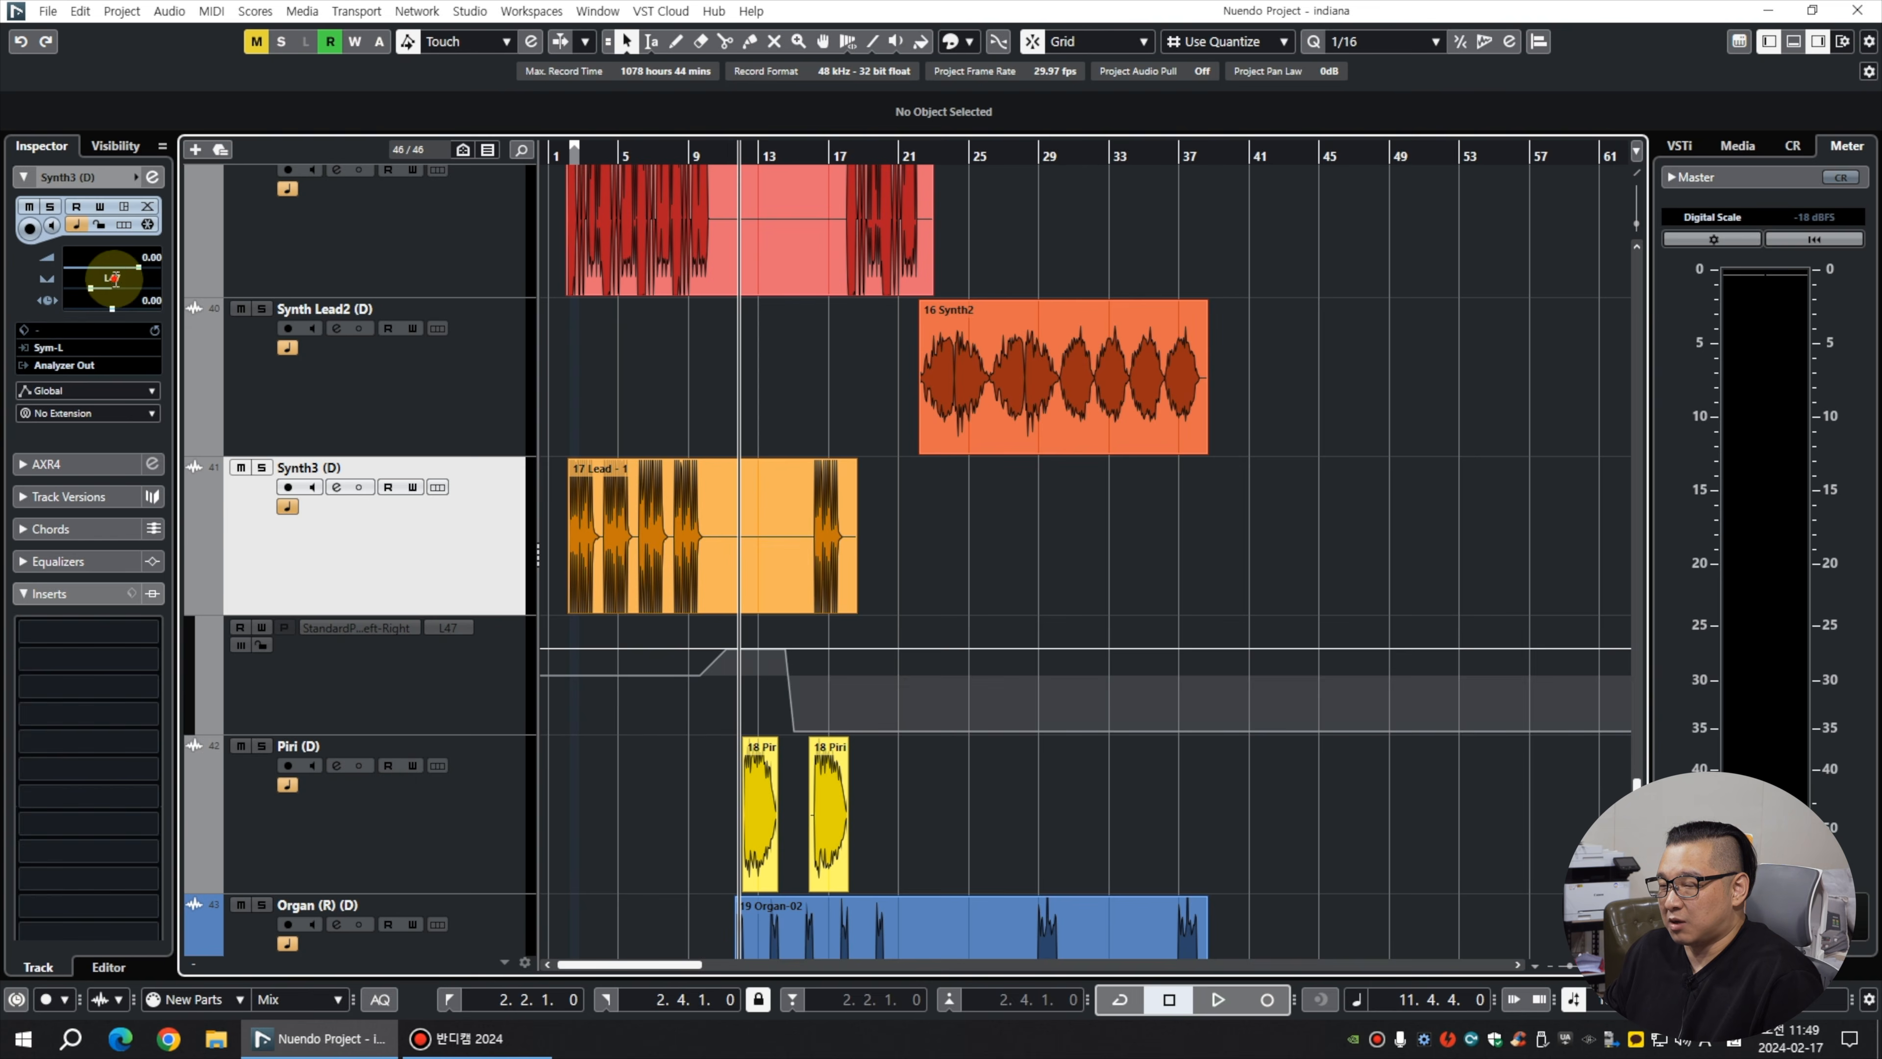
{"action": "left_click", "coordinate": [406, 827]}
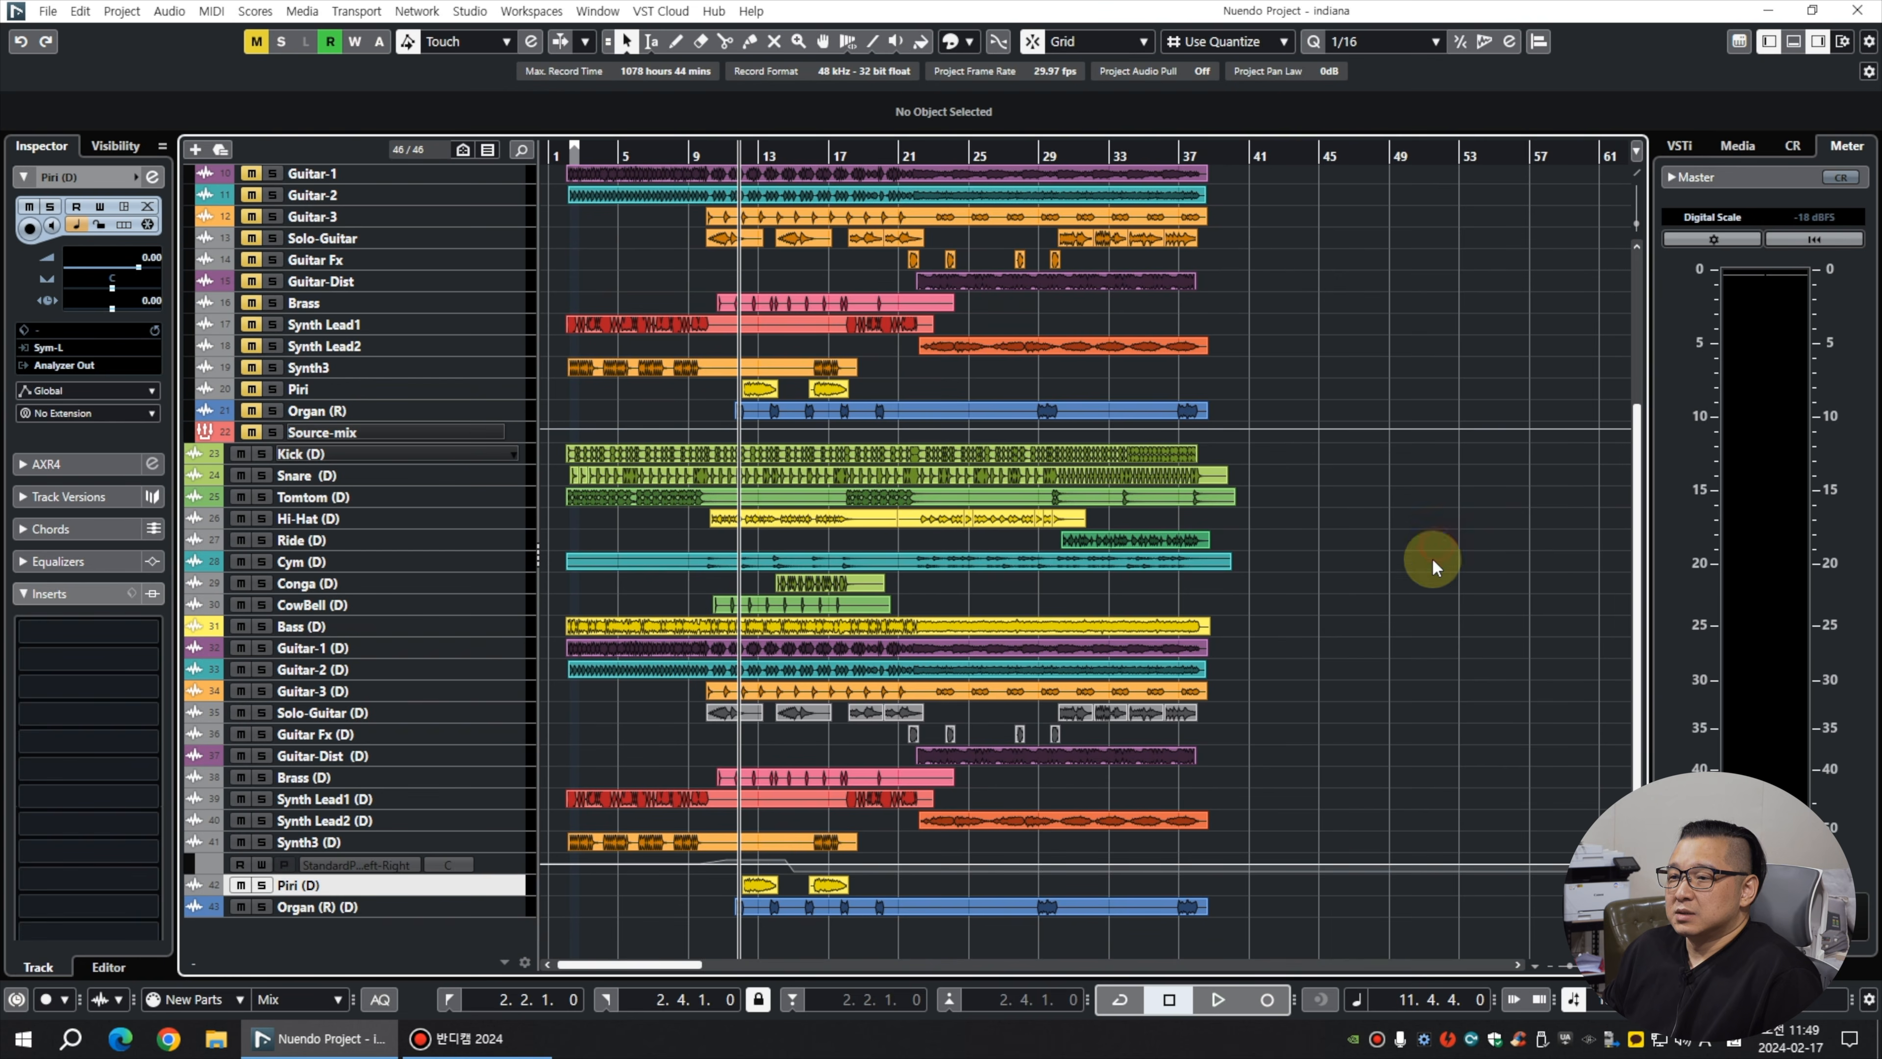
{"action": "left_click", "coordinate": [191, 851]}
{"action": "key", "text": "shift+h"}
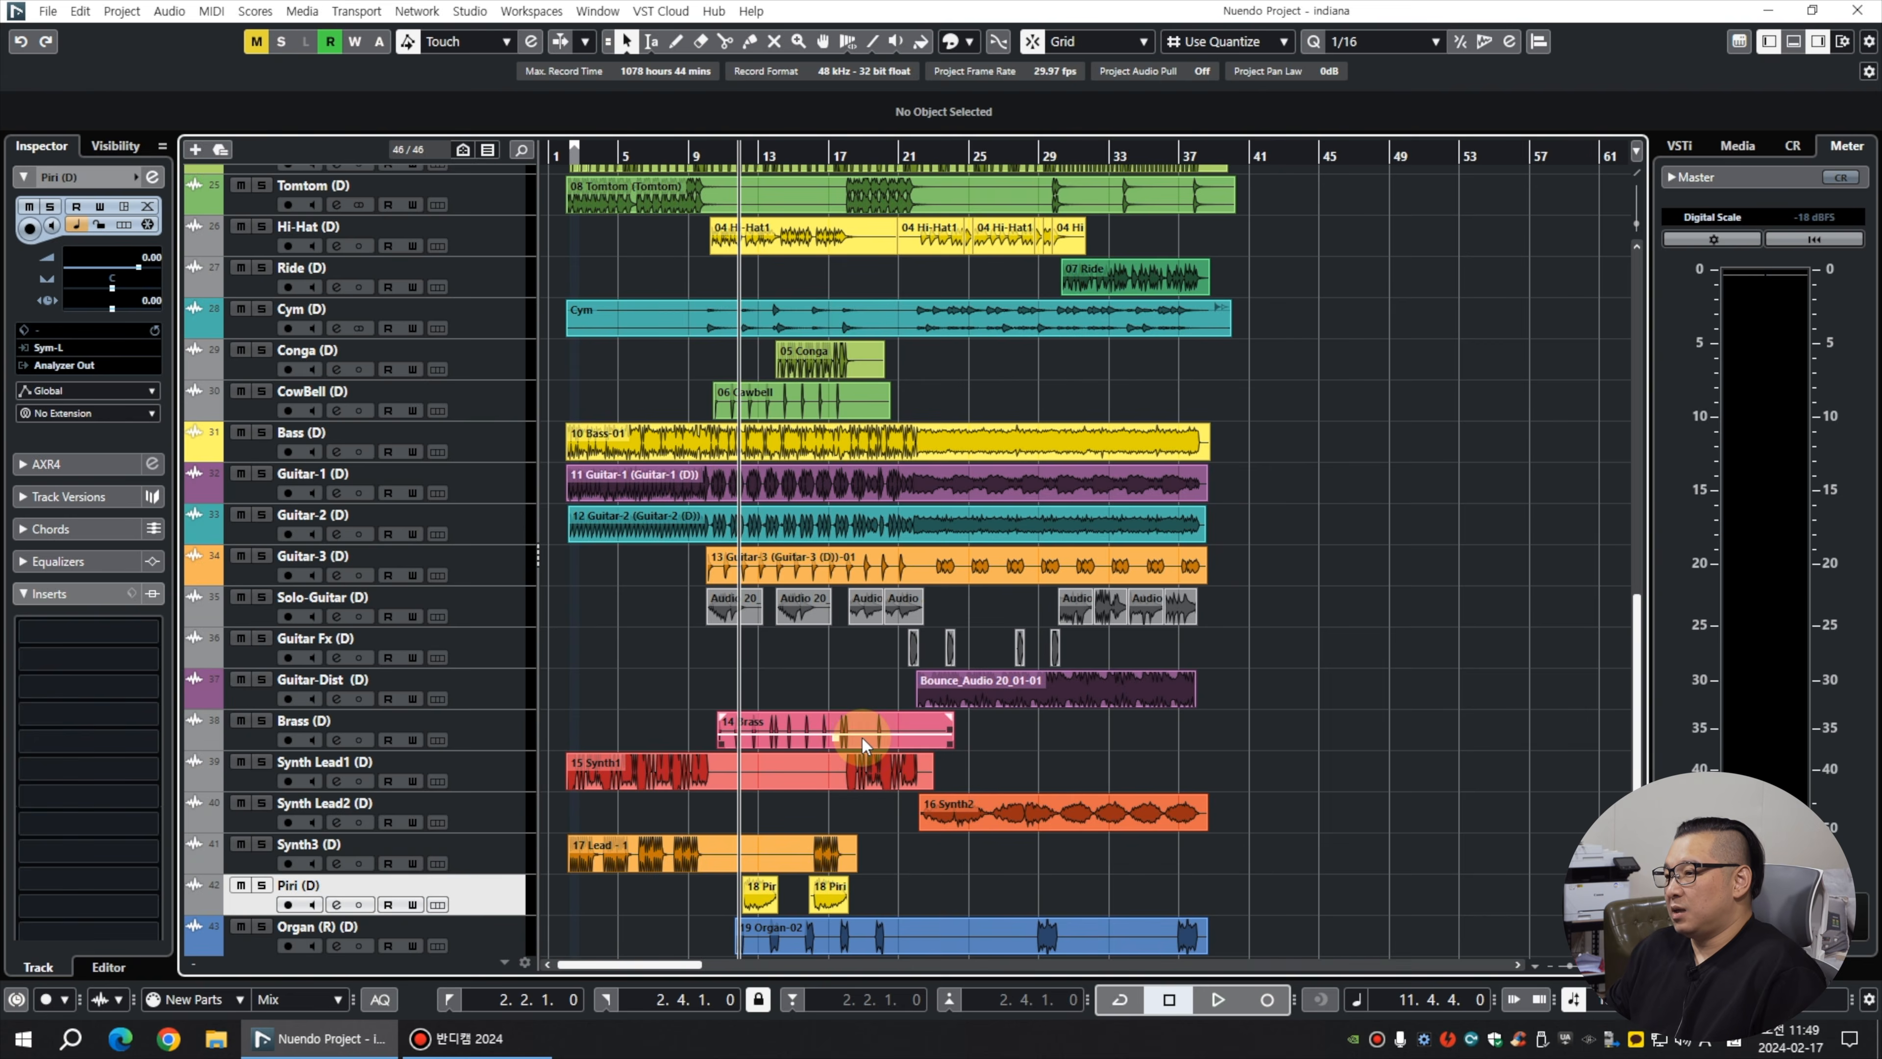
{"action": "key", "text": "h"}
{"action": "key", "text": "h"}
{"action": "key", "text": "h"}
{"action": "key", "text": "g"}
{"action": "key", "text": "g"}
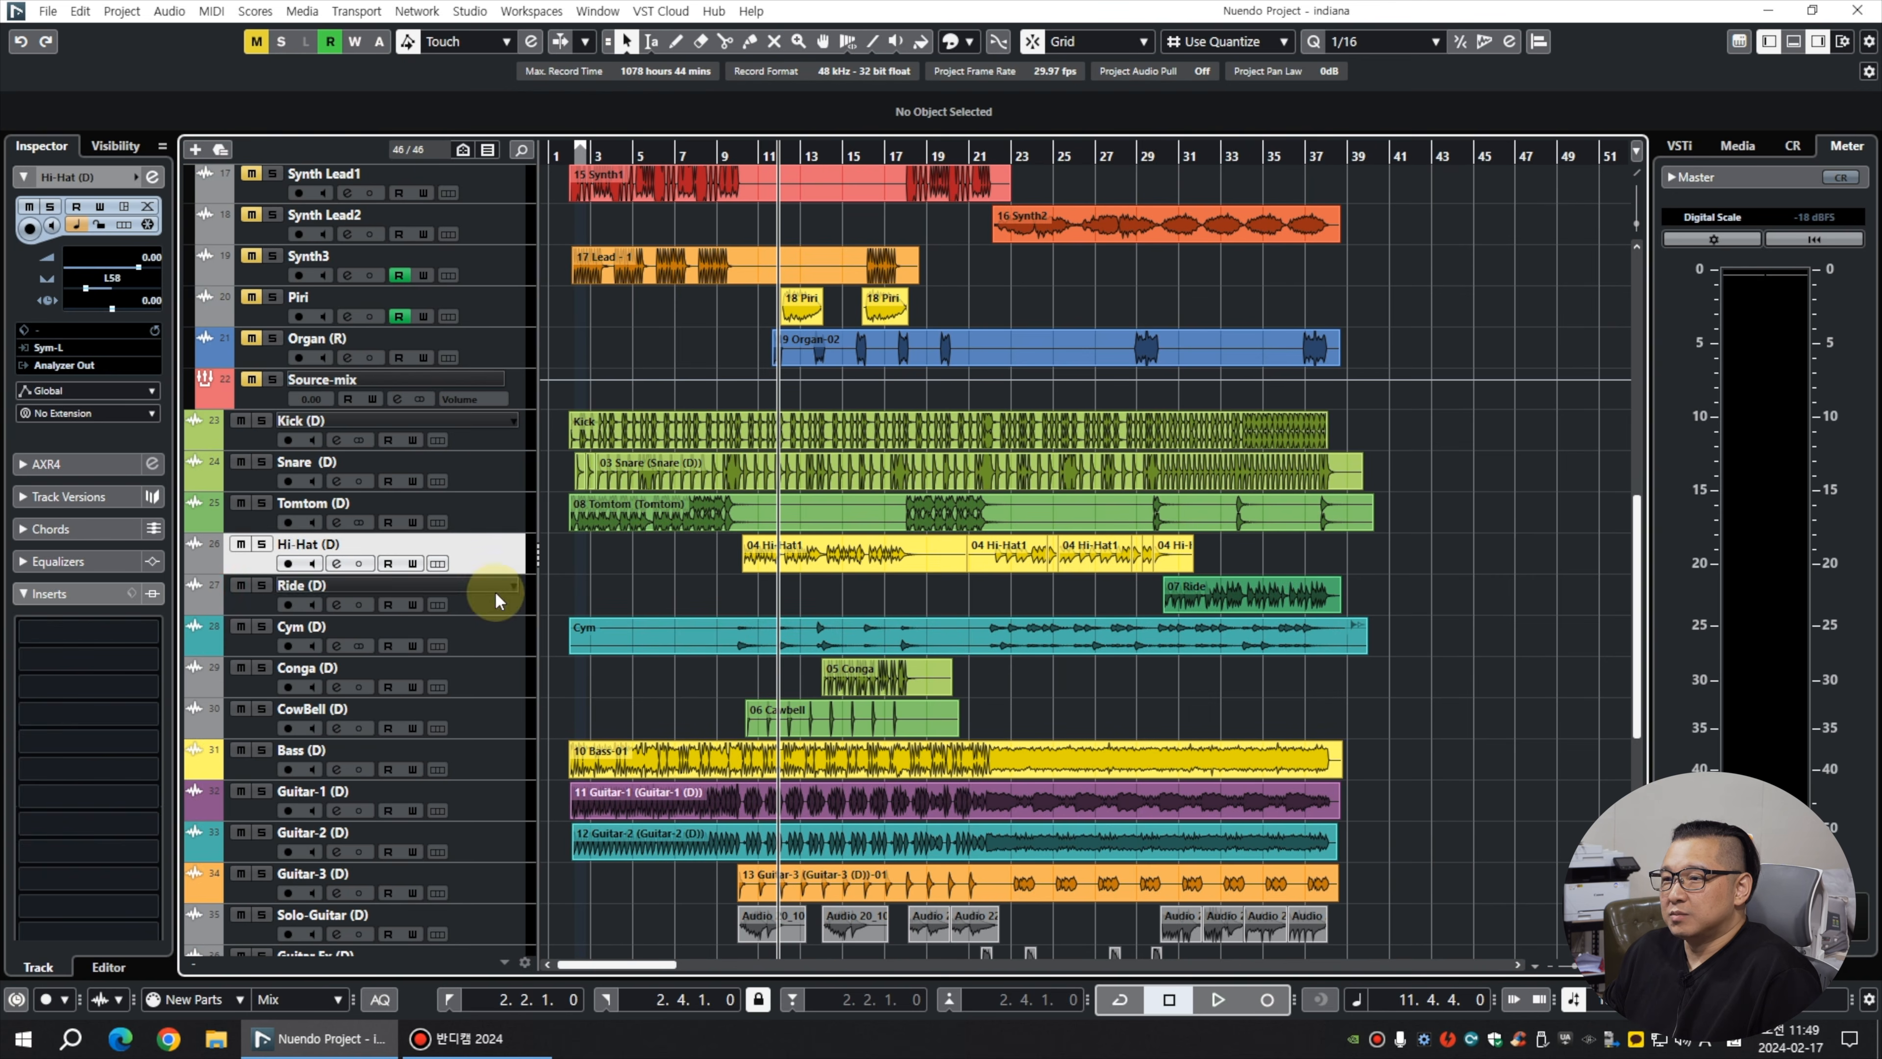
Select the drum and percussion tracks from Kick (D) through CowBell (D).
{"action": "left_click", "coordinate": [490, 595]}
{"action": "left_click", "coordinate": [497, 434]}
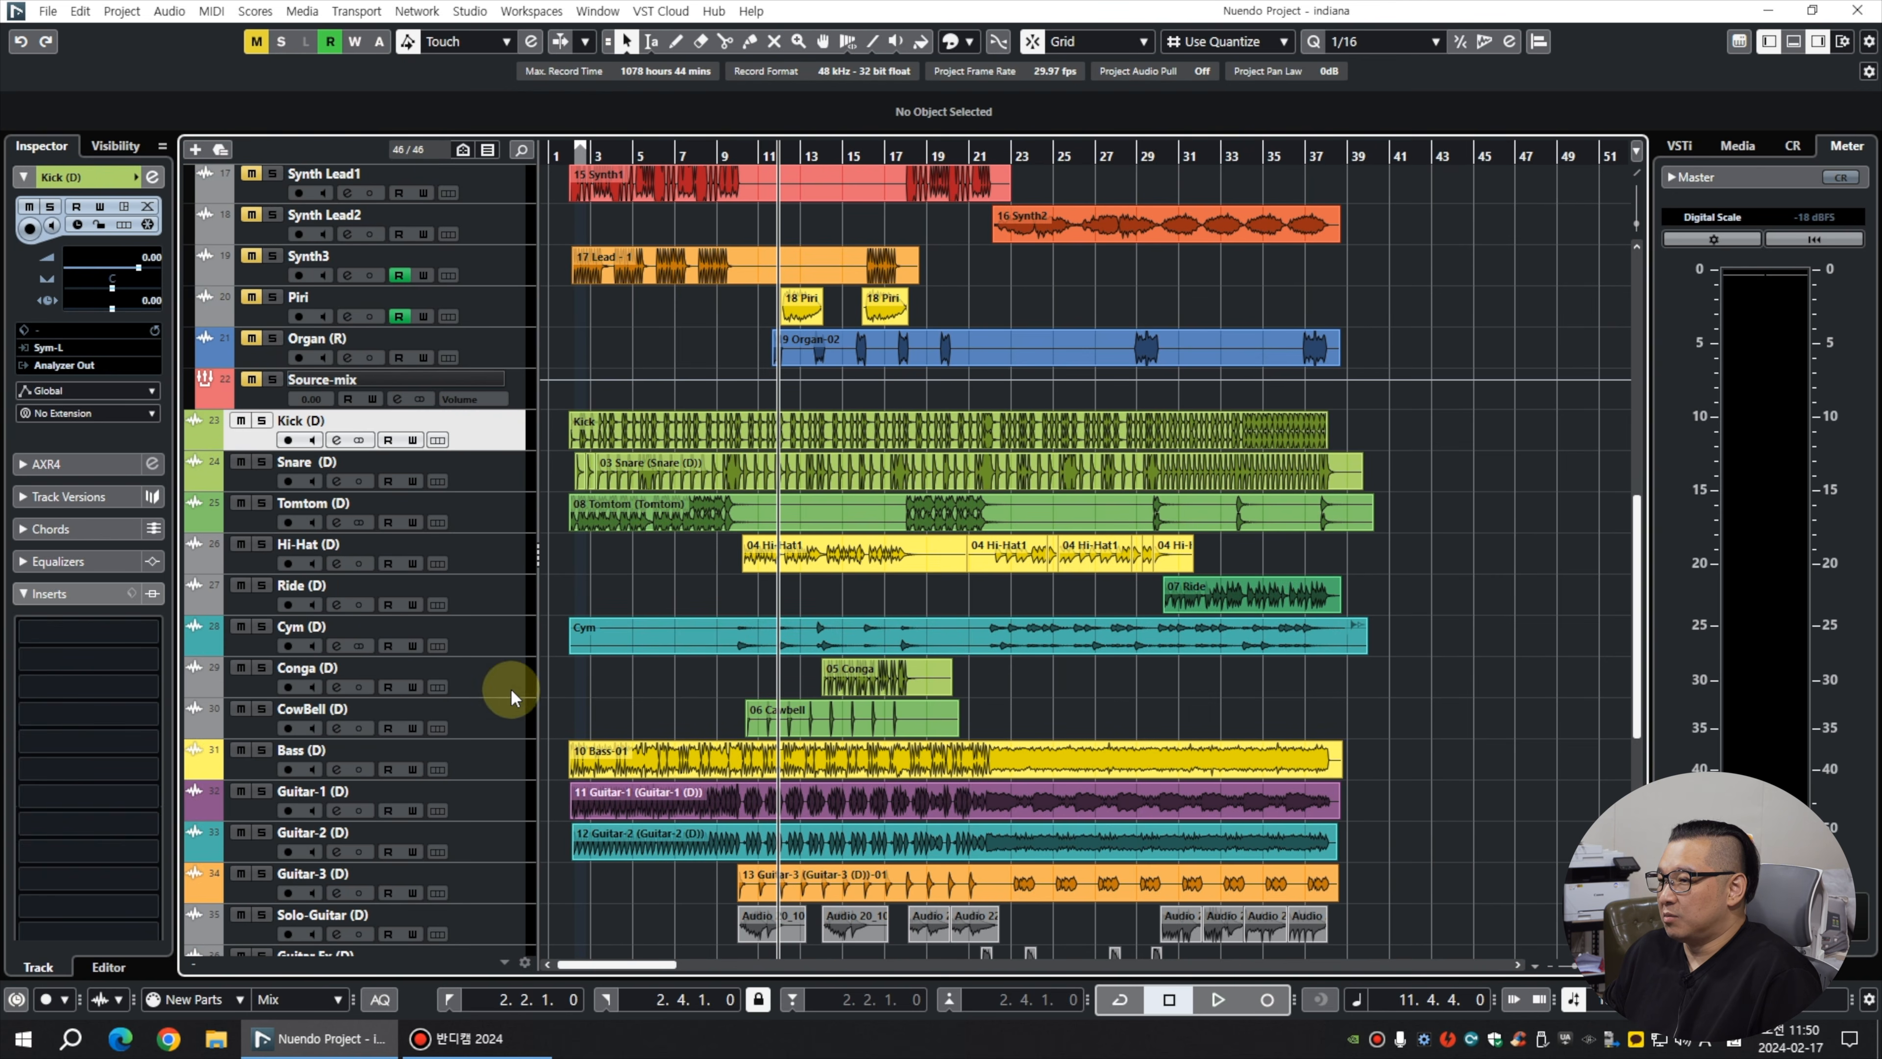
{"action": "left_click", "coordinate": [500, 725], "text": "shift"}
{"action": "scroll", "coordinate": [650, 667], "scroll_direction": "down", "scroll_amount": 4}
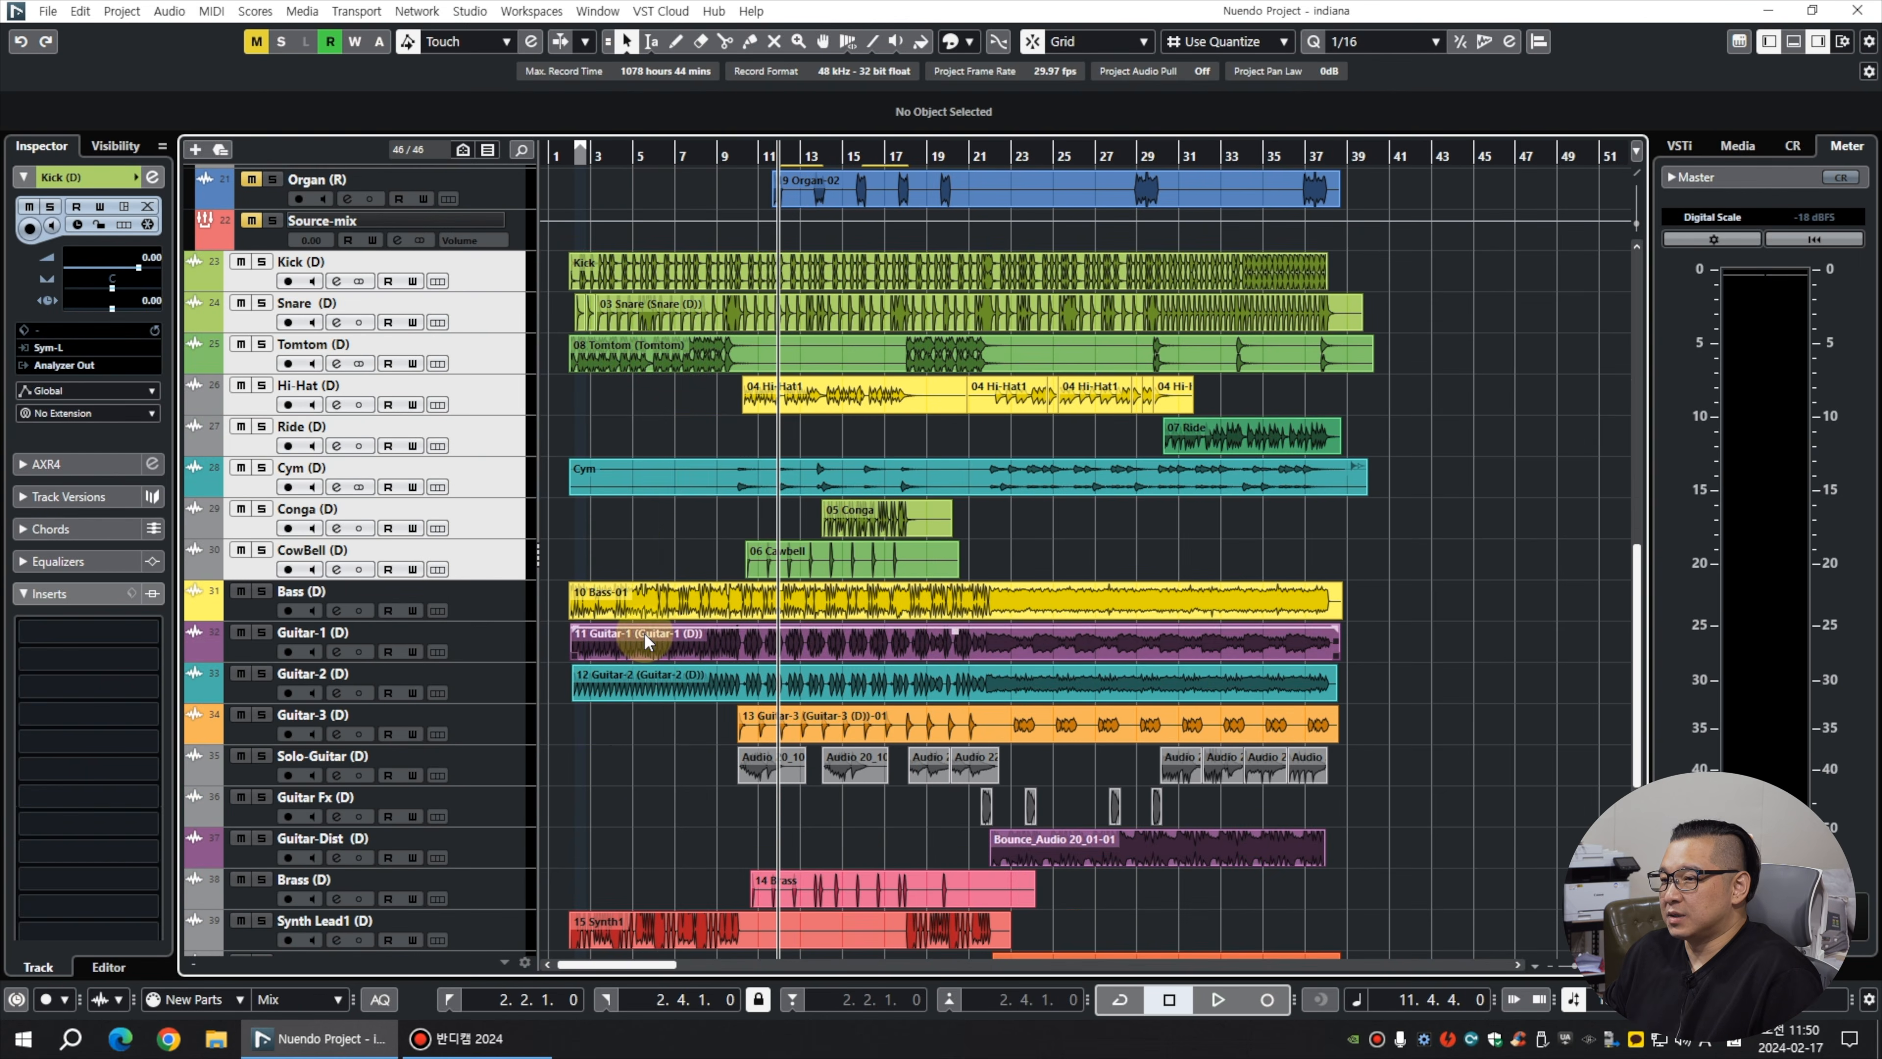
Select the audio events on the tracks from Brass (D) through Organ (R) (D), and clear the selection.
{"action": "scroll", "coordinate": [659, 524], "scroll_direction": "down", "scroll_amount": 5}
{"action": "left_click", "coordinate": [571, 894]}
{"action": "left_click_drag", "start_coordinate": [1417, 947], "coordinate": [459, 716]}
{"action": "left_click_drag", "start_coordinate": [592, 672], "coordinate": [1503, 1000]}
{"action": "left_click_drag", "start_coordinate": [1391, 649], "coordinate": [935, 648]}
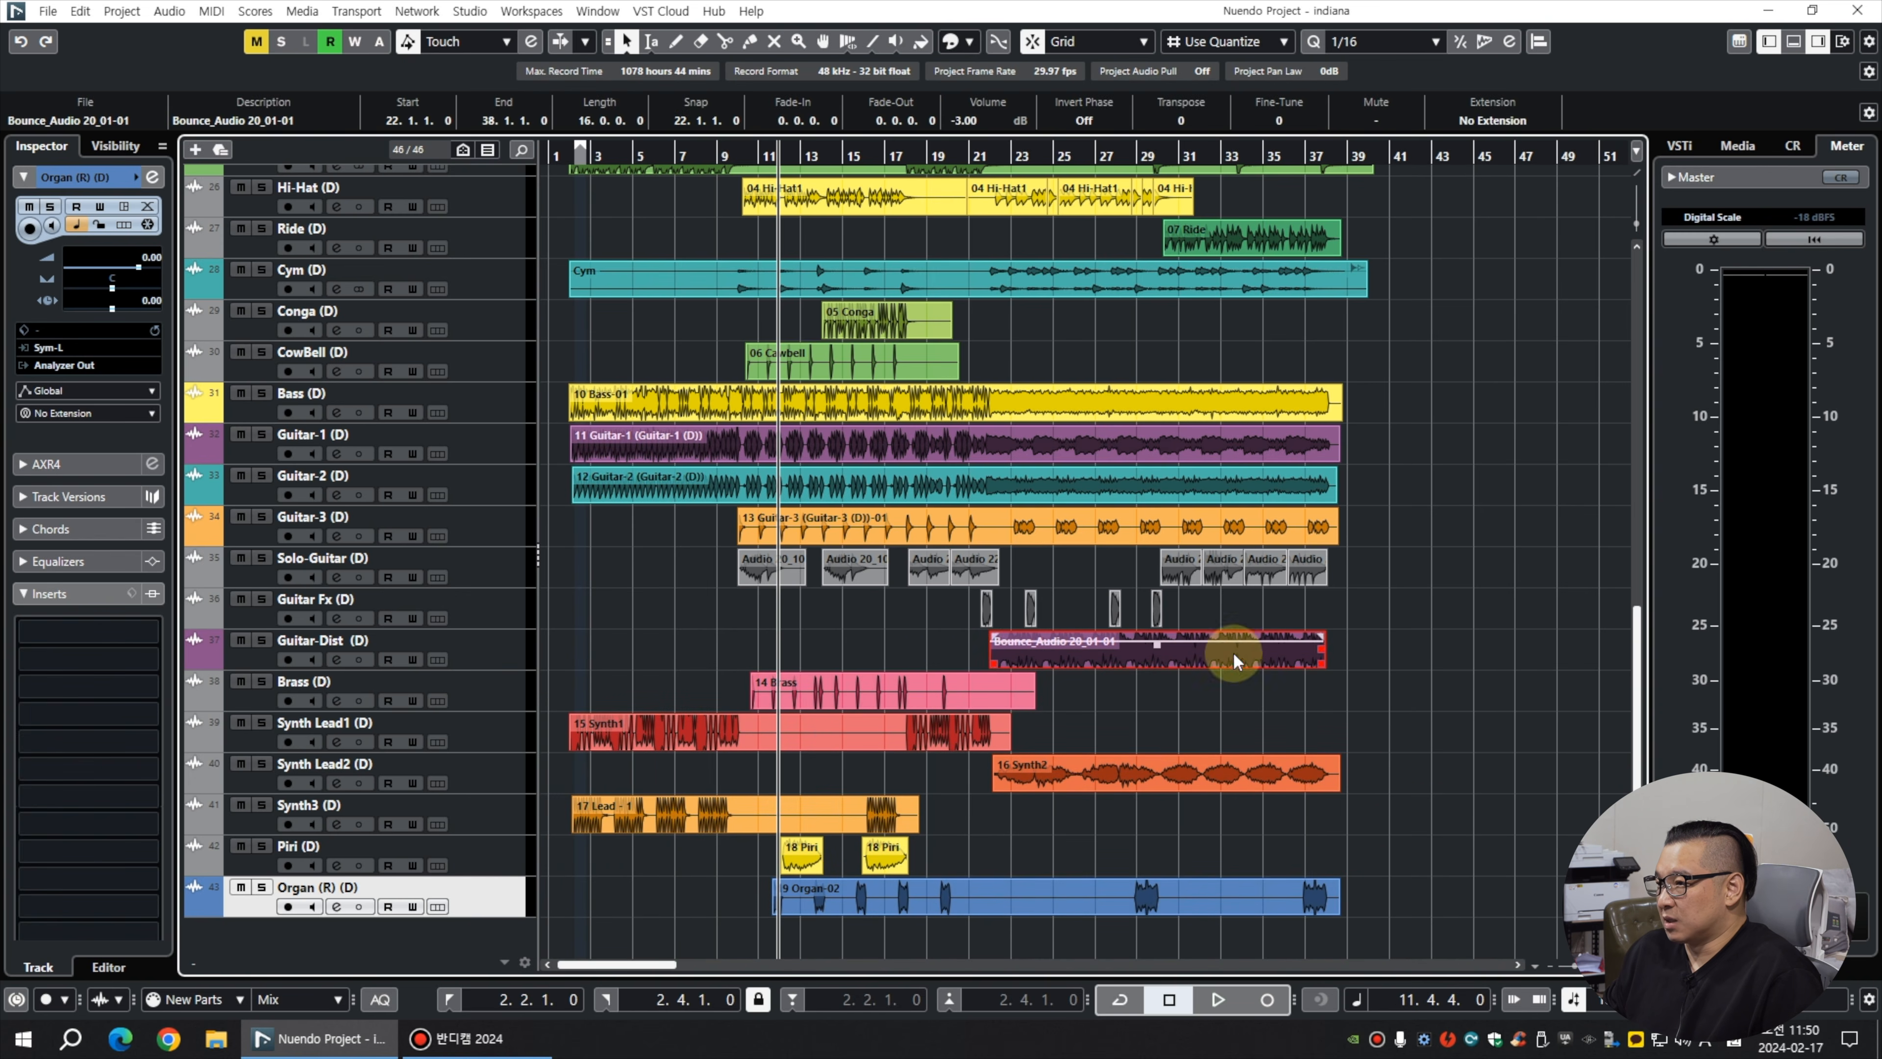
{"action": "left_click_drag", "start_coordinate": [1424, 694], "coordinate": [556, 968]}
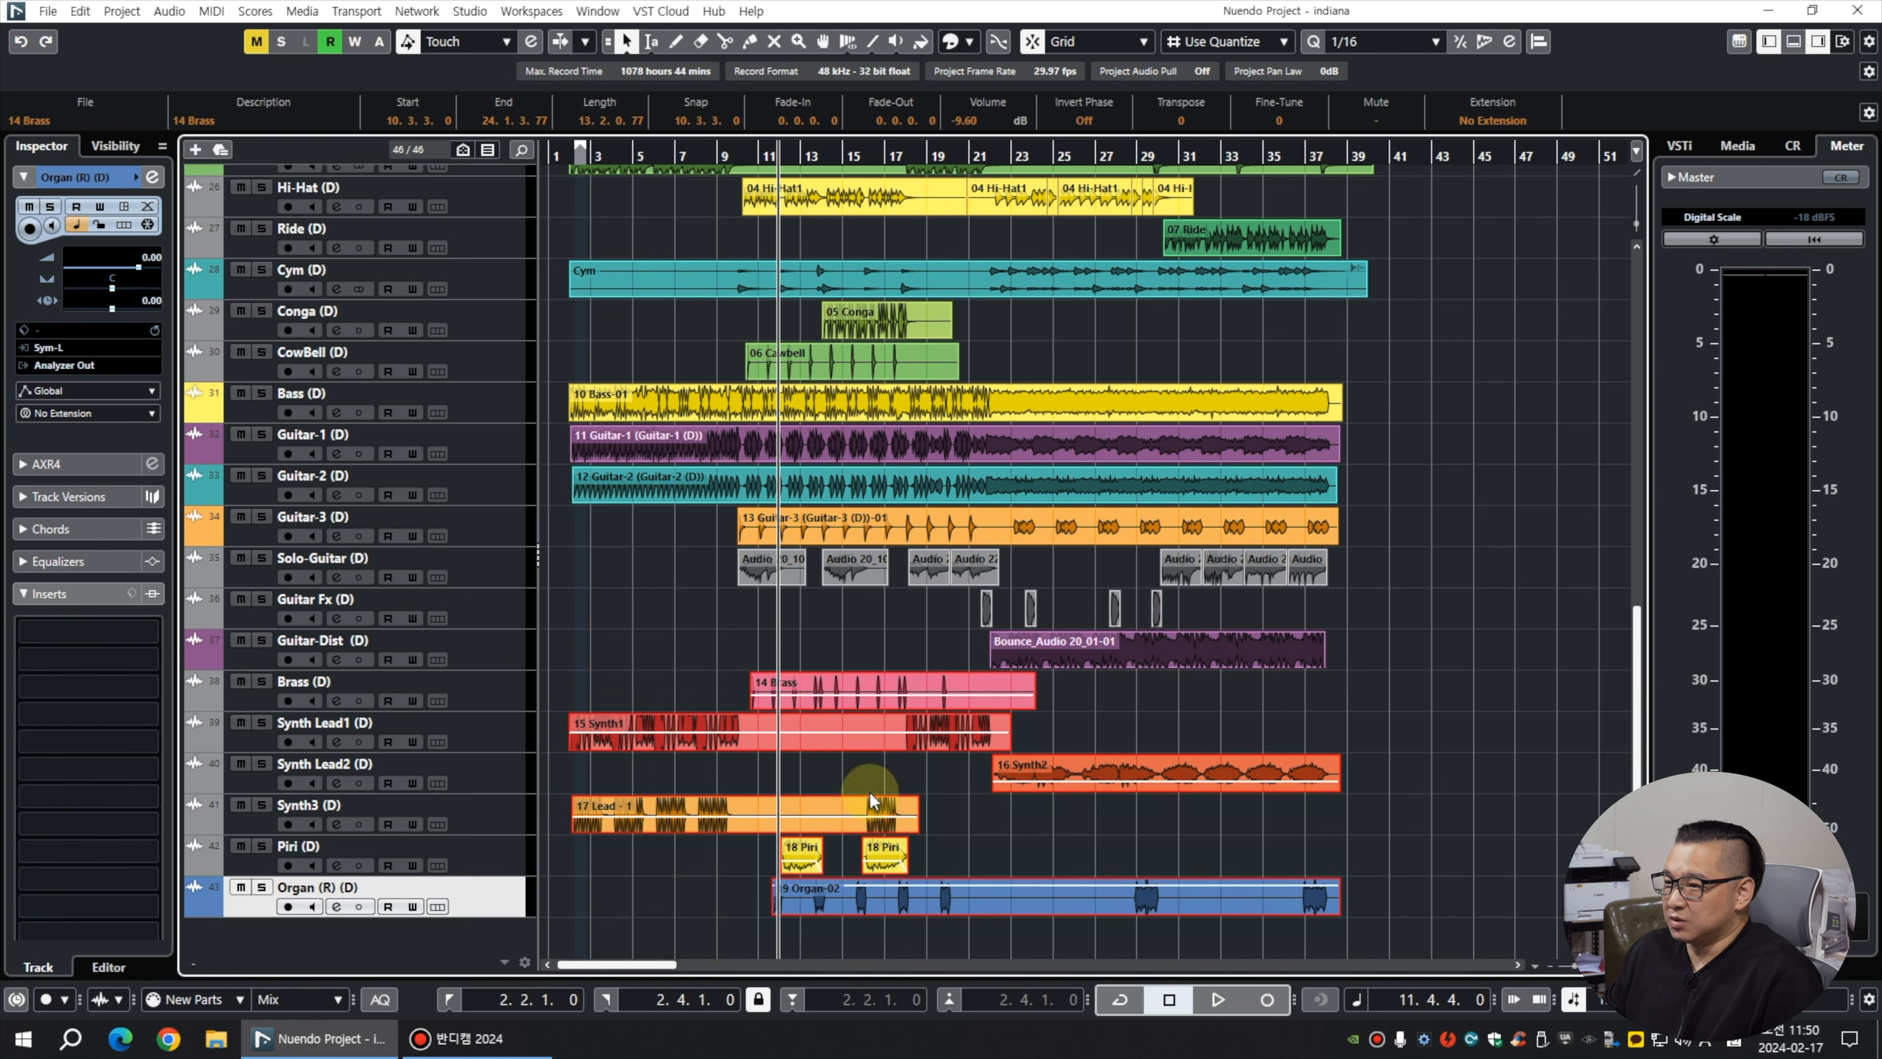
{"action": "left_click", "coordinate": [608, 895]}
Add eight stereo audio tracks below the Organ (R) (D) track, with Sym-L as input and Analyzer Out as output.
{"action": "right_click", "coordinate": [483, 899]}
{"action": "mouse_move", "coordinate": [763, 410]}
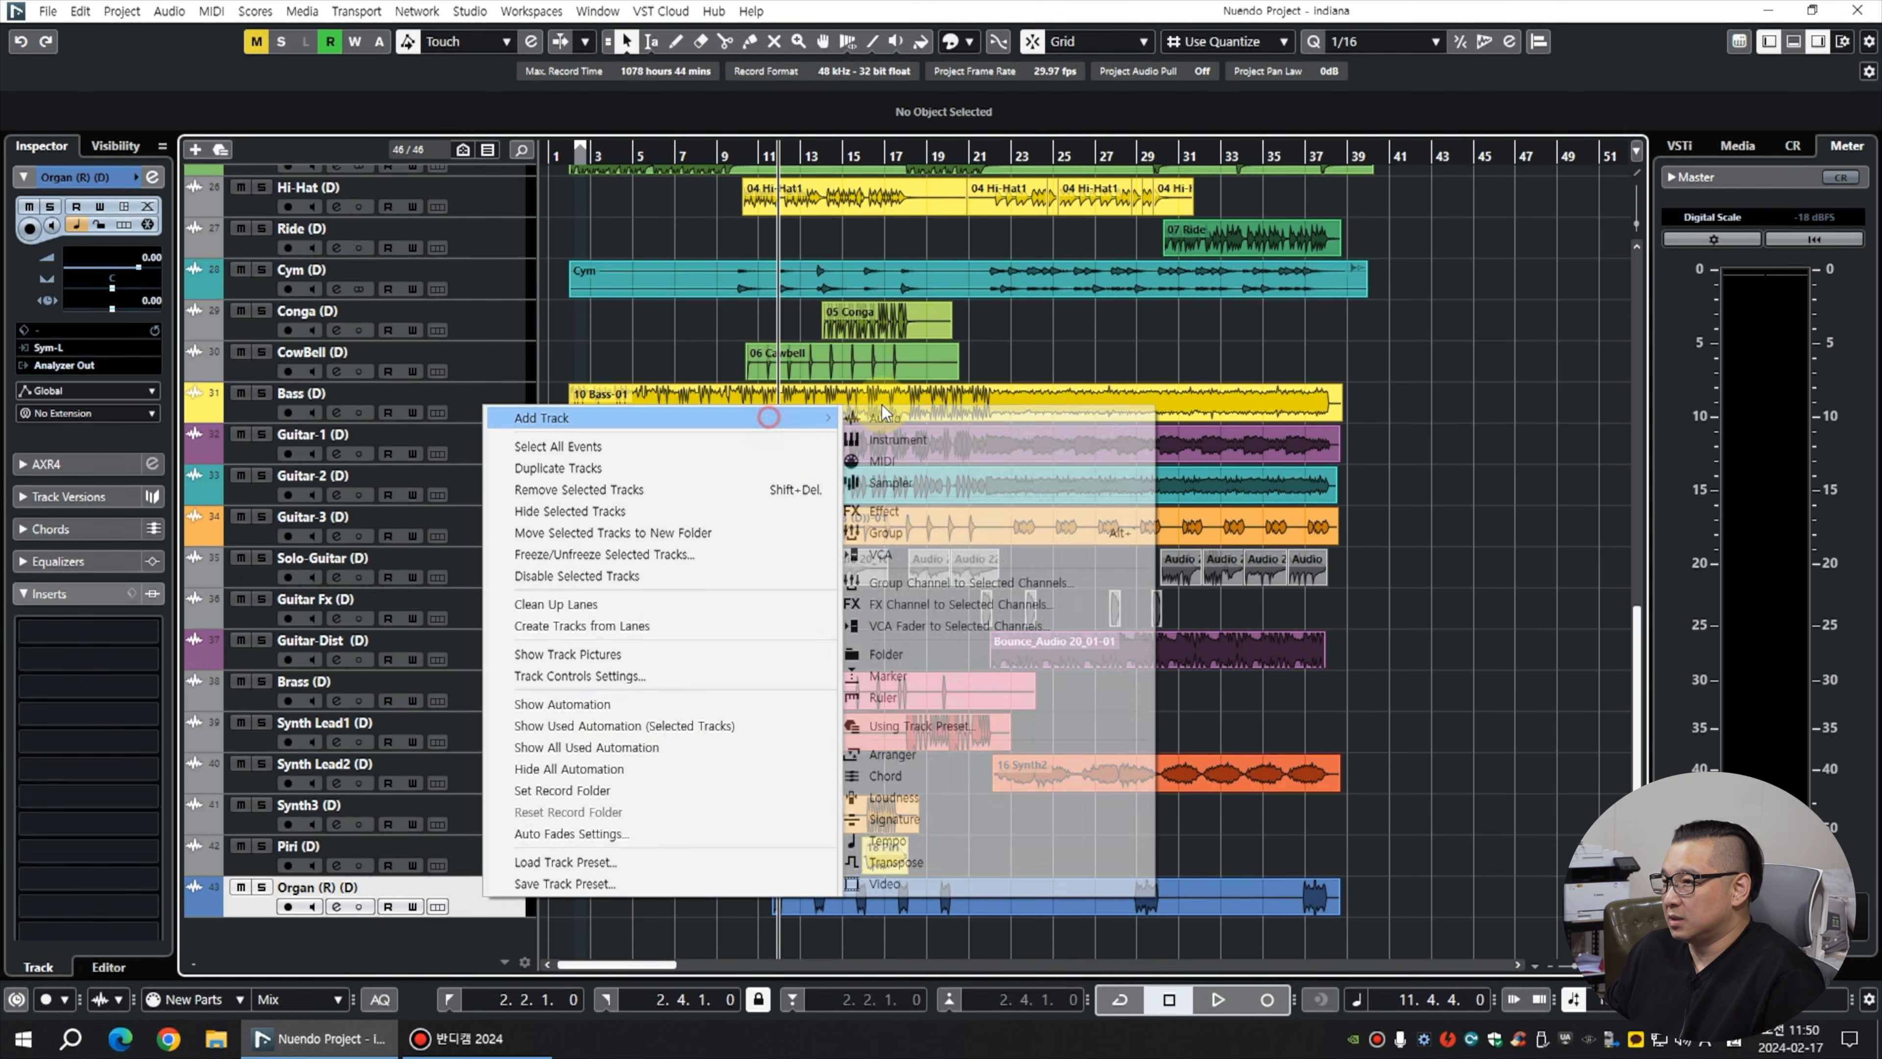
{"action": "left_click", "coordinate": [935, 409]}
{"action": "left_click", "coordinate": [1087, 603]}
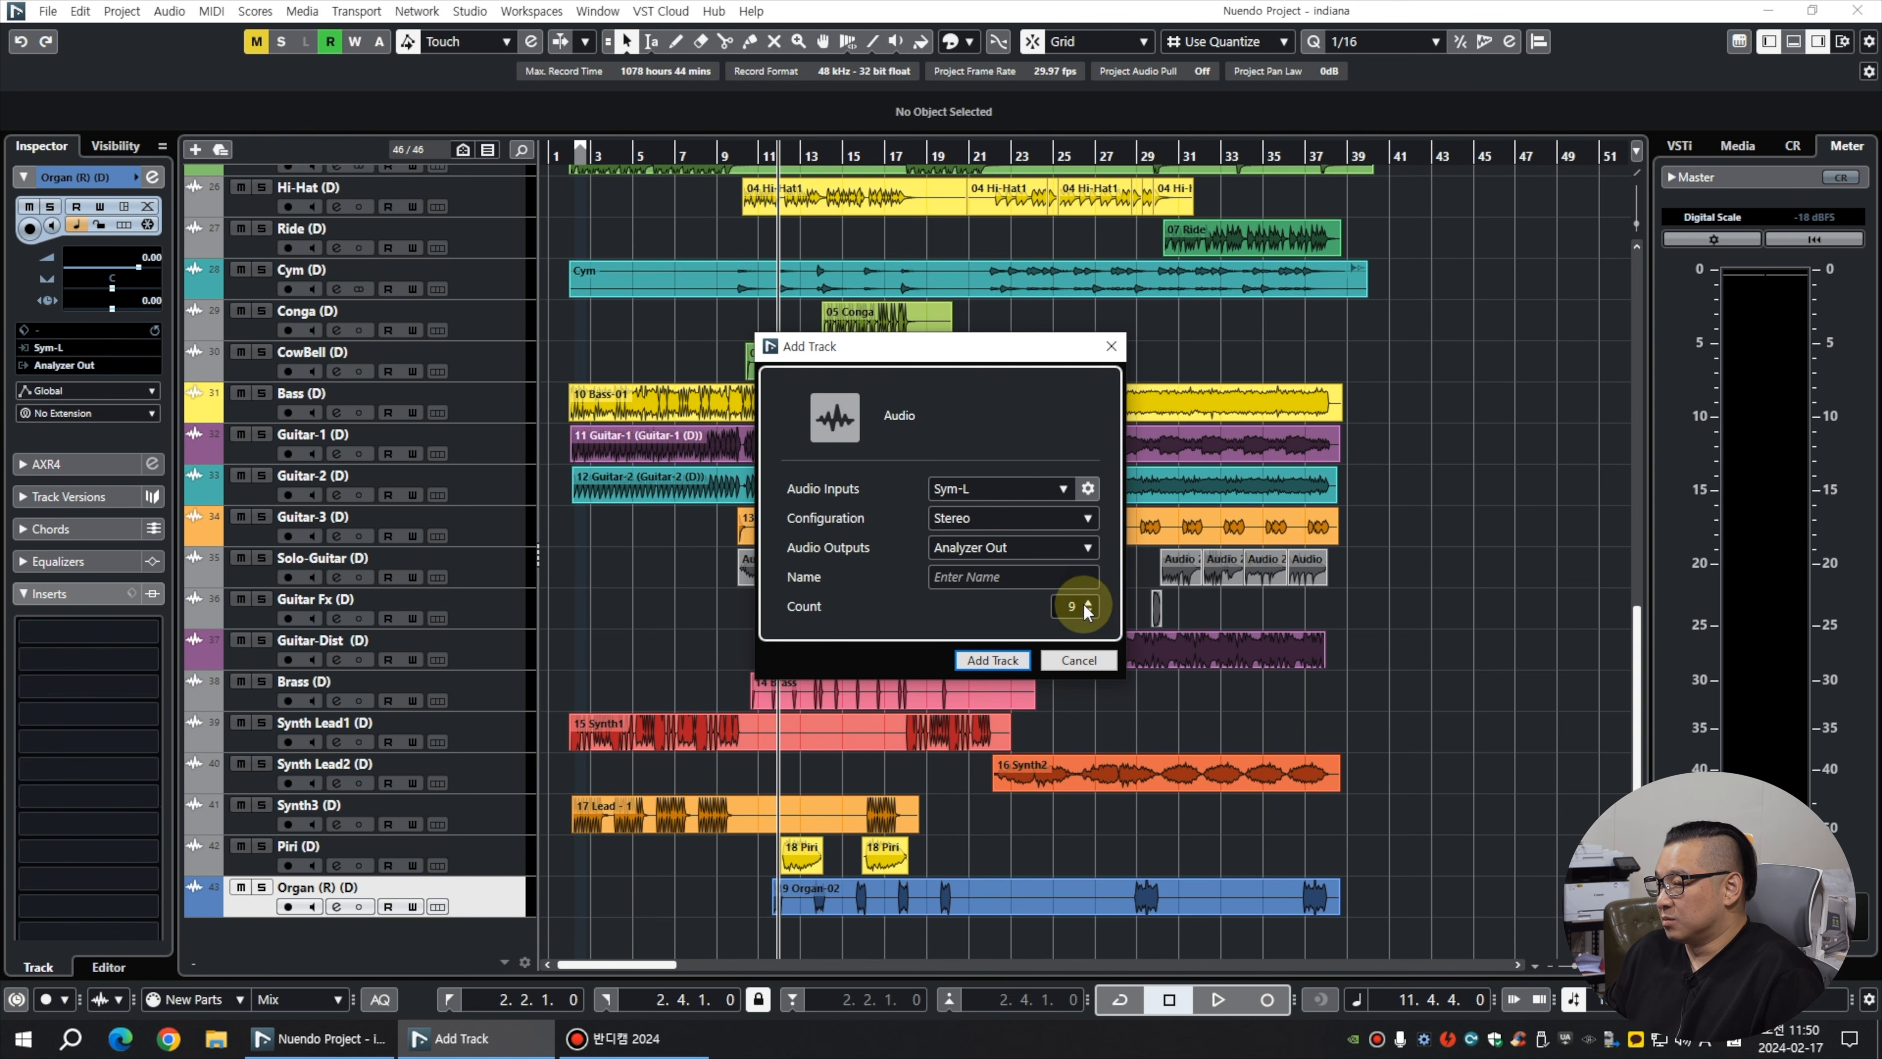
{"action": "left_click", "coordinate": [992, 659]}
{"action": "scroll", "coordinate": [1396, 687], "scroll_direction": "down", "scroll_amount": 4}
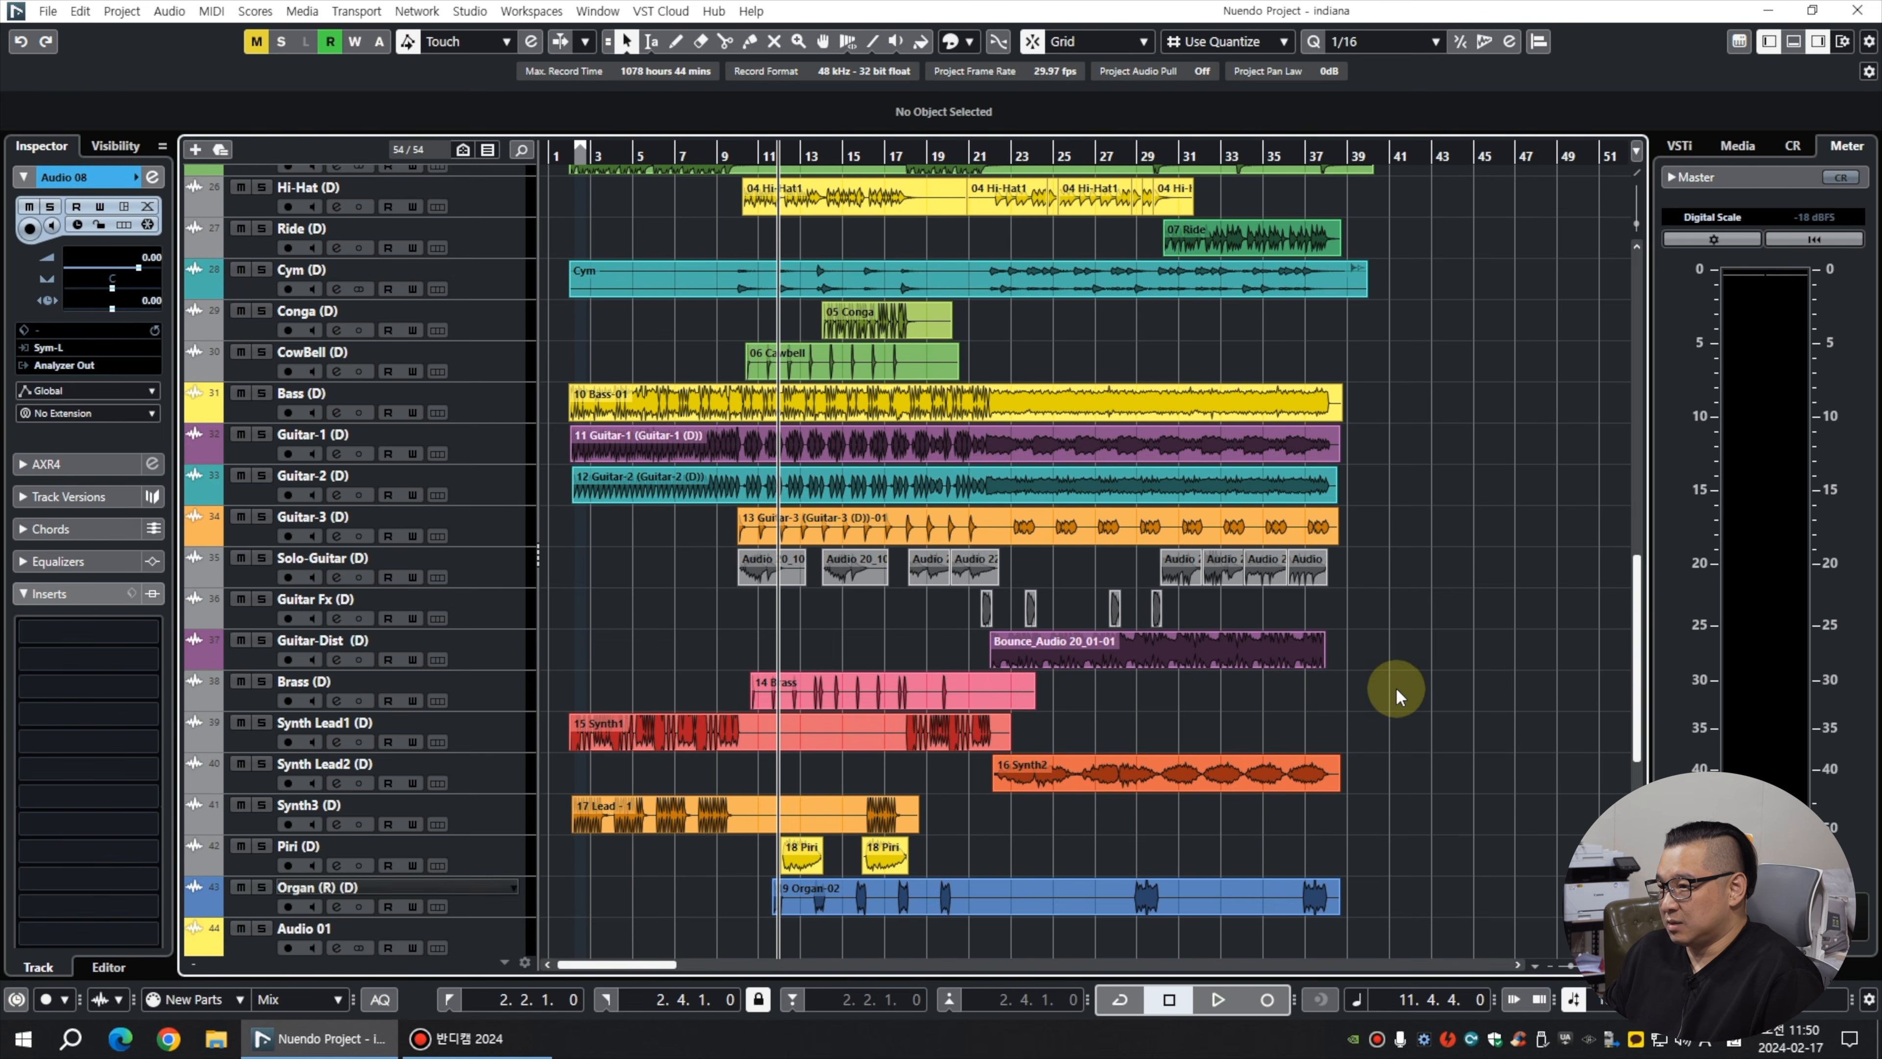
Rename the Audio 01 track Organ-S and load bx_stereomaker in its first insert slot.
{"action": "double_click", "coordinate": [370, 600]}
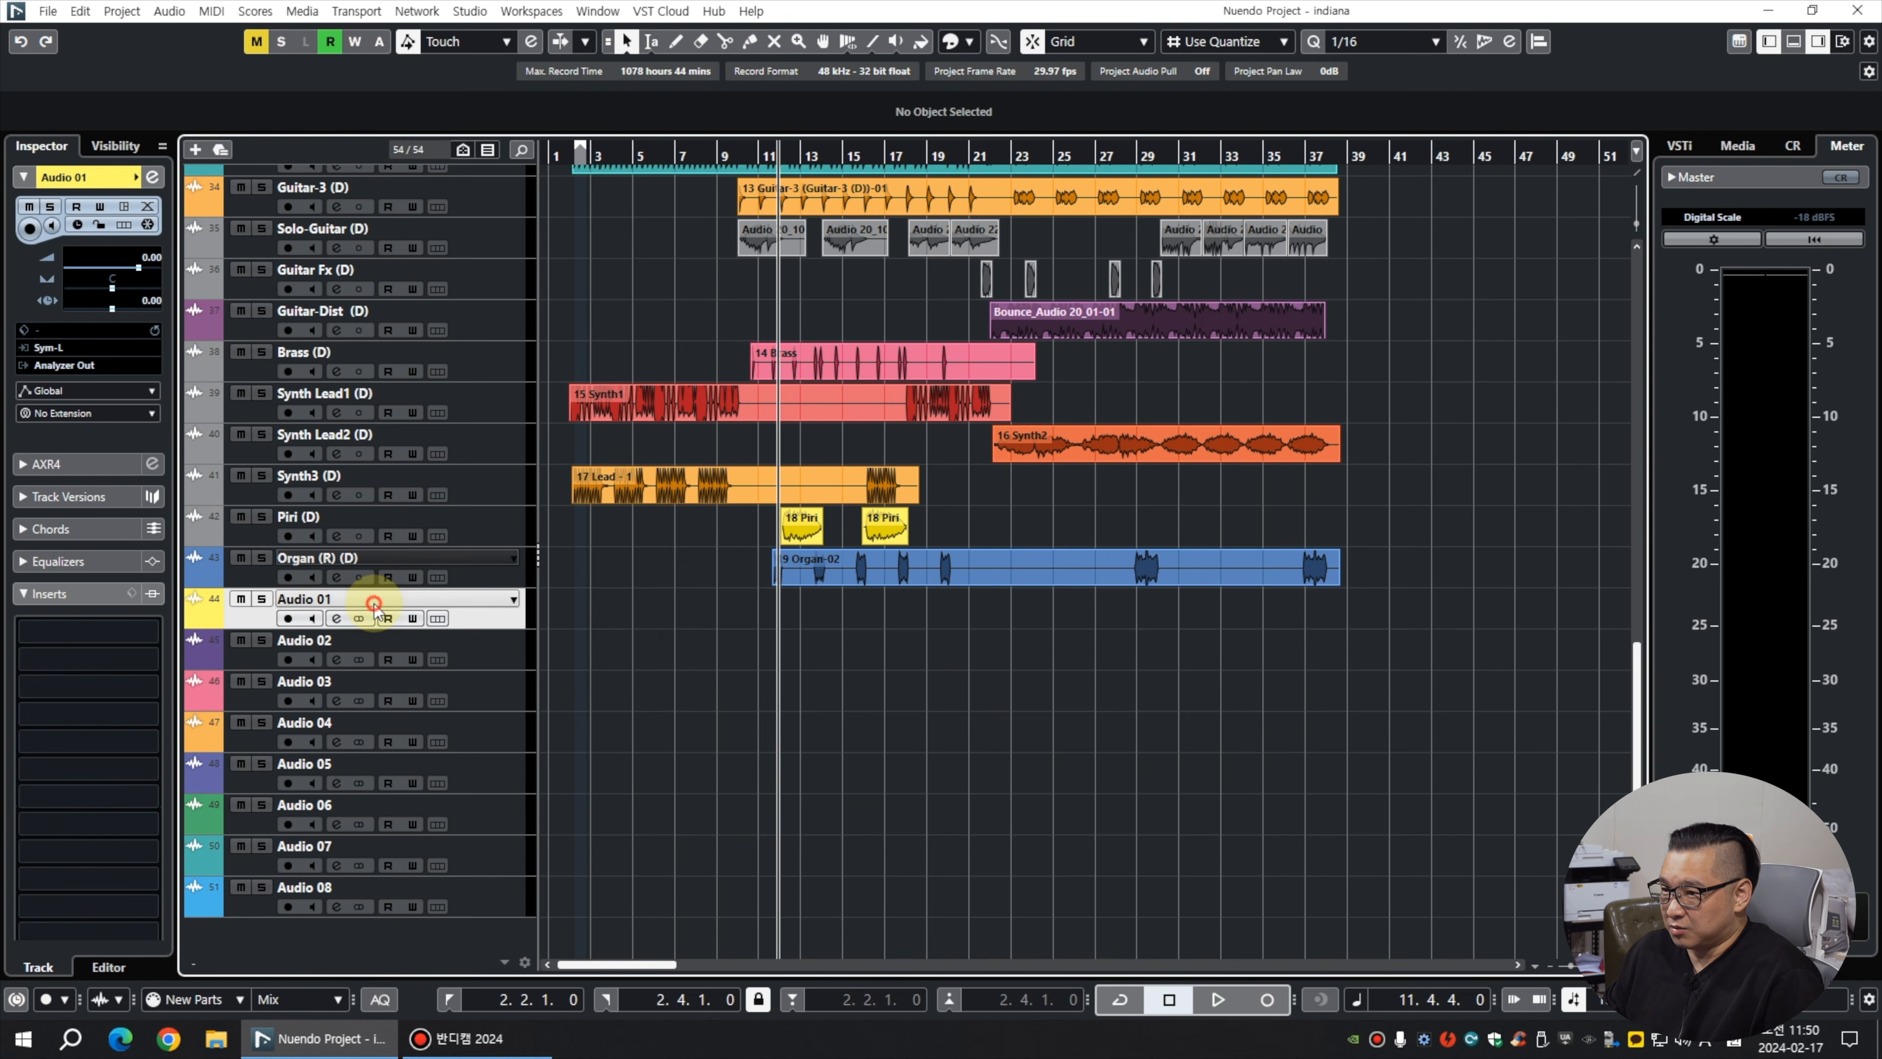
{"action": "left_click", "coordinate": [141, 637]}
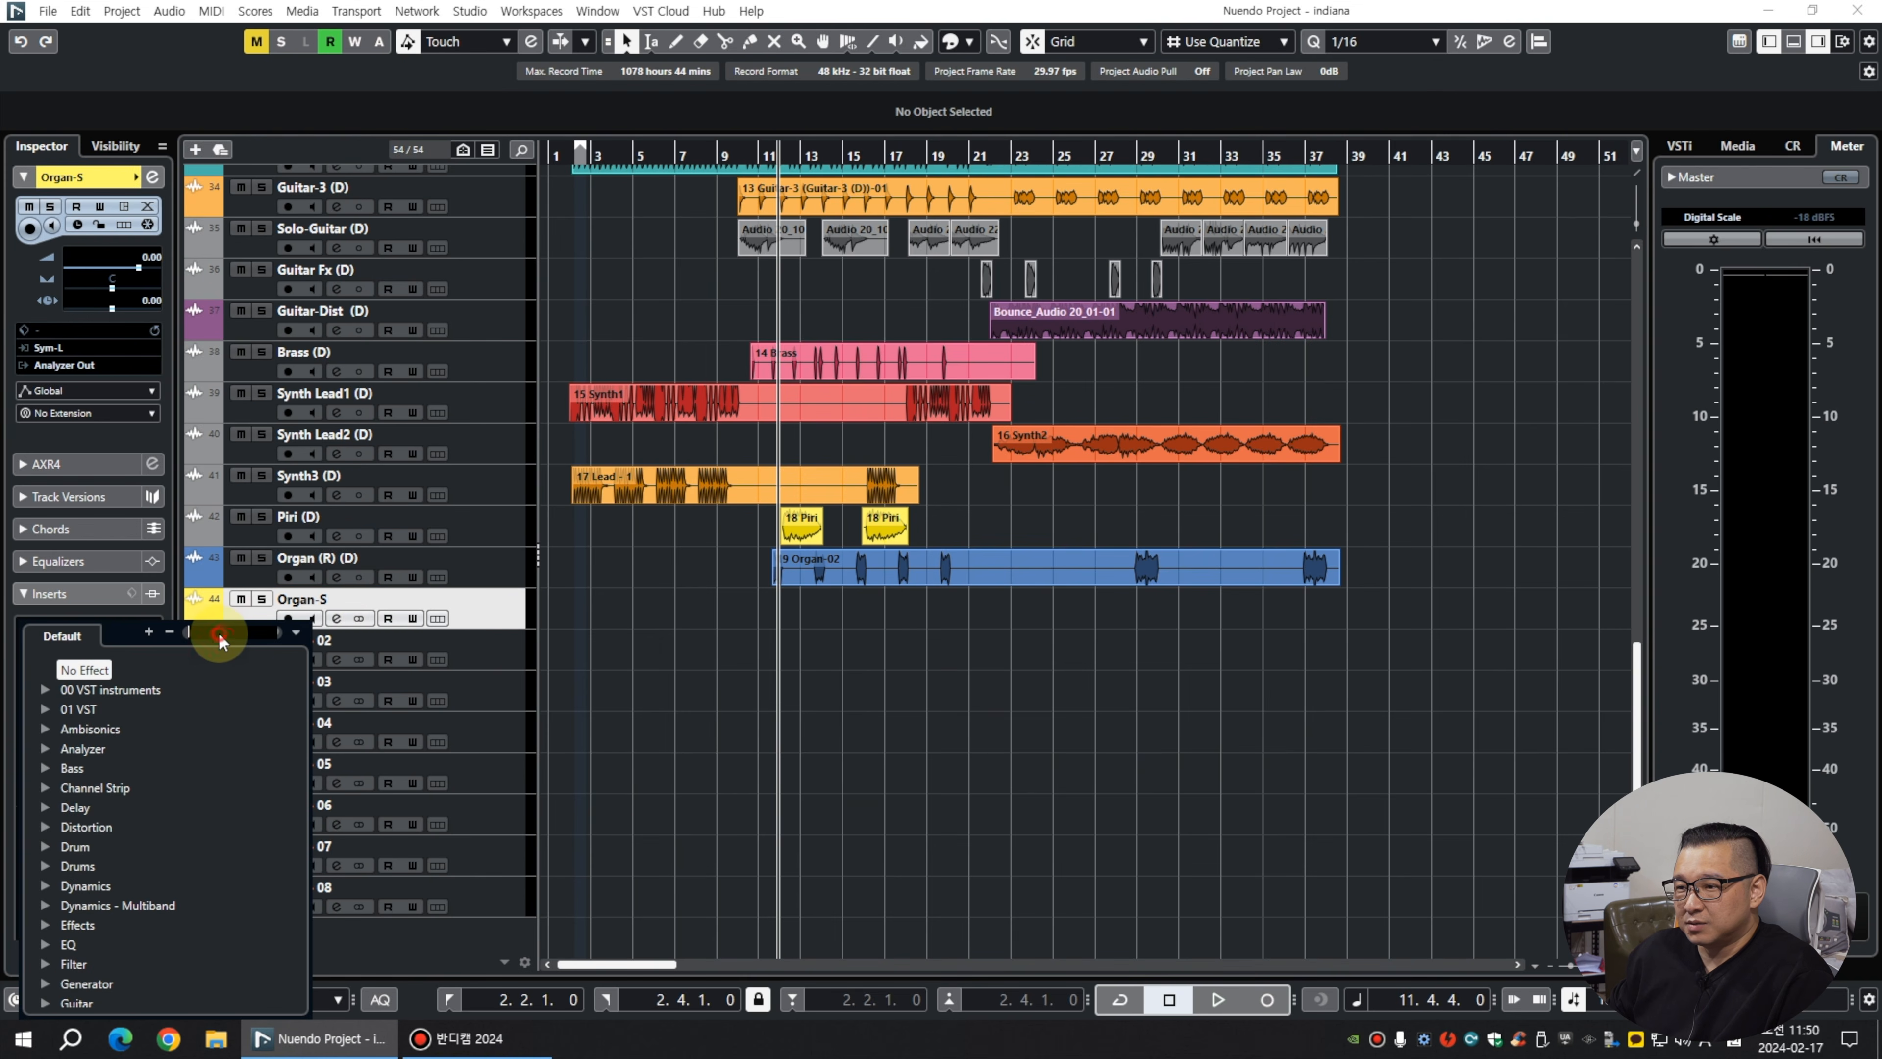
{"action": "type", "text": "Stereo"}
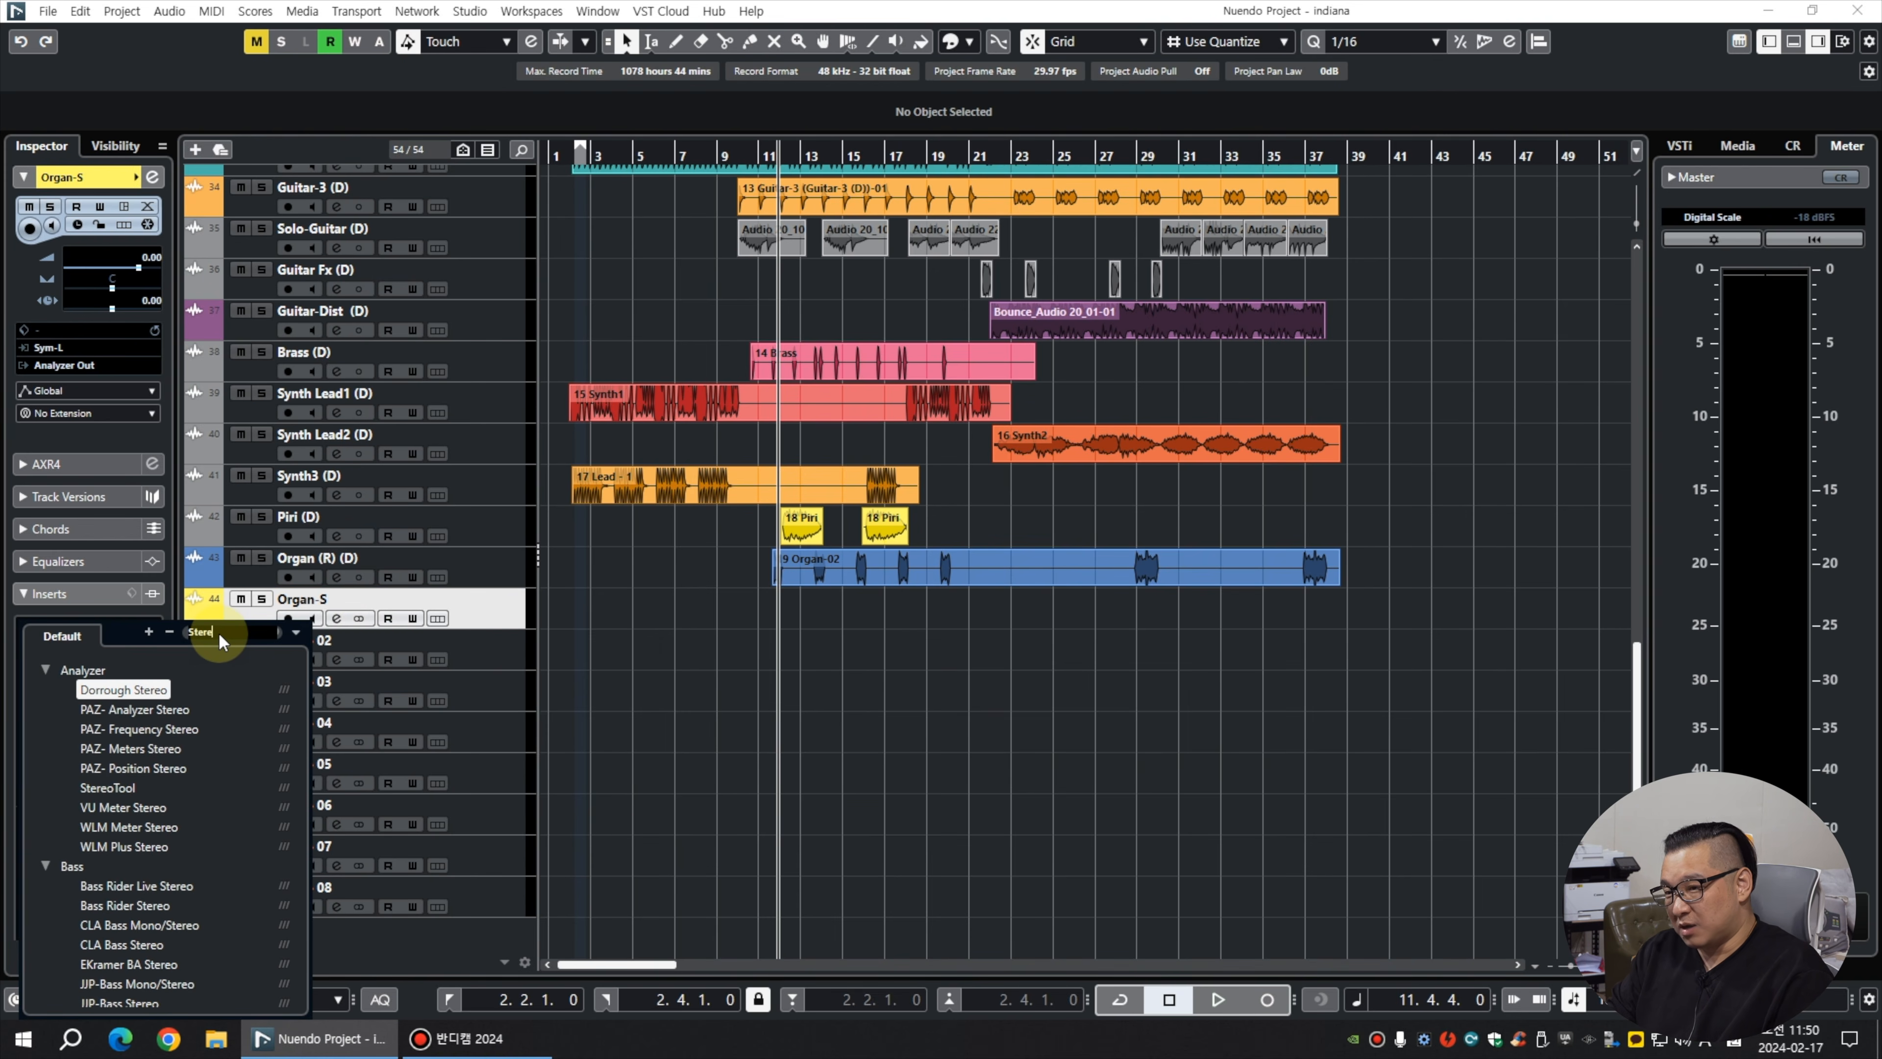
{"action": "left_click_drag", "start_coordinate": [570, 156], "coordinate": [668, 146]}
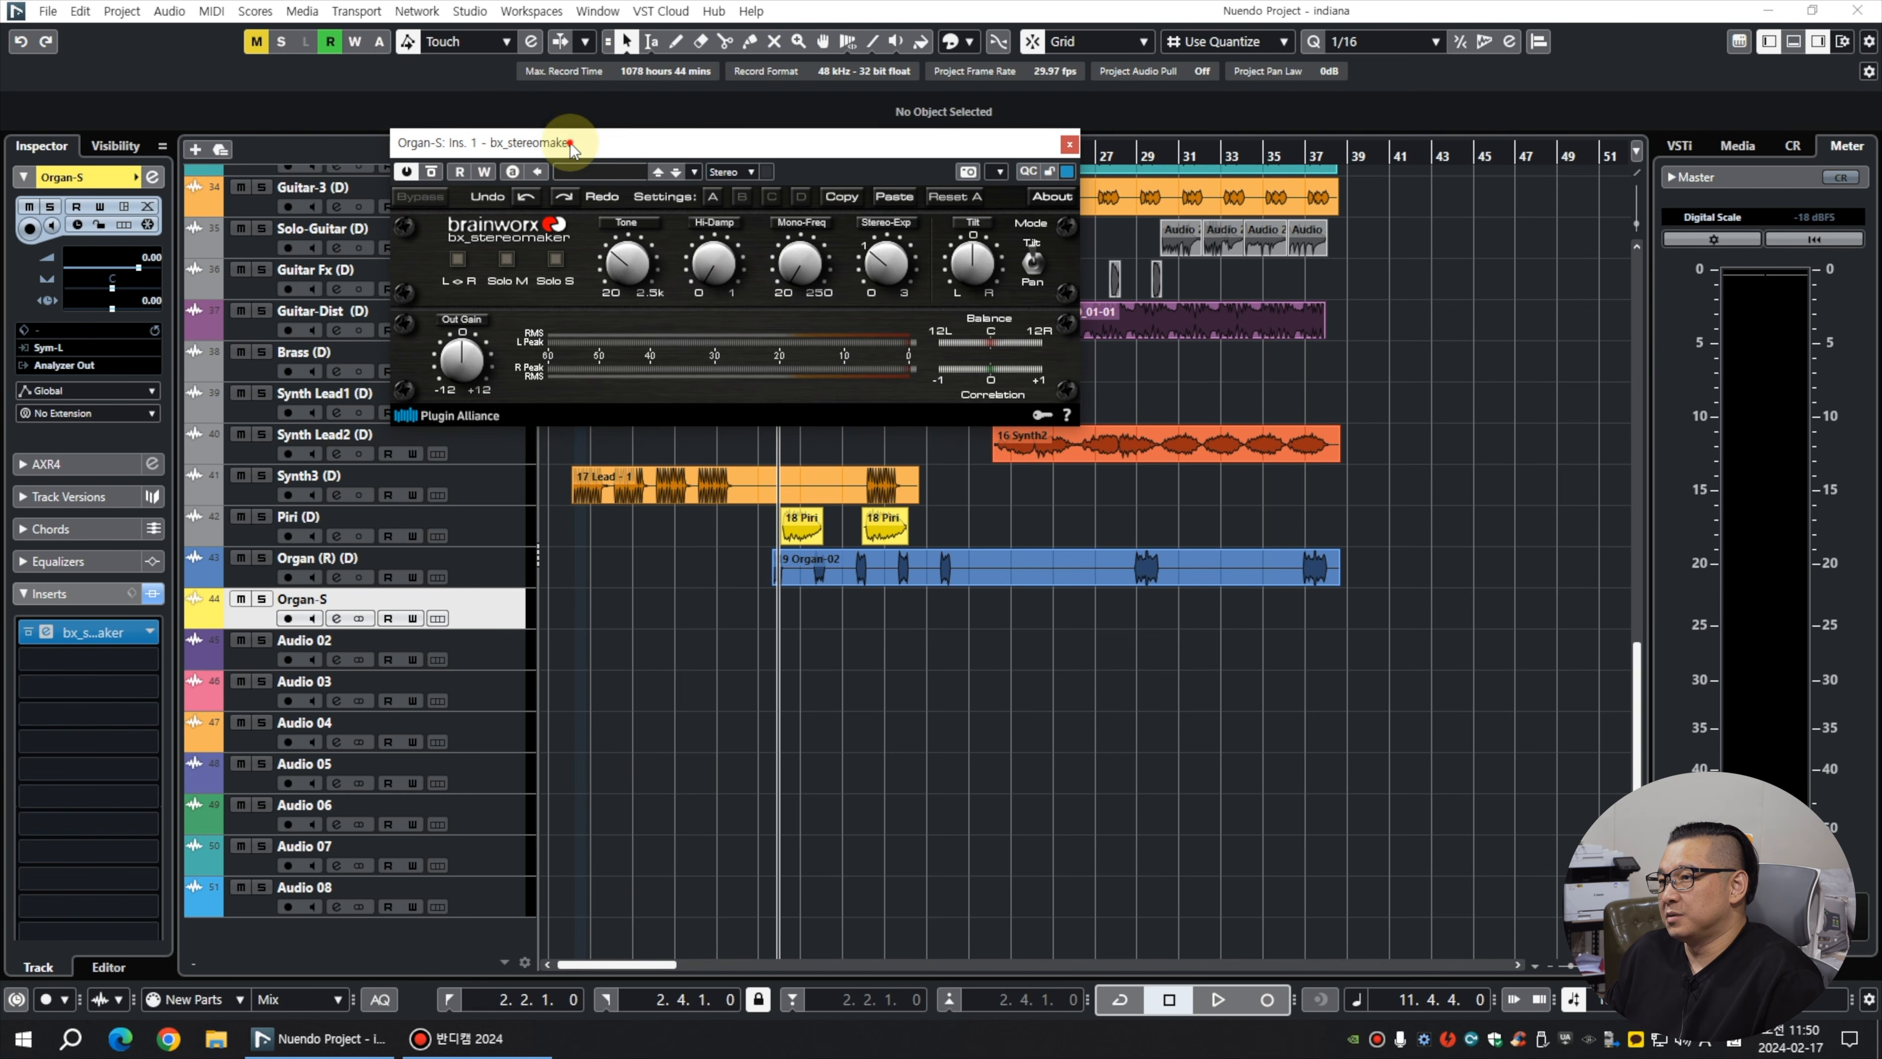
{"action": "left_click_drag", "start_coordinate": [570, 142], "coordinate": [696, 148]}
Load MonoToStereo and Schoeps Double MS in the second and third insert slots of Organ-S, and close the Double MS window.
{"action": "left_click", "coordinate": [89, 659]}
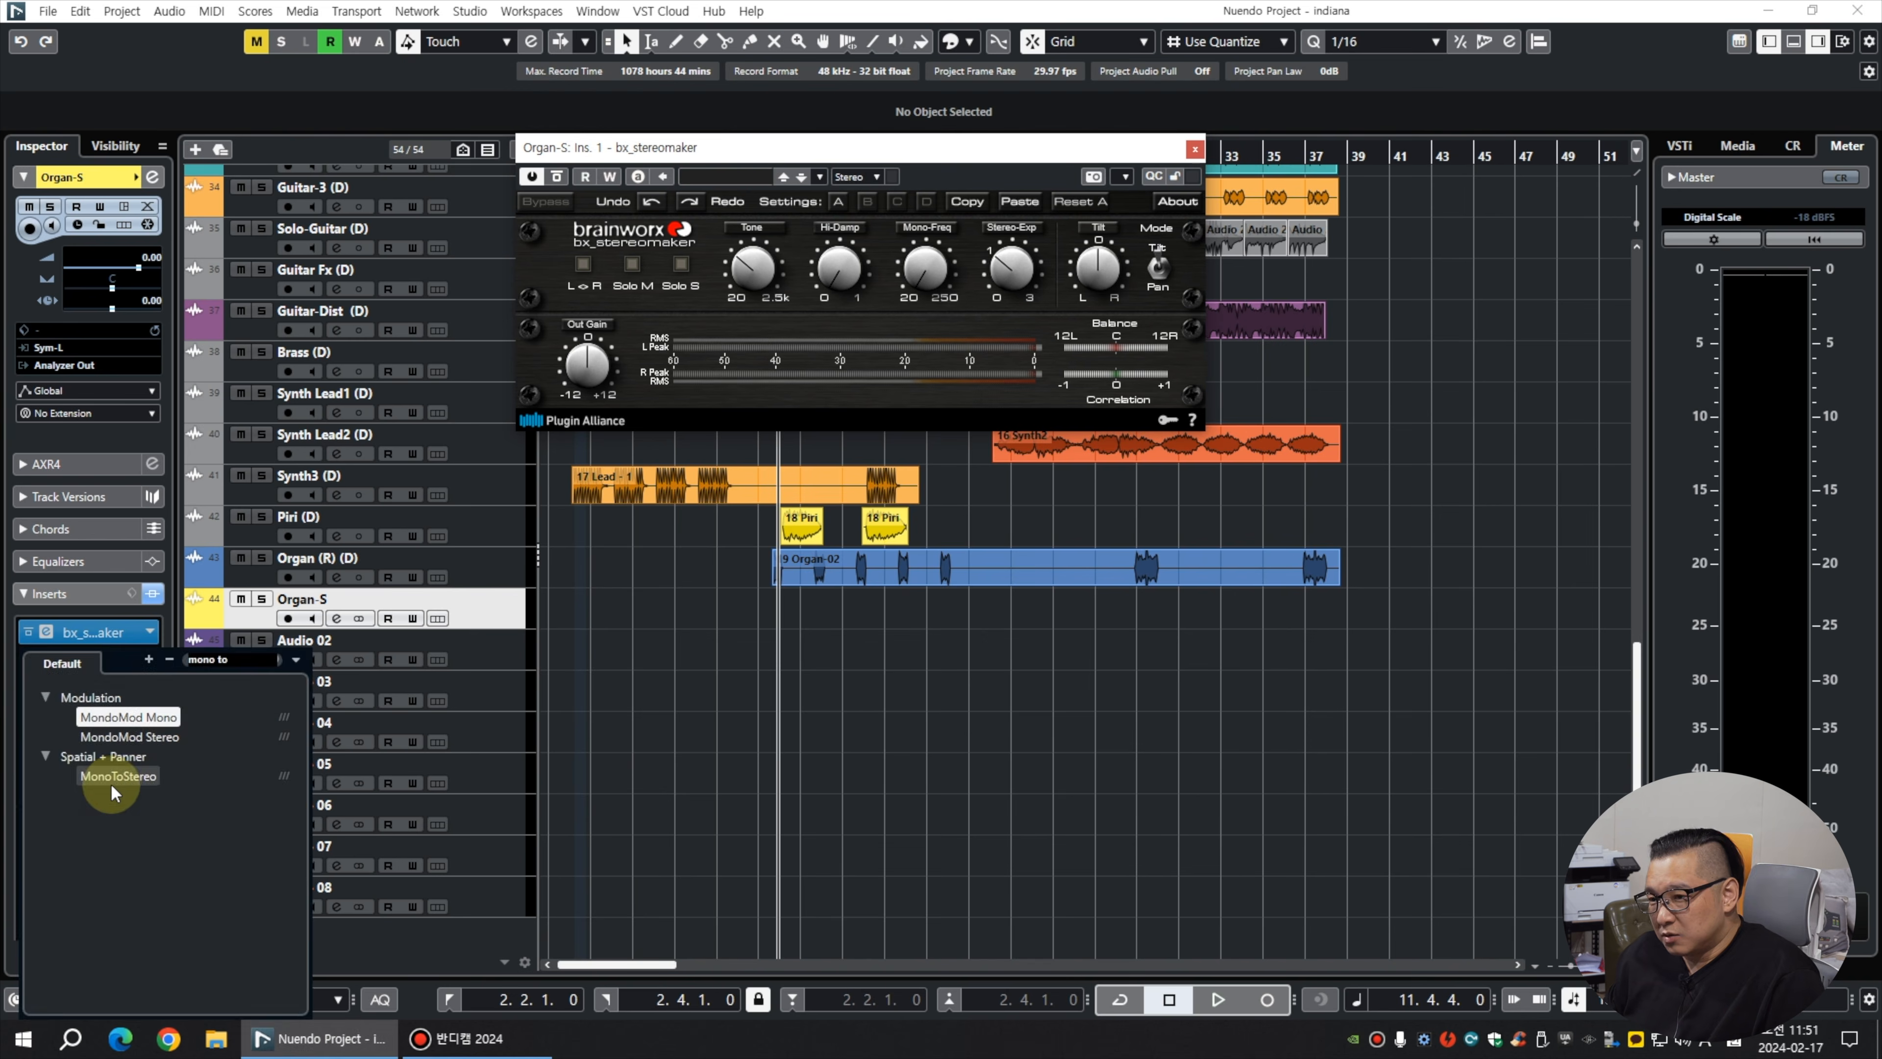
{"action": "left_click", "coordinate": [122, 775]}
{"action": "left_click_drag", "start_coordinate": [972, 353], "coordinate": [492, 349]}
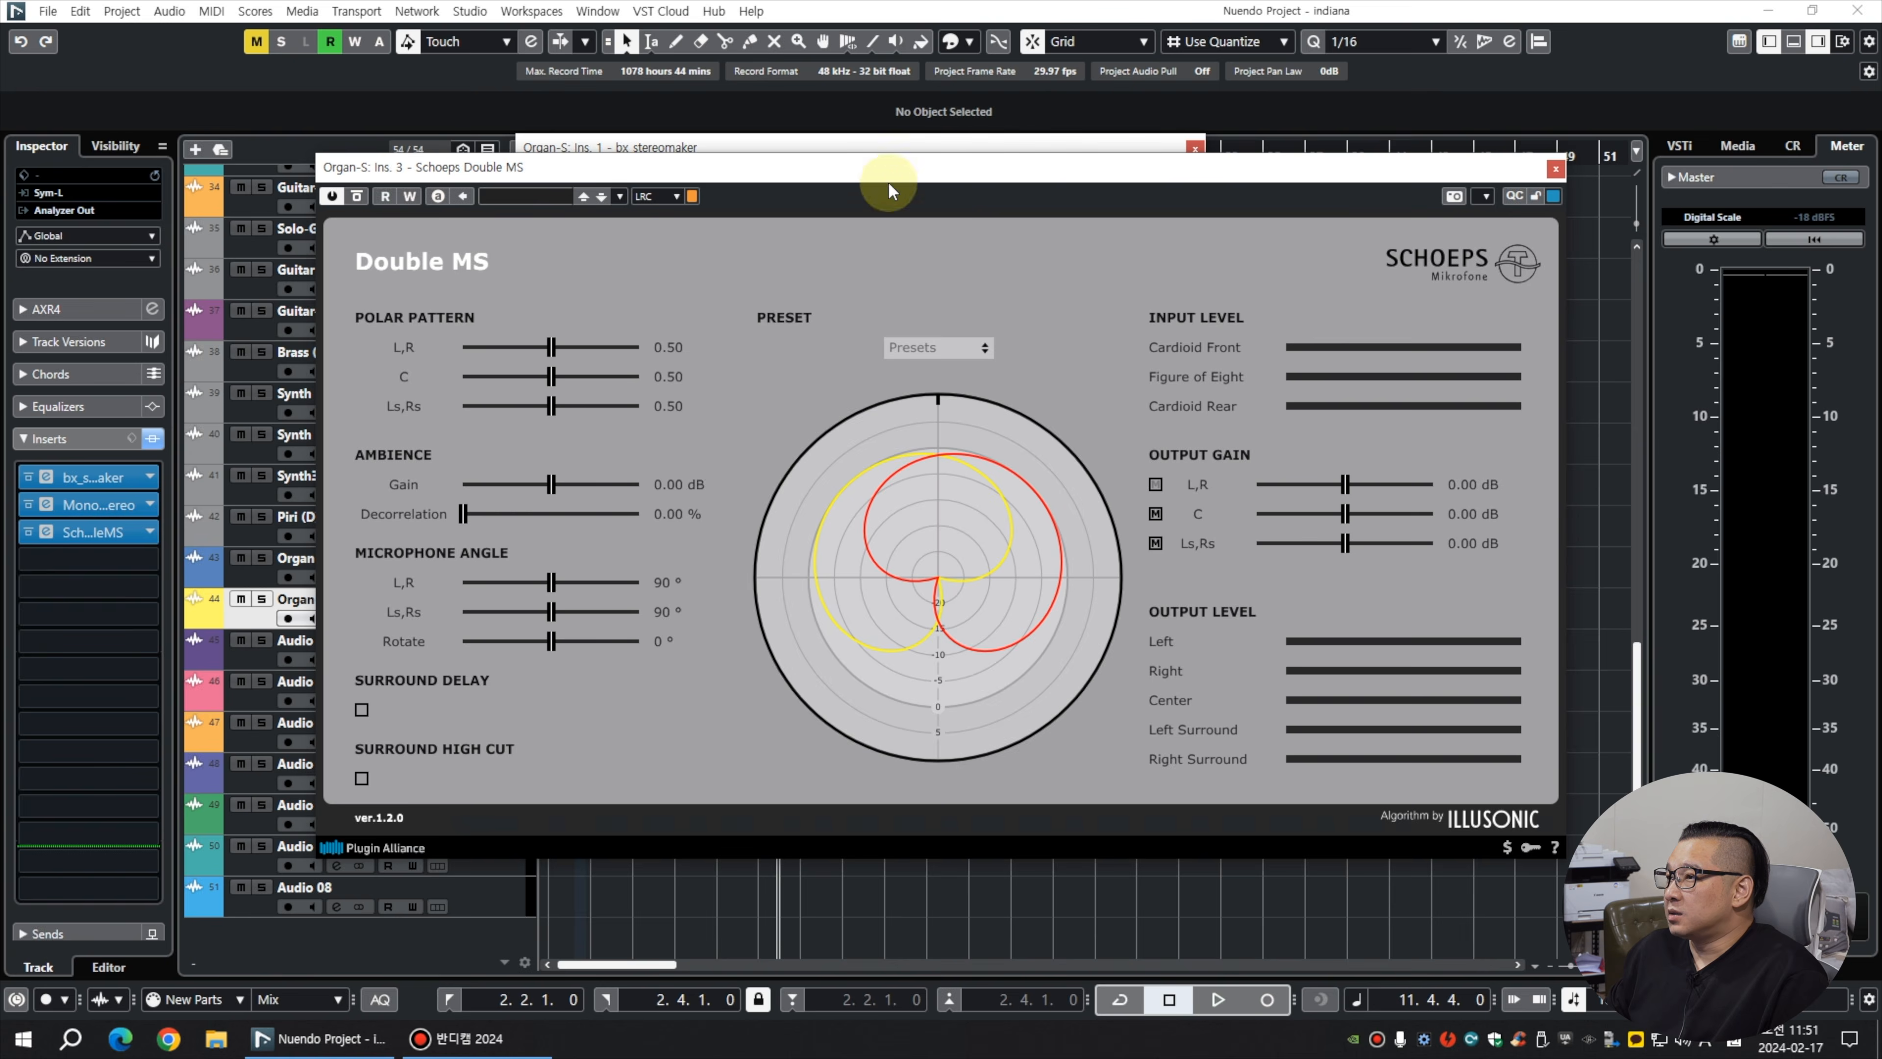
{"action": "mouse_move", "coordinate": [889, 180]}
{"action": "left_mouse_down"}
{"action": "mouse_move", "coordinate": [856, 227]}
{"action": "mouse_move", "coordinate": [899, 212]}
{"action": "left_mouse_up"}
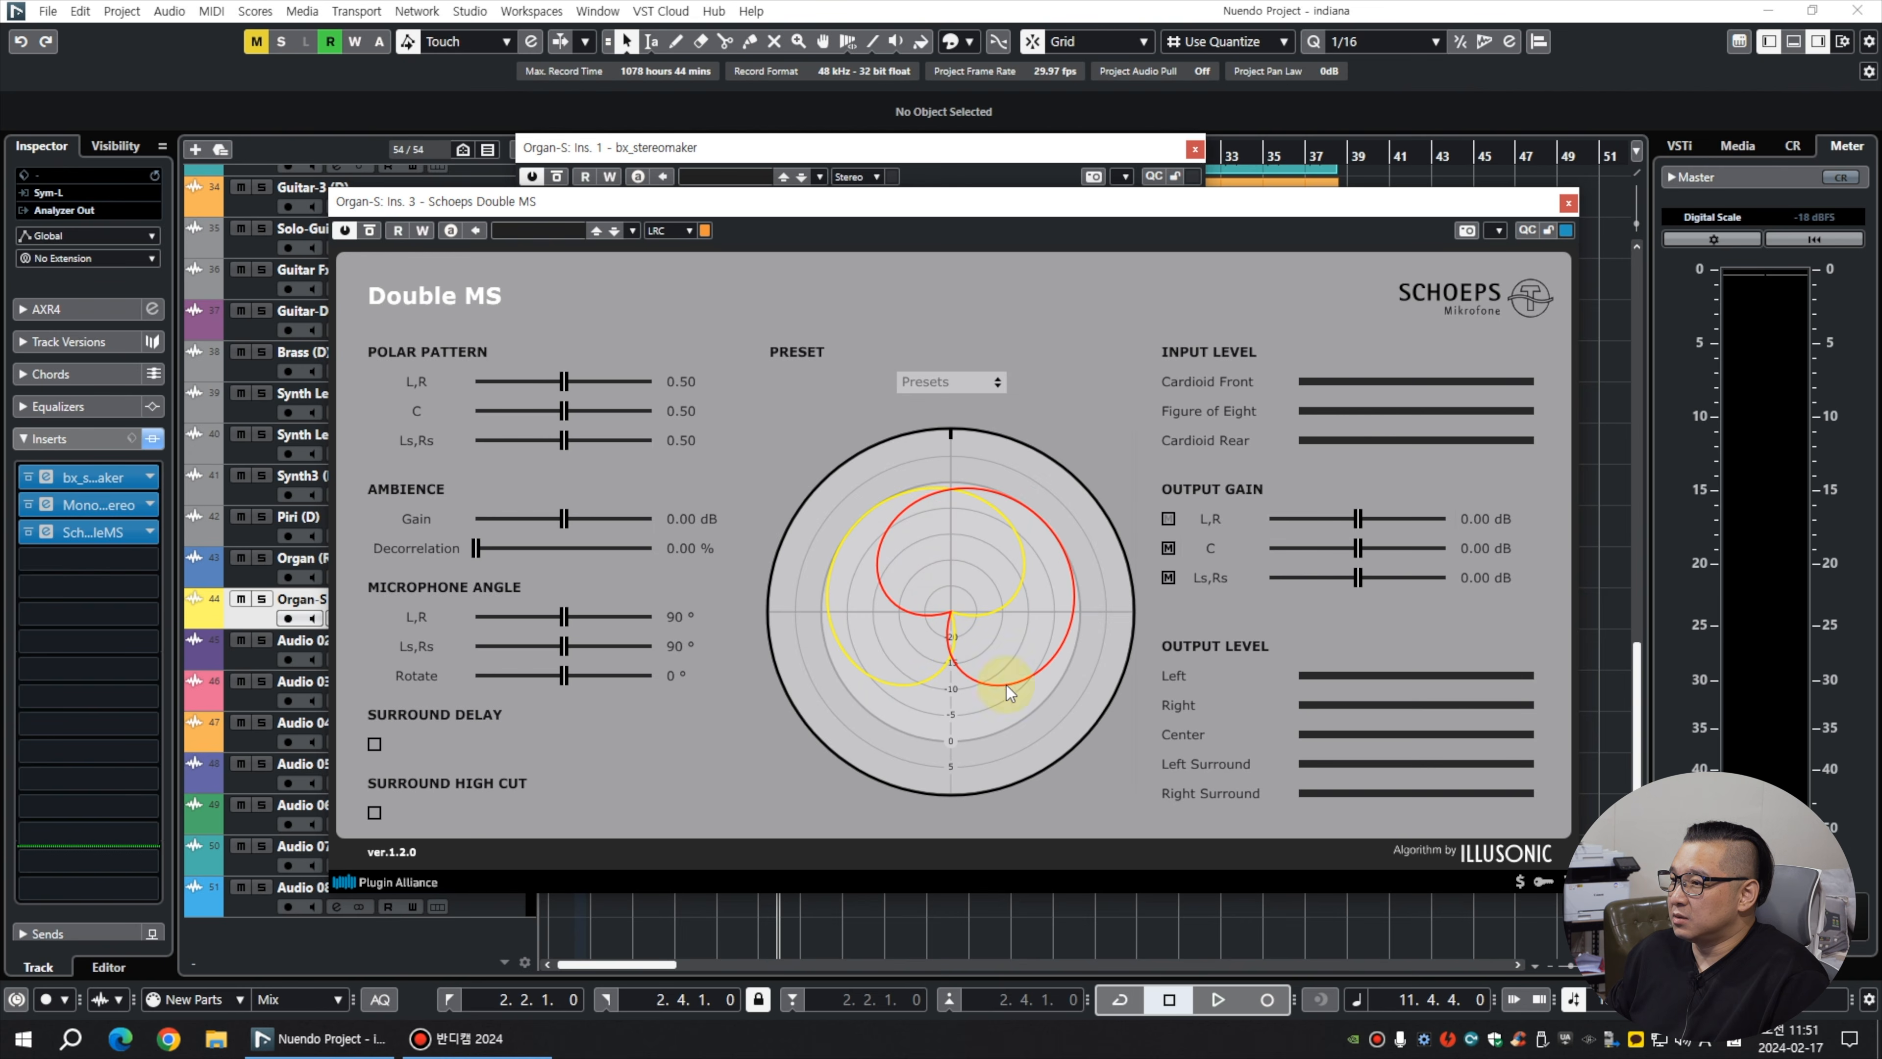
{"action": "left_click", "coordinate": [1570, 200]}
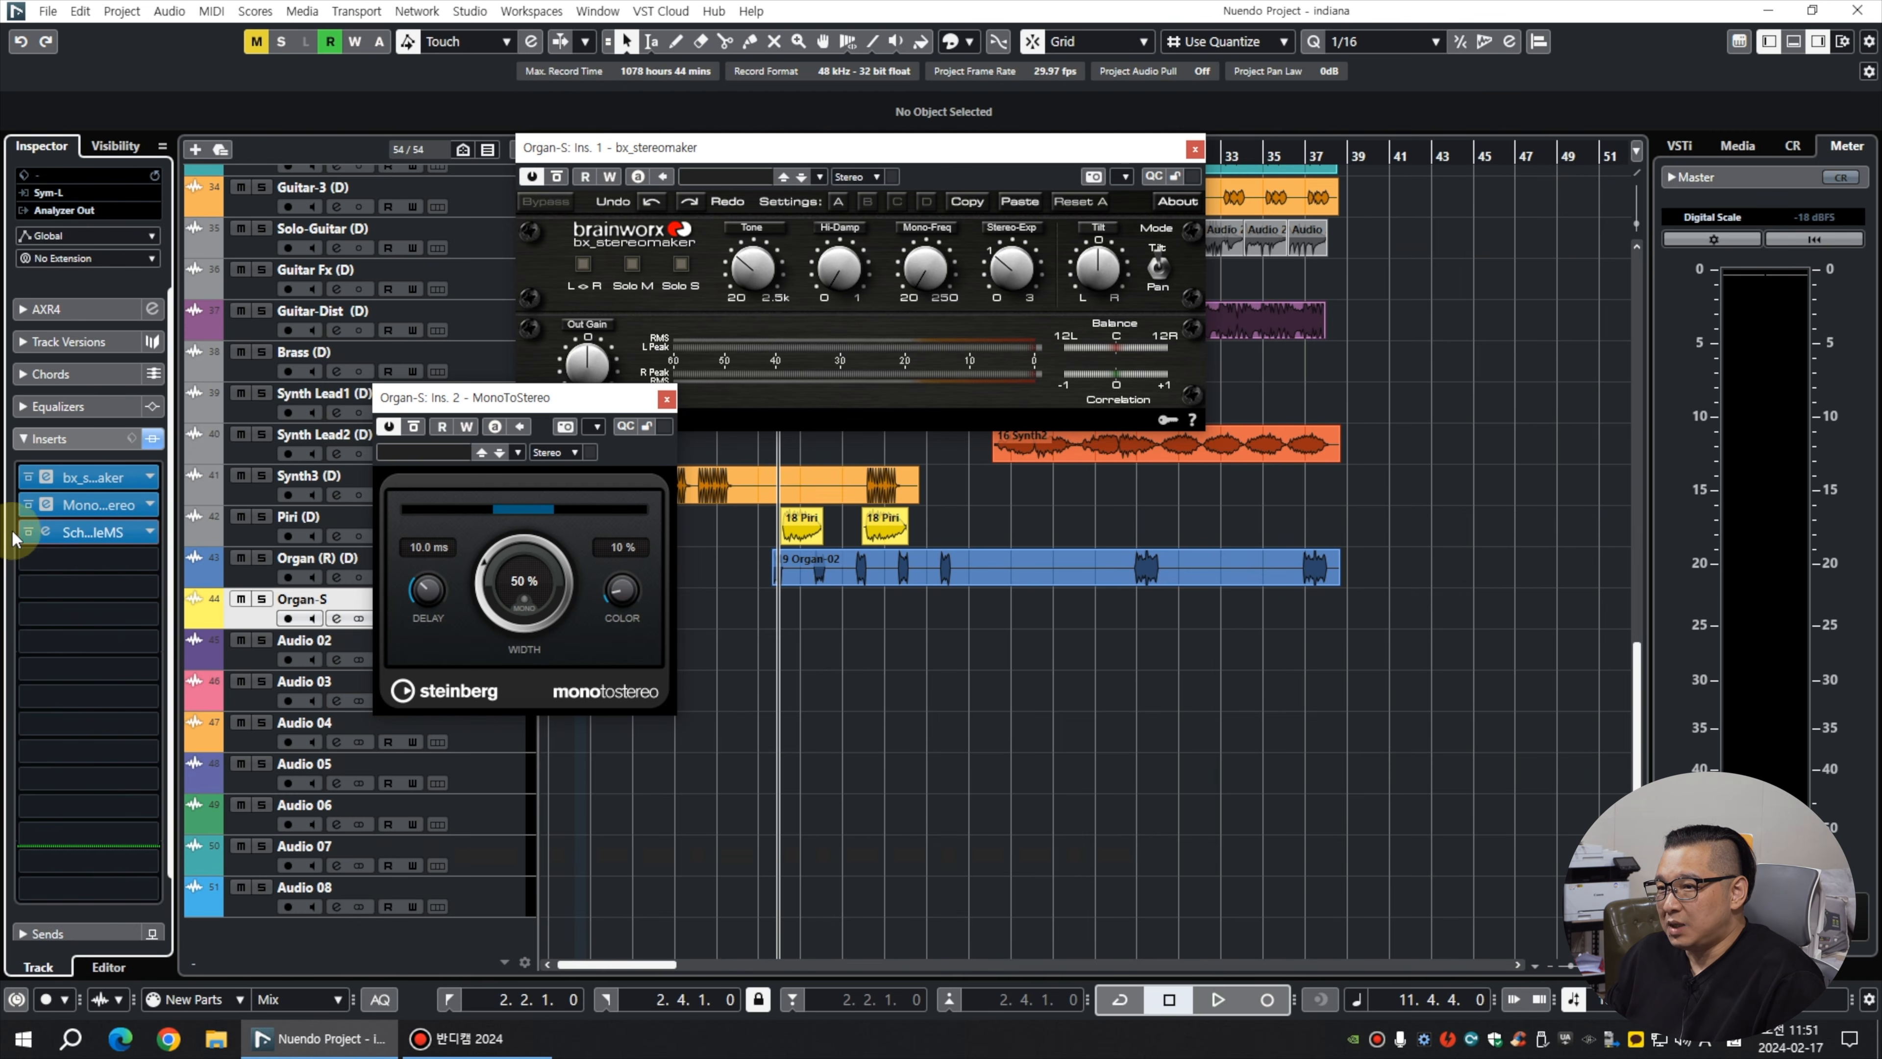
Load Ozone Imager 2 in the fourth insert slot of the Organ-S track.
{"action": "left_click", "coordinate": [141, 535]}
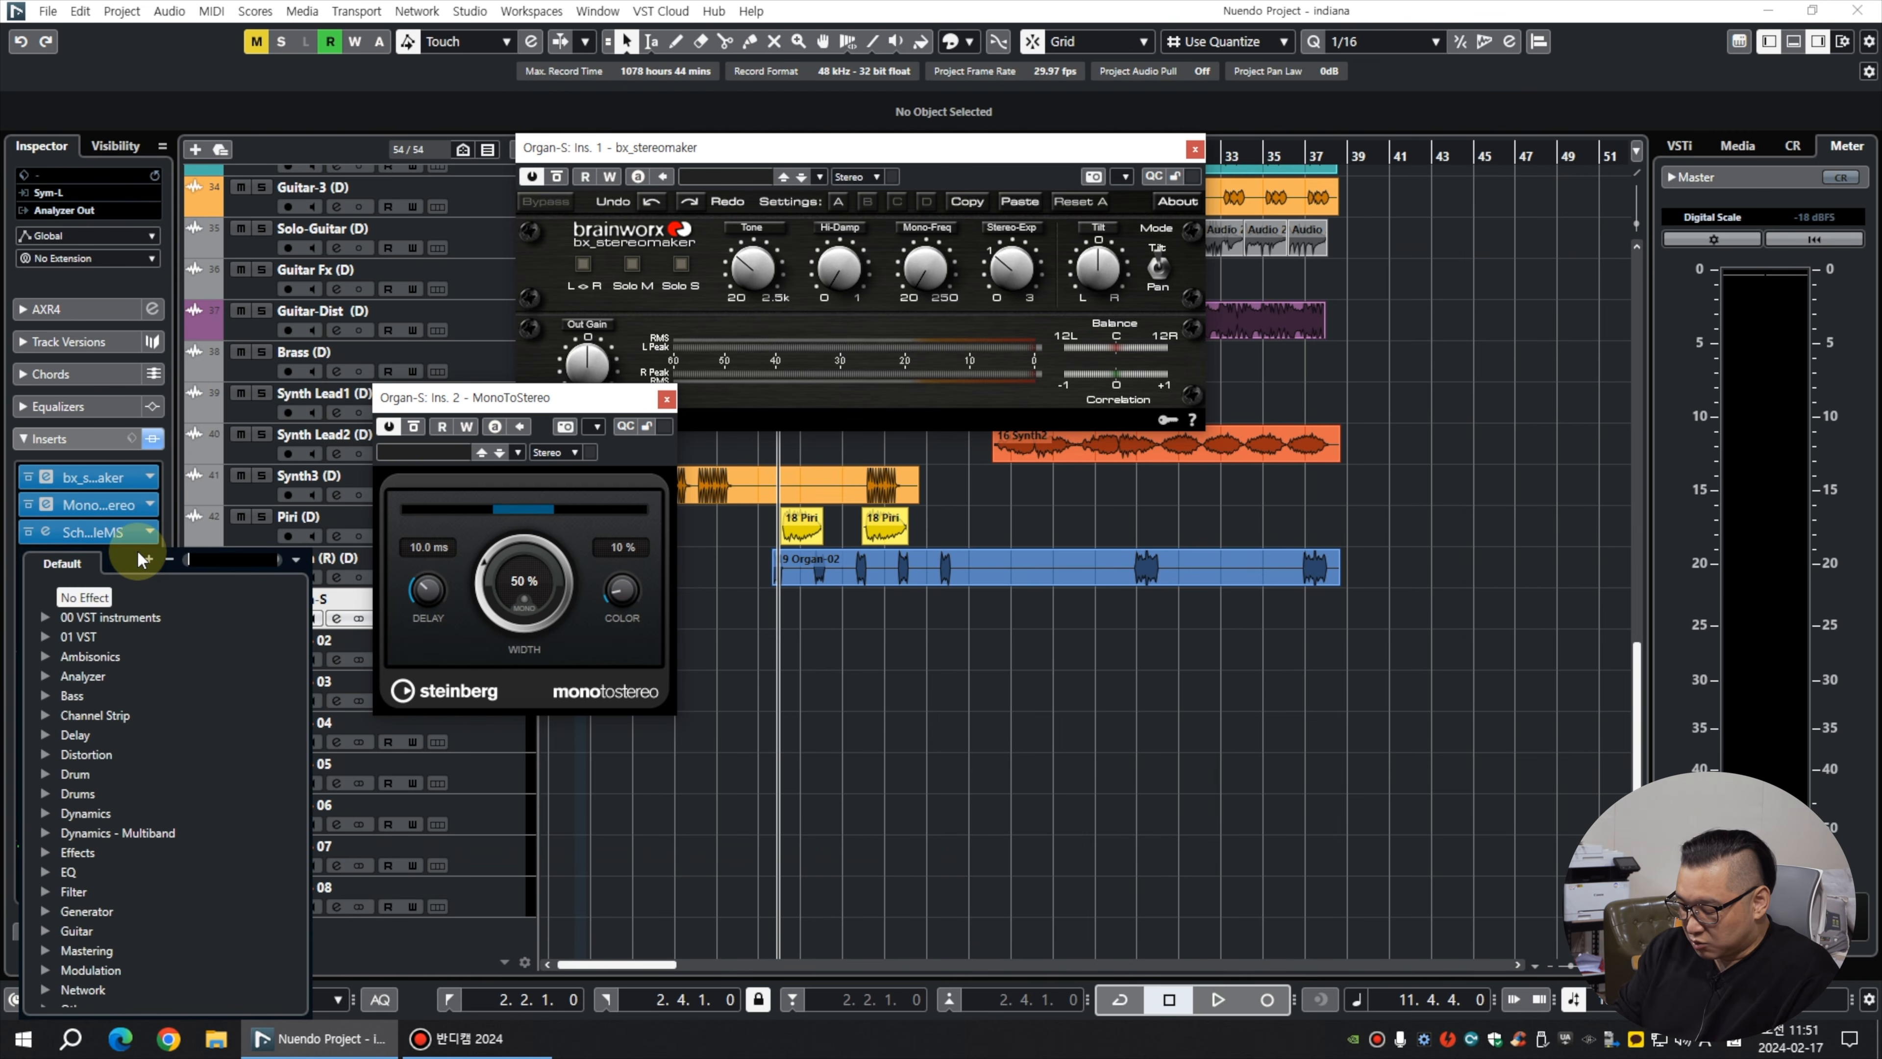
{"action": "left_click", "coordinate": [152, 671]}
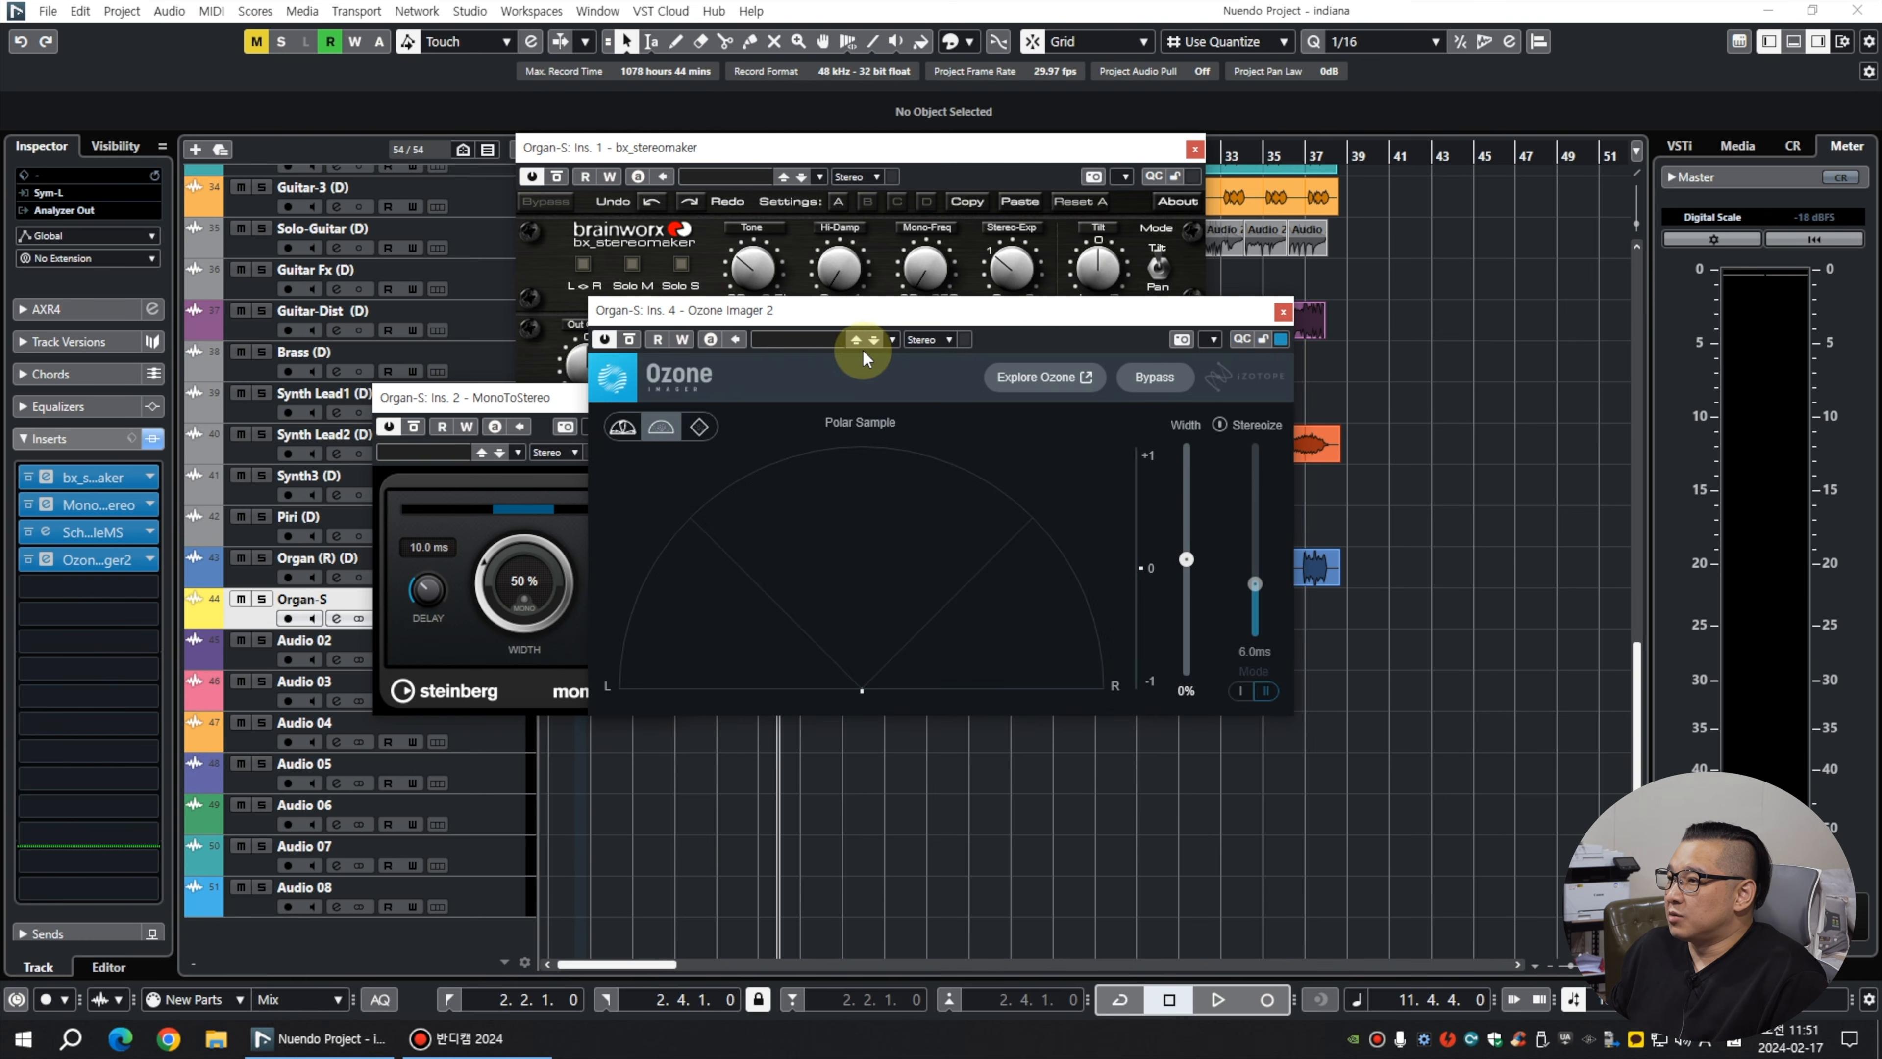
{"action": "left_click_drag", "start_coordinate": [860, 315], "coordinate": [876, 392]}
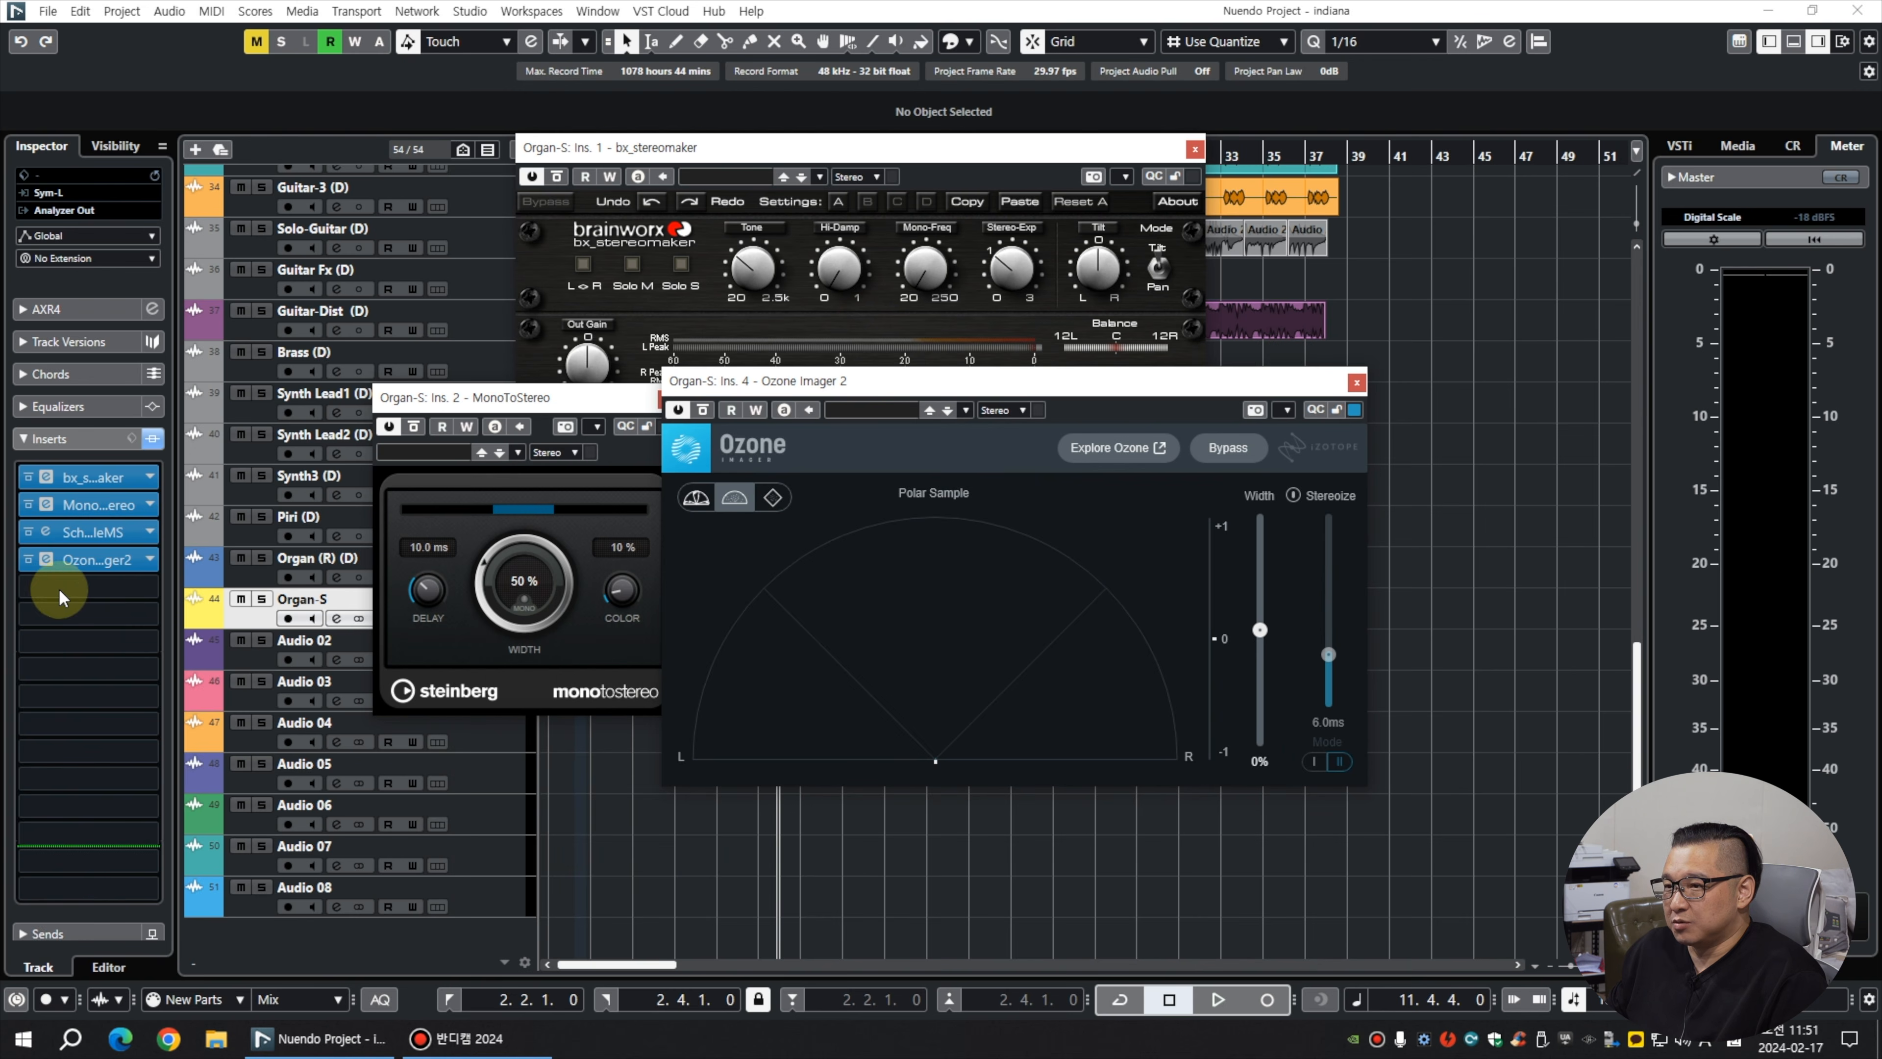
Load S1 Imager Stereo in the fifth insert slot of the Organ-S track.
{"action": "left_click", "coordinate": [129, 589]}
{"action": "type", "text": "s1"}
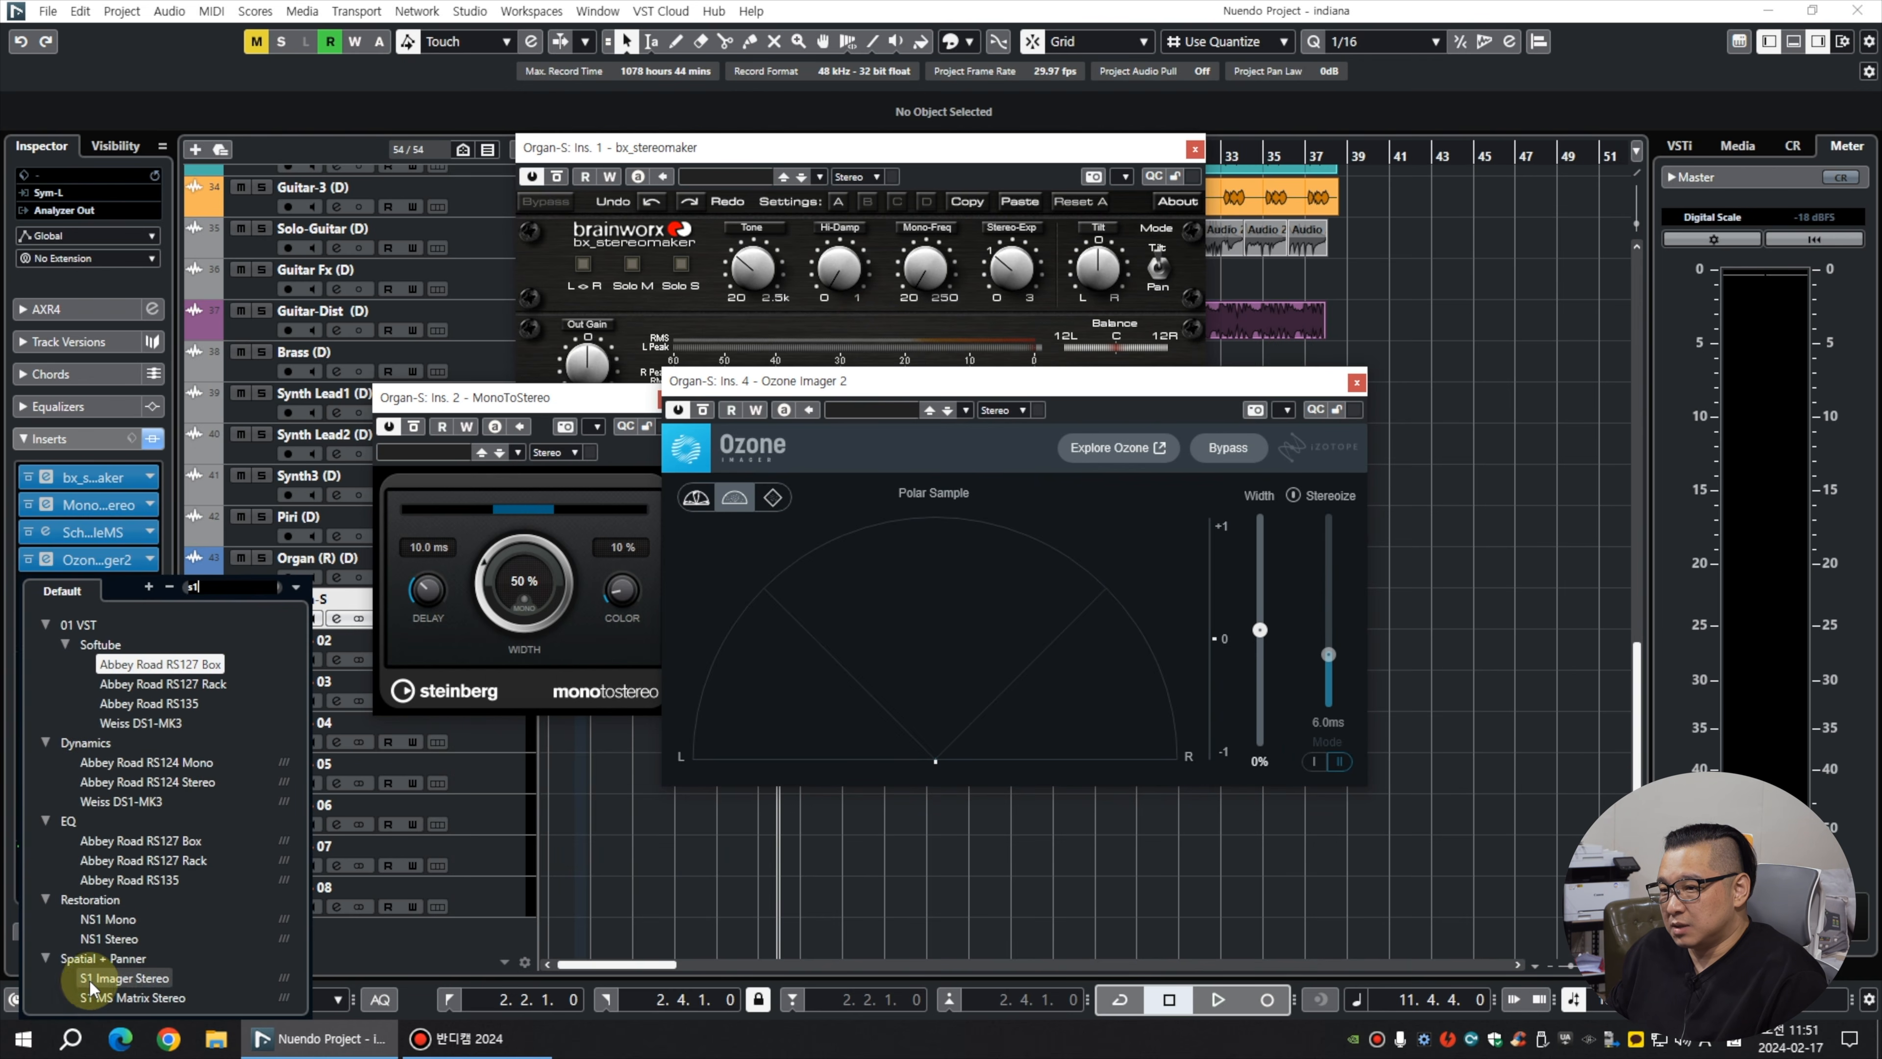
{"action": "left_click", "coordinate": [113, 980]}
{"action": "left_click_drag", "start_coordinate": [850, 310], "coordinate": [586, 528]}
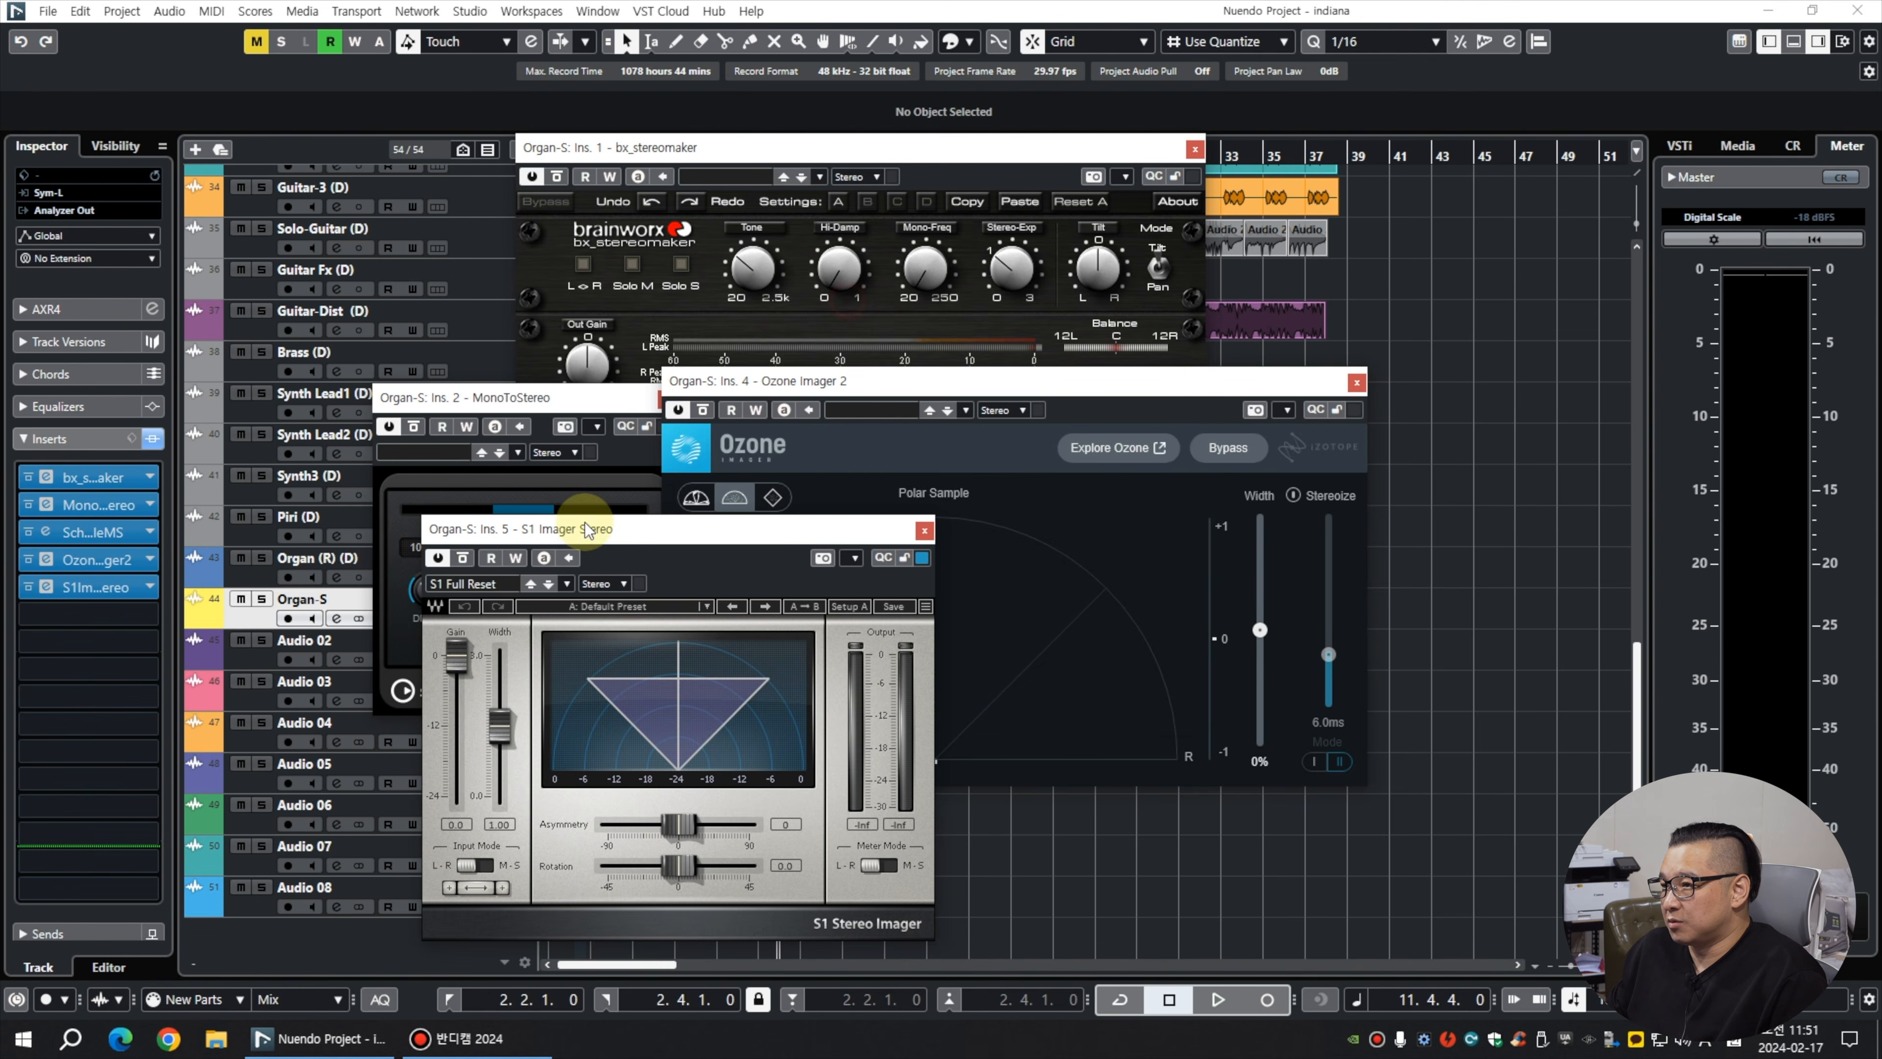
Load Ghz Midside Matrix 3 in the sixth insert slot of the Organ-S track.
{"action": "left_click", "coordinate": [113, 611]}
{"action": "type", "text": "matrix"}
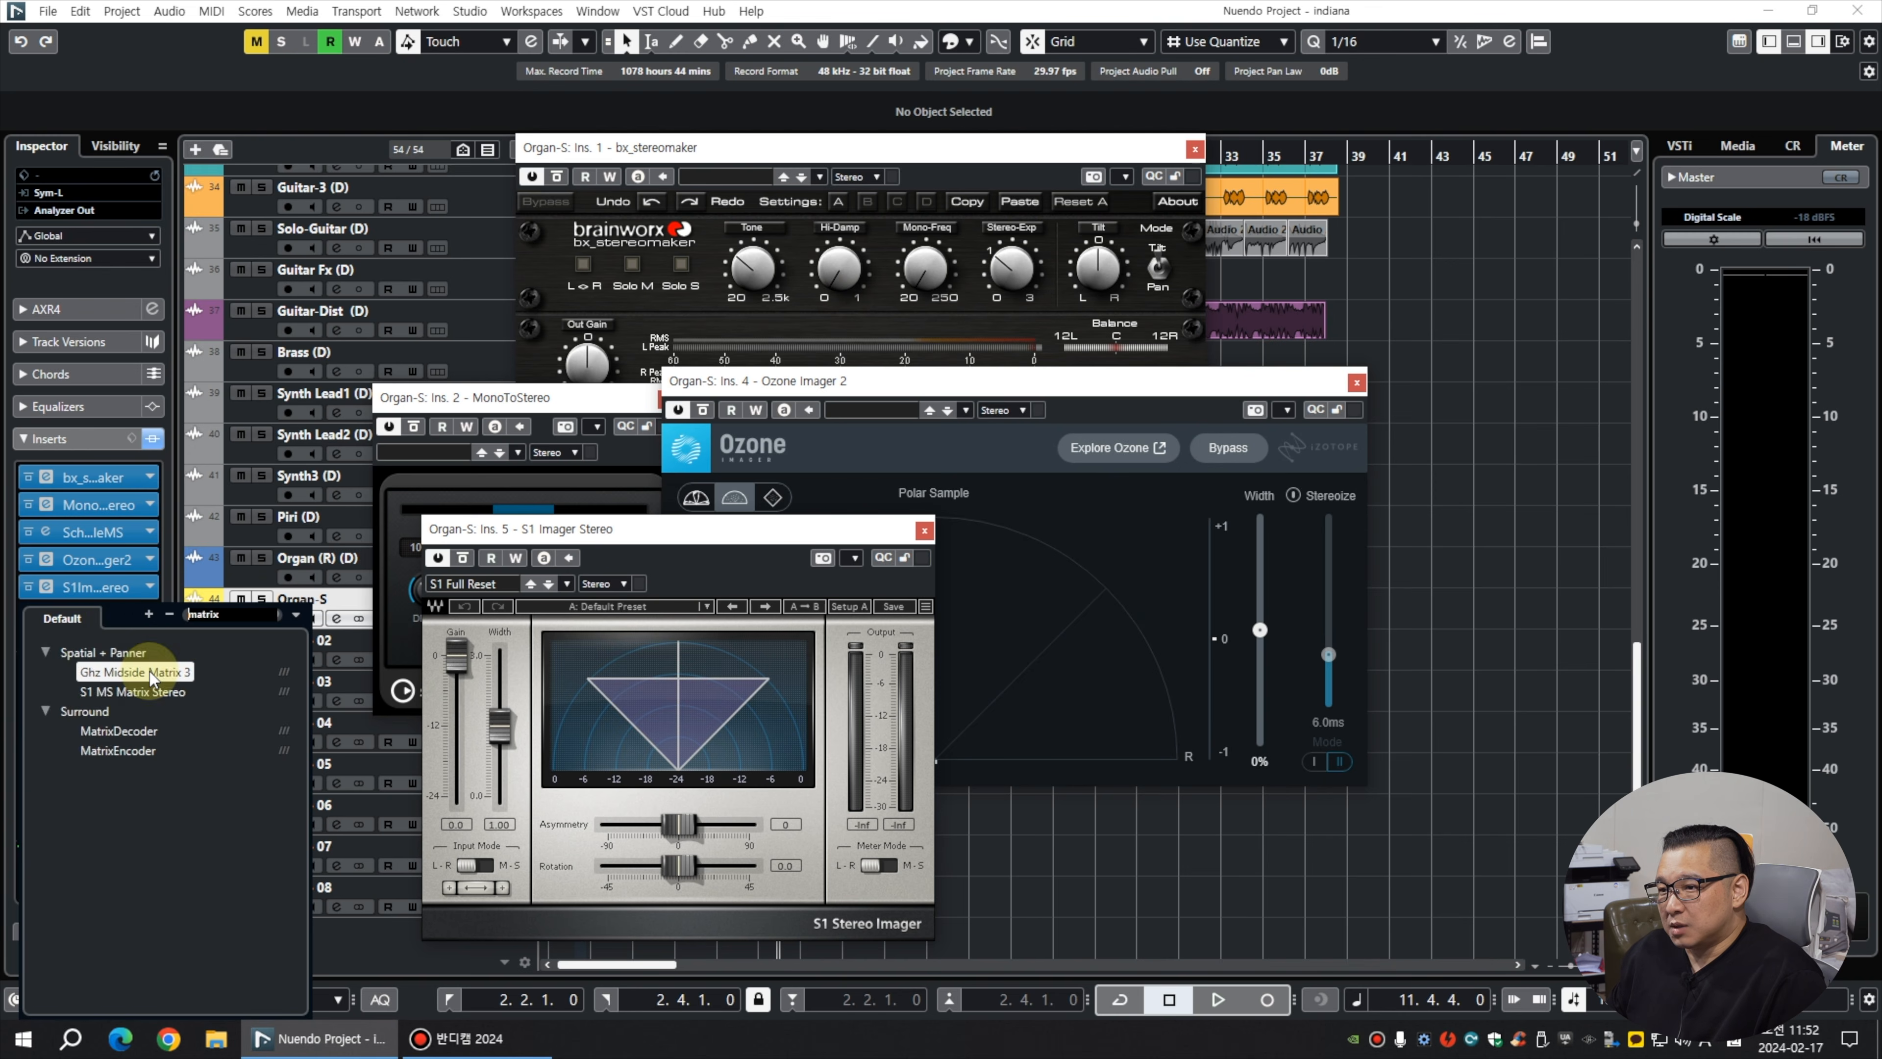
{"action": "left_click", "coordinate": [151, 671]}
{"action": "left_click_drag", "start_coordinate": [1264, 324], "coordinate": [1031, 565]}
Arrange the five open stereo plug-in windows across the screen so their main controls can be compared.
{"action": "left_click_drag", "start_coordinate": [904, 381], "coordinate": [1115, 419]}
{"action": "left_click_drag", "start_coordinate": [548, 394], "coordinate": [286, 239]}
{"action": "left_click_drag", "start_coordinate": [621, 145], "coordinate": [545, 142]}
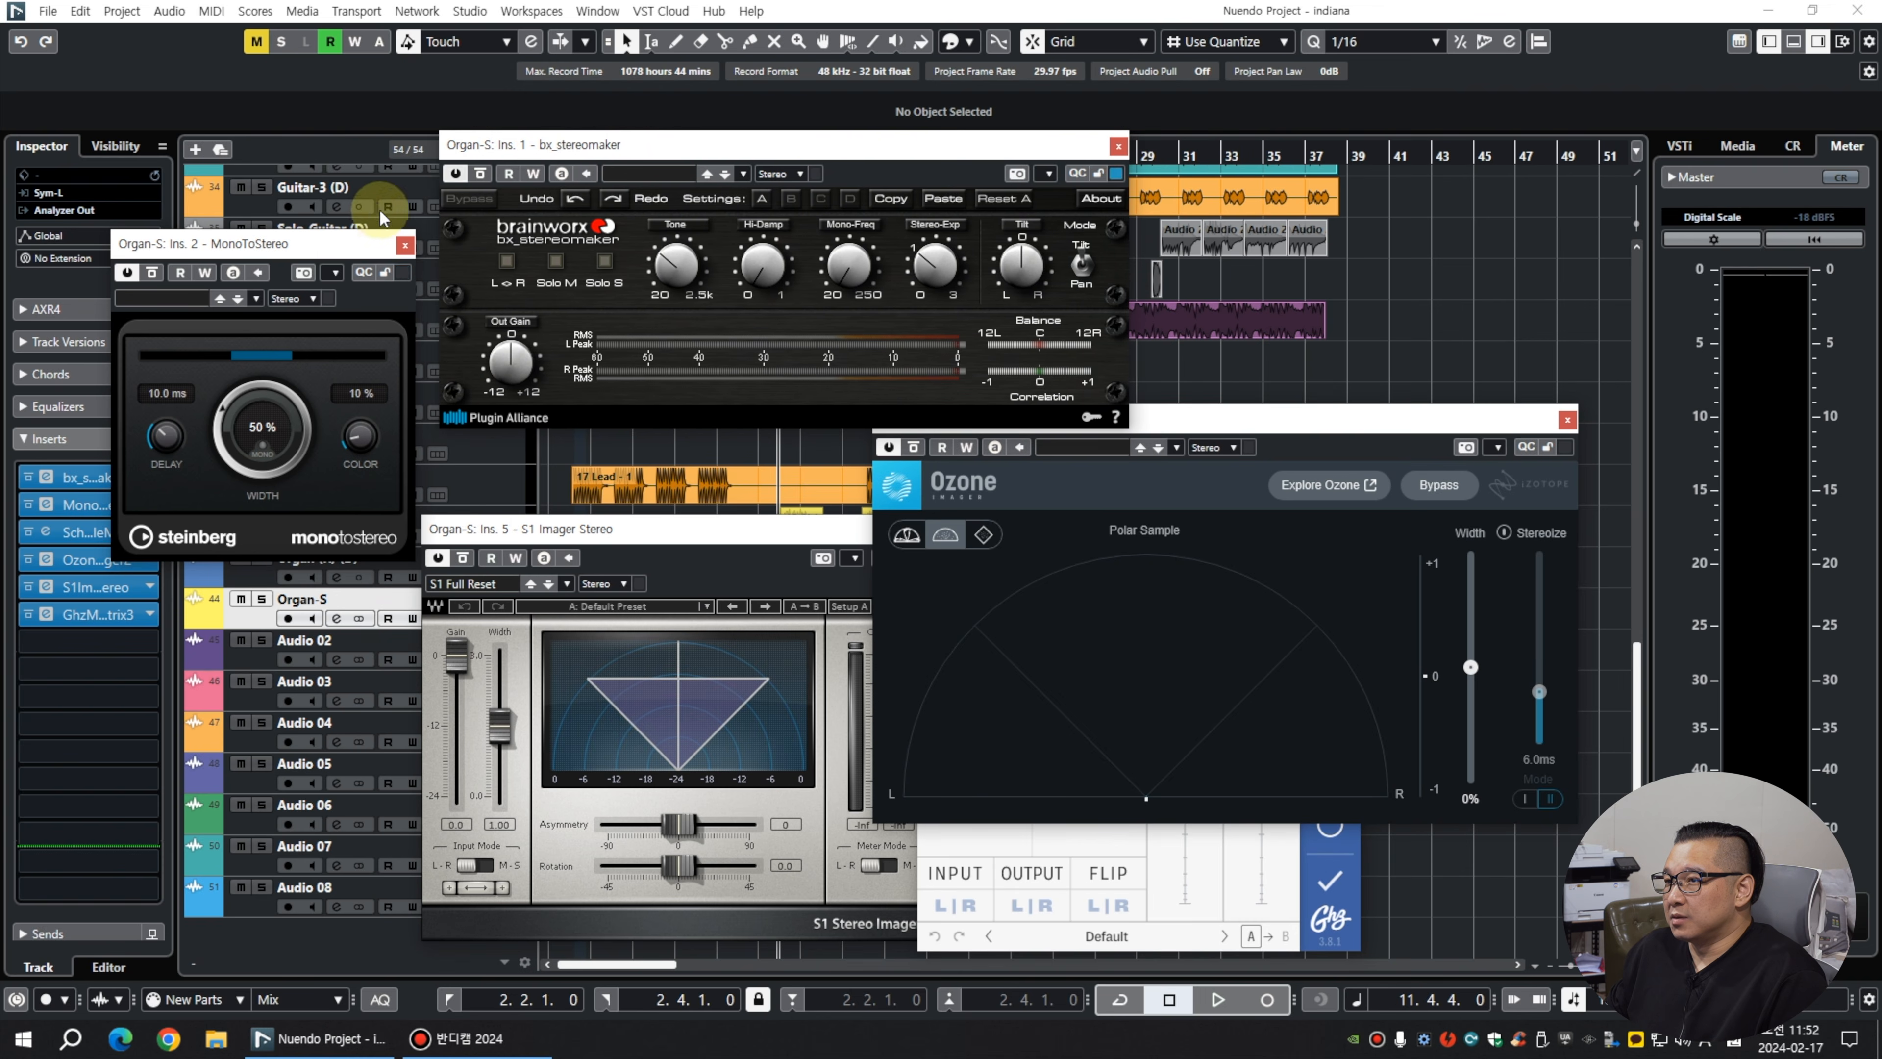
{"action": "left_click_drag", "start_coordinate": [372, 241], "coordinate": [391, 174]}
{"action": "left_click_drag", "start_coordinate": [1275, 419], "coordinate": [1291, 234]}
{"action": "left_click", "coordinate": [785, 535]}
{"action": "left_click_drag", "start_coordinate": [786, 537], "coordinate": [713, 539]}
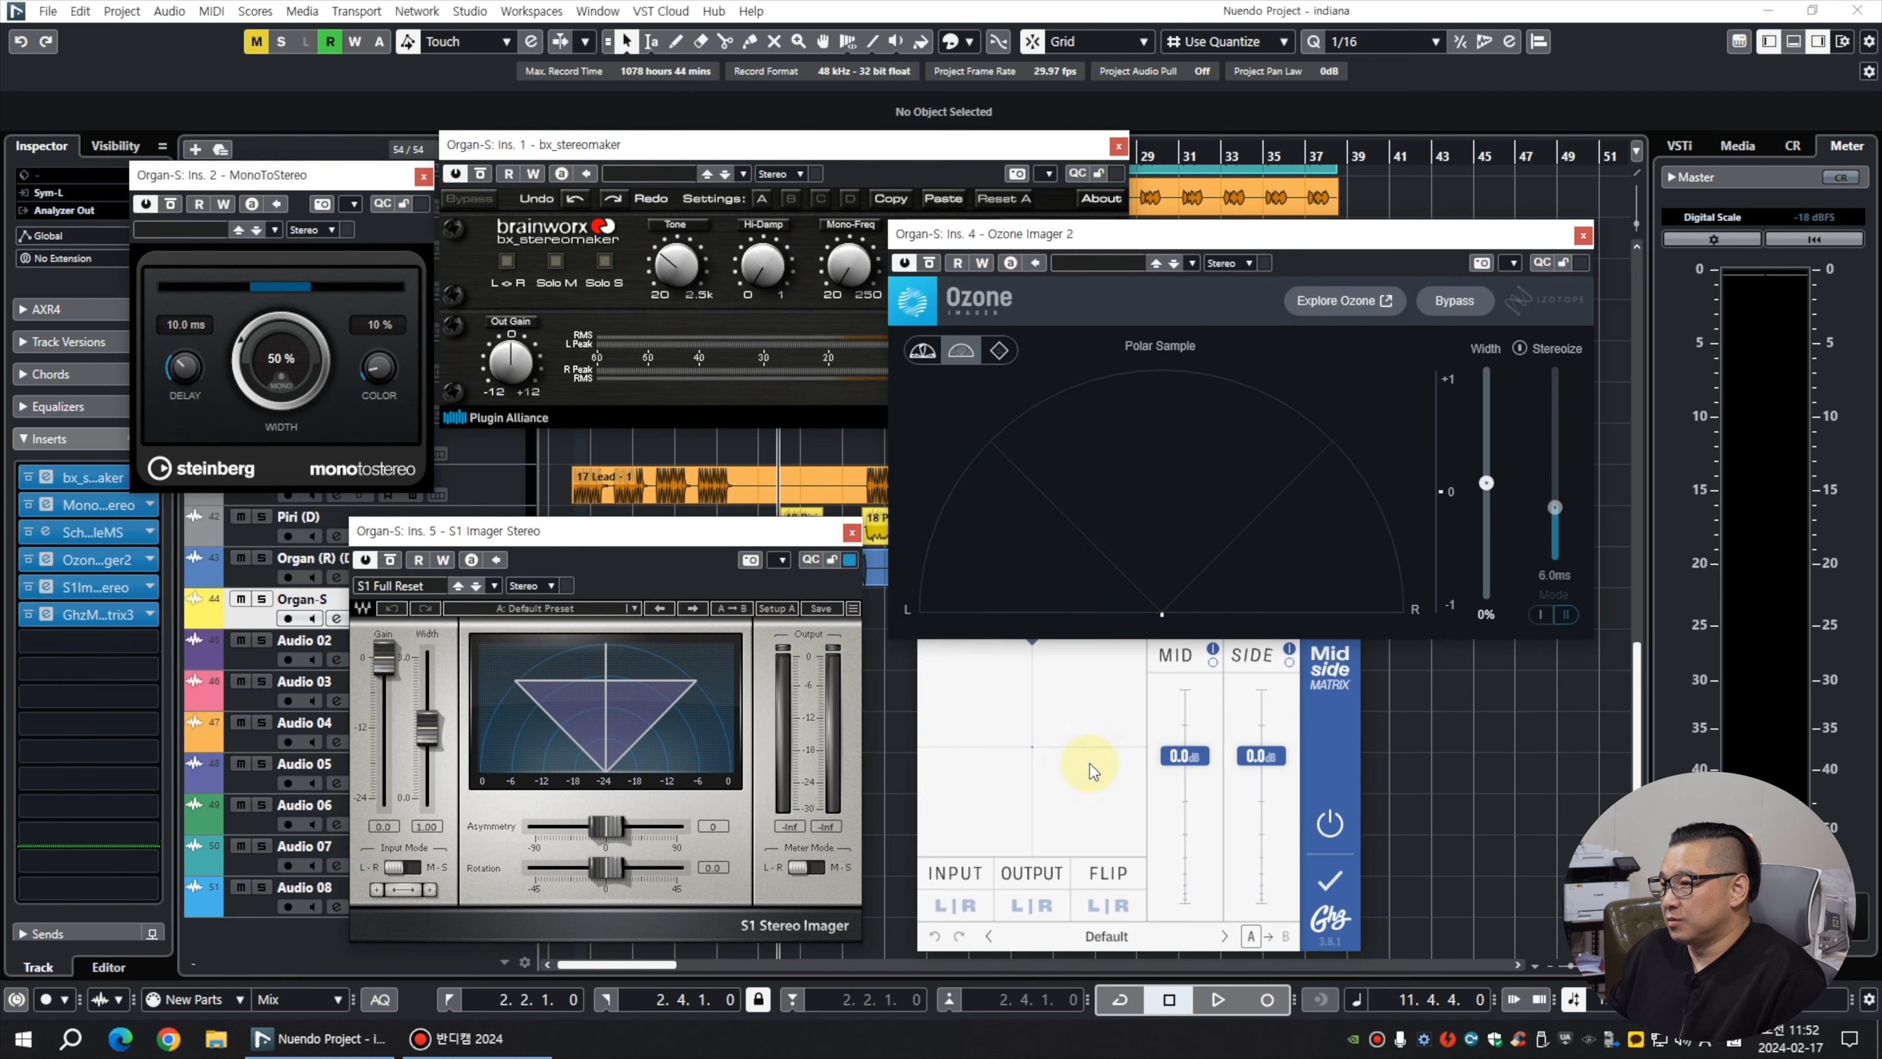
{"action": "left_click", "coordinate": [1083, 795]}
{"action": "left_click_drag", "start_coordinate": [975, 576], "coordinate": [889, 582]}
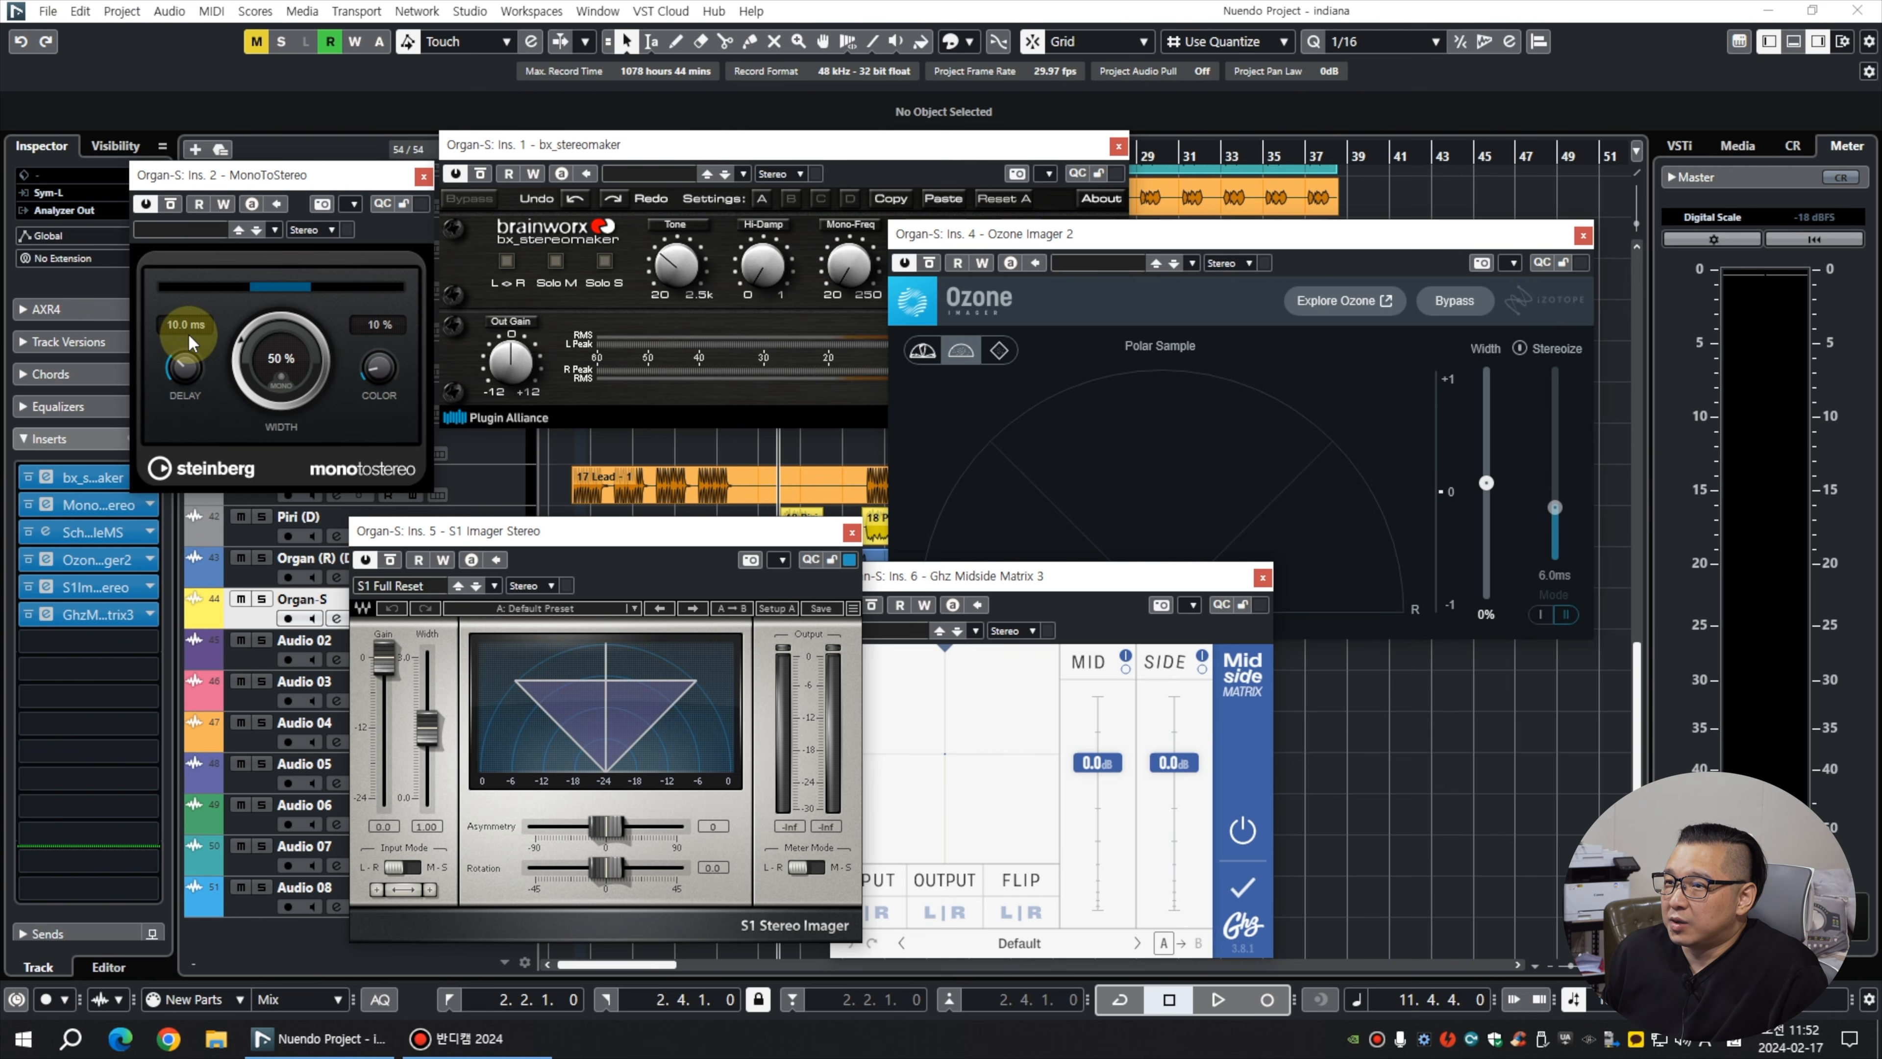
{"action": "left_click", "coordinate": [188, 329]}
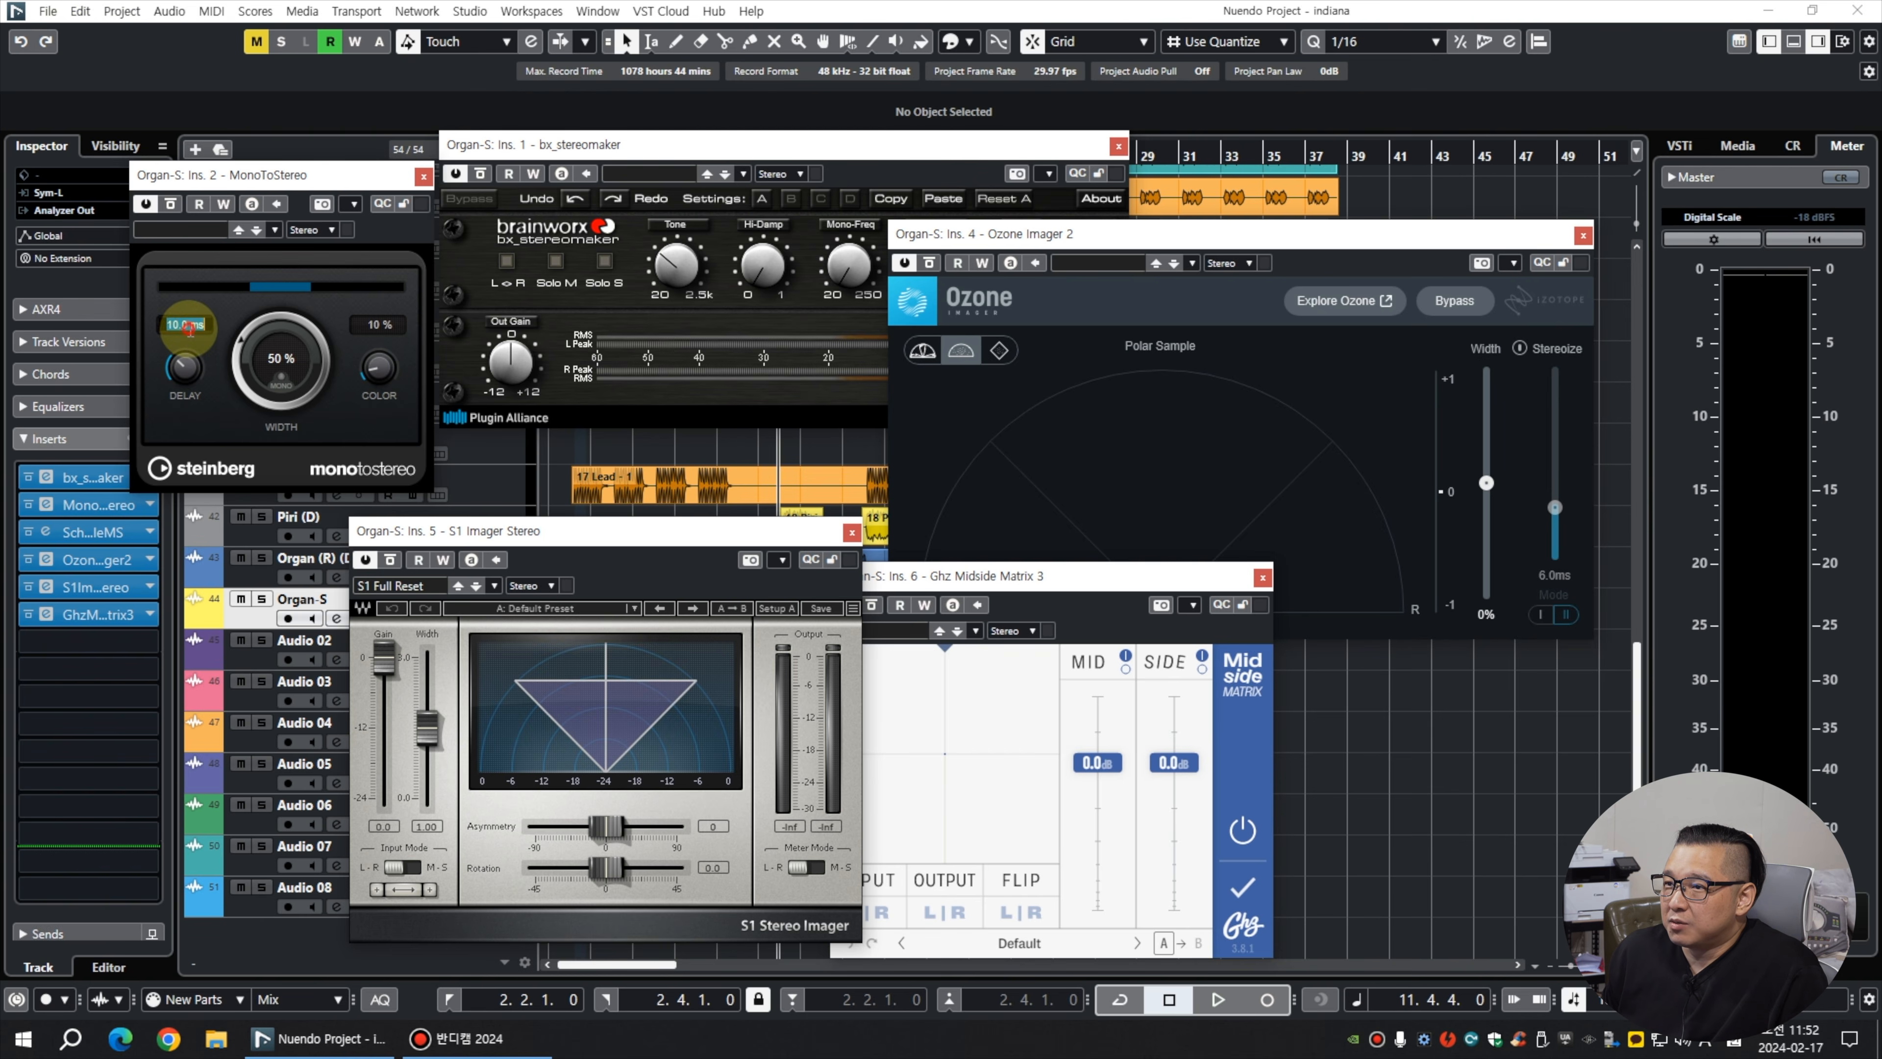
{"action": "left_click_drag", "start_coordinate": [209, 329], "coordinate": [103, 328]}
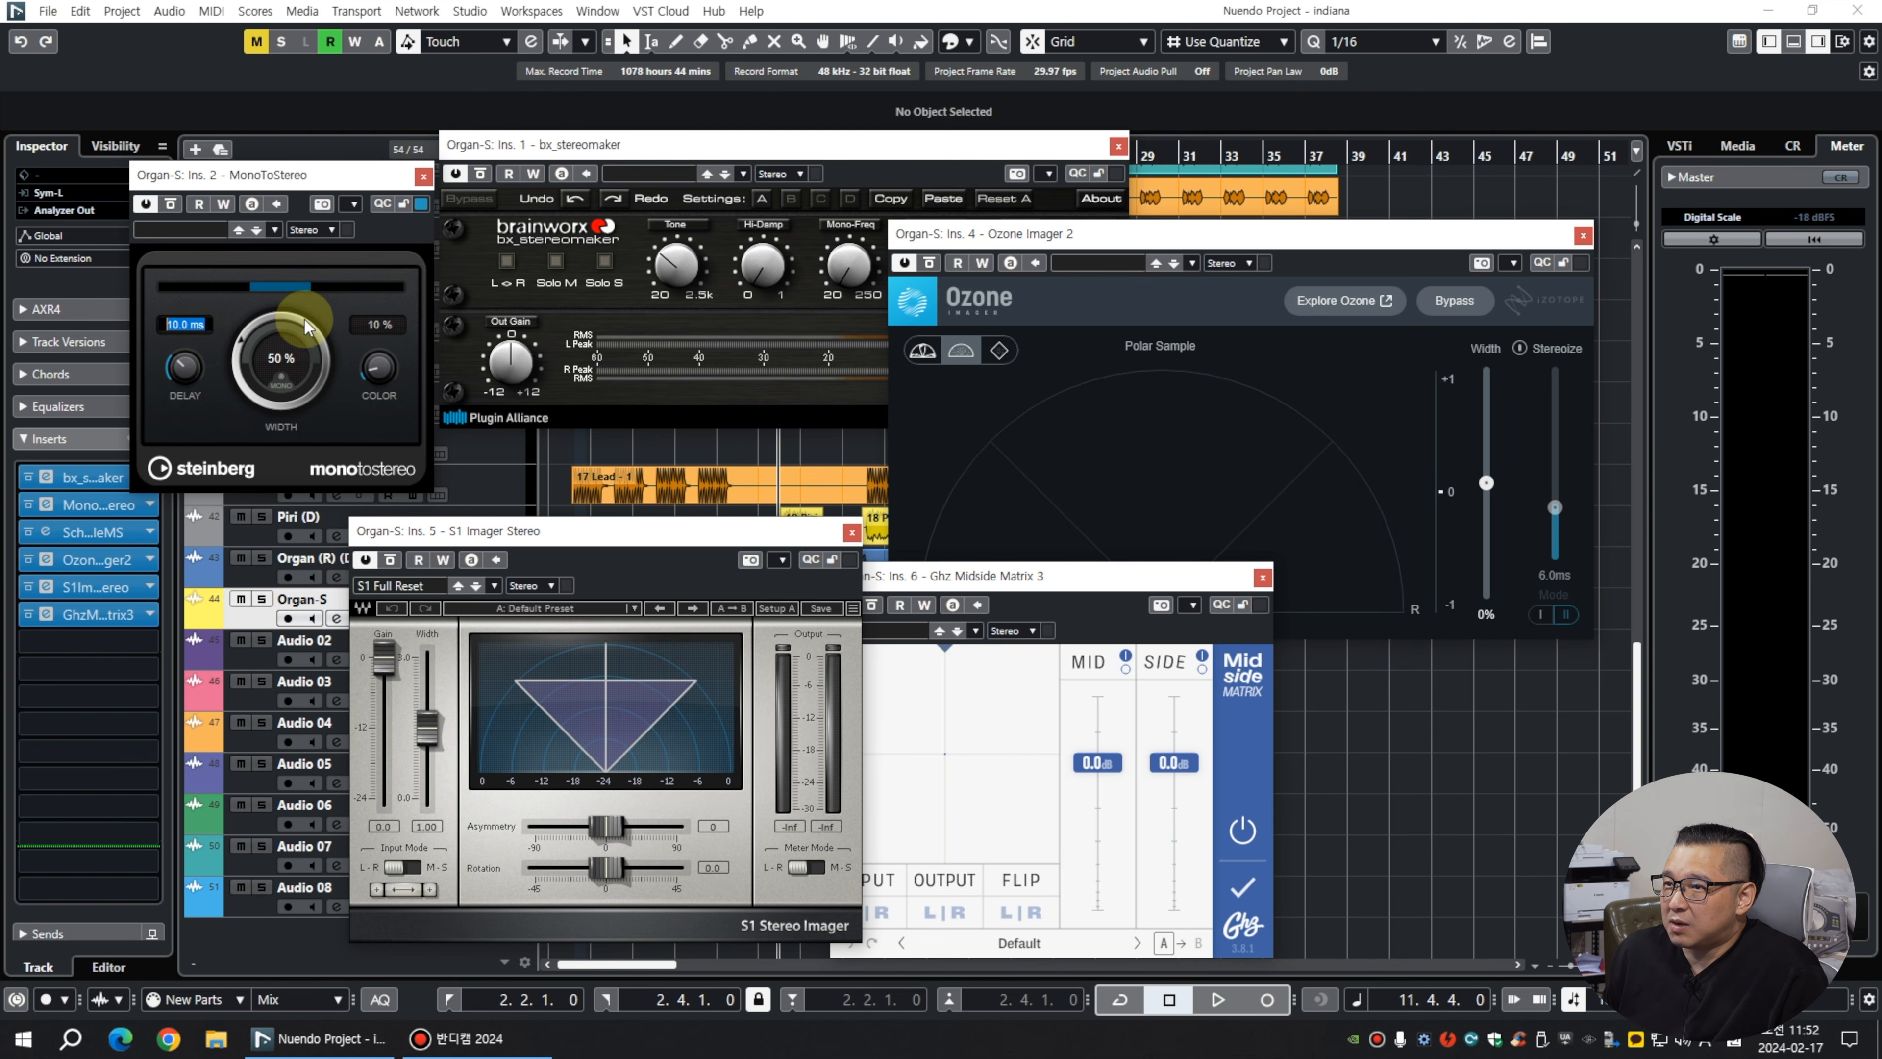
{"action": "left_click", "coordinate": [232, 305]}
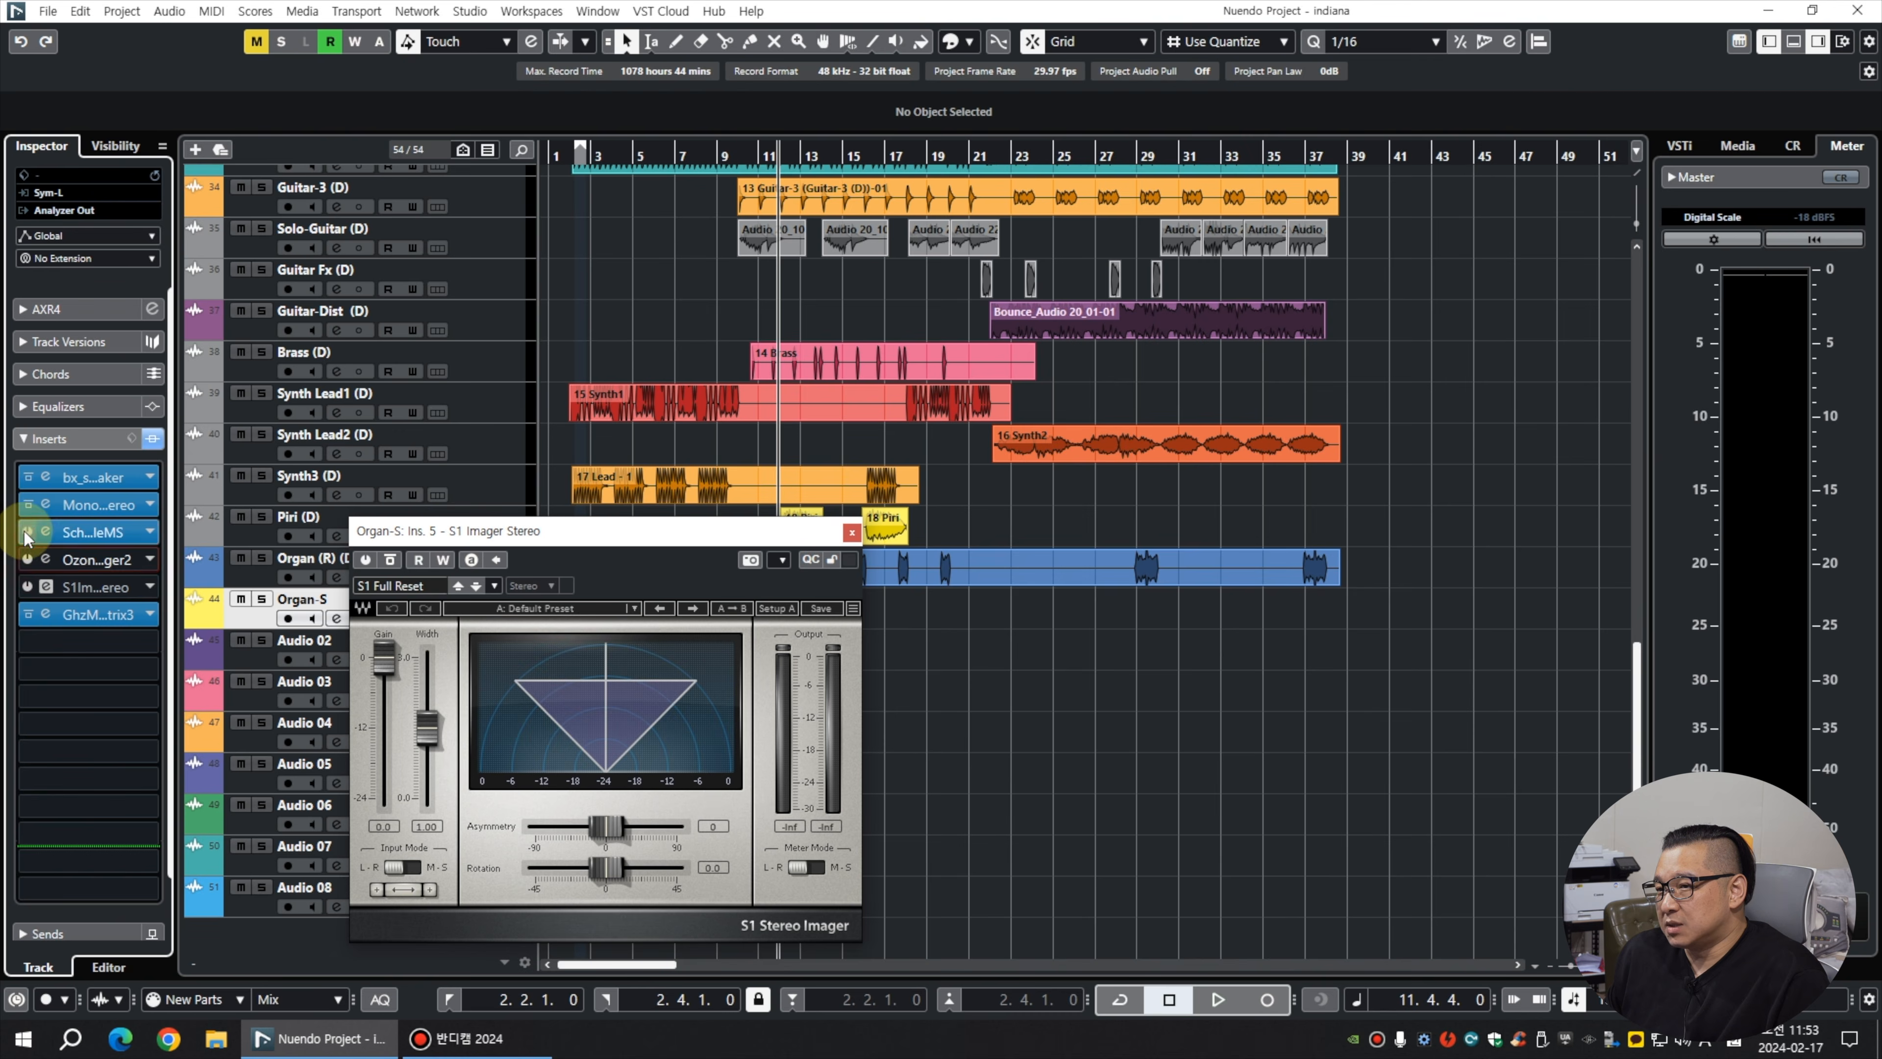
Switch off the remaining active inserts on Organ-S and switch S1 Imager Stereo on as the only active one.
{"action": "left_click", "coordinate": [27, 532]}
{"action": "left_click", "coordinate": [27, 504]}
{"action": "left_click", "coordinate": [28, 477]}
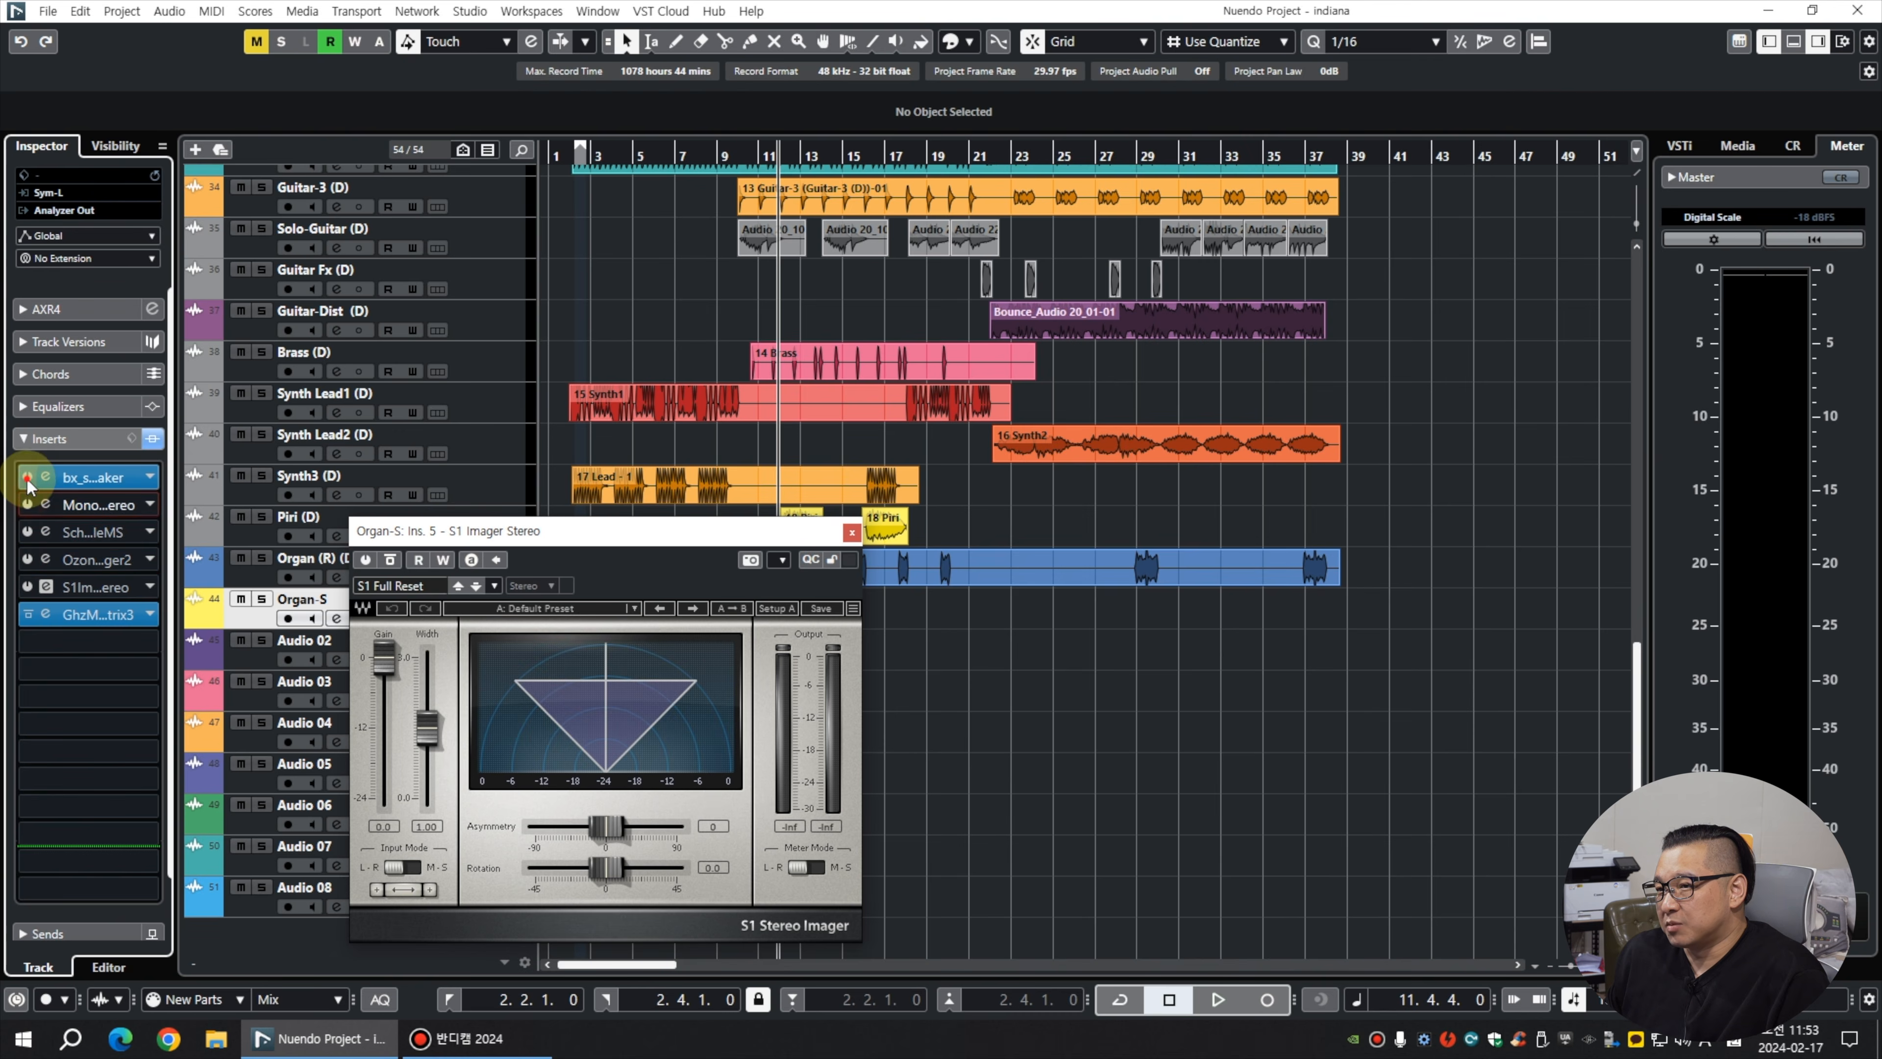
{"action": "left_click_drag", "start_coordinate": [501, 528], "coordinate": [1029, 476]}
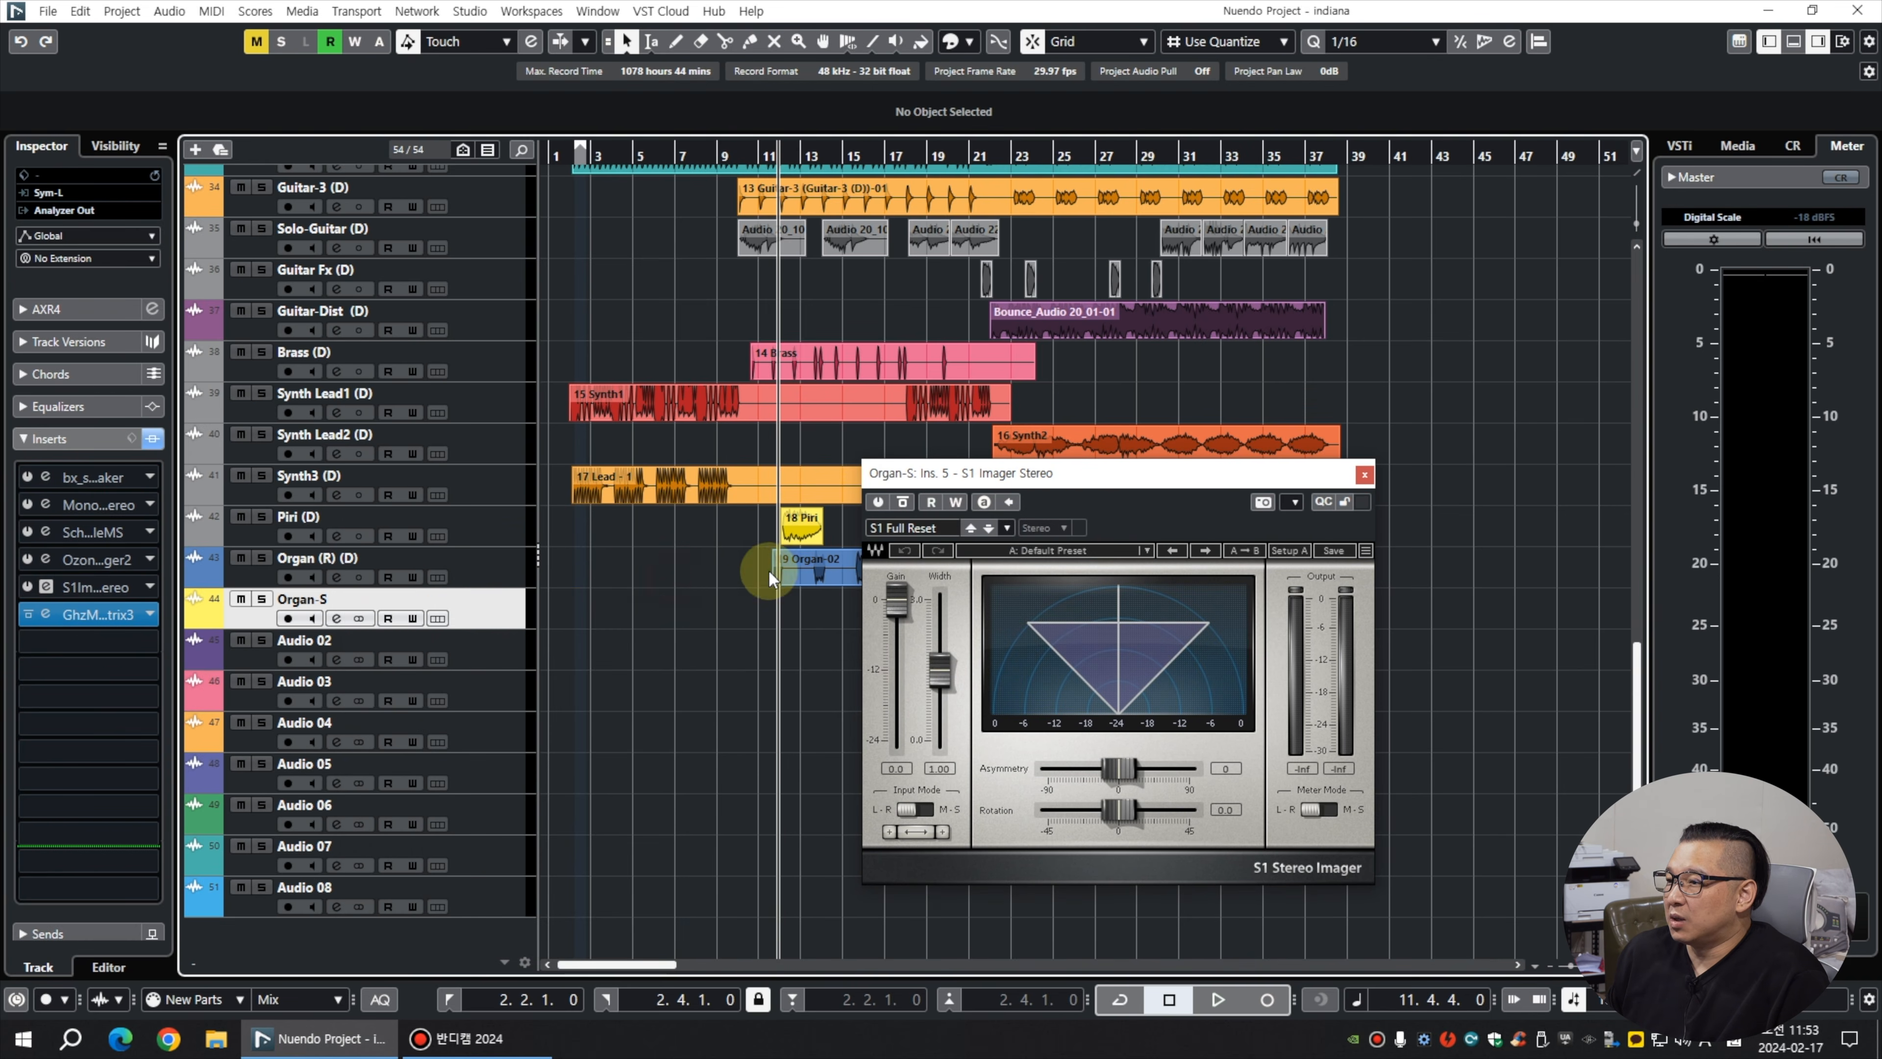
{"action": "left_click", "coordinate": [27, 615]}
{"action": "left_click", "coordinate": [28, 586]}
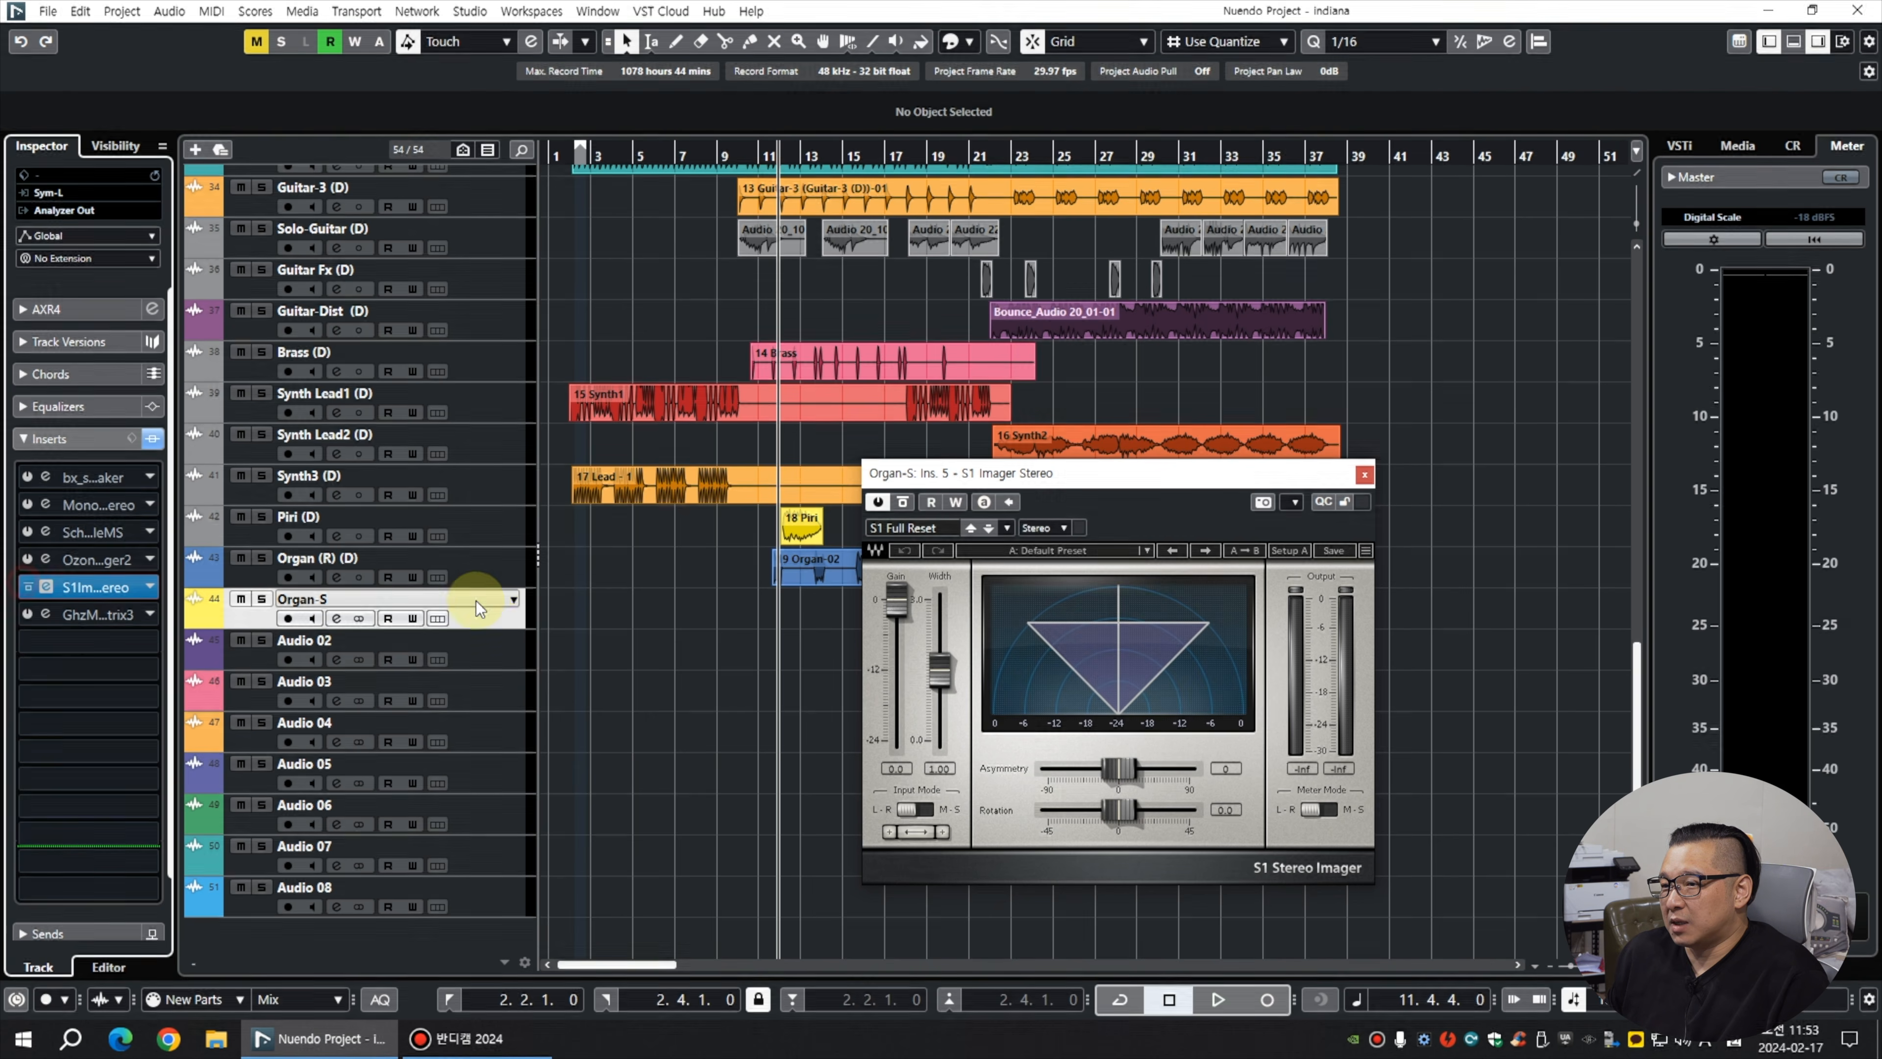
Solo the Organ-S track and move the S1 Imager Stereo window clear of the track and its events.
{"action": "left_click_drag", "start_coordinate": [947, 474], "coordinate": [259, 326]}
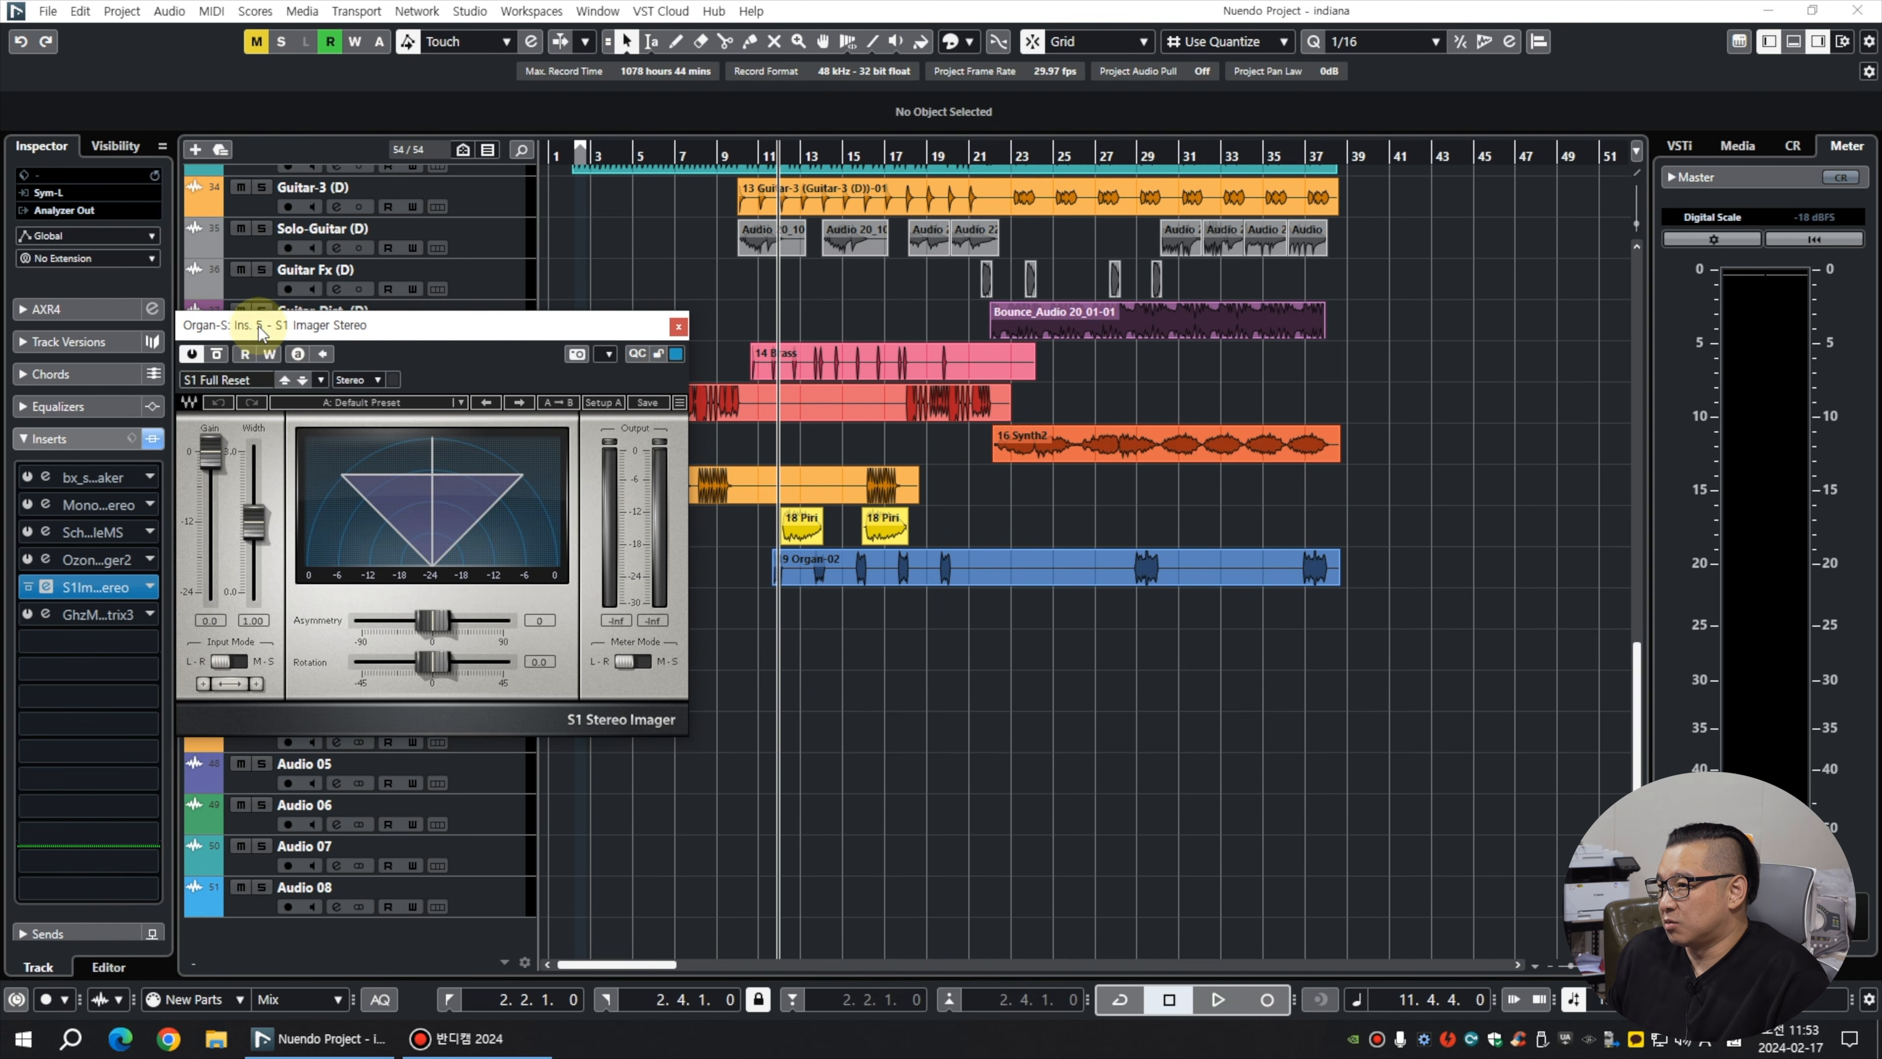
{"action": "key", "text": "s"}
{"action": "left_click_drag", "start_coordinate": [414, 330], "coordinate": [682, 326]}
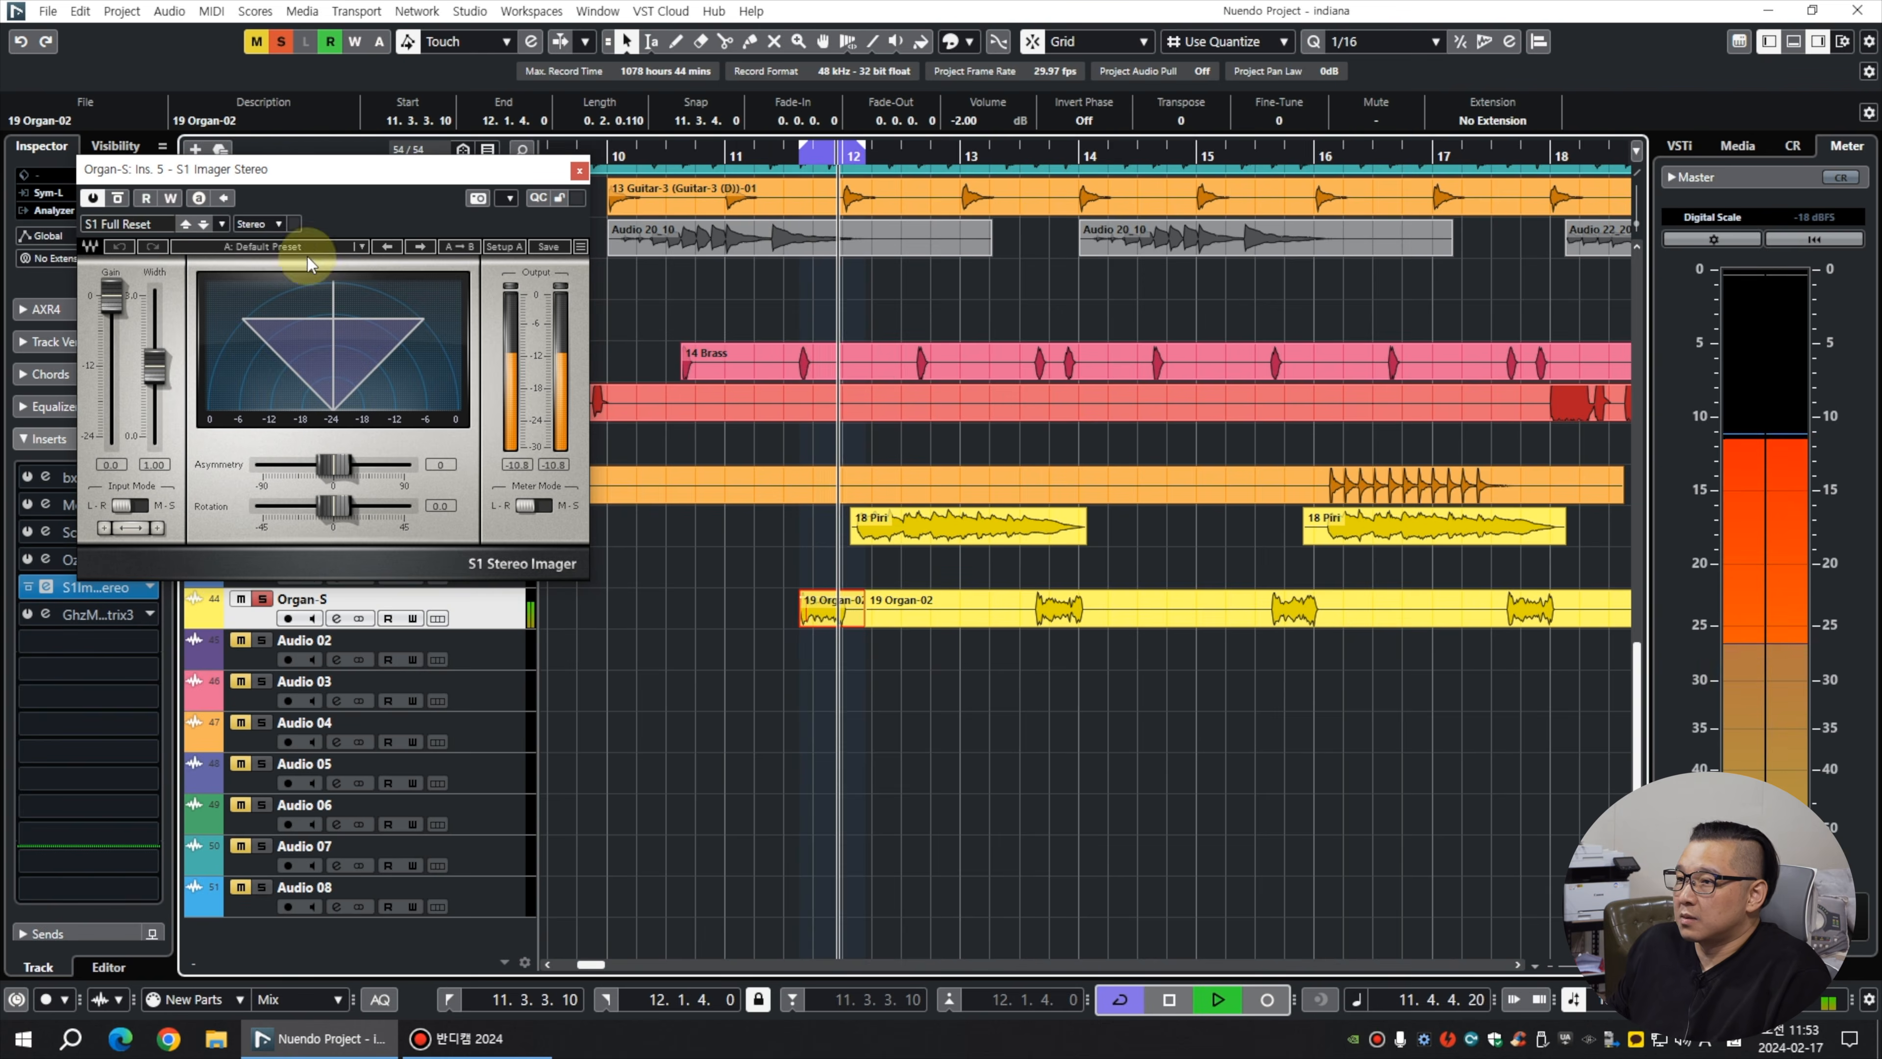
Raise the S1 Imager's width to 2.46, stop playback and move the plug-in window clear of the organ track headers.
{"action": "left_click_drag", "start_coordinate": [303, 256], "coordinate": [348, 311]}
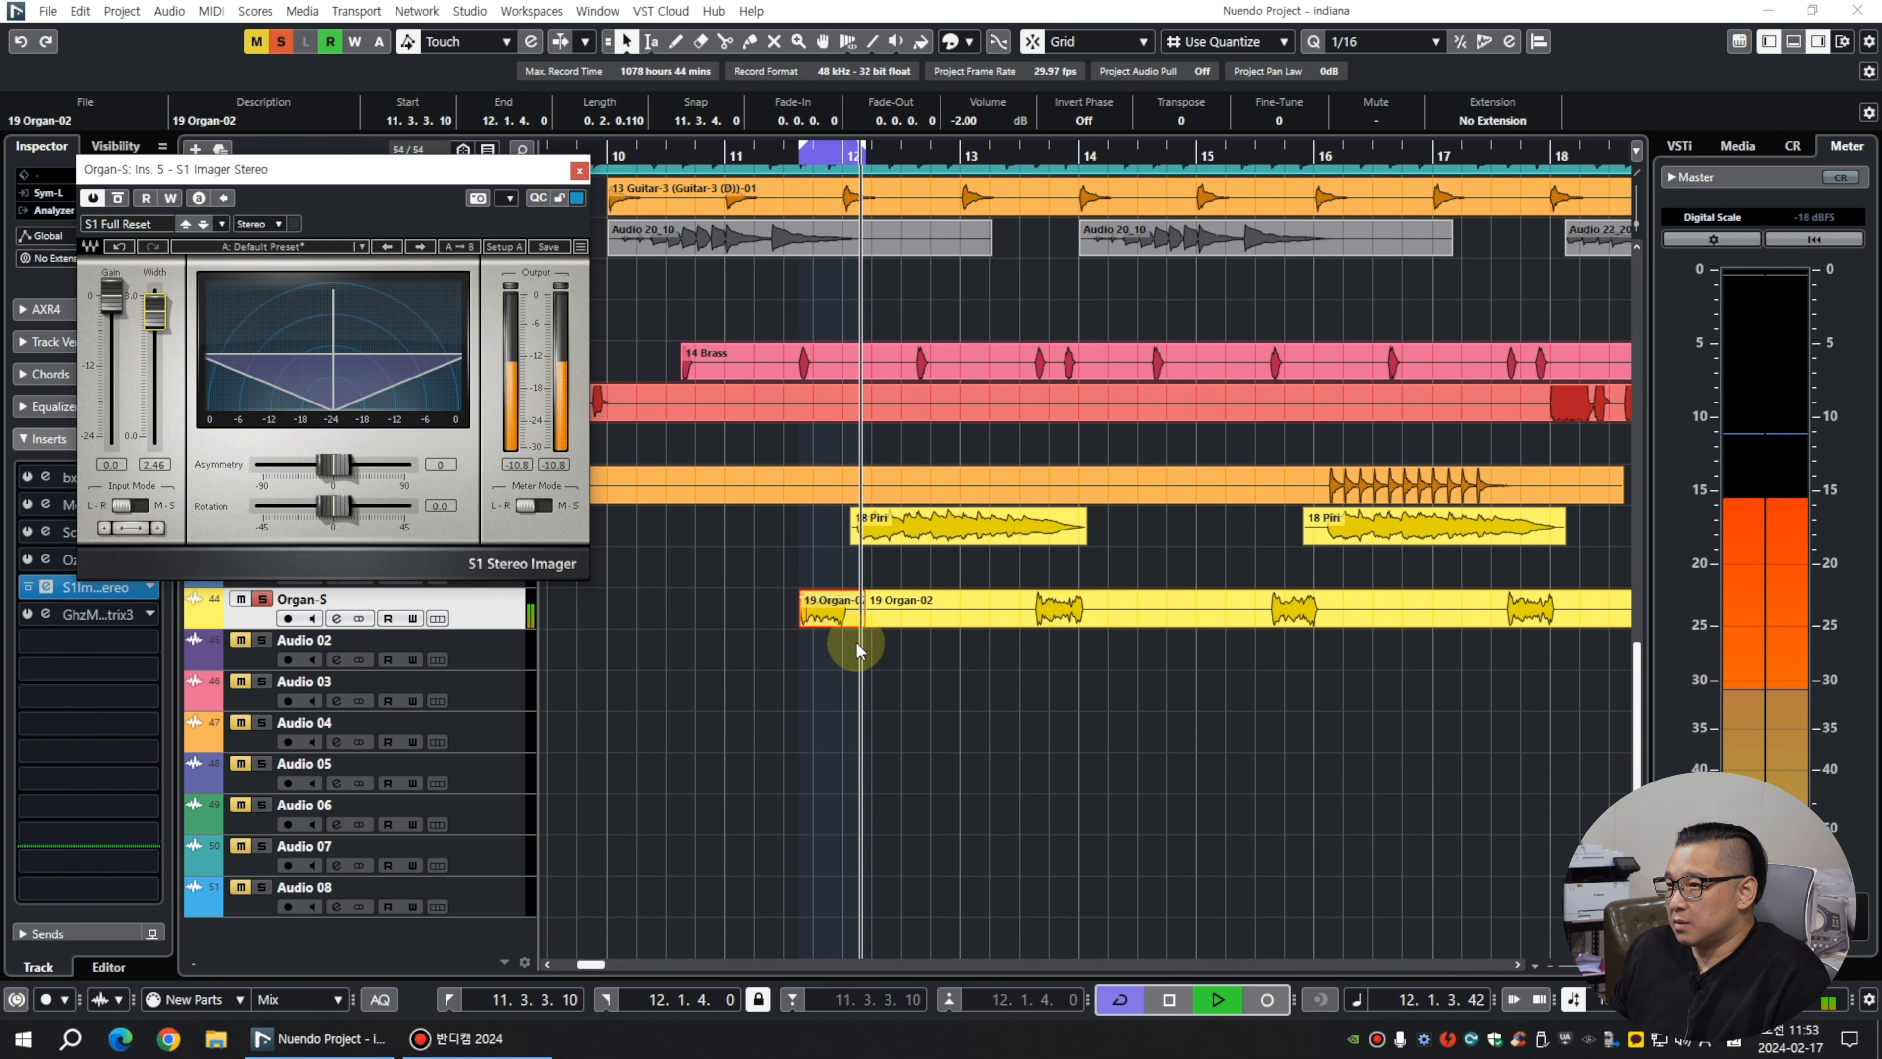
{"action": "key", "text": "space"}
{"action": "left_click_drag", "start_coordinate": [423, 171], "coordinate": [655, 525]}
{"action": "left_click_drag", "start_coordinate": [508, 534], "coordinate": [1417, 519]}
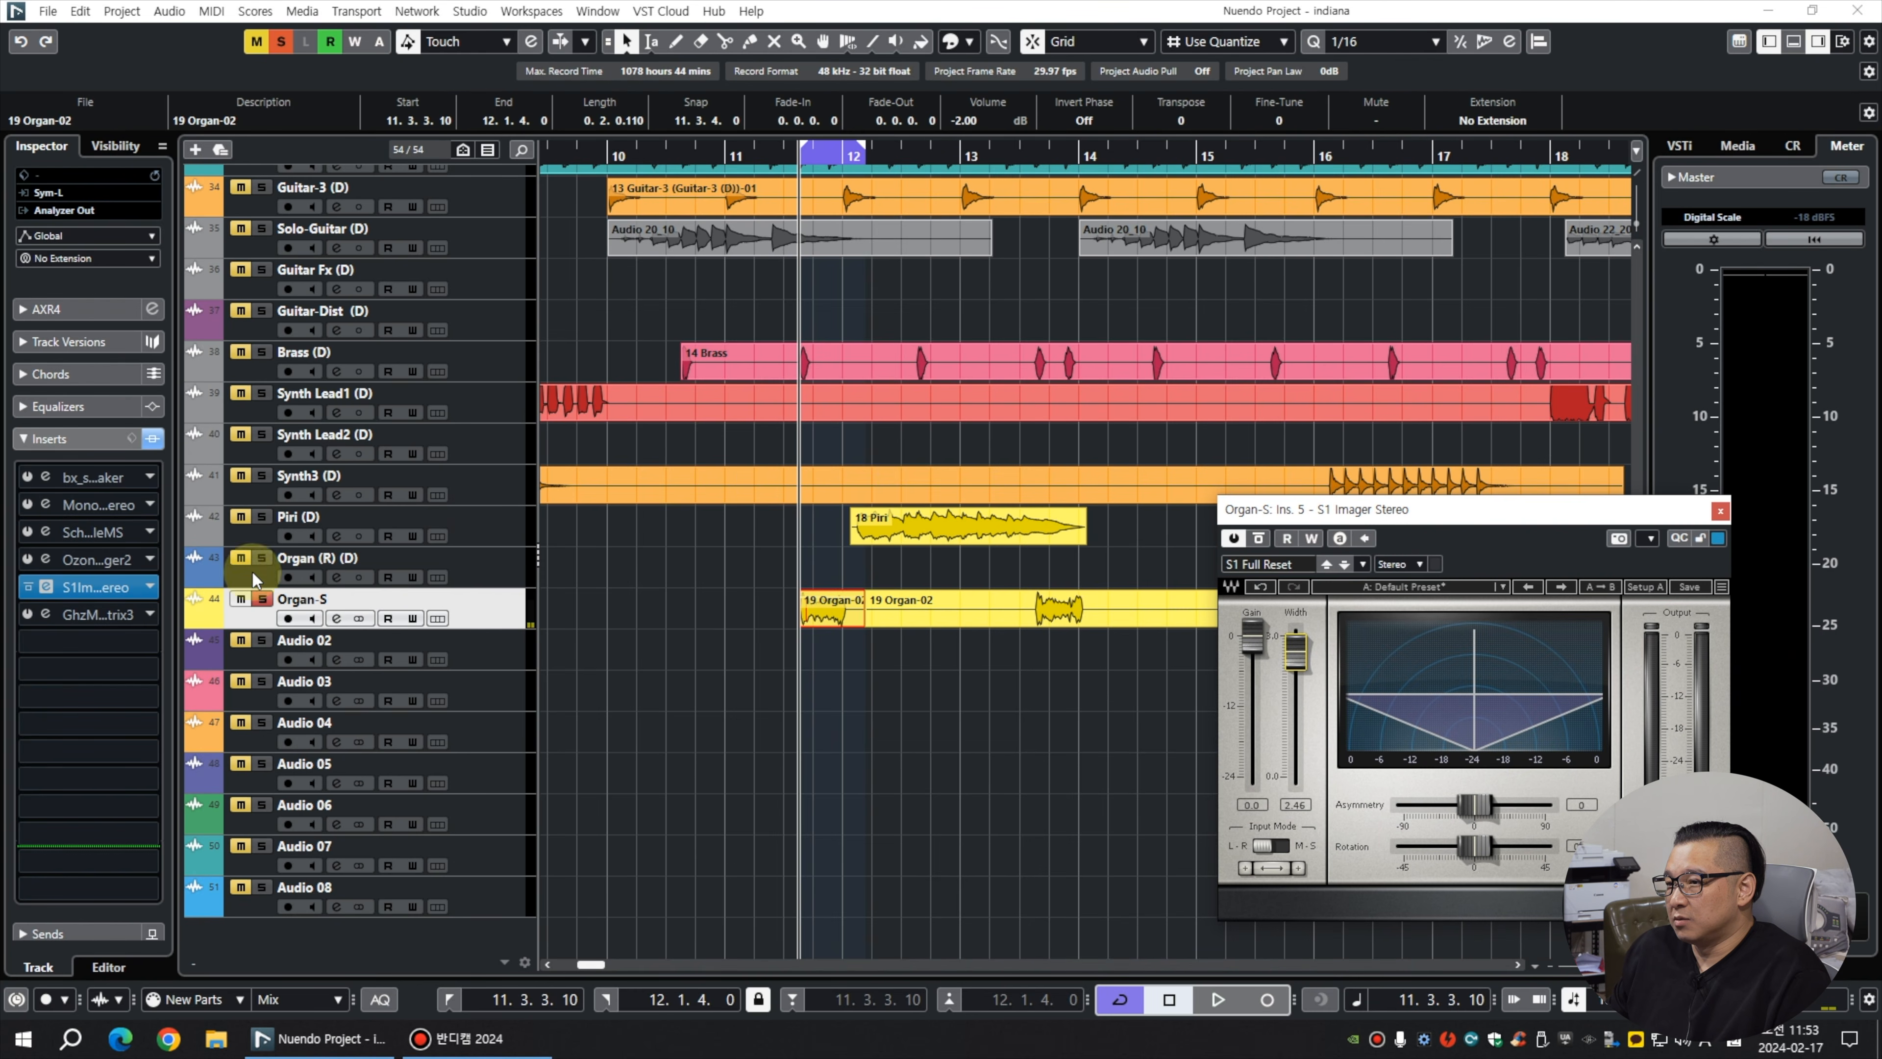
{"action": "left_click_drag", "start_coordinate": [1397, 517], "coordinate": [1320, 476]}
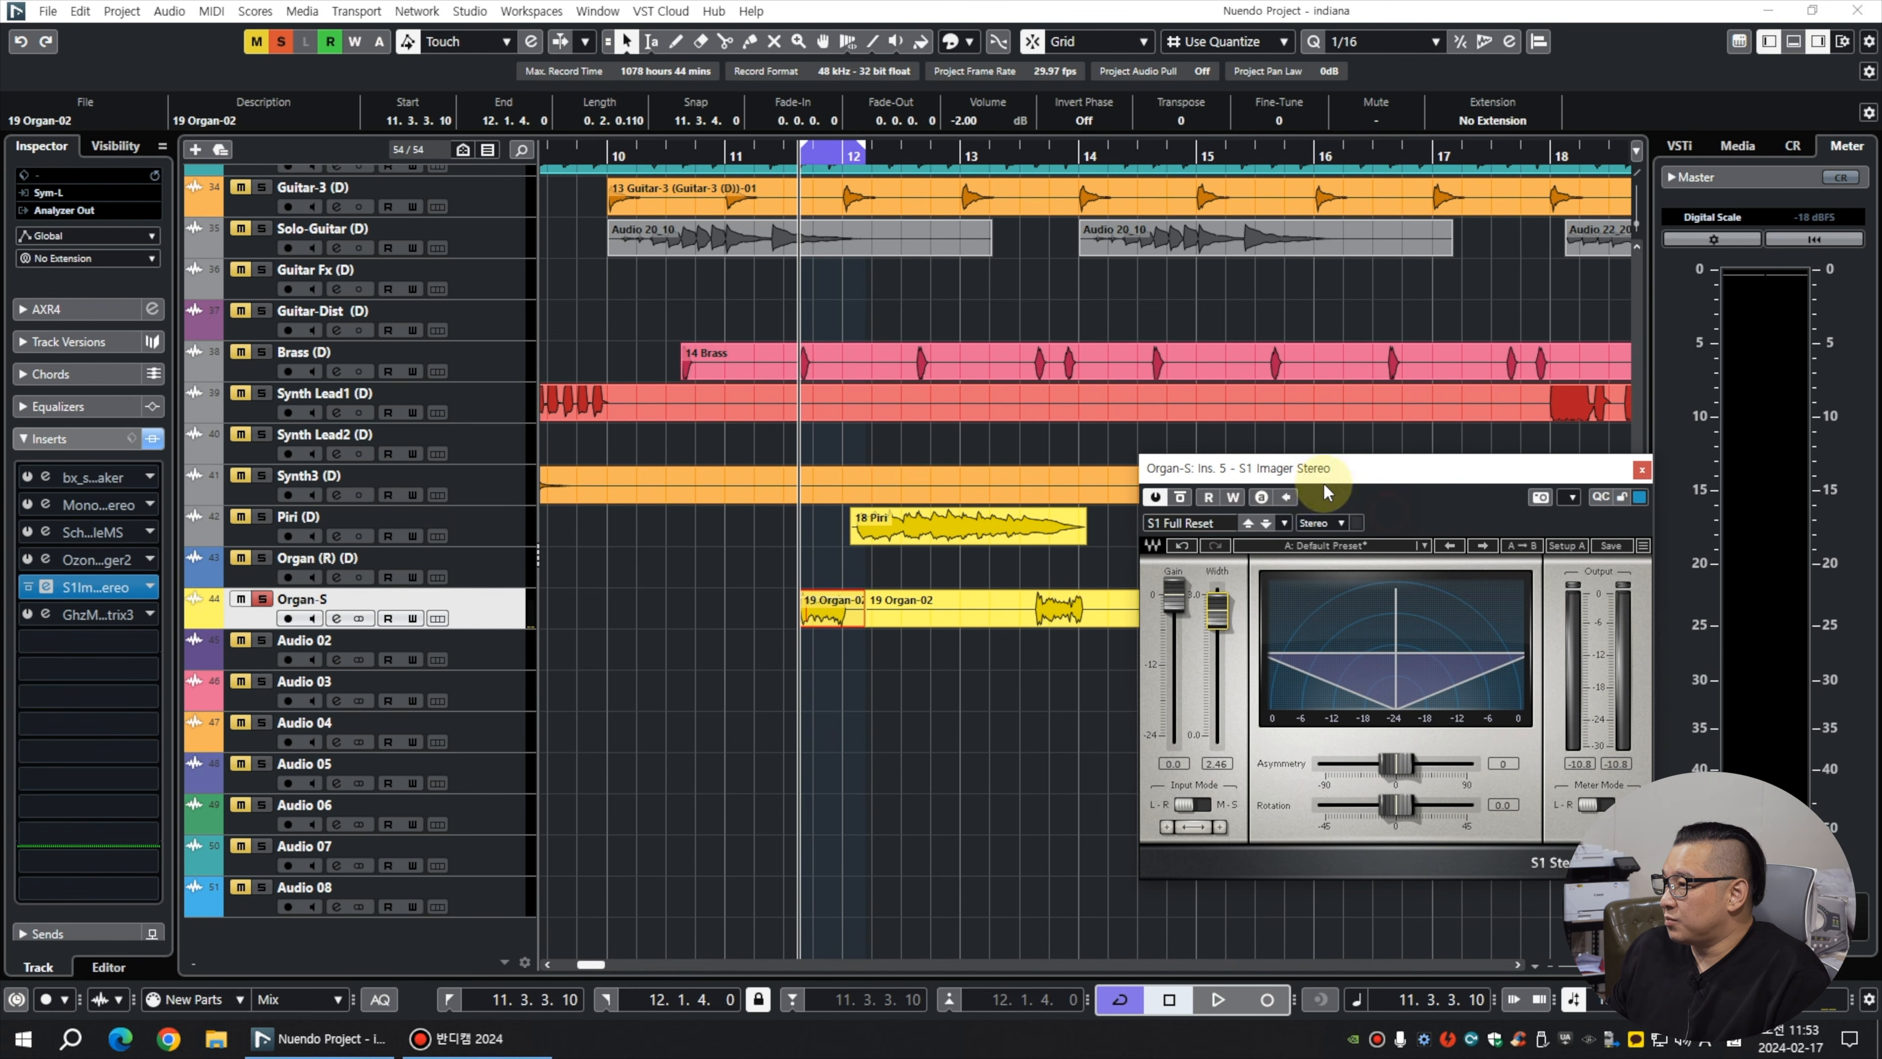
Solo the Organ (R) (D) track and audition the first organ event on it for comparison with Organ-S.
{"action": "left_click", "coordinate": [262, 558]}
{"action": "mouse_move", "coordinate": [840, 606]}
{"action": "left_mouse_down"}
{"action": "mouse_move", "coordinate": [838, 567]}
{"action": "mouse_move", "coordinate": [810, 622]}
{"action": "left_mouse_up"}
{"action": "key", "text": "space"}
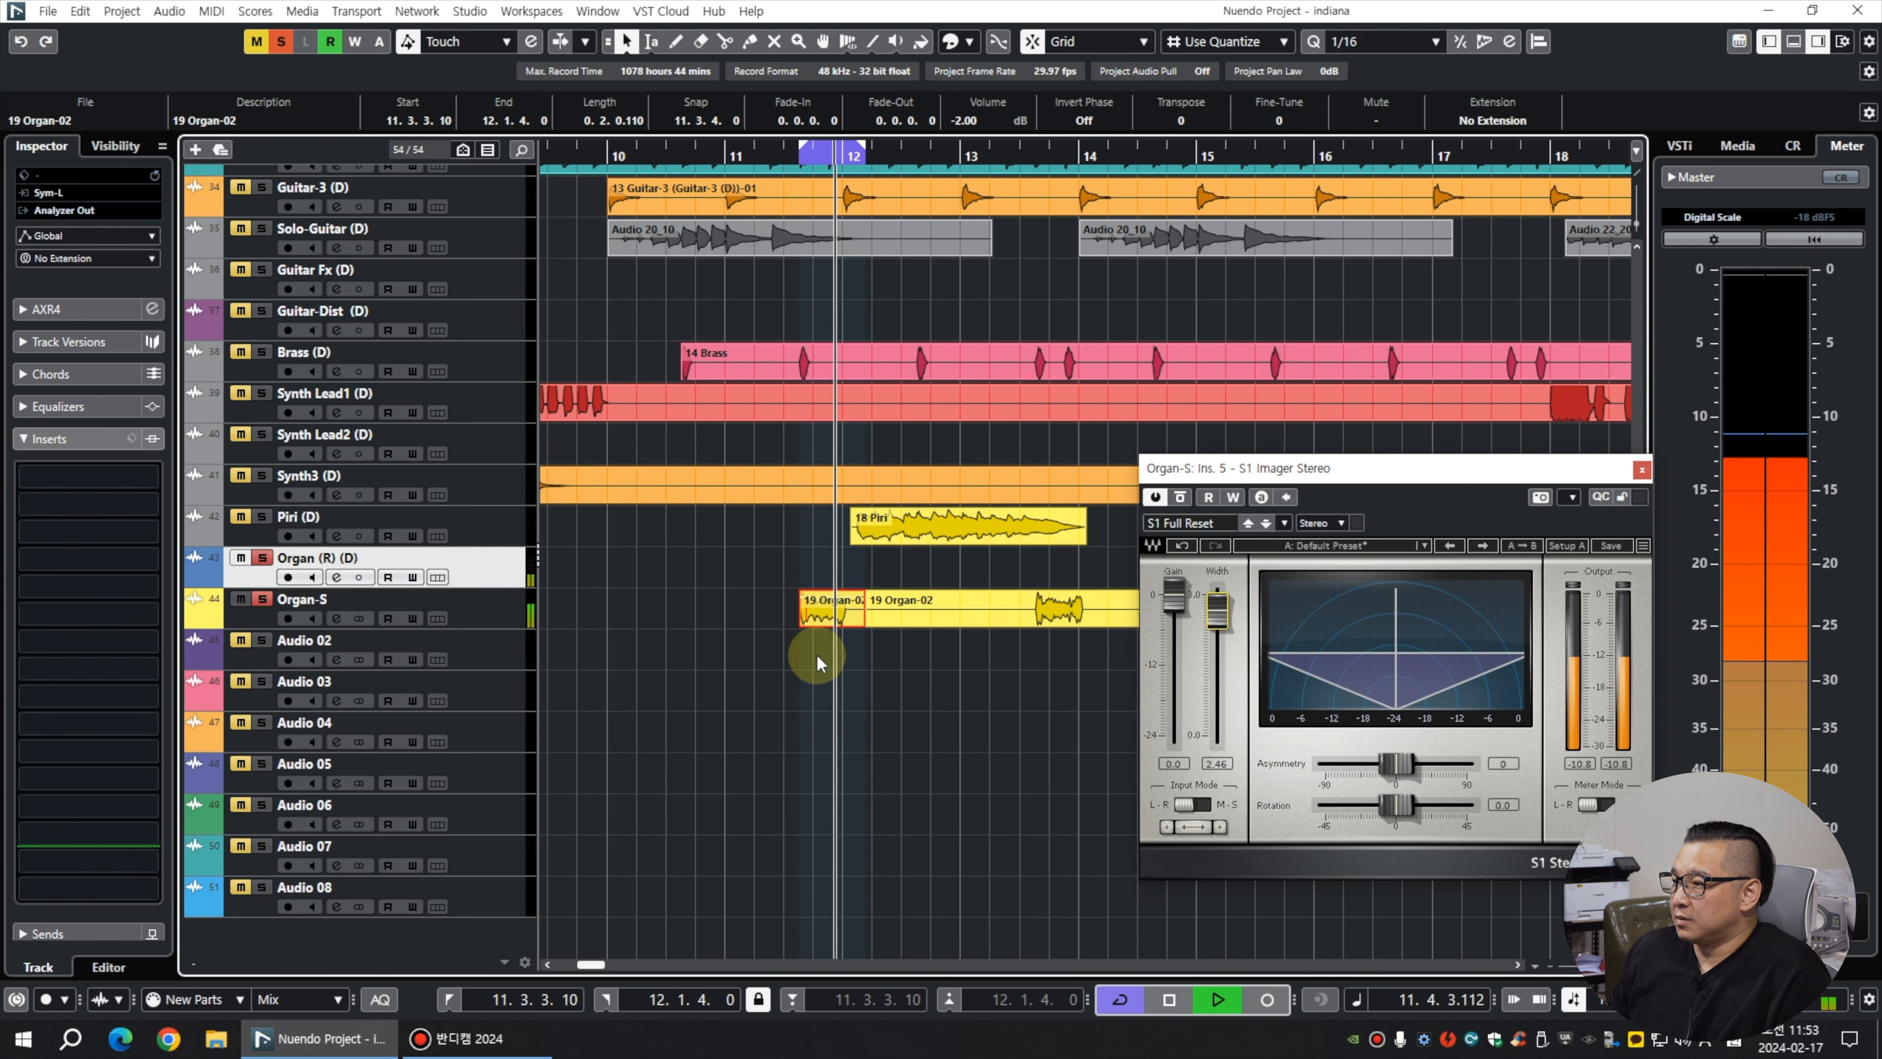
{"action": "key", "text": "space"}
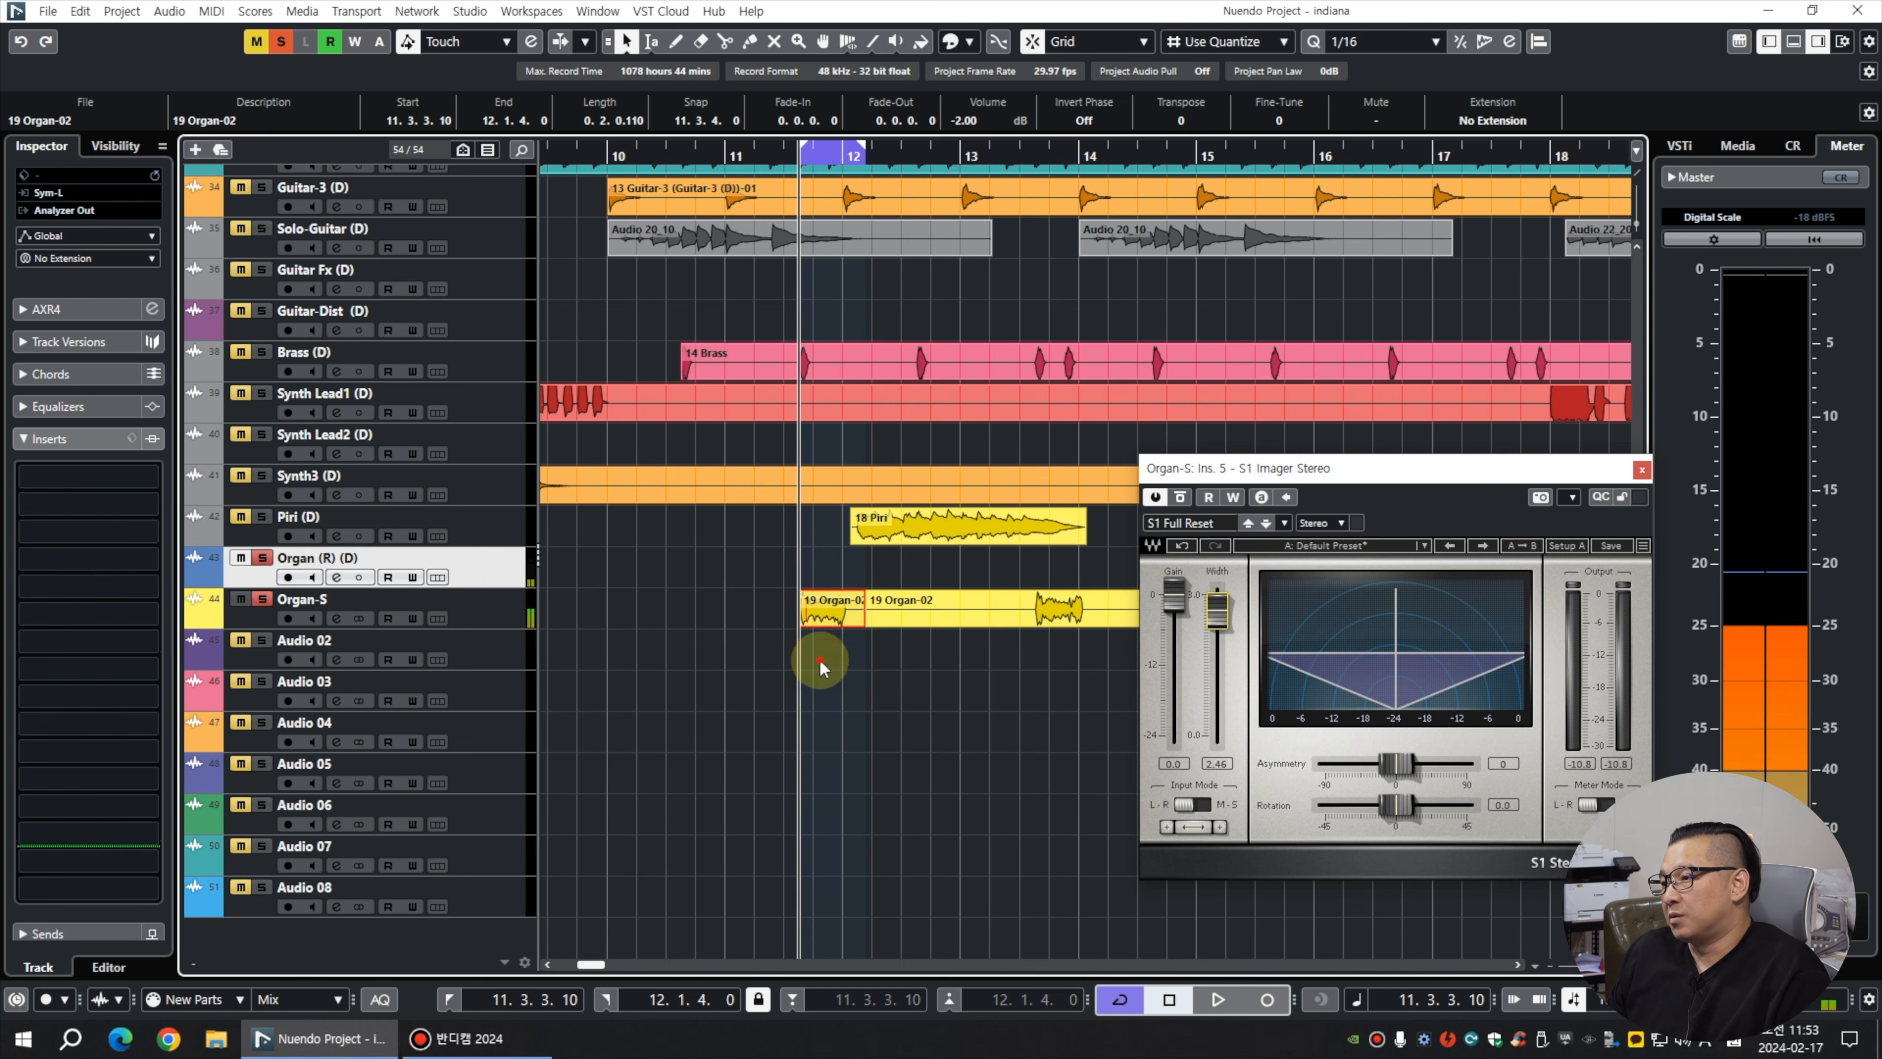
Select the Organ-S track, set the S1 Imager's width to 1.81 and close the plug-in window.
{"action": "left_click", "coordinate": [818, 535]}
{"action": "left_click", "coordinate": [486, 612]}
{"action": "left_click_drag", "start_coordinate": [1223, 477], "coordinate": [573, 314]}
{"action": "left_click_drag", "start_coordinate": [572, 460], "coordinate": [571, 476]}
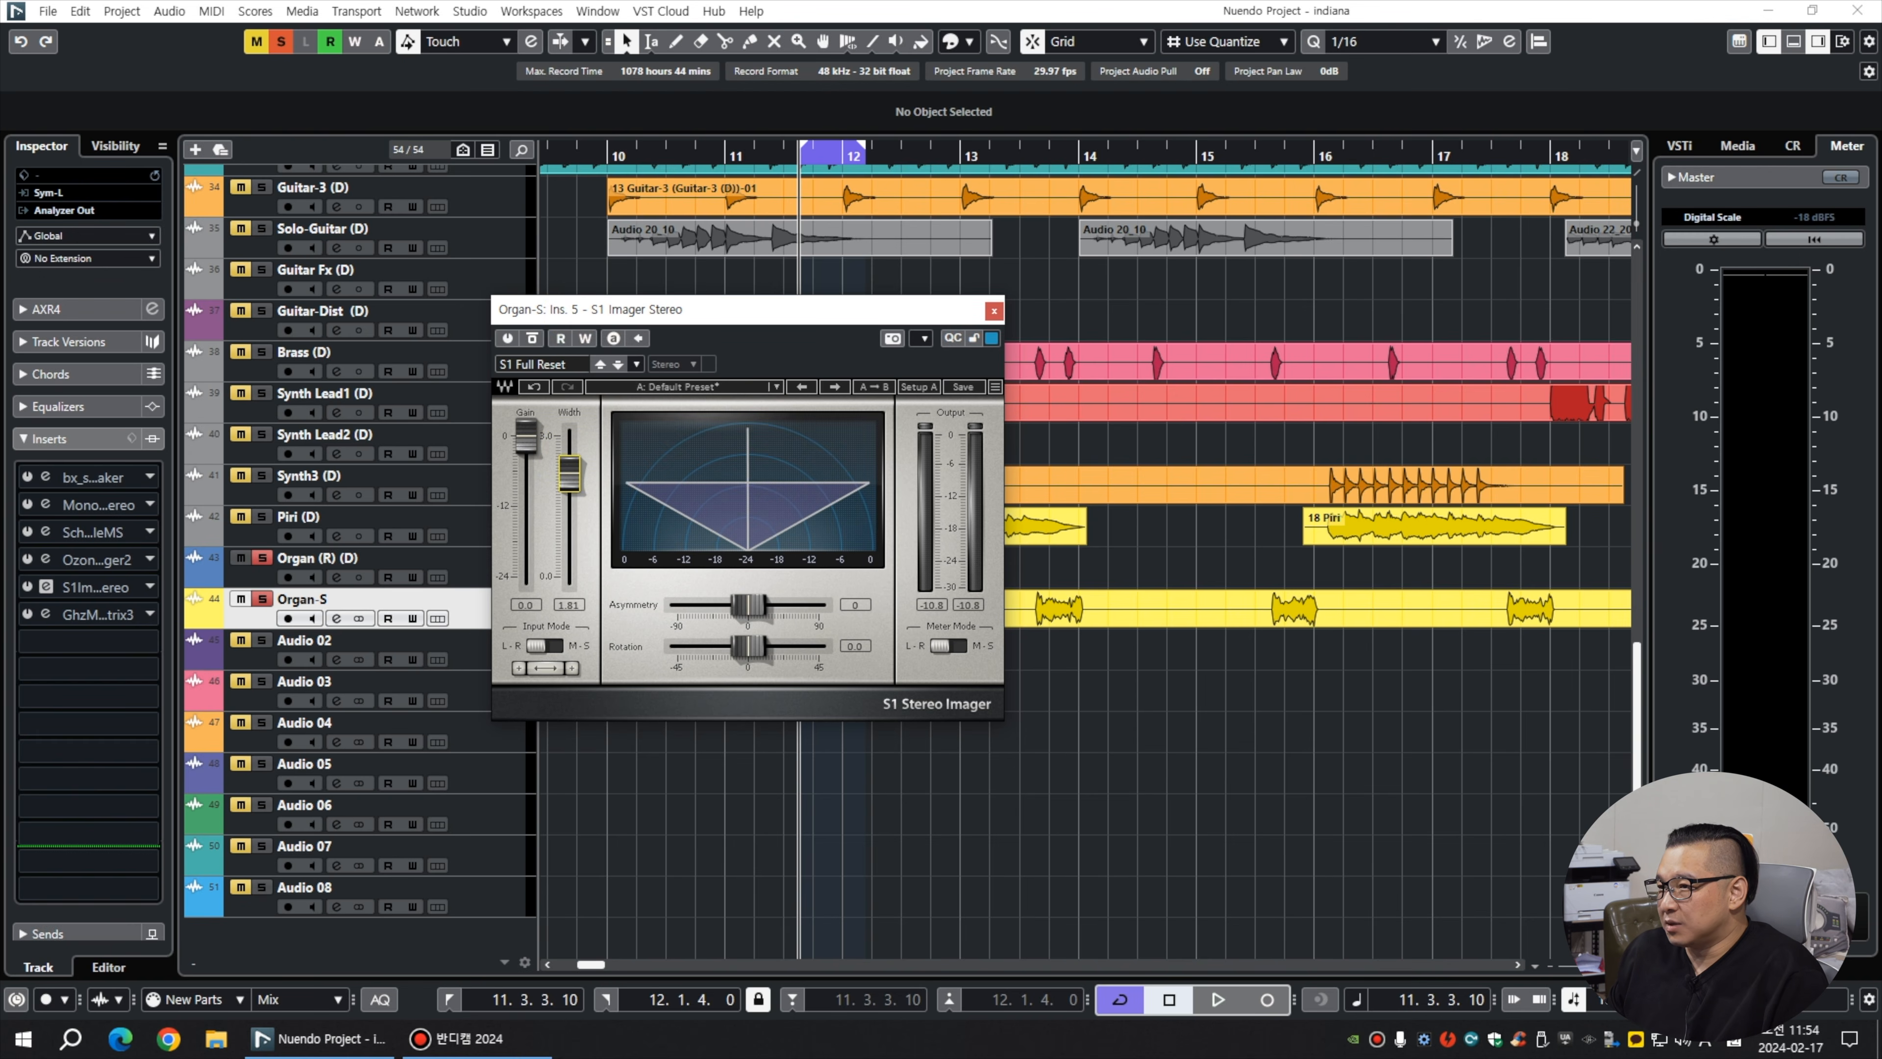
{"action": "left_click", "coordinate": [994, 312]}
Open Ghz Midside Matrix 3 on Organ-S and adjust its Mid and Side levels while listening to the organ.
{"action": "left_click", "coordinate": [55, 617]}
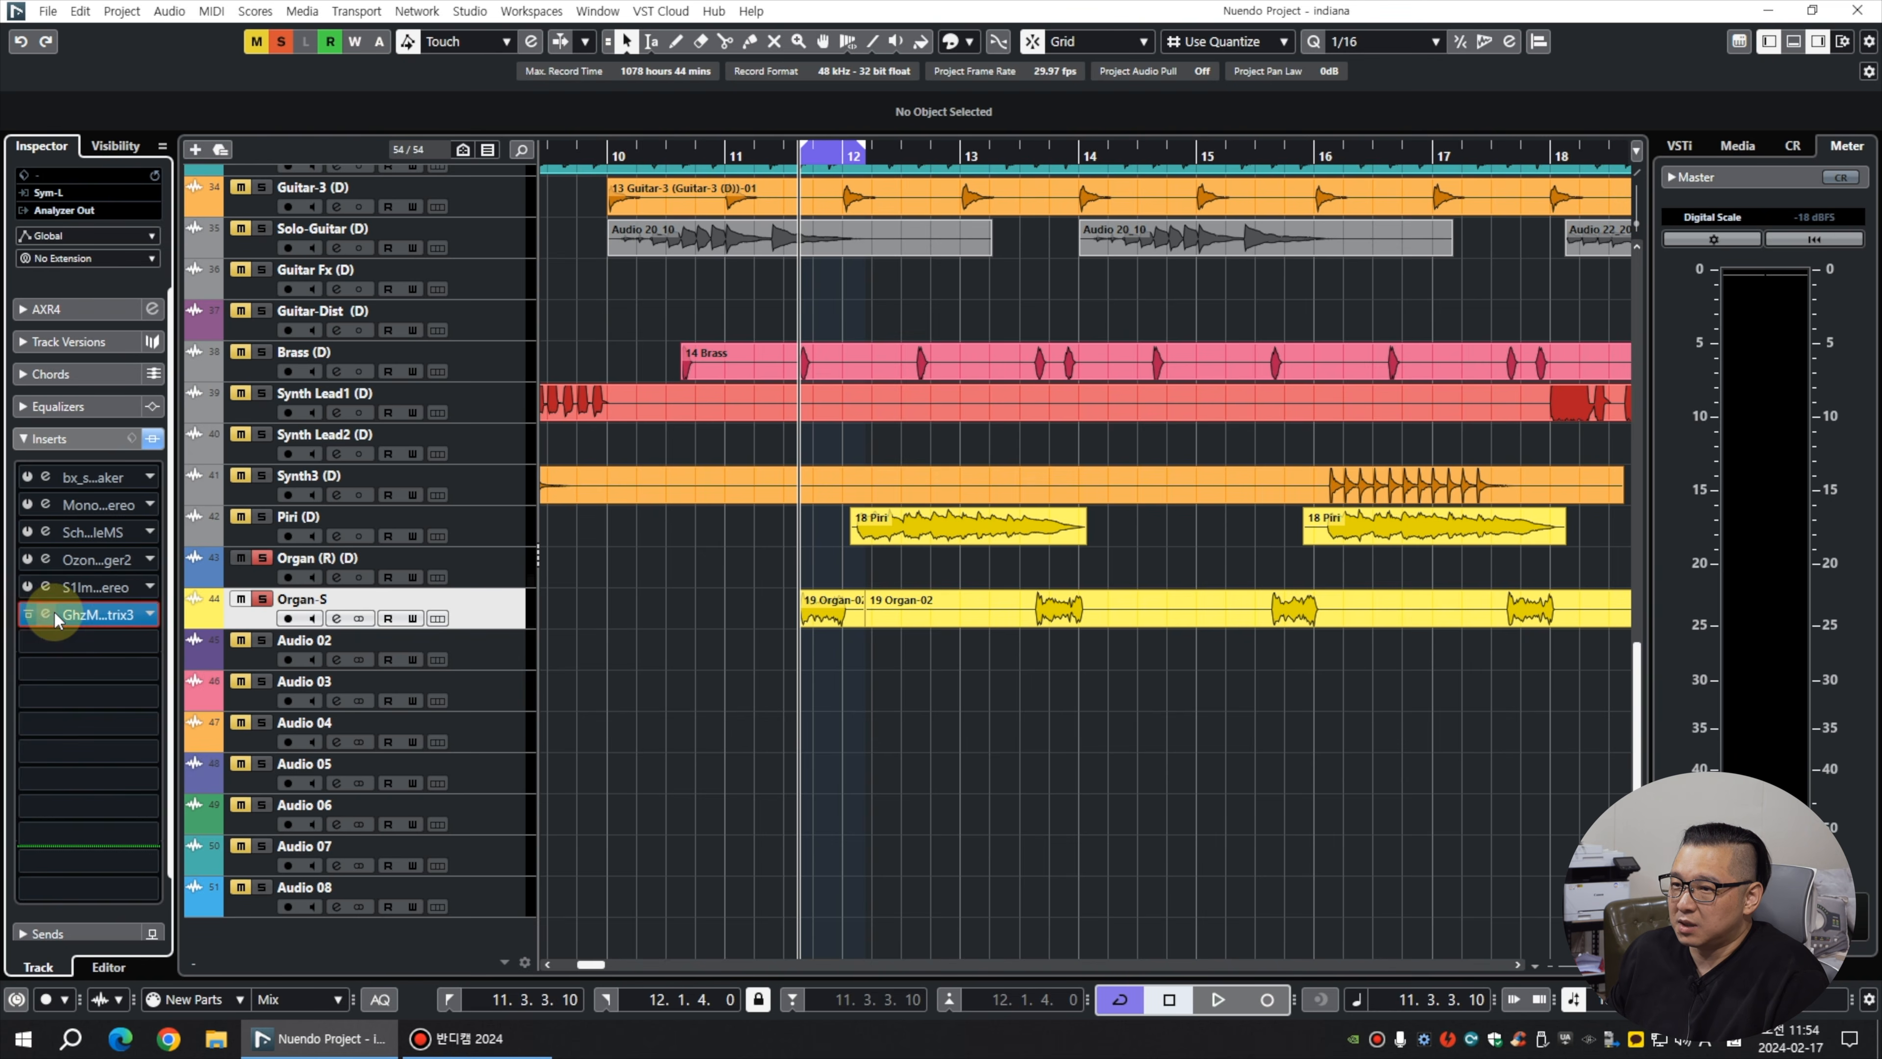
{"action": "left_click_drag", "start_coordinate": [940, 584], "coordinate": [421, 352]}
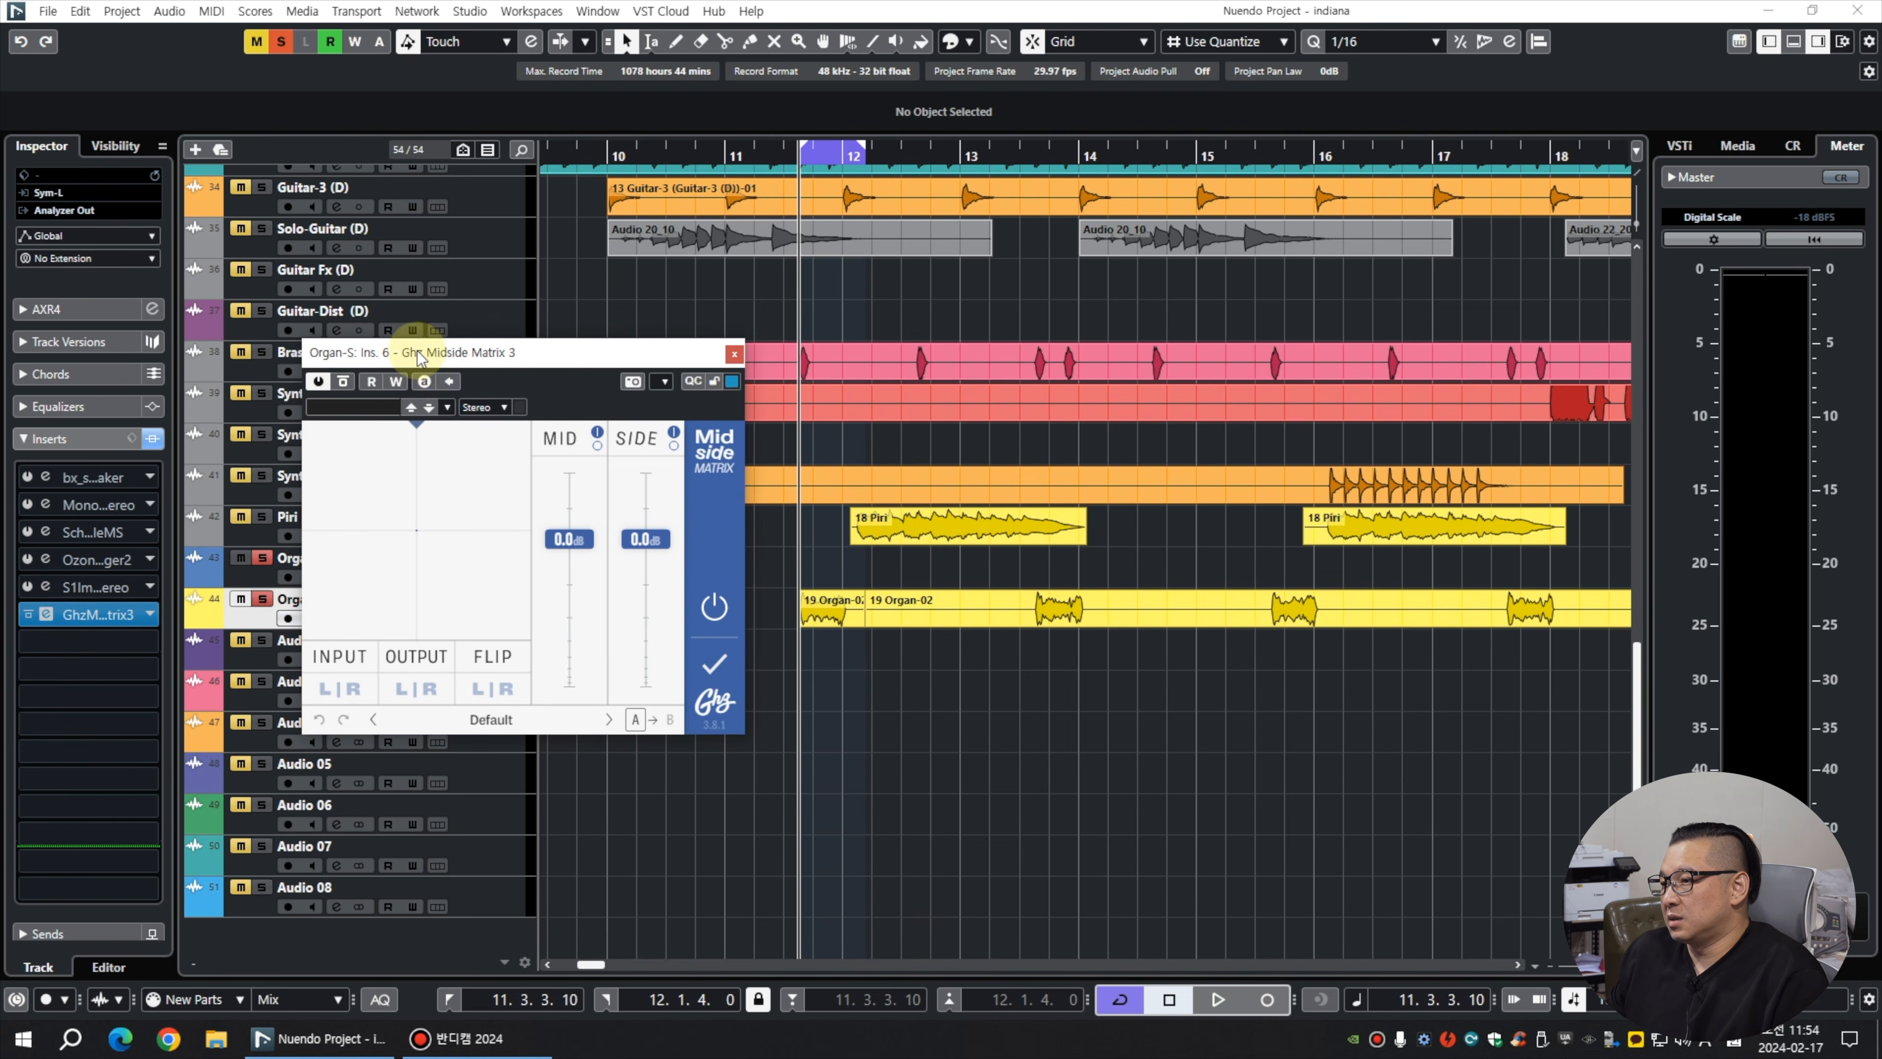
{"action": "key", "text": "space"}
{"action": "left_click_drag", "start_coordinate": [650, 542], "coordinate": [577, 544]}
{"action": "key", "text": "space"}
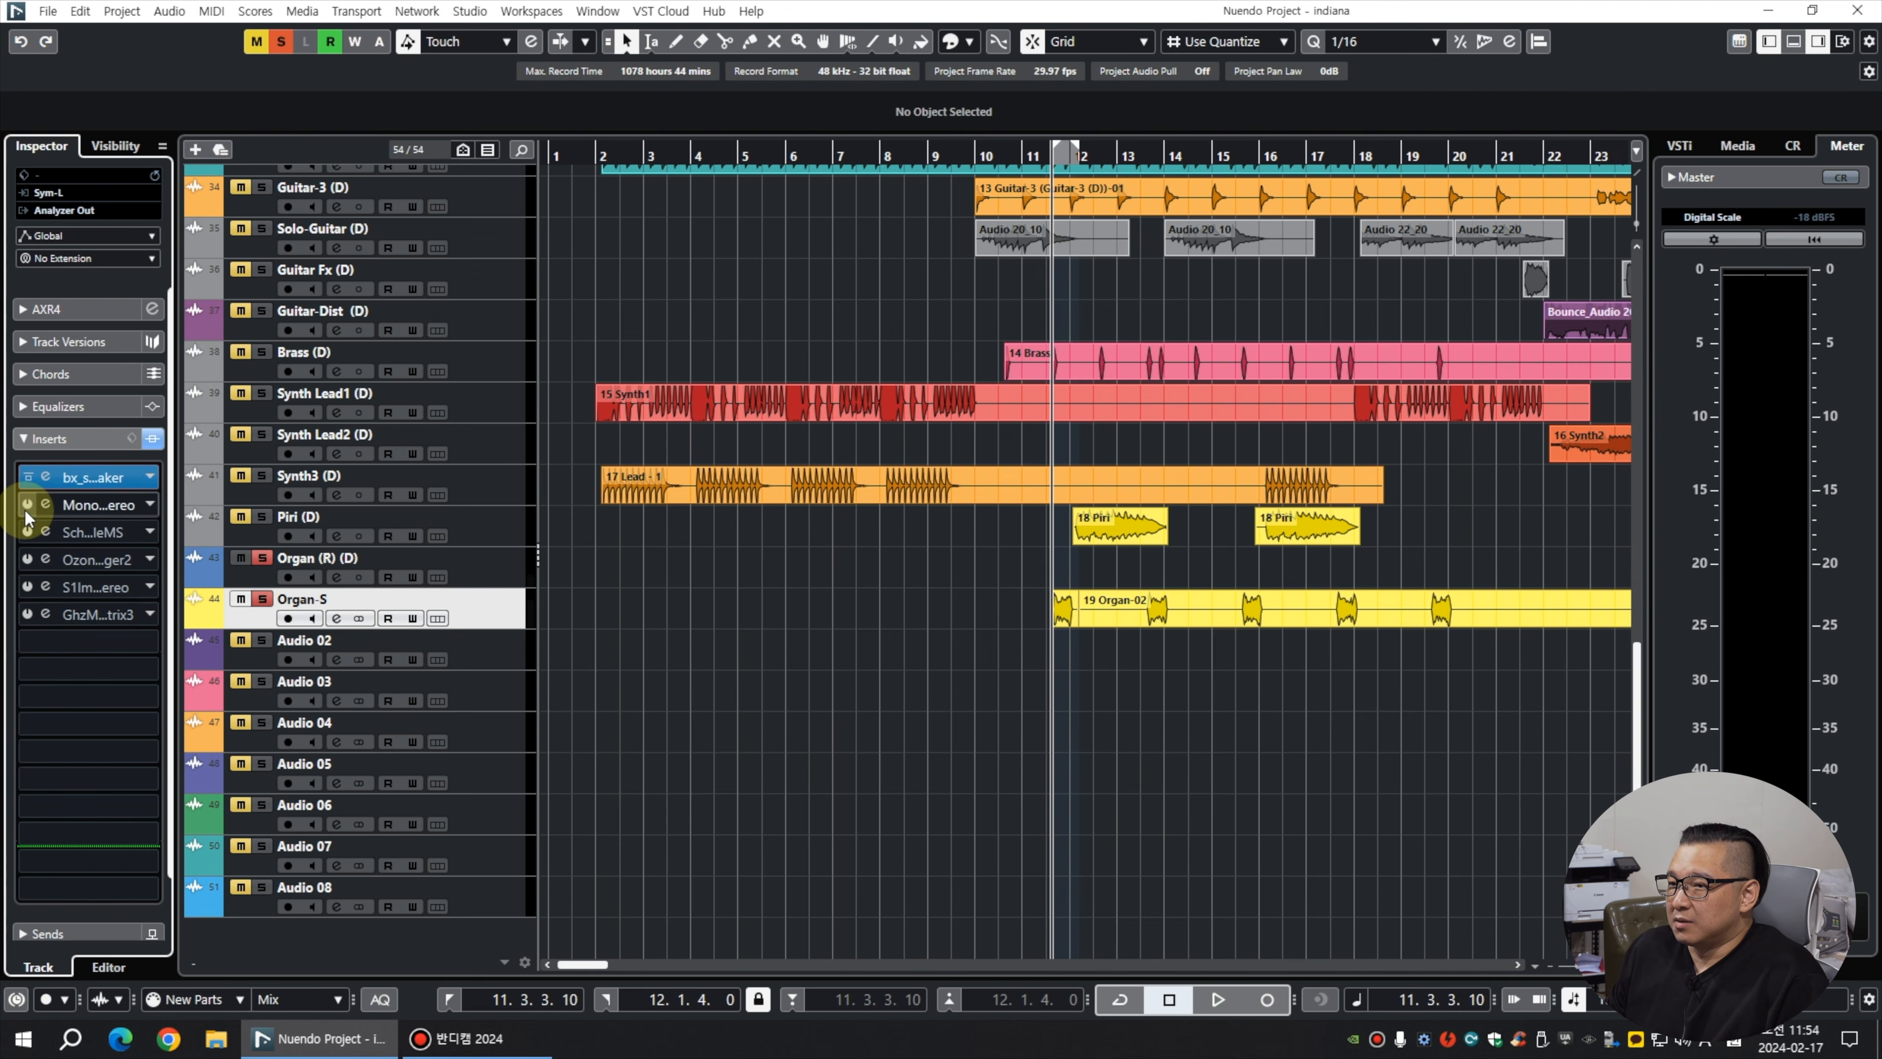
Open bx_stereomaker on Organ-S, start looped playback and set Stereo-Exp to +200 %.
{"action": "left_click", "coordinate": [46, 477]}
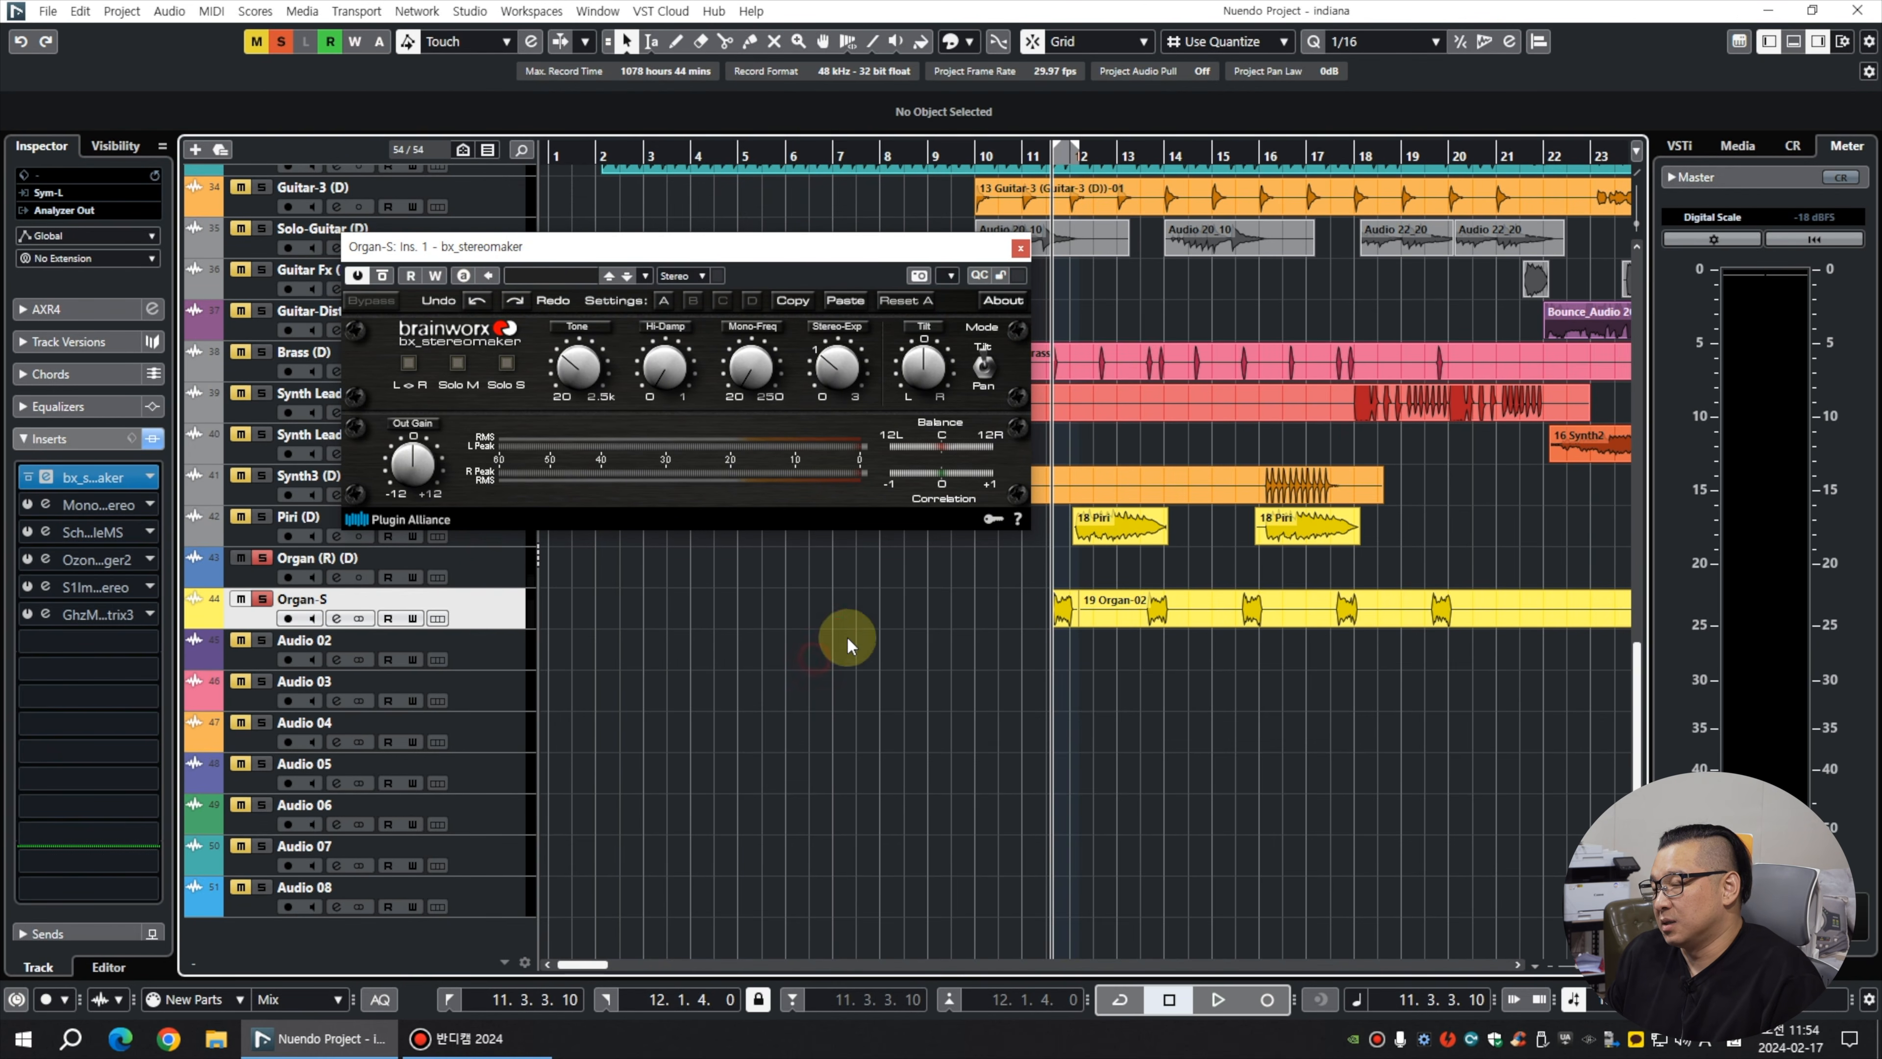
{"action": "key", "text": "space"}
{"action": "key", "text": "KP_Divide"}
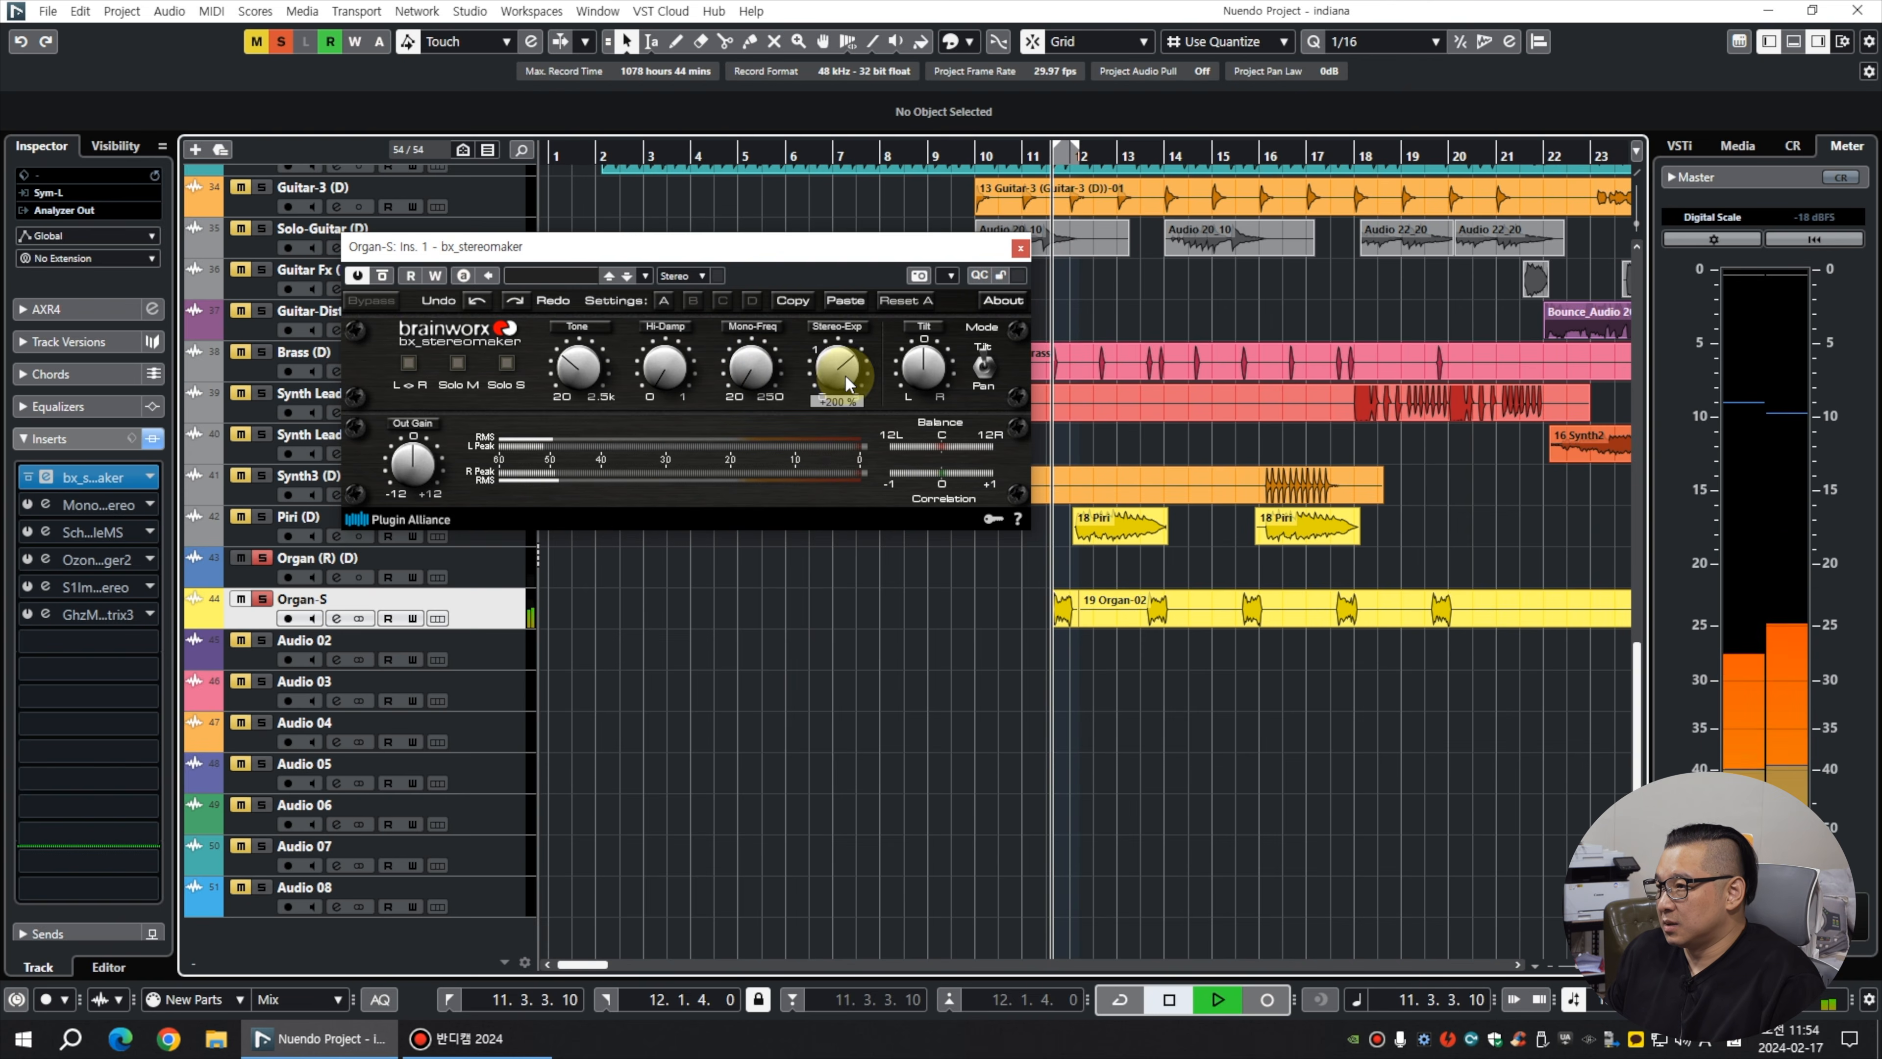
{"action": "left_click_drag", "start_coordinate": [841, 373], "coordinate": [986, 327]}
Fine-tune the Tone, Hi-Damp and Tilt settings of bx_stereomaker by ear during looped playback.
{"action": "scroll", "coordinate": [757, 371], "scroll_direction": "up", "scroll_amount": 3}
{"action": "scroll", "coordinate": [667, 375], "scroll_direction": "up", "scroll_amount": 3}
{"action": "scroll", "coordinate": [667, 375], "scroll_direction": "down", "scroll_amount": 3}
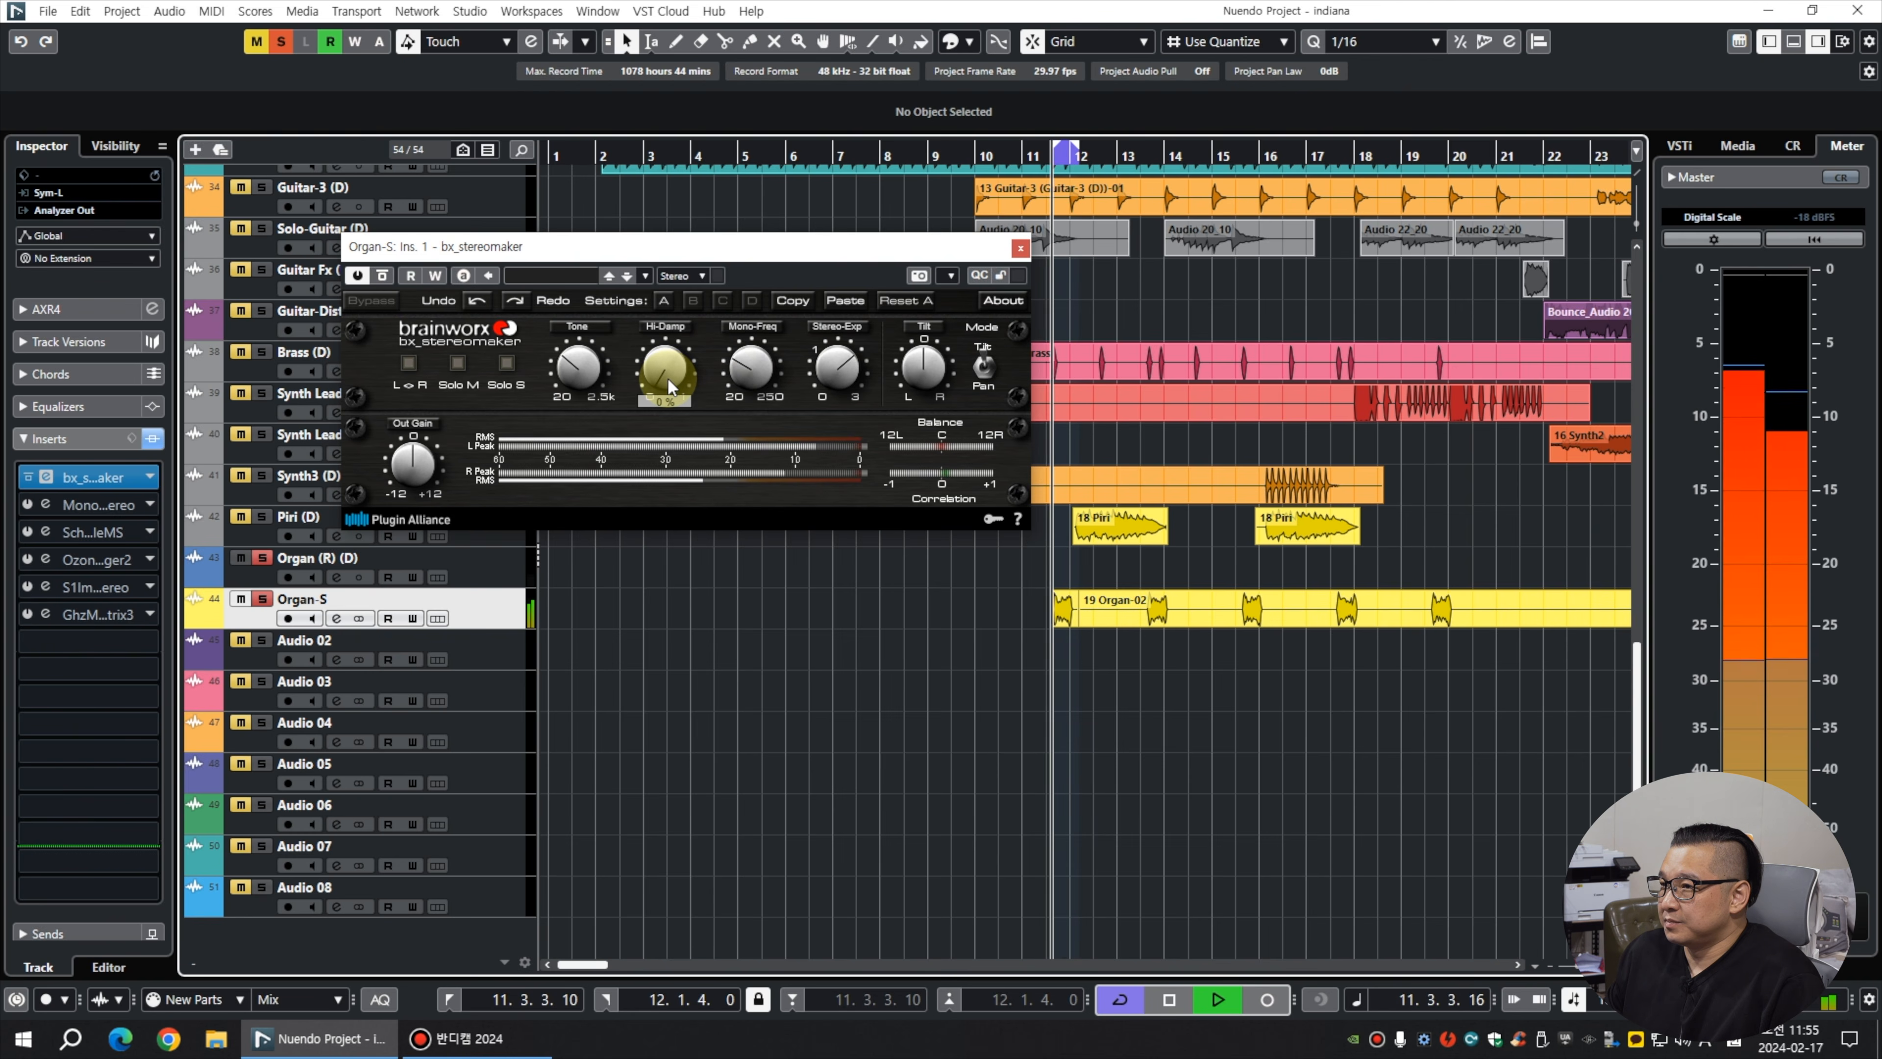
{"action": "scroll", "coordinate": [582, 377], "scroll_direction": "up", "scroll_amount": 6}
{"action": "scroll", "coordinate": [582, 375], "scroll_direction": "down", "scroll_amount": 5}
{"action": "scroll", "coordinate": [582, 375], "scroll_direction": "up", "scroll_amount": 3}
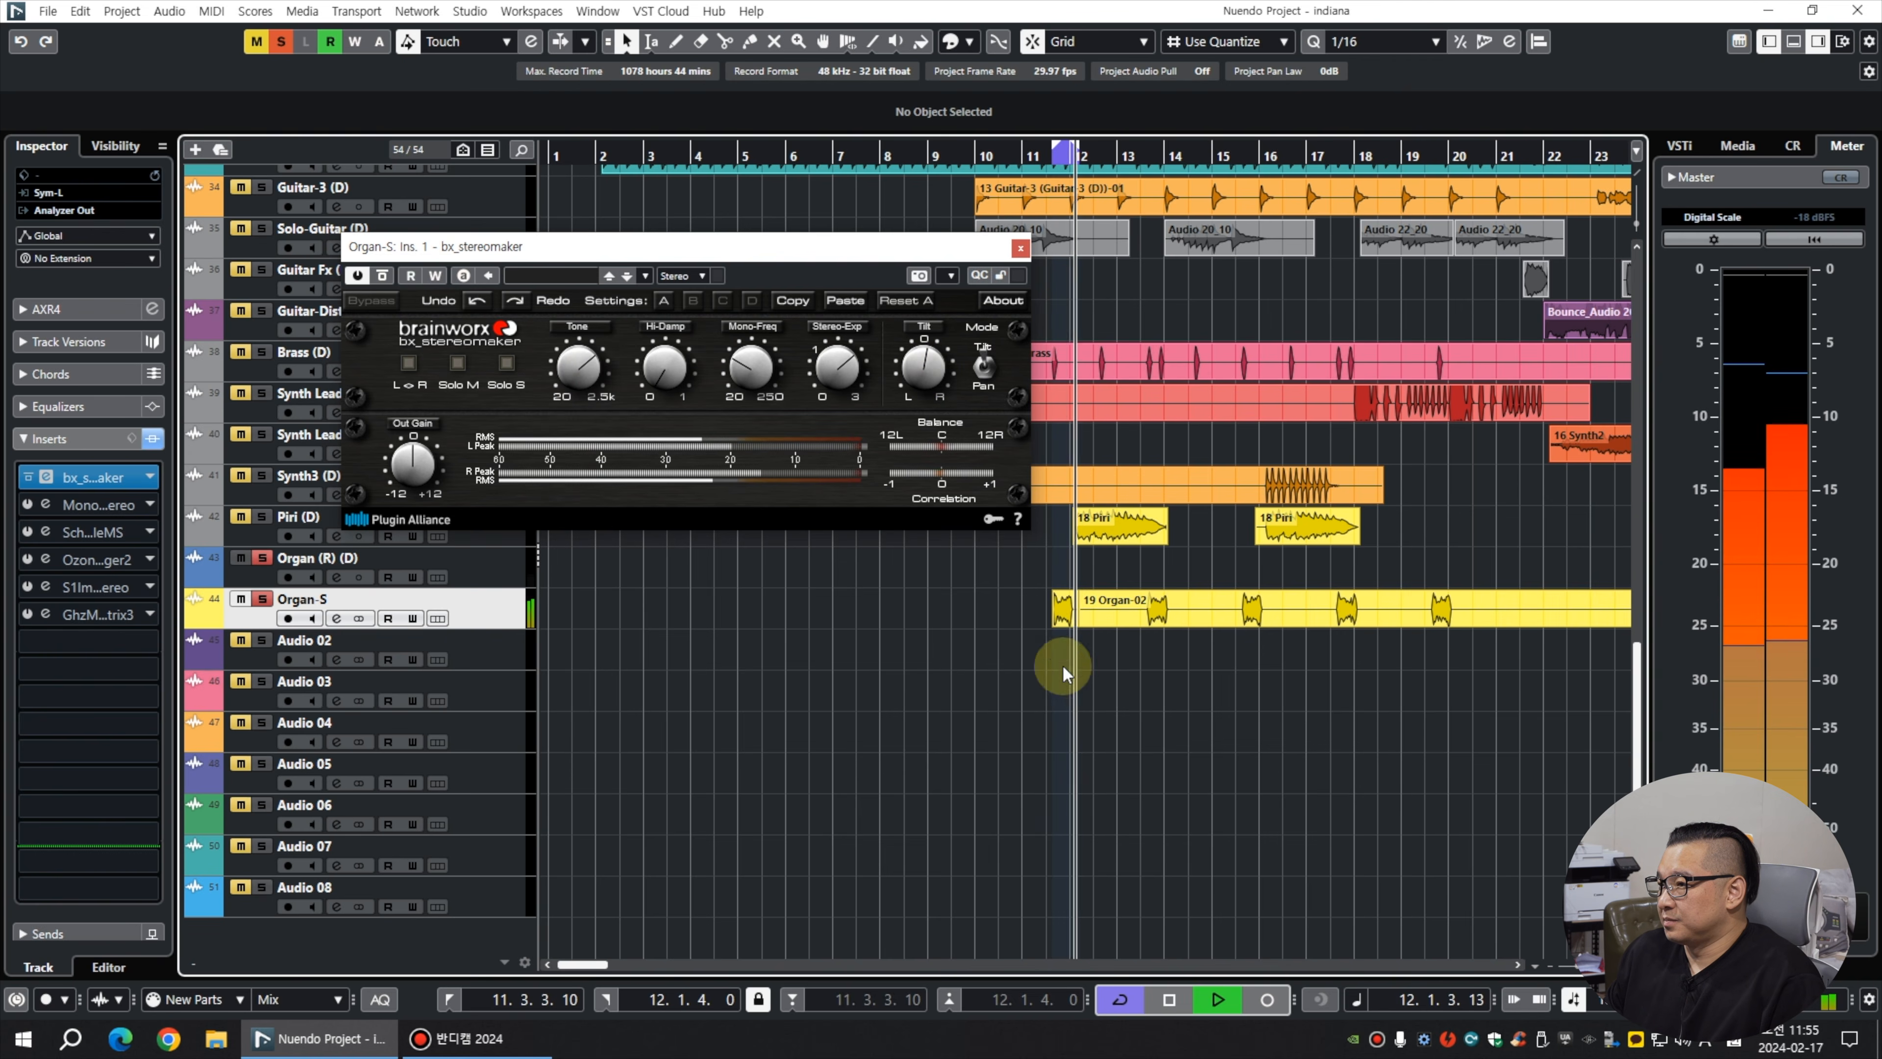
Compare the organ with and without bx_stereomaker by moving its first event between Organ (R) (D) and Organ-S during playback.
{"action": "left_click_drag", "start_coordinate": [1066, 614], "coordinate": [1063, 582]}
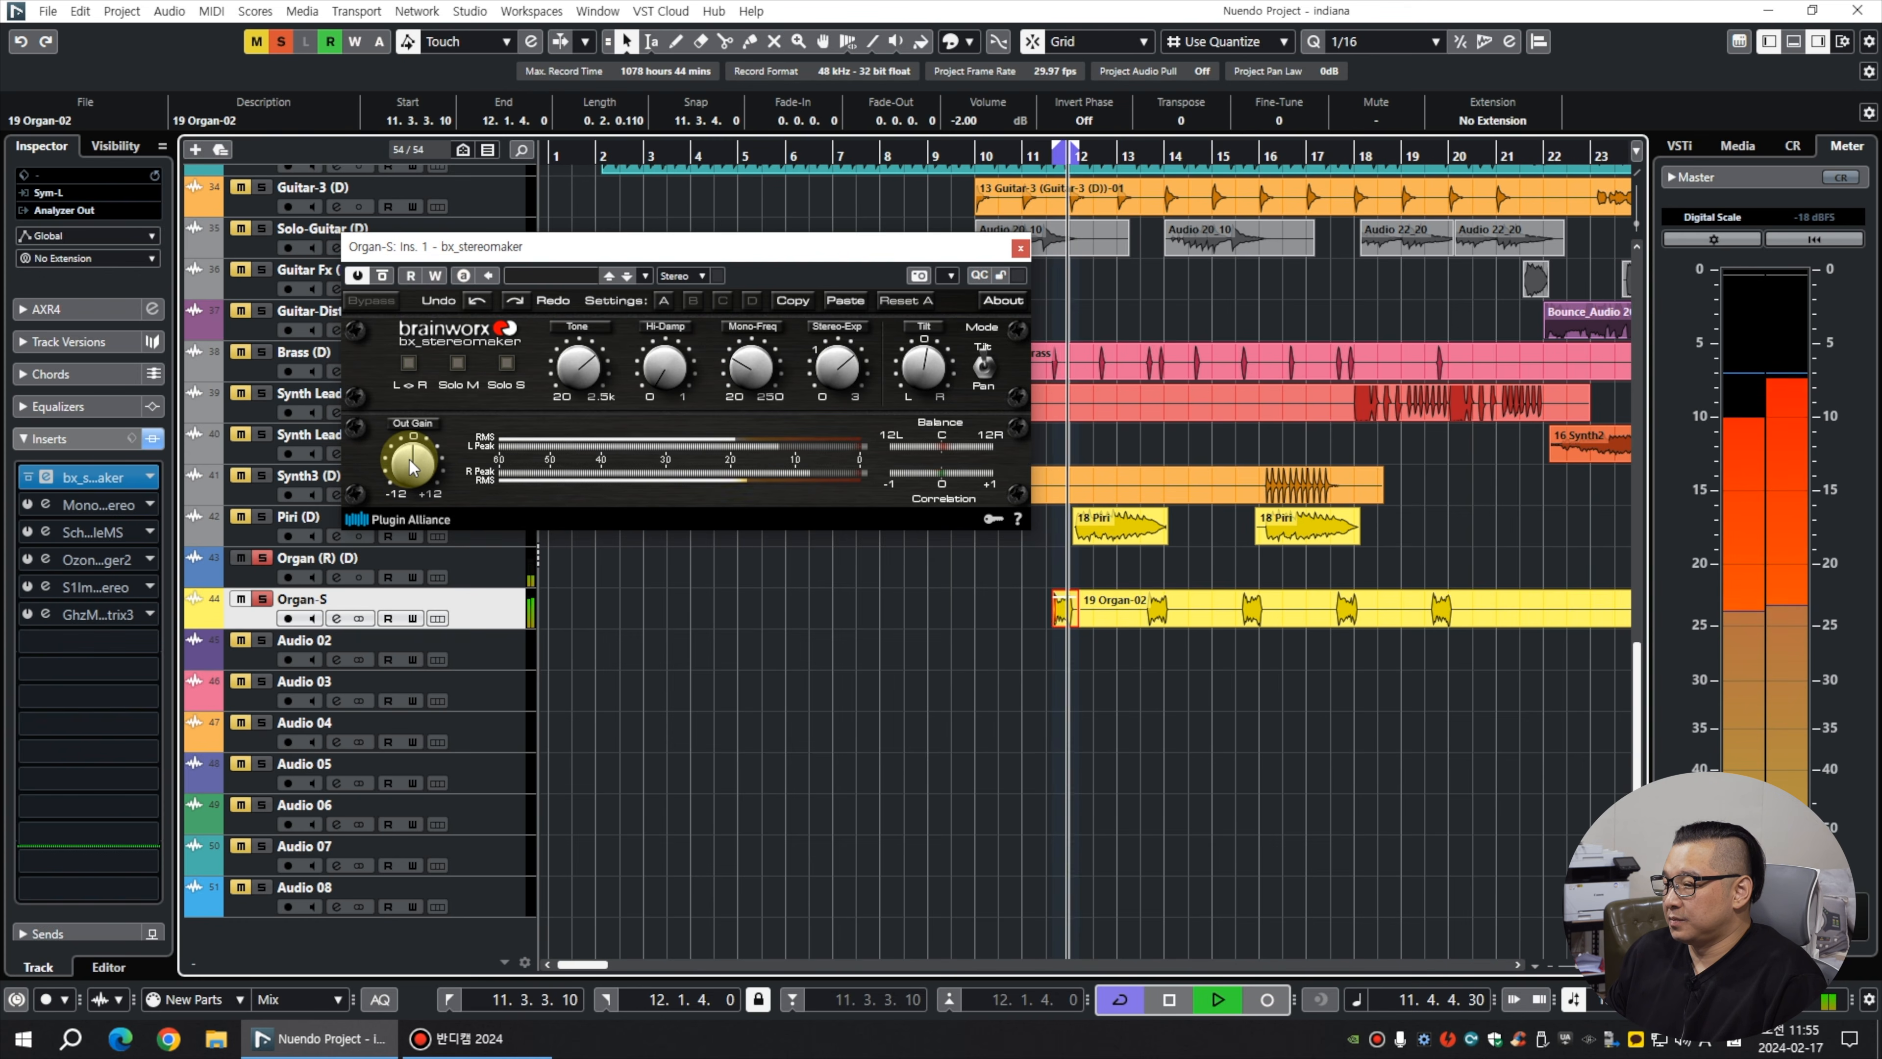
{"action": "key", "text": "space"}
{"action": "key", "text": "space"}
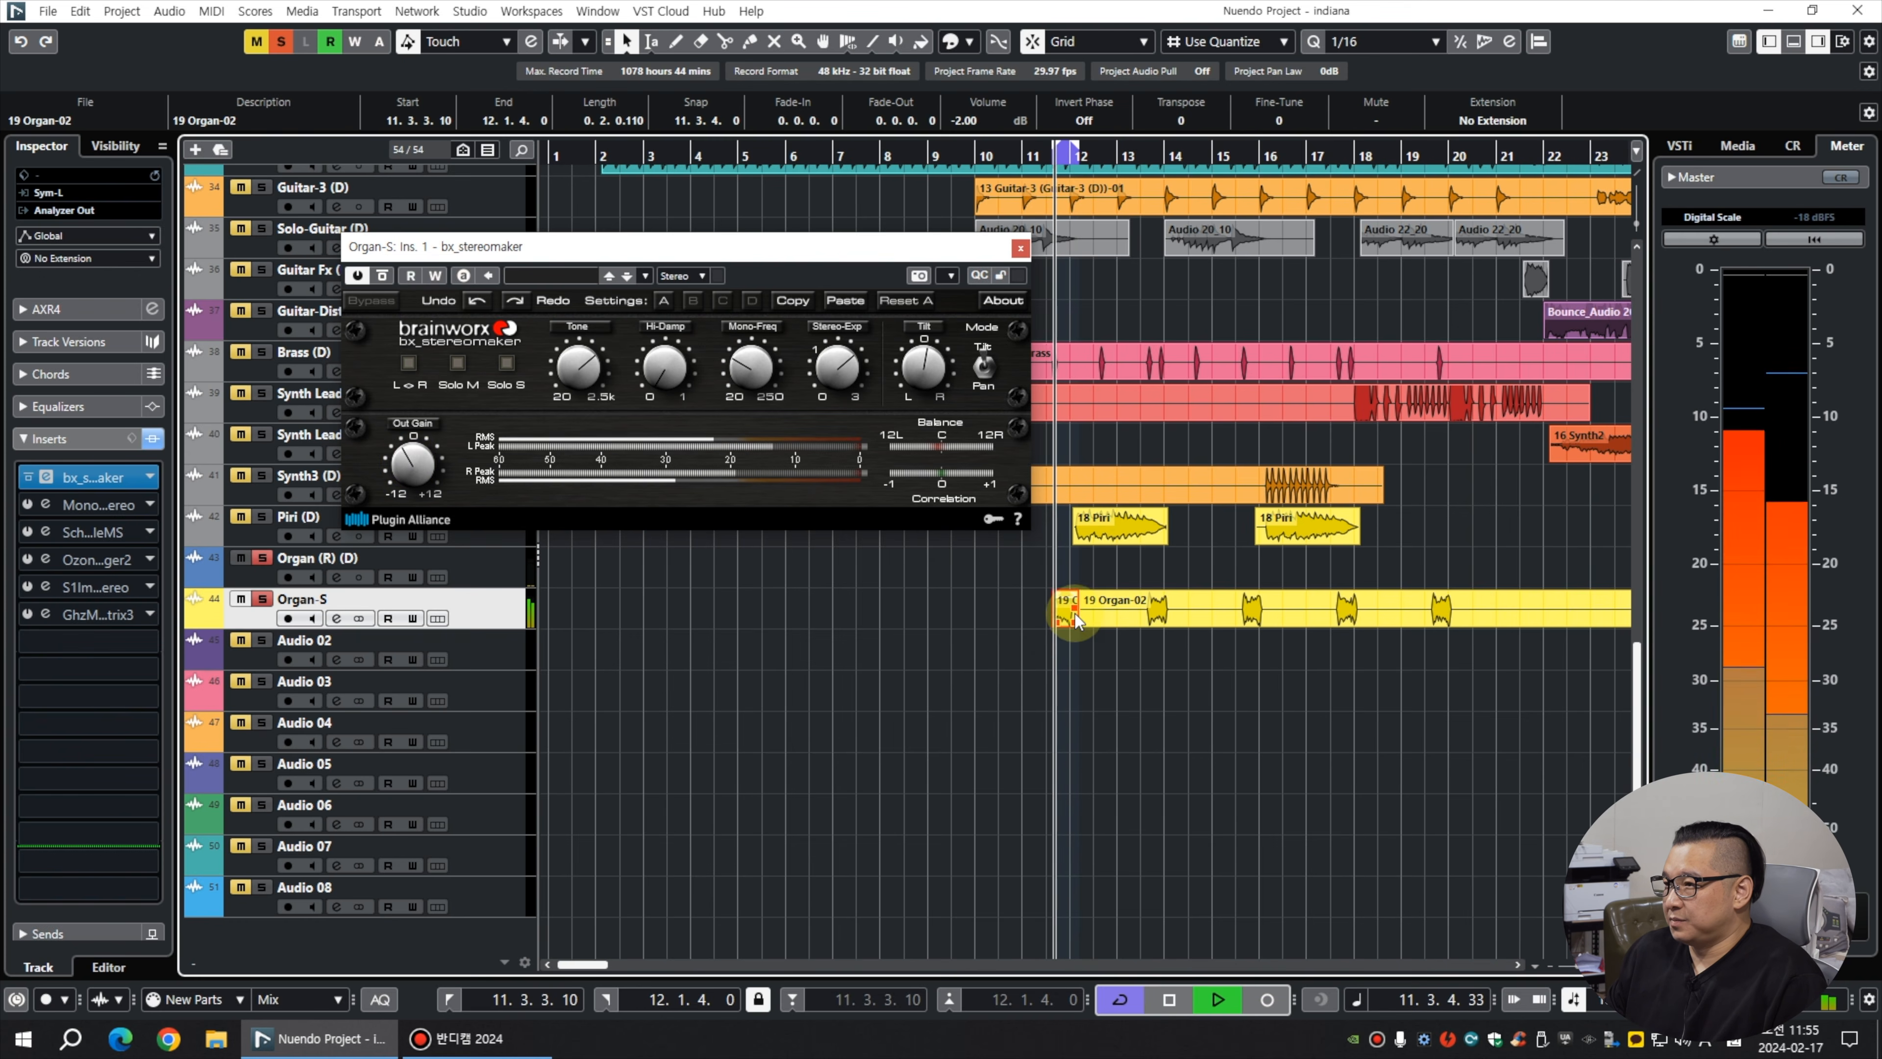
{"action": "left_click_drag", "start_coordinate": [1066, 621], "coordinate": [1068, 582]}
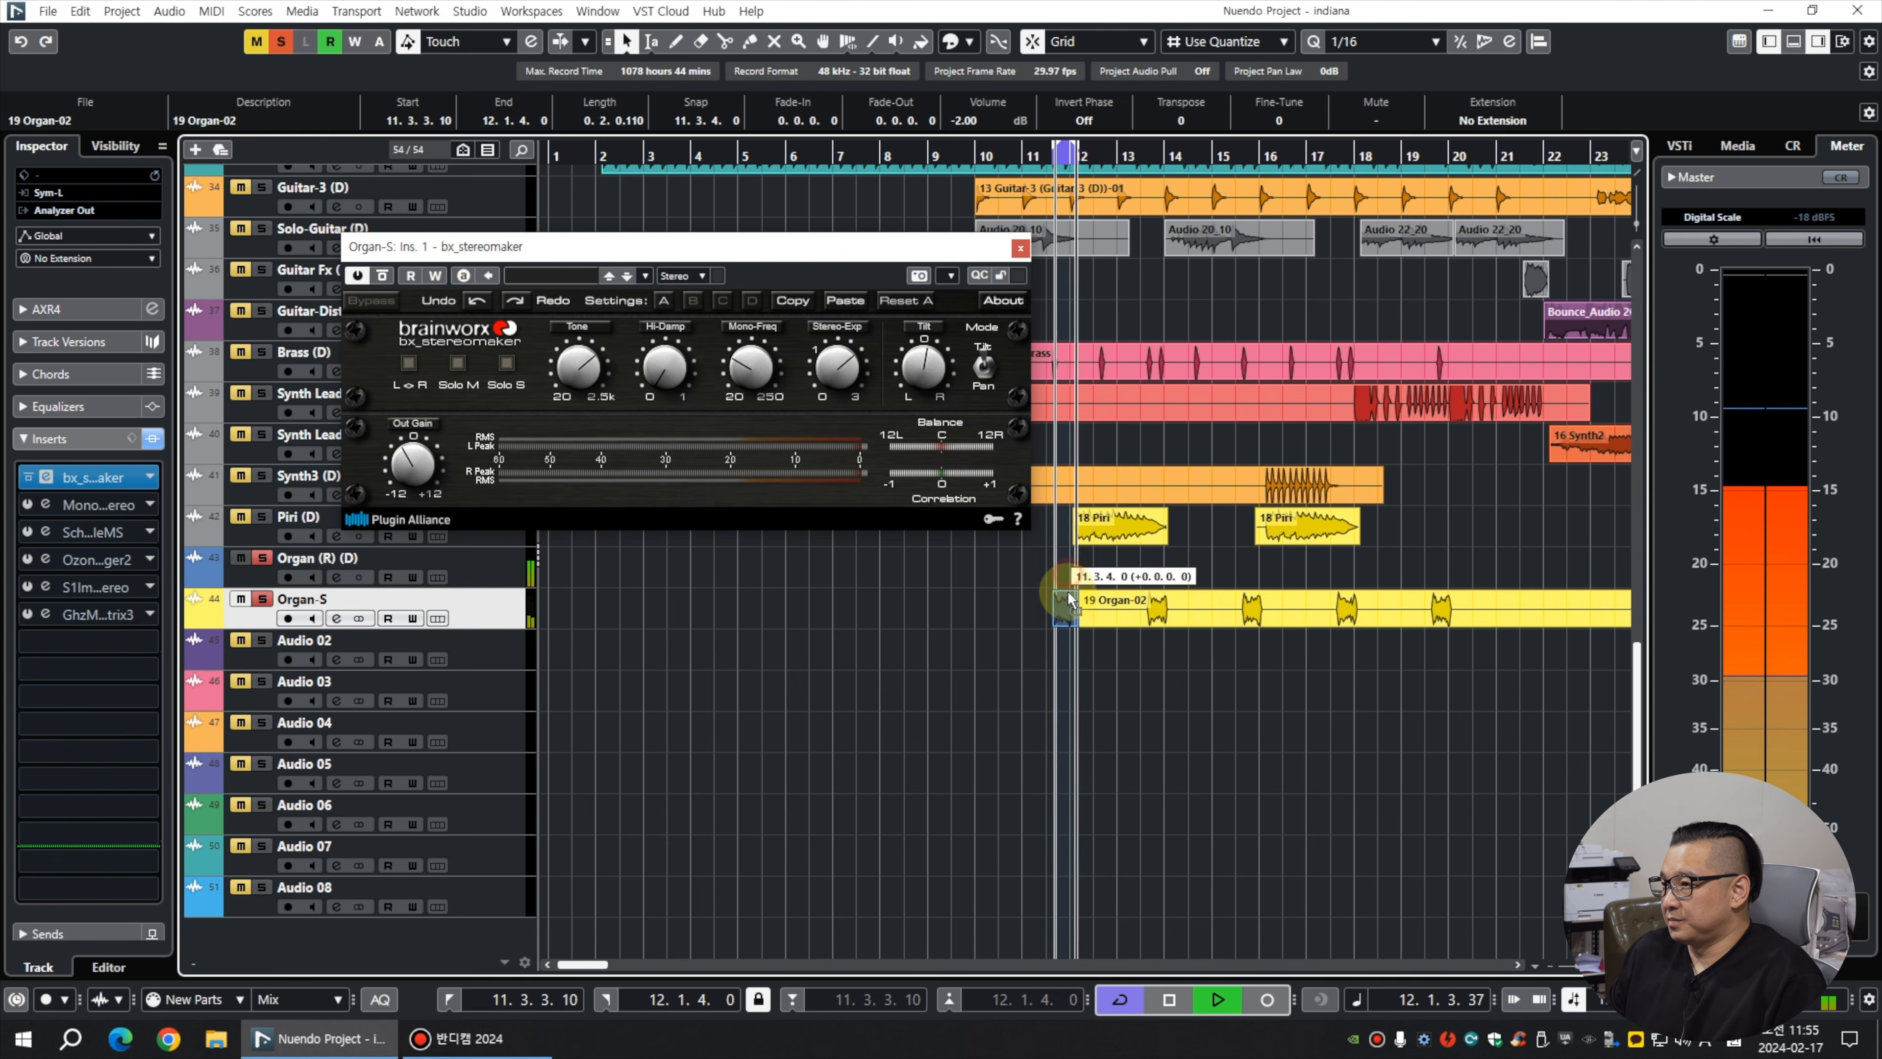
{"action": "left_click_drag", "start_coordinate": [1068, 593], "coordinate": [1068, 602]}
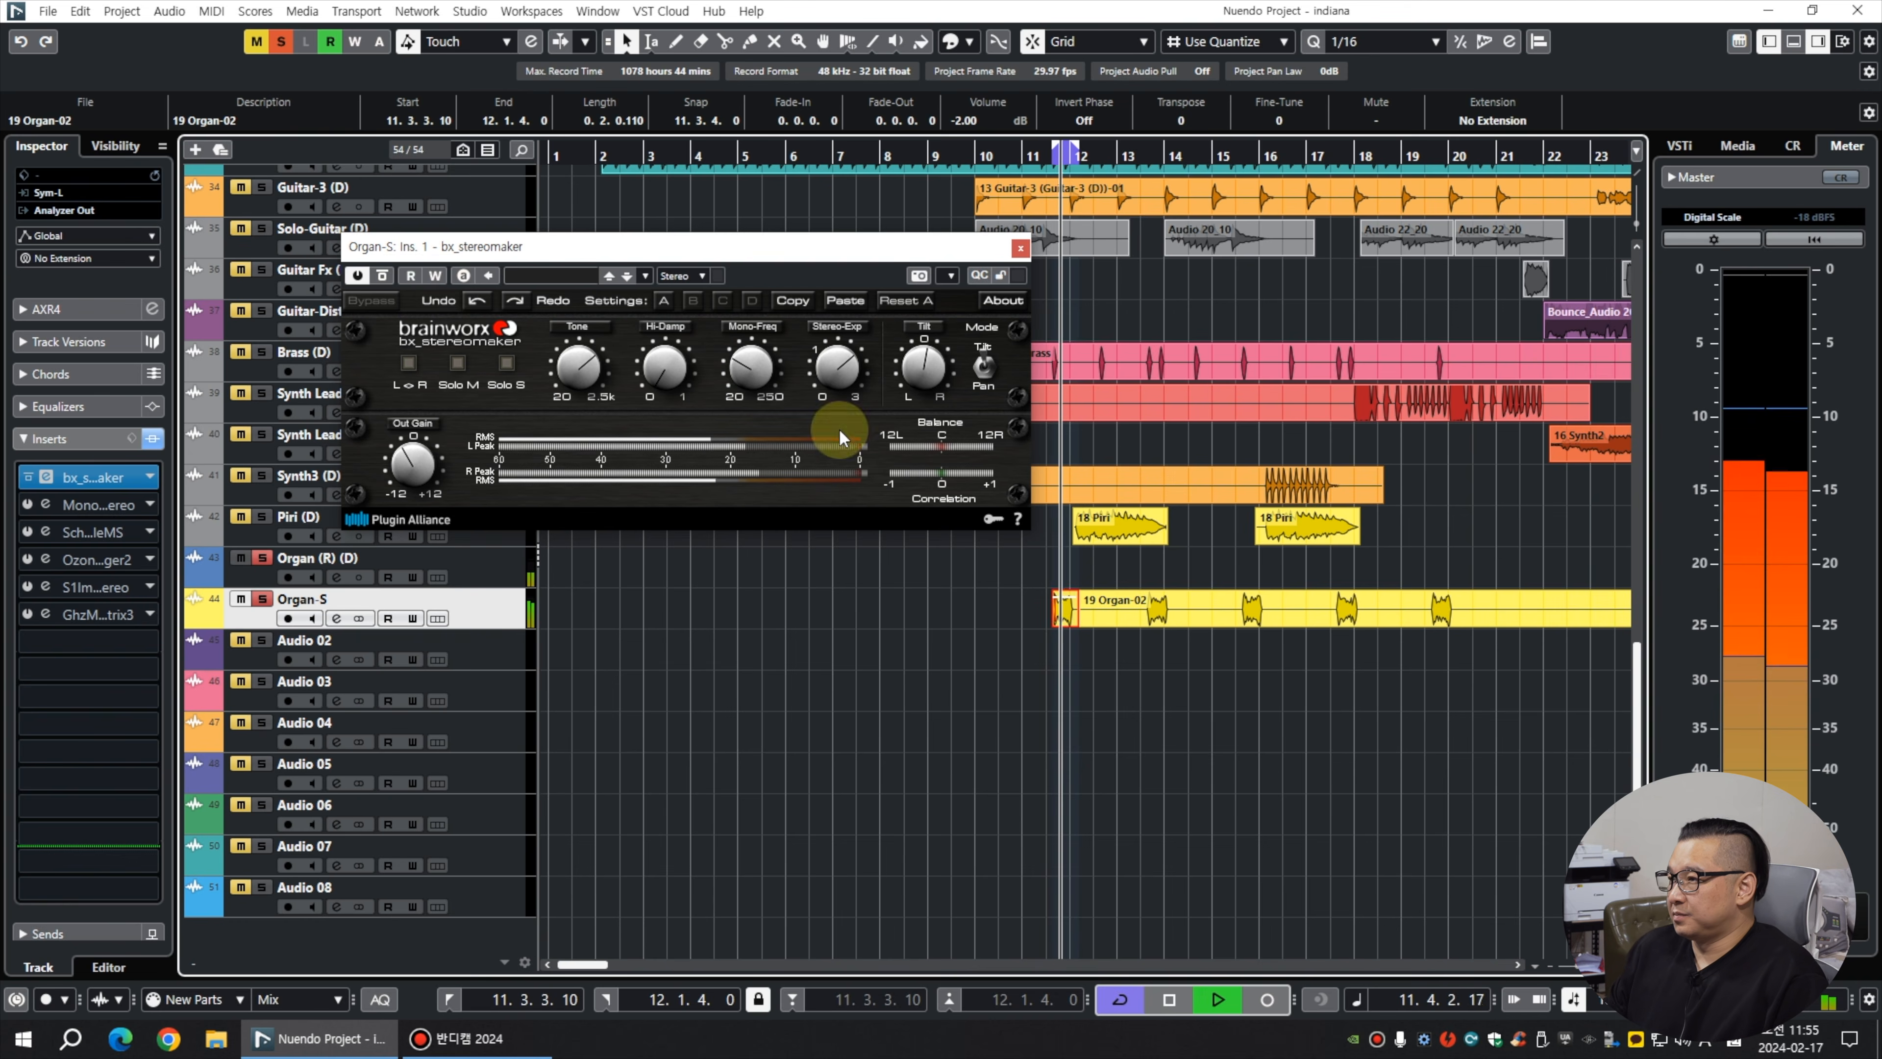
{"action": "key", "text": "space"}
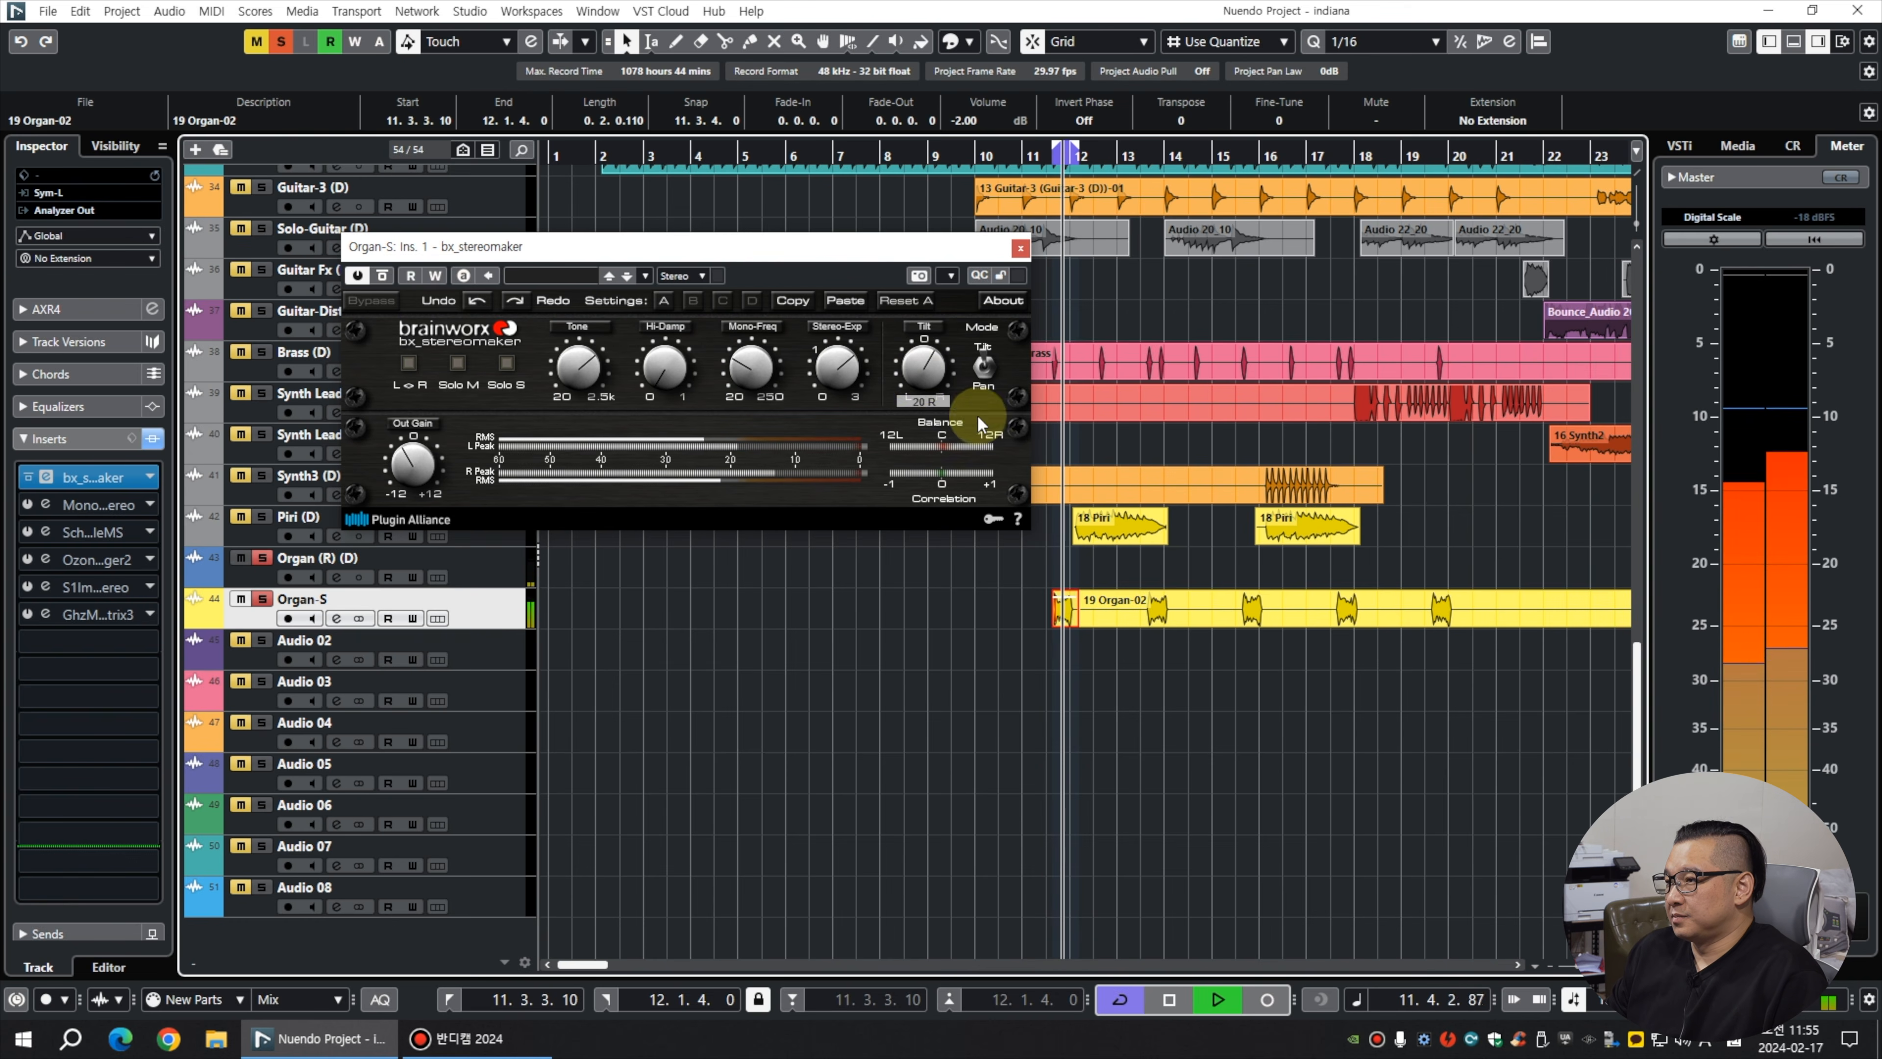
{"action": "key", "text": "space"}
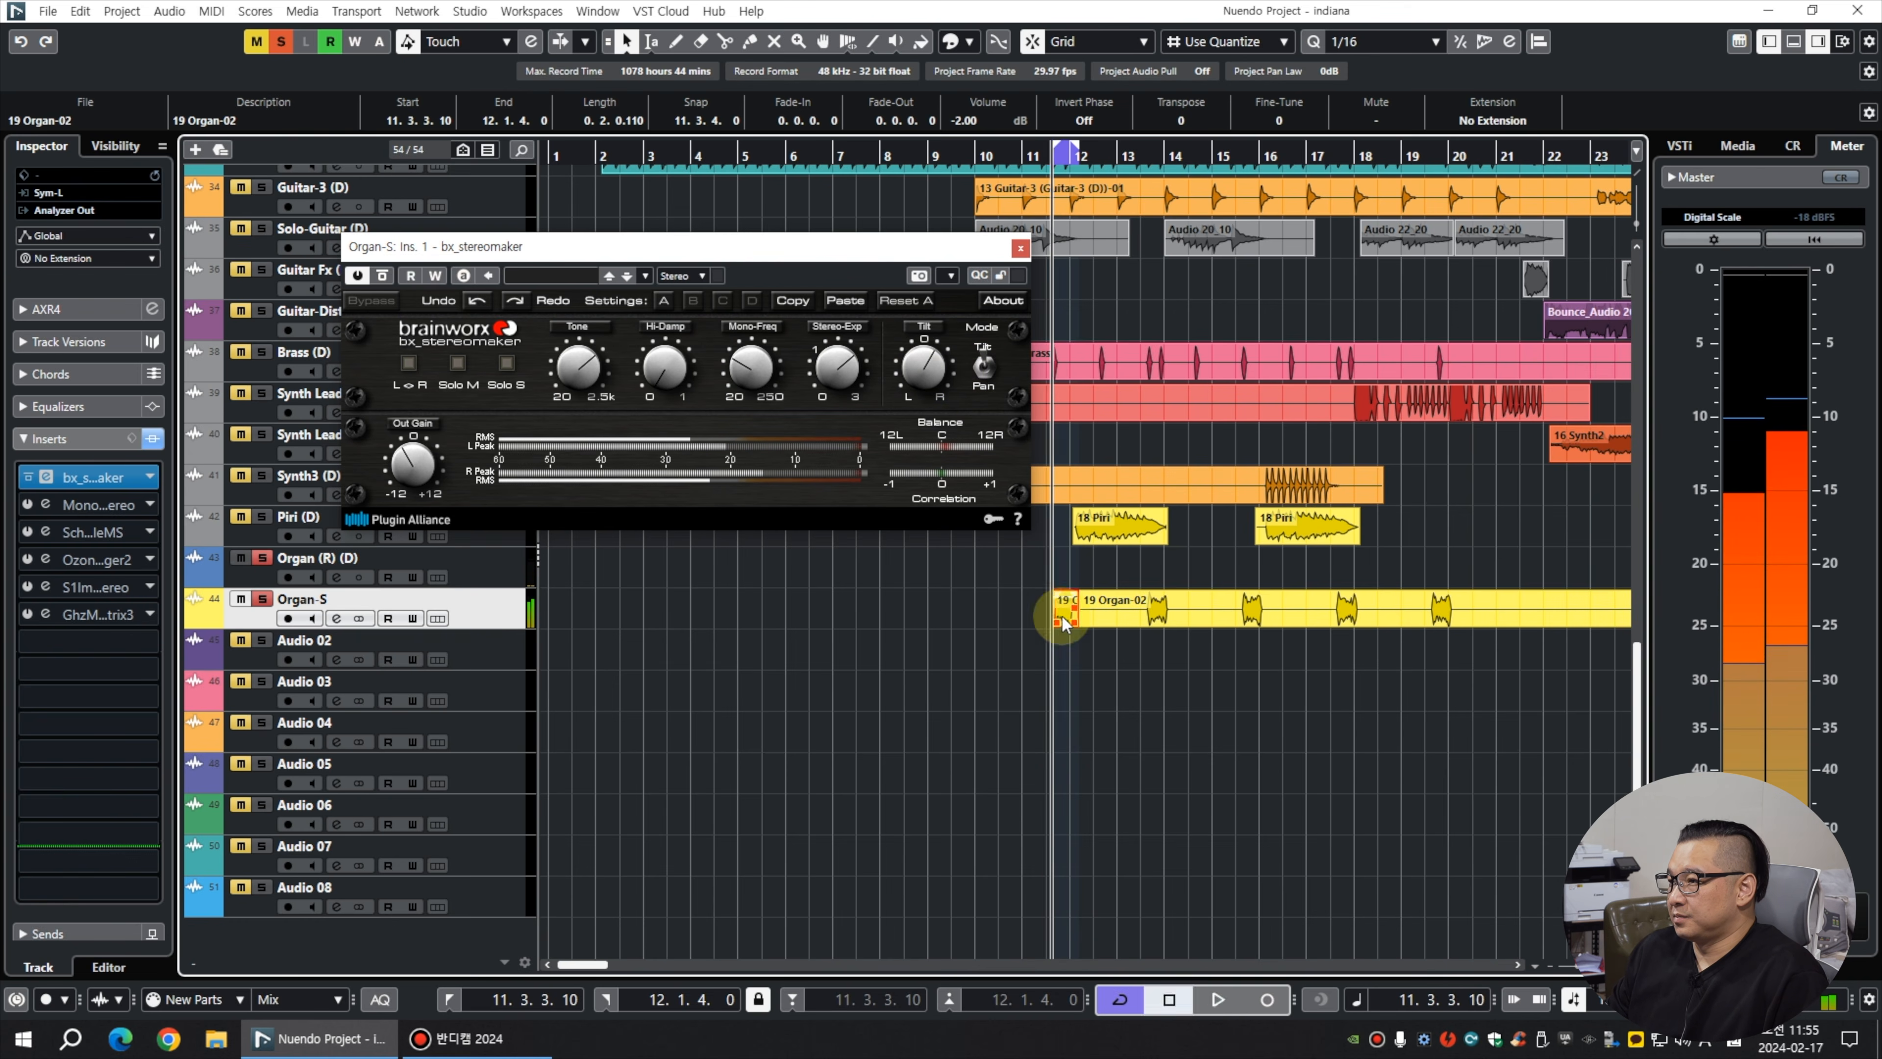
{"action": "left_click_drag", "start_coordinate": [1064, 614], "coordinate": [1060, 578]}
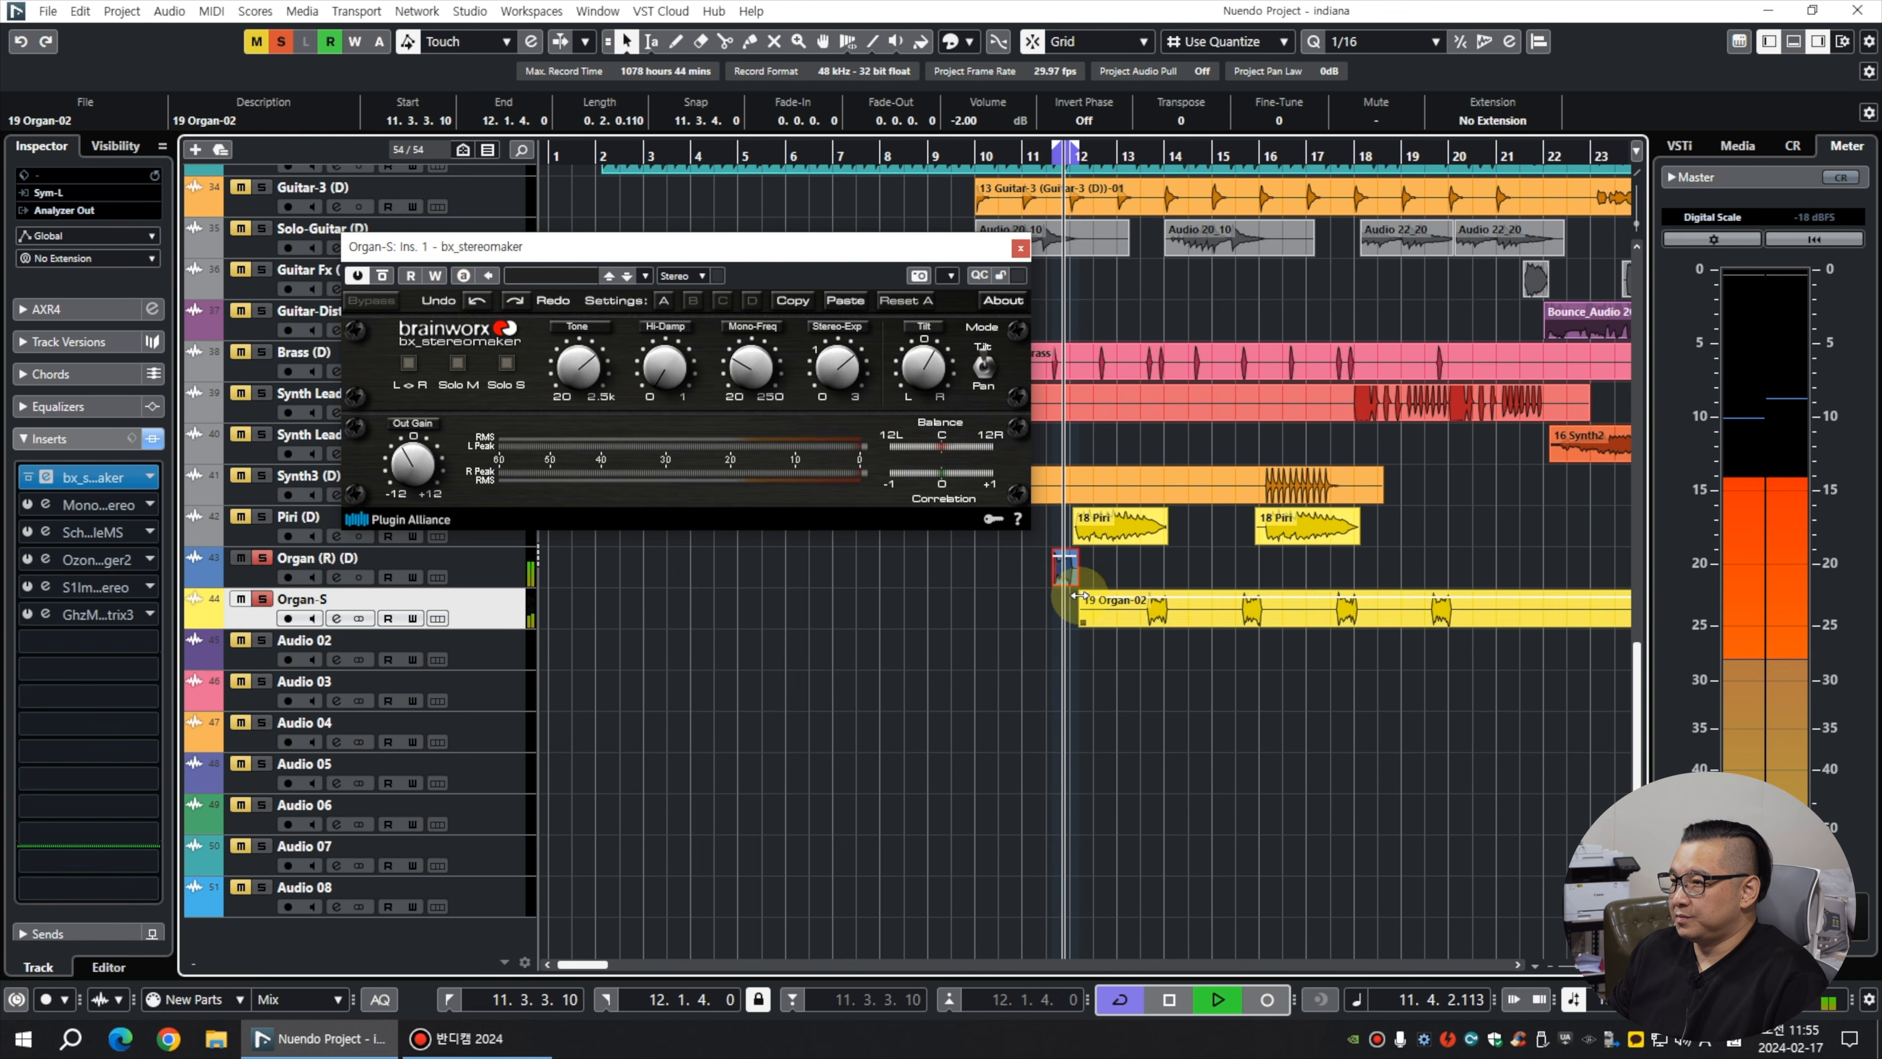
{"action": "key", "text": "space"}
{"action": "left_click_drag", "start_coordinate": [1064, 570], "coordinate": [1064, 603]}
{"action": "key", "text": "space"}
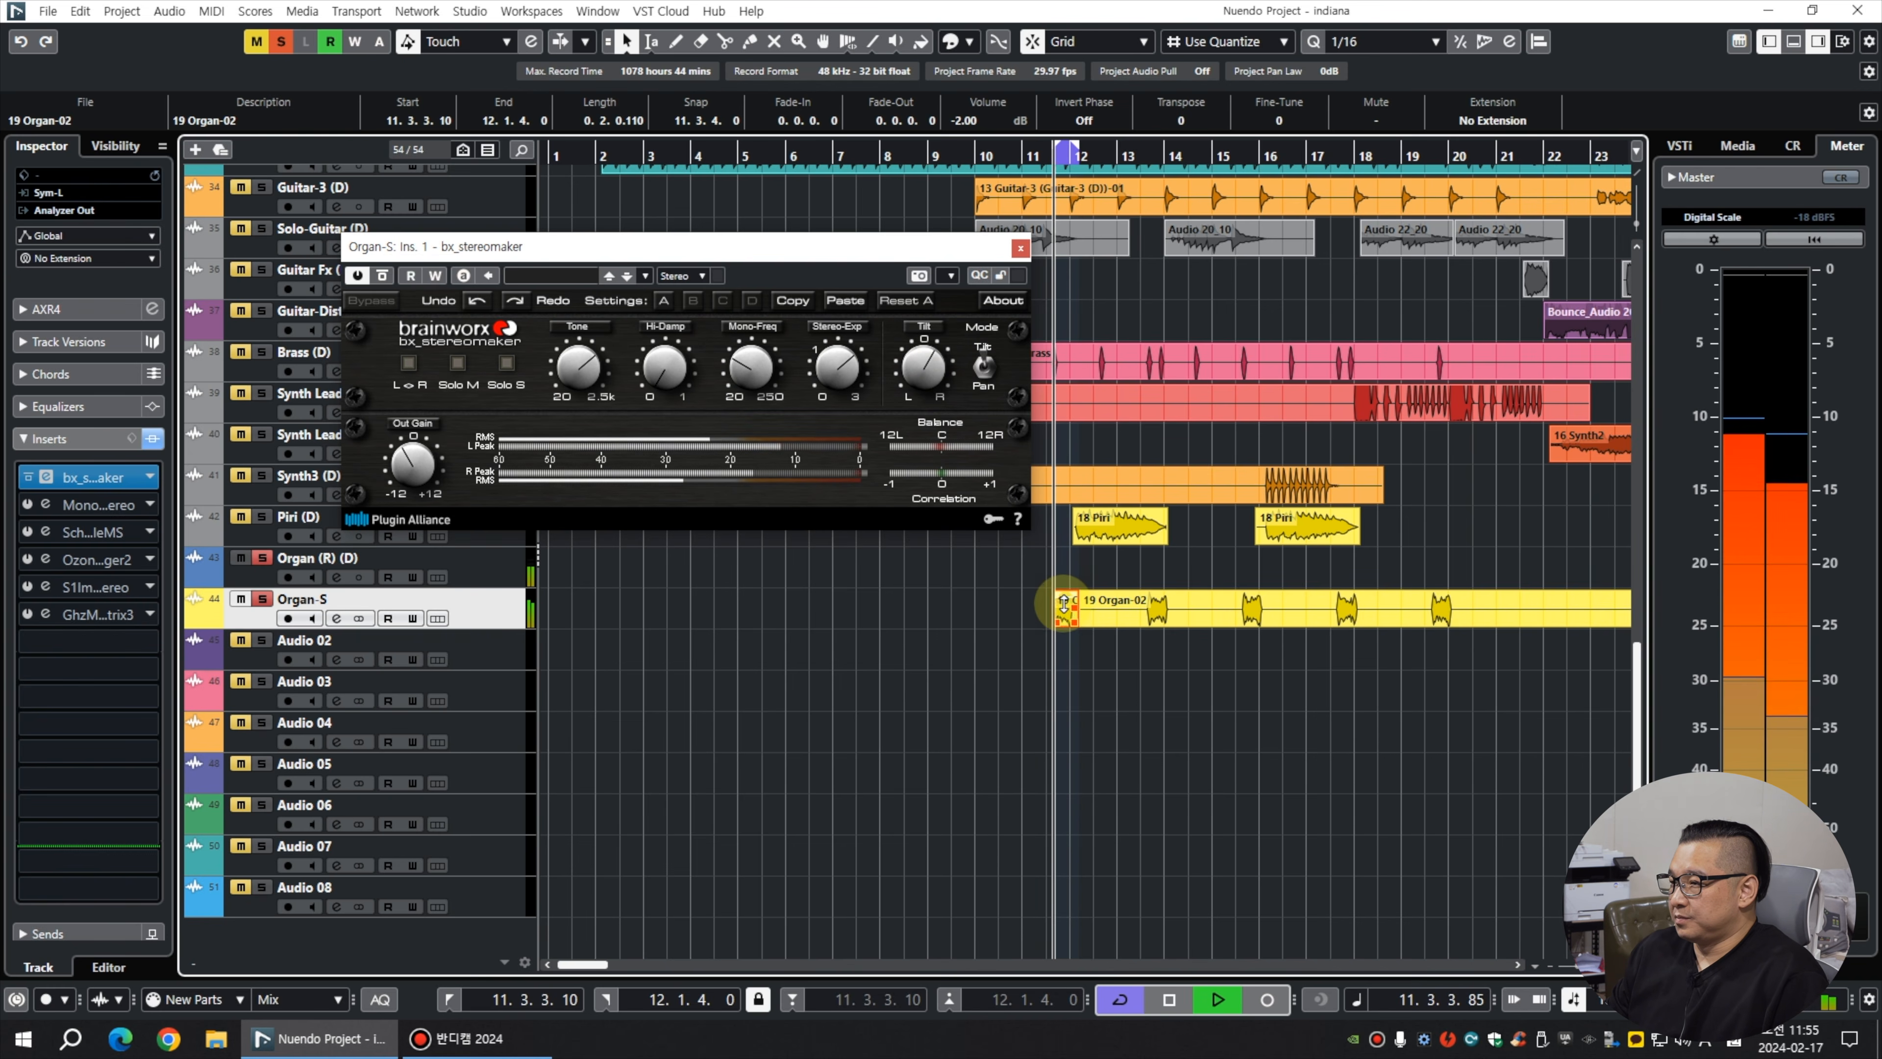
{"action": "key", "text": "space"}
{"action": "left_click", "coordinate": [982, 622]}
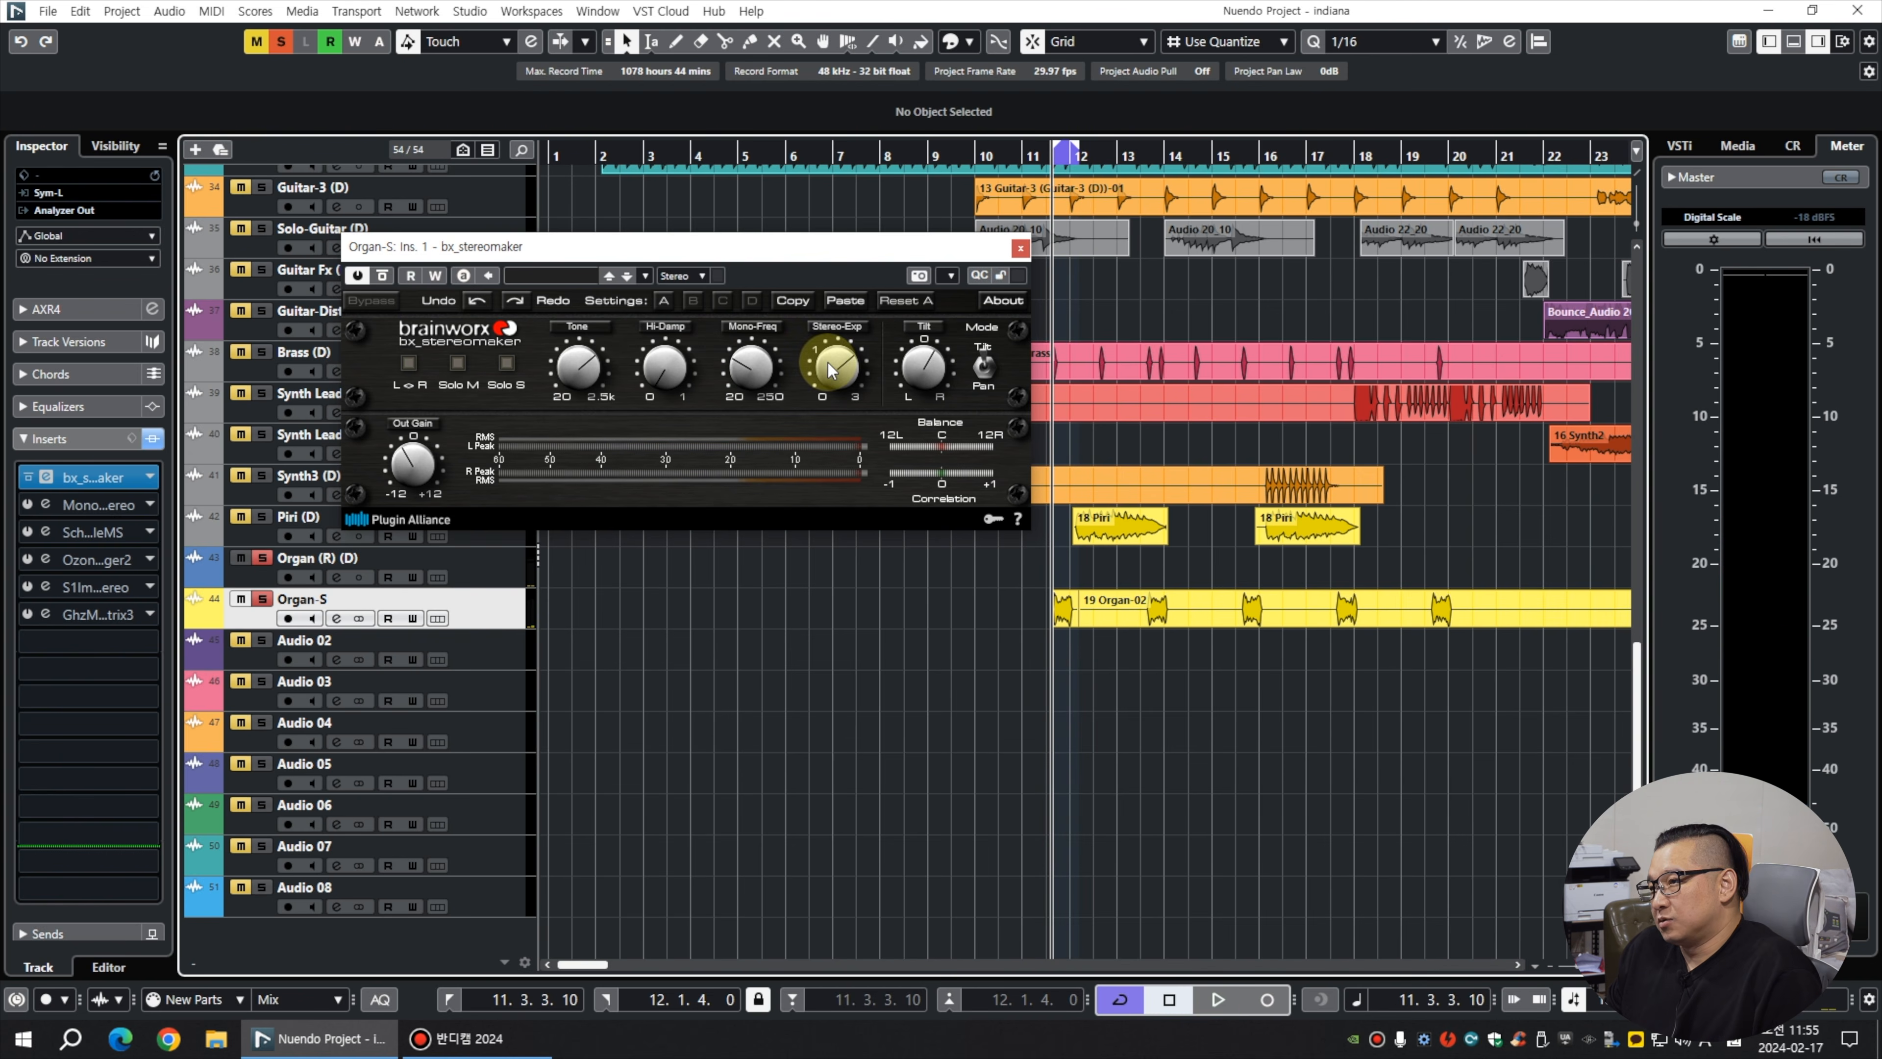
Raise bx_stereomaker's Stereo-Exp to +220 % during playback, then stop and close the plug-in window.
{"action": "key", "text": "space"}
{"action": "scroll", "coordinate": [835, 375], "scroll_direction": "up", "scroll_amount": 3}
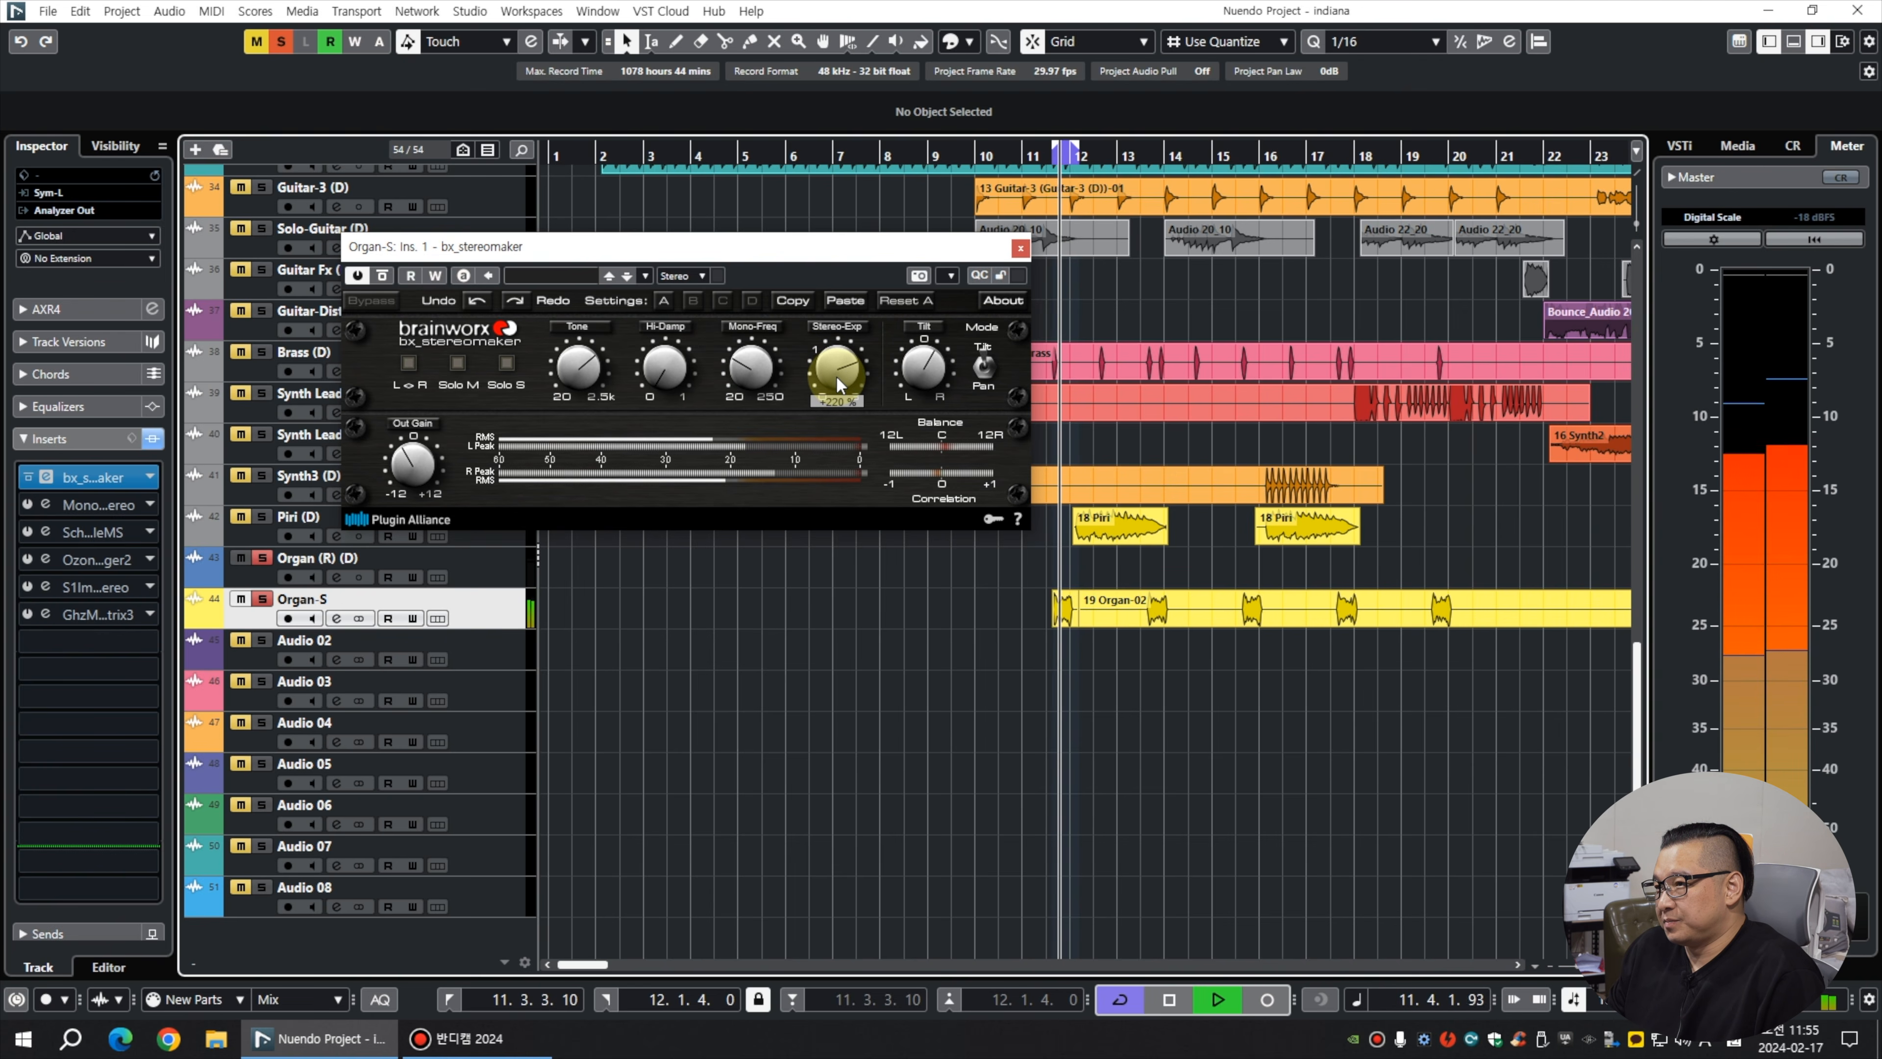
{"action": "key", "text": "space"}
{"action": "left_click", "coordinate": [842, 613]}
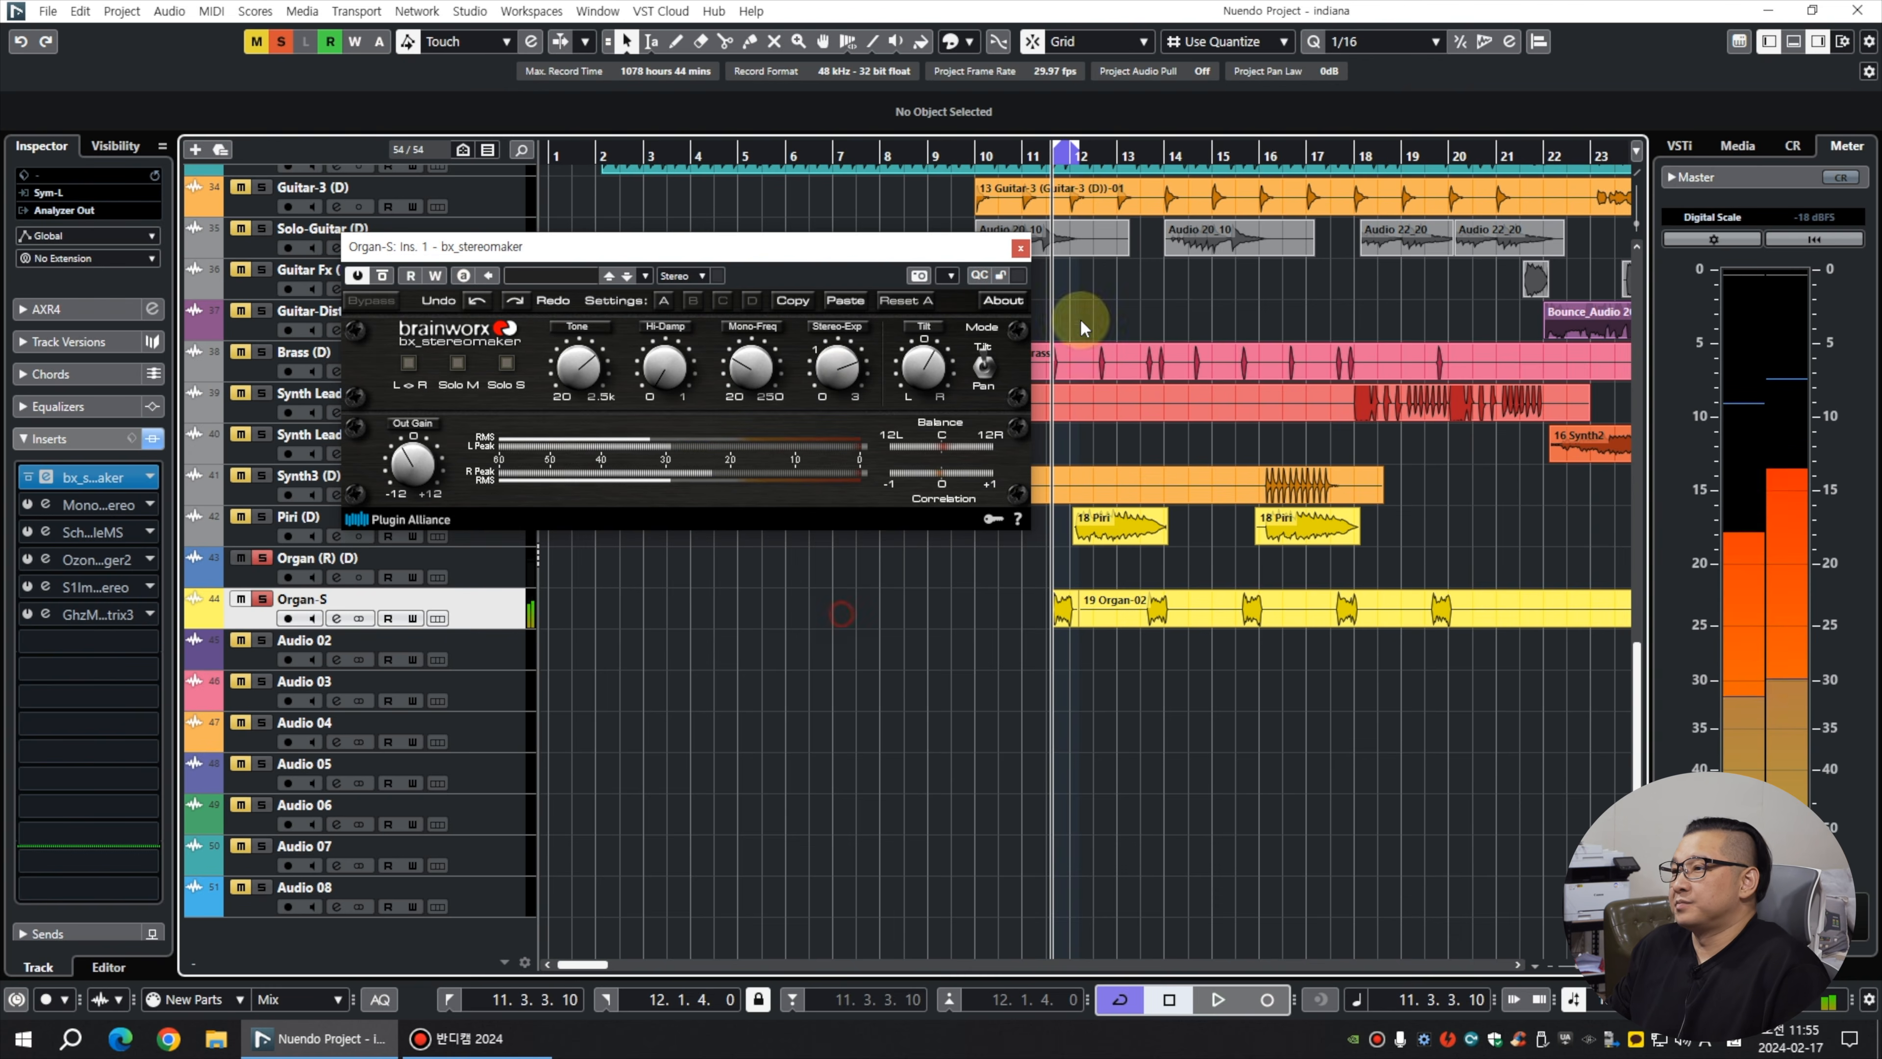
{"action": "left_click", "coordinate": [1020, 250]}
Remove the mono Organ (R) (D) track from the project.
{"action": "scroll", "coordinate": [727, 540], "scroll_direction": "down", "scroll_amount": 6}
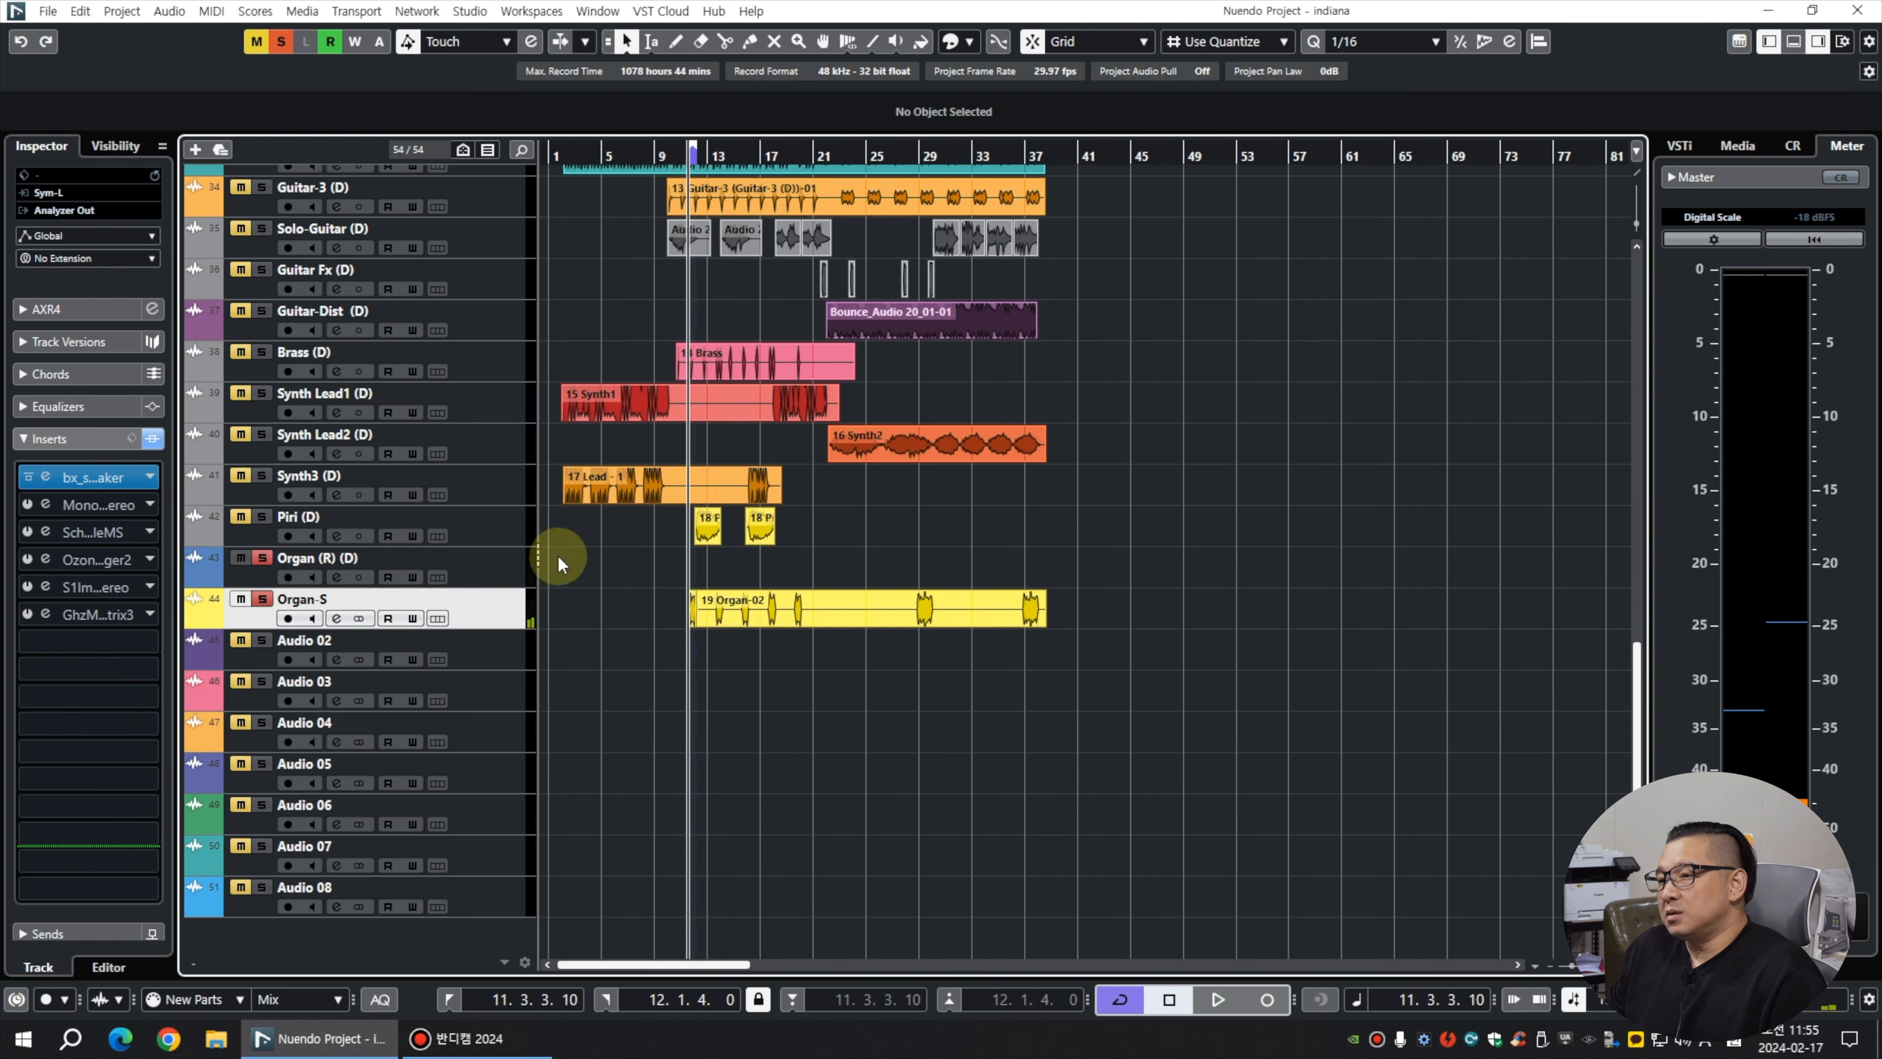
{"action": "scroll", "coordinate": [557, 564], "scroll_direction": "up", "scroll_amount": 2}
{"action": "right_click", "coordinate": [509, 567]}
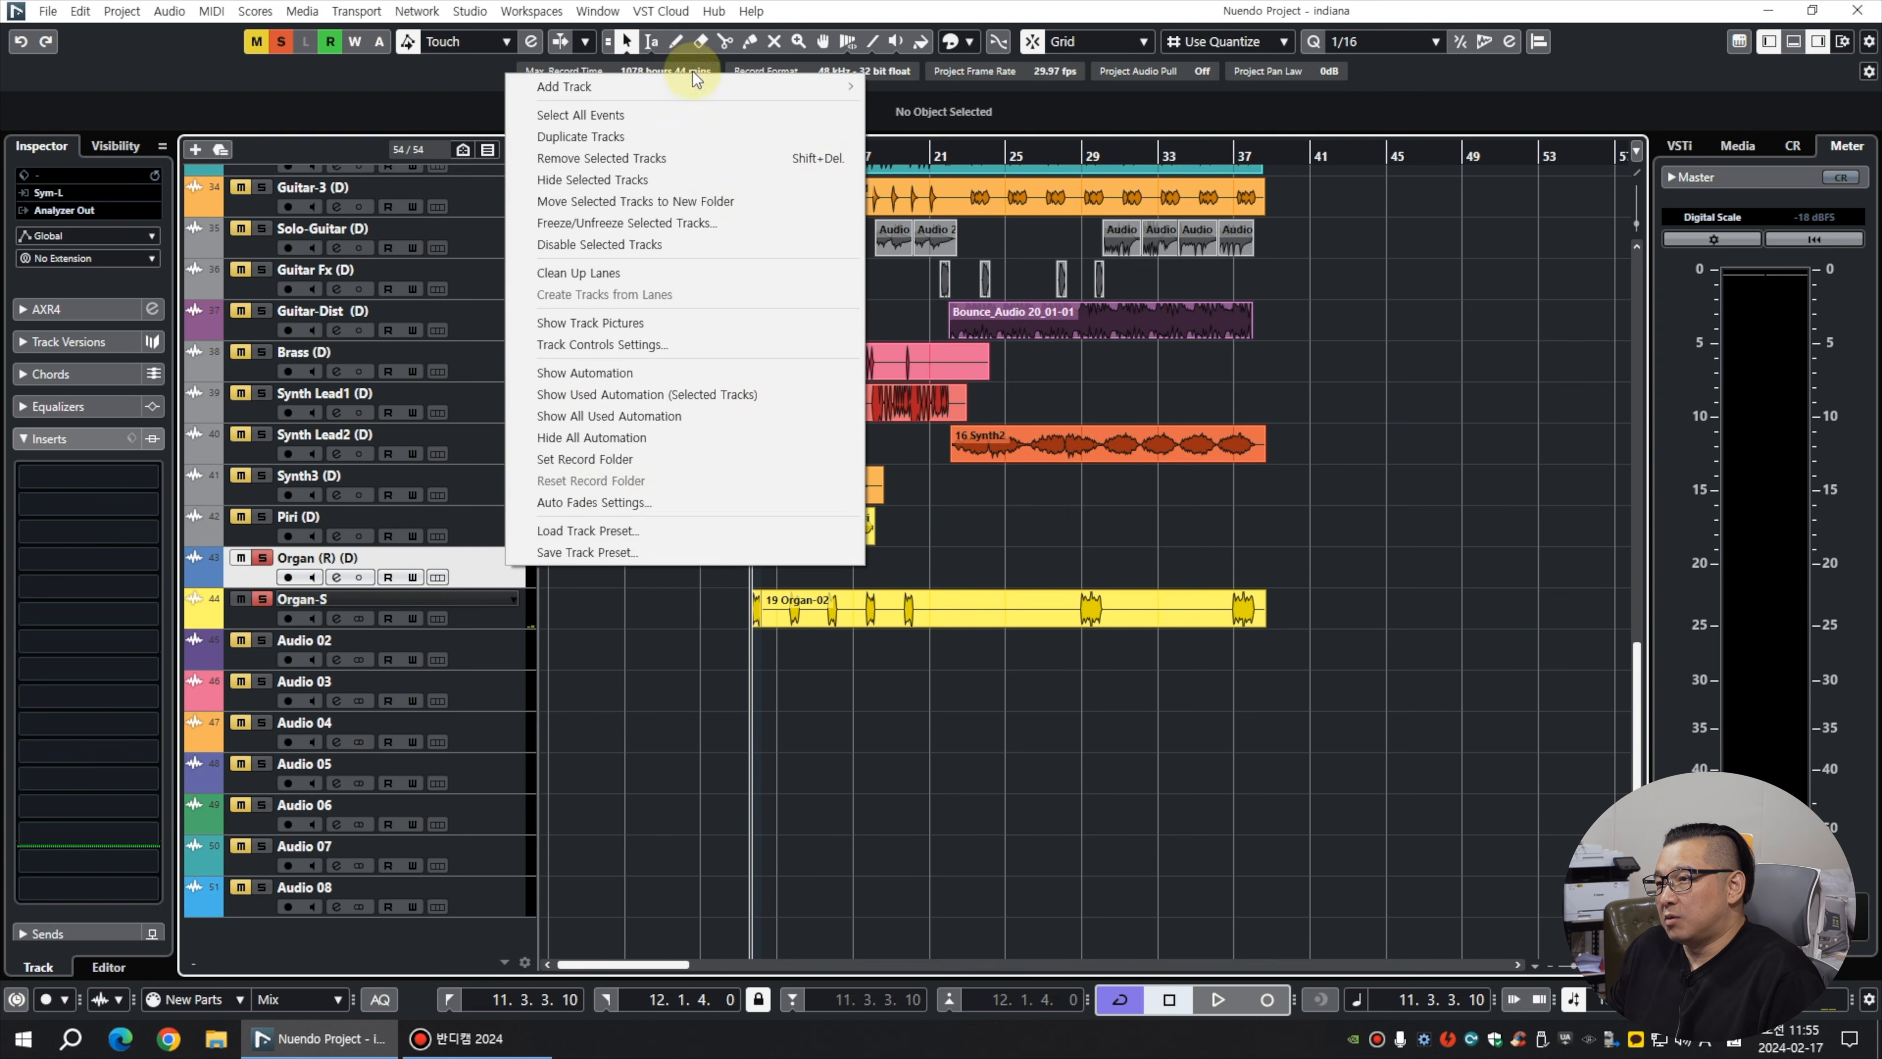
{"action": "left_click", "coordinate": [642, 159]}
Solo the Piri (D) track and rename the track below it Piri-S.
{"action": "left_click", "coordinate": [492, 615]}
{"action": "left_click", "coordinate": [500, 569]}
{"action": "key", "text": "s"}
{"action": "double_click", "coordinate": [302, 598]}
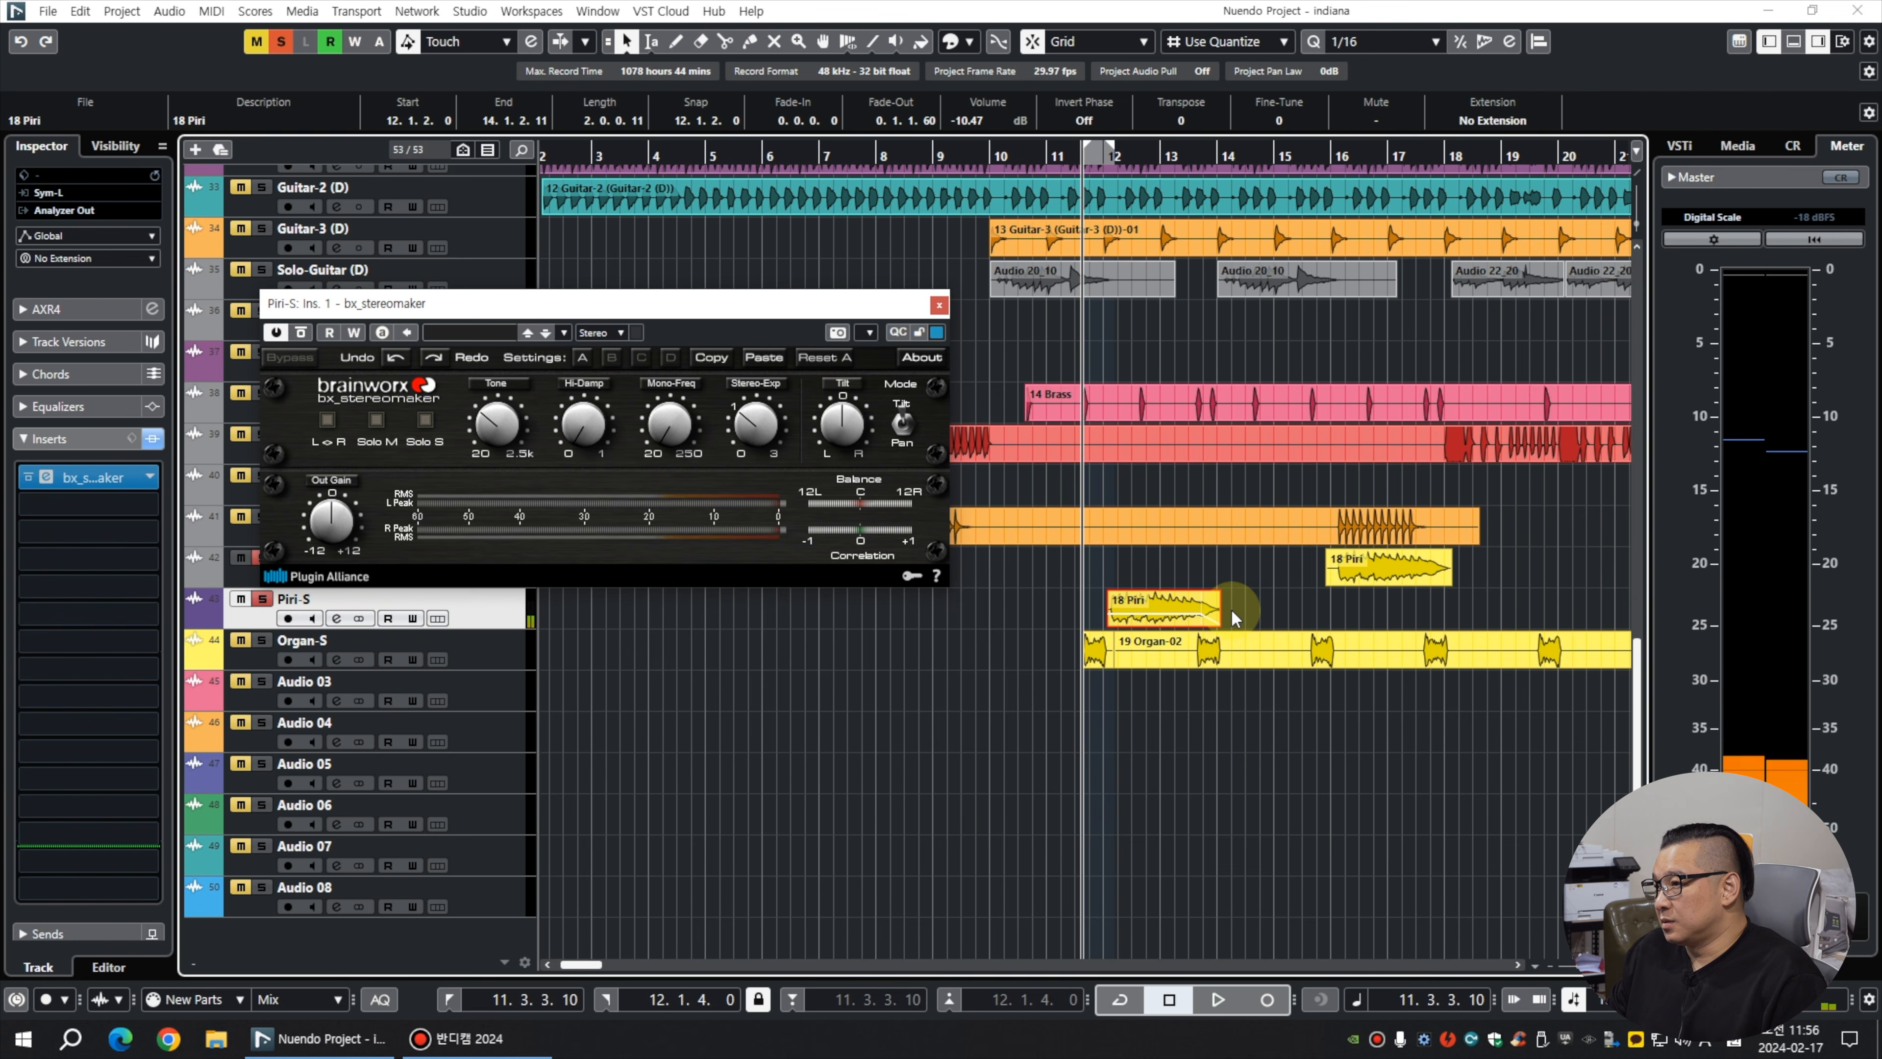
Loop playback over the first Piri event on Piri-S and move the bx_stereomaker window clear of the track headers.
{"action": "left_click_drag", "start_coordinate": [1126, 602], "coordinate": [1077, 593]}
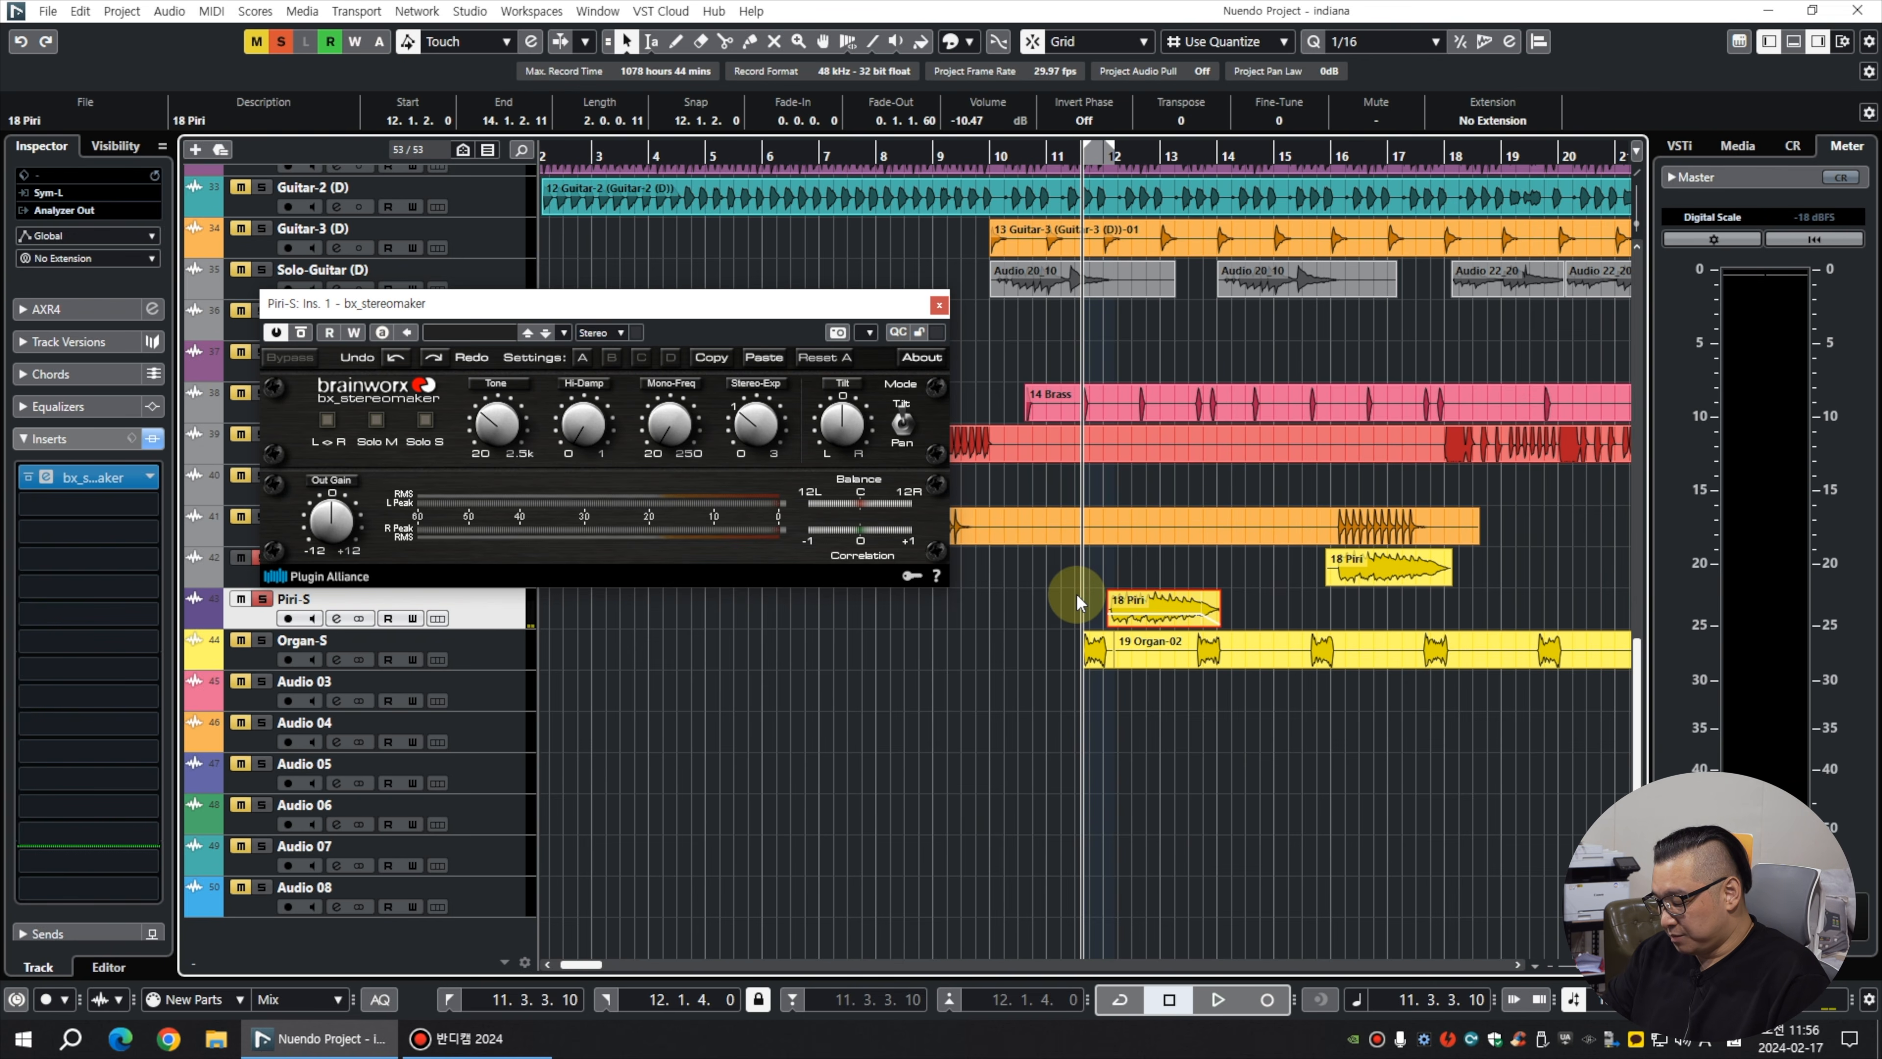
{"action": "key", "text": "space"}
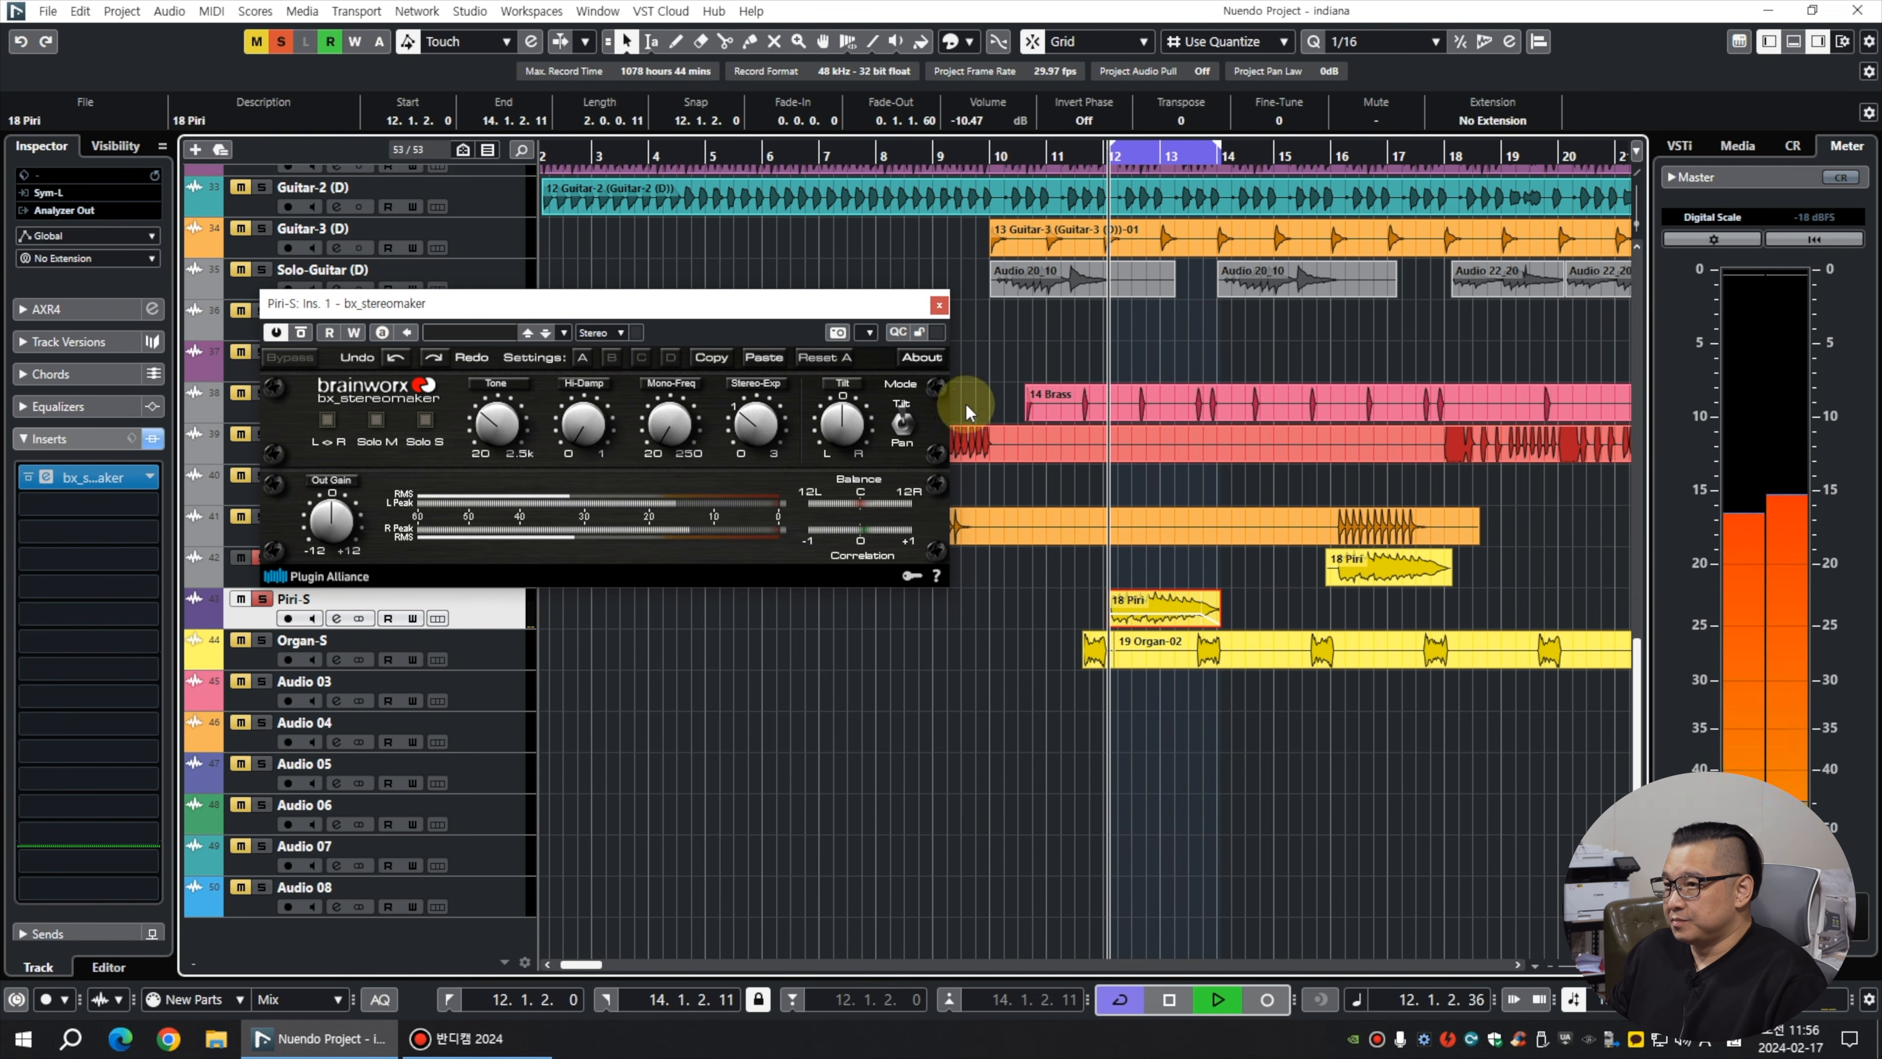
{"action": "left_click_drag", "start_coordinate": [695, 311], "coordinate": [734, 254]}
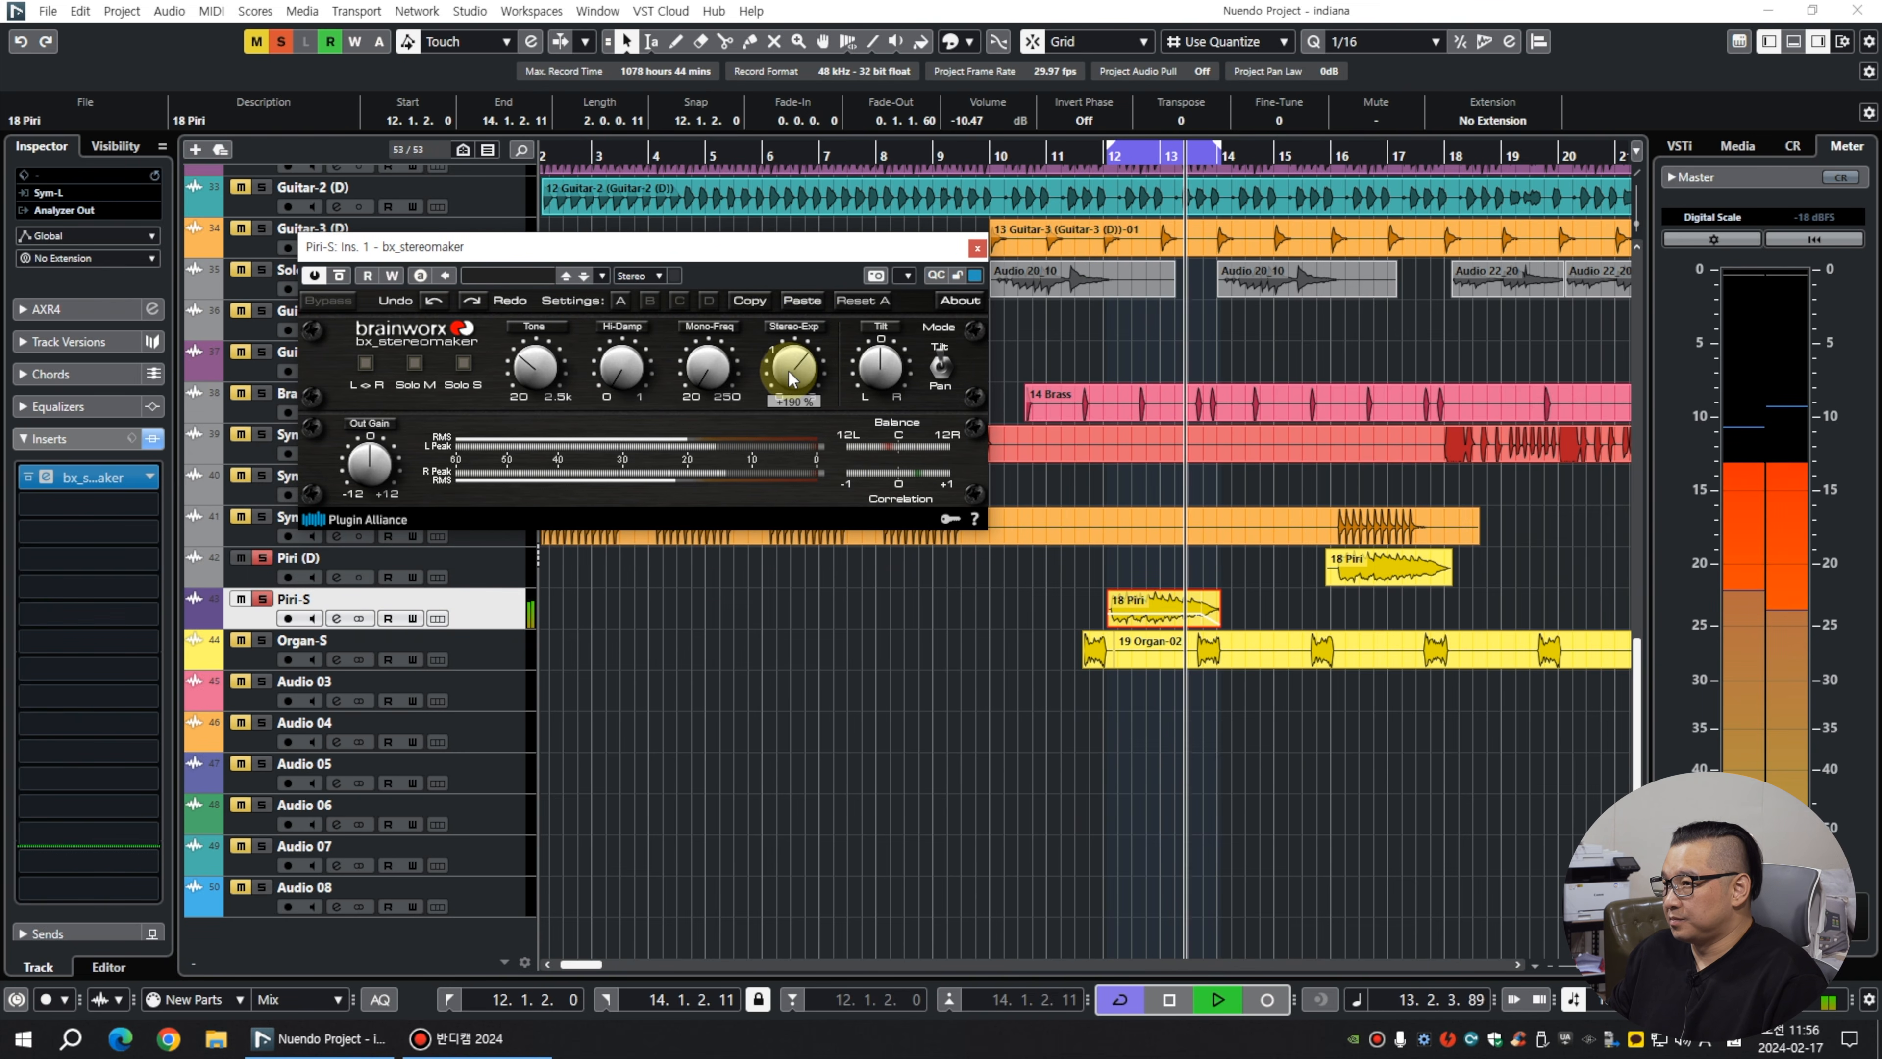
Tune the Tone, Mono-Freq and Stereo-Exp settings of bx_stereomaker on Piri-S by ear, then stop playback.
{"action": "left_click_drag", "start_coordinate": [700, 378], "coordinate": [528, 383]}
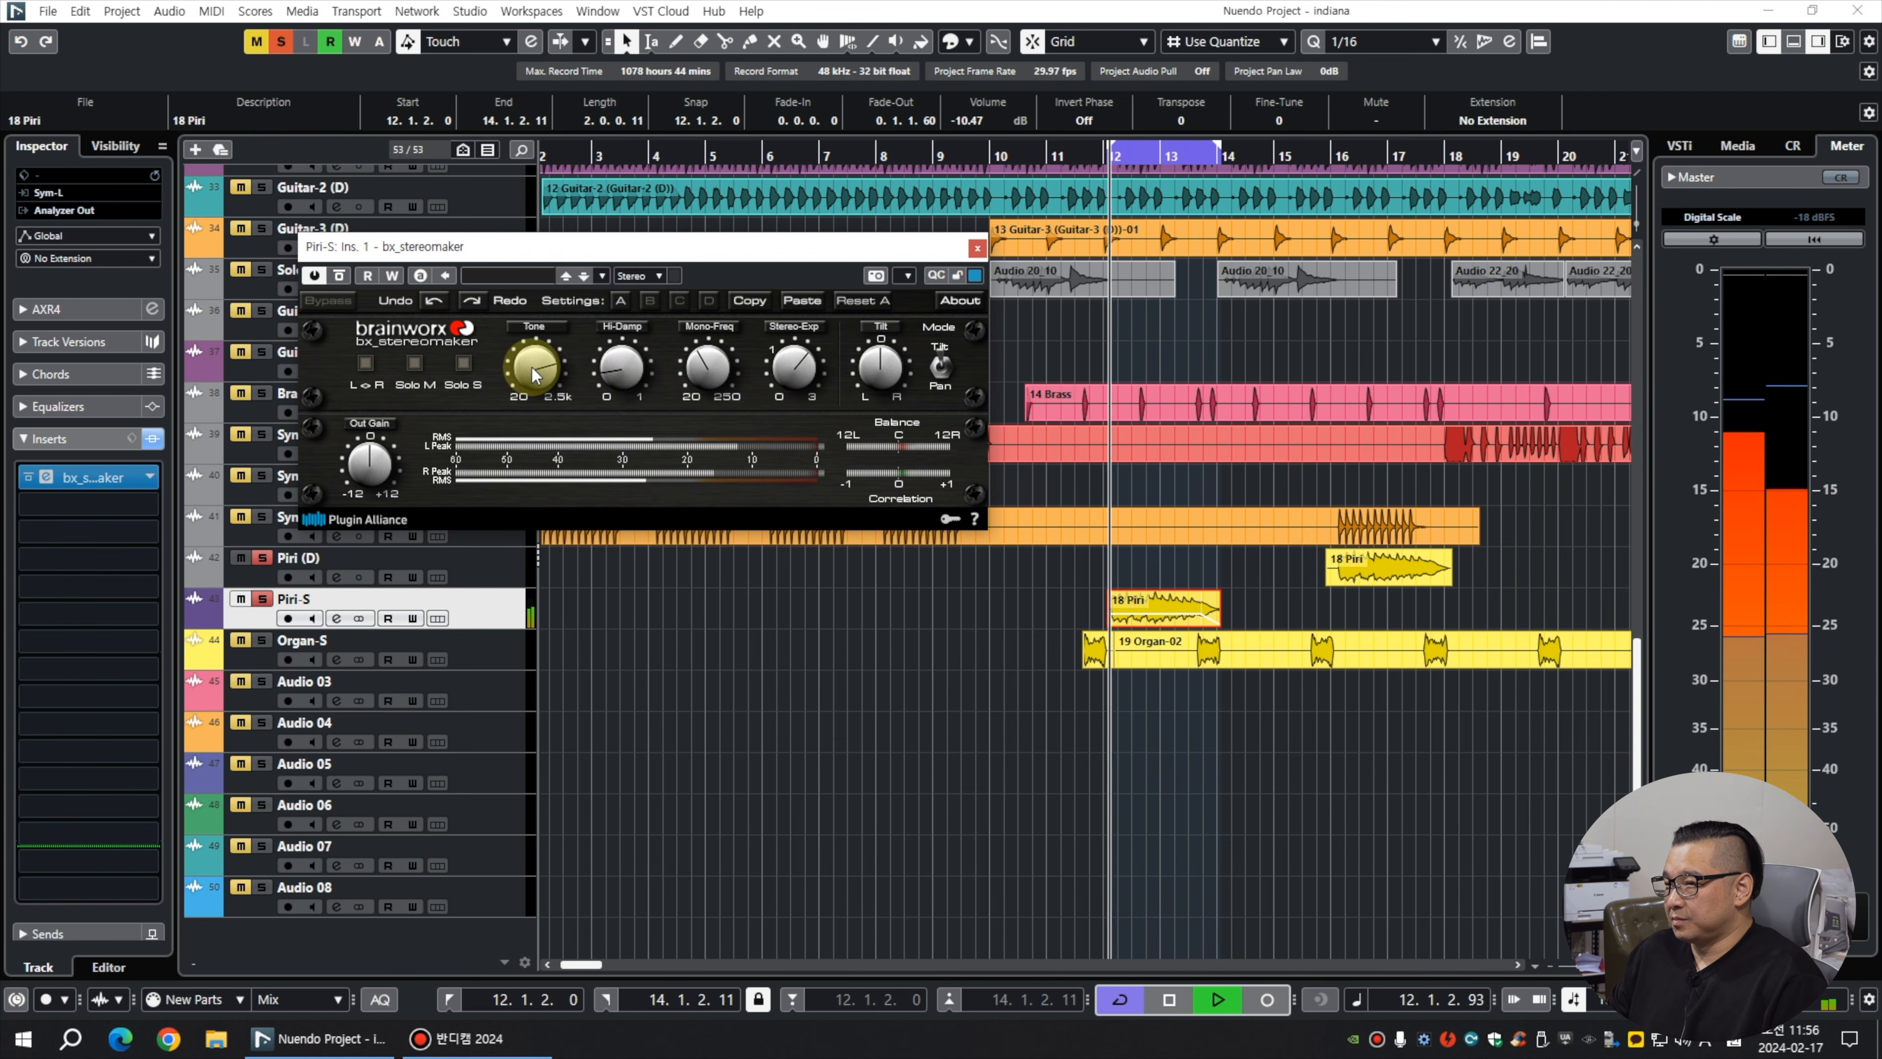
{"action": "mouse_move", "coordinate": [791, 373]}
{"action": "left_mouse_down"}
{"action": "mouse_move", "coordinate": [775, 367]}
{"action": "mouse_move", "coordinate": [801, 380]}
{"action": "left_mouse_up"}
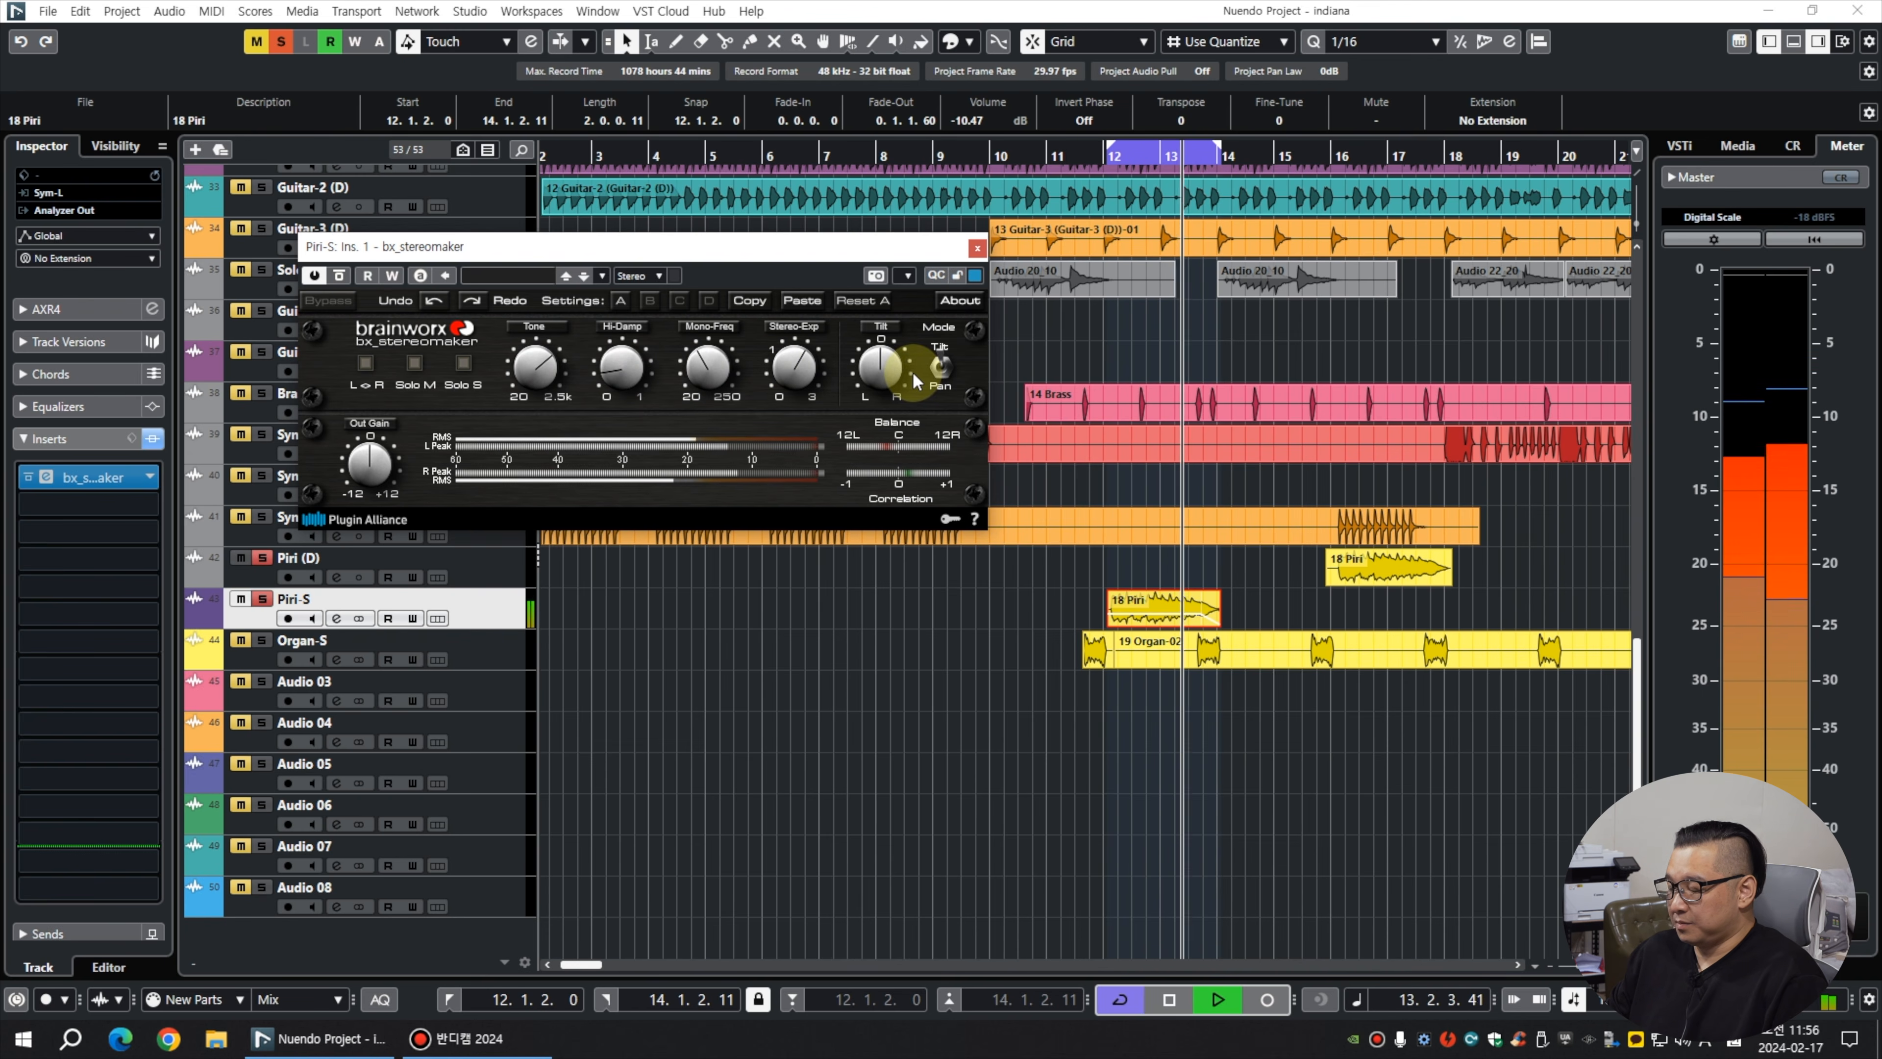
{"action": "key", "text": "space"}
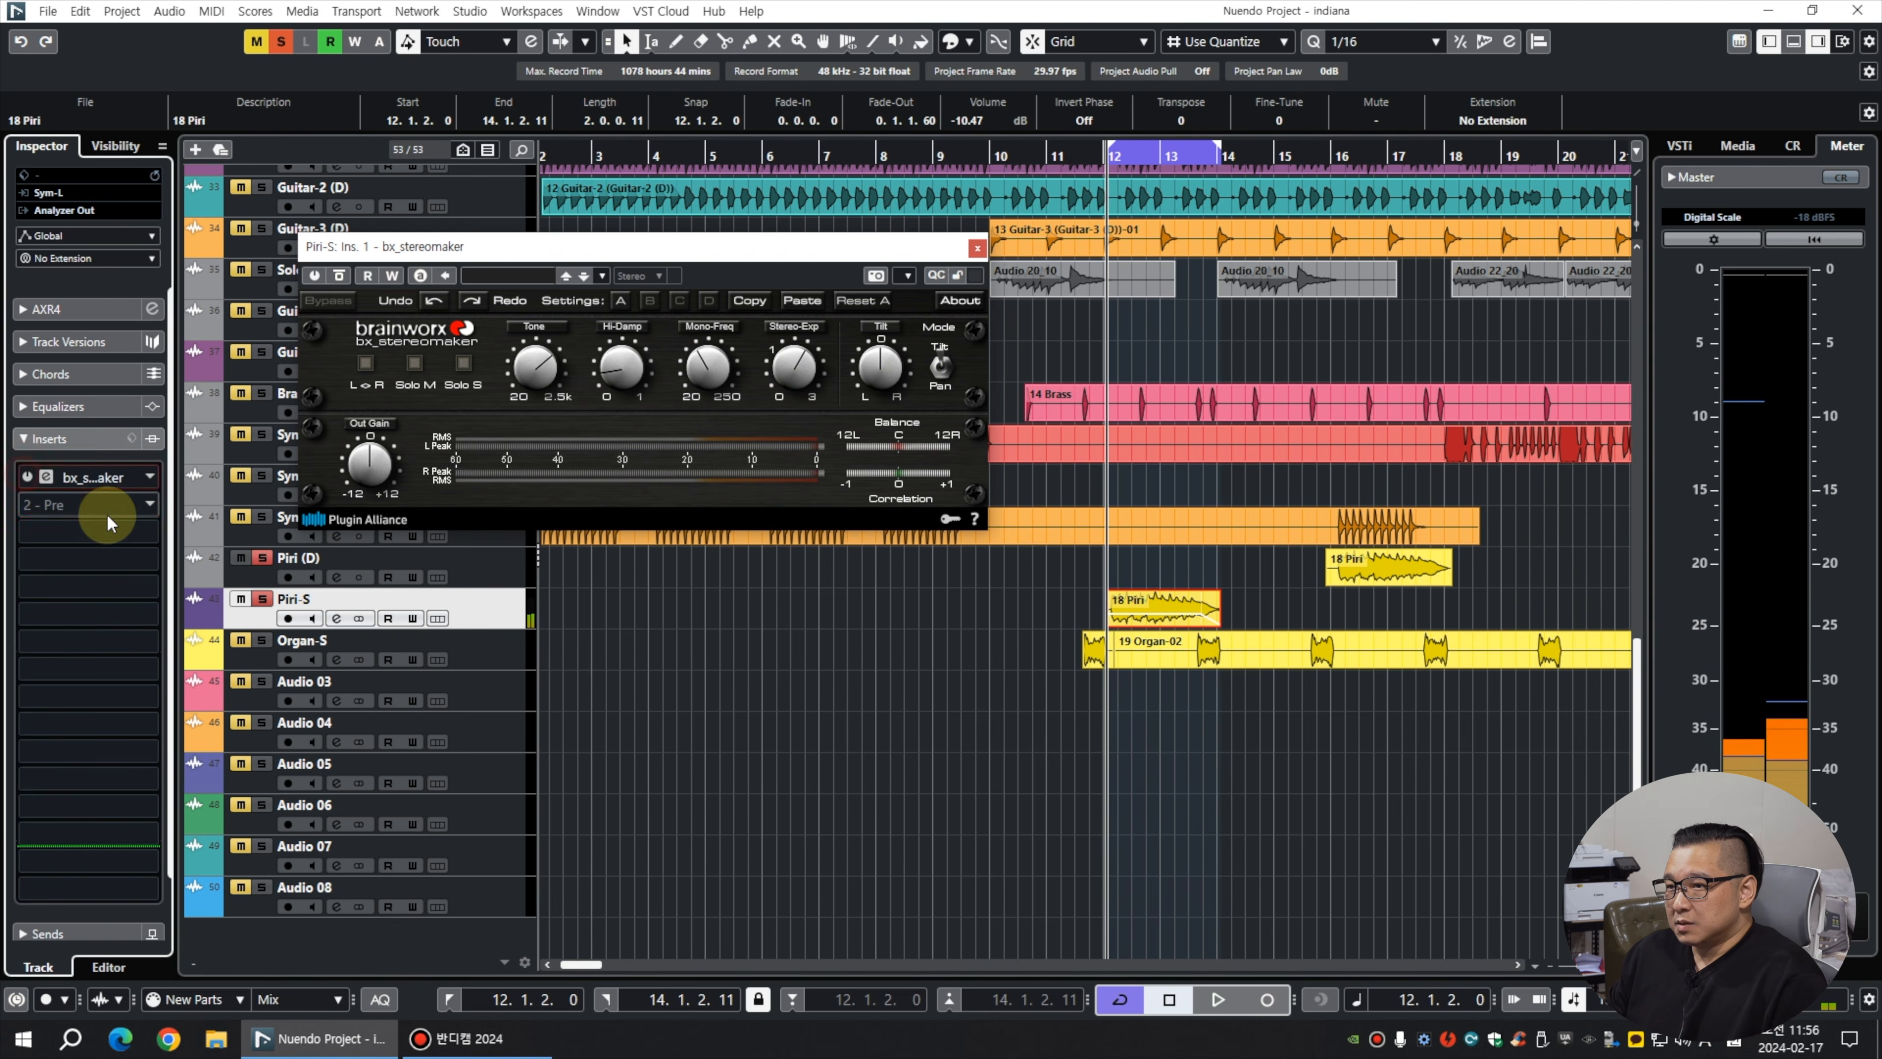
Load MonoToStereo in the second insert slot of the Piri-S track.
{"action": "left_click", "coordinate": [106, 512]}
{"action": "type", "text": "mono"}
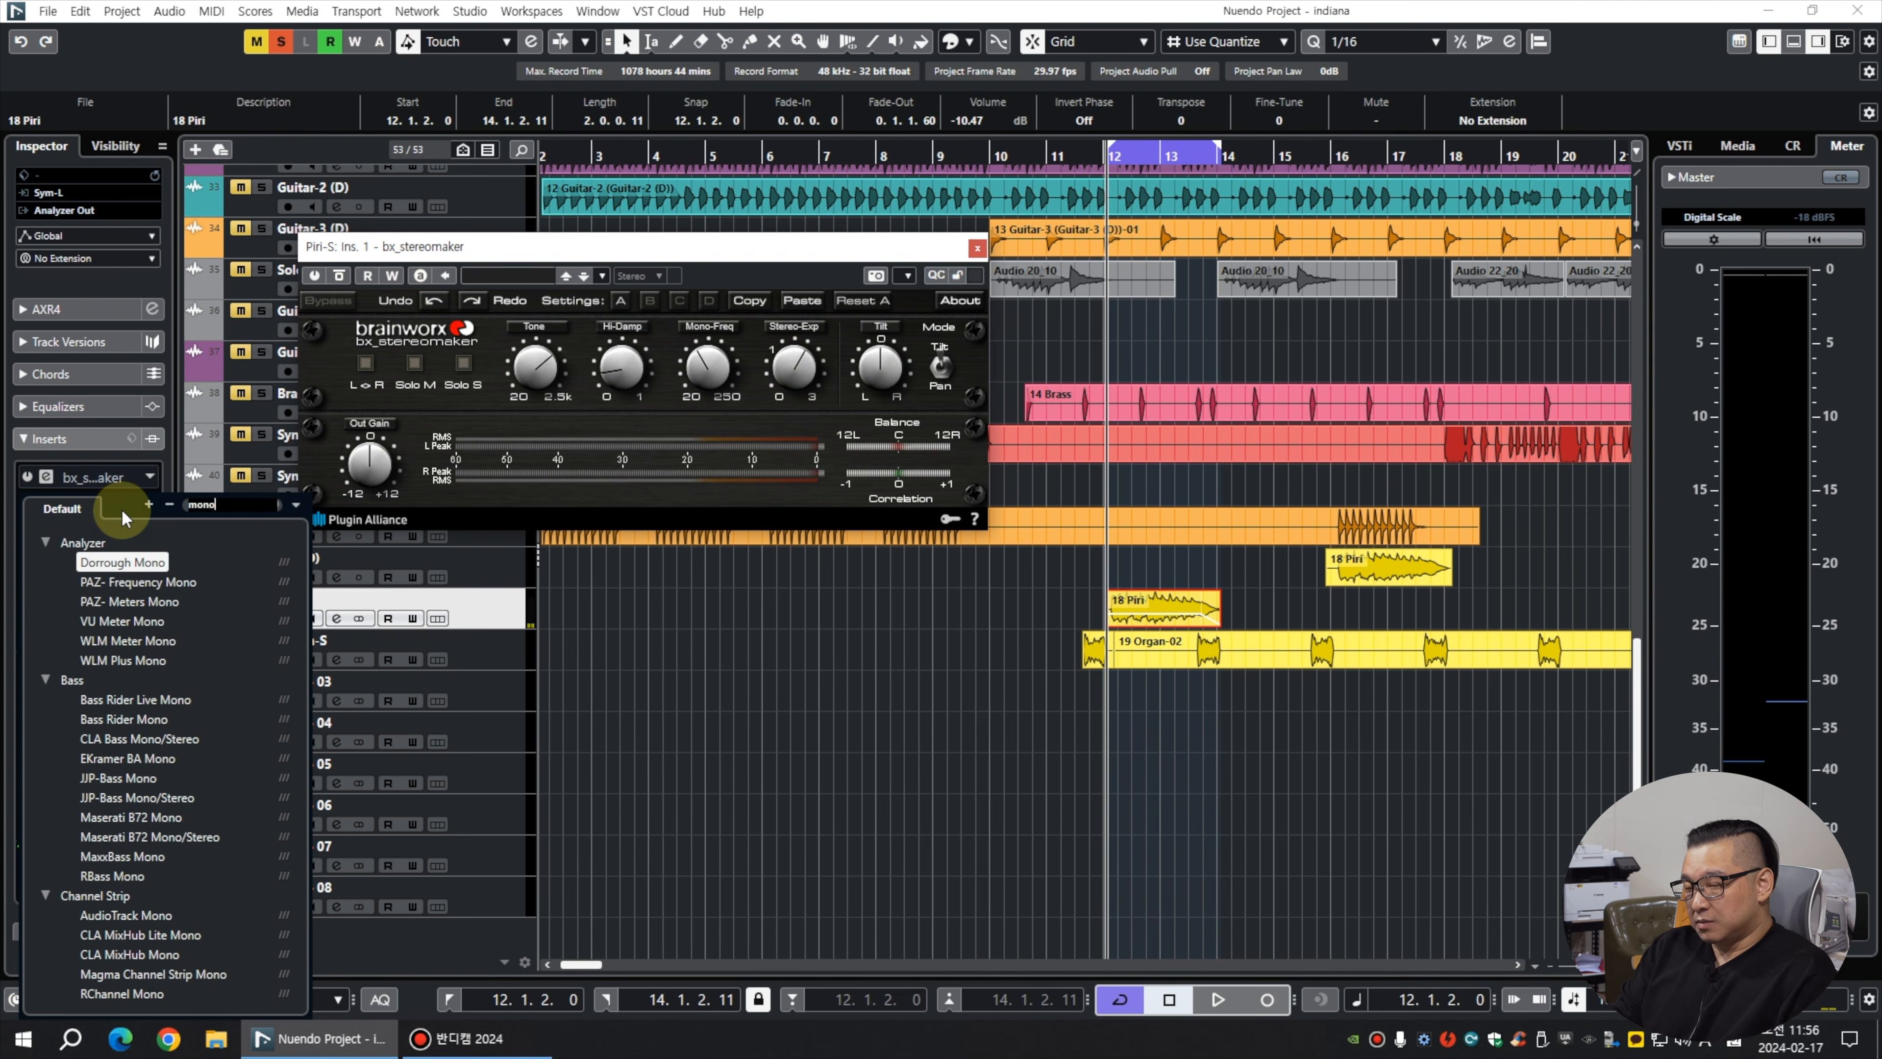
{"action": "type", "text": "to"}
{"action": "left_click", "coordinate": [139, 566]}
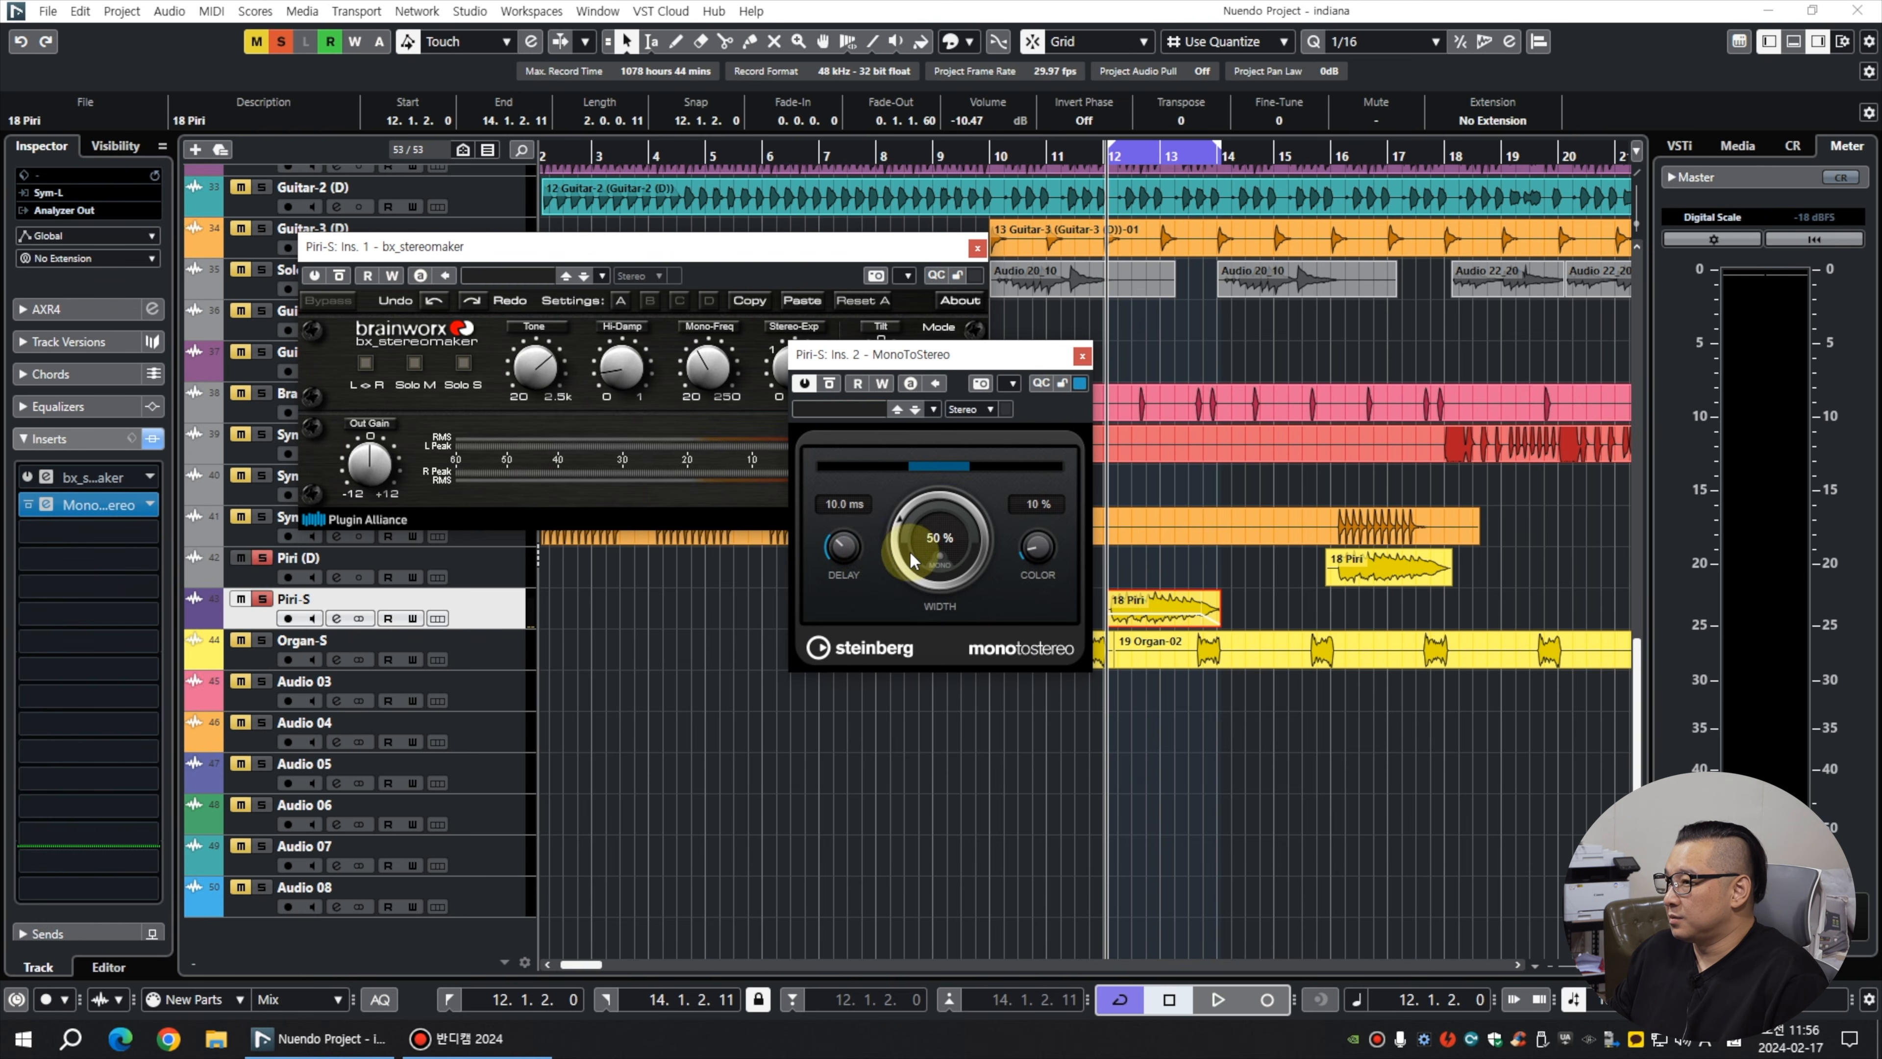
Set MonoToStereo on Piri-S to 200 % Width and 33 % Color while looping playback, and stop playback.
{"action": "key", "text": "space"}
{"action": "left_click_drag", "start_coordinate": [914, 561], "coordinate": [1087, 600]}
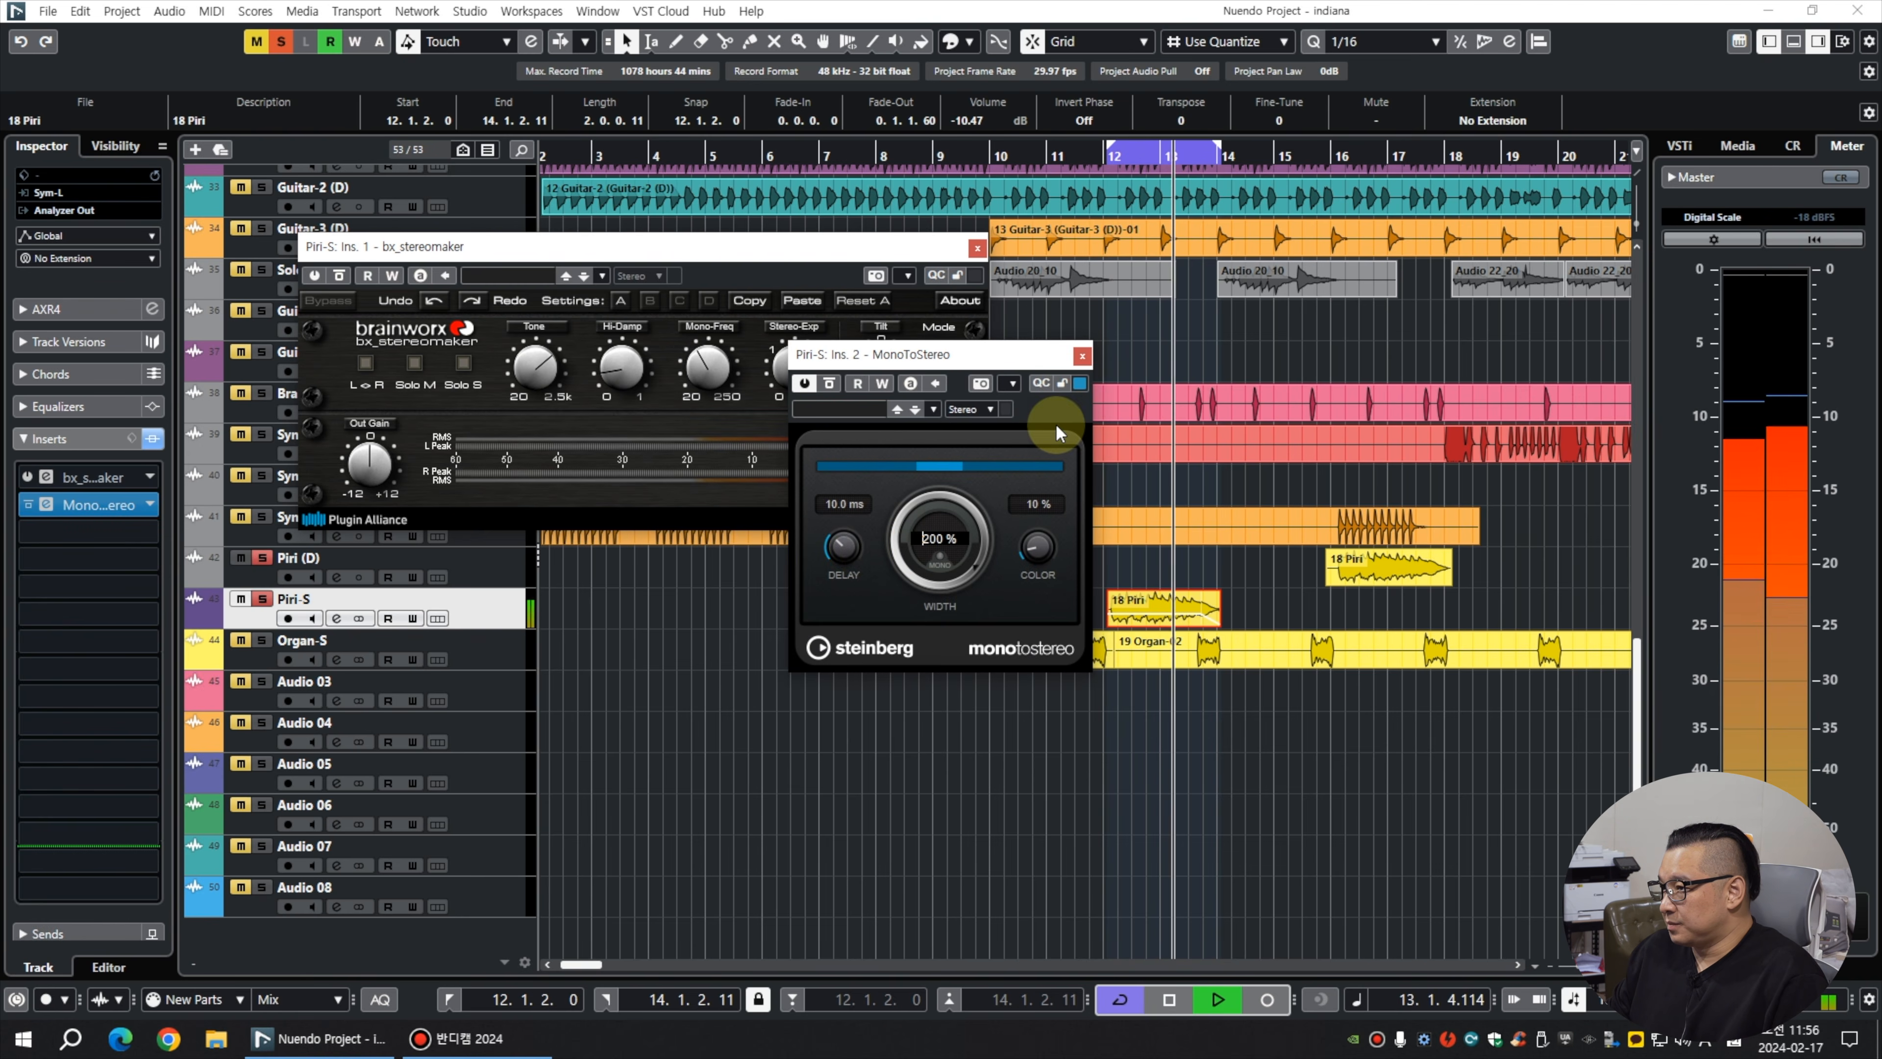
{"action": "left_click_drag", "start_coordinate": [1019, 564], "coordinate": [1034, 552]}
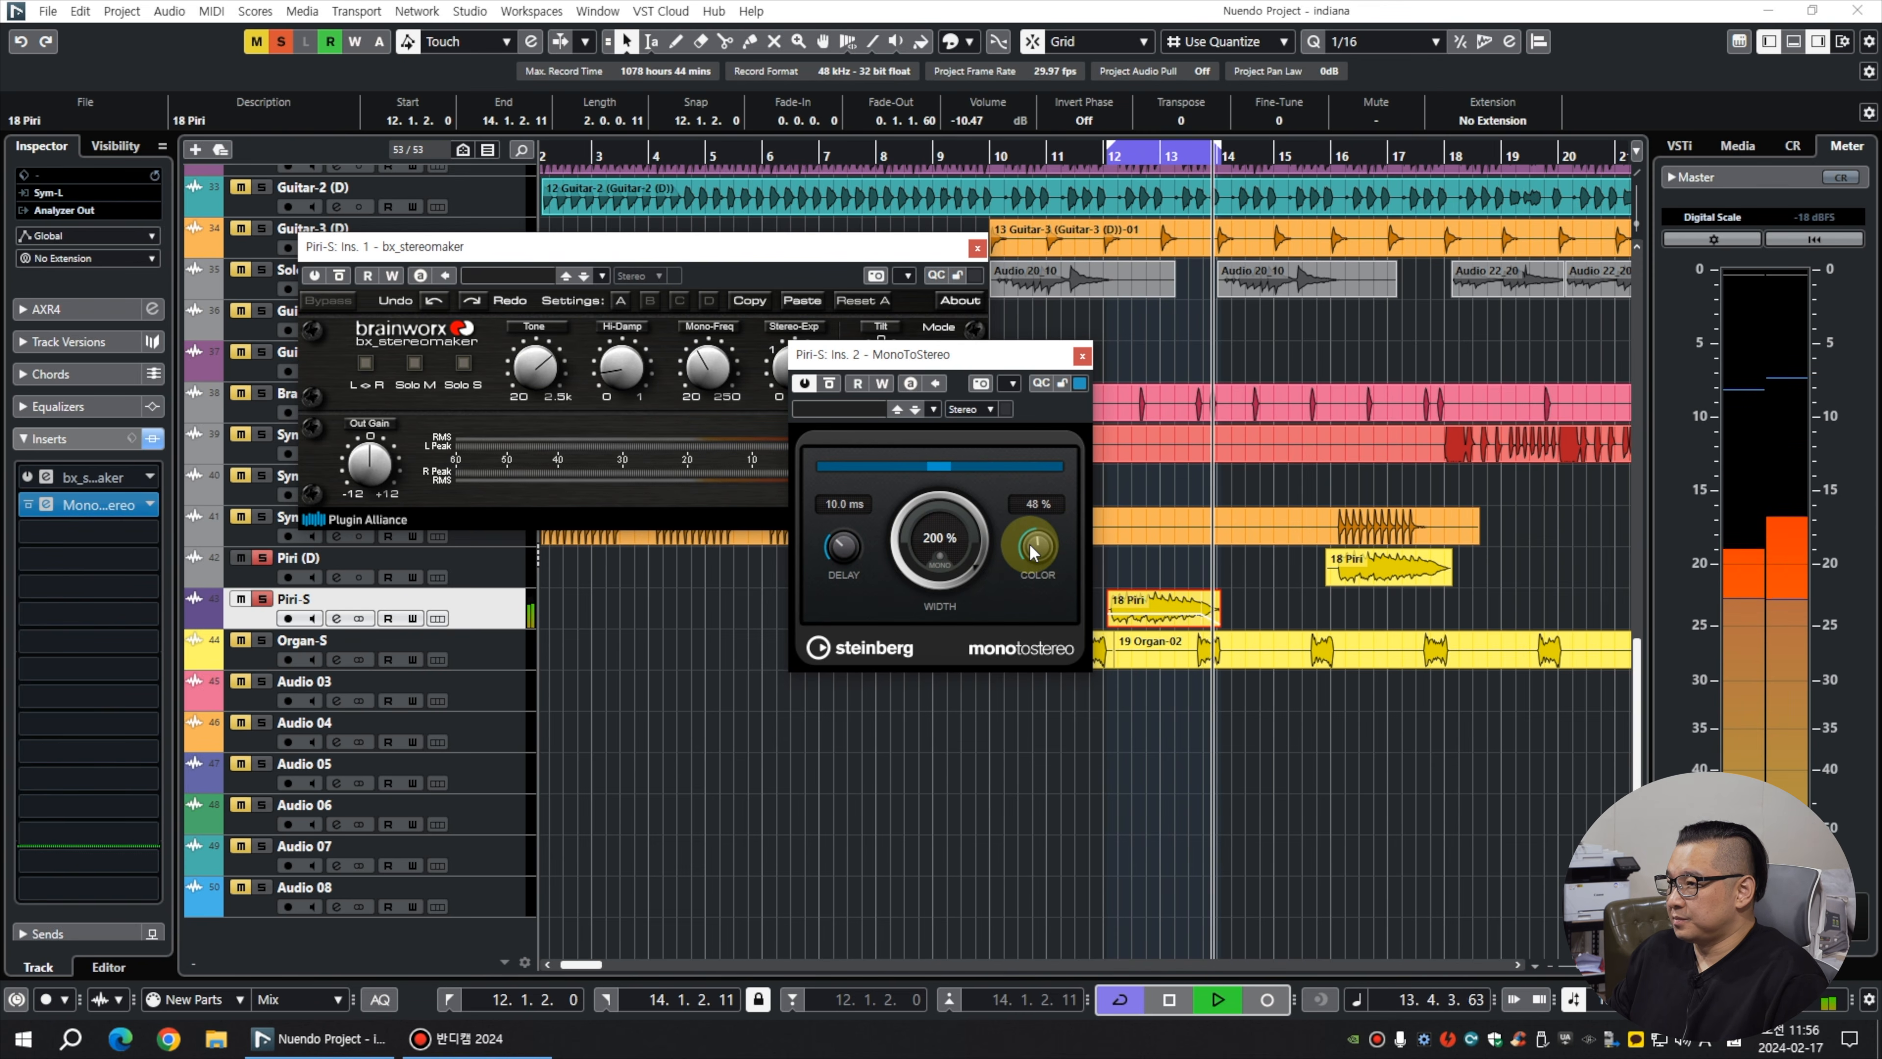
{"action": "scroll", "coordinate": [1030, 545], "scroll_direction": "down", "scroll_amount": 8}
{"action": "scroll", "coordinate": [1034, 548], "scroll_direction": "down", "scroll_amount": 7}
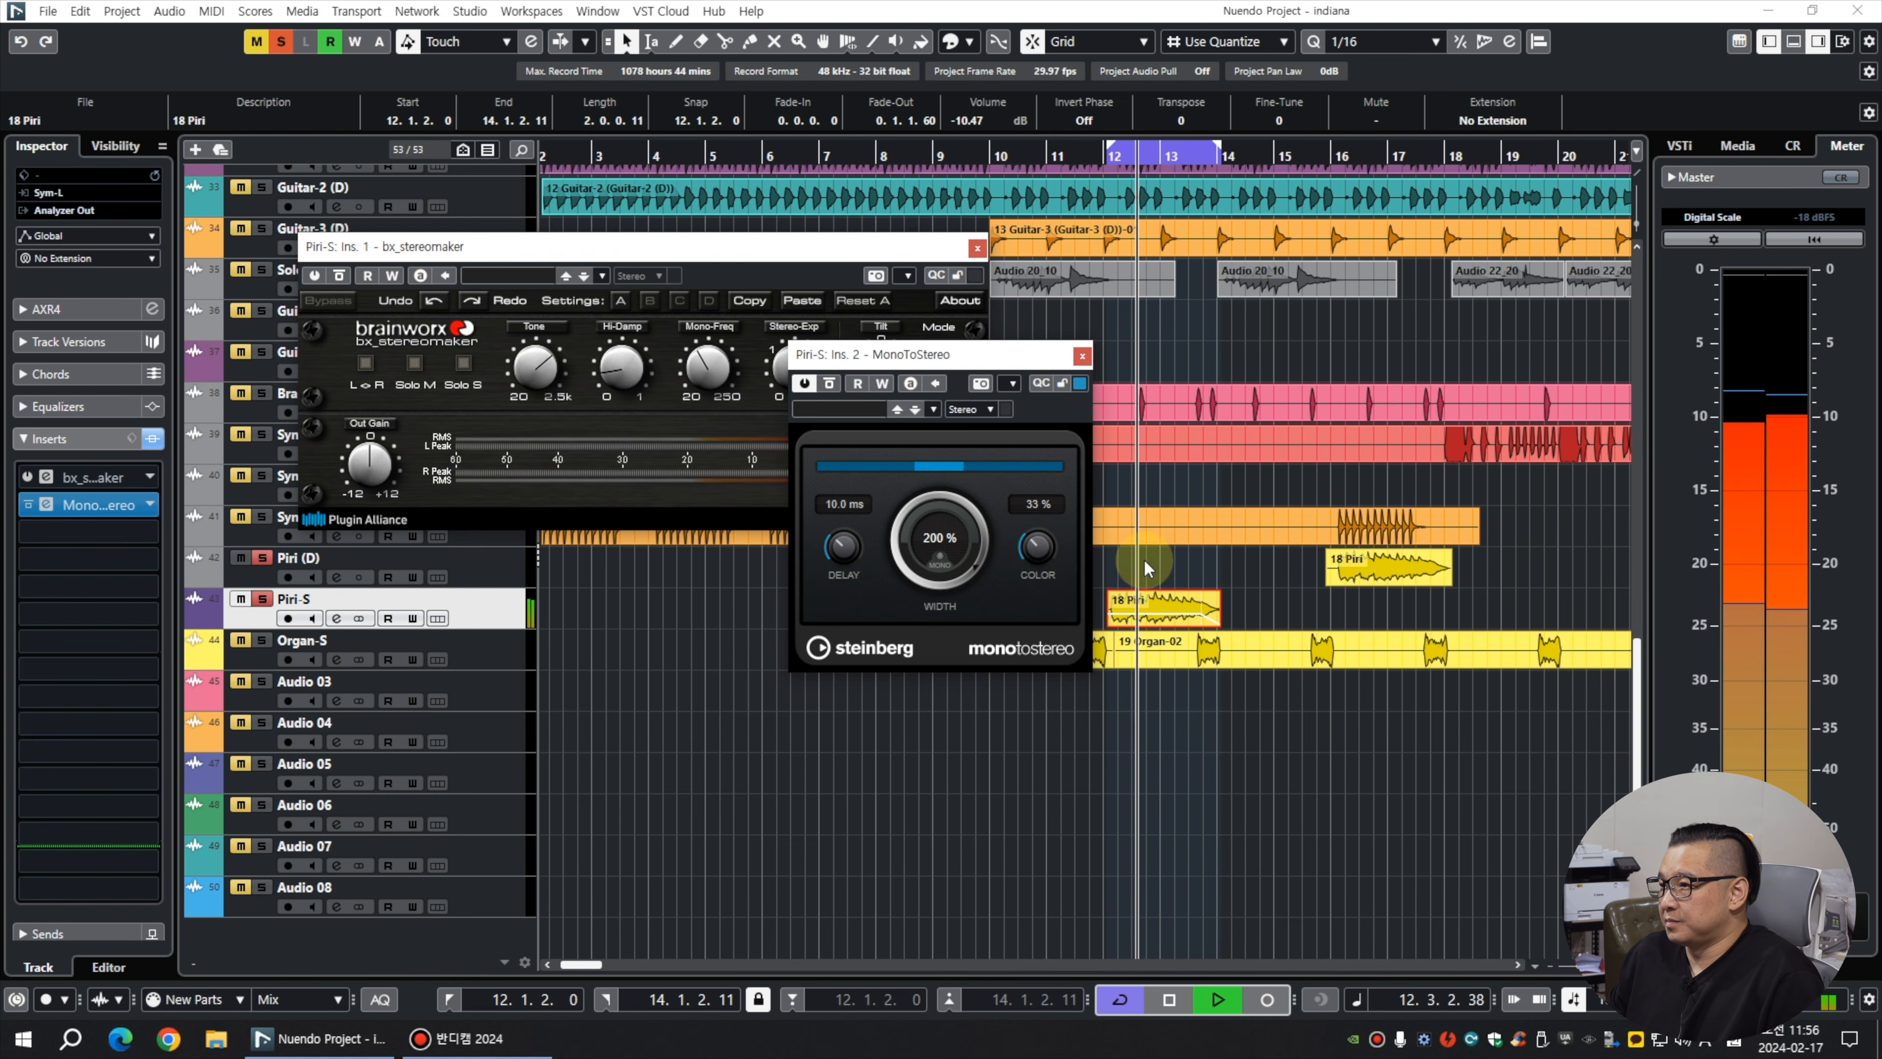
{"action": "key", "text": "space"}
Close both plug-in windows, compare the first Piri event by ear on Piri (D) and back on Piri-S, and reopen MonoToStereo.
{"action": "left_click_drag", "start_coordinate": [1013, 357], "coordinate": [547, 444]}
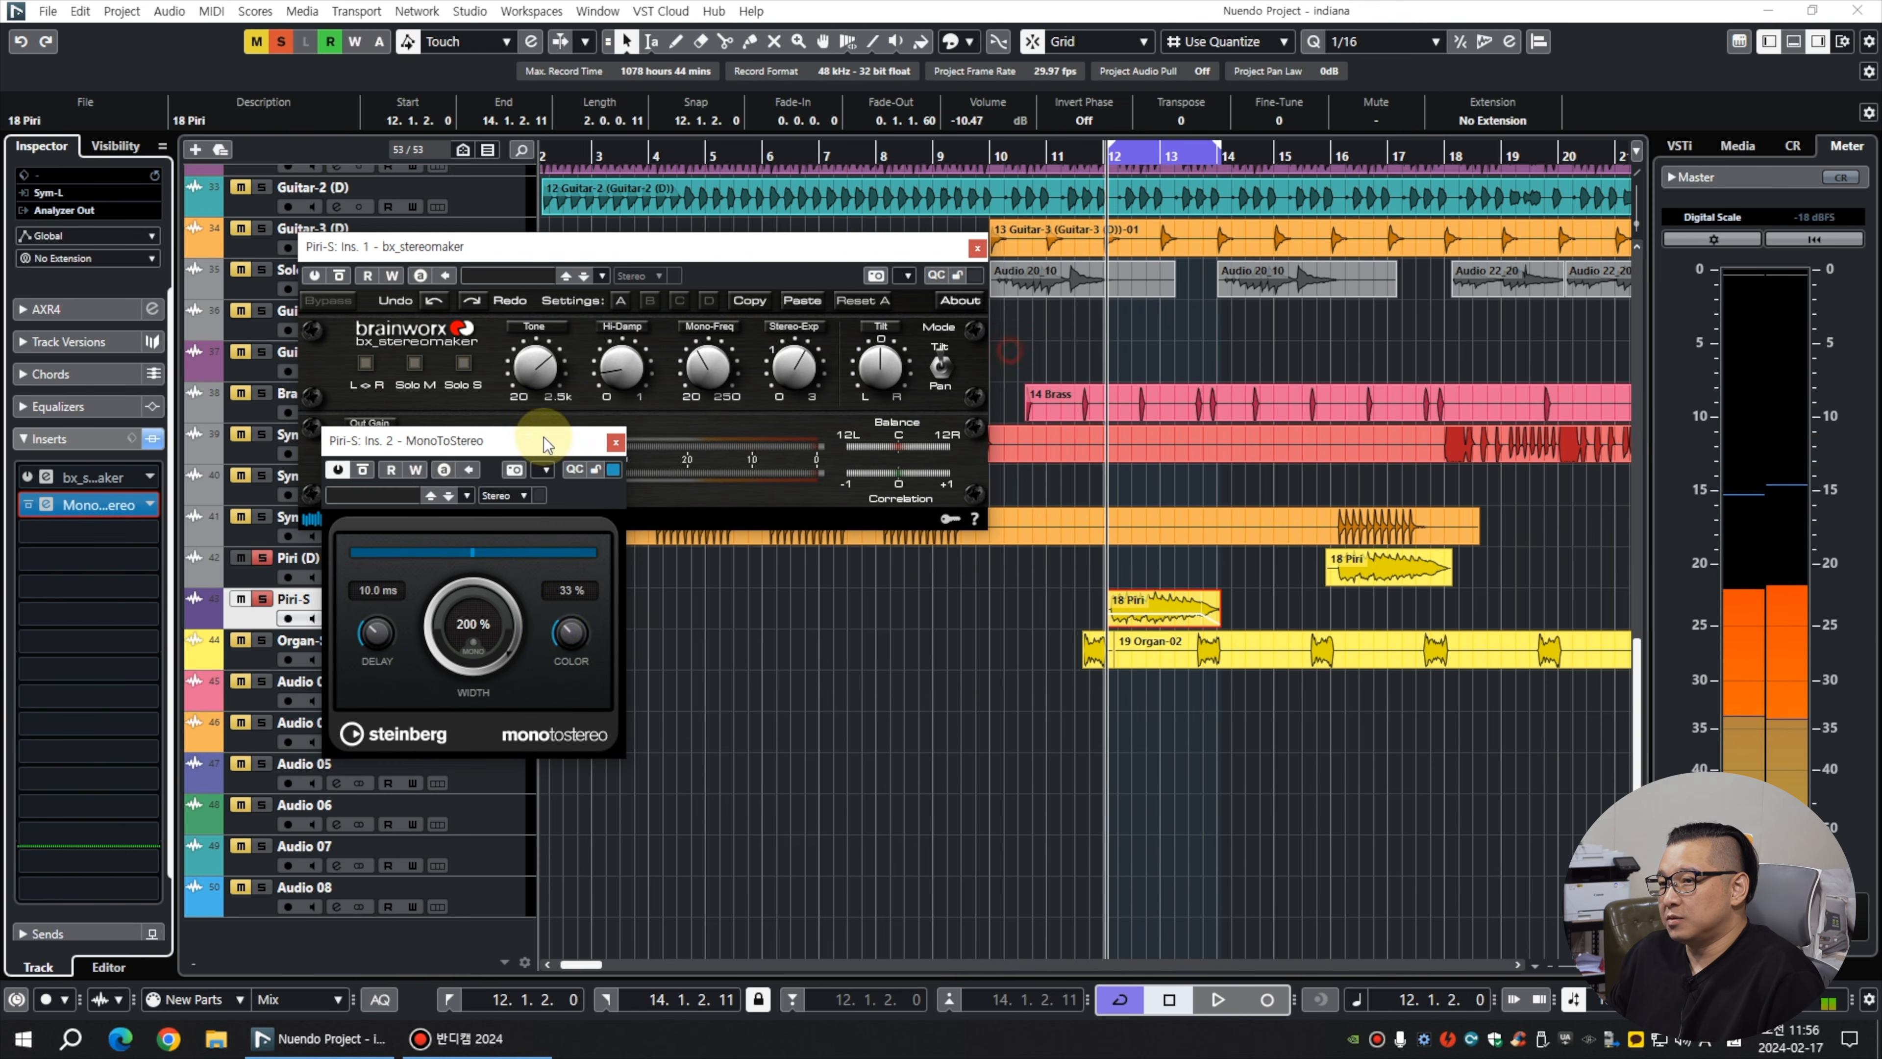
{"action": "left_click", "coordinate": [615, 444]}
{"action": "left_click", "coordinate": [977, 252]}
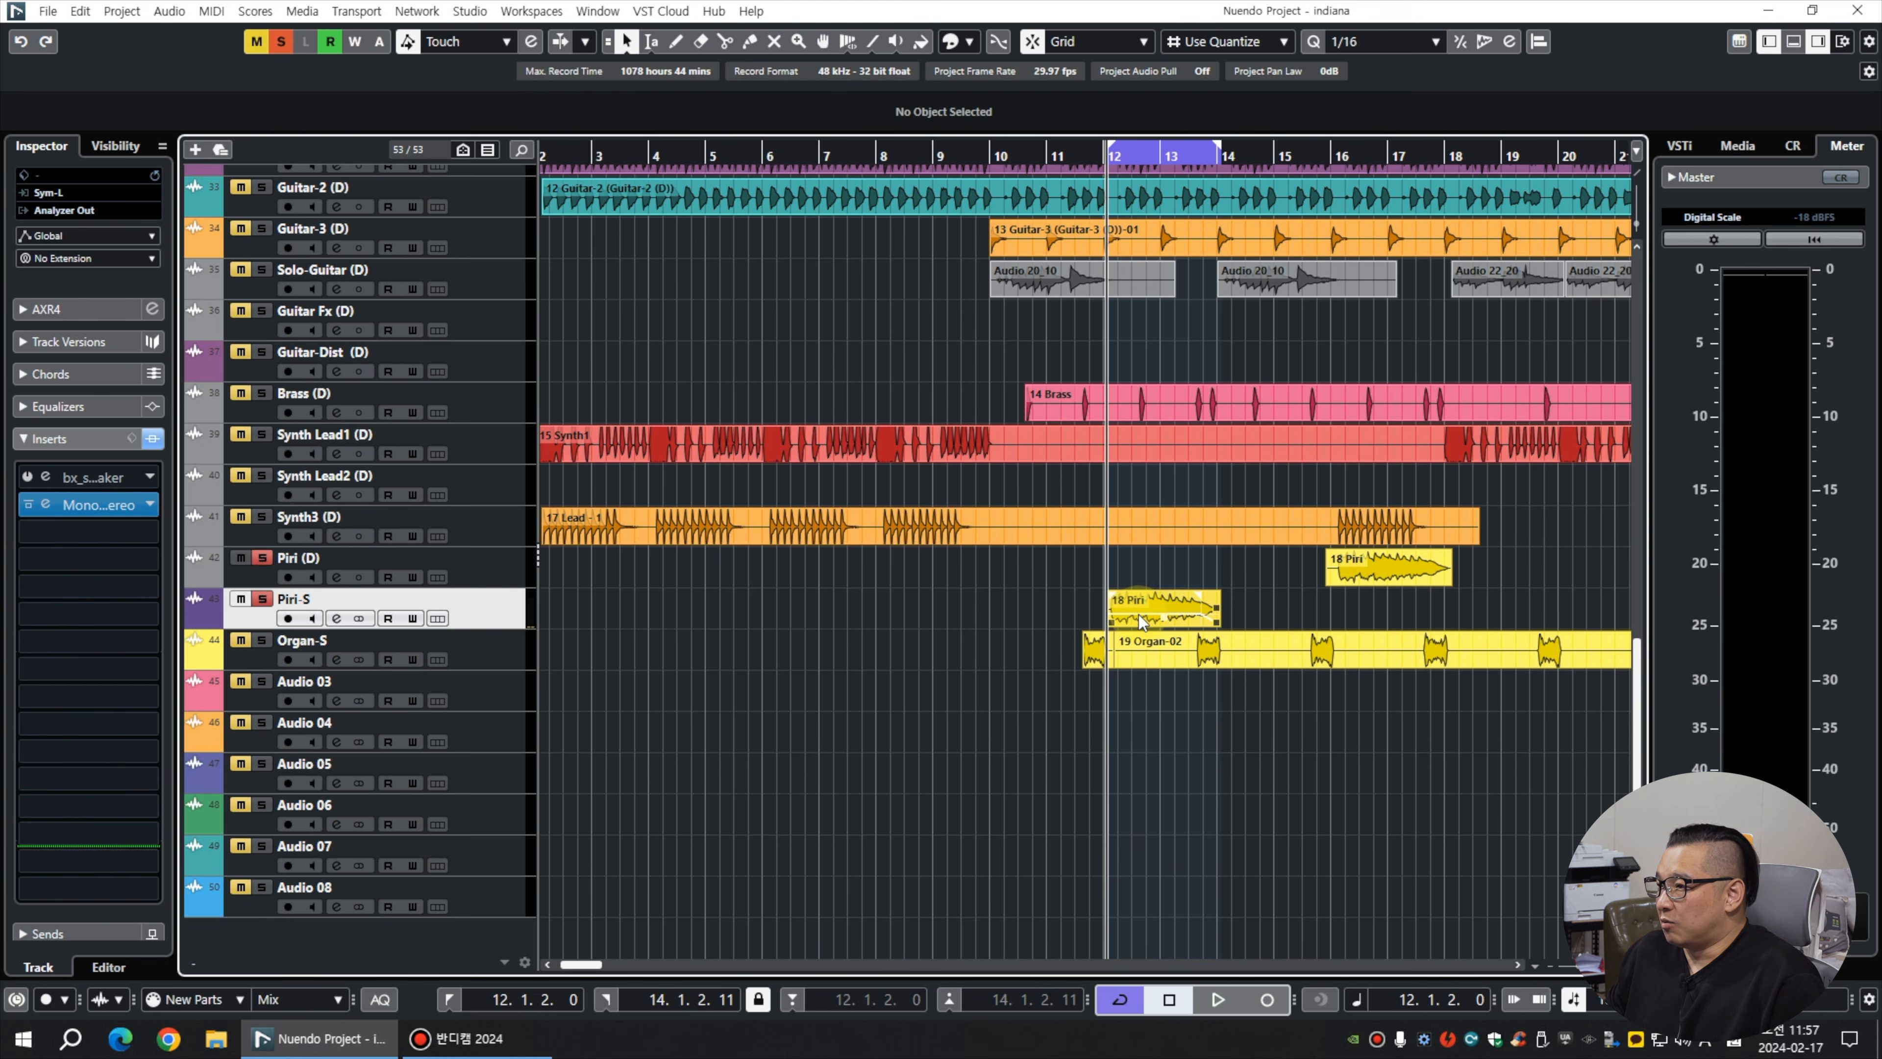
{"action": "left_click_drag", "start_coordinate": [1142, 573], "coordinate": [1140, 566]}
{"action": "key", "text": "space"}
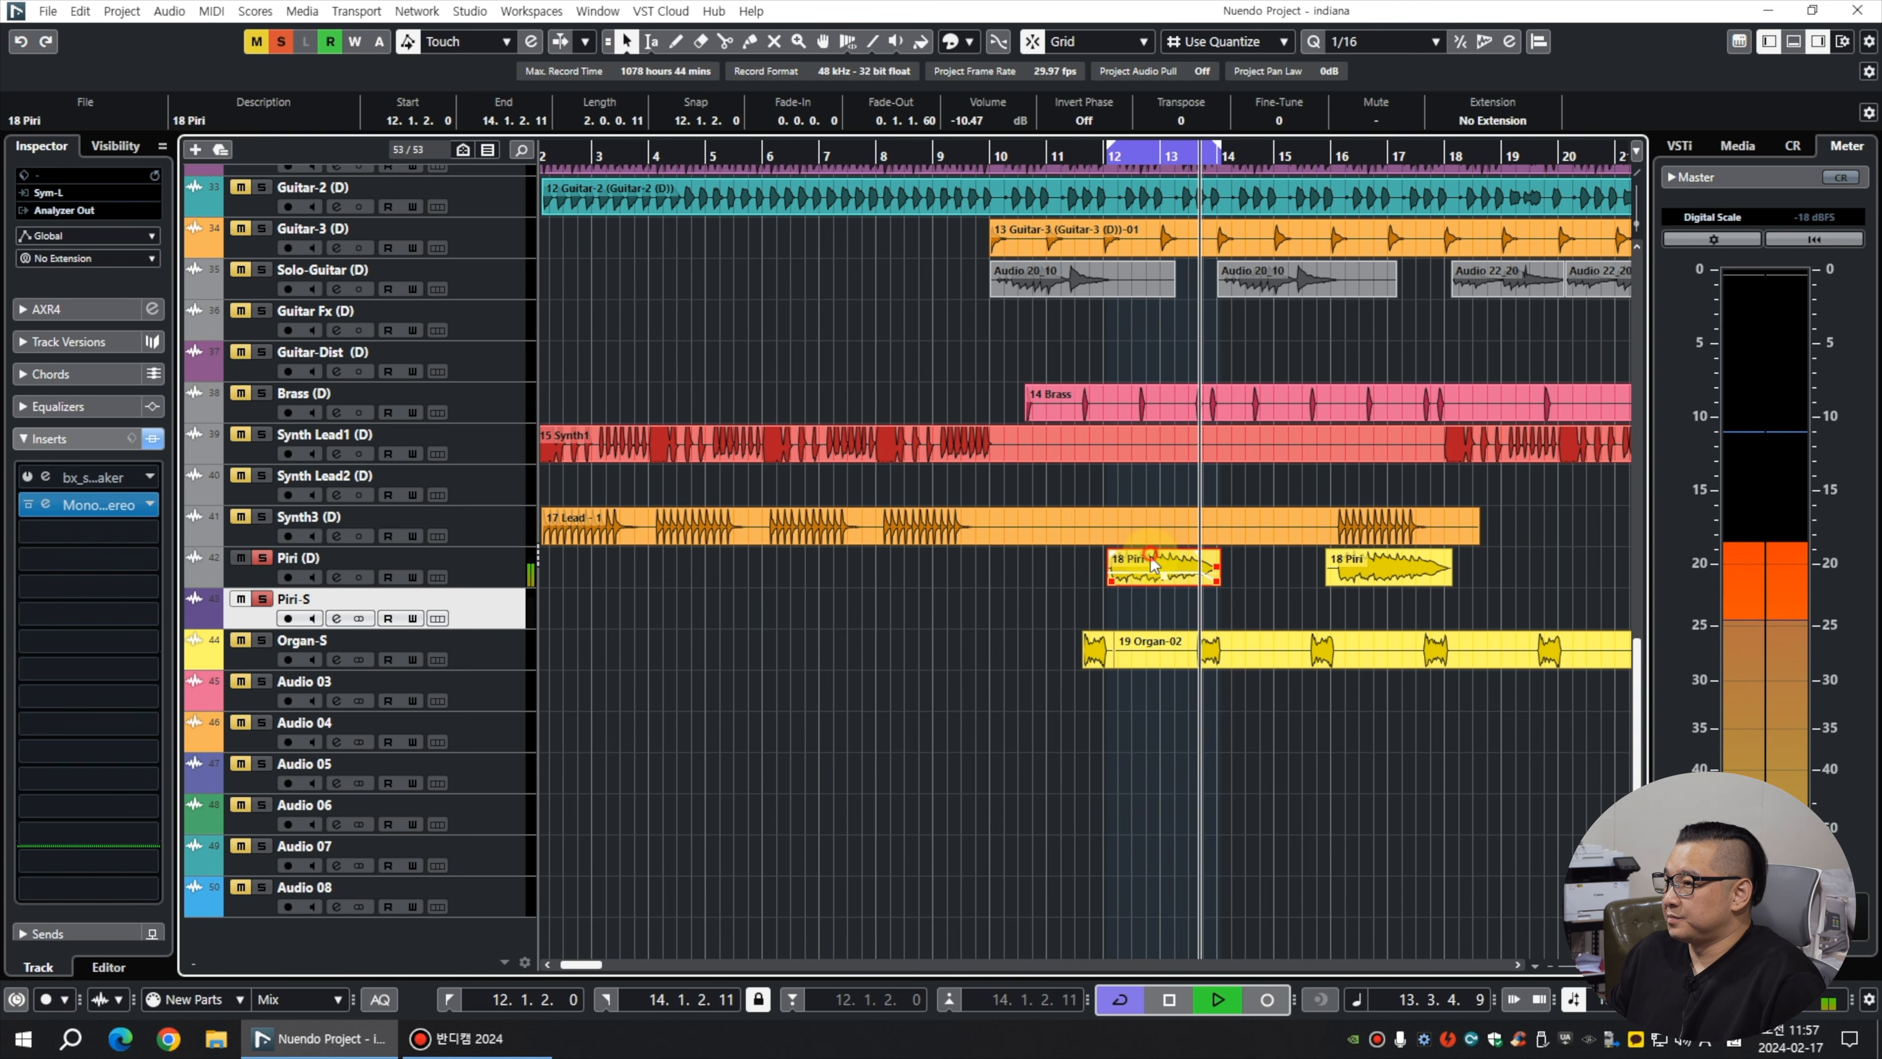
{"action": "left_click_drag", "start_coordinate": [1150, 556], "coordinate": [1152, 591]}
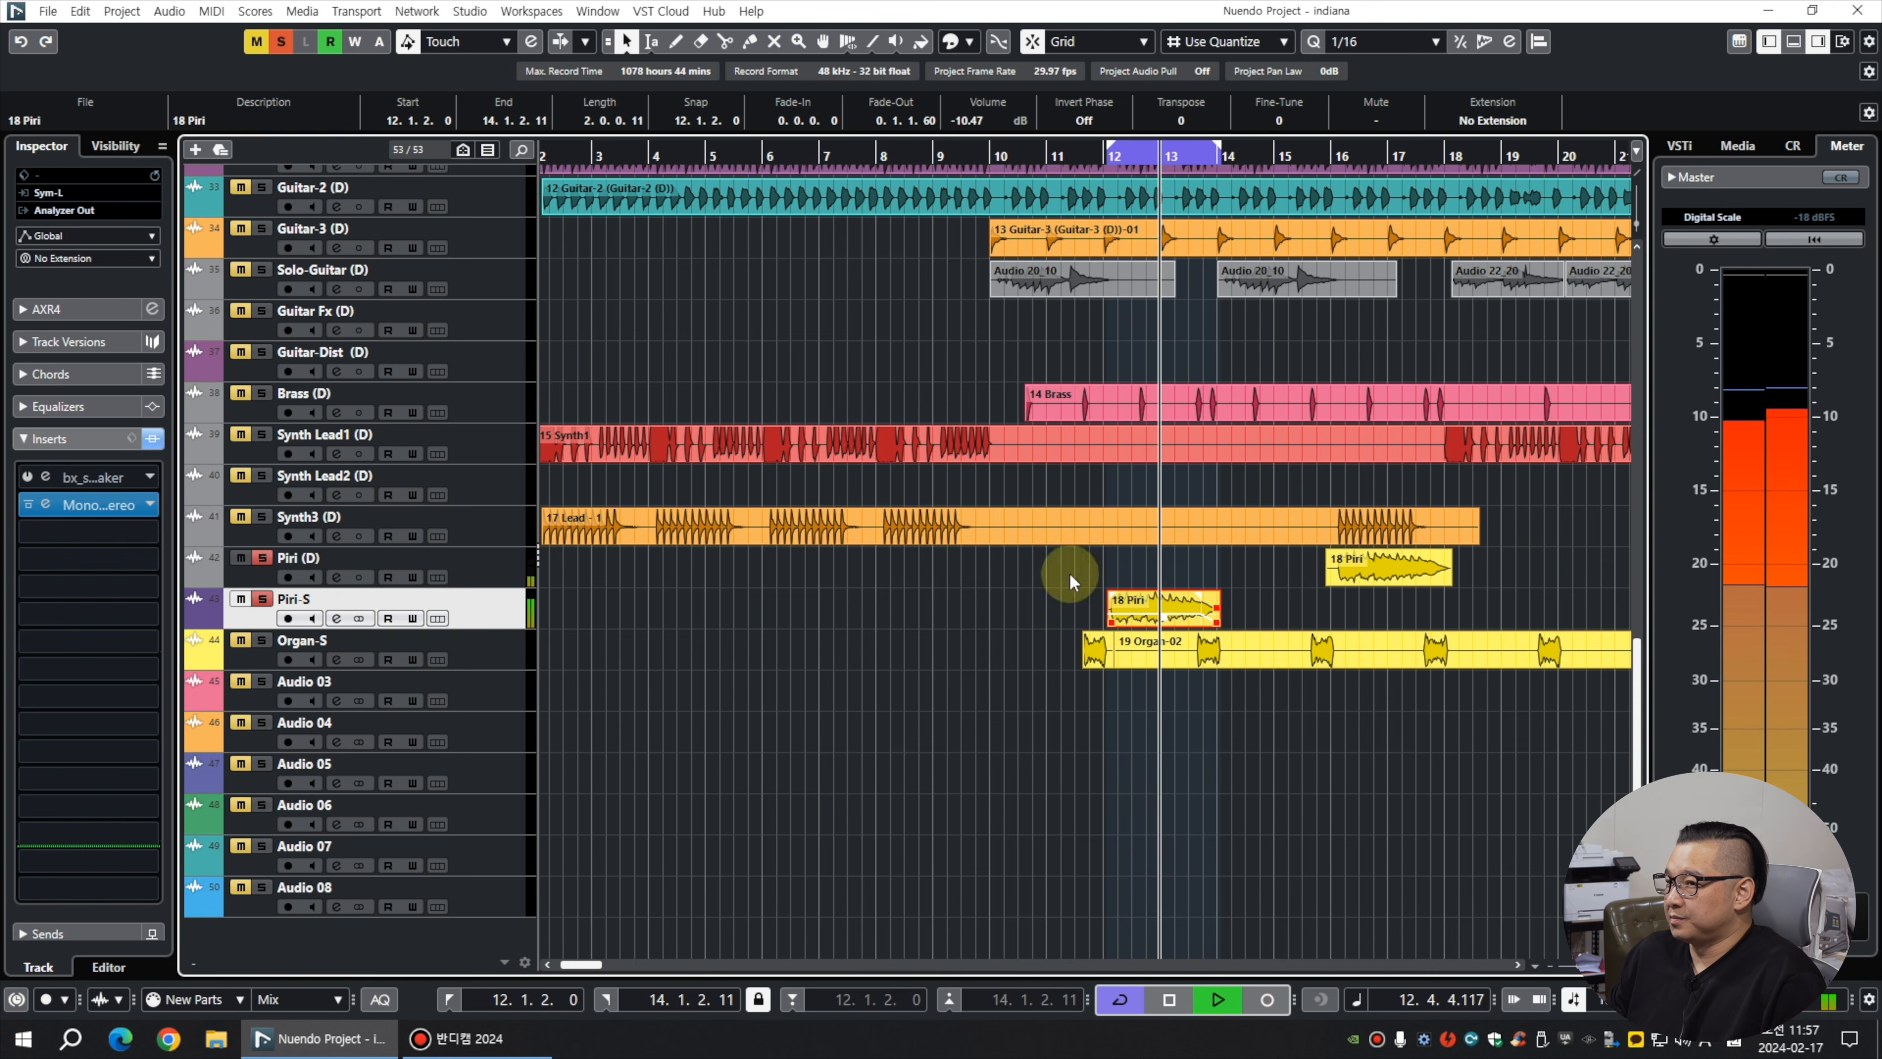
{"action": "left_click", "coordinate": [37, 505]}
{"action": "key", "text": "space"}
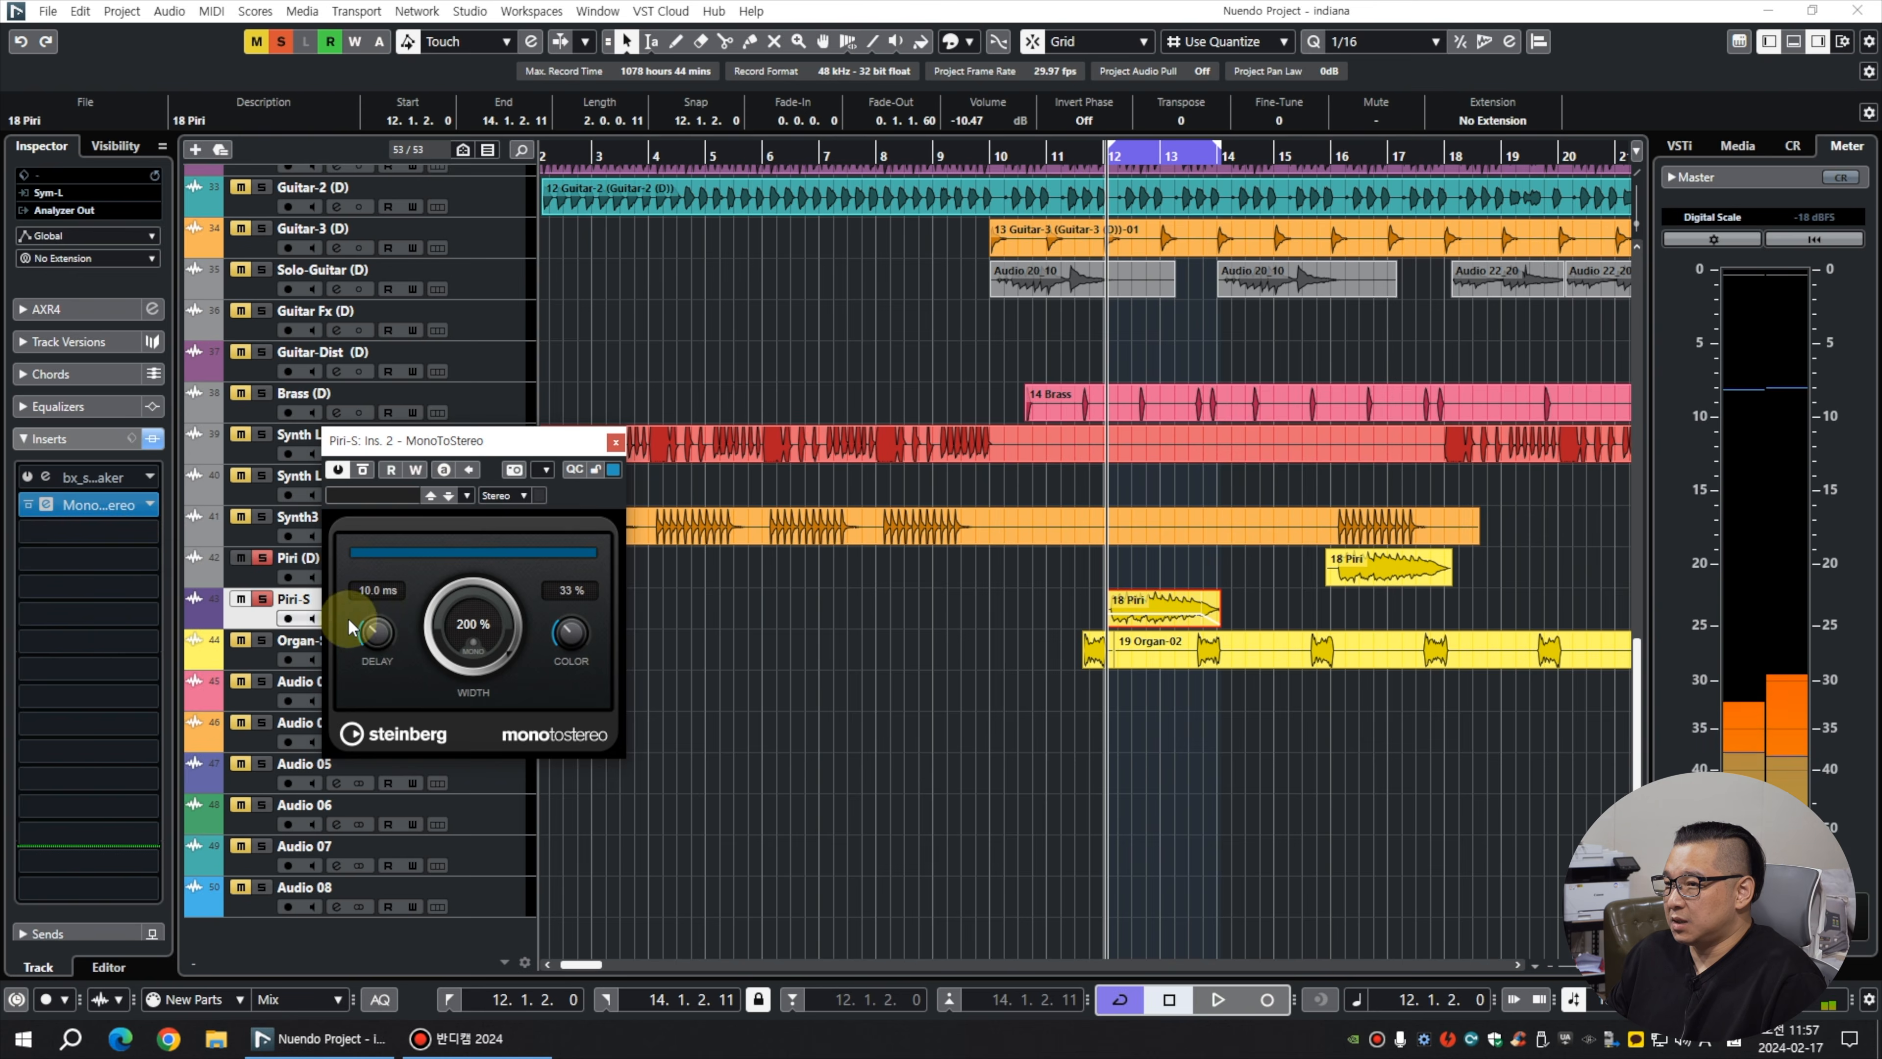
{"action": "left_click", "coordinate": [150, 535]}
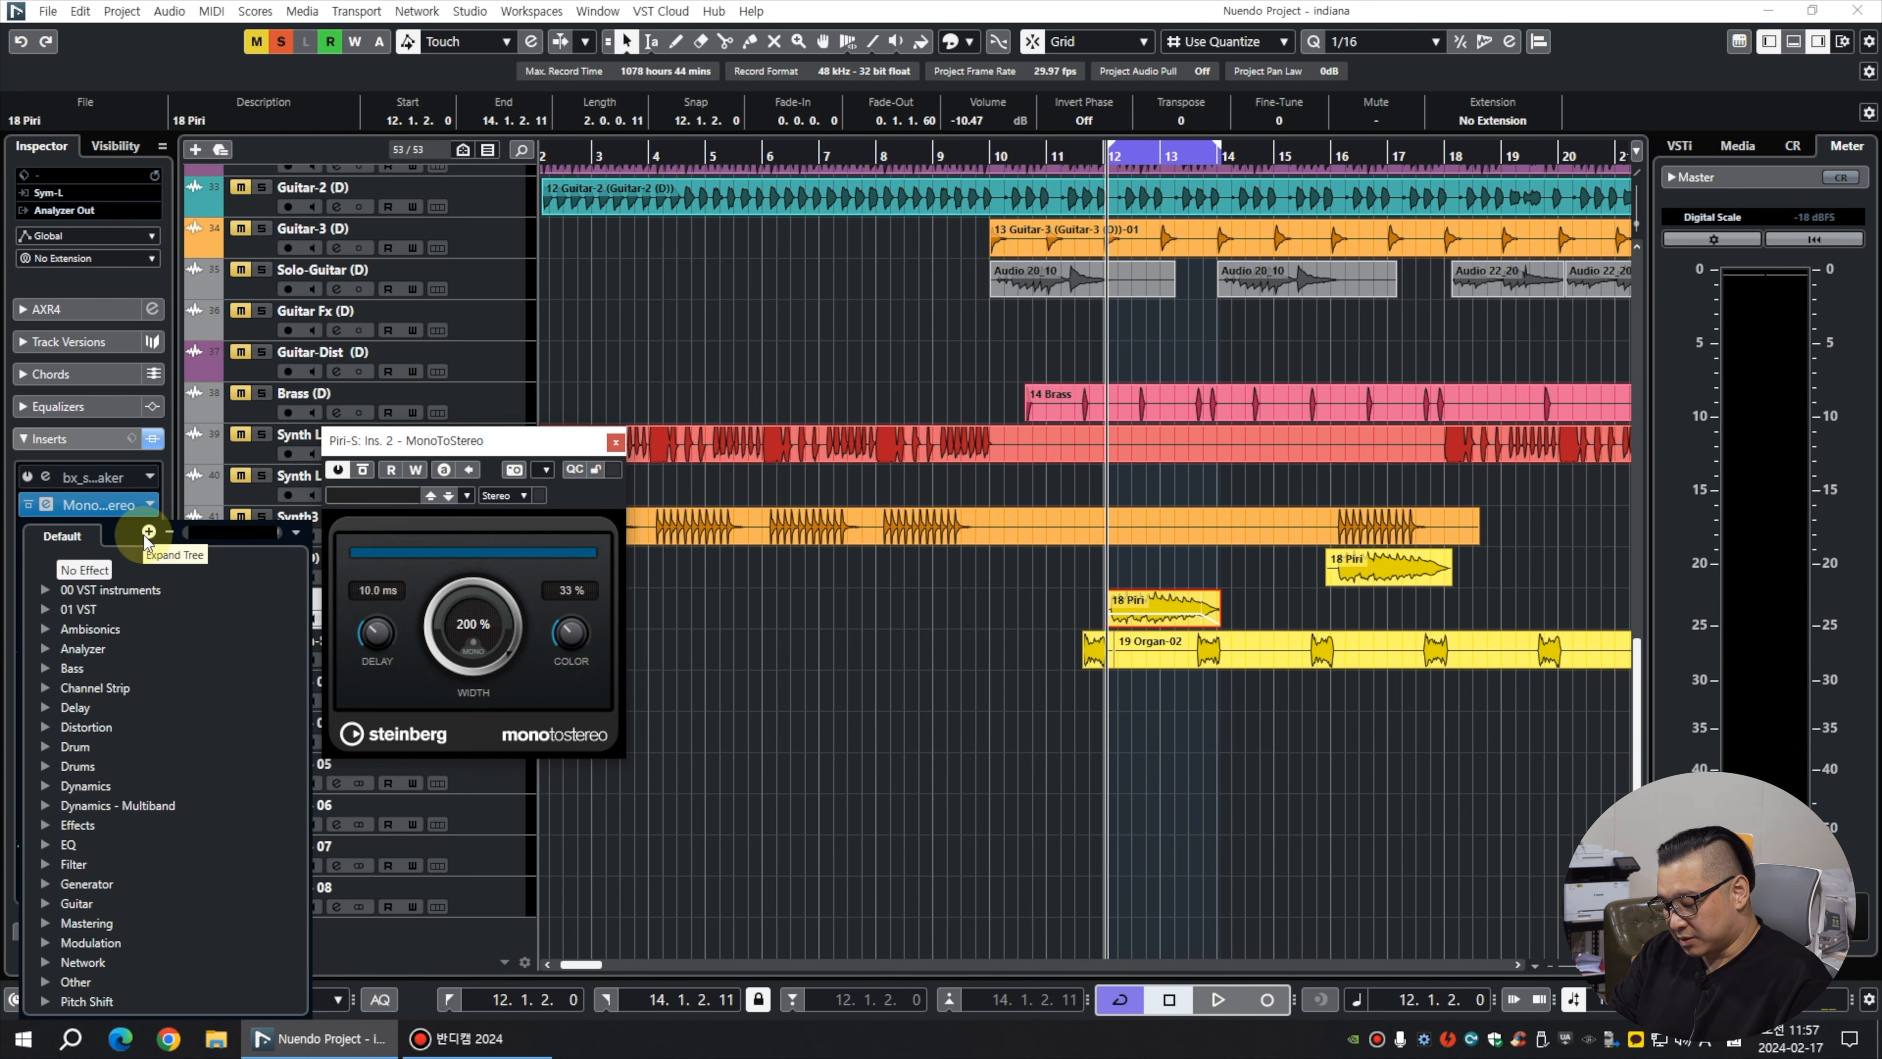
{"action": "type", "text": "mdweq"}
{"action": "key", "text": "Return"}
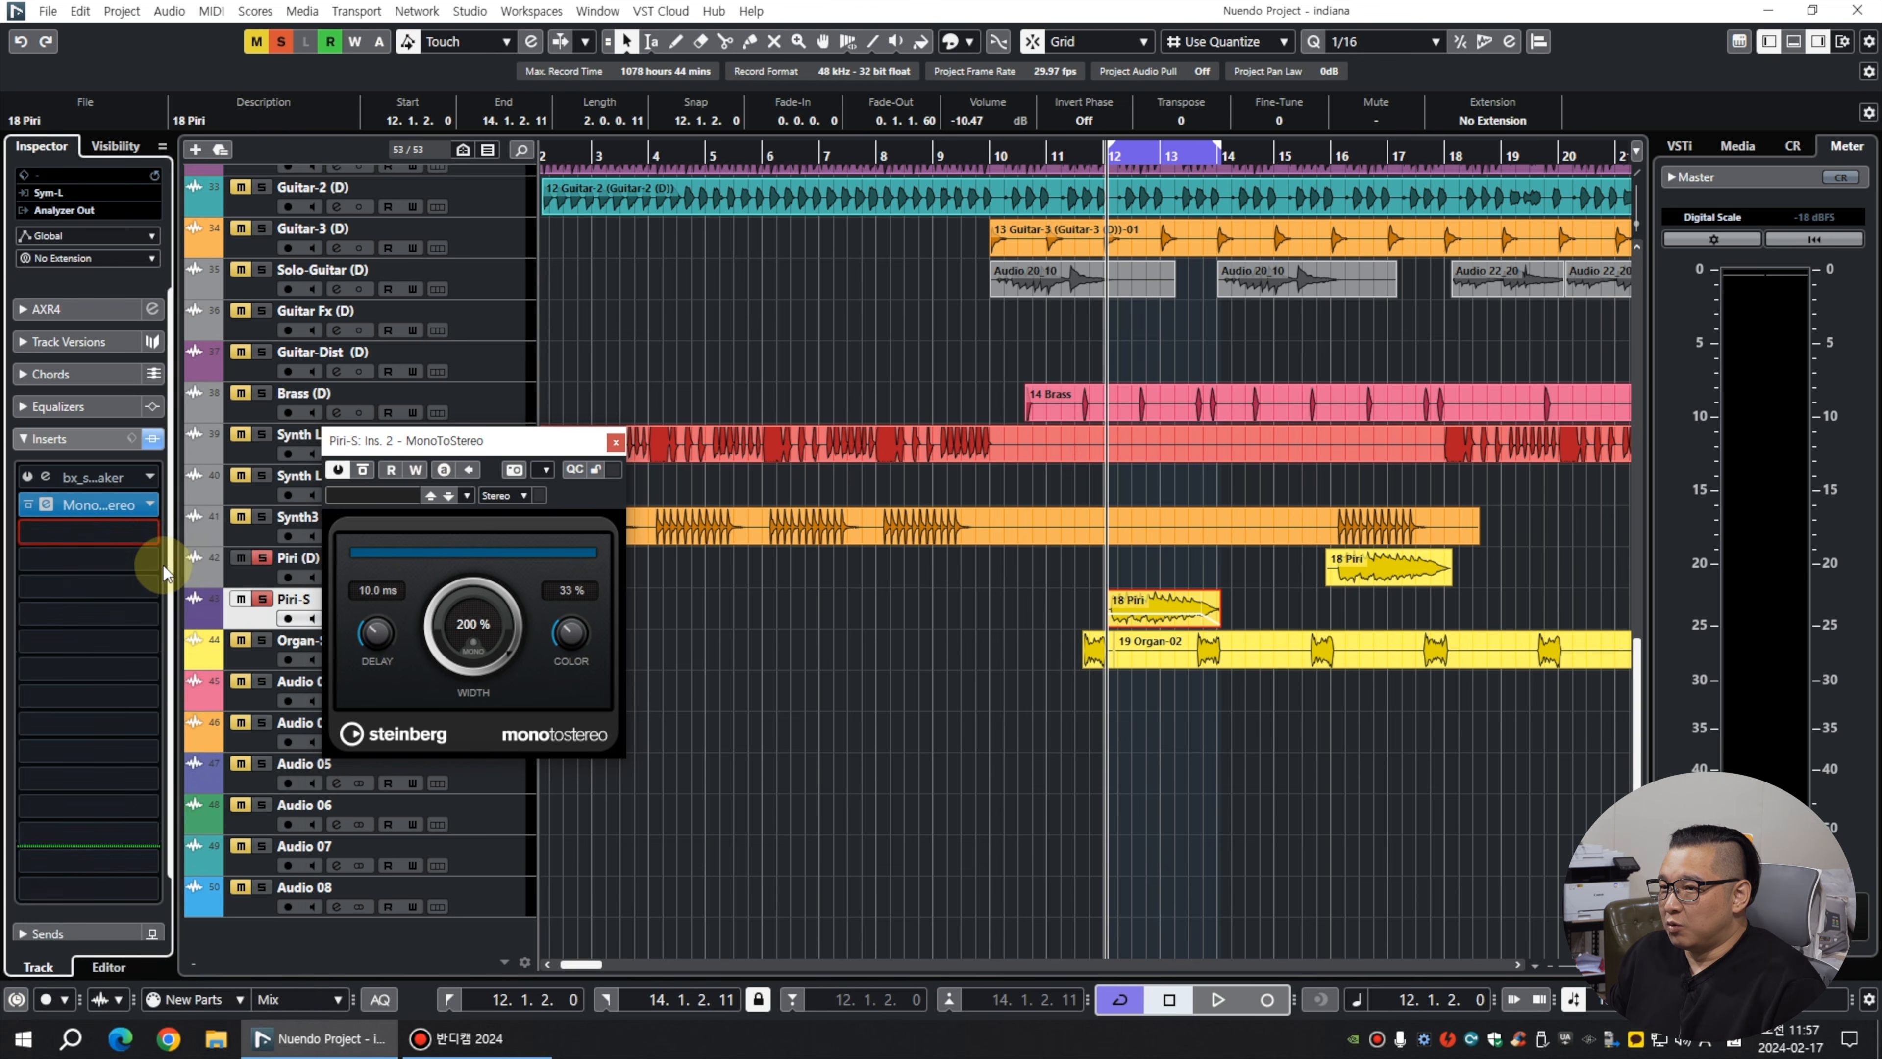
Load TBTECH Kirchhoff-EQ in the third insert slot of Piri-S and shift its window aside.
{"action": "left_click", "coordinate": [150, 532]}
{"action": "left_click", "coordinate": [146, 572]}
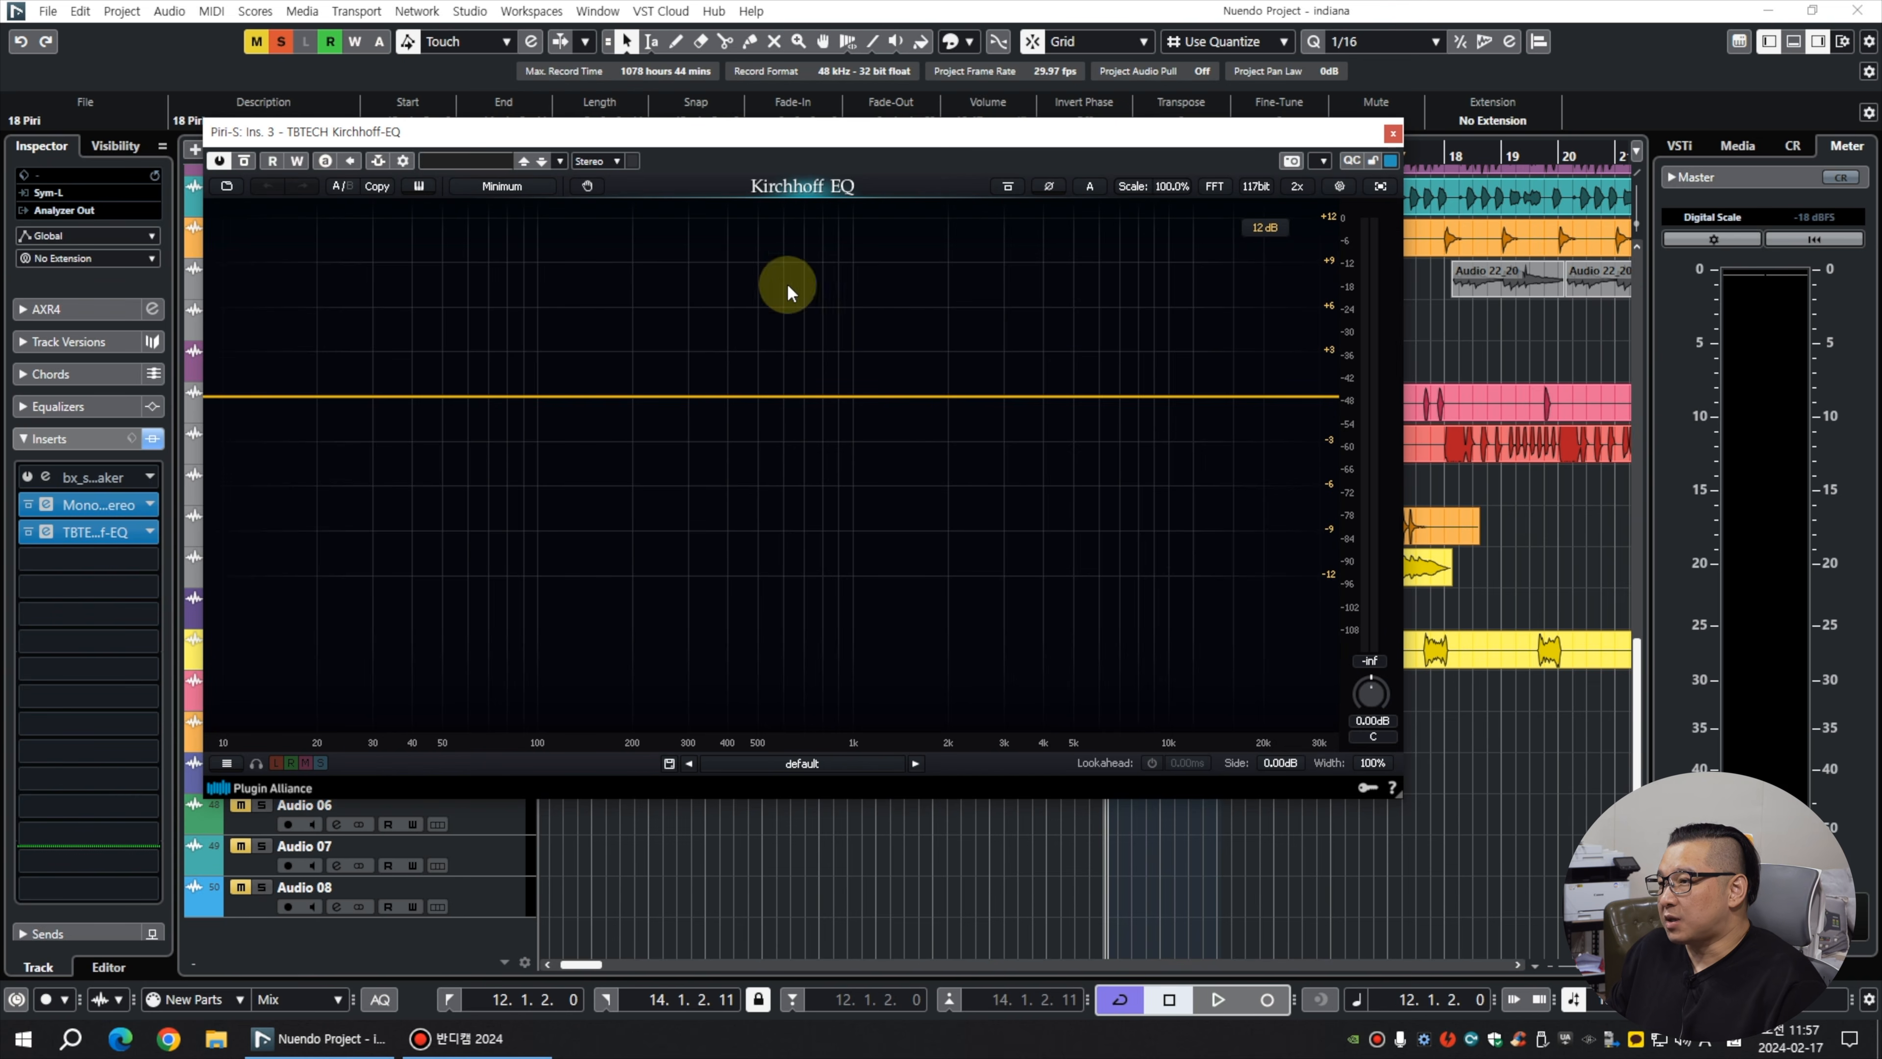
{"action": "left_click_drag", "start_coordinate": [709, 143], "coordinate": [641, 159]}
Add a bell cut of about -3.5 dB near 727 Hz in Kirchhoff EQ during loop playback and enable its 2x option.
{"action": "key", "text": "space"}
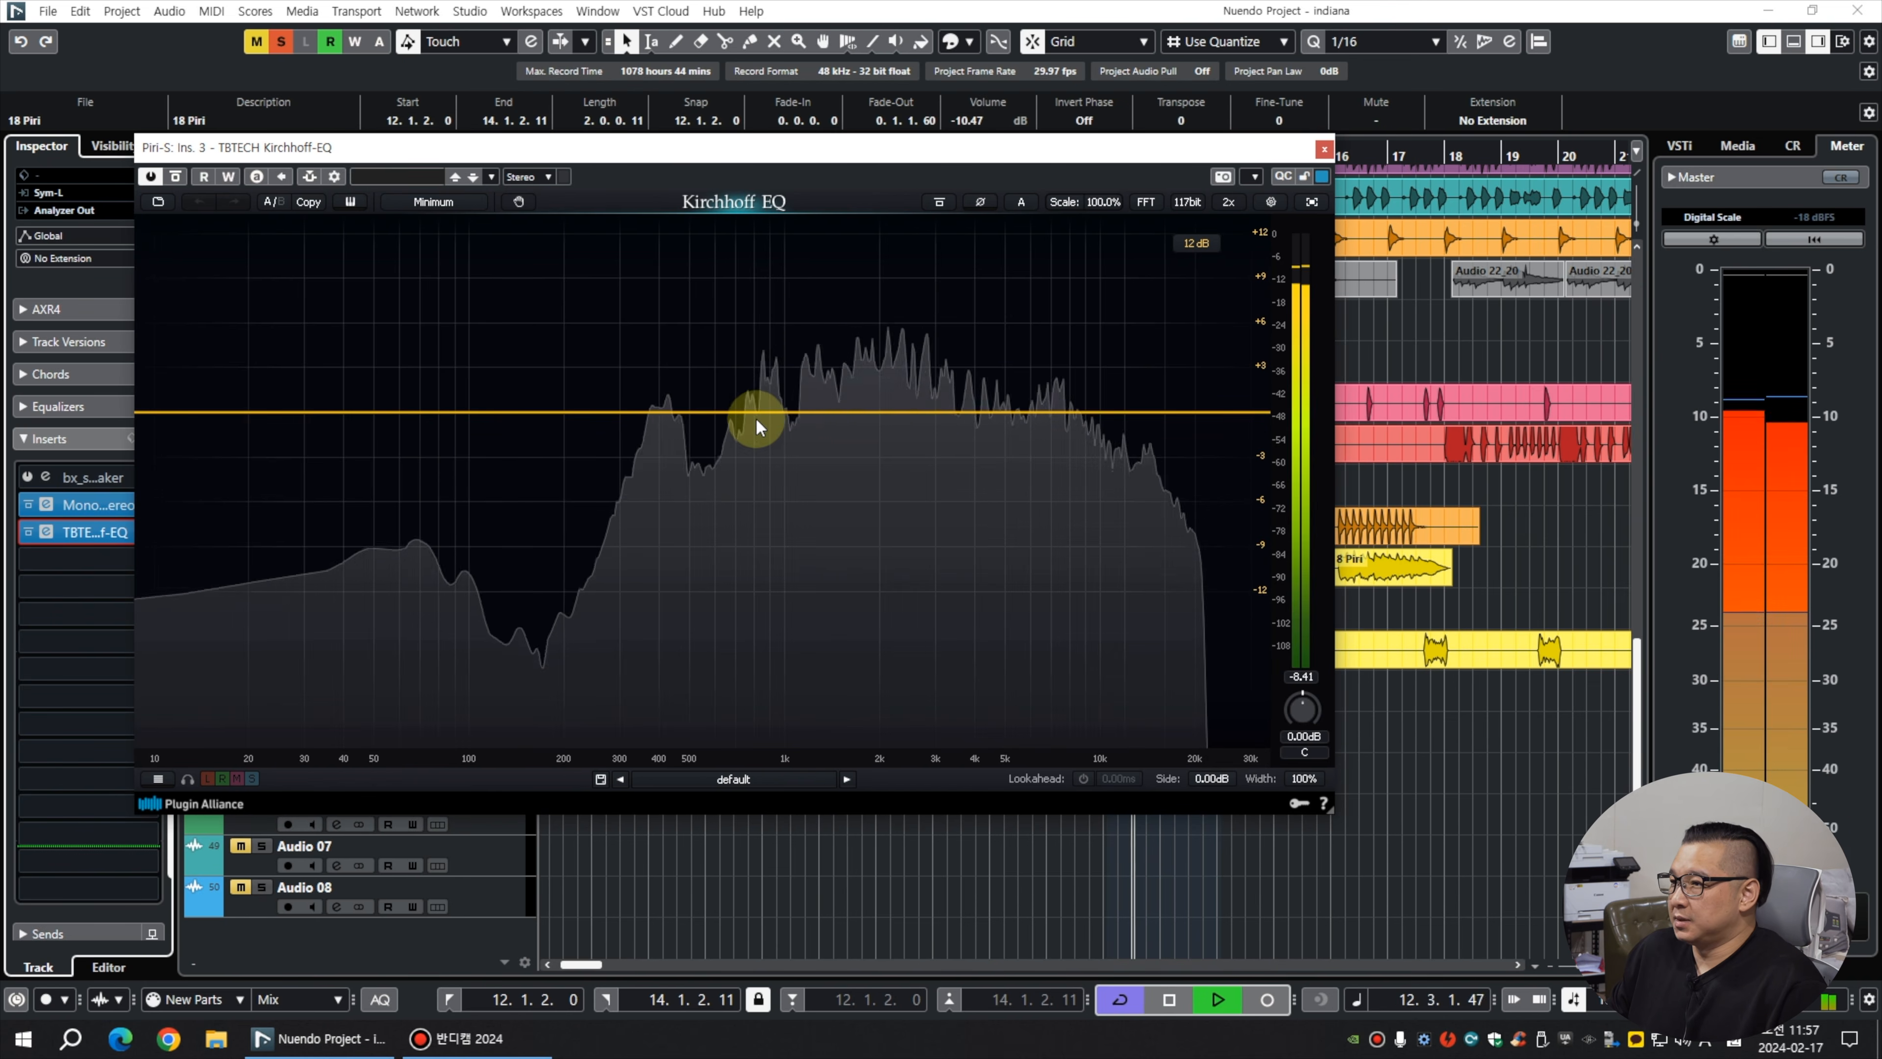
{"action": "left_click_drag", "start_coordinate": [761, 413], "coordinate": [697, 489]}
{"action": "left_click_drag", "start_coordinate": [979, 146], "coordinate": [855, 128]}
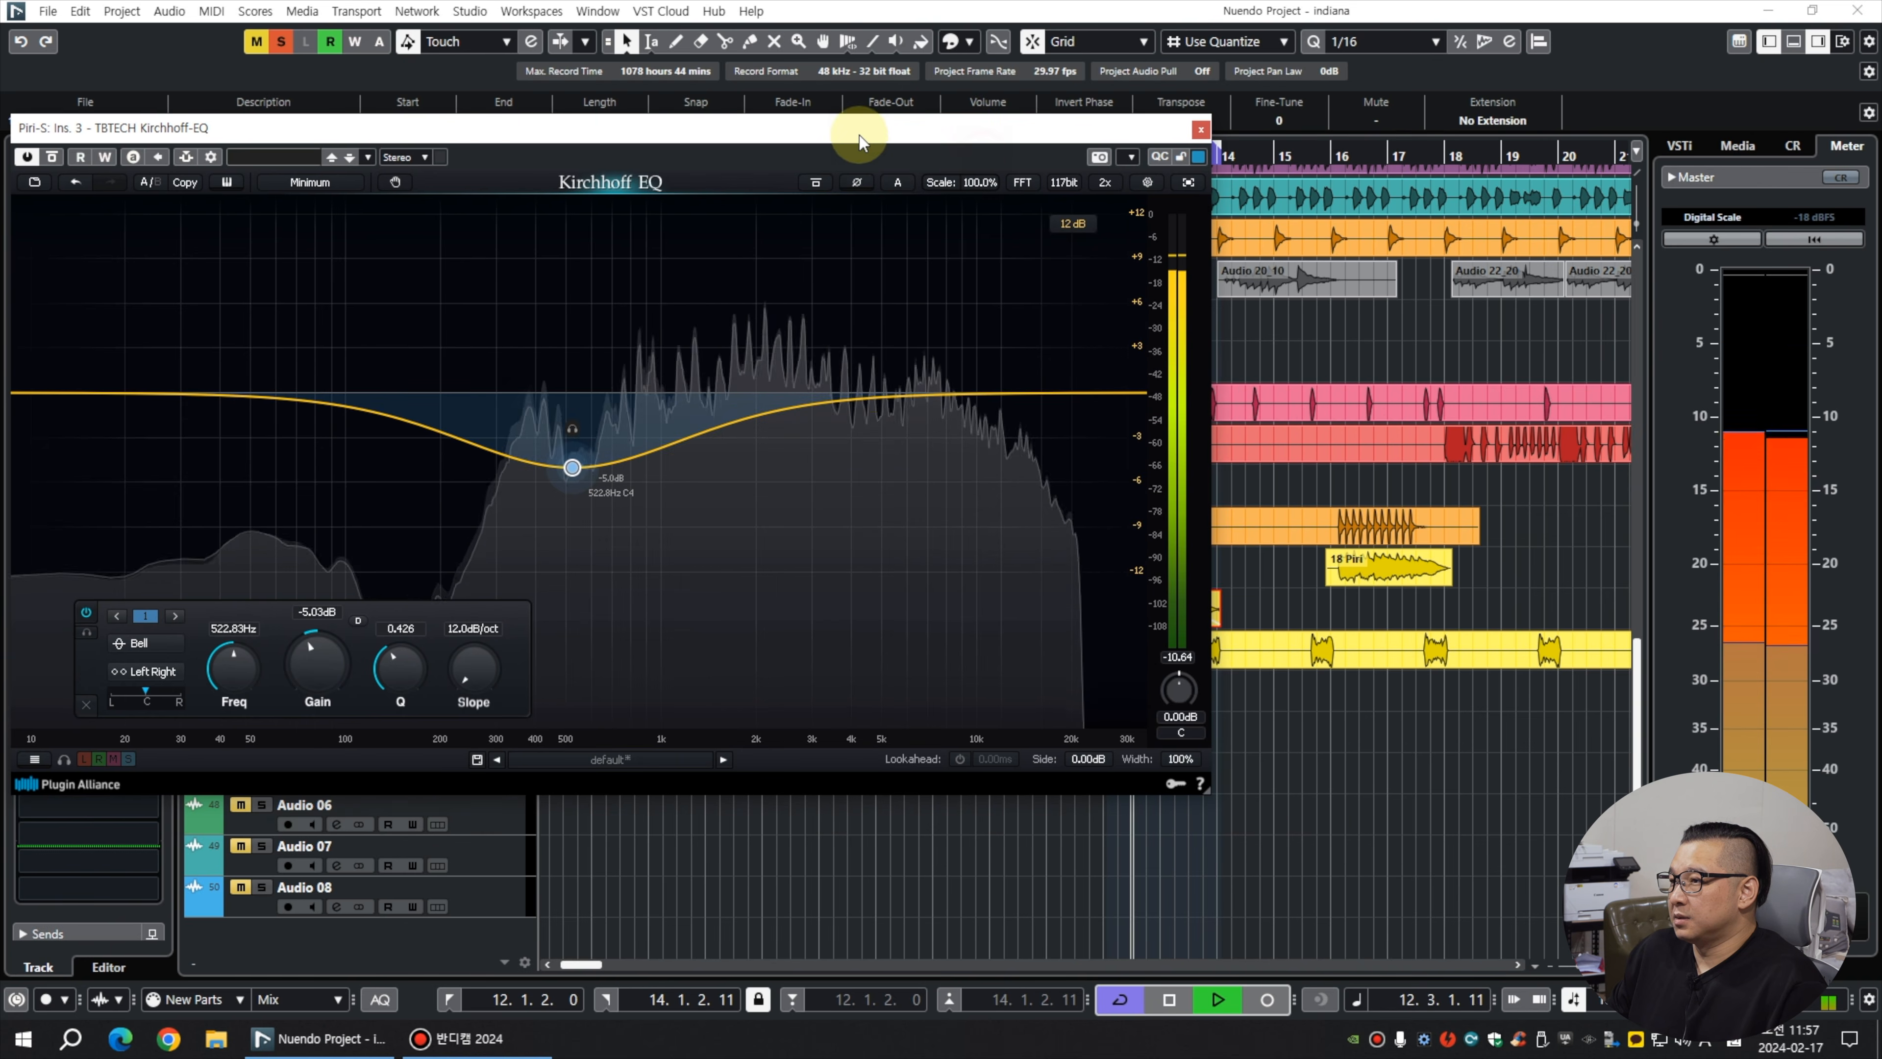
{"action": "left_click_drag", "start_coordinate": [574, 468], "coordinate": [575, 442]}
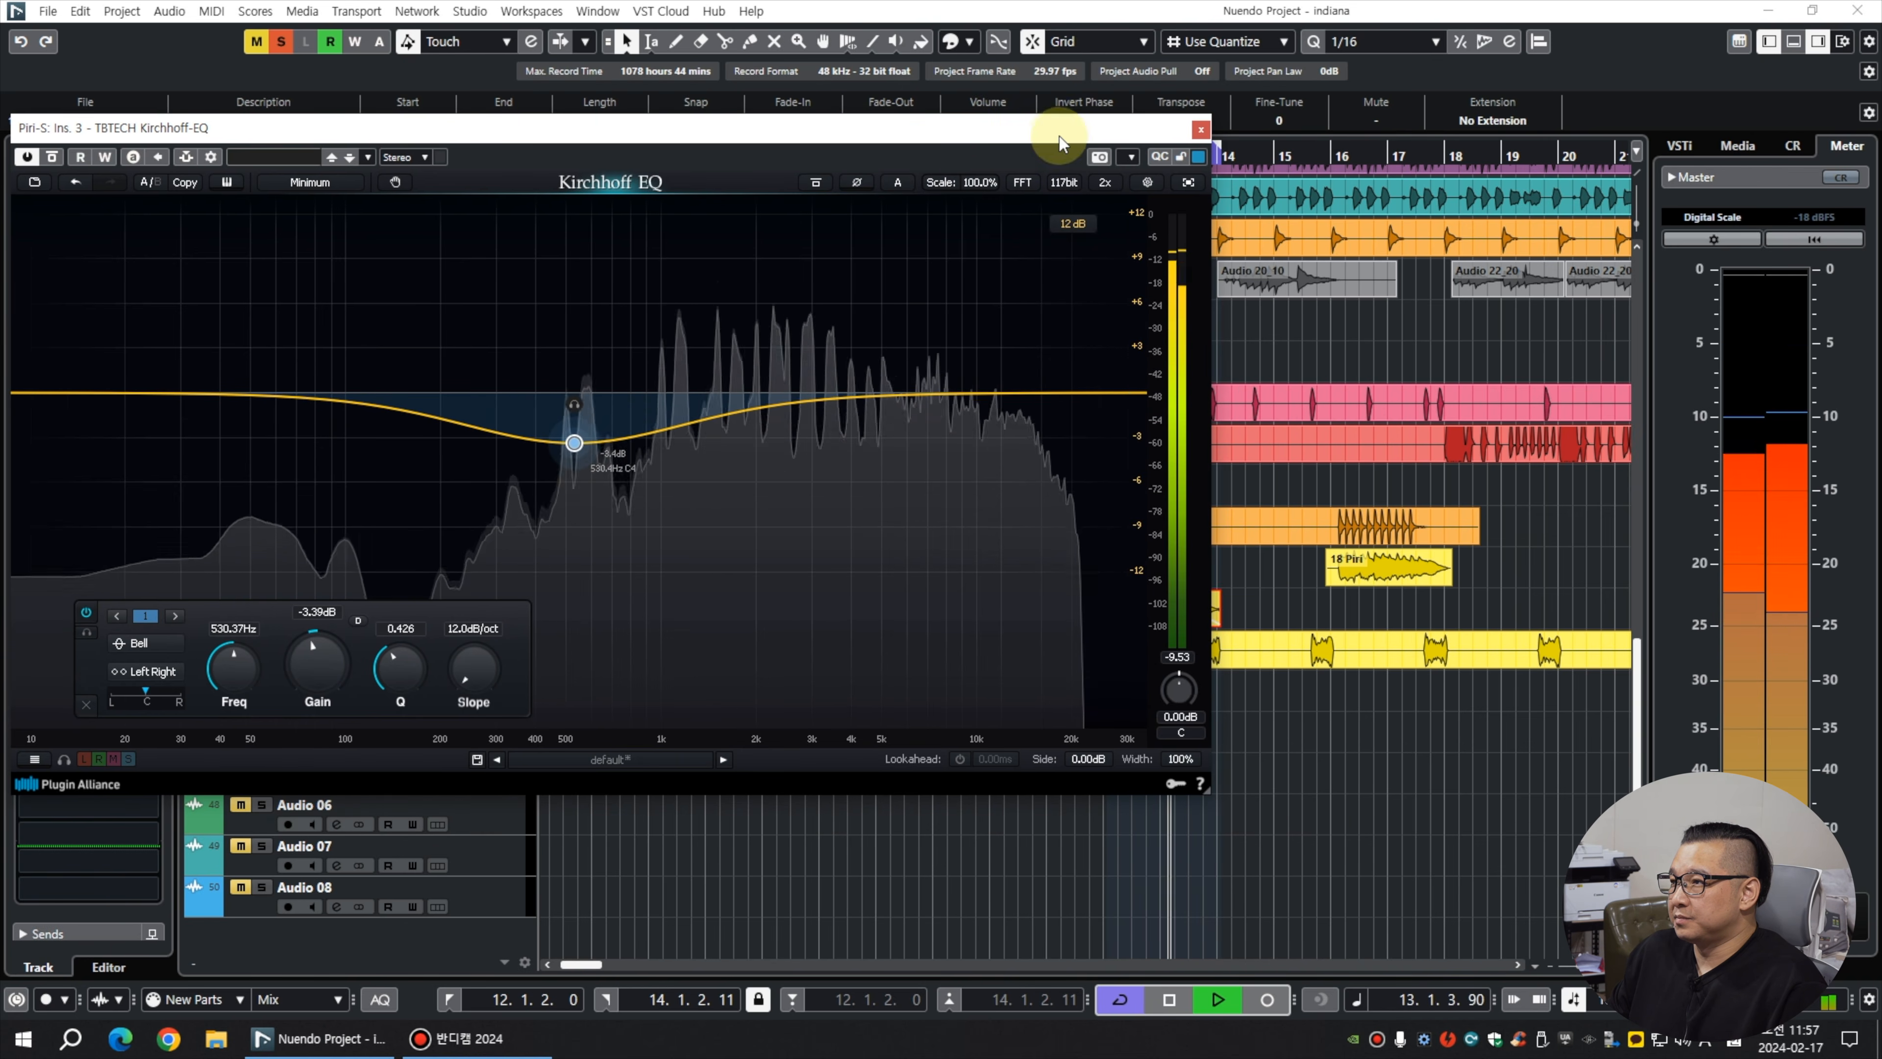
{"action": "left_click", "coordinate": [1105, 182]}
{"action": "left_click_drag", "start_coordinate": [576, 443], "coordinate": [617, 444]}
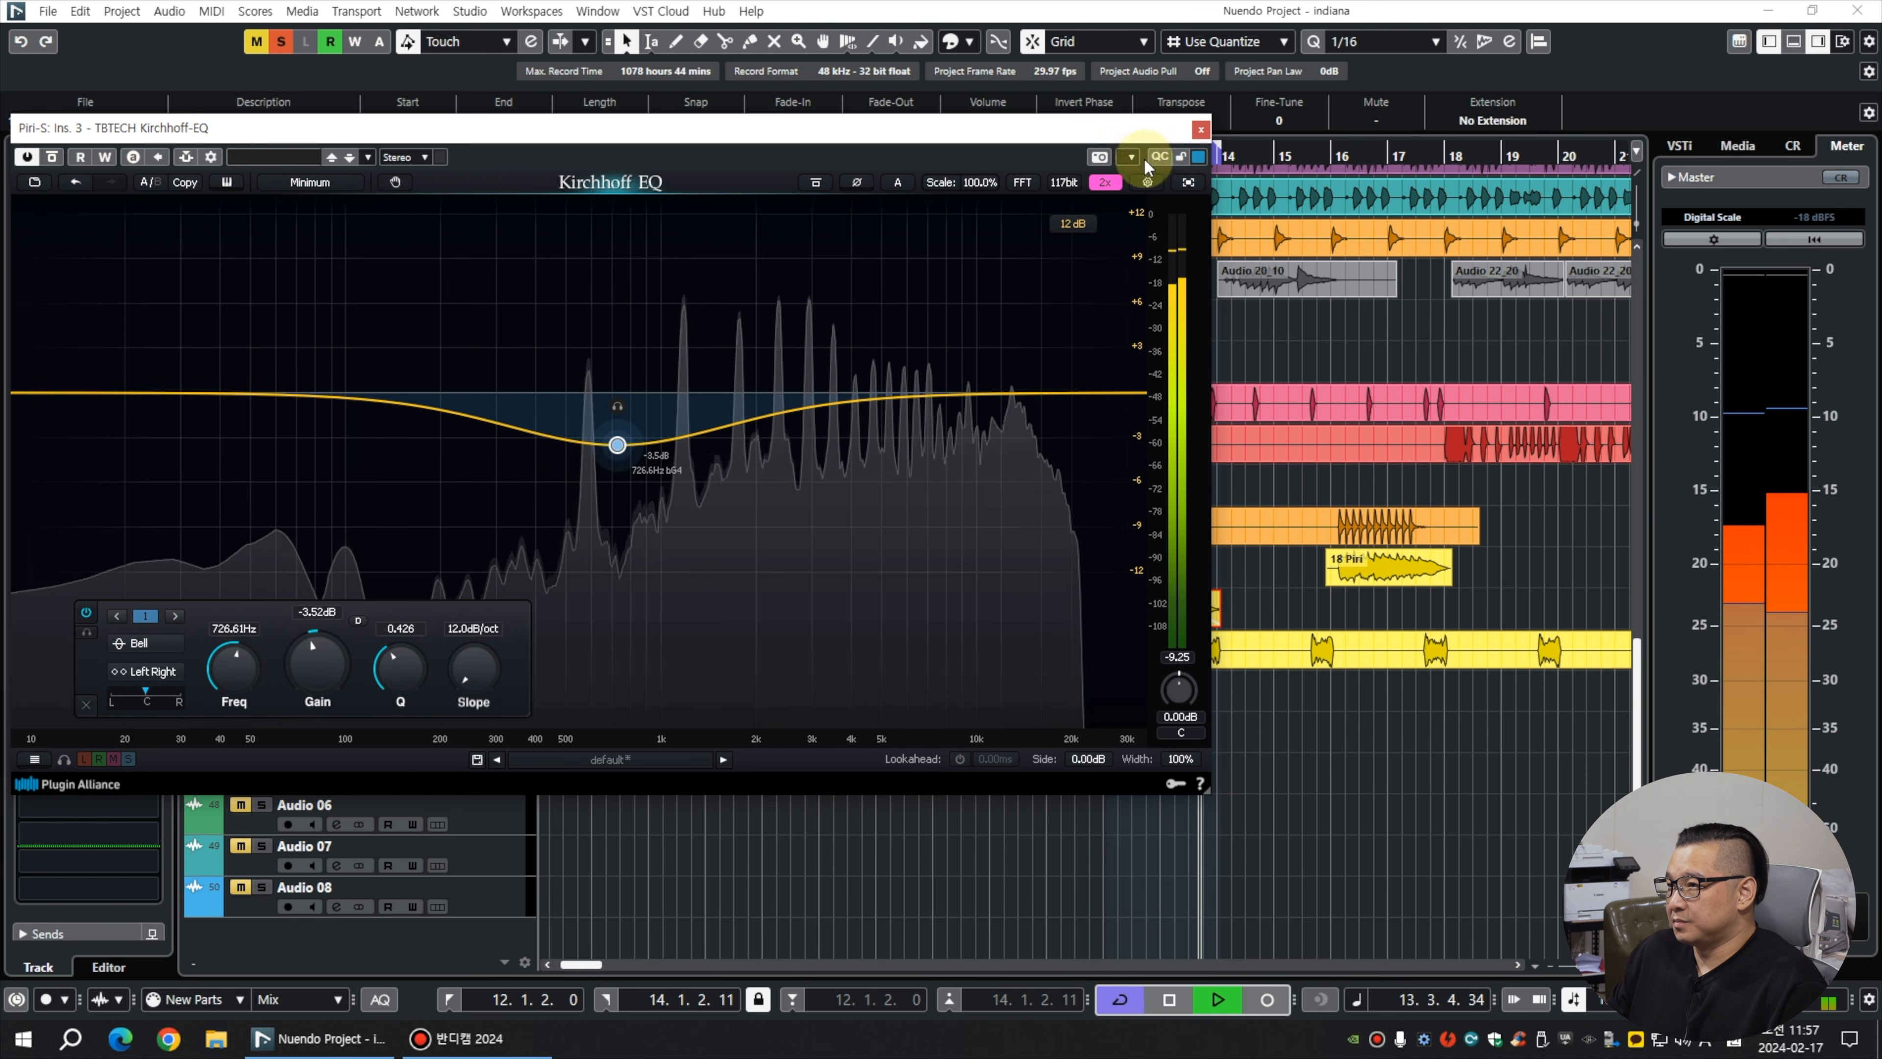
Close the EQ window and compare the first Piri event by ear on Piri (D) and back on the equalized Piri-S track.
{"action": "left_click", "coordinate": [1197, 130]}
{"action": "left_click", "coordinate": [1045, 591]}
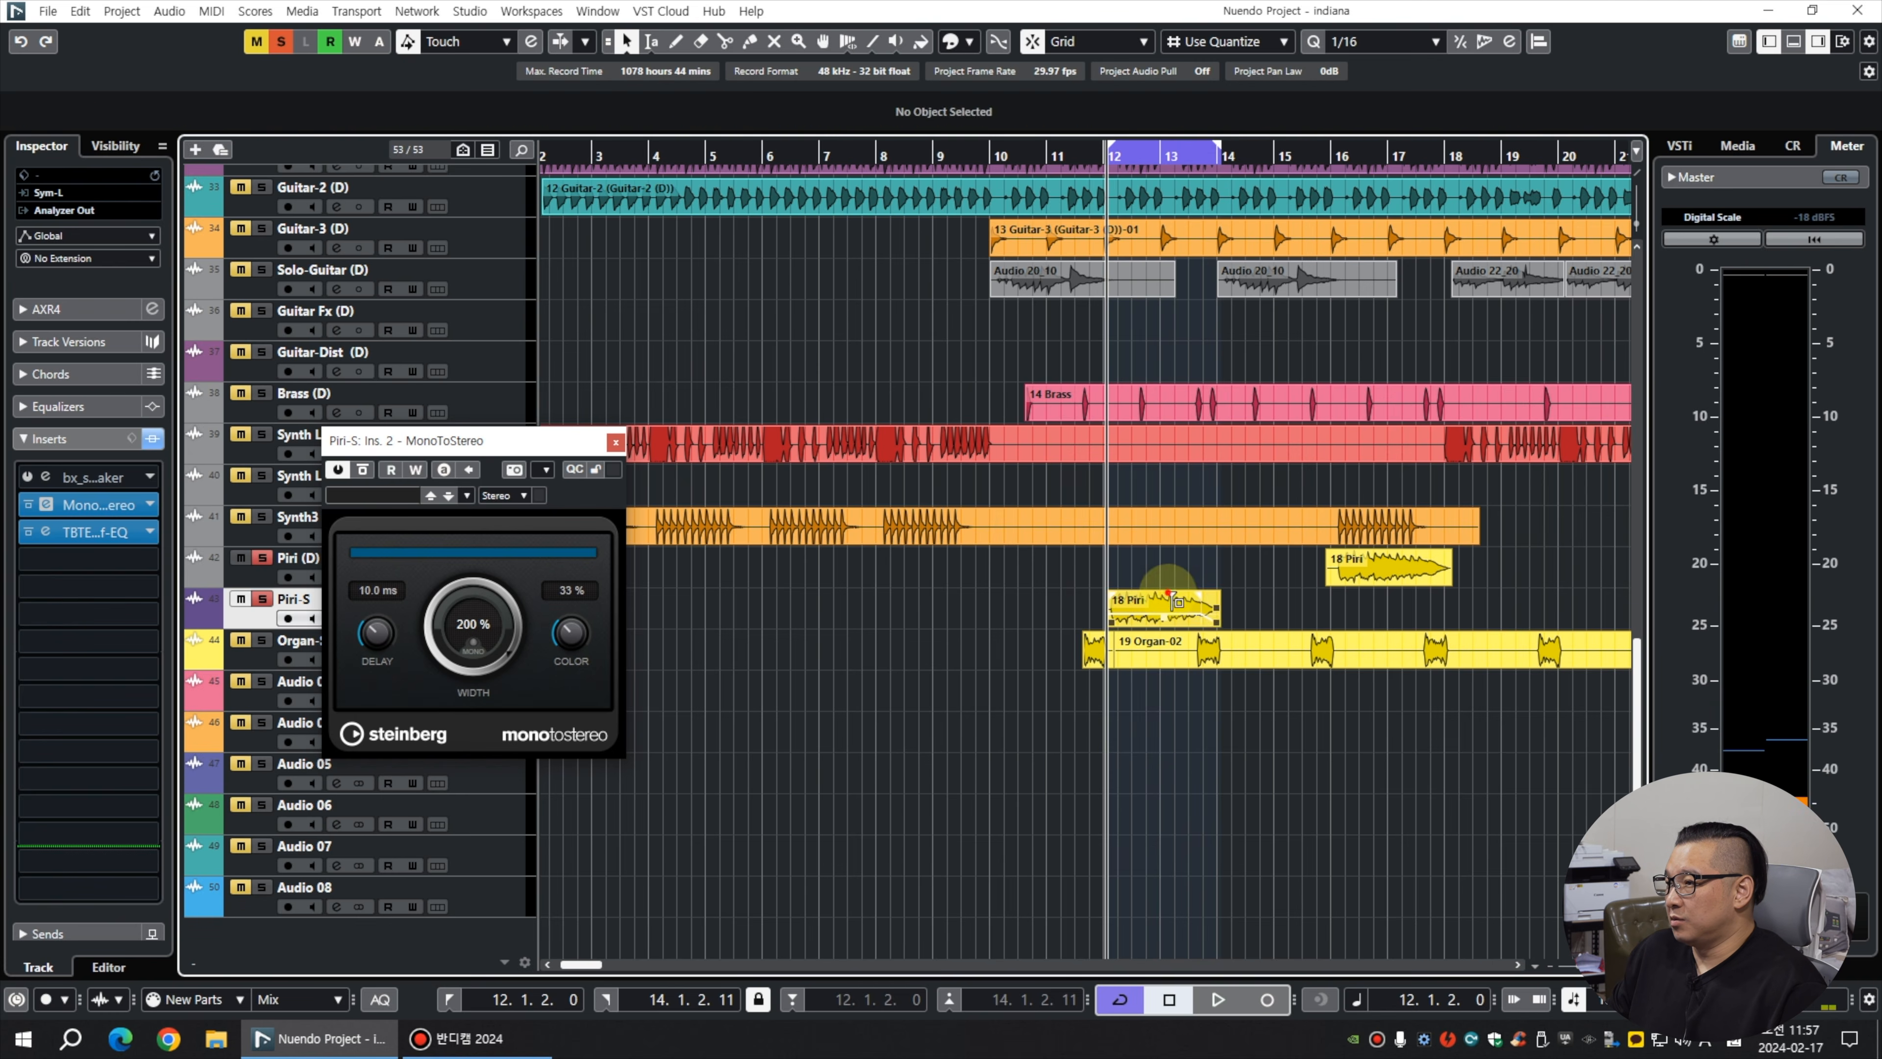
{"action": "left_click_drag", "start_coordinate": [1171, 596], "coordinate": [1168, 562]}
{"action": "key", "text": "space"}
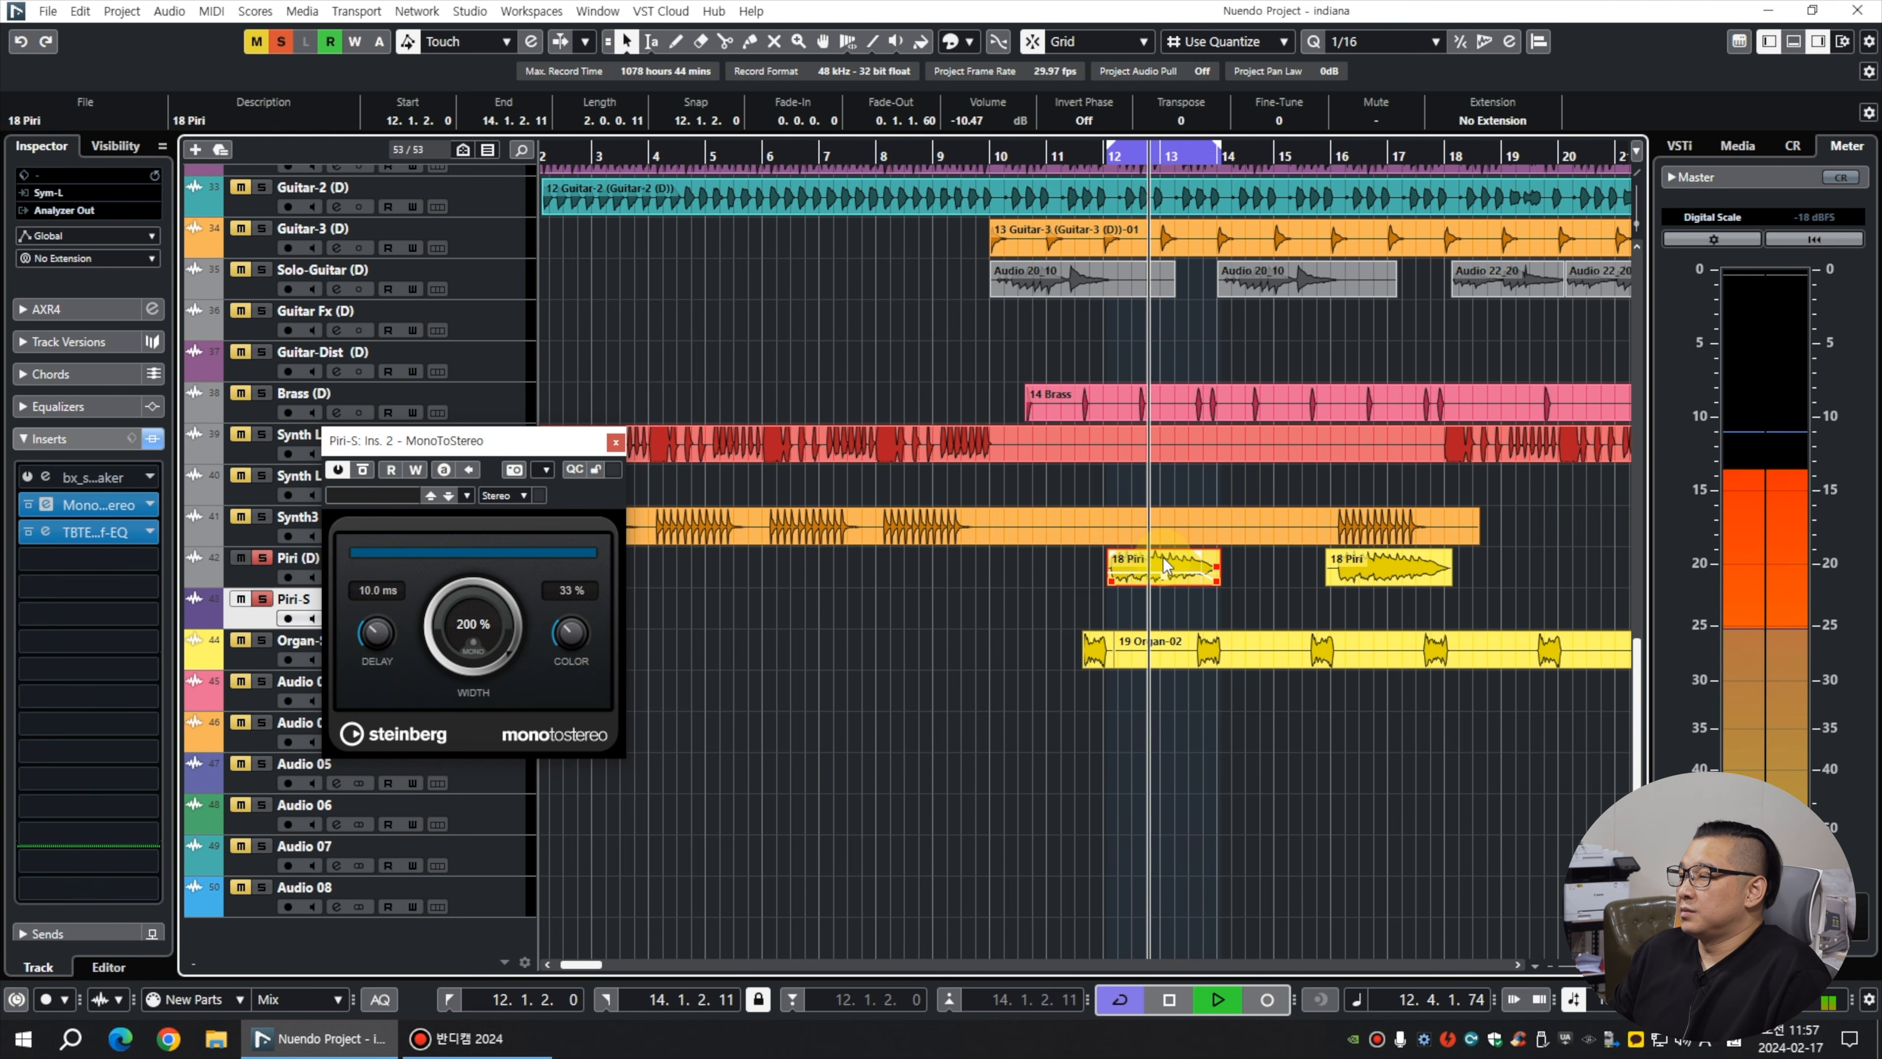
{"action": "left_click_drag", "start_coordinate": [1164, 558], "coordinate": [1167, 609]}
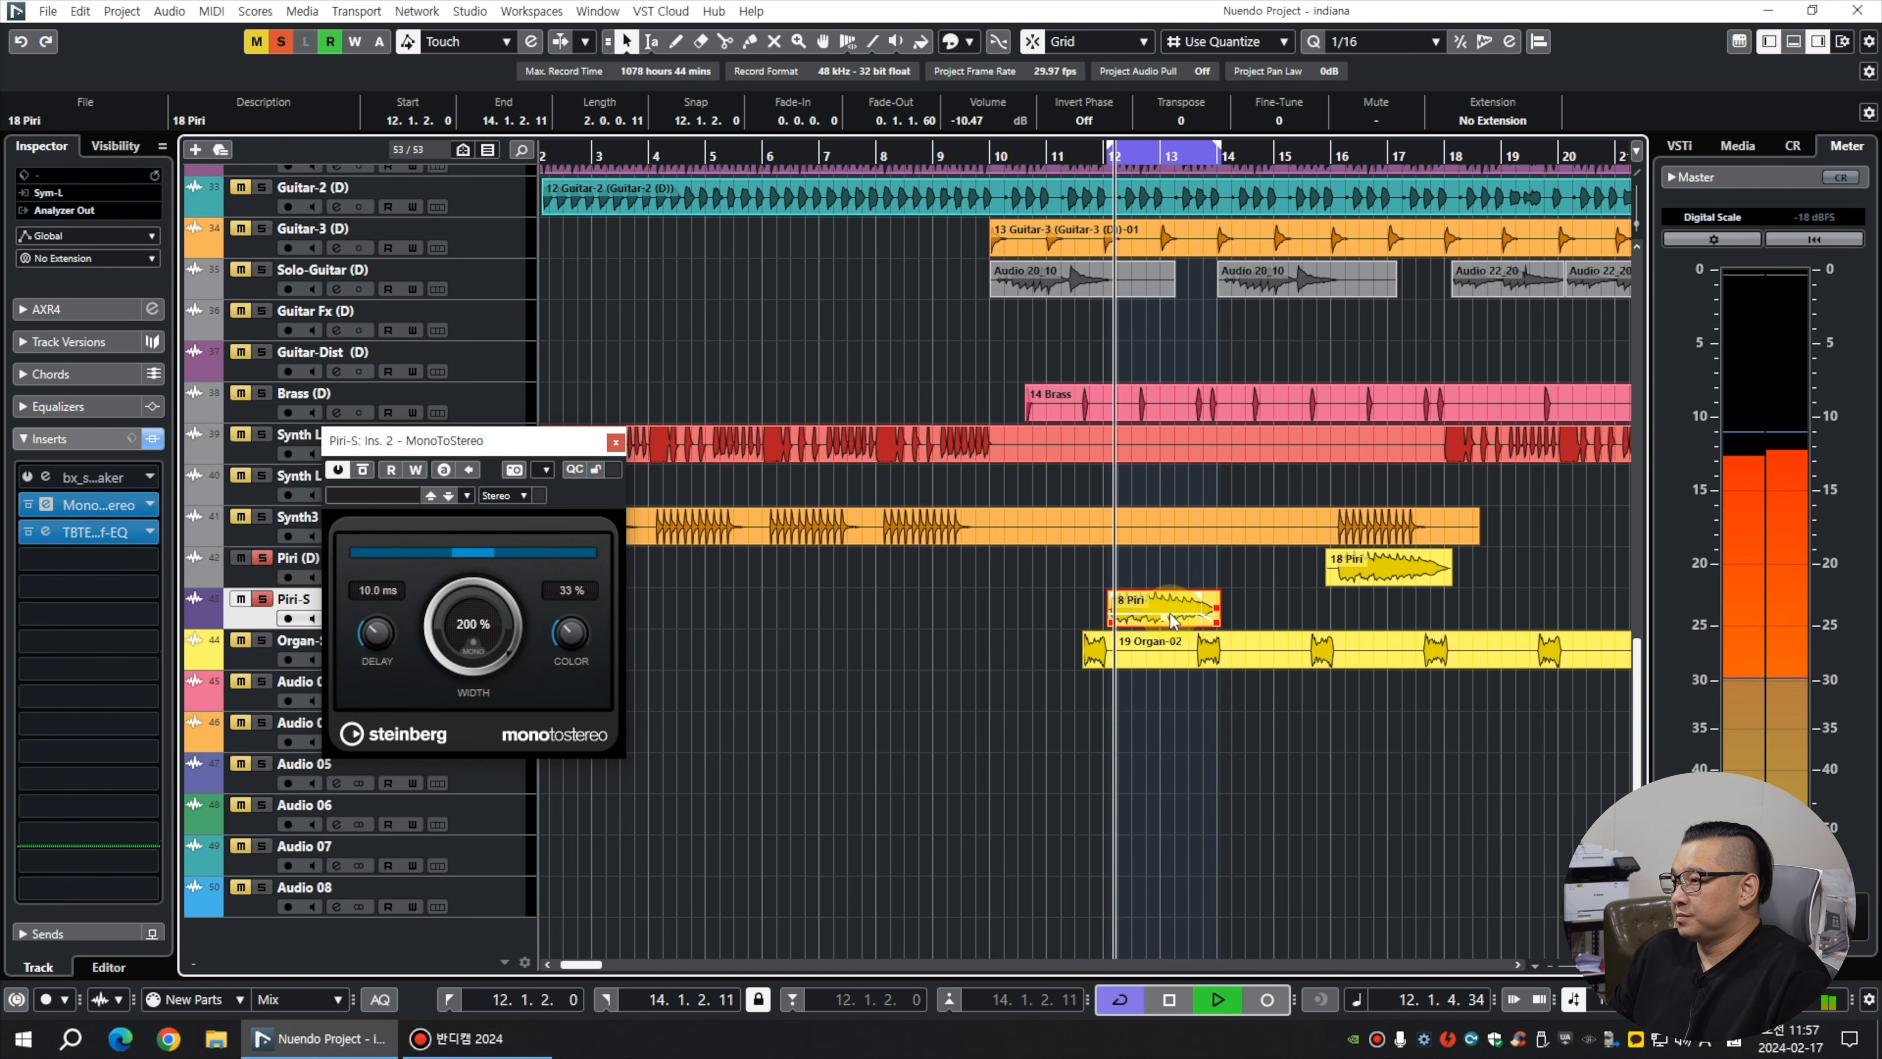
{"action": "key", "text": "space"}
Reopen Kirchhoff EQ on Piri-S and ease the bell cut to about -2.7 dB near 711 Hz while playing the loop.
{"action": "left_click", "coordinate": [48, 532]}
{"action": "left_click", "coordinate": [620, 448]}
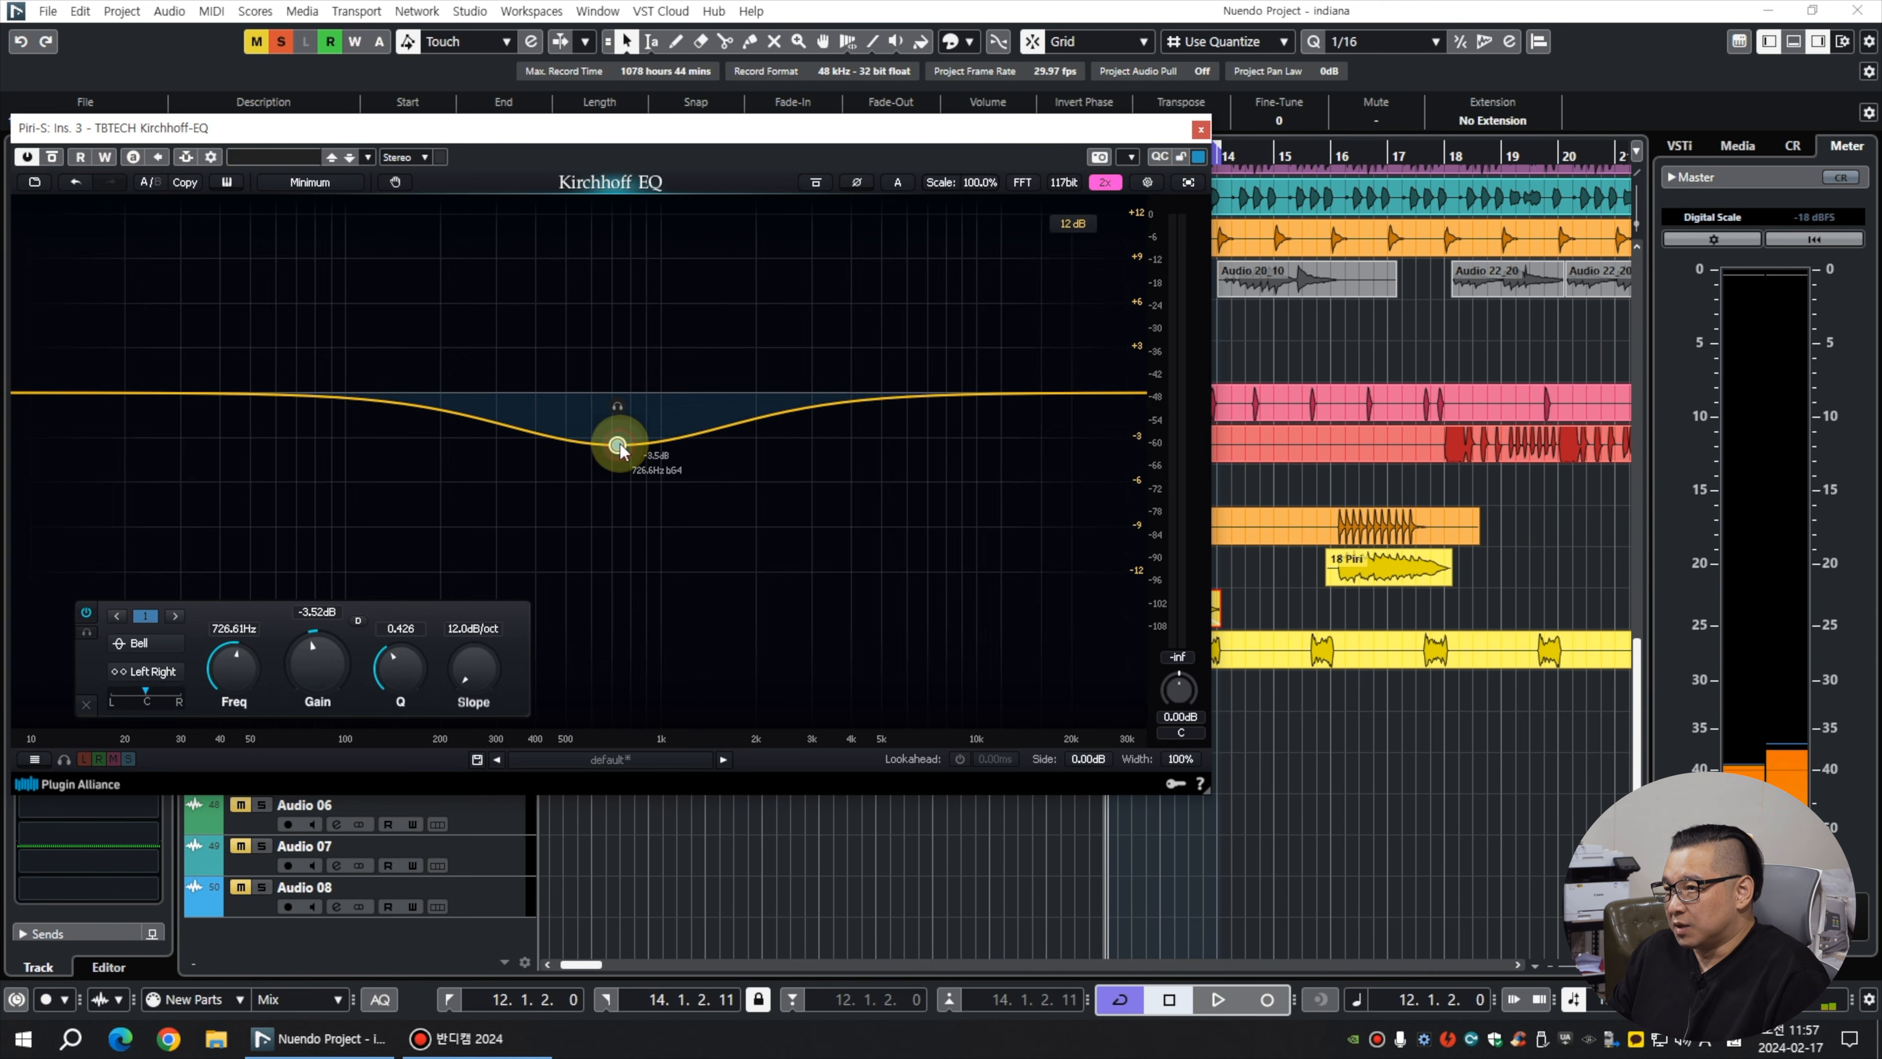
{"action": "key", "text": "space"}
{"action": "left_click_drag", "start_coordinate": [621, 443], "coordinate": [618, 439]}
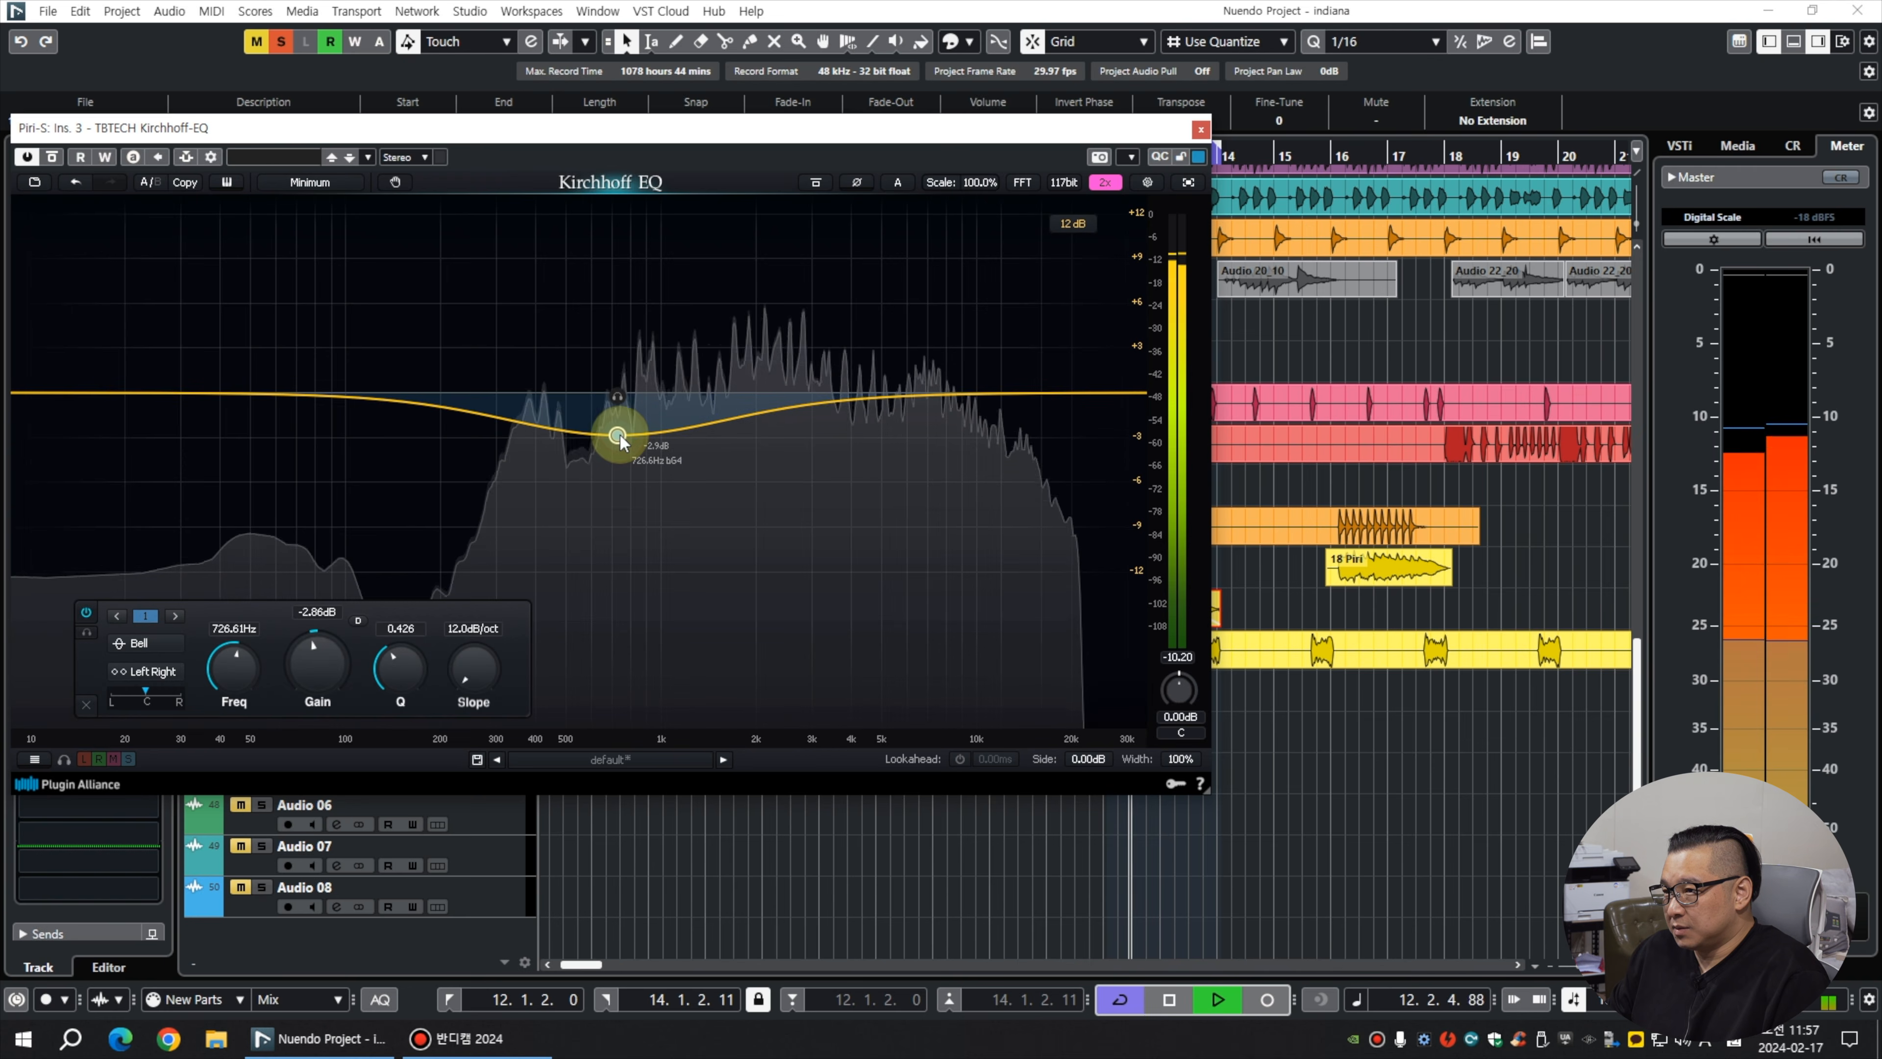
{"action": "left_click_drag", "start_coordinate": [618, 438], "coordinate": [618, 437]}
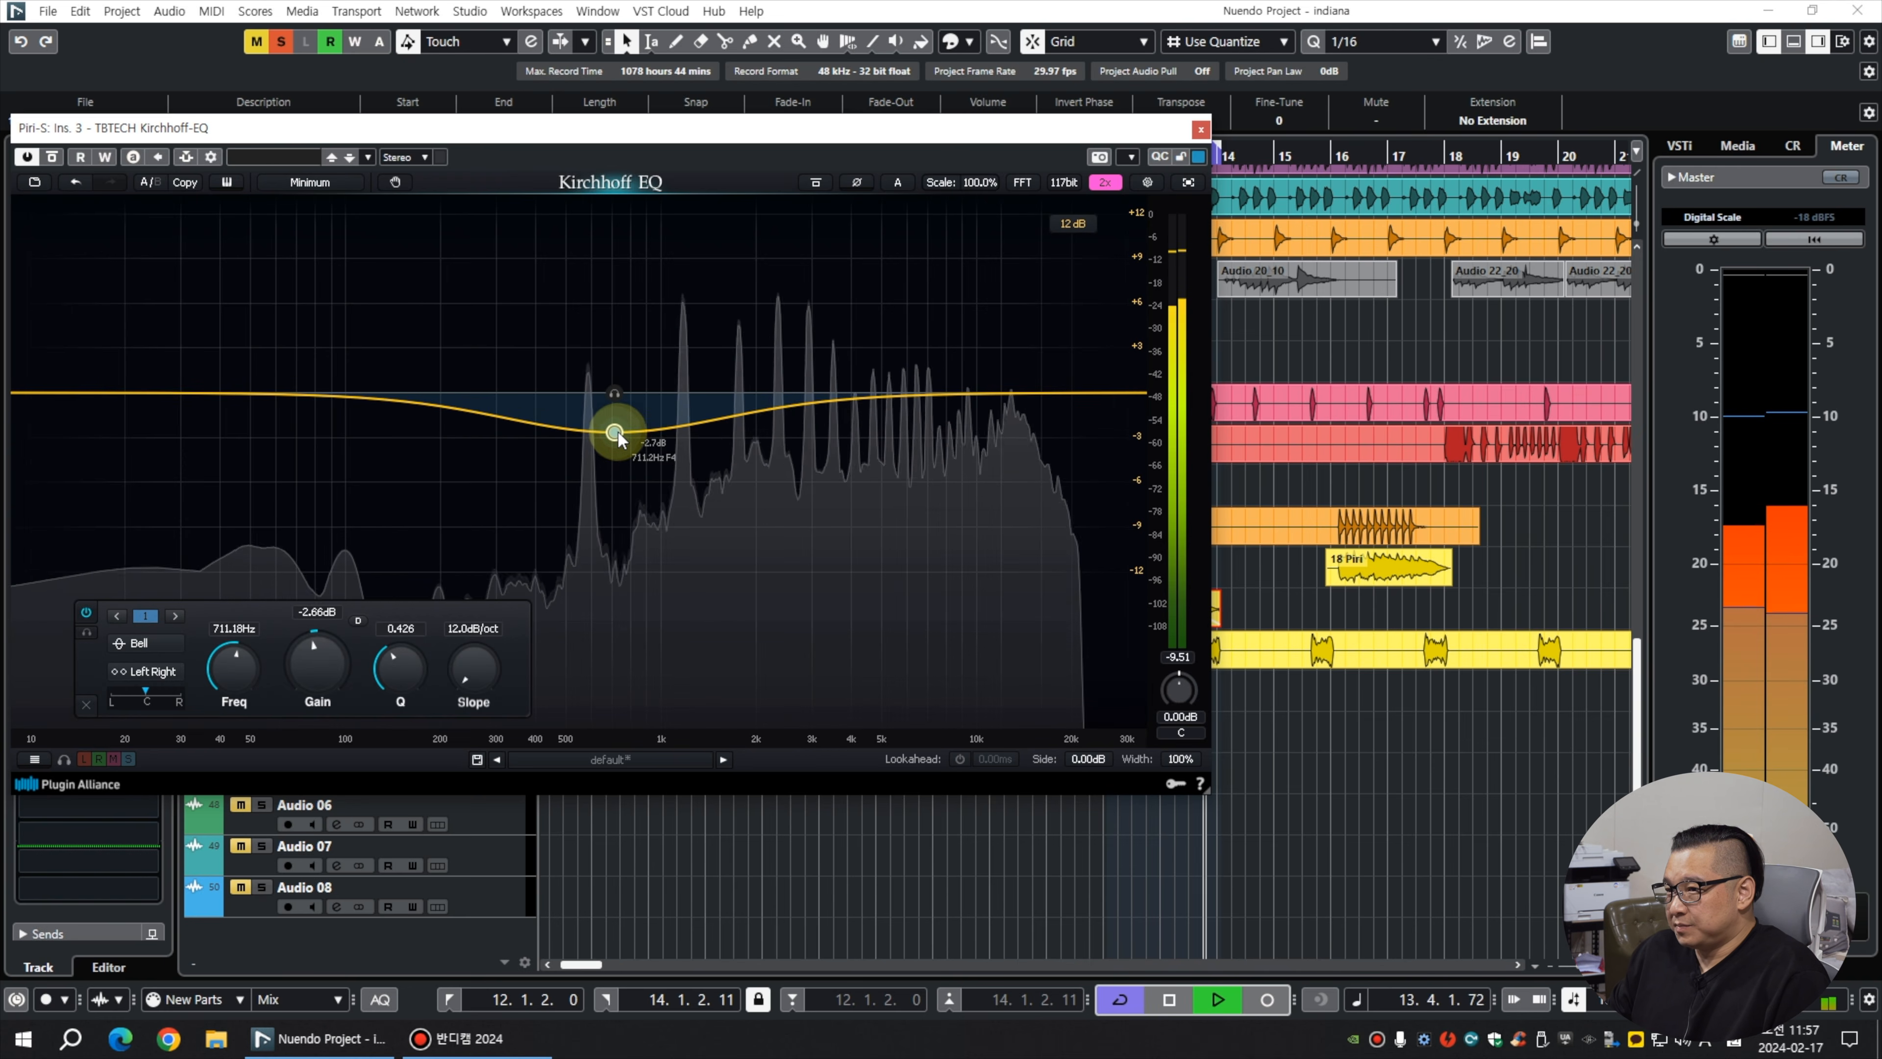
Close the EQ and audition the first Piri event on Piri (D) and back on Piri-S against the gentler mid cut.
{"action": "left_click", "coordinate": [1201, 129]}
{"action": "left_click_drag", "start_coordinate": [1160, 610], "coordinate": [1163, 568]}
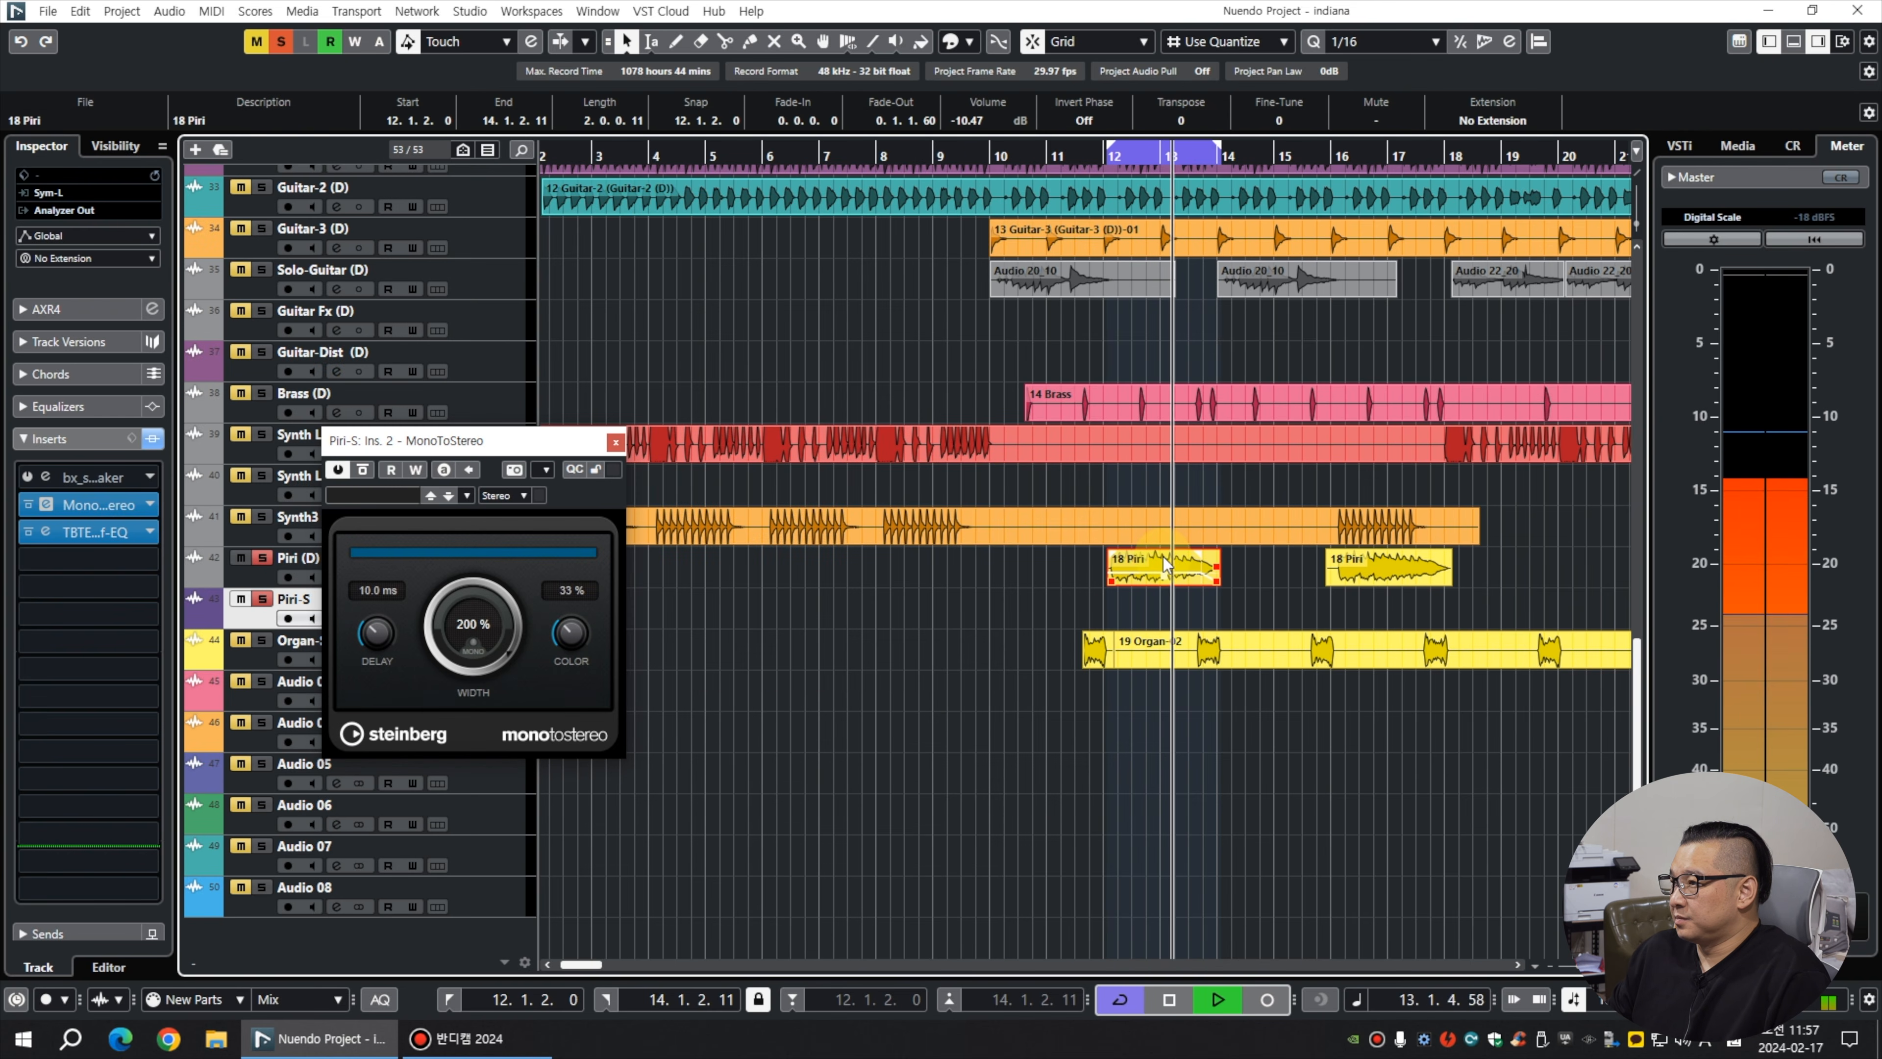
{"action": "key", "text": "space"}
{"action": "left_click_drag", "start_coordinate": [1163, 556], "coordinate": [1165, 597]}
{"action": "key", "text": "space"}
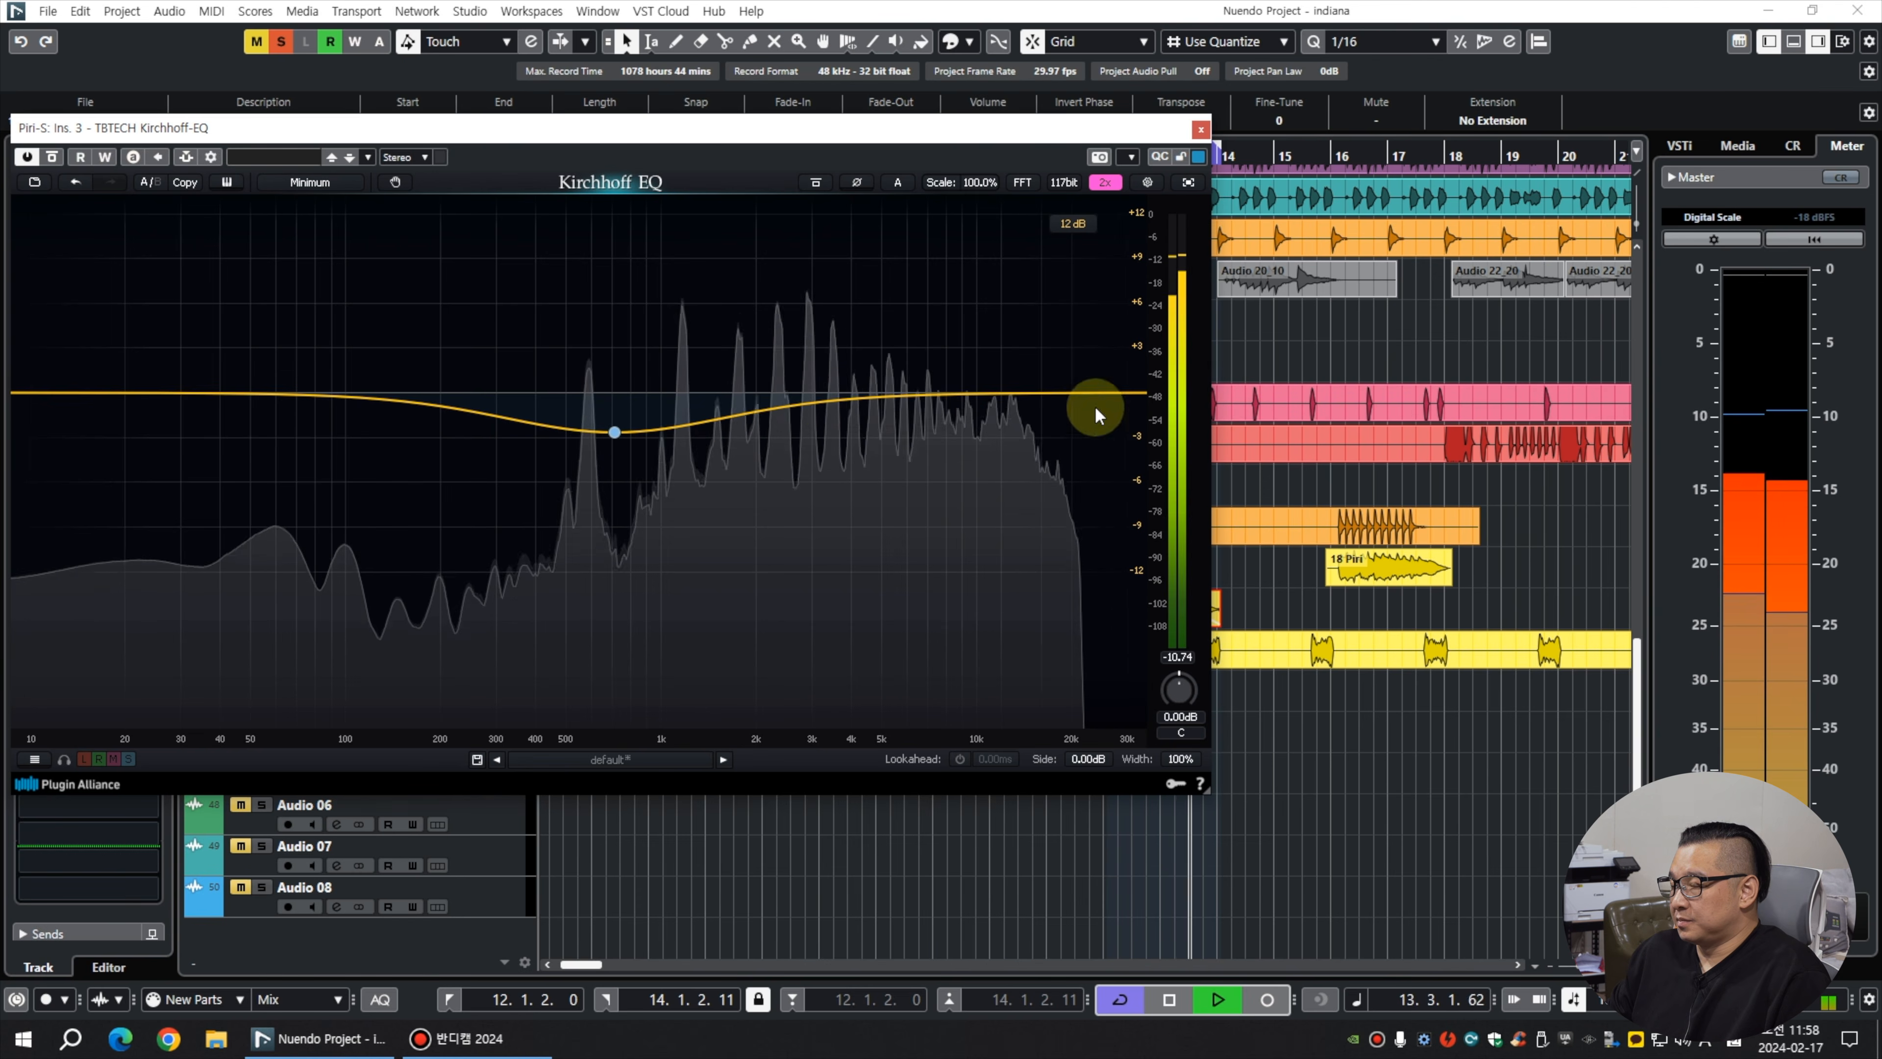
Add a second bell cut of about -2.9 dB near 9.3 kHz in Kirchhoff EQ on Piri-S and check it in playback.
{"action": "key", "text": "space"}
{"action": "left_click", "coordinate": [970, 392]}
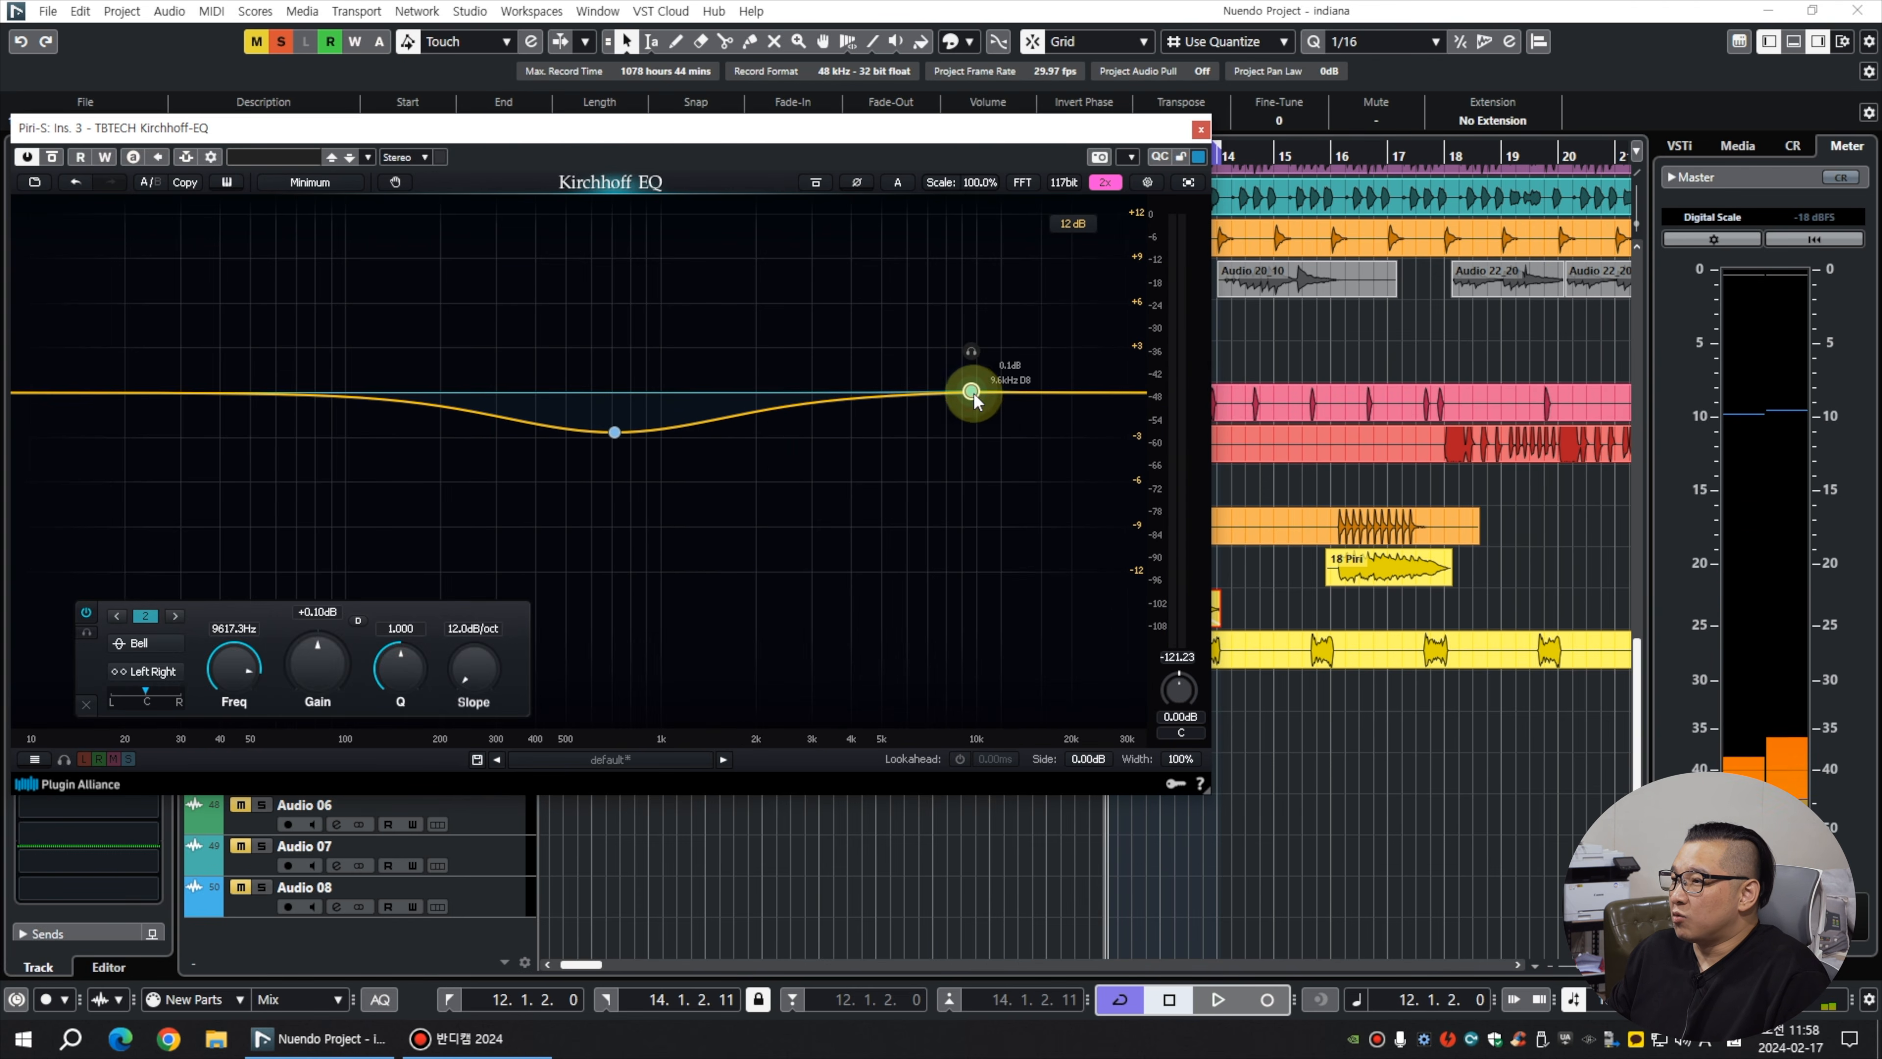
{"action": "left_click_drag", "start_coordinate": [979, 347], "coordinate": [973, 436]}
{"action": "key", "text": "space"}
{"action": "key", "text": "space"}
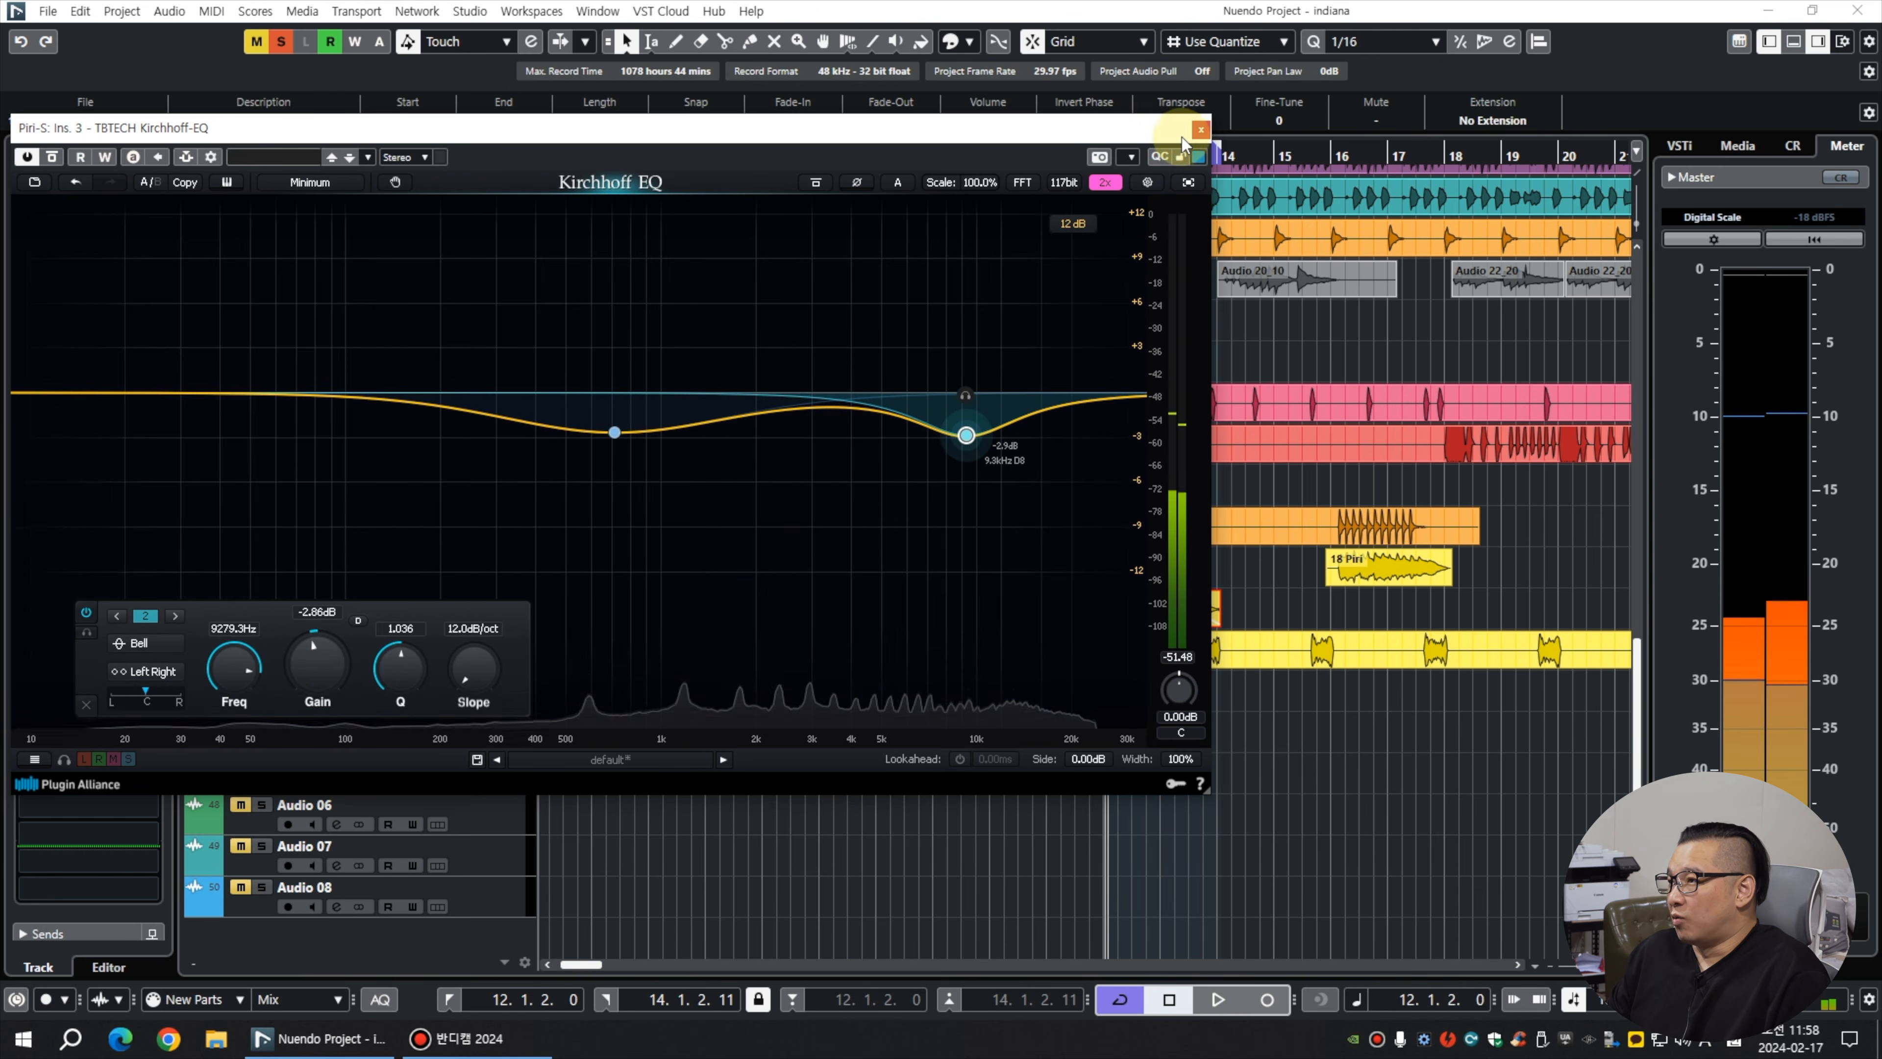
Close the EQ and compare the first Piri event on Piri (D) with Piri-S using both EQ cuts.
{"action": "left_click", "coordinate": [1200, 131]}
{"action": "left_click_drag", "start_coordinate": [1152, 599], "coordinate": [1151, 557]}
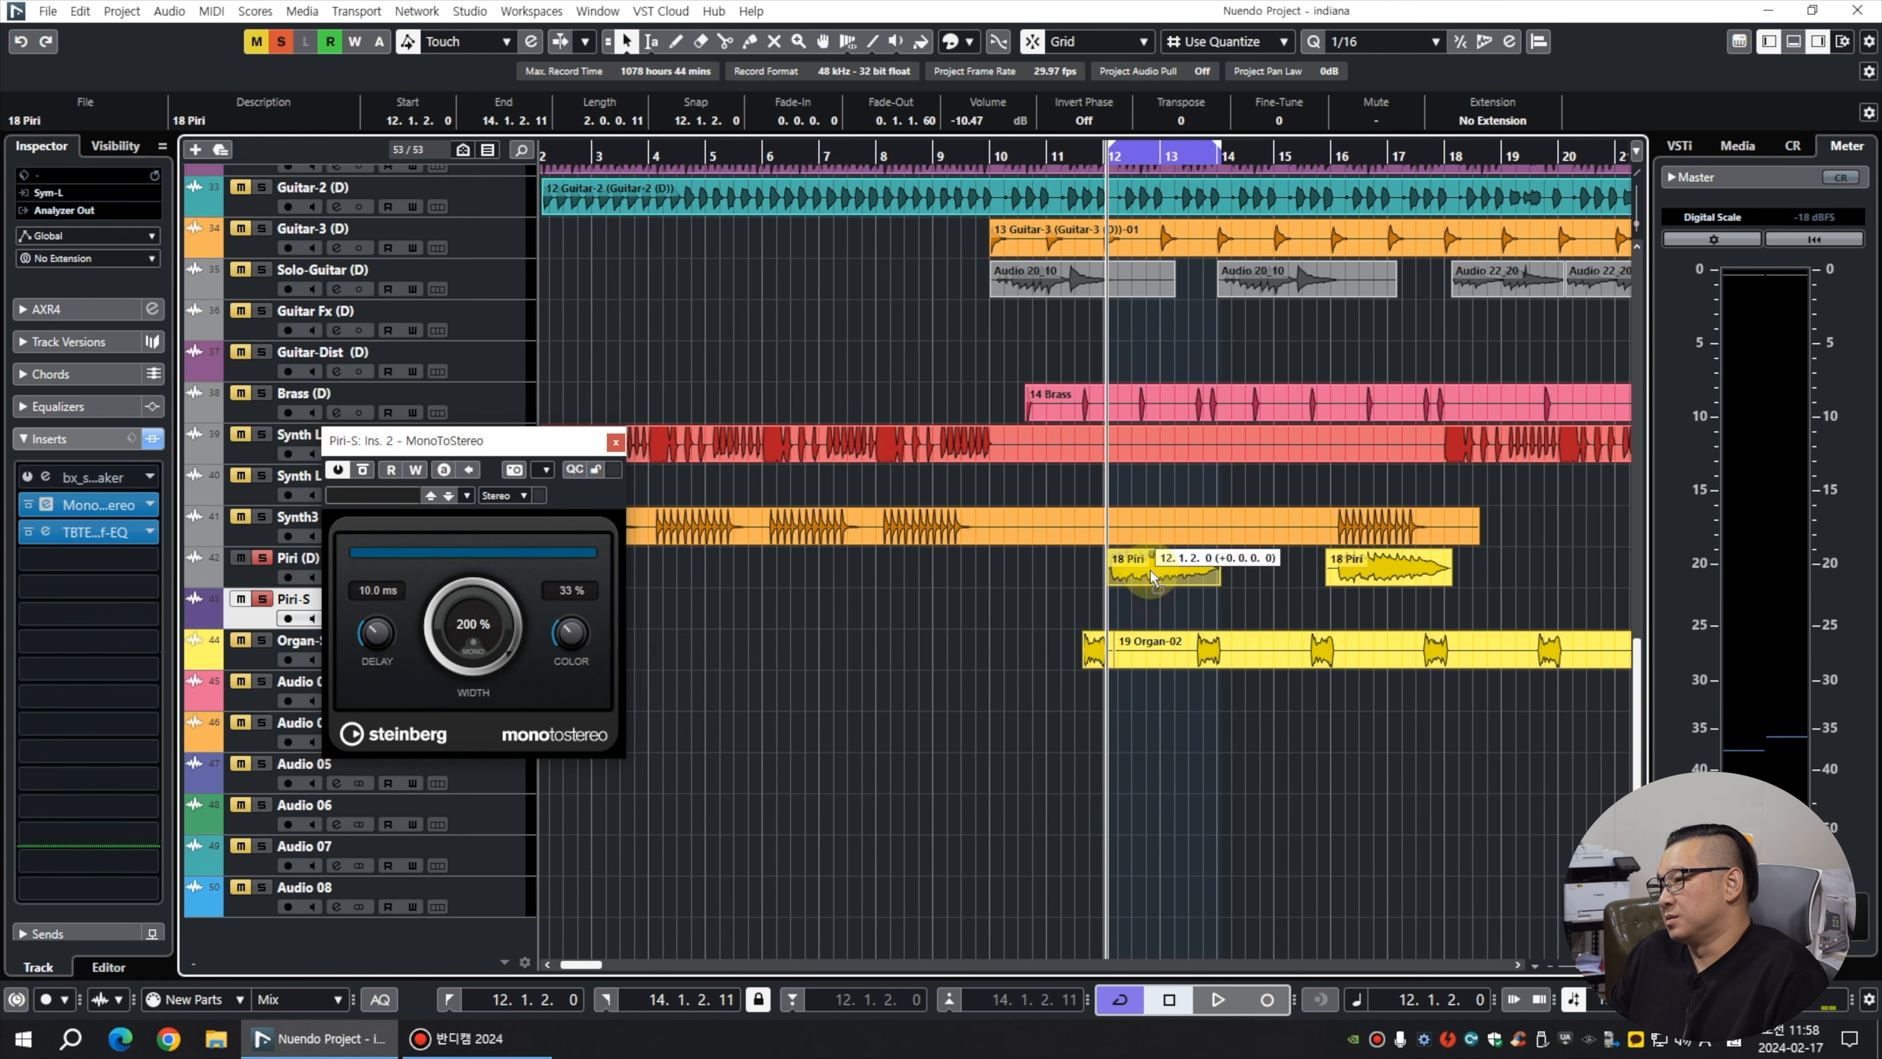
{"action": "key", "text": "space"}
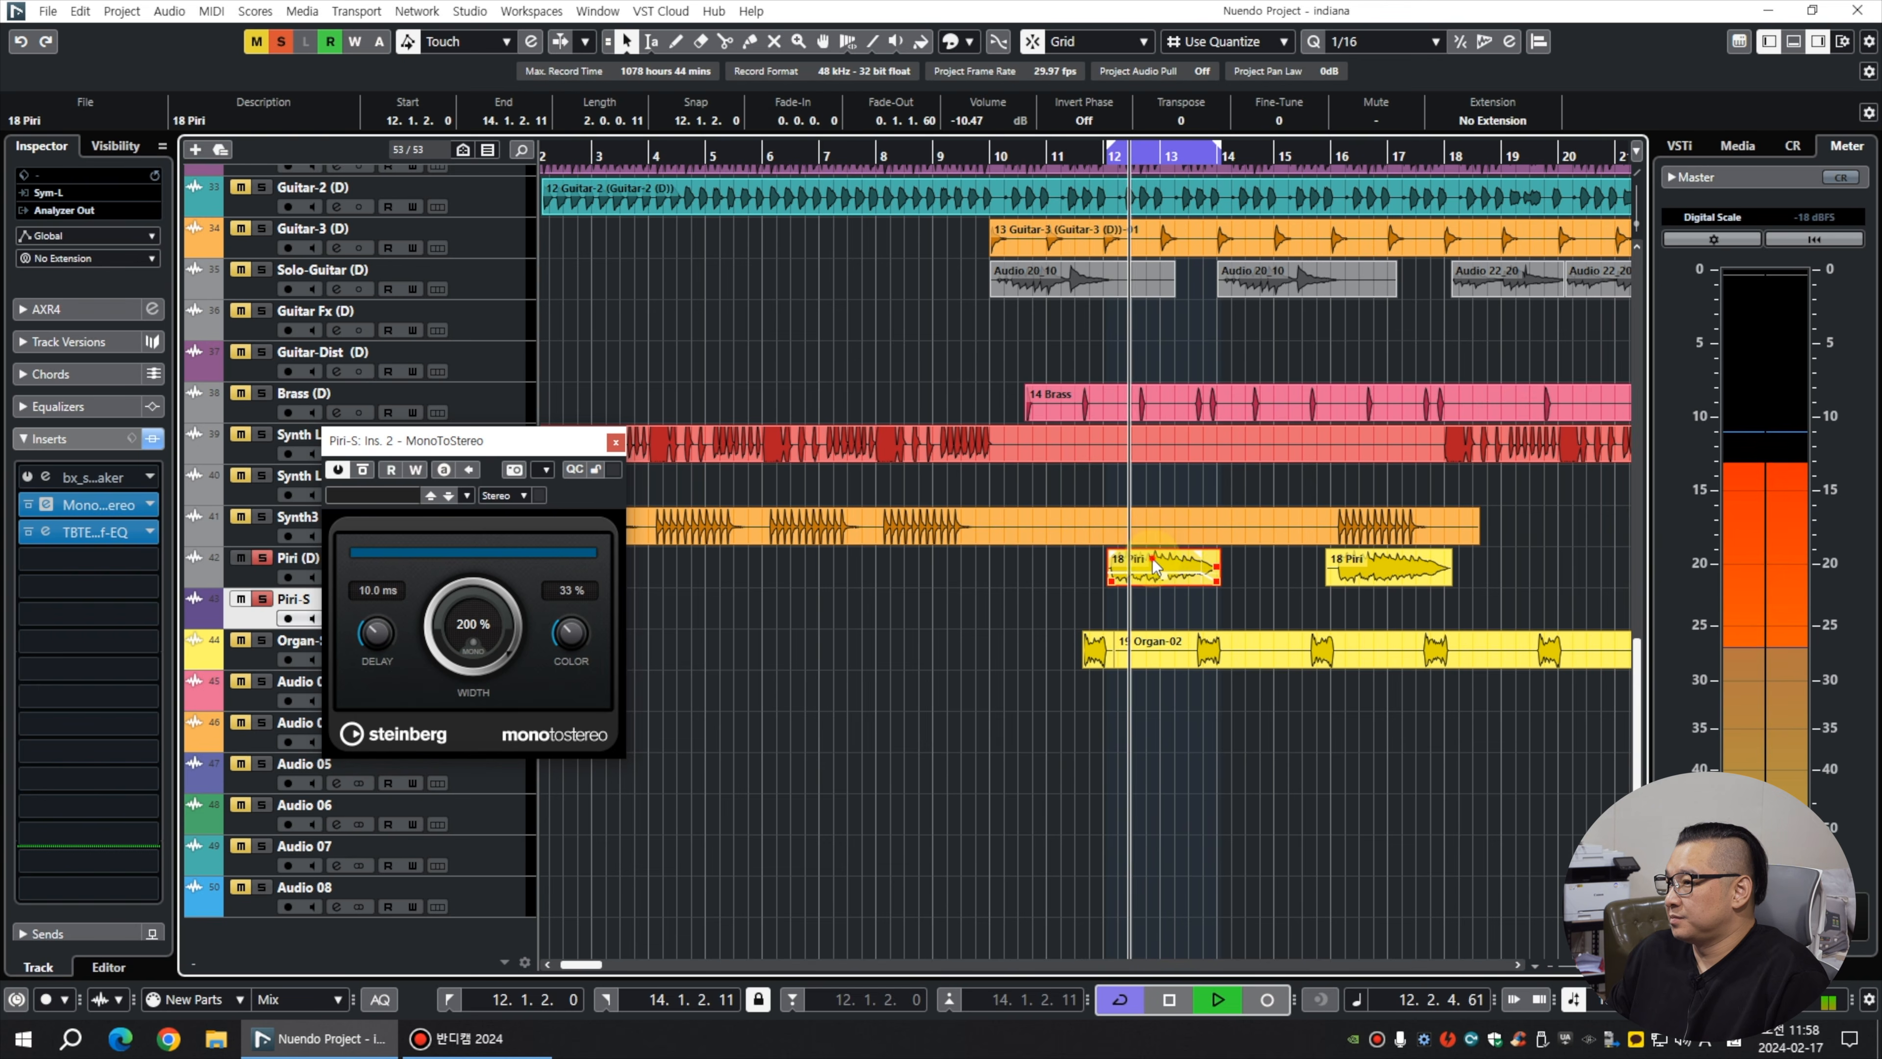
{"action": "left_click_drag", "start_coordinate": [1153, 564], "coordinate": [1154, 602]}
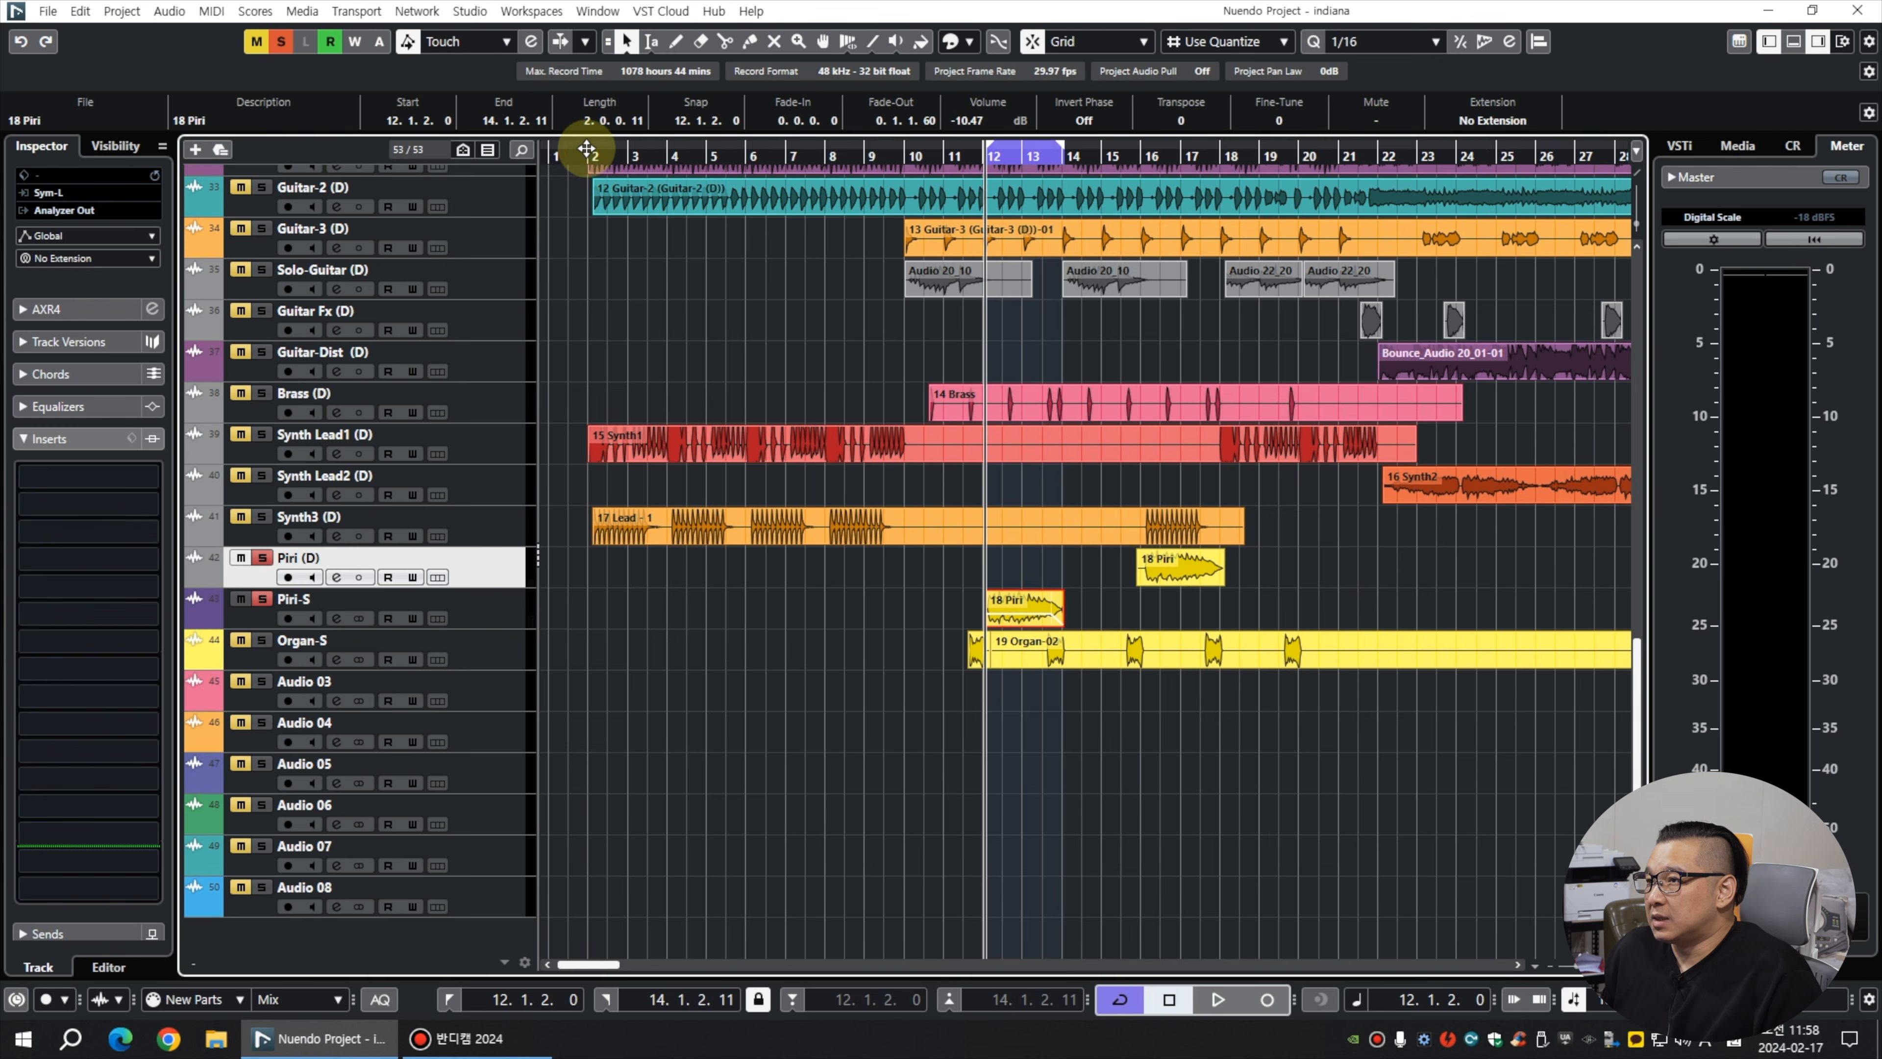
Split off the first phrase of the Lead event on Synth3 (D) at 3.4.4.0 and loop it with the track soloed.
{"action": "left_click_drag", "start_coordinate": [588, 151], "coordinate": [612, 174]}
{"action": "left_click", "coordinate": [849, 529]}
{"action": "key", "text": "1"}
{"action": "left_click_drag", "start_coordinate": [764, 585], "coordinate": [687, 497]}
{"action": "key", "text": "s"}
{"action": "key", "text": "p"}
{"action": "key", "text": "space"}
Move the second Piri event, near bar 16, from Piri (D) down to the Piri-S track.
{"action": "key", "text": "g"}
{"action": "key", "text": "g"}
{"action": "key", "text": "g"}
{"action": "key", "text": "g"}
{"action": "key", "text": "g"}
{"action": "key", "text": "g"}
{"action": "key", "text": "g"}
{"action": "key", "text": "g"}
{"action": "key", "text": "h"}
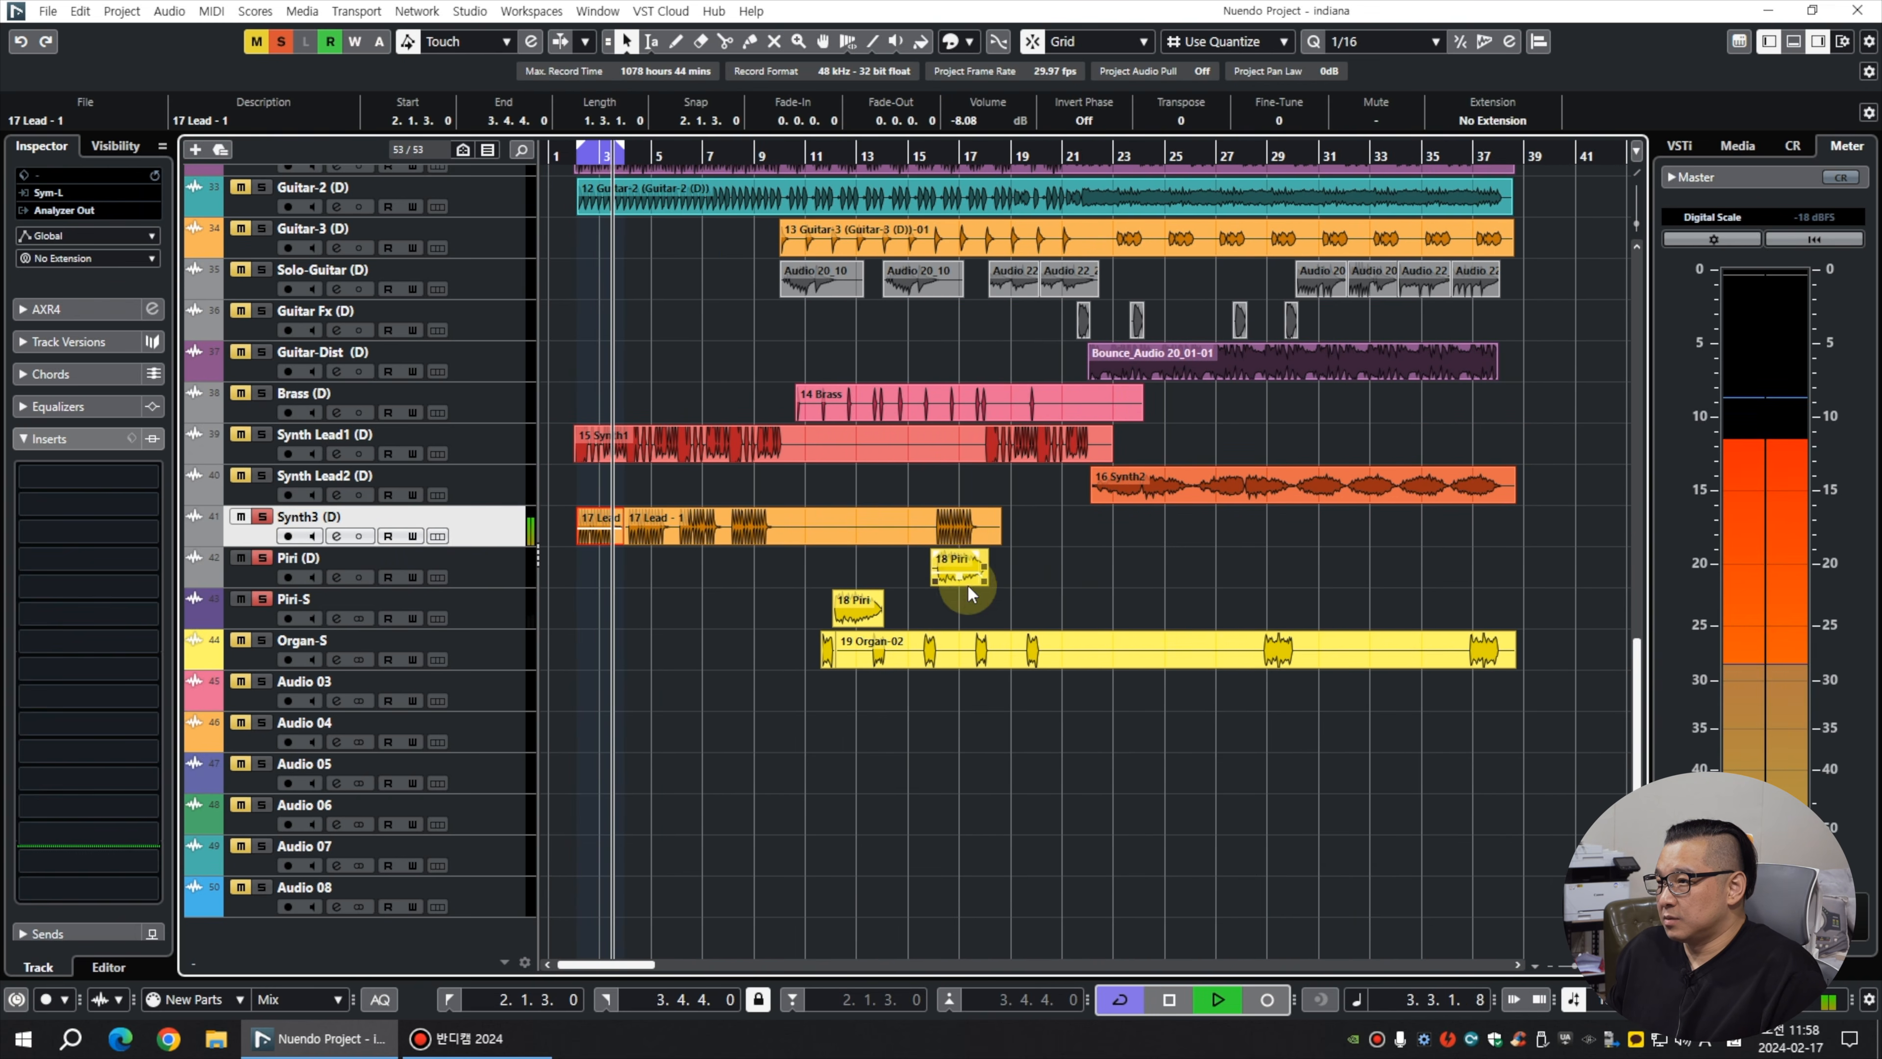
{"action": "left_click_drag", "start_coordinate": [953, 562], "coordinate": [953, 599]}
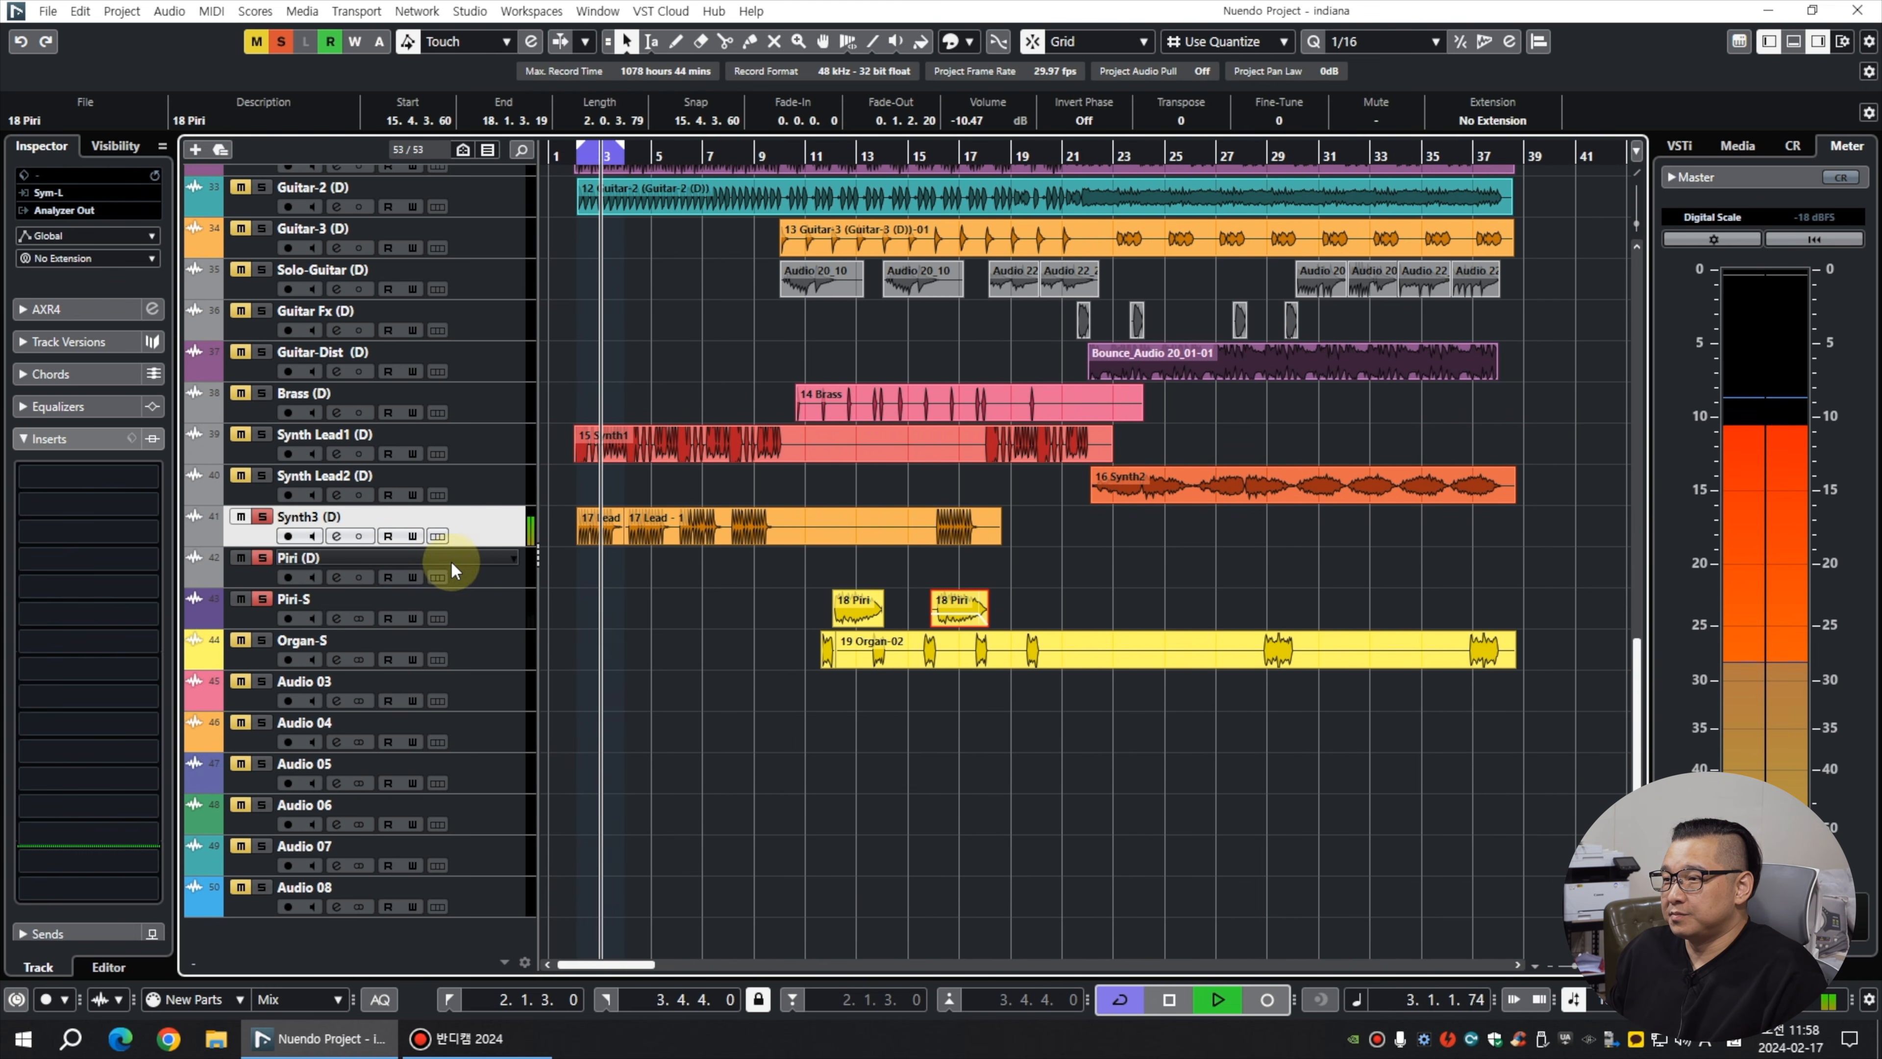
Stop playback and load MonoToStereo in the first insert slot of the Synth3 (D) track.
{"action": "key", "text": "h"}
{"action": "key", "text": "h"}
{"action": "key", "text": "h"}
{"action": "key", "text": "h"}
{"action": "key", "text": "h"}
{"action": "key", "text": "space"}
{"action": "left_click", "coordinate": [141, 483]}
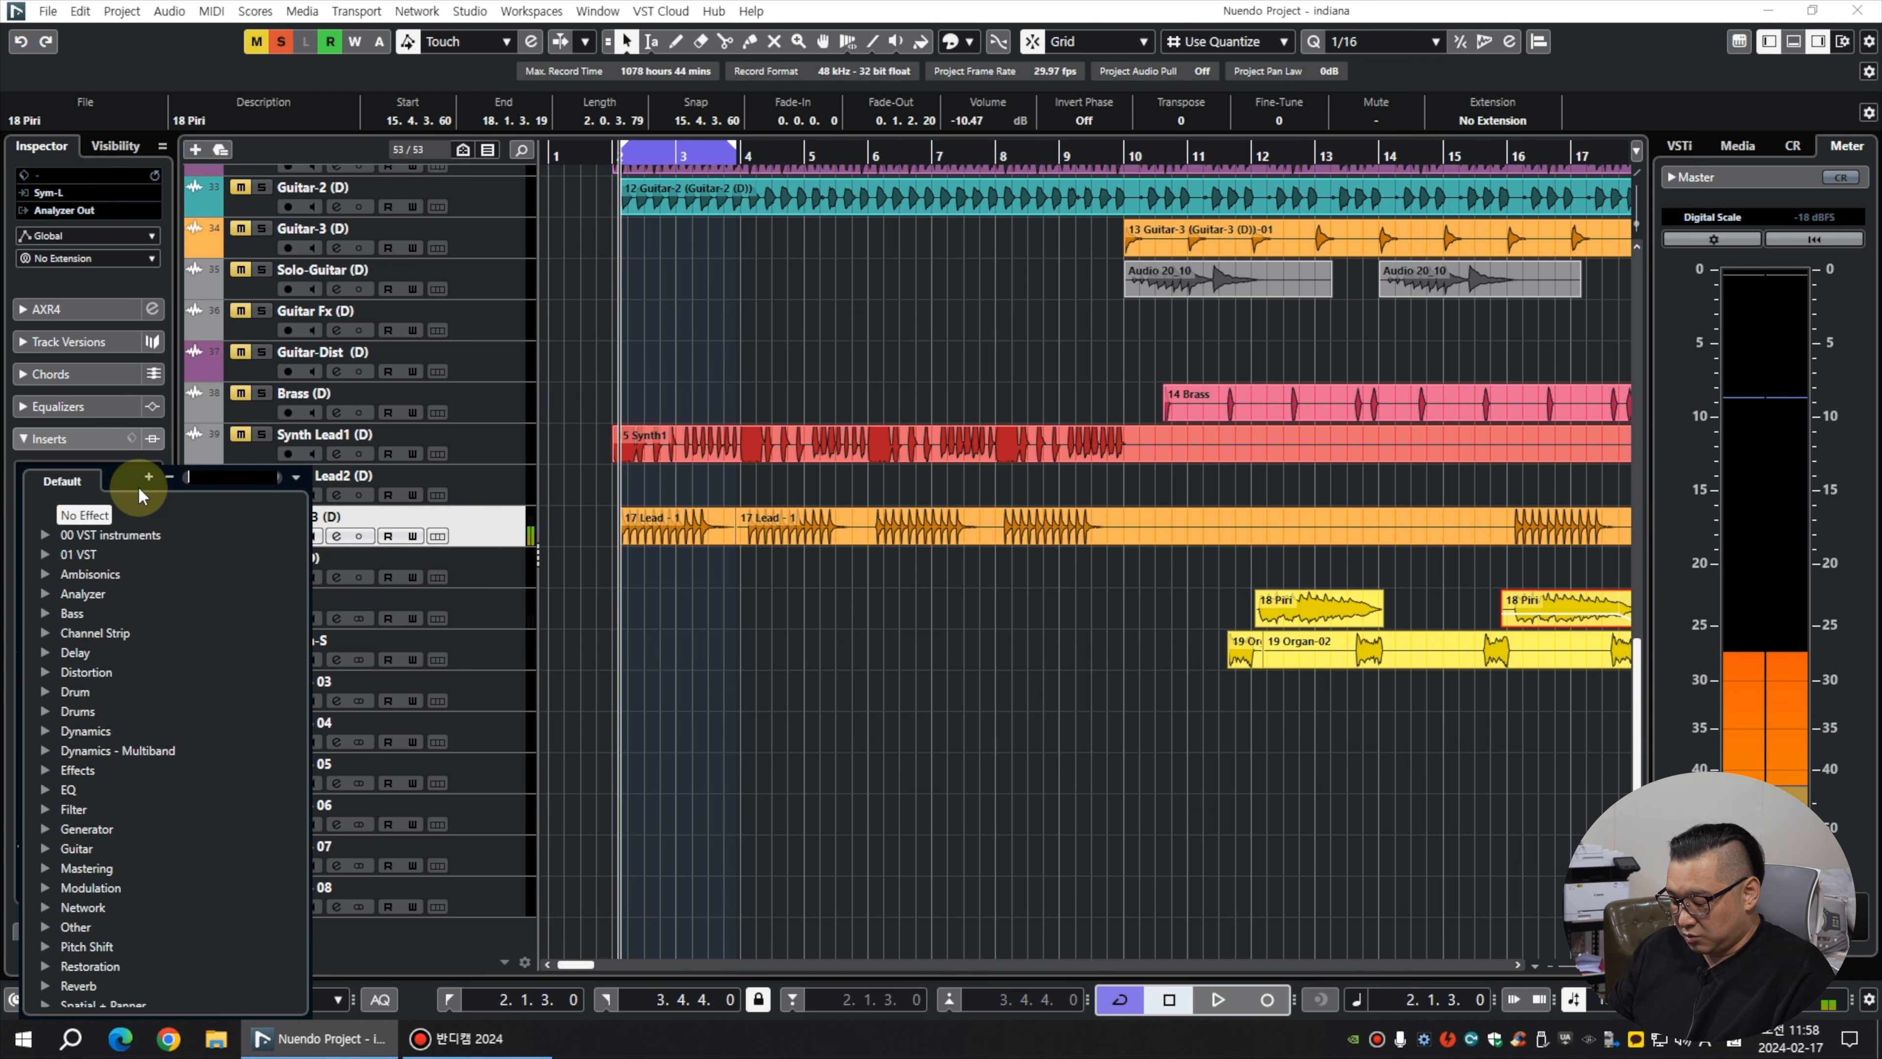
{"action": "type", "text": "monoto"}
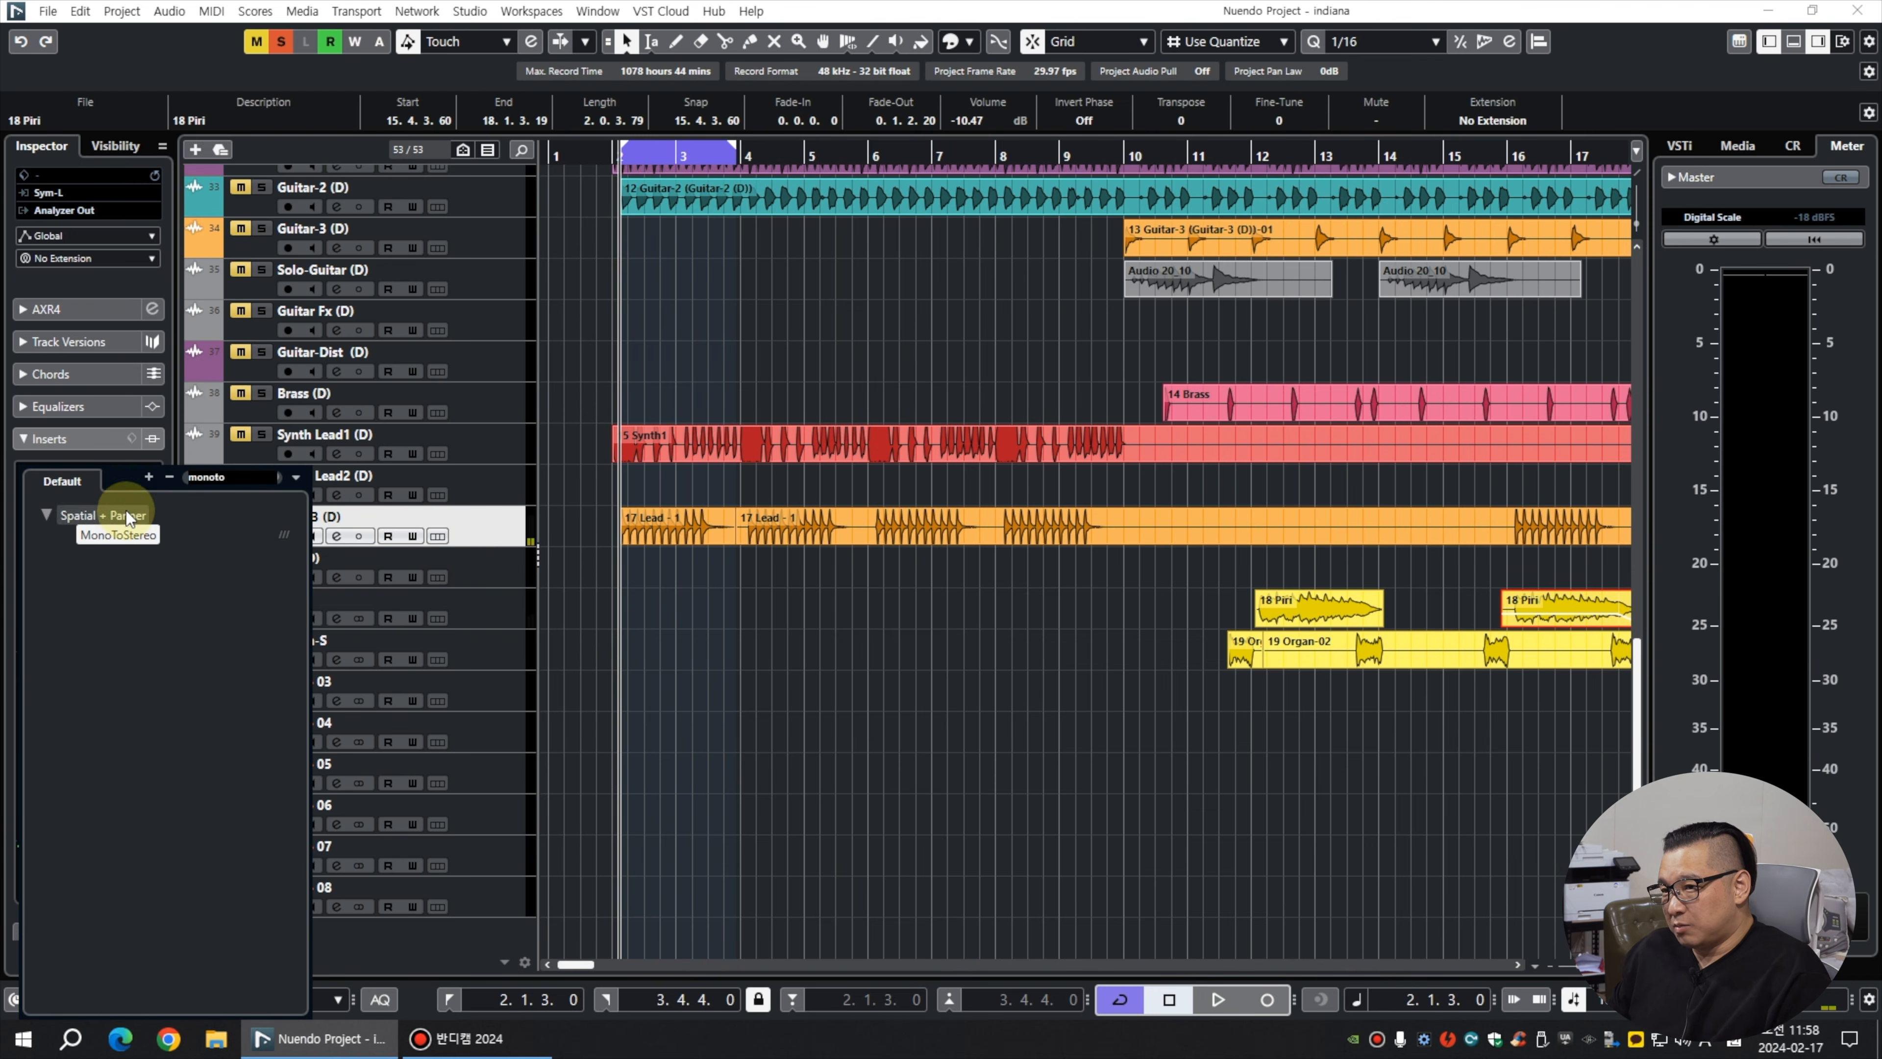
{"action": "left_click", "coordinate": [122, 535]}
Set the MonoToStereo Width on Synth3 (D) to 200 %, listen to the looped Lead phrase, and stop playback.
{"action": "key", "text": "space"}
{"action": "left_click_drag", "start_coordinate": [911, 536], "coordinate": [989, 409]}
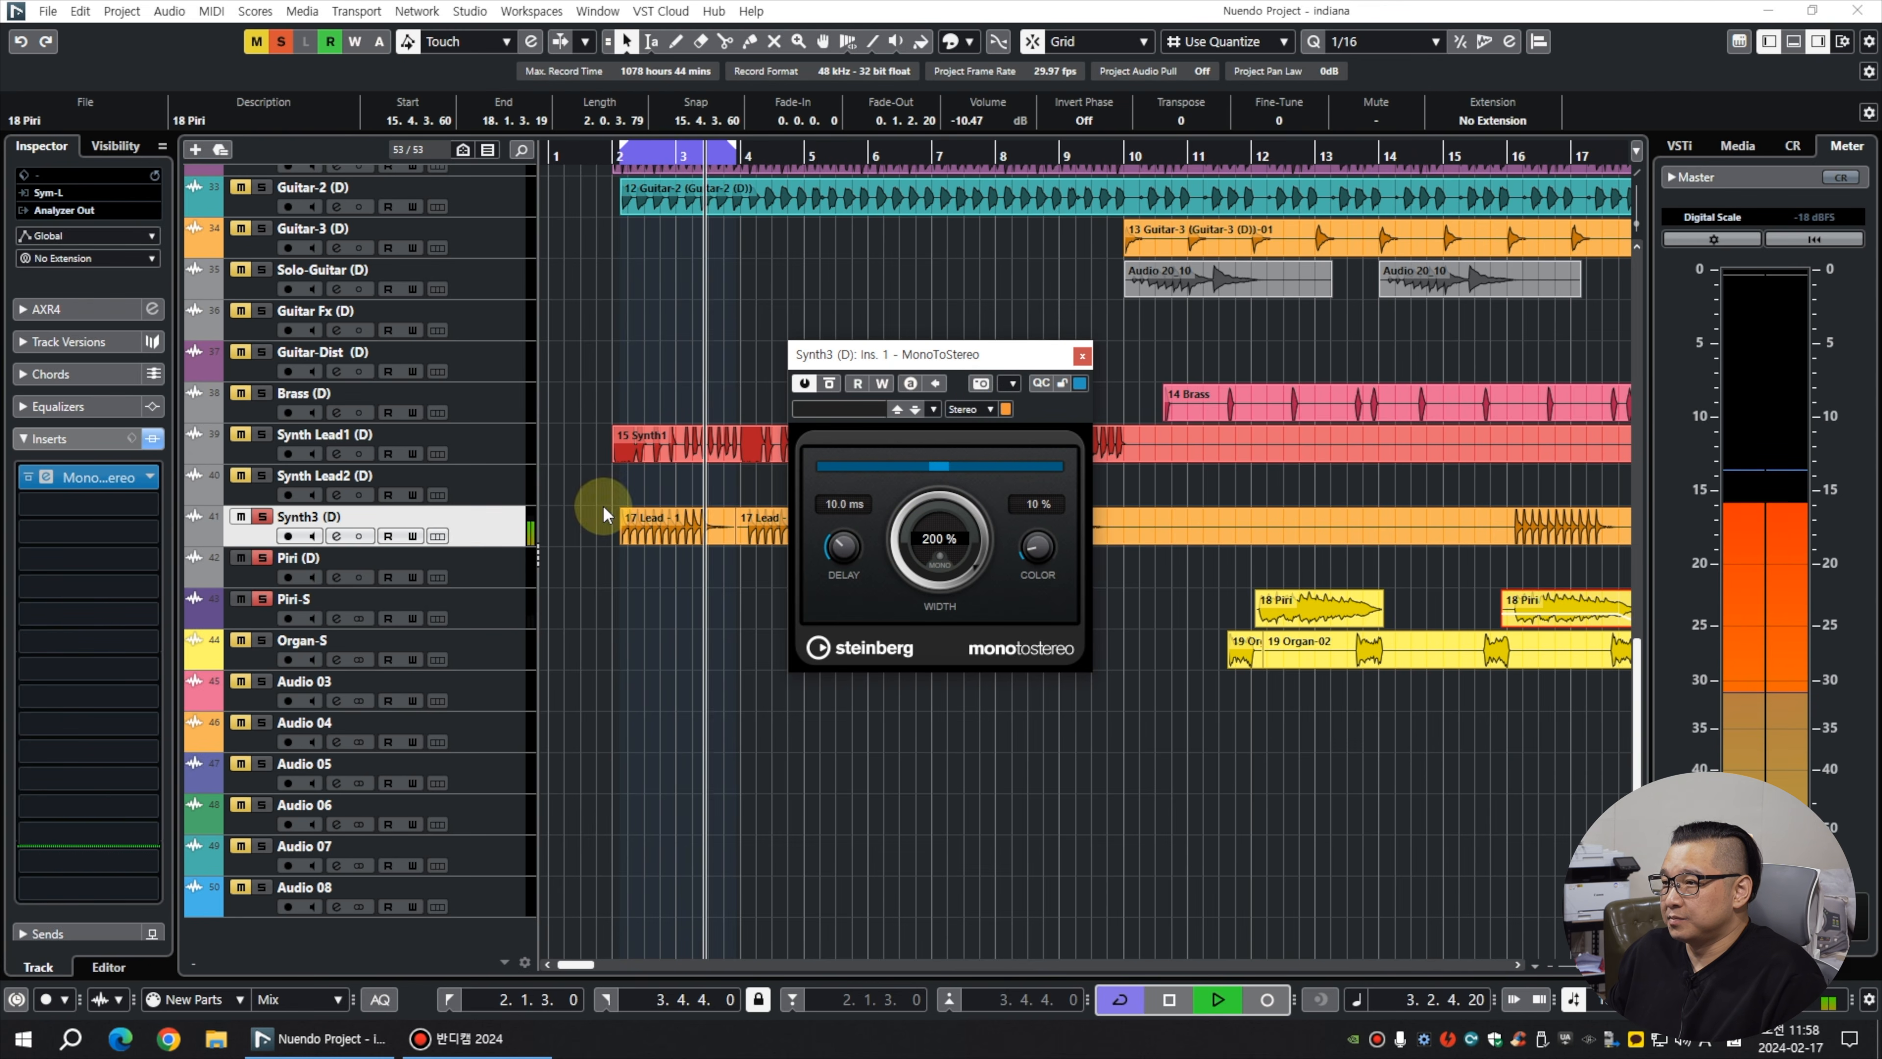
{"action": "left_click", "coordinate": [489, 536]}
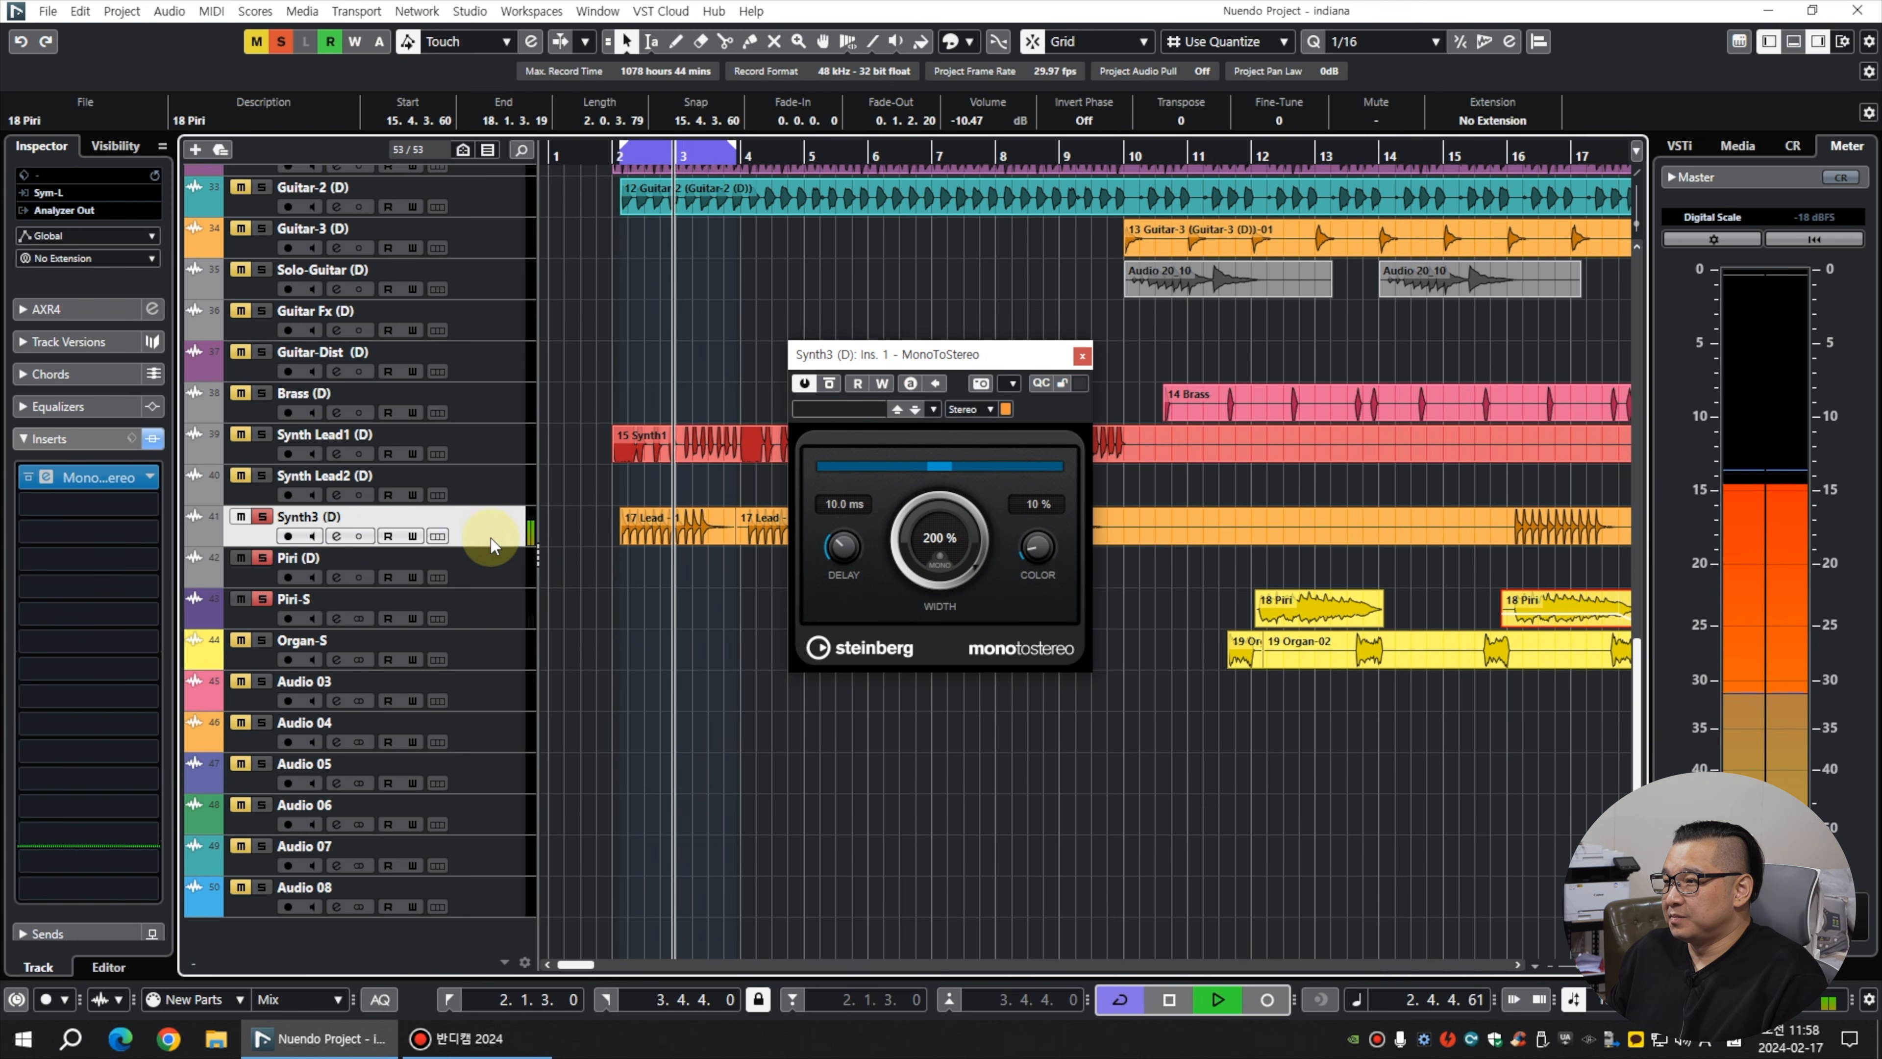
{"action": "key", "text": "space"}
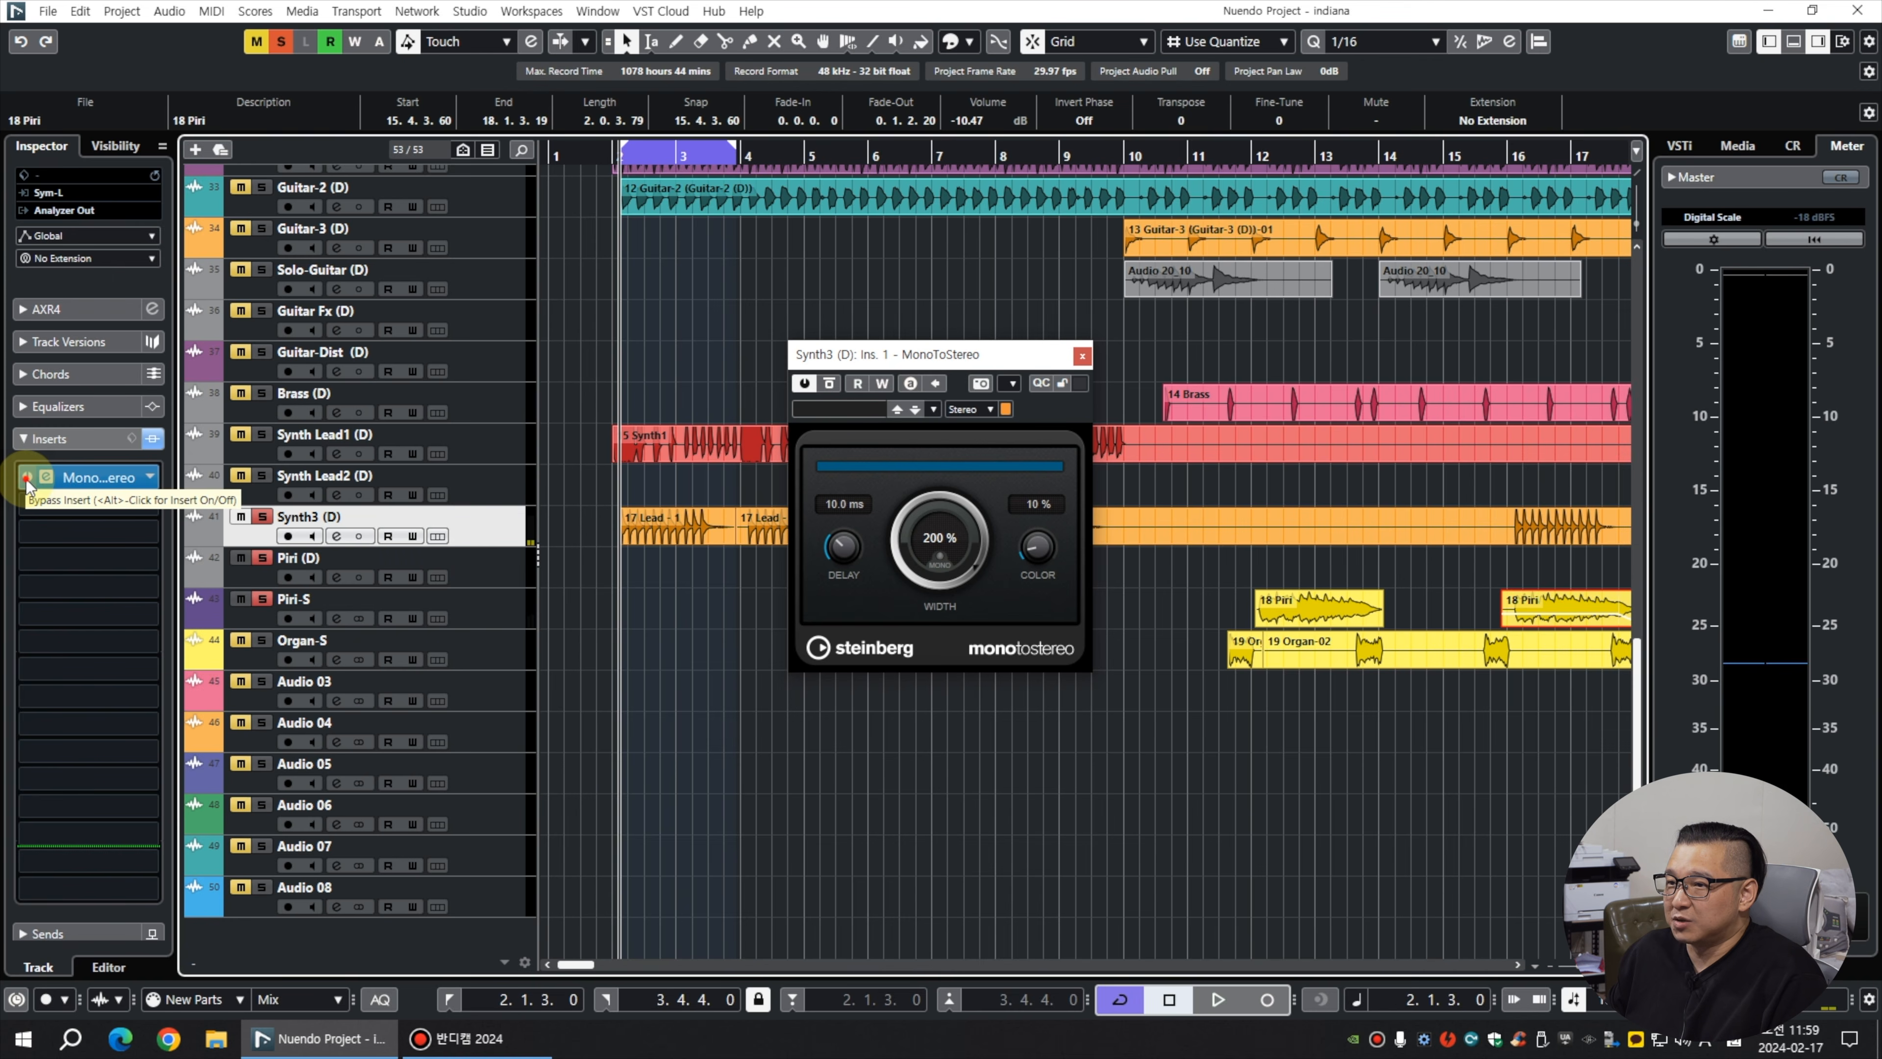
Switch off MonoToStereo on Synth3 (D) and set up Audio 03 below it as a soloed Synth3 track with MonoToStereo inserted.
{"action": "left_click", "coordinate": [27, 483]}
{"action": "left_click_drag", "start_coordinate": [479, 672], "coordinate": [246, 585]}
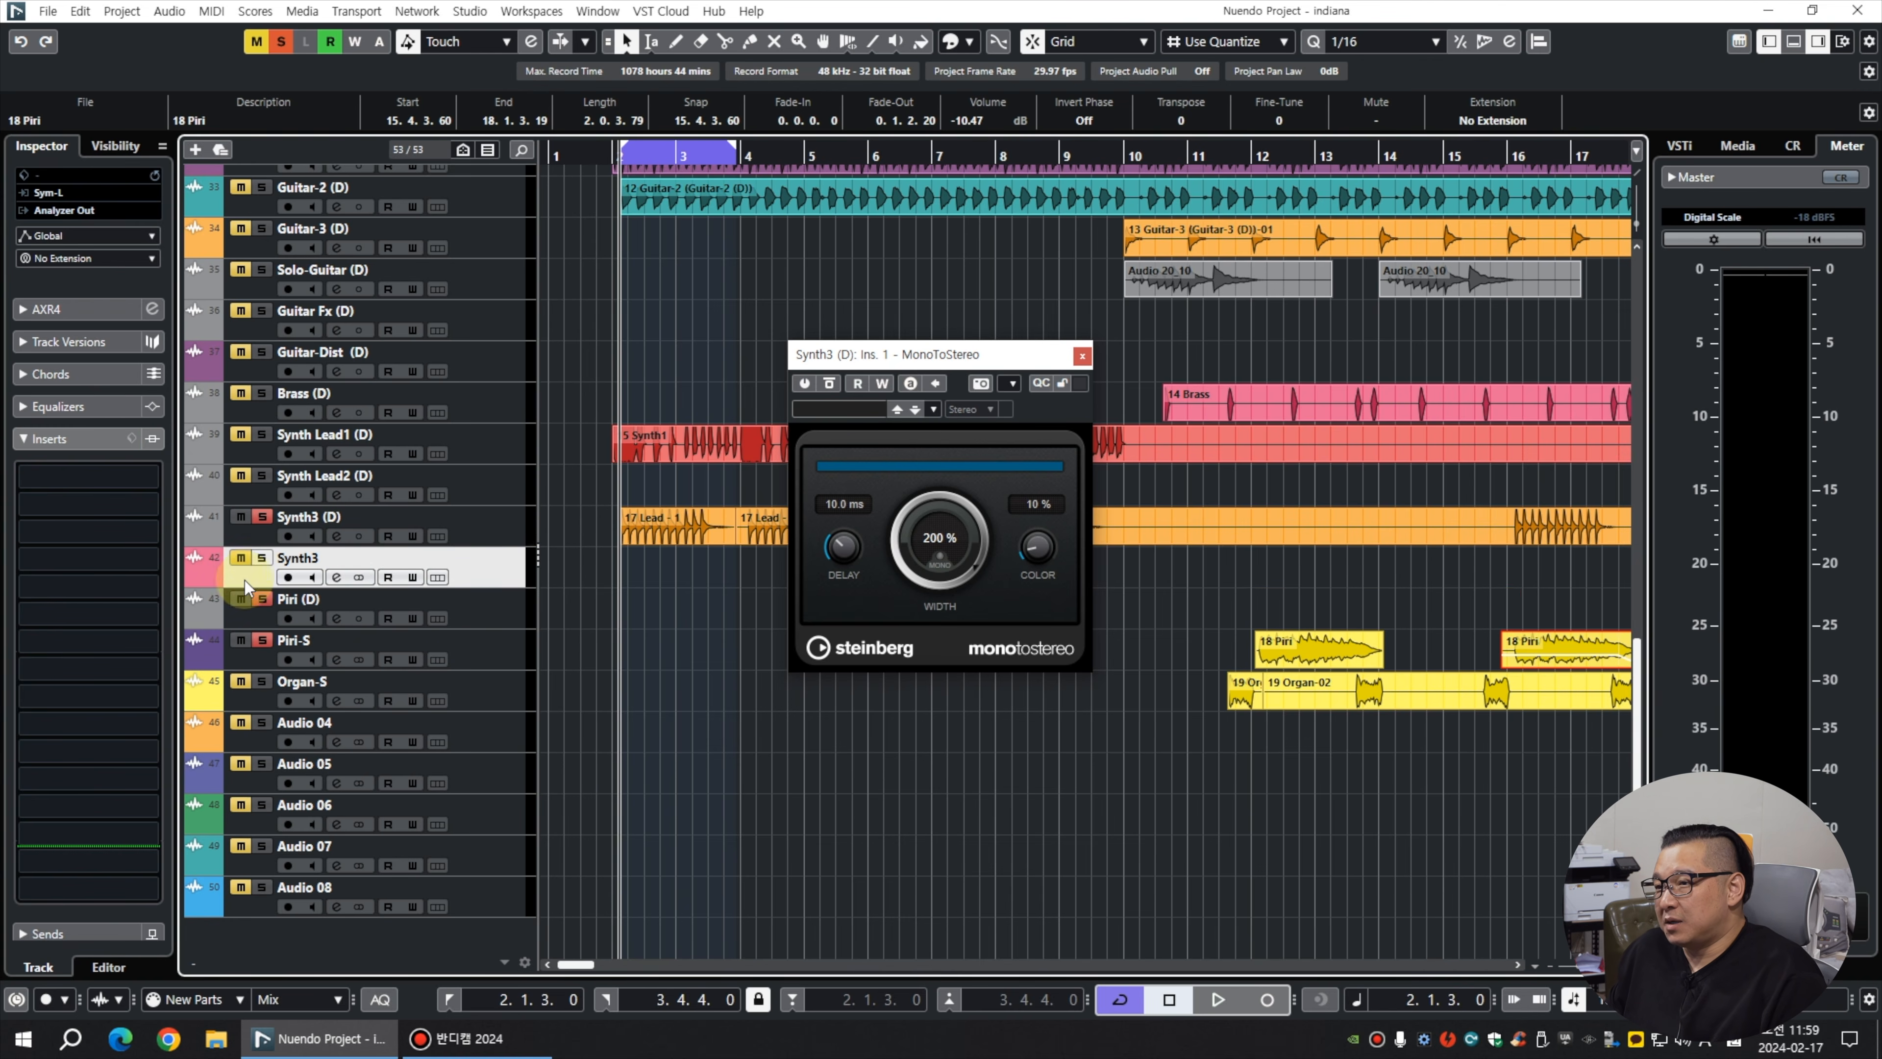
{"action": "left_click", "coordinate": [159, 478]}
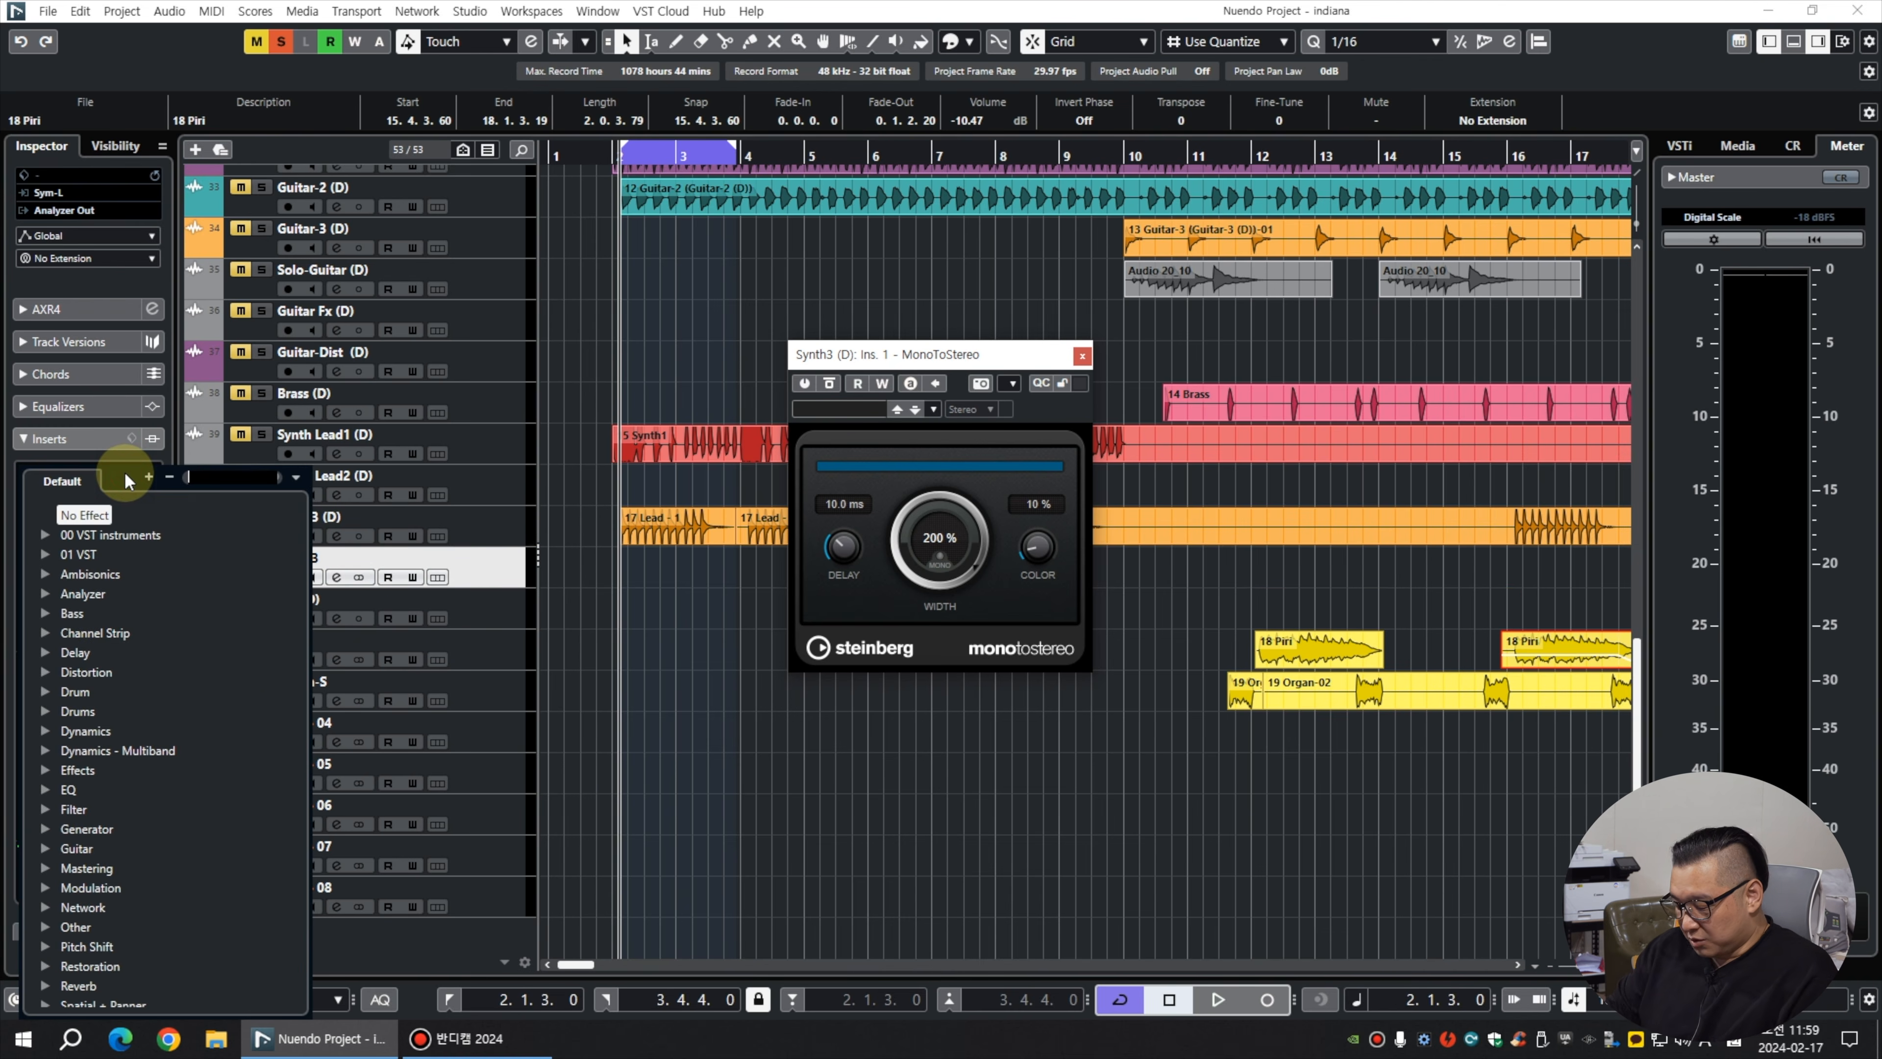
{"action": "type", "text": "mono"}
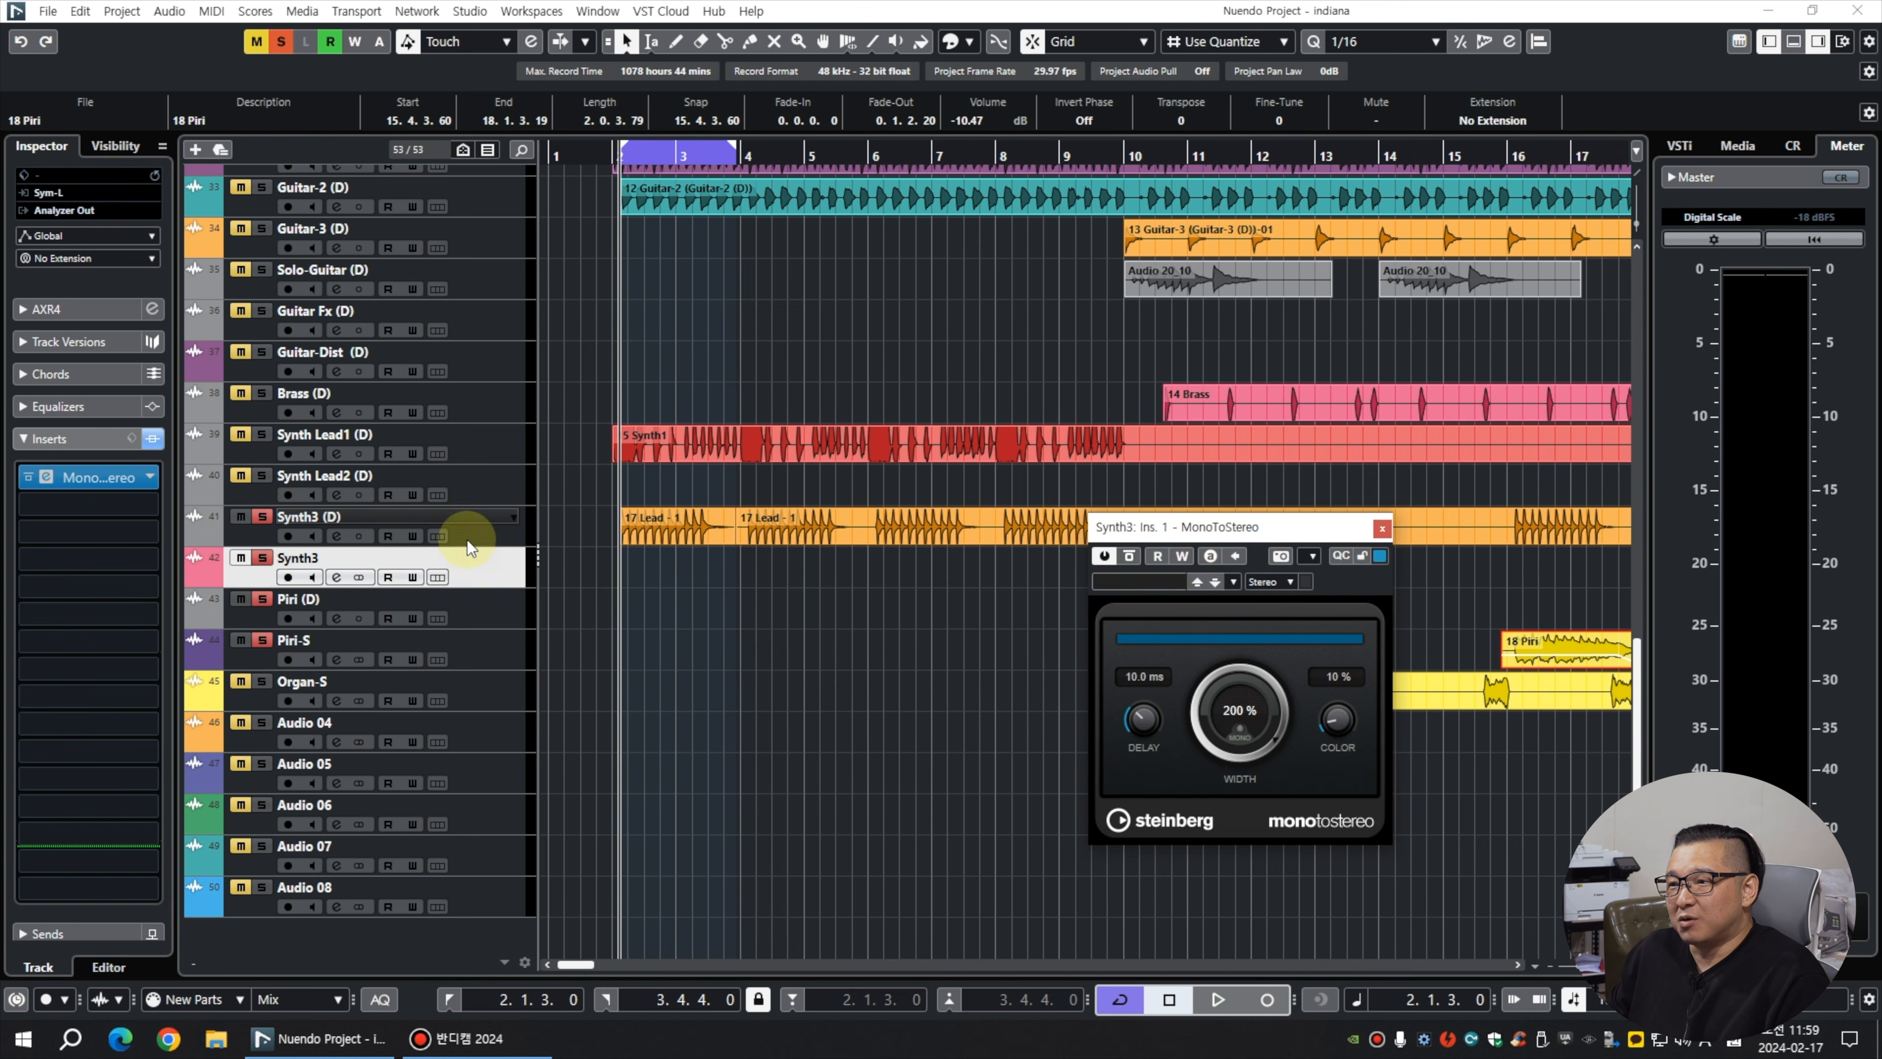
{"action": "left_click", "coordinate": [468, 541]}
{"action": "left_click", "coordinate": [482, 577]}
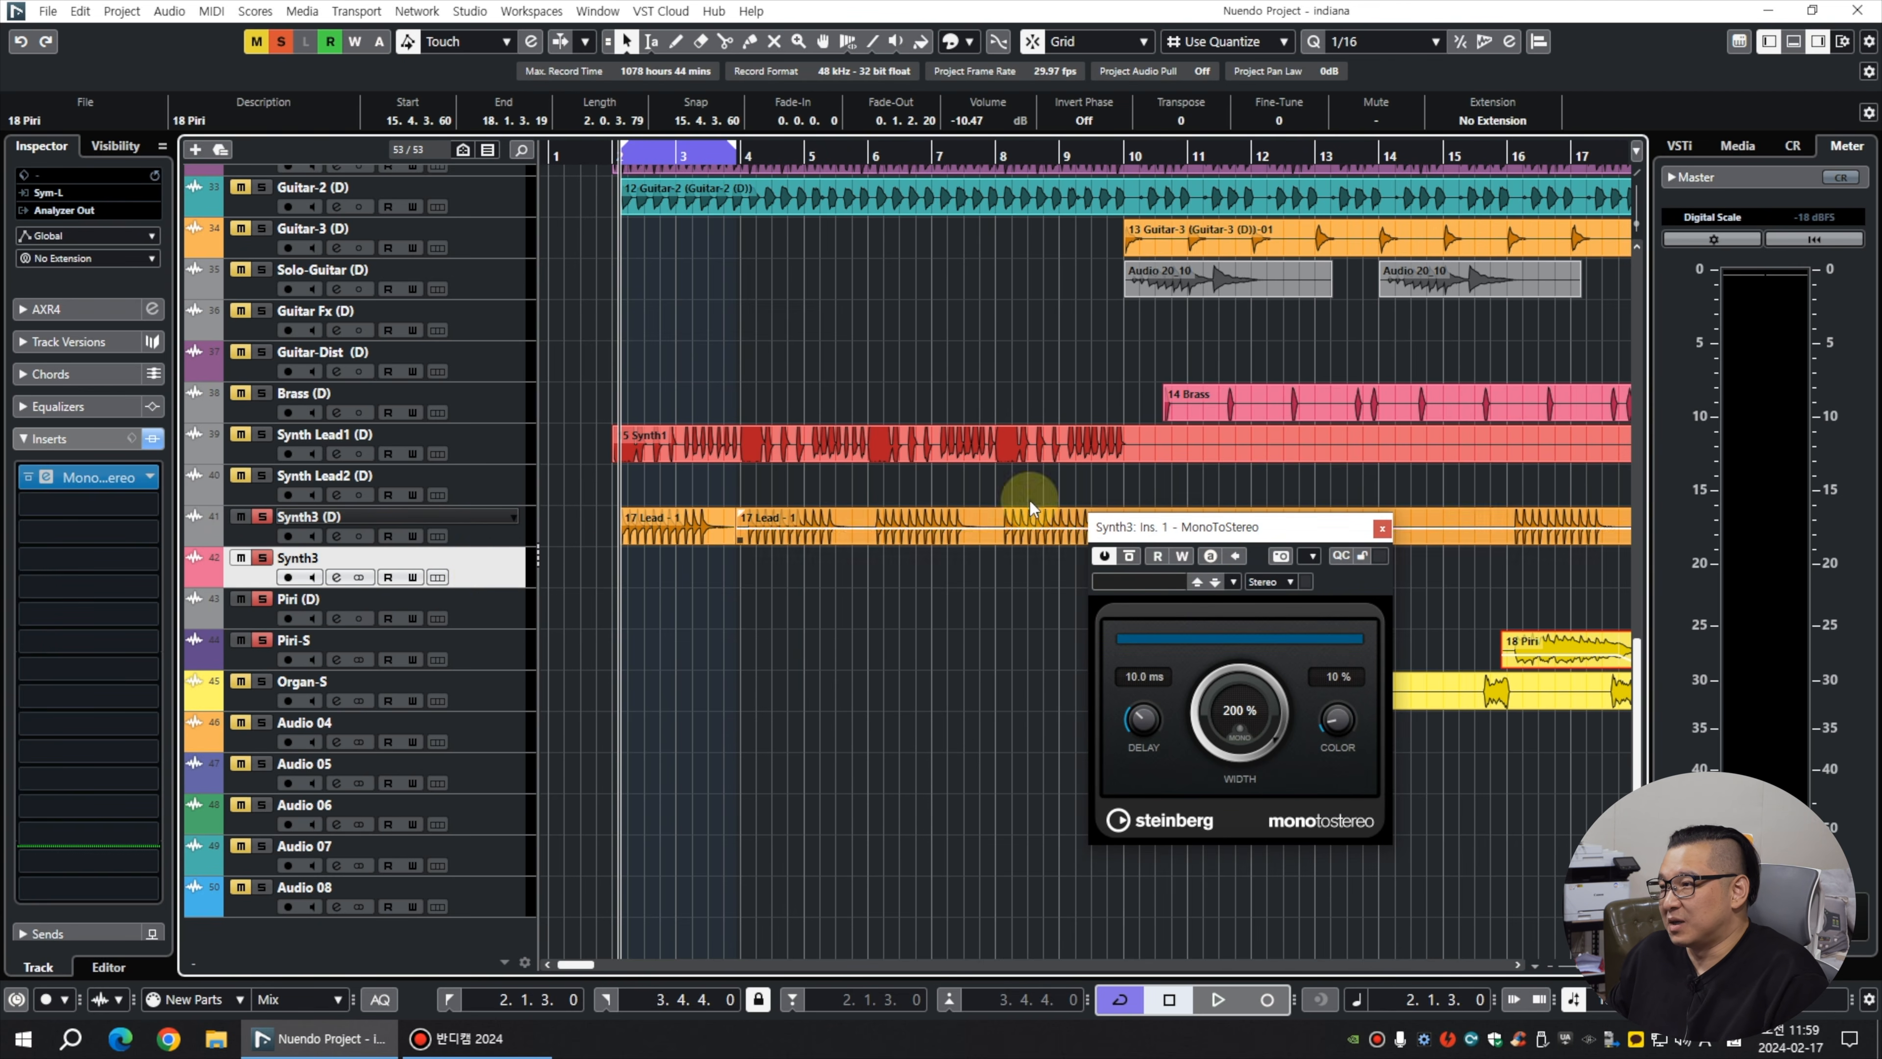
Move the first Lead phrase from Synth3 (D) down to the Synth3 track and listen to it through MonoToStereo.
{"action": "left_click_drag", "start_coordinate": [1238, 532], "coordinate": [399, 523]}
{"action": "key", "text": "space"}
{"action": "left_click_drag", "start_coordinate": [655, 528], "coordinate": [655, 569]}
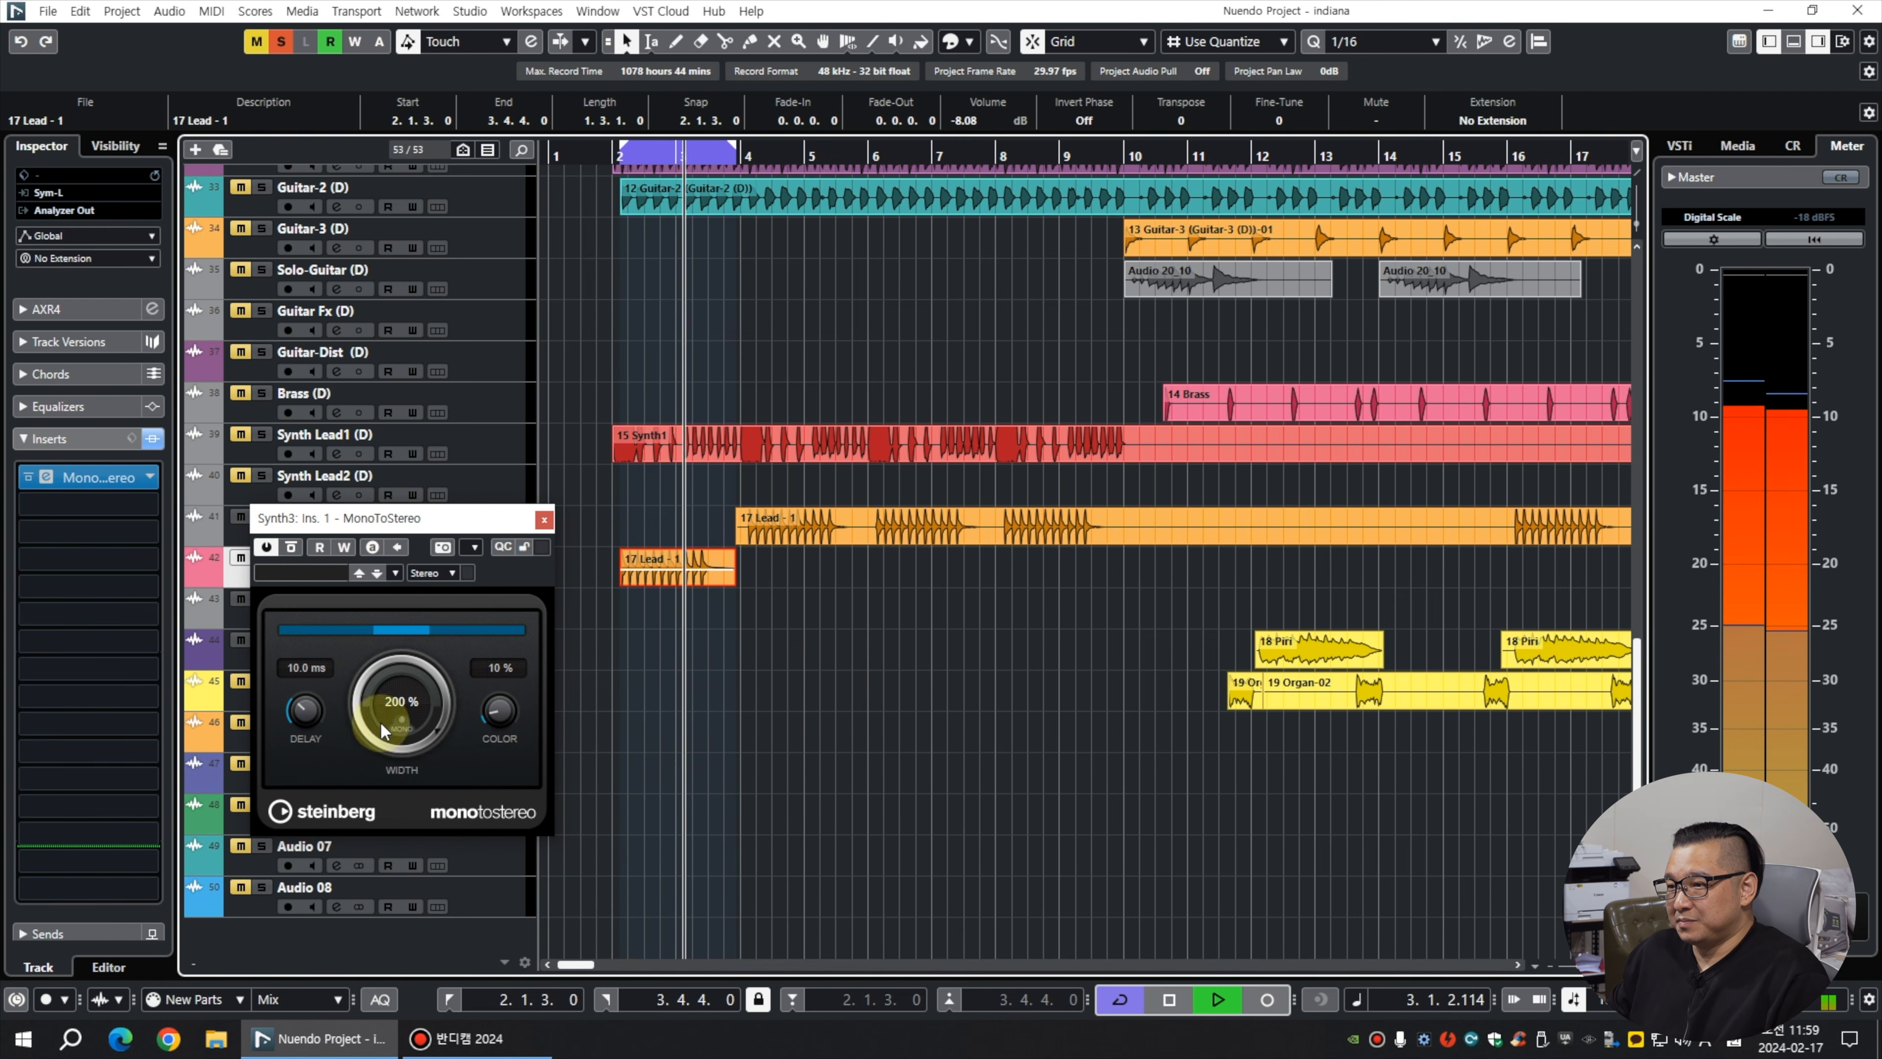
{"action": "key", "text": "space"}
Try higher and lower MonoToStereo Delay settings on Synth3 during looped playback, ending at 9.0 ms, and stop playback.
{"action": "left_click", "coordinate": [304, 713]}
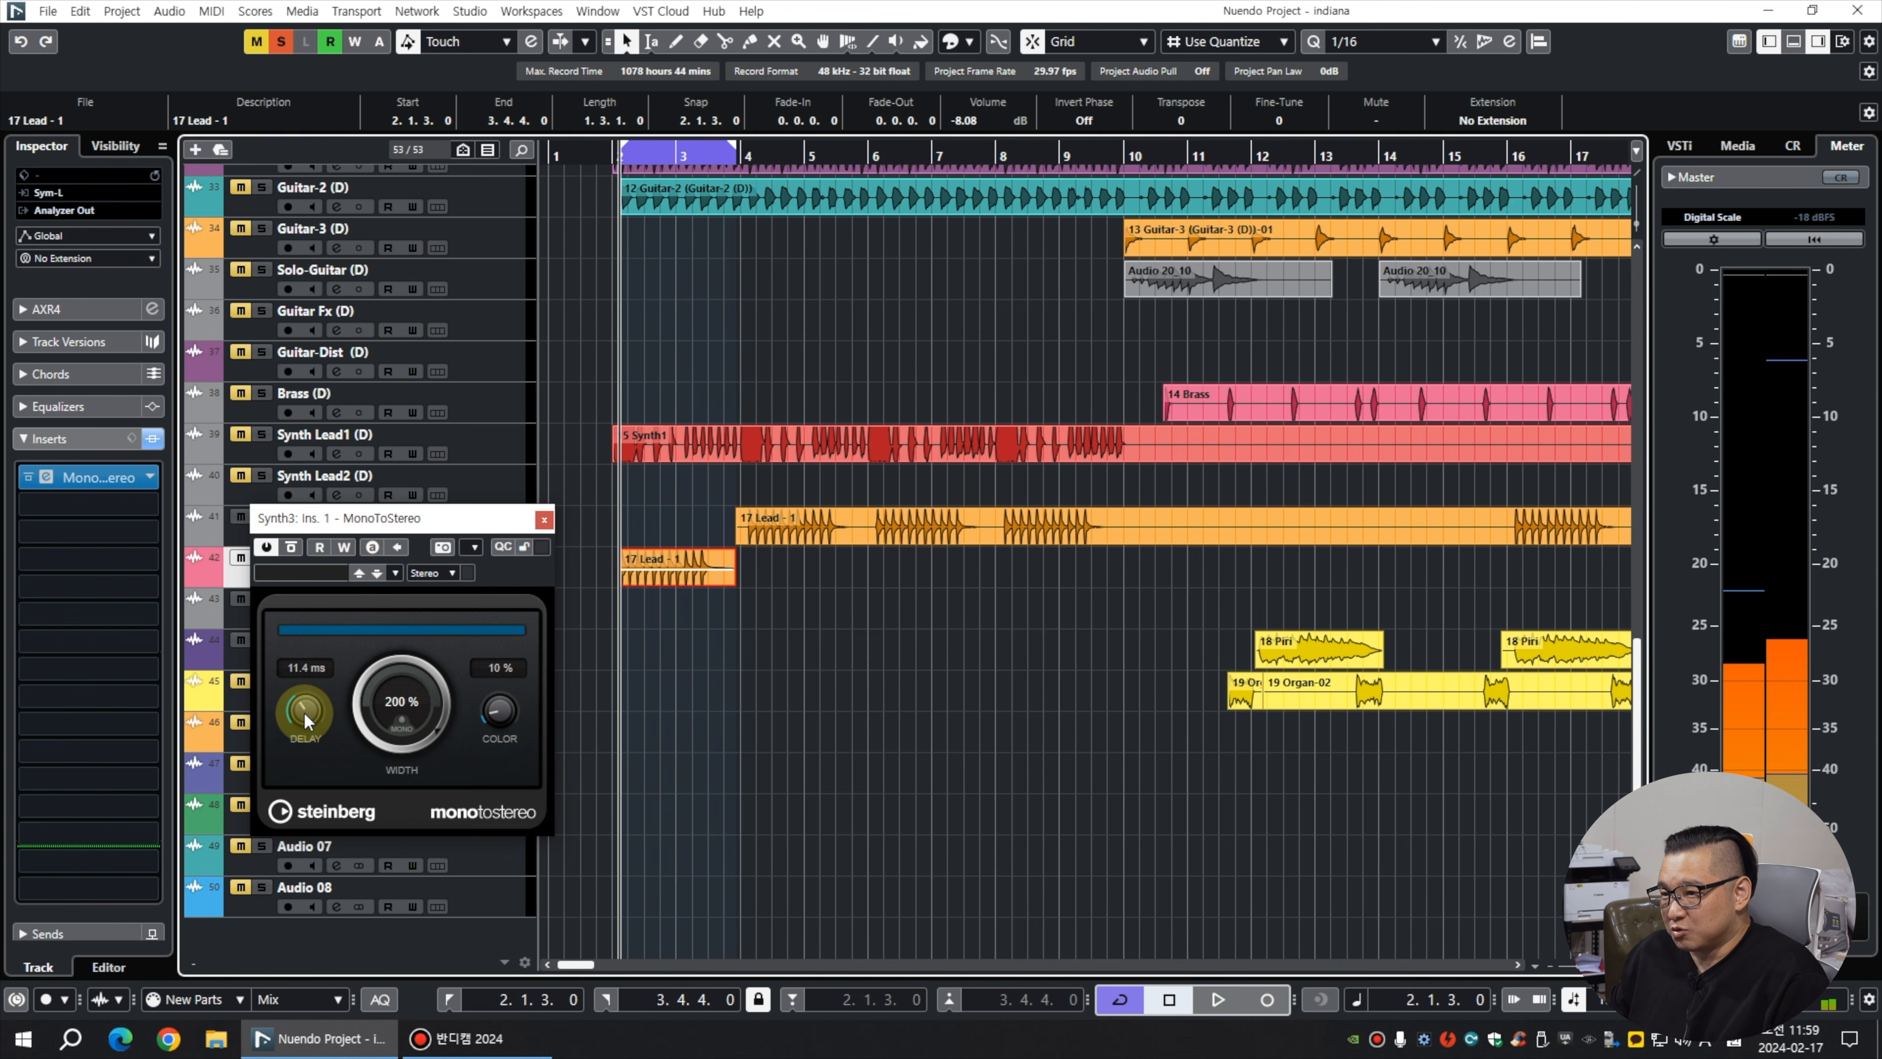
{"action": "key", "text": "space"}
{"action": "scroll", "coordinate": [303, 715], "scroll_direction": "up", "scroll_amount": 2}
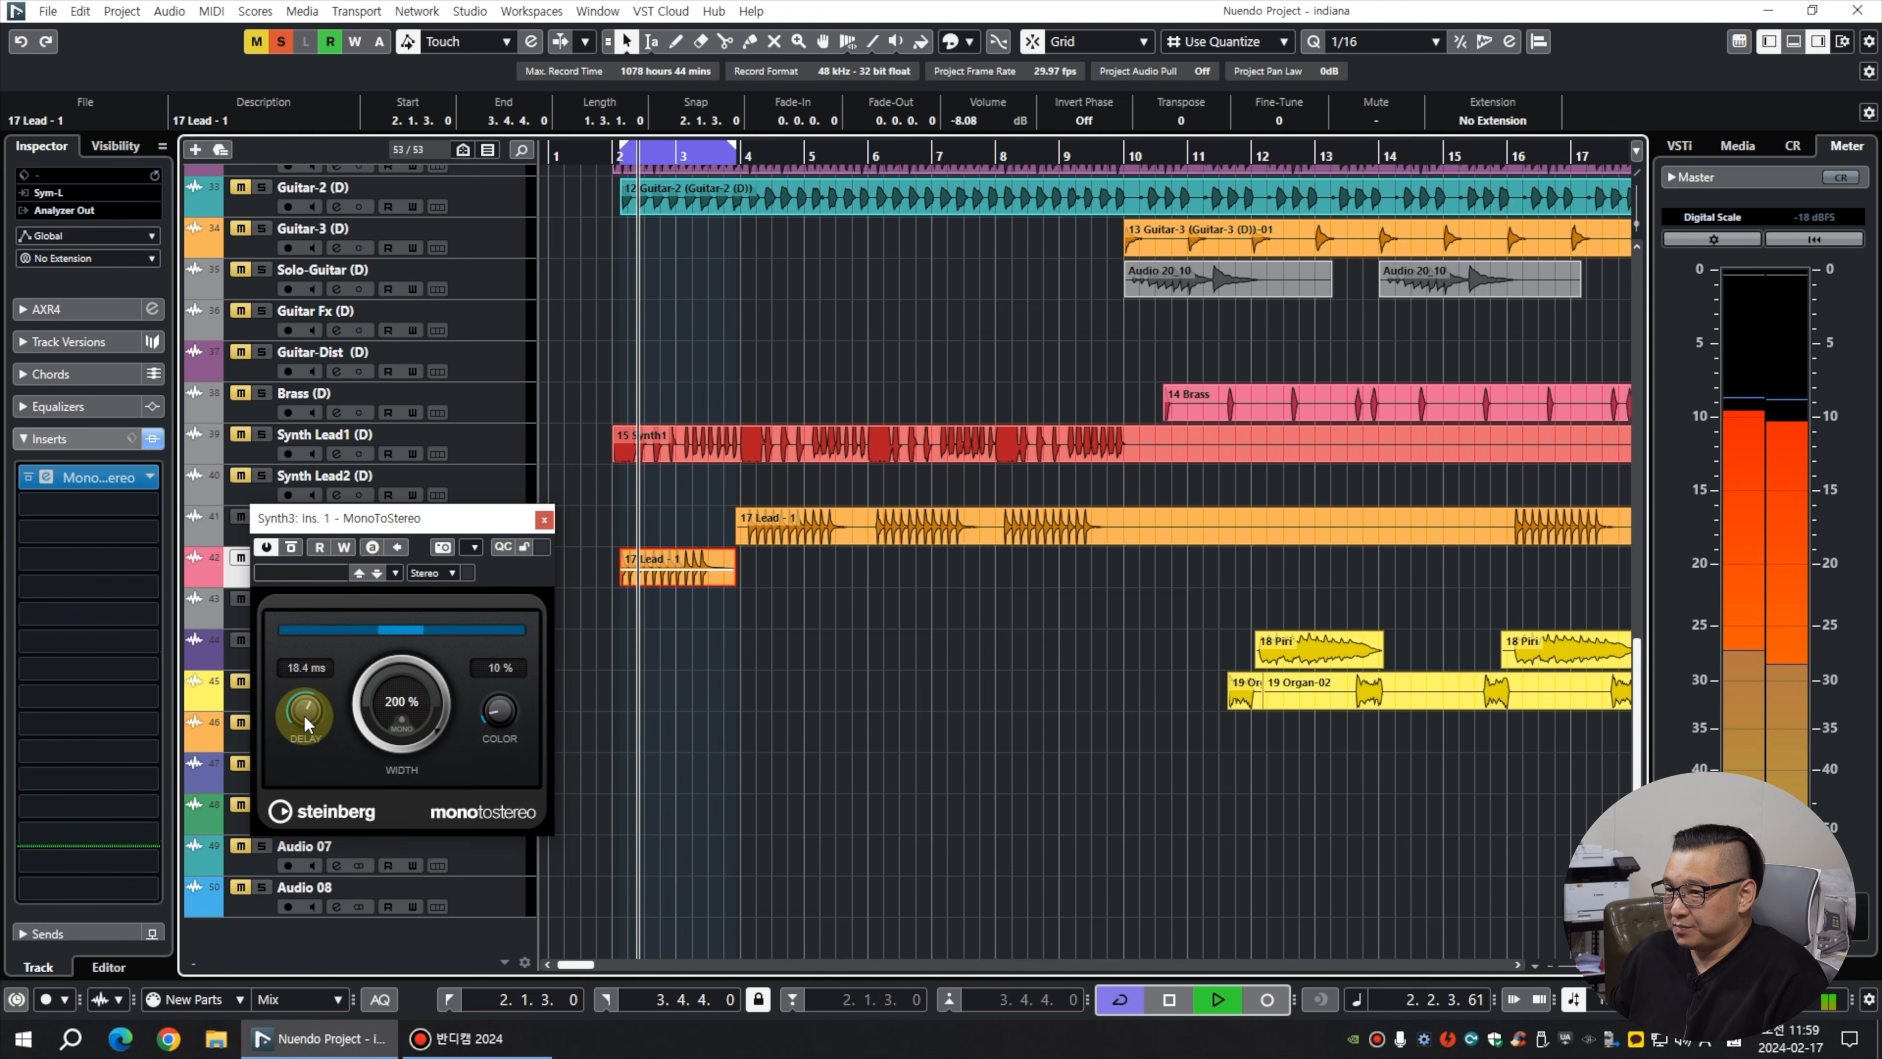
{"action": "scroll", "coordinate": [303, 714], "scroll_direction": "up", "scroll_amount": 1}
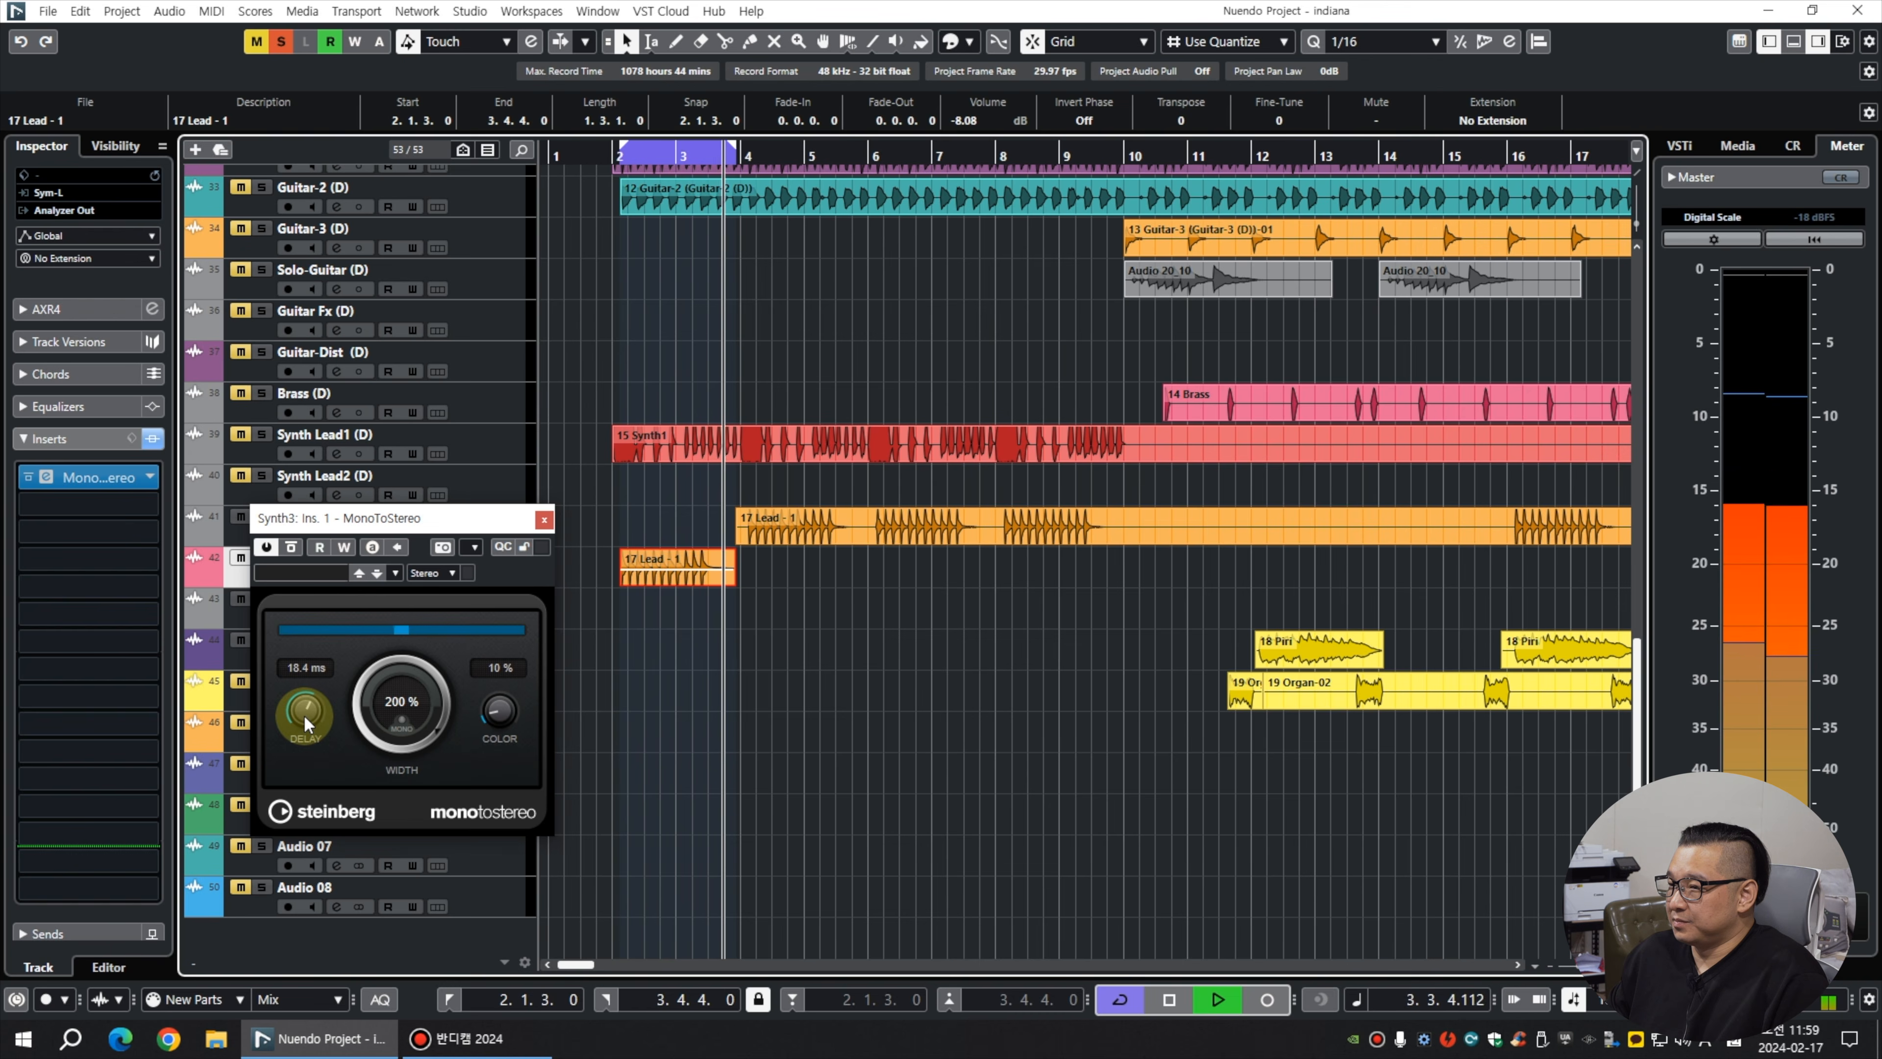
{"action": "scroll", "coordinate": [303, 714], "scroll_direction": "up", "scroll_amount": 3}
{"action": "scroll", "coordinate": [304, 725], "scroll_direction": "down", "scroll_amount": 5}
{"action": "scroll", "coordinate": [306, 713], "scroll_direction": "down", "scroll_amount": 4}
{"action": "scroll", "coordinate": [309, 710], "scroll_direction": "down", "scroll_amount": 20}
{"action": "scroll", "coordinate": [313, 713], "scroll_direction": "down", "scroll_amount": 5}
{"action": "scroll", "coordinate": [313, 713], "scroll_direction": "up", "scroll_amount": 4}
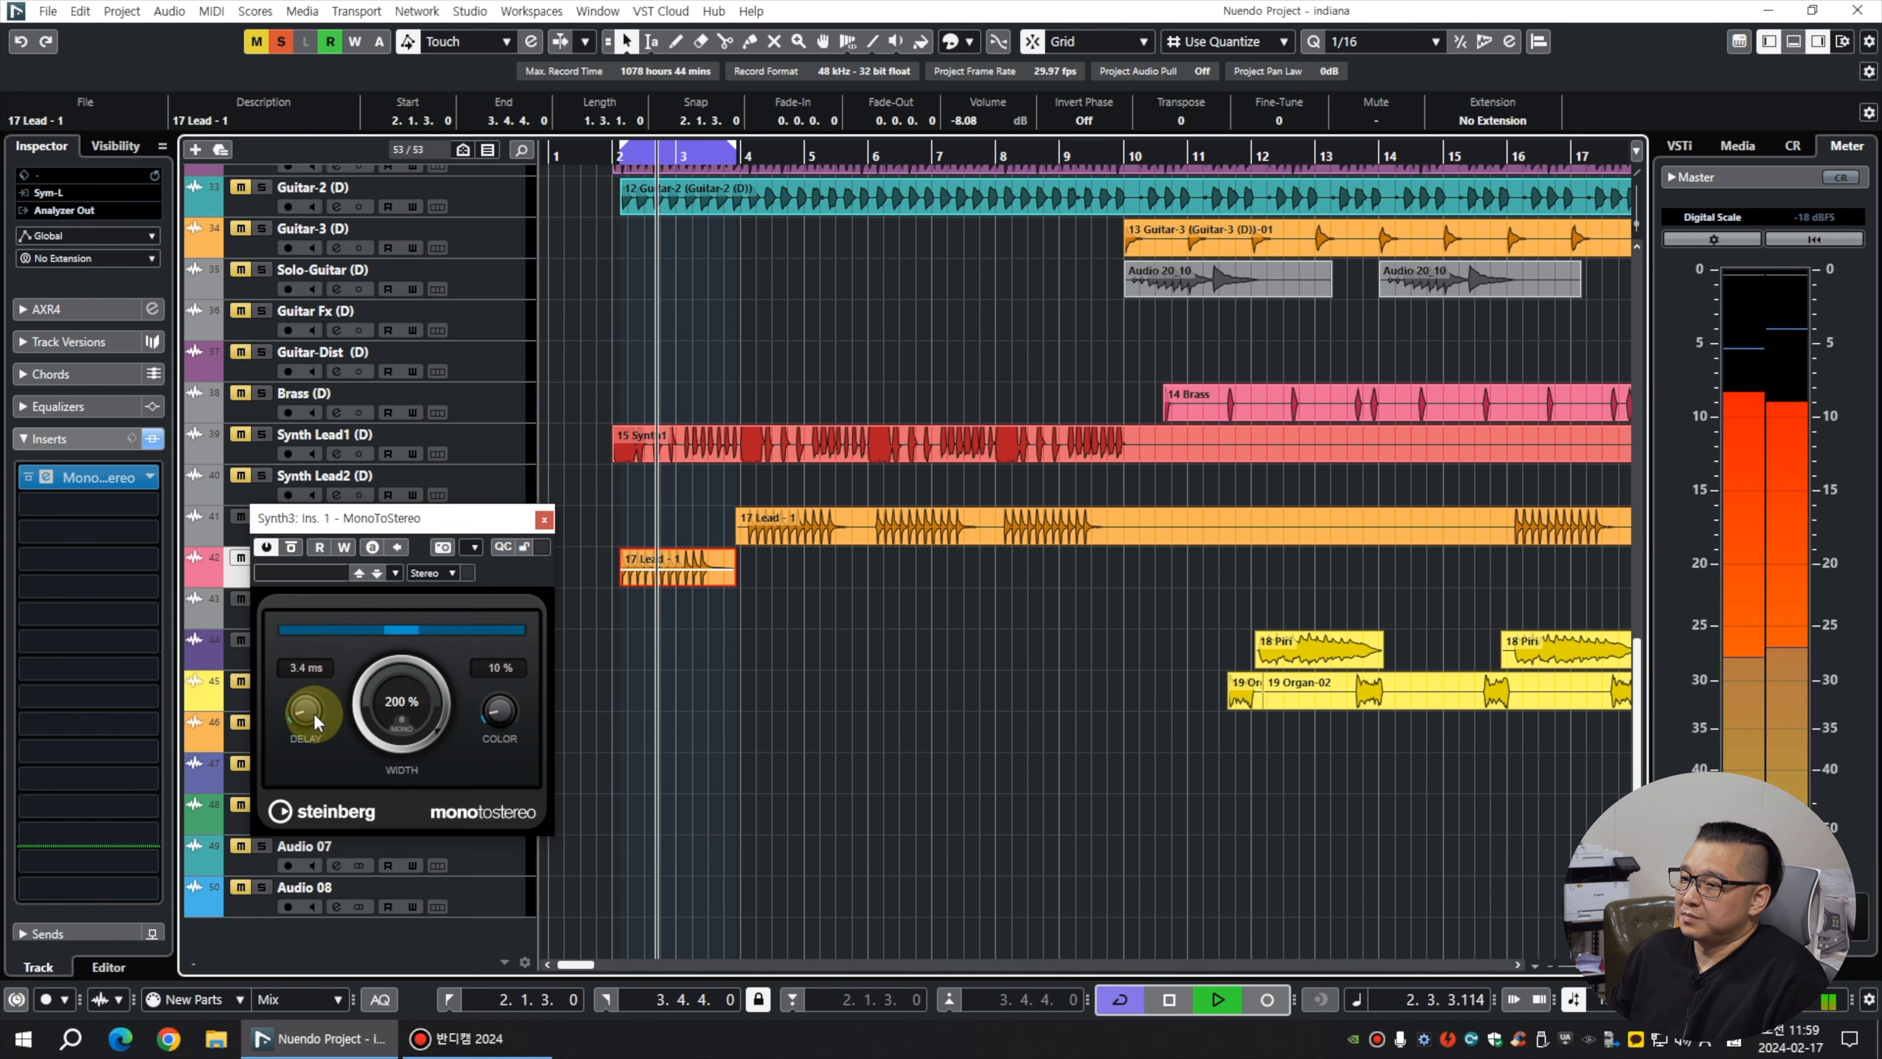
{"action": "scroll", "coordinate": [313, 712], "scroll_direction": "up", "scroll_amount": 10}
{"action": "scroll", "coordinate": [315, 712], "scroll_direction": "down", "scroll_amount": 2}
{"action": "scroll", "coordinate": [315, 711], "scroll_direction": "down", "scroll_amount": 2}
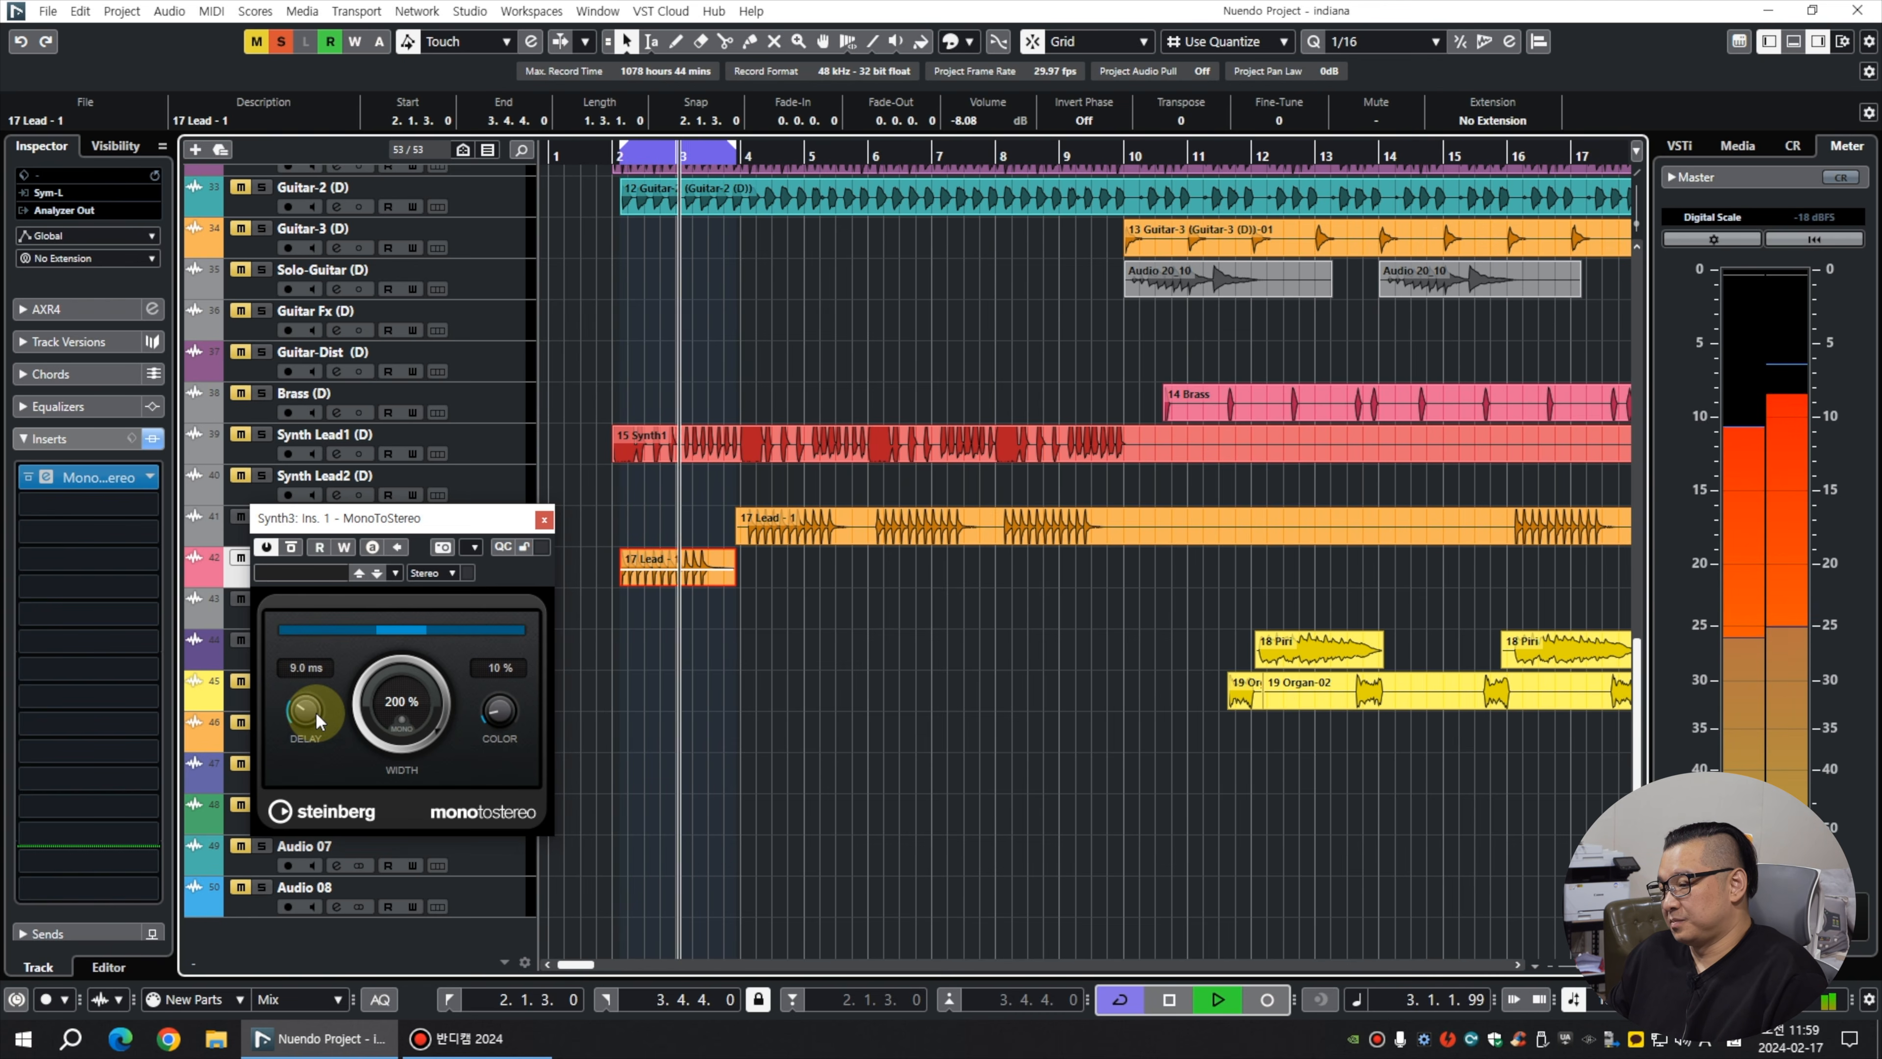
{"action": "key", "text": "space"}
Move the Lead phrase to Synth3 (D) to hear it without the effect, and return it to Synth3.
{"action": "left_click_drag", "start_coordinate": [711, 634], "coordinate": [664, 519]}
{"action": "key", "text": "space"}
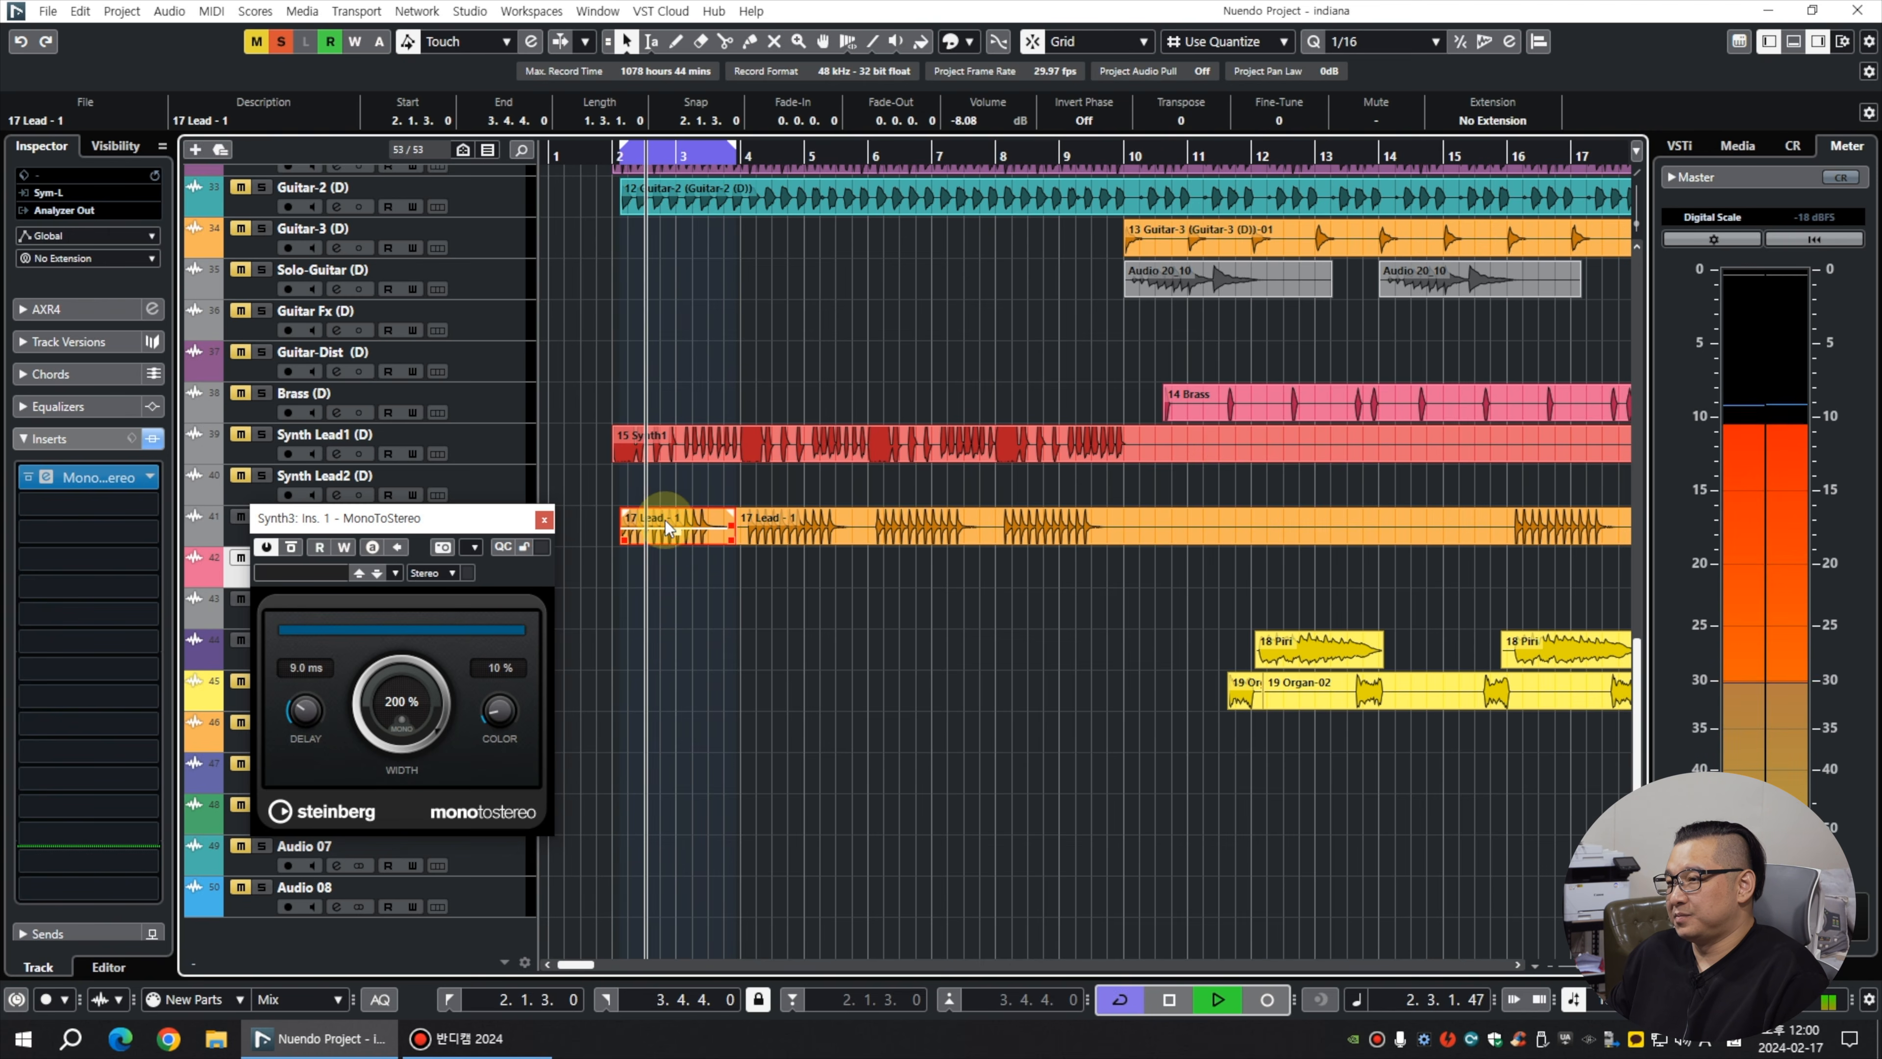
{"action": "key", "text": "space"}
{"action": "left_click_drag", "start_coordinate": [664, 515], "coordinate": [661, 556]}
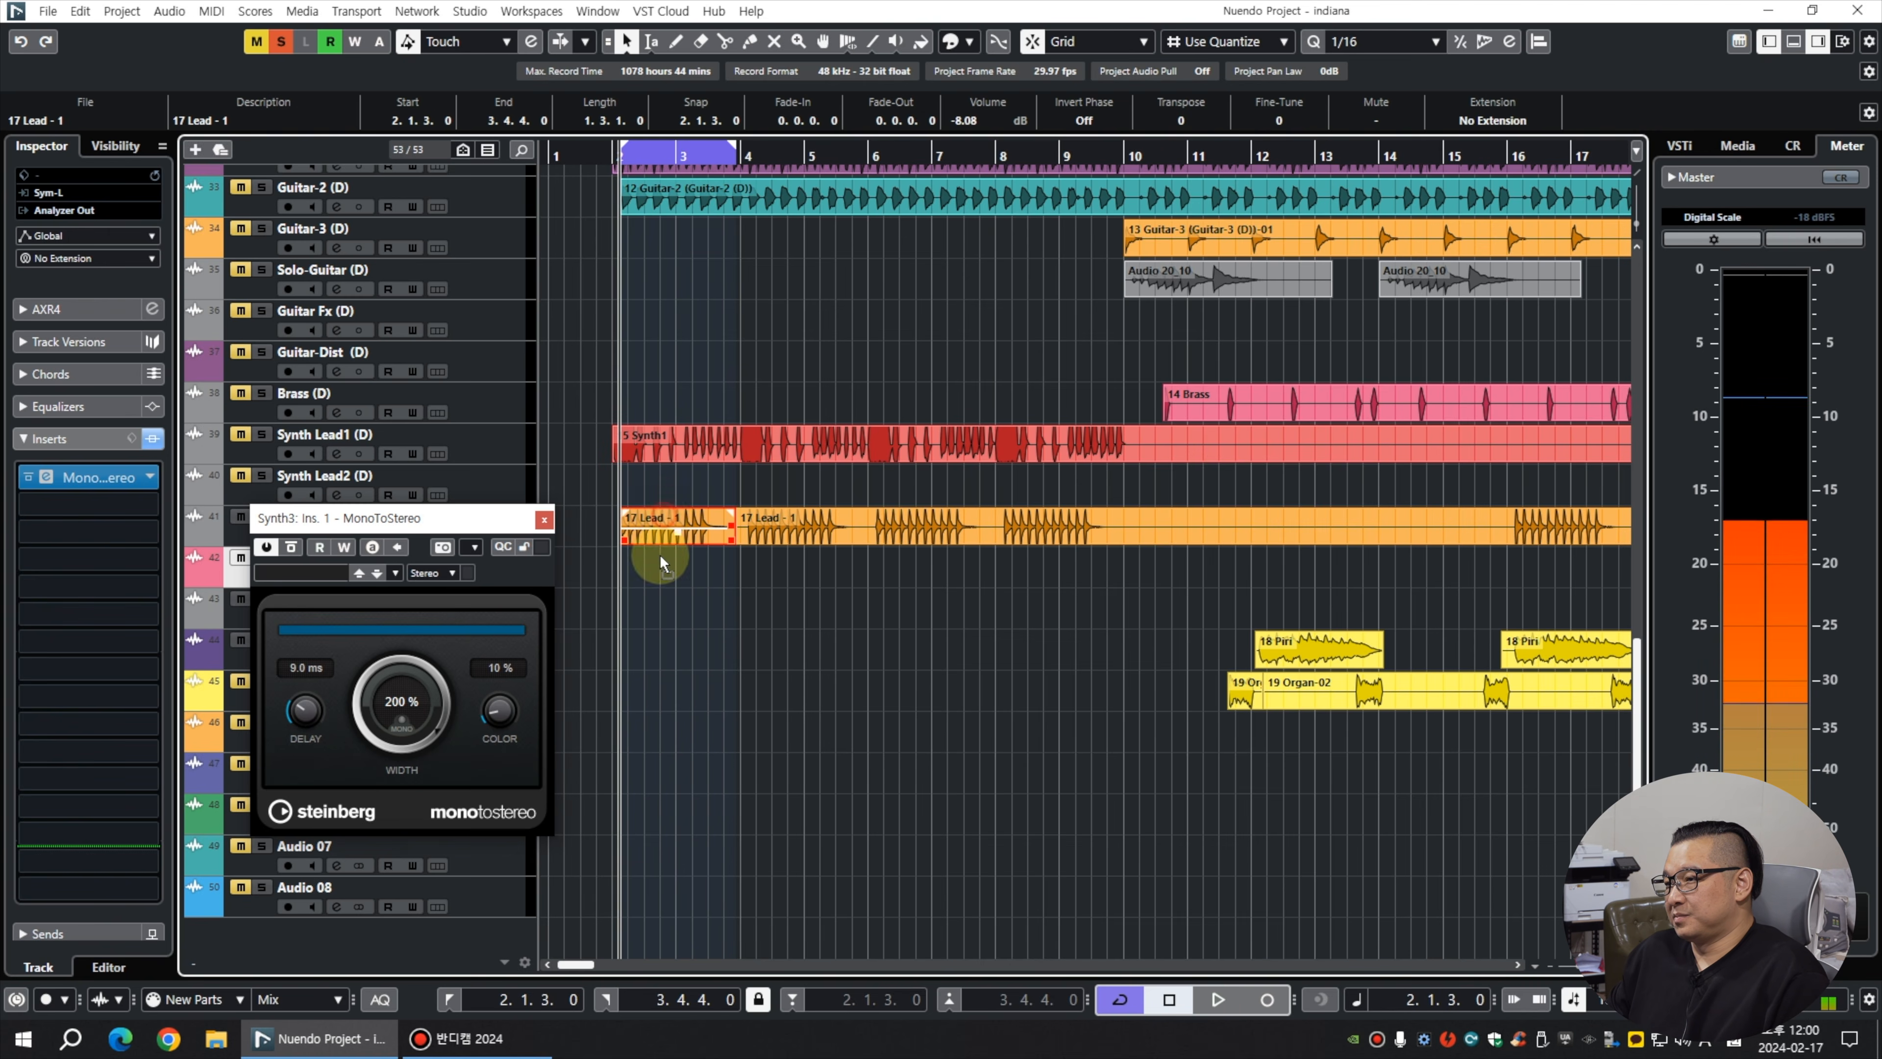
Set MonoToStereo on Synth3 to 78 % Color, 18.0 ms Delay and 174 % Width while the Lead phrase loops.
{"action": "key", "text": "space"}
{"action": "left_click_drag", "start_coordinate": [485, 722], "coordinate": [488, 718]}
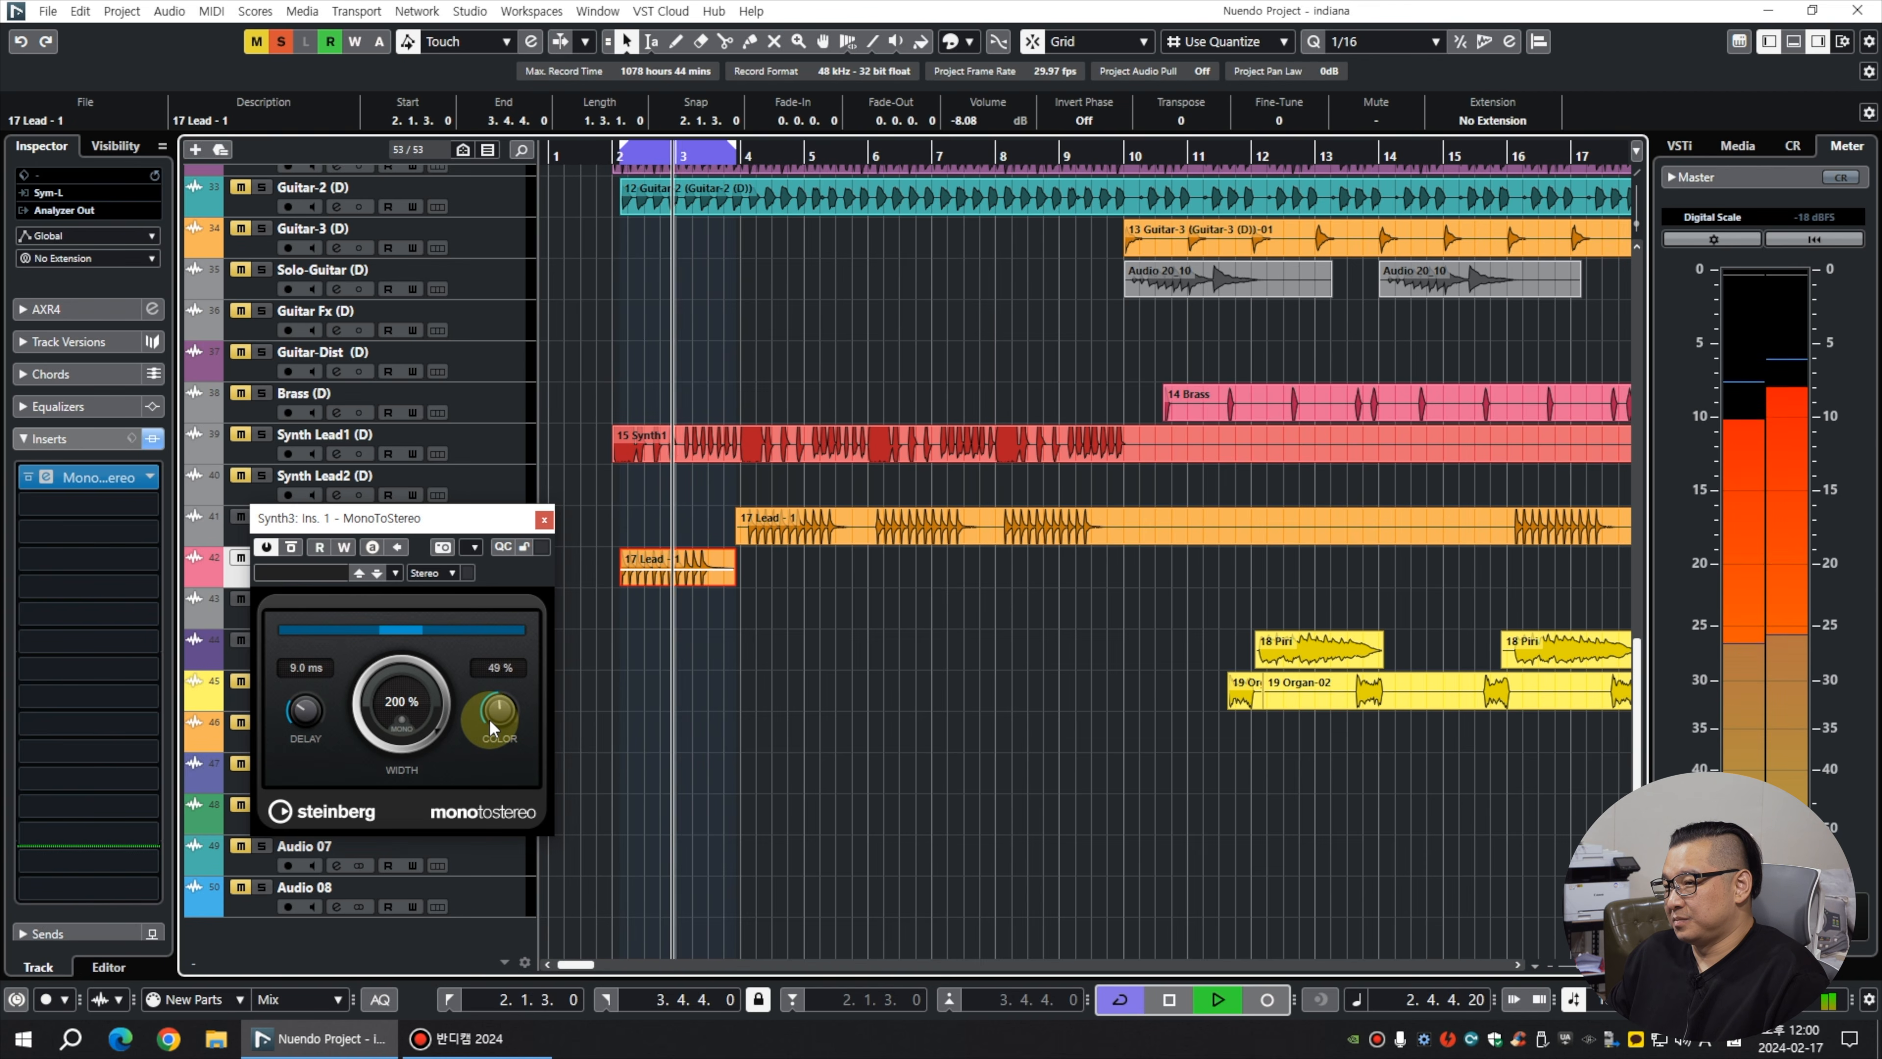
{"action": "left_click_drag", "start_coordinate": [488, 718], "coordinate": [486, 714]}
{"action": "scroll", "coordinate": [502, 716], "scroll_direction": "down", "scroll_amount": 7}
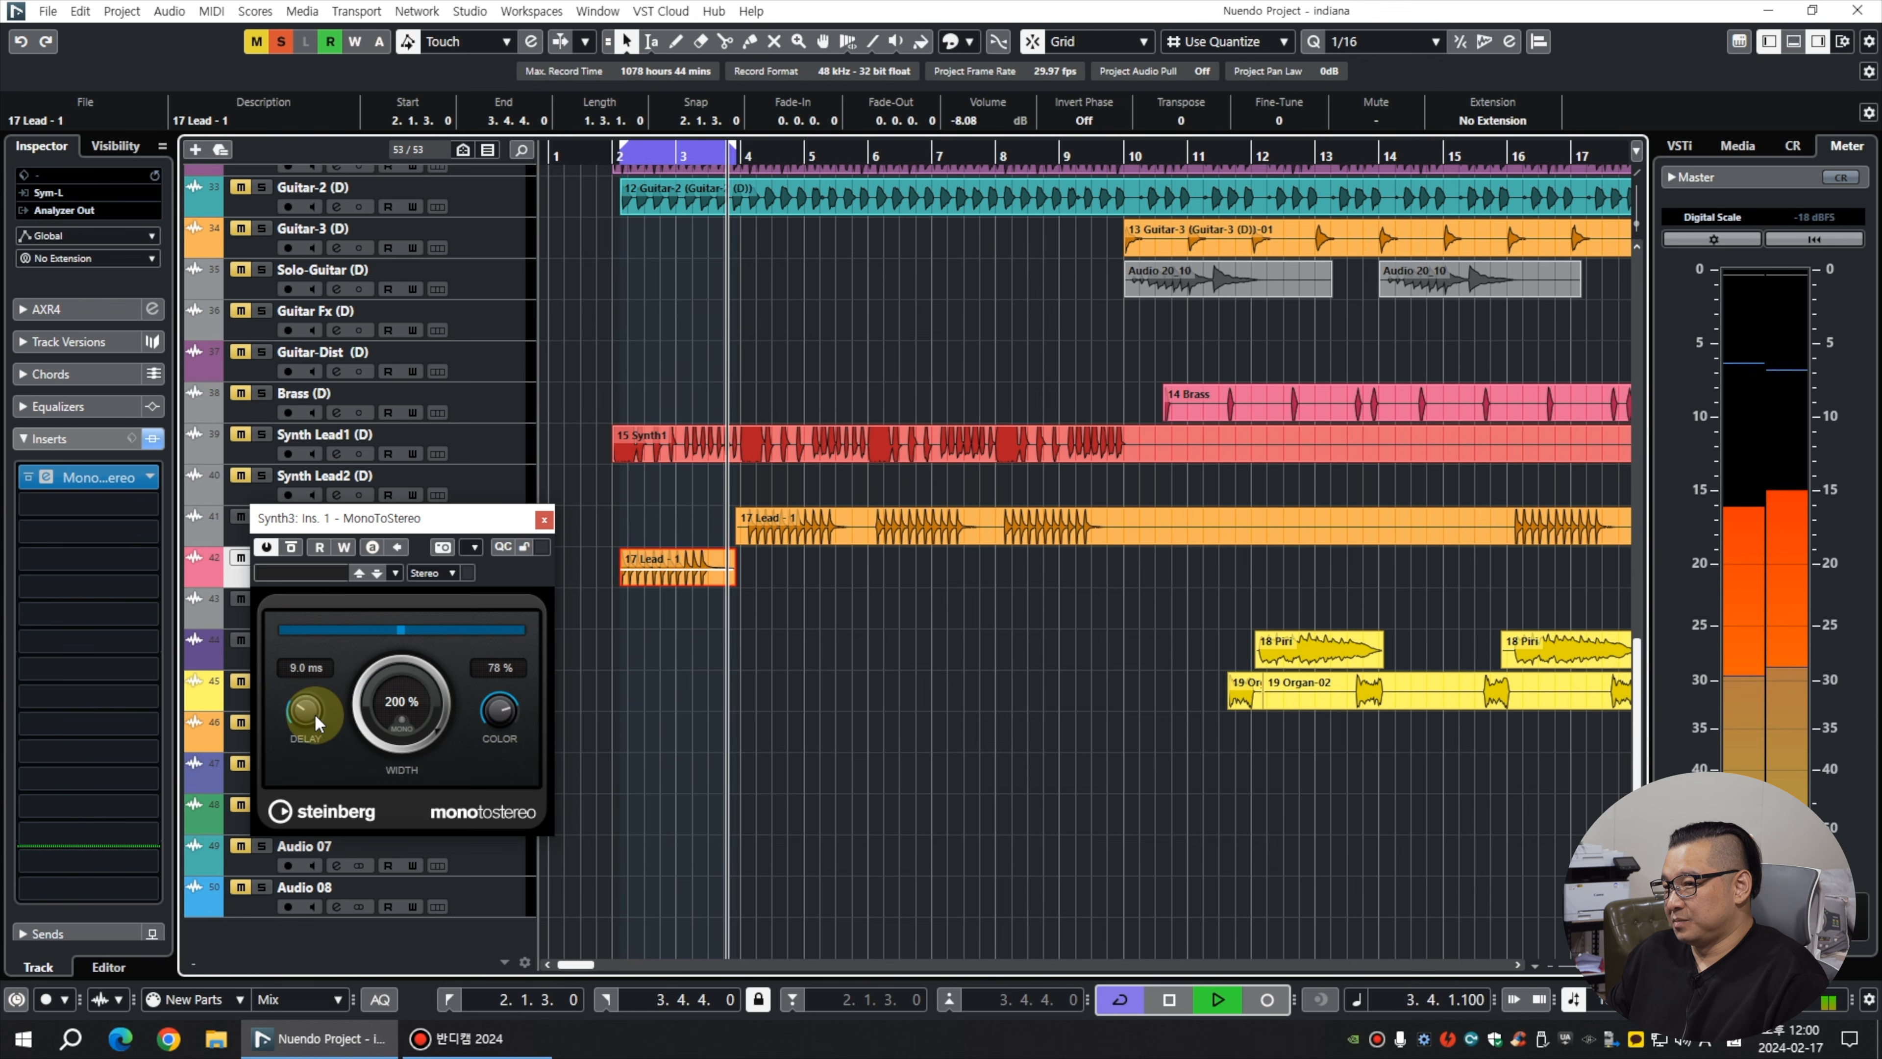
{"action": "scroll", "coordinate": [314, 713], "scroll_direction": "up", "scroll_amount": 1}
{"action": "scroll", "coordinate": [313, 712], "scroll_direction": "up", "scroll_amount": 10}
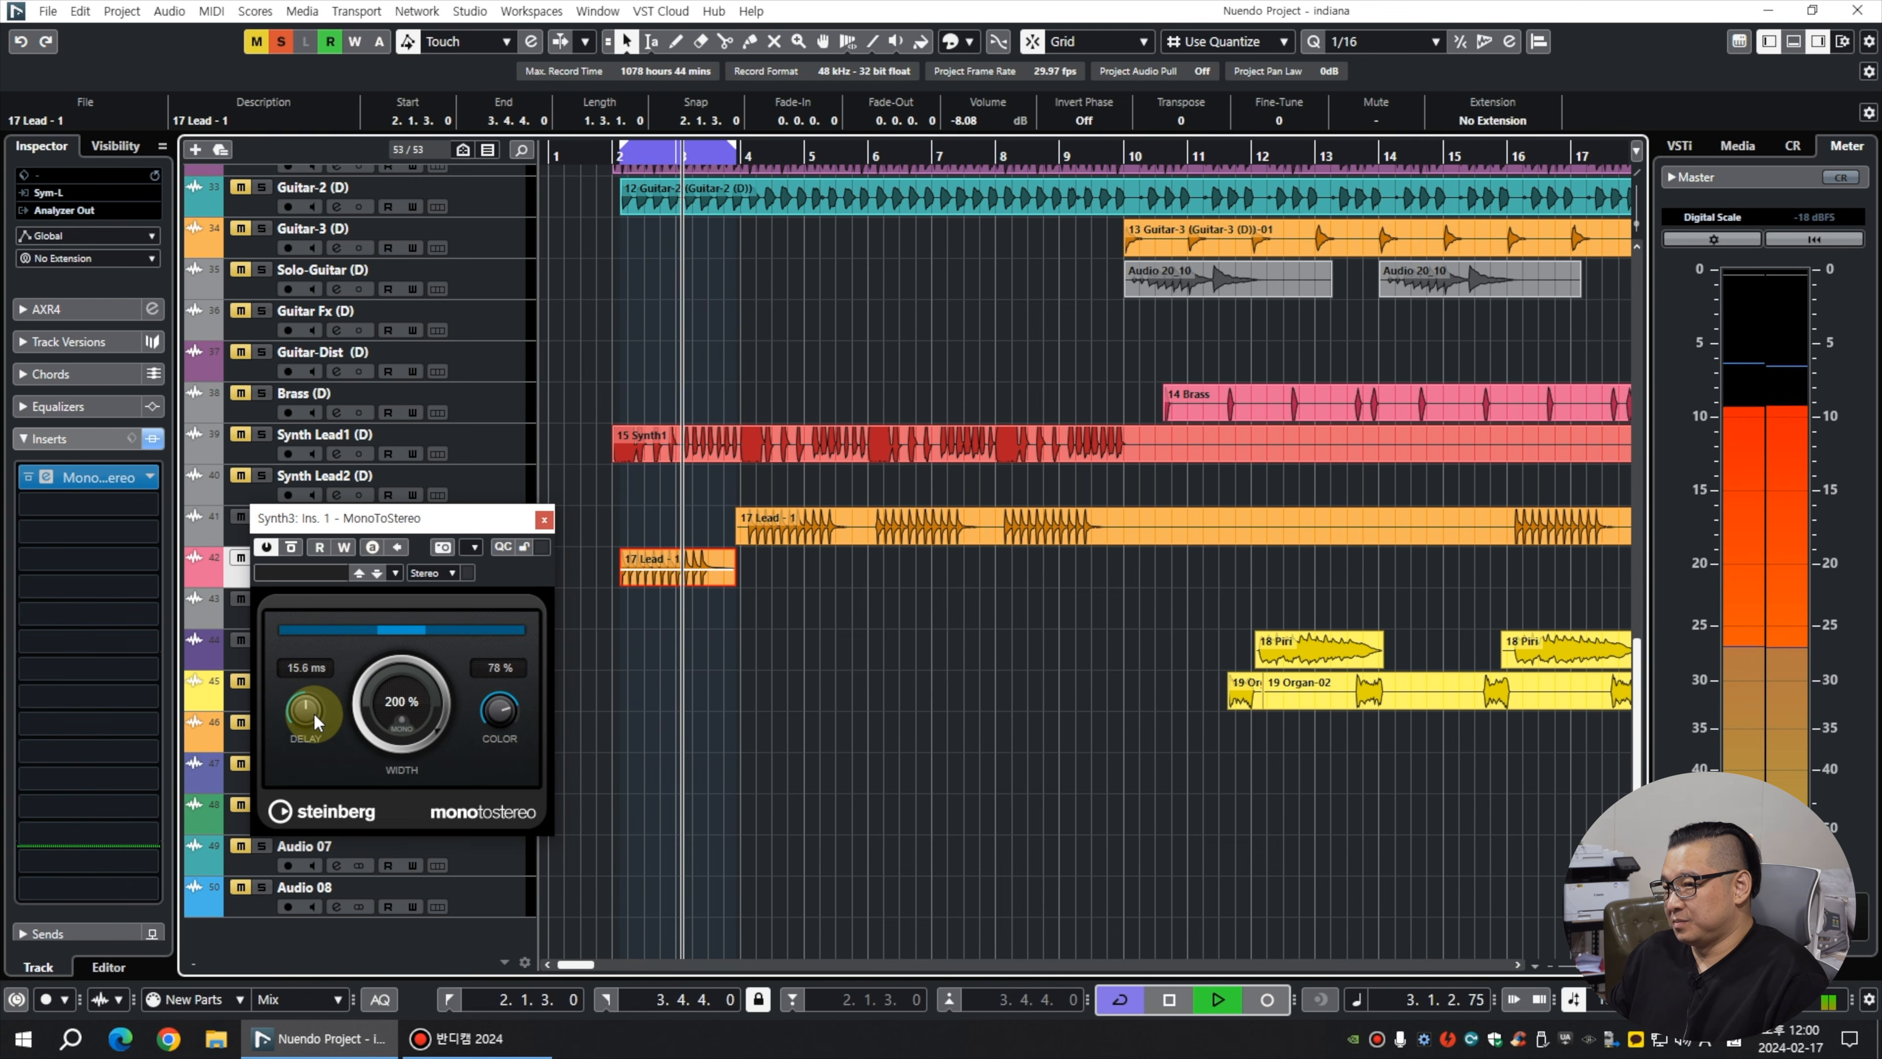
{"action": "scroll", "coordinate": [314, 711], "scroll_direction": "up", "scroll_amount": 1}
{"action": "scroll", "coordinate": [391, 707], "scroll_direction": "down", "scroll_amount": 12}
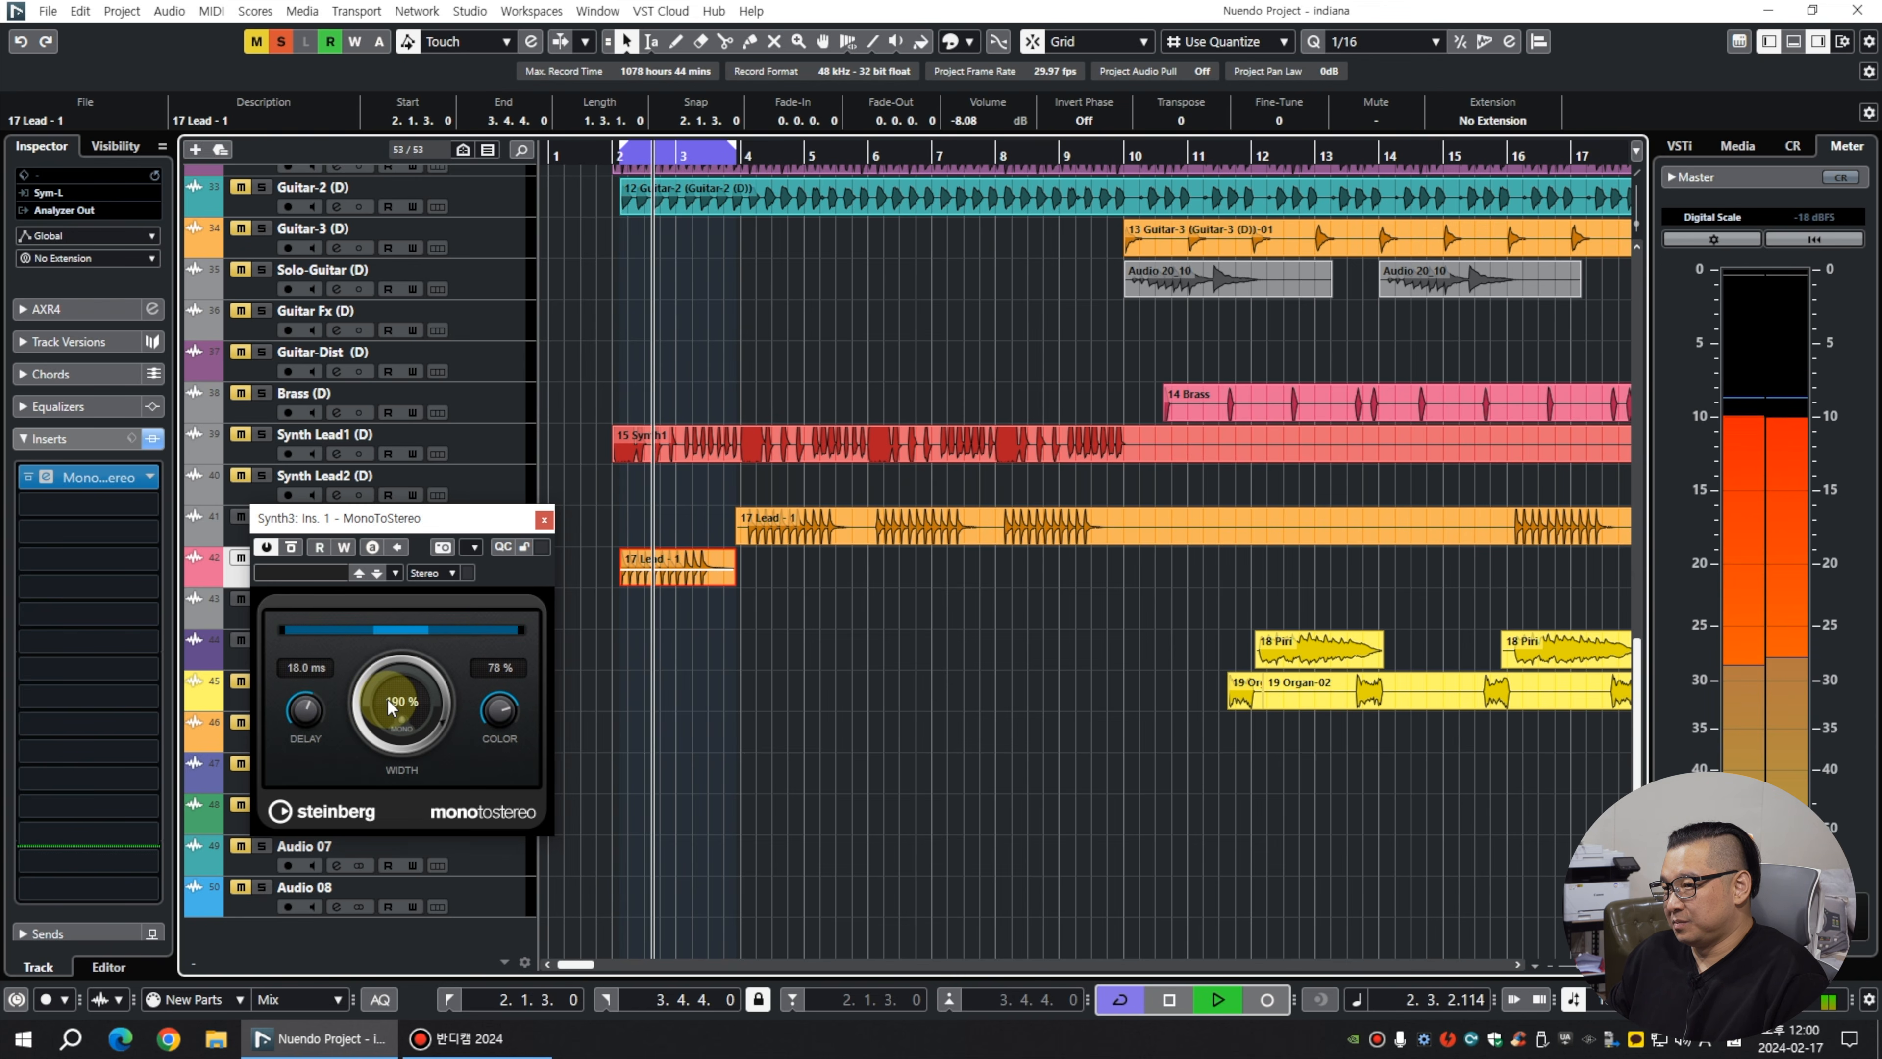
{"action": "scroll", "coordinate": [392, 707], "scroll_direction": "down", "scroll_amount": 1}
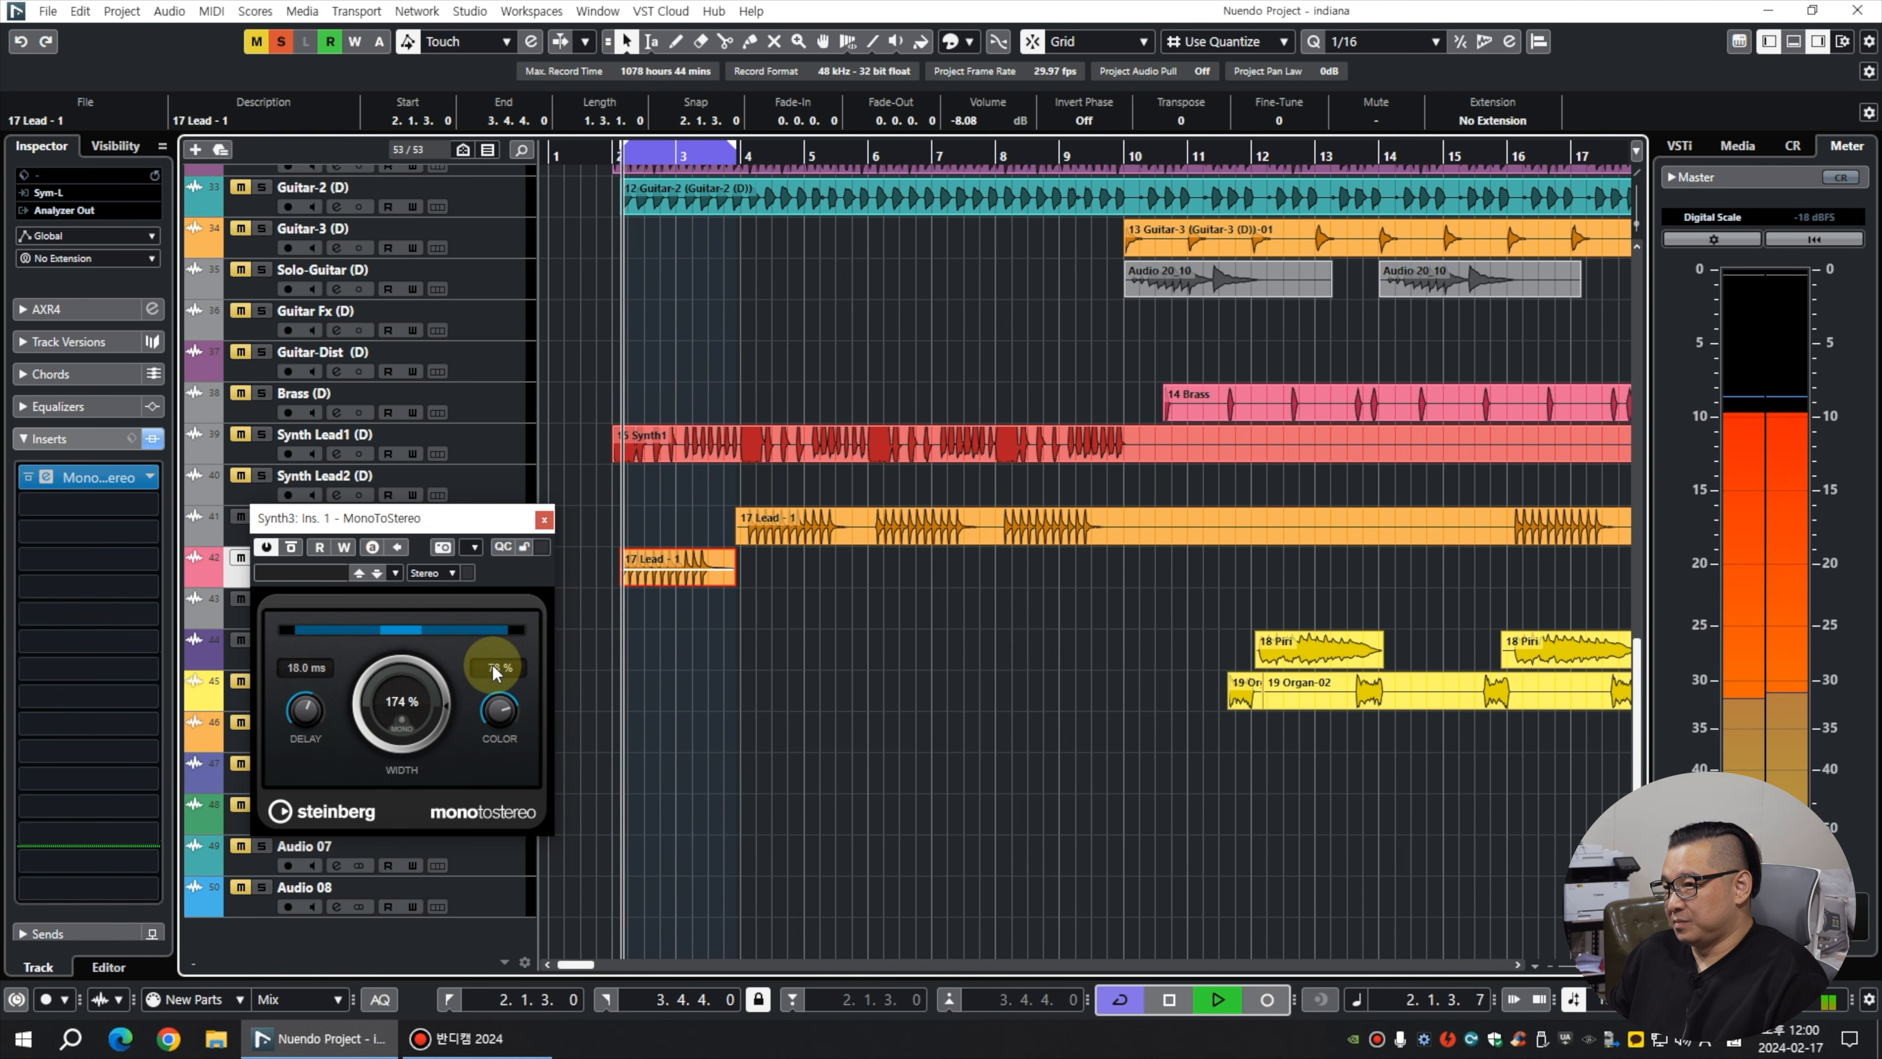
Compare the Lead phrase on Synth3 (D) and Synth3 with the new MonoToStereo settings, leaving it on Synth3.
{"action": "left_click", "coordinate": [853, 529]}
{"action": "left_click", "coordinate": [679, 562]}
{"action": "key", "text": "space"}
{"action": "left_click_drag", "start_coordinate": [679, 558], "coordinate": [681, 521]}
{"action": "key", "text": "space"}
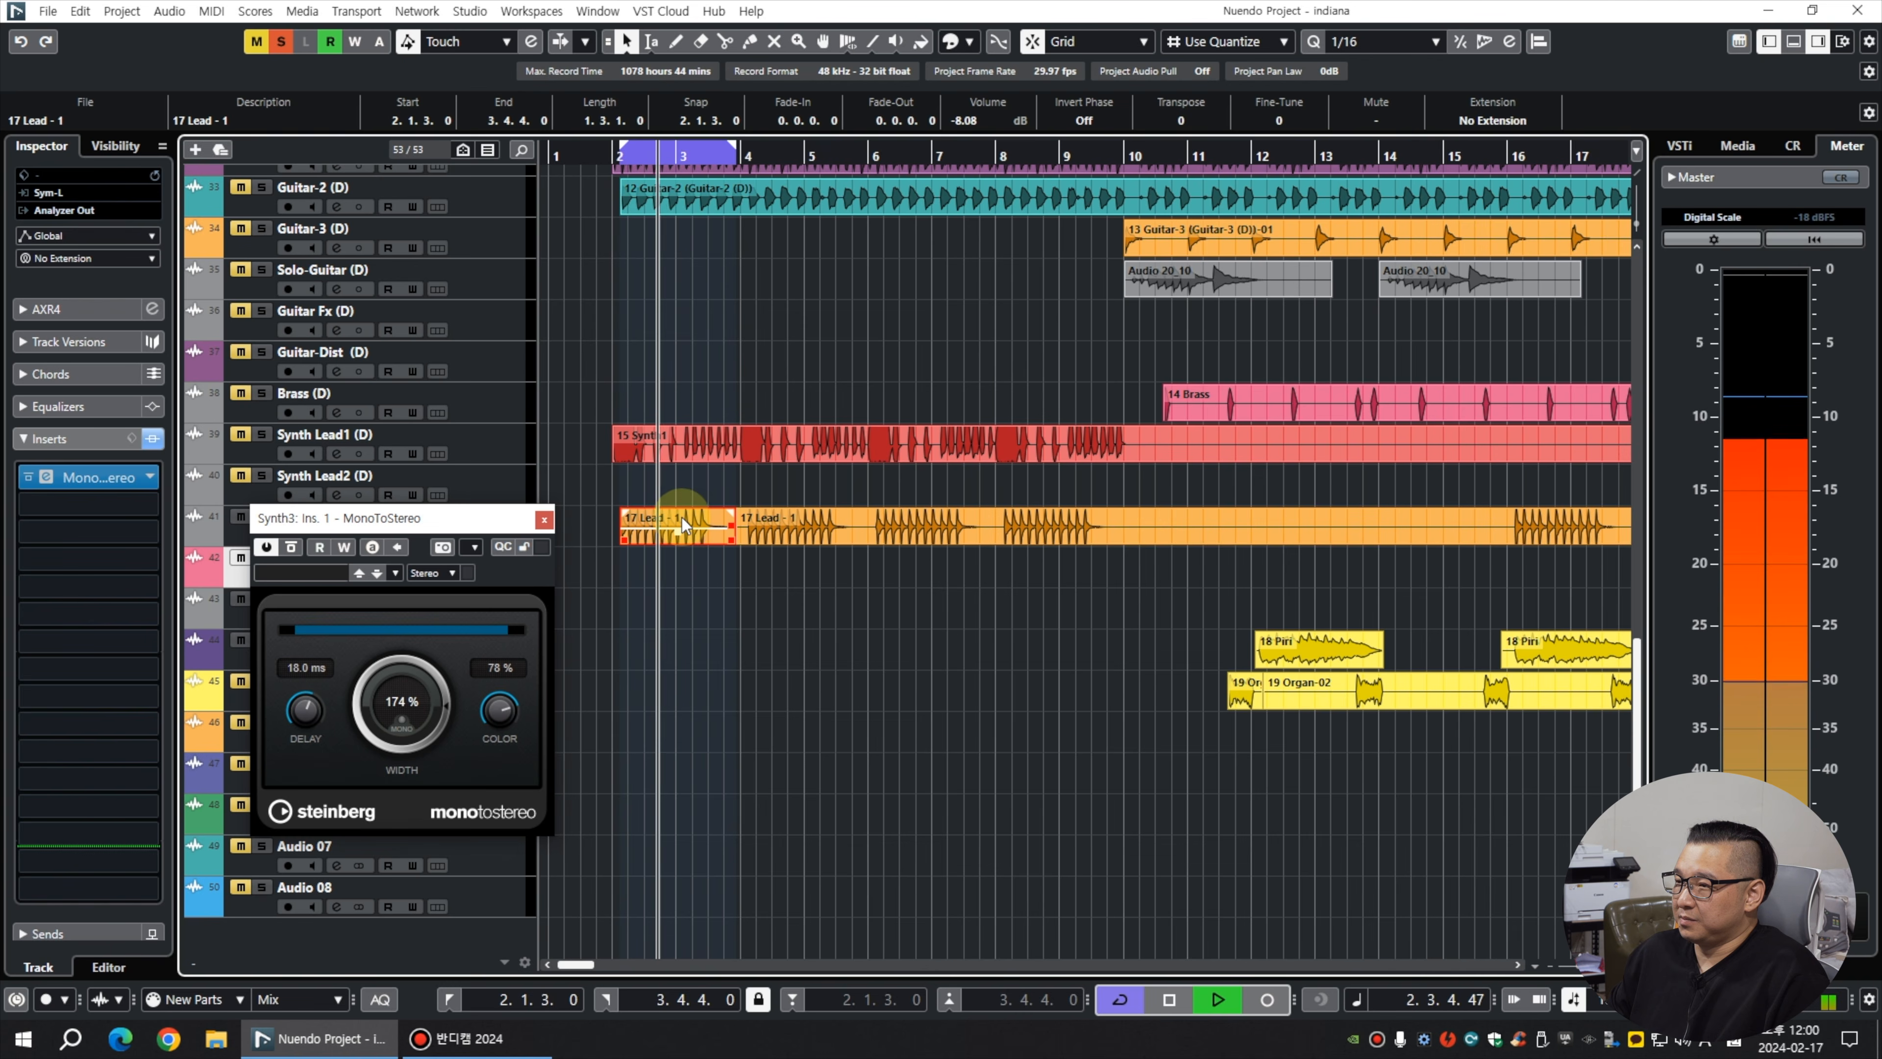
{"action": "key", "text": "space"}
{"action": "left_click_drag", "start_coordinate": [682, 517], "coordinate": [685, 560]}
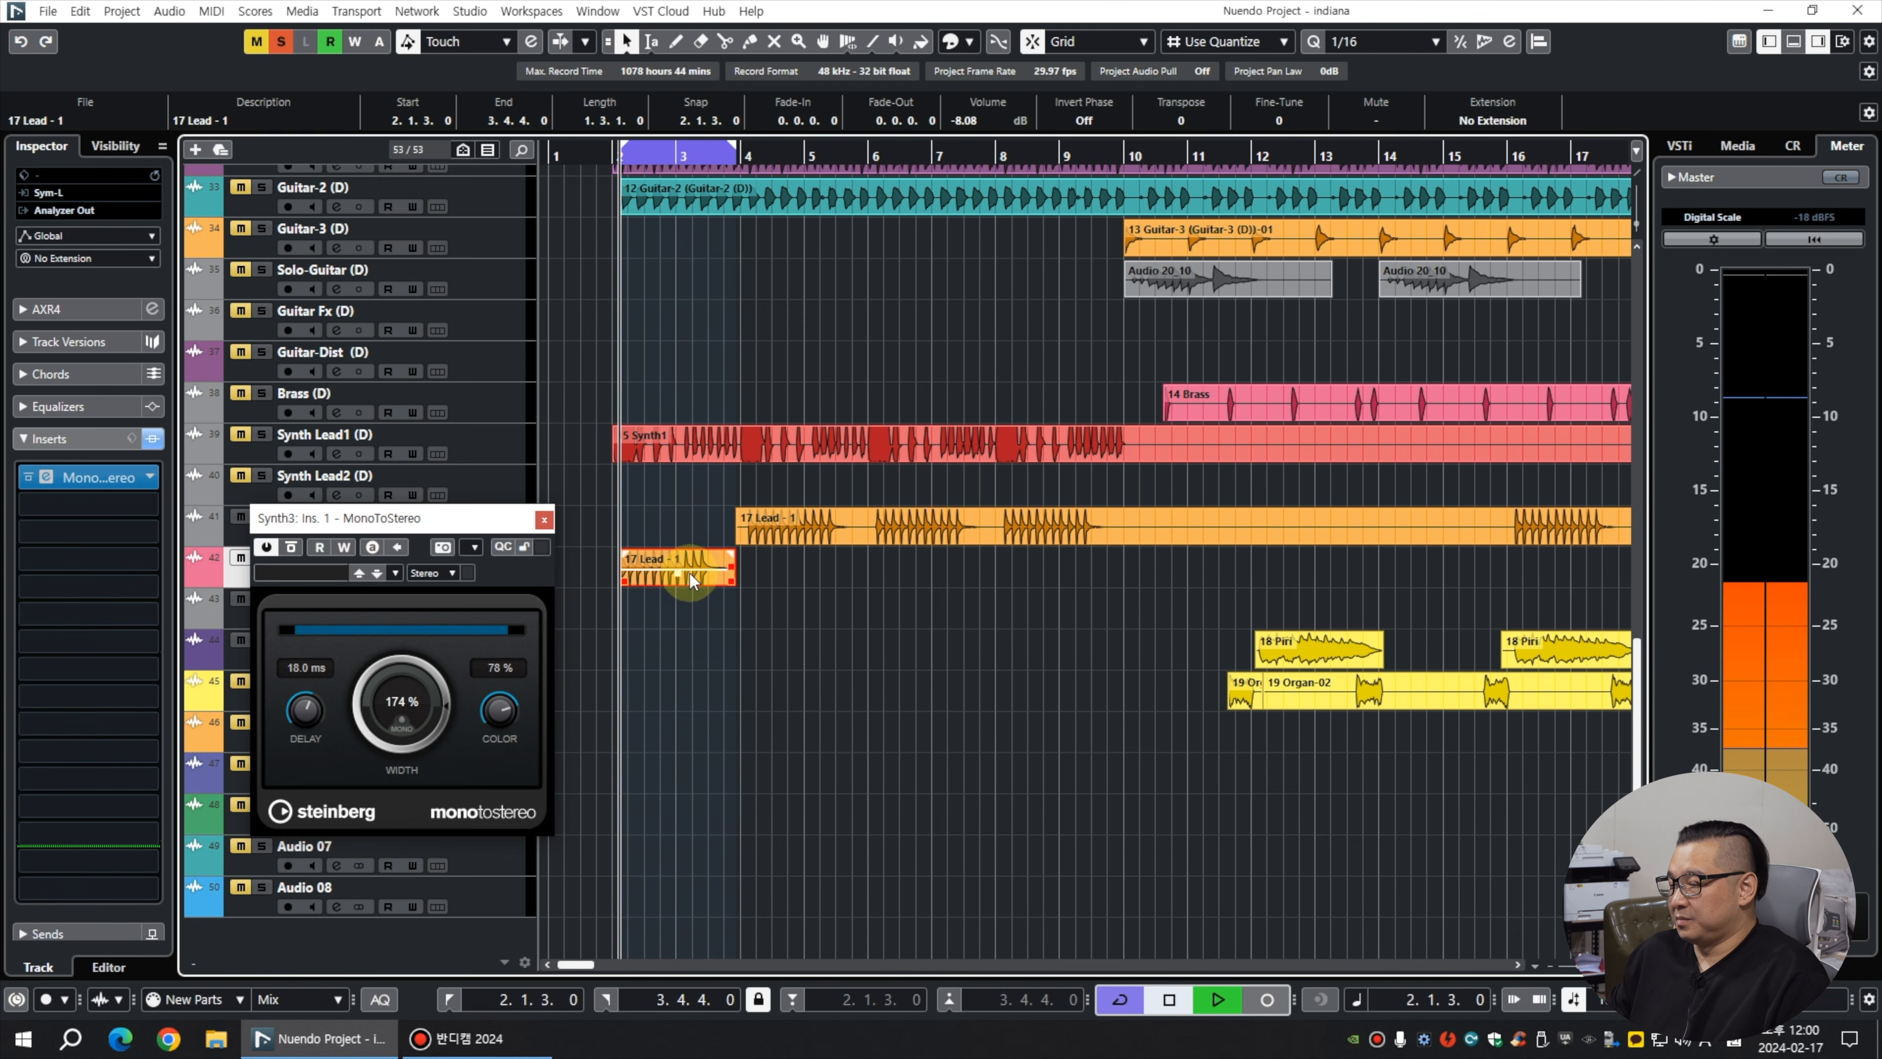
{"action": "key", "text": "space"}
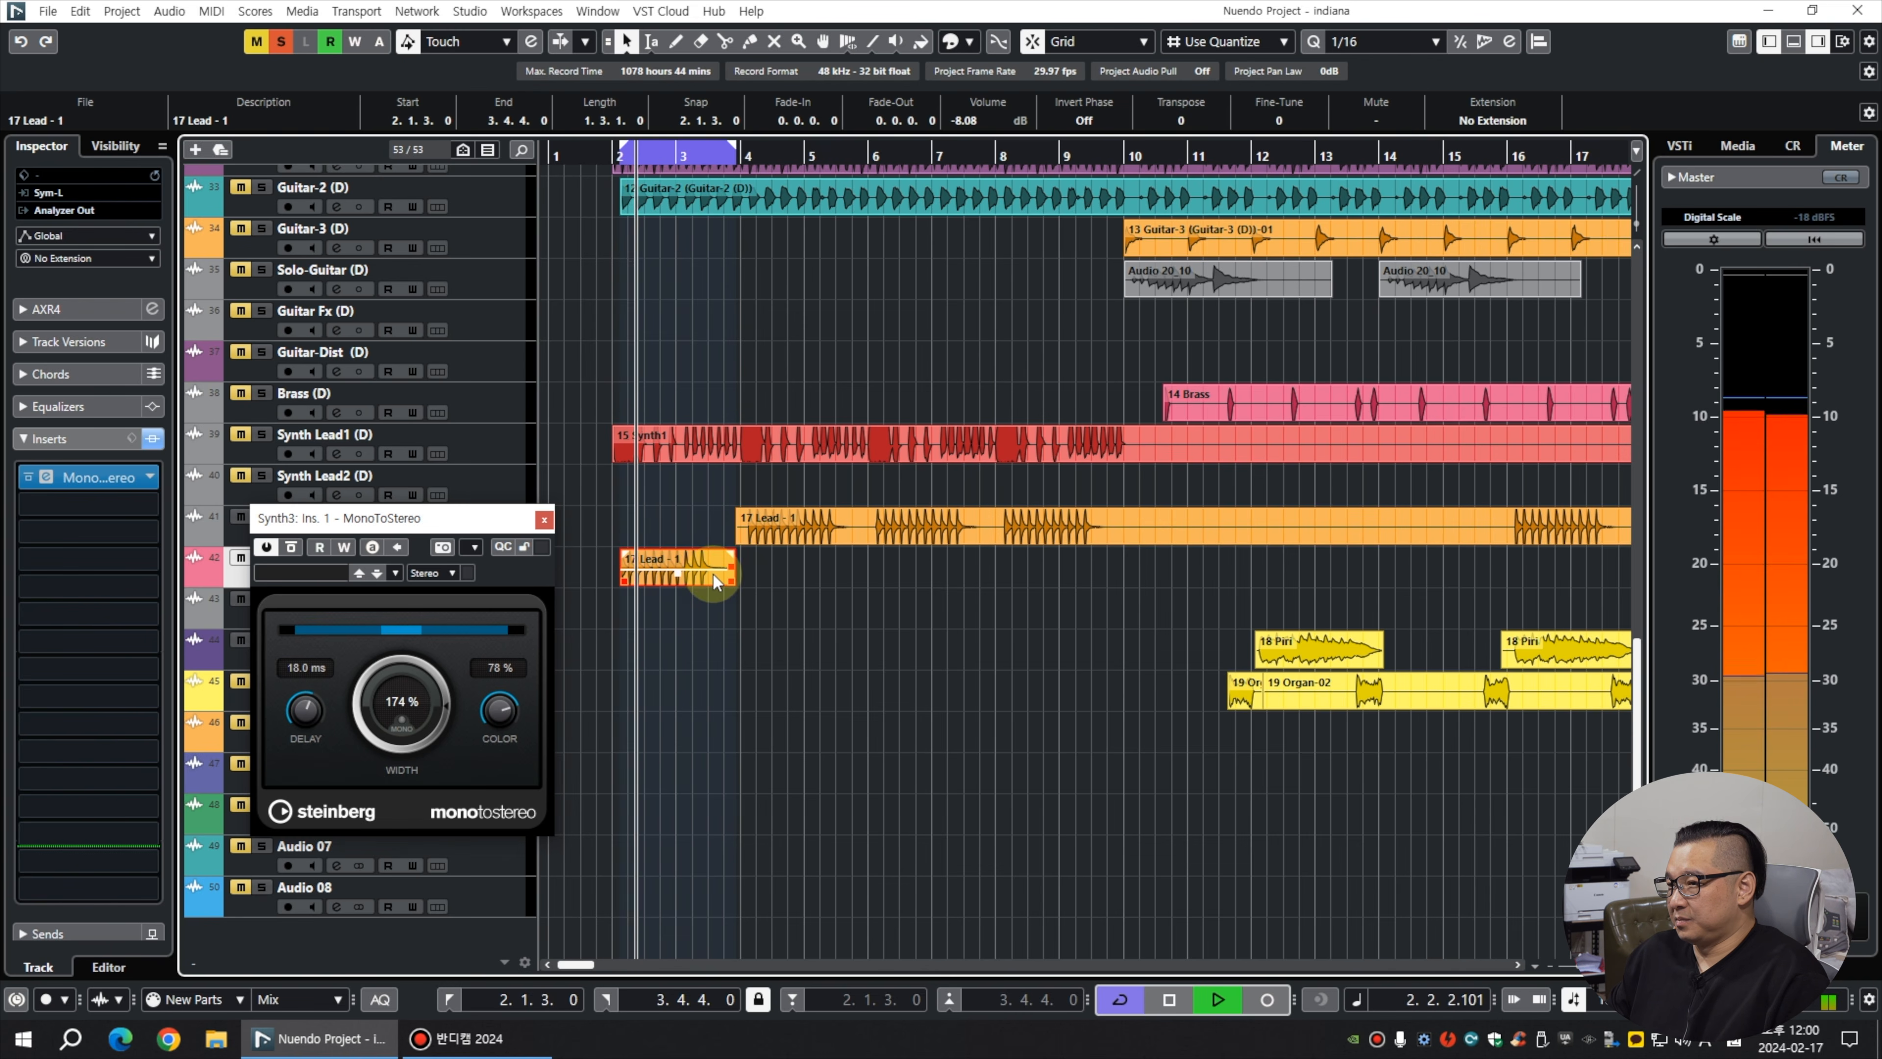
Close MonoToStereo, move the remaining Lead event to the Synth3 track, and remove the emptied Synth3 (D) track.
{"action": "left_click", "coordinate": [544, 519]}
{"action": "key", "text": "space"}
{"action": "left_click", "coordinate": [759, 630]}
{"action": "key", "text": "g"}
{"action": "key", "text": "g"}
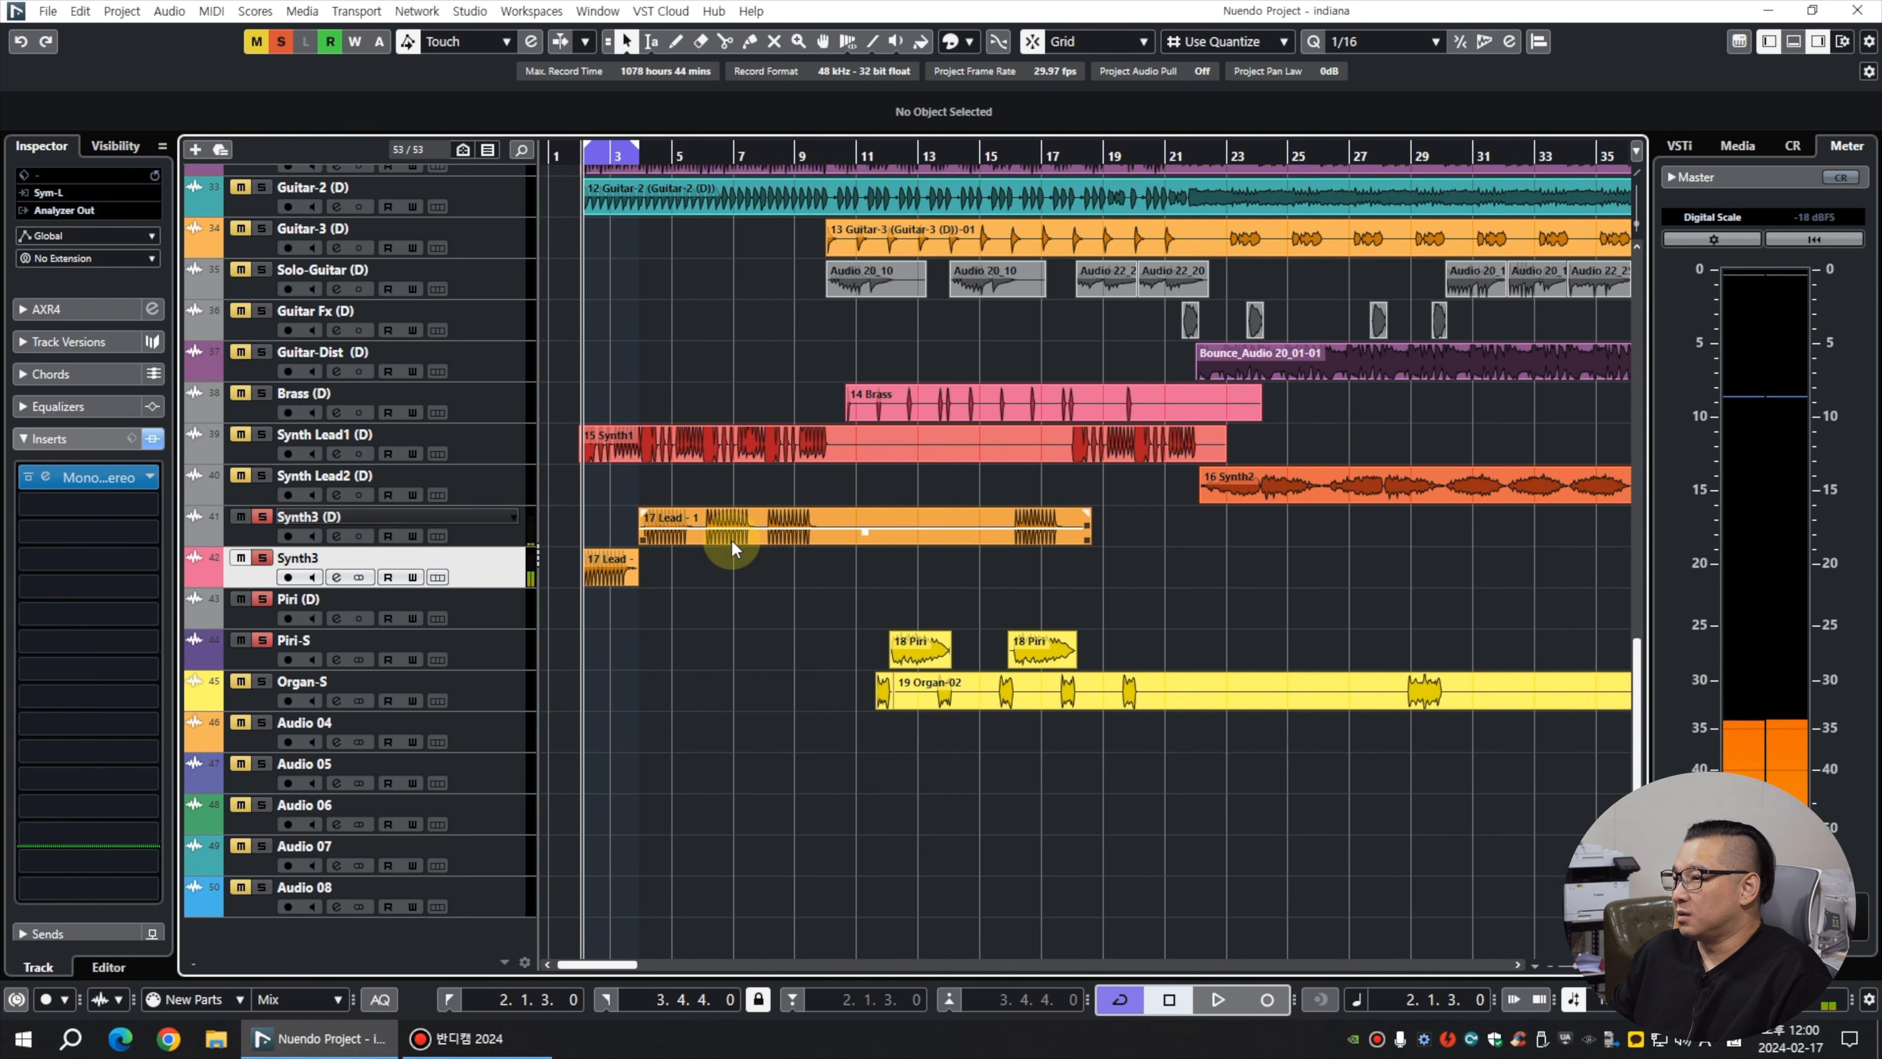
{"action": "left_click_drag", "start_coordinate": [808, 540], "coordinate": [801, 574]}
{"action": "right_click", "coordinate": [501, 532]}
{"action": "left_click", "coordinate": [582, 480]}
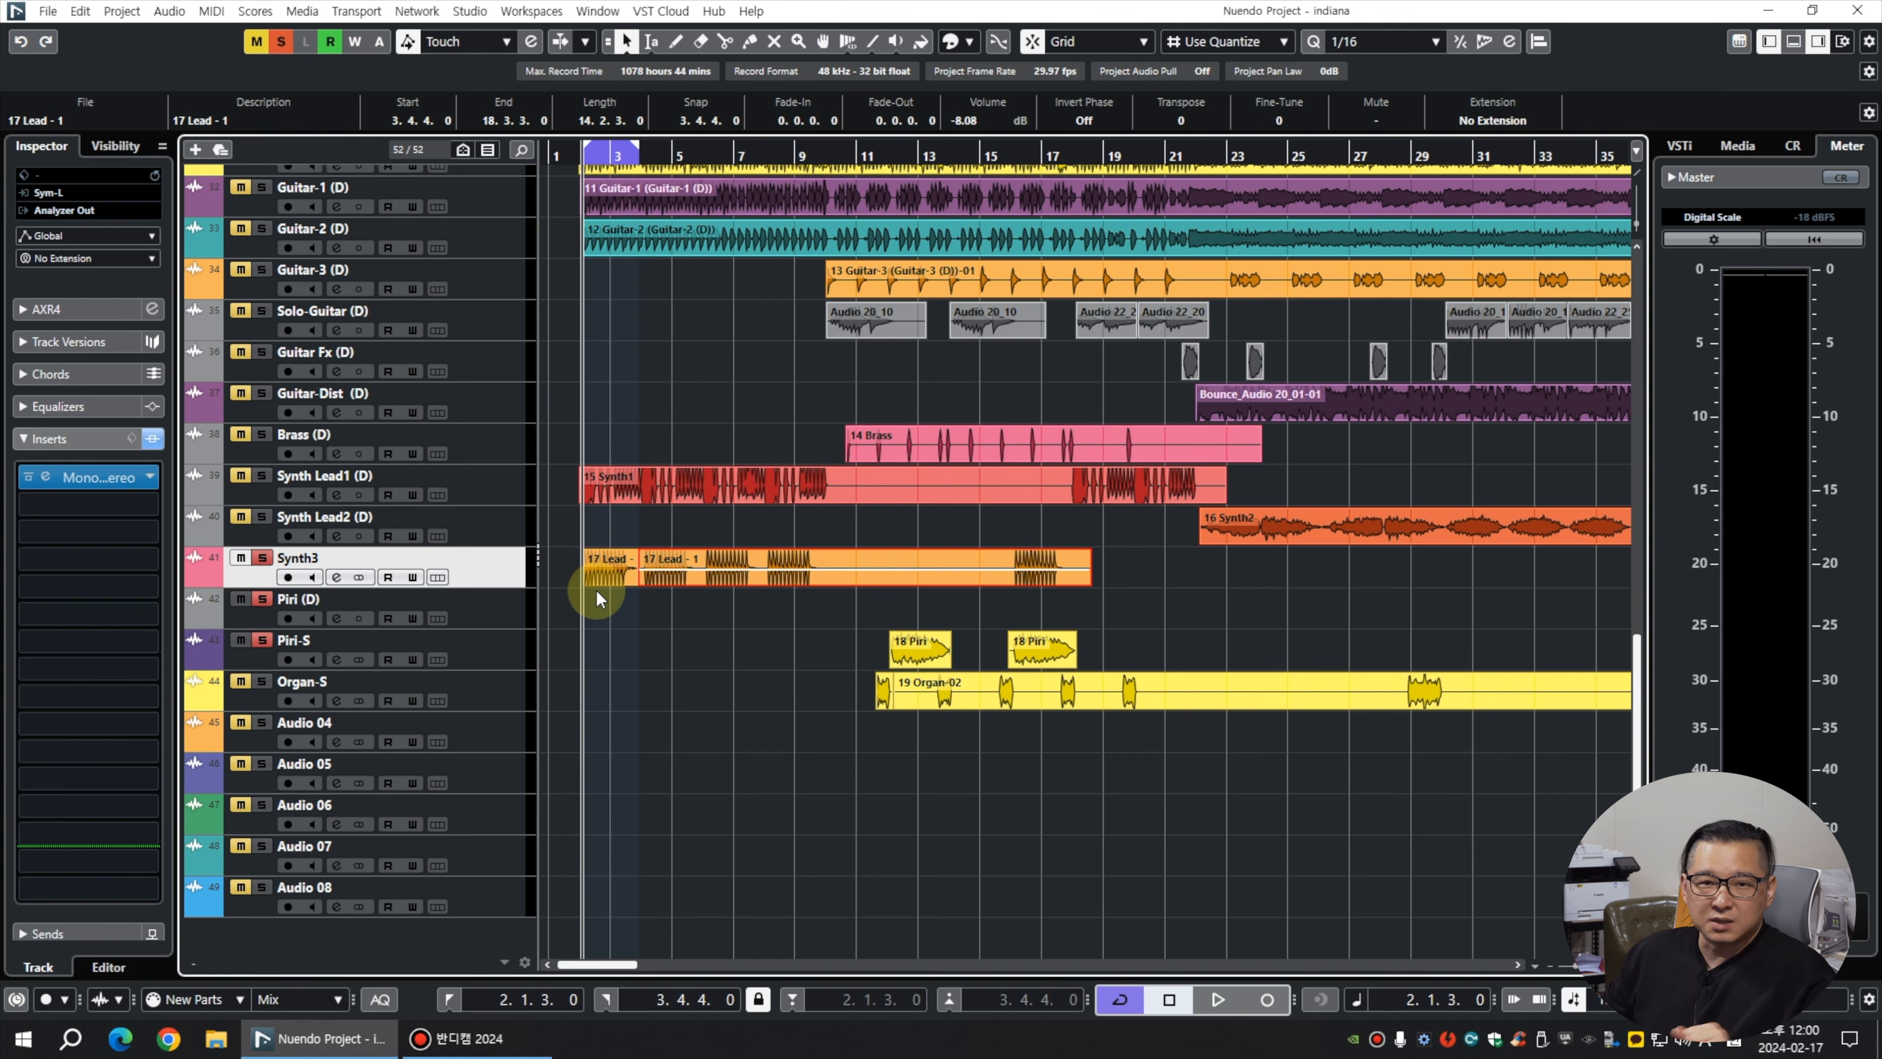
Place the Audio 04 track directly below Synth Lead1 (D) and play the loop with Synth Lead1 (D) soloed.
{"action": "key", "text": "g"}
{"action": "key", "text": "g"}
{"action": "key", "text": "g"}
{"action": "key", "text": "h"}
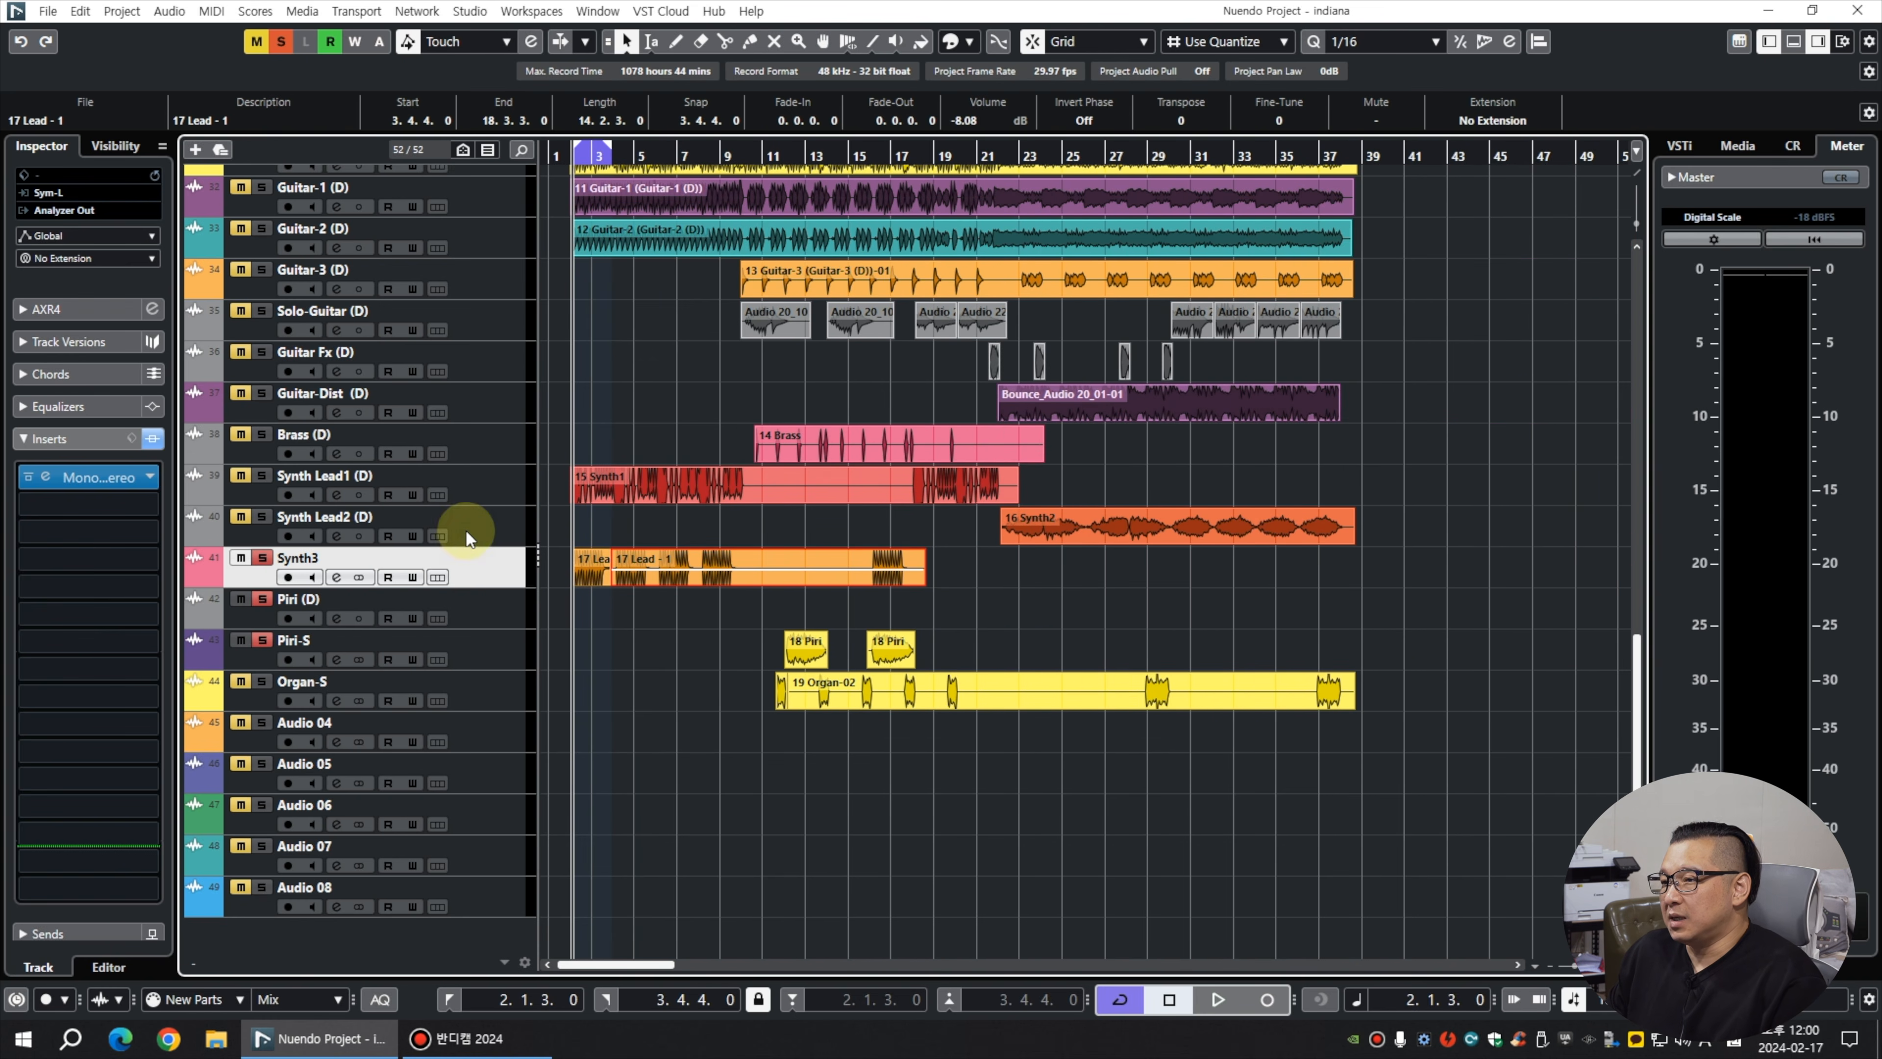
{"action": "left_click", "coordinate": [482, 490]}
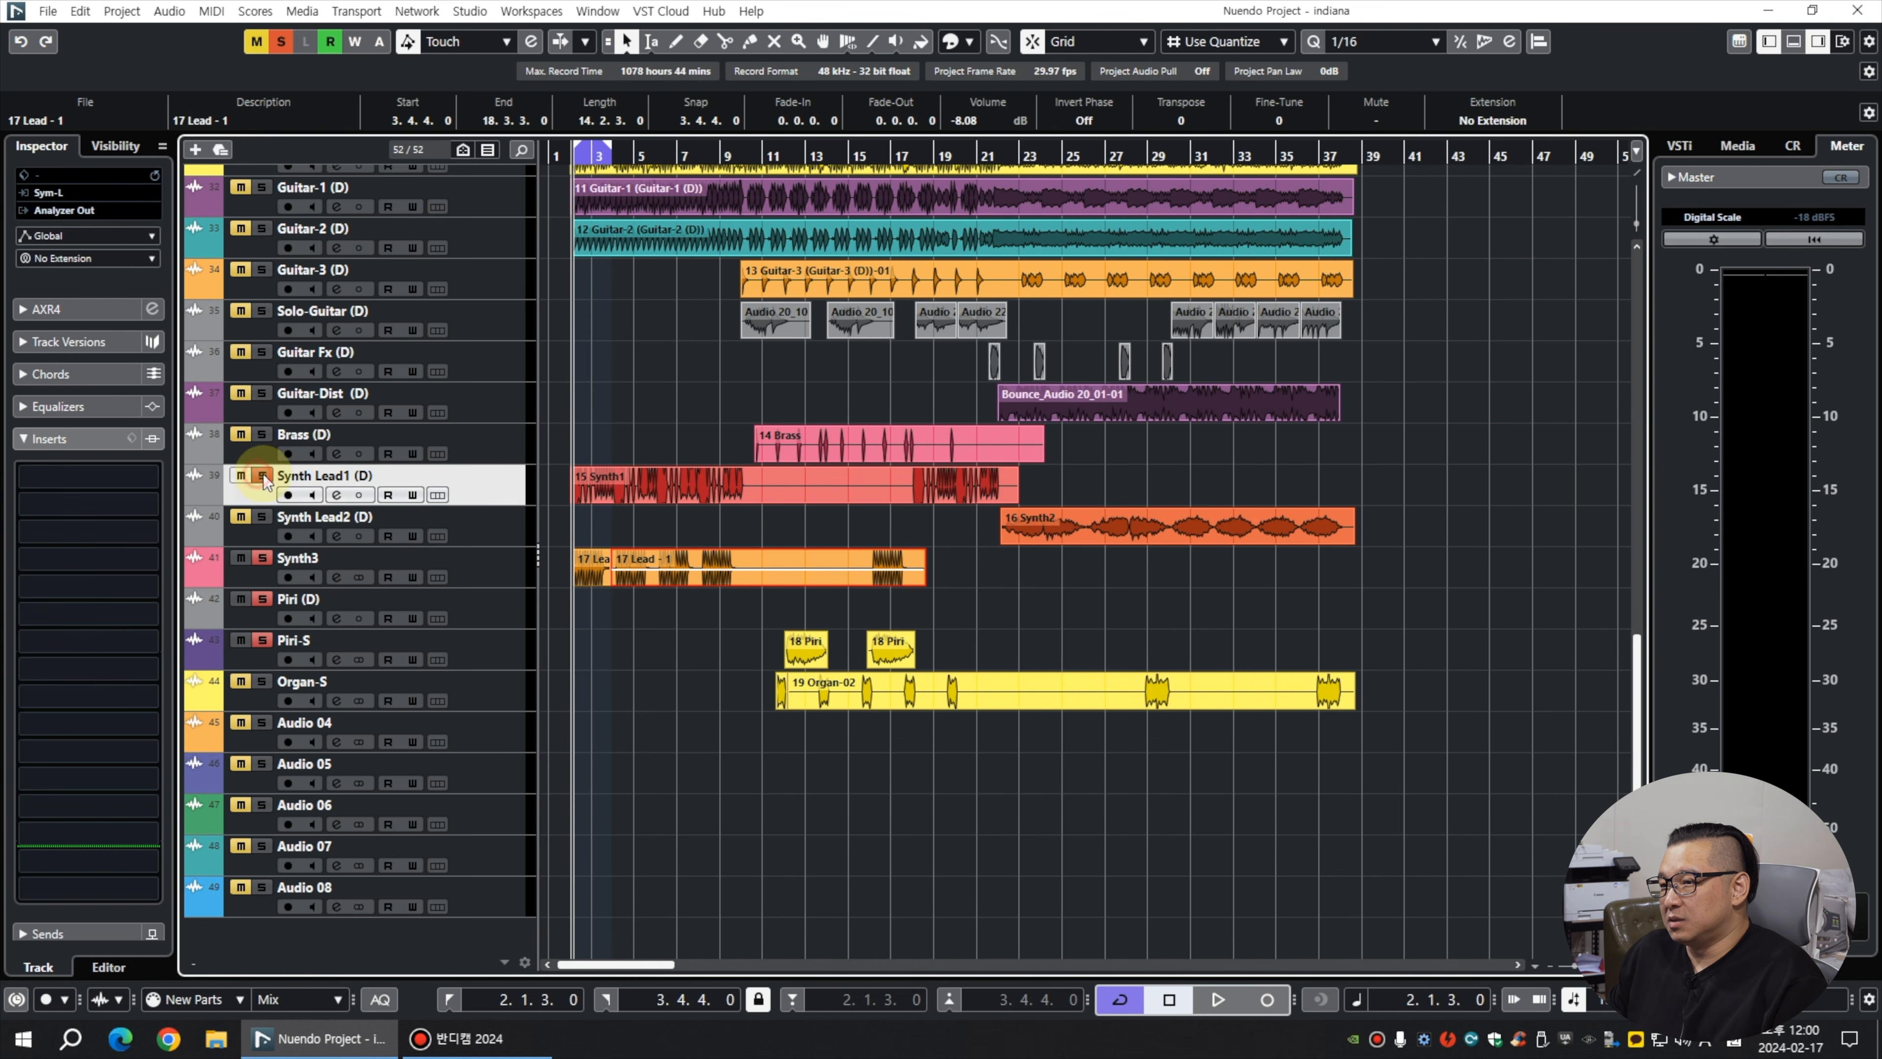
{"action": "left_click_drag", "start_coordinate": [500, 727], "coordinate": [467, 520]}
{"action": "key", "text": "space"}
Rename the Audio 04 track as Synth Lead1, copying the name from the Synth Lead1 (D) track.
{"action": "double_click", "coordinate": [296, 476]}
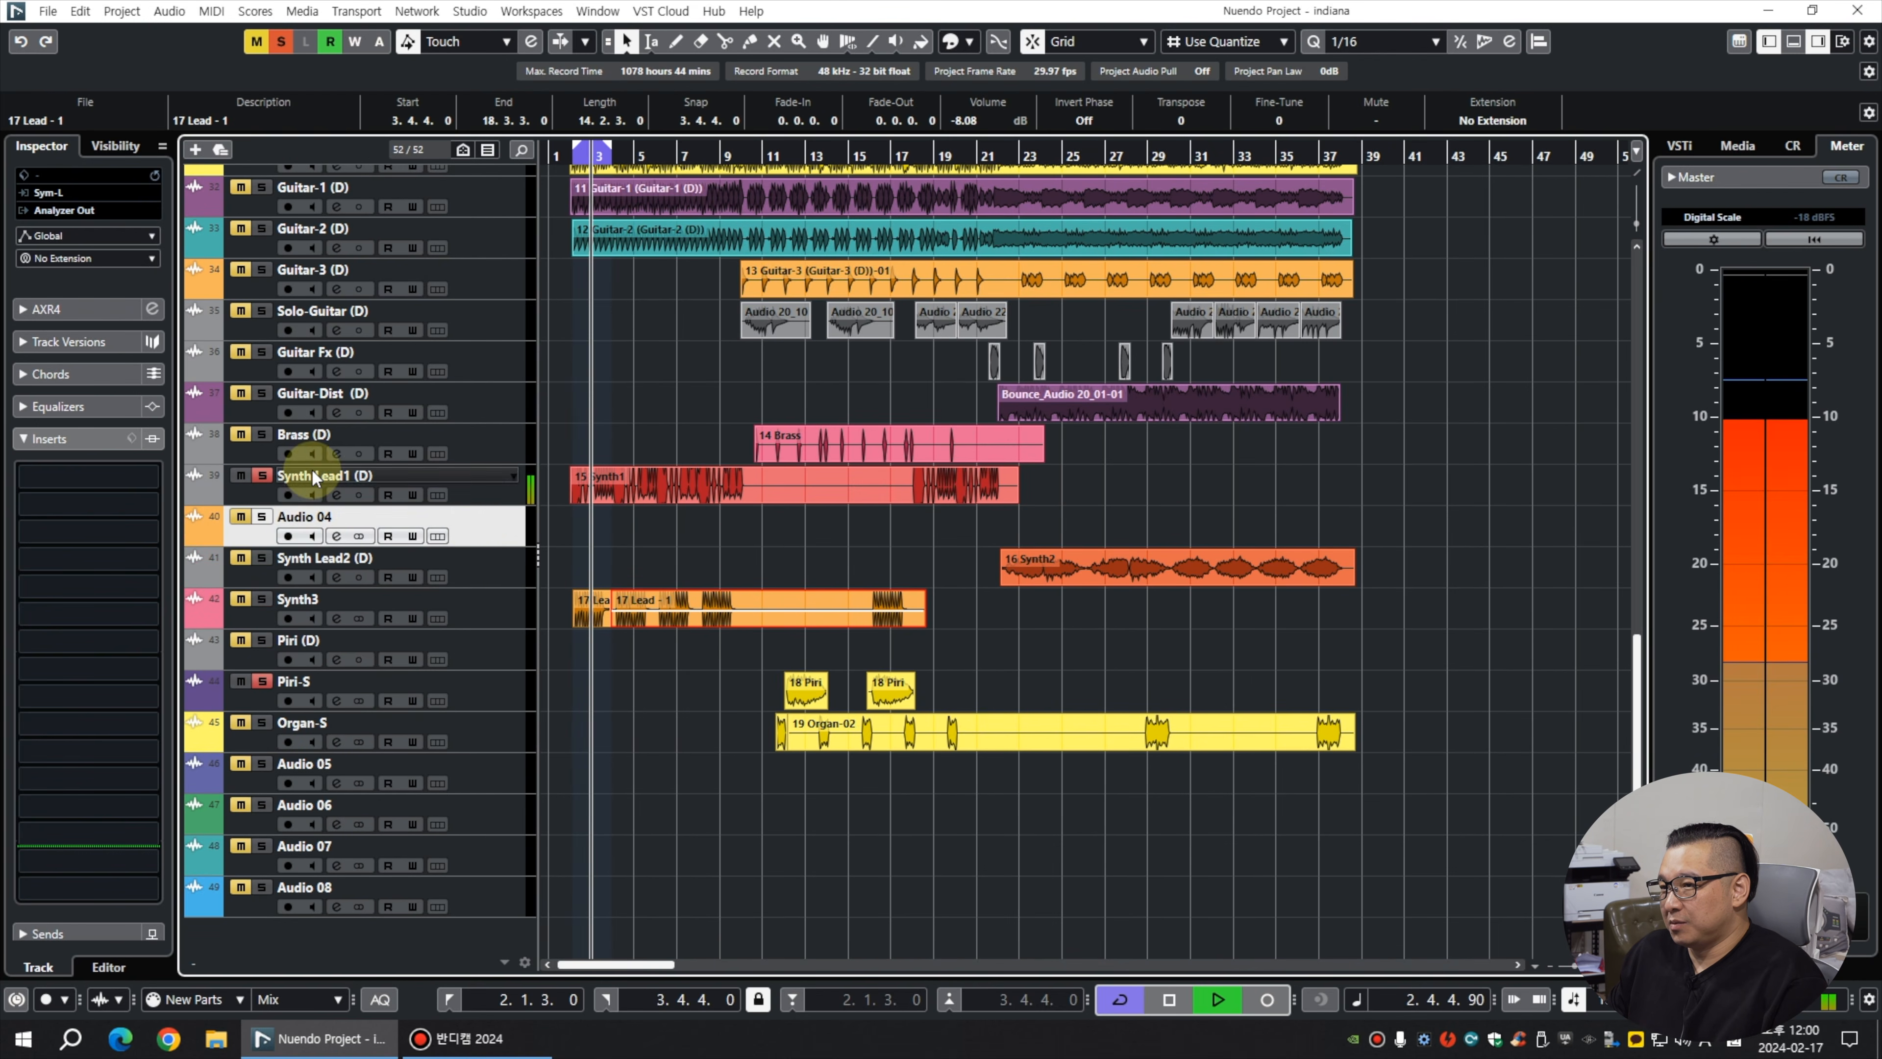
{"action": "left_click_drag", "start_coordinate": [355, 475], "coordinate": [267, 476]}
{"action": "key", "text": "ctrl+c"}
{"action": "double_click", "coordinate": [317, 519]}
{"action": "key", "text": "ctrl+v"}
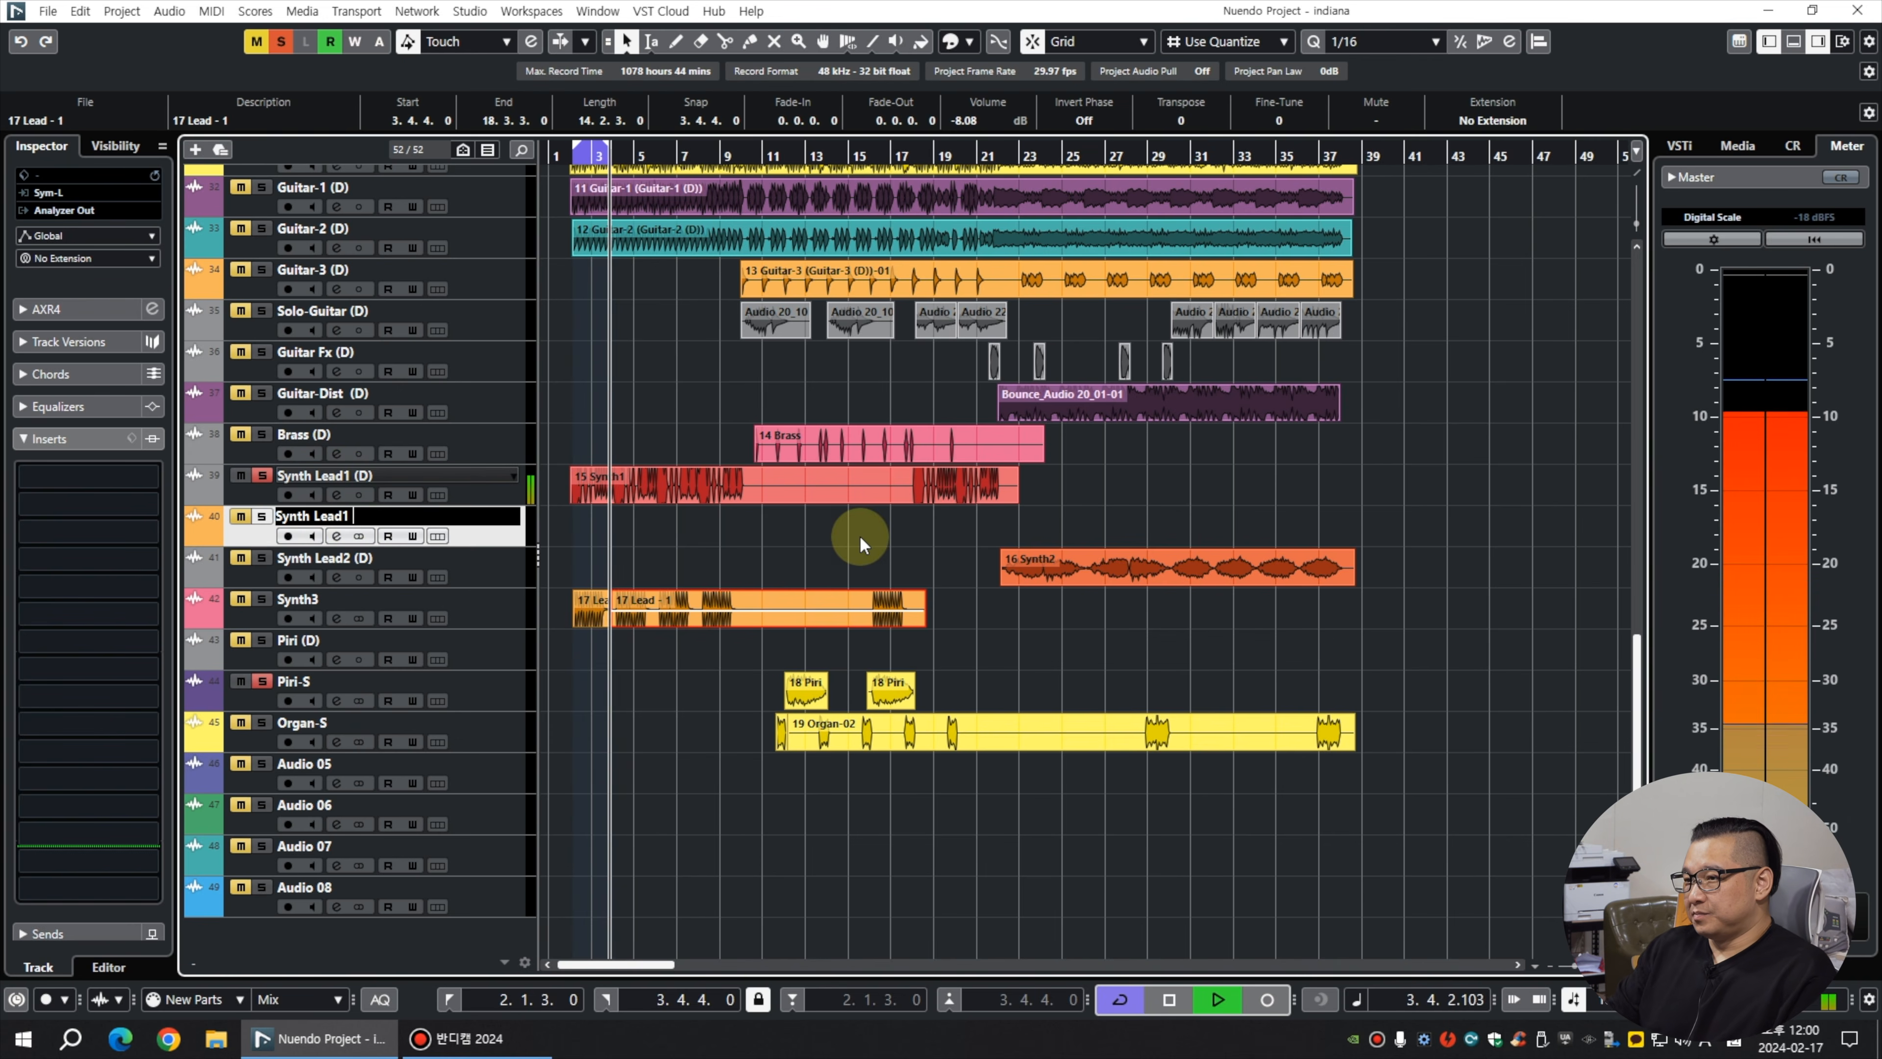
{"action": "key", "text": "Return"}
Solo Synth Lead1, load bx_stereomaker in its first insert slot, and move the Synth1 event onto this track.
{"action": "left_click", "coordinate": [261, 517]}
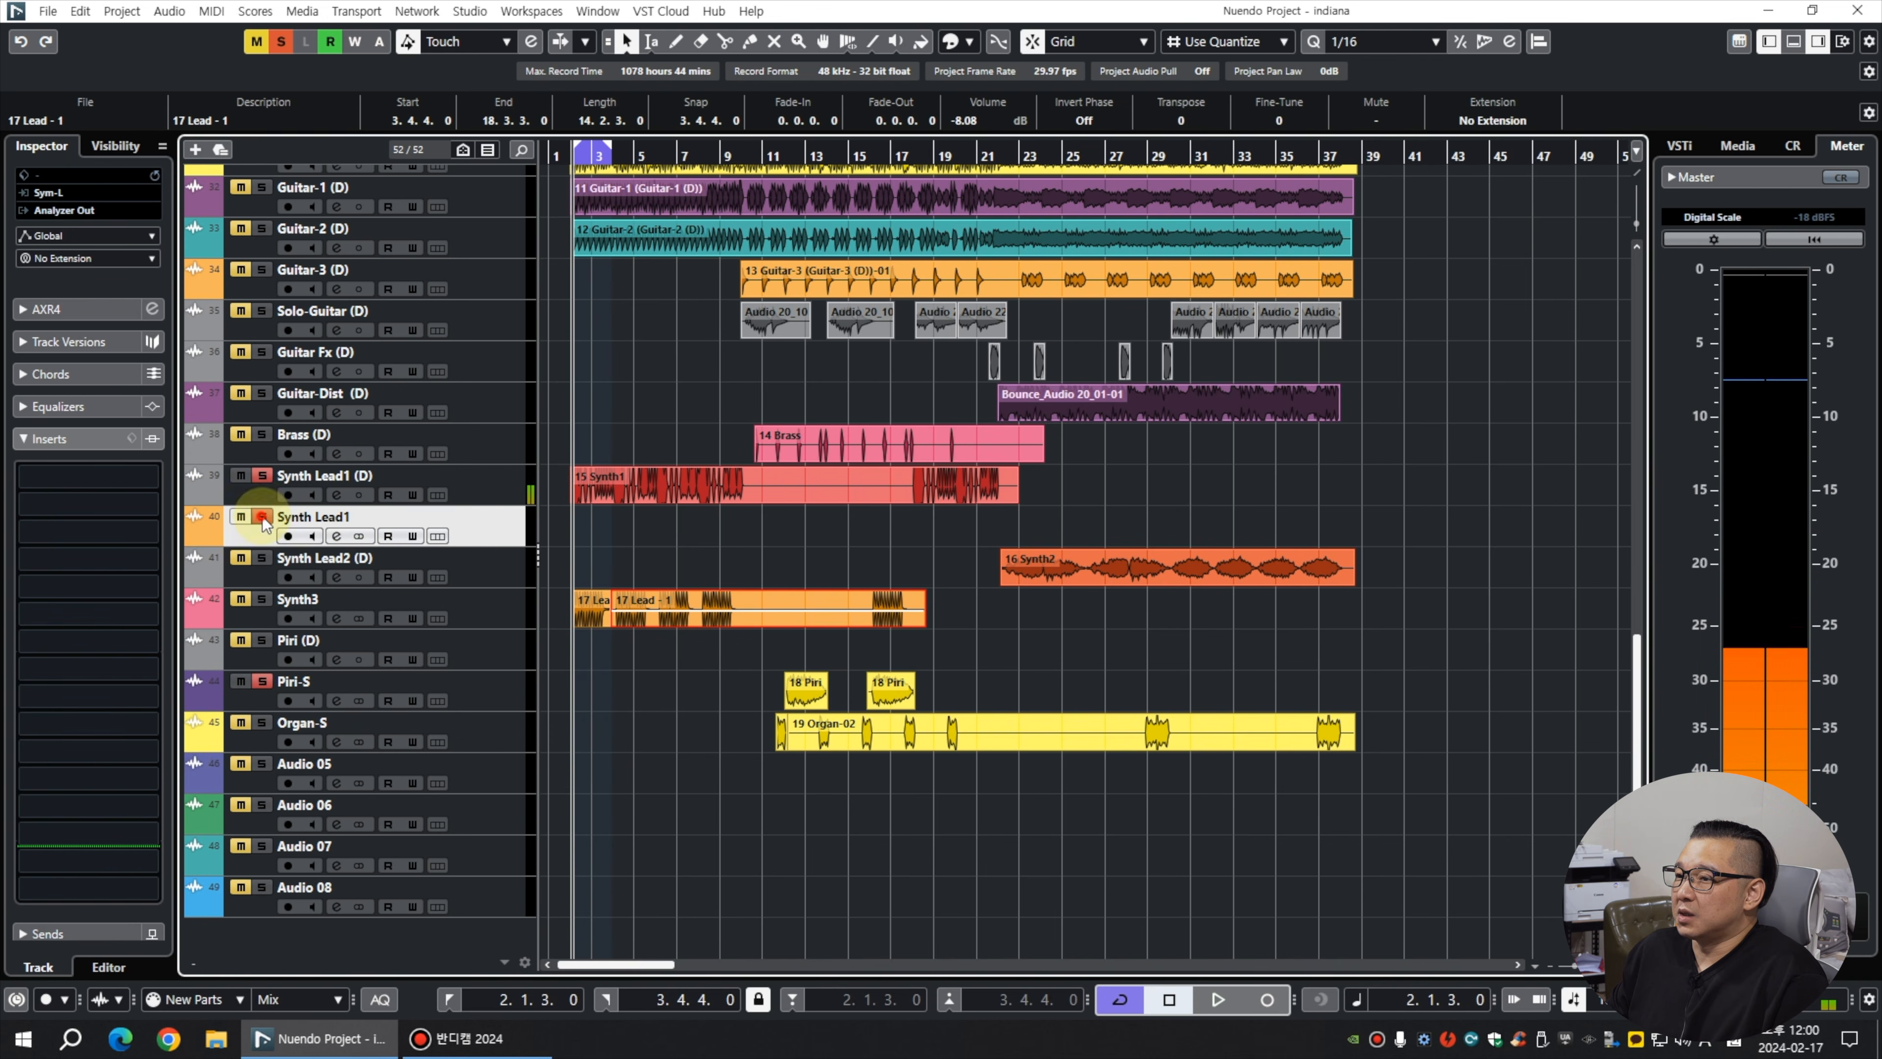
{"action": "left_click", "coordinate": [106, 477]}
{"action": "left_click", "coordinate": [304, 519]}
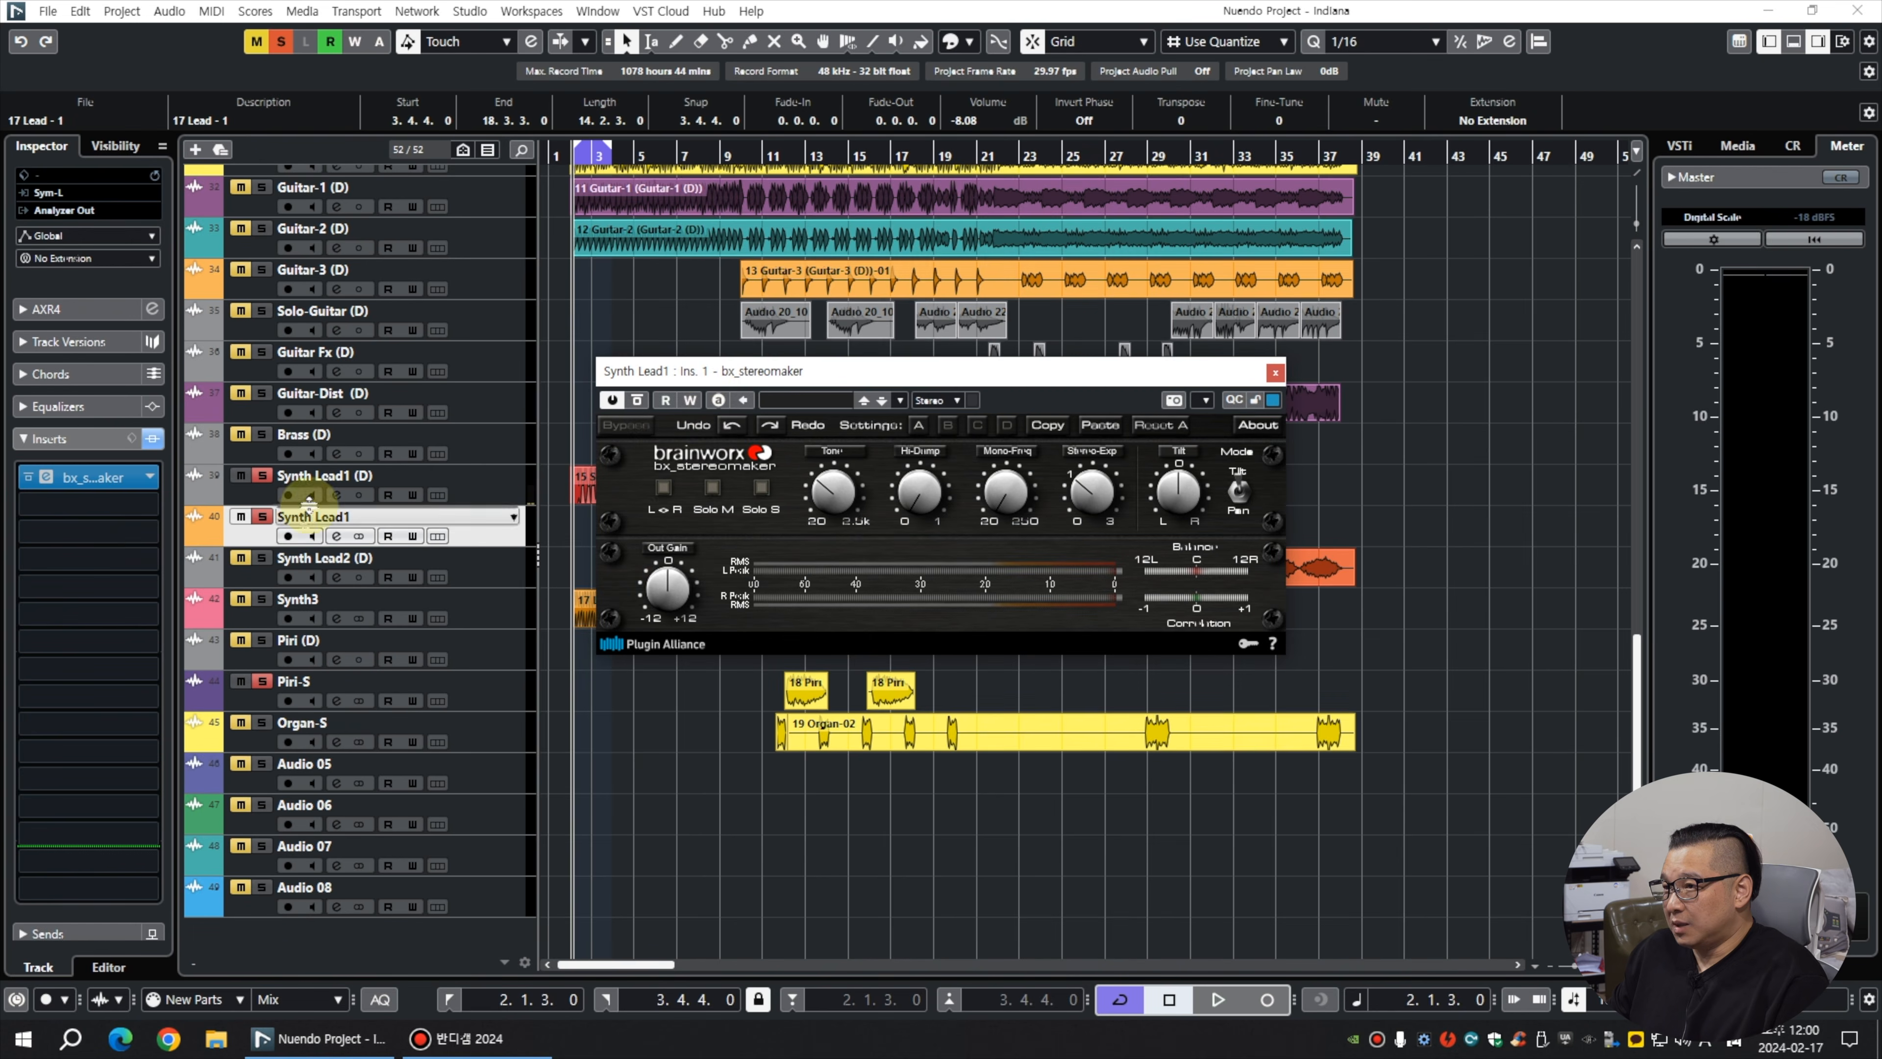
{"action": "left_click_drag", "start_coordinate": [704, 370], "coordinate": [1048, 447]}
{"action": "left_click_drag", "start_coordinate": [911, 489], "coordinate": [912, 548]}
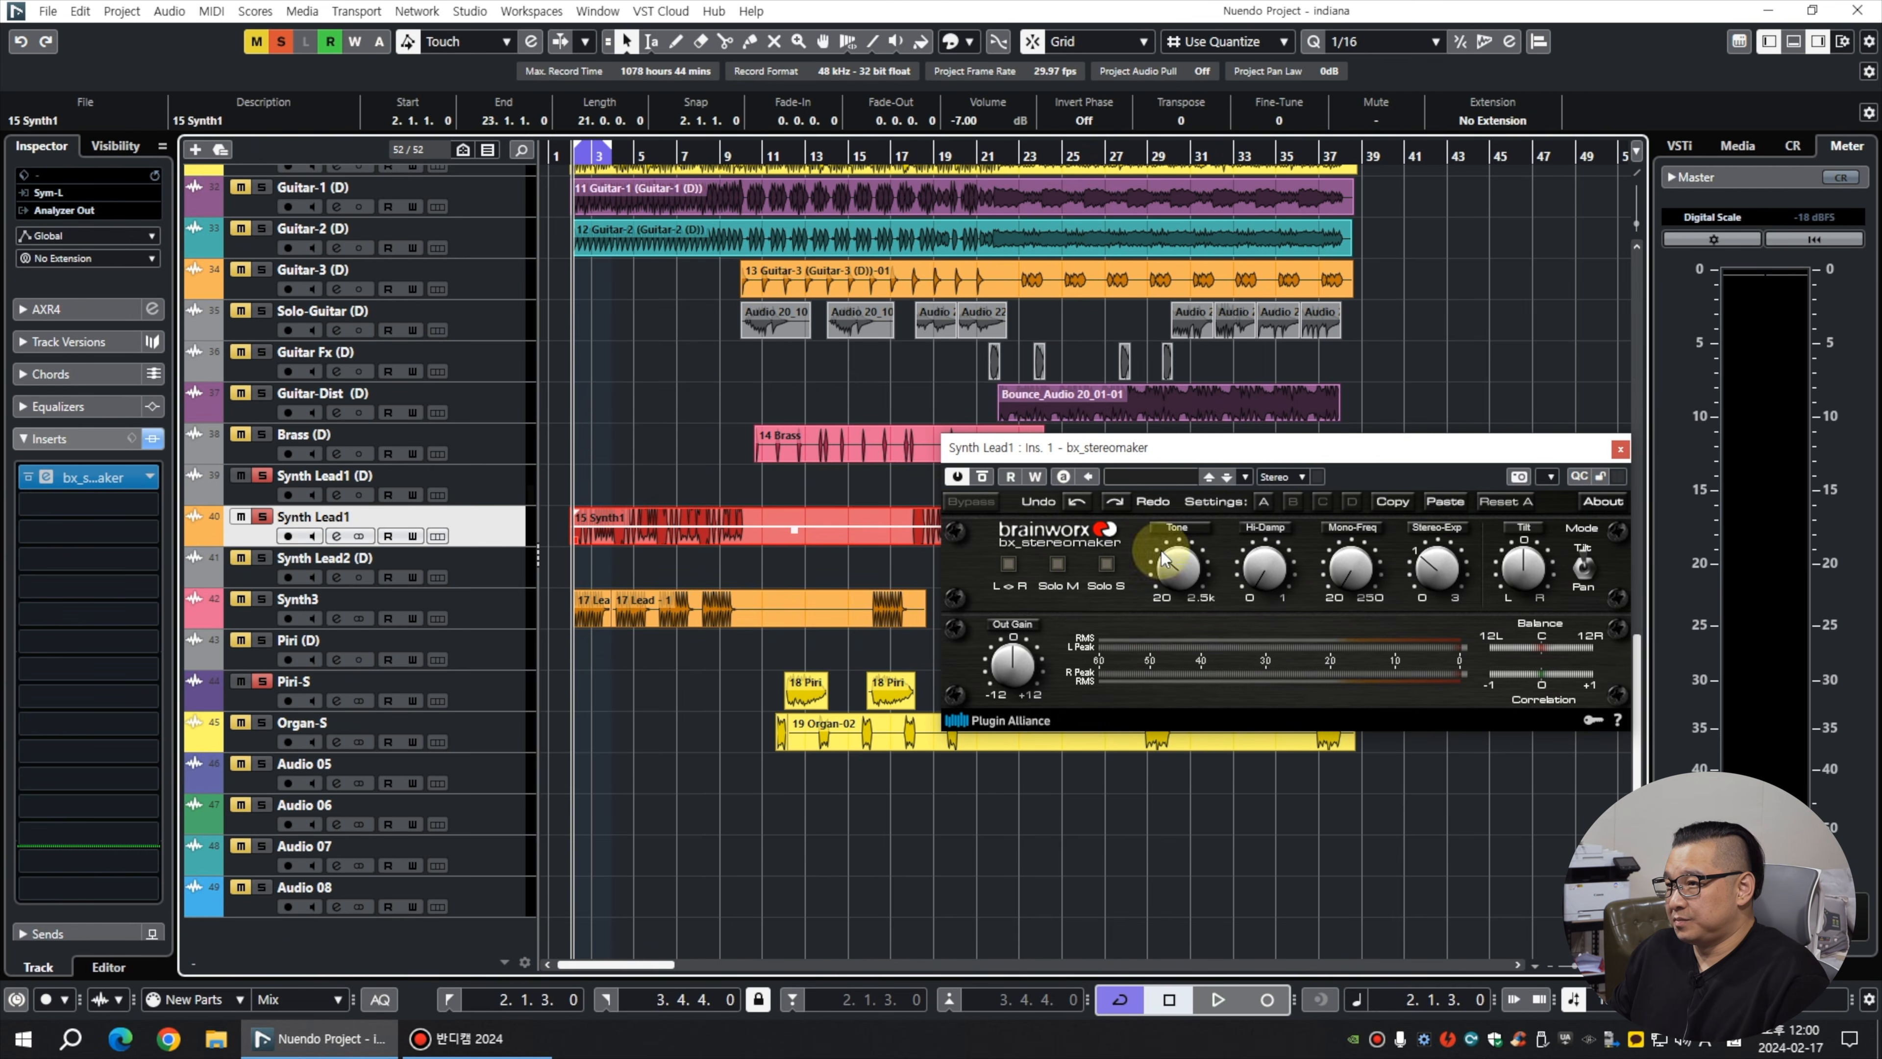
Set the bx_stereomaker Stereo-Exp to 200 % and adjust its Tone and Mono-Freq during looped playback.
{"action": "key", "text": "space"}
{"action": "left_click_drag", "start_coordinate": [1445, 570], "coordinate": [1445, 548]}
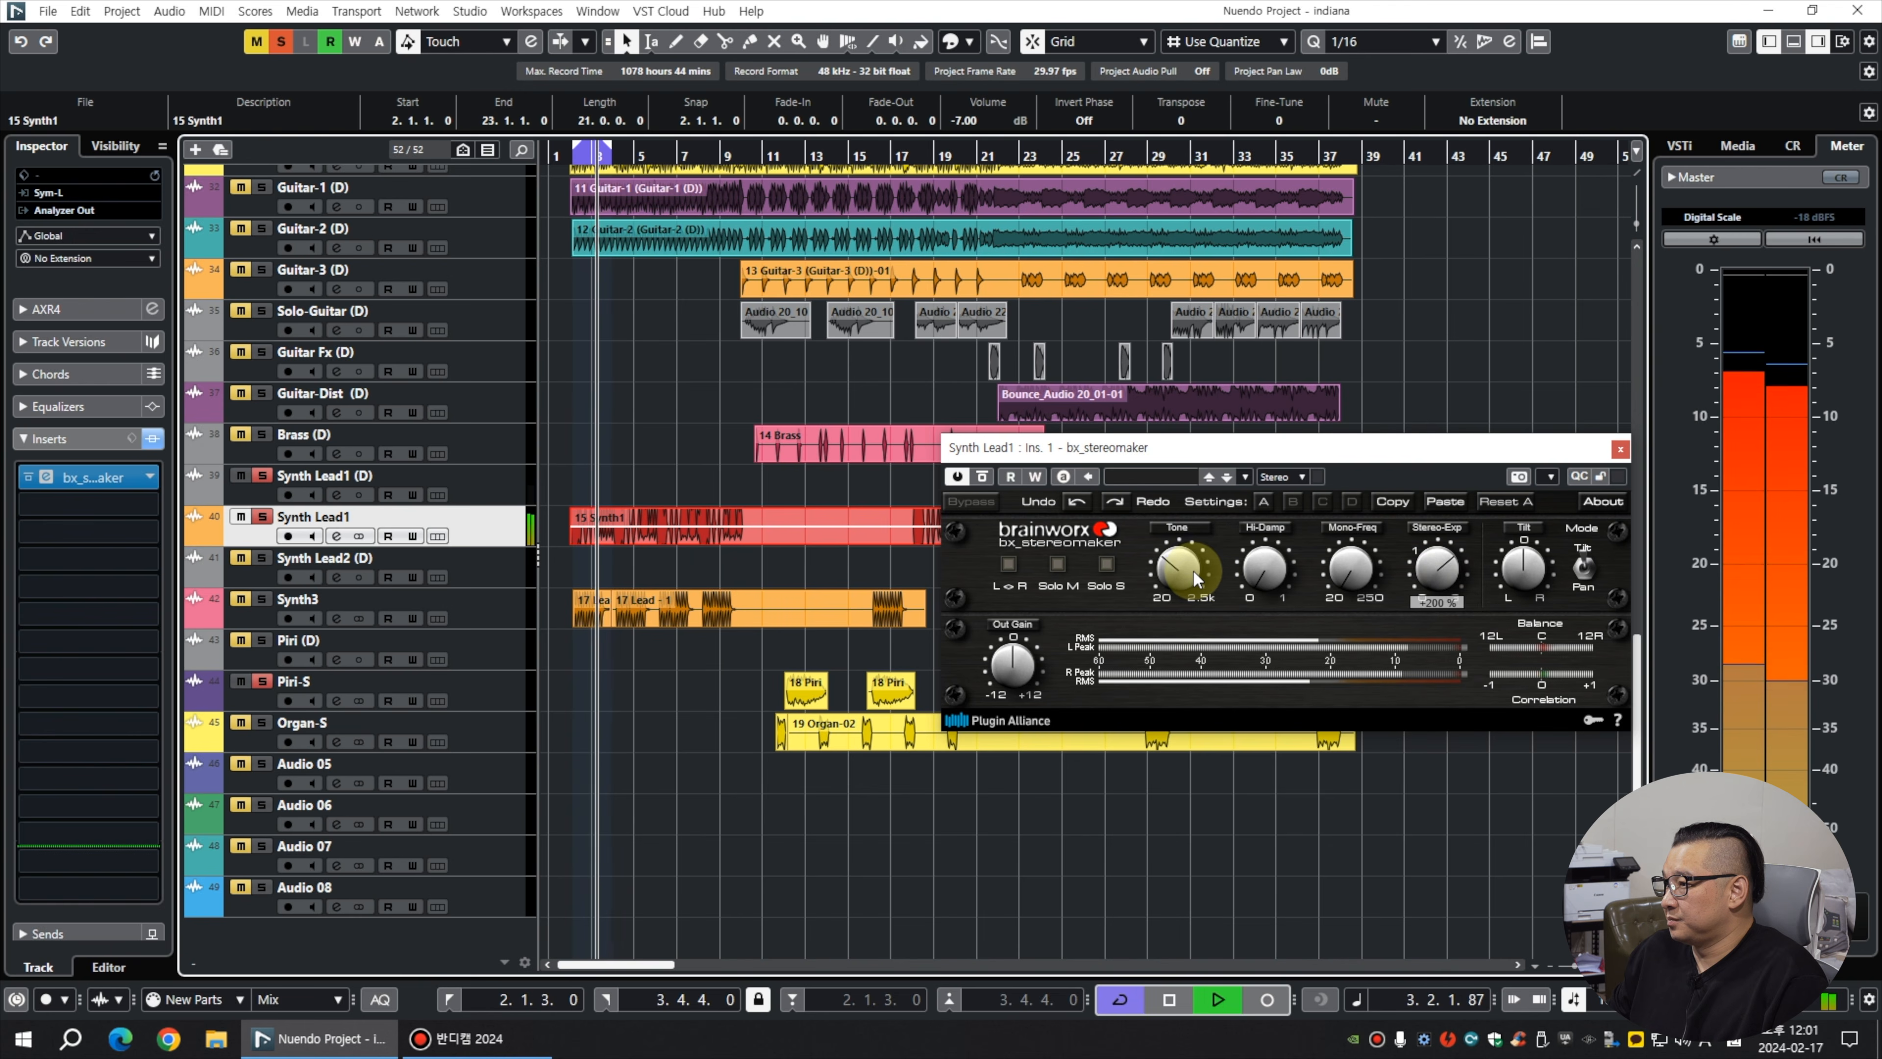
{"action": "left_click_drag", "start_coordinate": [1192, 569], "coordinate": [1187, 574]}
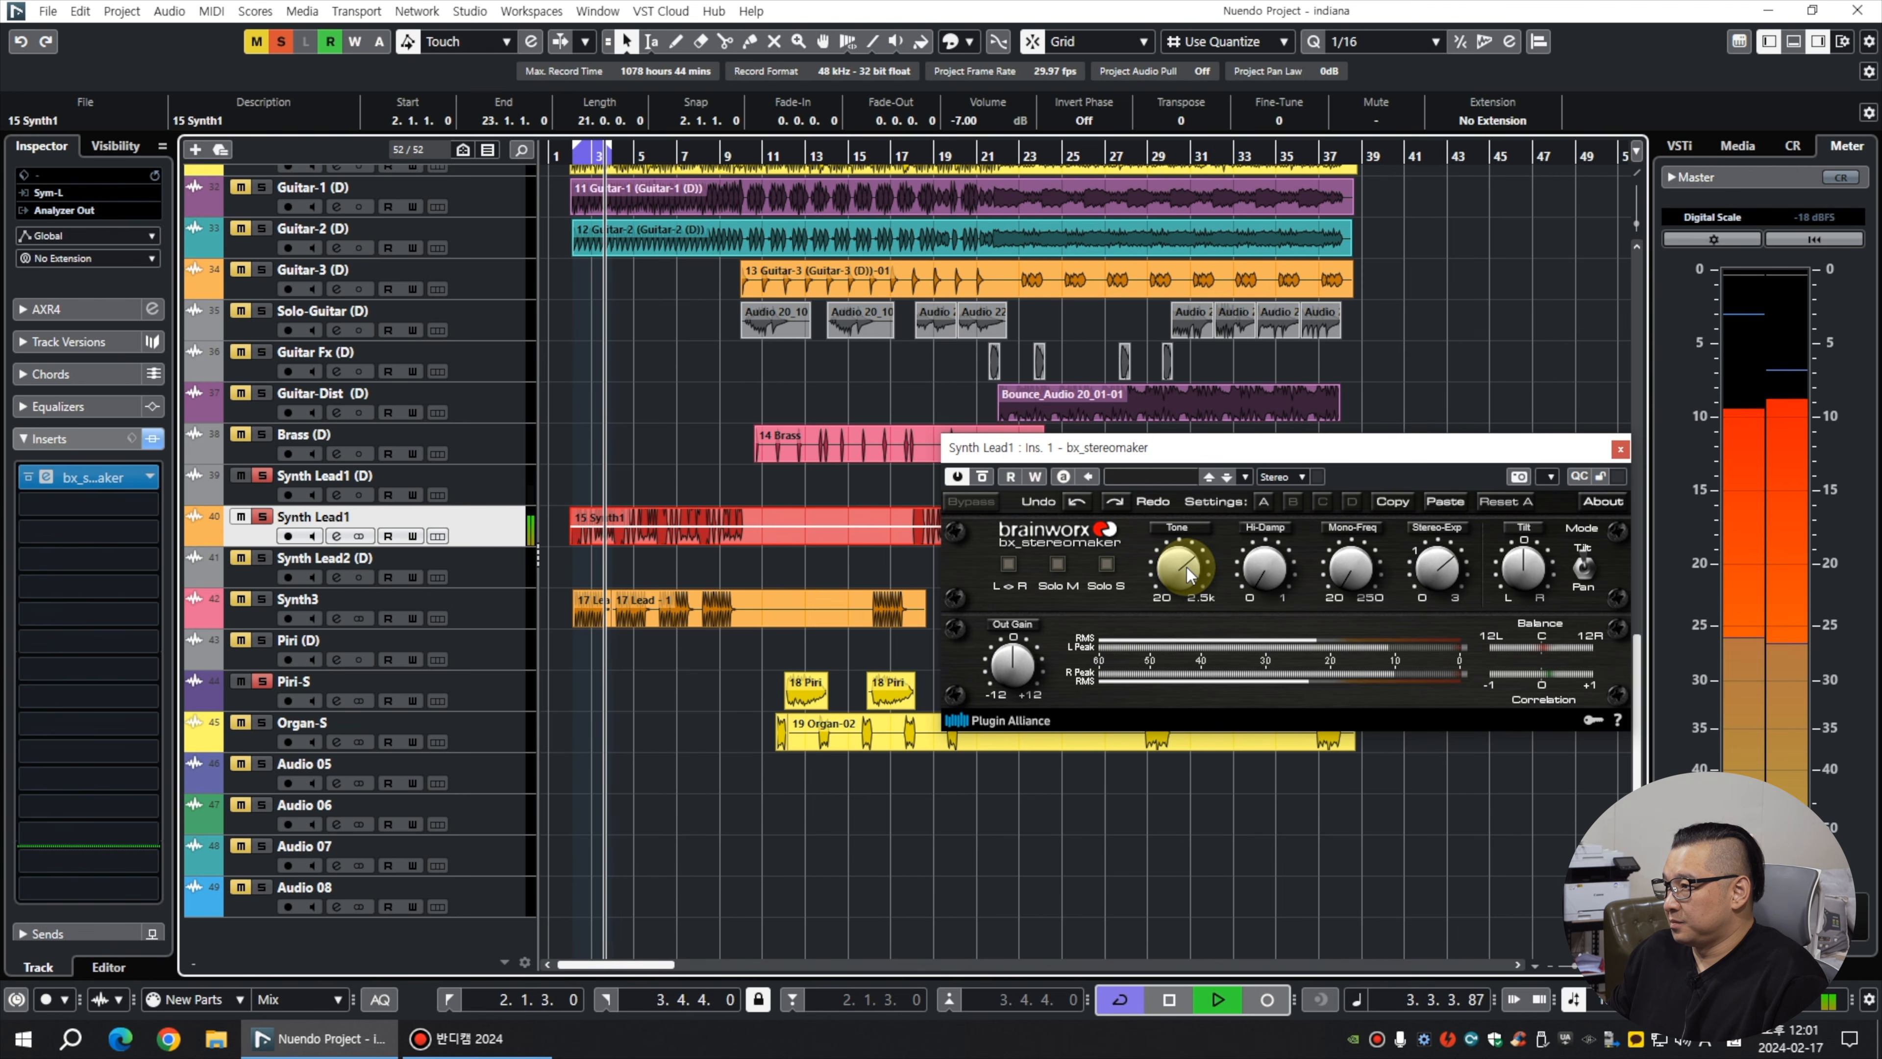
{"action": "left_click_drag", "start_coordinate": [1353, 584], "coordinate": [1356, 578]}
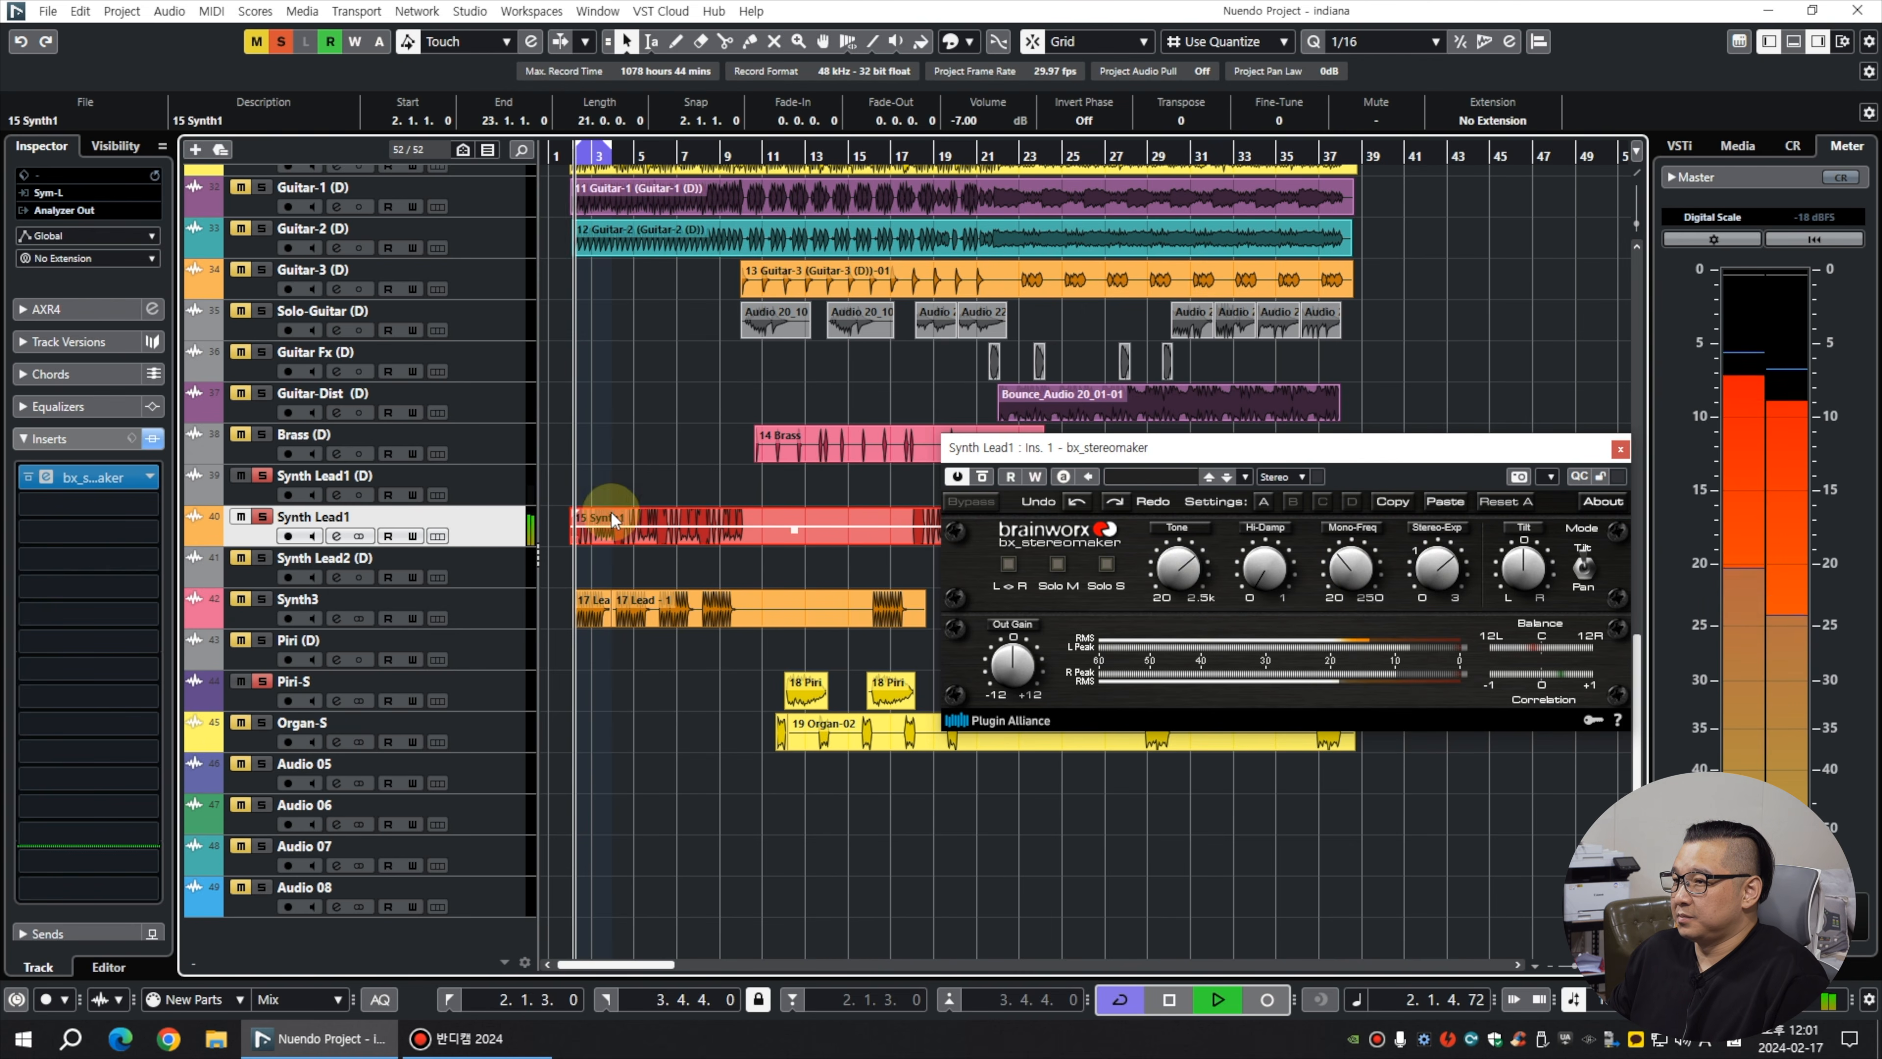
Compare the Synth1 event on Synth Lead1 (D) and Synth Lead1 during unlooped playback, closing bx_stereomaker and leaving the event on Synth Lead1.
{"action": "left_click_drag", "start_coordinate": [612, 500], "coordinate": [612, 495]}
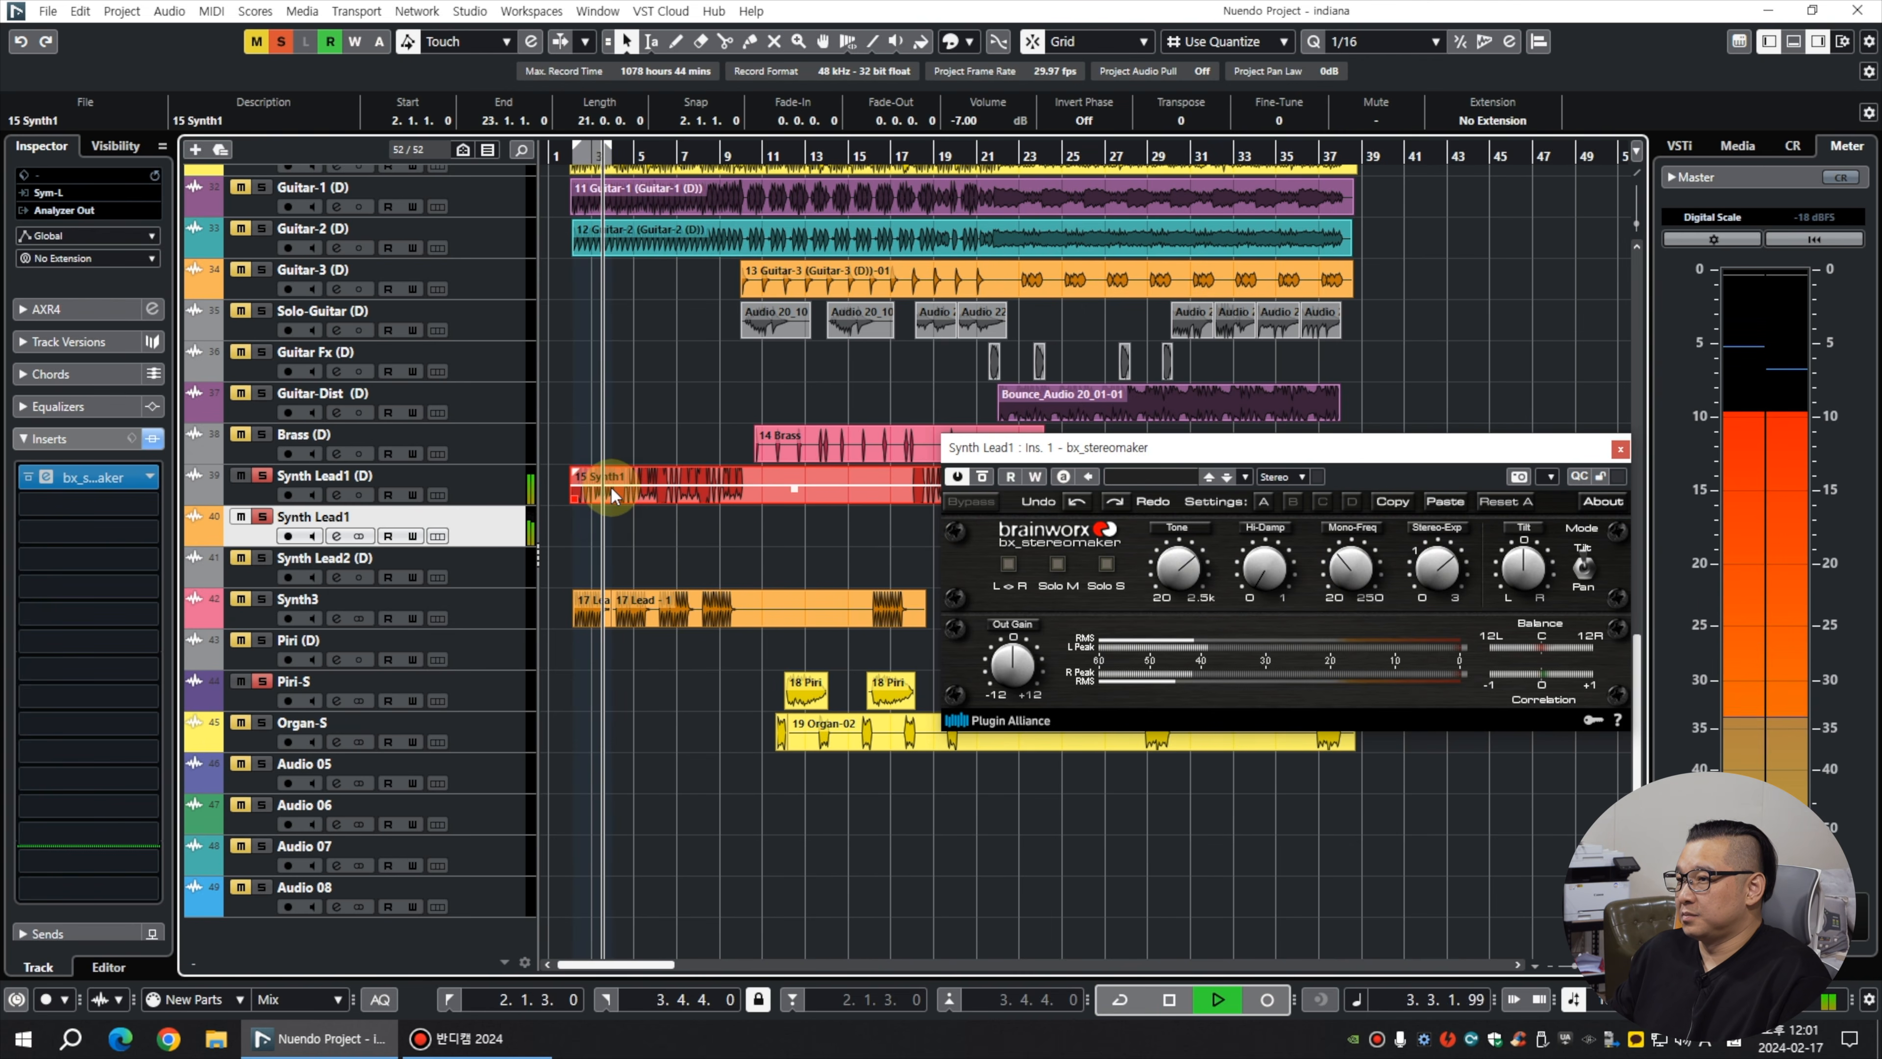
{"action": "key", "text": "h"}
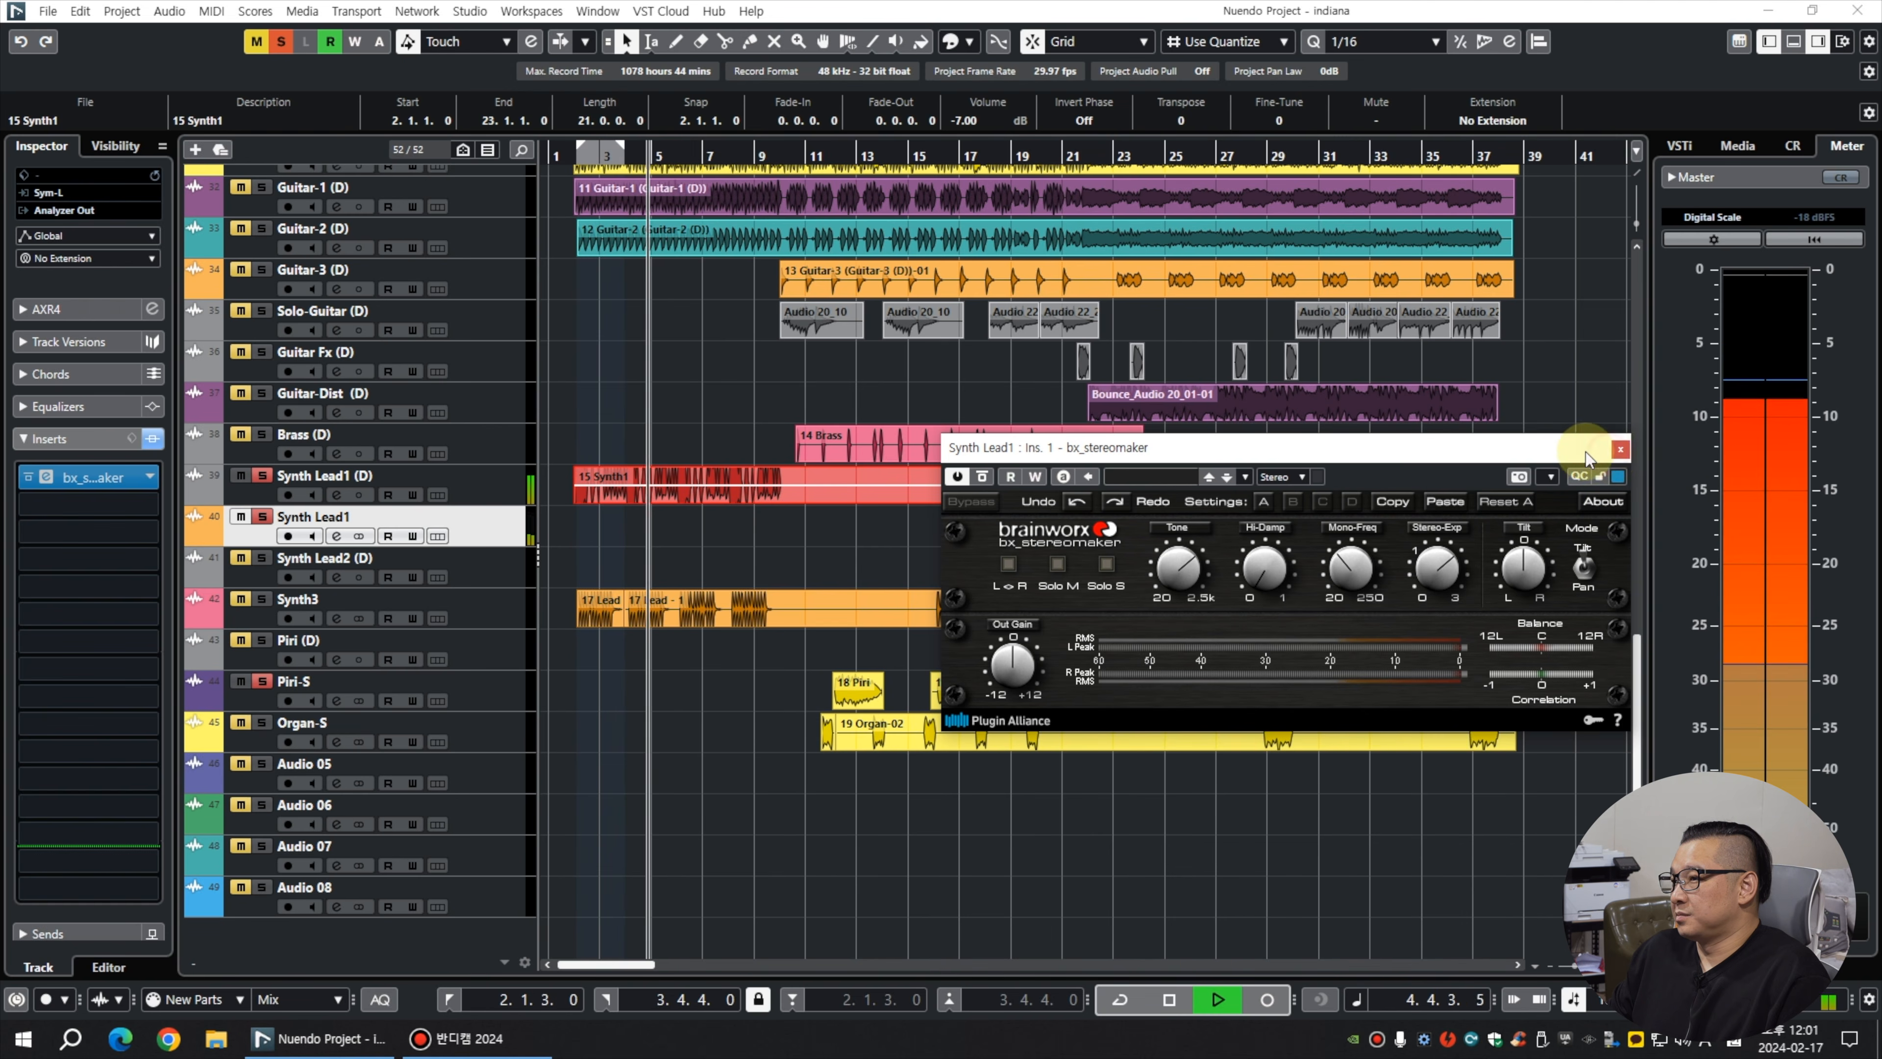
{"action": "key", "text": "h"}
{"action": "left_click", "coordinate": [1620, 450]}
{"action": "left_click_drag", "start_coordinate": [696, 473], "coordinate": [694, 510]}
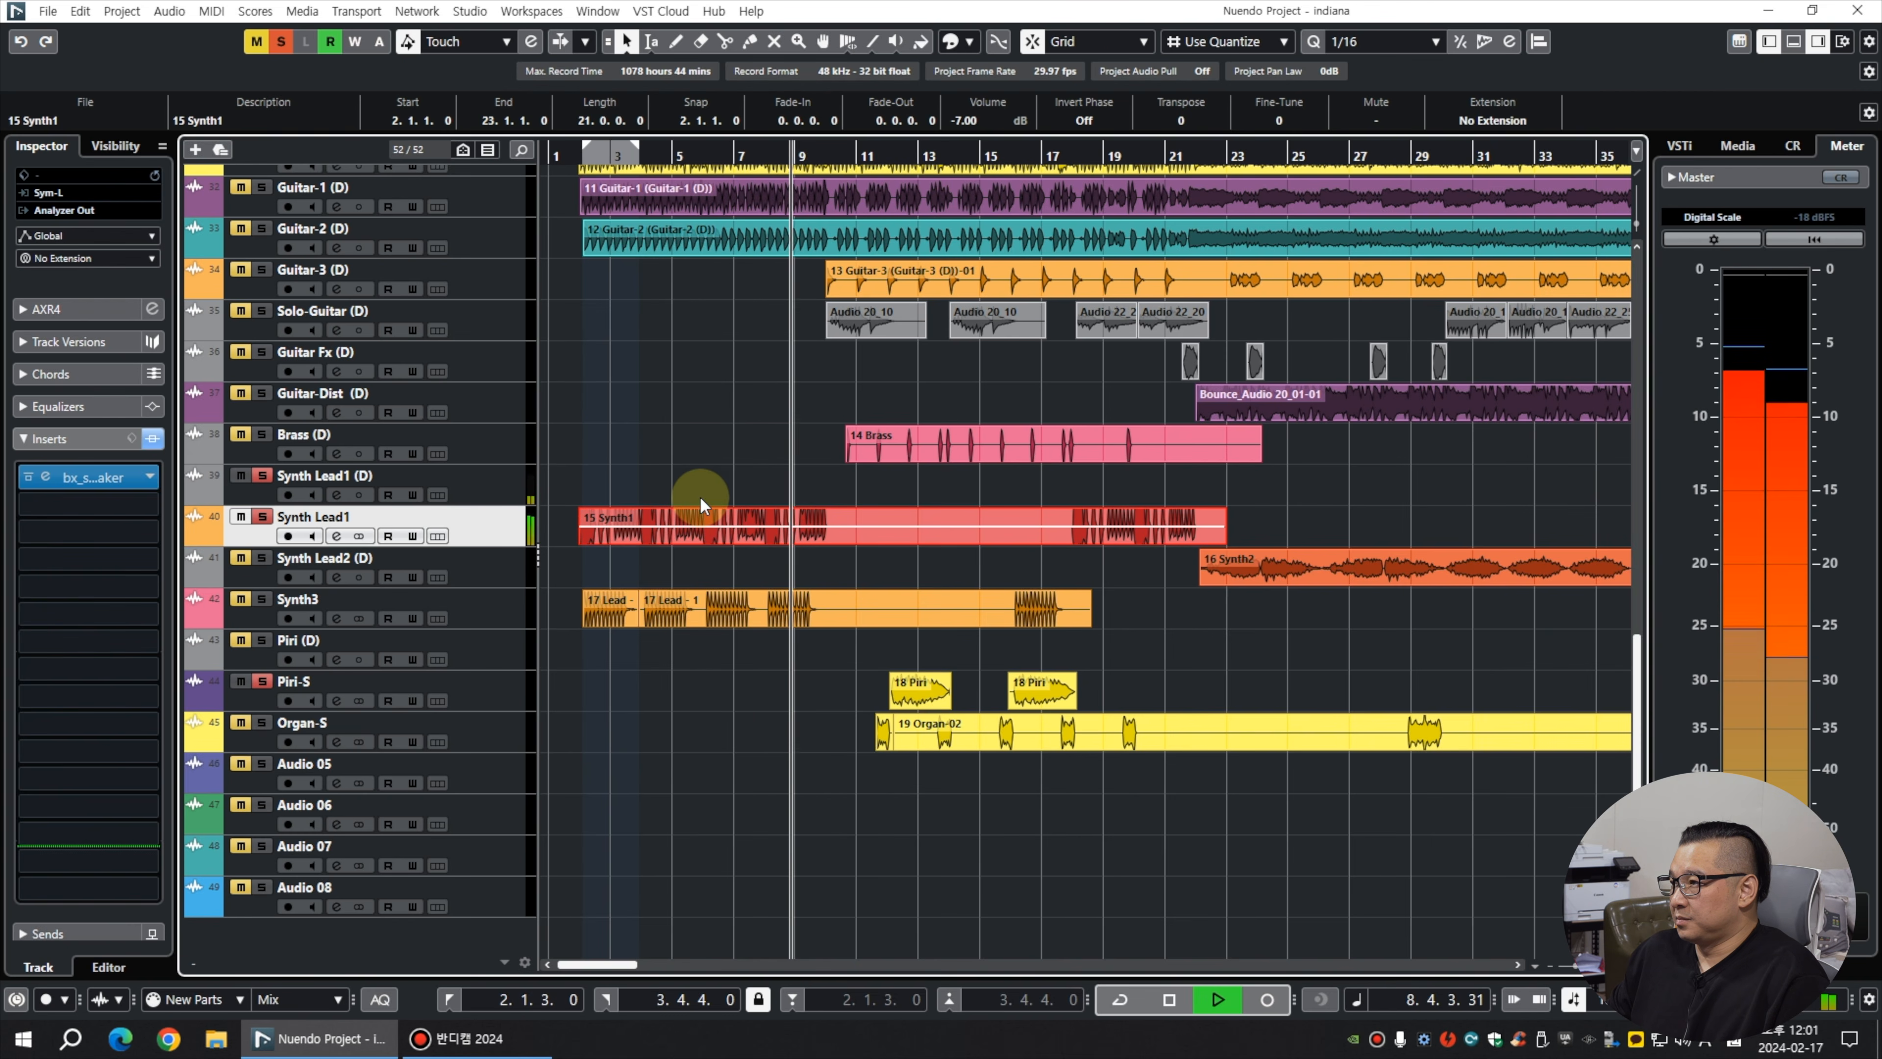
Load REQ 2 Stereo in the second insert slot of Synth Lead1 and cut its lows at 62 Hz with a Q of 1.41.
{"action": "key", "text": "space"}
{"action": "left_click", "coordinate": [52, 506]}
{"action": "double_click", "coordinate": [123, 656]}
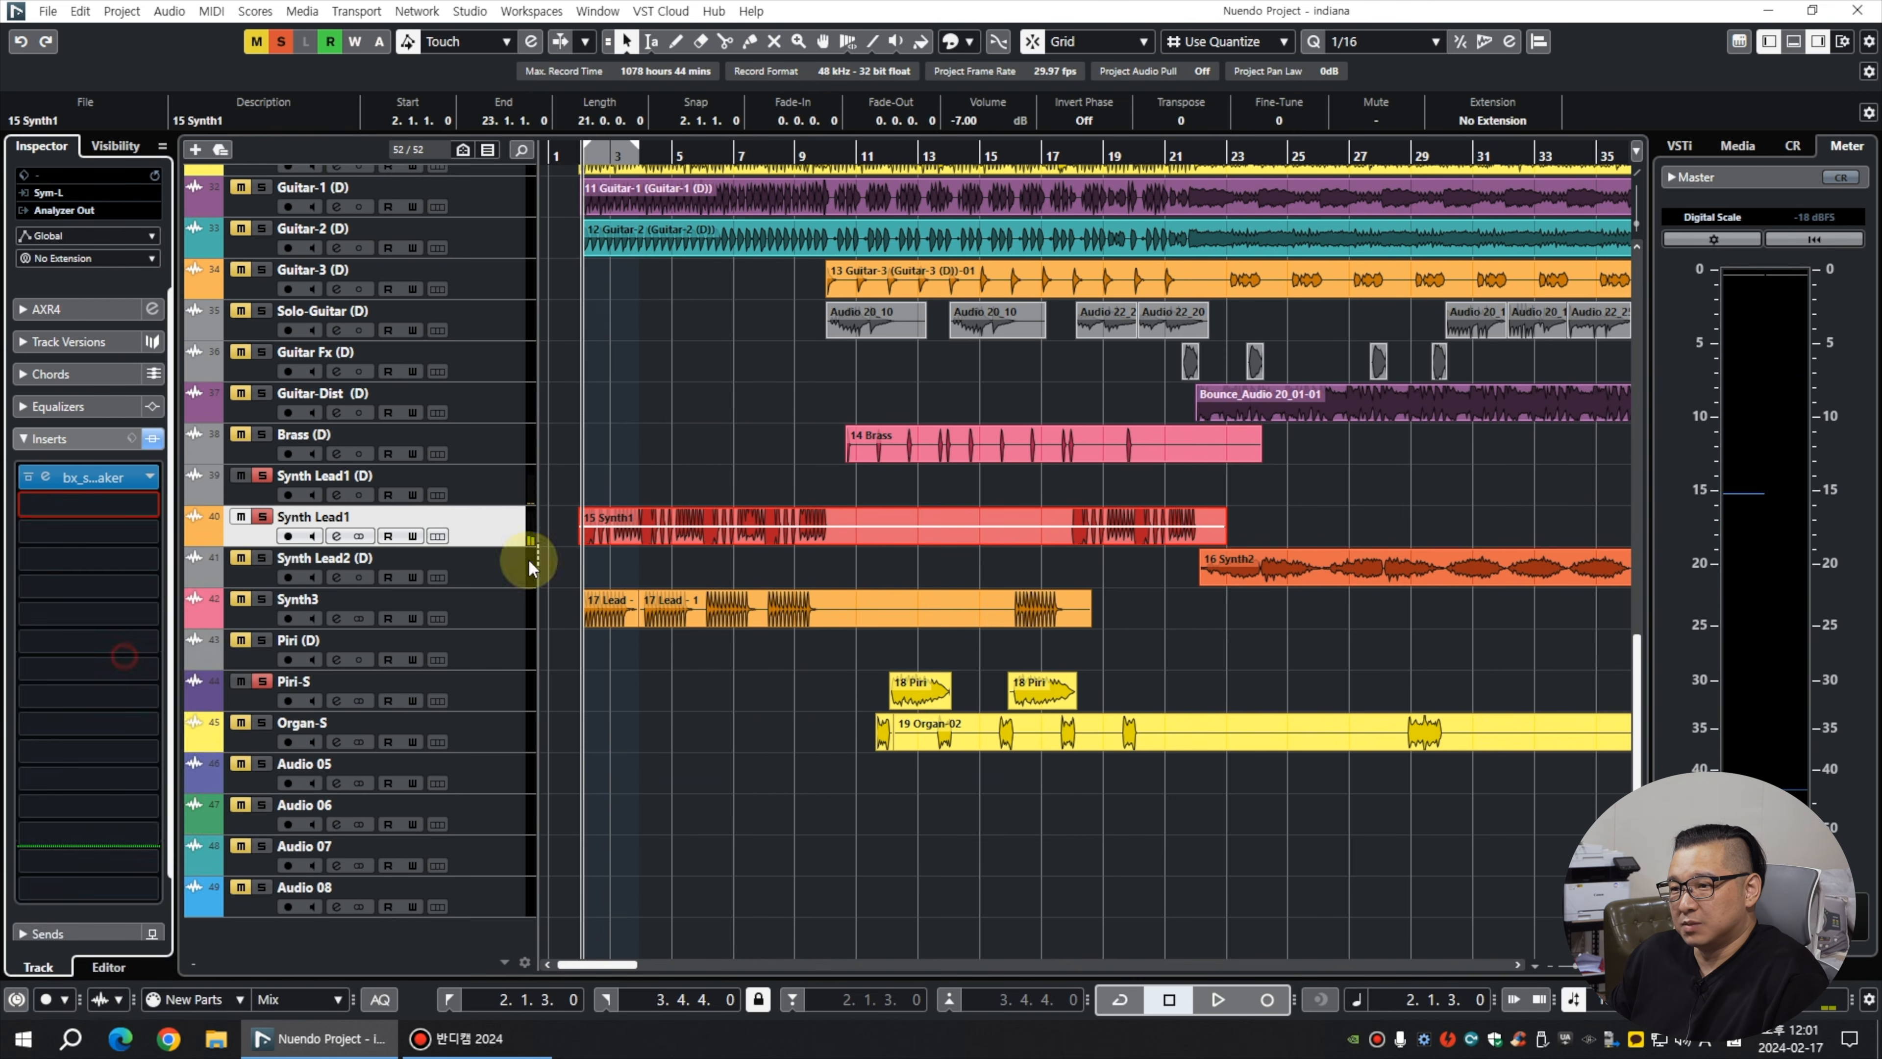
{"action": "key", "text": "space"}
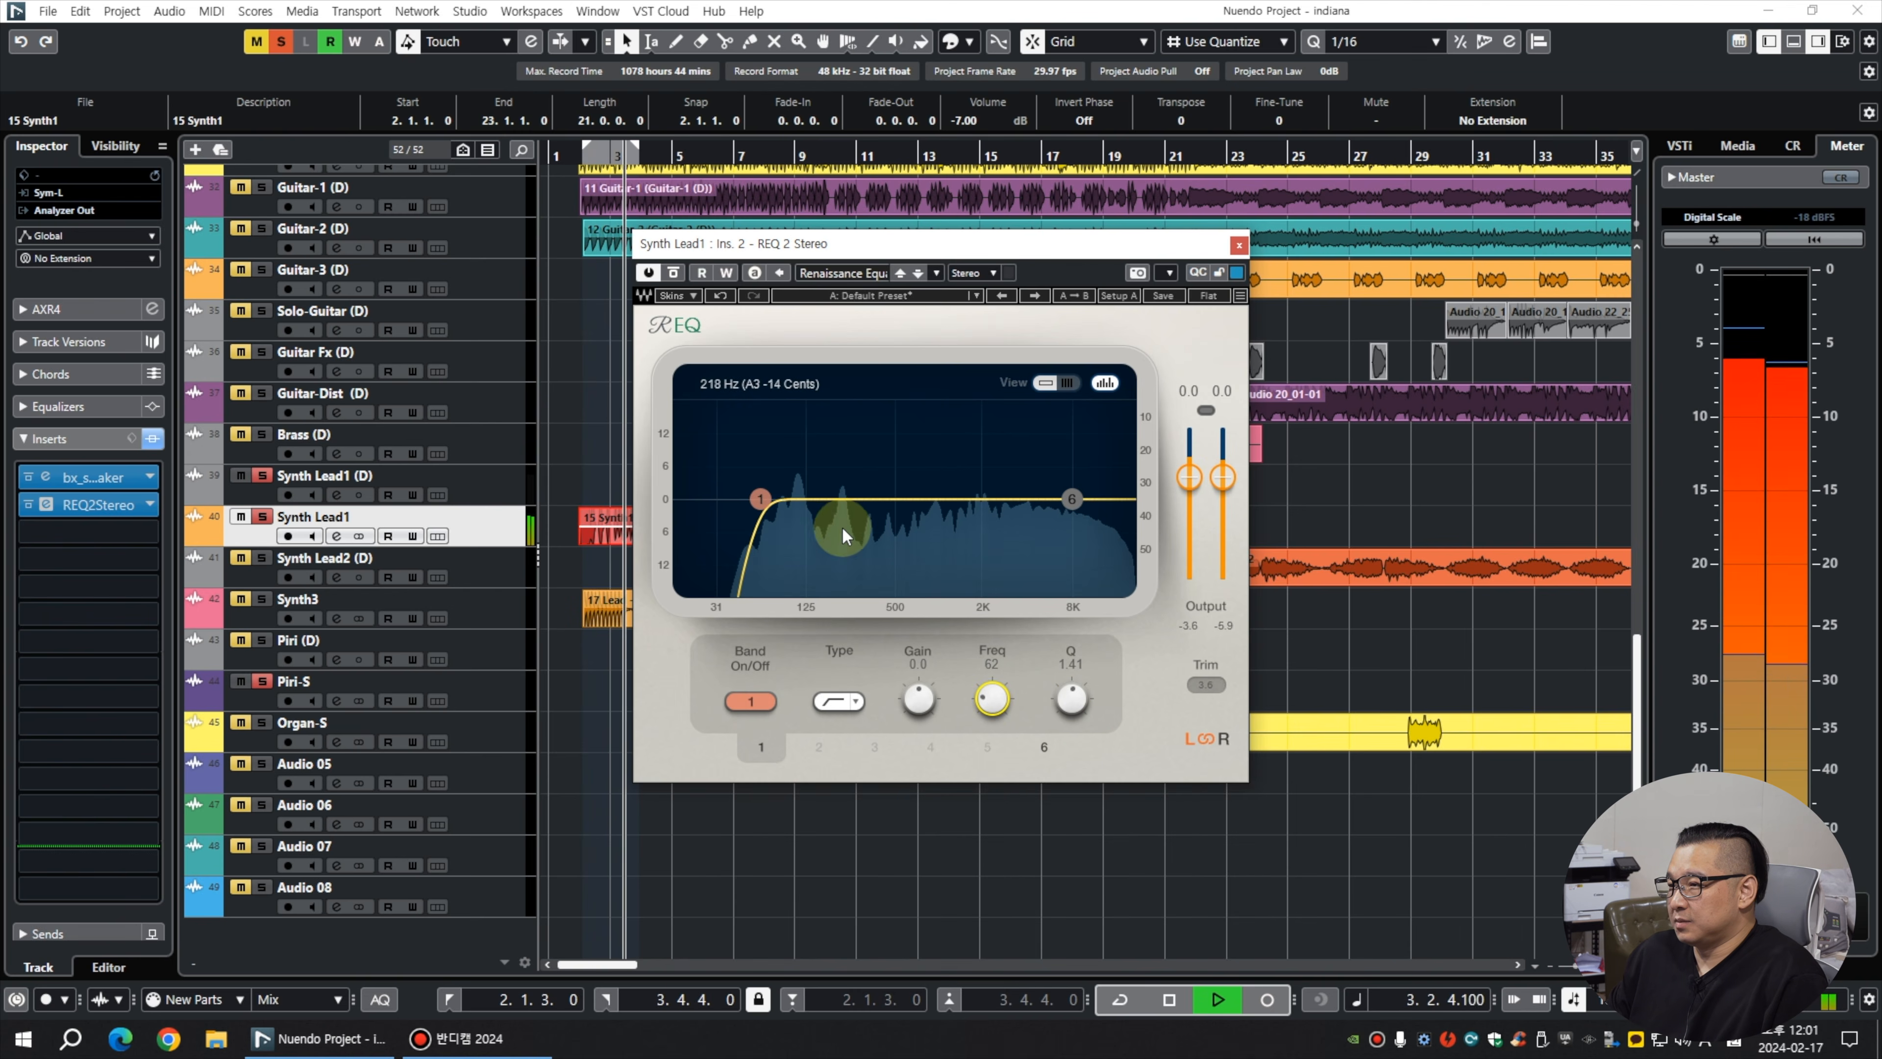
{"action": "key", "text": "space"}
Load C4 Stereo in the third insert slot of Synth Lead1 and start playback.
{"action": "left_click", "coordinate": [133, 538]}
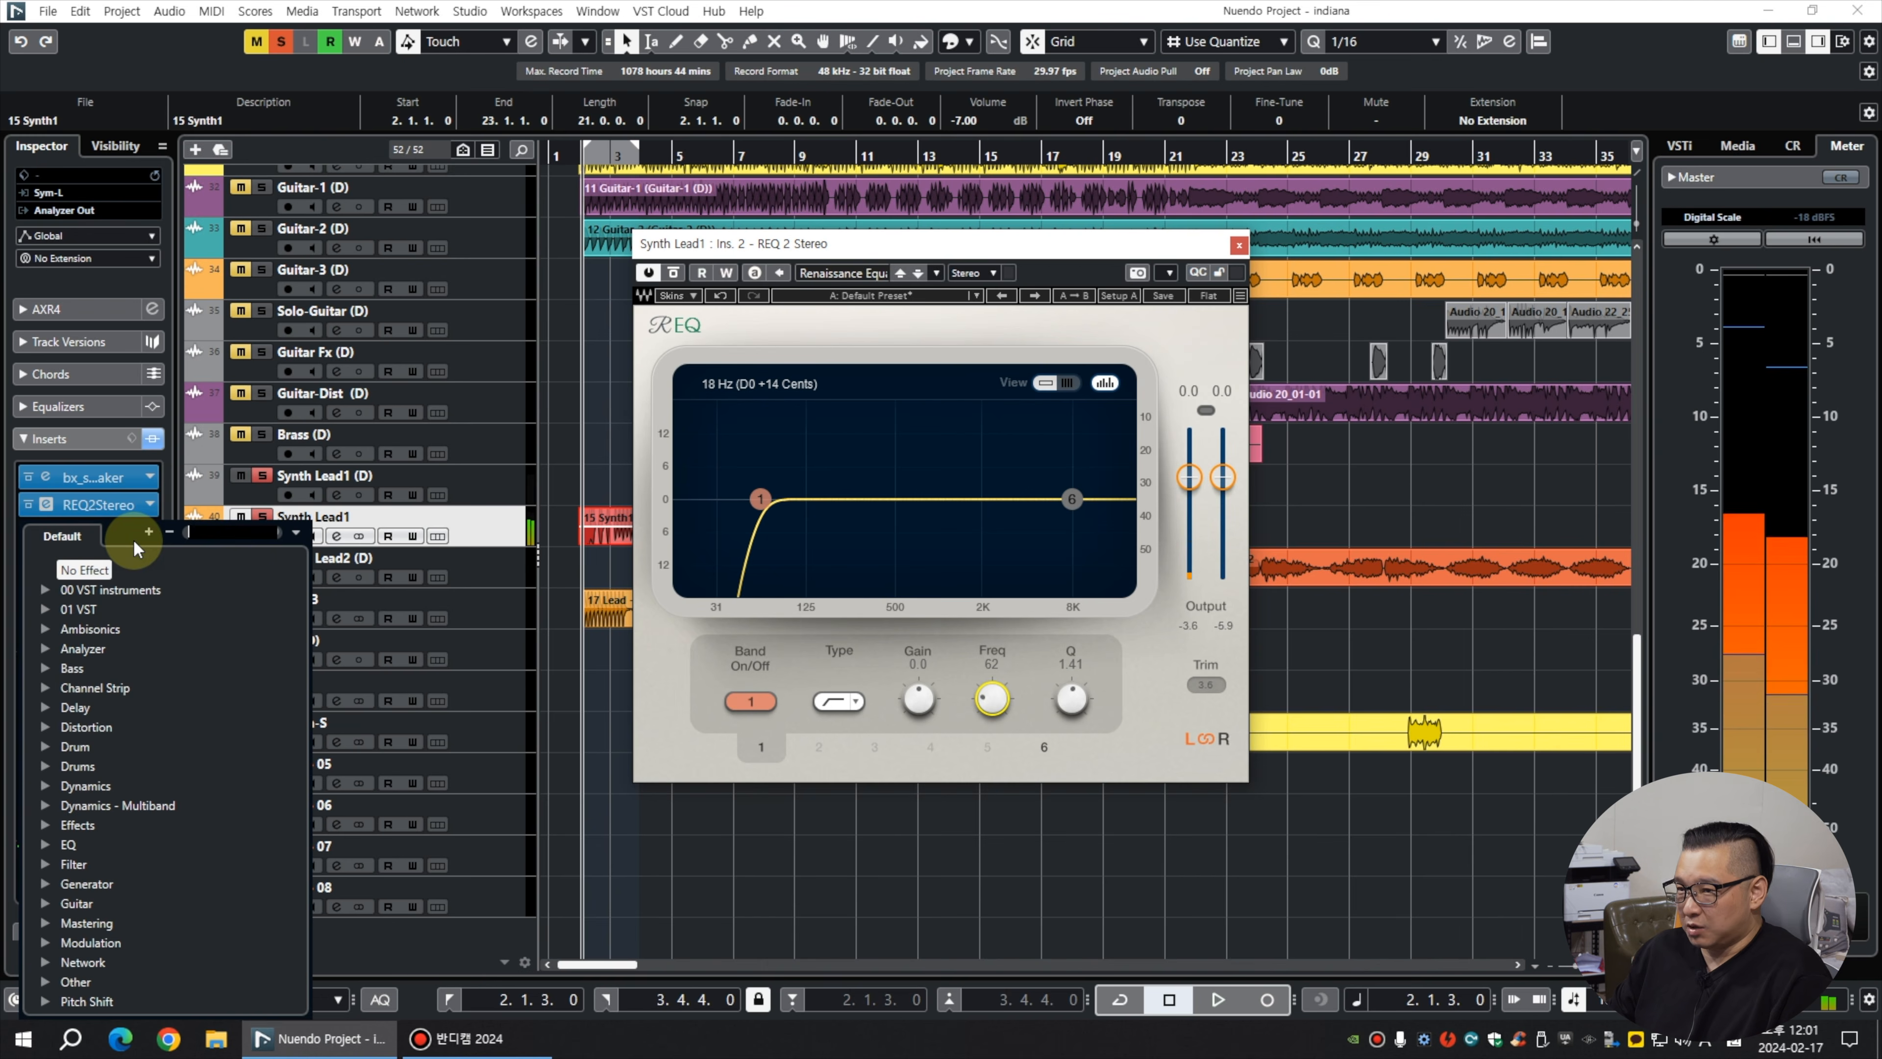
{"action": "type", "text": "c4"}
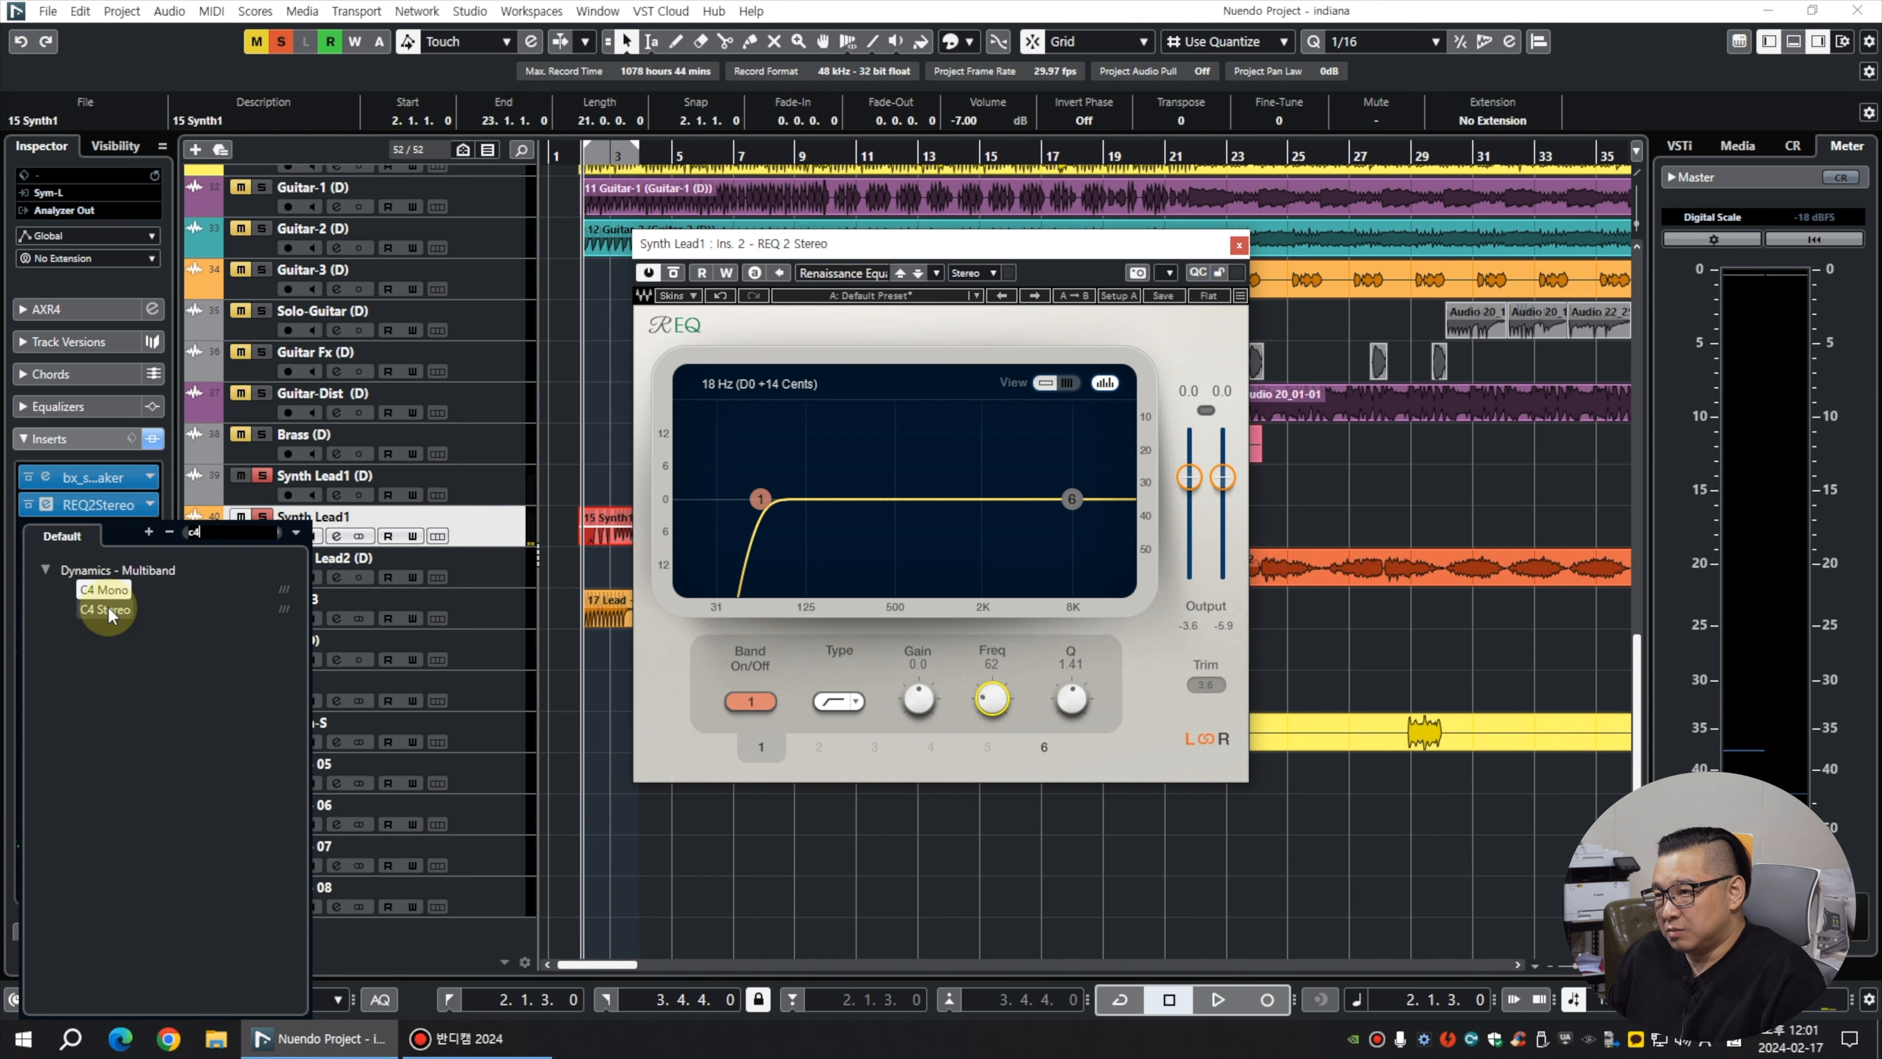
{"action": "left_click", "coordinate": [108, 607]}
{"action": "key", "text": "space"}
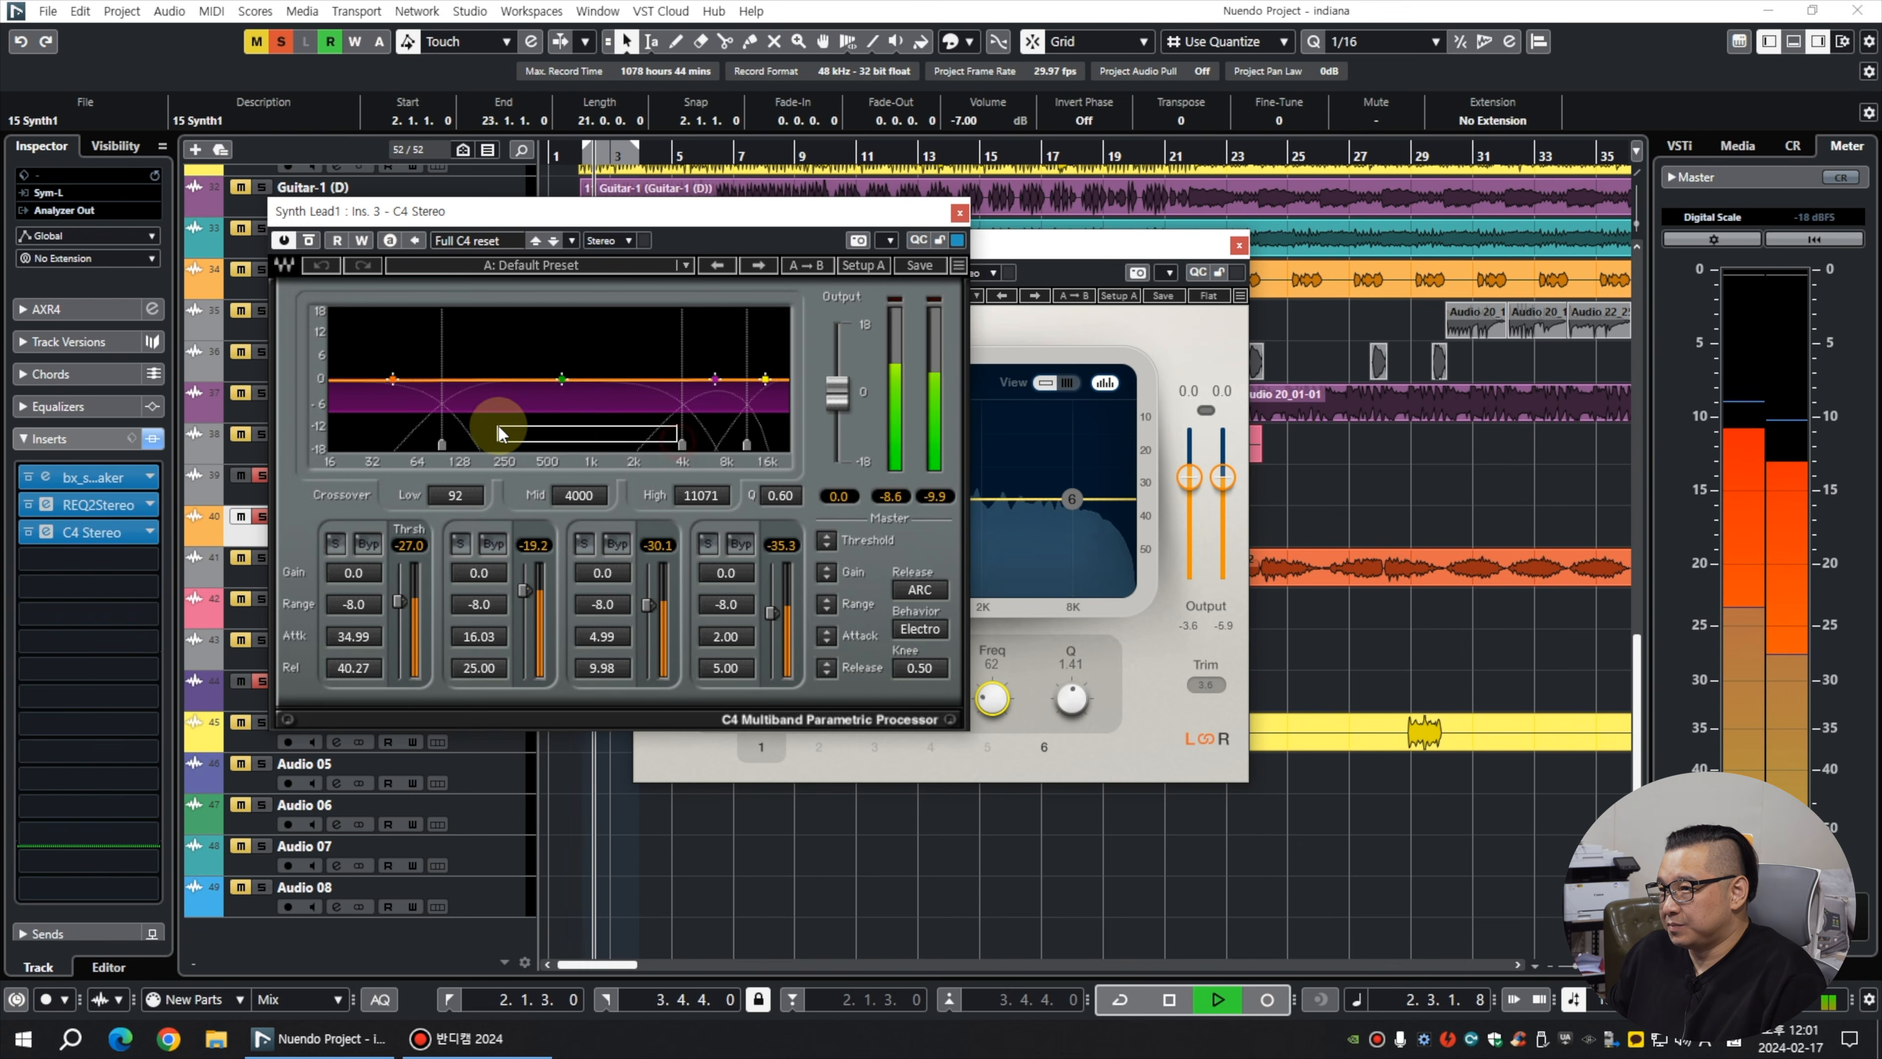
Bypass the upper three C4 bands and set the Low crossover to 168, Mid to 421, and the lowest band's Threshold to -41.0 and Range to -4.5.
{"action": "left_click", "coordinate": [616, 543]}
{"action": "left_click", "coordinate": [741, 543]}
{"action": "left_click", "coordinate": [492, 544]}
{"action": "left_click_drag", "start_coordinate": [661, 454], "coordinate": [479, 445]}
{"action": "left_click_drag", "start_coordinate": [353, 603], "coordinate": [401, 604]}
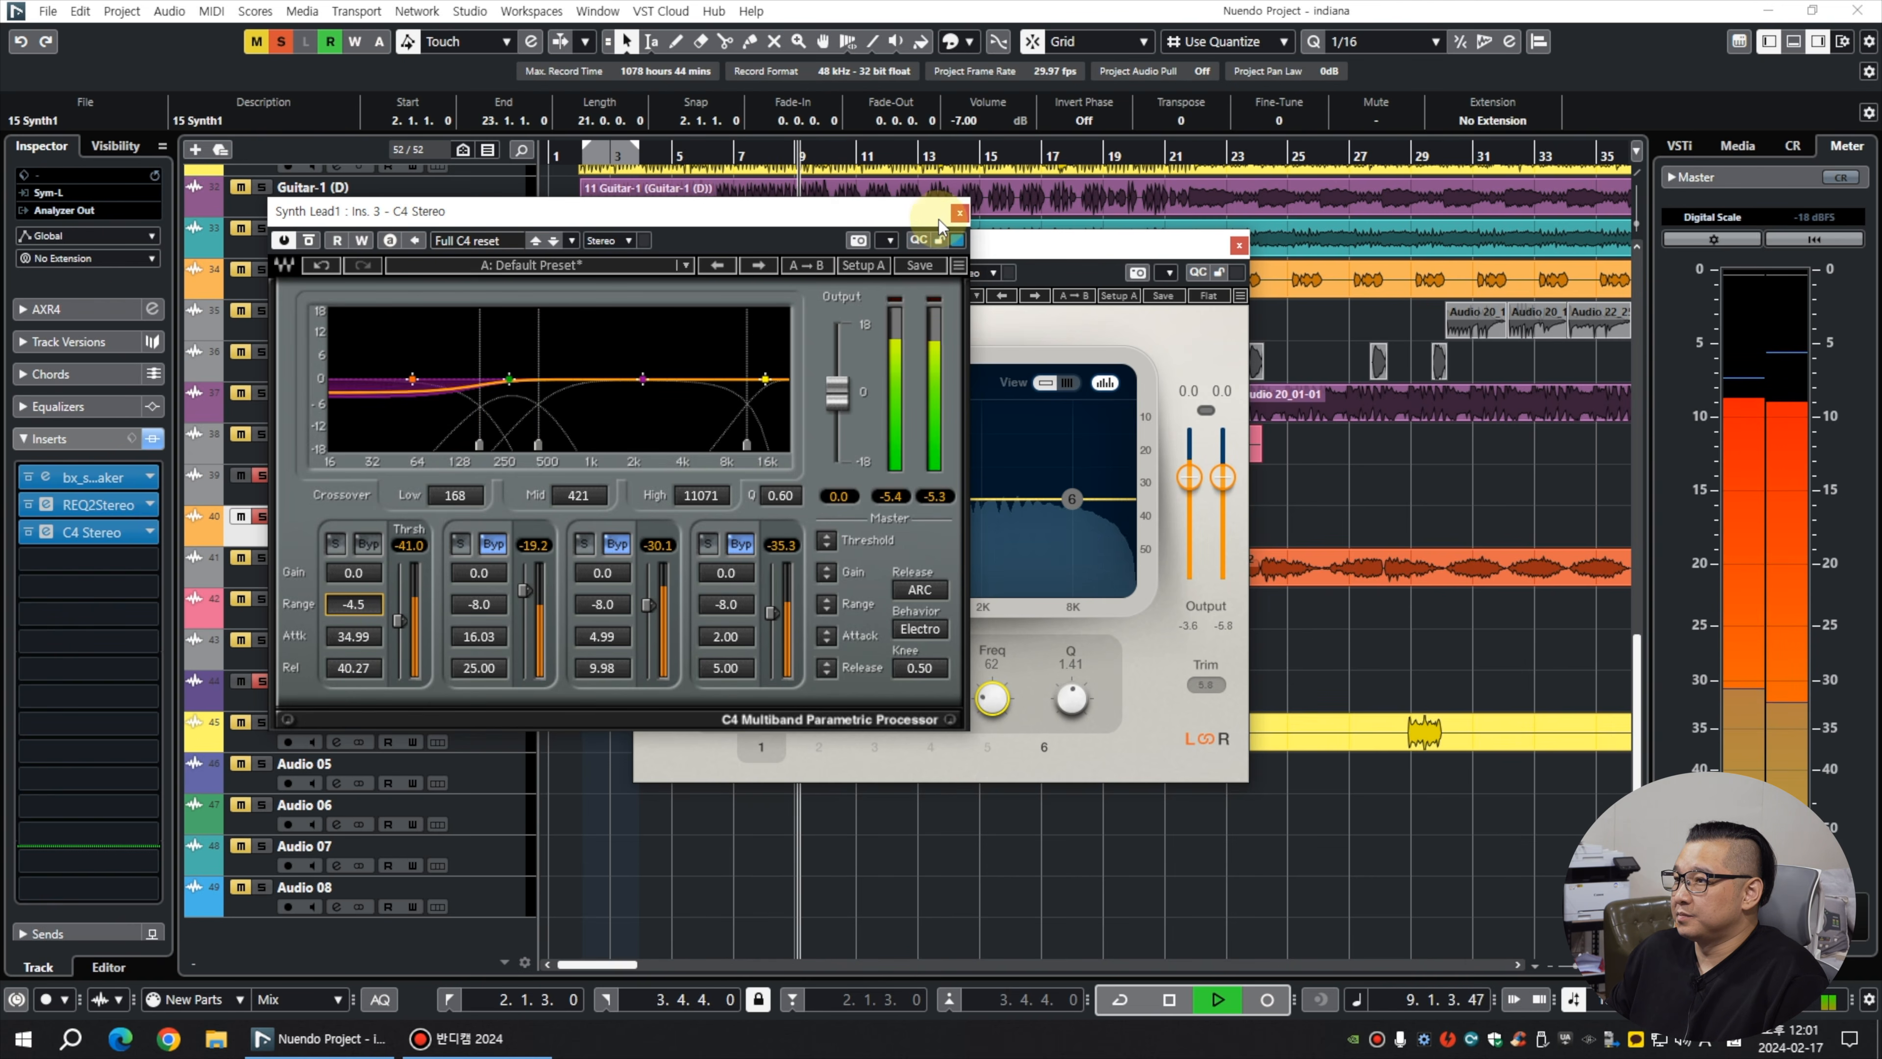
{"action": "left_click", "coordinate": [960, 213]}
{"action": "left_click", "coordinate": [1239, 246]}
{"action": "key", "text": "space"}
Compare the Synth1 event on Synth Lead1 (D) against the processed Synth Lead1 track during playback.
{"action": "left_click", "coordinate": [564, 529]}
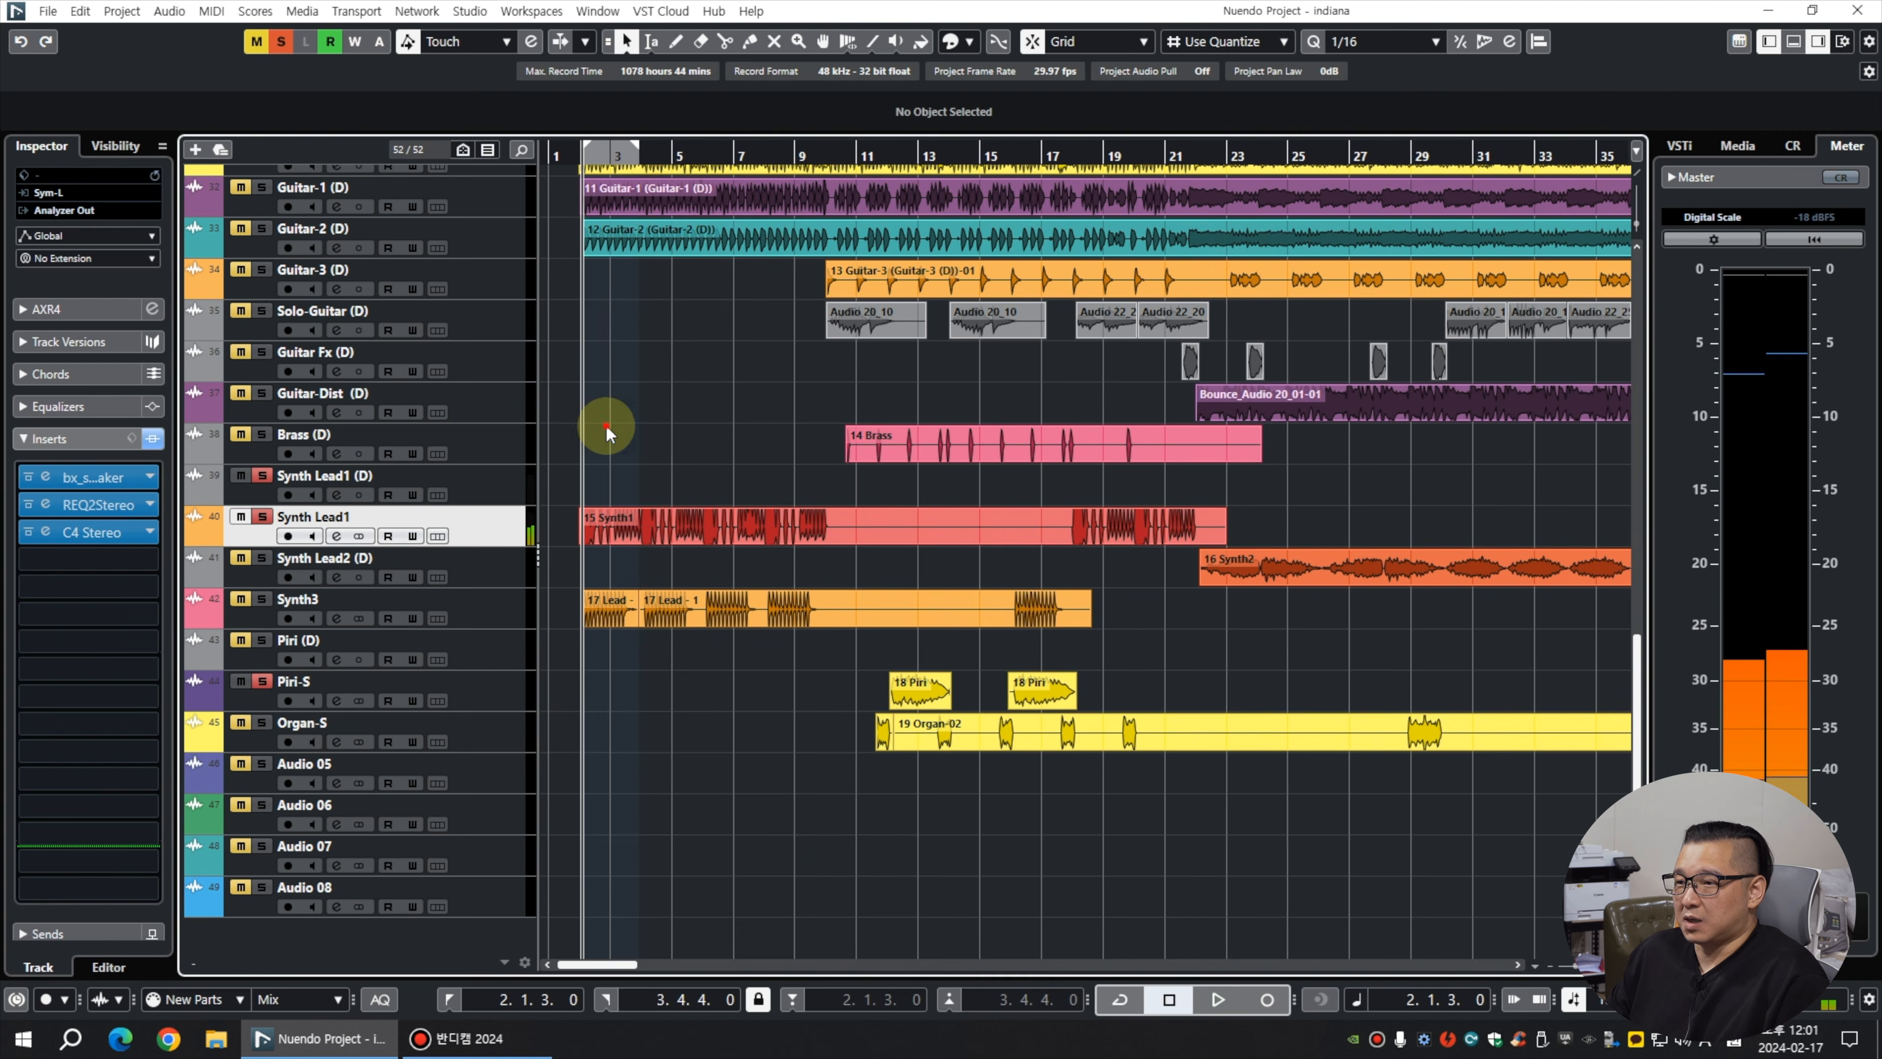
{"action": "left_click_drag", "start_coordinate": [625, 519], "coordinate": [625, 477]}
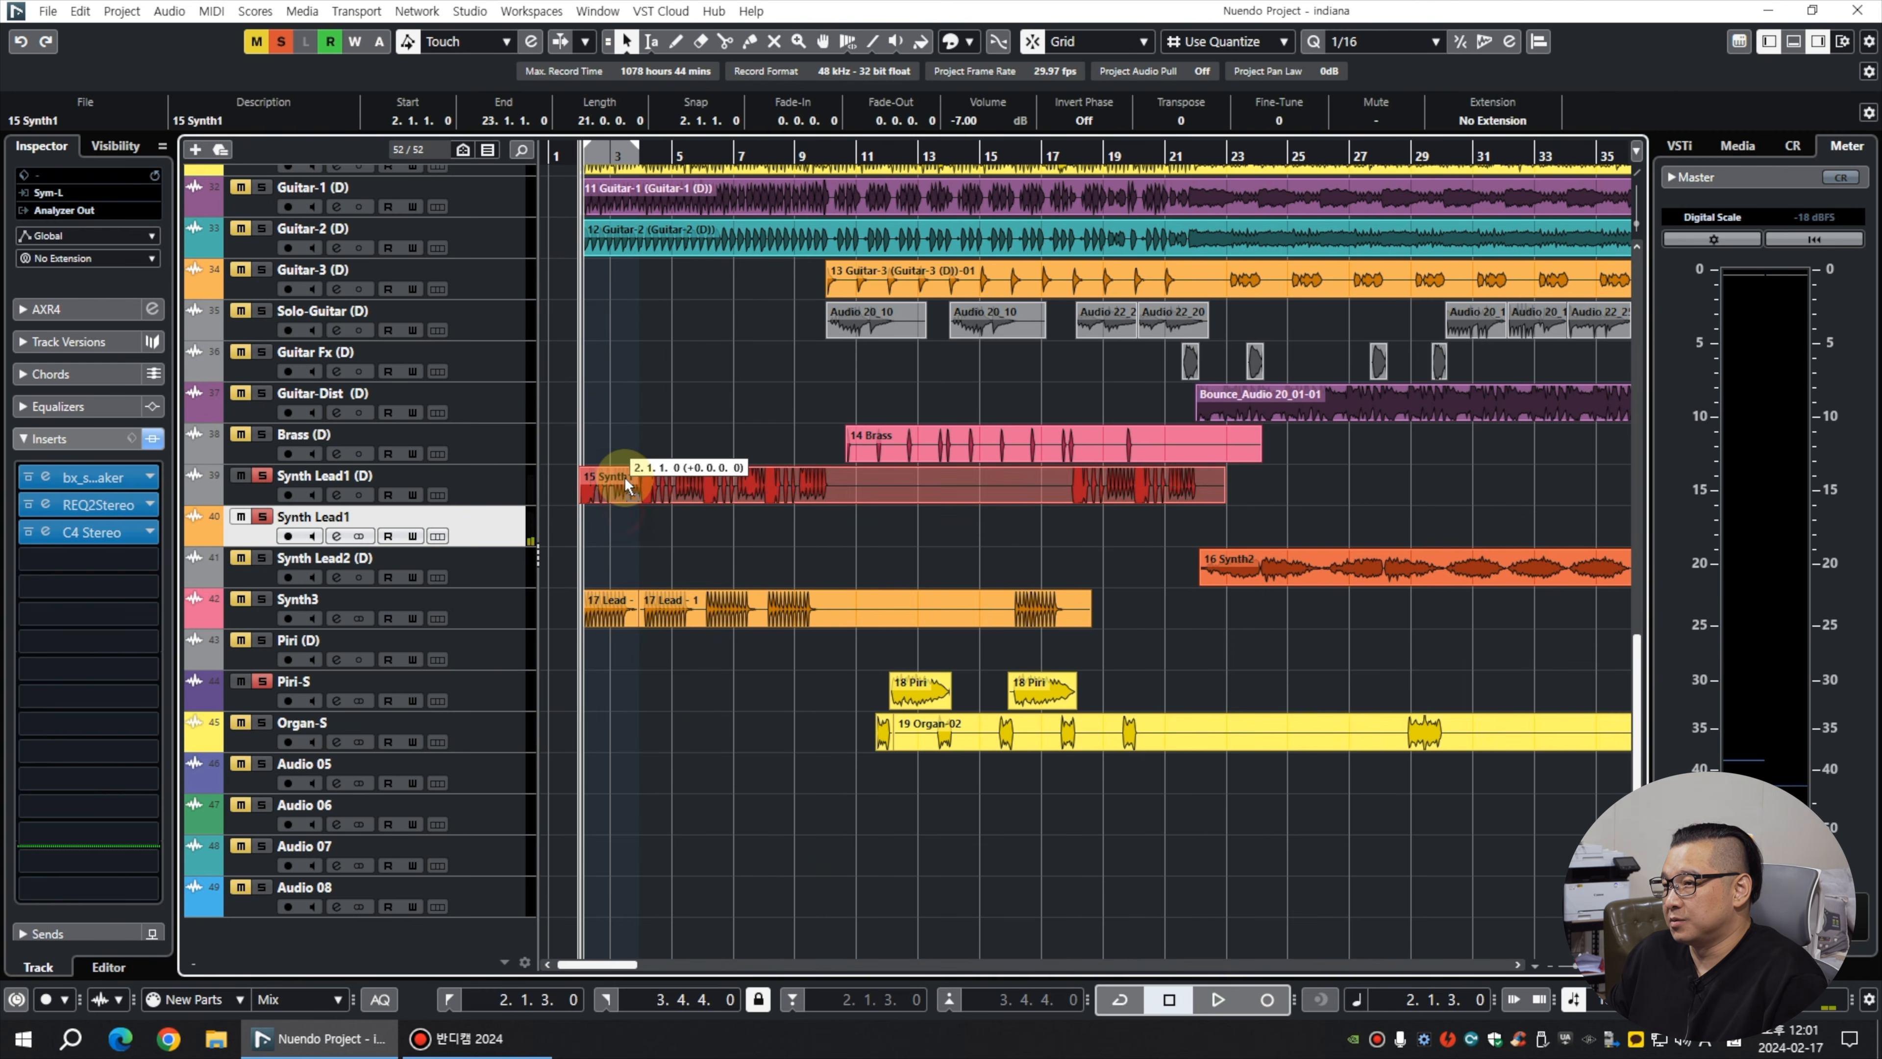
{"action": "key", "text": "space"}
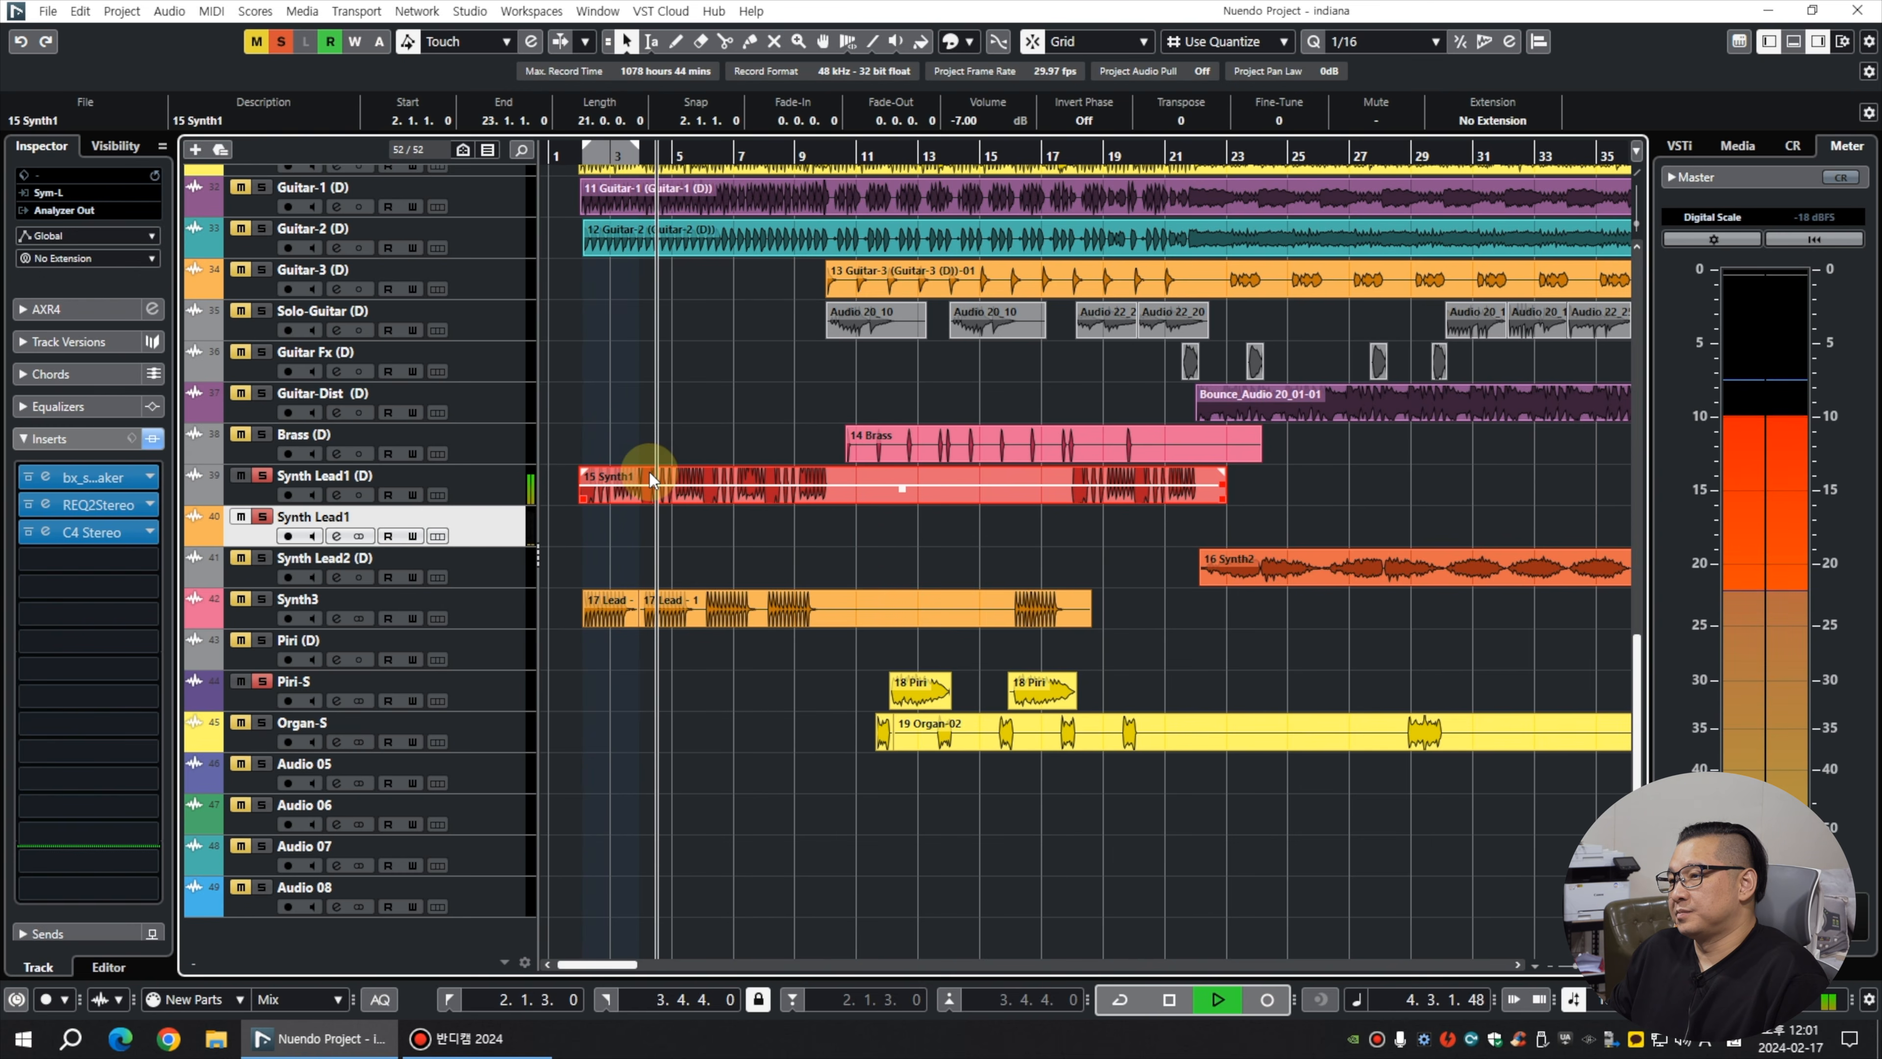
{"action": "left_click_drag", "start_coordinate": [649, 474], "coordinate": [648, 517]}
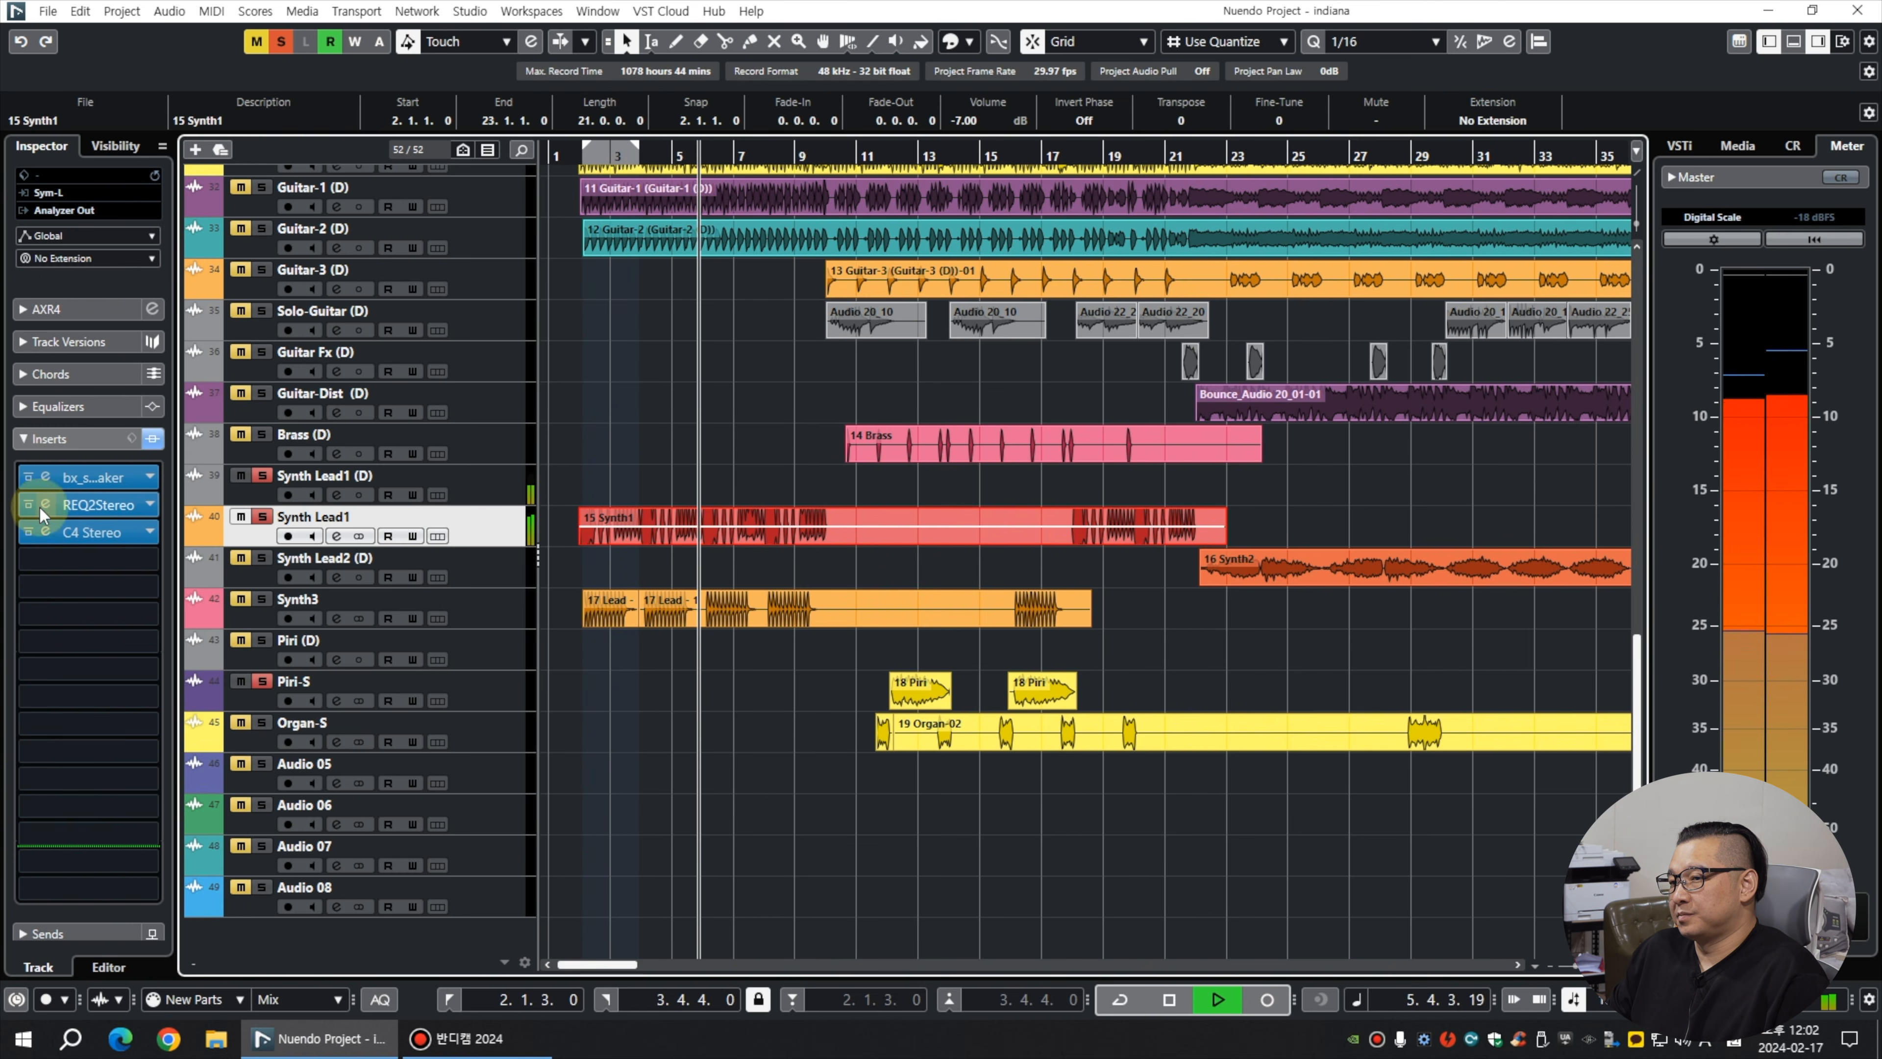
Enable C4's third and fourth bands with Ranges of -2.0 and -1.1, and set the Mid crossover to 987 and High to 6216.
{"action": "left_click", "coordinate": [45, 532]}
{"action": "left_click", "coordinate": [617, 544]}
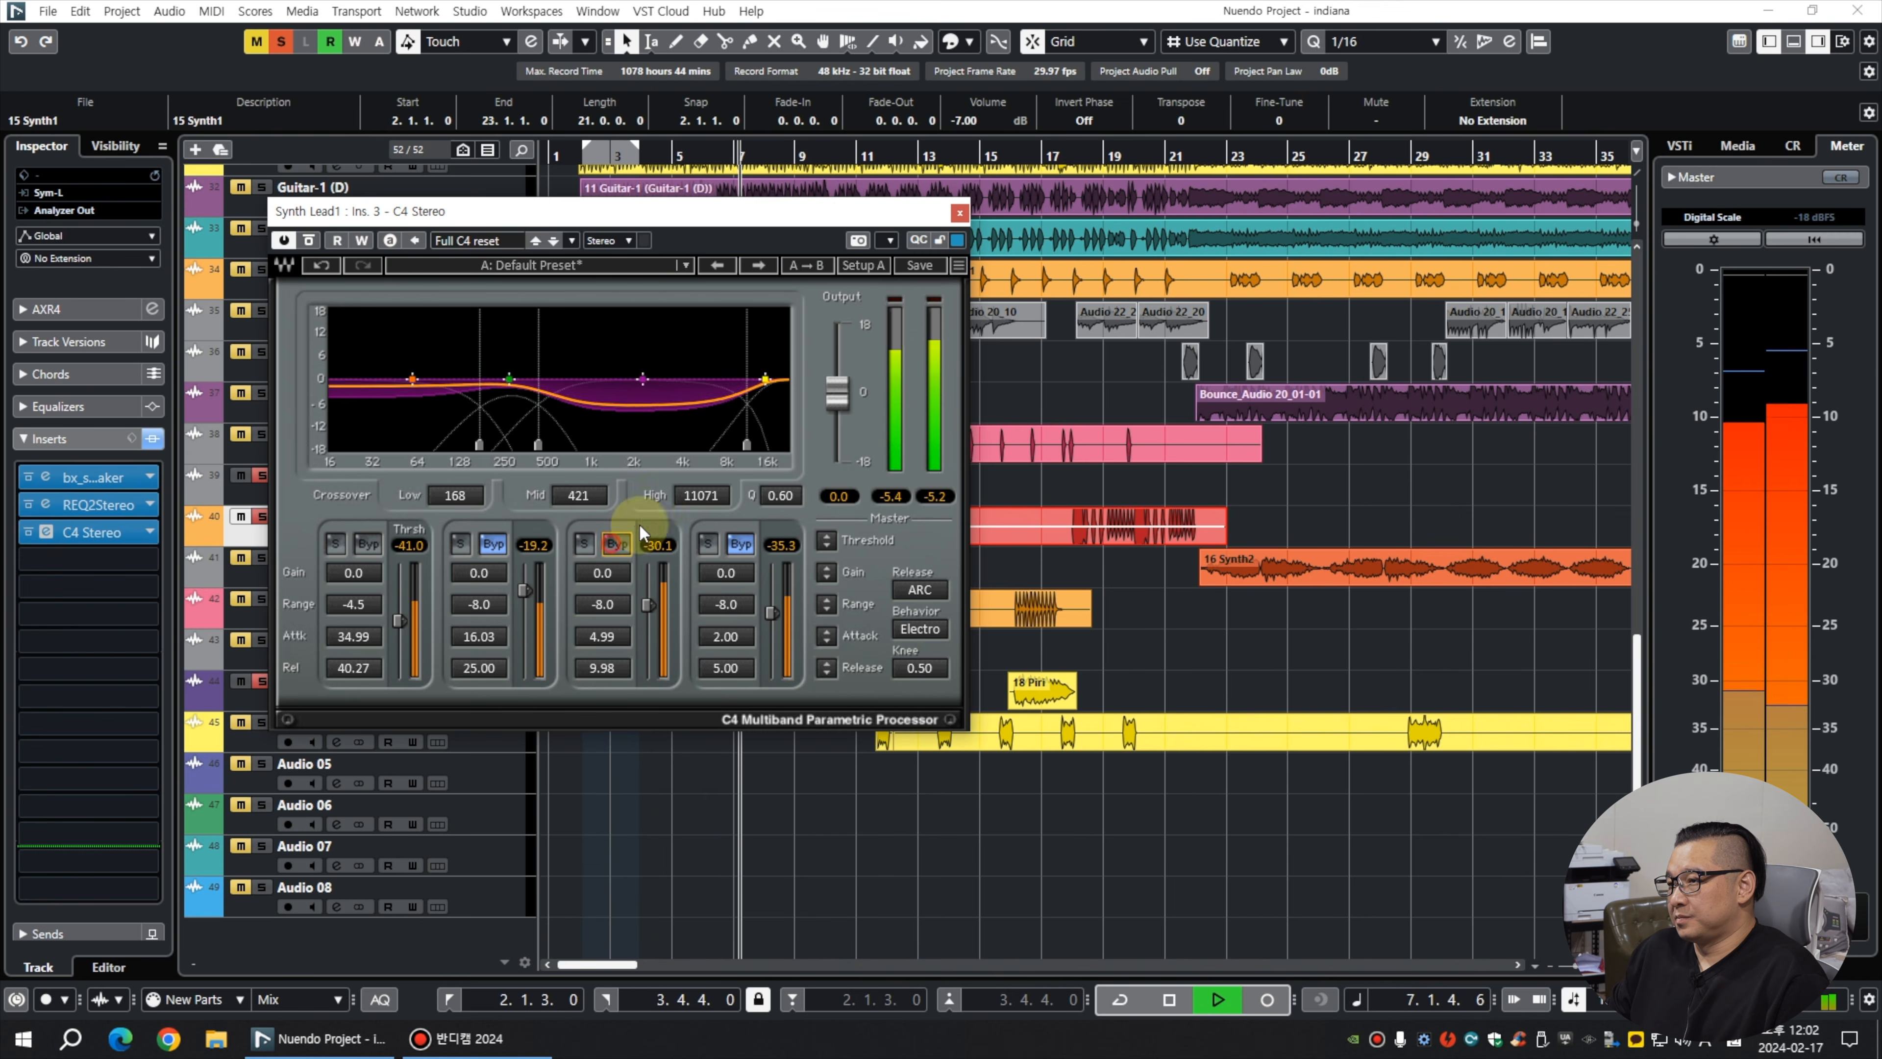
{"action": "left_click_drag", "start_coordinate": [741, 444], "coordinate": [721, 444]}
{"action": "left_click_drag", "start_coordinate": [538, 444], "coordinate": [712, 446]}
{"action": "key", "text": "KP_1"}
{"action": "left_click_drag", "start_coordinate": [614, 608], "coordinate": [613, 574]}
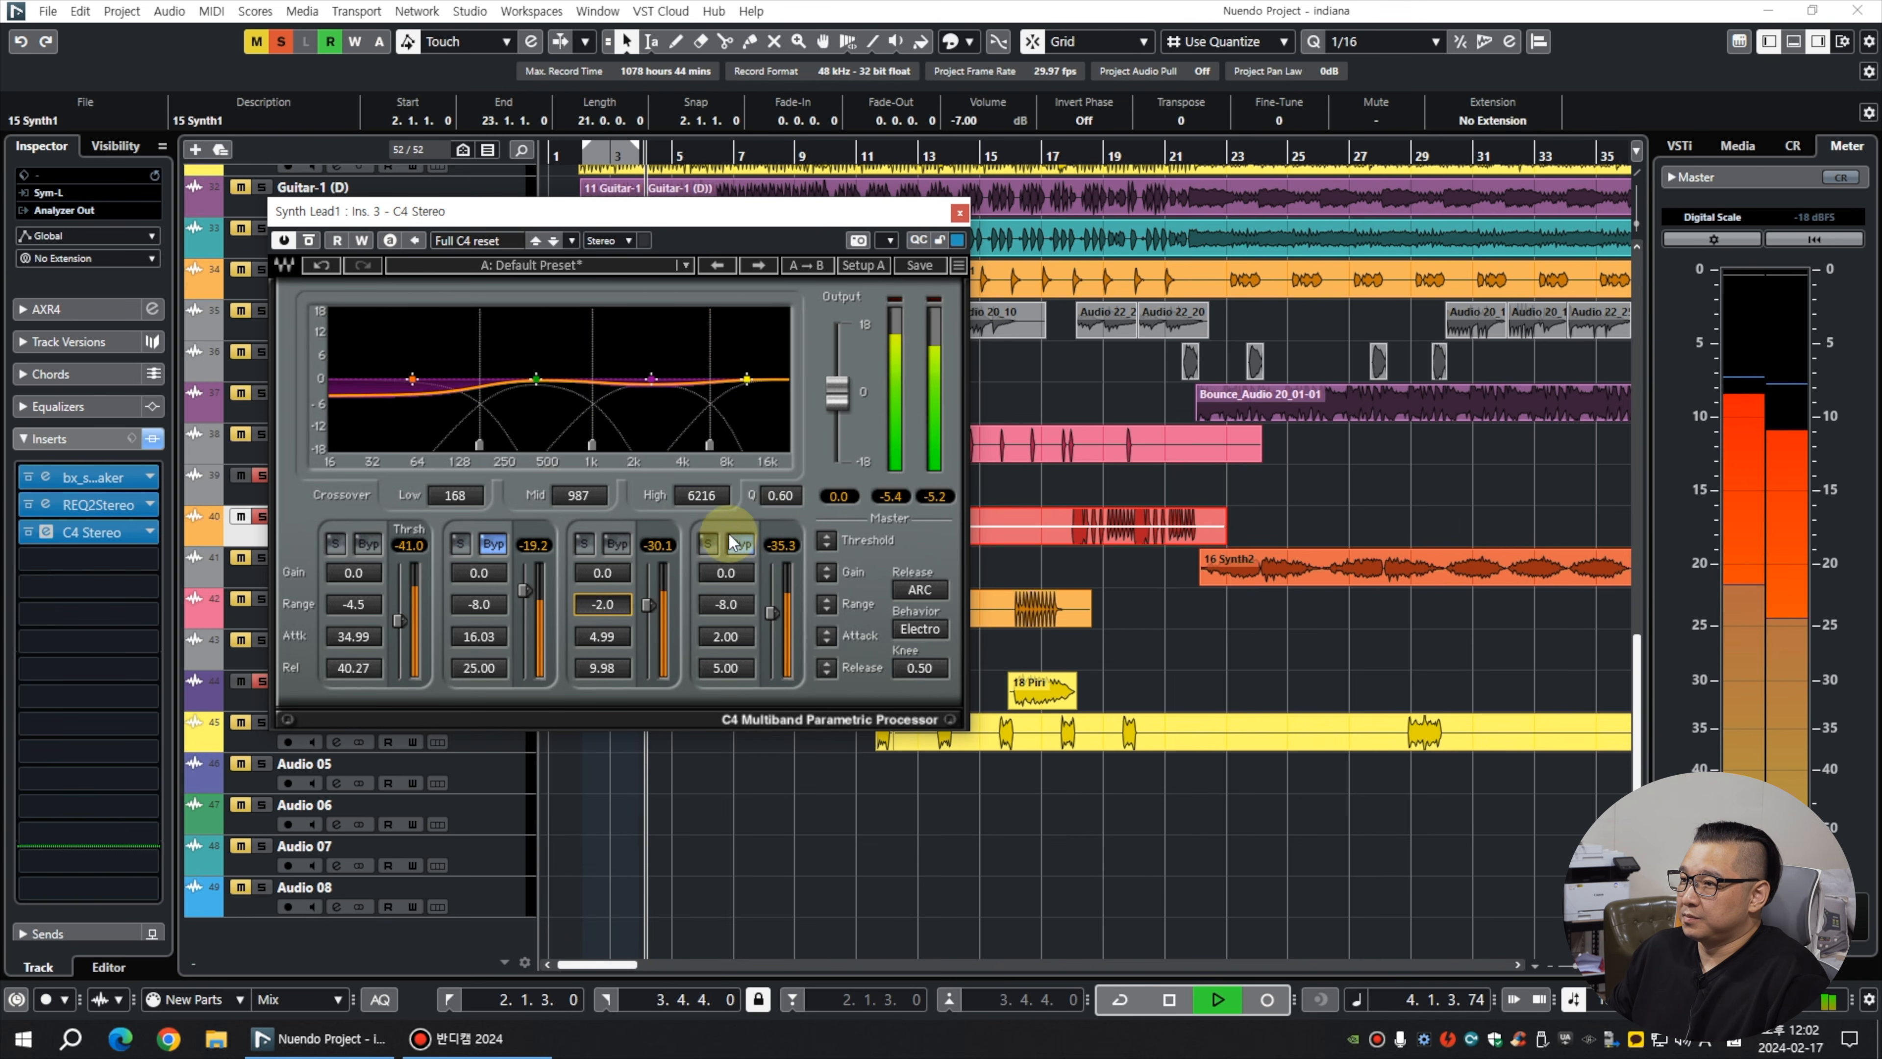
{"action": "left_click_drag", "start_coordinate": [736, 593], "coordinate": [735, 564]}
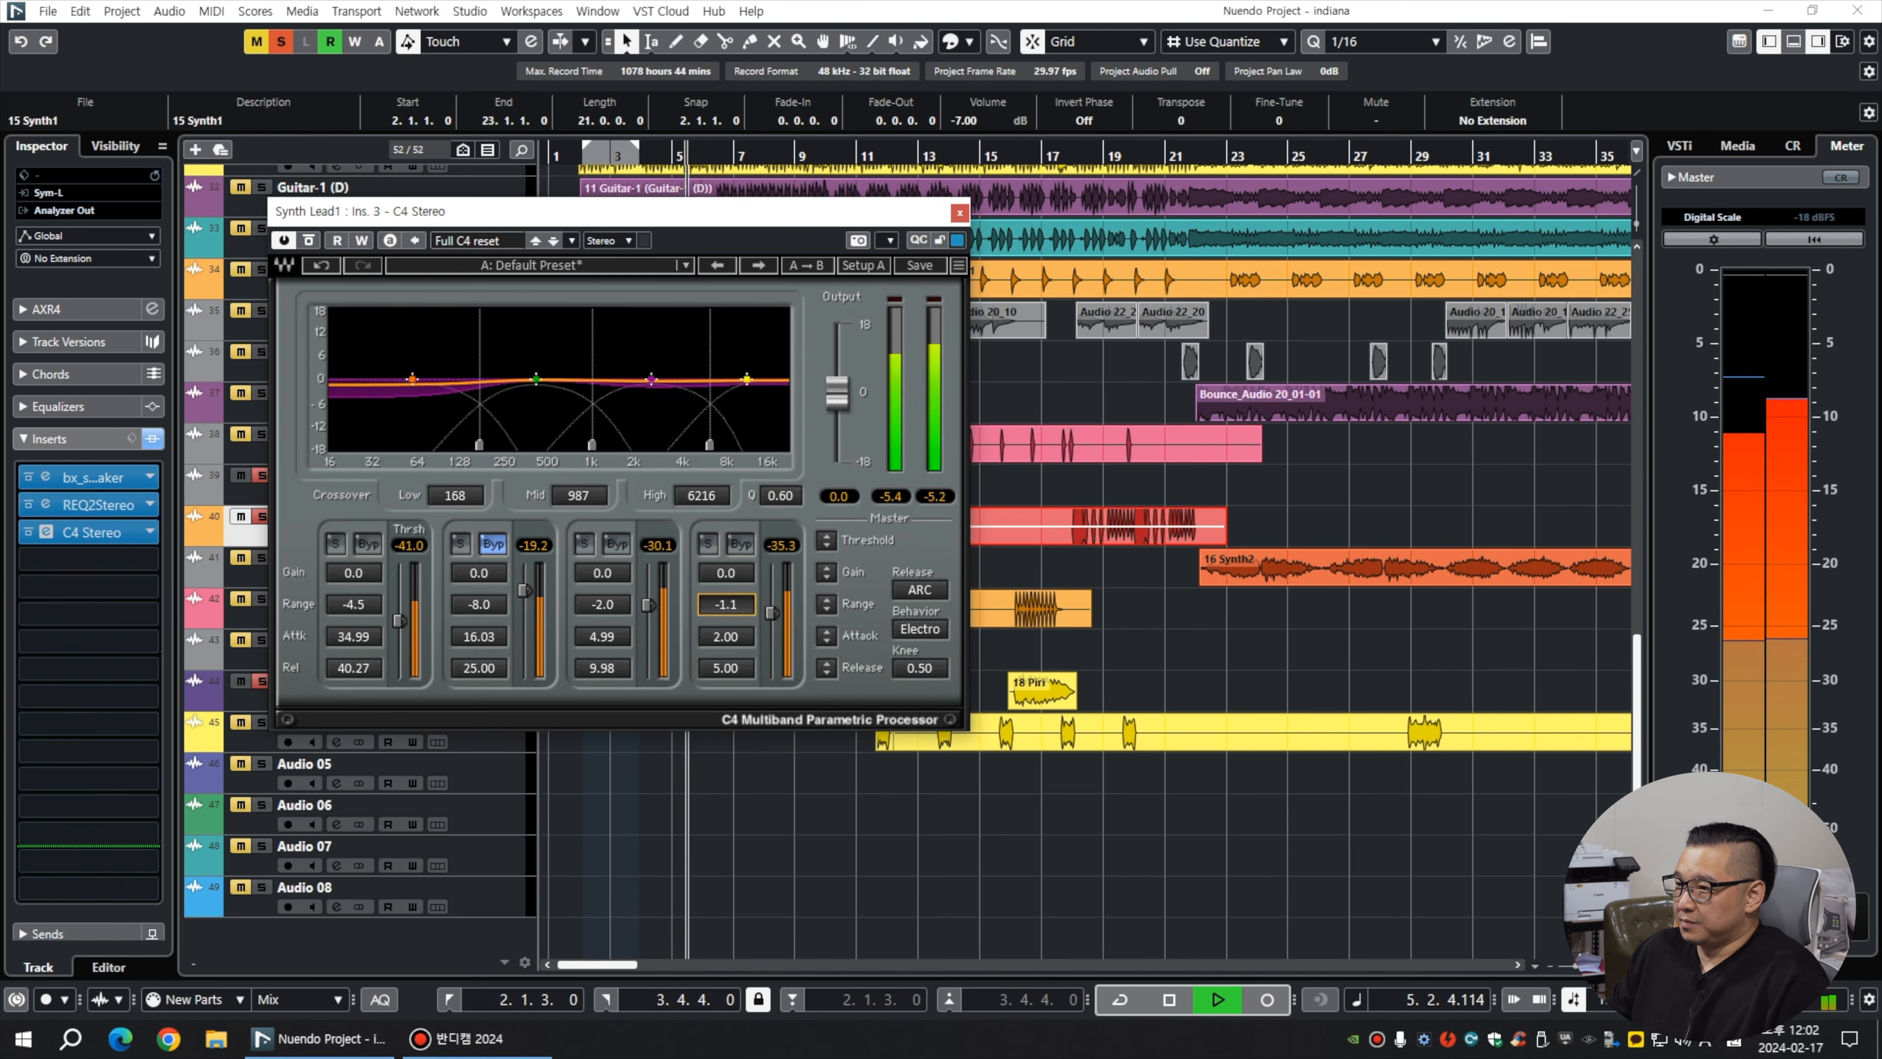
{"action": "left_click", "coordinate": [960, 213]}
Audition the Synth1 event on Synth Lead1 (D) from the start, and return it to Synth Lead1 for comparison.
{"action": "left_click_drag", "start_coordinate": [716, 517], "coordinate": [714, 474]}
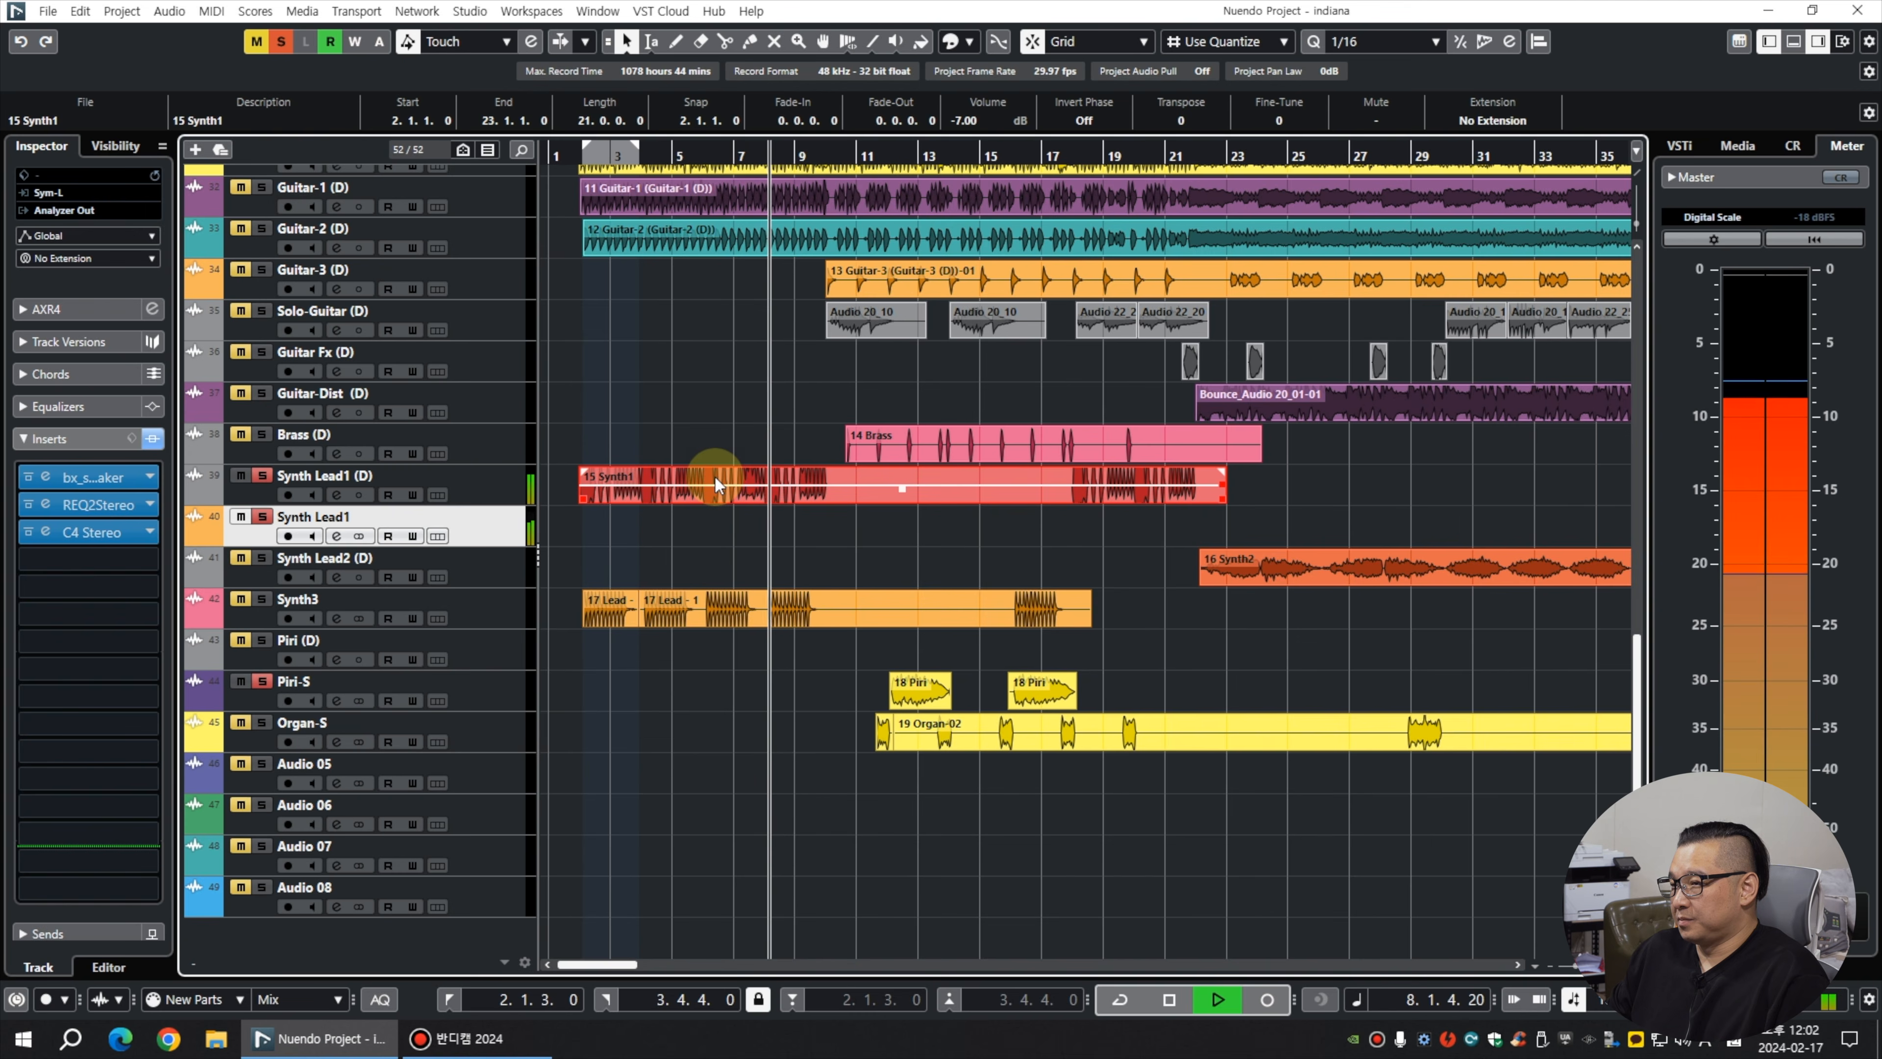
{"action": "key", "text": "space"}
{"action": "key", "text": "space"}
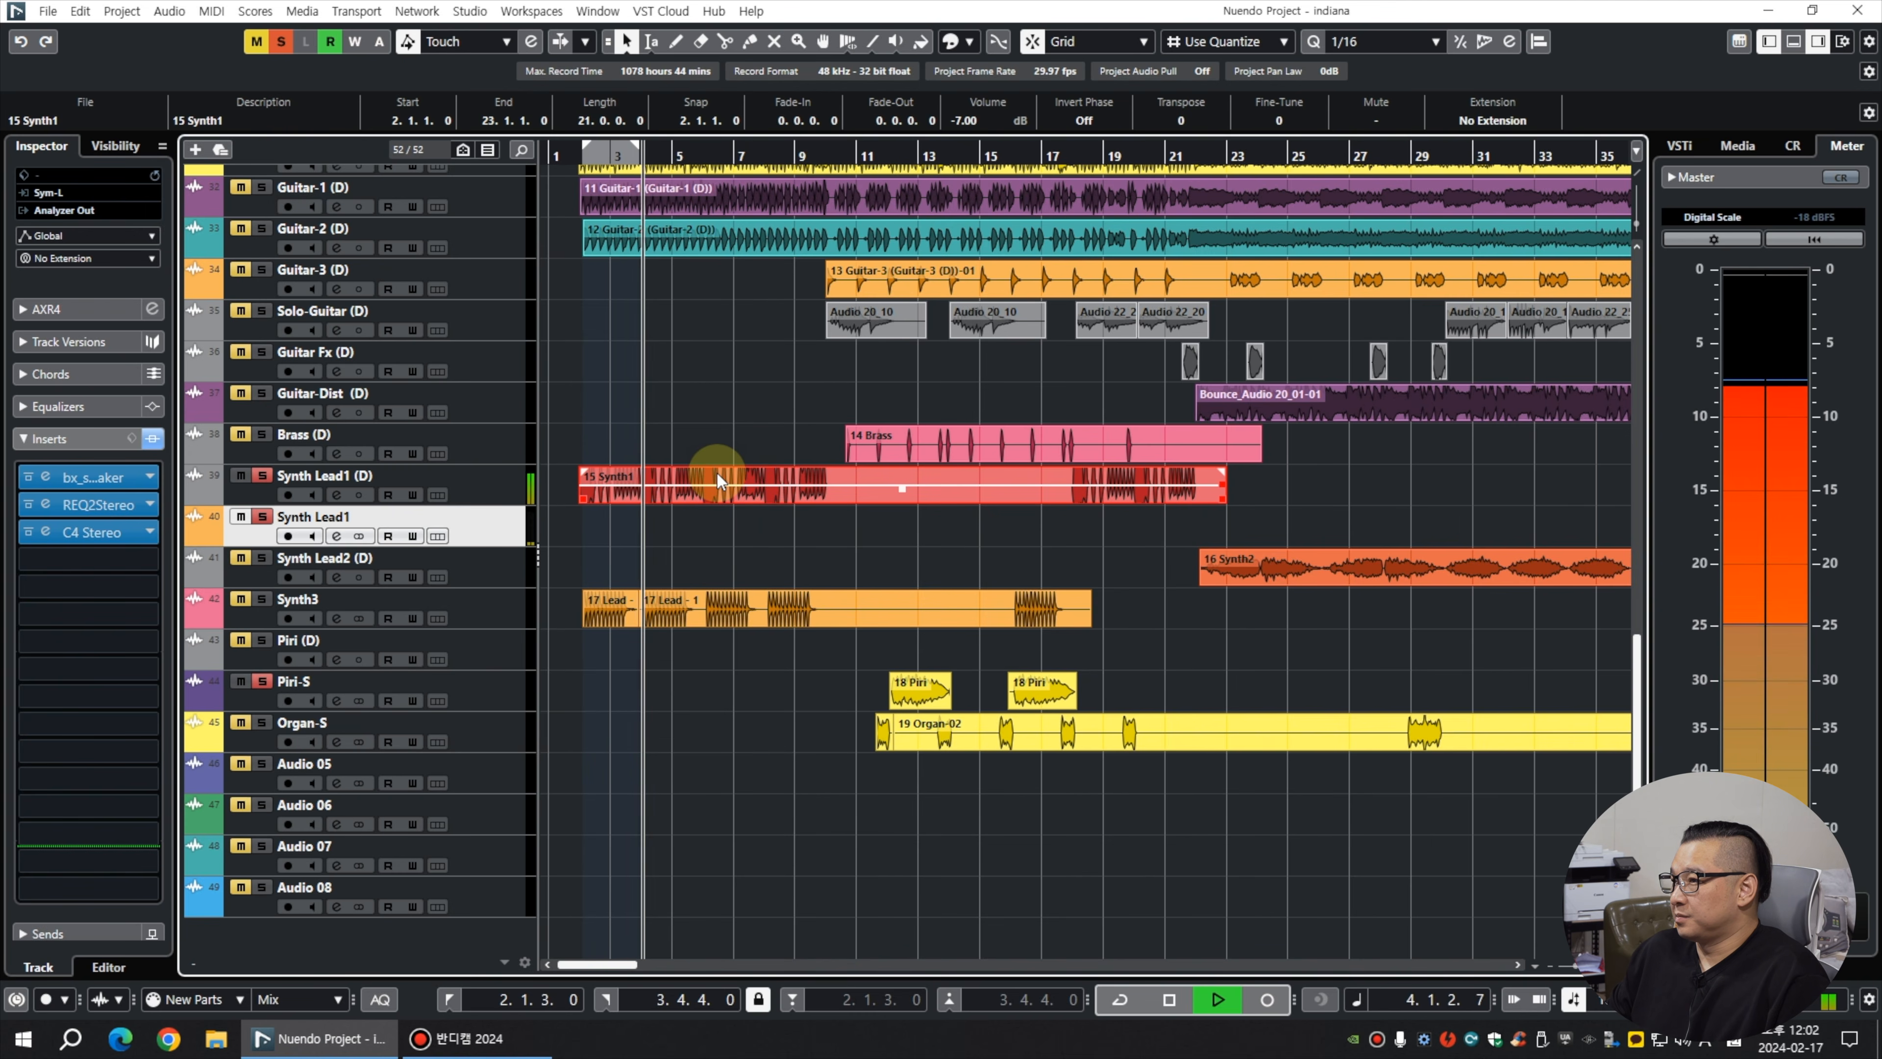
{"action": "key", "text": "space"}
{"action": "key", "text": "space"}
{"action": "left_click_drag", "start_coordinate": [715, 468], "coordinate": [717, 509]}
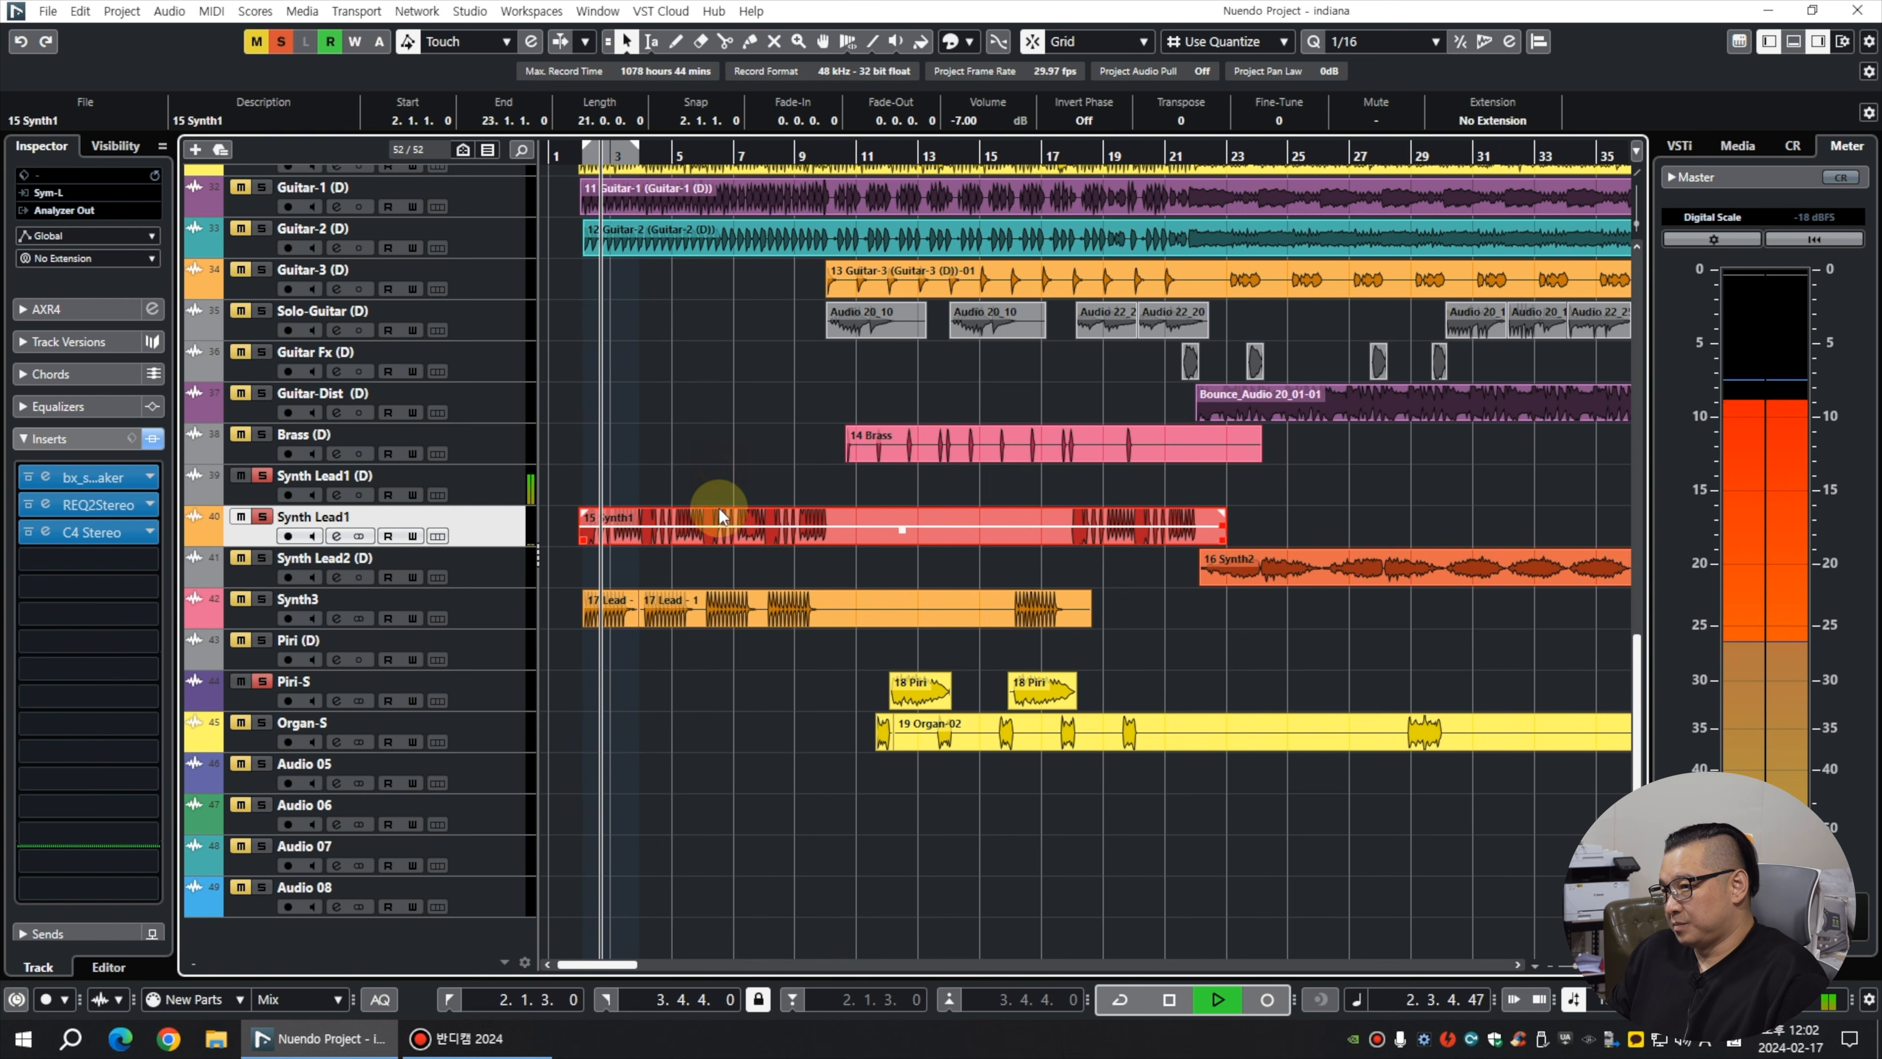
Stop playback and delete the emptied Synth Lead1 (D) track.
{"action": "key", "text": "g"}
{"action": "key", "text": "g"}
{"action": "key", "text": "g"}
{"action": "key", "text": "g"}
{"action": "key", "text": "g"}
{"action": "key", "text": "h"}
{"action": "key", "text": "h"}
{"action": "key", "text": "h"}
{"action": "key", "text": "h"}
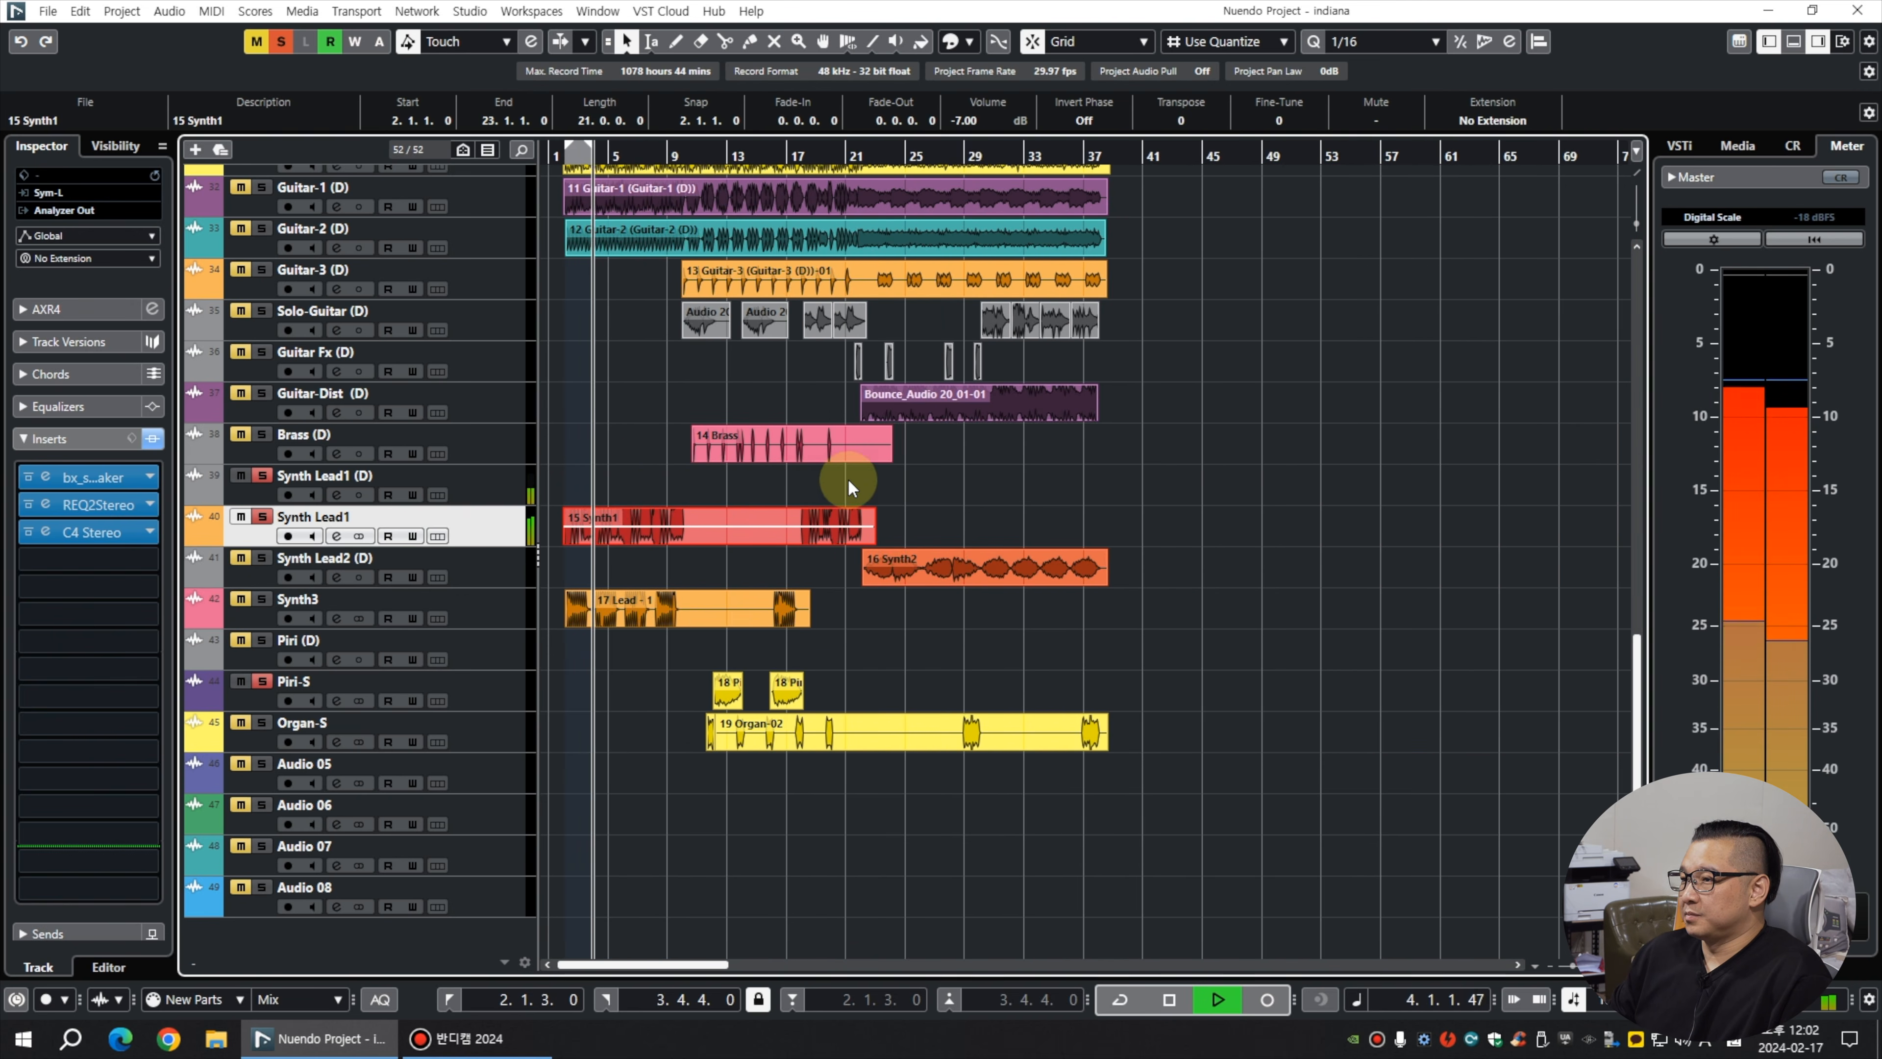
{"action": "key", "text": "g"}
{"action": "key", "text": "space"}
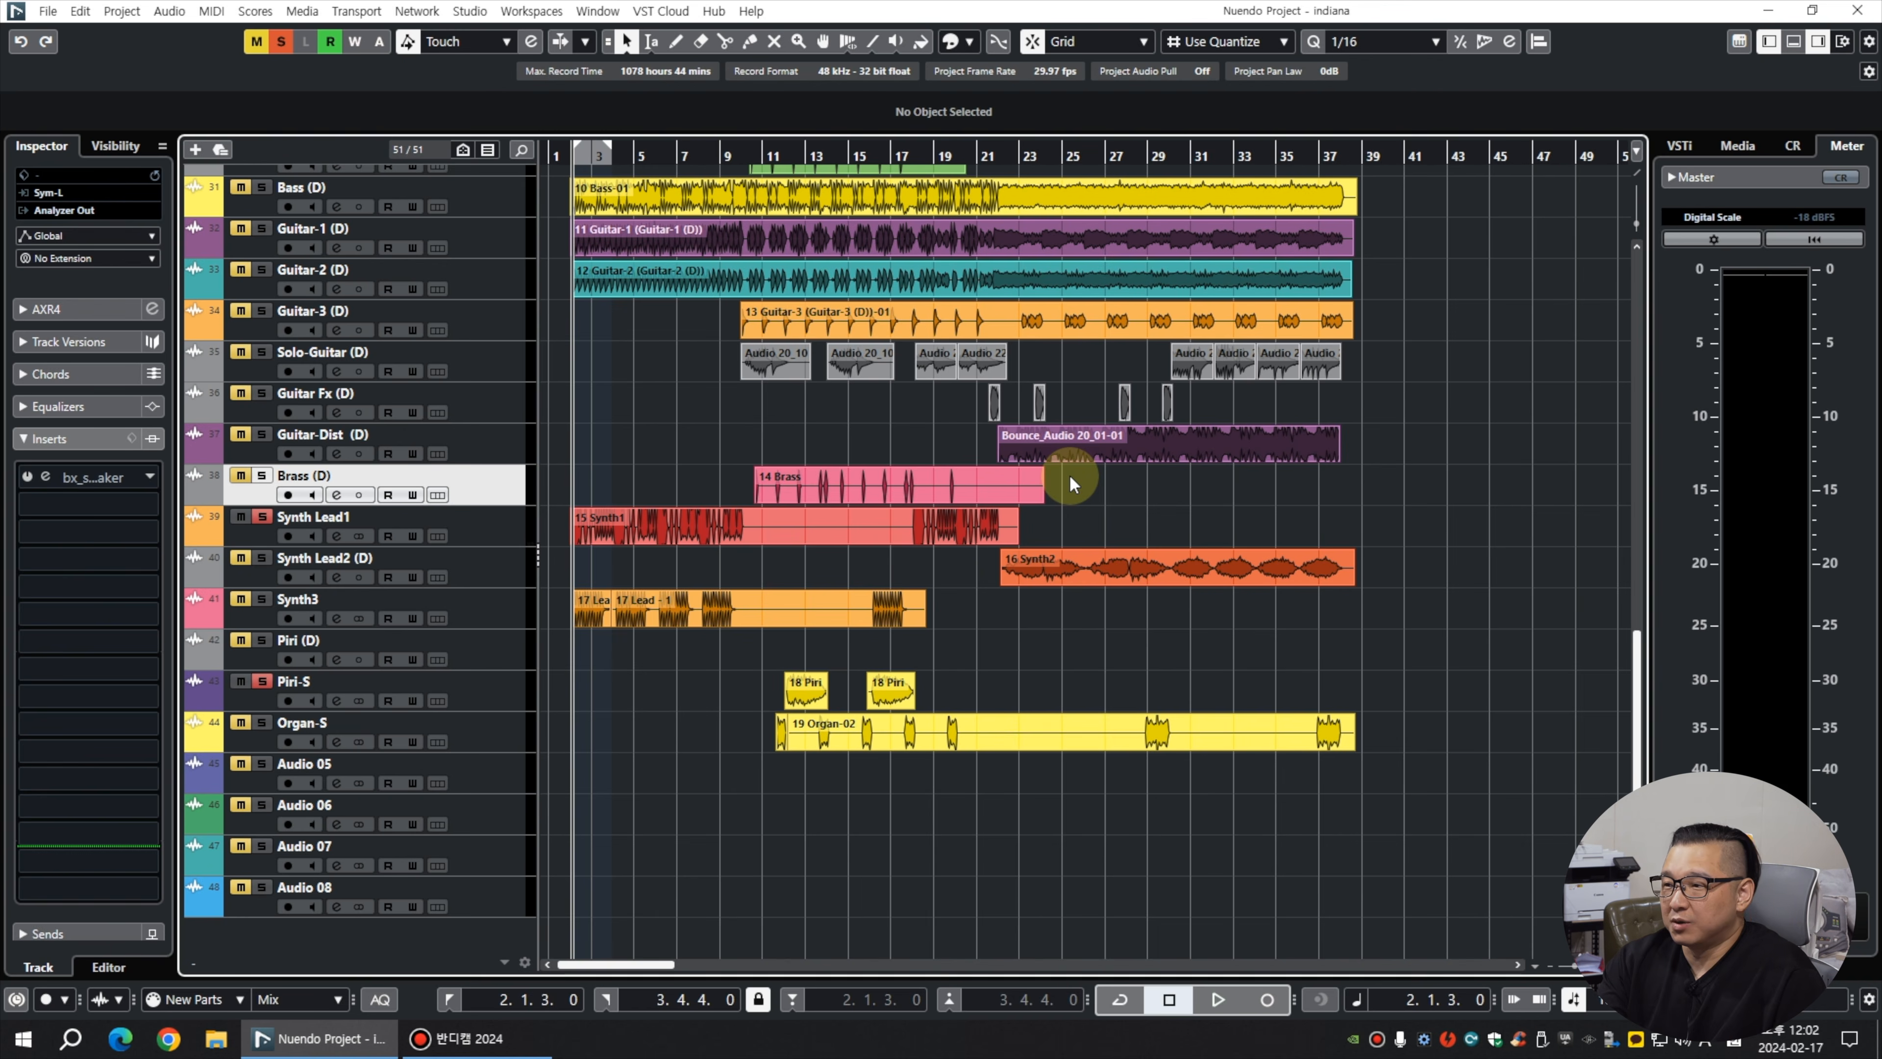
Place the Audio 05 track below Synth Lead2 (D), rename it Synth Lead2, solo it, and move the Synth2 event onto it.
{"action": "left_click_drag", "start_coordinate": [481, 771], "coordinate": [485, 594]}
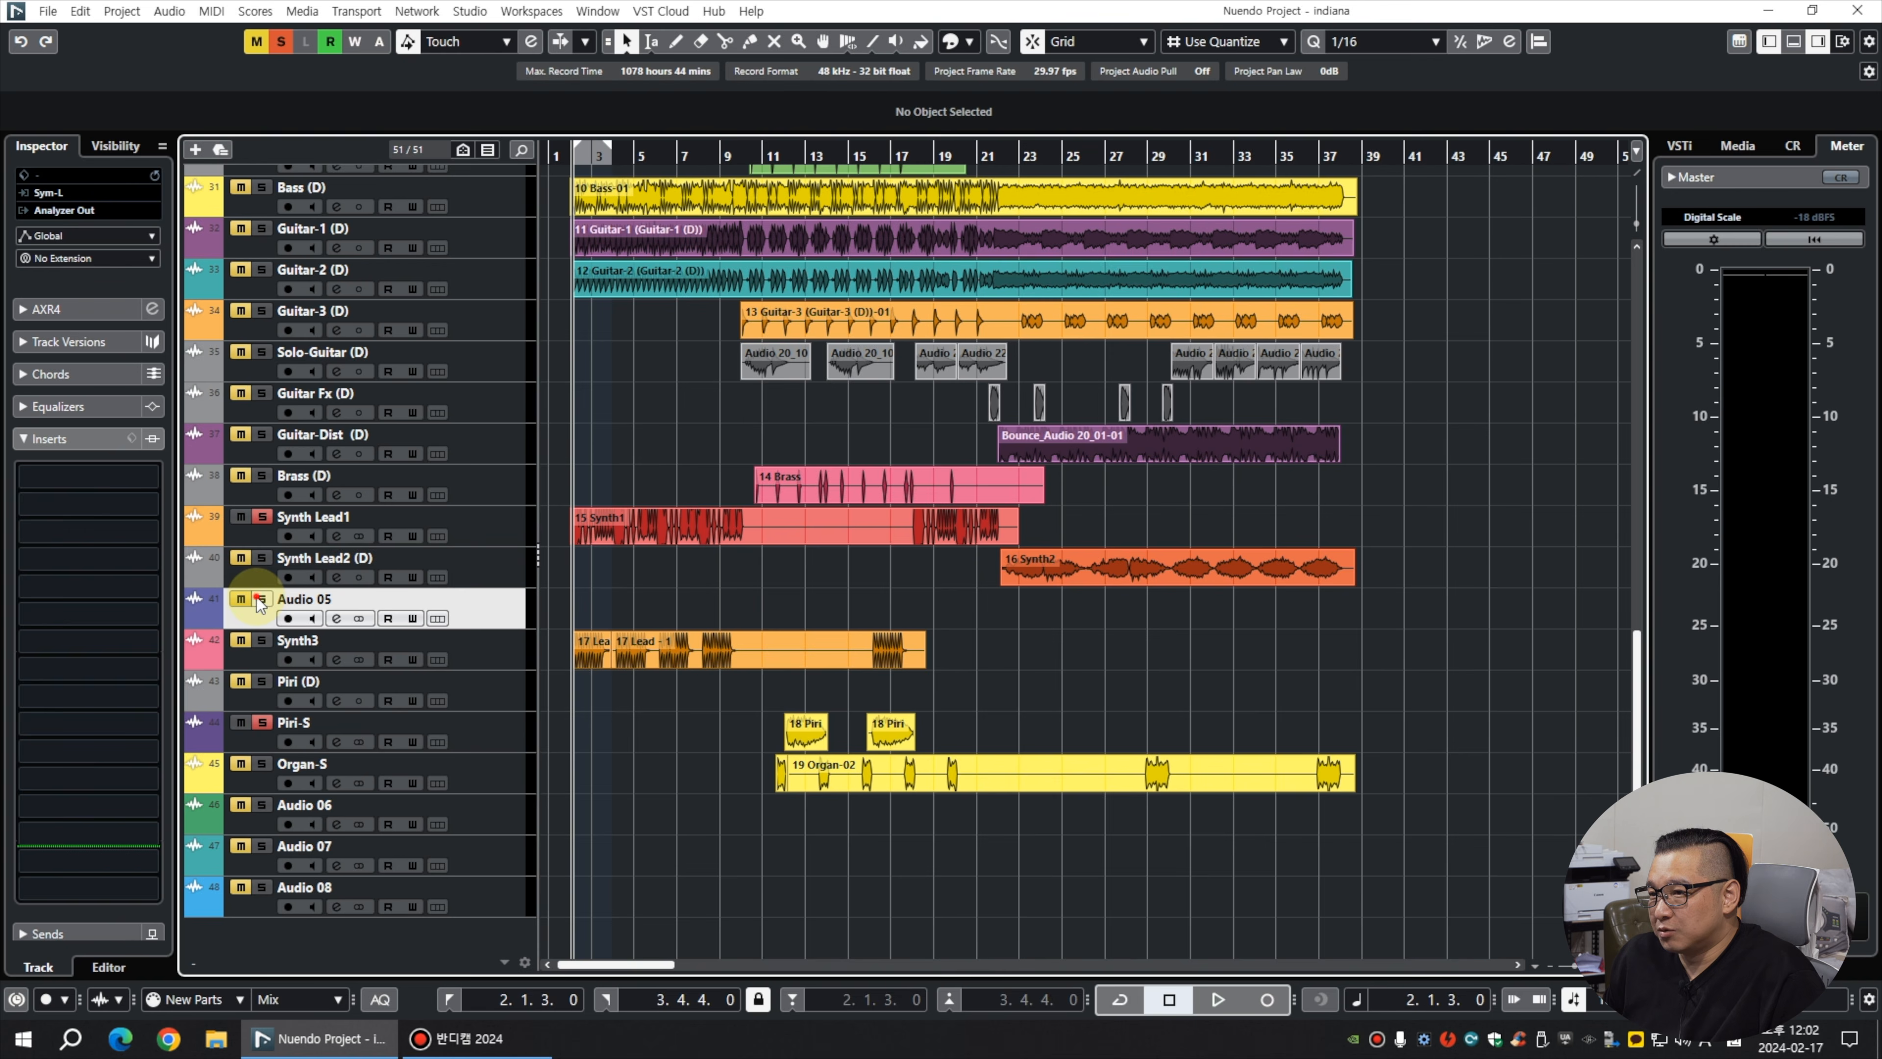
{"action": "left_click", "coordinate": [307, 574]}
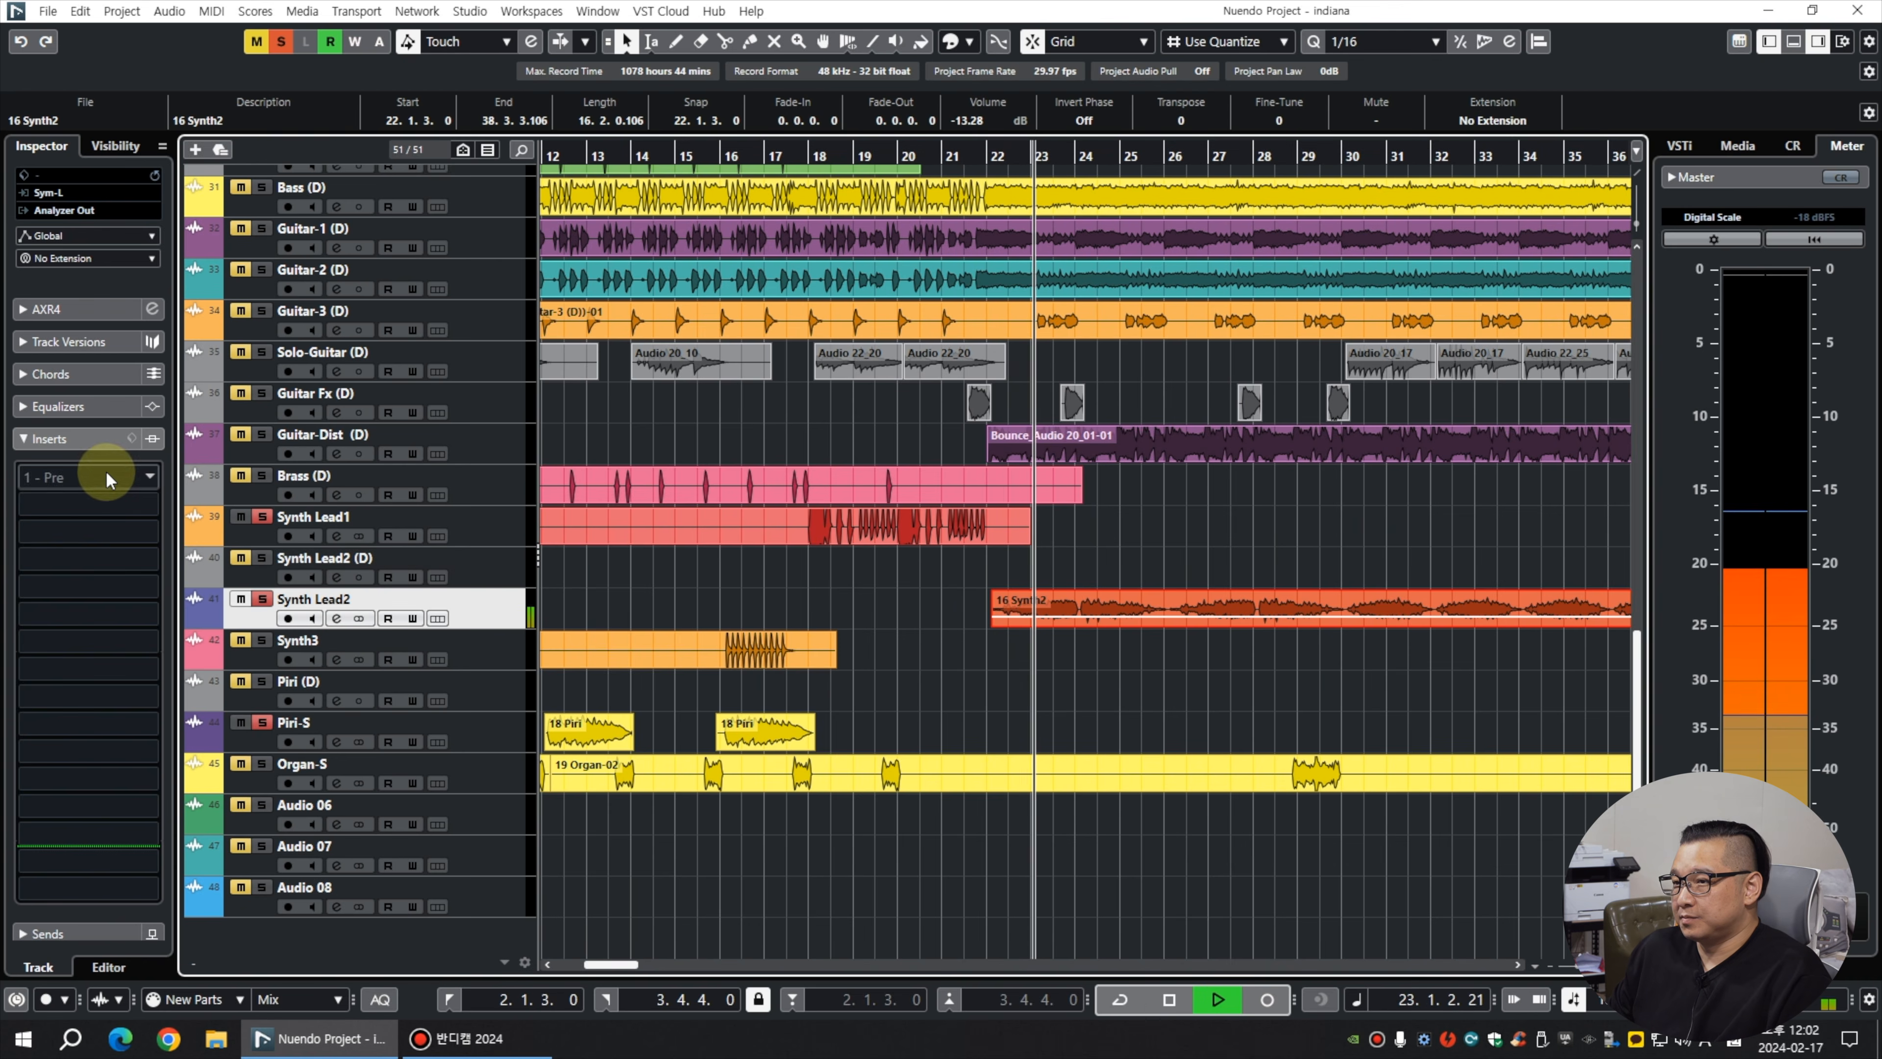
Load bx_stereomaker in Synth Lead2's first insert slot, and adjust its Stereo-Exp to about 260 % and its Tone during playback.
{"action": "left_click", "coordinate": [111, 489]}
{"action": "type", "text": "stereom"}
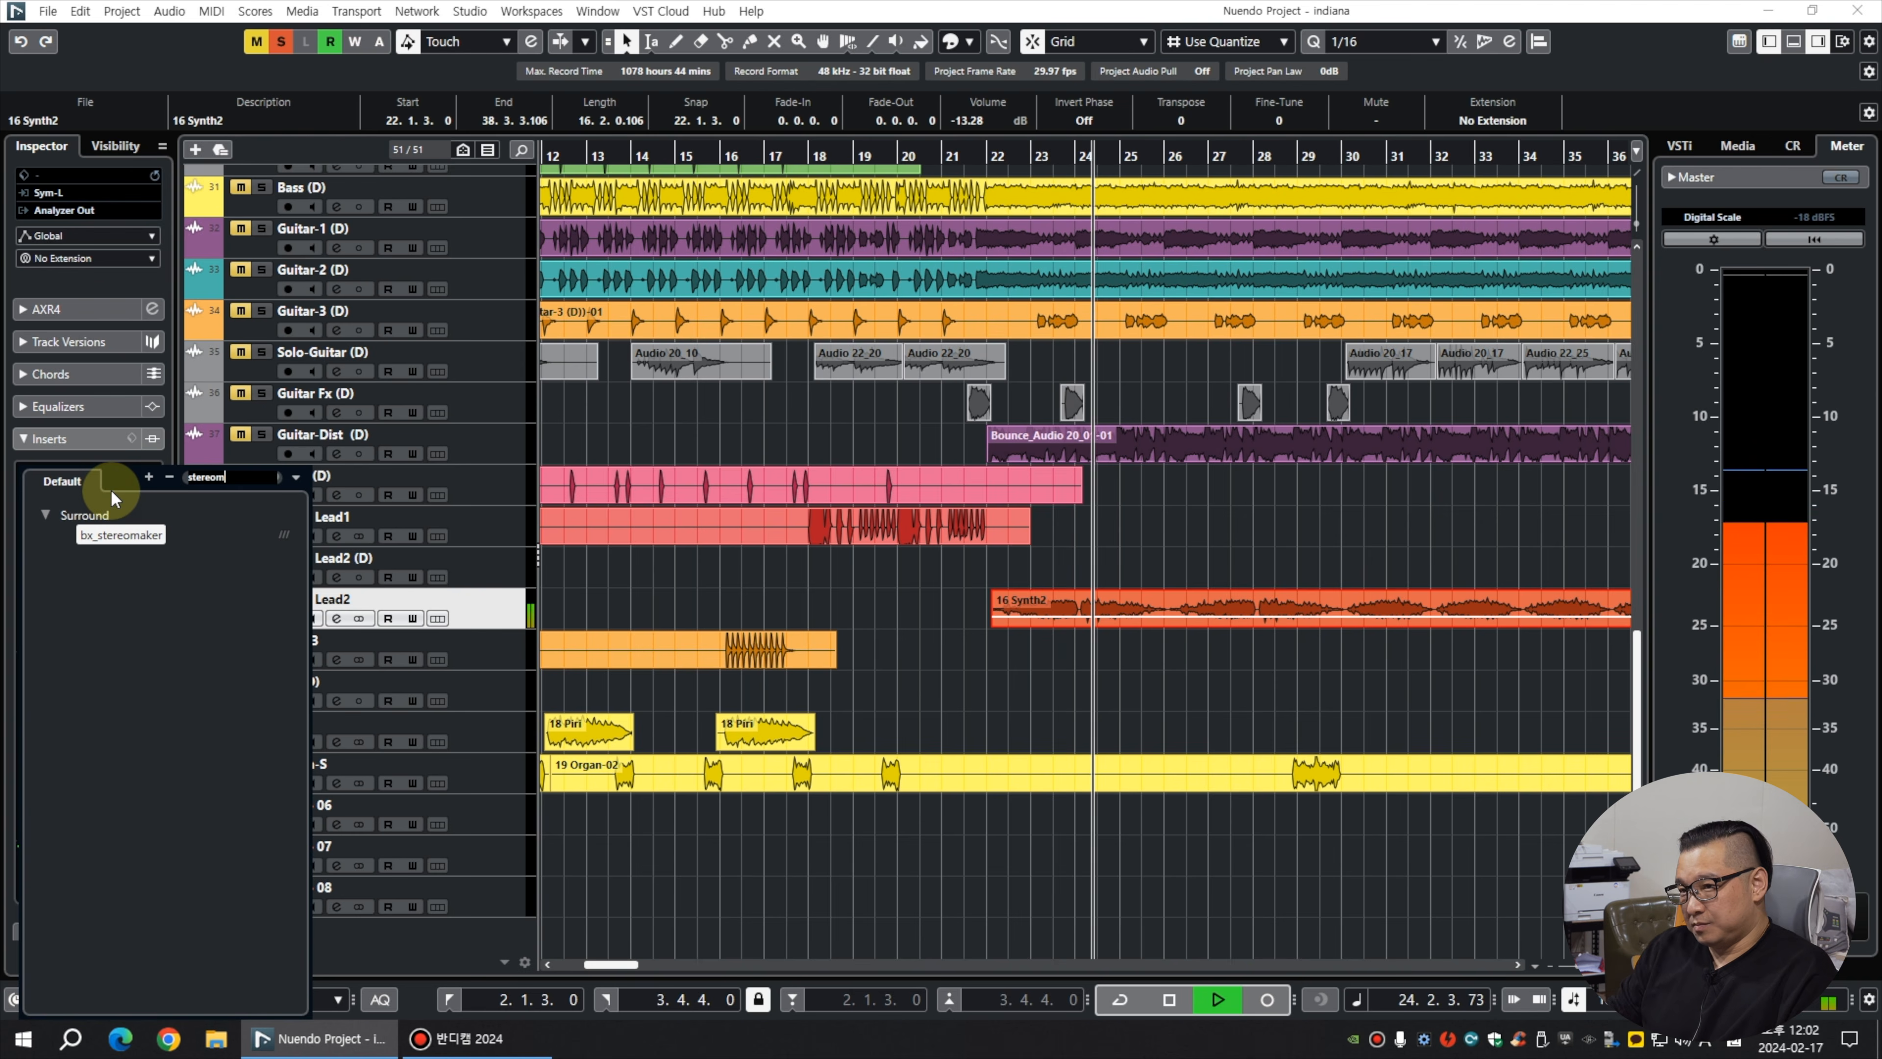
{"action": "double_click", "coordinate": [121, 536]}
{"action": "left_click_drag", "start_coordinate": [1108, 495], "coordinate": [1108, 489]}
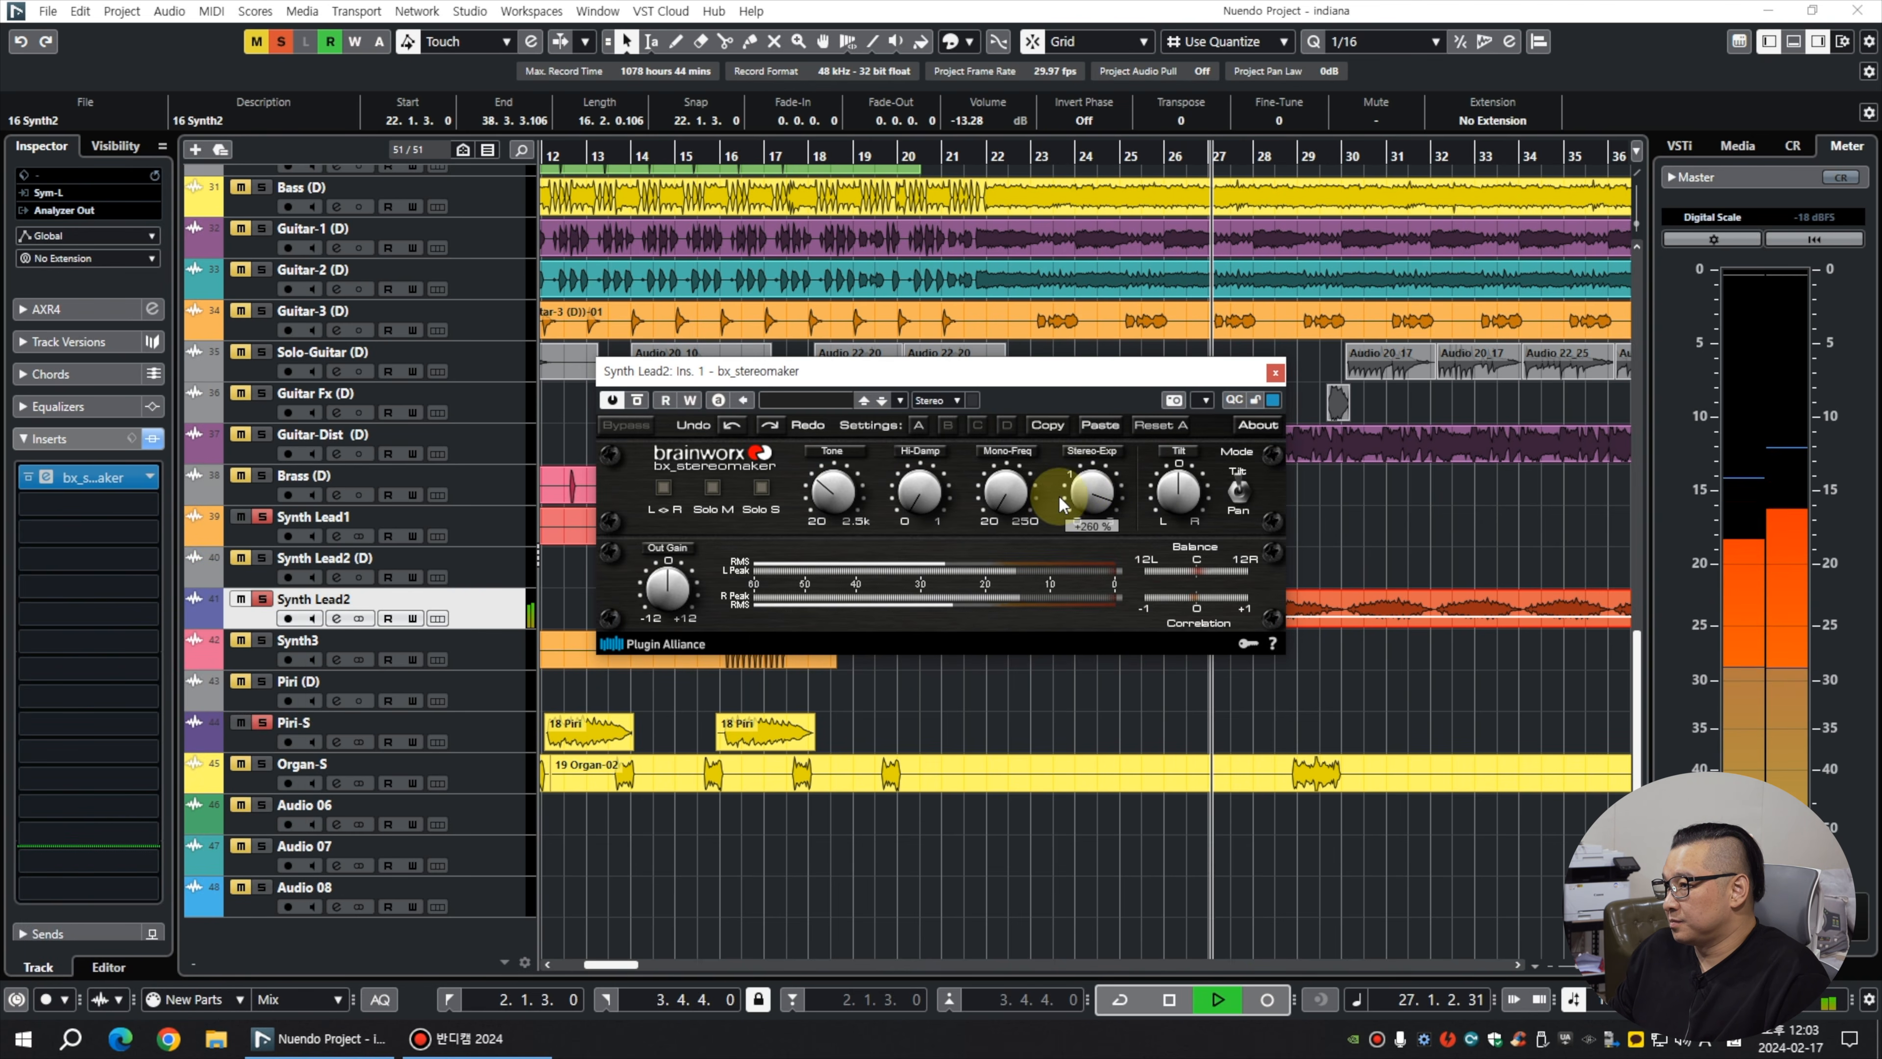
{"action": "left_click_drag", "start_coordinate": [834, 493], "coordinate": [843, 495]}
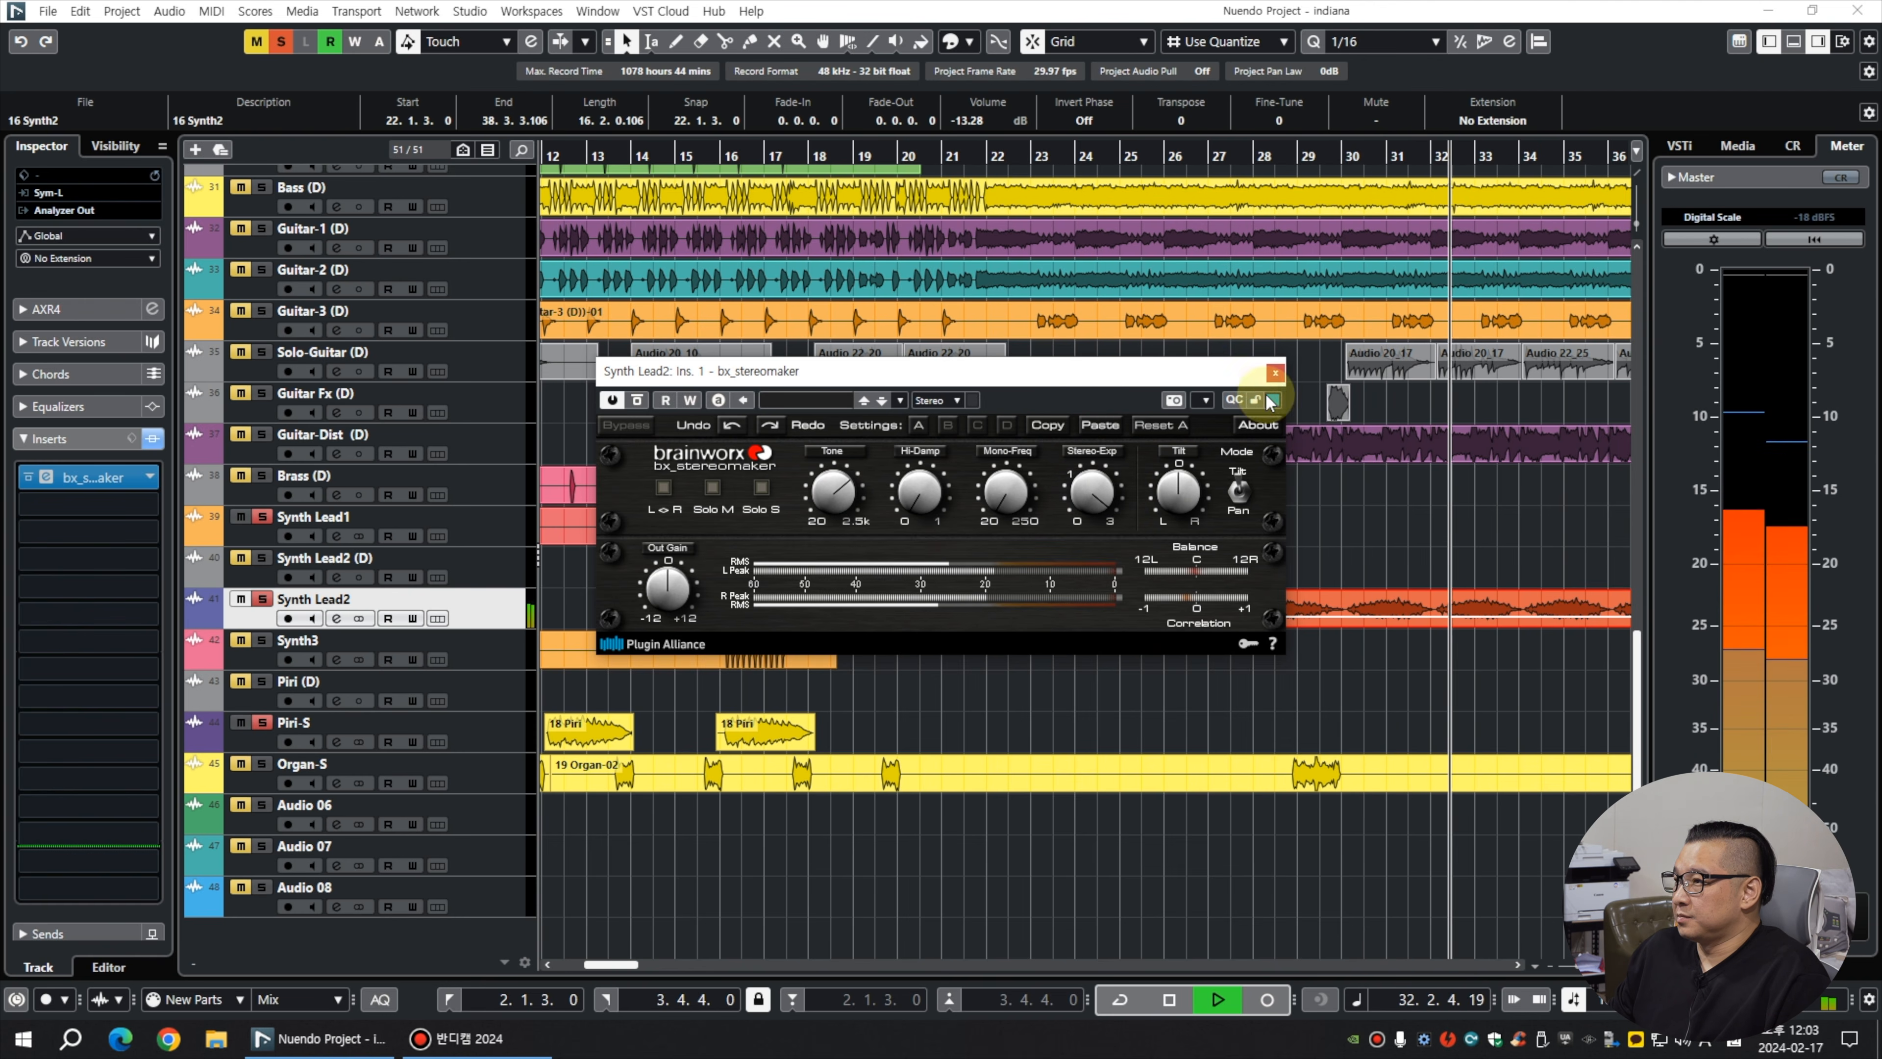
{"action": "left_click", "coordinate": [1275, 372]}
Solo Synth Lead2 (D) and compare the Synth2 event on it and on Synth Lead2, leaving the event on Synth Lead2.
{"action": "left_click_drag", "start_coordinate": [1189, 601], "coordinate": [1190, 561]}
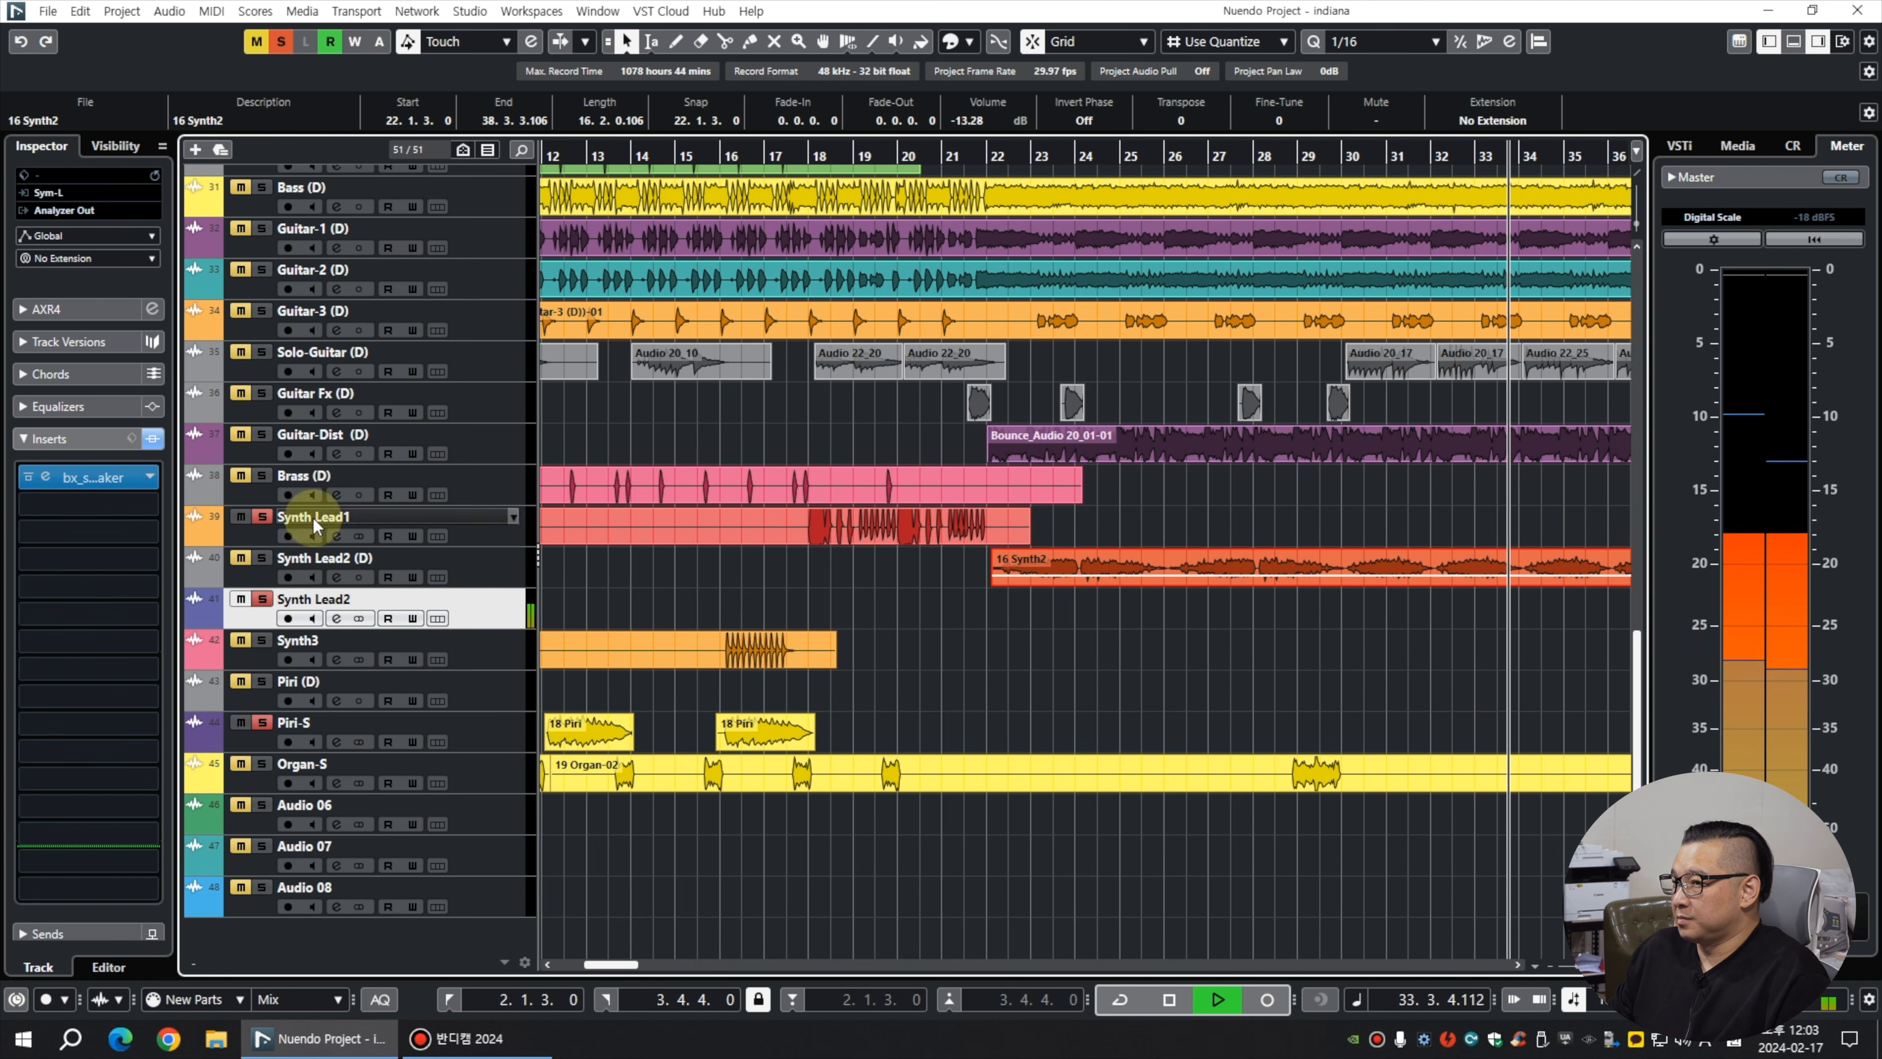
{"action": "left_click", "coordinate": [260, 559]}
{"action": "key", "text": "g"}
{"action": "key", "text": "g"}
{"action": "left_click", "coordinate": [891, 557]}
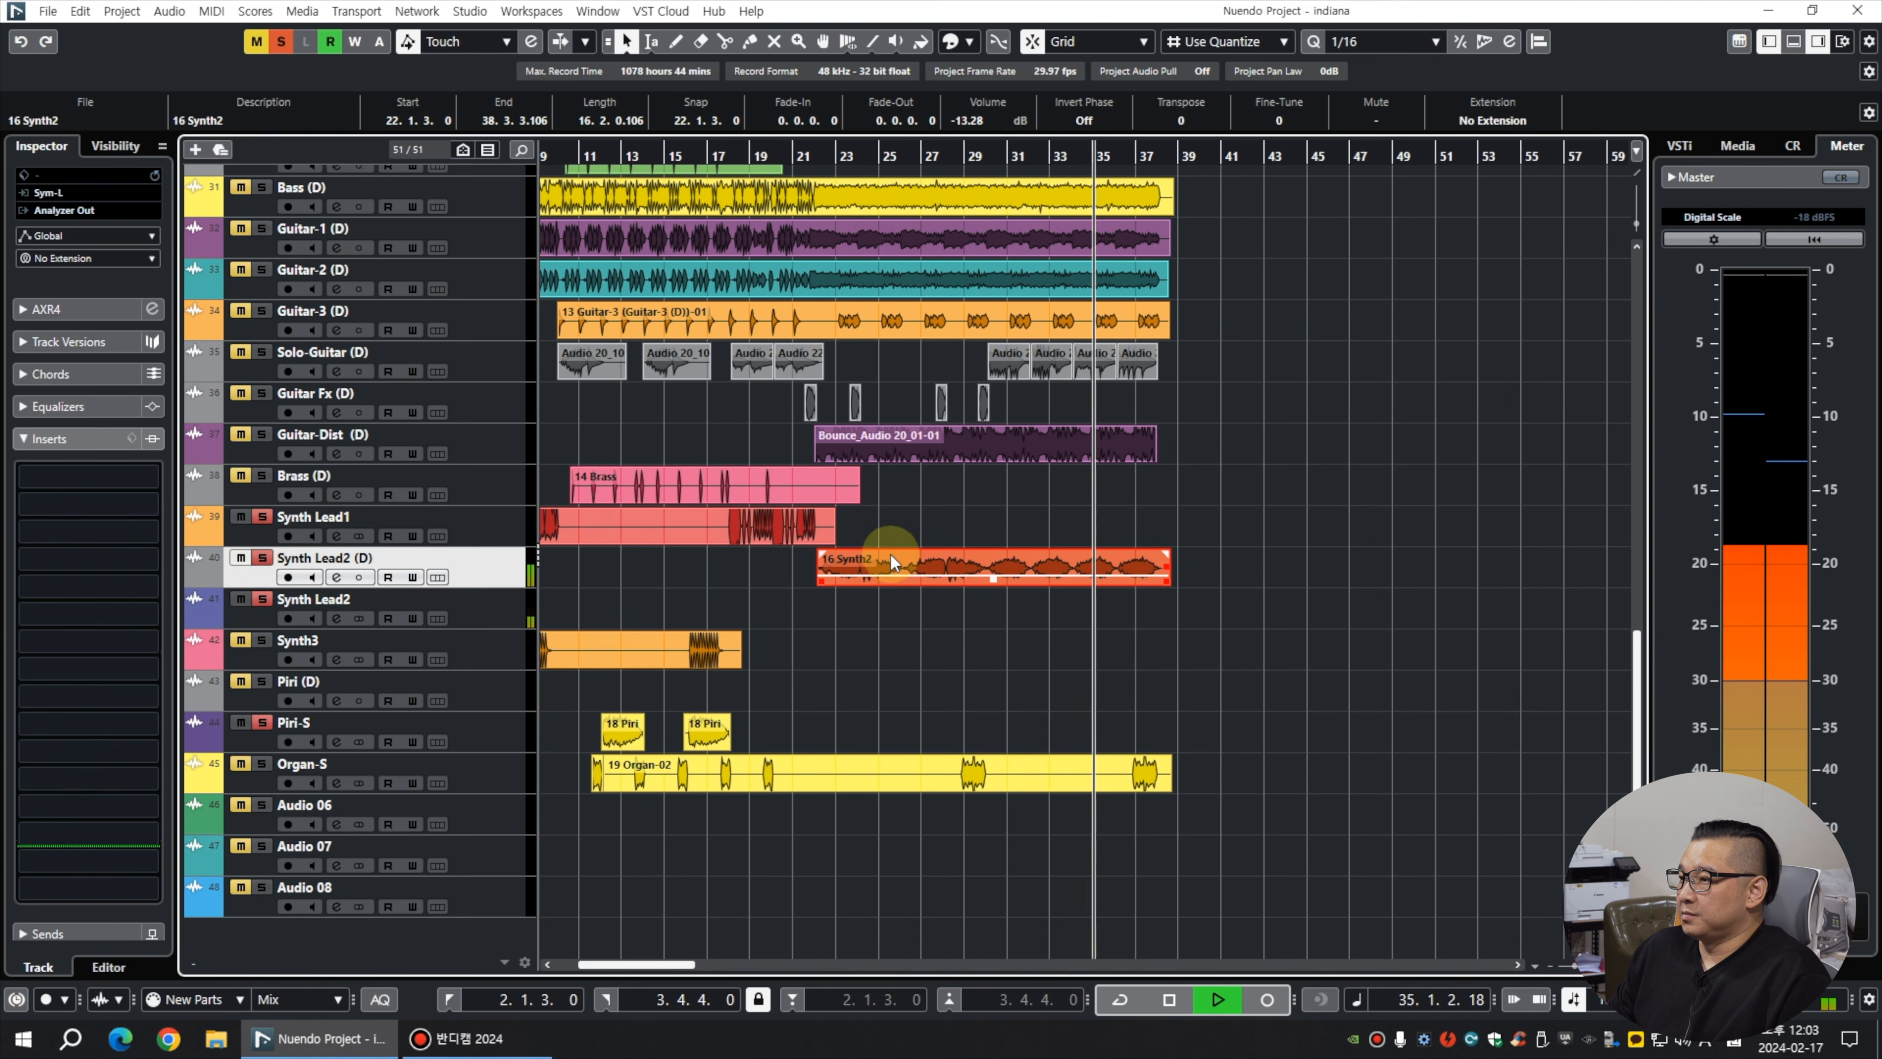
{"action": "left_click_drag", "start_coordinate": [892, 560], "coordinate": [897, 606]}
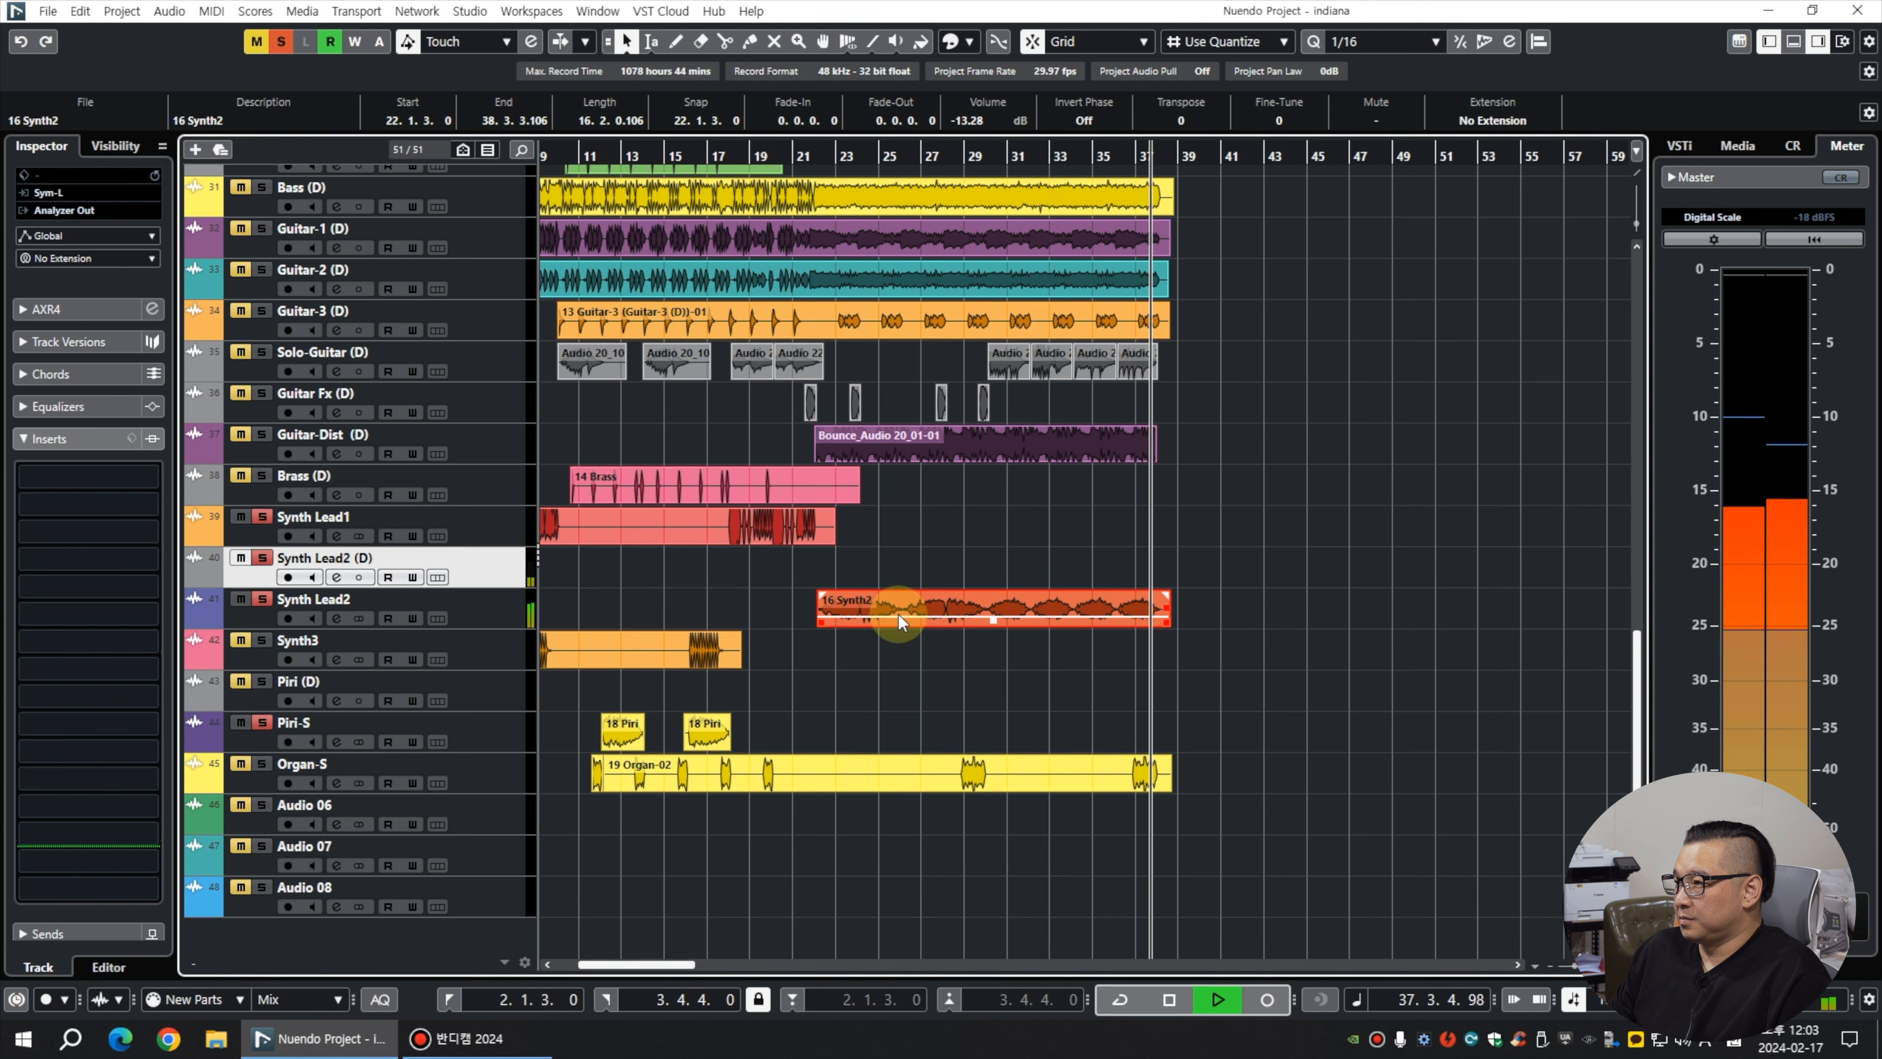
{"action": "left_click", "coordinate": [951, 267]}
Turn off bx_stereomaker on Synth Lead2 and load MonoToStereo in its second insert slot.
{"action": "left_click", "coordinate": [489, 615]}
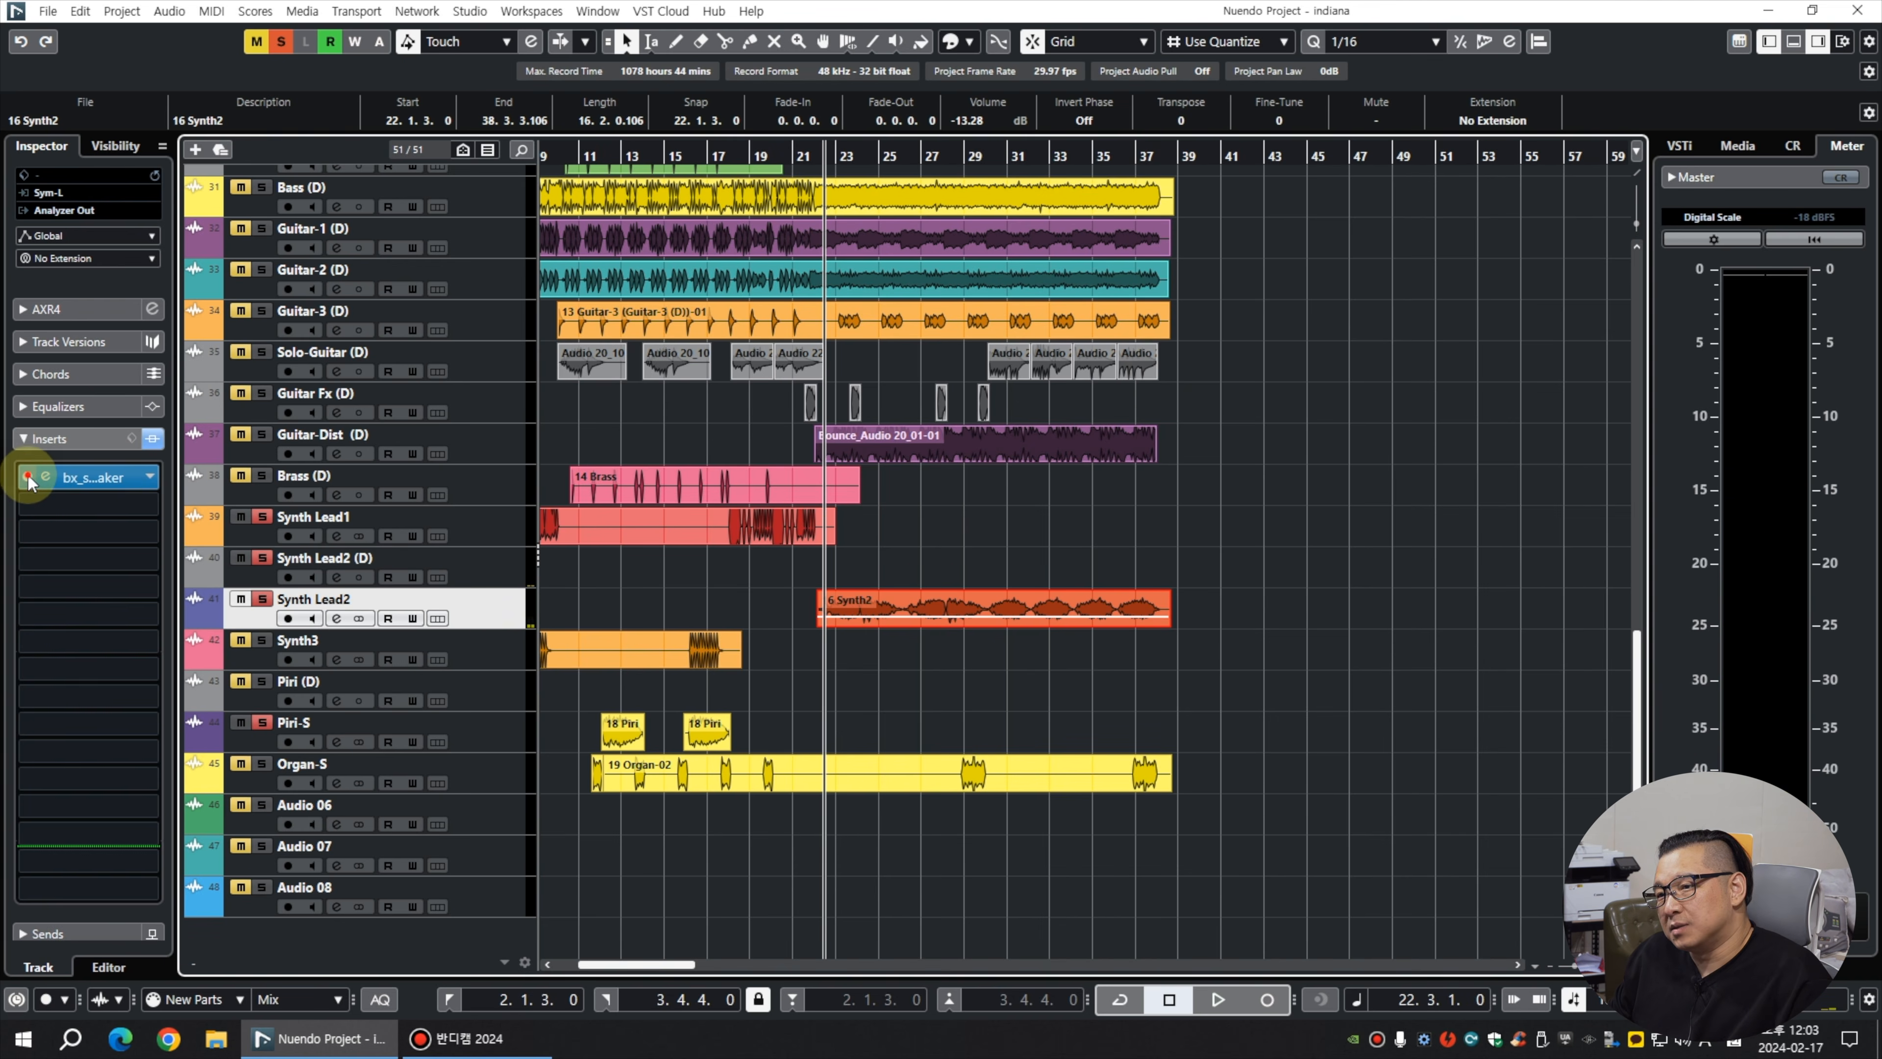
{"action": "left_click", "coordinate": [103, 503]}
{"action": "type", "text": "monoto"}
{"action": "left_click", "coordinate": [105, 563]}
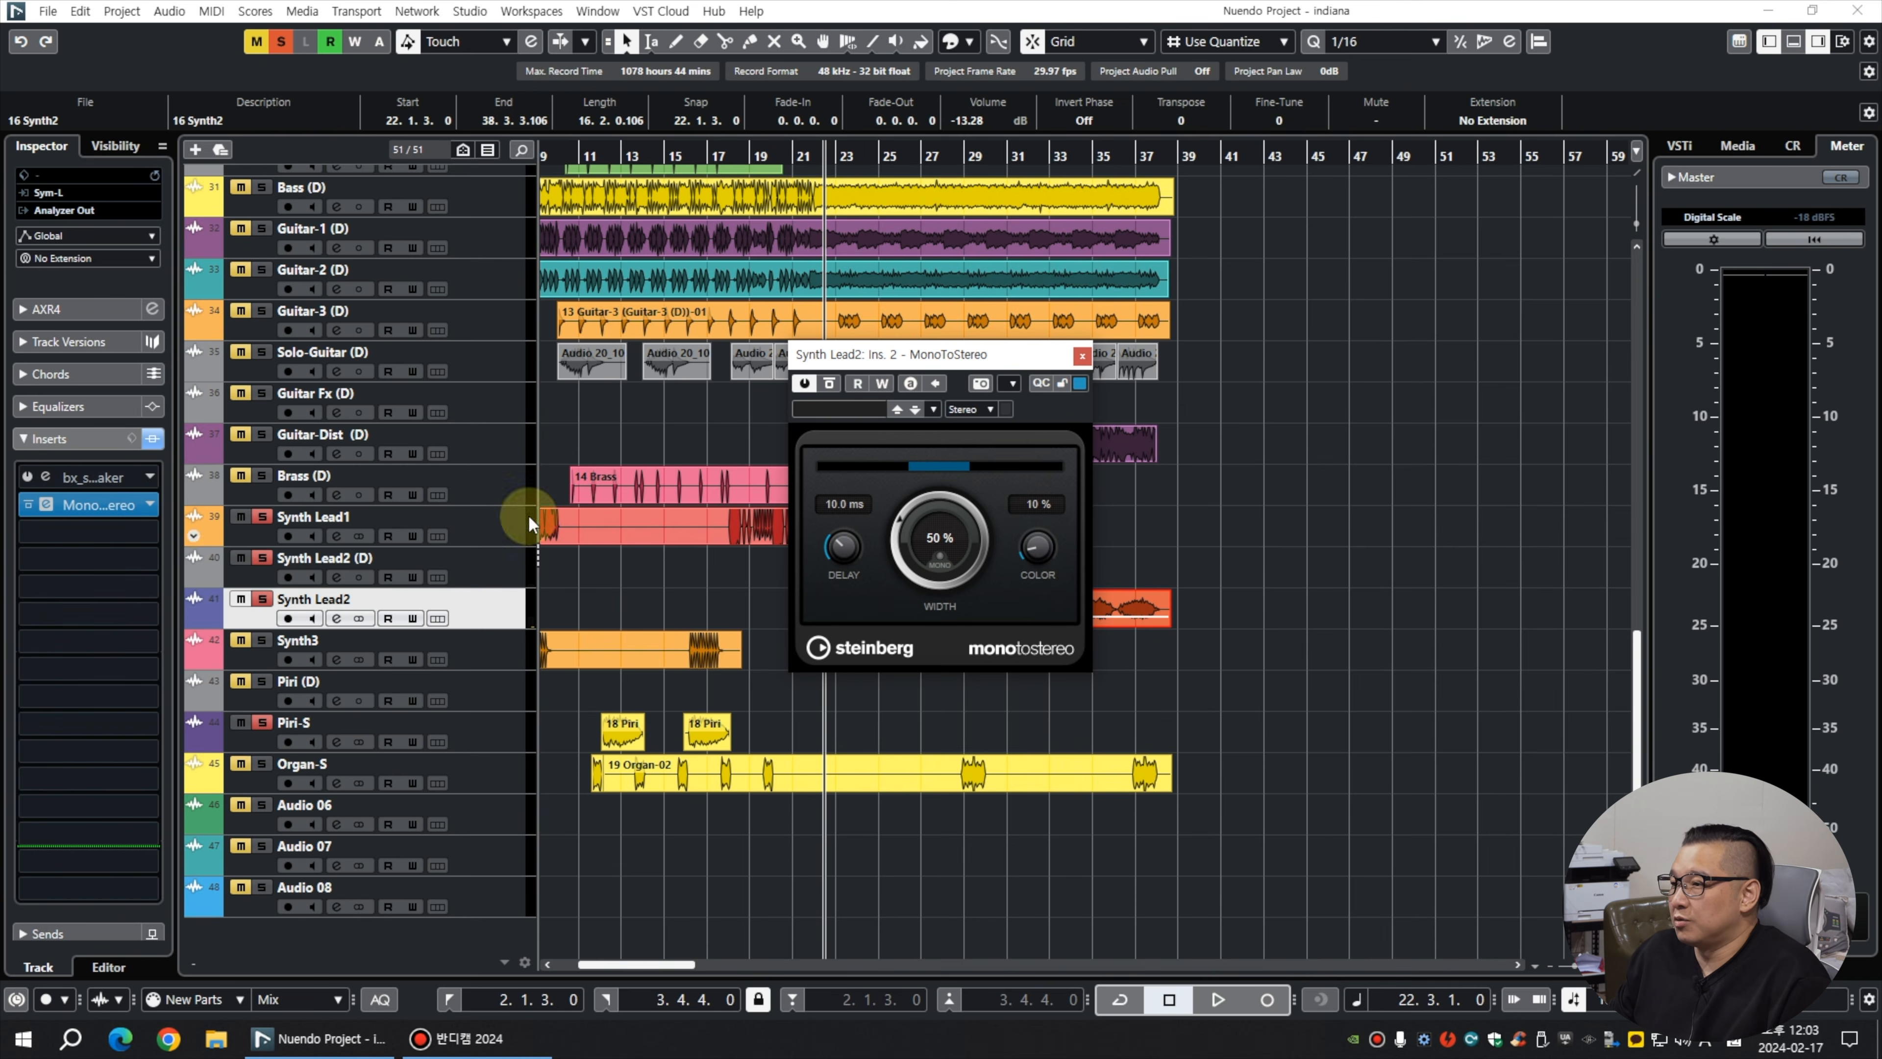
Set MonoToStereo's Width to 200 %, Color to 0 % and Delay to 30.0 ms during playback.
{"action": "left_click_drag", "start_coordinate": [928, 548], "coordinate": [939, 459]}
{"action": "key", "text": "space"}
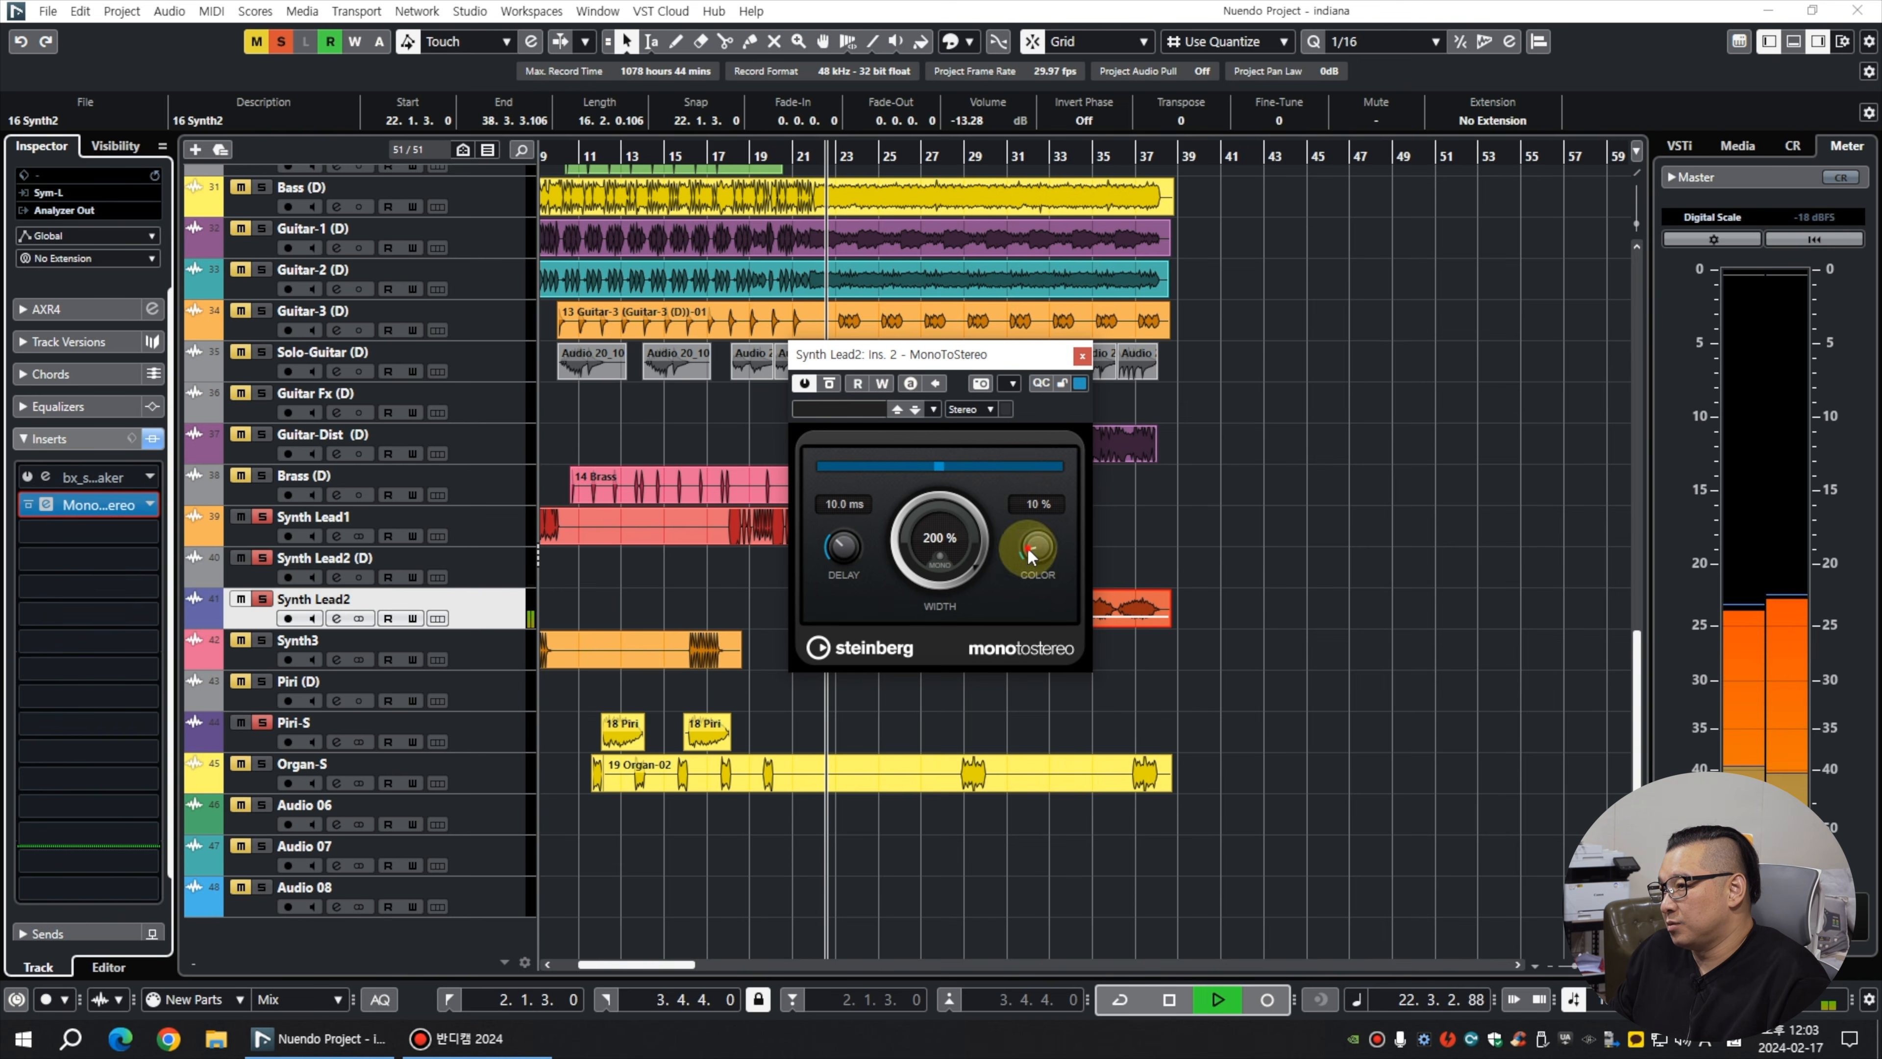
{"action": "left_click_drag", "start_coordinate": [1034, 551], "coordinate": [1035, 618]}
{"action": "left_click_drag", "start_coordinate": [844, 551], "coordinate": [836, 544]}
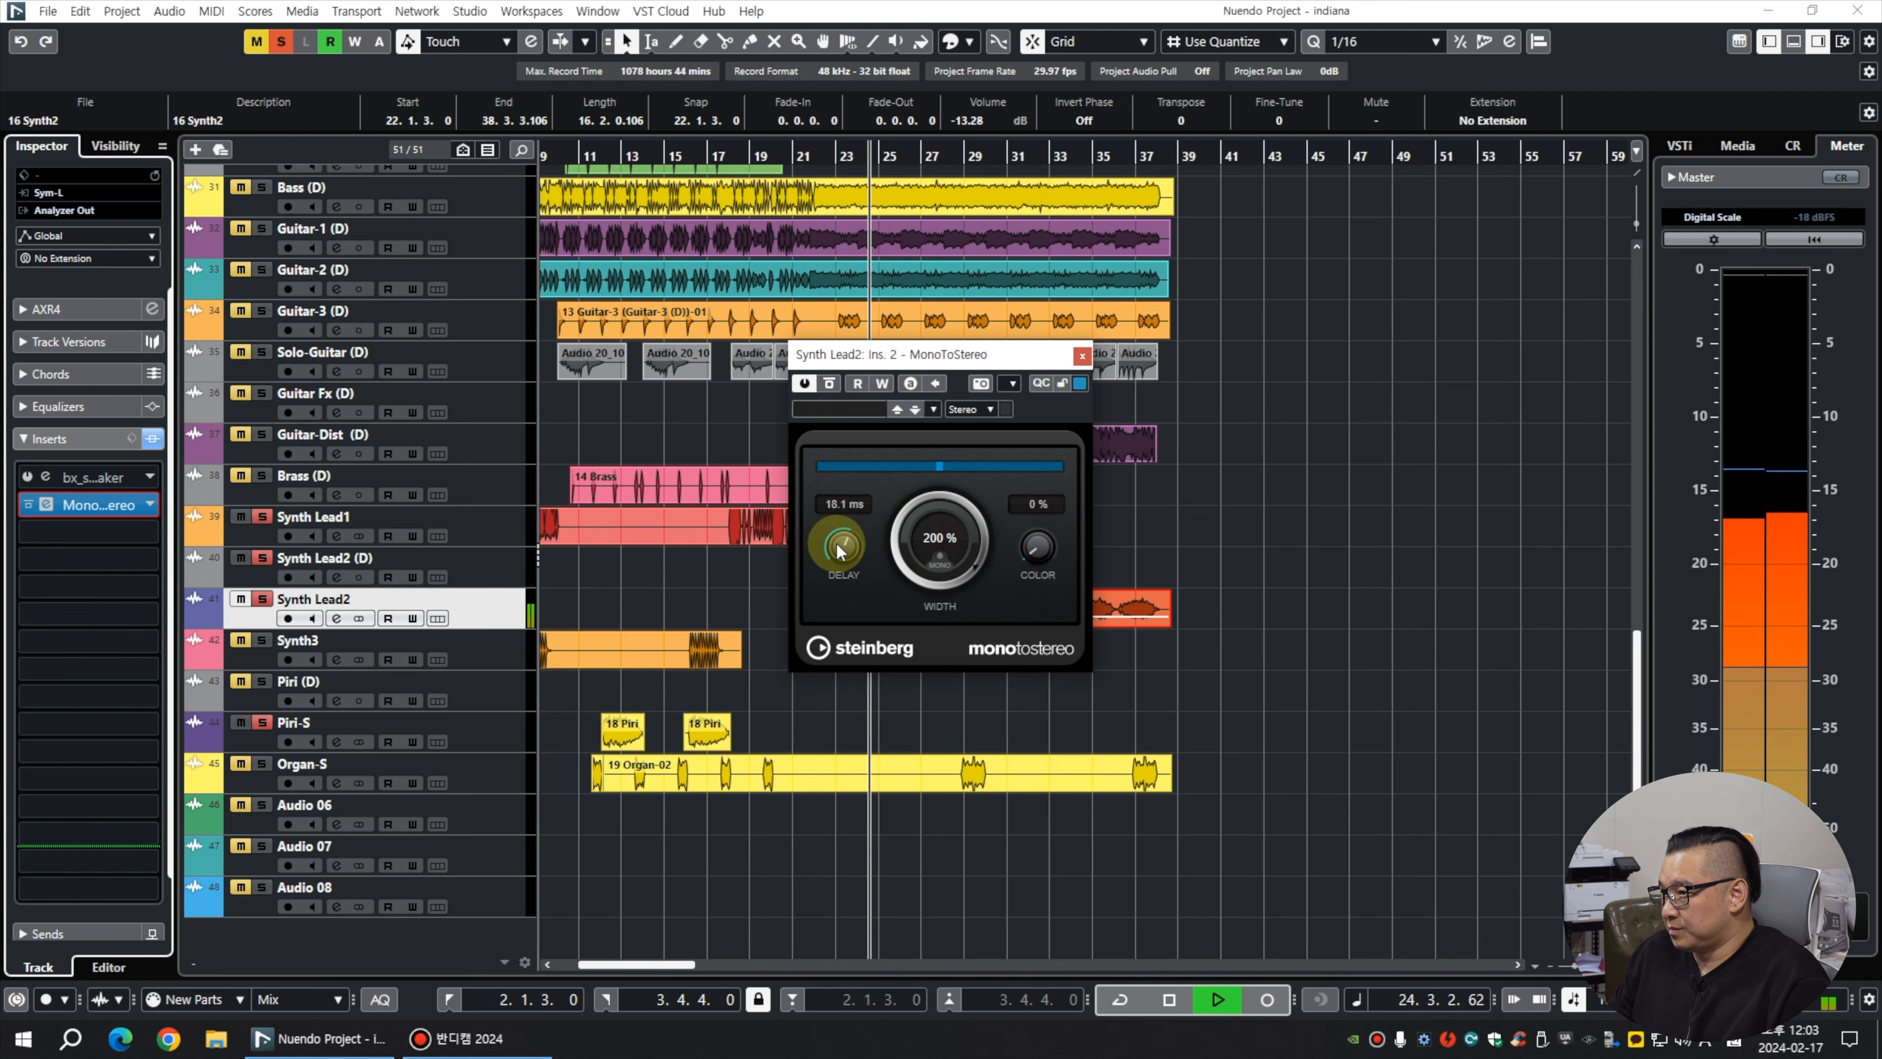
{"action": "left_click_drag", "start_coordinate": [835, 542], "coordinate": [850, 565]}
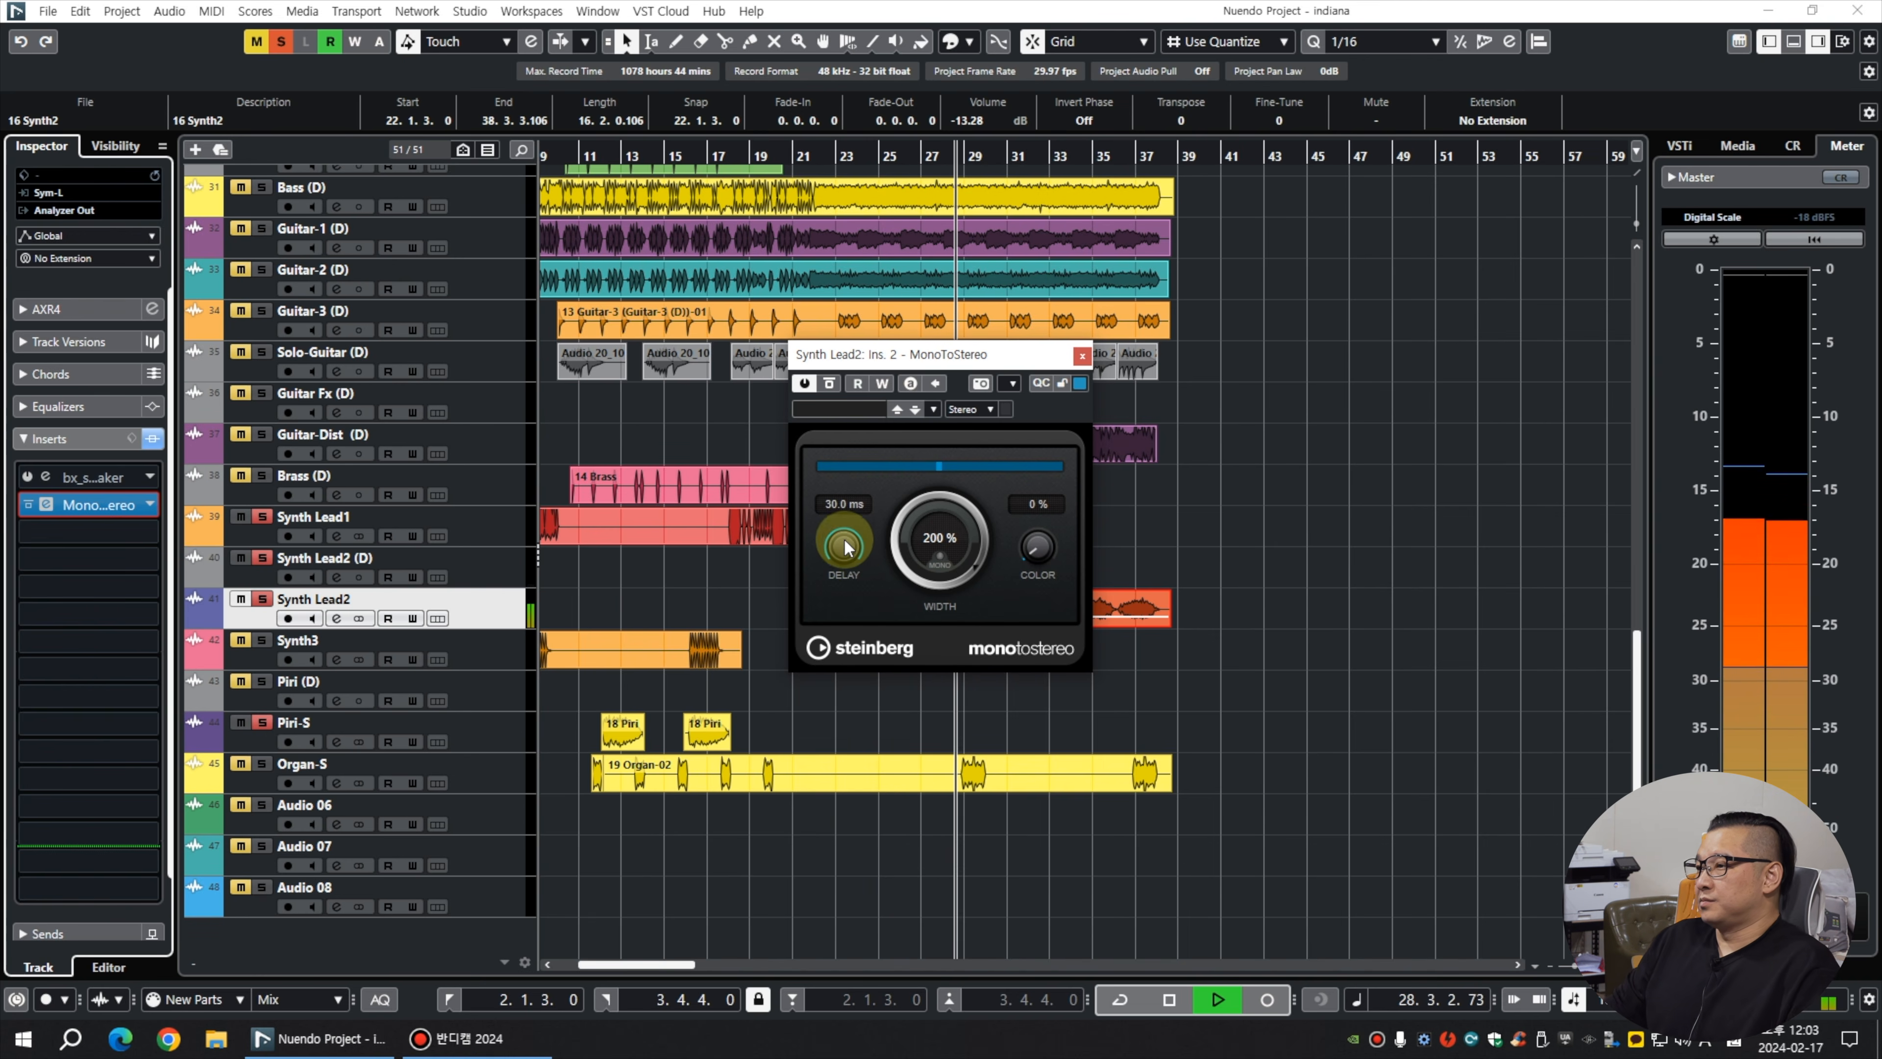
Close MonoToStereo and compare the Synth2 event on Synth Lead2 (D) and Synth Lead2, stopping playback with it on Synth Lead2.
{"action": "left_click", "coordinate": [1083, 355]}
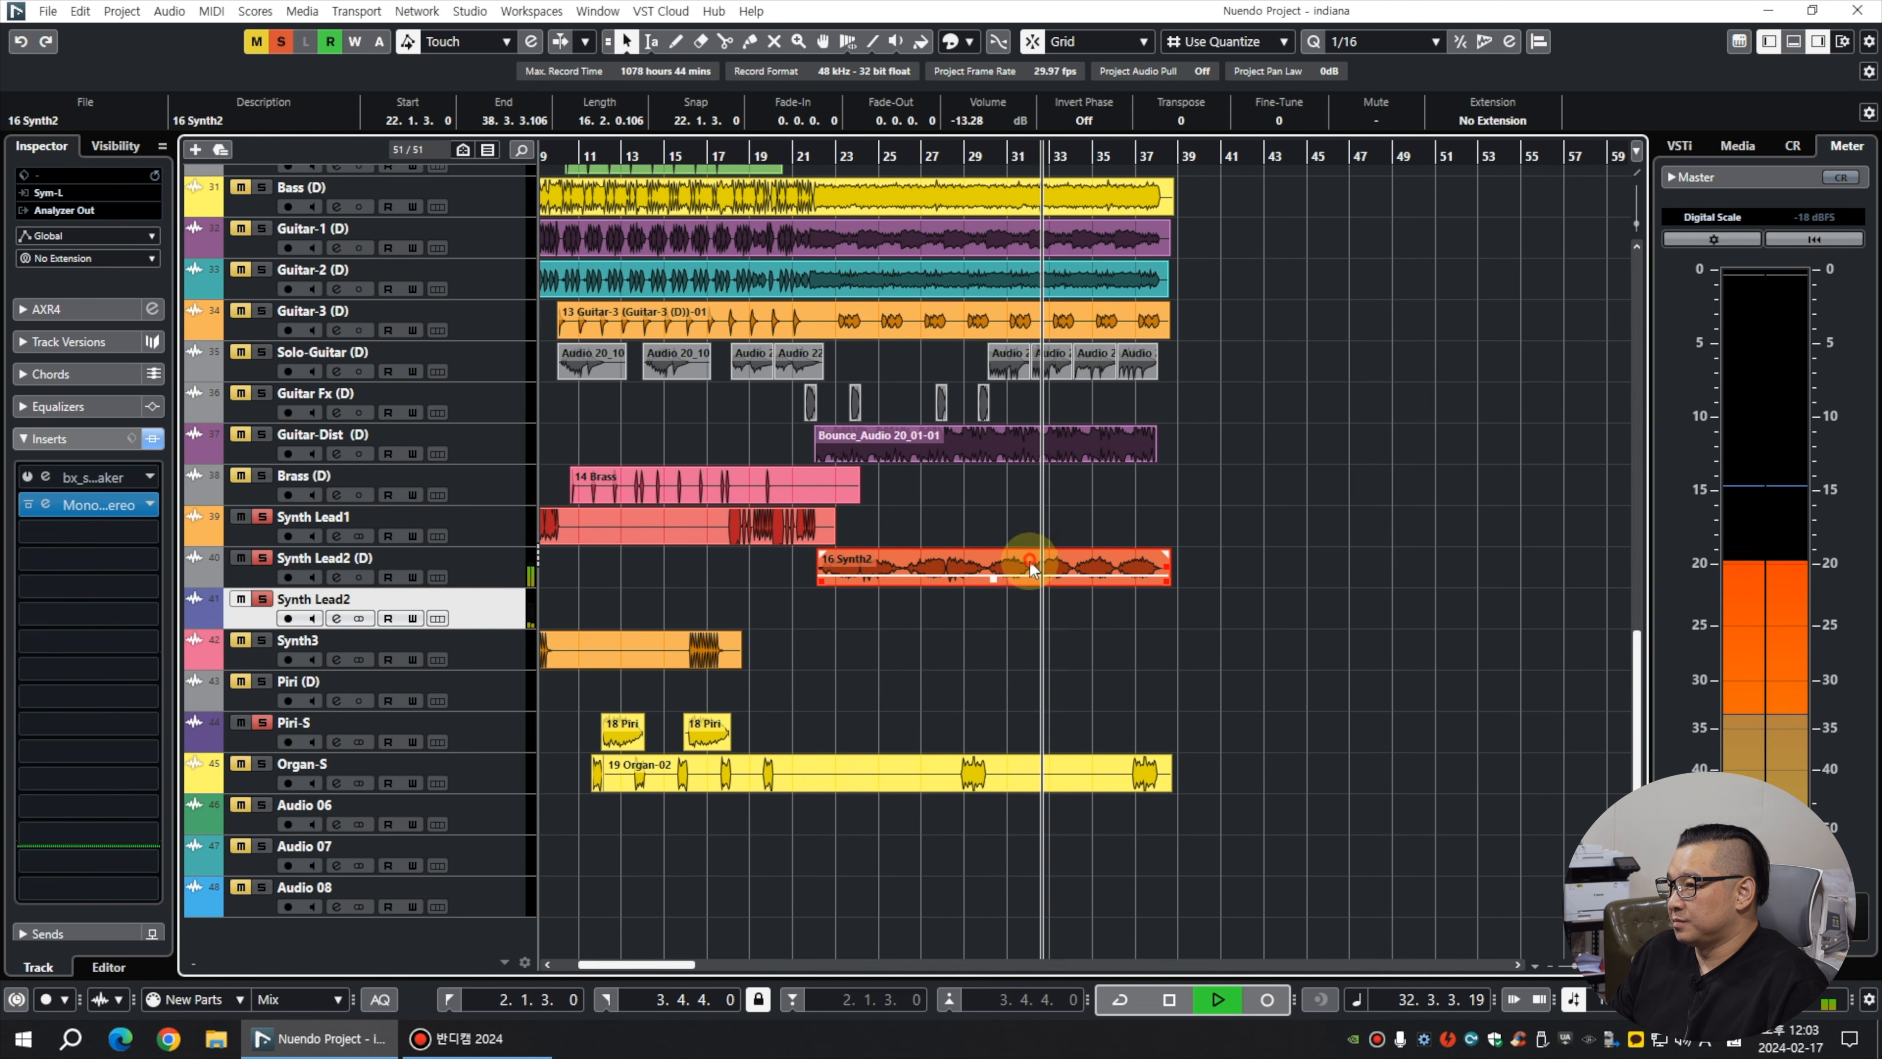
{"action": "left_click_drag", "start_coordinate": [1030, 564], "coordinate": [1036, 596]}
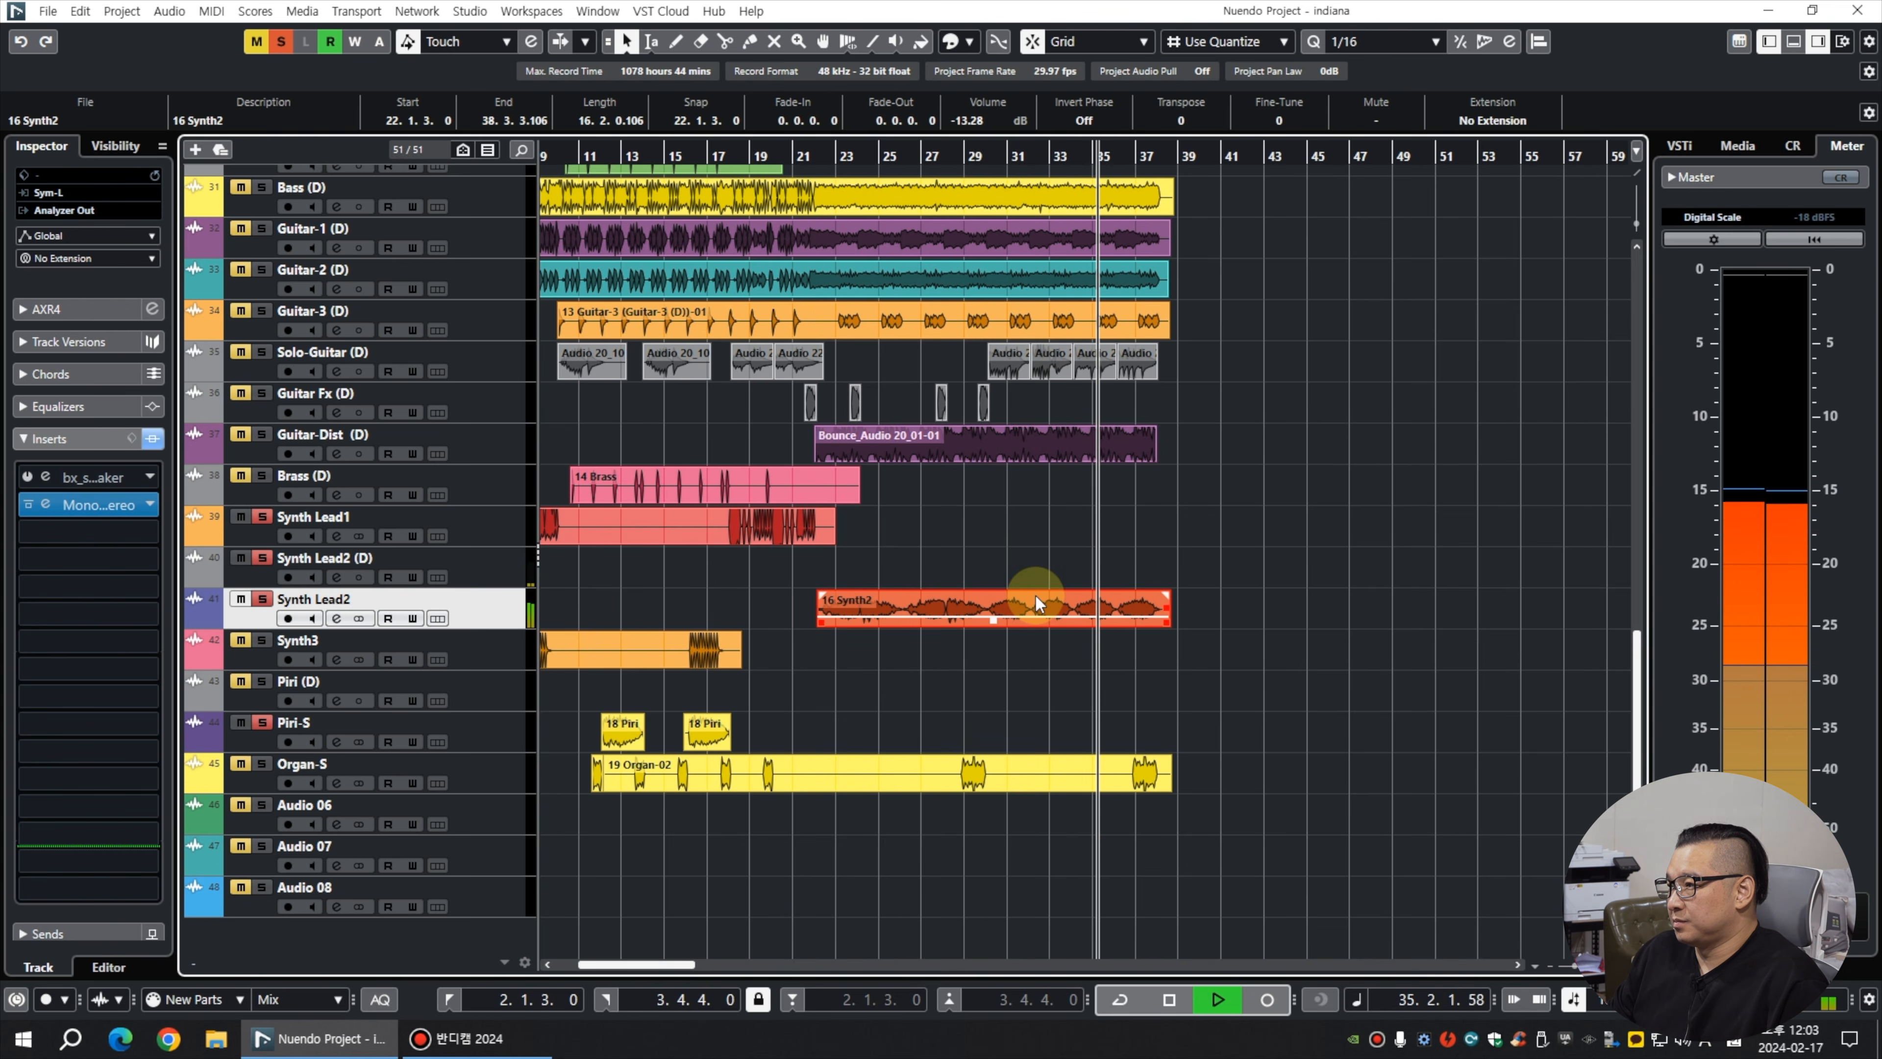
{"action": "key", "text": "space"}
Load REQ 2 Stereo in the third insert slot of Synth Lead2.
{"action": "left_click", "coordinate": [100, 538]}
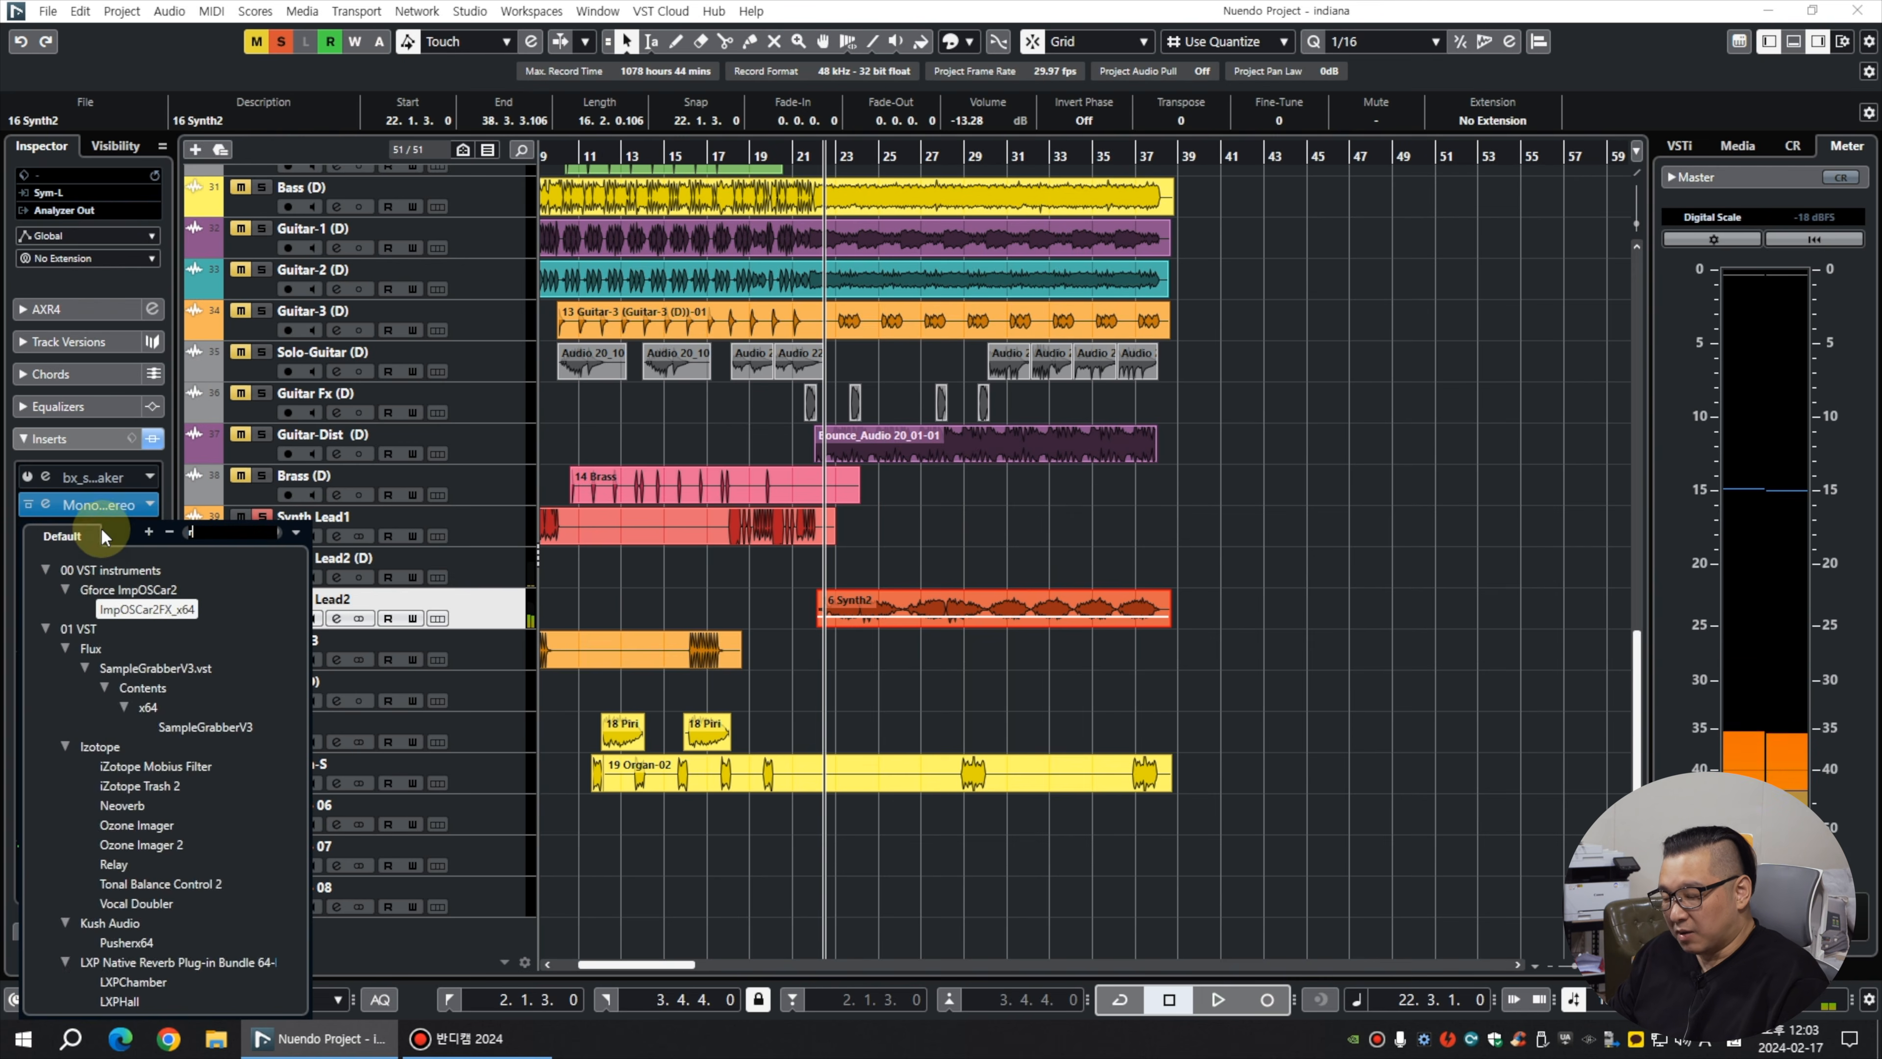
{"action": "type", "text": "req"}
{"action": "left_click", "coordinate": [116, 687]}
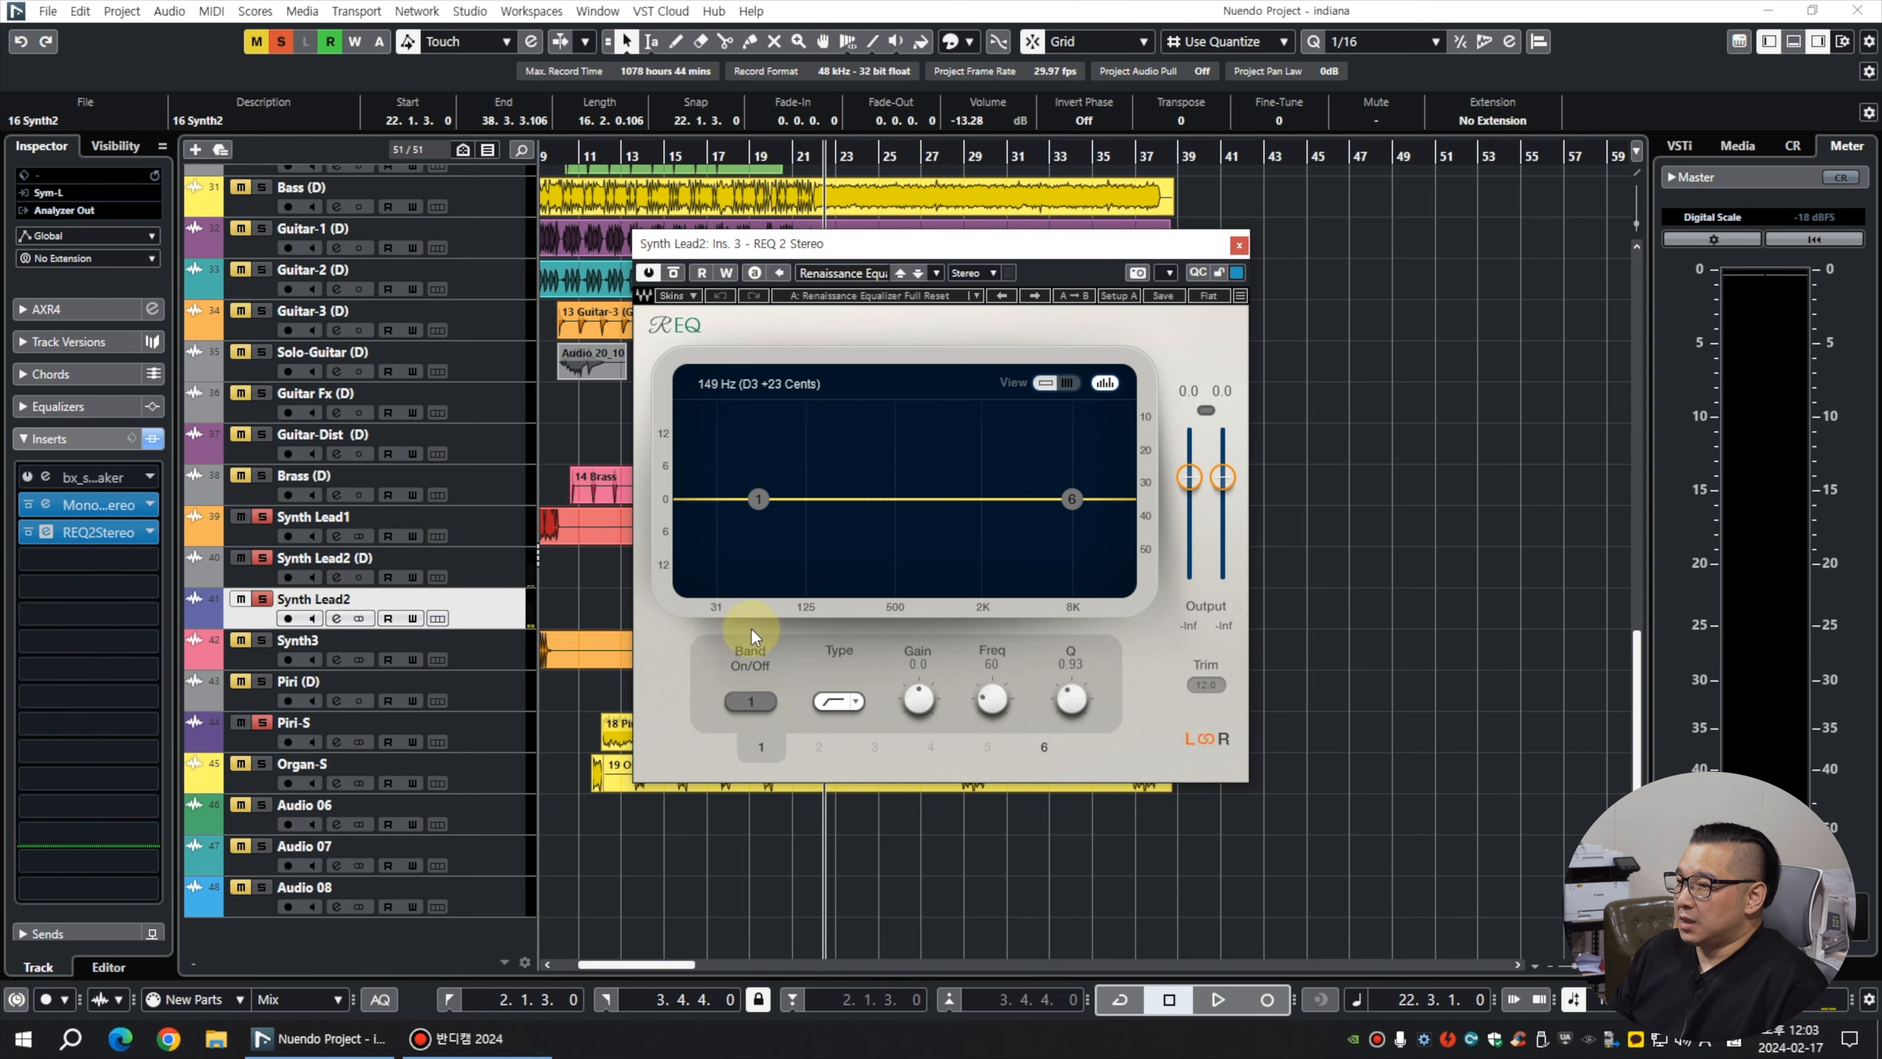
Turn on REQ band 1 as a low cut at 102 Hz on Synth Lead2, checking it during playback.
{"action": "left_click", "coordinate": [750, 700]}
{"action": "key", "text": "space"}
{"action": "left_click_drag", "start_coordinate": [992, 697], "coordinate": [992, 667]}
{"action": "key", "text": "space"}
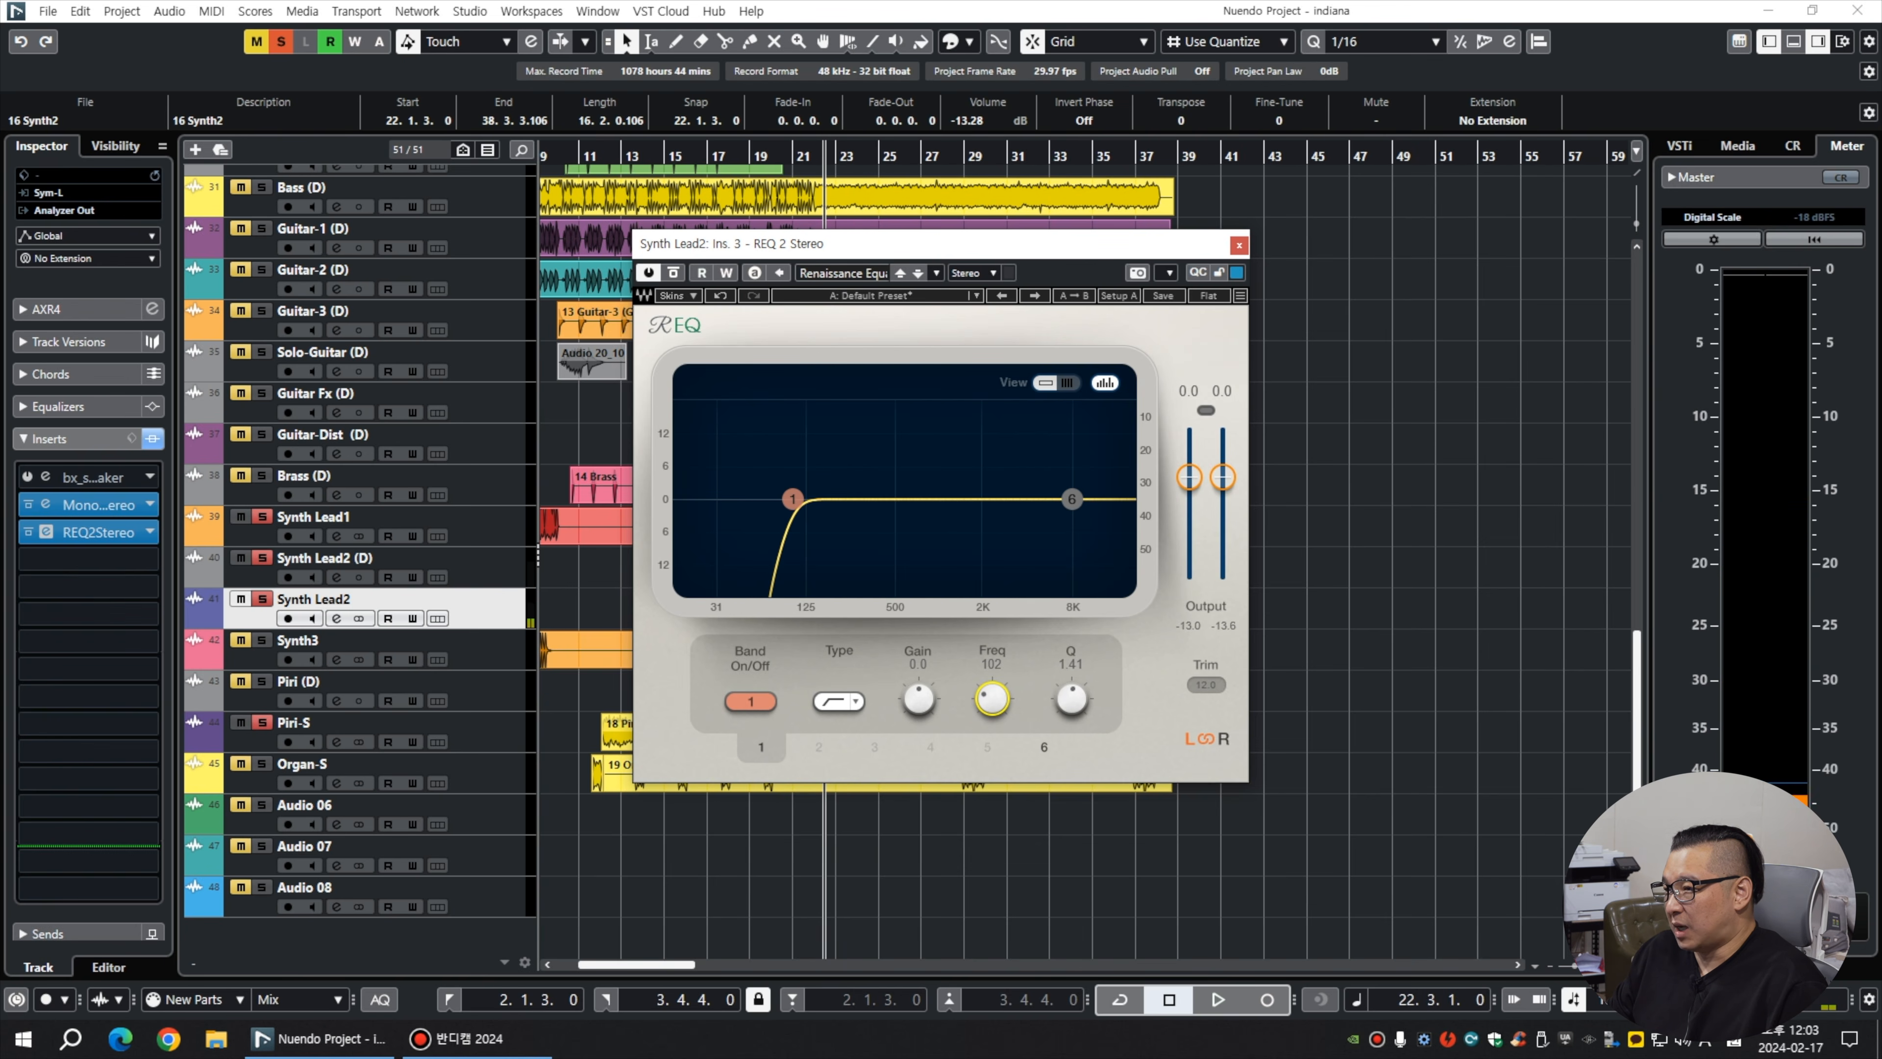
{"action": "left_click_drag", "start_coordinate": [992, 667], "coordinate": [992, 666]}
{"action": "key", "text": "space"}
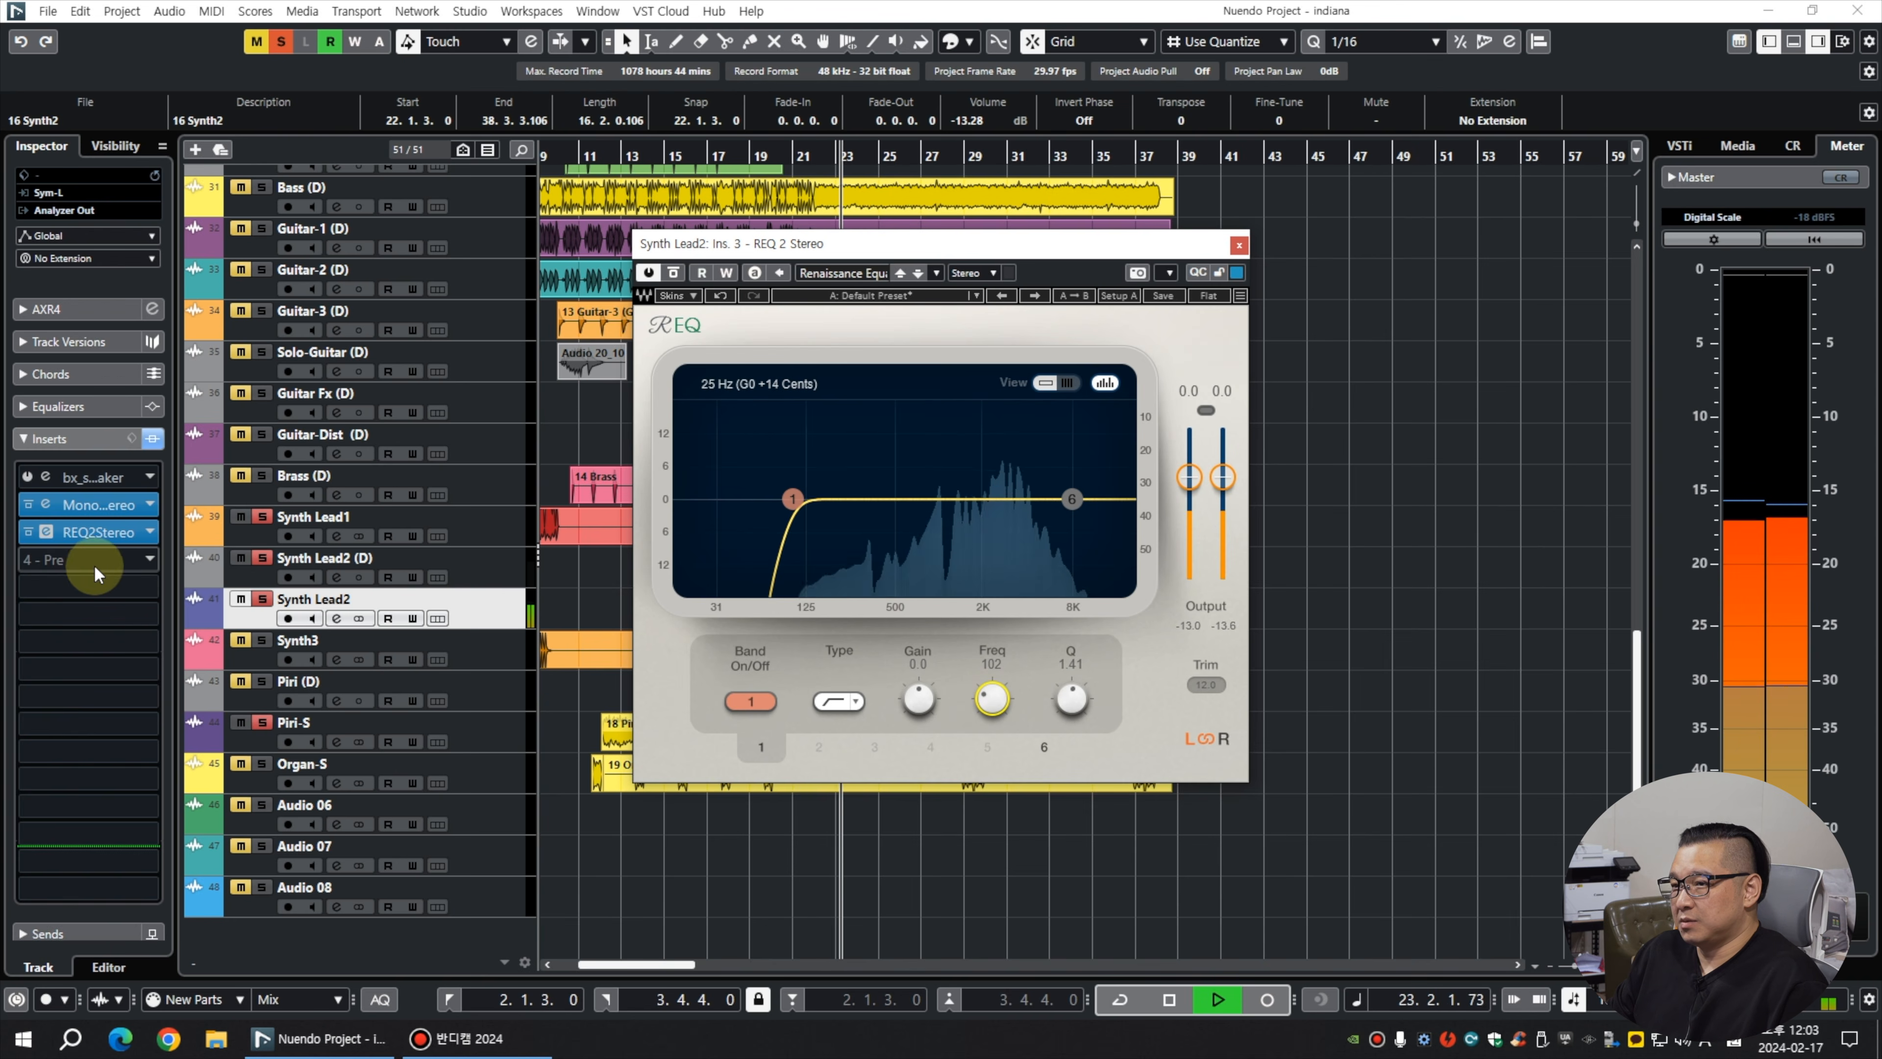
Load AutoPan in the fourth insert slot of Synth Lead2.
{"action": "left_click", "coordinate": [108, 561]}
{"action": "type", "text": "auto"}
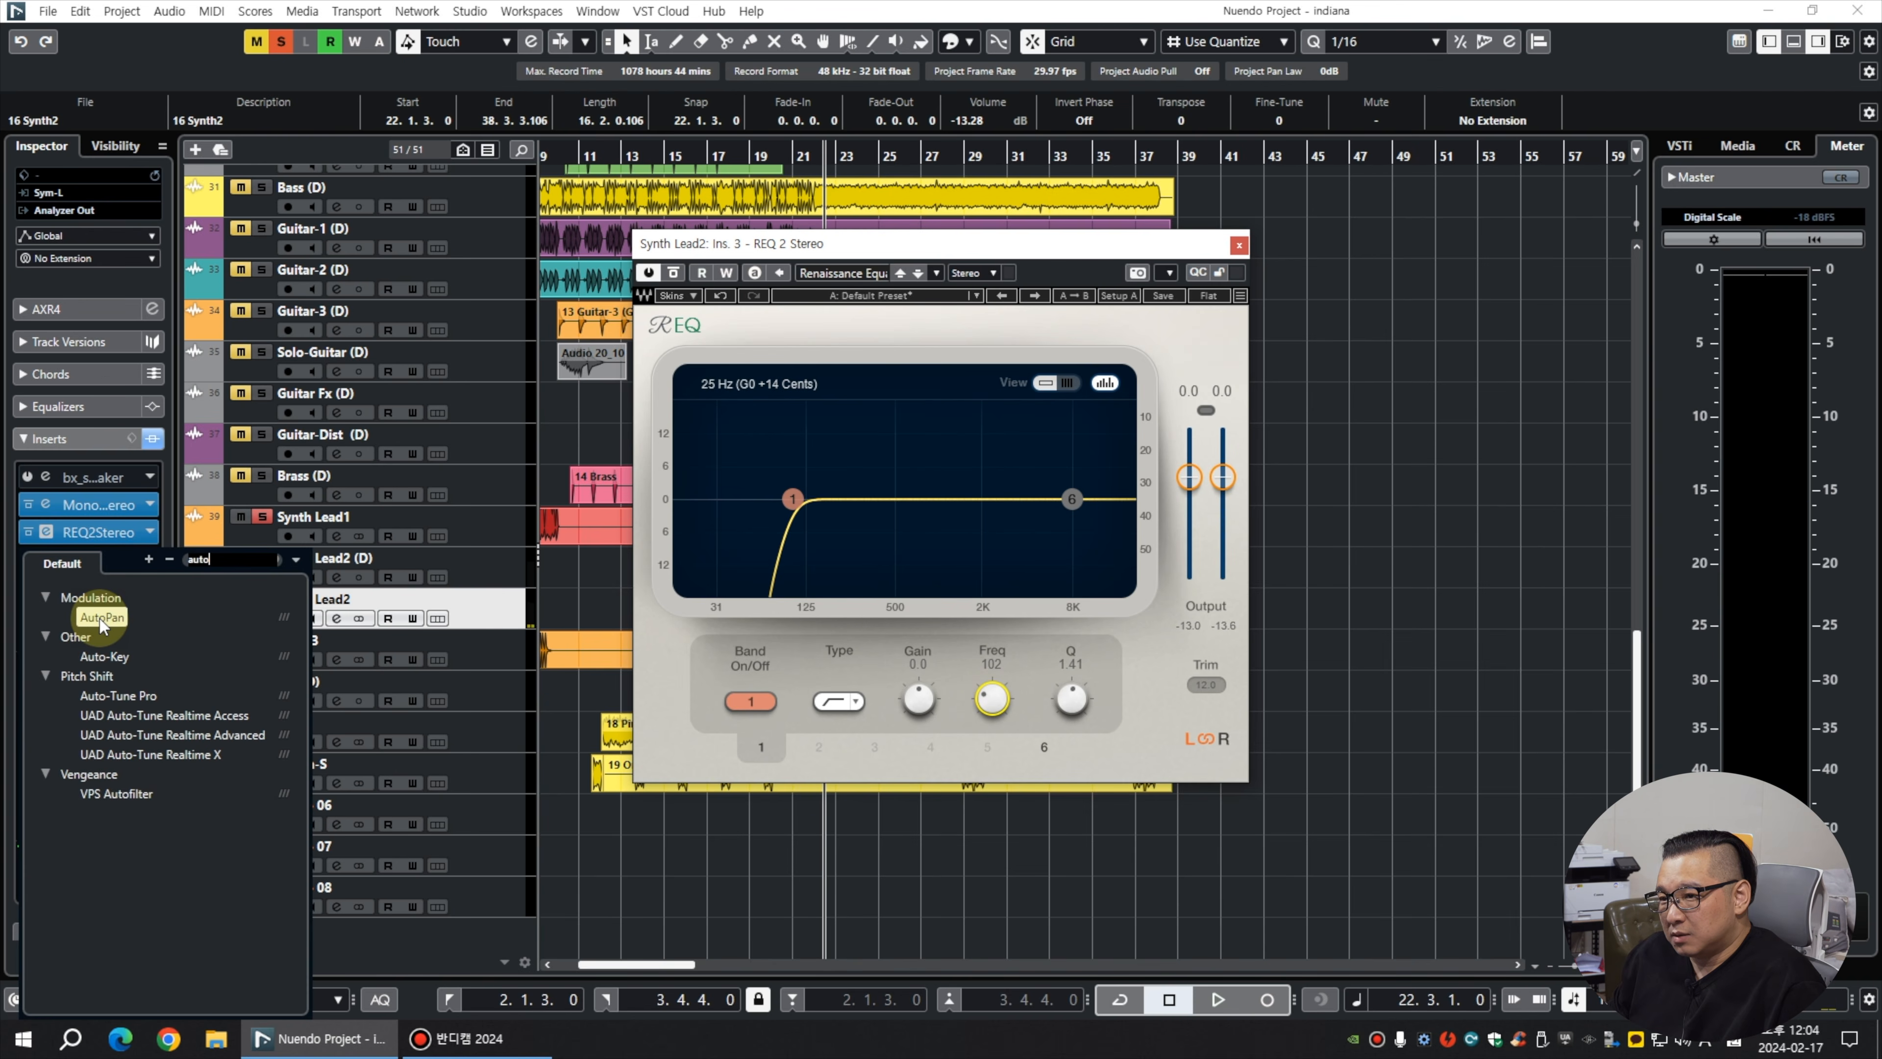
{"action": "left_click", "coordinate": [102, 619]}
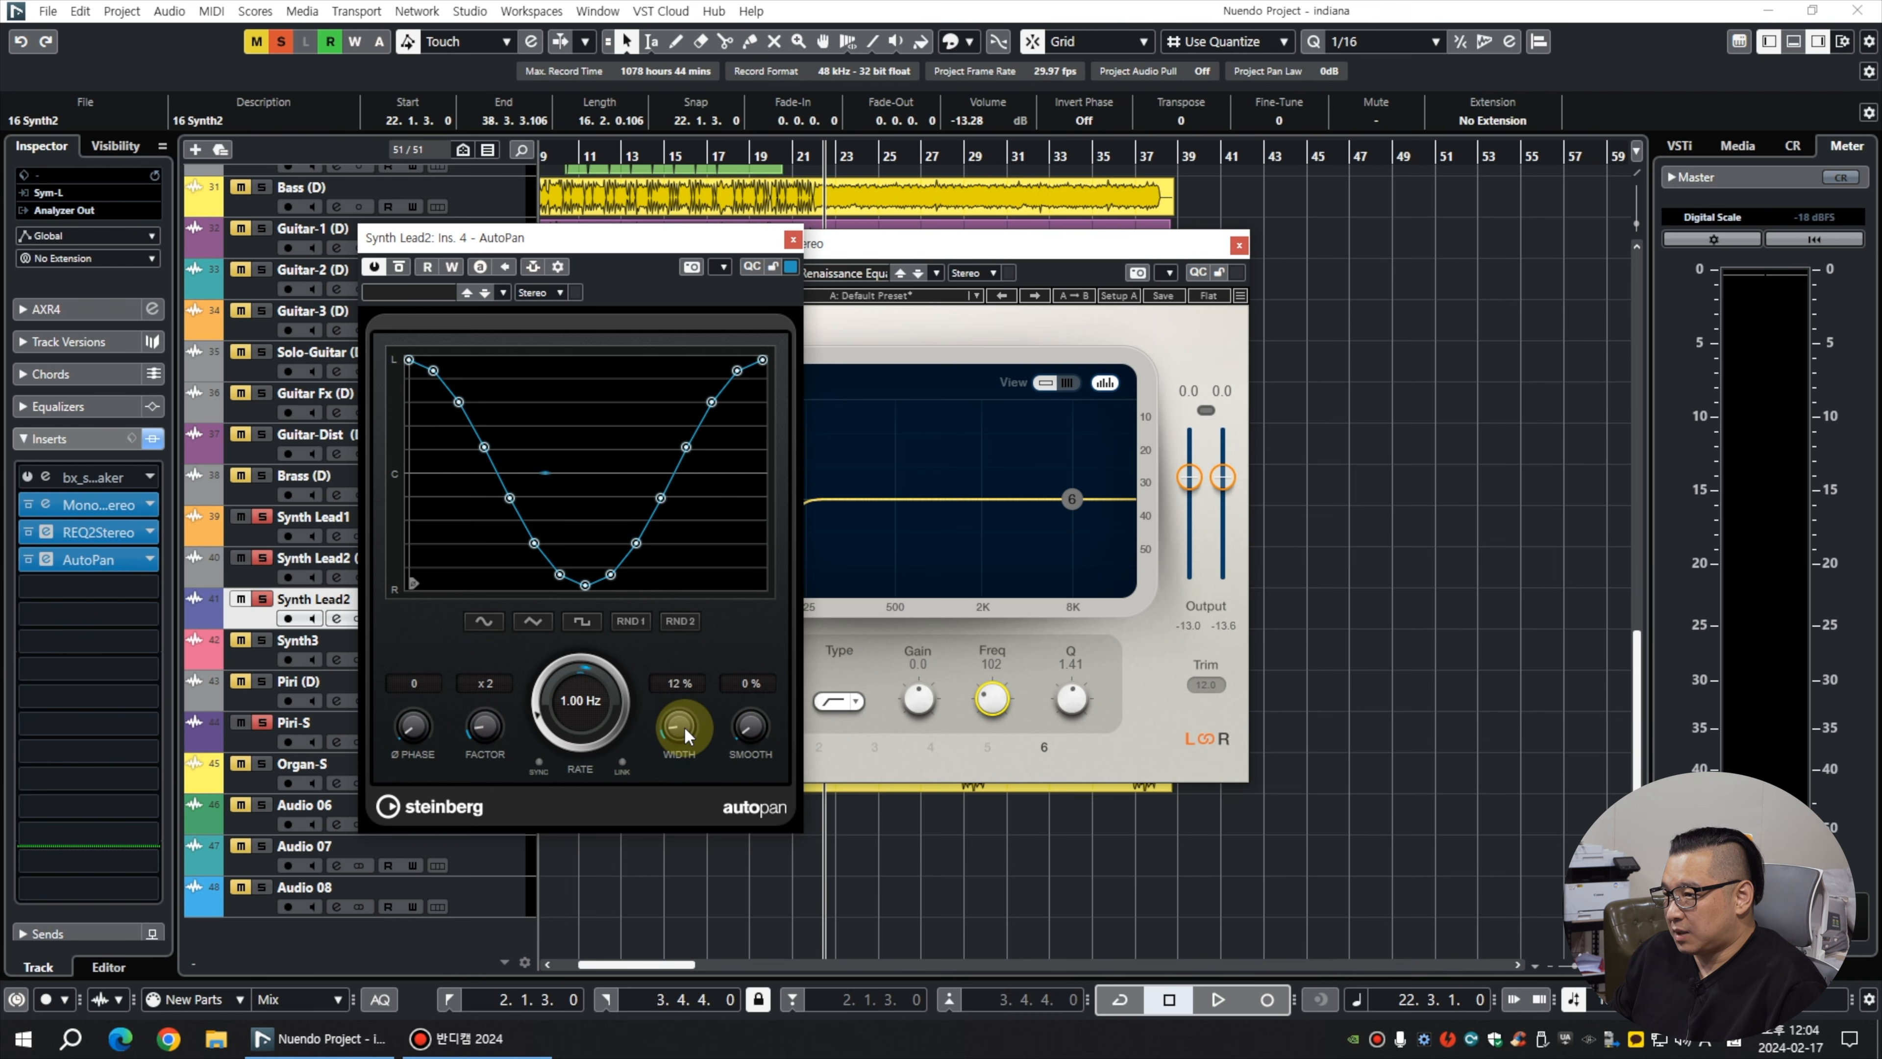
Sync AutoPan's rate at 1/1 and set Smooth to 100 % and Width to 51 % during playback, closing REQ.
{"action": "left_click_drag", "start_coordinate": [685, 727], "coordinate": [655, 729]}
{"action": "left_click", "coordinate": [565, 723]}
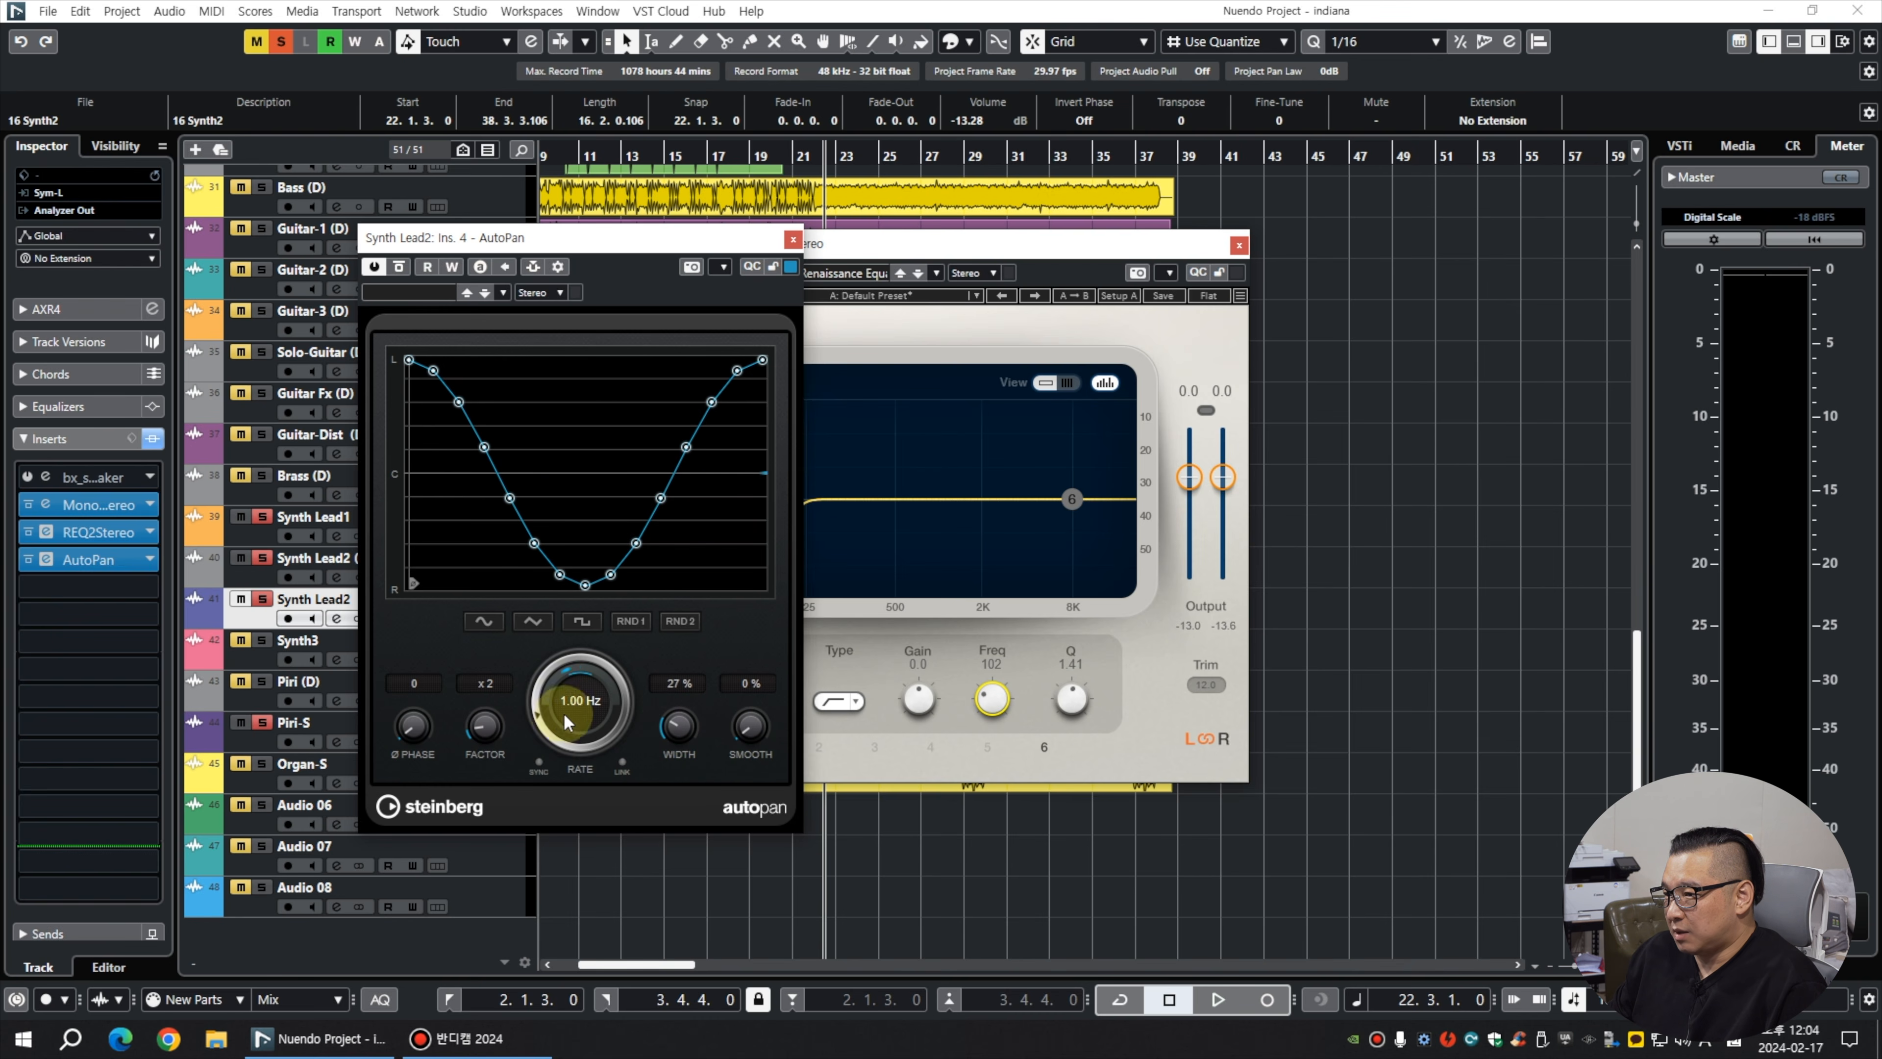
{"action": "left_click", "coordinate": [538, 763]}
{"action": "key", "text": "space"}
{"action": "left_click_drag", "start_coordinate": [744, 732], "coordinate": [688, 728]}
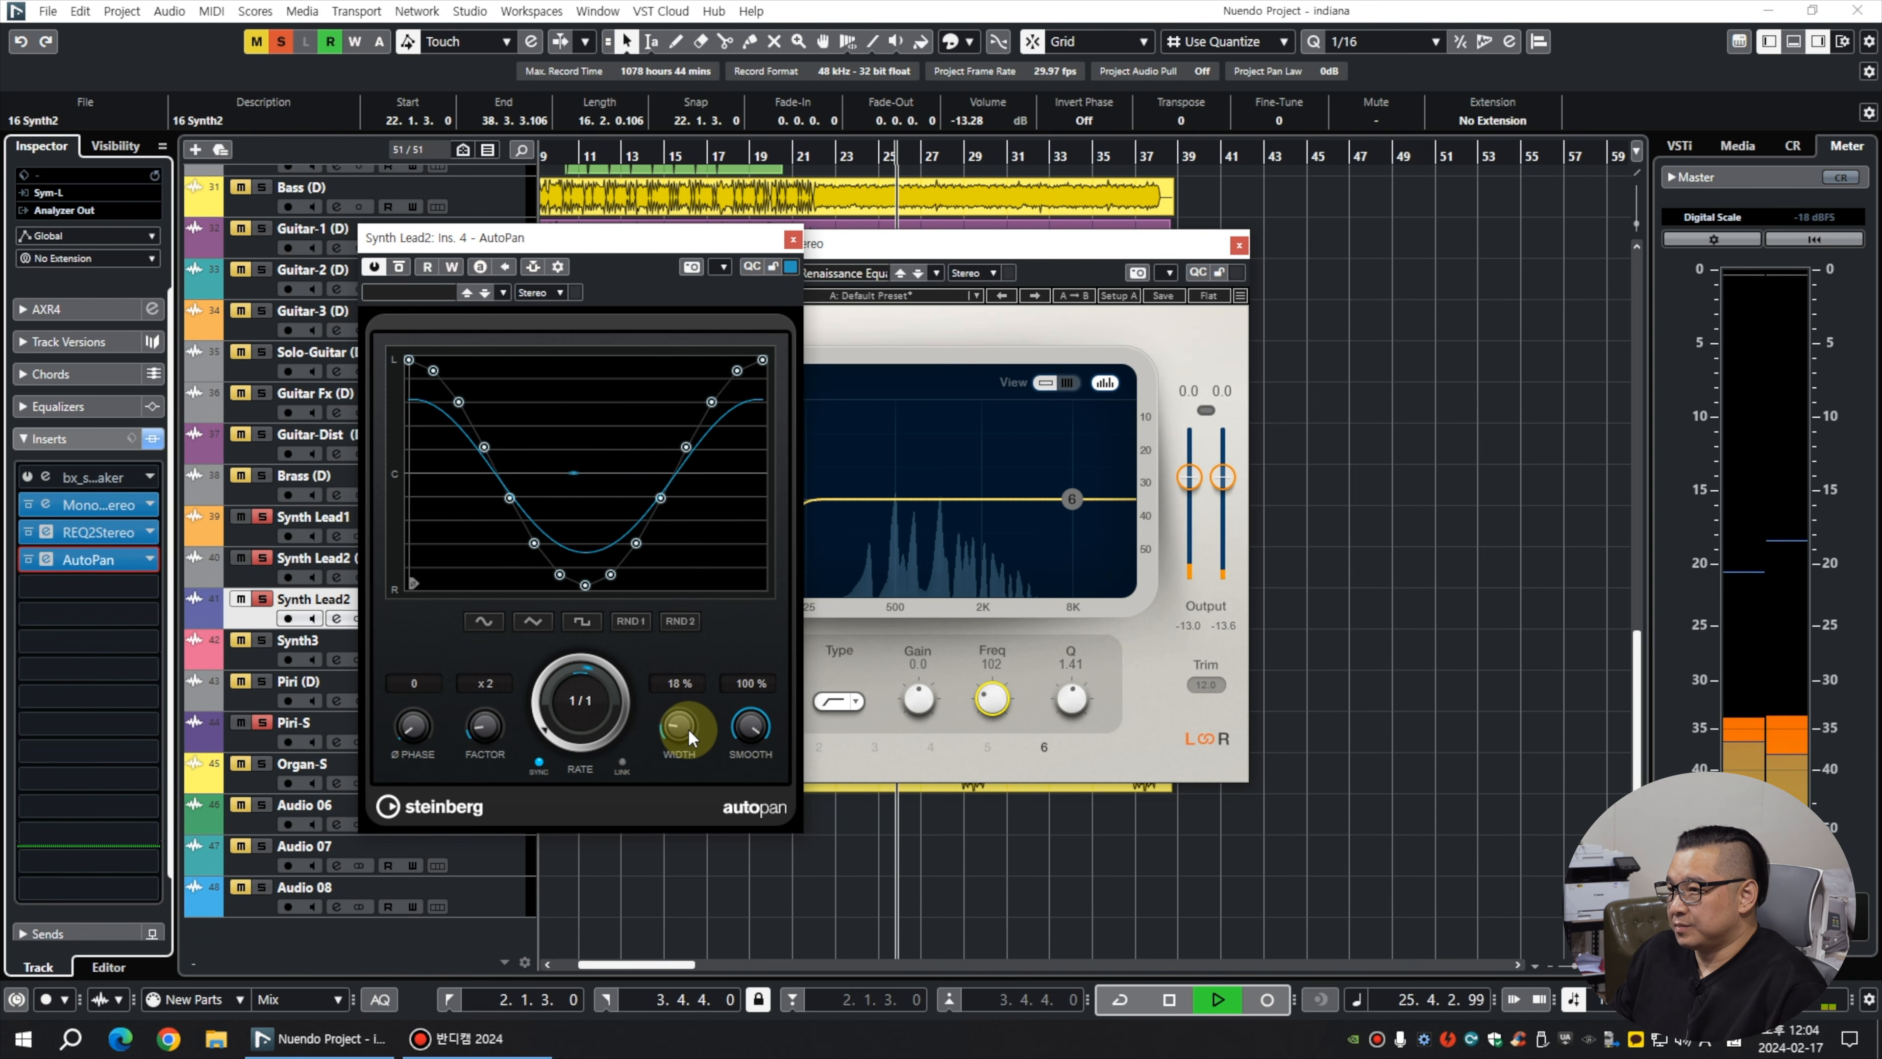
{"action": "left_click", "coordinate": [623, 761]}
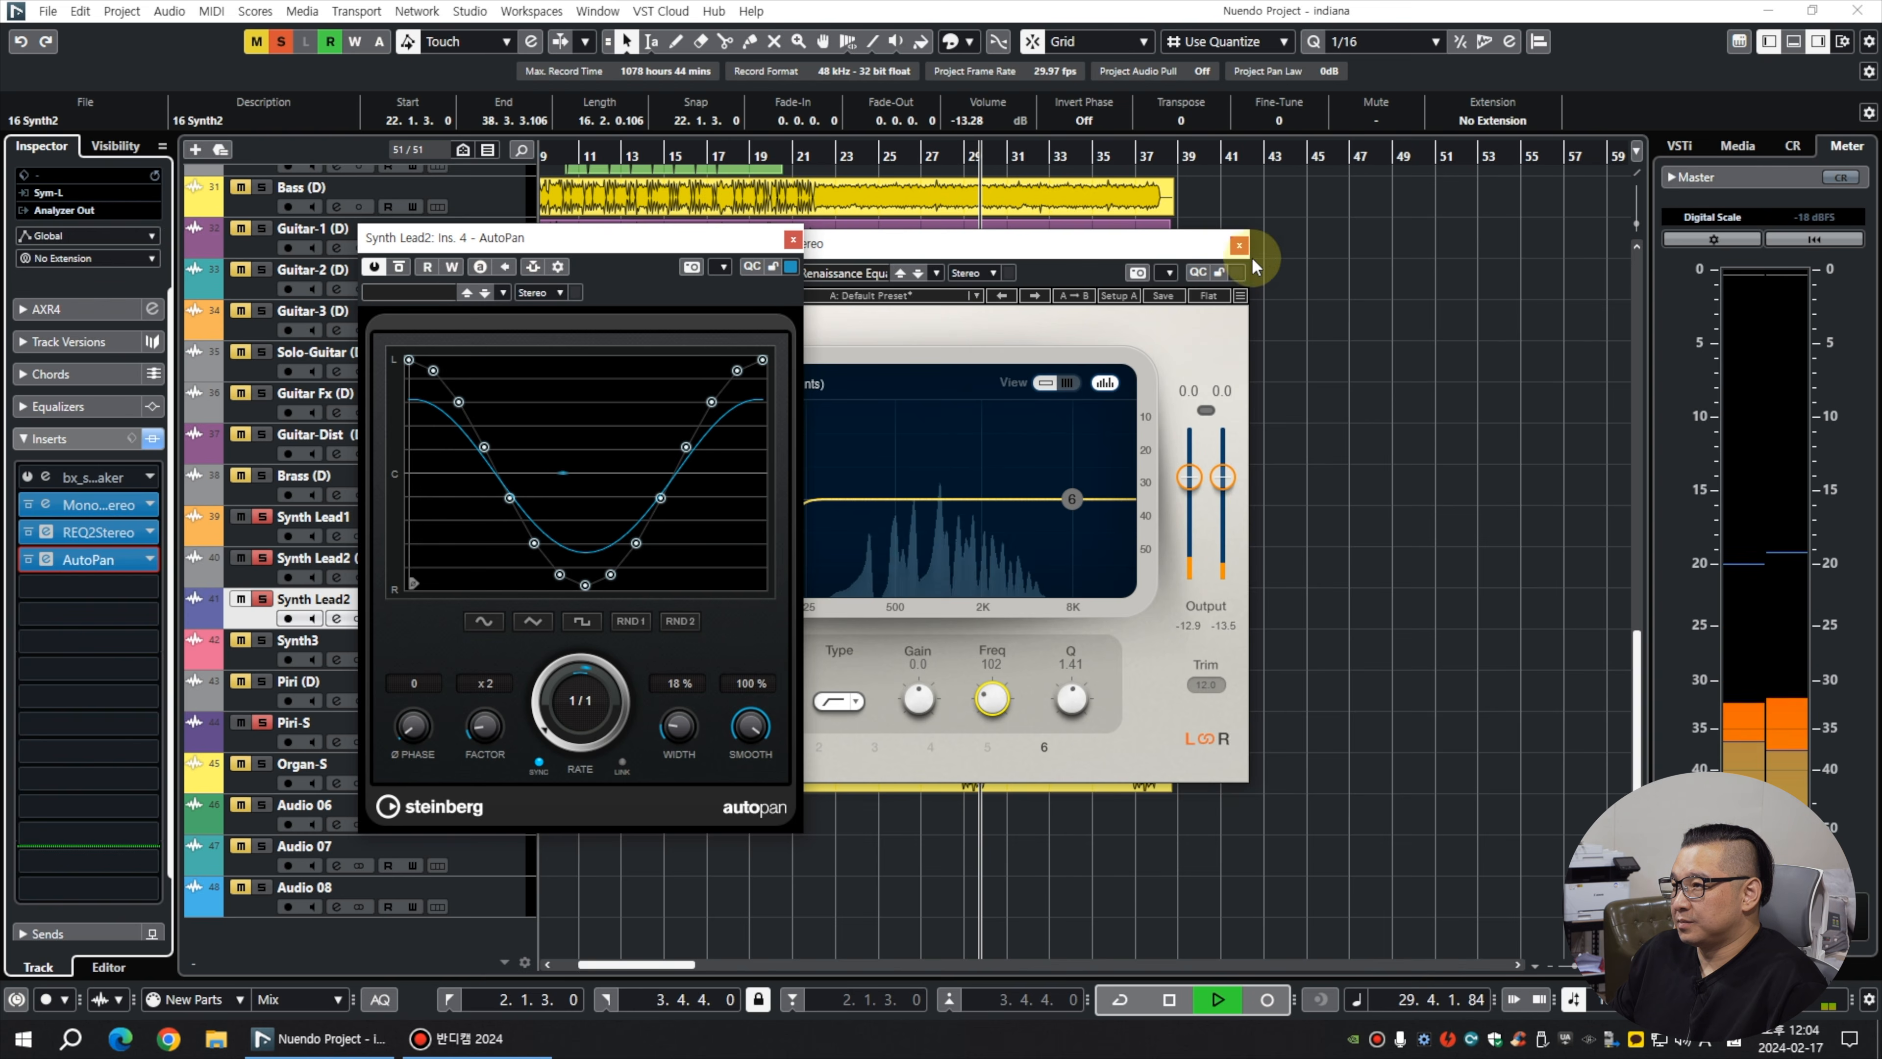
{"action": "left_click", "coordinate": [1238, 244]}
{"action": "left_click_drag", "start_coordinate": [678, 745], "coordinate": [639, 631]}
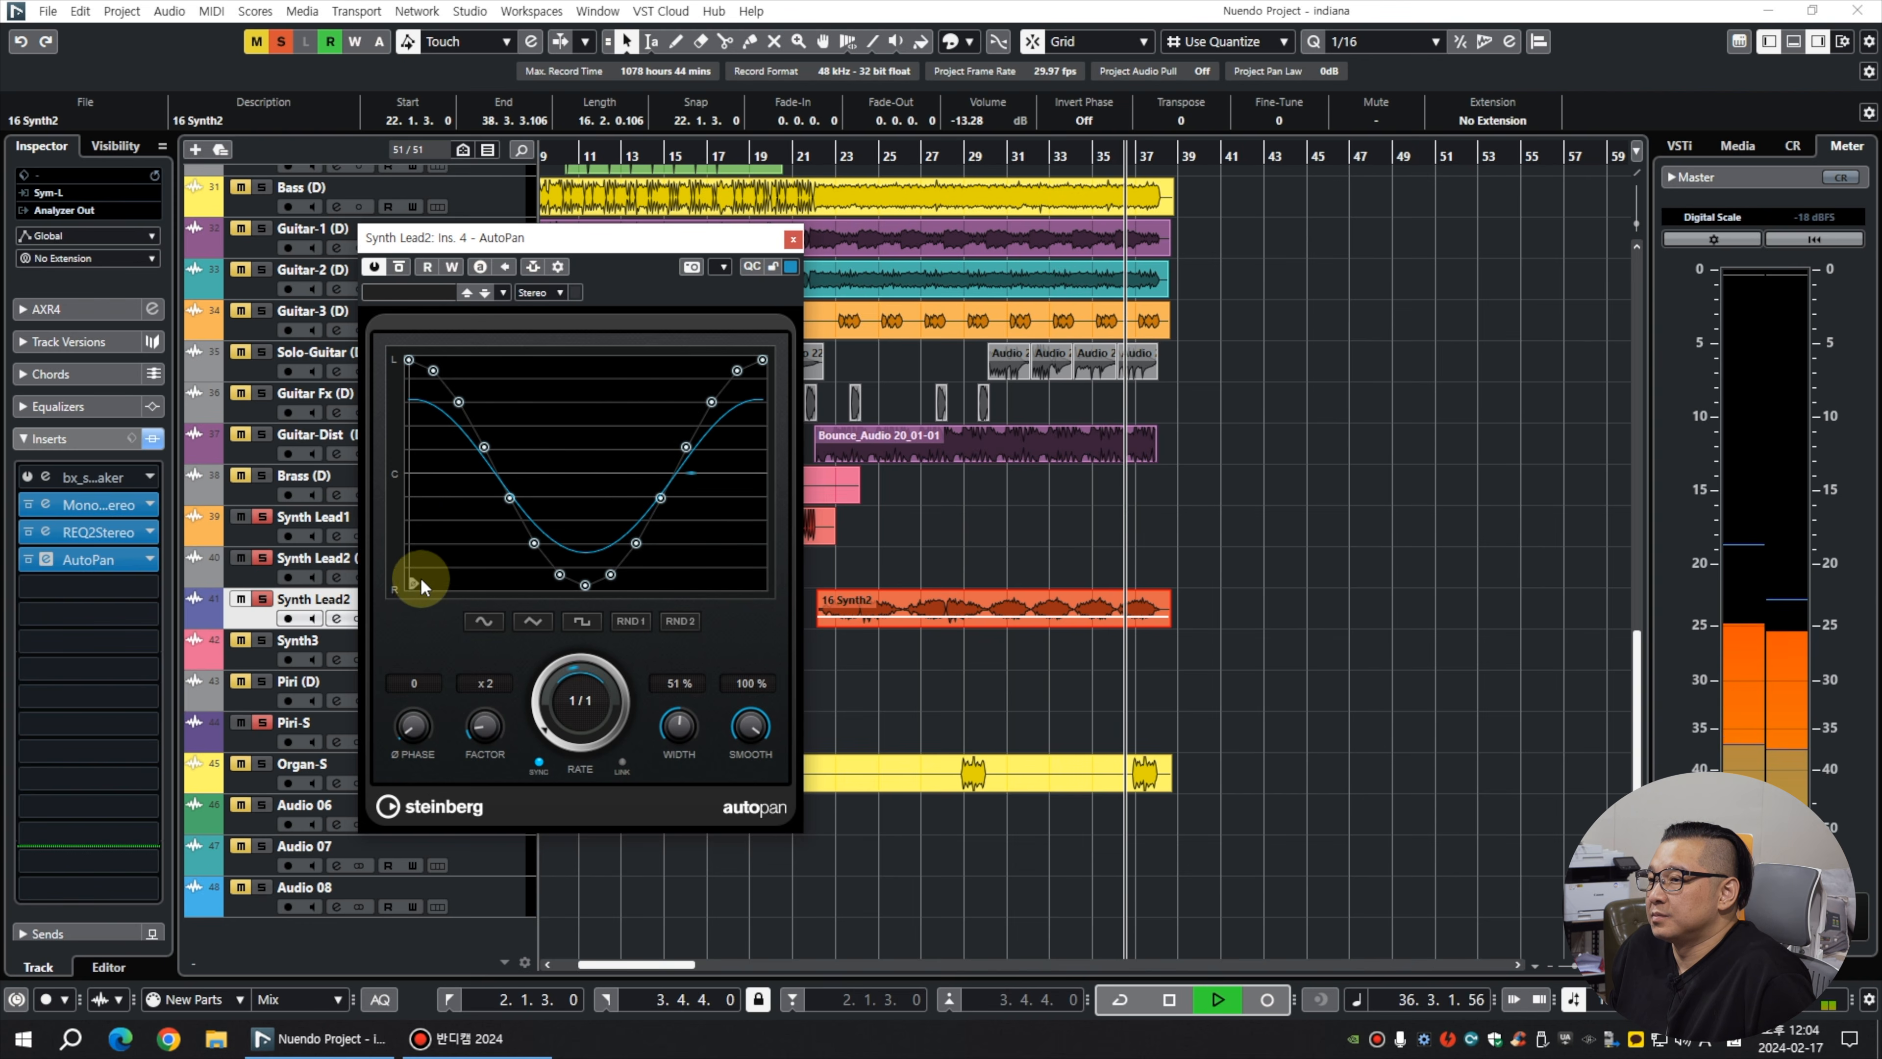
{"action": "key", "text": "space"}
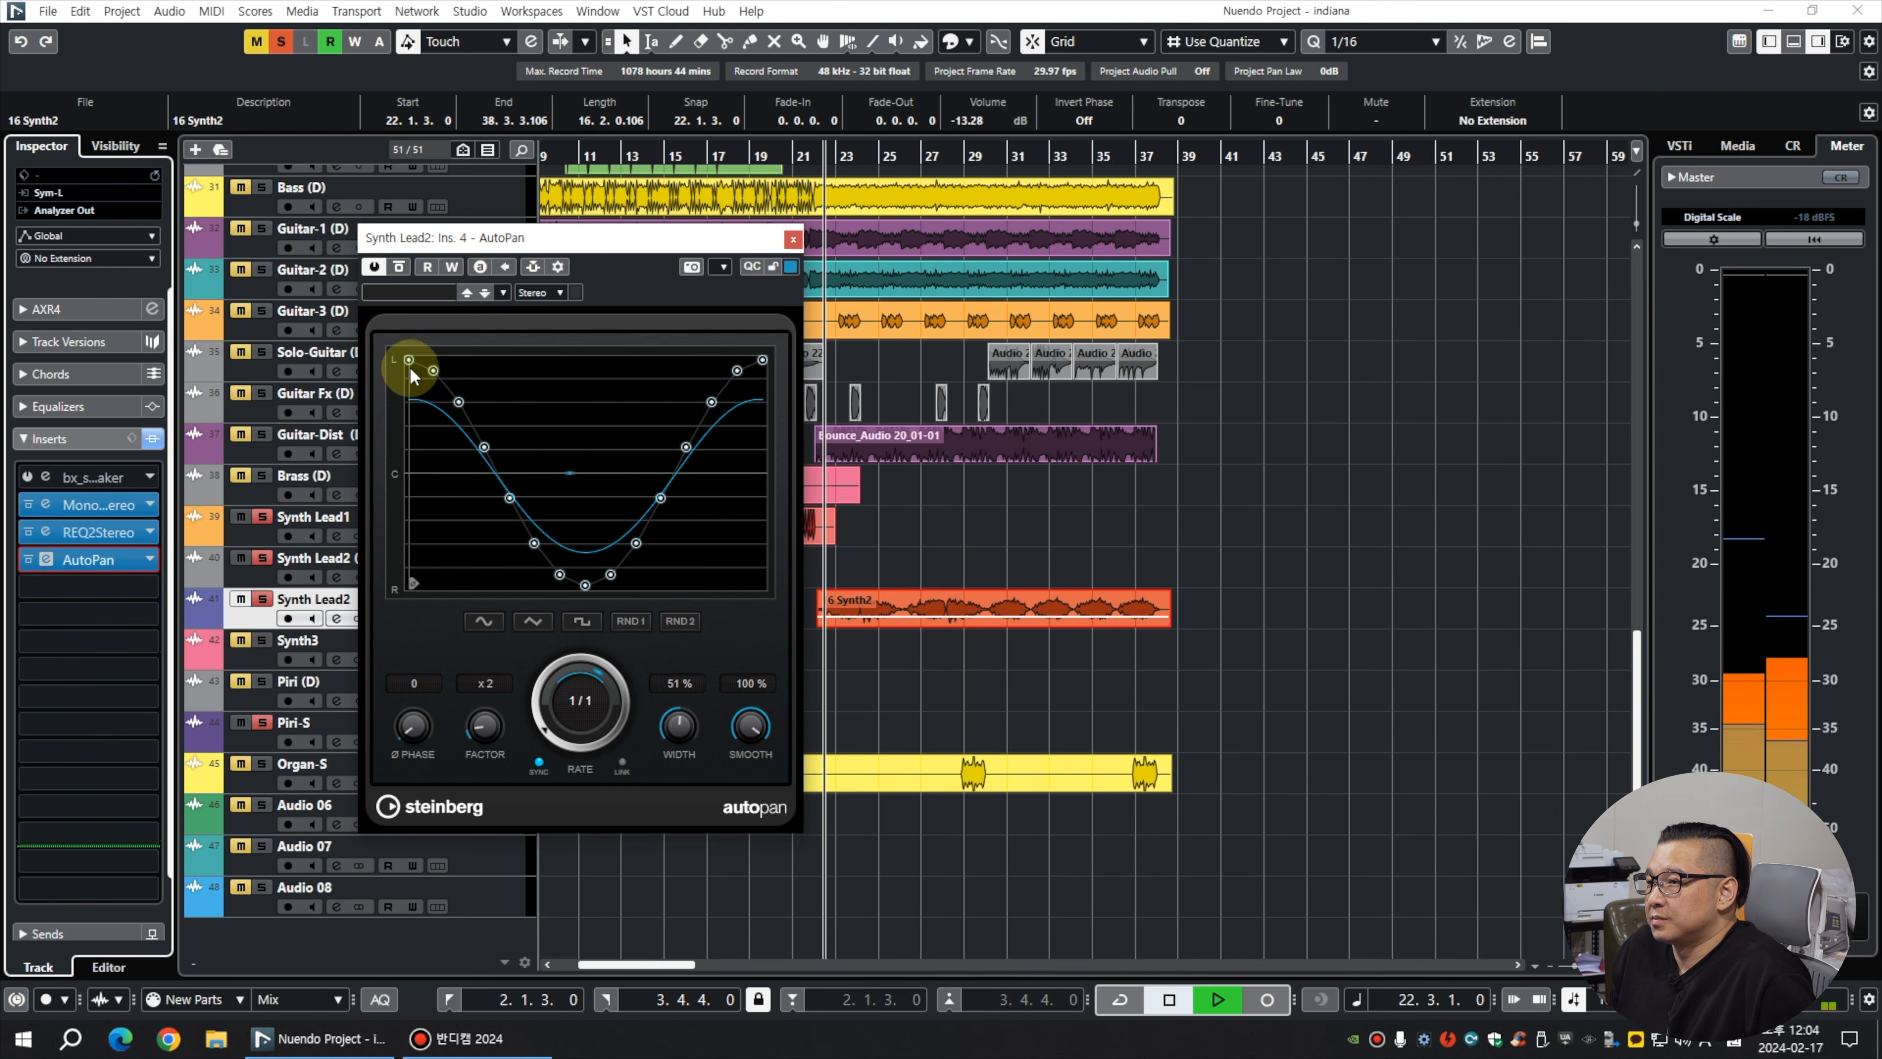
Reshape AutoPan's panning curve by pulling its points closer to the centre line for gentler movement during playback.
{"action": "left_click_drag", "start_coordinate": [411, 358], "coordinate": [409, 362]}
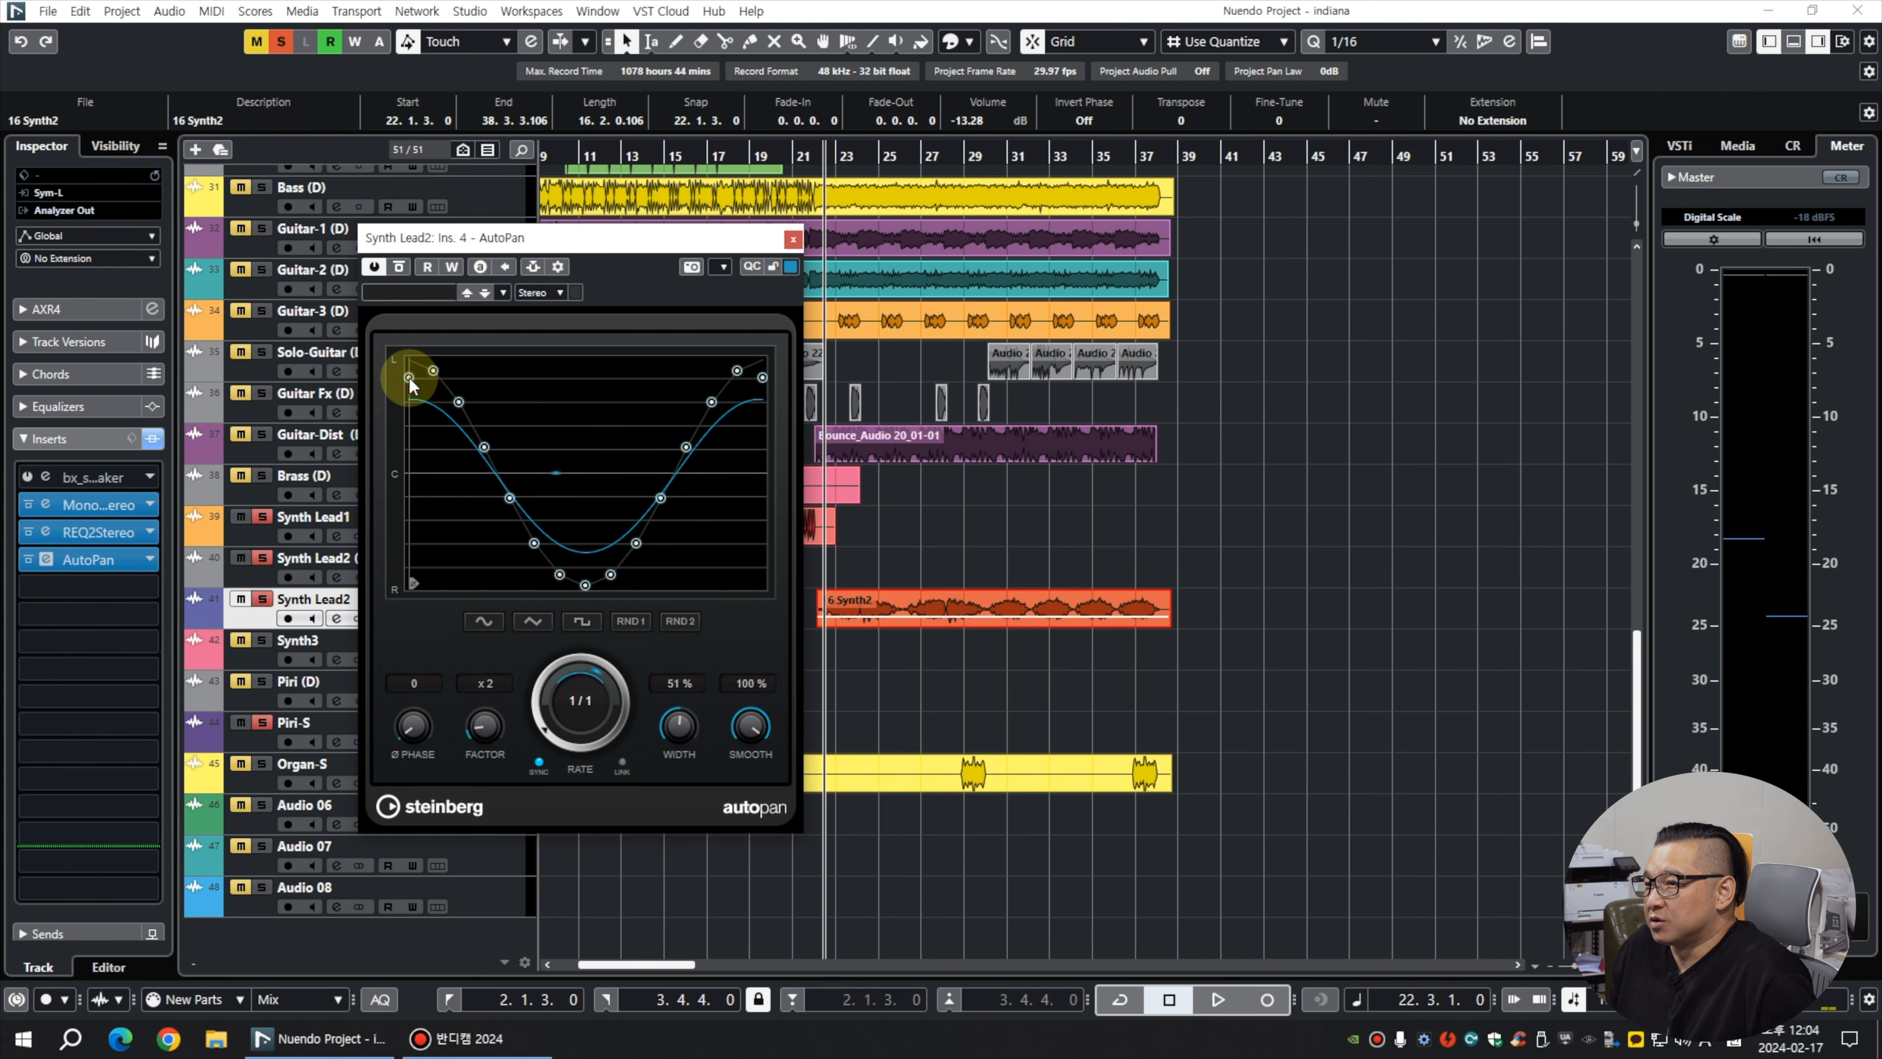
{"action": "mouse_move", "coordinate": [416, 376]}
{"action": "left_mouse_down"}
{"action": "mouse_move", "coordinate": [632, 589]}
{"action": "mouse_move", "coordinate": [579, 580]}
{"action": "mouse_move", "coordinate": [638, 517]}
{"action": "left_mouse_up"}
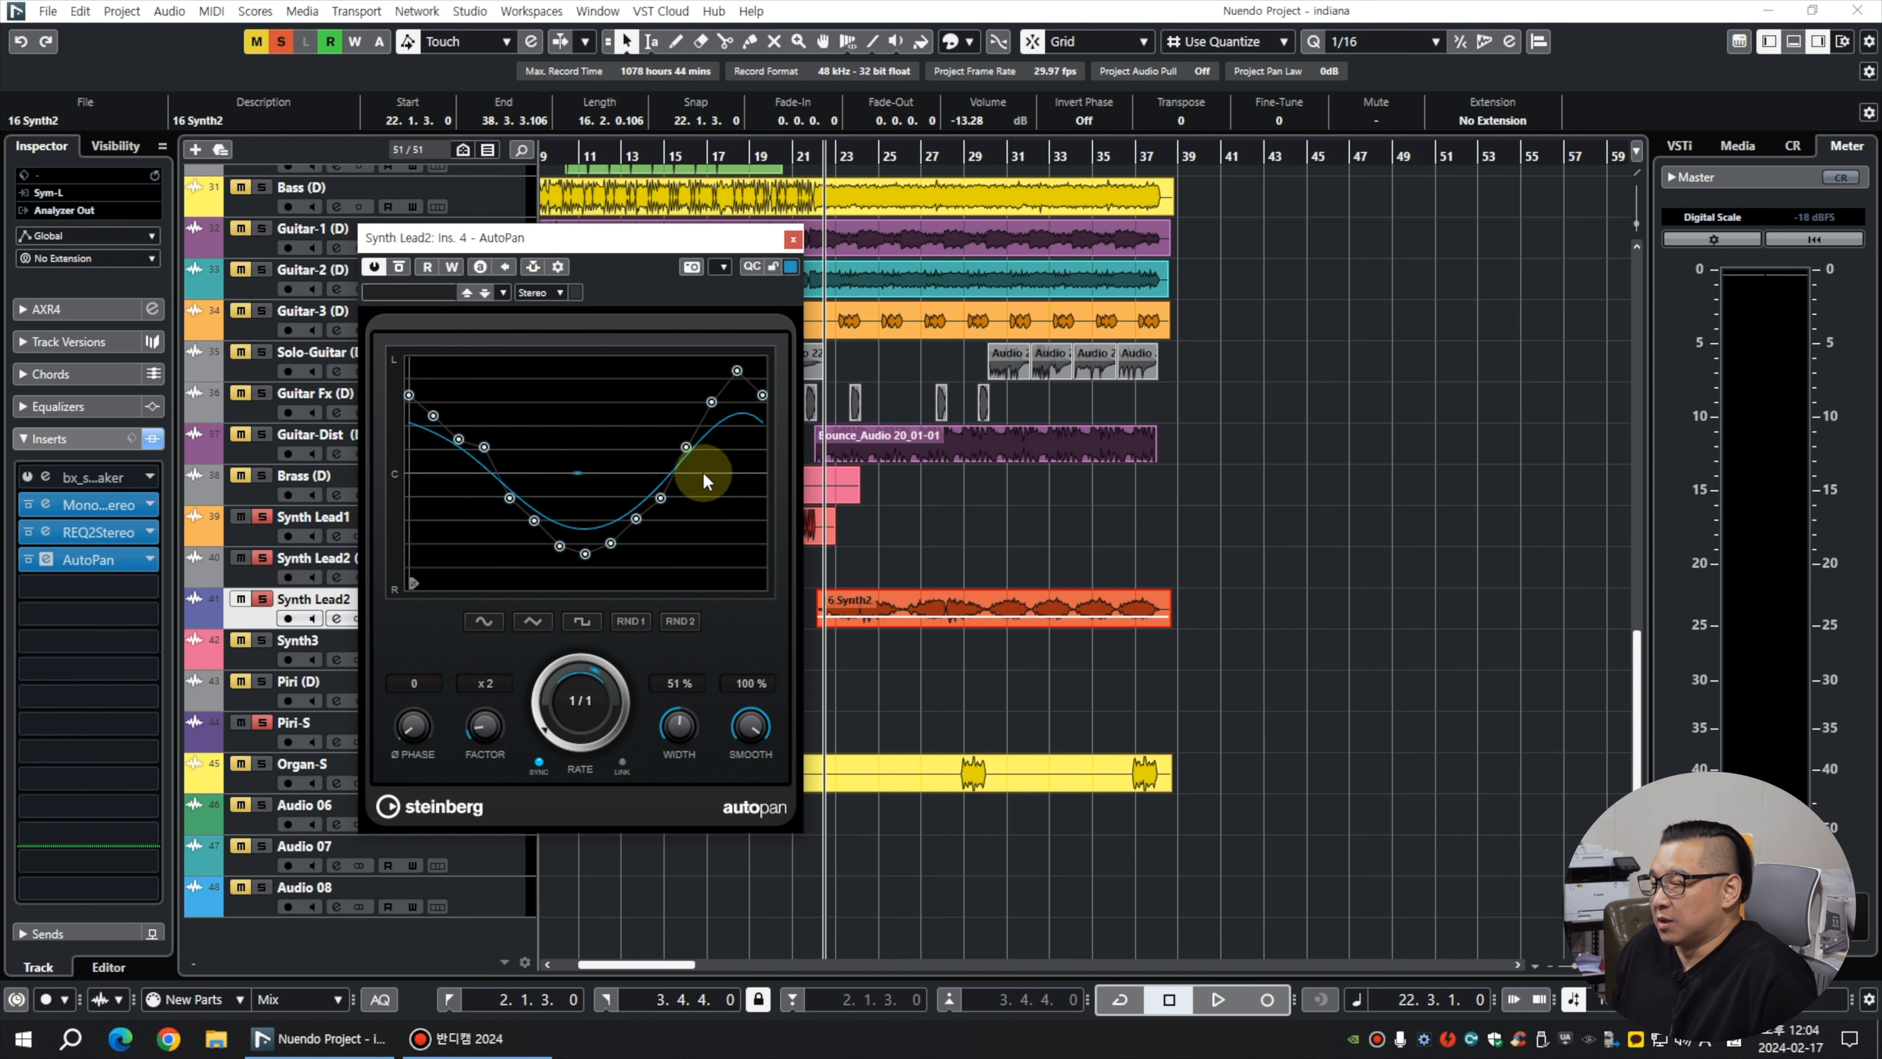
{"action": "key", "text": "space"}
{"action": "left_click_drag", "start_coordinate": [711, 401], "coordinate": [756, 418]}
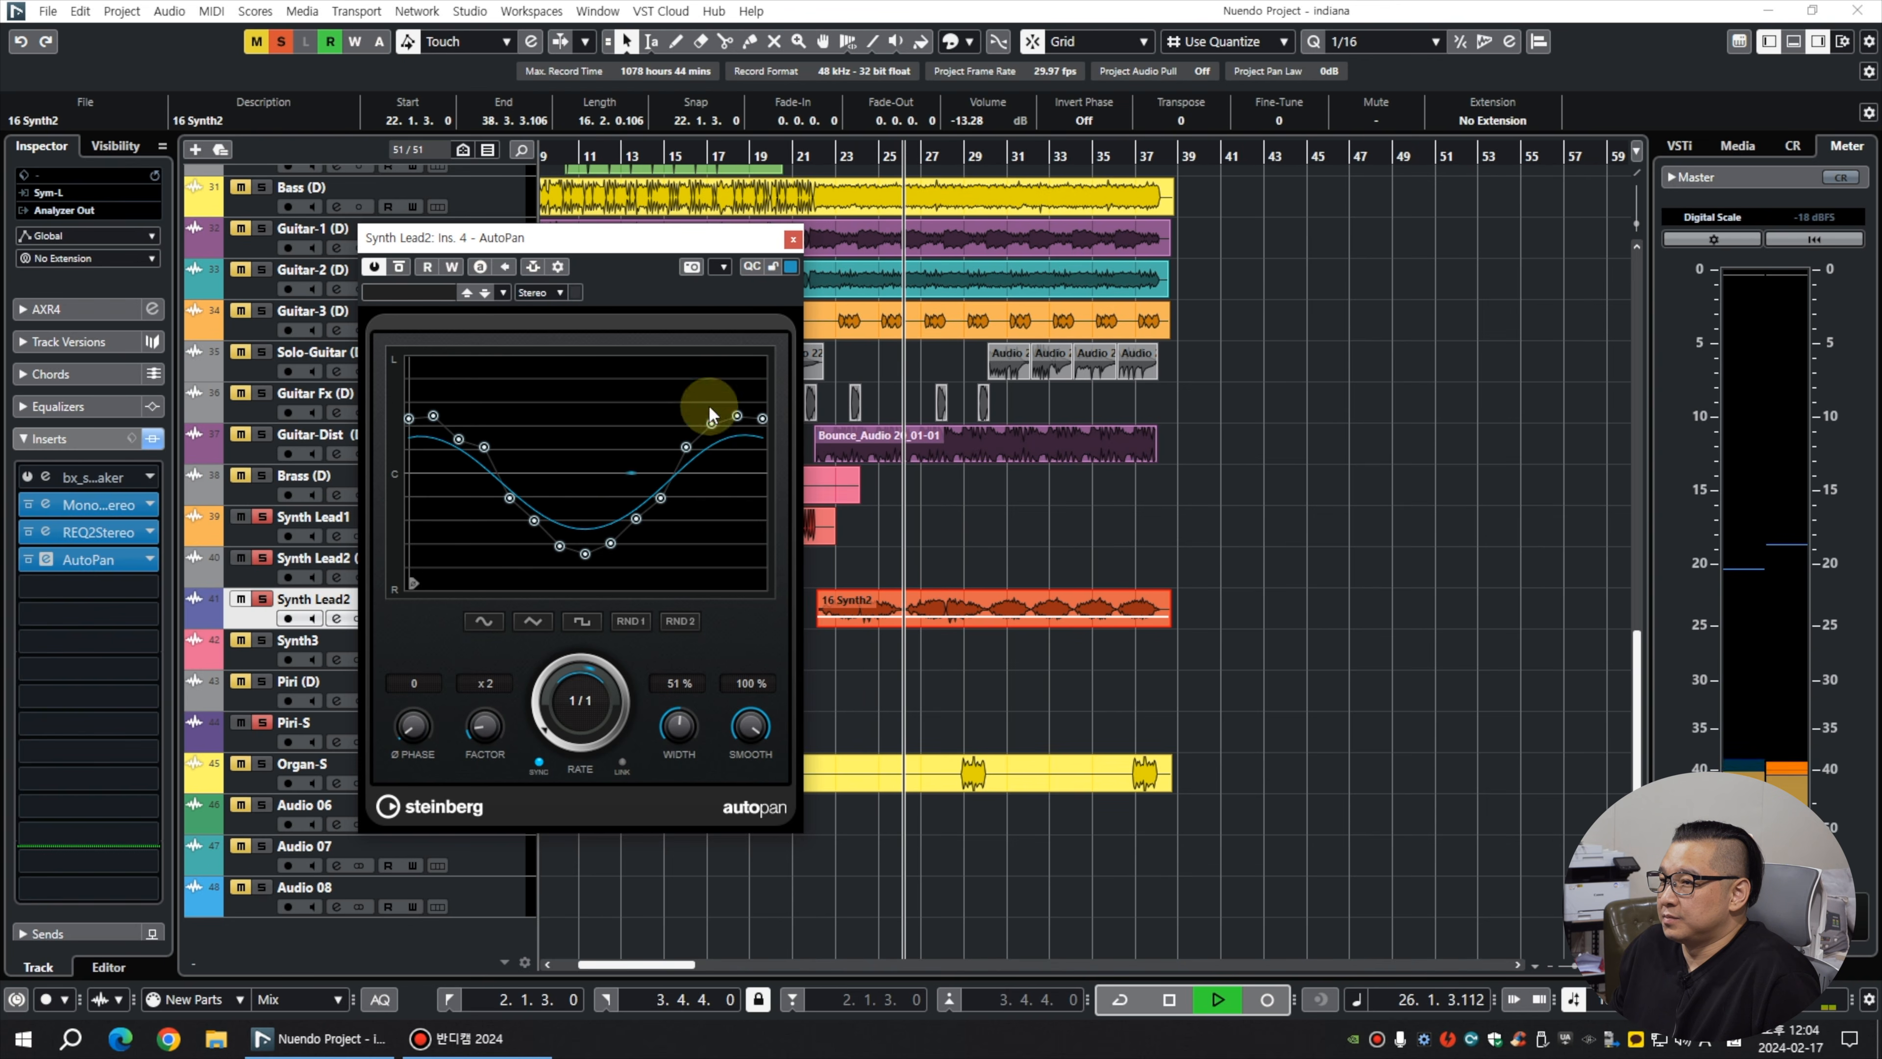
{"action": "left_click_drag", "start_coordinate": [437, 408], "coordinate": [484, 457]}
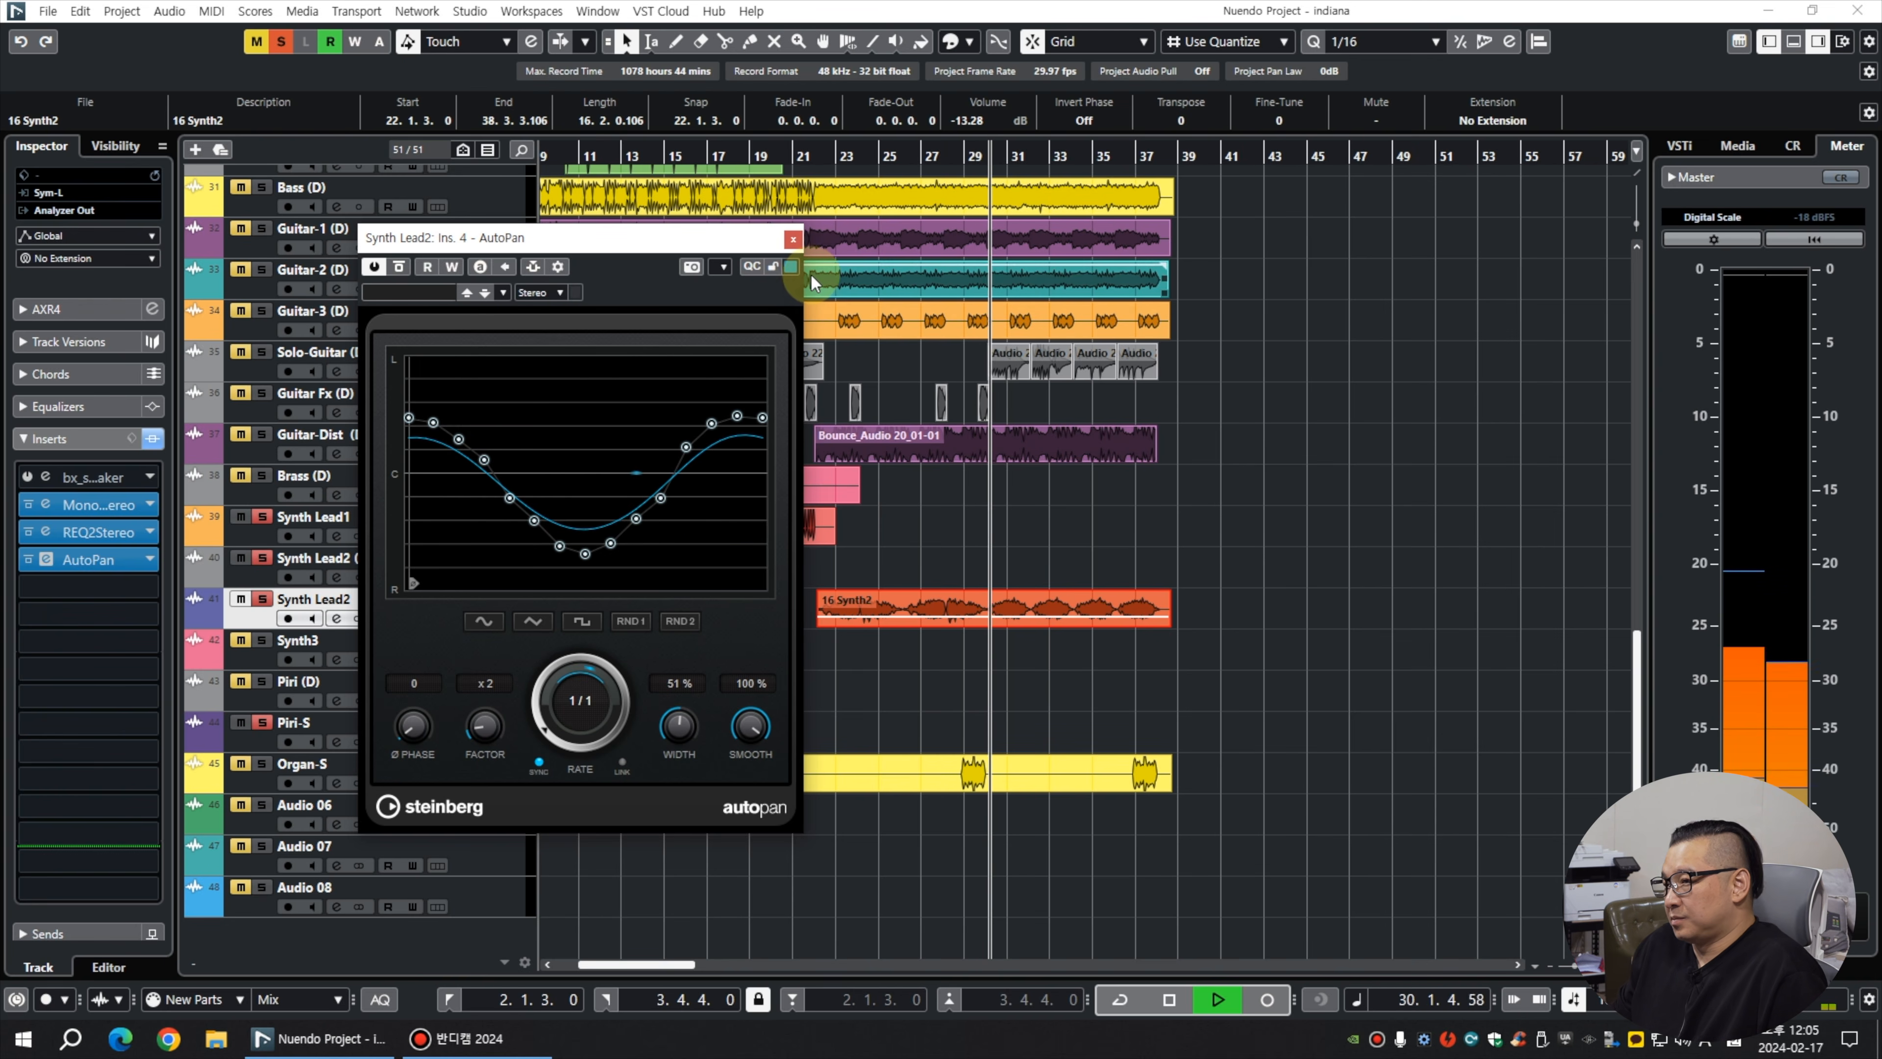
Close AutoPan and compare the Synth2 event on Synth Lead2 (D) and Synth Lead2, ending on Synth Lead2 with AutoPan turned off.
{"action": "left_click_drag", "start_coordinate": [930, 616], "coordinate": [928, 577]}
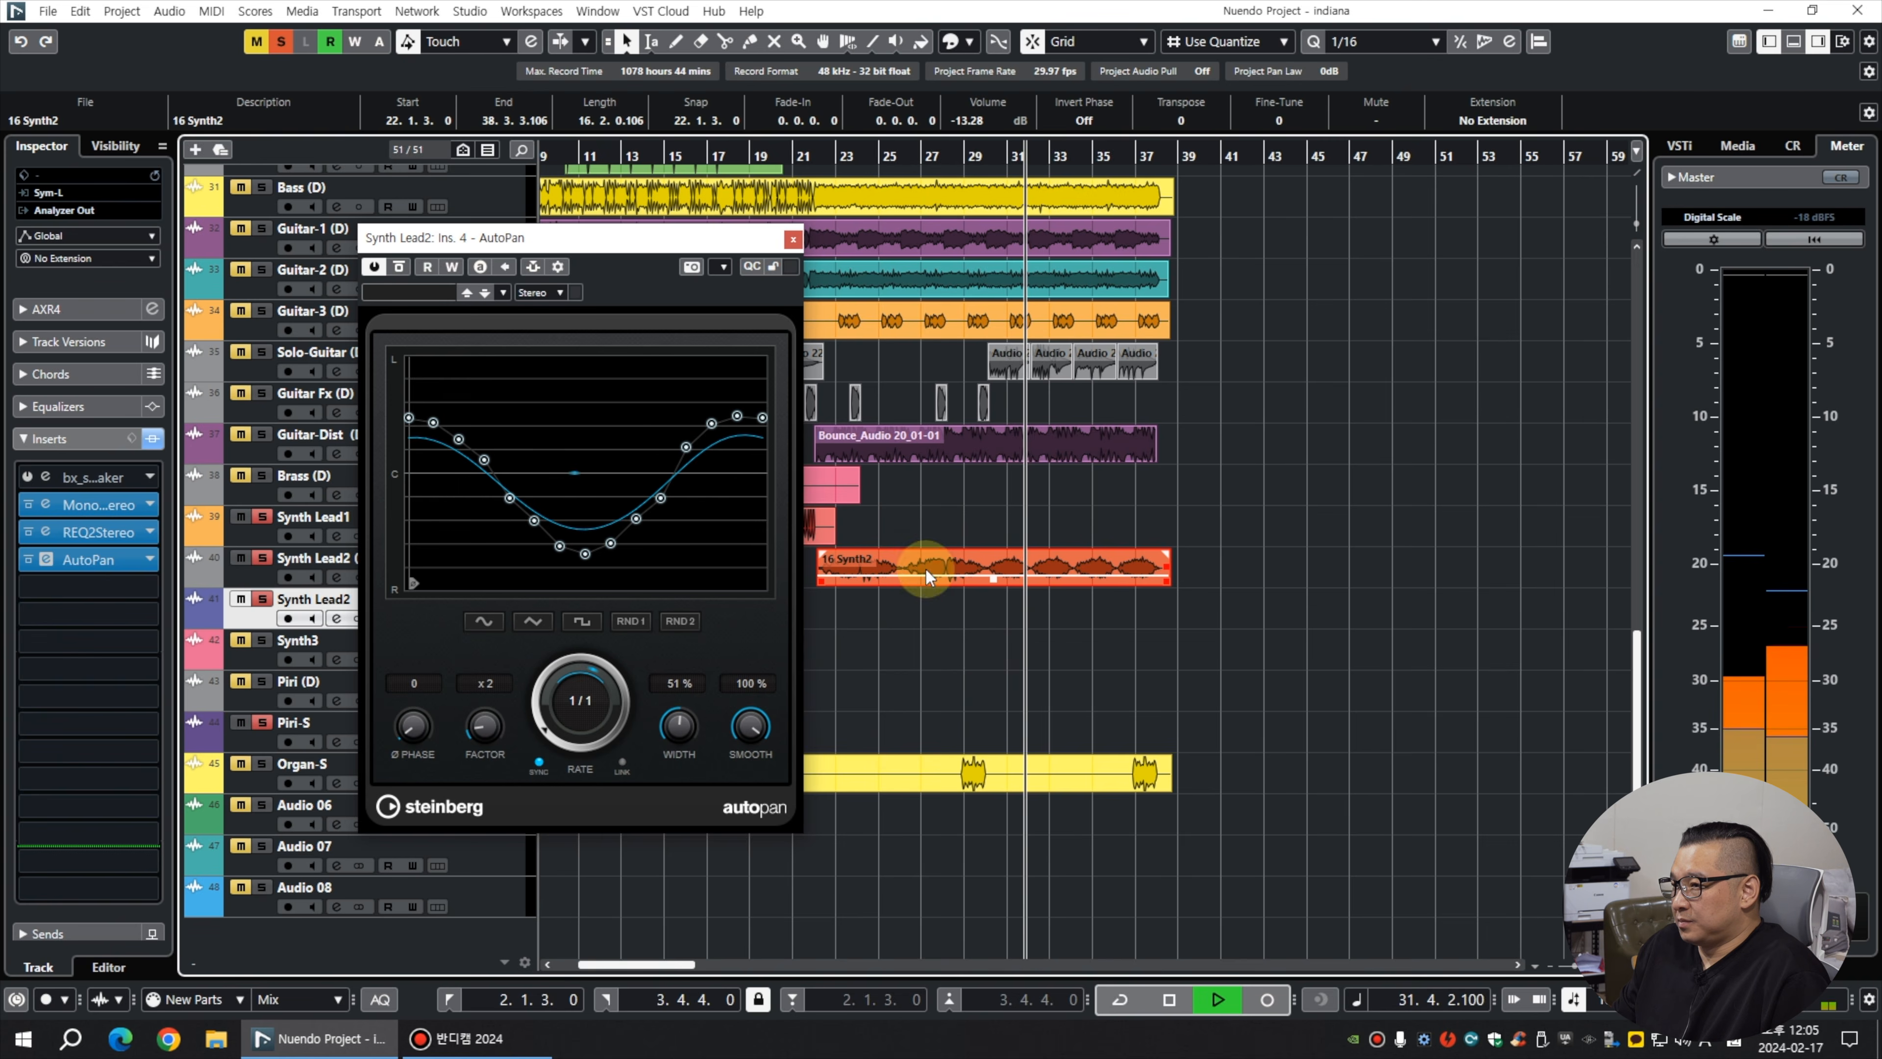
{"action": "left_click", "coordinate": [793, 239]}
{"action": "left_click", "coordinate": [970, 503]}
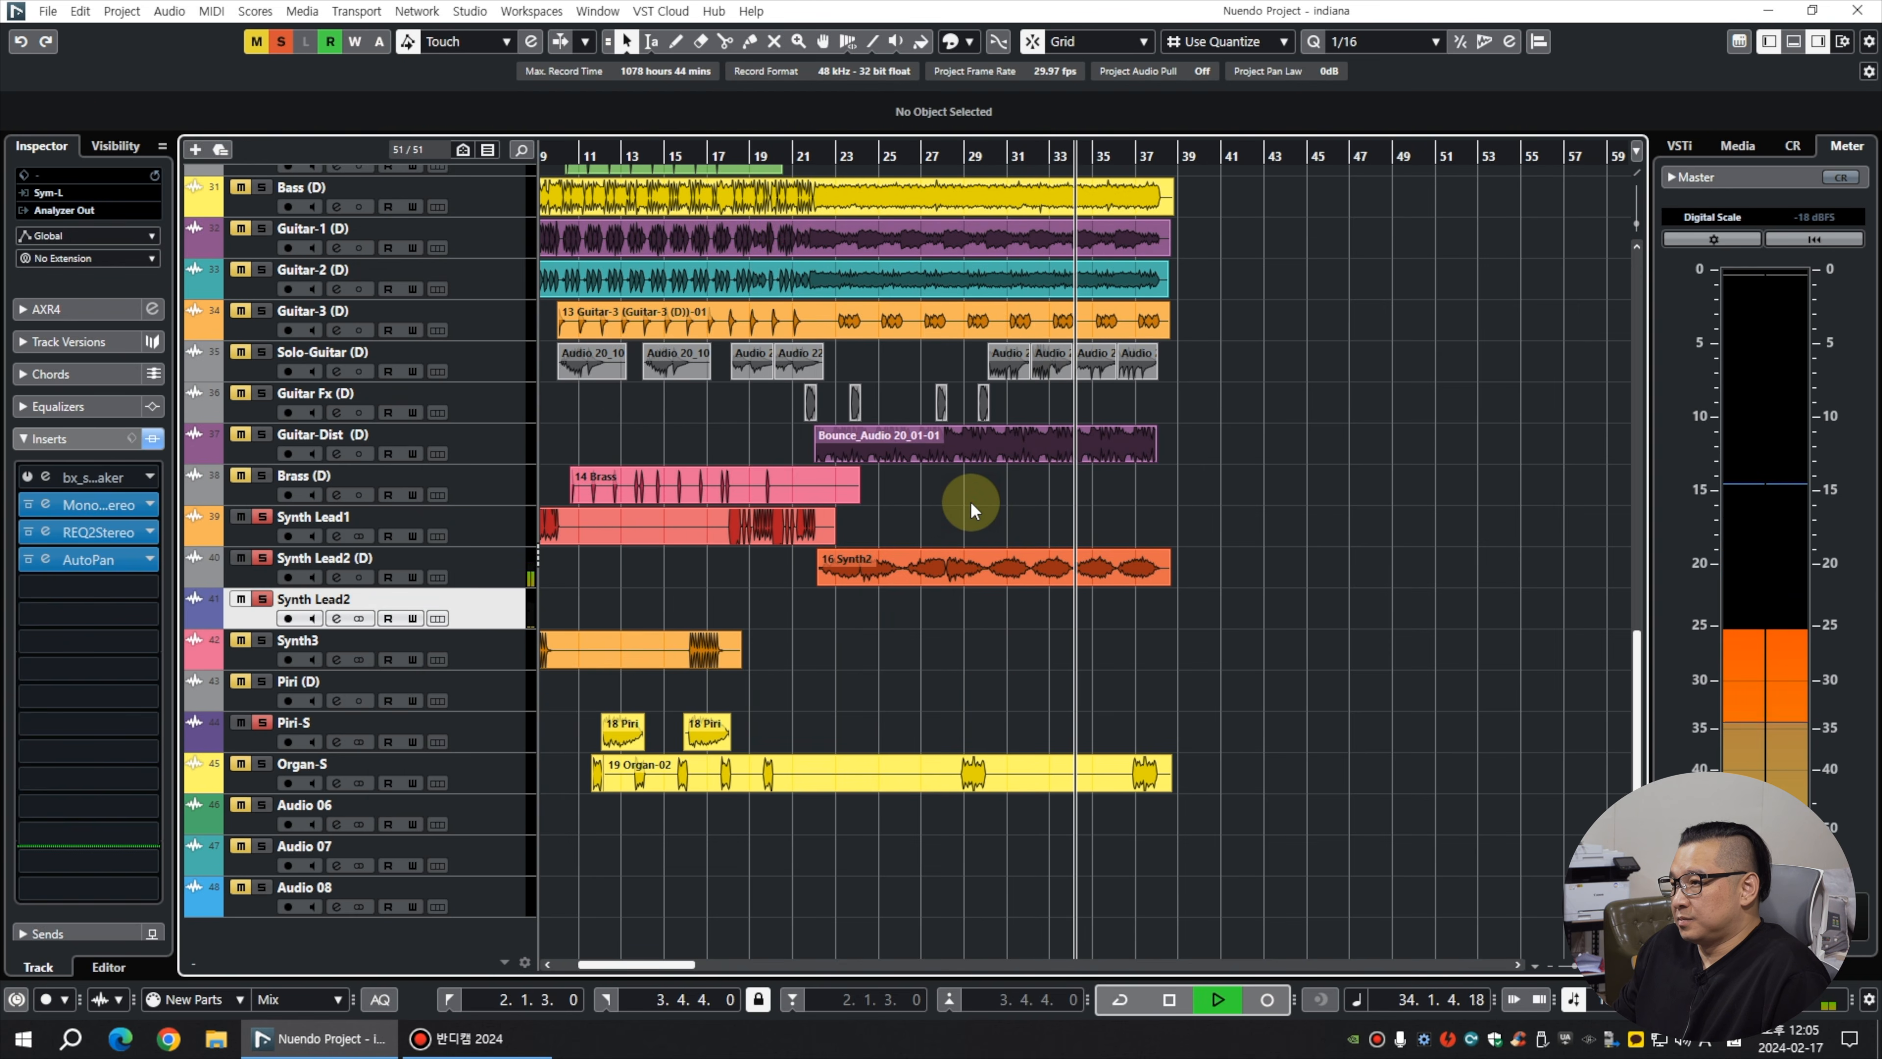
{"action": "left_click_drag", "start_coordinate": [932, 560], "coordinate": [931, 608]}
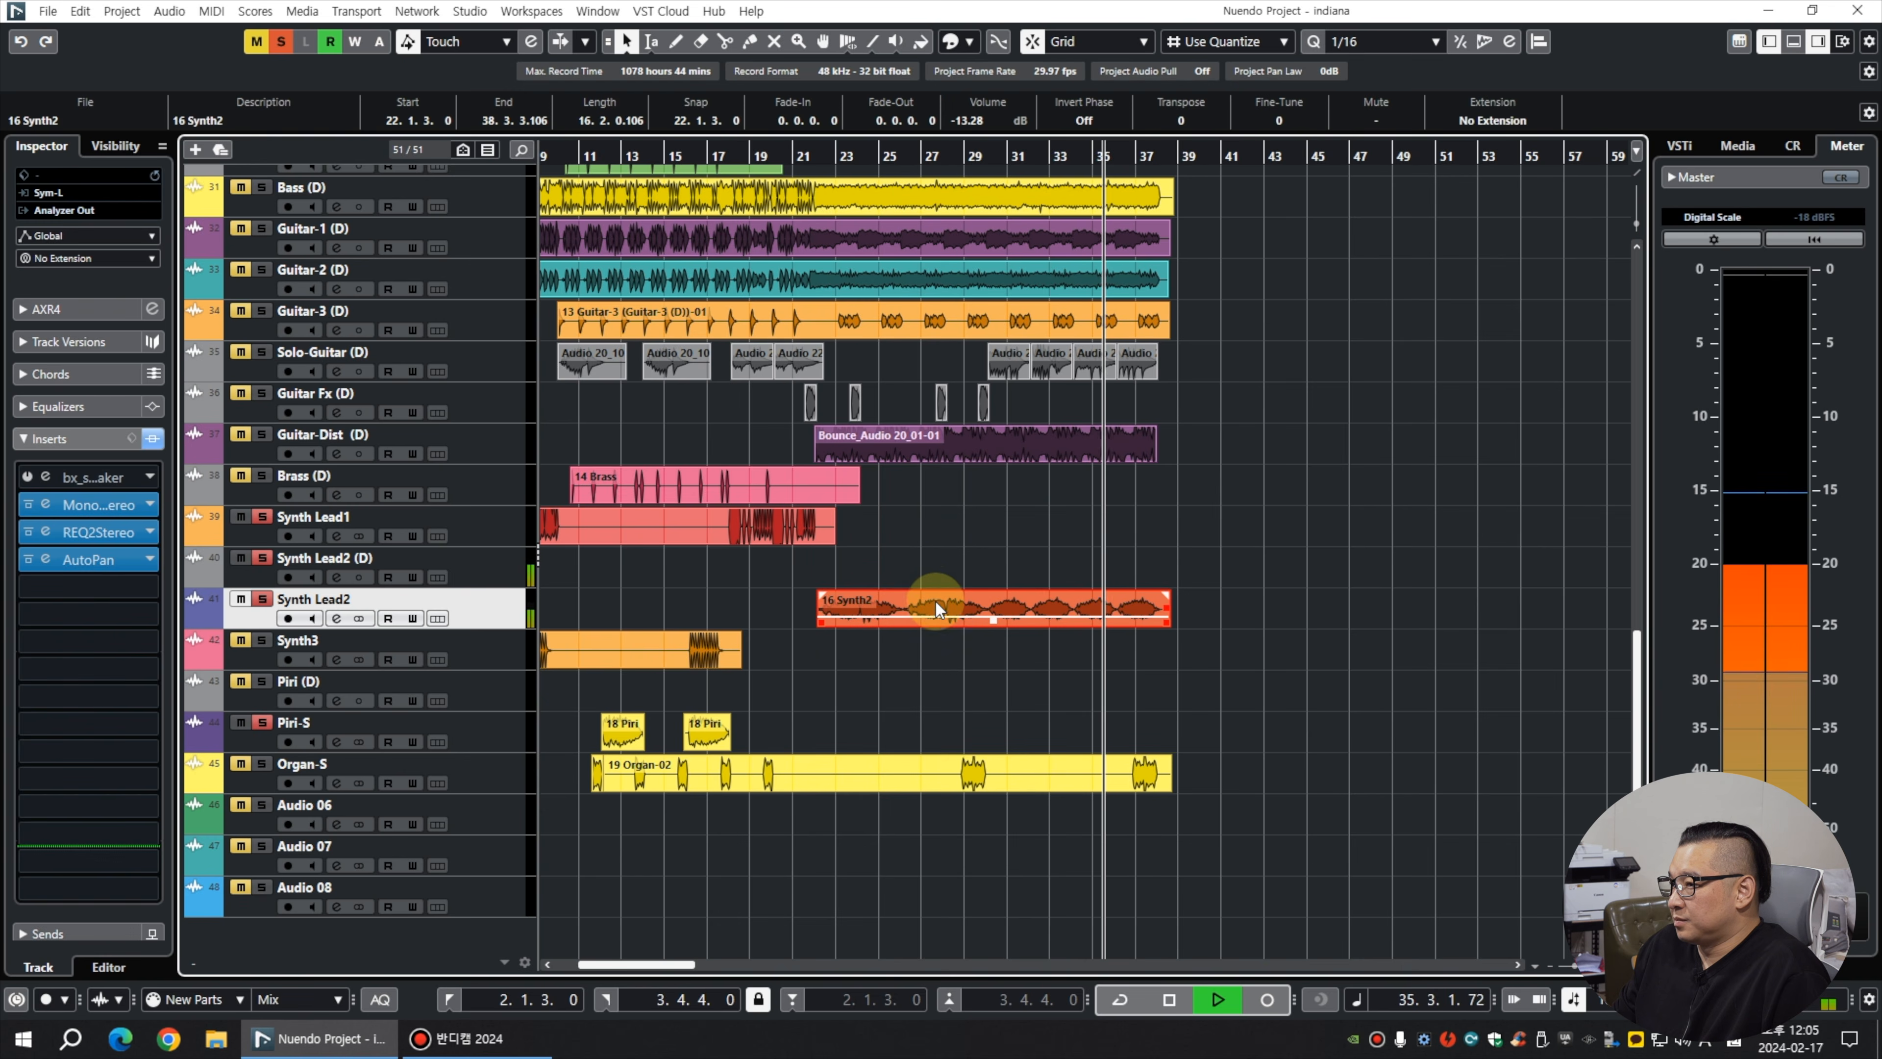
{"action": "left_click", "coordinate": [940, 556]}
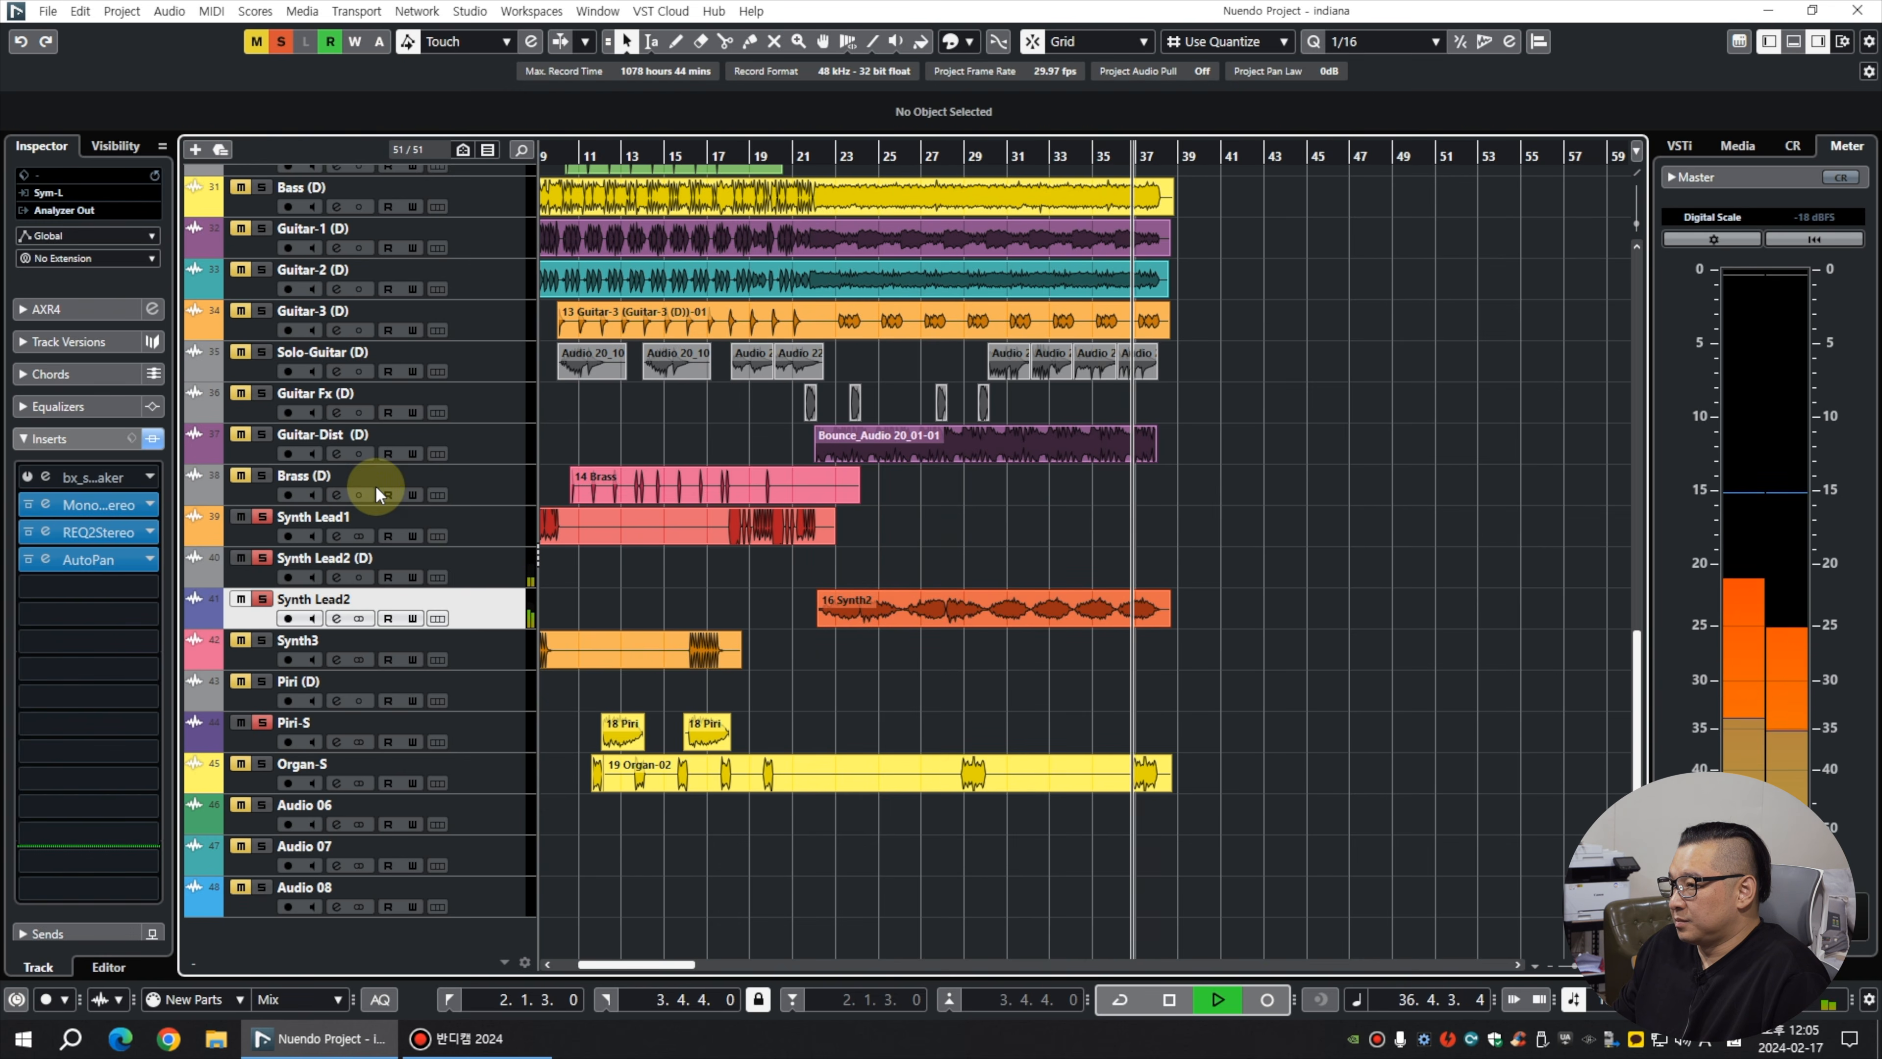
{"action": "key", "text": "space"}
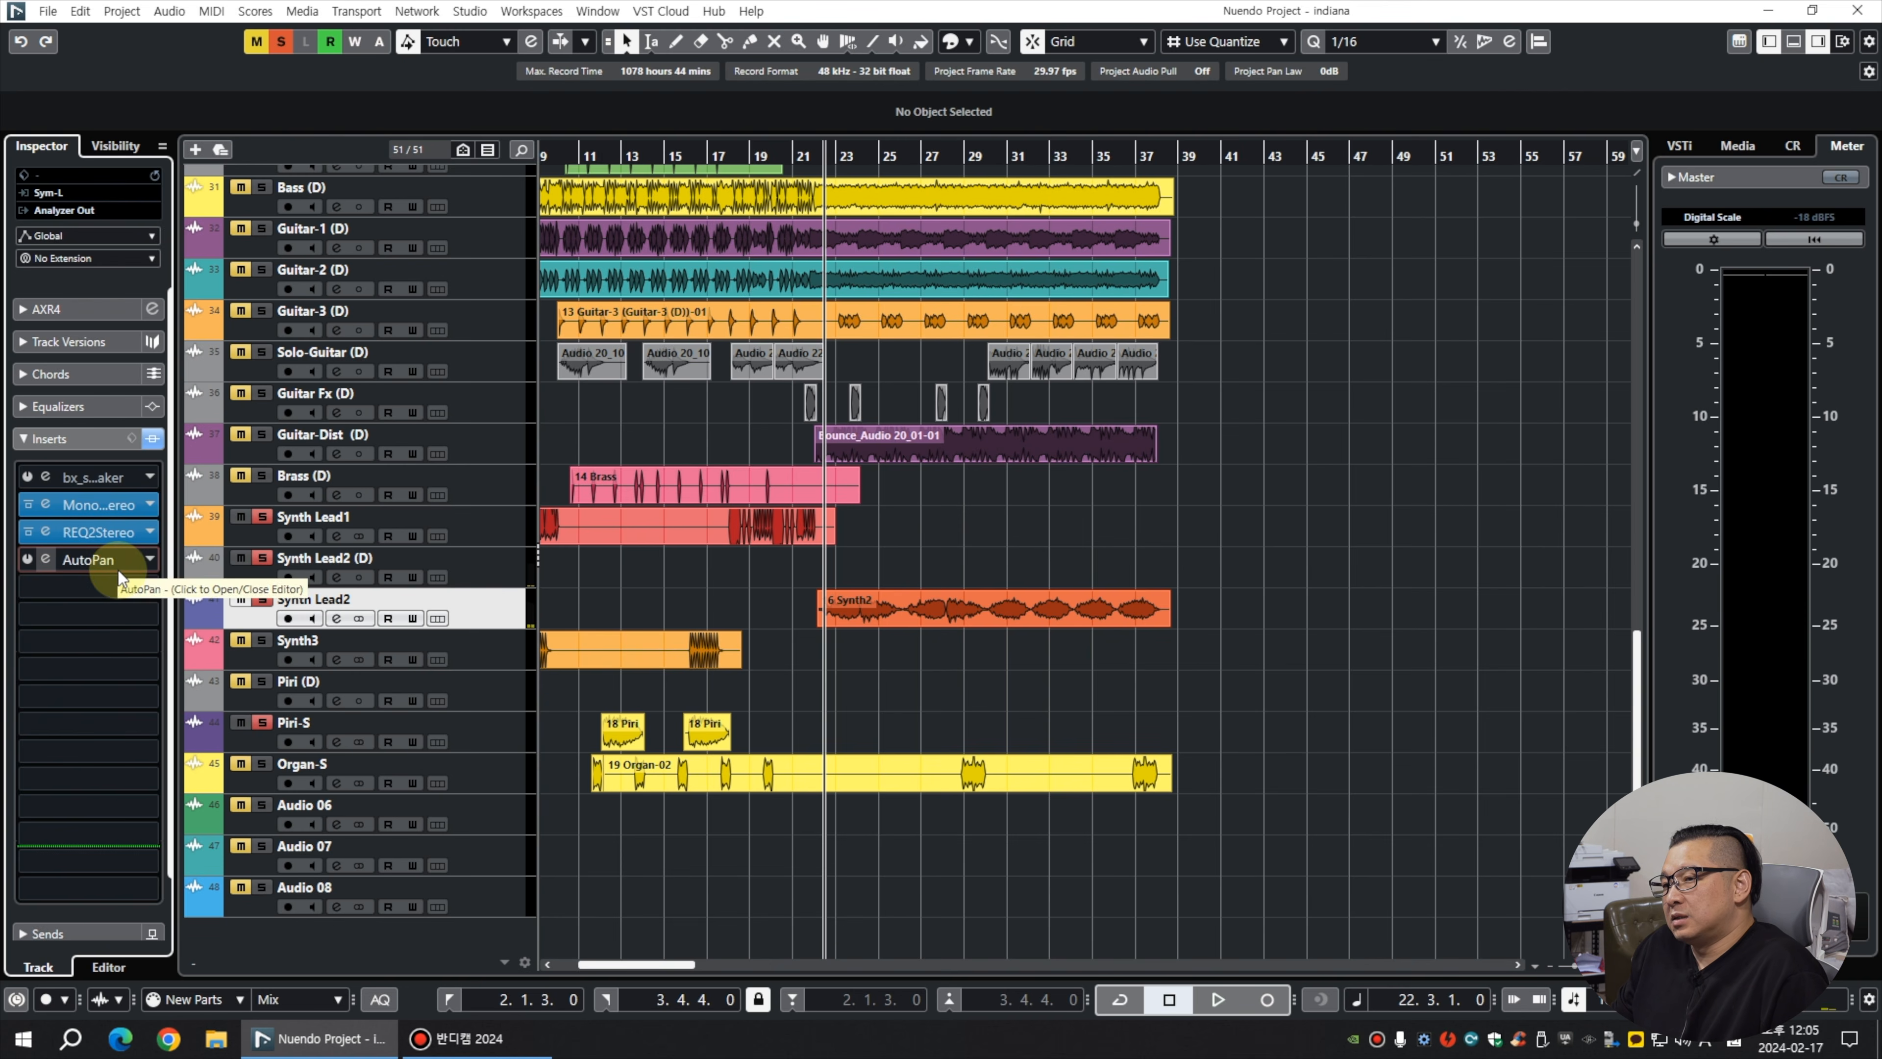
Play the Synth2 event without AutoPan, comparing it on Synth Lead2 (D) and back on Synth Lead2.
{"action": "left_click", "coordinate": [919, 549]}
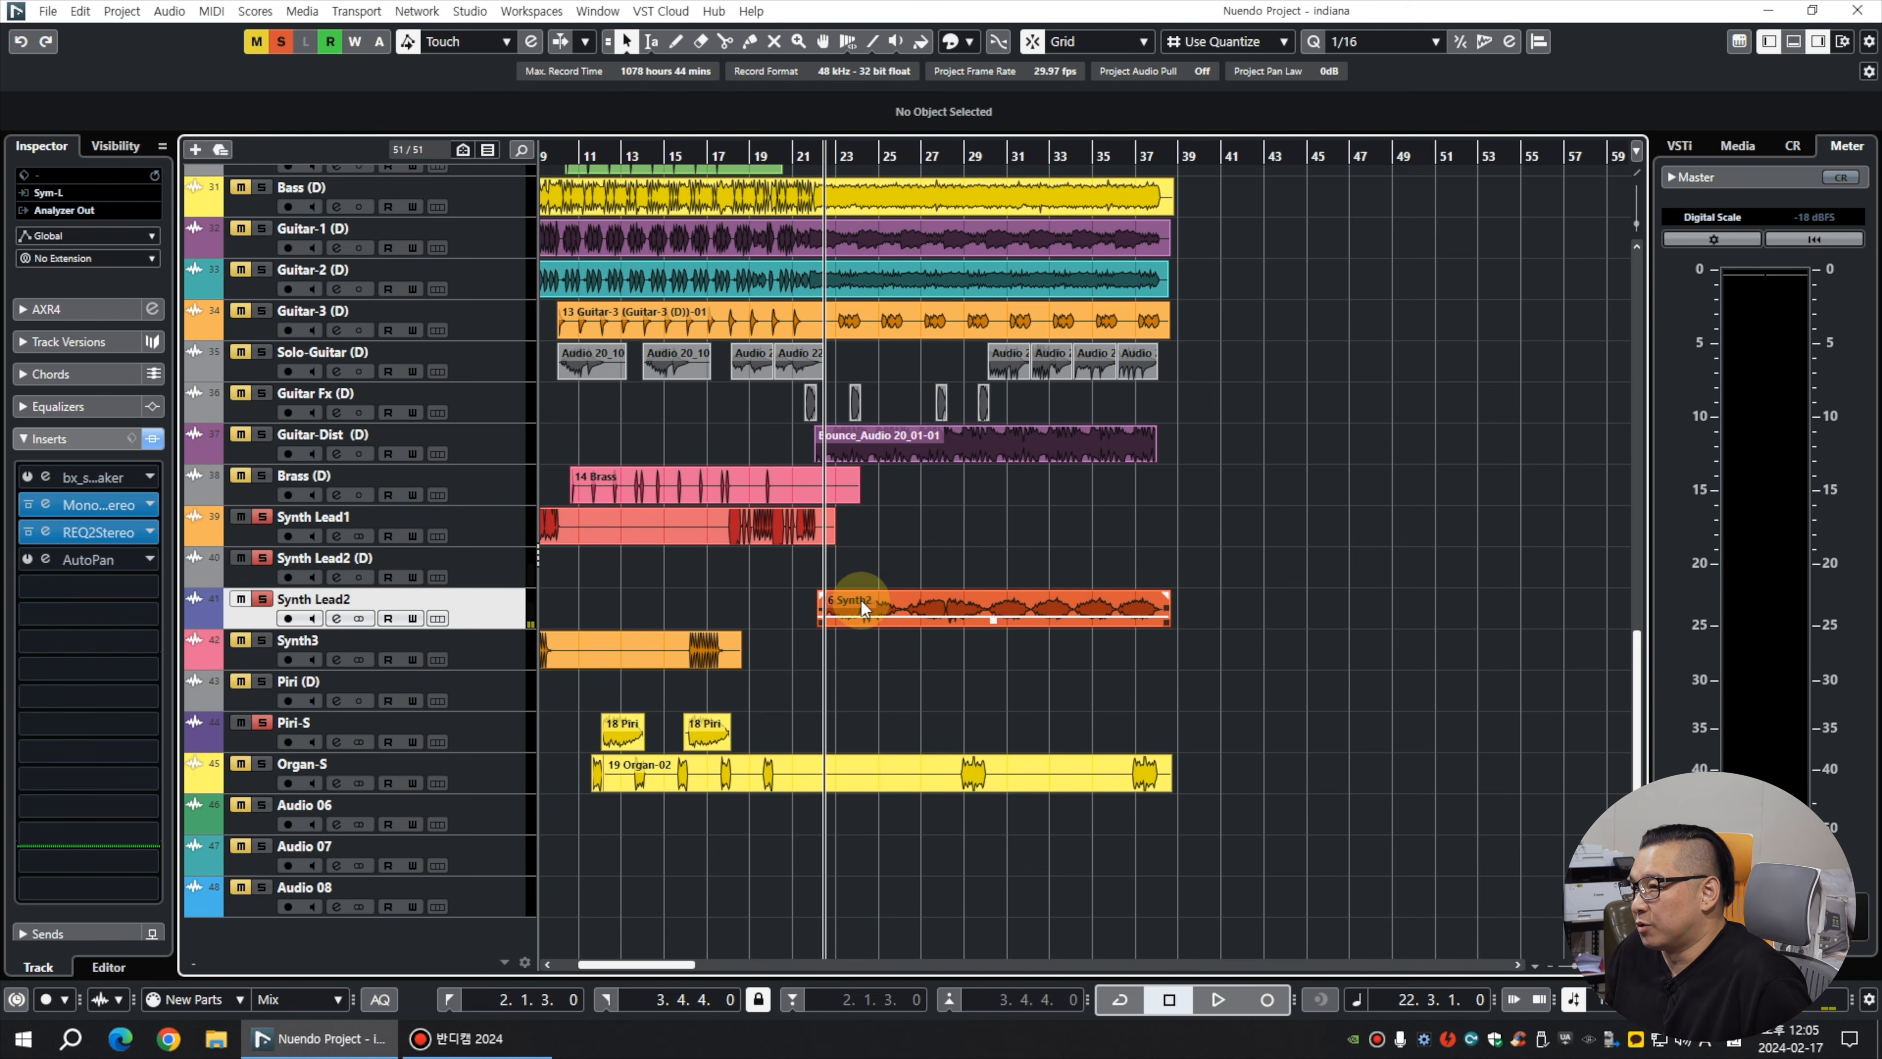
{"action": "key", "text": "space"}
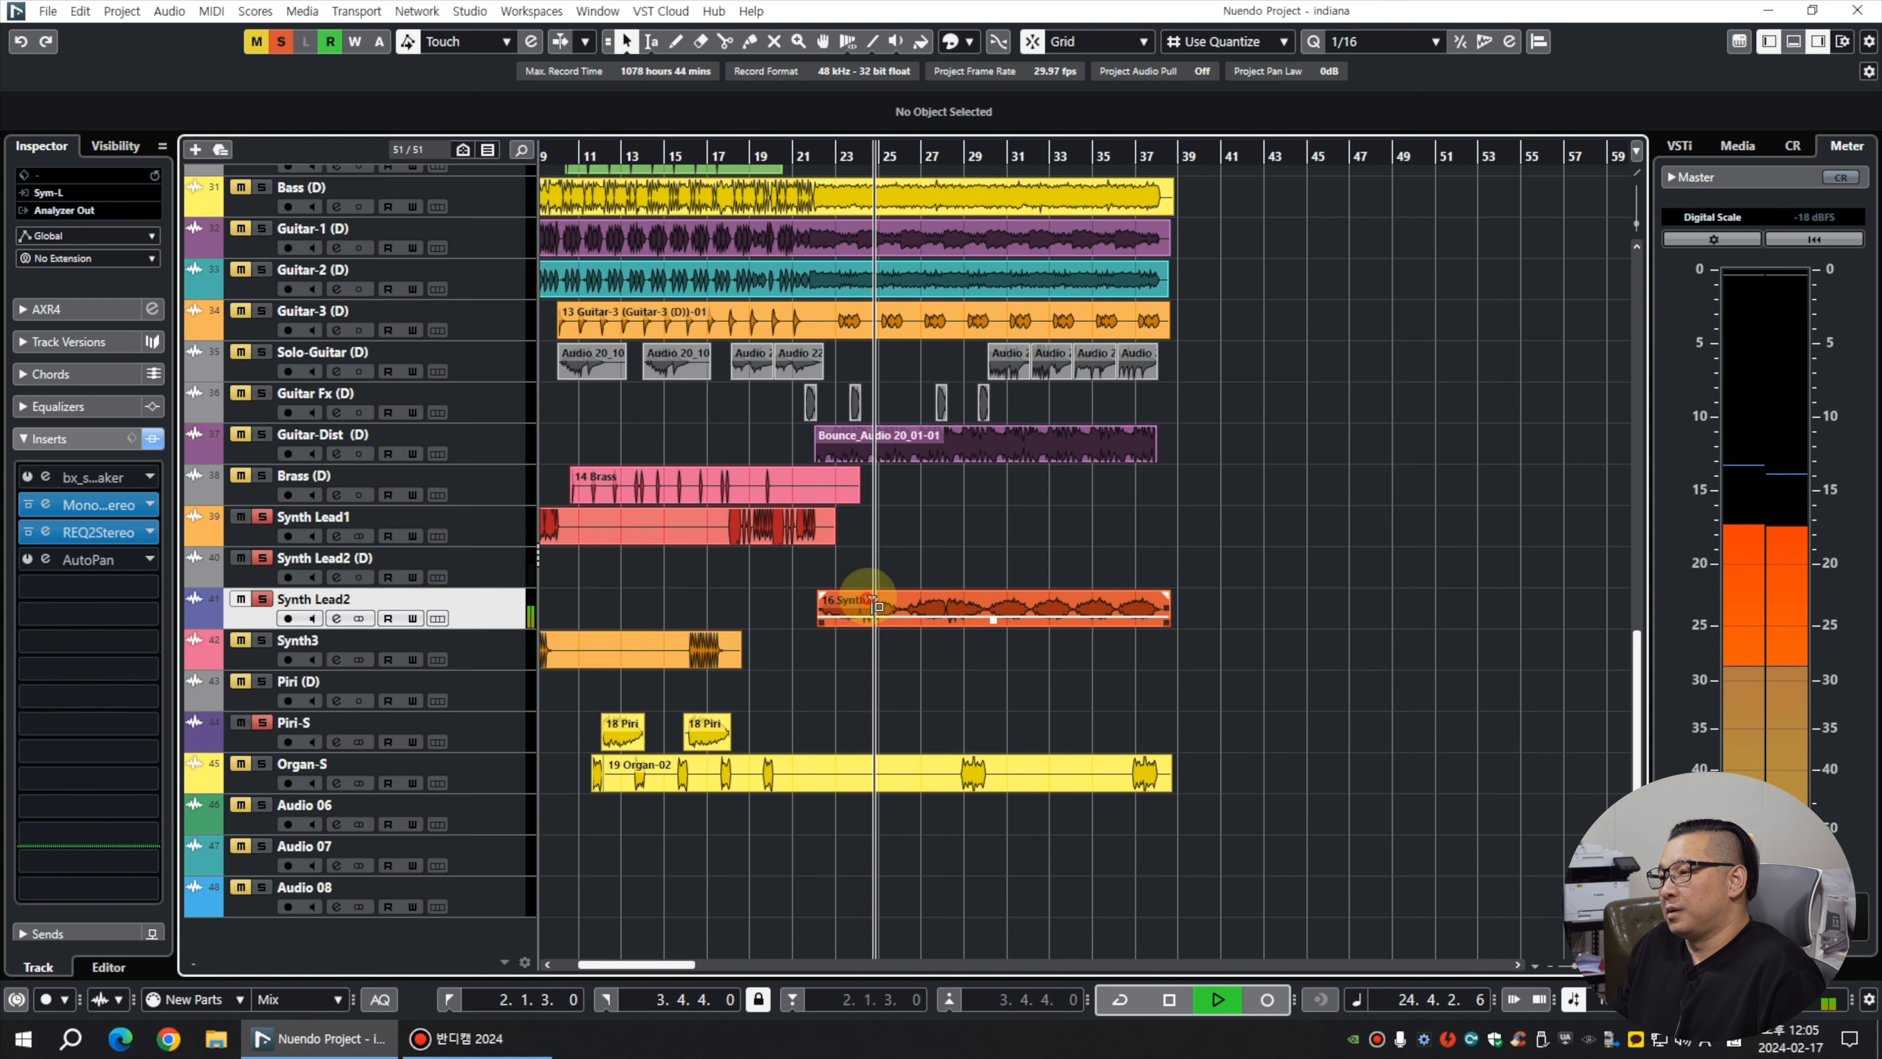
{"action": "left_click_drag", "start_coordinate": [874, 602], "coordinate": [879, 558]}
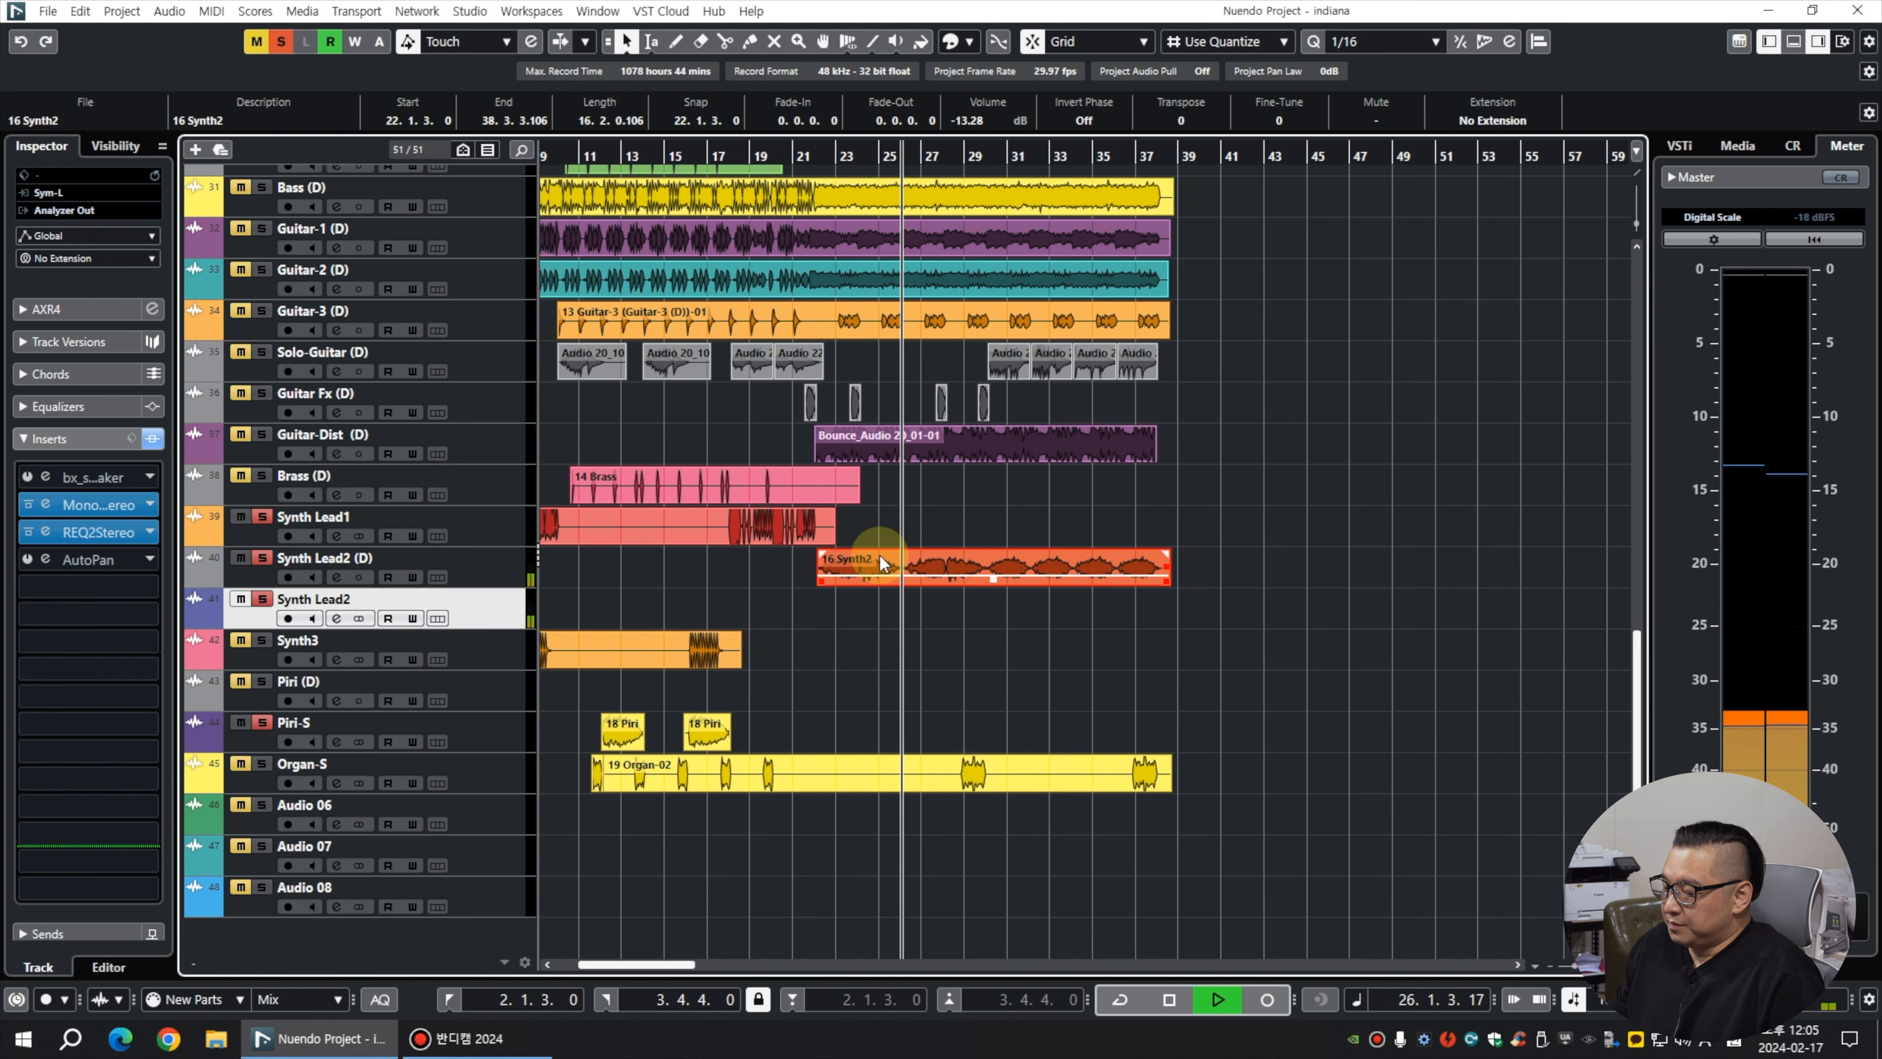
{"action": "left_click_drag", "start_coordinate": [880, 555], "coordinate": [888, 613]}
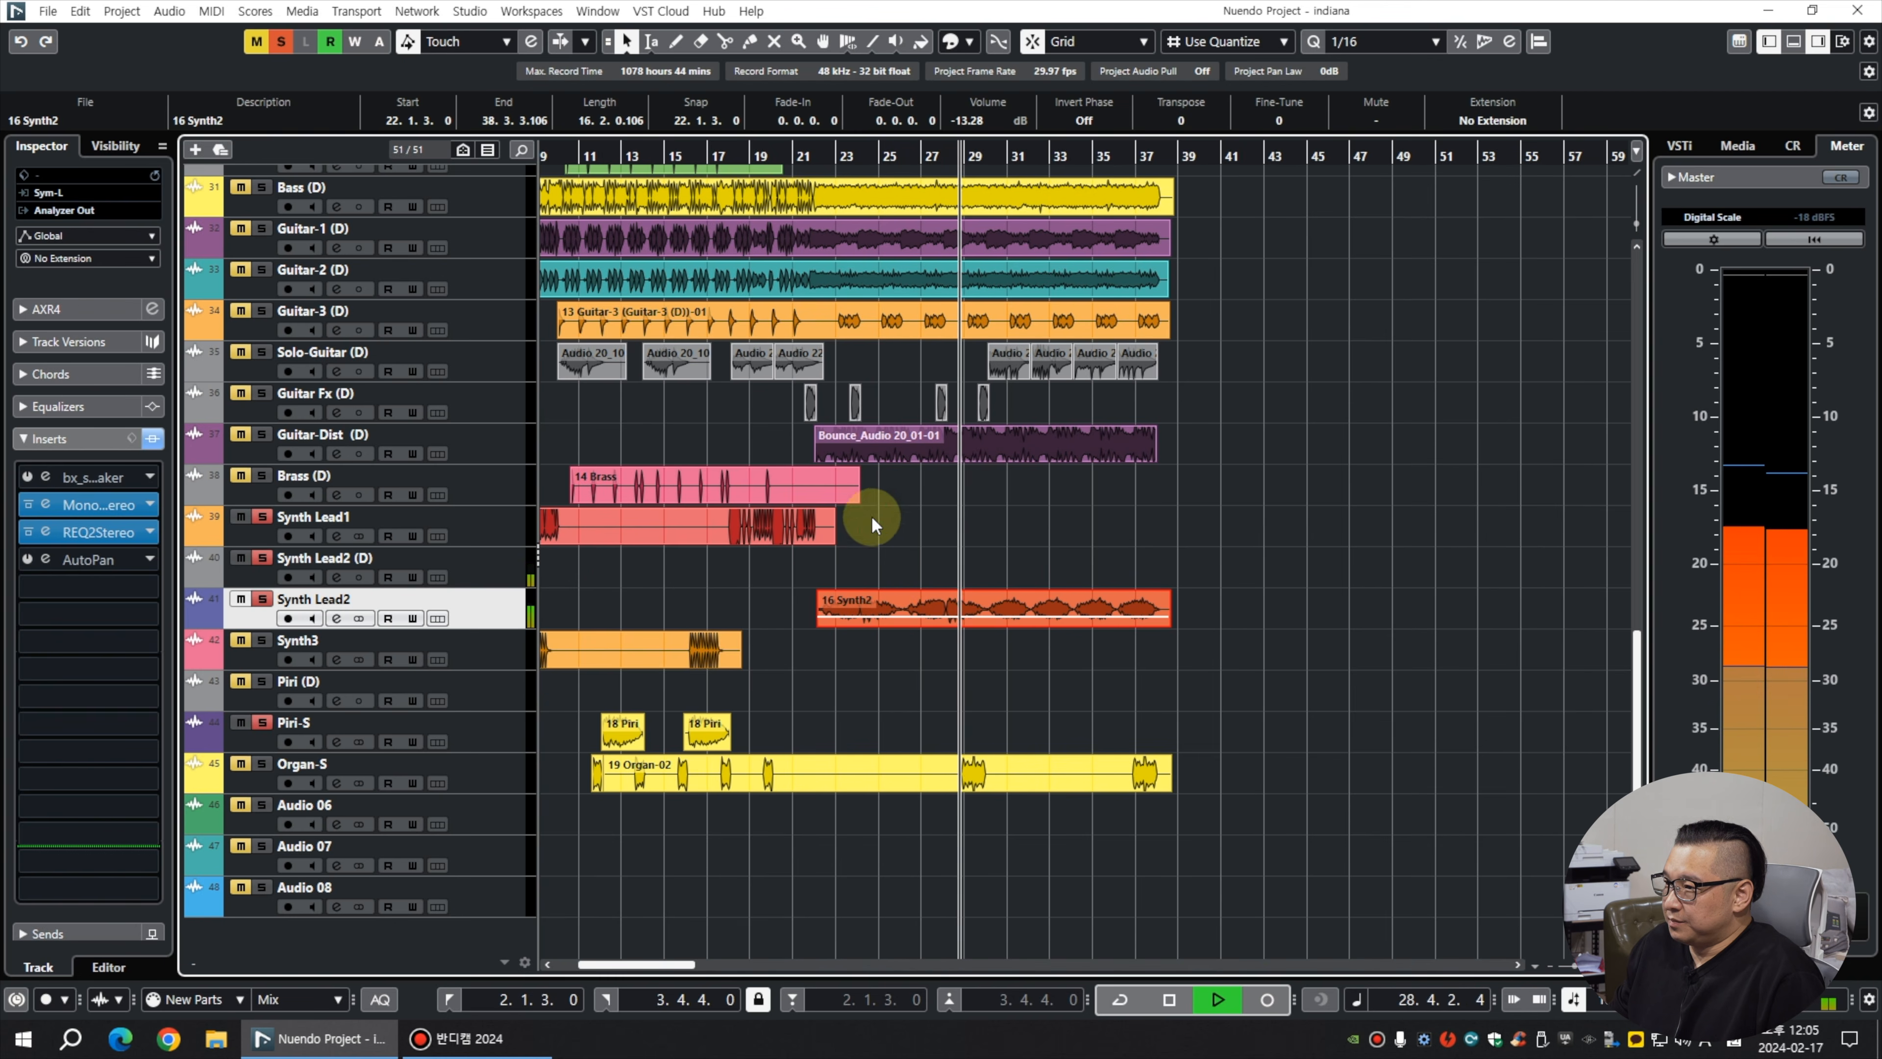
{"action": "key", "text": "space"}
Remove the emptied Synth Lead2 (D) track from the project.
{"action": "left_click", "coordinate": [930, 503]}
{"action": "key", "text": "g"}
{"action": "key", "text": "g"}
{"action": "key", "text": "g"}
{"action": "key", "text": "g"}
{"action": "key", "text": "g"}
{"action": "key", "text": "g"}
{"action": "key", "text": "h"}
{"action": "key", "text": "h"}
{"action": "key", "text": "h"}
{"action": "right_click", "coordinate": [509, 570]}
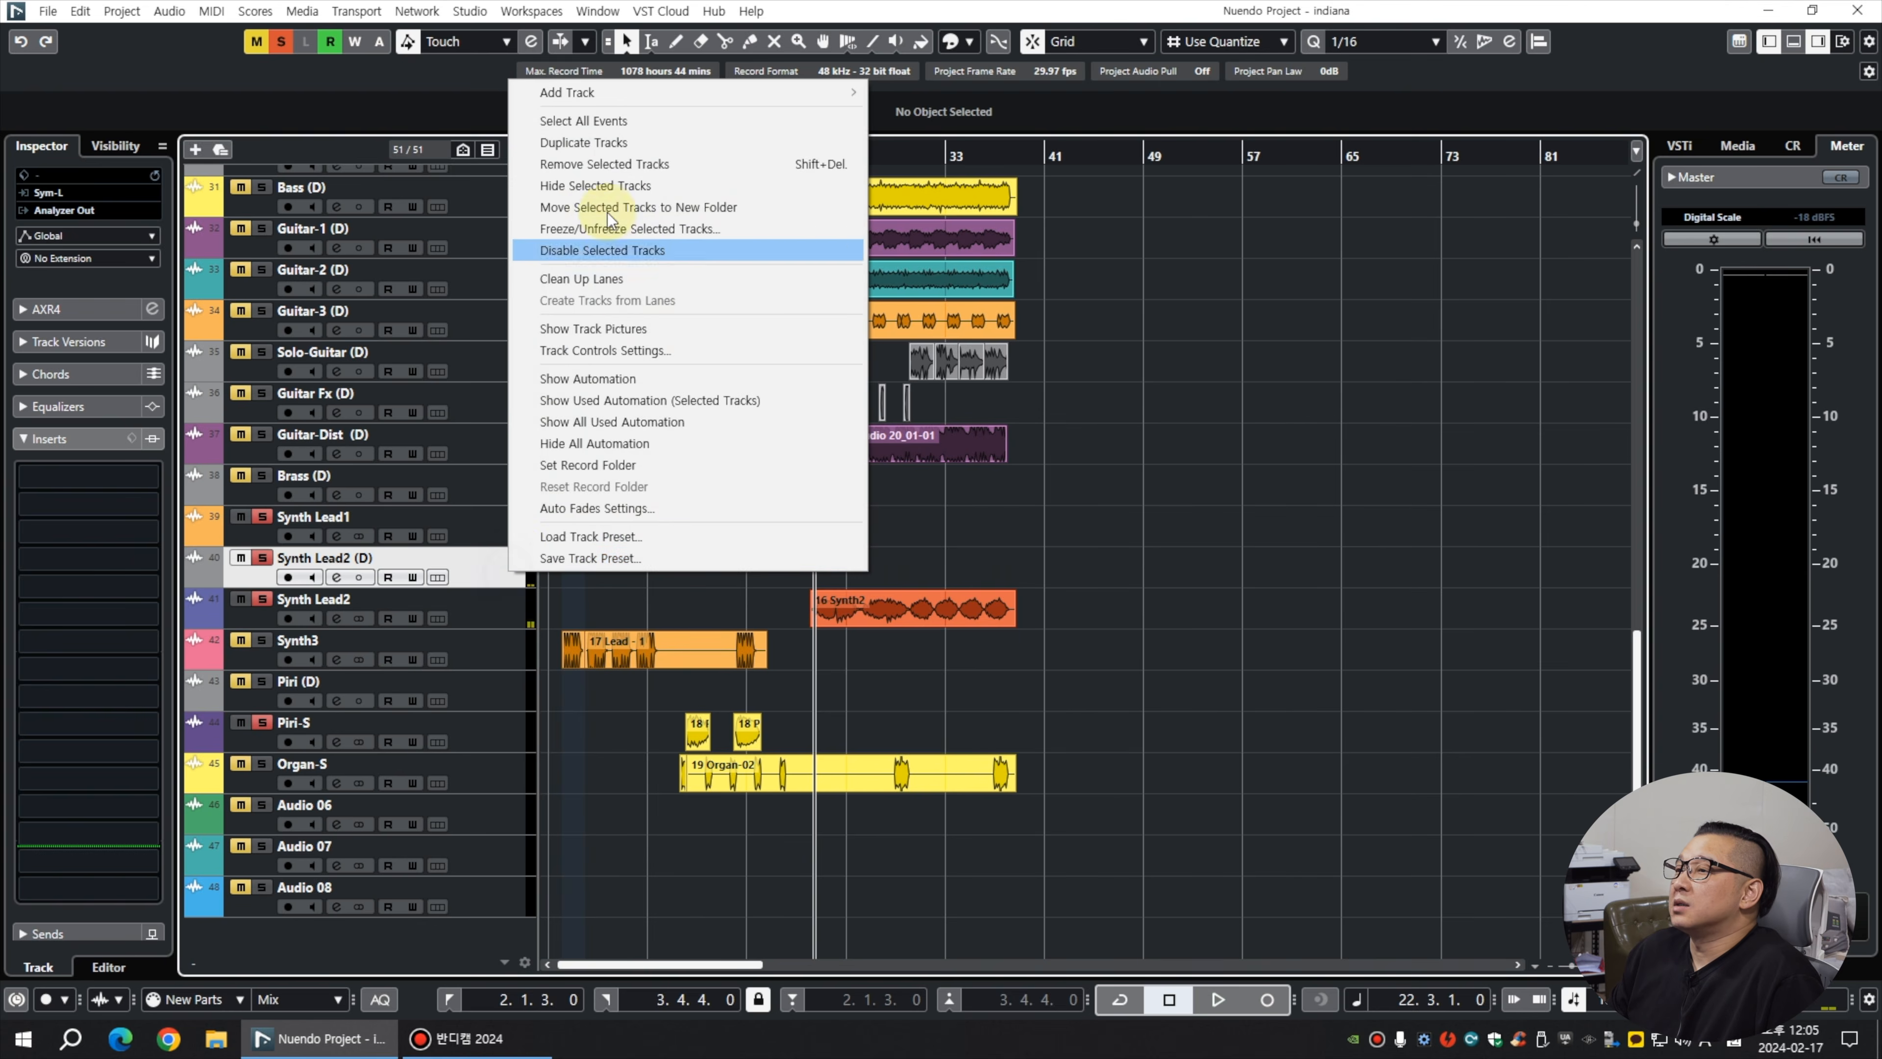
{"action": "left_click", "coordinate": [597, 166]}
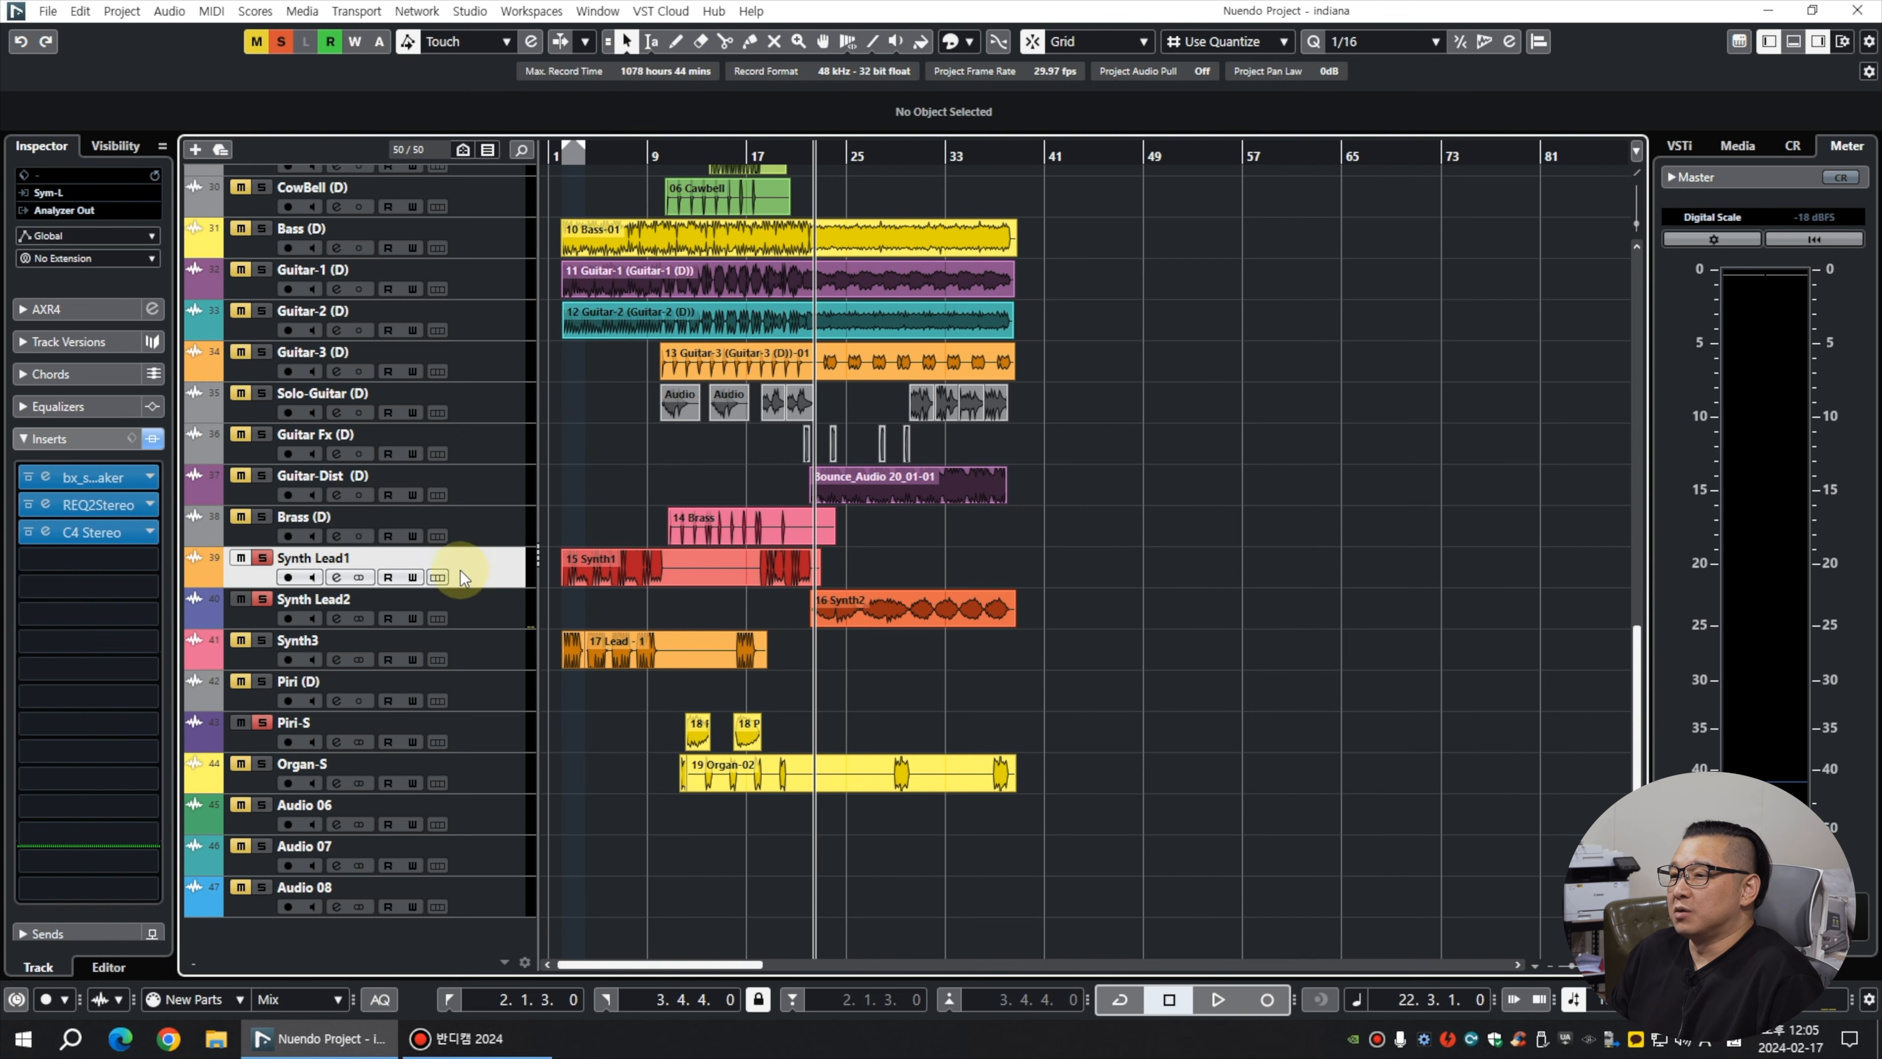
Clear all track solos, then solo Brass (D) and play it from just before the Brass event near bar 10.
{"action": "left_click", "coordinate": [281, 42]}
{"action": "key", "text": "g"}
{"action": "key", "text": "h"}
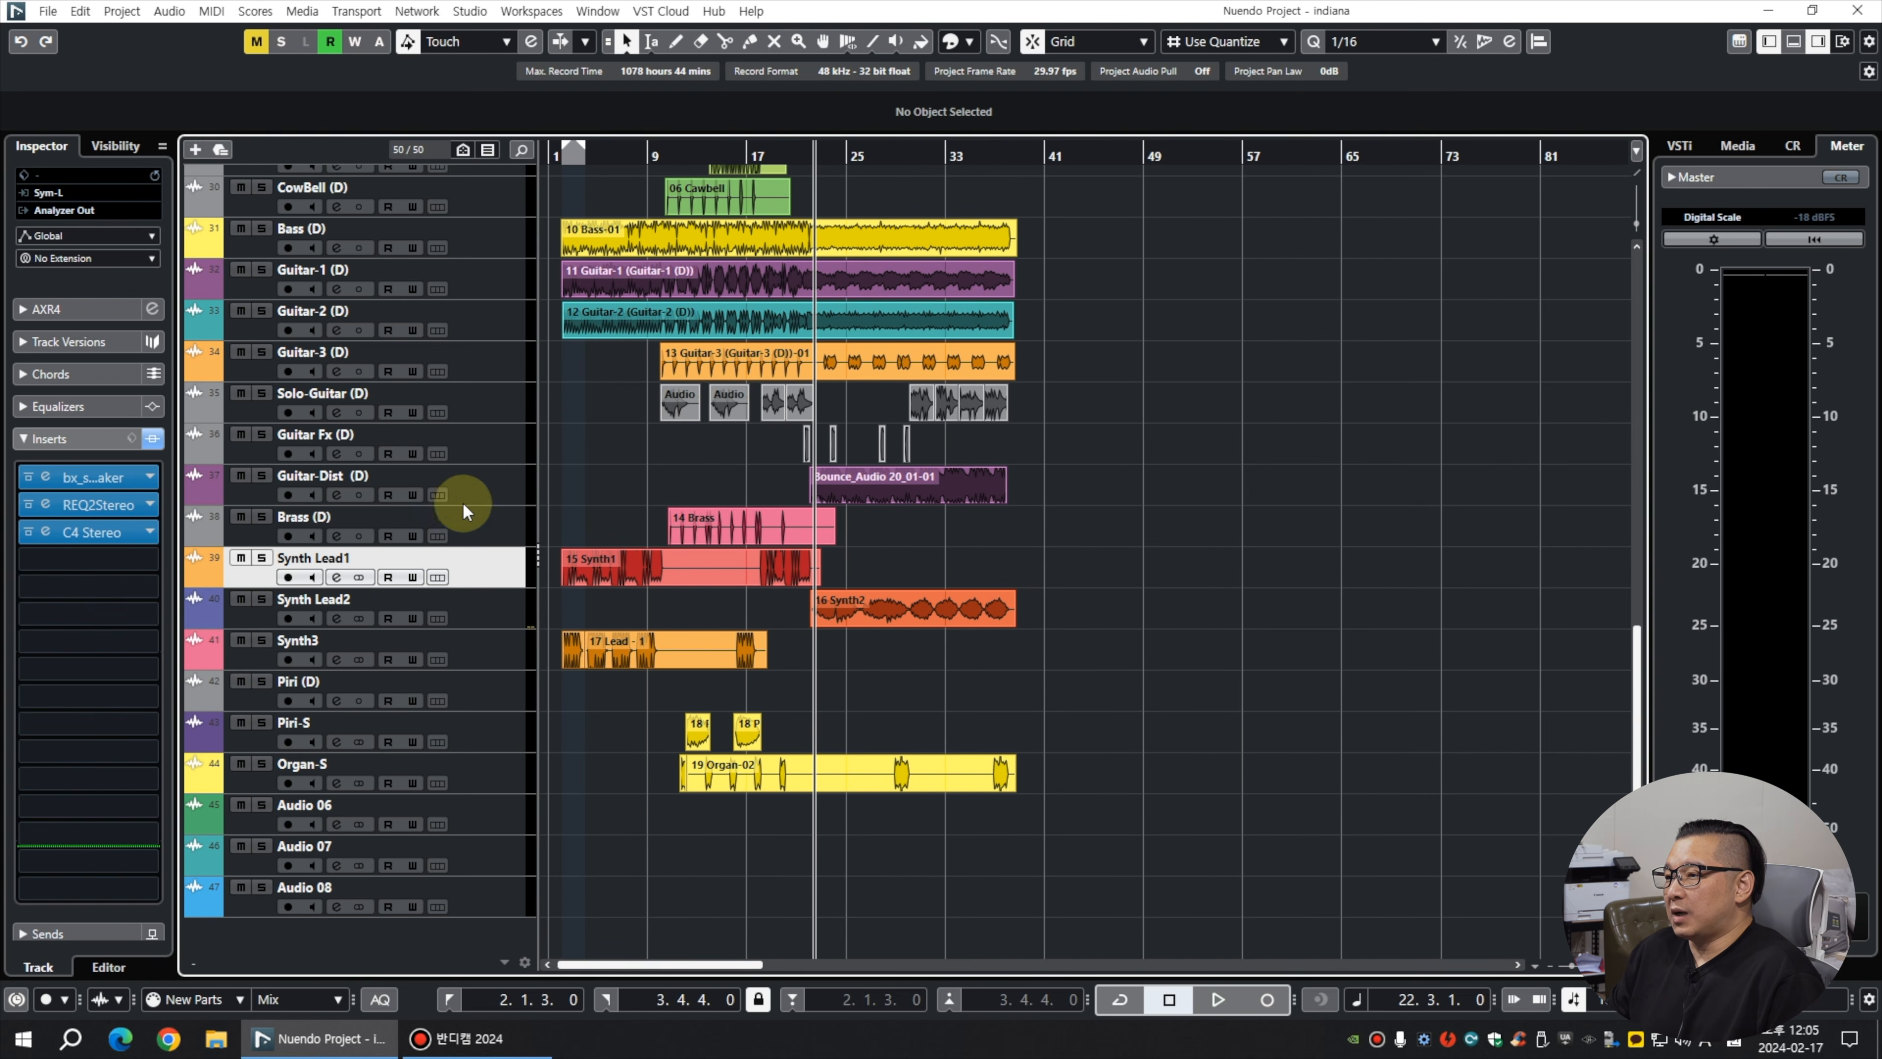
{"action": "left_click", "coordinate": [491, 536]}
{"action": "left_click_drag", "start_coordinate": [665, 155], "coordinate": [679, 184]}
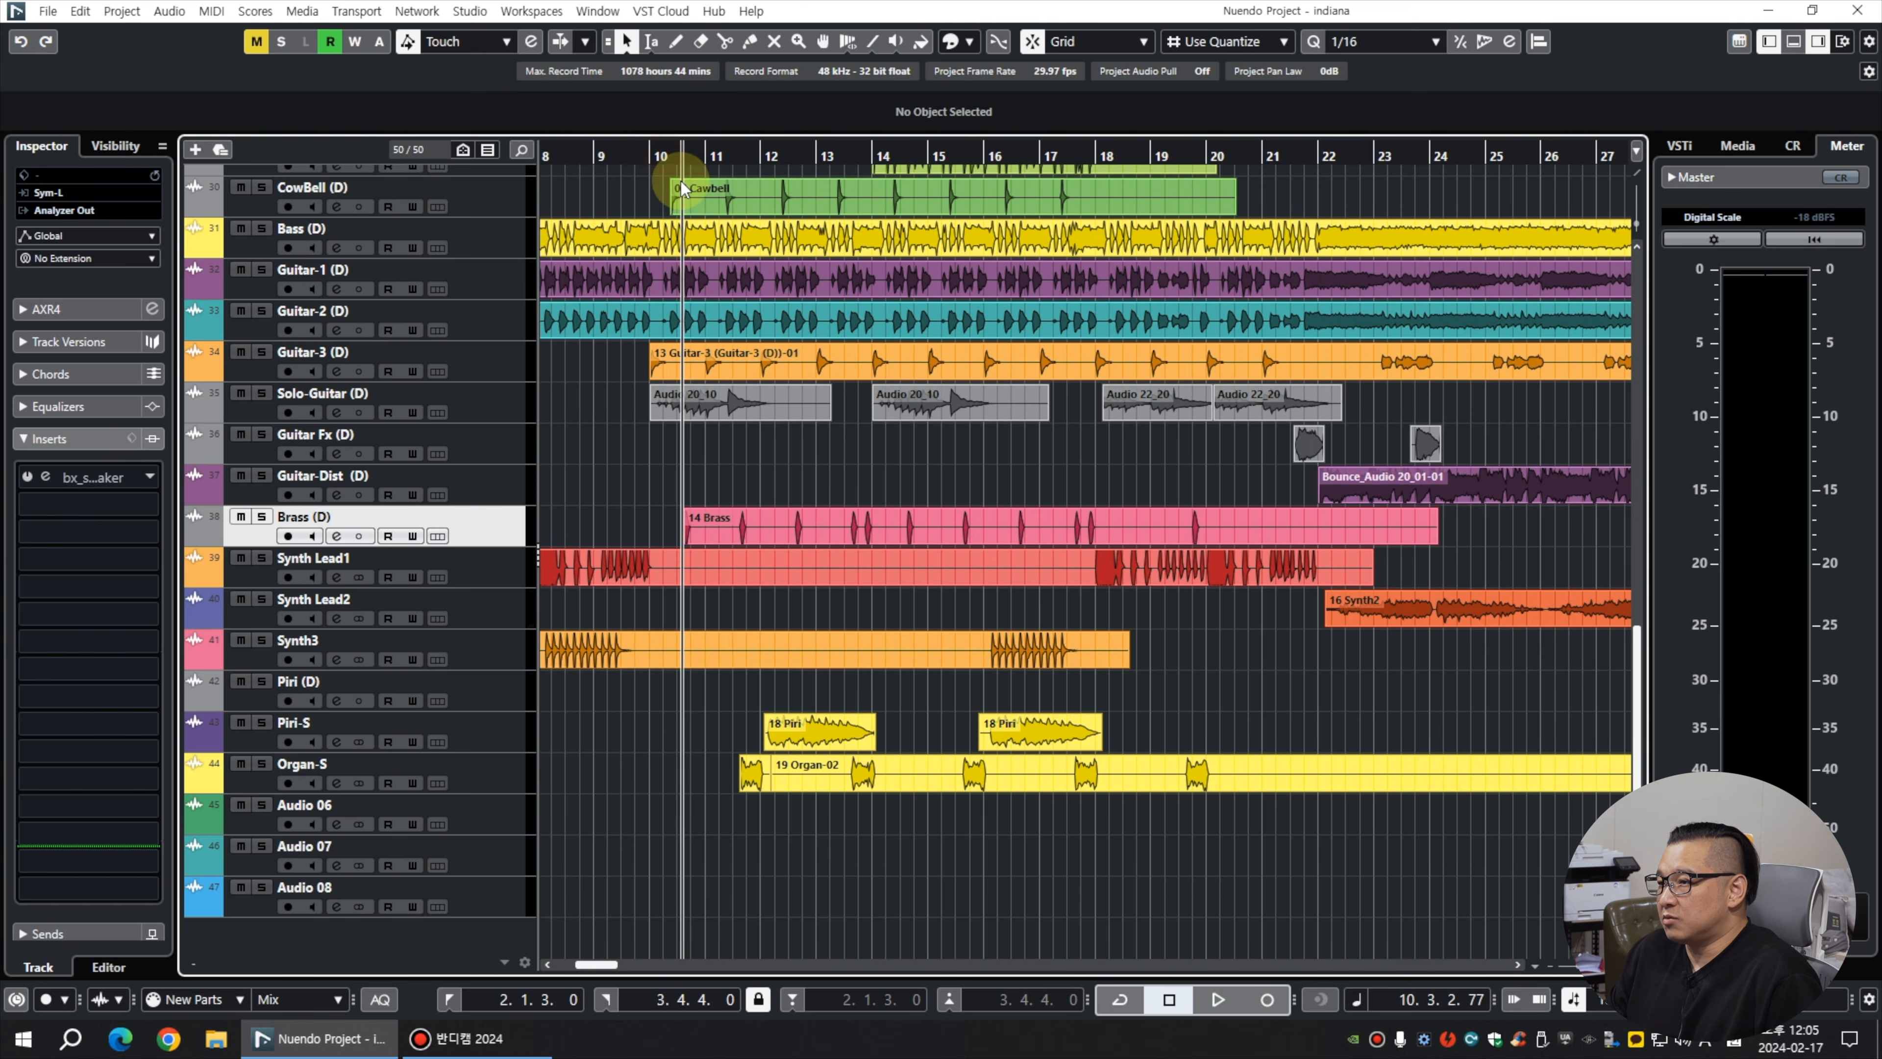
{"action": "key", "text": "s"}
{"action": "key", "text": "space"}
Move the empty Audio 06 track below Brass (D) as Brass-S and place the 14 Brass event on it.
{"action": "left_click", "coordinate": [473, 817]}
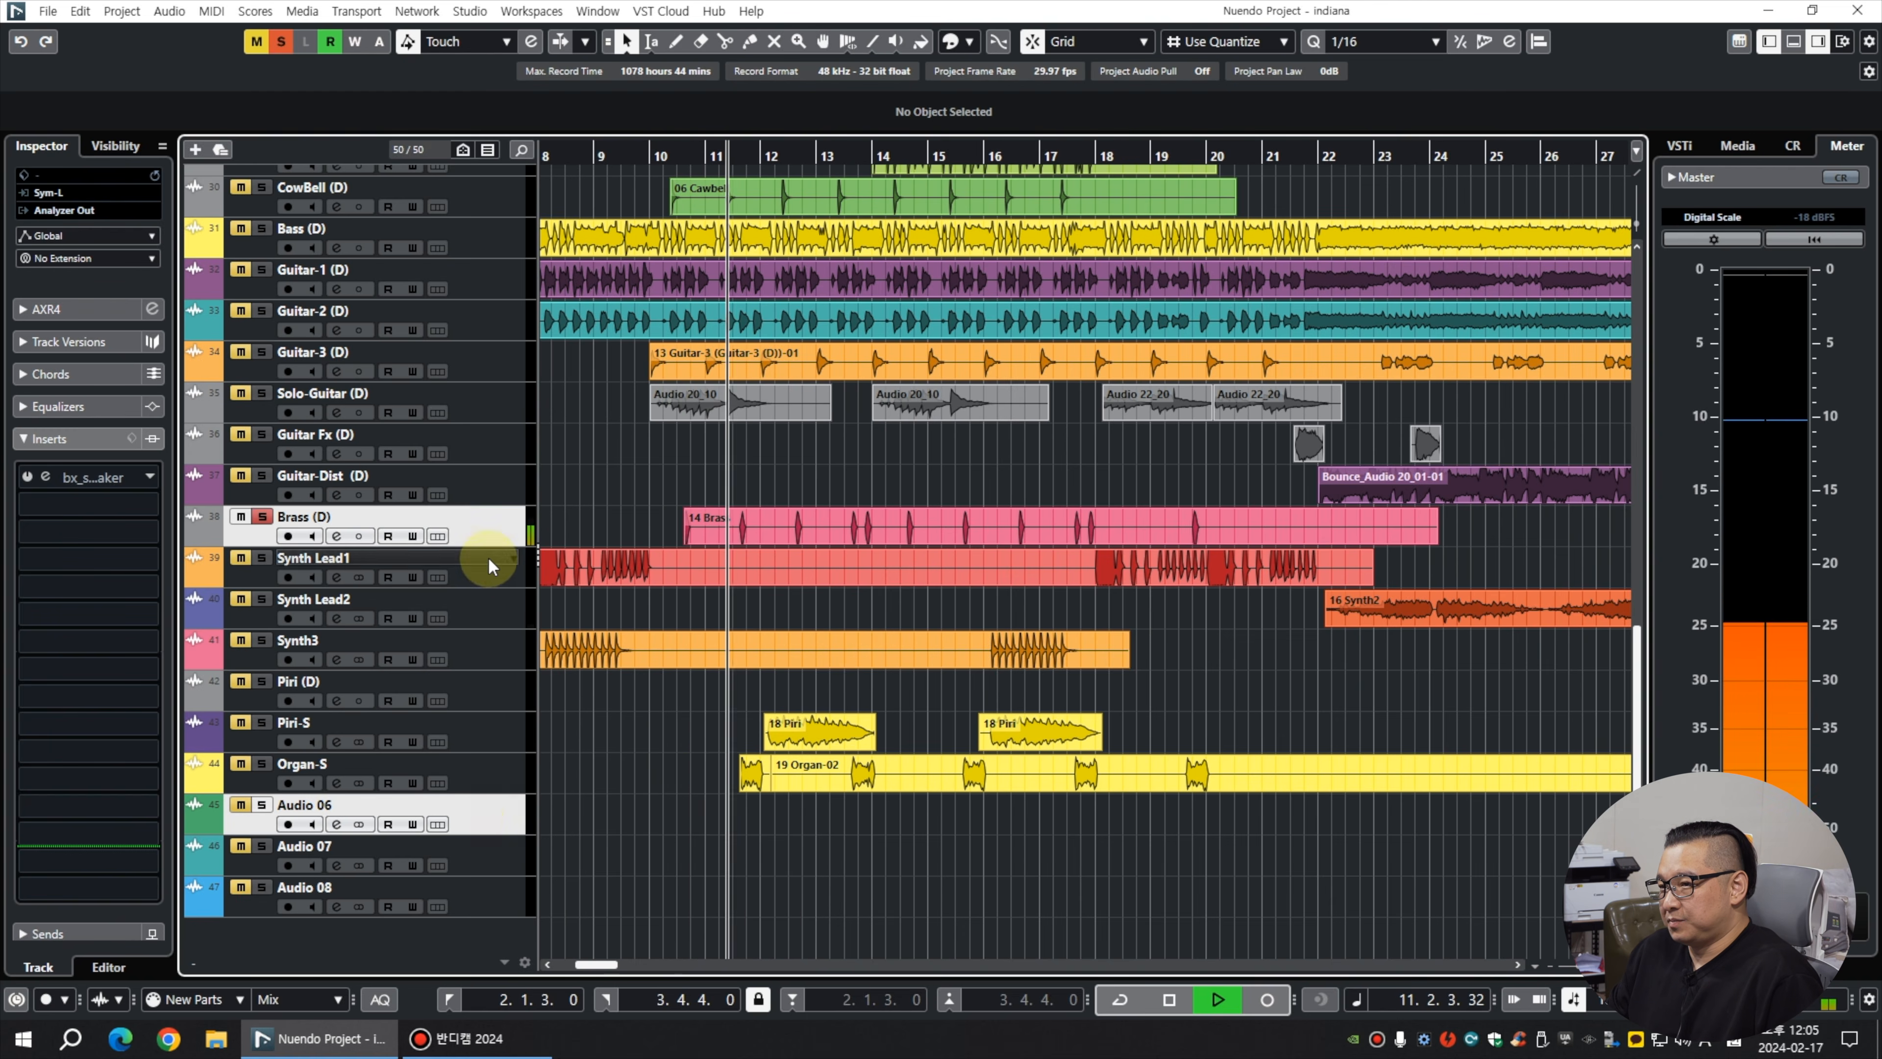
{"action": "left_click_drag", "start_coordinate": [490, 817], "coordinate": [459, 563]}
{"action": "key", "text": "space"}
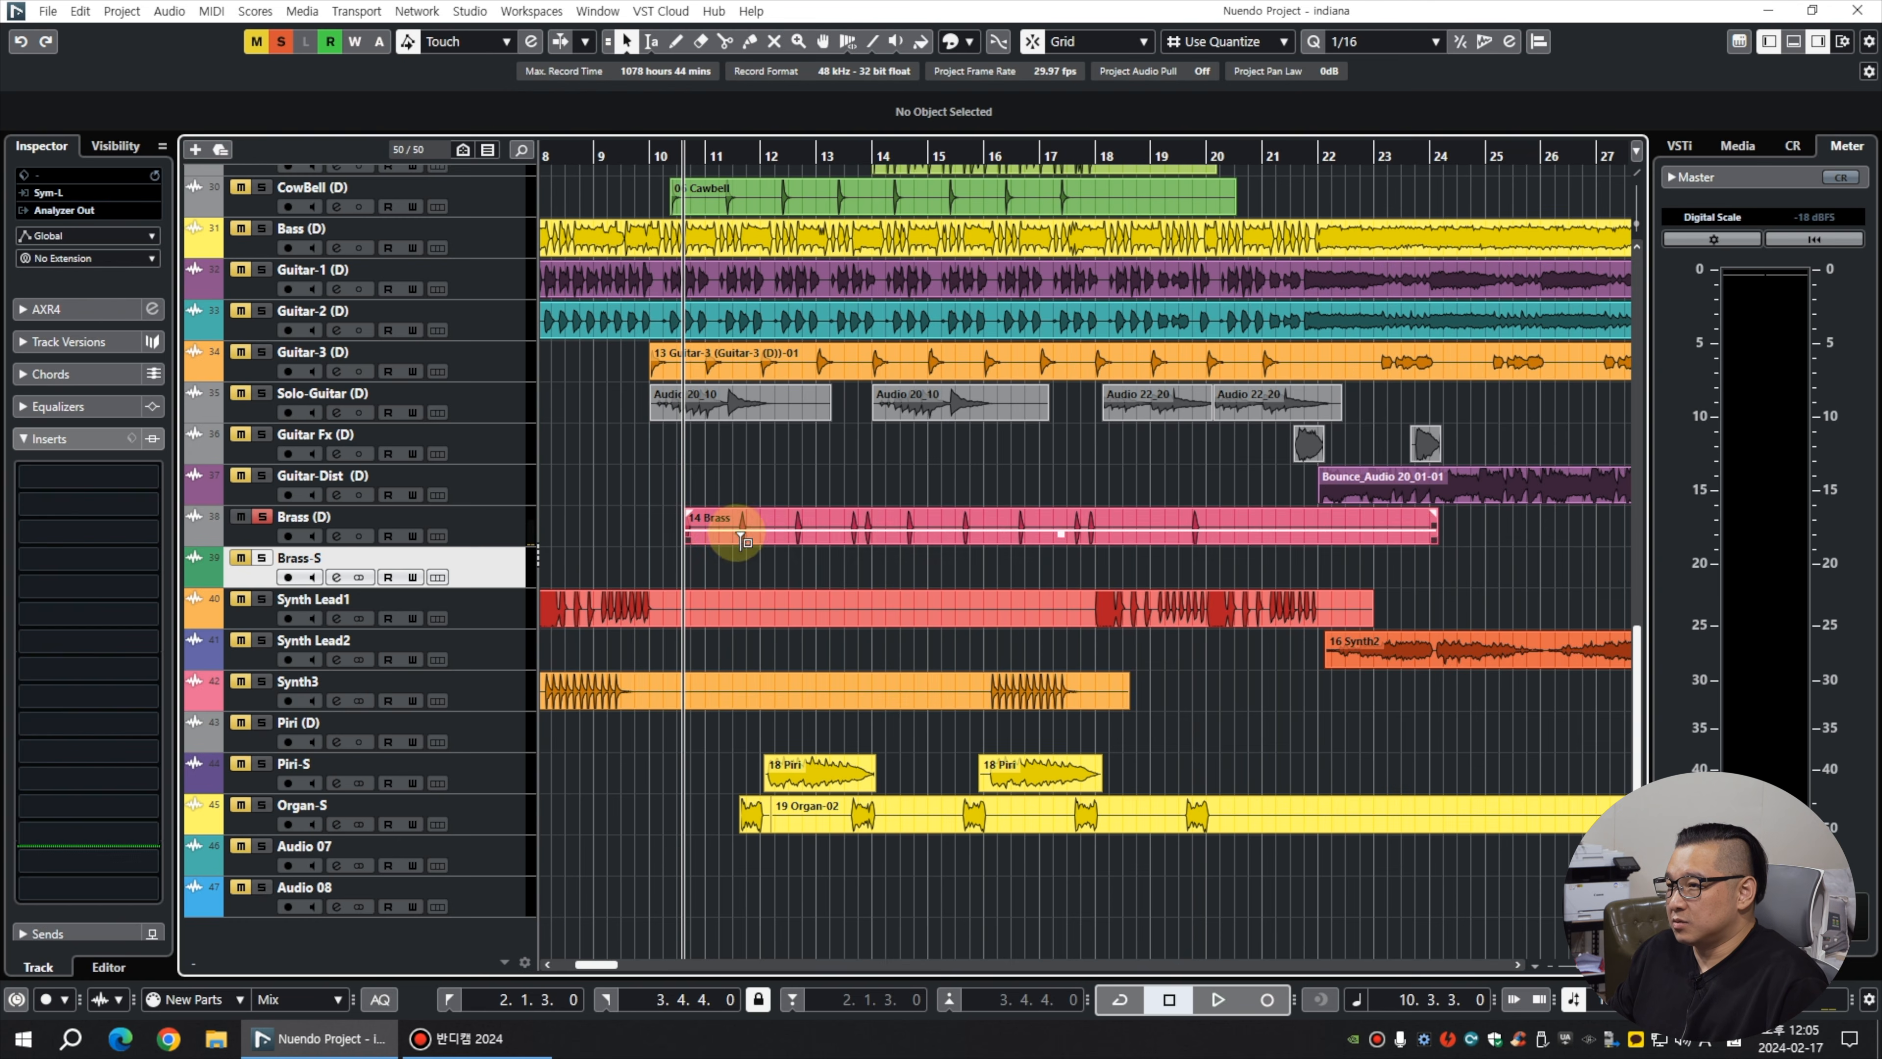
{"action": "left_click_drag", "start_coordinate": [732, 531], "coordinate": [735, 569]}
Load bx_stereomaker in Brass-S's first insert slot and raise Stereo-Exp to about 230 %, Tone and Mono-Freq during playback.
{"action": "left_click", "coordinate": [87, 477]}
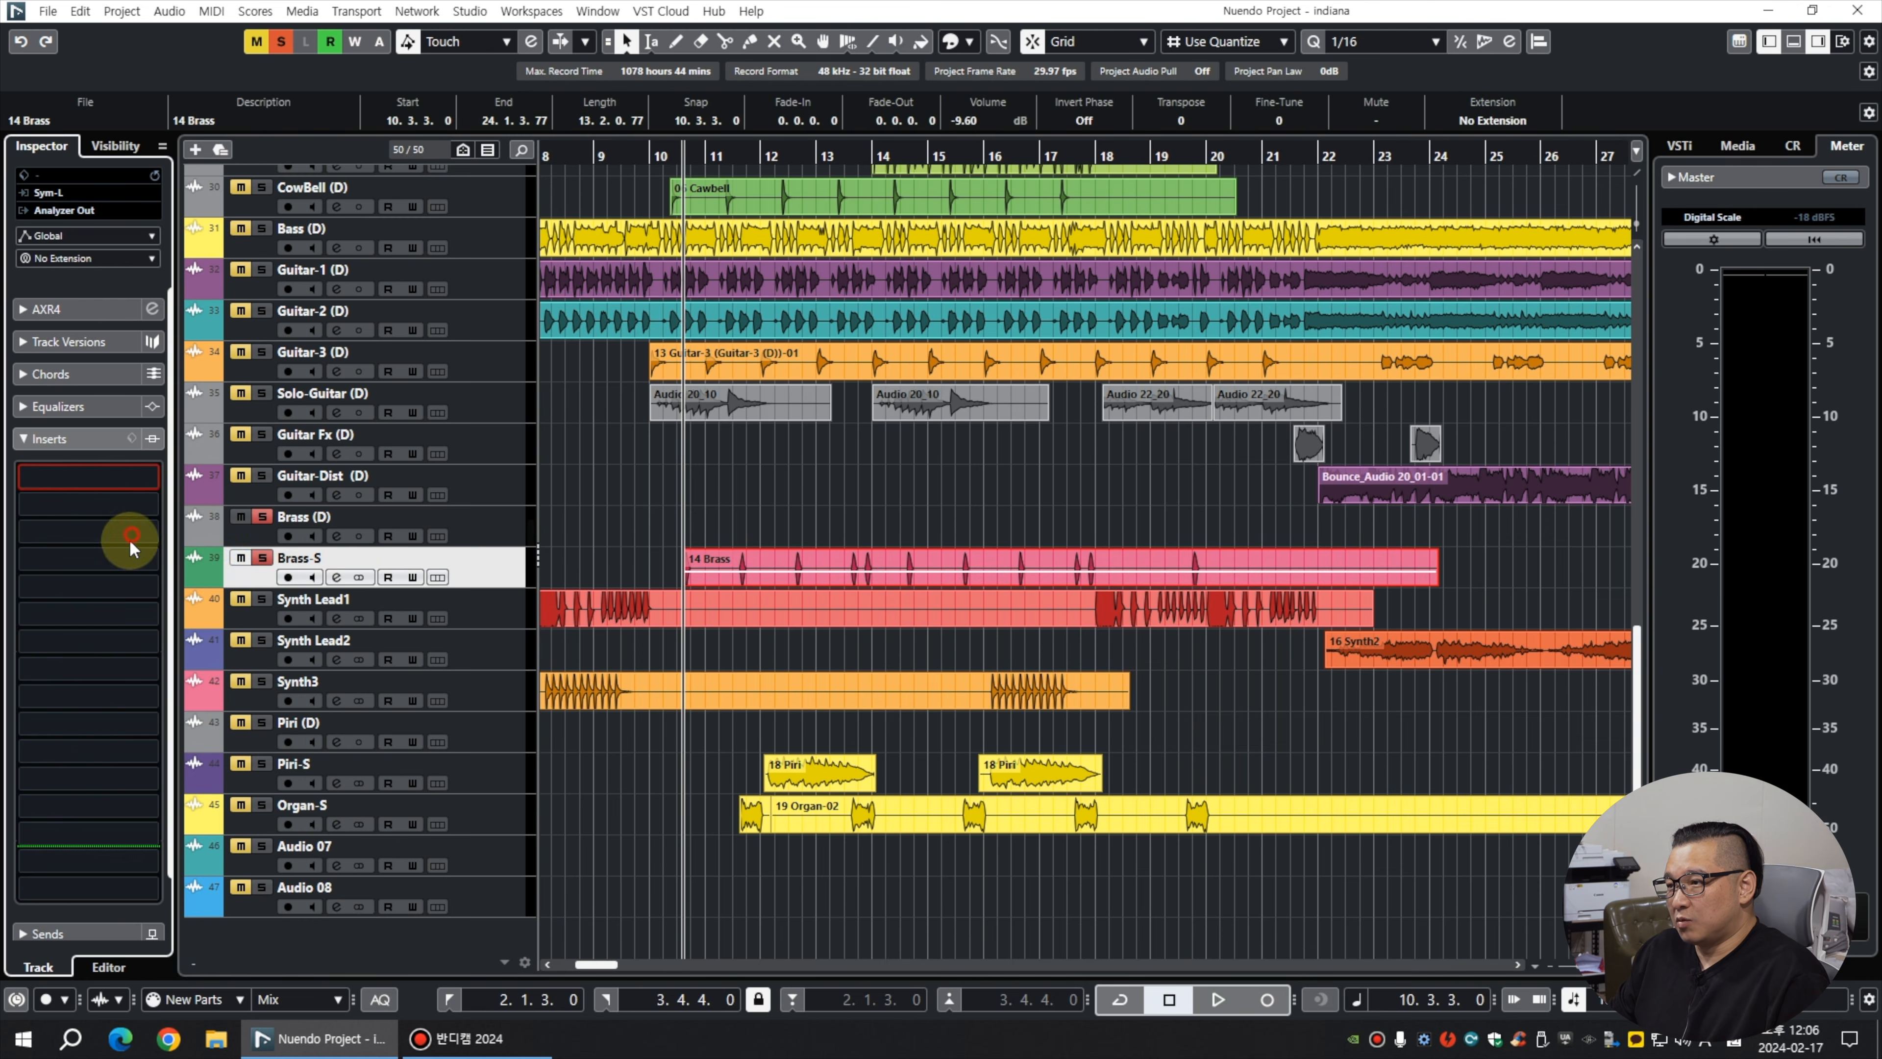
{"action": "key", "text": "space"}
{"action": "scroll", "coordinate": [1091, 490], "scroll_direction": "up", "scroll_amount": 10}
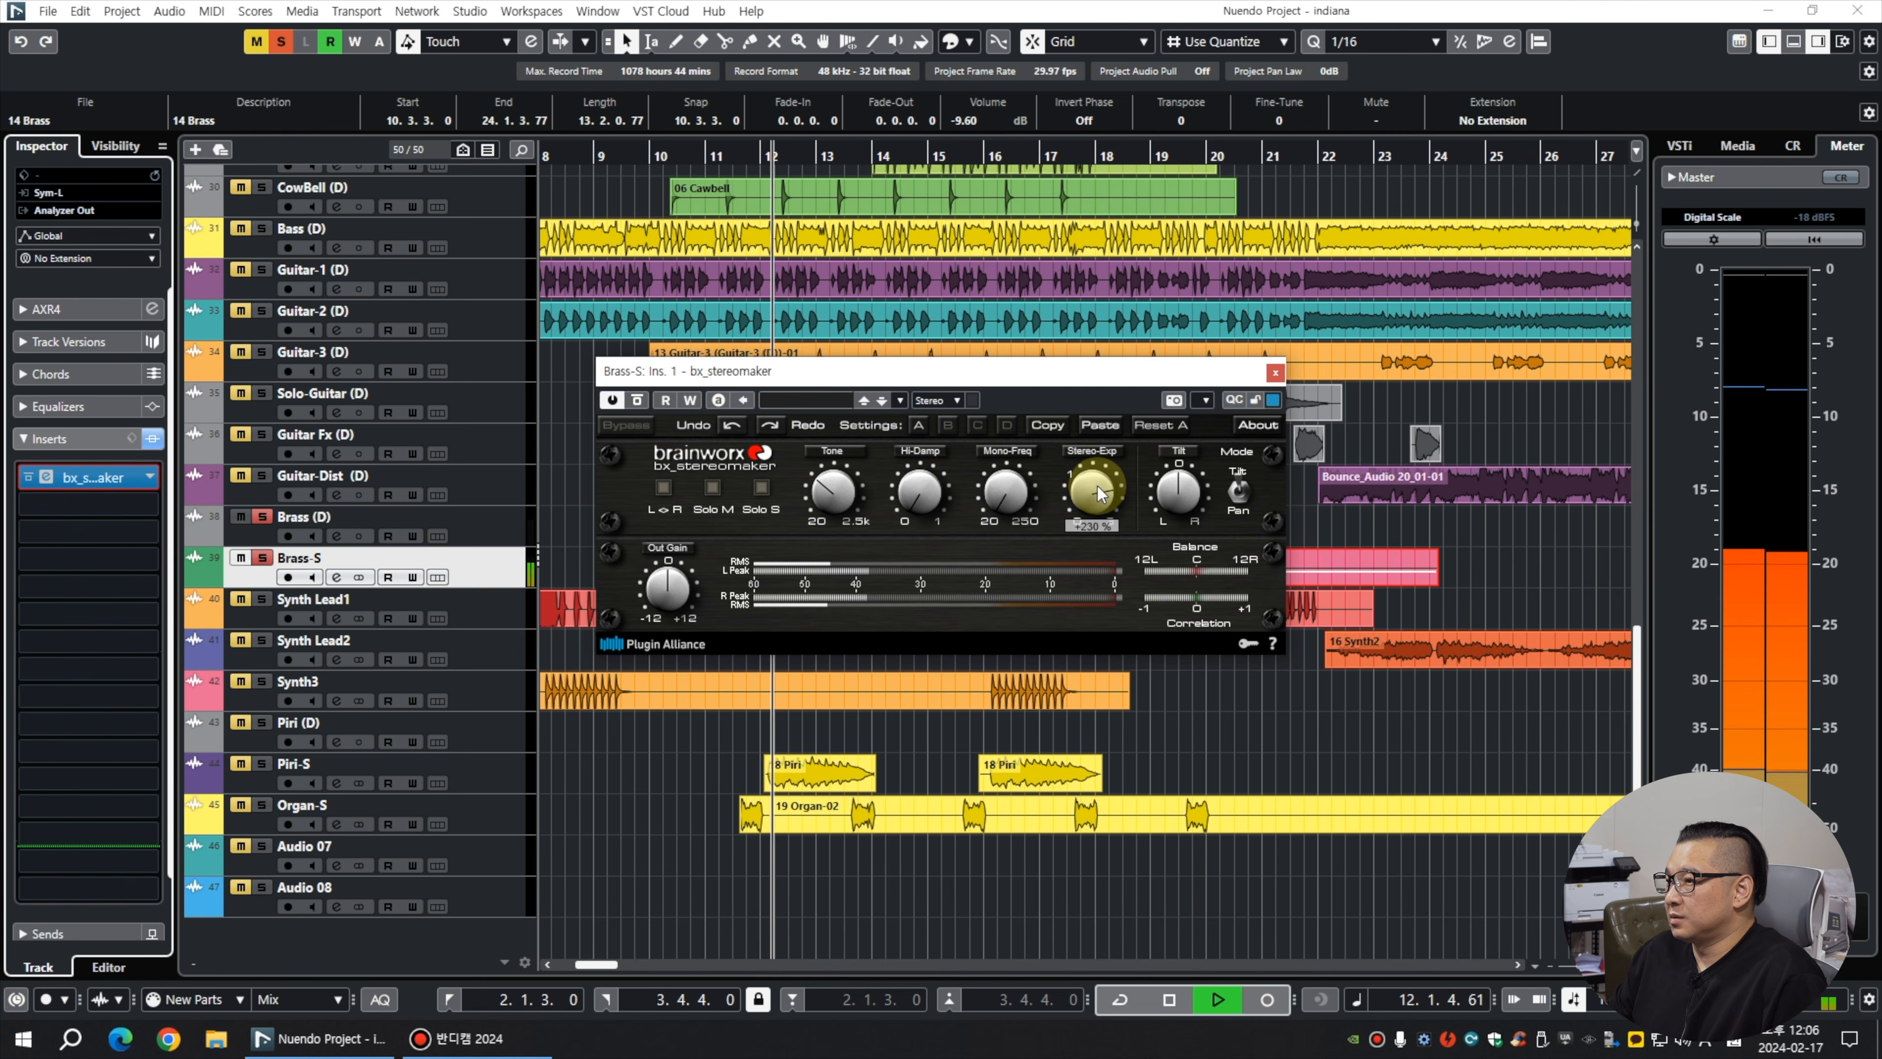
{"action": "scroll", "coordinate": [840, 498], "scroll_direction": "up", "scroll_amount": 6}
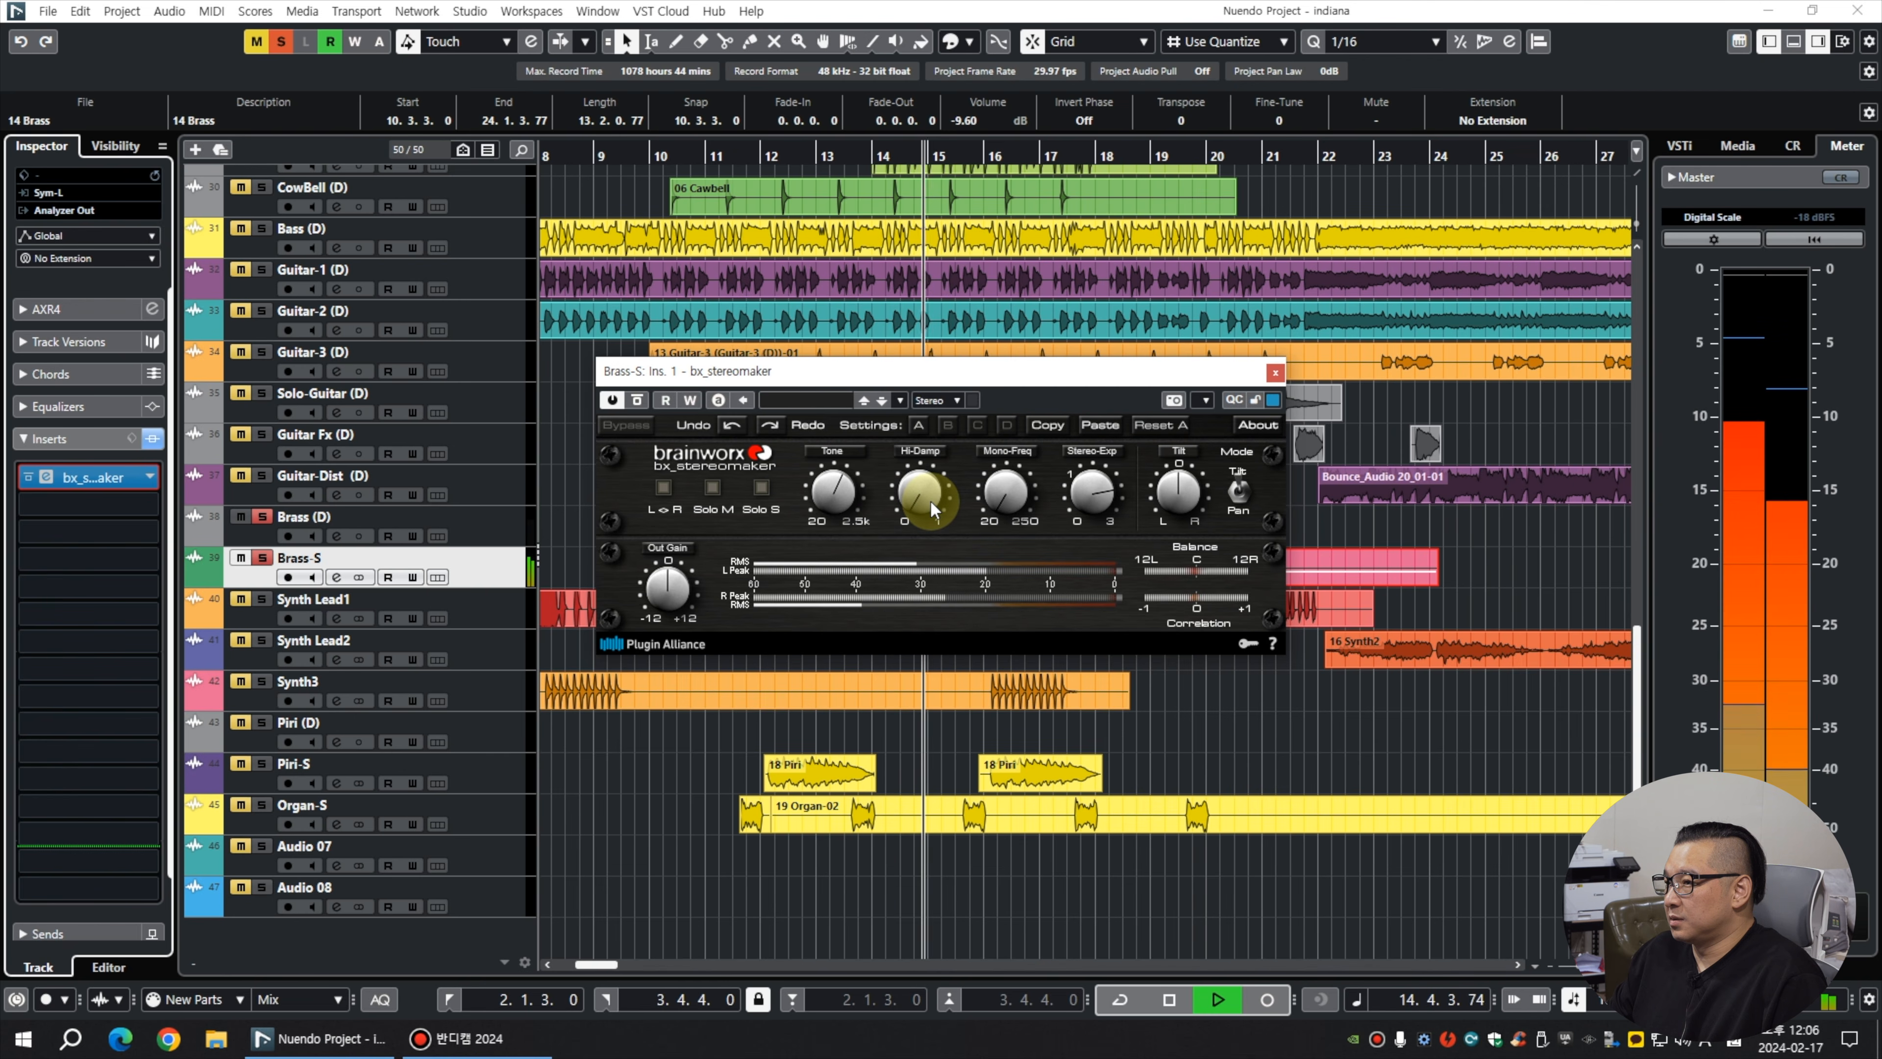
{"action": "scroll", "coordinate": [996, 495], "scroll_direction": "up", "scroll_amount": 4}
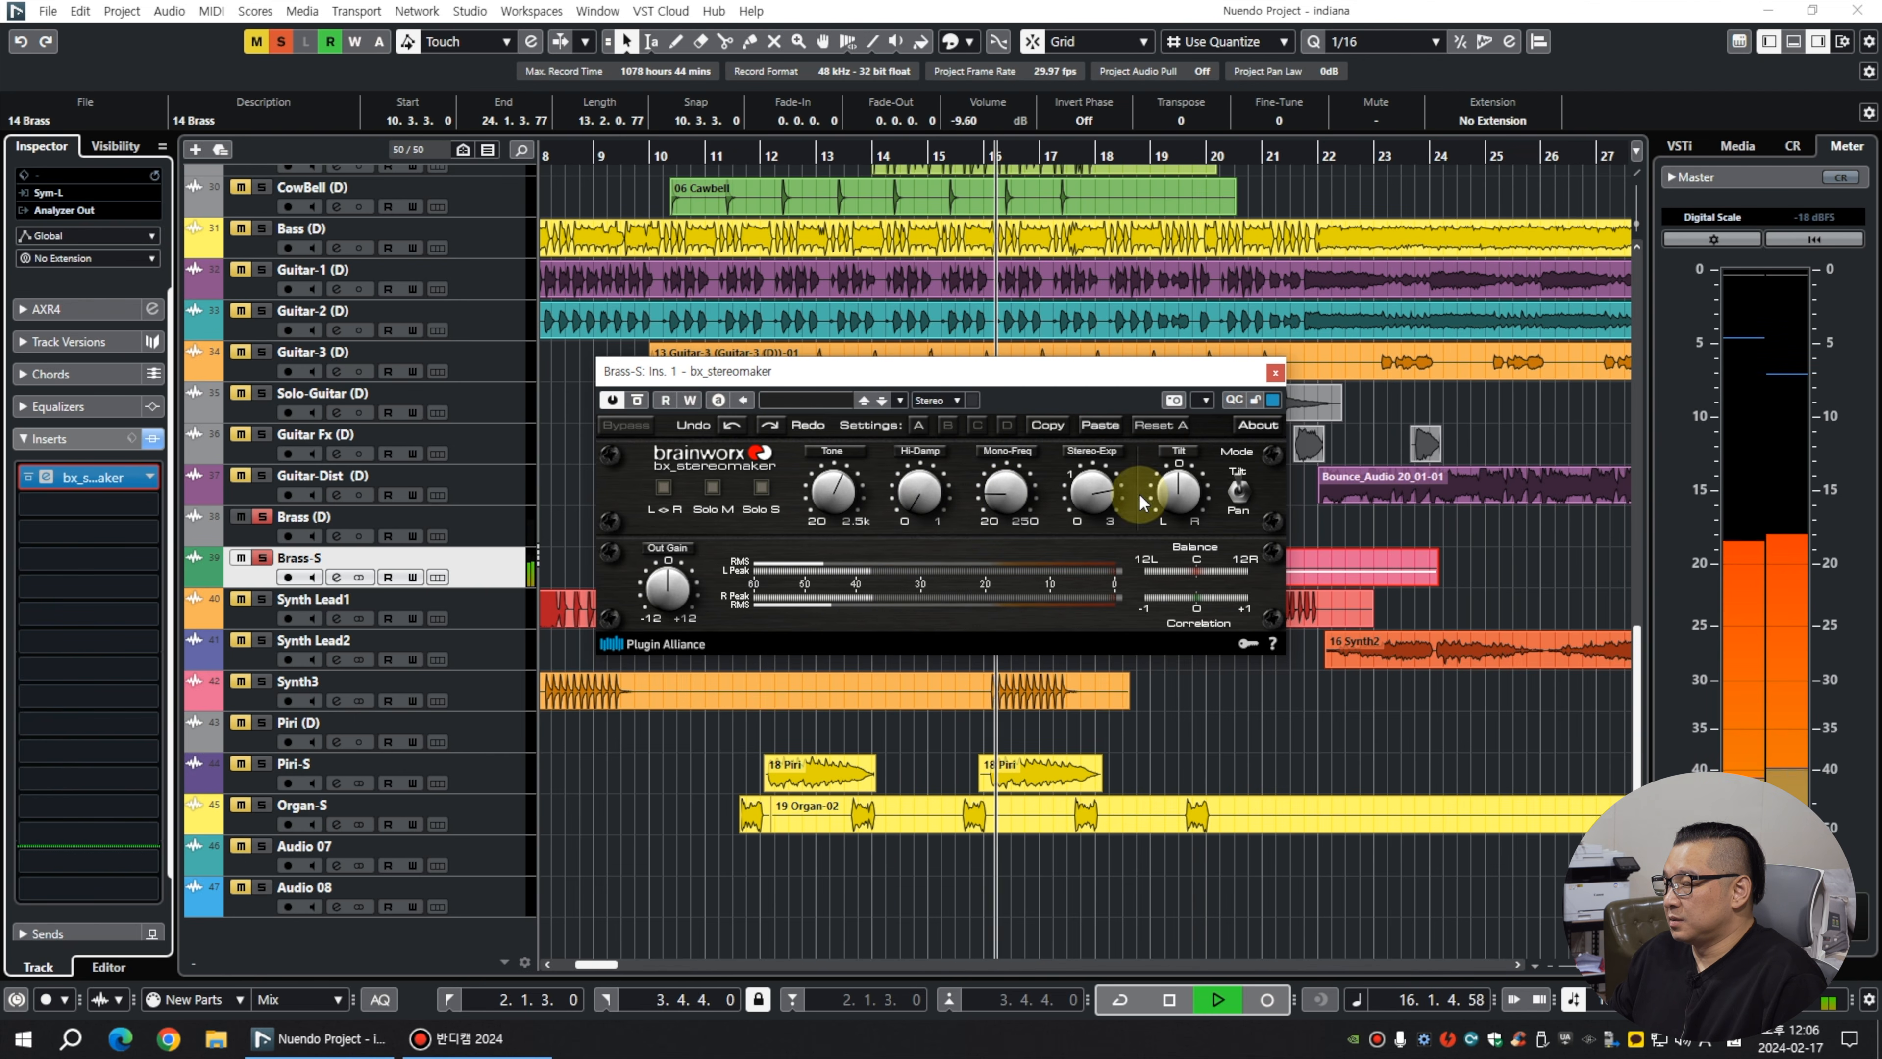
{"action": "left_click", "coordinate": [1274, 372]}
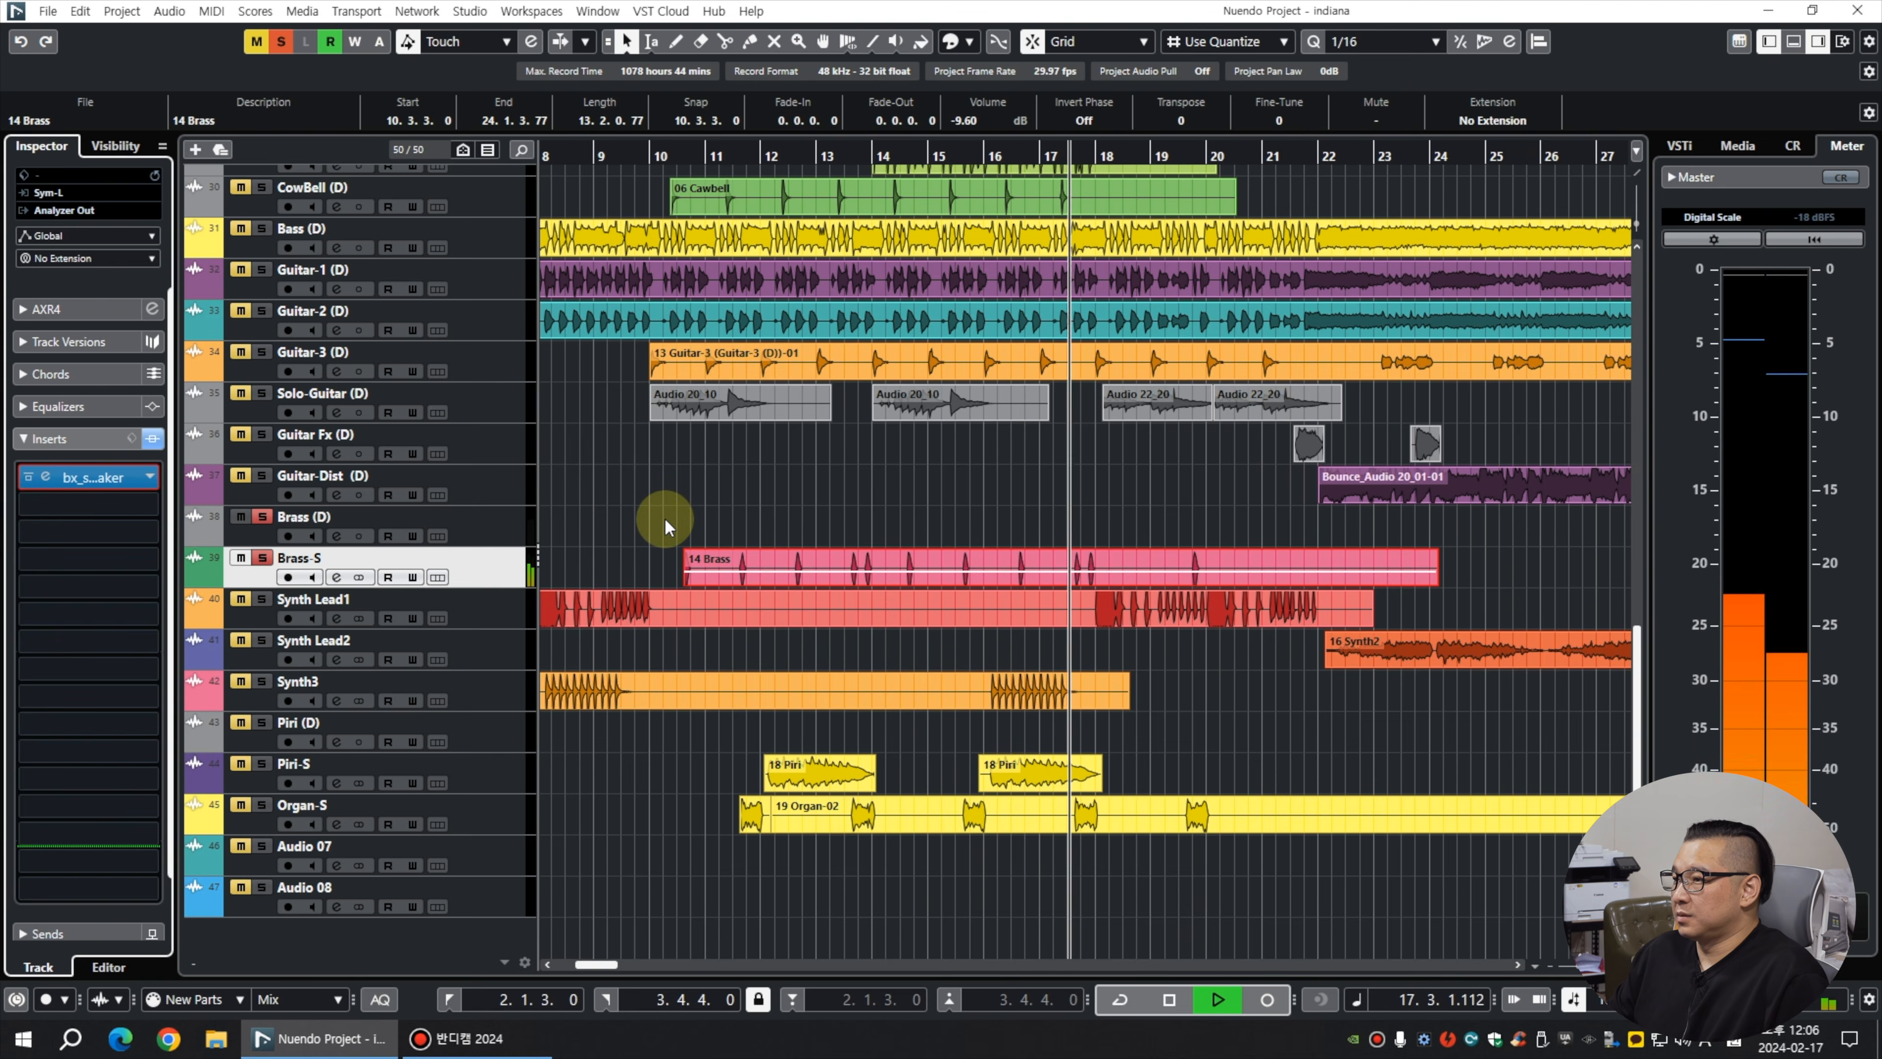
{"action": "key", "text": "space"}
Load PuigTec EQP1A Stereo in the second insert slot of Brass-S.
{"action": "left_click", "coordinate": [130, 505]}
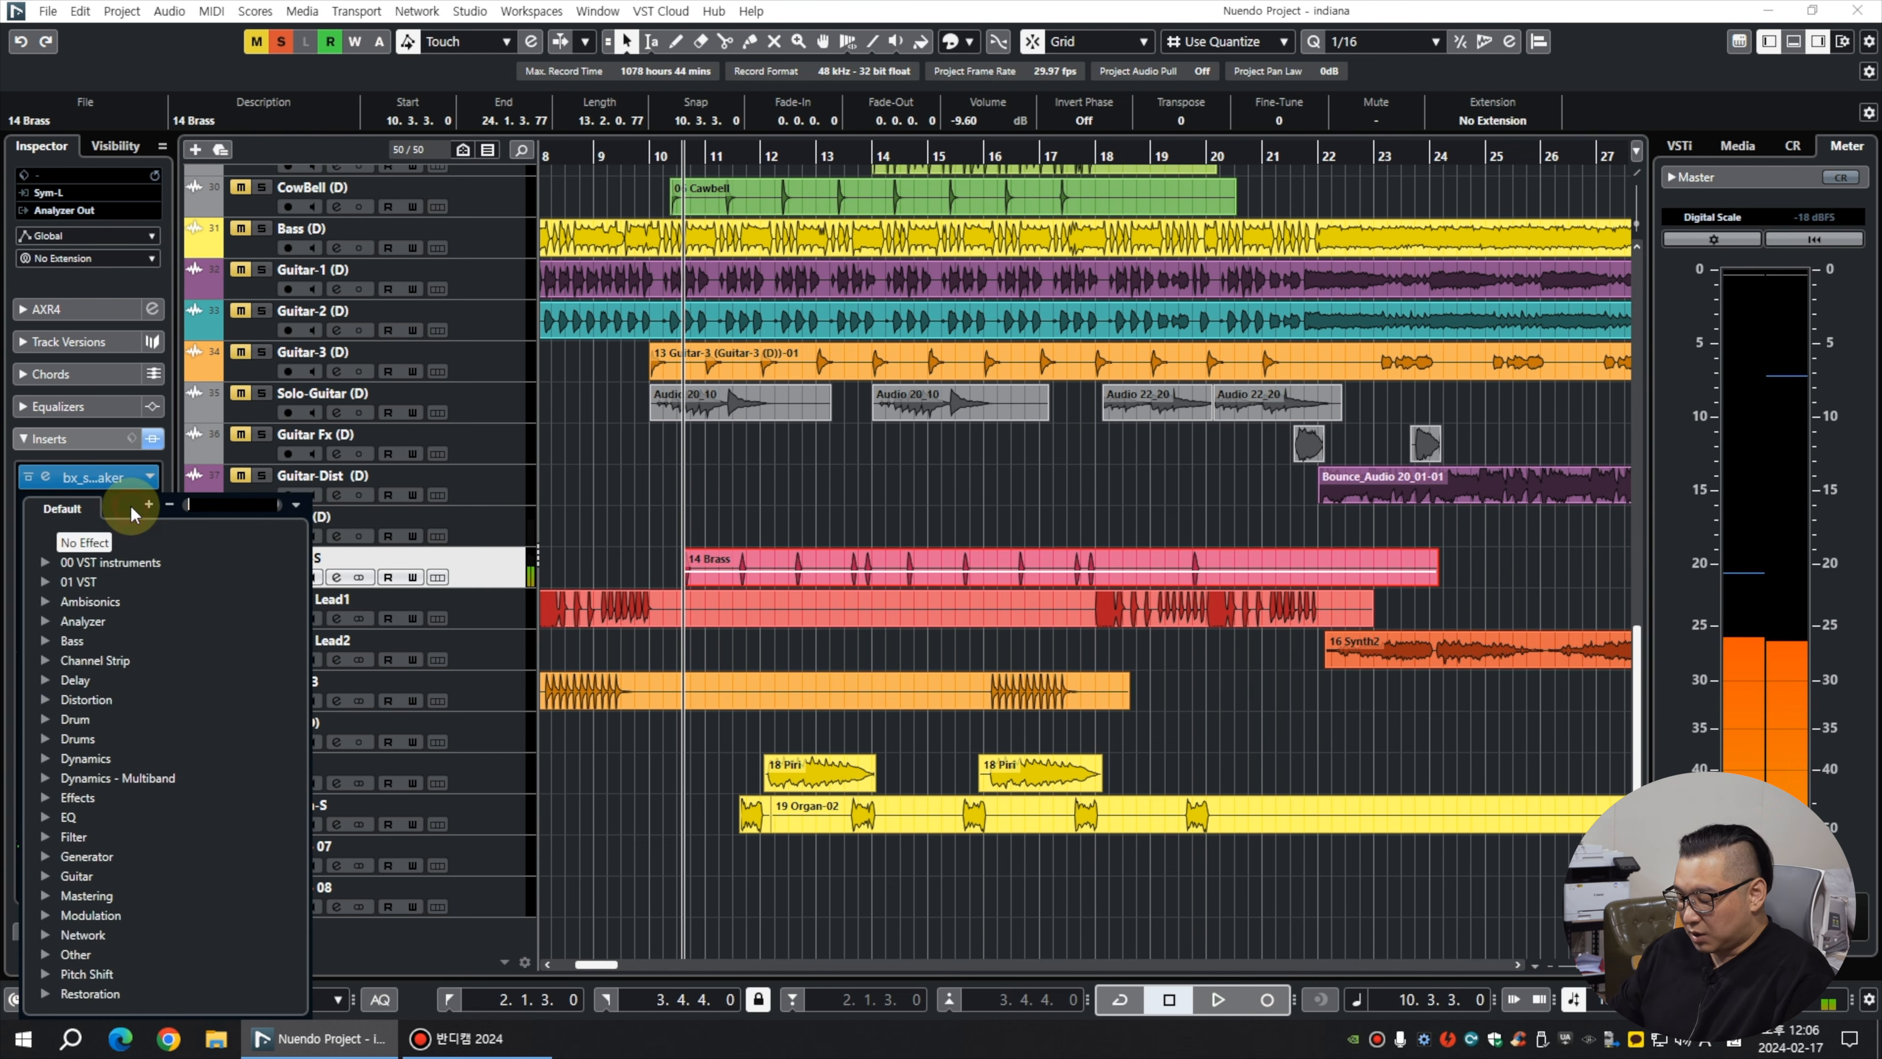
{"action": "type", "text": "eqp"}
{"action": "left_click", "coordinate": [165, 581]}
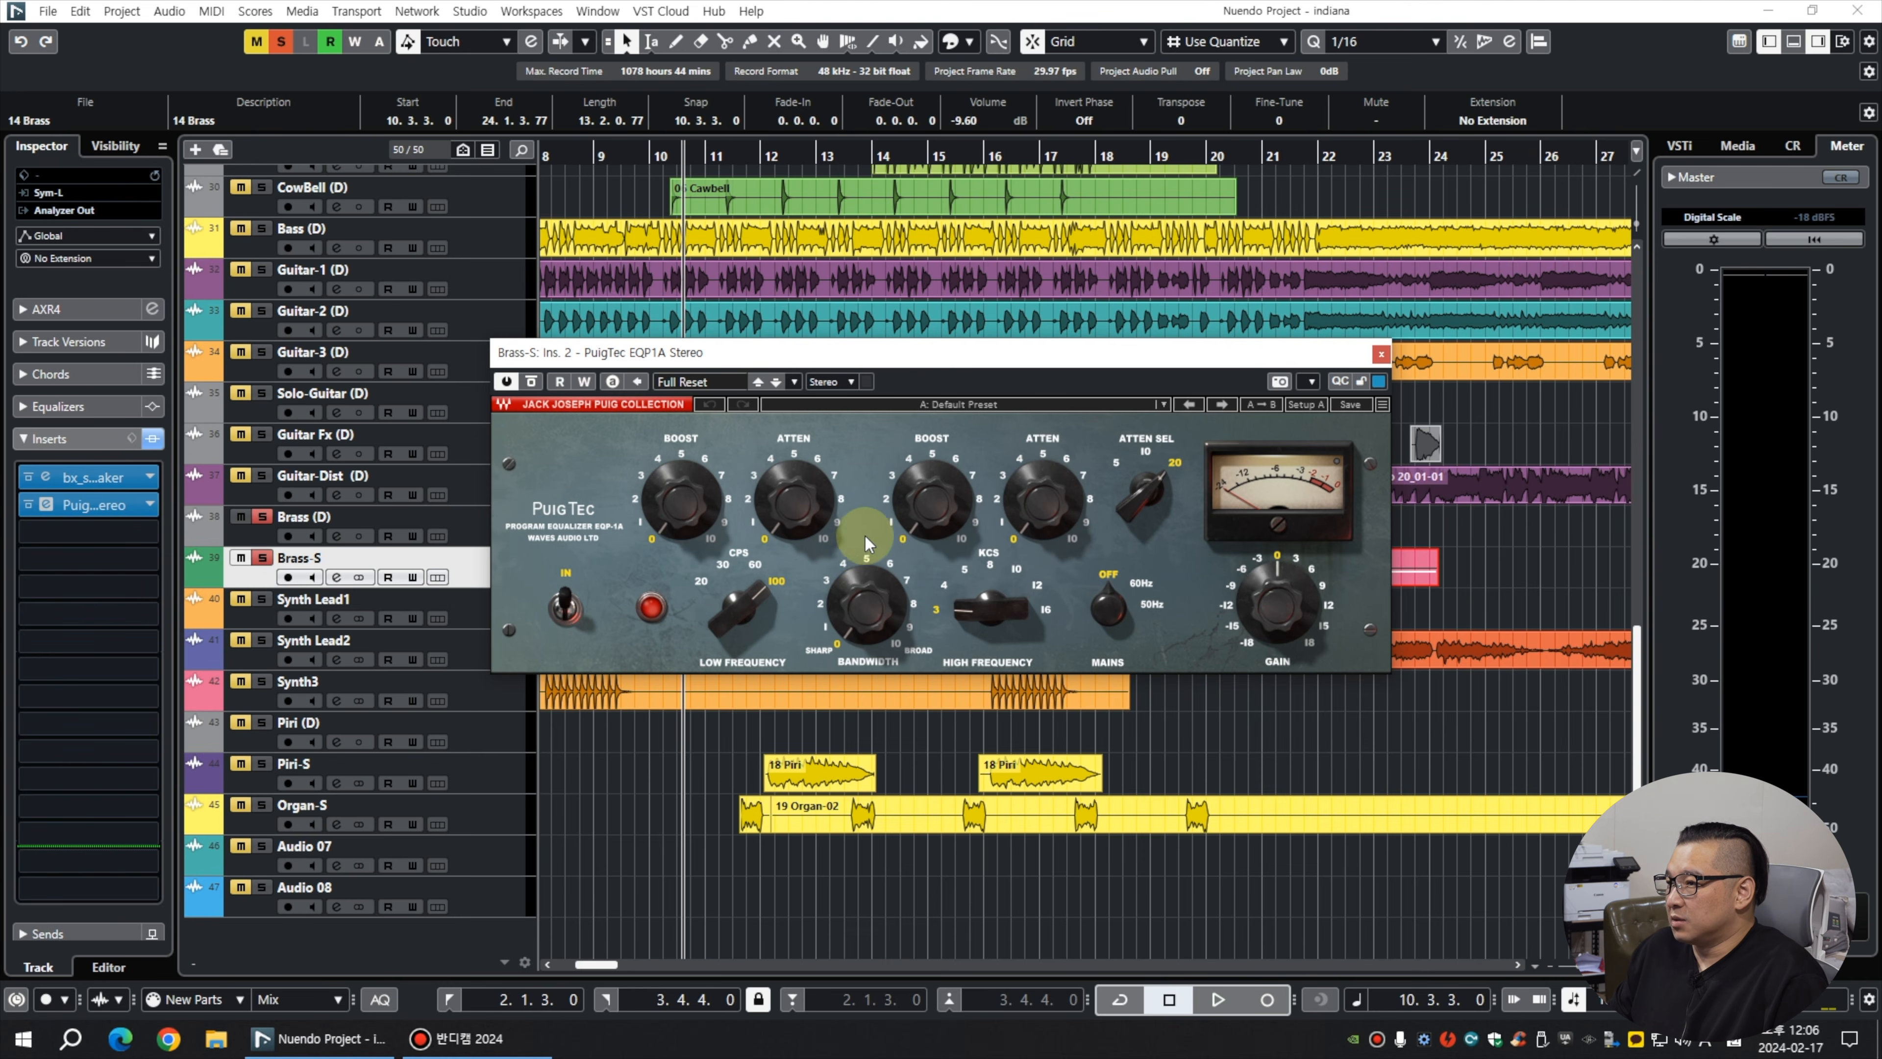
During Brass-S playback, set PuigTec EQP1A to 60 CPS, low attenuation about 5.2, bandwidth 10 and 16 KCS with high boost.
{"action": "scroll", "coordinate": [798, 505], "scroll_direction": "up", "scroll_amount": 3}
{"action": "scroll", "coordinate": [723, 598], "scroll_direction": "down", "scroll_amount": 1}
{"action": "key", "text": "space"}
{"action": "scroll", "coordinate": [863, 615], "scroll_direction": "up", "scroll_amount": 10}
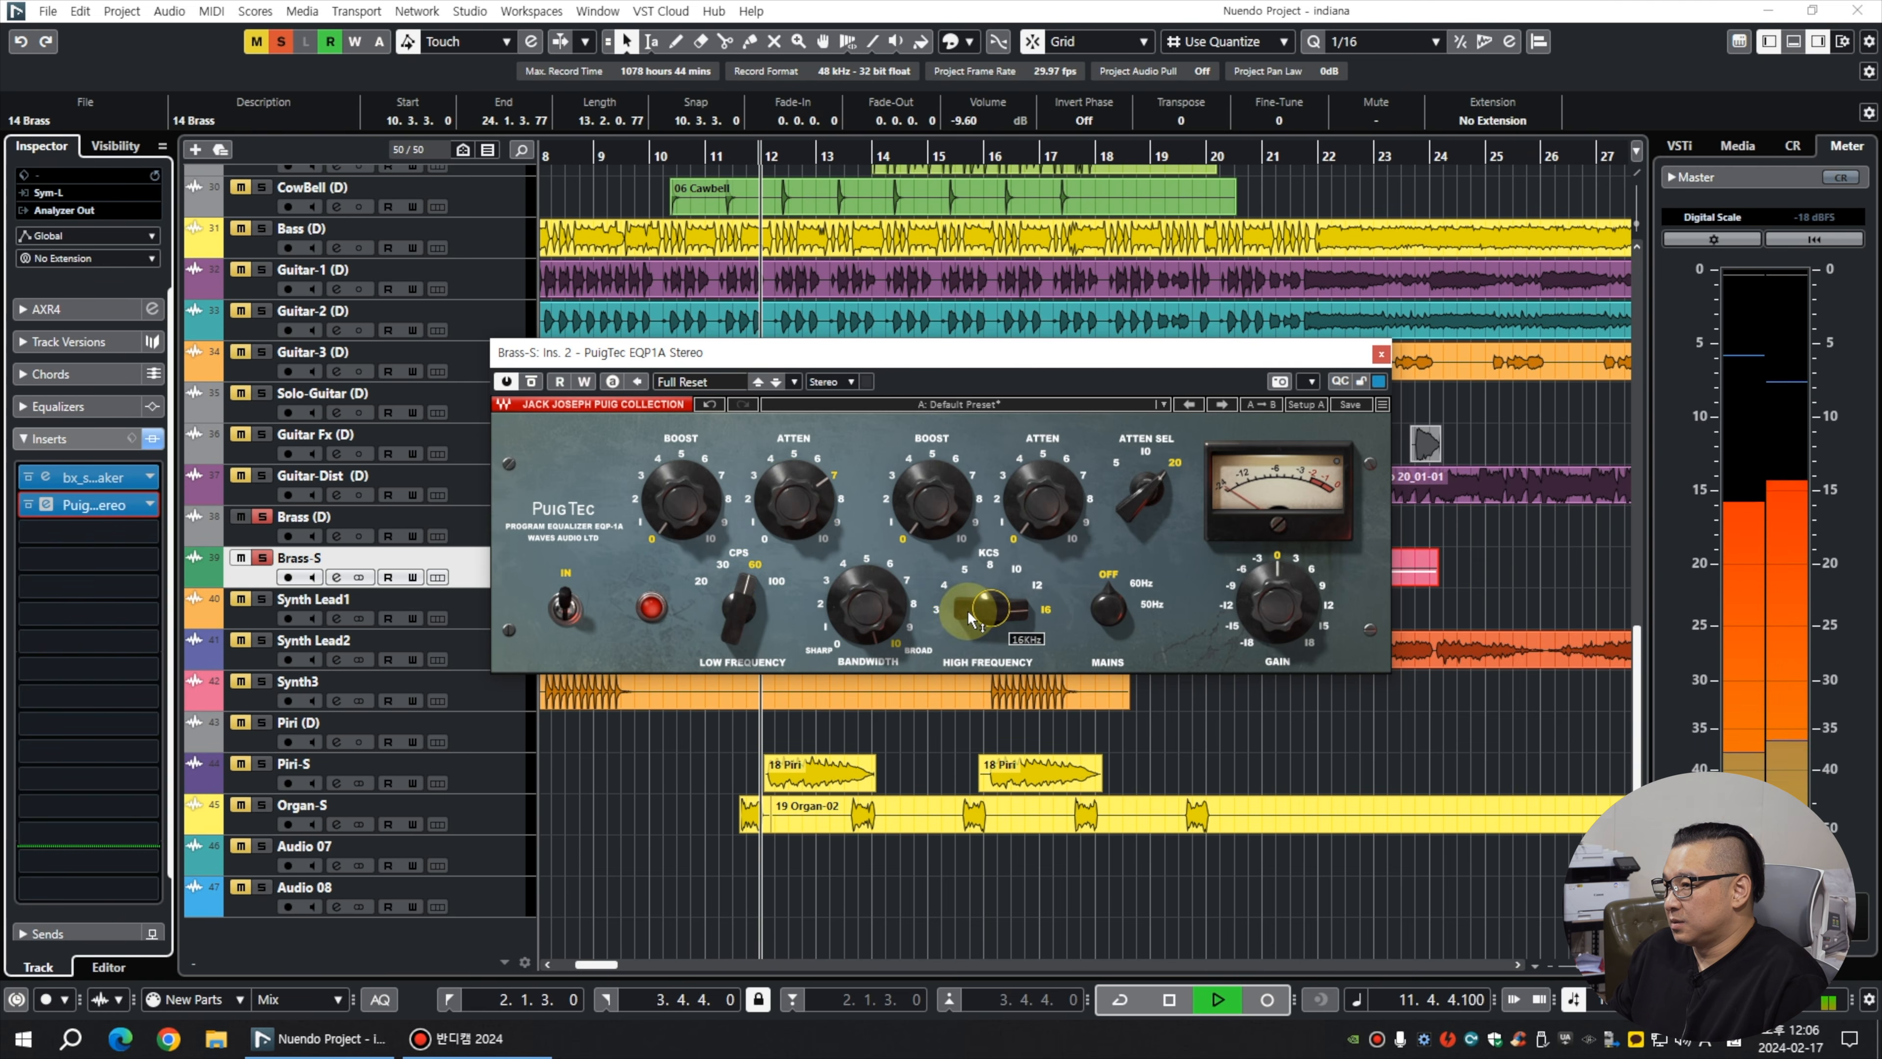
{"action": "scroll", "coordinate": [925, 513], "scroll_direction": "up", "scroll_amount": 12}
{"action": "scroll", "coordinate": [822, 480], "scroll_direction": "down", "scroll_amount": 3}
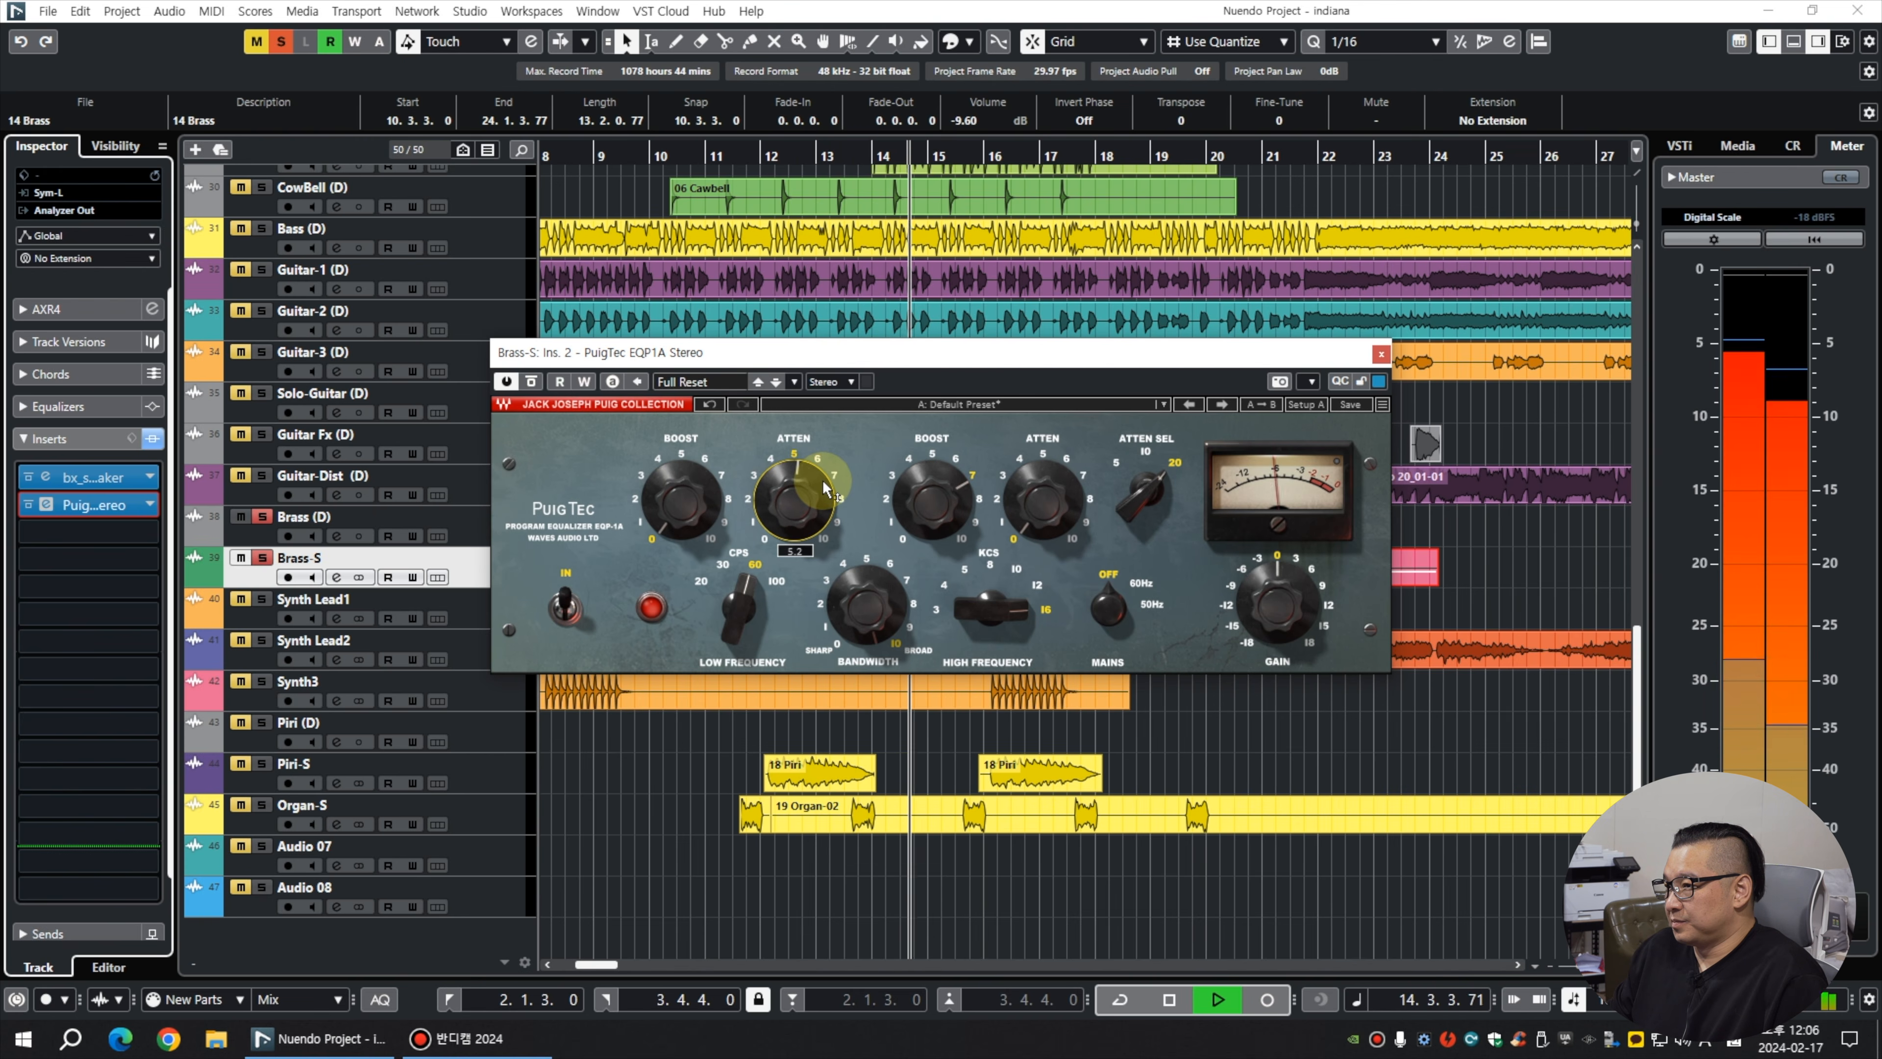
{"action": "left_click", "coordinate": [1382, 355]}
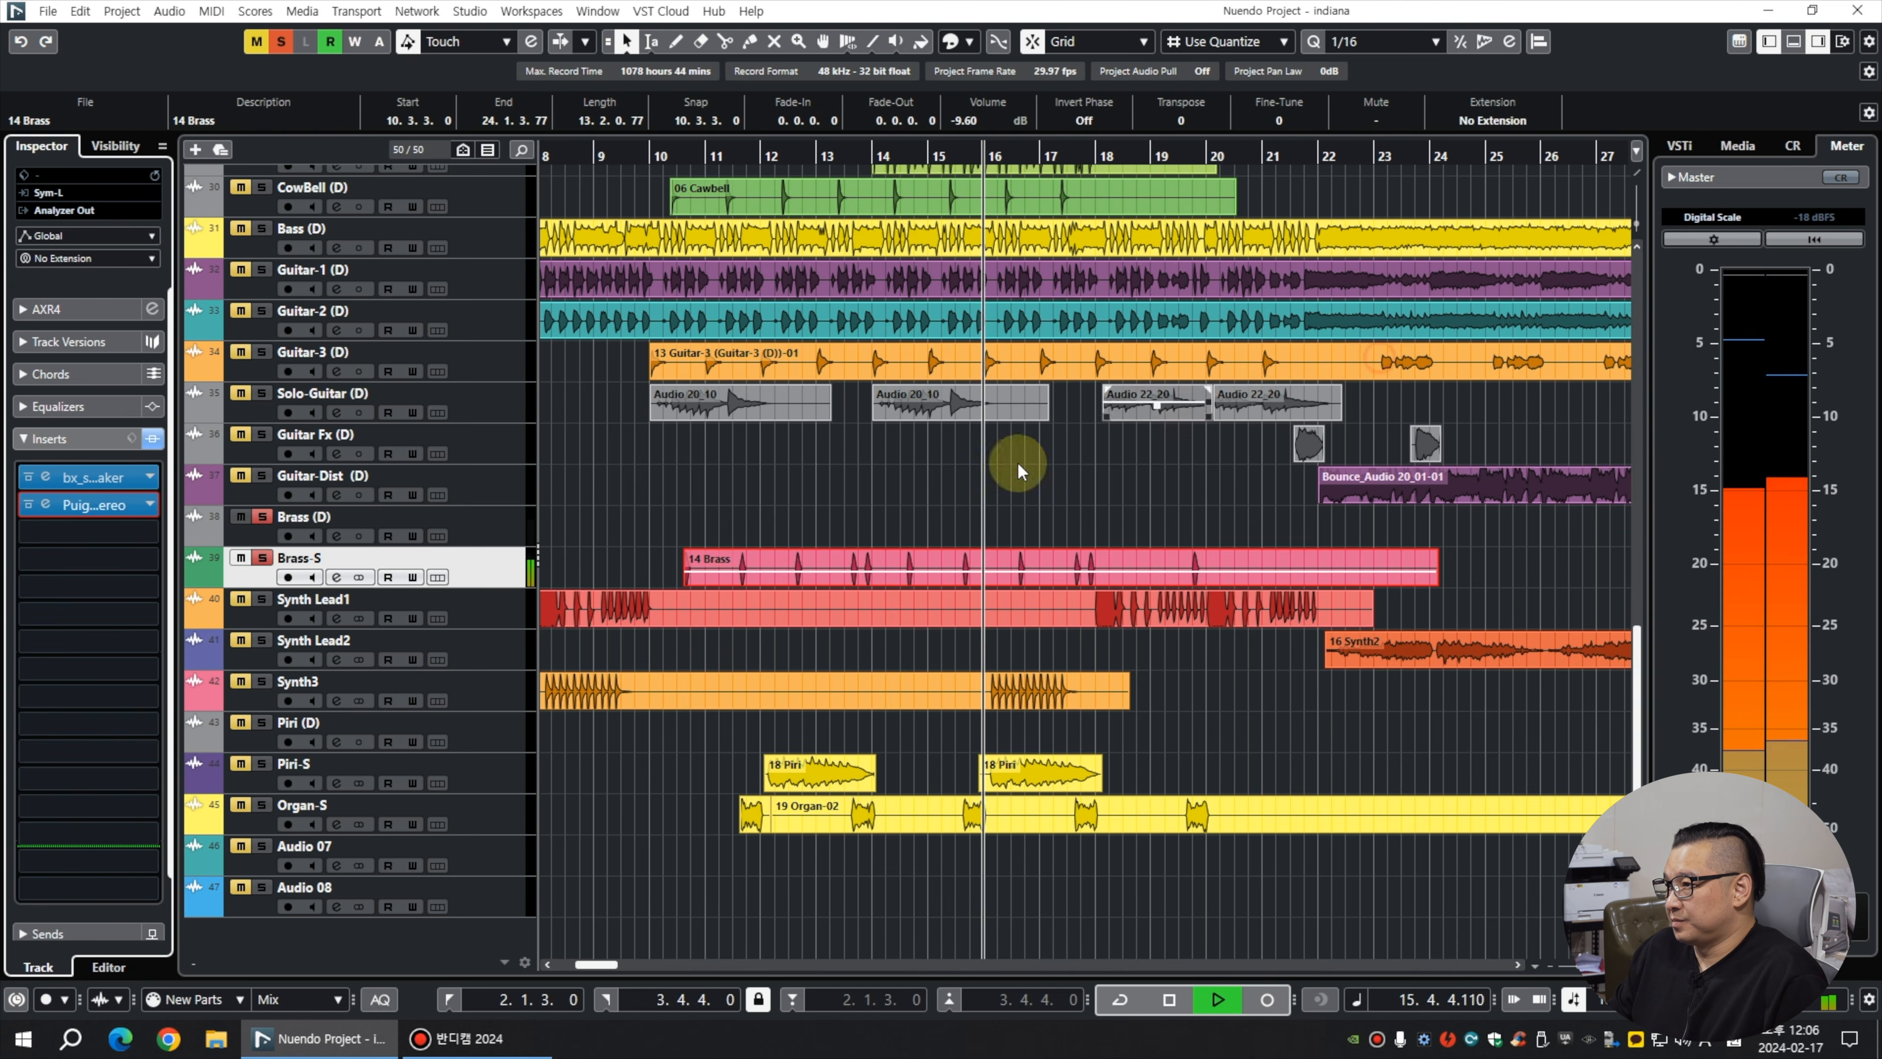
{"action": "left_click", "coordinate": [820, 560]}
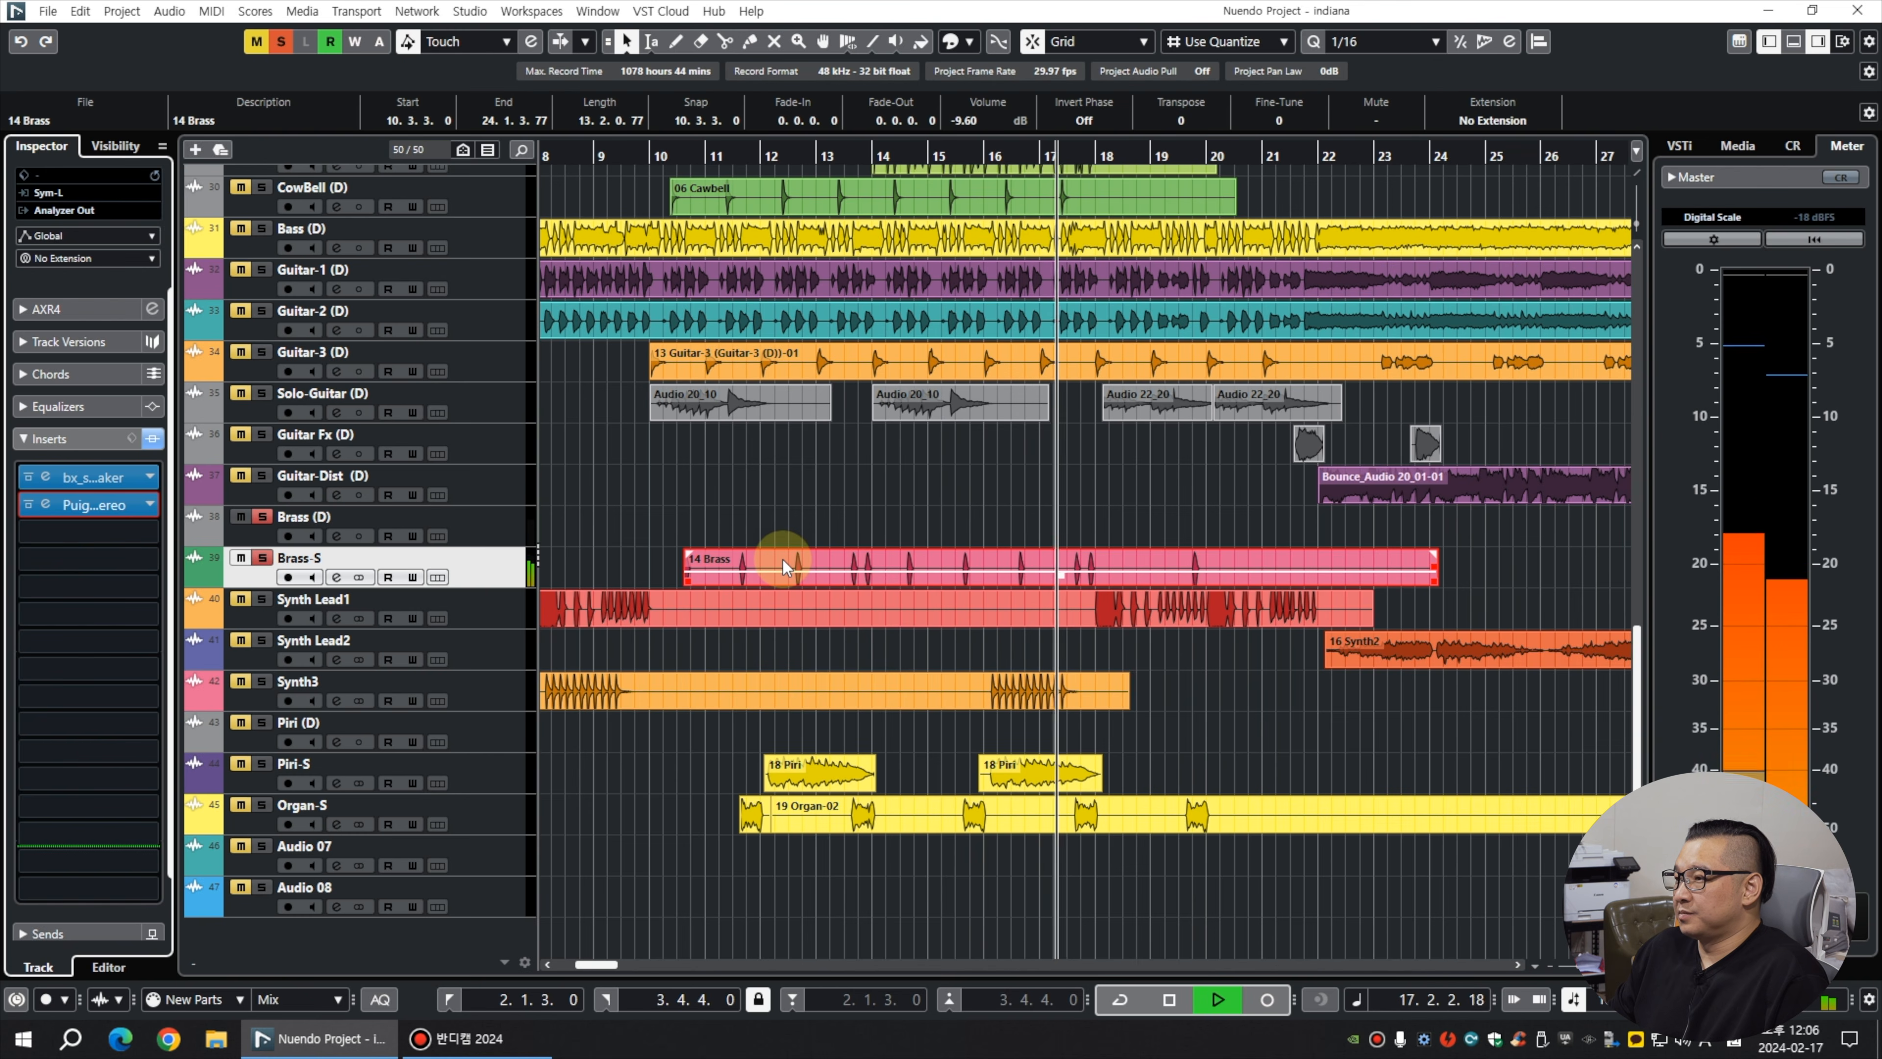
{"action": "key", "text": "space"}
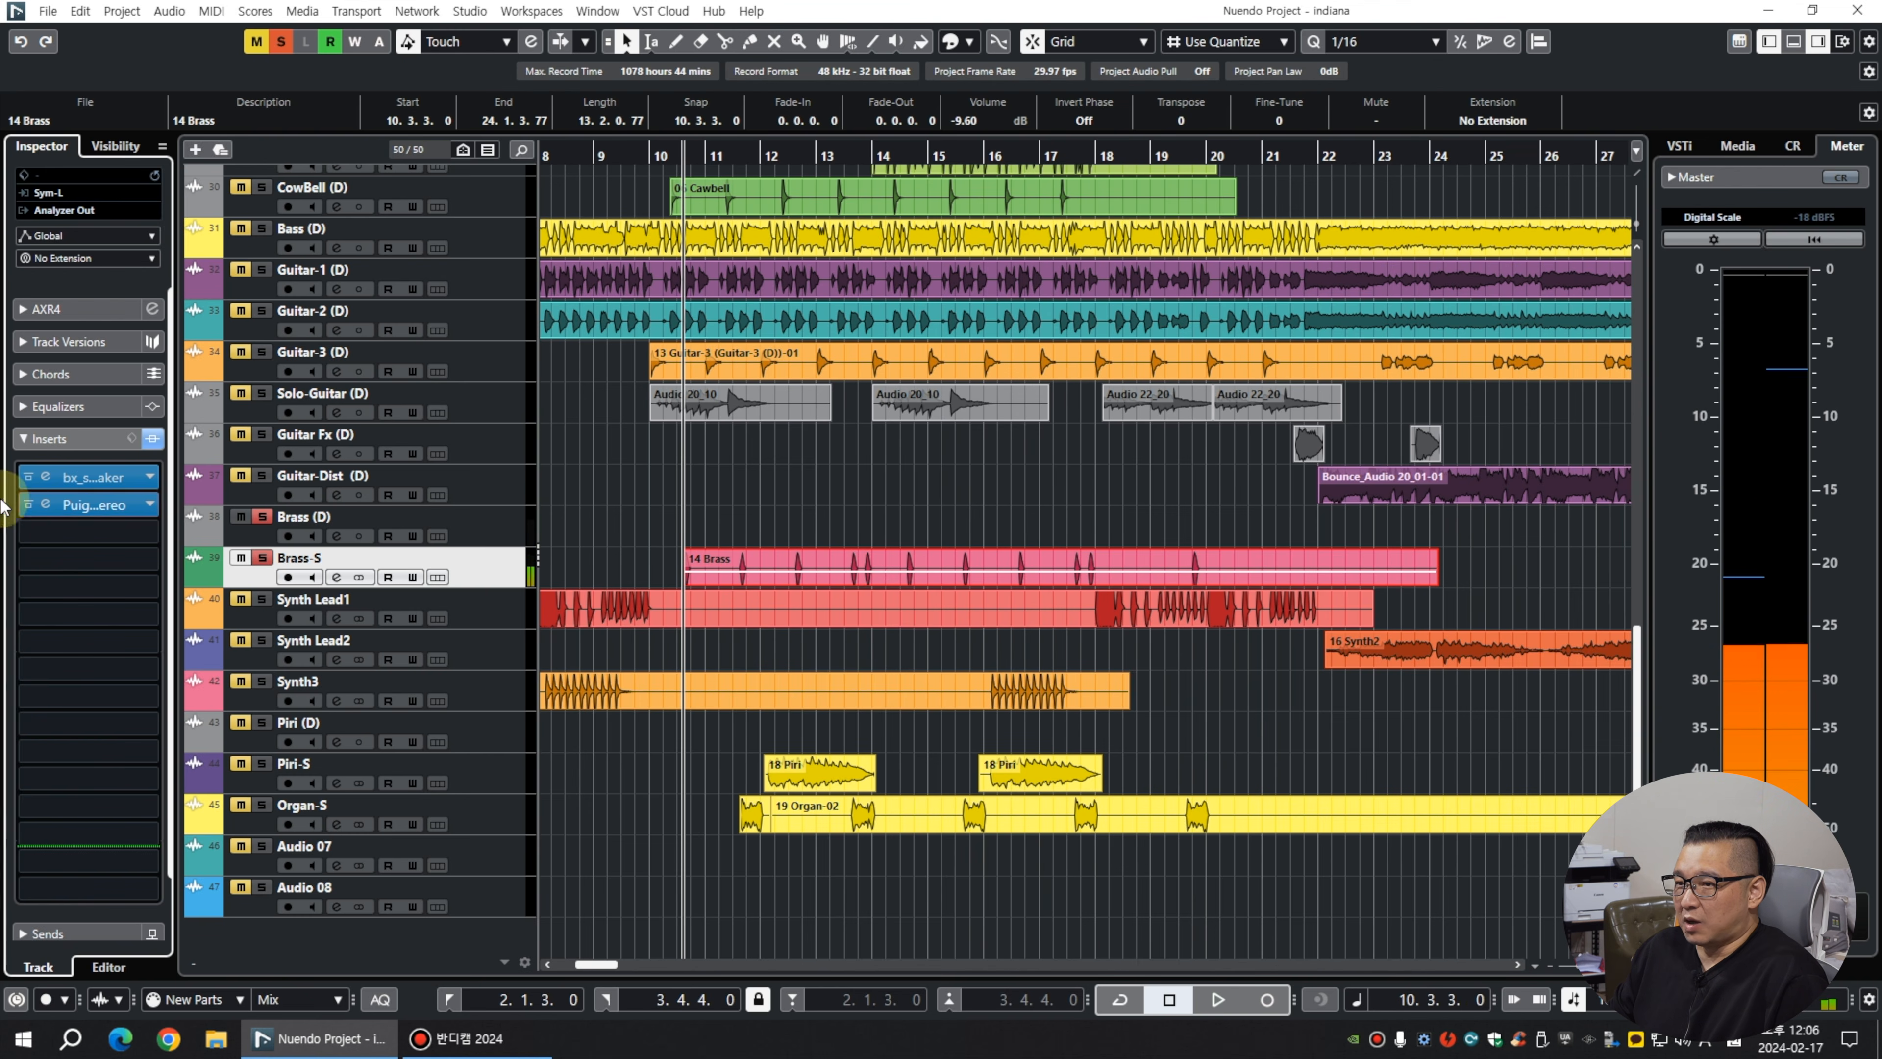
Move the bypassed PuigTec EQ to Brass-S's fifth insert slot and load MonoToStereo in the second slot at 200 % width.
{"action": "left_click_drag", "start_coordinate": [59, 505], "coordinate": [51, 575]}
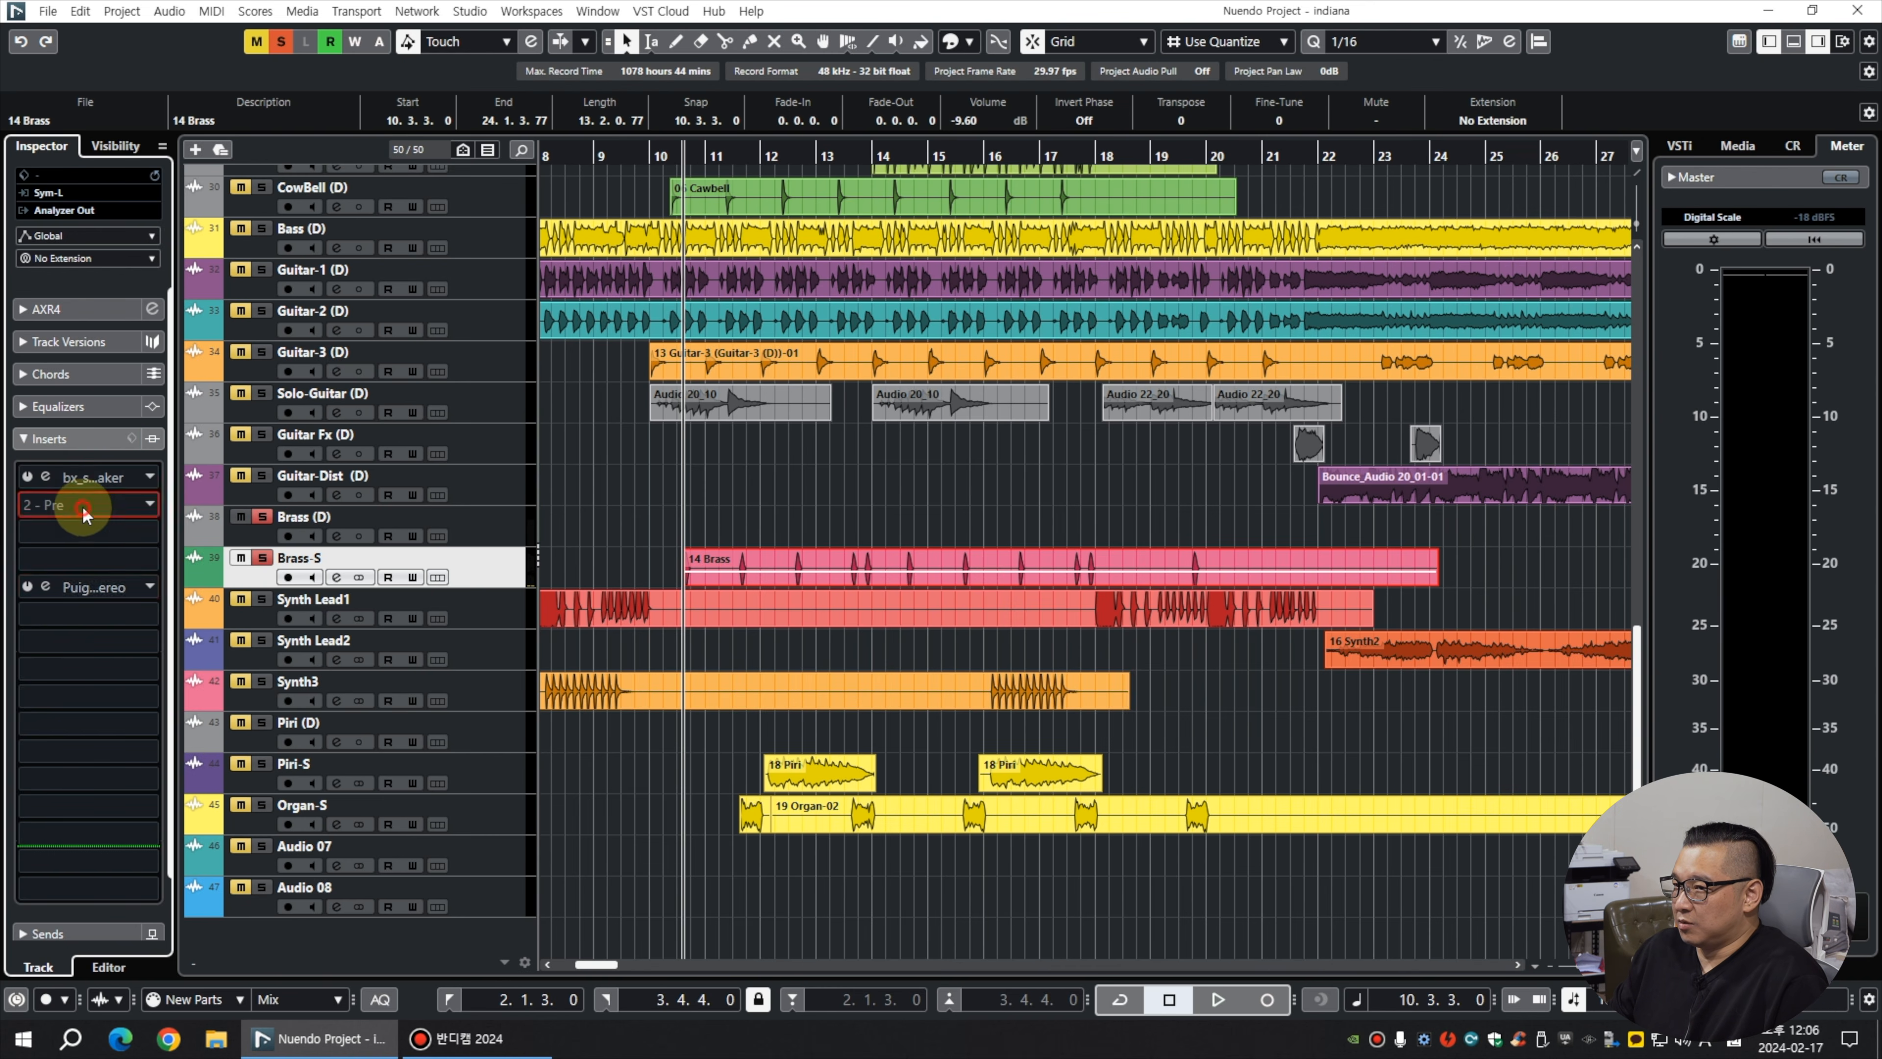
{"action": "key", "text": "space"}
{"action": "left_click_drag", "start_coordinate": [908, 517], "coordinate": [1080, 560]}
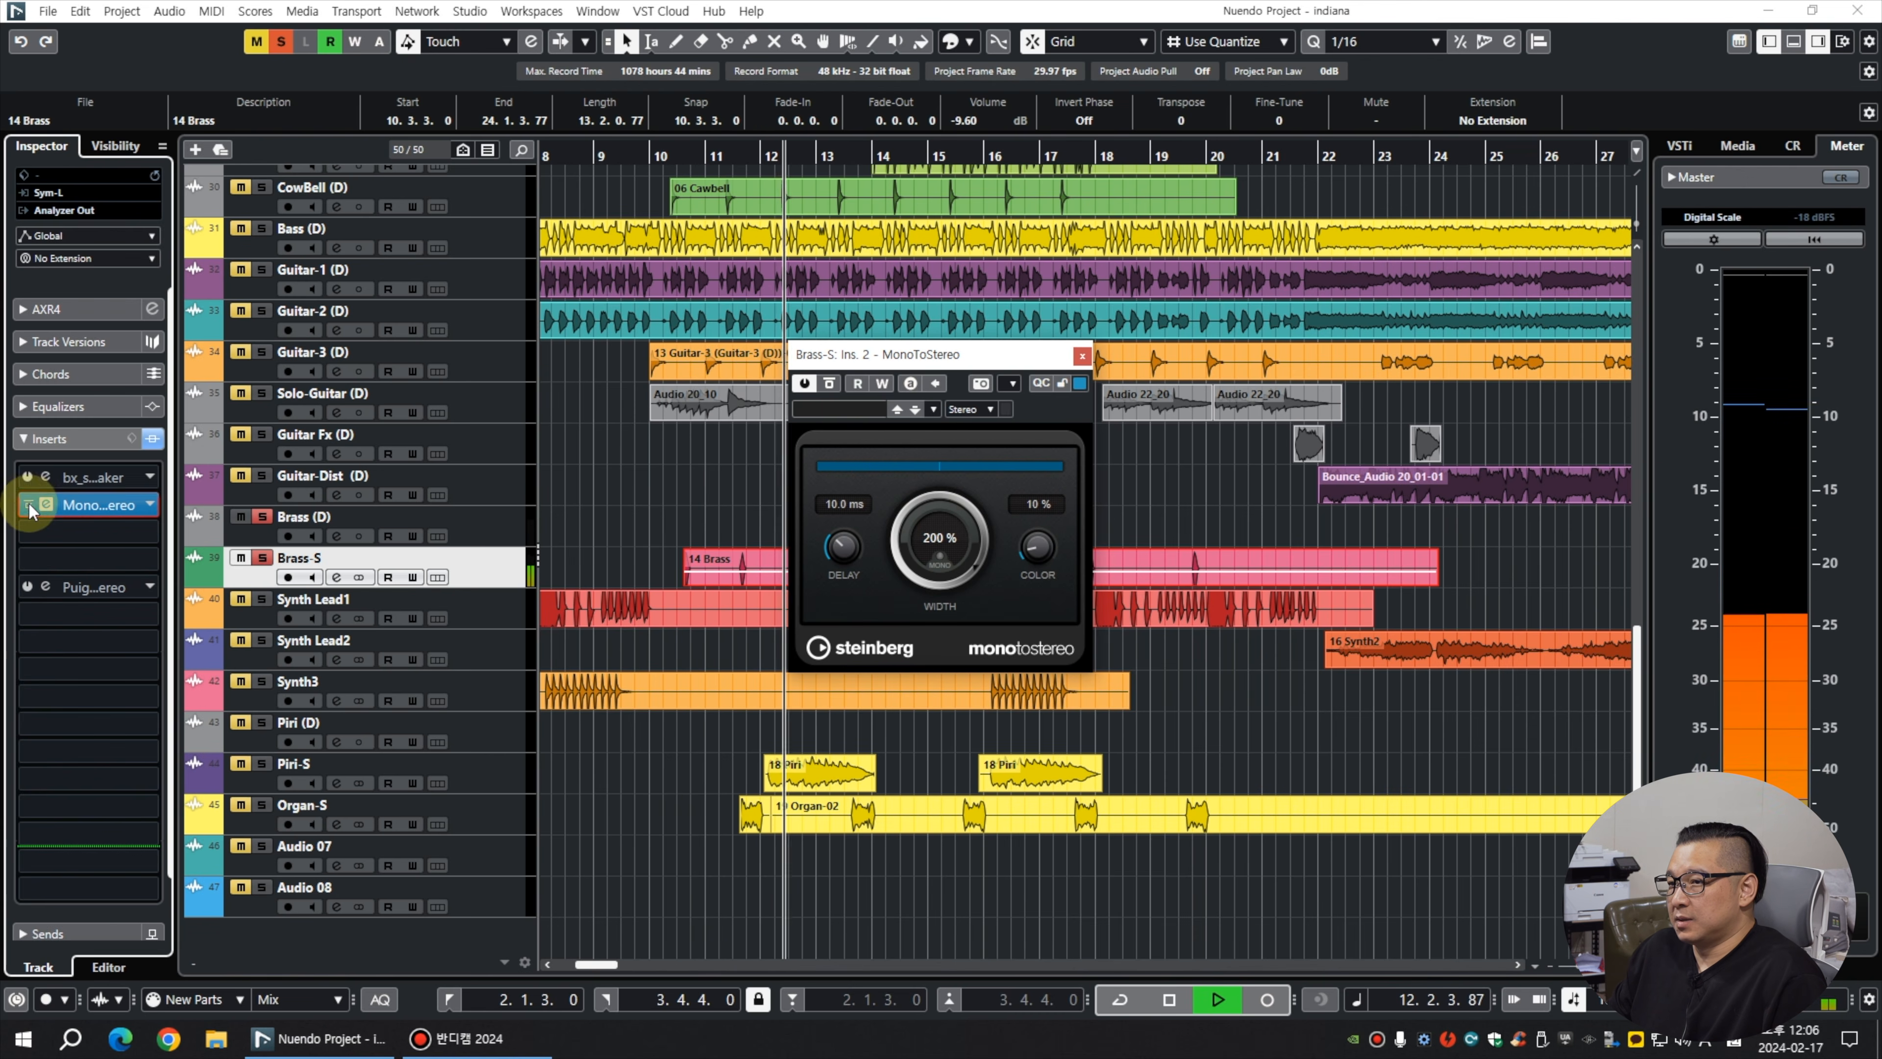
Move MonoToStereo to the third insert slot of Brass-S and load Schoeps Mono Upmix 1to2 in the second slot.
{"action": "left_click_drag", "start_coordinate": [74, 504], "coordinate": [73, 547]}
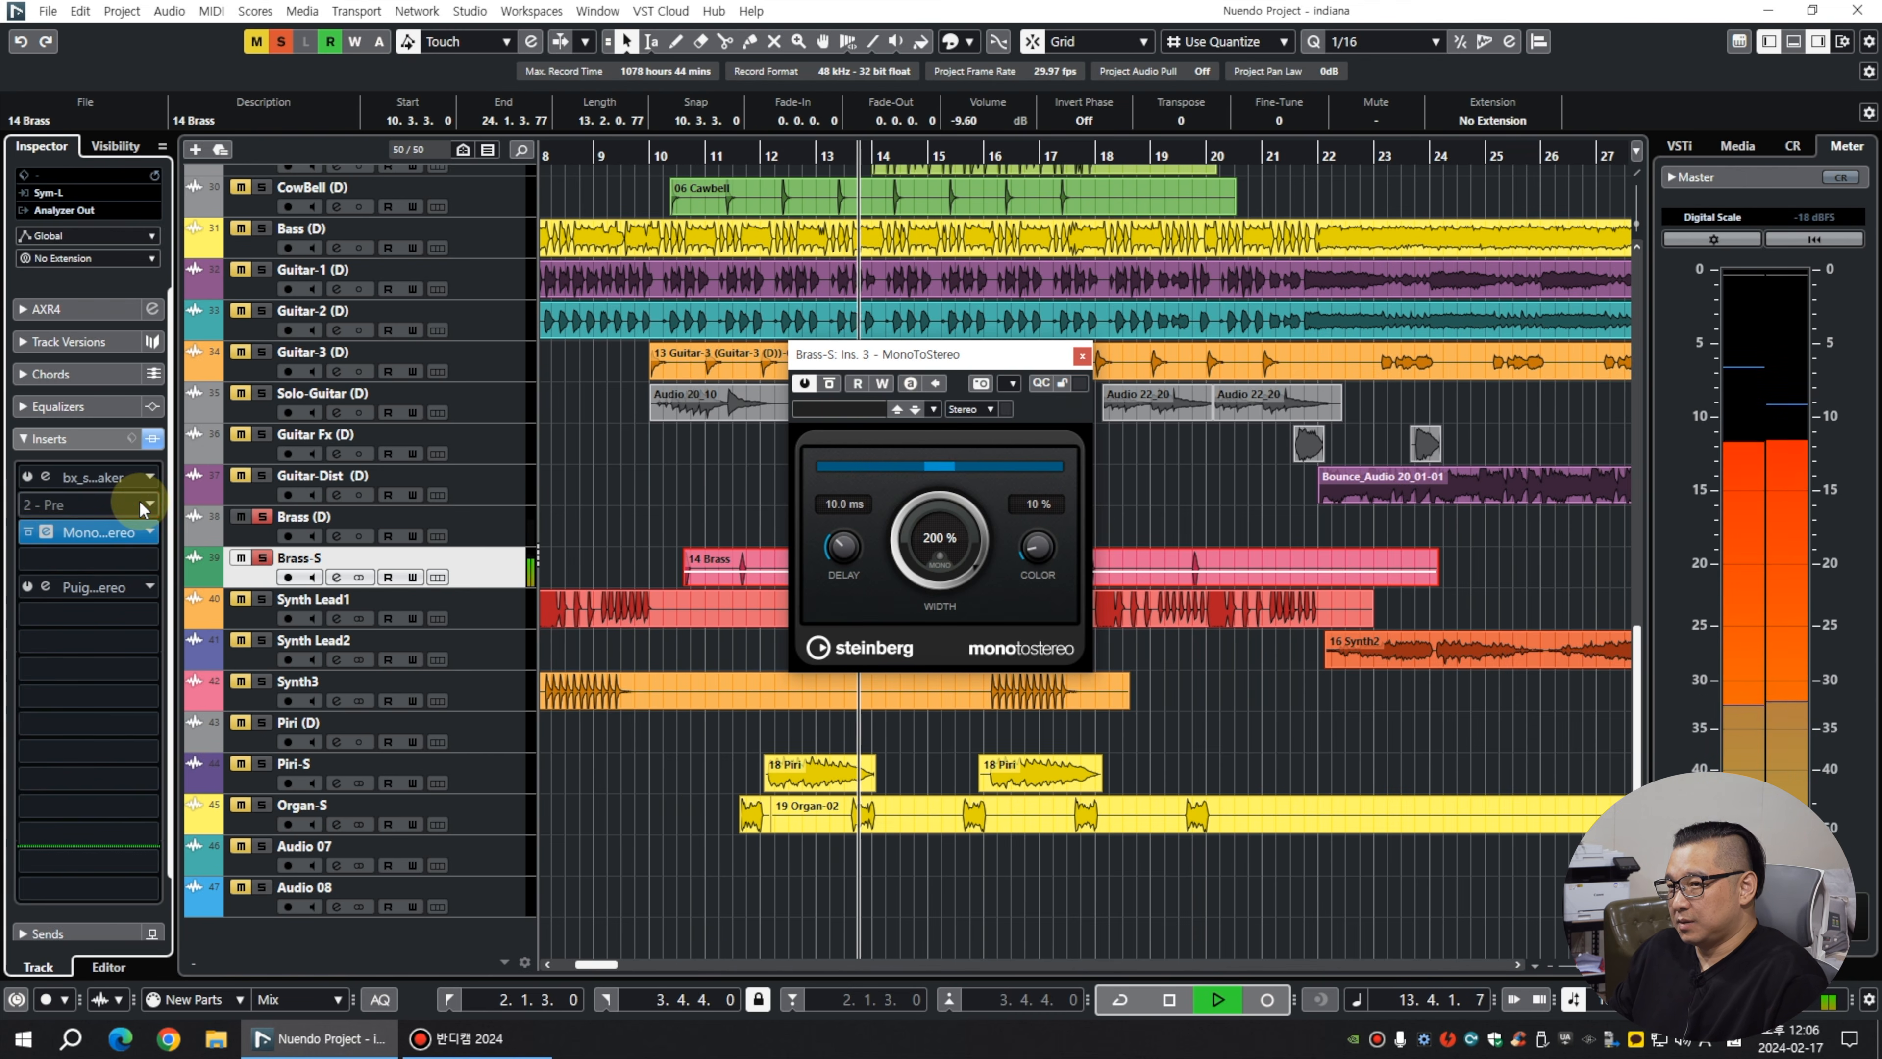
{"action": "key", "text": "space"}
{"action": "left_click", "coordinate": [143, 506]}
{"action": "type", "text": "sch"}
{"action": "left_click", "coordinate": [166, 761]}
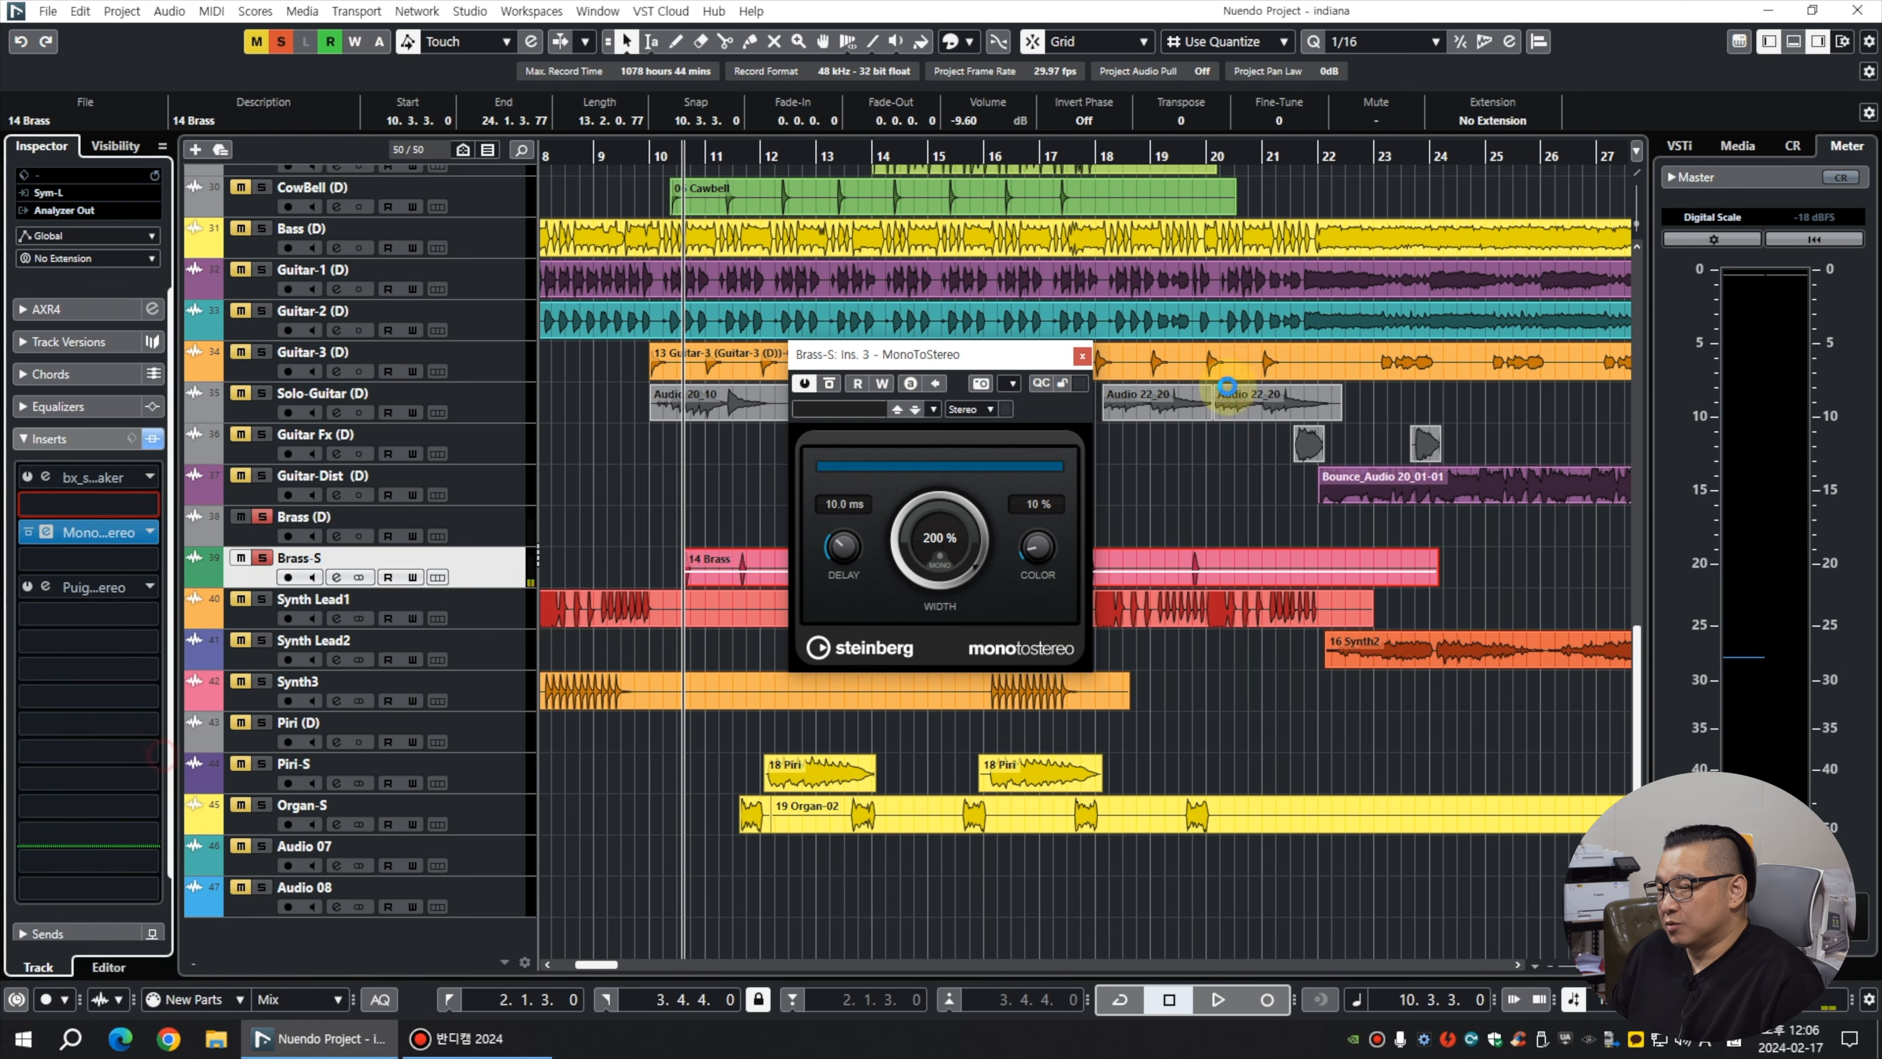
Adjust Schoeps Upmix 1to2 on Brass-S during playback to Depth 0.64 and Upmix Gain 0.69.
{"action": "key", "text": "space"}
{"action": "left_click_drag", "start_coordinate": [1051, 545], "coordinate": [1088, 532]}
{"action": "key", "text": "space"}
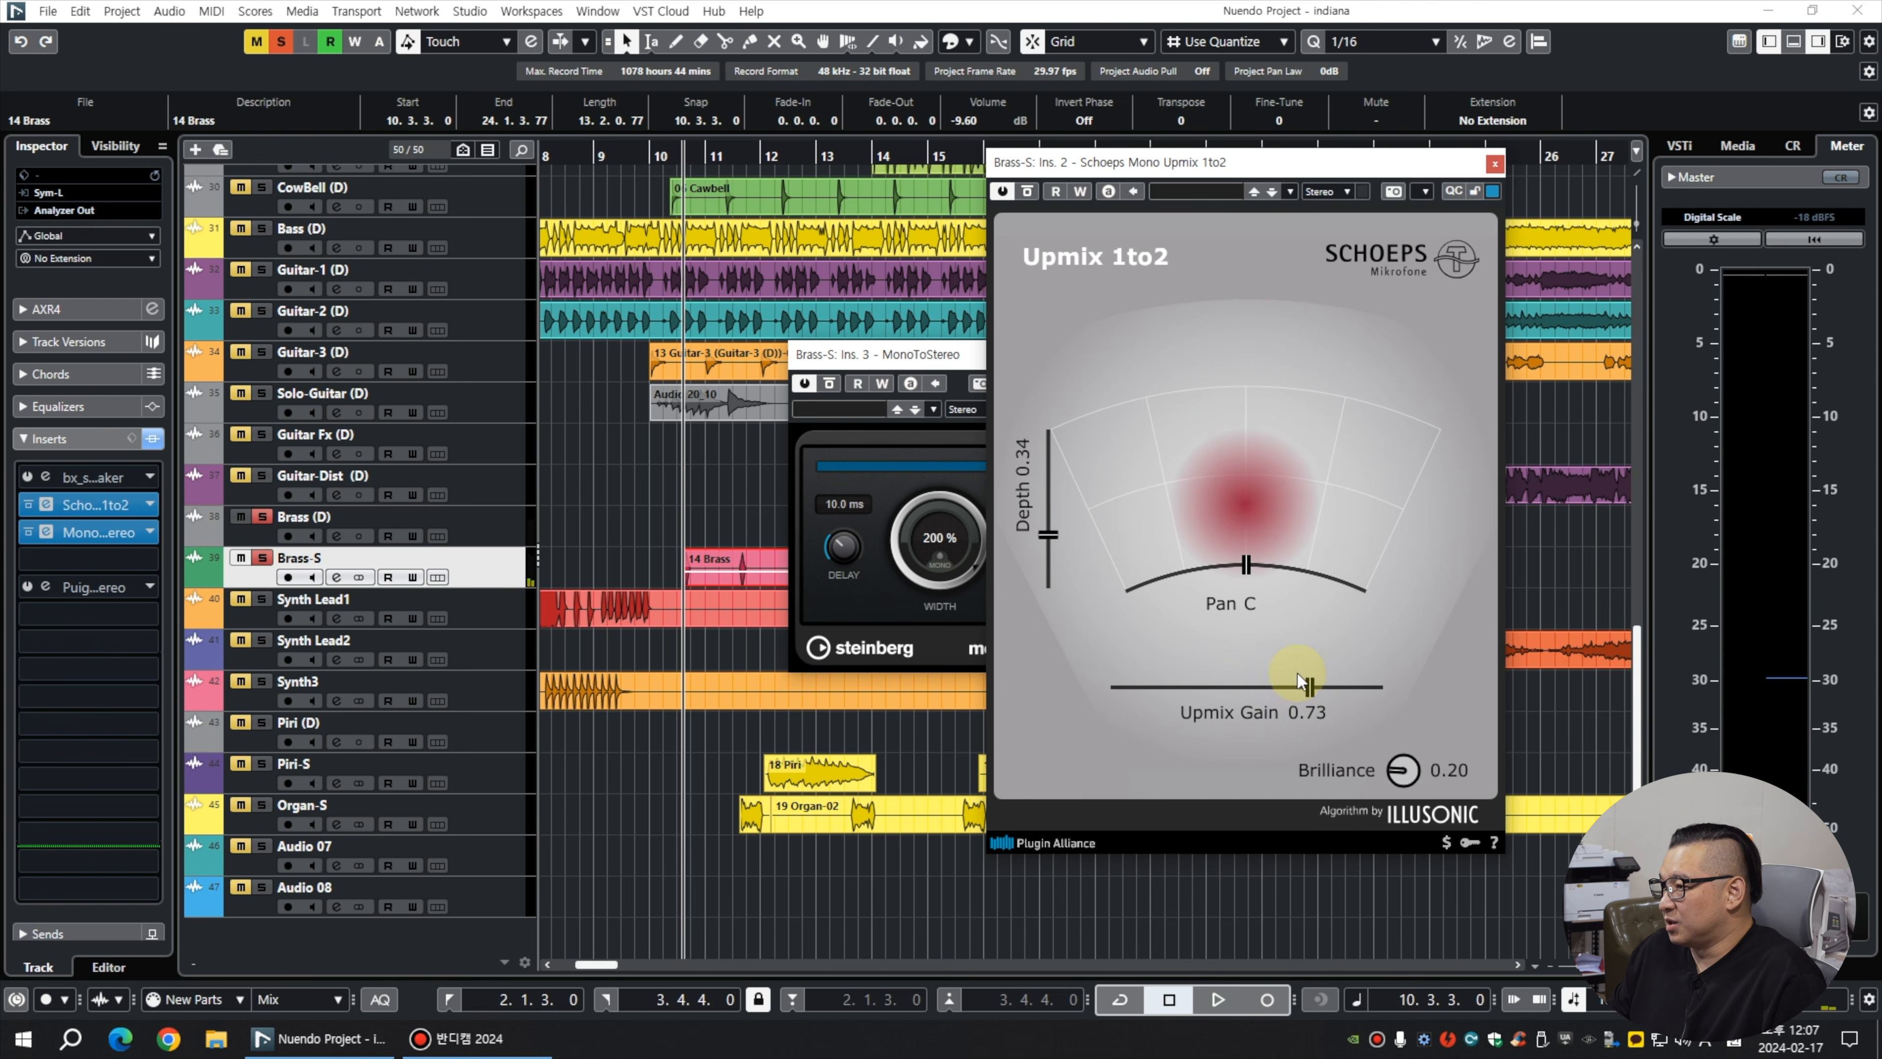
{"action": "key", "text": "space"}
{"action": "left_click_drag", "start_coordinate": [1309, 692], "coordinate": [1213, 683]}
{"action": "left_click_drag", "start_coordinate": [1047, 537], "coordinate": [1054, 493]}
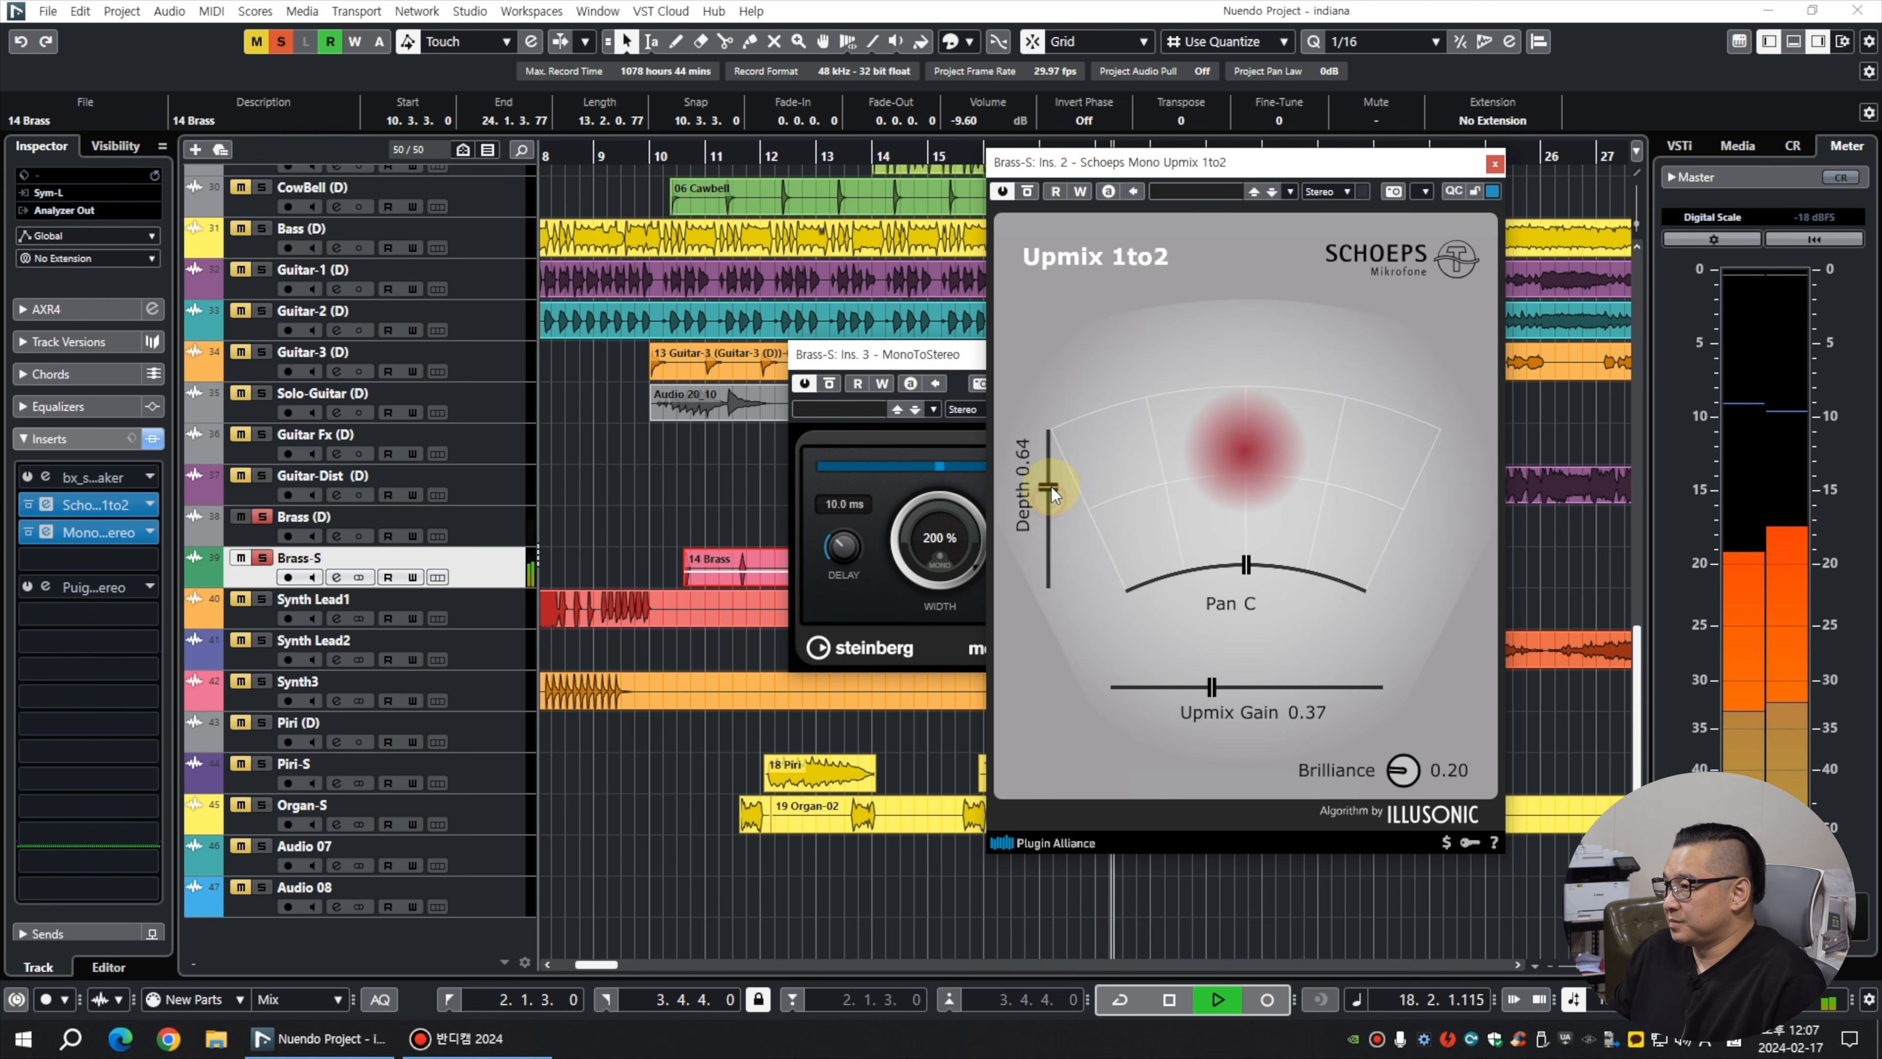
{"action": "left_click_drag", "start_coordinate": [1210, 686], "coordinate": [1300, 683]}
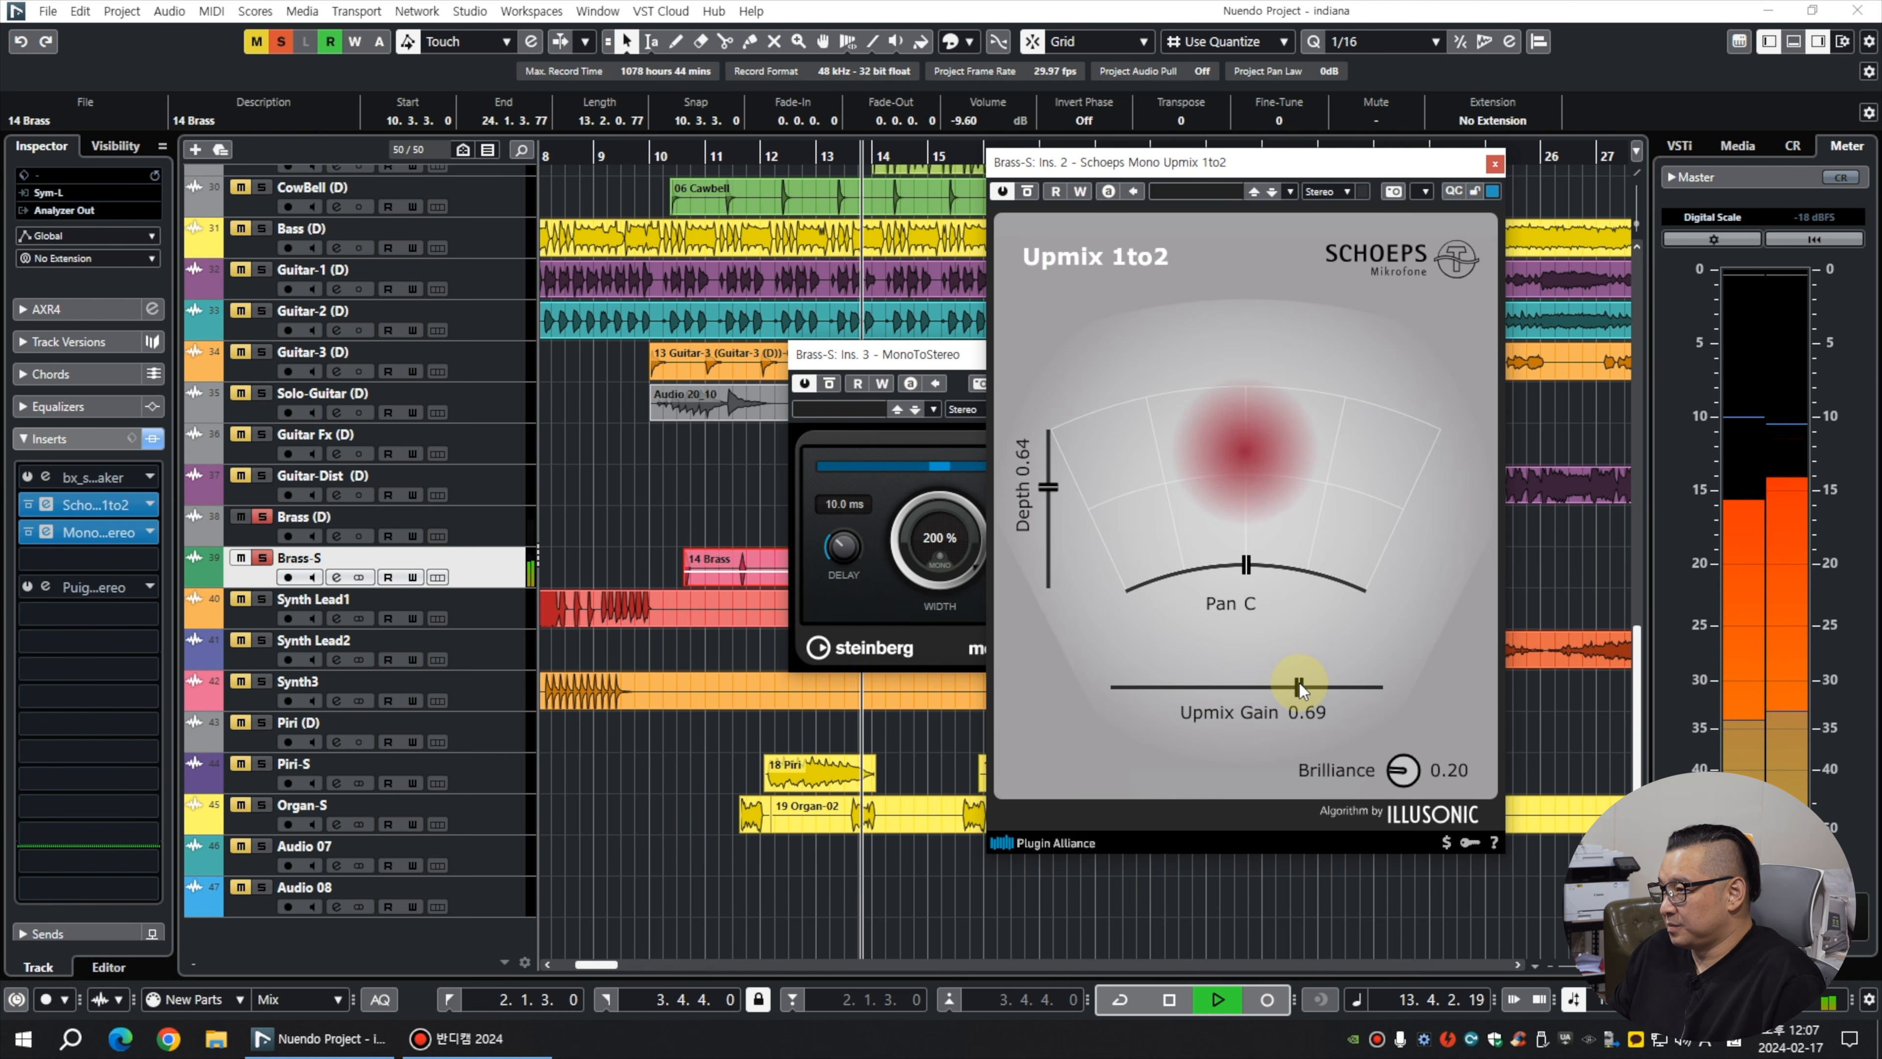
{"action": "key", "text": "space"}
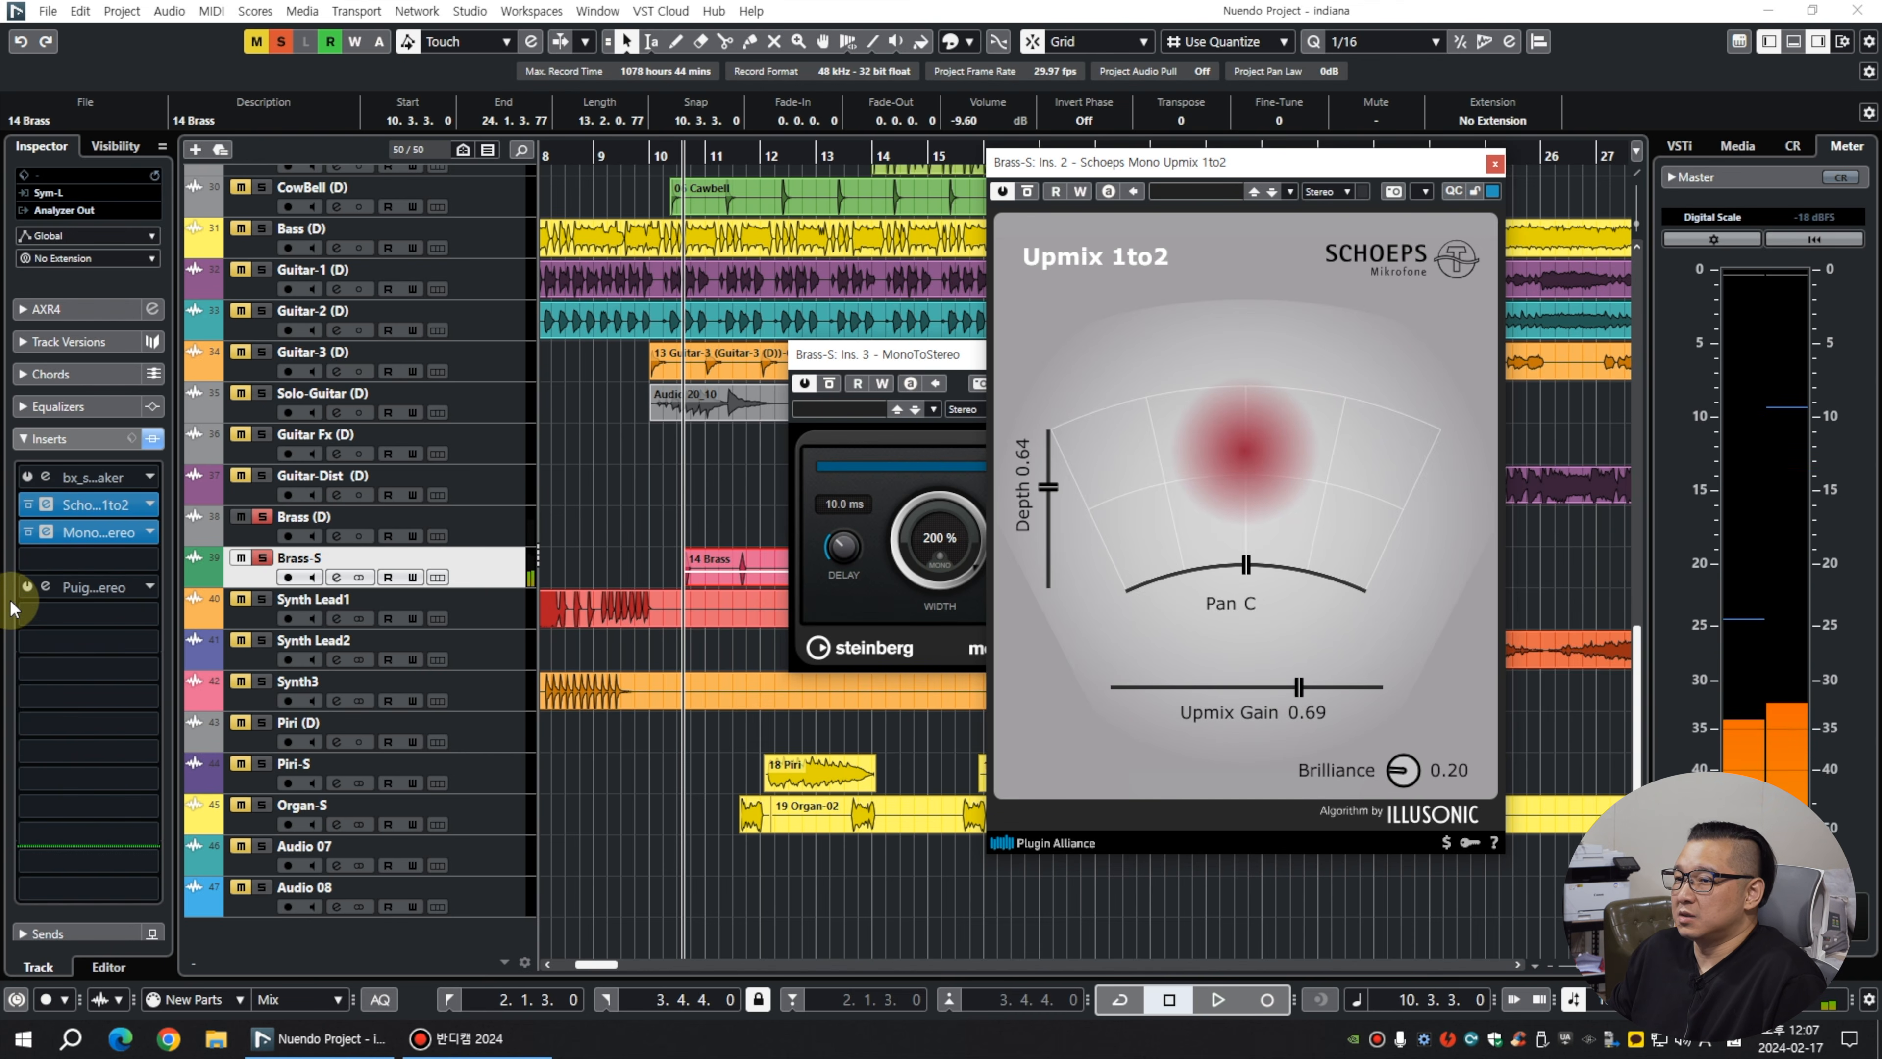
Reactivate the PuigTec EQ on Brass-S and fine-tune its low attenuation to about 4 and its high boost during playback.
{"action": "left_click", "coordinate": [1494, 165]}
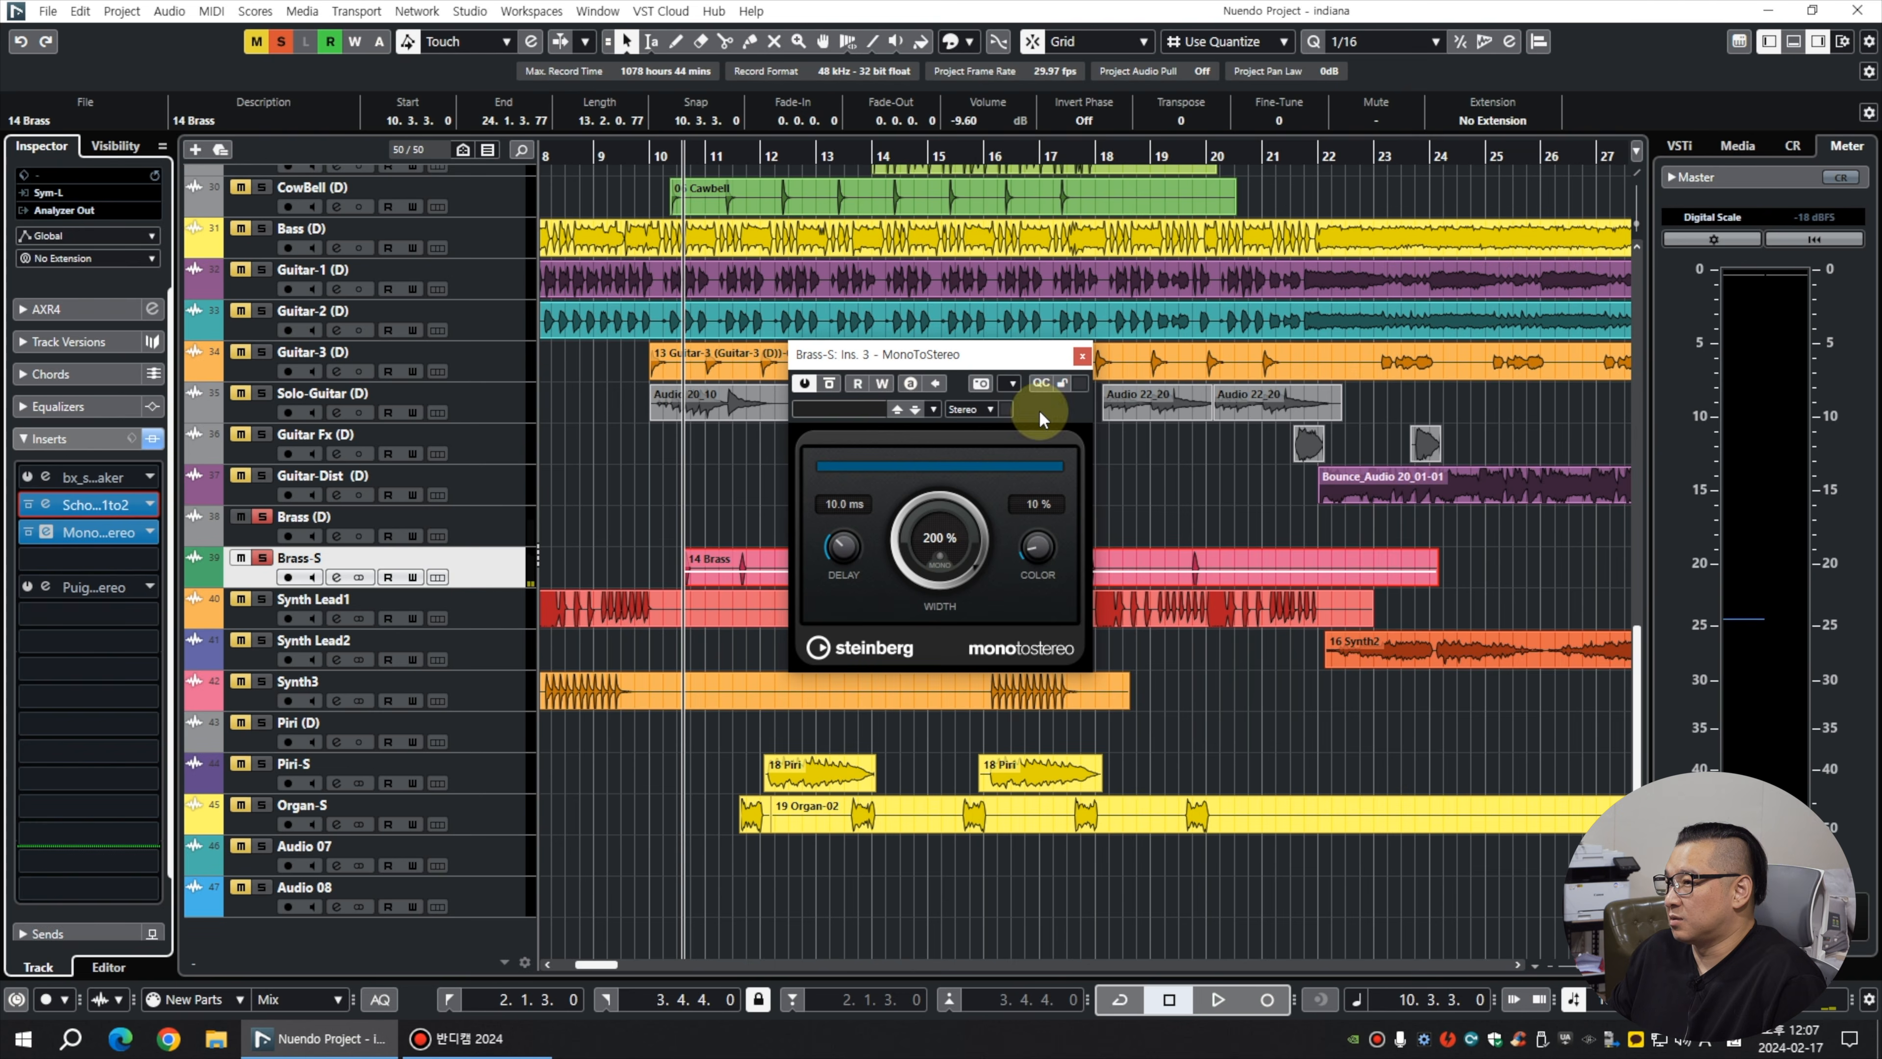
{"action": "left_click", "coordinate": [1084, 359]}
{"action": "left_click", "coordinate": [46, 586]}
{"action": "key", "text": "space"}
{"action": "left_click_drag", "start_coordinate": [802, 477], "coordinate": [802, 480]}
{"action": "left_click_drag", "start_coordinate": [942, 482], "coordinate": [941, 485]}
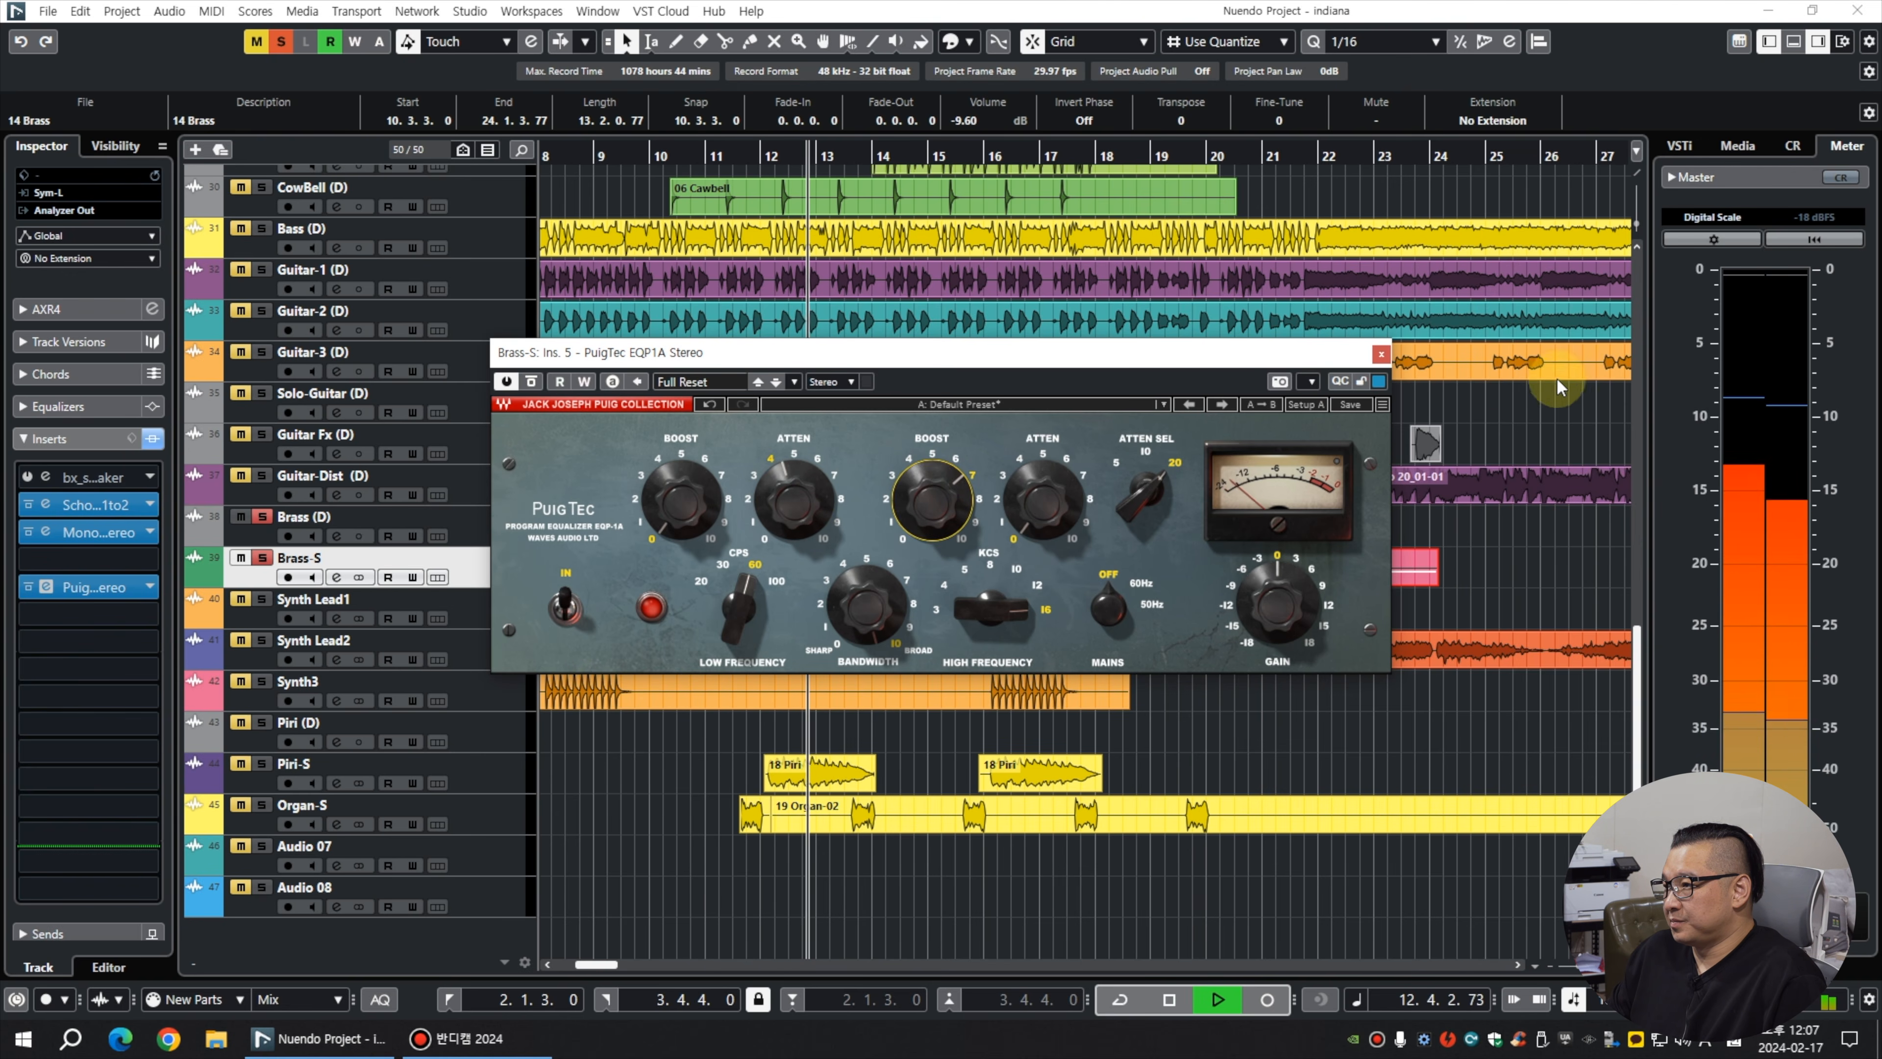
{"action": "left_click", "coordinate": [1381, 355]}
Compare dry and widened brass by moving the 14 Brass event to Brass (D) and back to Brass-S during playback.
{"action": "left_click_drag", "start_coordinate": [717, 573], "coordinate": [757, 528]}
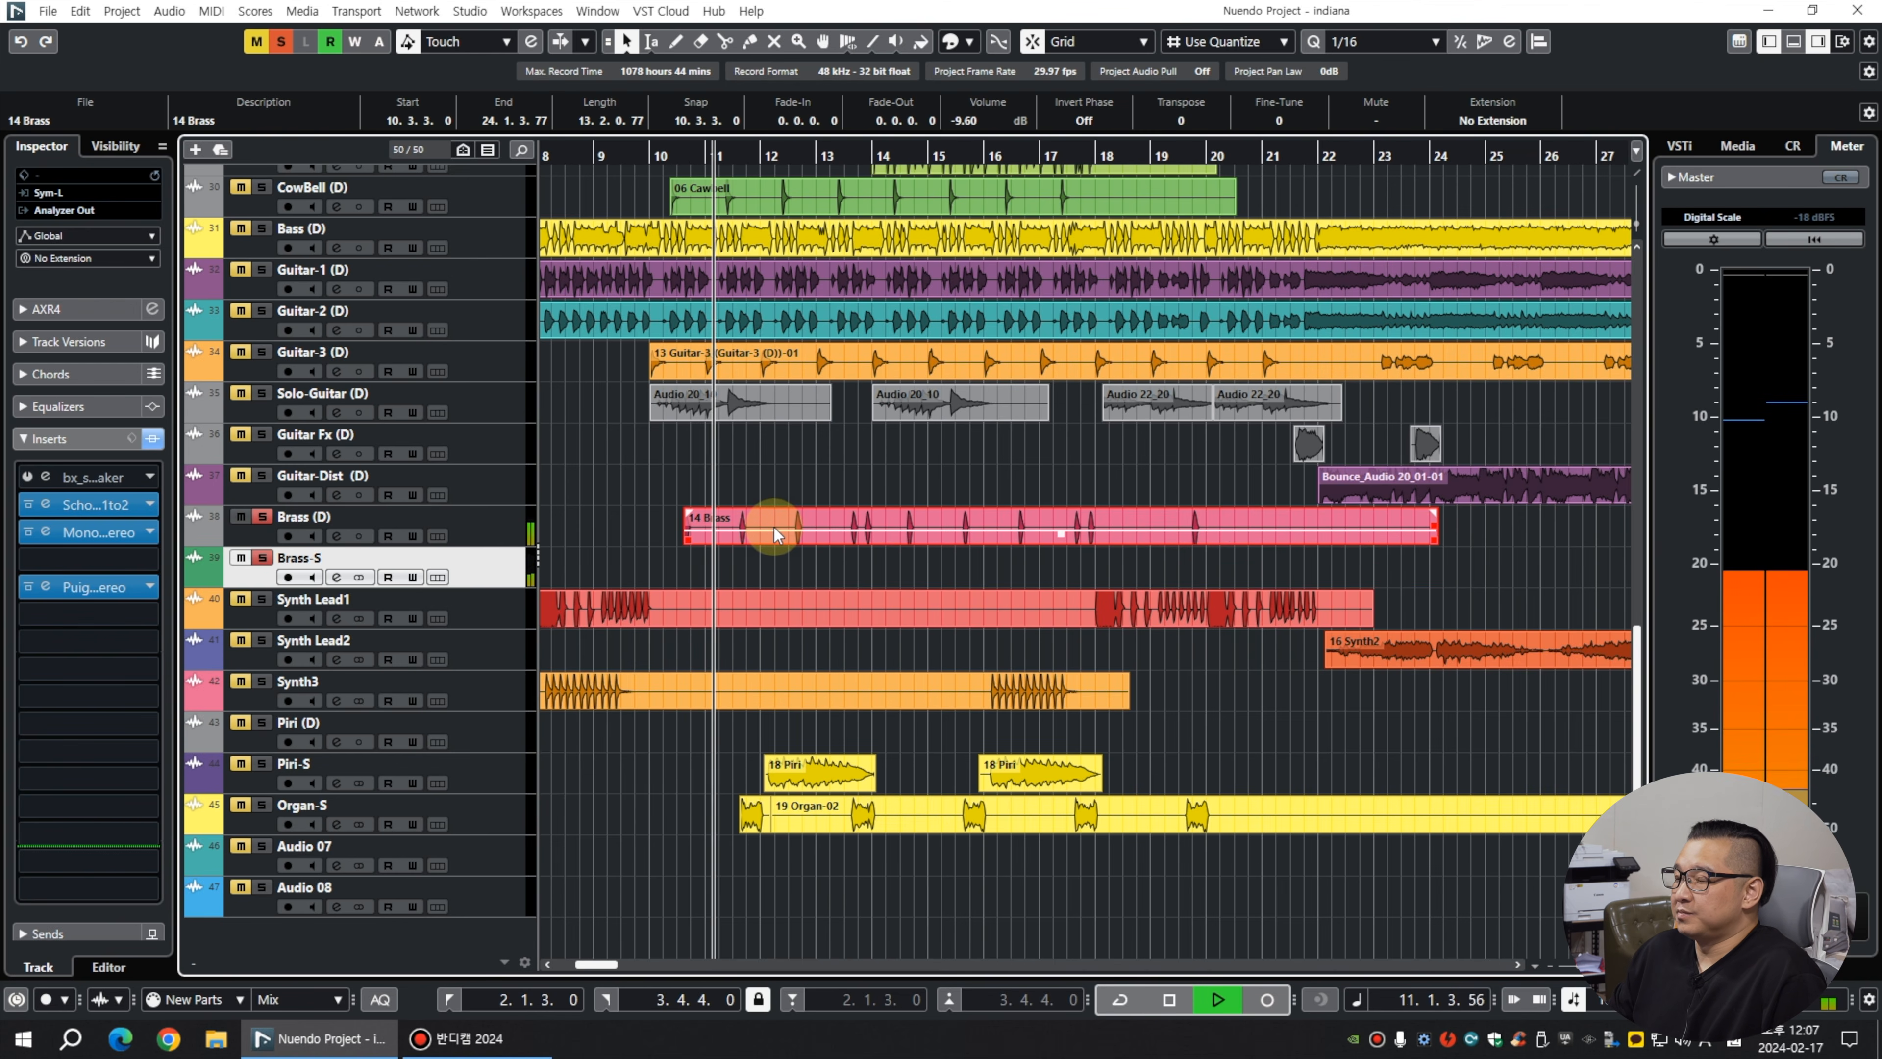
{"action": "left_click", "coordinate": [439, 525]}
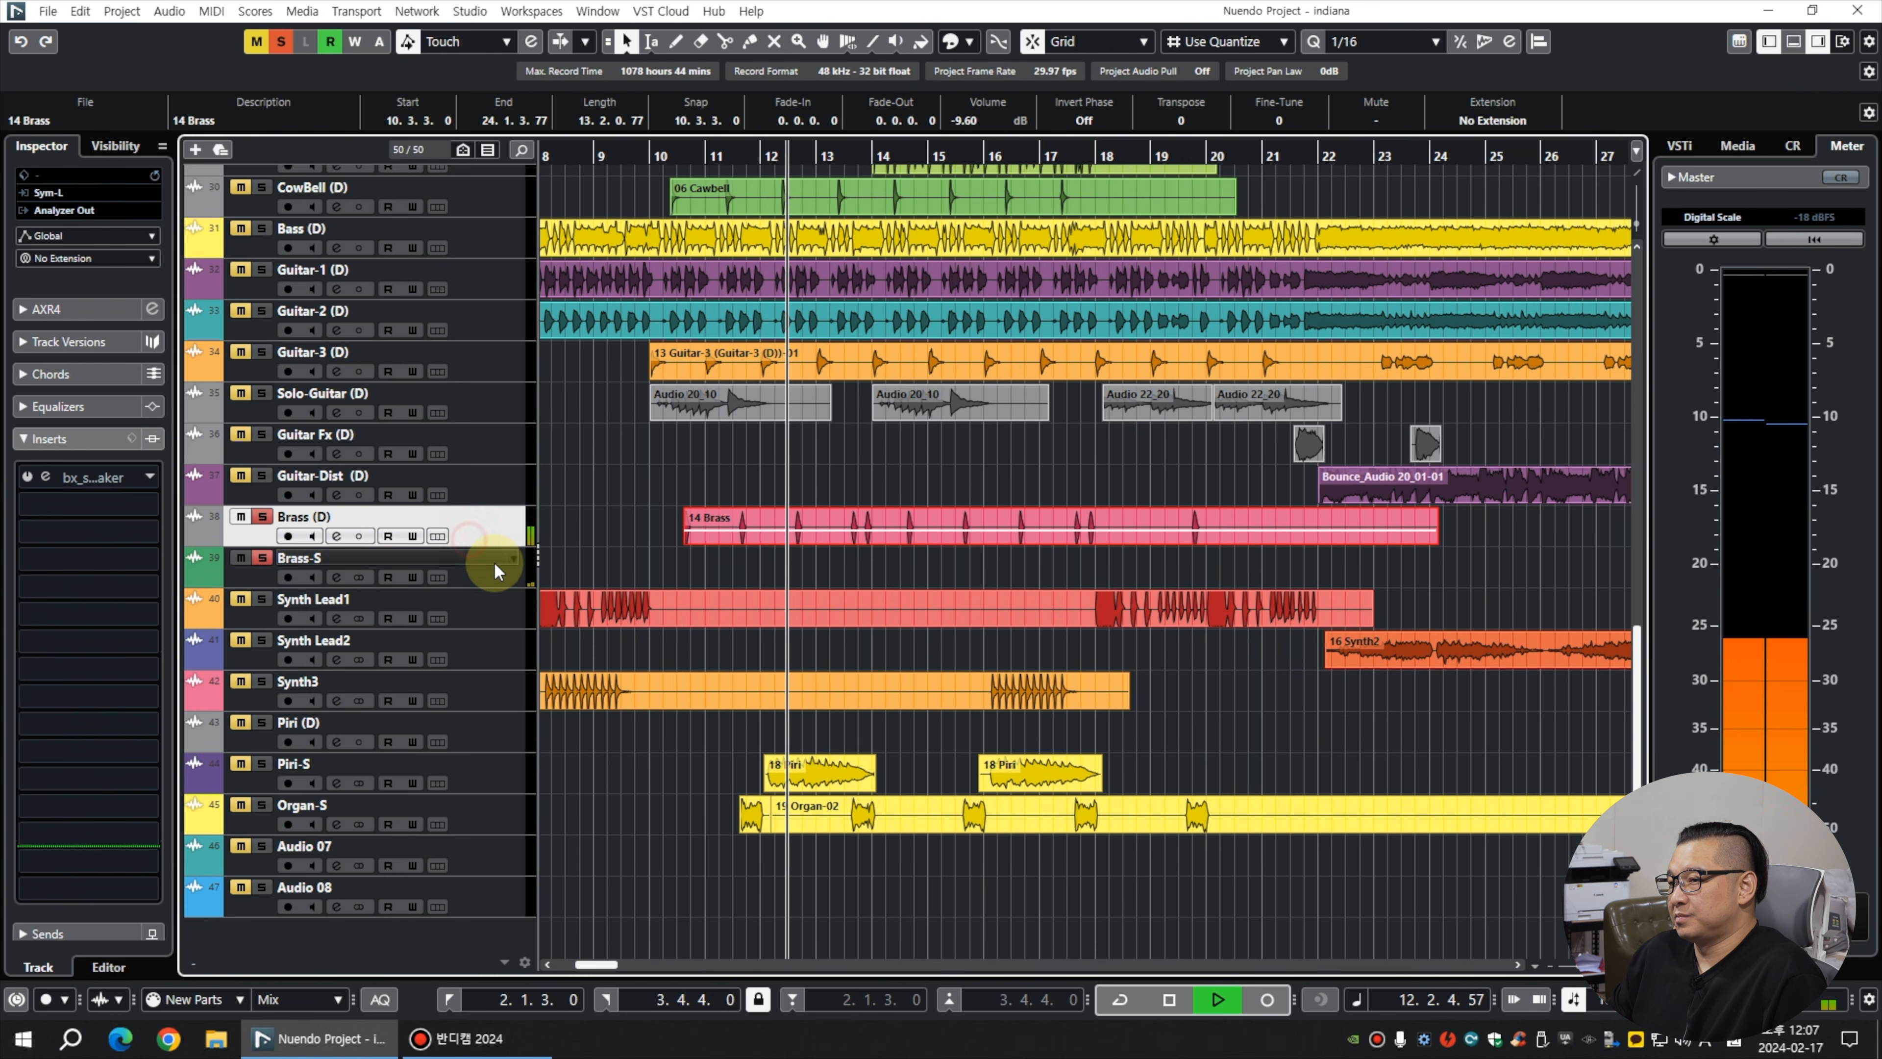
{"action": "left_click", "coordinate": [492, 571]}
{"action": "left_click_drag", "start_coordinate": [738, 513], "coordinate": [731, 562]}
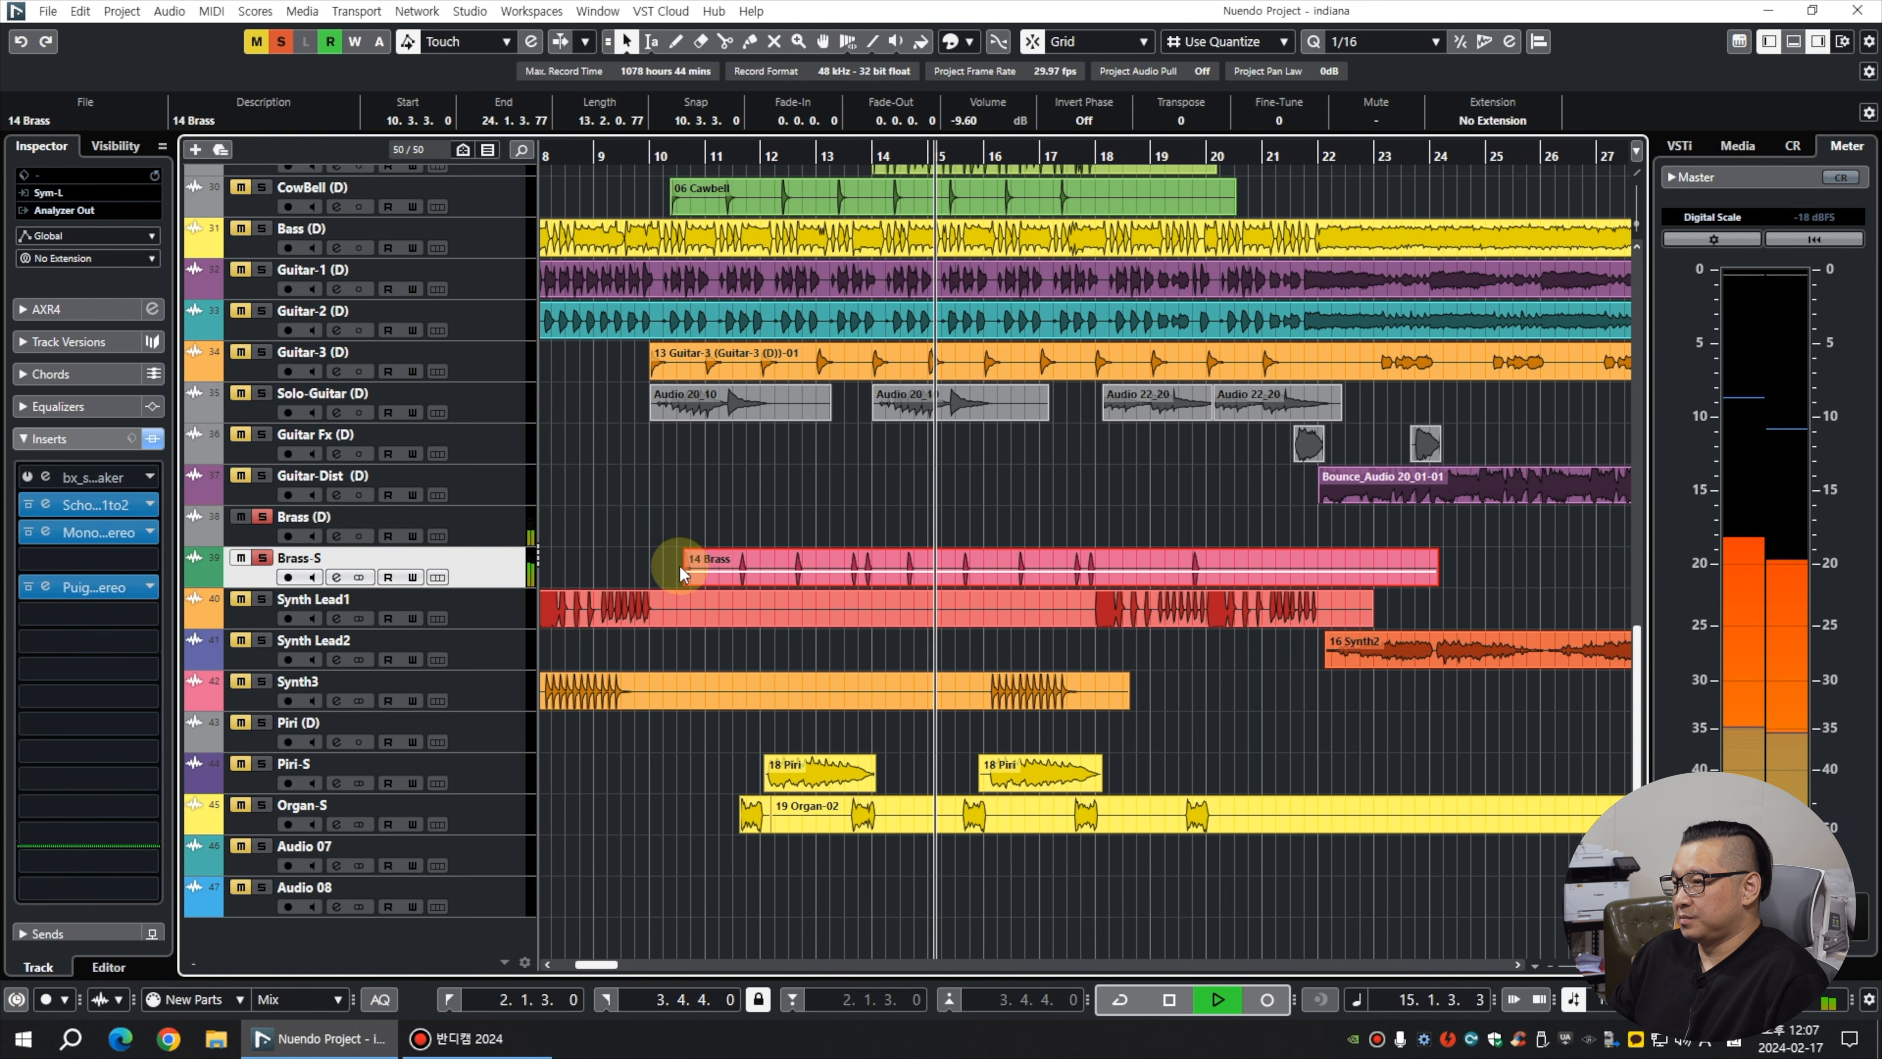
Stop playback and remove the empty Brass (D) track from the project.
{"action": "key", "text": "g"}
{"action": "key", "text": "g"}
{"action": "key", "text": "g"}
{"action": "key", "text": "g"}
{"action": "key", "text": "g"}
{"action": "key", "text": "g"}
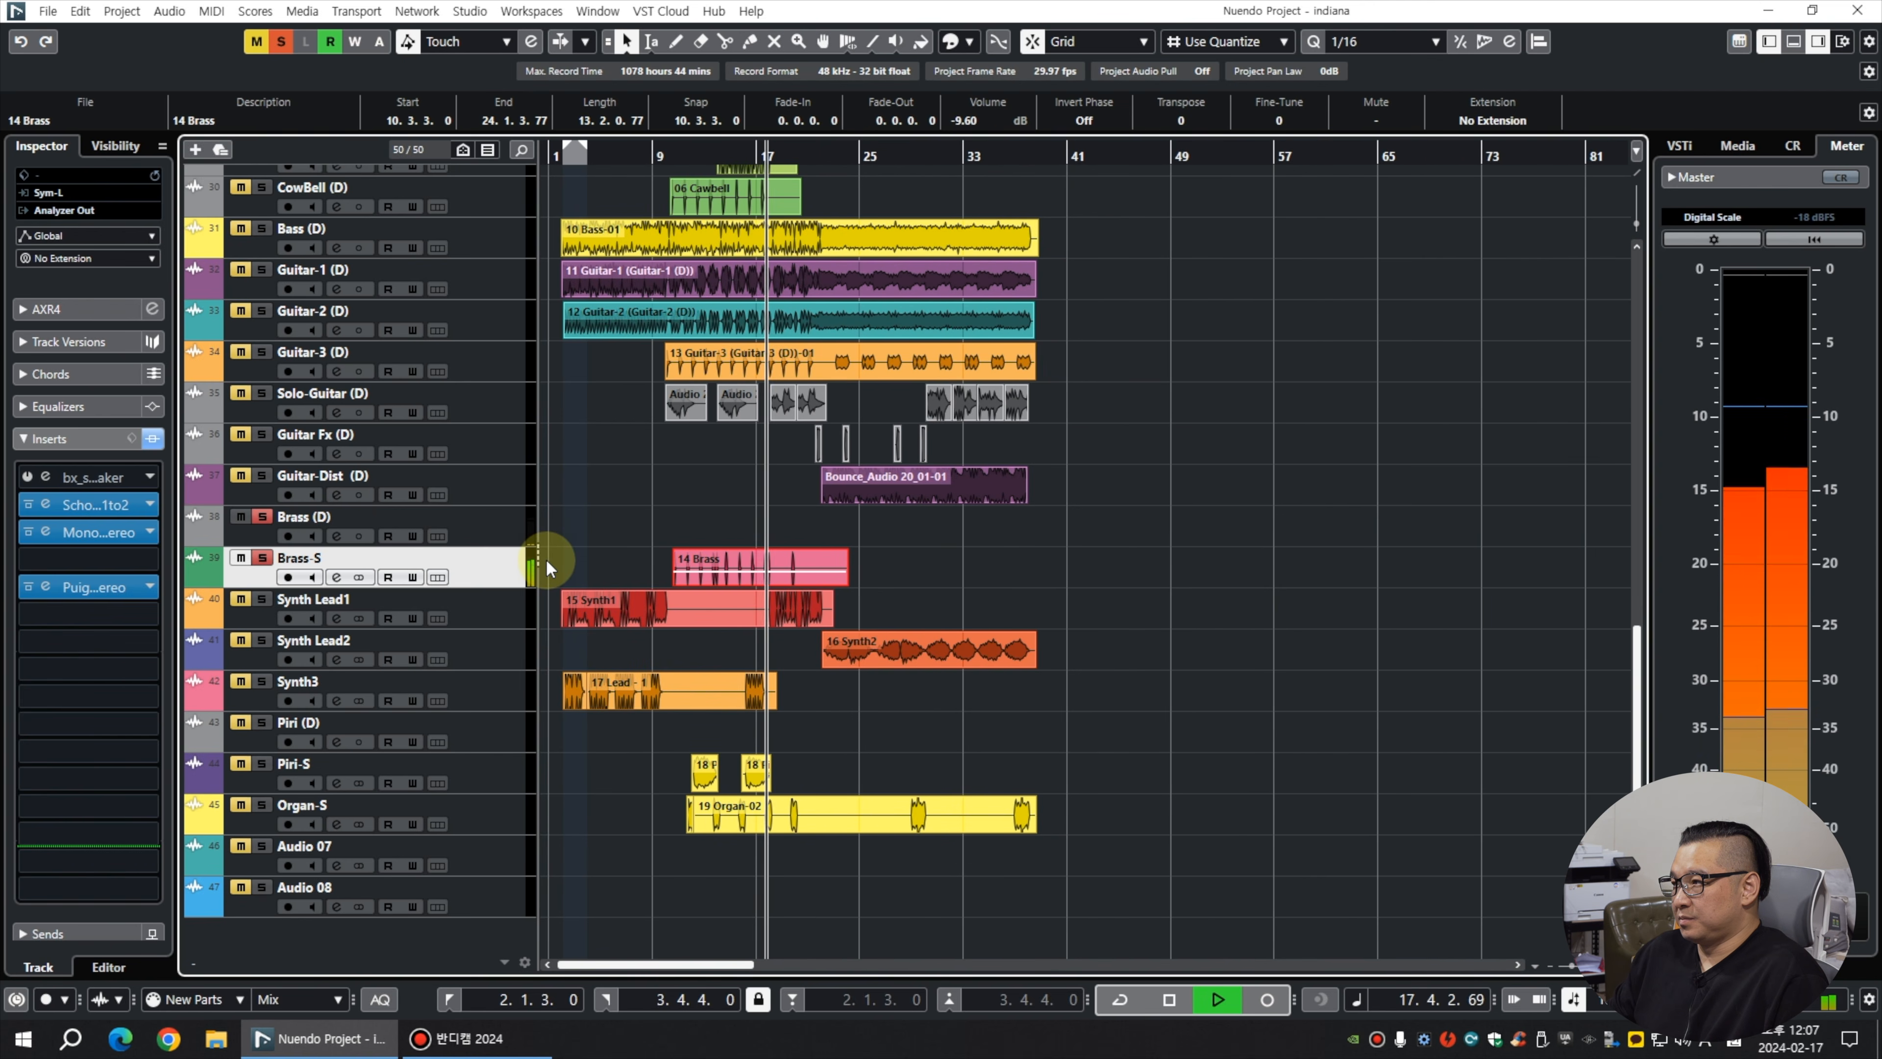
{"action": "key", "text": "g"}
{"action": "key", "text": "space"}
{"action": "left_click", "coordinate": [598, 524]}
{"action": "left_click", "coordinate": [487, 528]}
{"action": "right_click", "coordinate": [487, 528]}
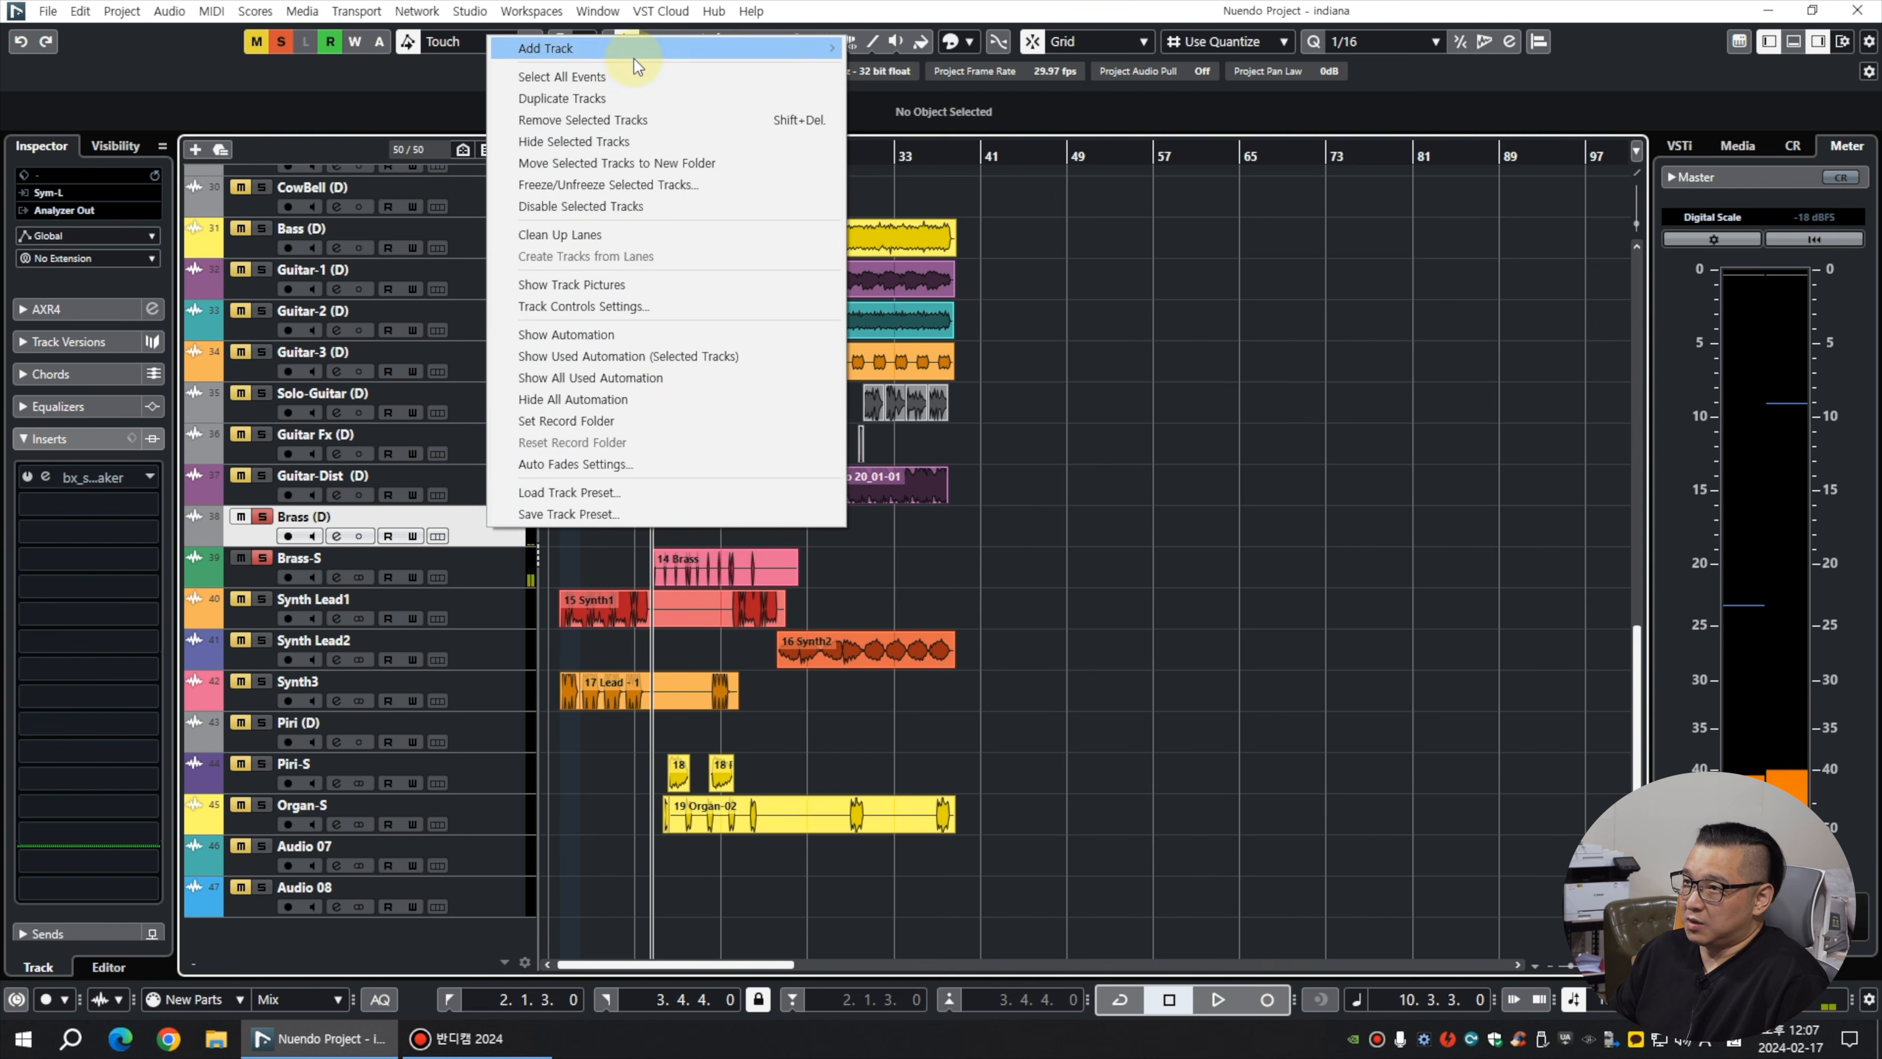
{"action": "left_click", "coordinate": [613, 121]}
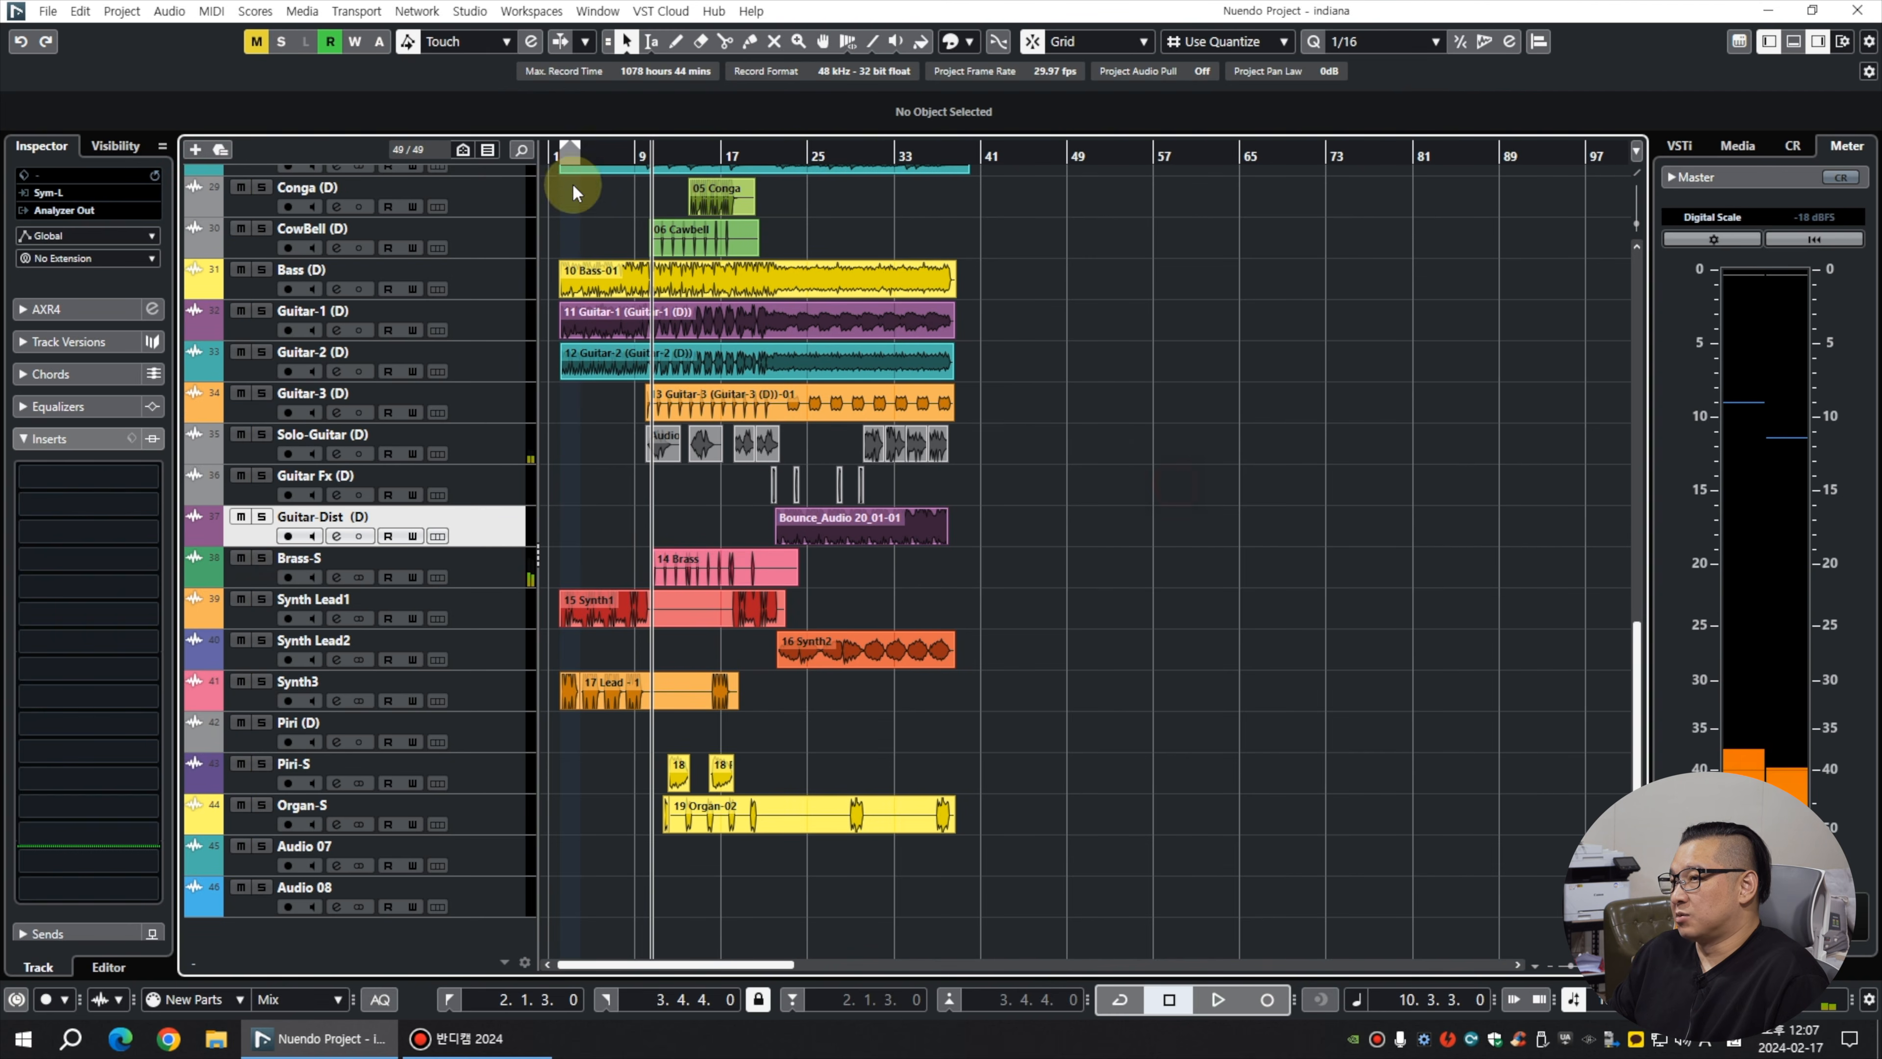
Play the full mix from near the project start and show Synth3's basic track settings.
{"action": "left_click", "coordinate": [577, 151]}
{"action": "key", "text": "space"}
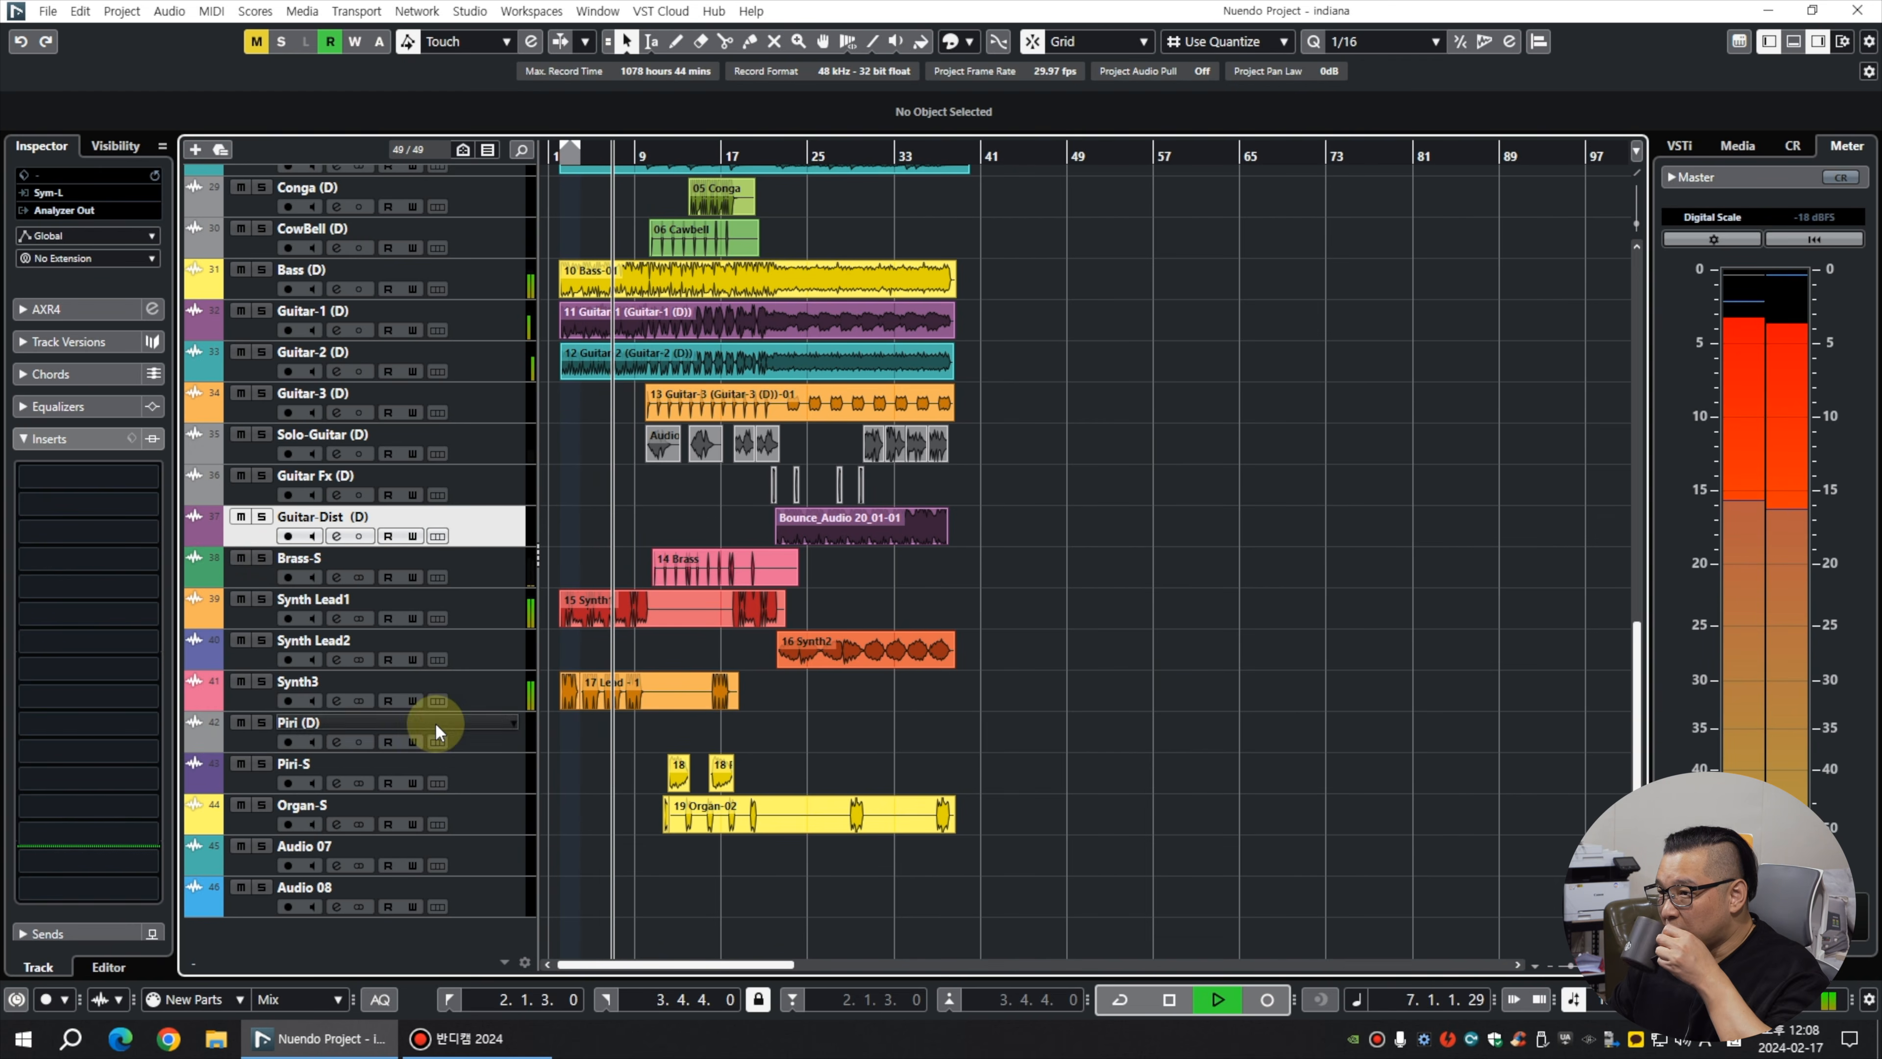
{"action": "left_click", "coordinate": [468, 699]}
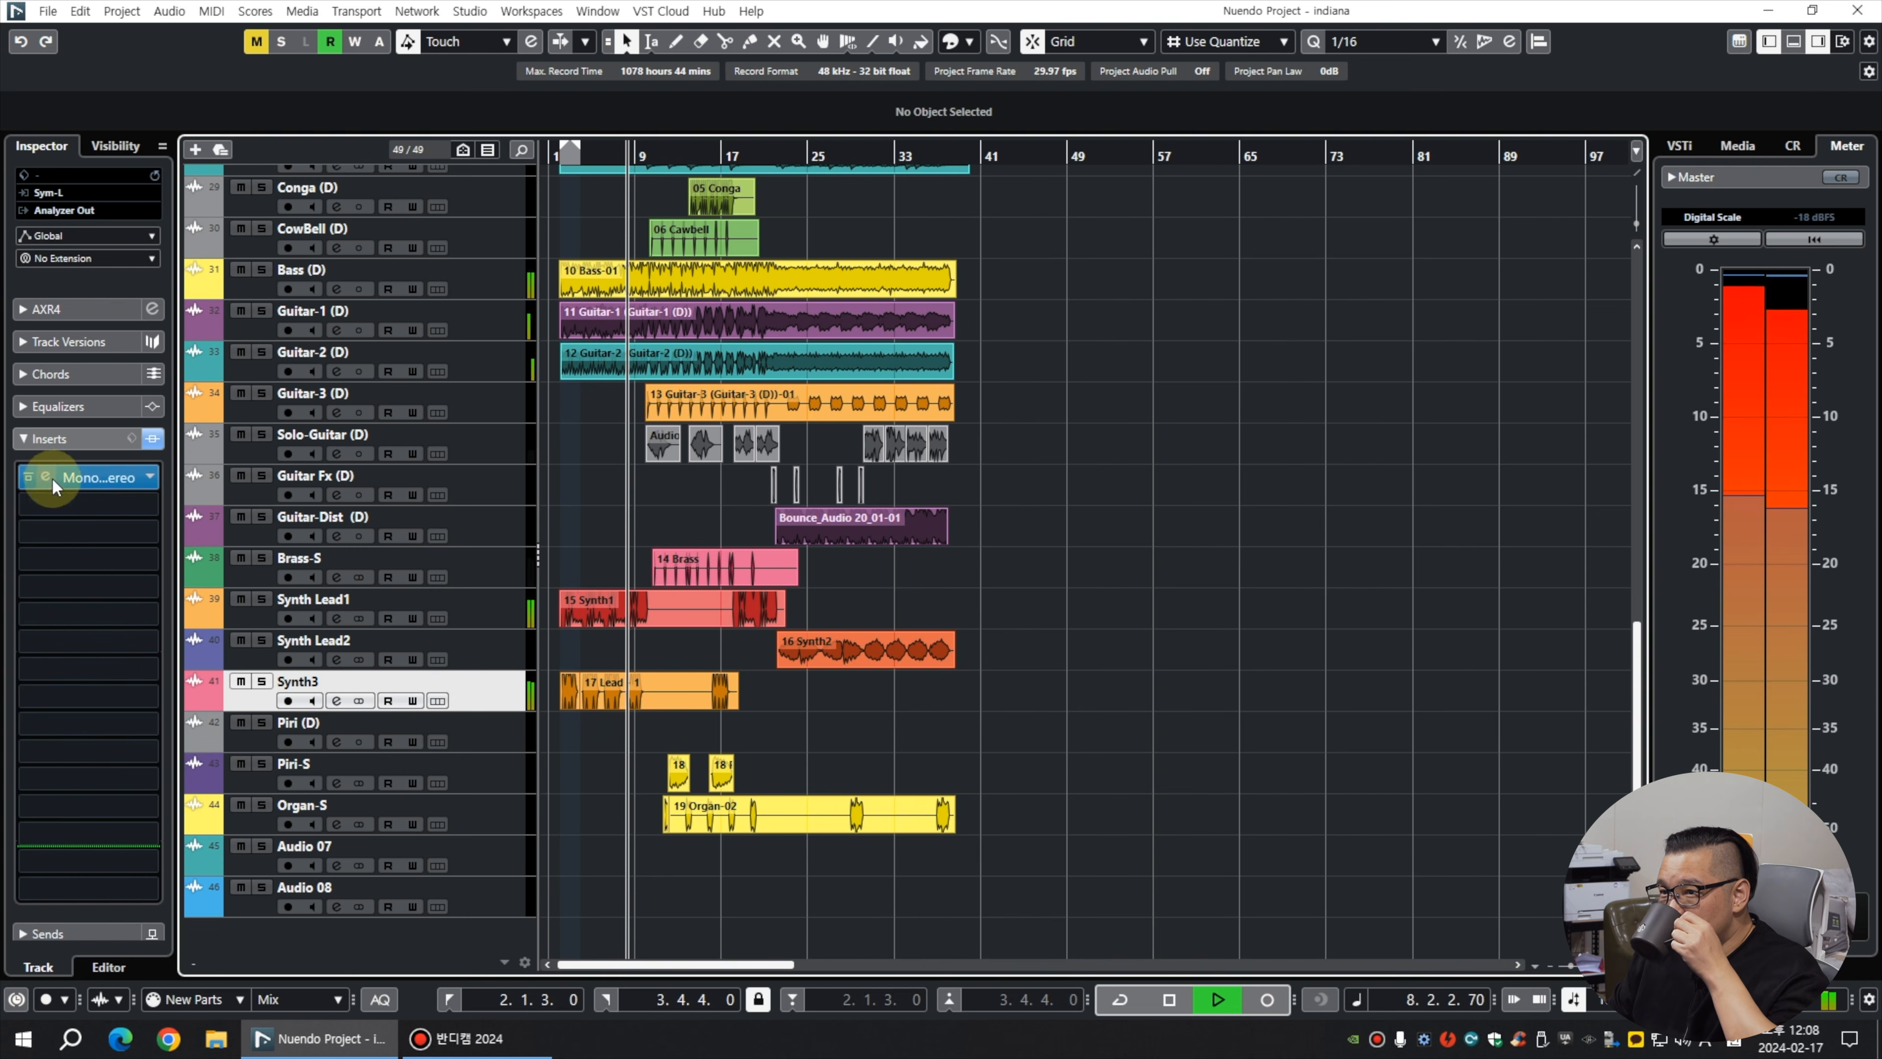
{"action": "left_click", "coordinate": [51, 437]}
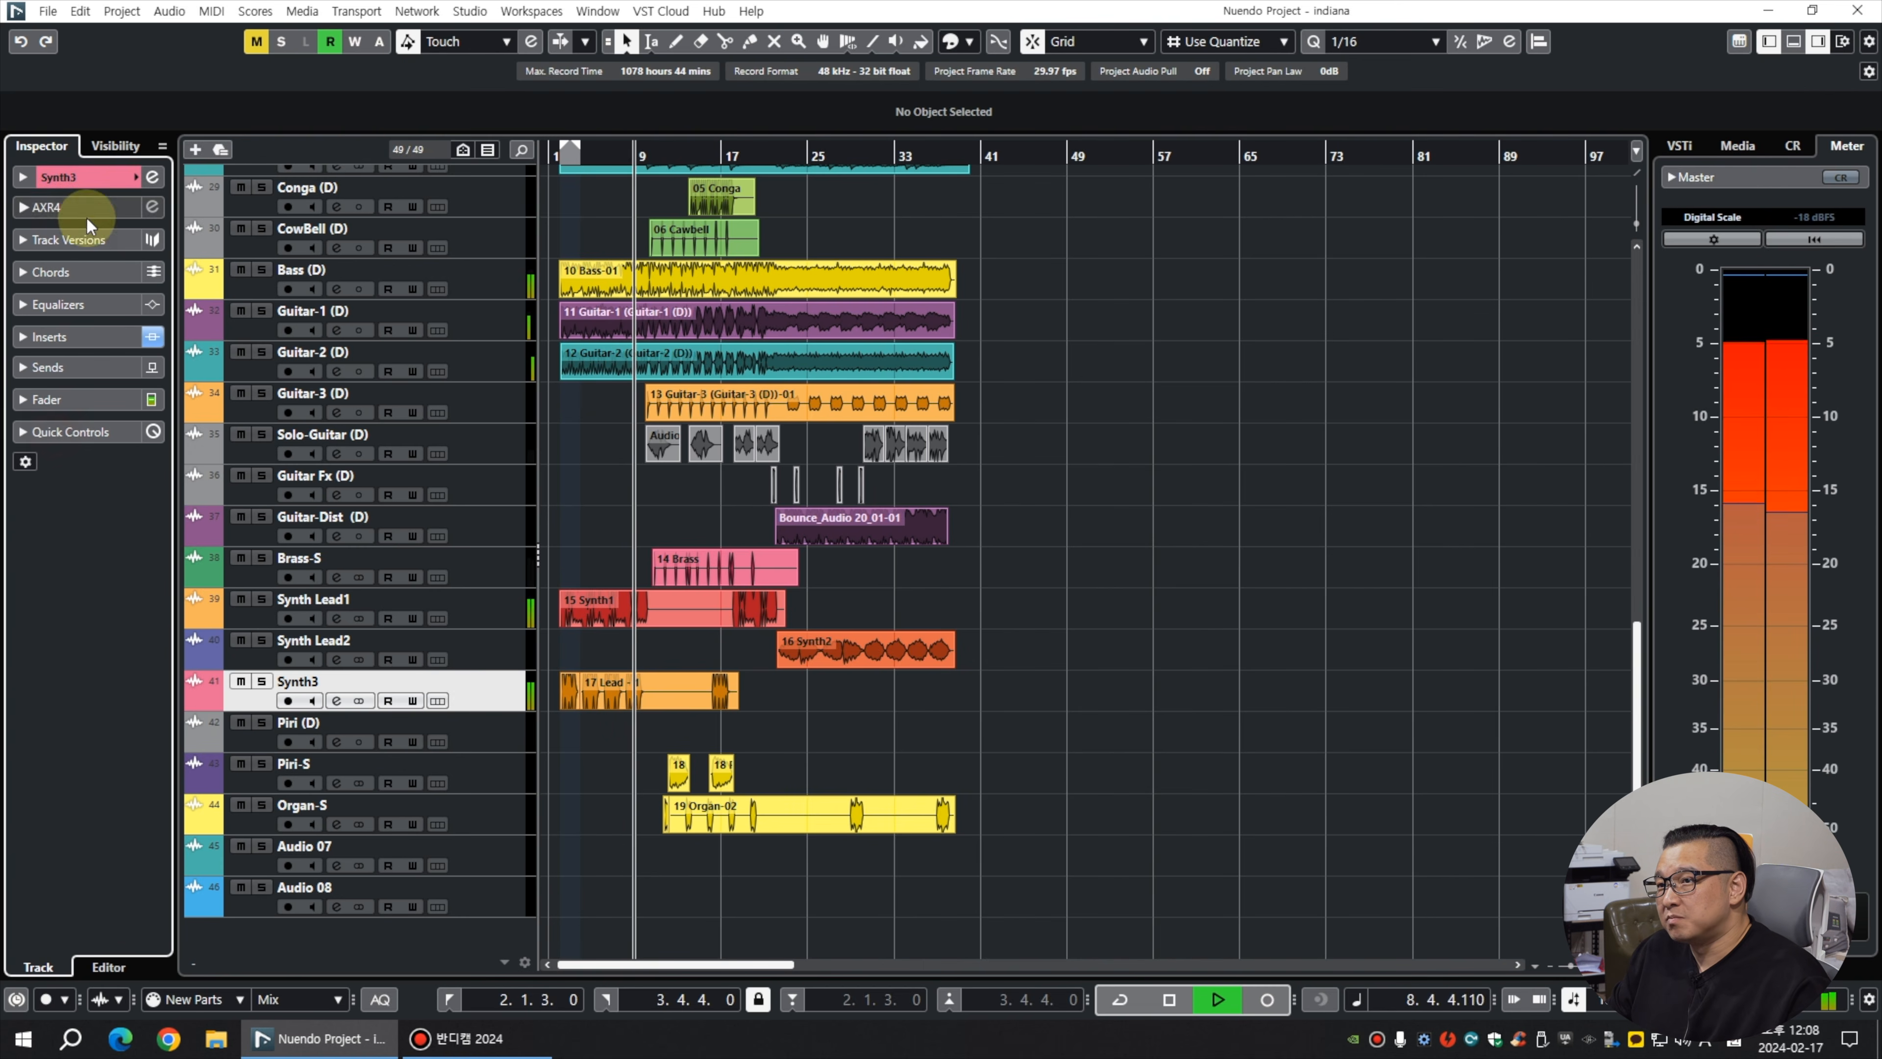
{"action": "left_click", "coordinate": [30, 174]}
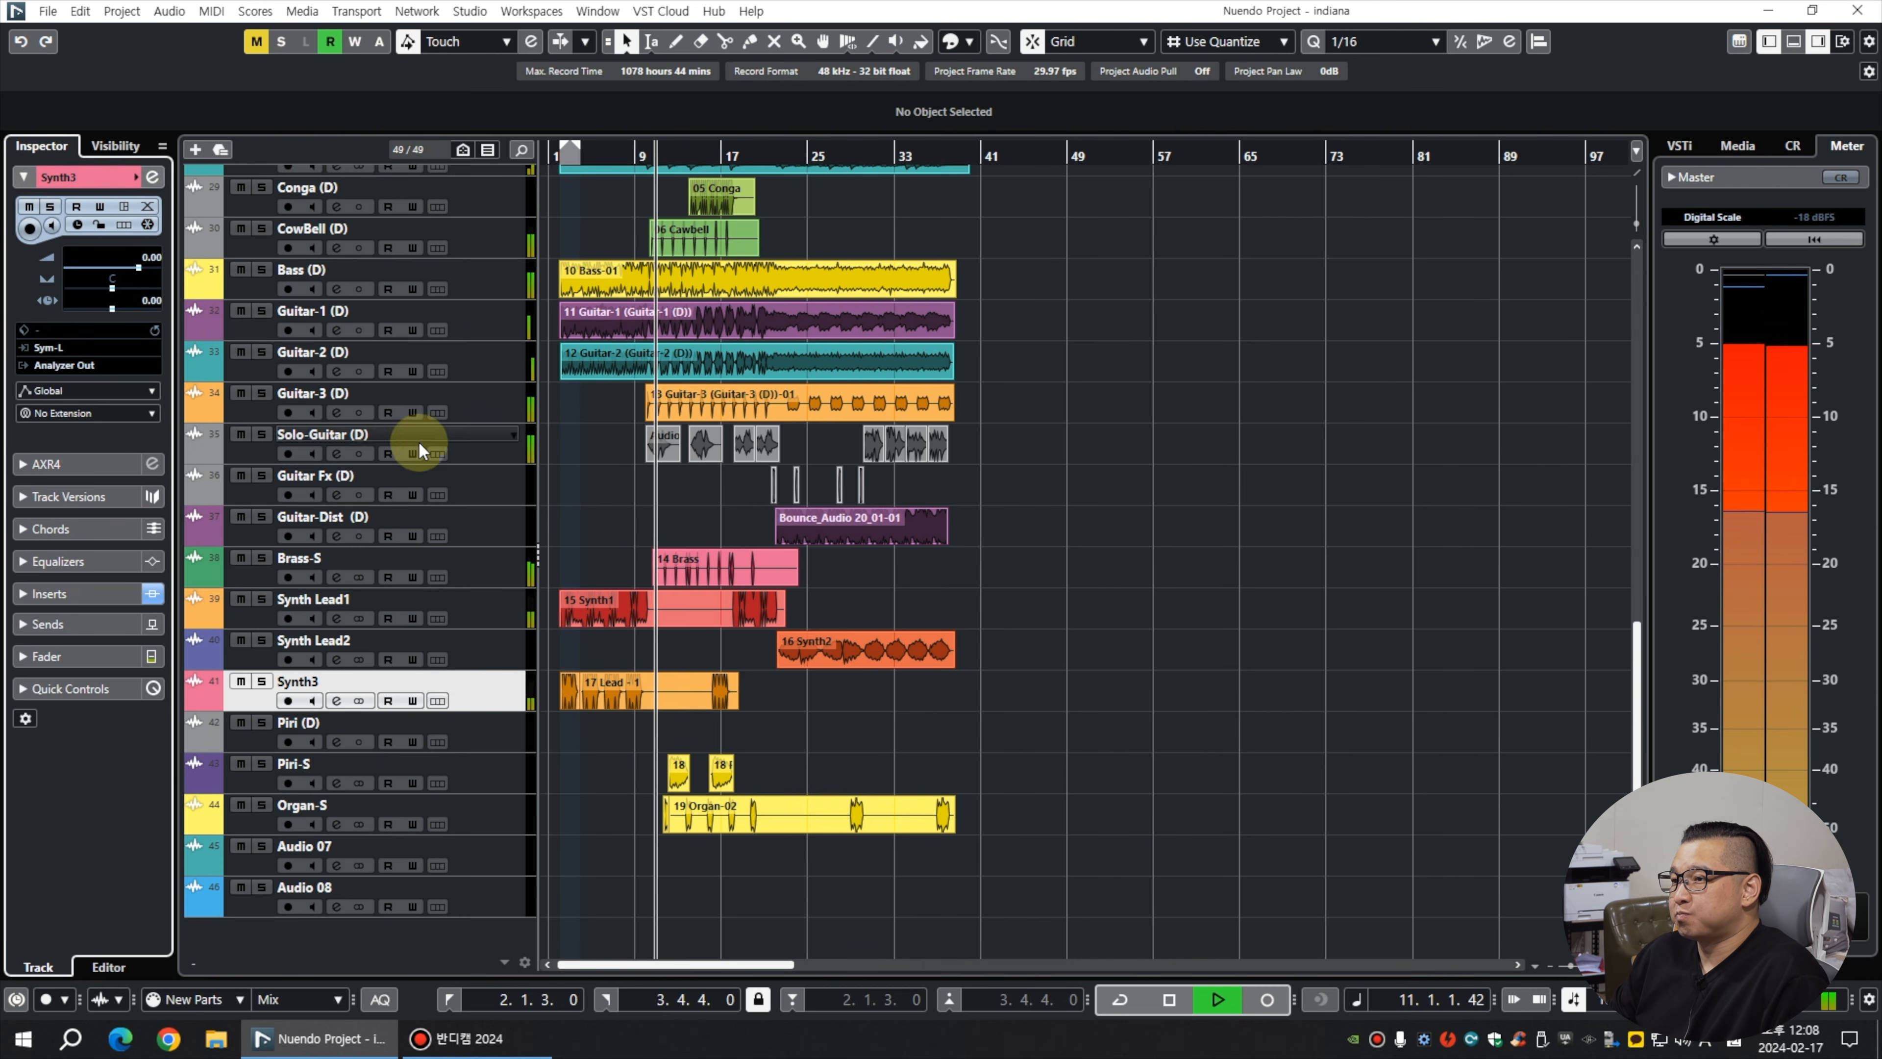
Split the Synth3 lead clip at position 13.1.4.0, before its final phrase.
{"action": "left_click", "coordinate": [500, 450]}
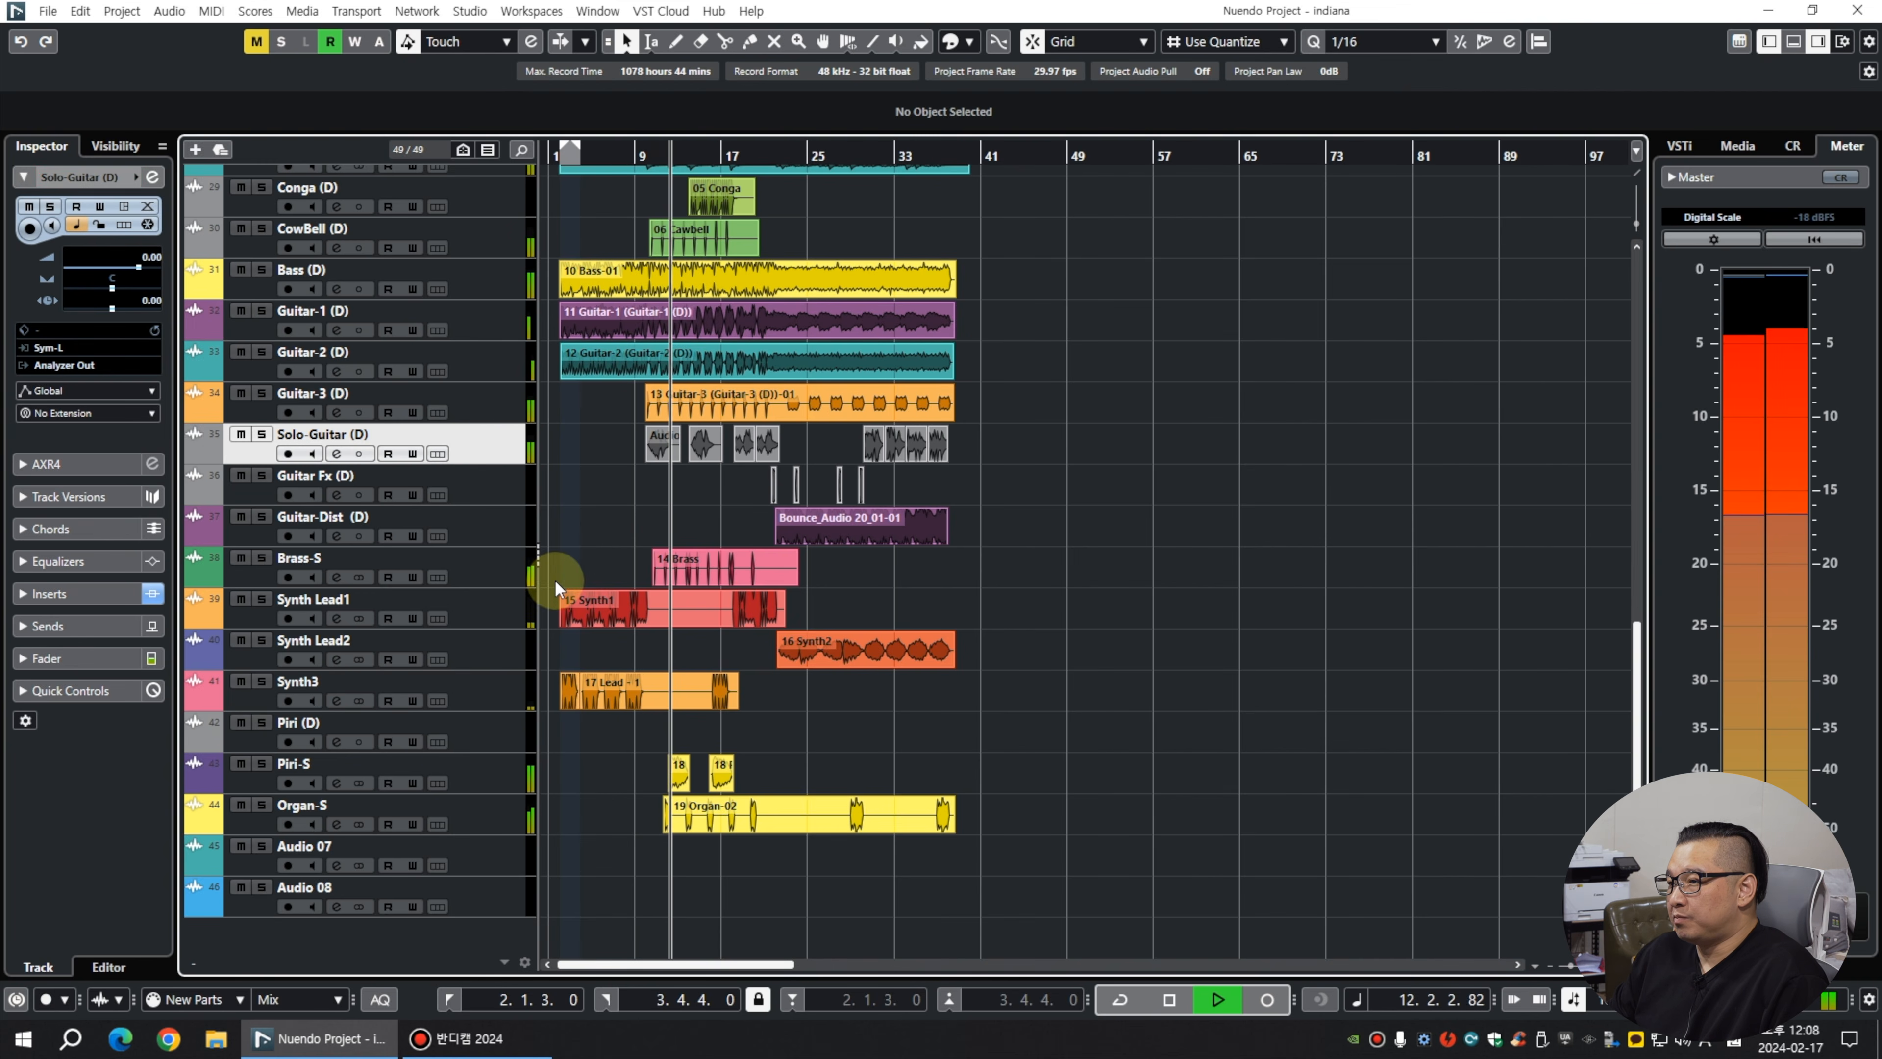
{"action": "left_click", "coordinate": [500, 763]}
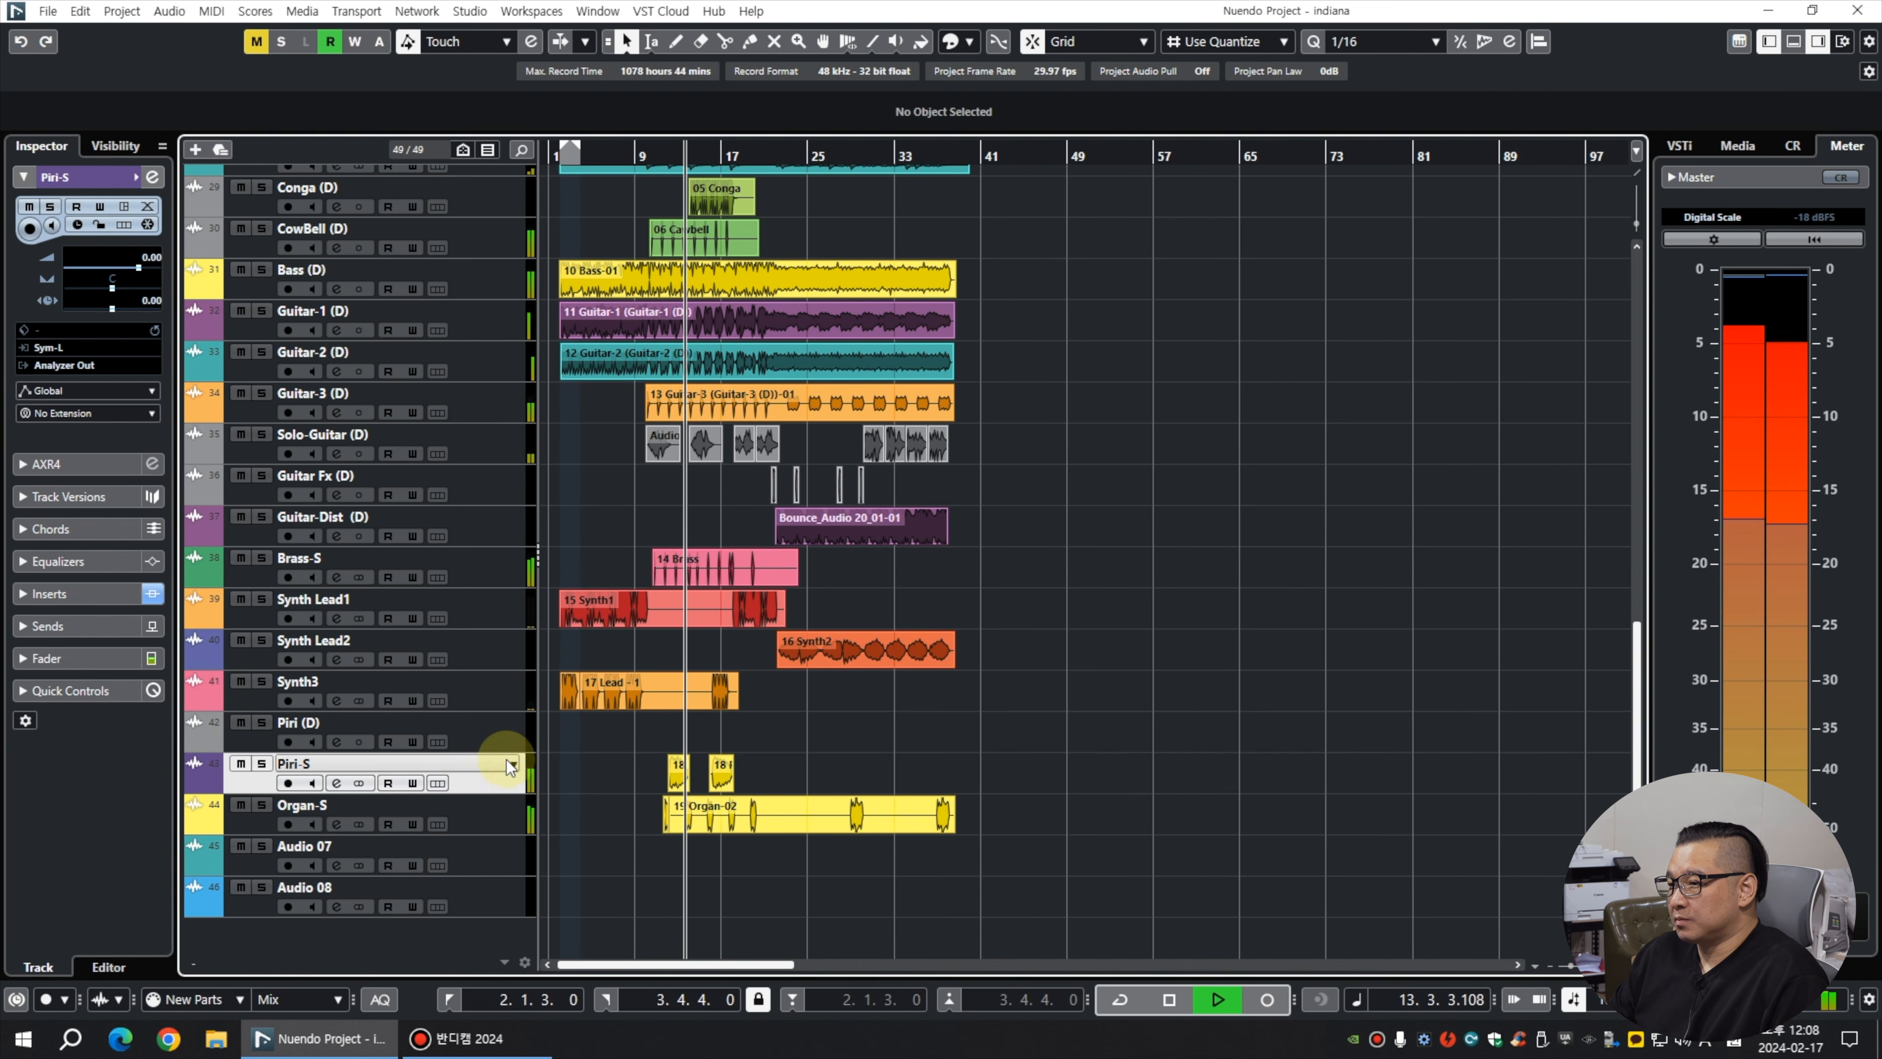
{"action": "key", "text": "h"}
{"action": "key", "text": "h"}
{"action": "key", "text": "h"}
{"action": "key", "text": "h"}
{"action": "key", "text": "h"}
{"action": "key", "text": "h"}
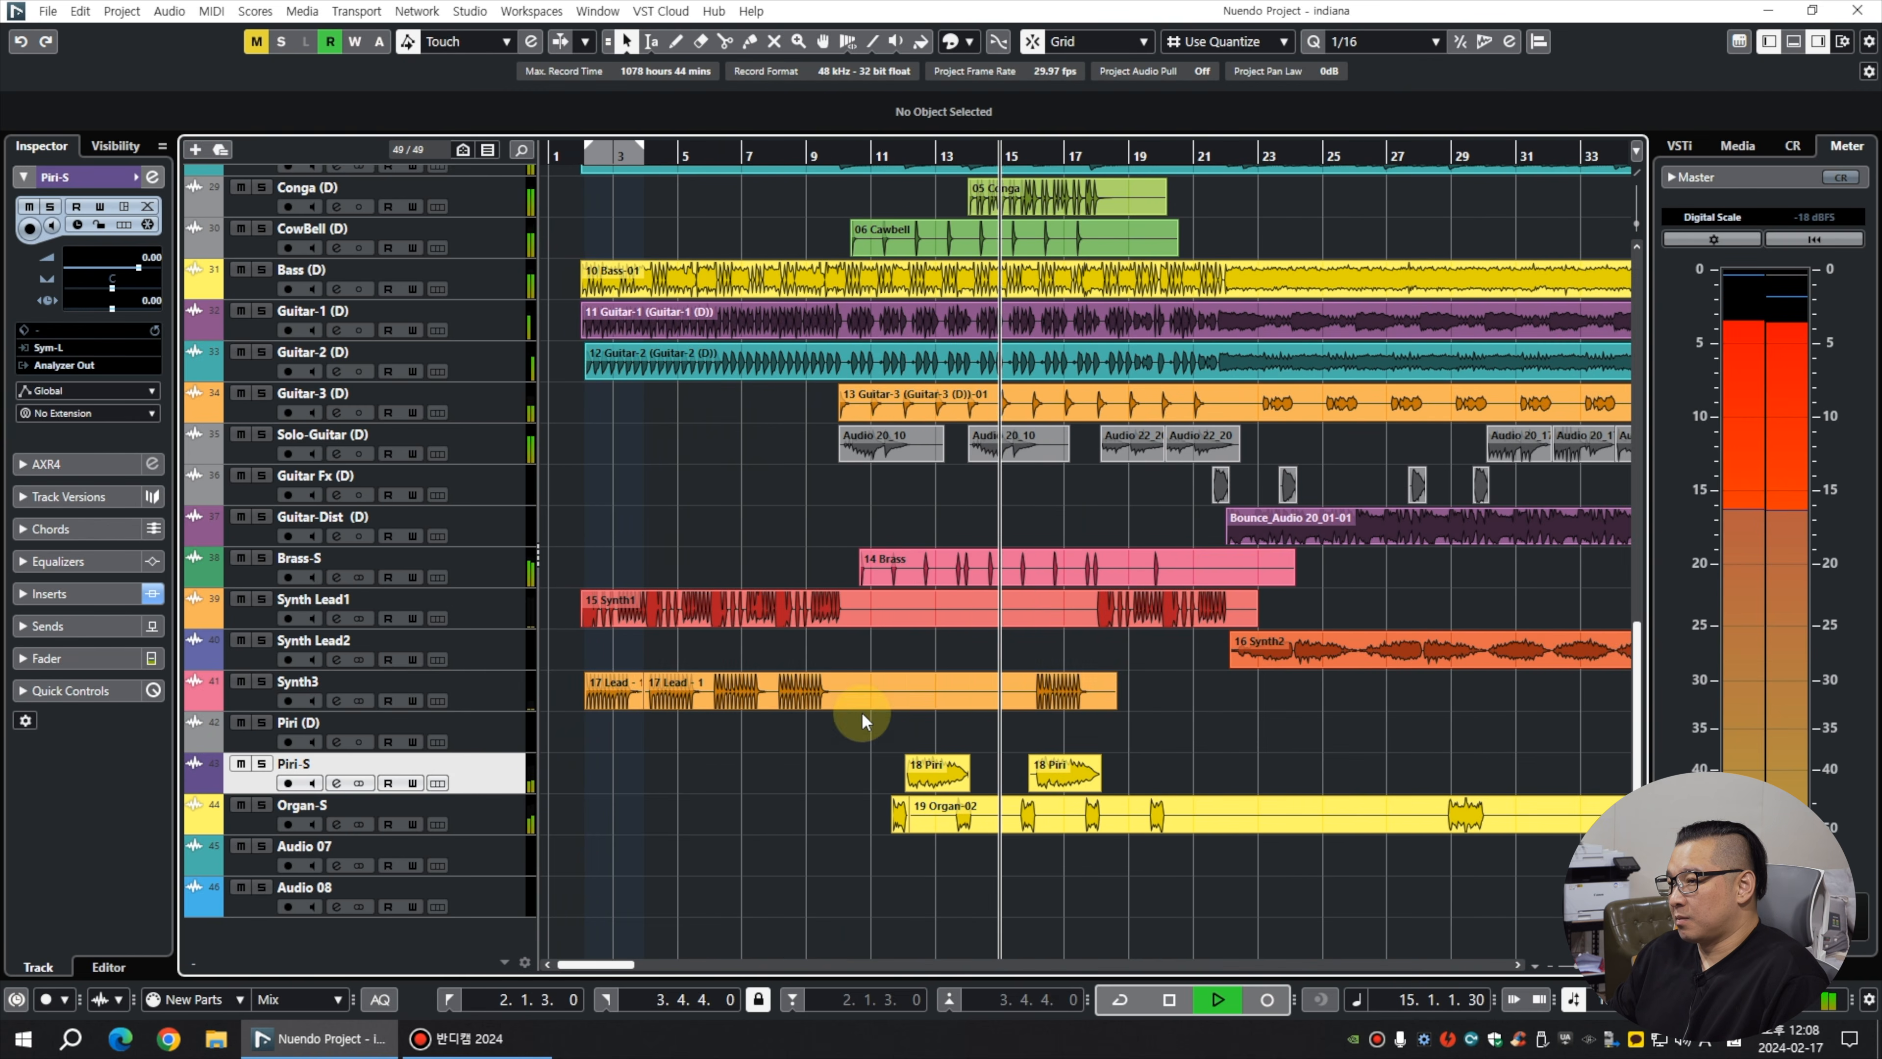
{"action": "left_click", "coordinate": [941, 691], "text": "alt"}
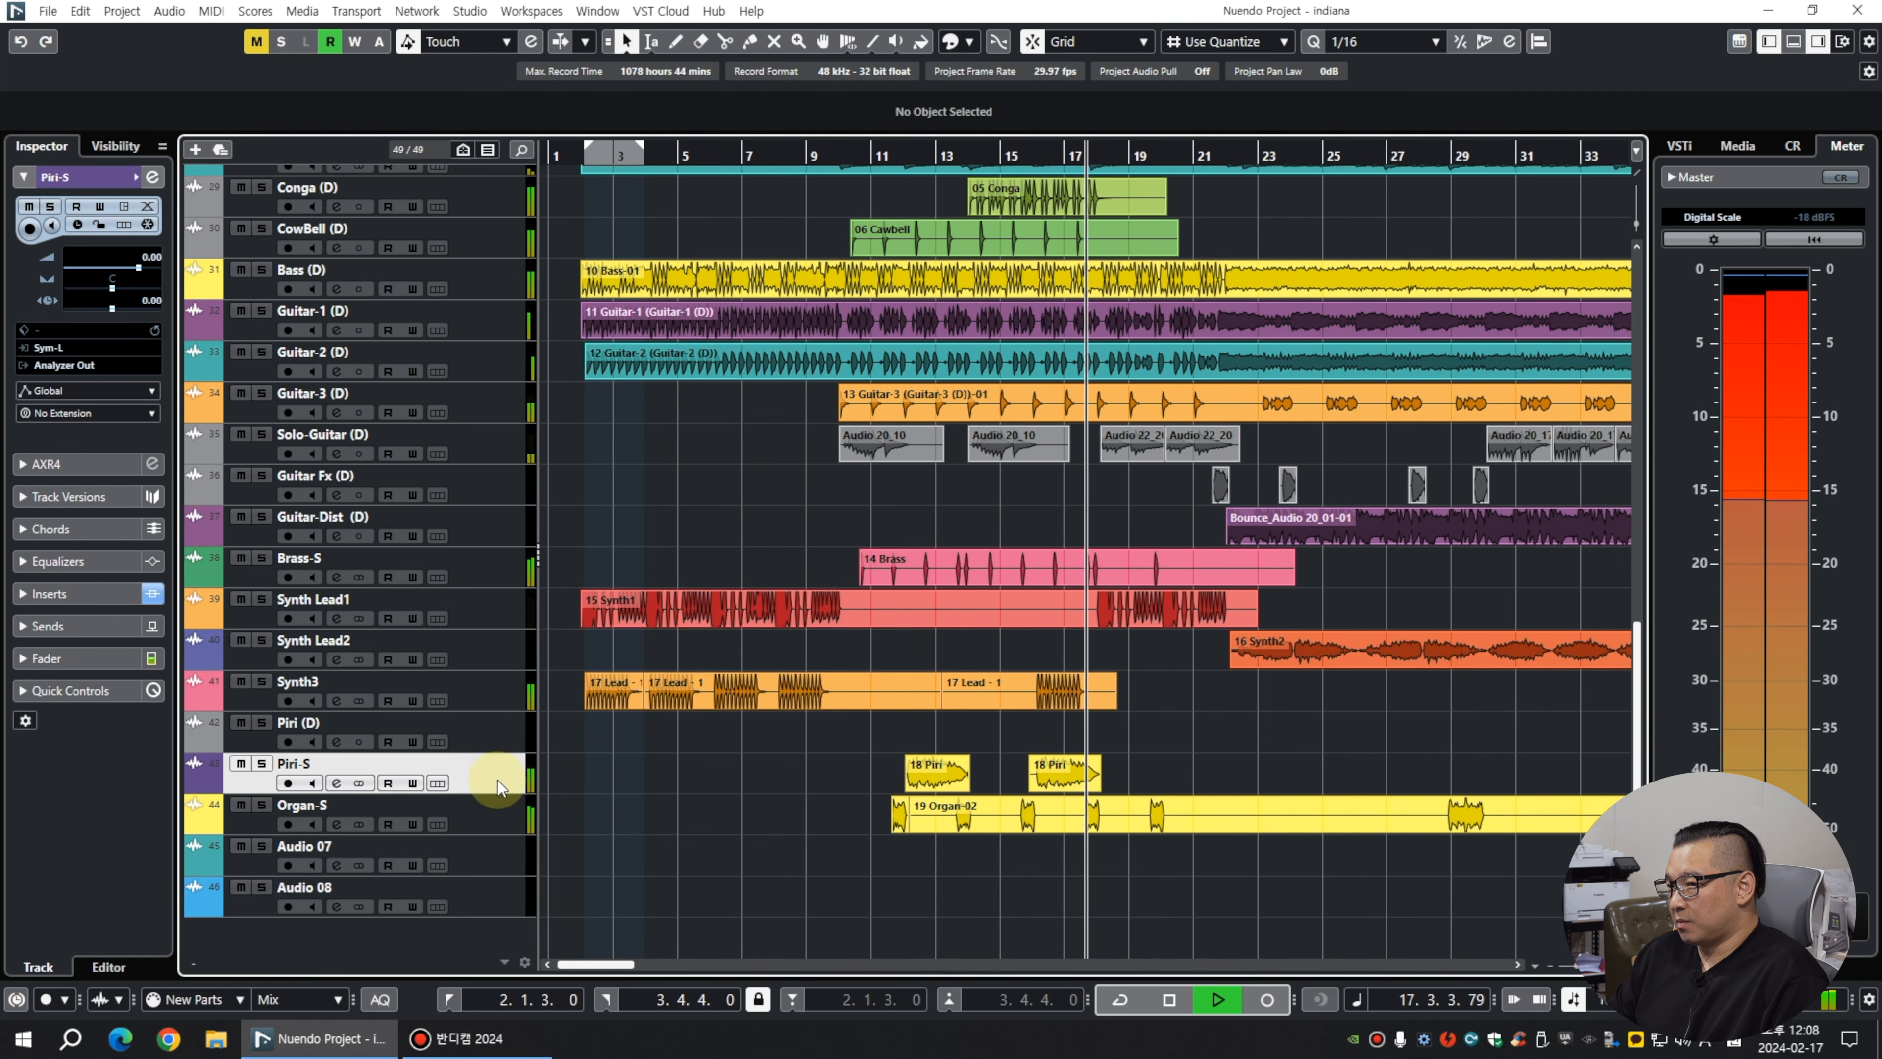
Stop playback and remove the empty Piri (D) track.
{"action": "key", "text": "space"}
{"action": "left_click", "coordinate": [496, 735]}
{"action": "right_click", "coordinate": [497, 736]}
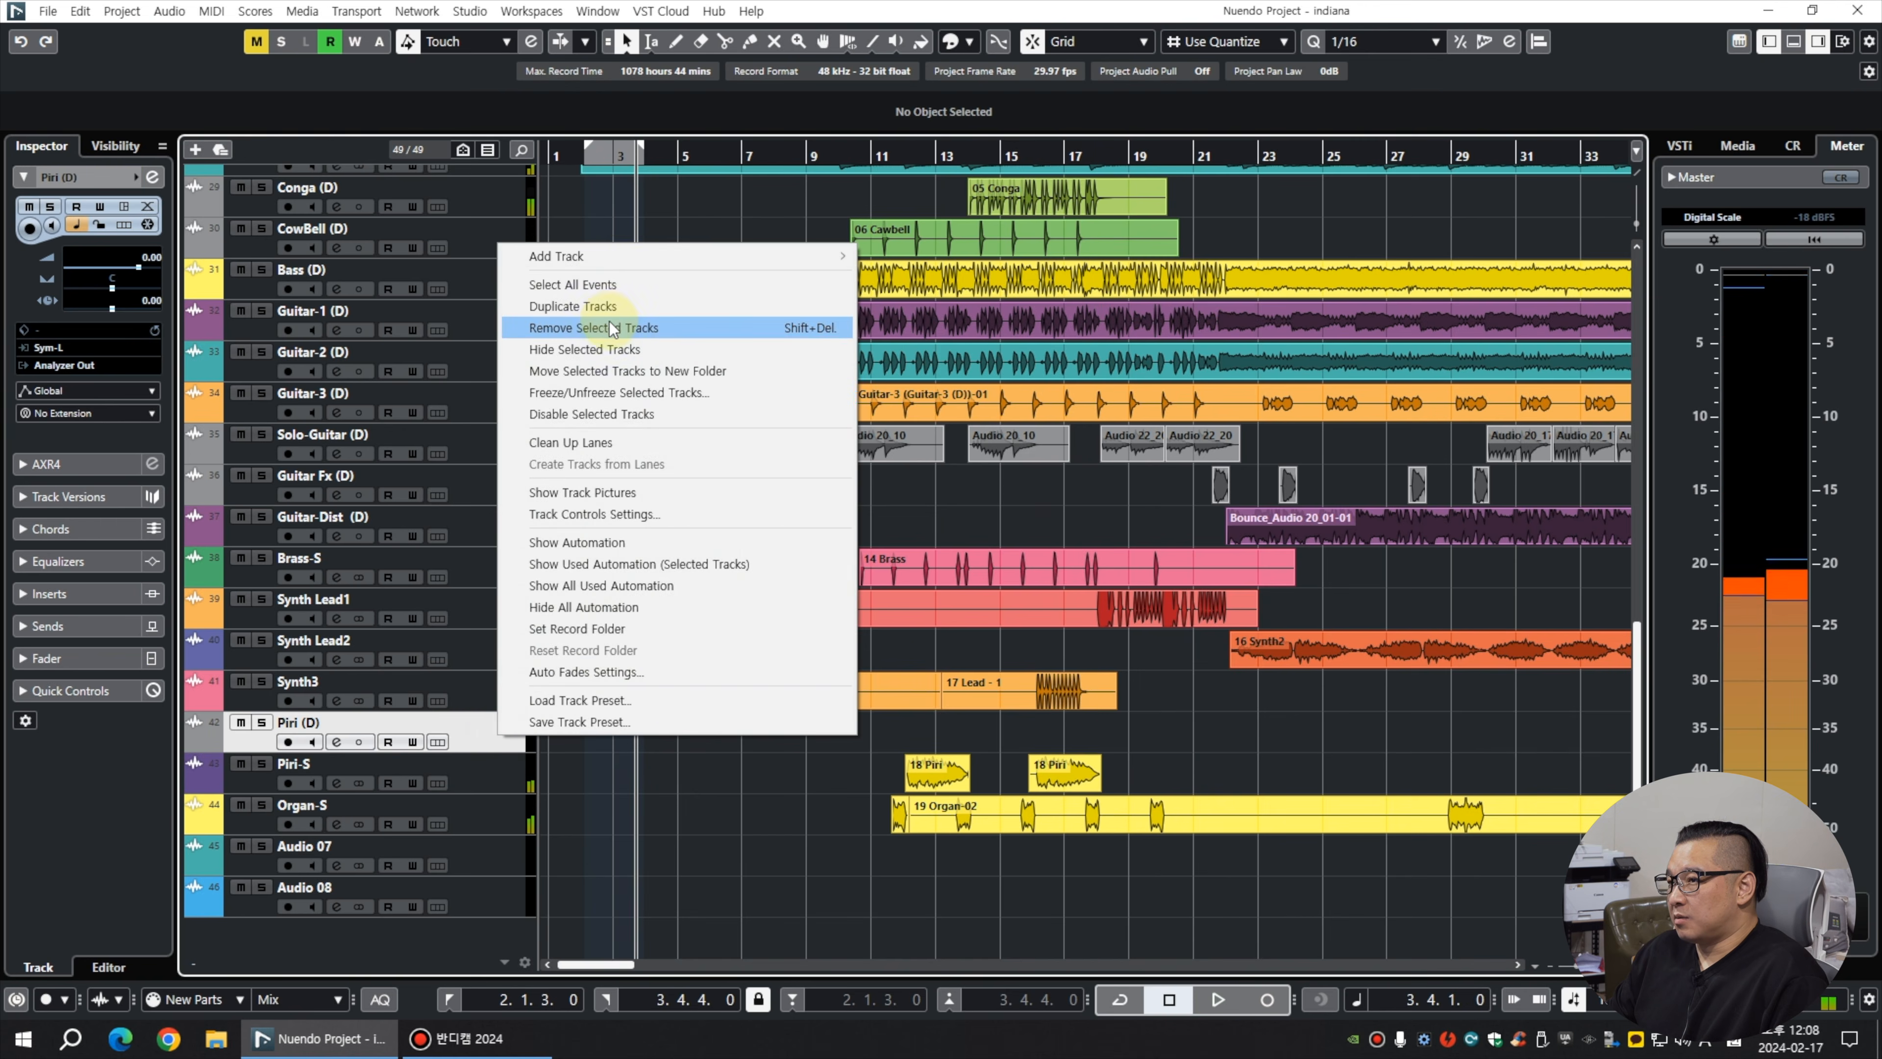
{"action": "left_click", "coordinate": [578, 320]}
Separate the Synth3 clip that starts in bar 13 onto a duplicate of the Synth3 track and pan the duplicate to R74.
{"action": "right_click", "coordinate": [498, 735]}
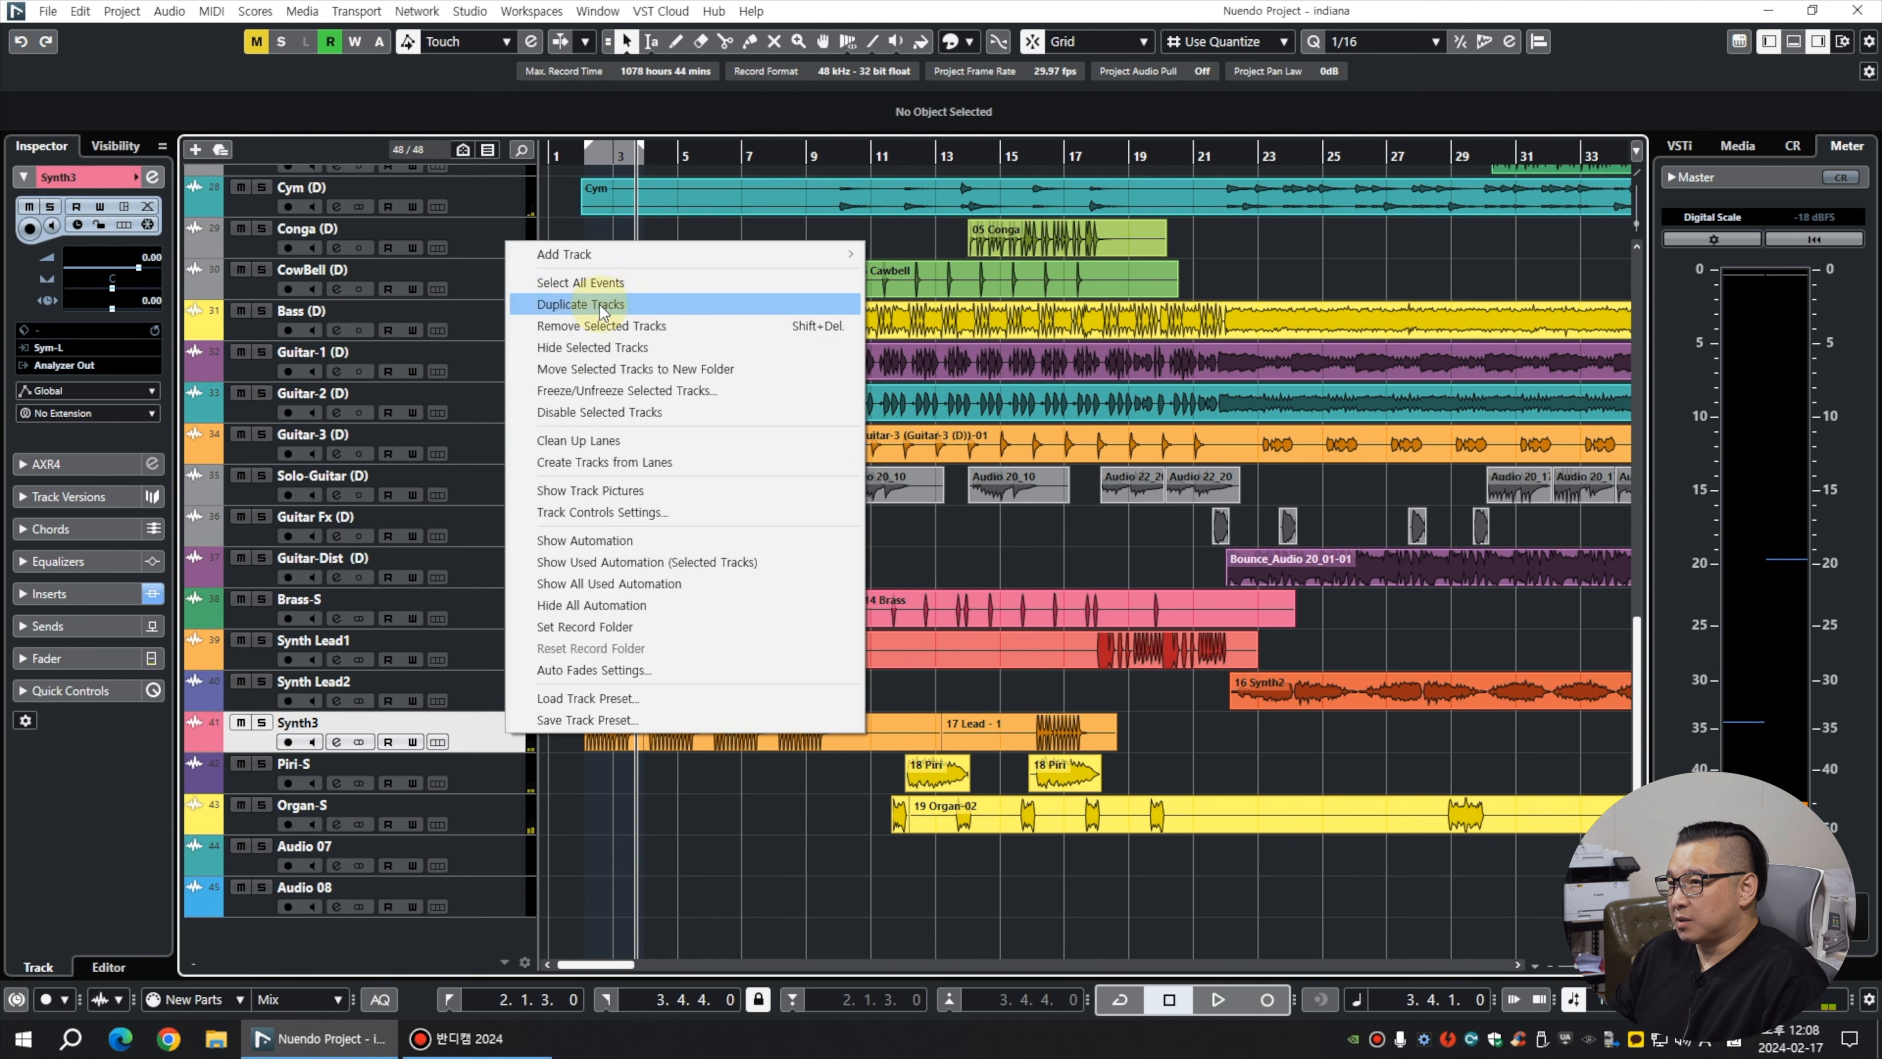
{"action": "left_click", "coordinate": [578, 302]}
{"action": "left_click_drag", "start_coordinate": [602, 734], "coordinate": [602, 734]}
{"action": "key", "text": "Delete"}
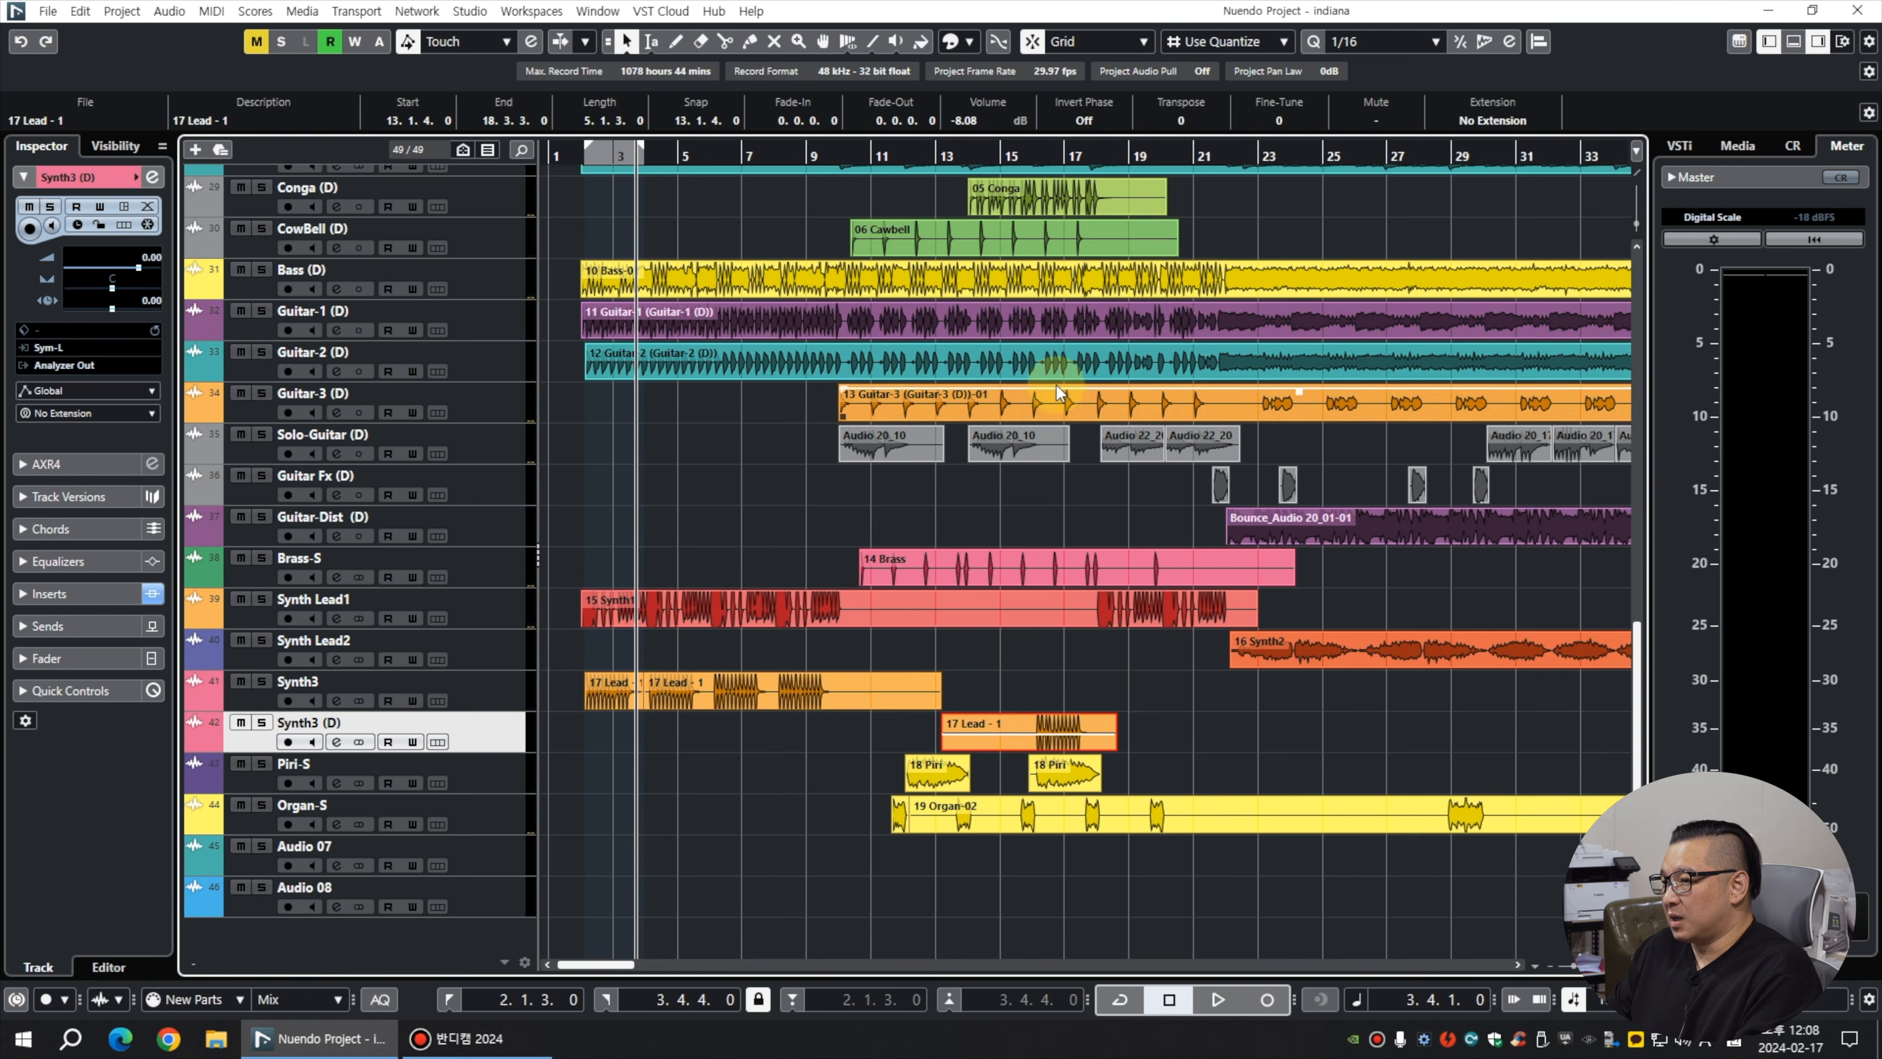
{"action": "left_click_drag", "start_coordinate": [1029, 157], "coordinate": [1037, 178]}
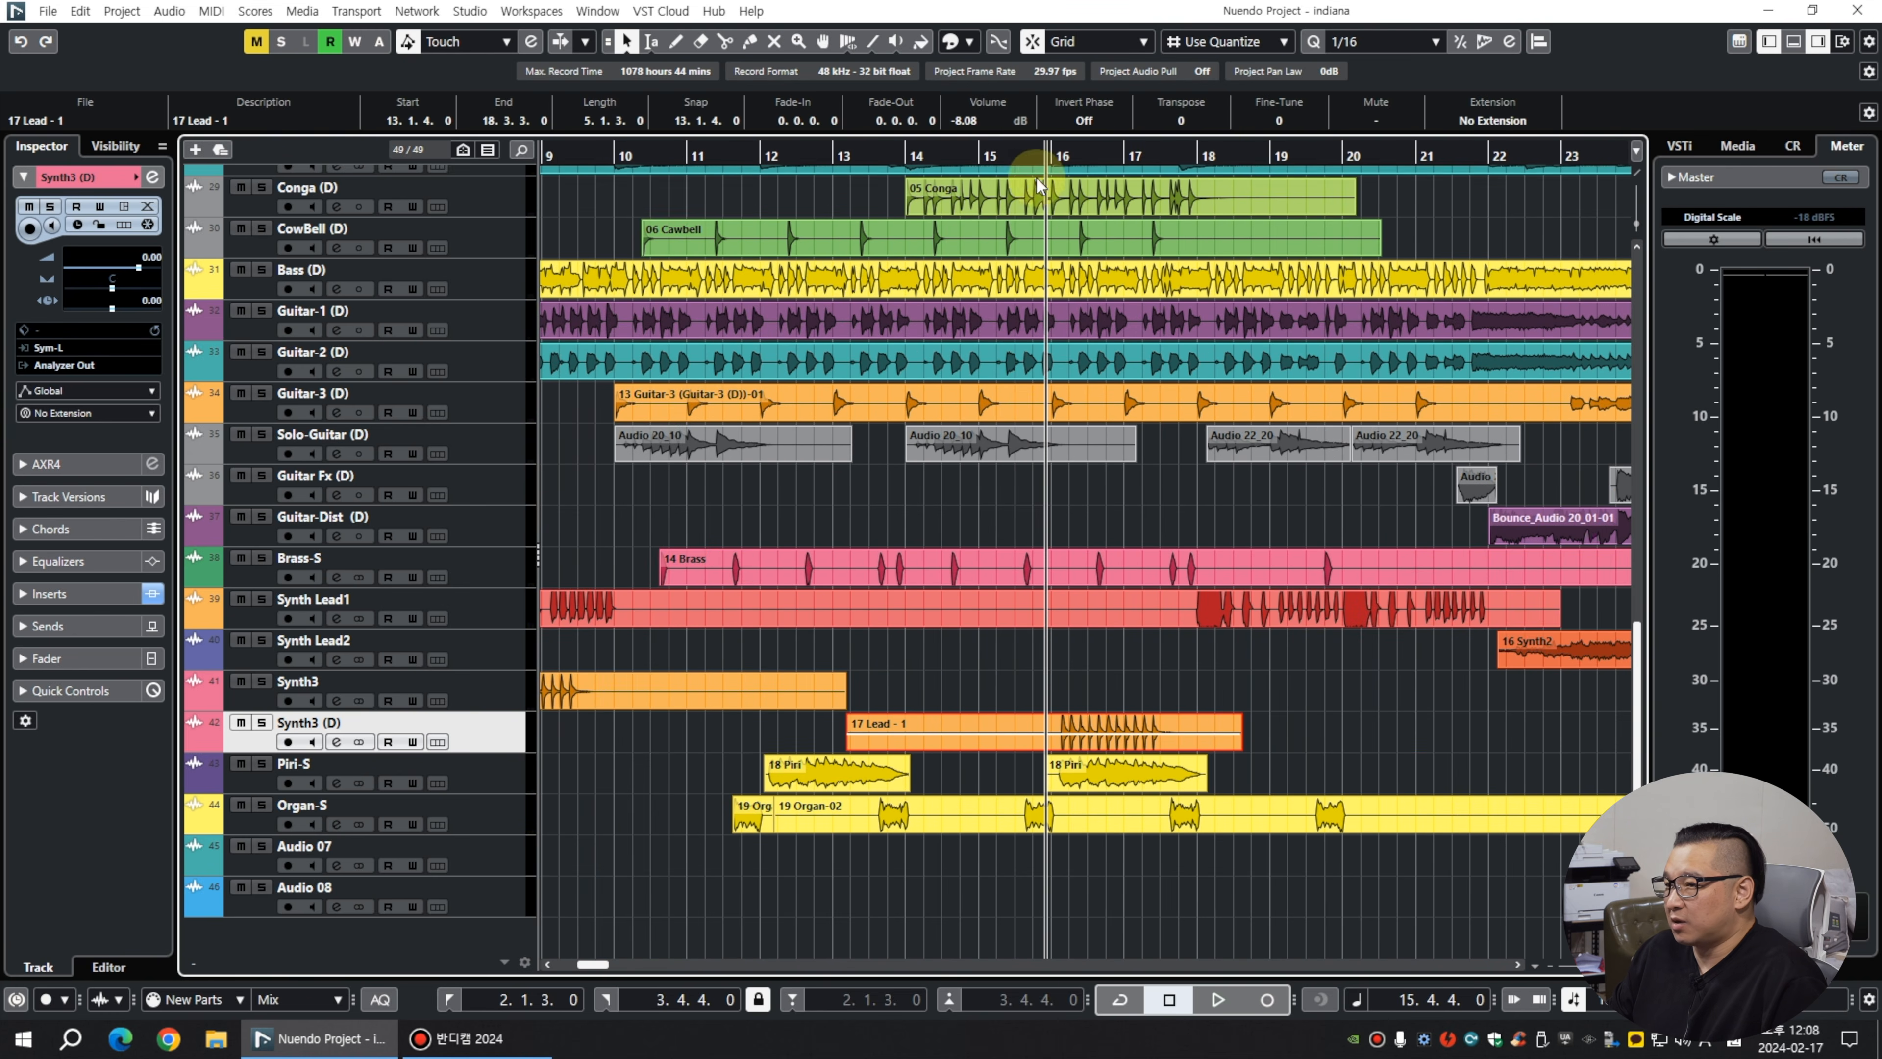
{"action": "left_click", "coordinate": [71, 289]}
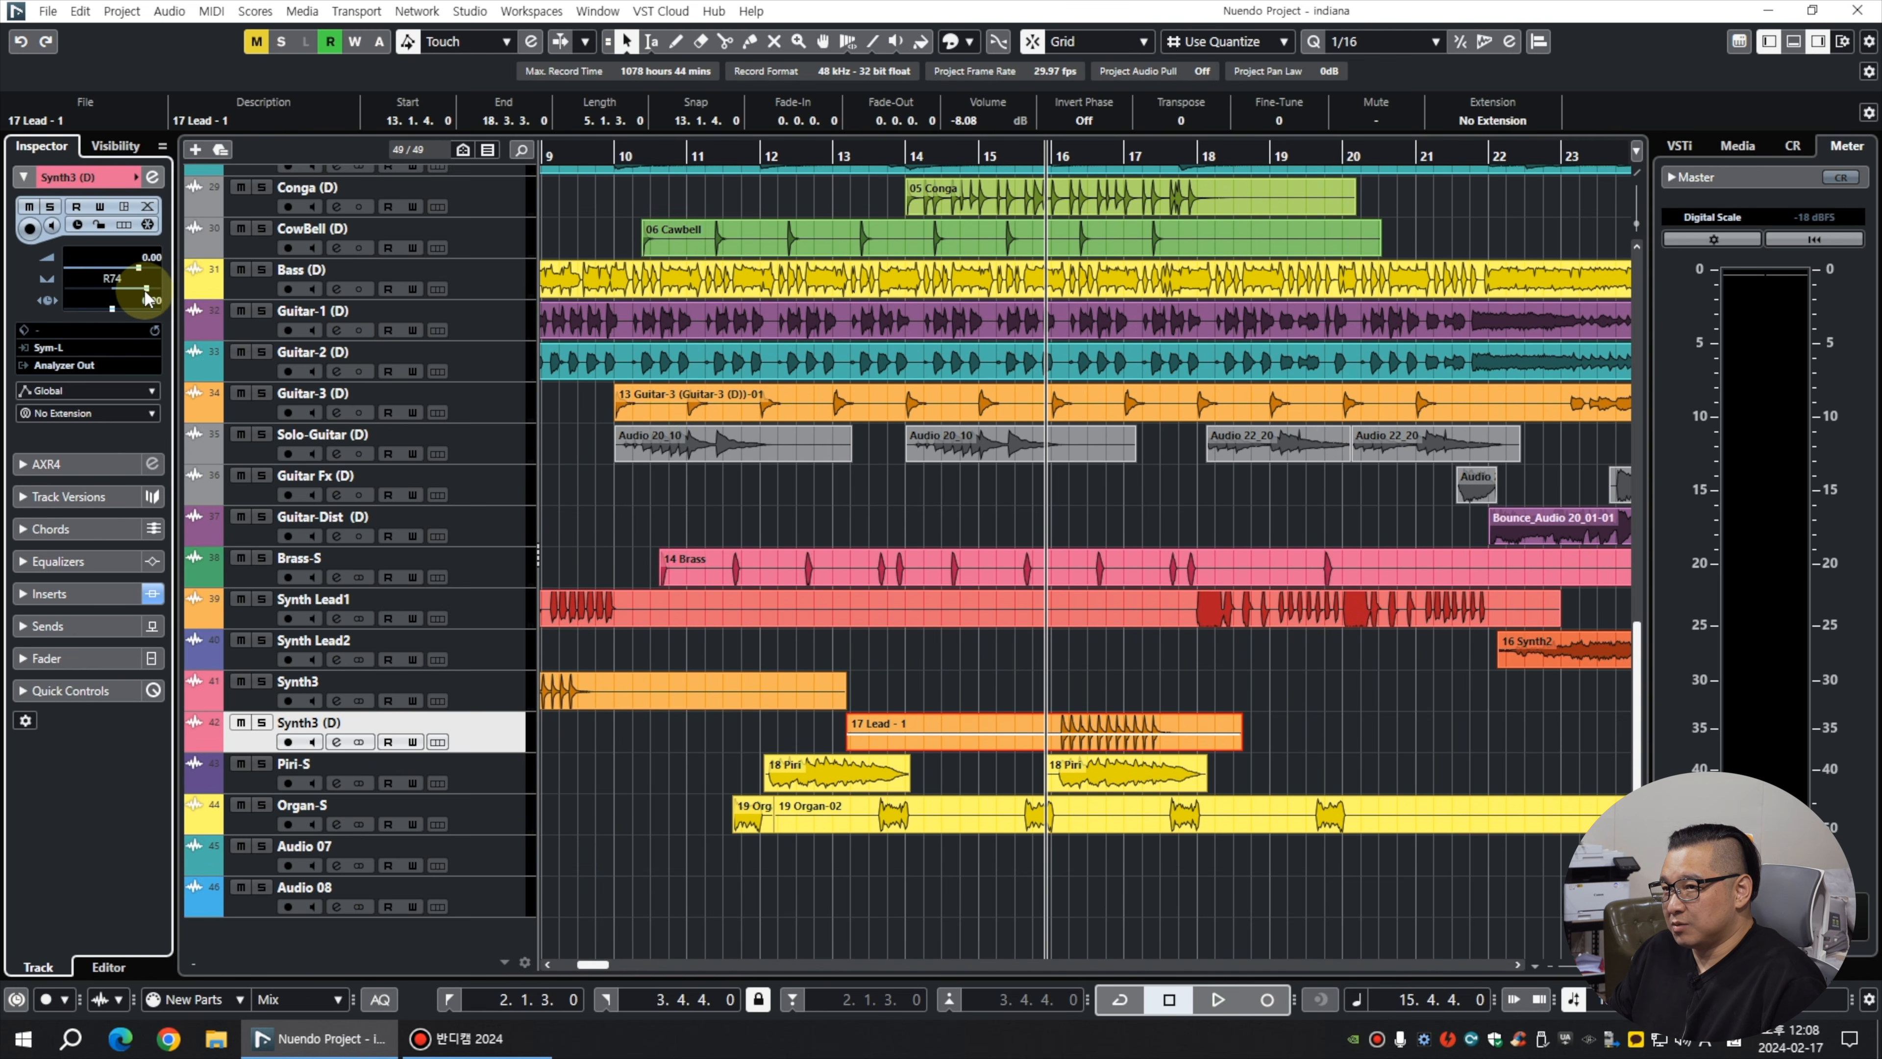
Separate the second Piri clip onto a duplicate of the Piri-S track and pan the duplicate to L66.
{"action": "left_click", "coordinate": [493, 779]}
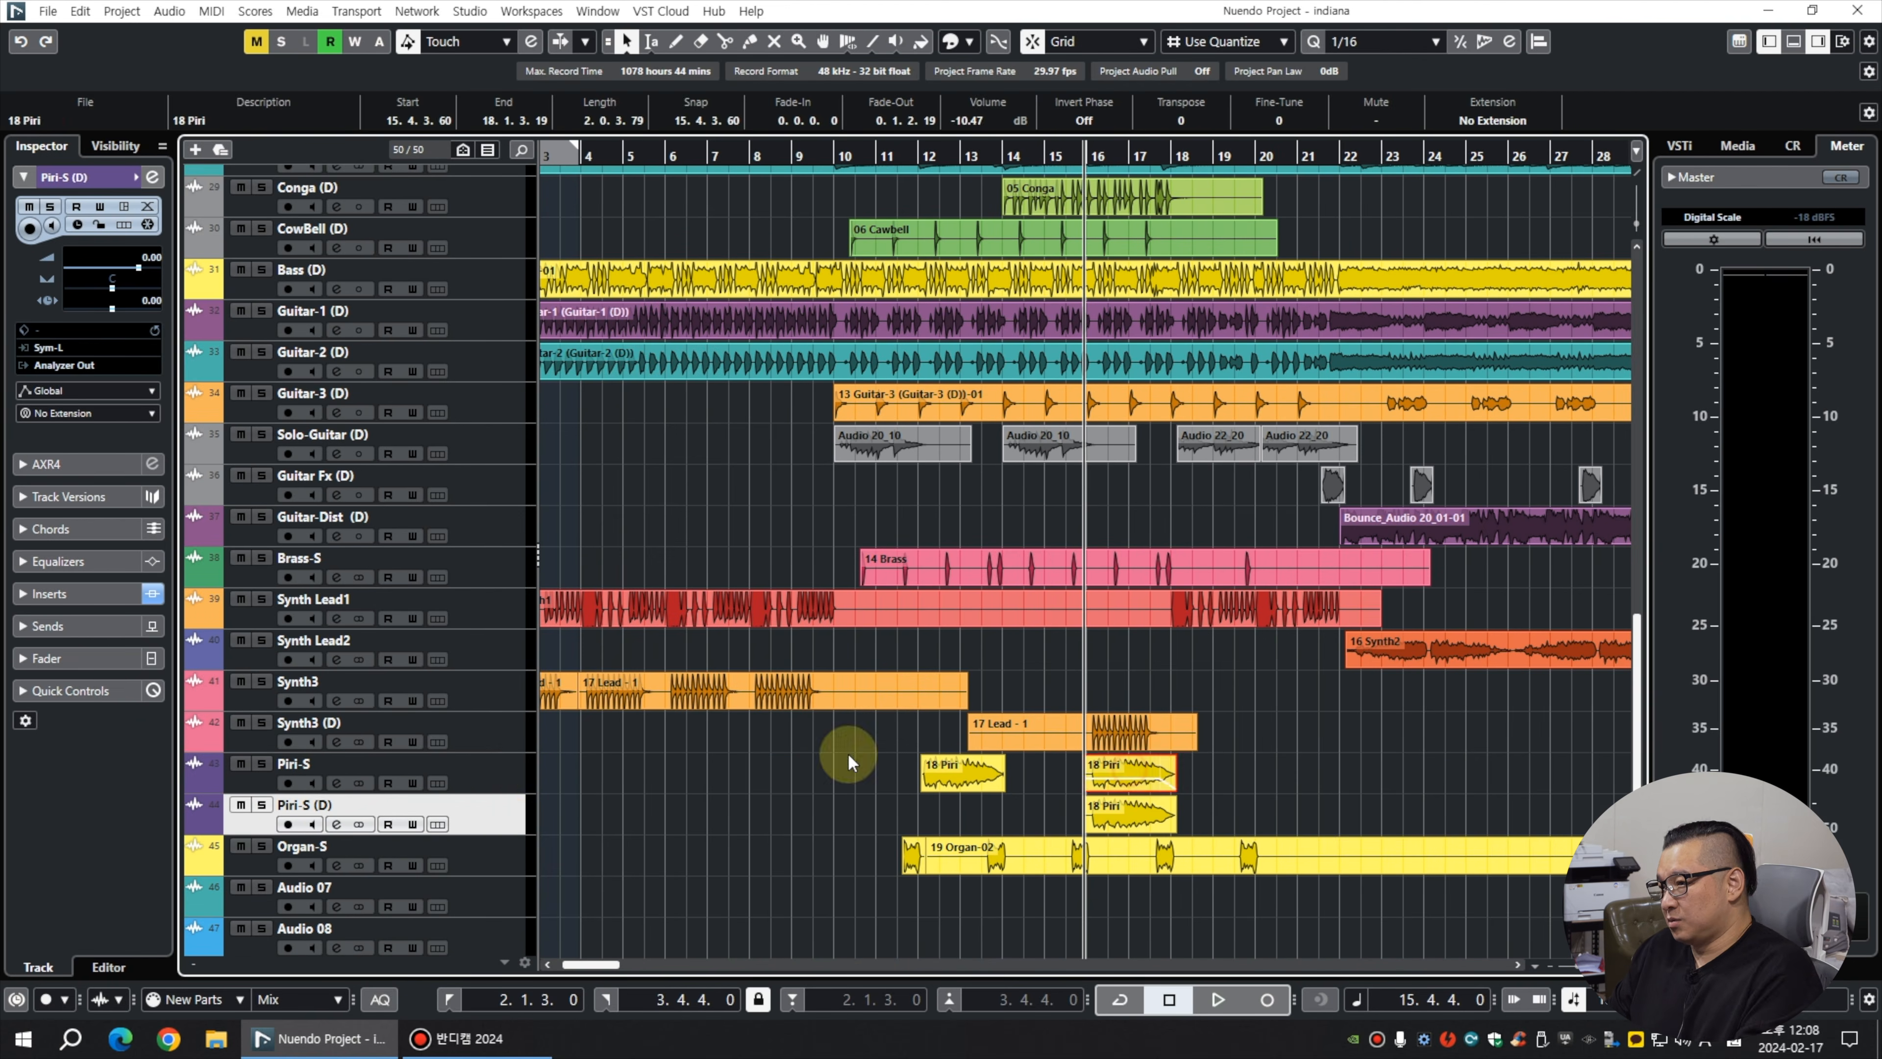
{"action": "key", "text": "Delete"}
{"action": "left_click", "coordinate": [510, 780]}
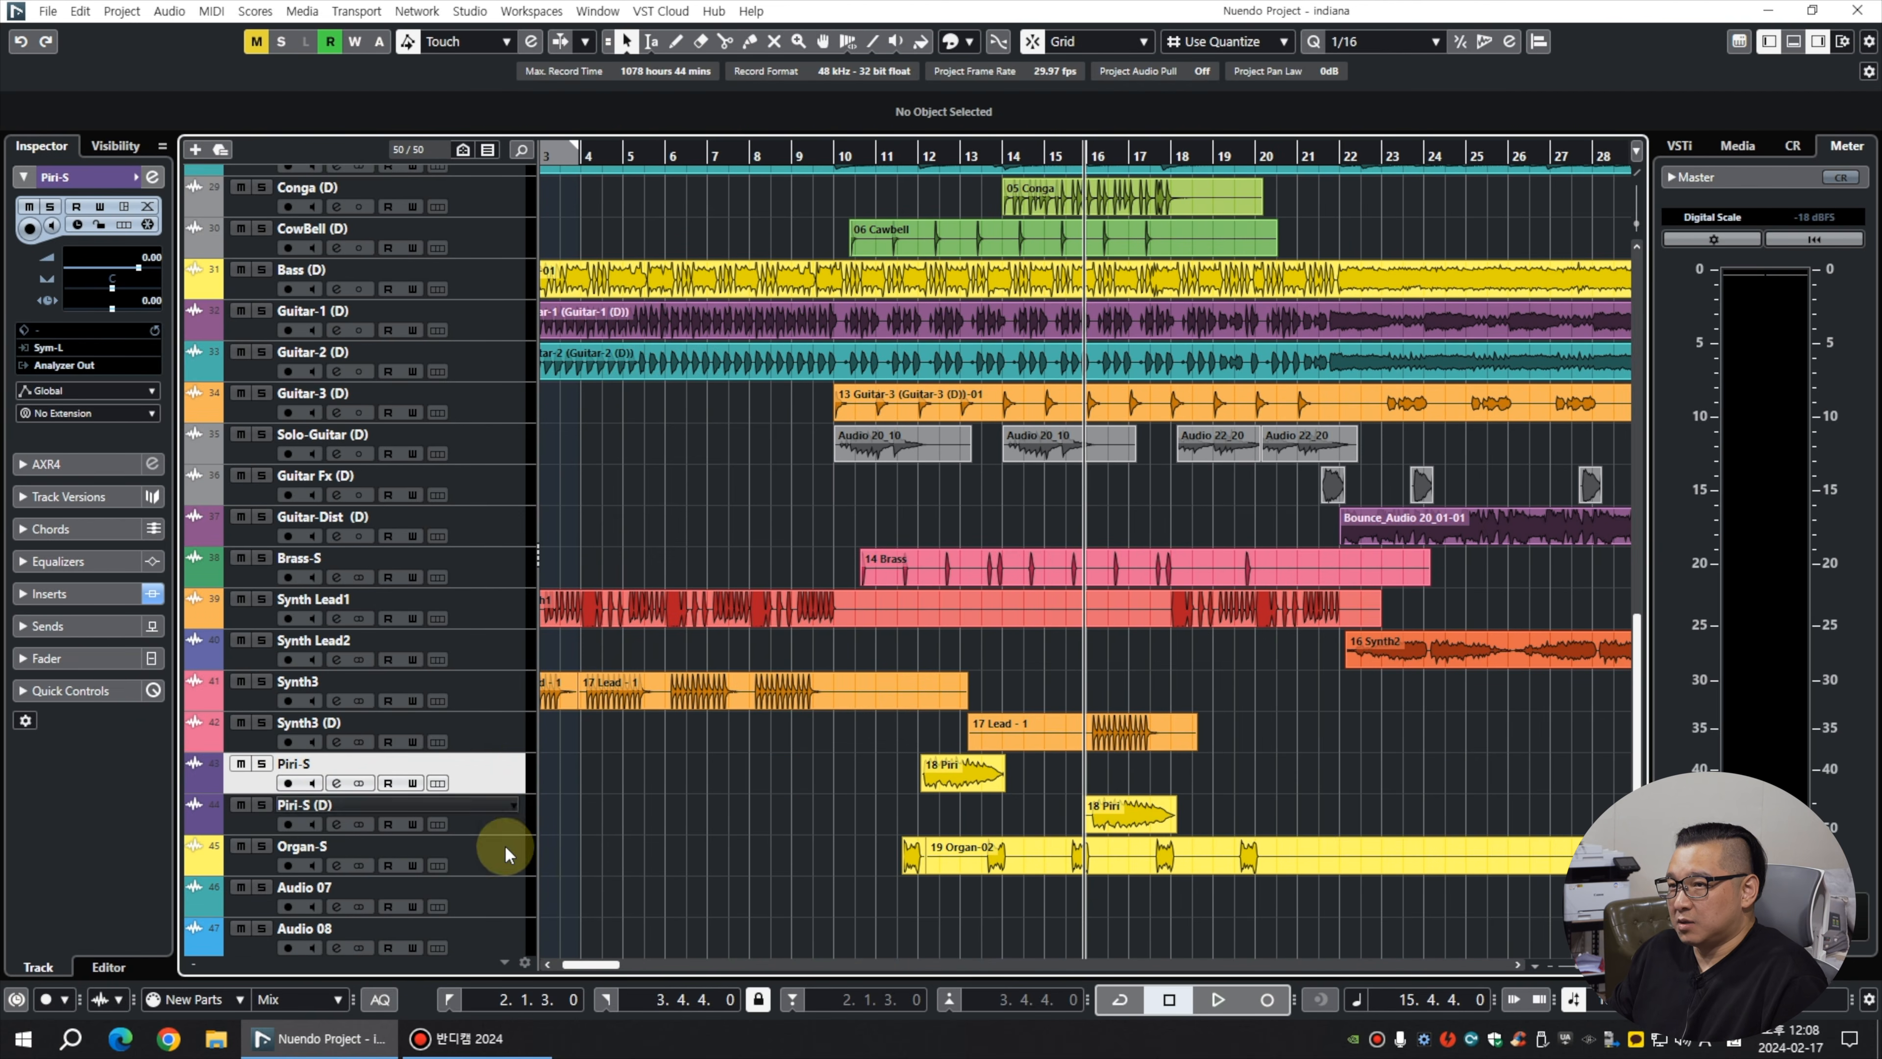
{"action": "left_click", "coordinate": [521, 818]}
{"action": "left_click_drag", "start_coordinate": [110, 293], "coordinate": [74, 295]}
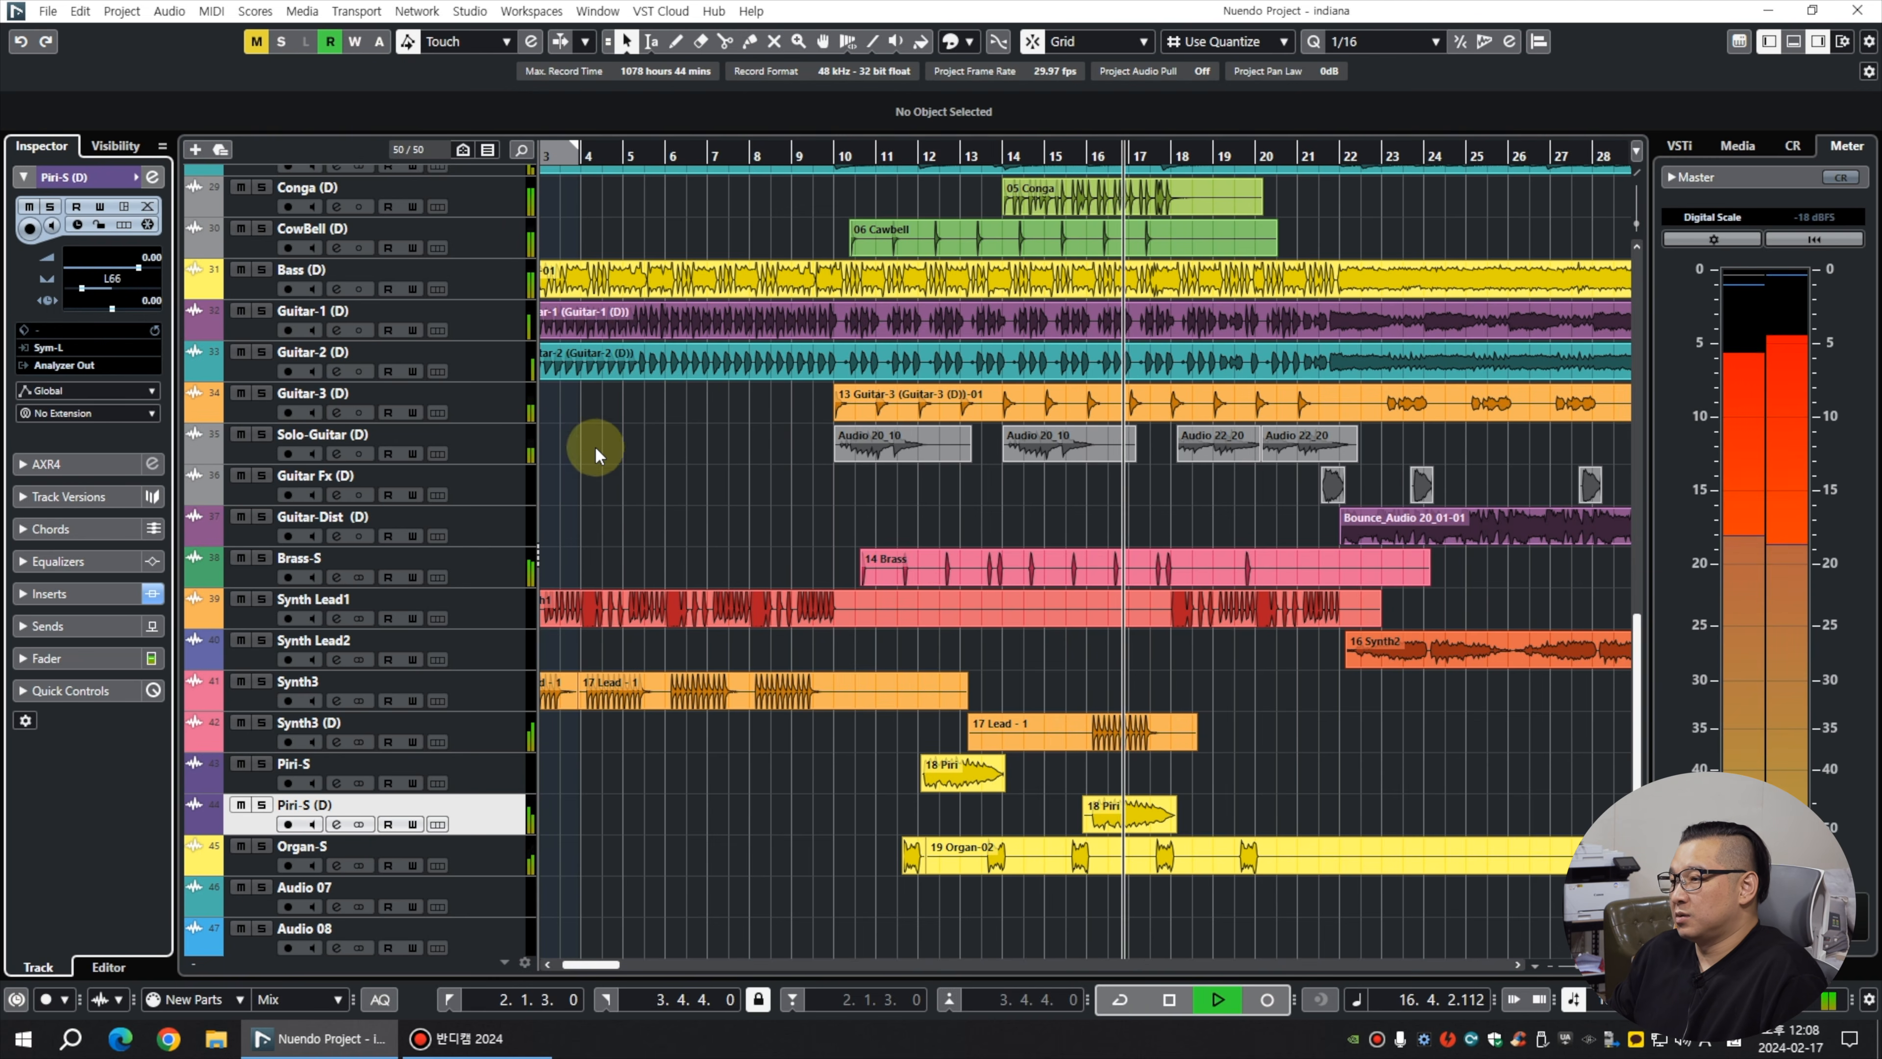
Play the arrangement from about bar 16 to bar 22 to check the panned Synth3 and Piri parts in the mix.
{"action": "key", "text": "g"}
{"action": "key", "text": "g"}
{"action": "key", "text": "g"}
{"action": "key", "text": "g"}
{"action": "key", "text": "g"}
{"action": "key", "text": "g"}
{"action": "key", "text": "h"}
{"action": "key", "text": "h"}
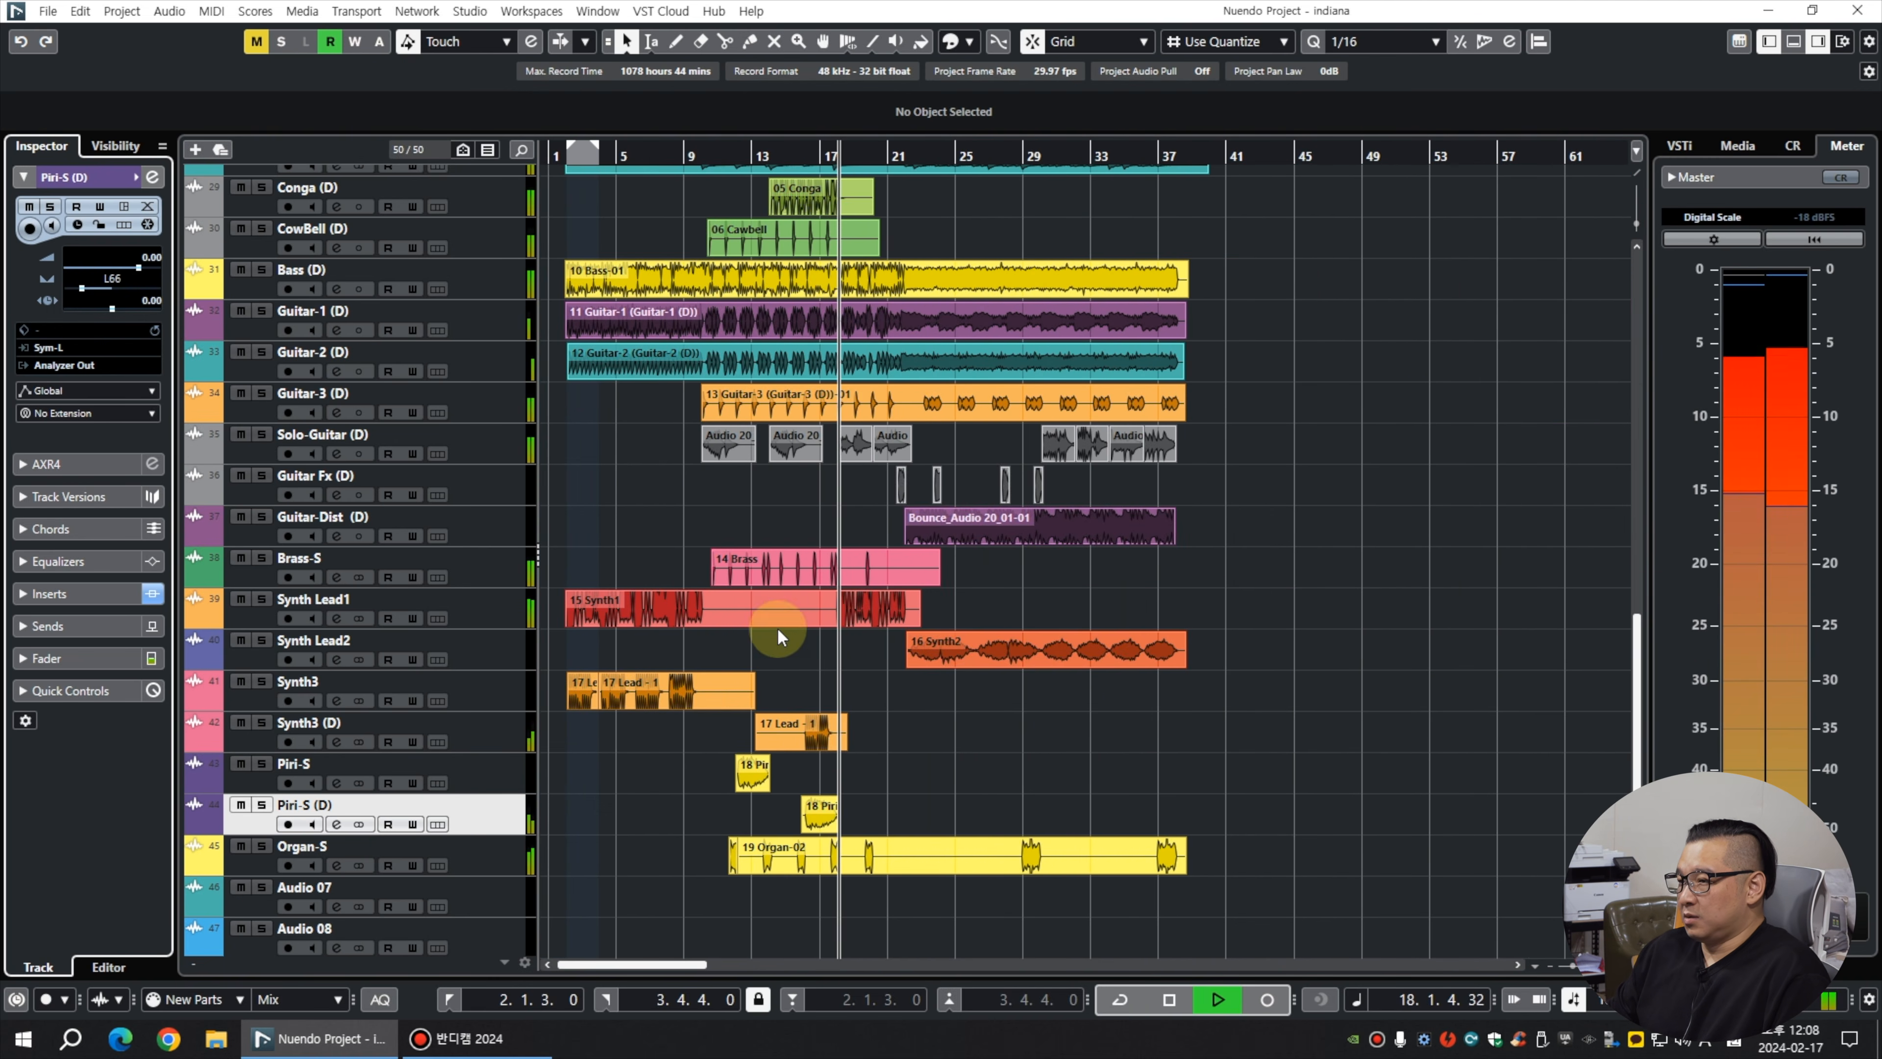
{"action": "key", "text": "g"}
{"action": "key", "text": "g"}
{"action": "key", "text": "h"}
{"action": "key", "text": "h"}
{"action": "key", "text": "g"}
{"action": "key", "text": "g"}
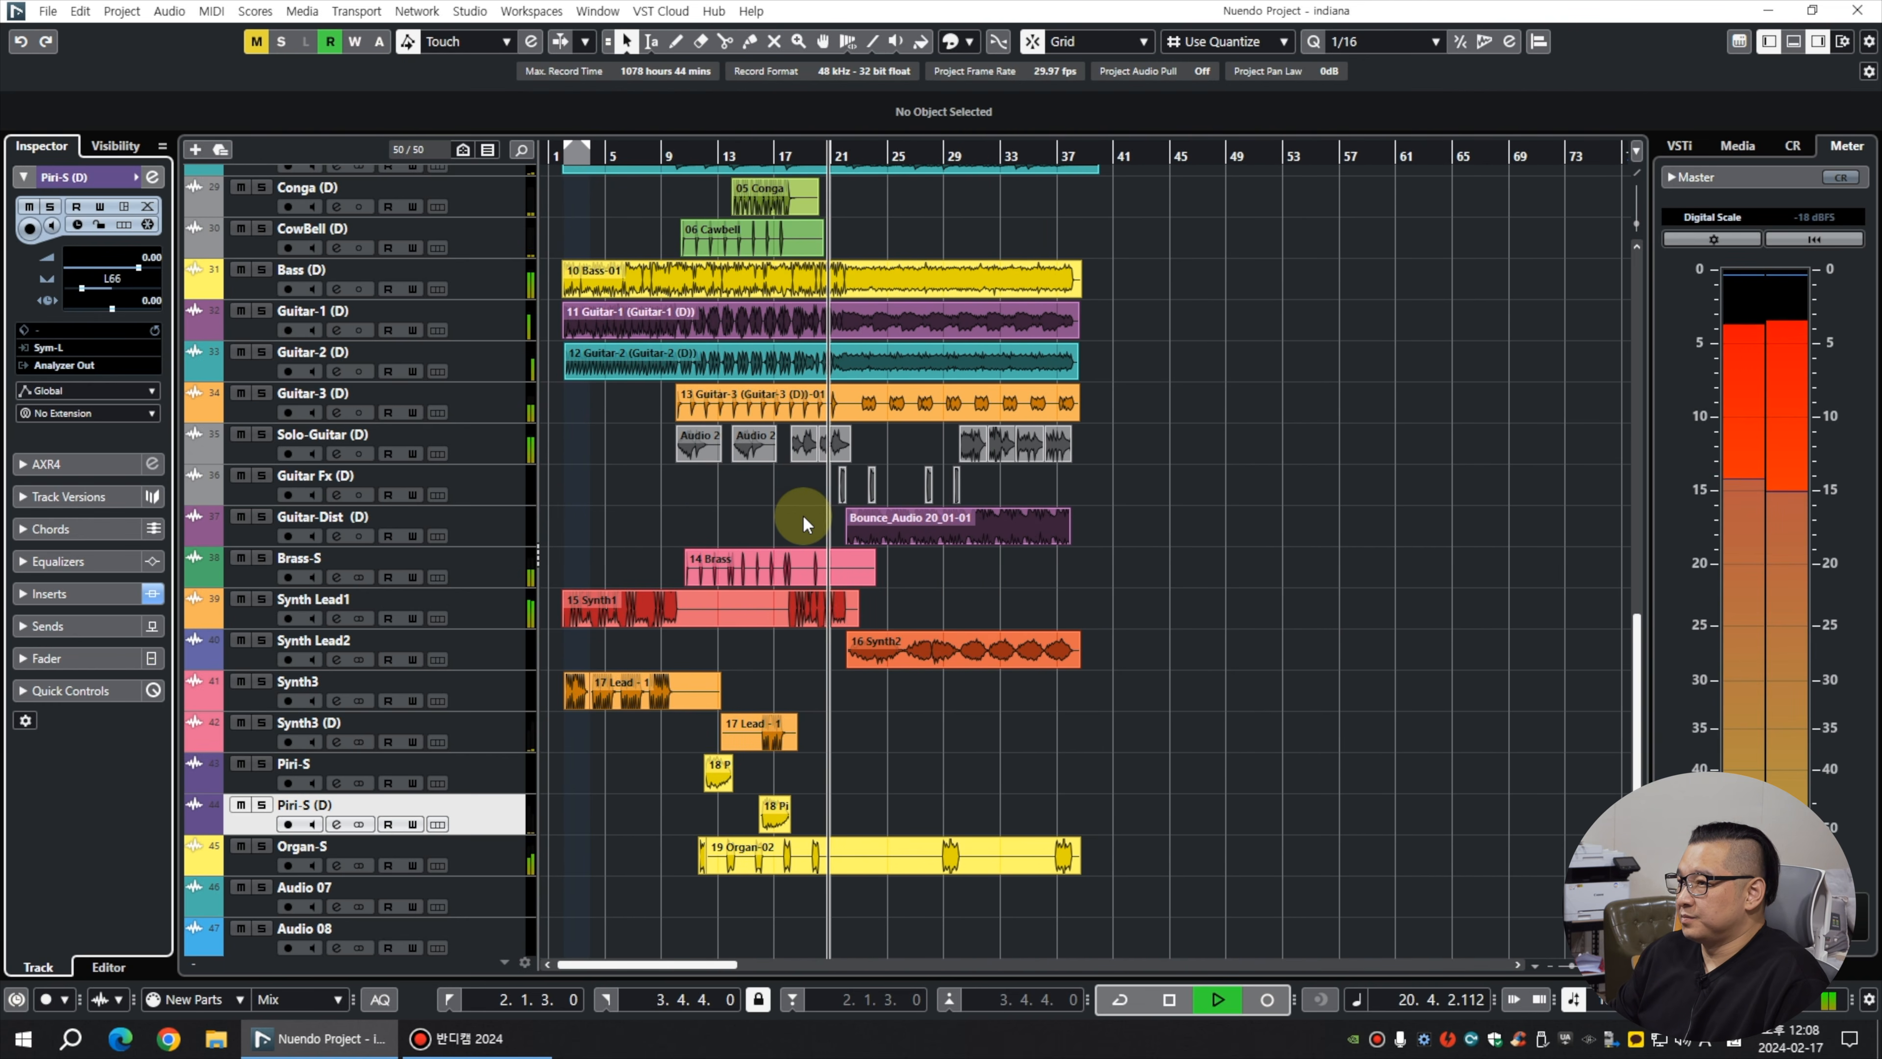
{"action": "key", "text": "h"}
{"action": "key", "text": "h"}
{"action": "key", "text": "h"}
{"action": "key", "text": "g"}
{"action": "key", "text": "g"}
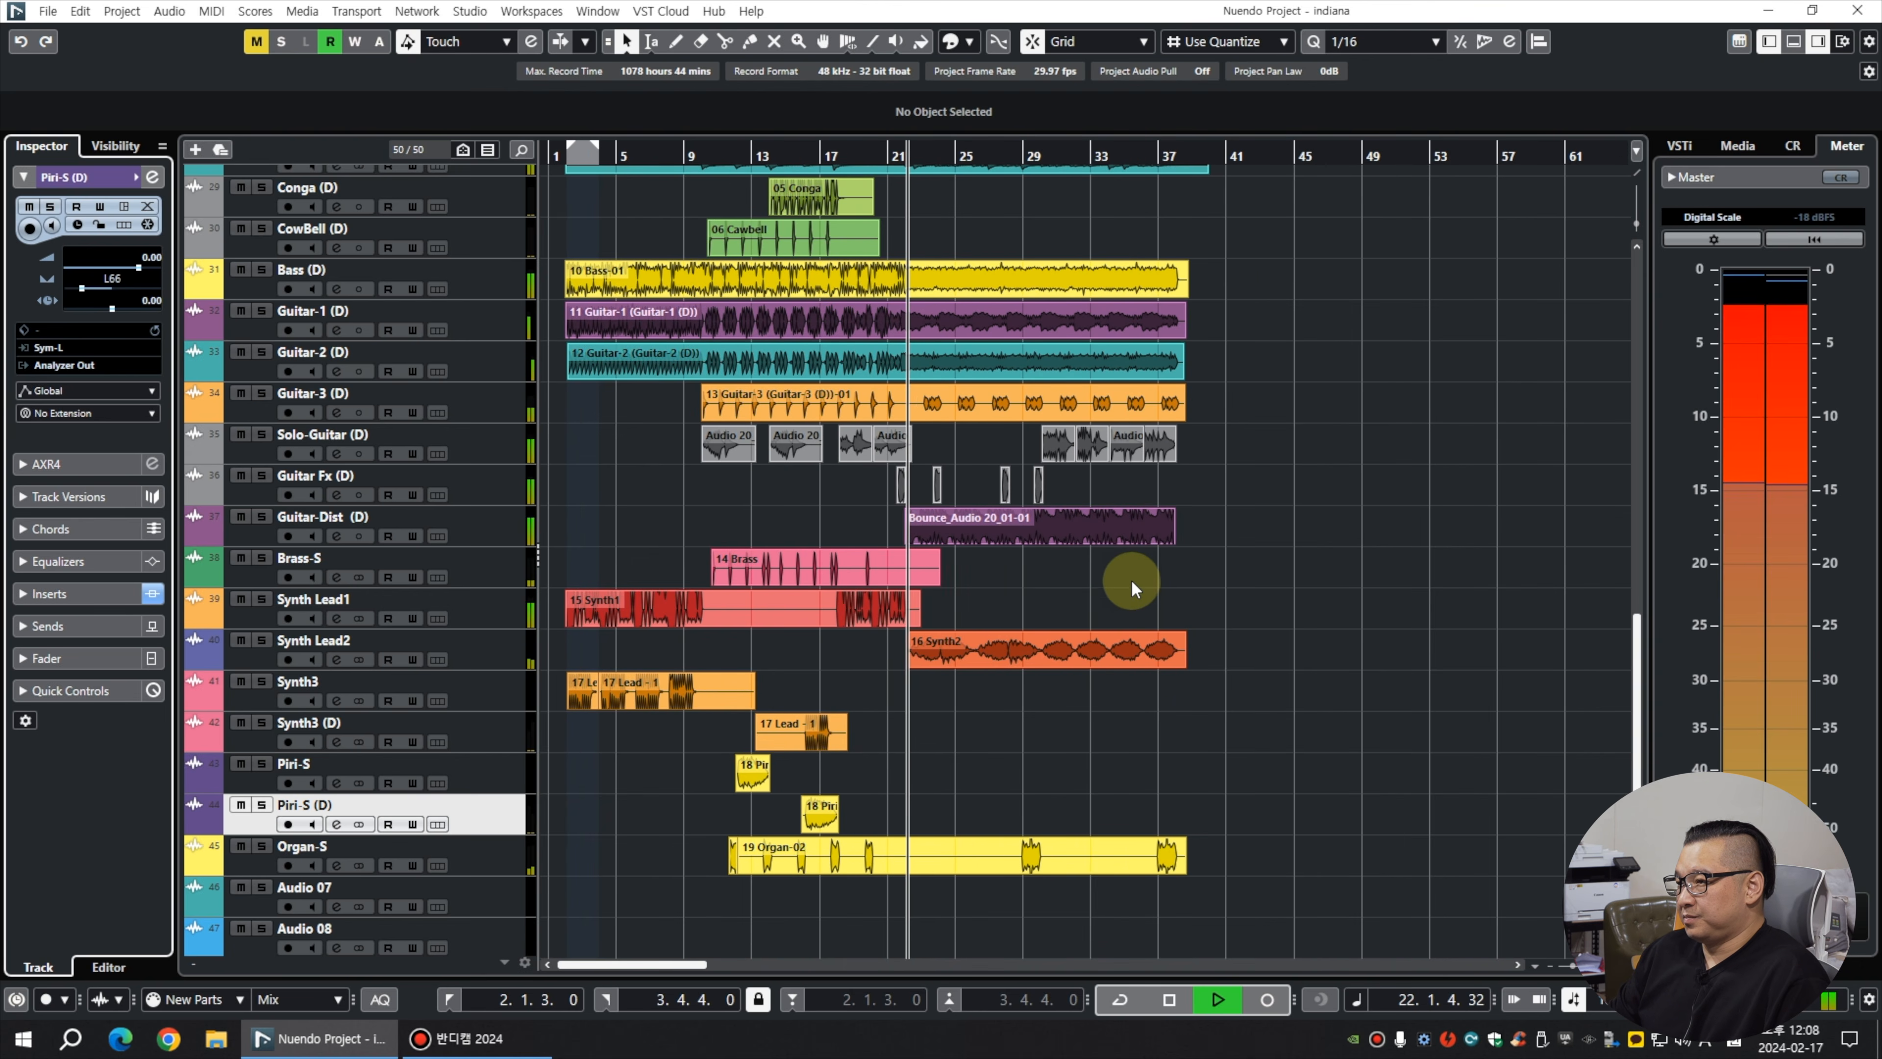
Solo the Guitar-Dist (D) track and play it from just before bar 22.
{"action": "left_click", "coordinate": [495, 658]}
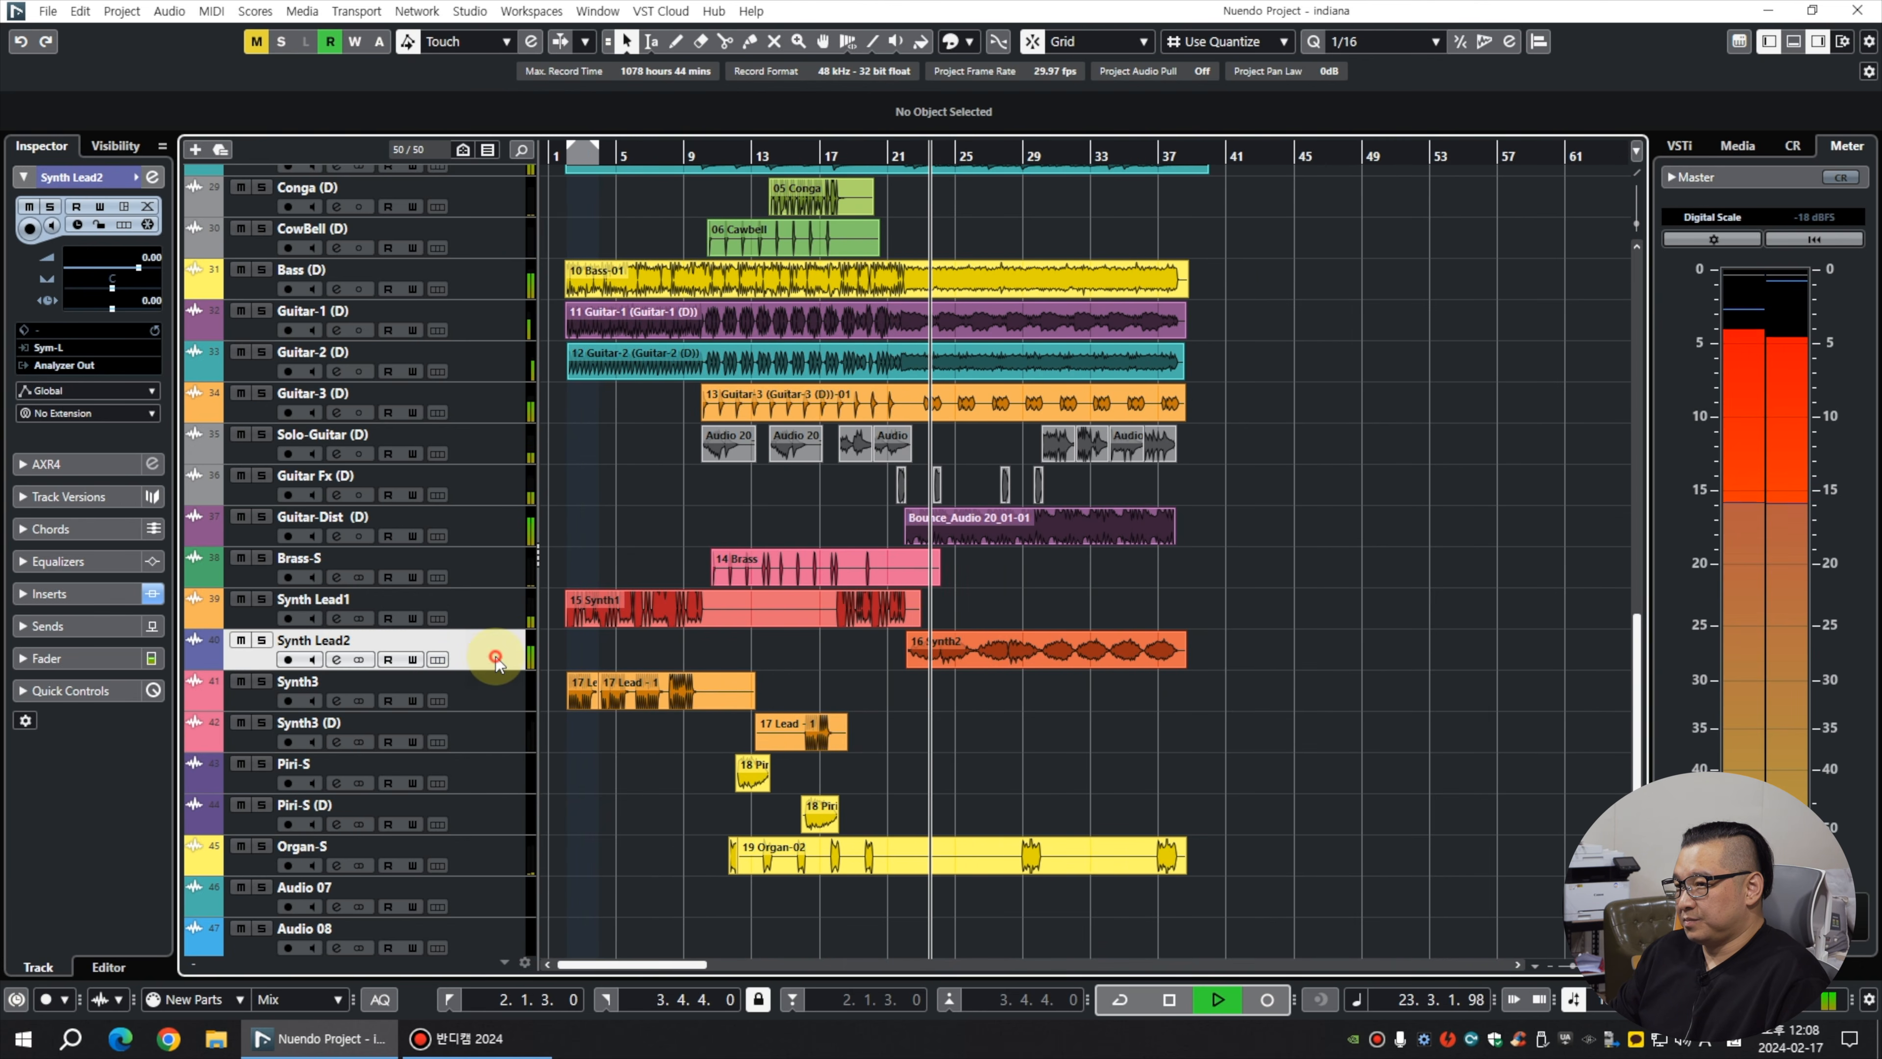
{"action": "left_click", "coordinate": [493, 532]}
{"action": "key", "text": "space"}
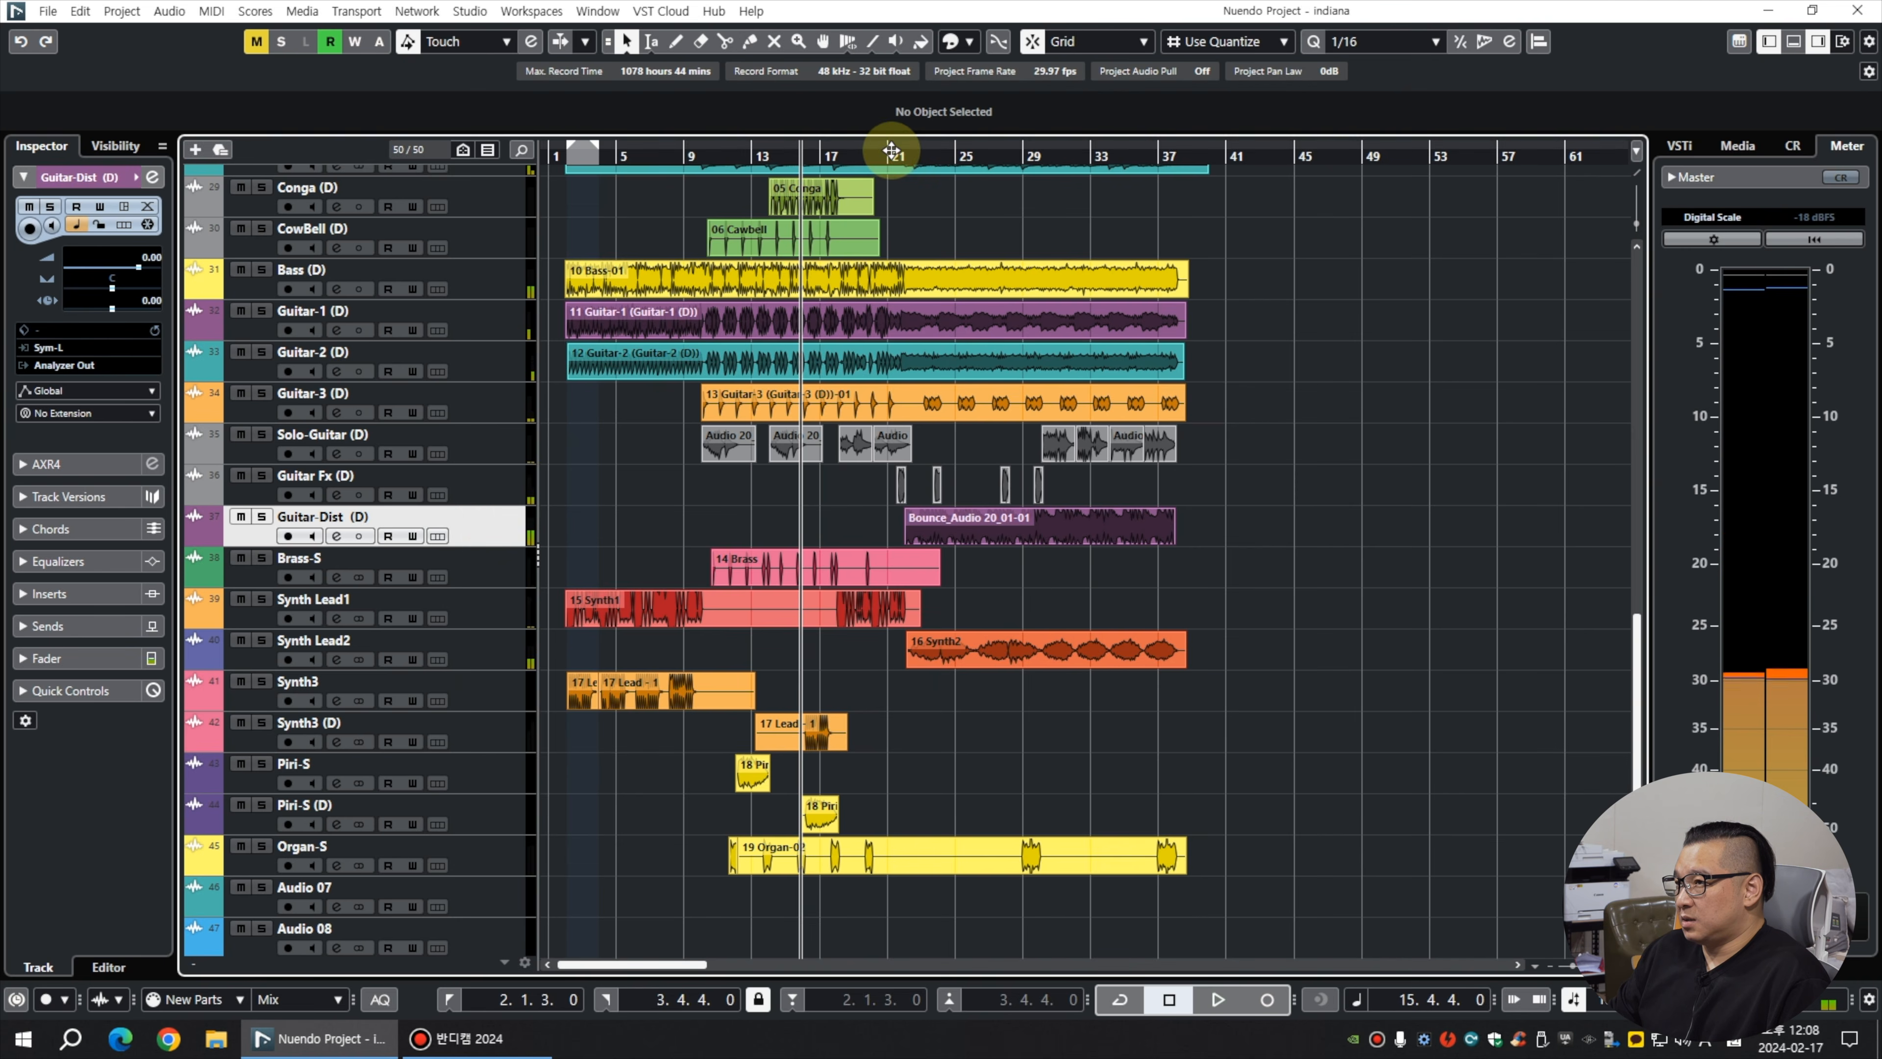
{"action": "left_click", "coordinate": [916, 172]}
{"action": "key", "text": "h"}
{"action": "key", "text": "h"}
{"action": "key", "text": "h"}
{"action": "key", "text": "s"}
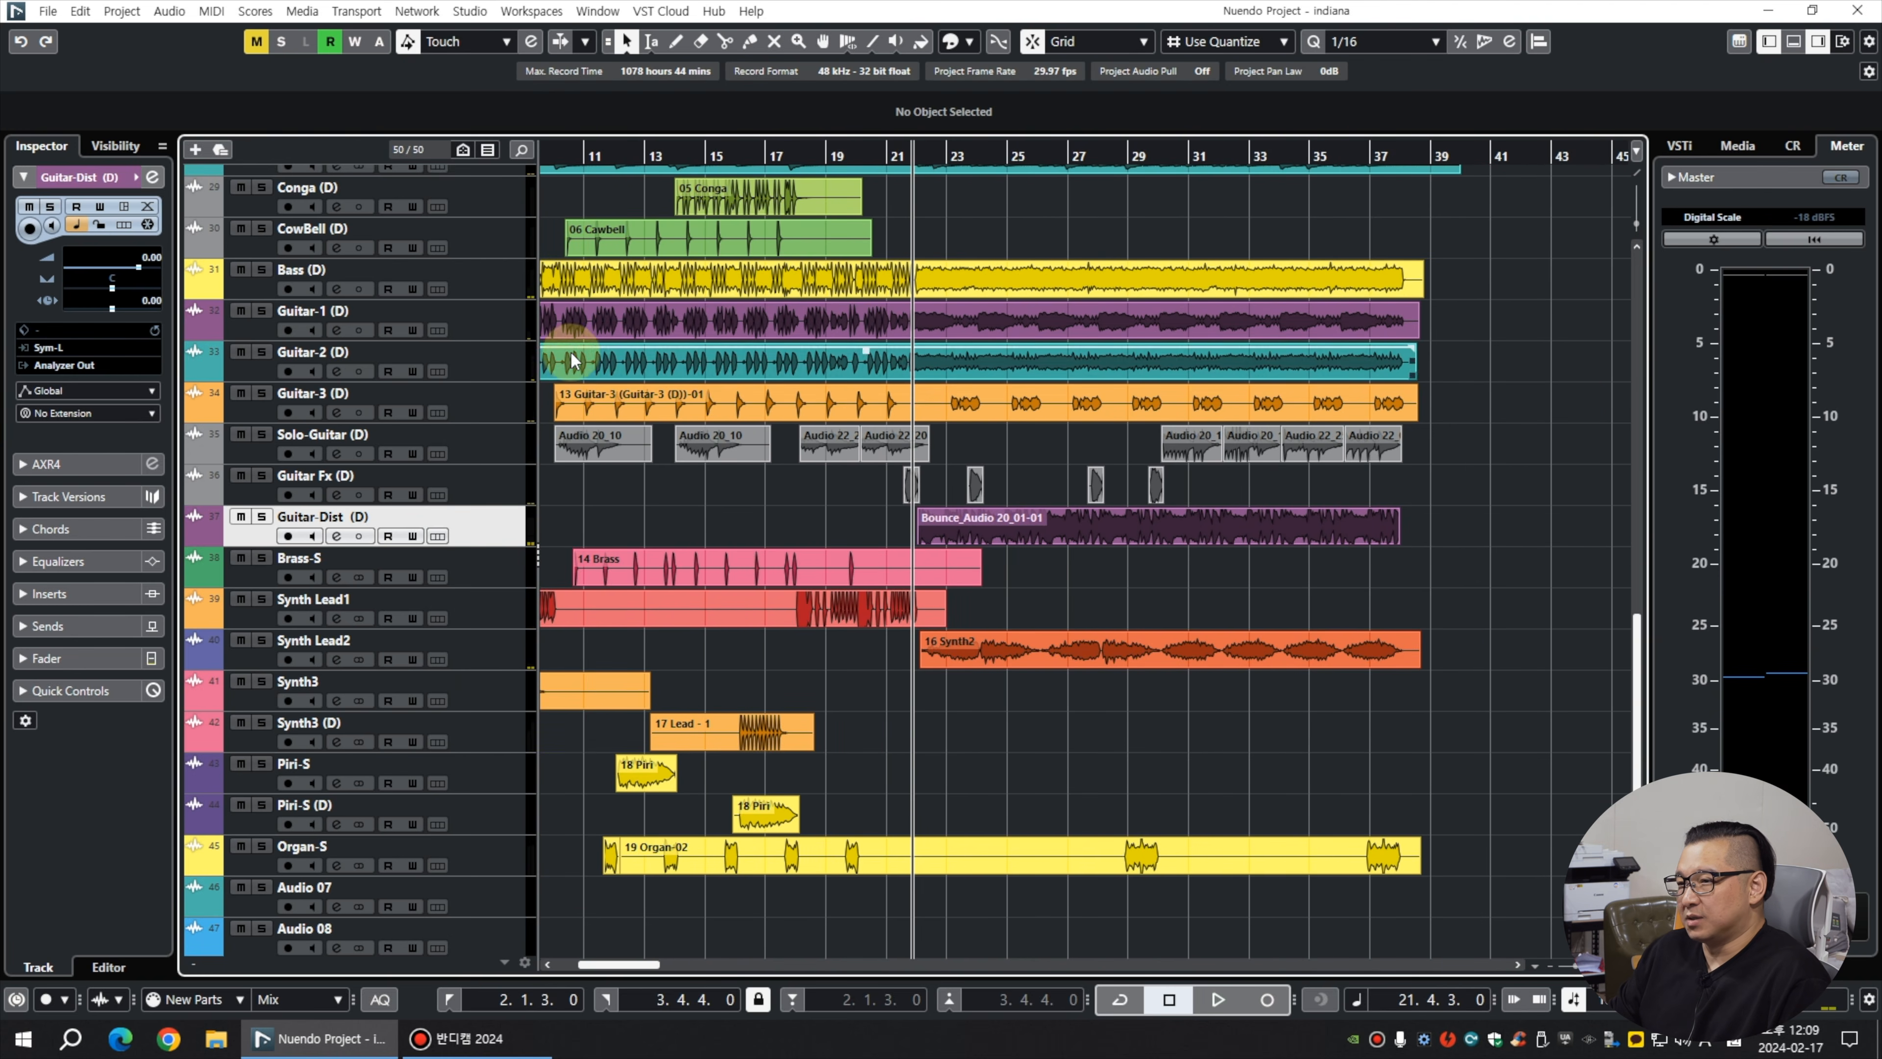
{"action": "key", "text": "space"}
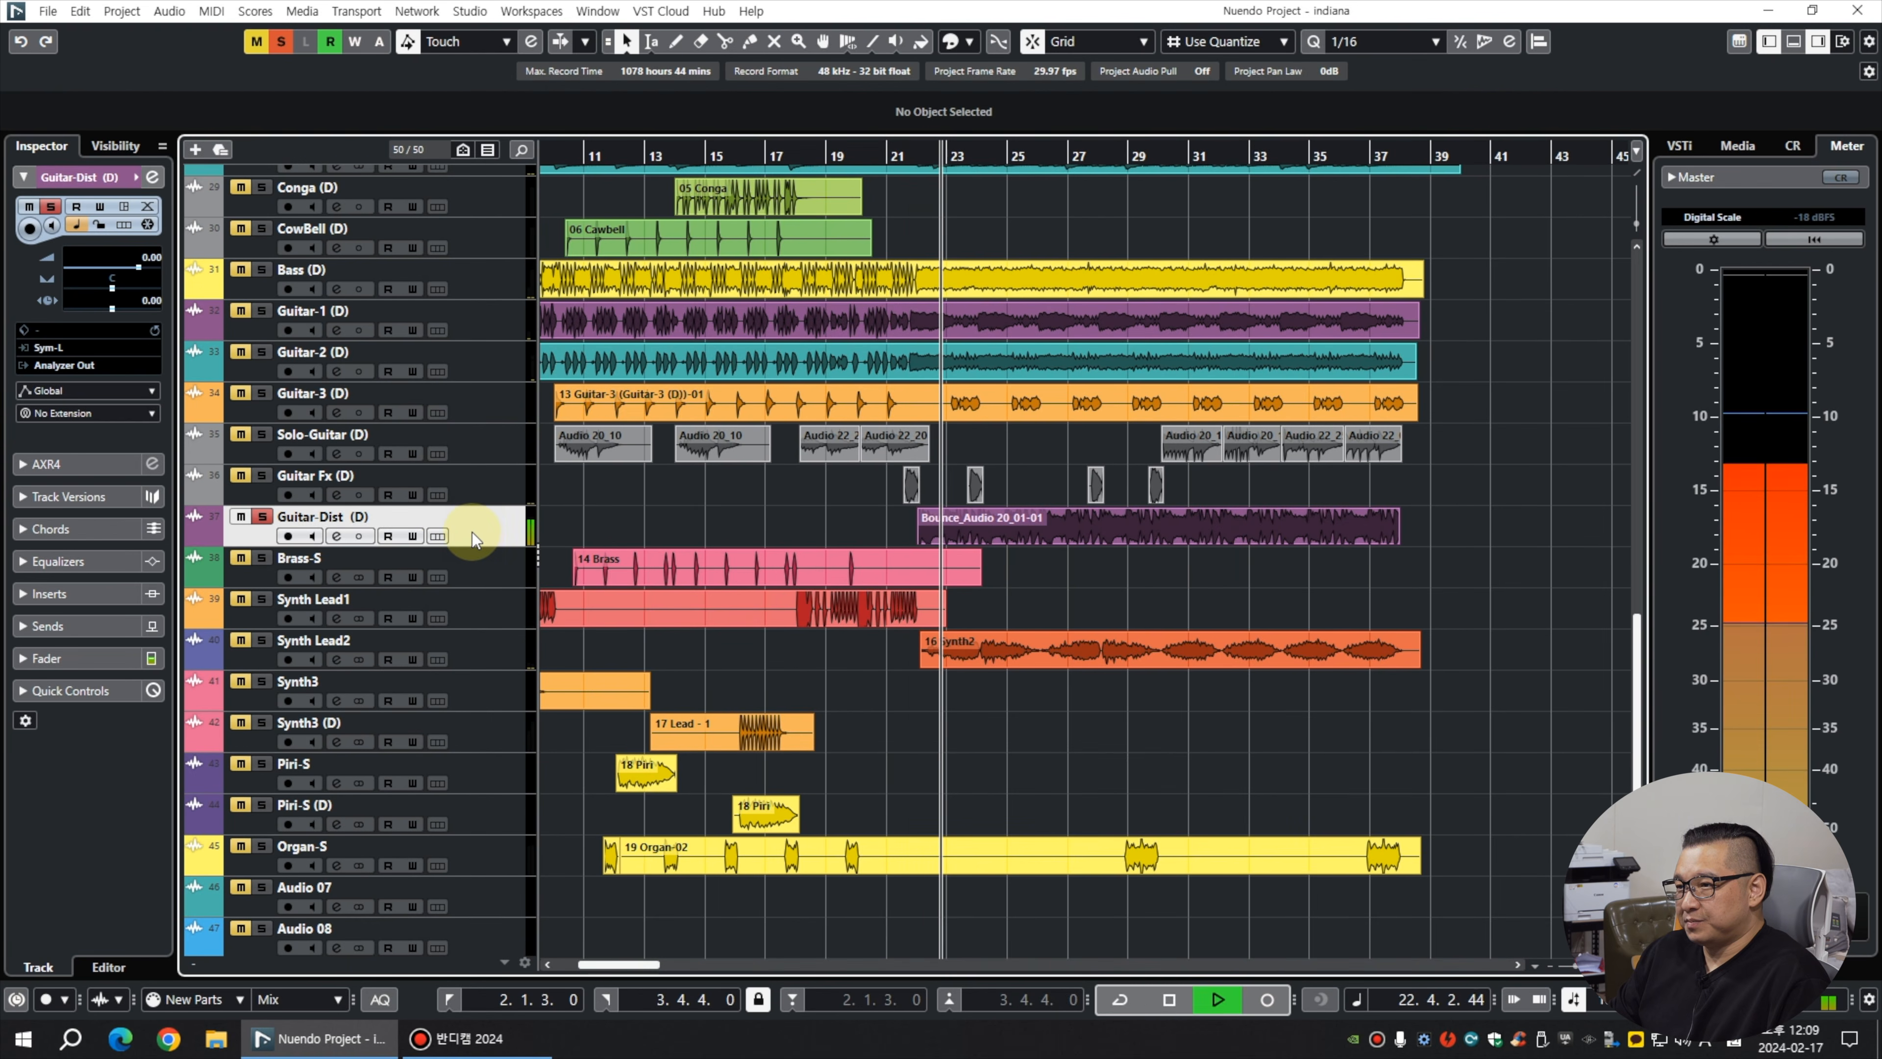
{"action": "key", "text": "space"}
Rename the Audio 07 track below Guitar-Dist (D) as GT-Drive and insert bx_stereomaker on it.
{"action": "type", "text": "GT-D"}
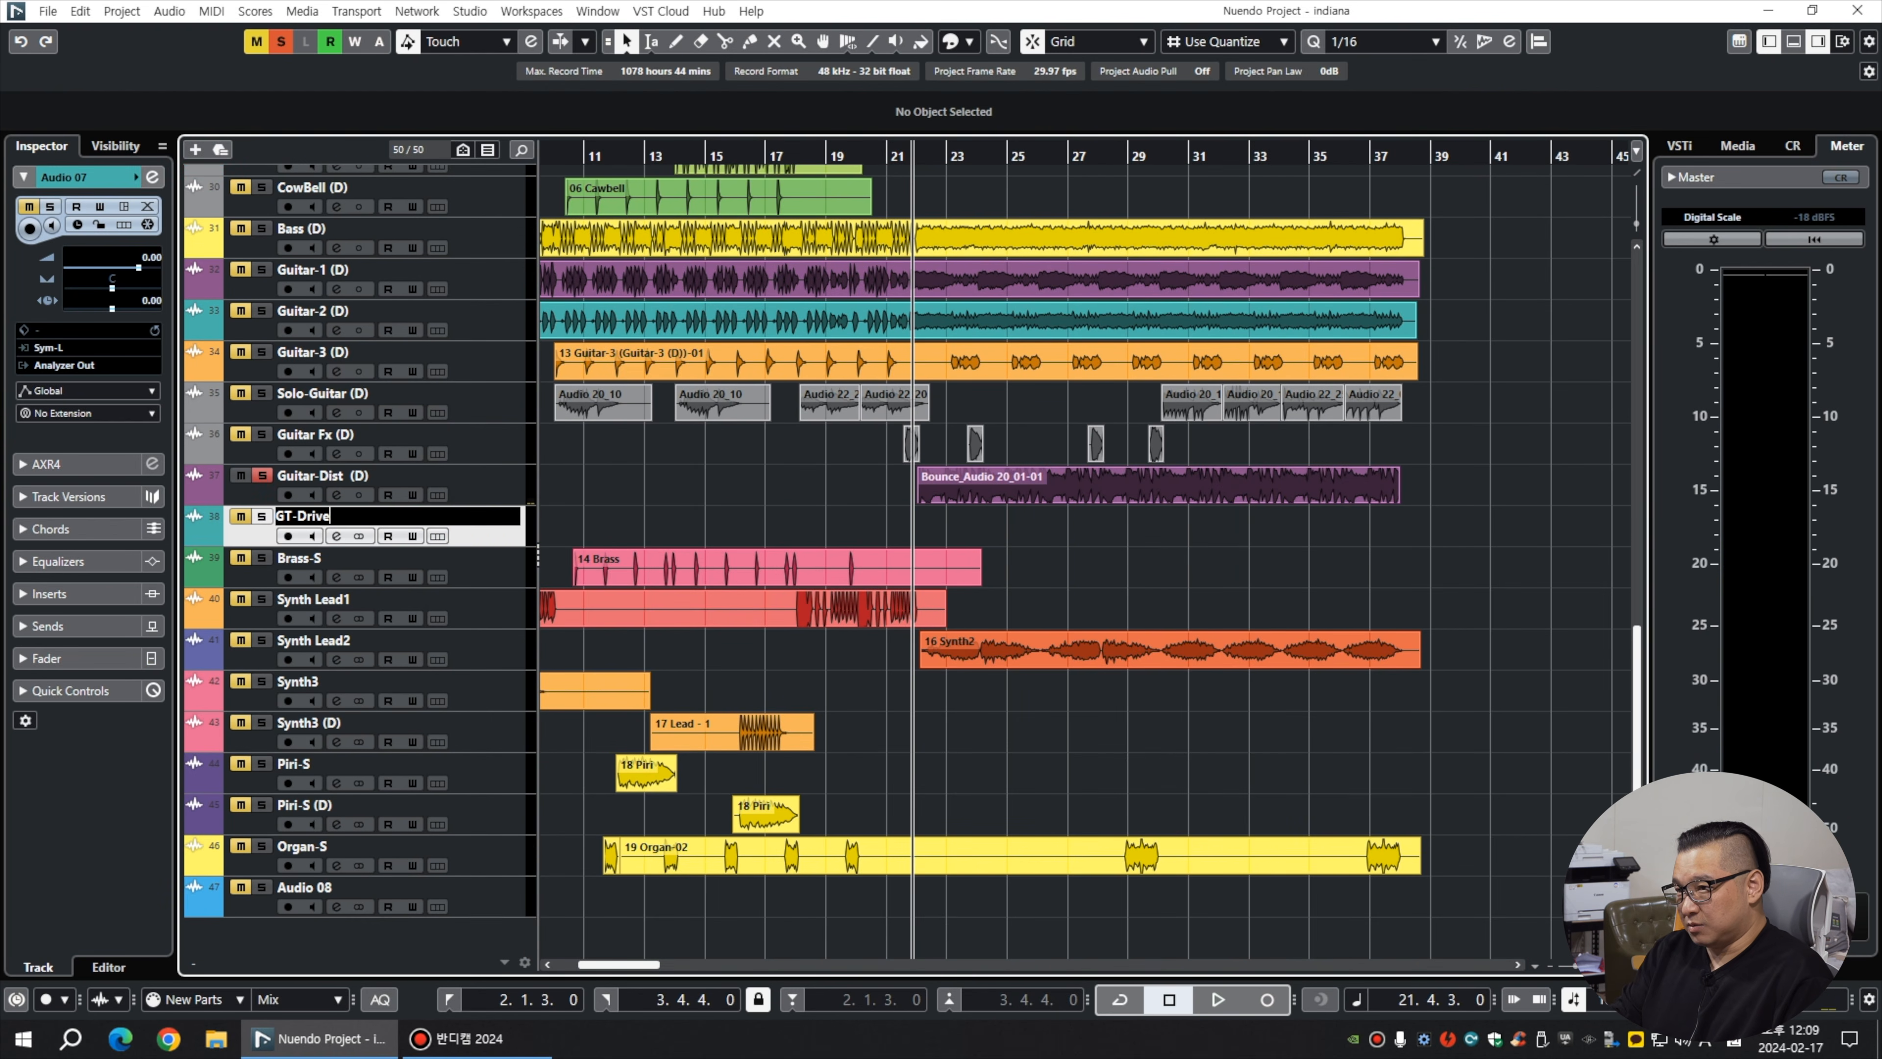
{"action": "type", "text": "rive"}
{"action": "key", "text": "Return"}
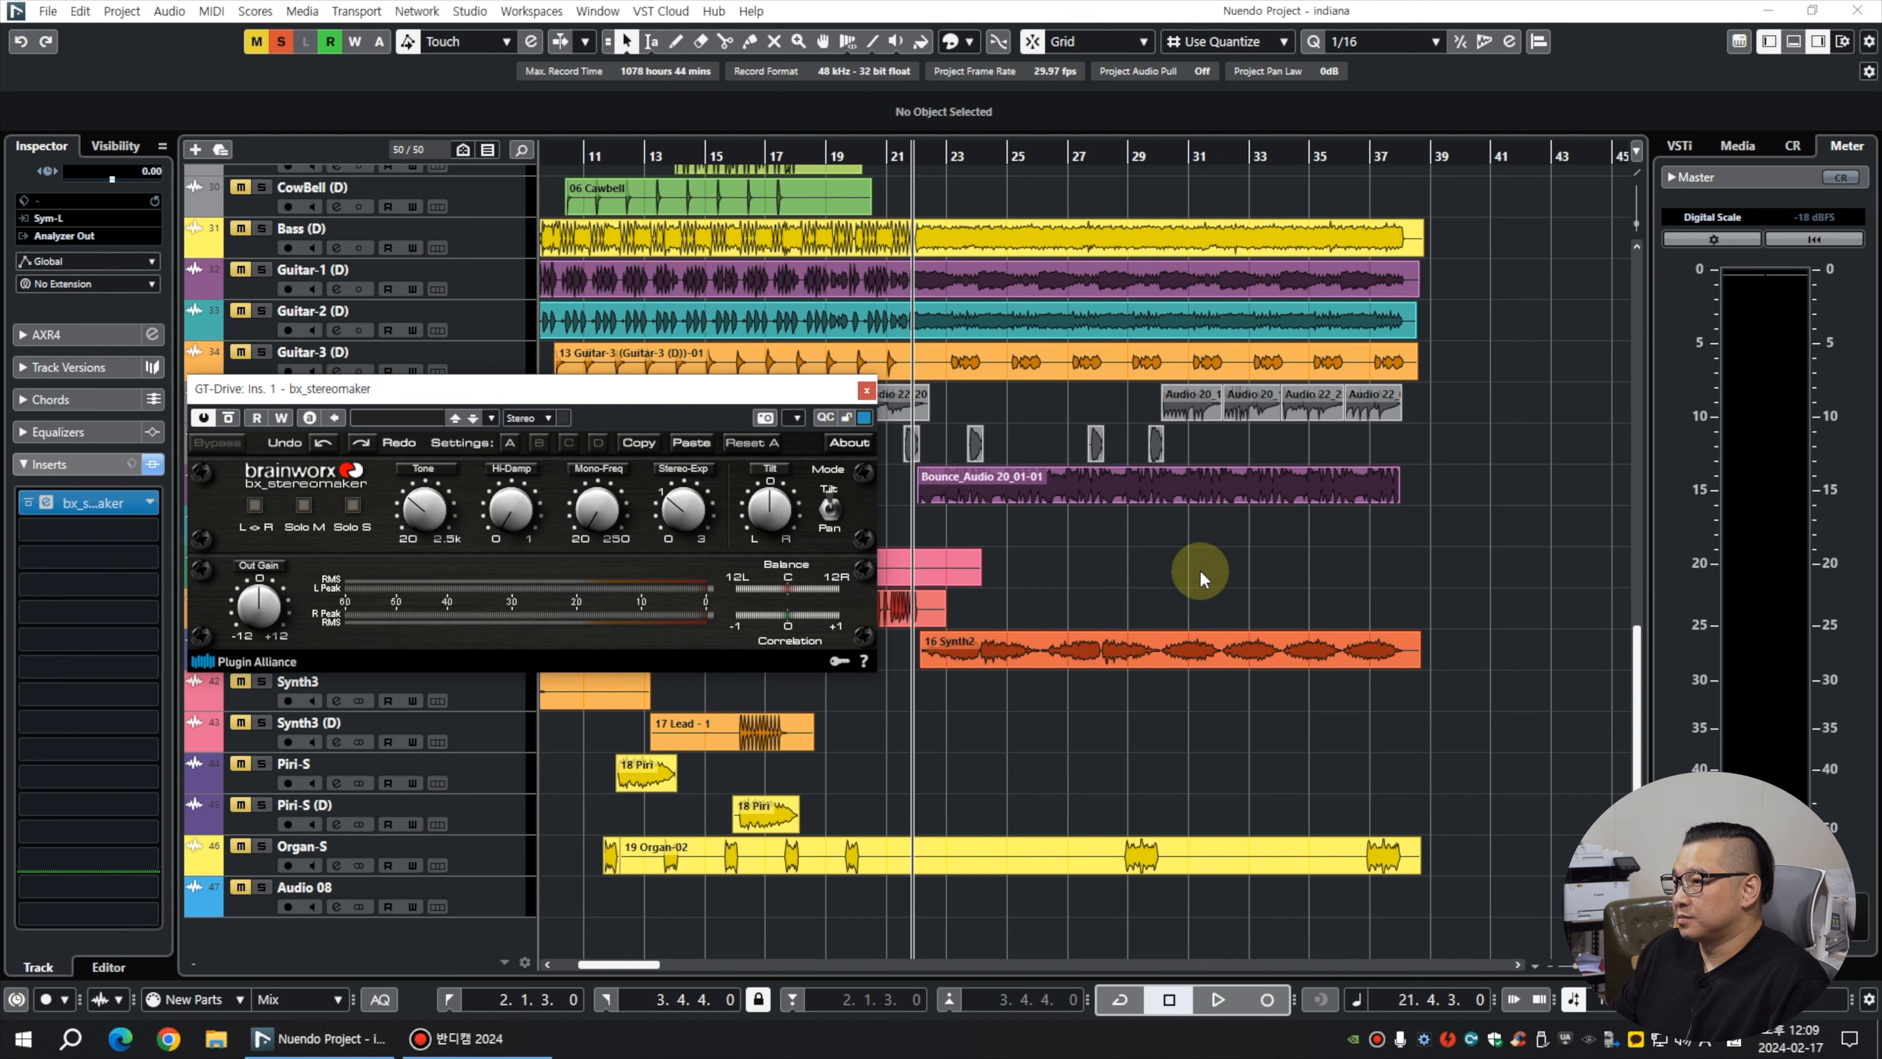
Transfer the Bounce_Audio 20_01-01 clip to GT-Drive and raise bx_stereomaker's Stereo-Exp, comparing with the original track during playback.
{"action": "key", "text": "space"}
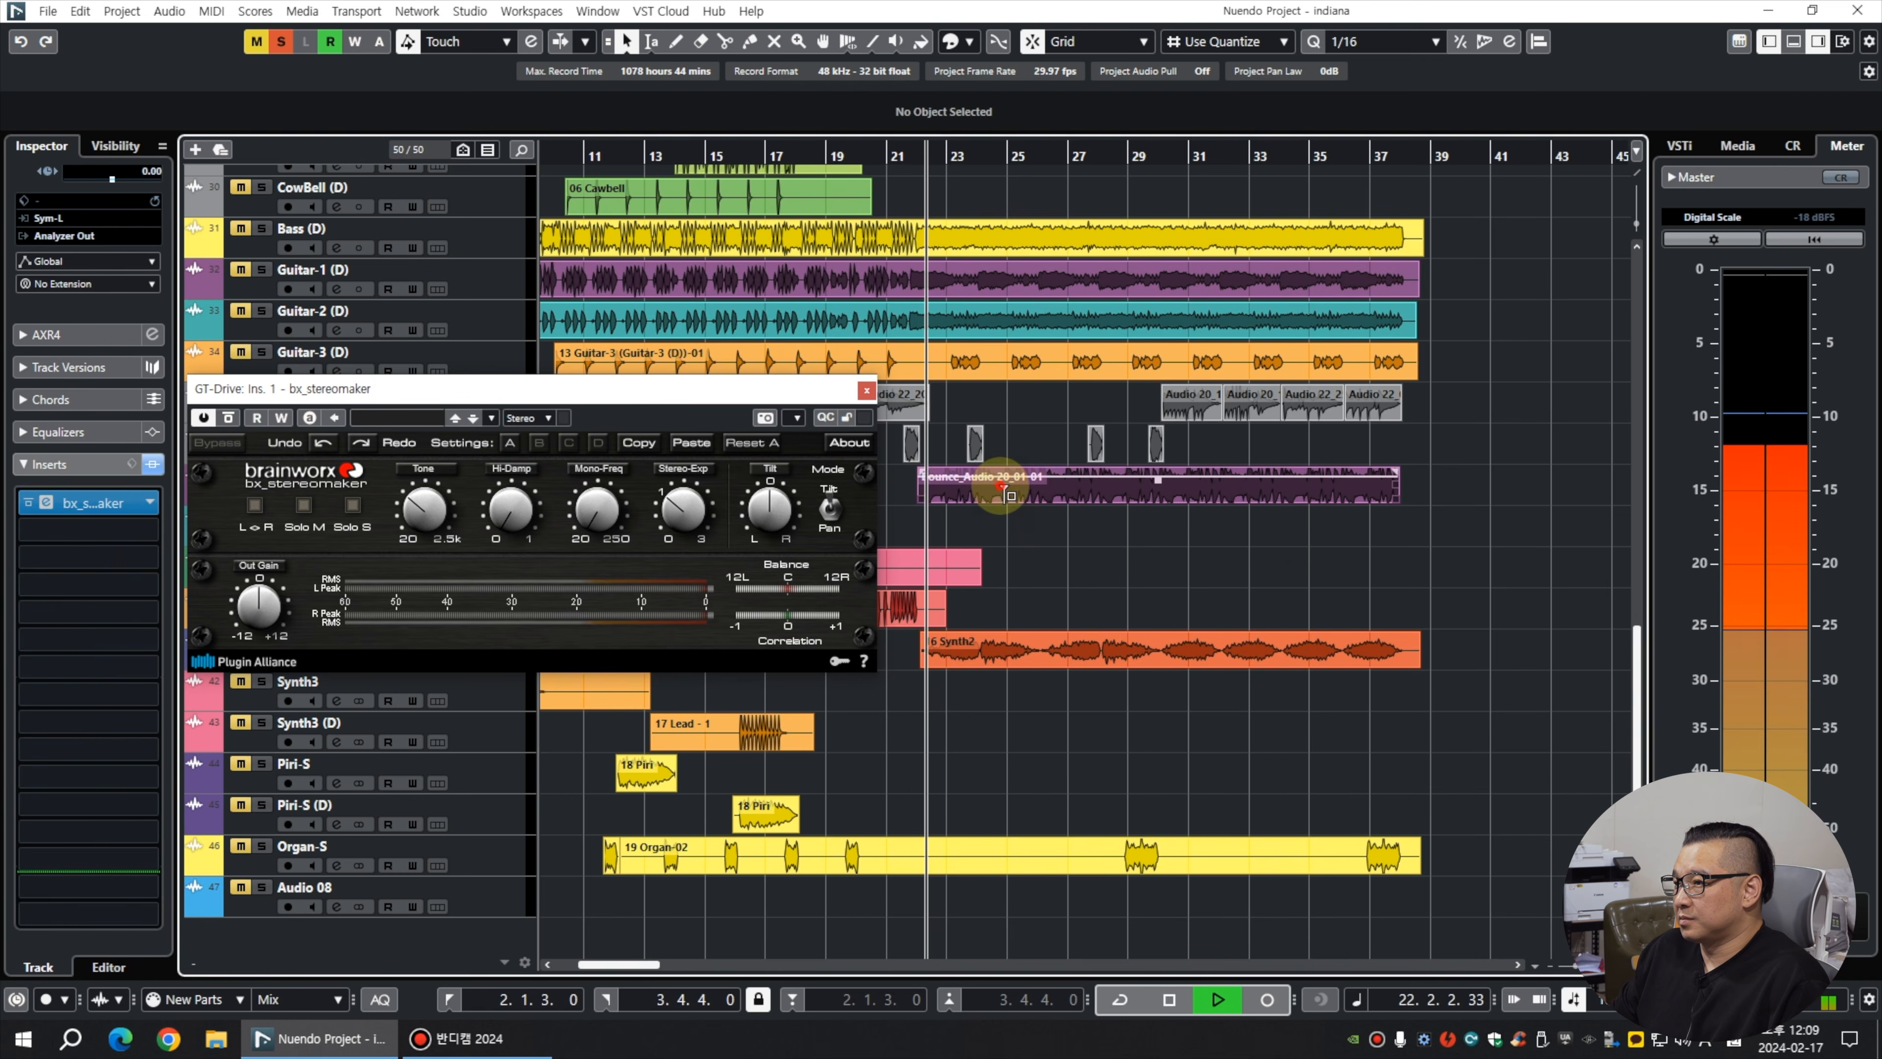
{"action": "left_click_drag", "start_coordinate": [1003, 488], "coordinate": [1011, 522]}
{"action": "left_click_drag", "start_coordinate": [685, 510], "coordinate": [690, 424]}
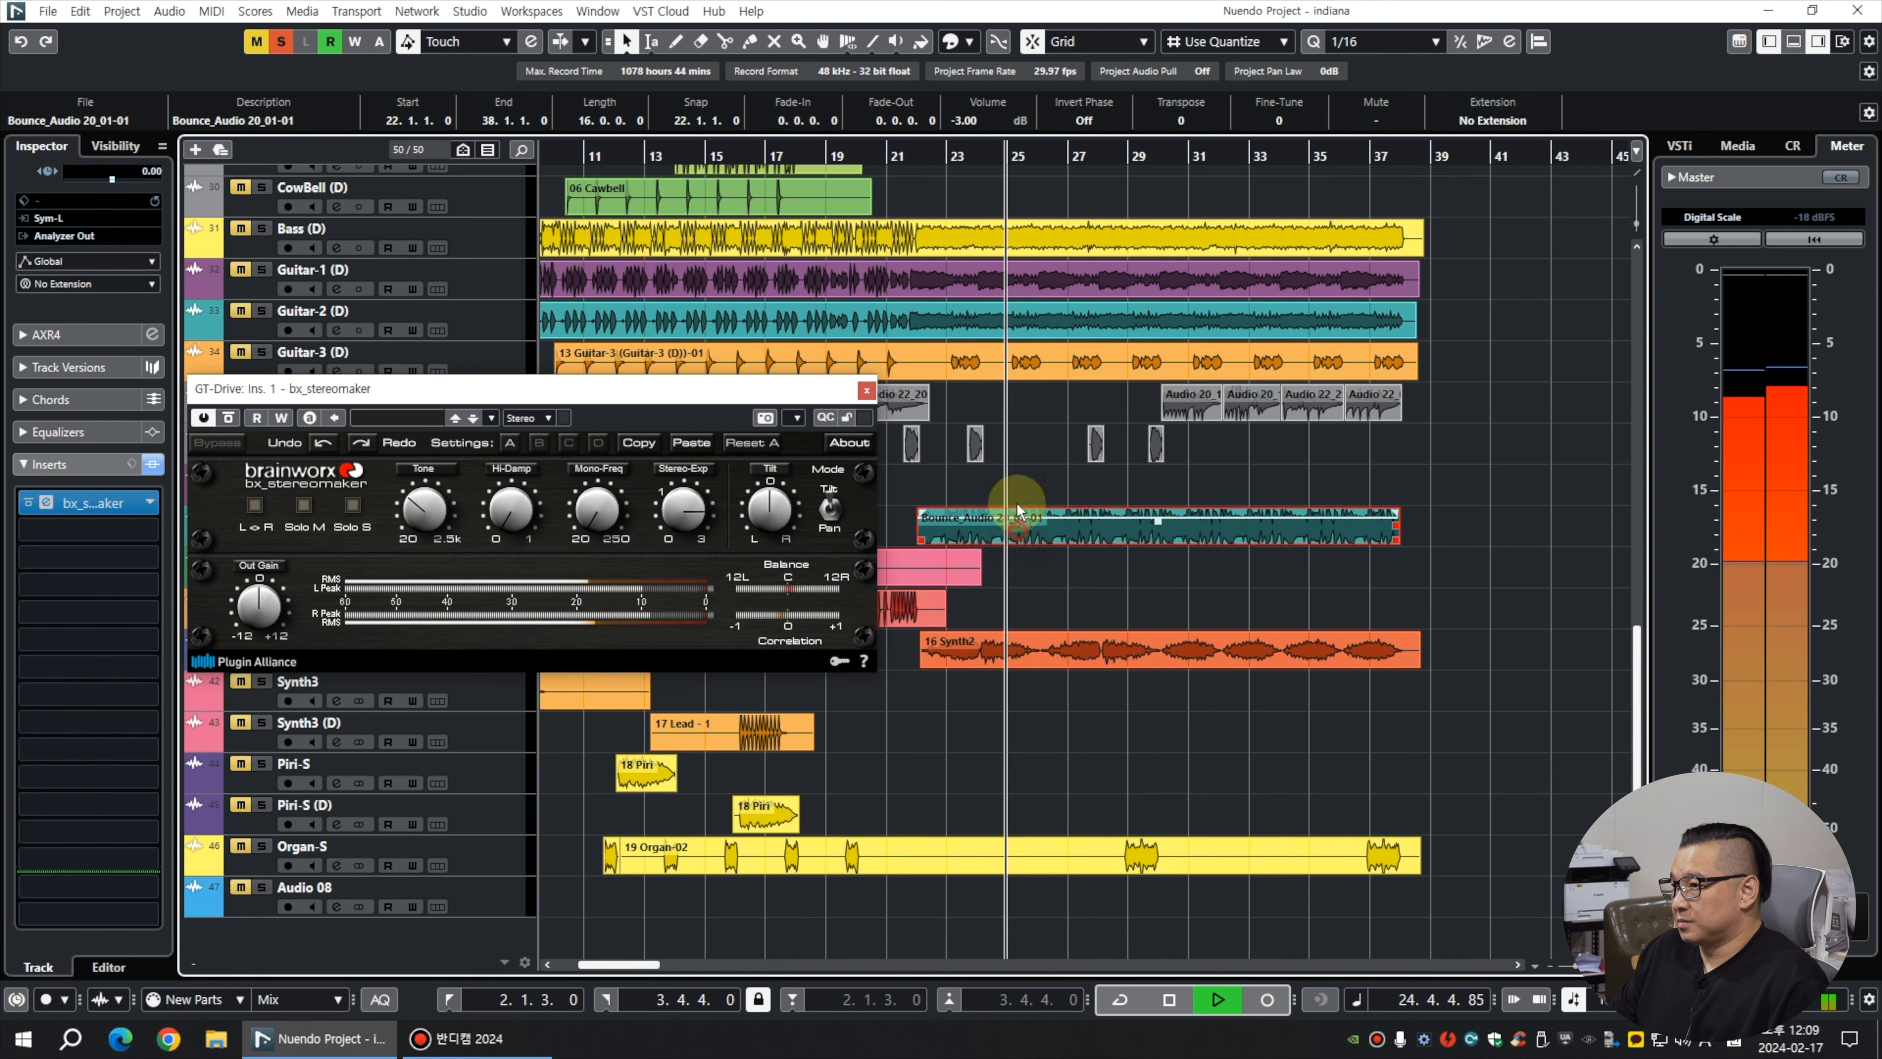
{"action": "left_click_drag", "start_coordinate": [1017, 505], "coordinate": [1016, 492]}
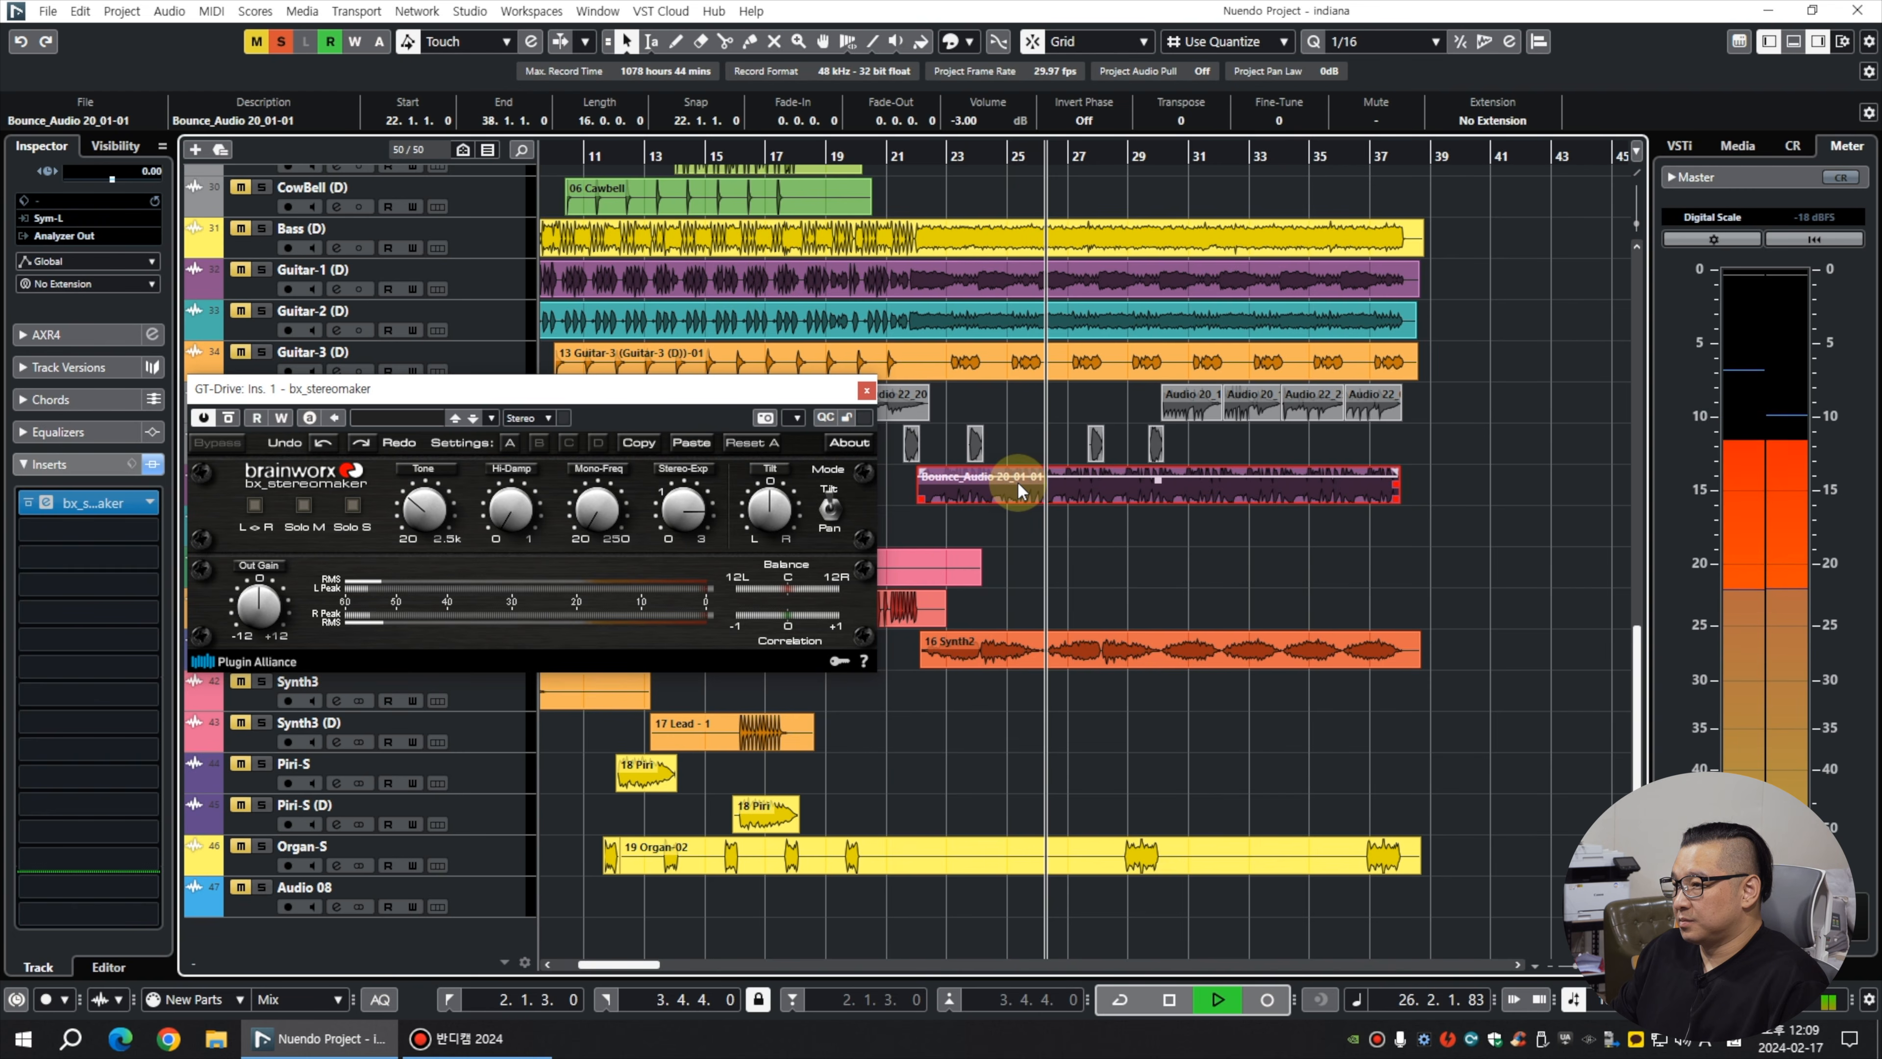
{"action": "left_click_drag", "start_coordinate": [1017, 481], "coordinate": [1012, 514]}
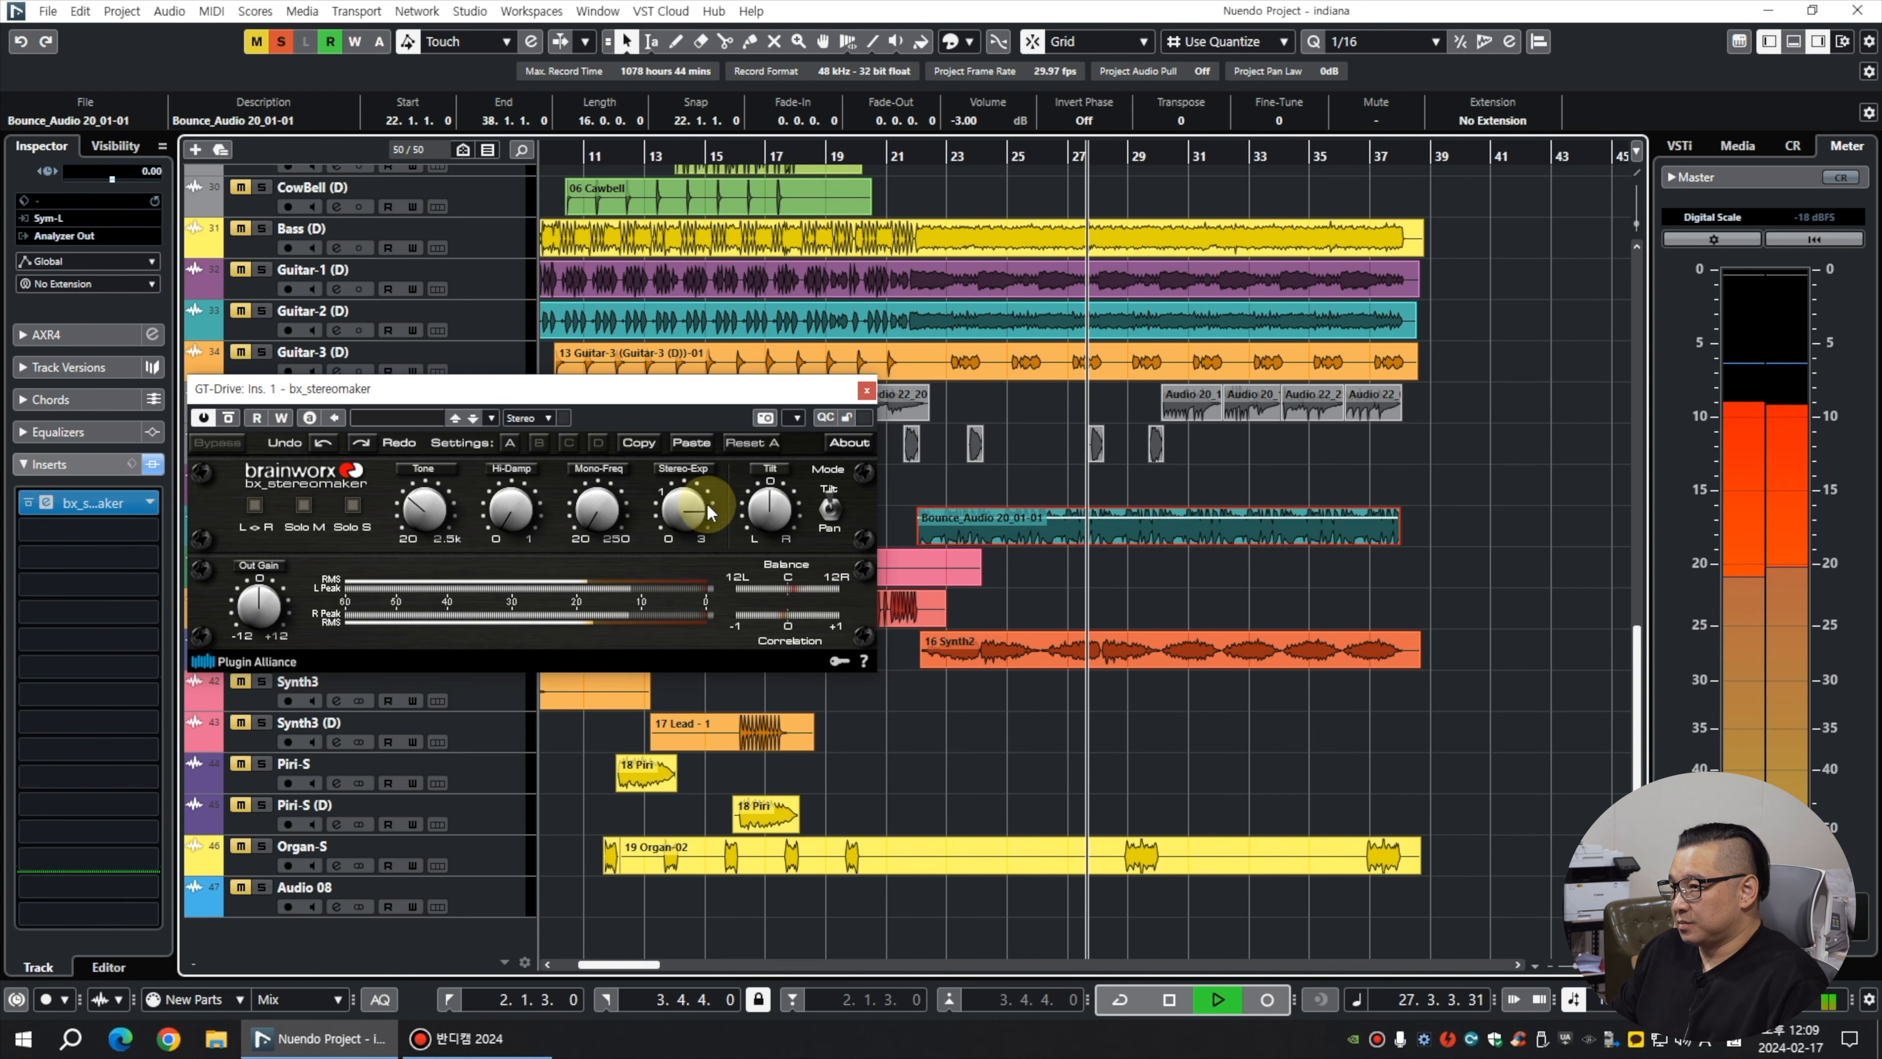
Raise bx_stereomaker's Hi-Damp slightly, set Tone to 100 Hz after trying 500 Hz, and close the plug-in.
{"action": "left_click_drag", "start_coordinate": [511, 510], "coordinate": [578, 443]}
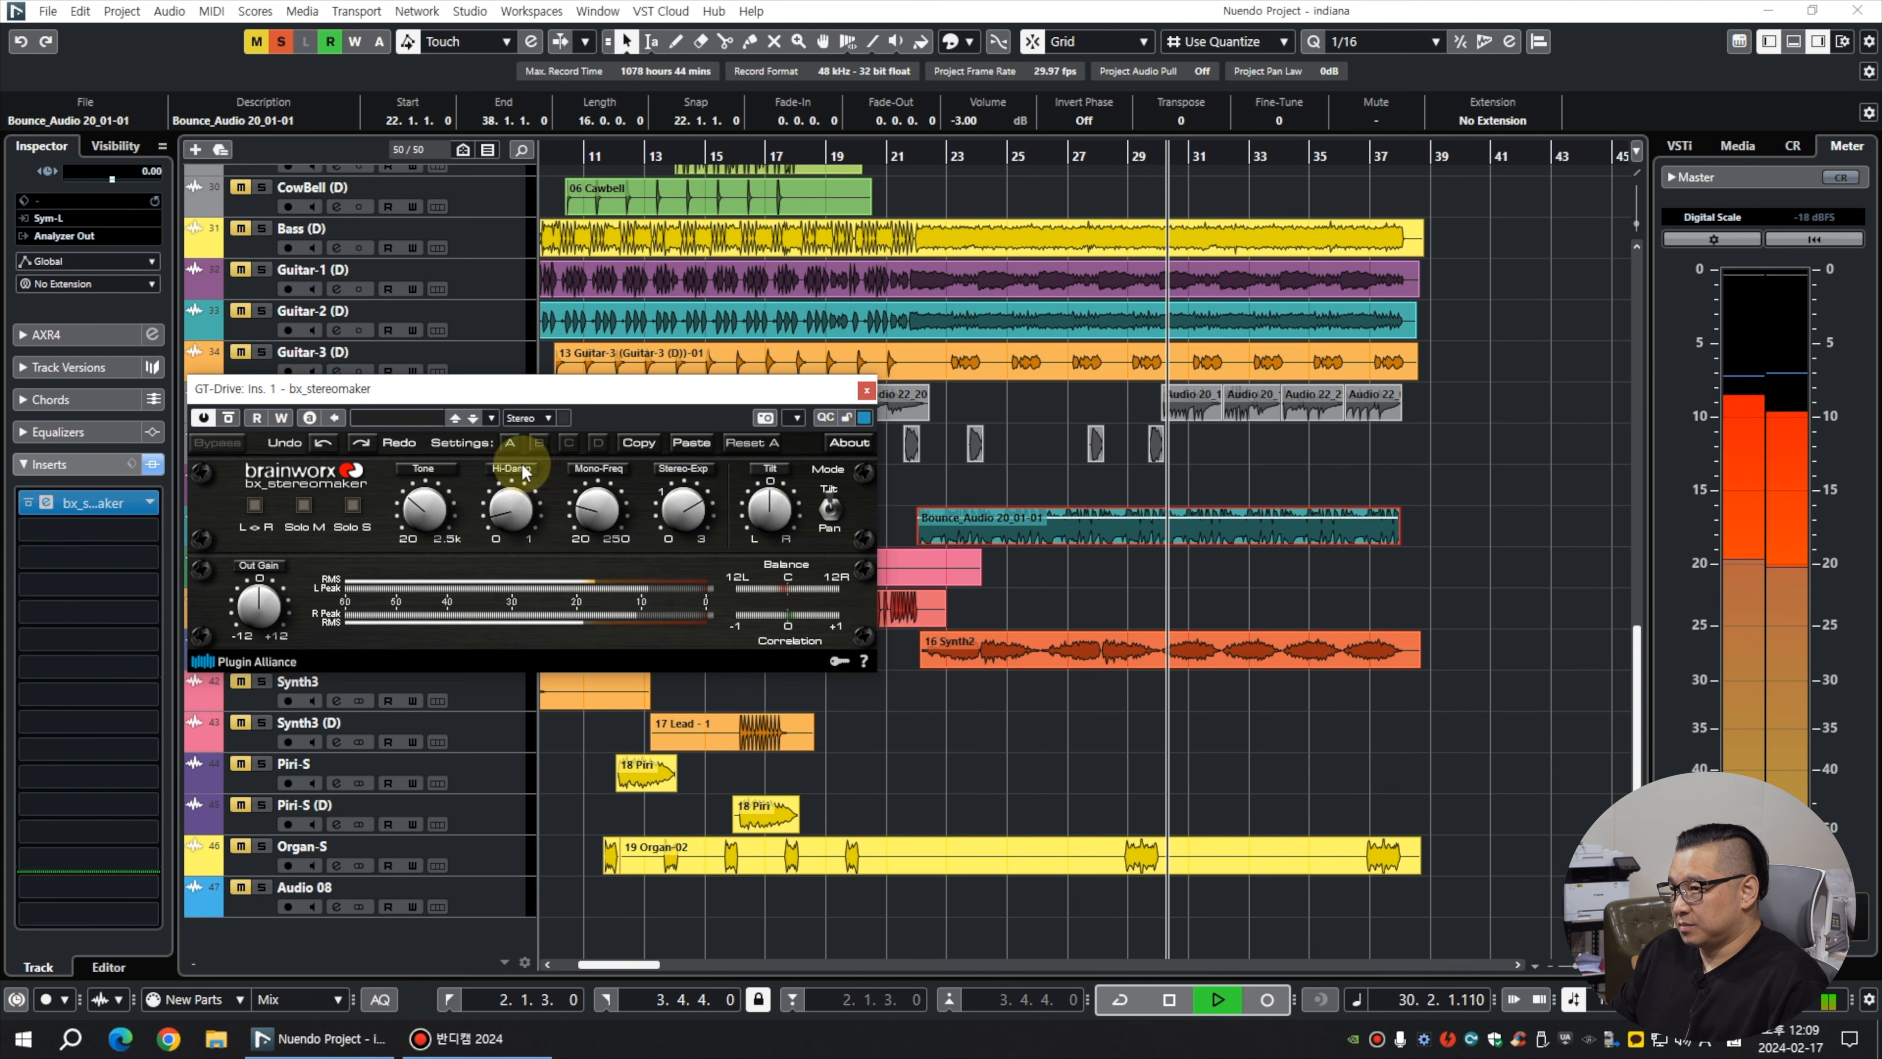
{"action": "left_click_drag", "start_coordinate": [421, 504], "coordinate": [400, 466]}
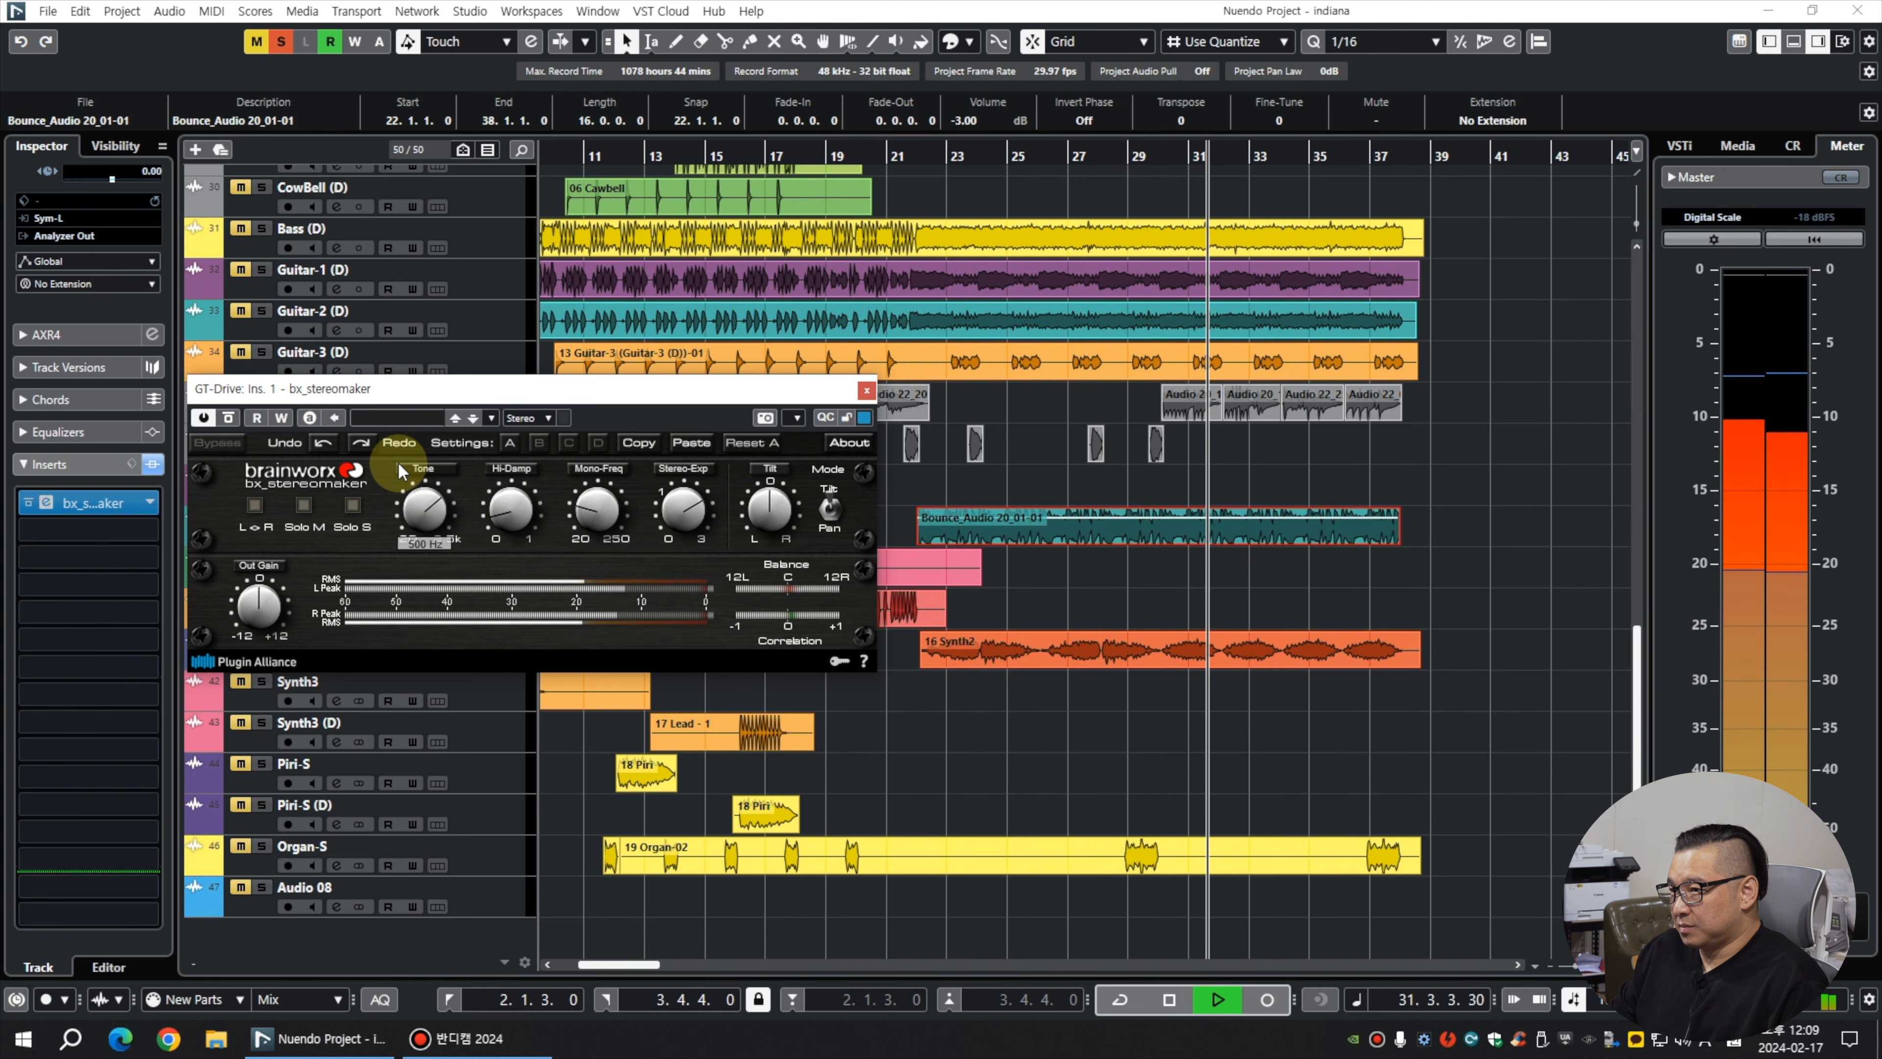
{"action": "left_click_drag", "start_coordinate": [404, 486], "coordinate": [428, 513]}
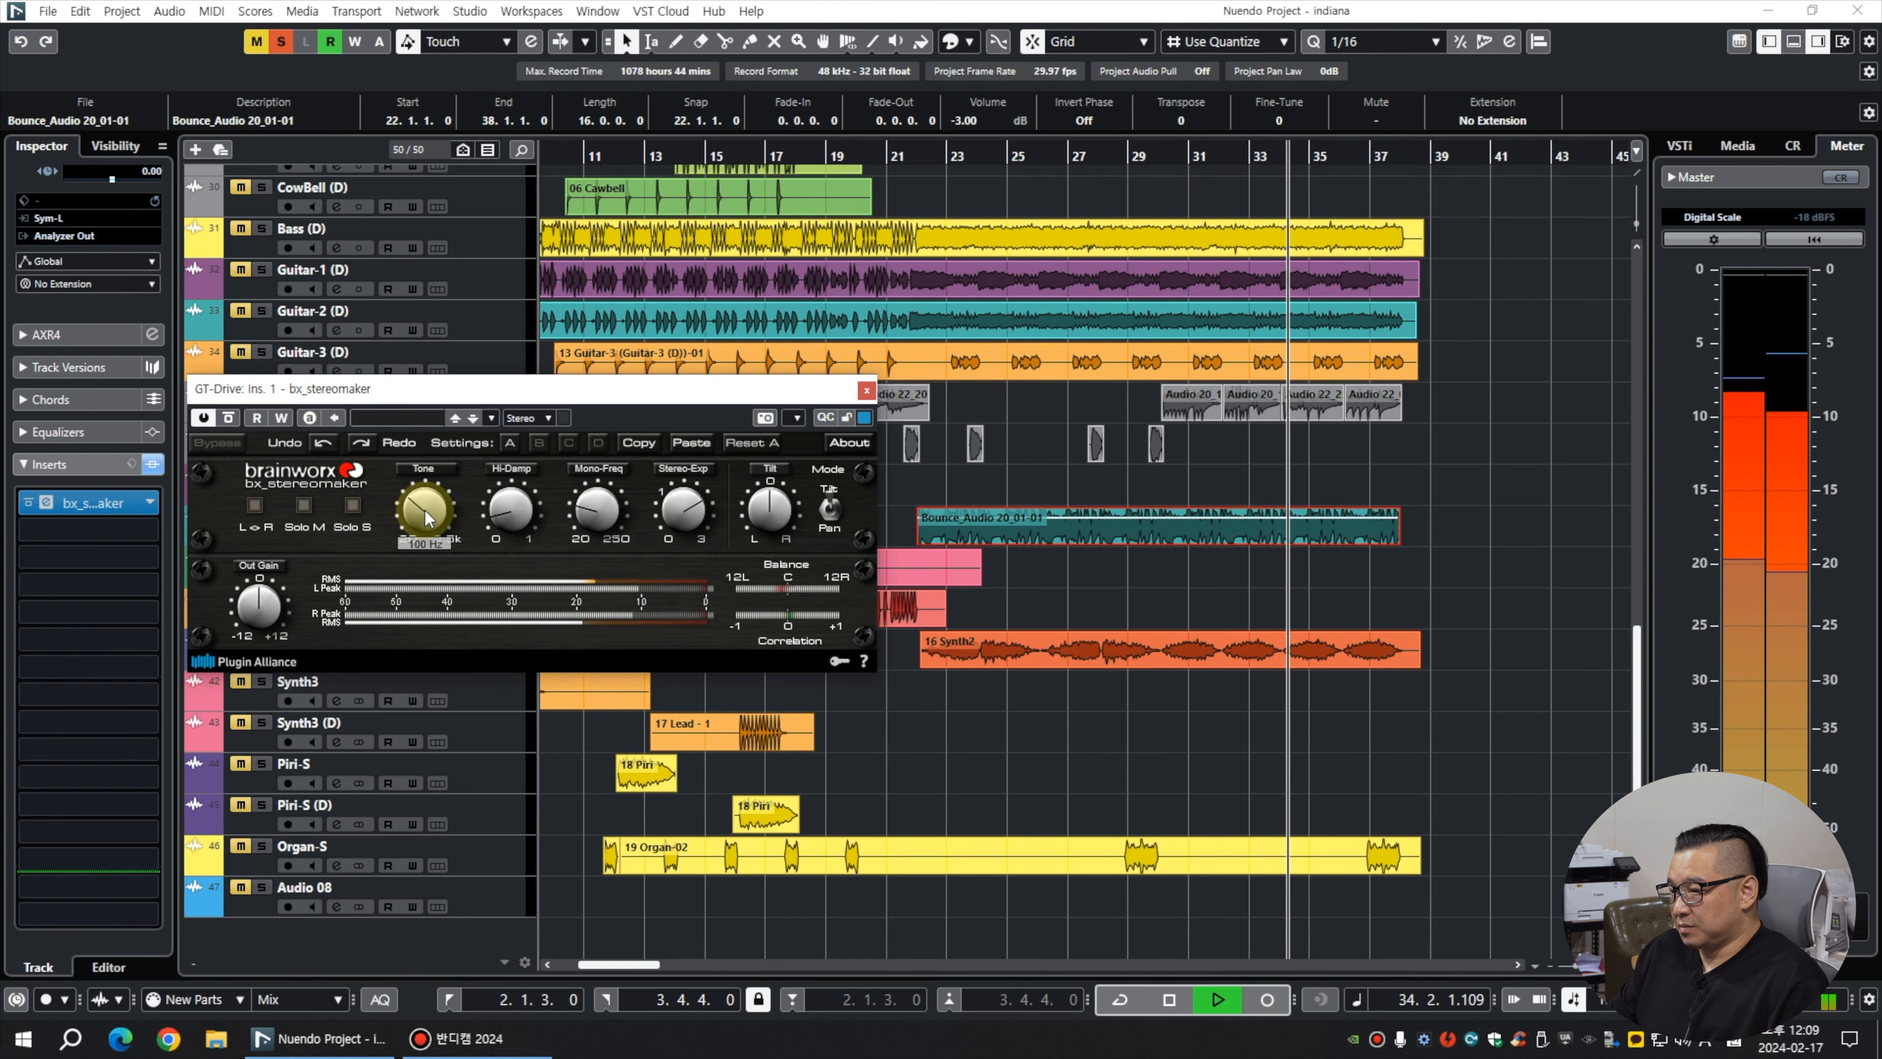
{"action": "left_click", "coordinate": [999, 507]}
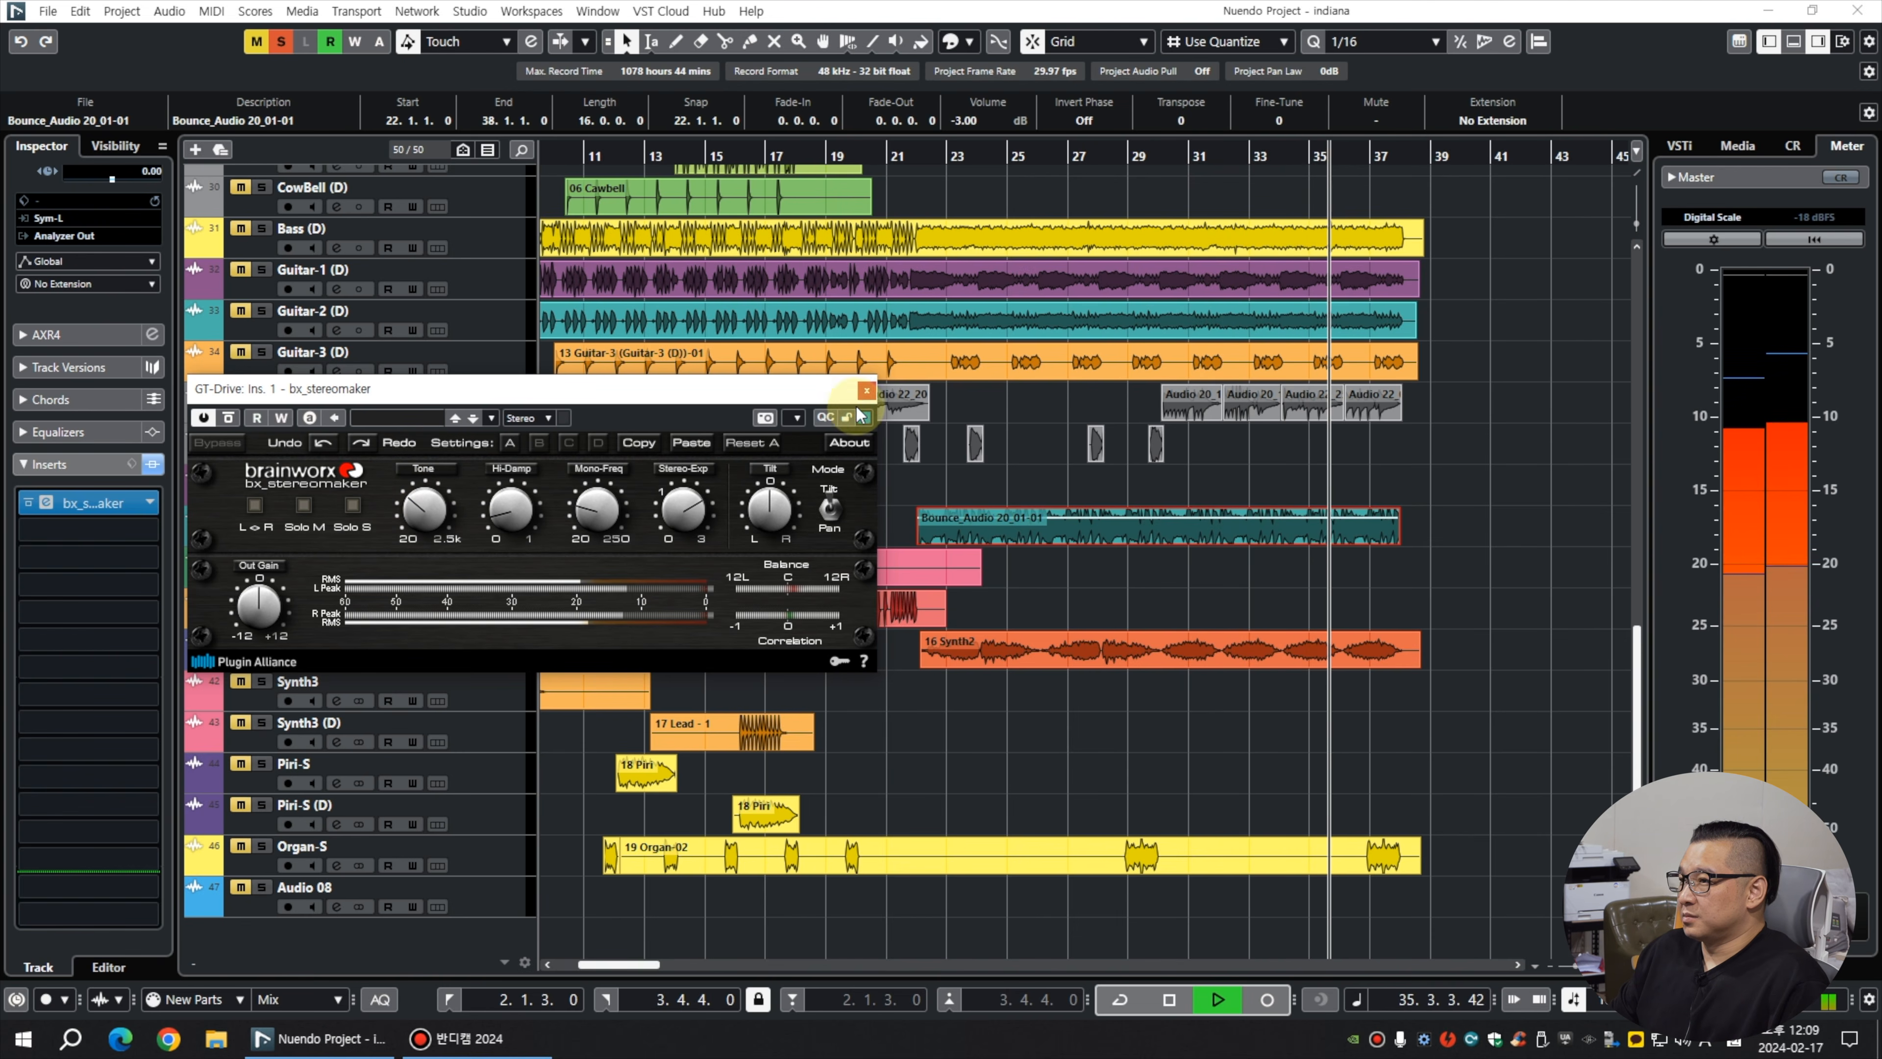
{"action": "left_click", "coordinate": [866, 390]}
Play the soloed GT-Drive track from just before bar 22 to judge its stereo effect.
{"action": "left_click", "coordinate": [412, 513]}
{"action": "left_click_drag", "start_coordinate": [1095, 516], "coordinate": [1052, 519]}
{"action": "key", "text": "l"}
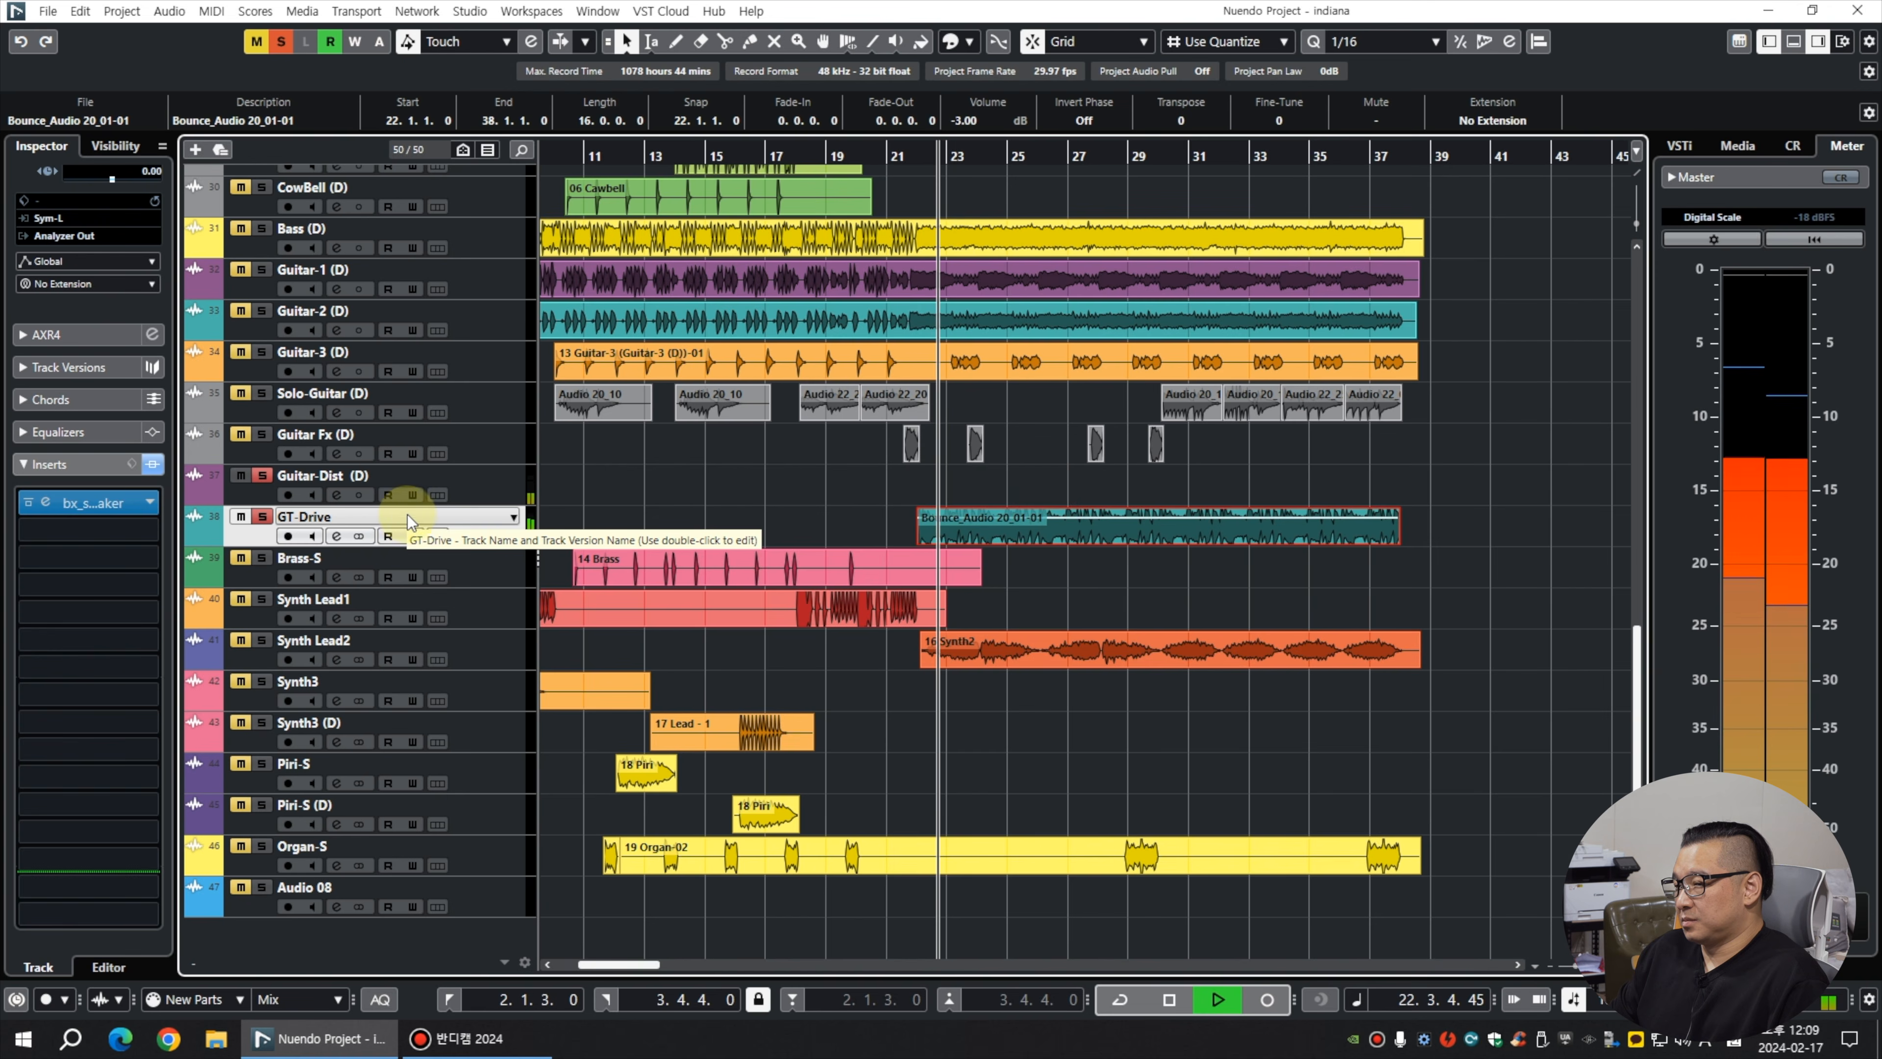
{"action": "key", "text": "space"}
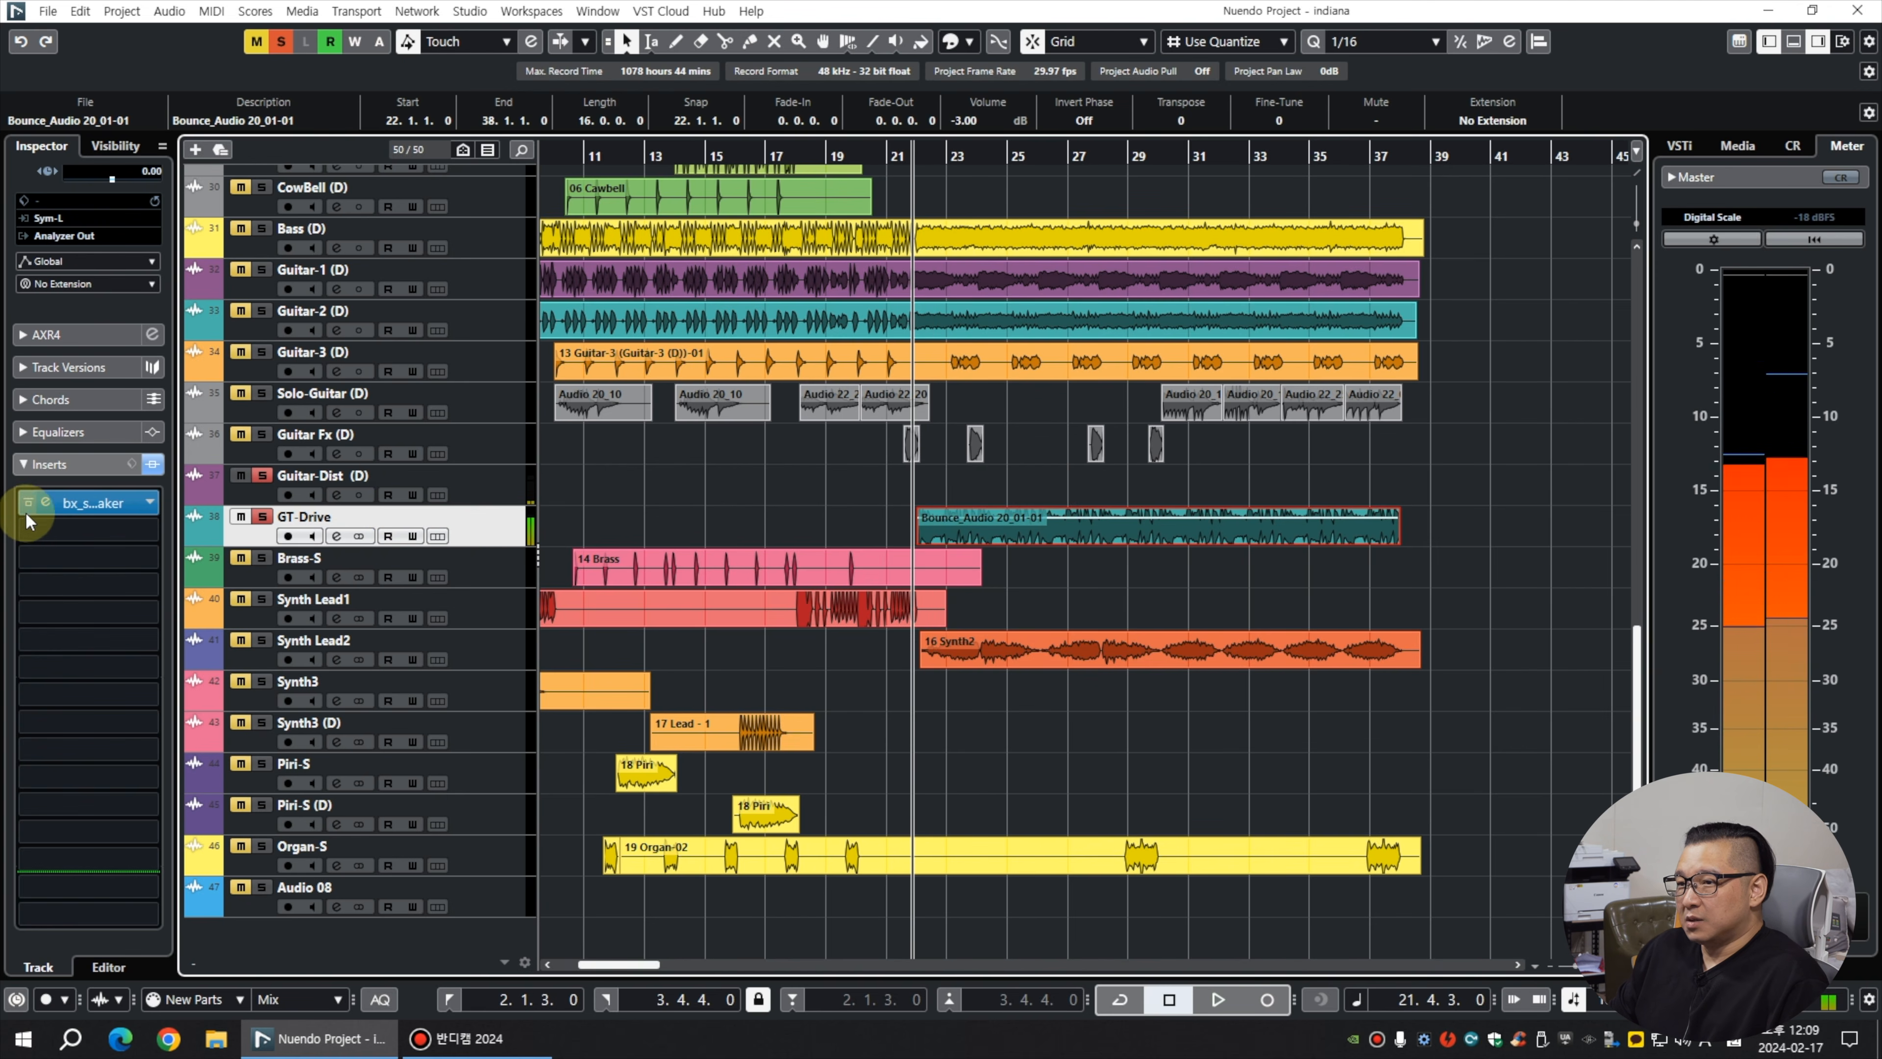
Bypass bx_stereomaker and load MonoToStereo in the second insert slot of GT-Drive.
{"action": "left_click", "coordinate": [111, 532]}
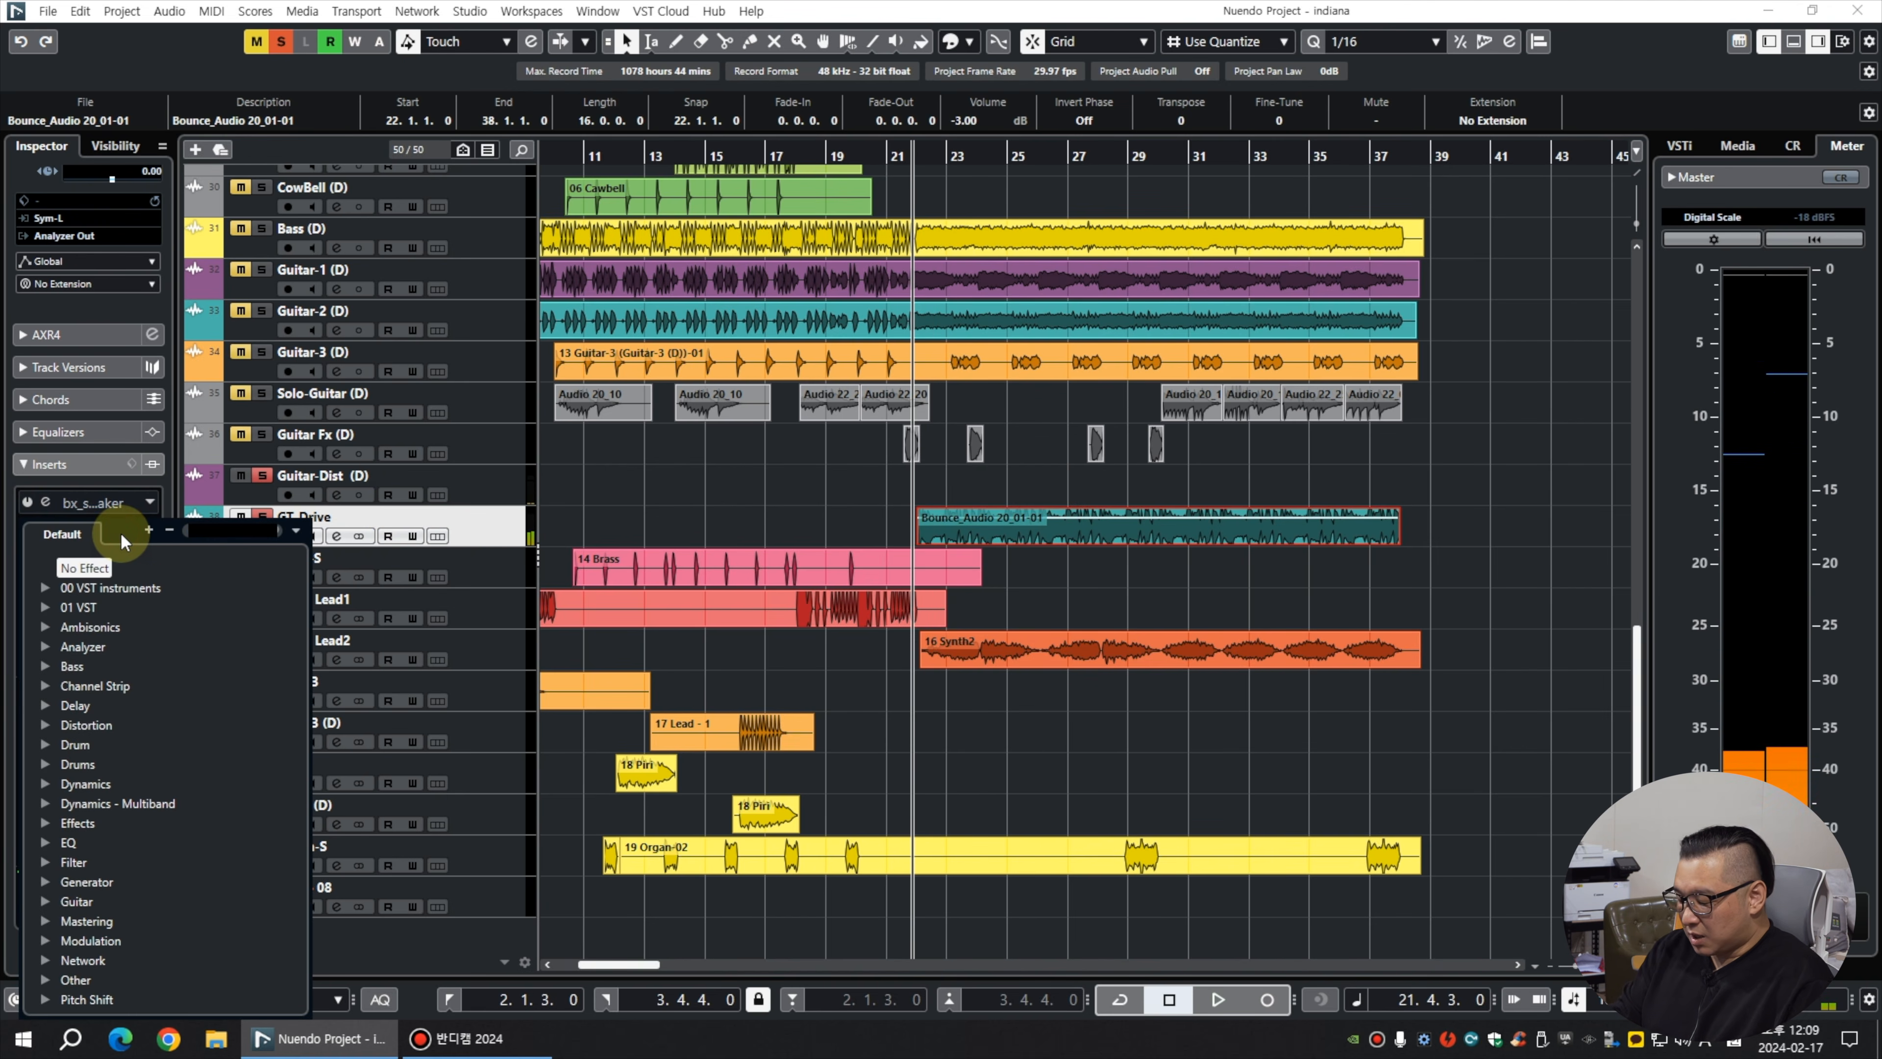
{"action": "type", "text": "mono"}
{"action": "key", "text": "Return"}
Set MonoToStereo's Width to 164 % and Color to 58 % while the guitar plays.
{"action": "left_click_drag", "start_coordinate": [900, 514], "coordinate": [966, 456]}
{"action": "key", "text": "space"}
{"action": "left_click_drag", "start_coordinate": [982, 545], "coordinate": [1022, 515]}
{"action": "left_click", "coordinate": [1033, 547]}
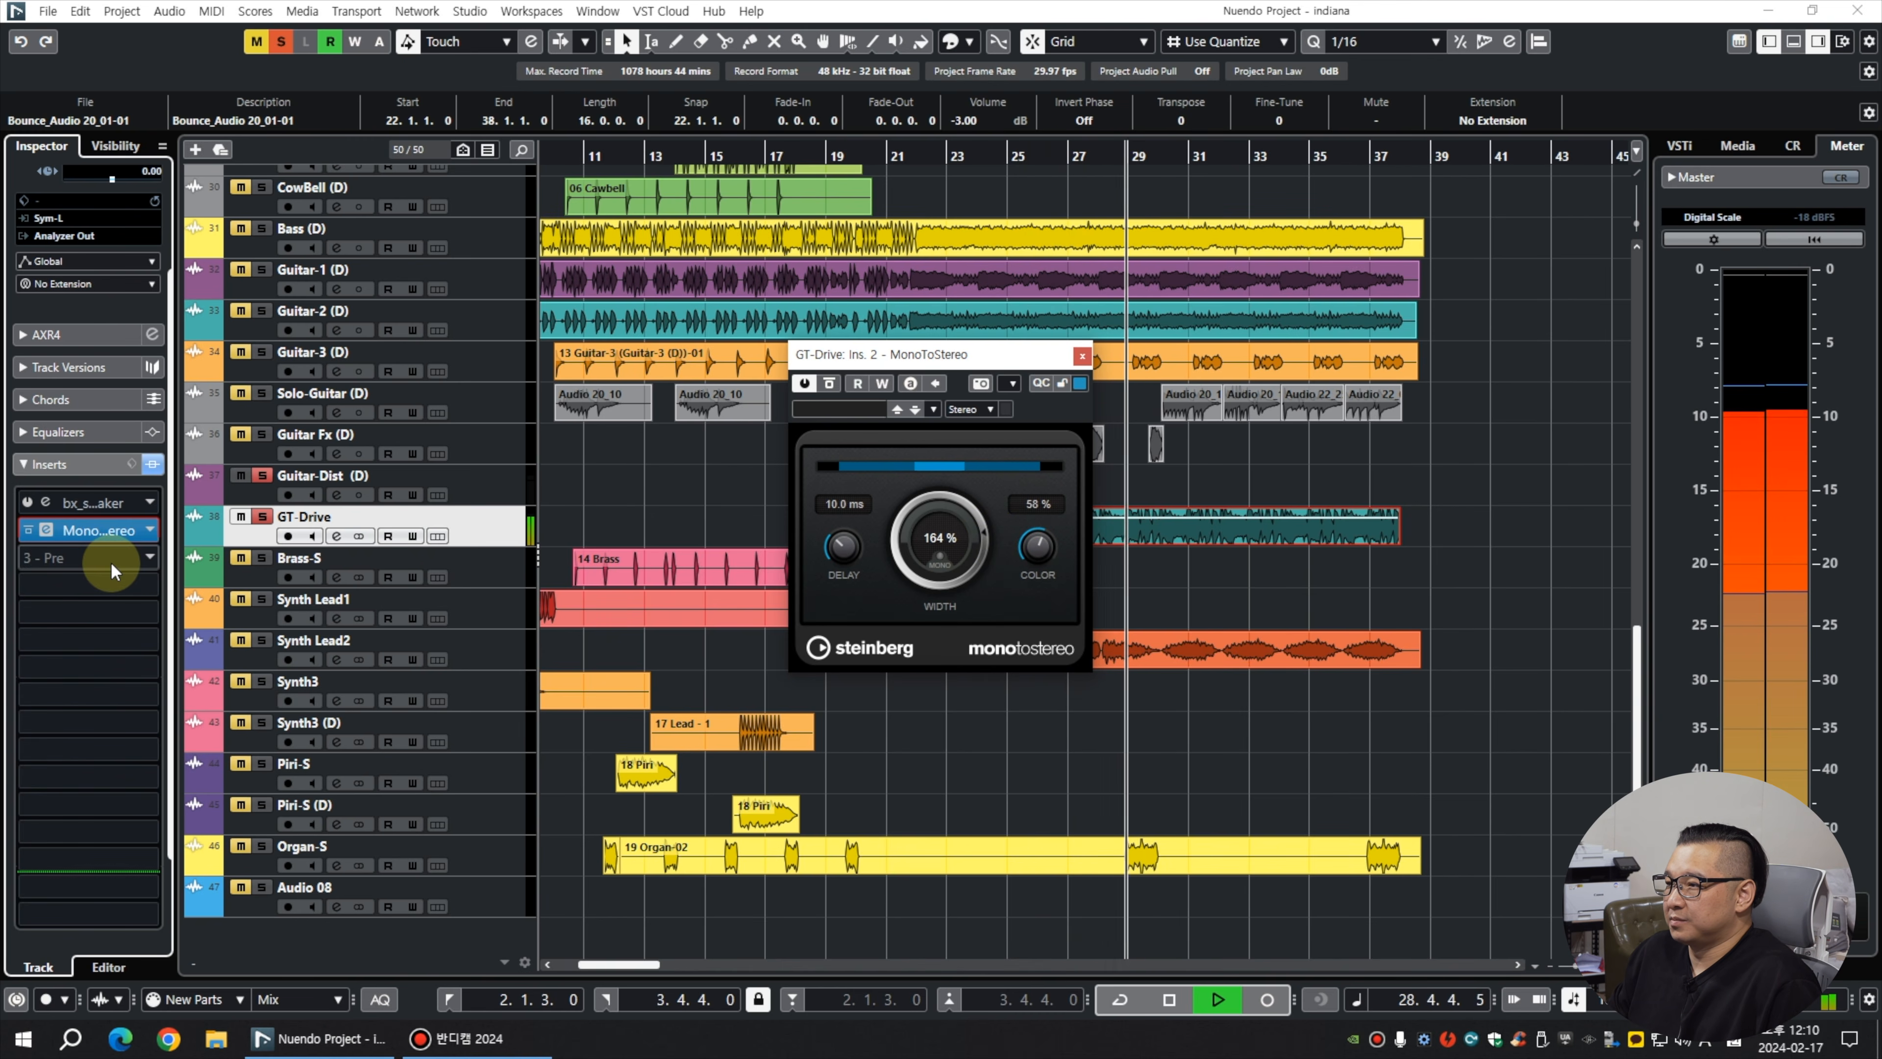
{"action": "key", "text": "space"}
Load Ozone Imager 2 in the third insert slot of GT-Drive.
{"action": "left_click", "coordinate": [117, 562]}
{"action": "type", "text": "s1"}
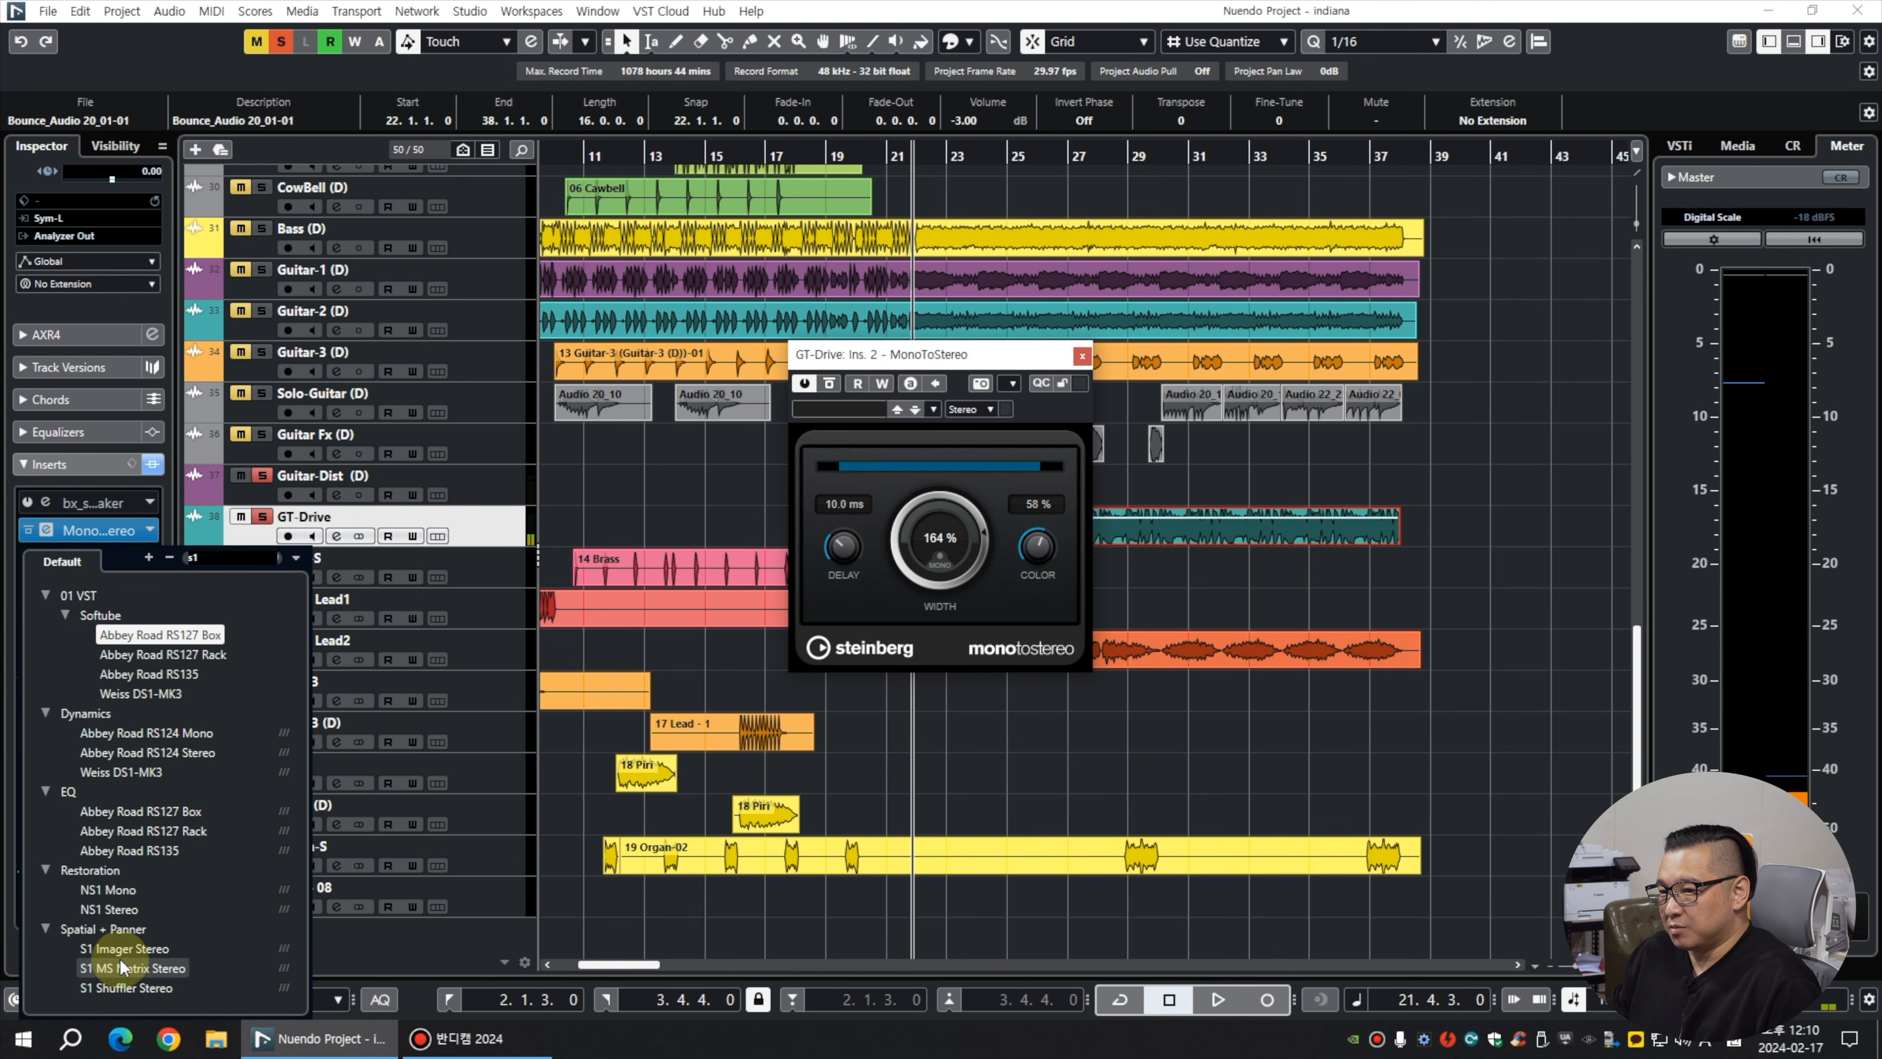
{"action": "key", "text": "BackSpace"}
{"action": "key", "text": "BackSpace"}
{"action": "type", "text": "ozone"}
{"action": "left_click", "coordinate": [147, 654]}
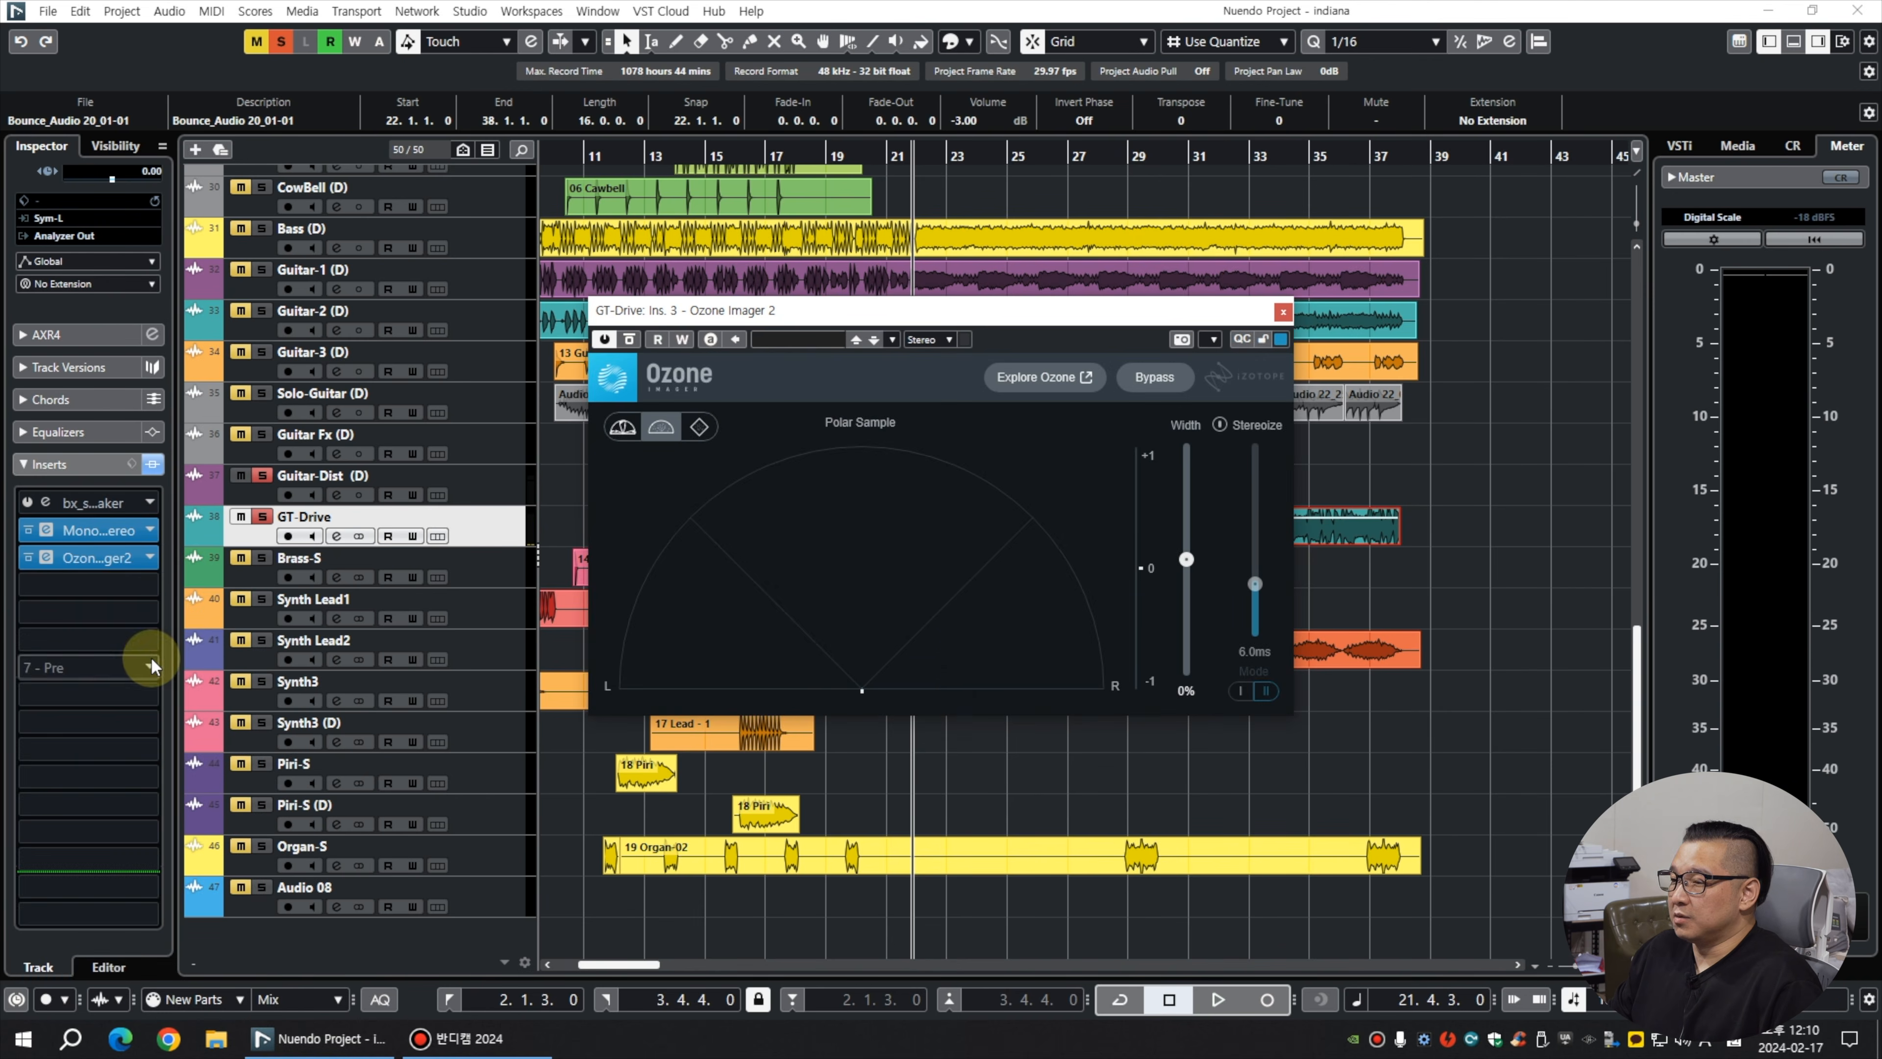
Try Ozone Imager 2 on the playing guitar with Width at 57 % and Stereoize on at 6.6 ms.
{"action": "key", "text": "space"}
{"action": "left_click_drag", "start_coordinate": [1187, 560], "coordinate": [1193, 494]}
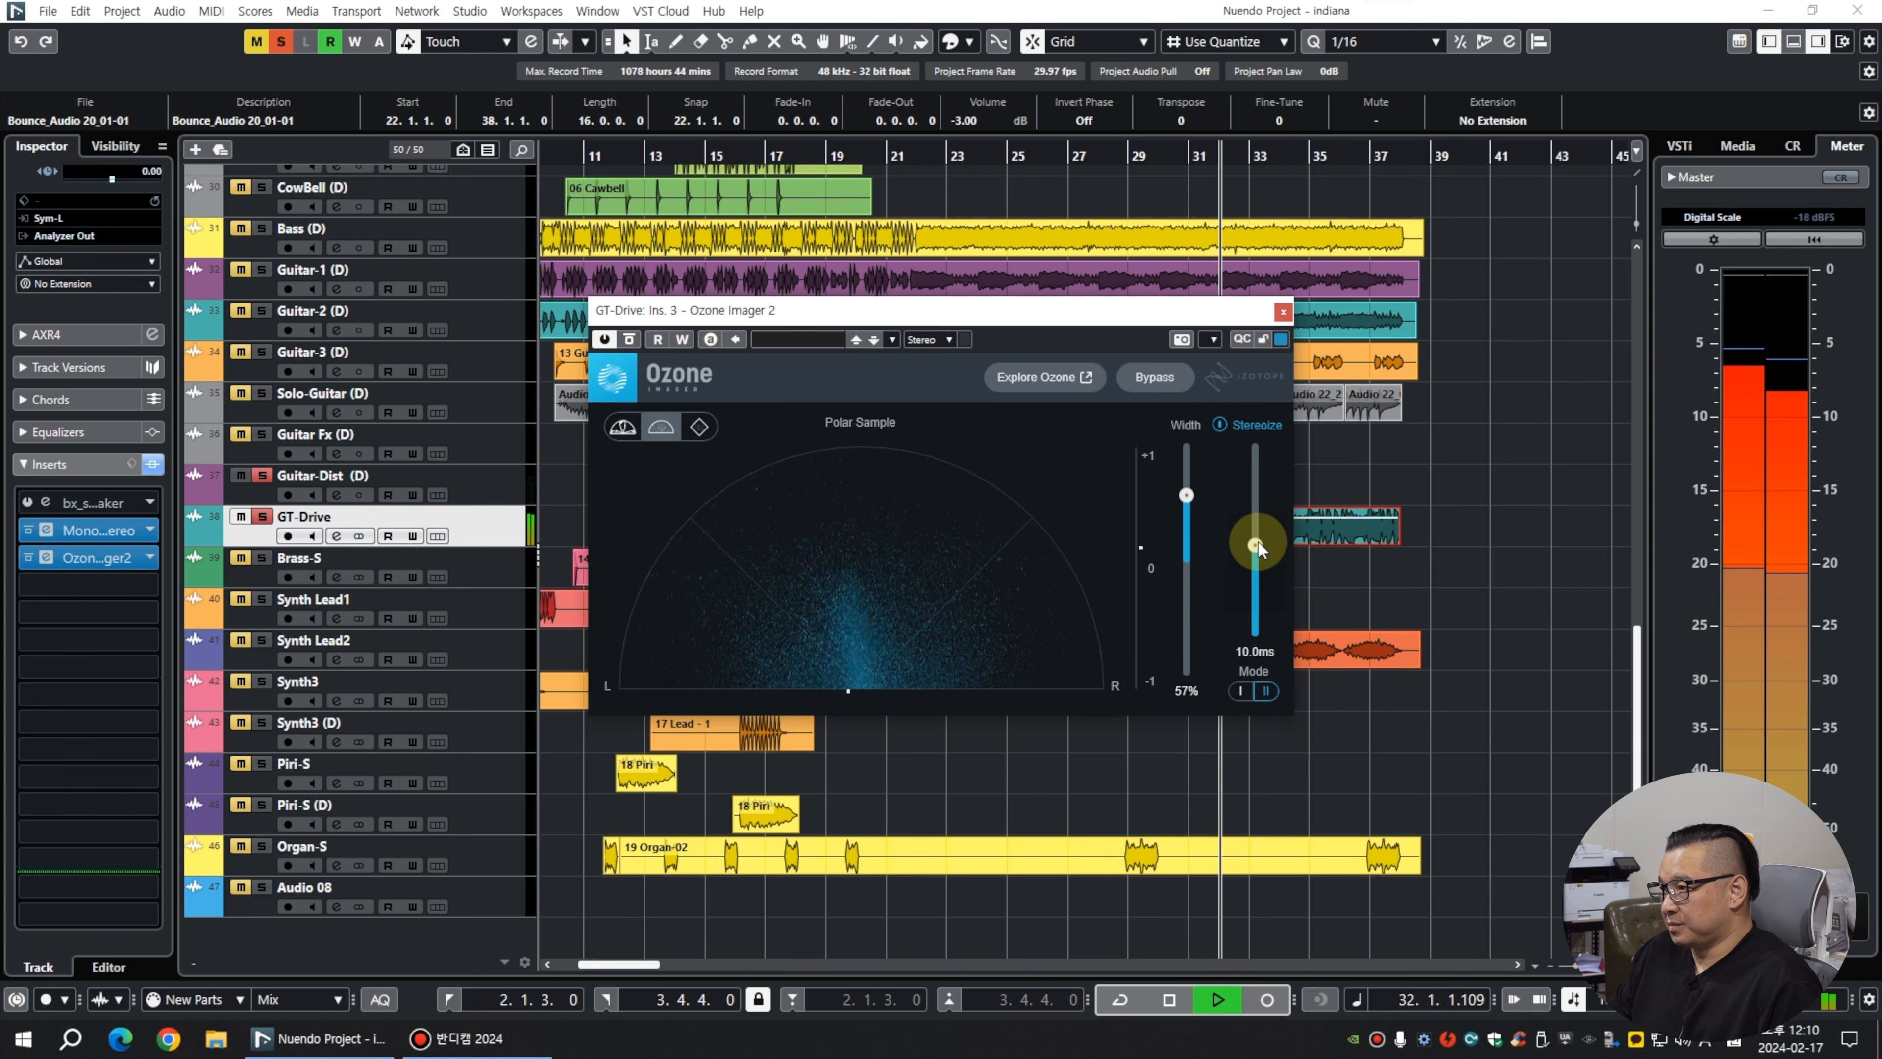
{"action": "left_click_drag", "start_coordinate": [1259, 528], "coordinate": [1261, 577]}
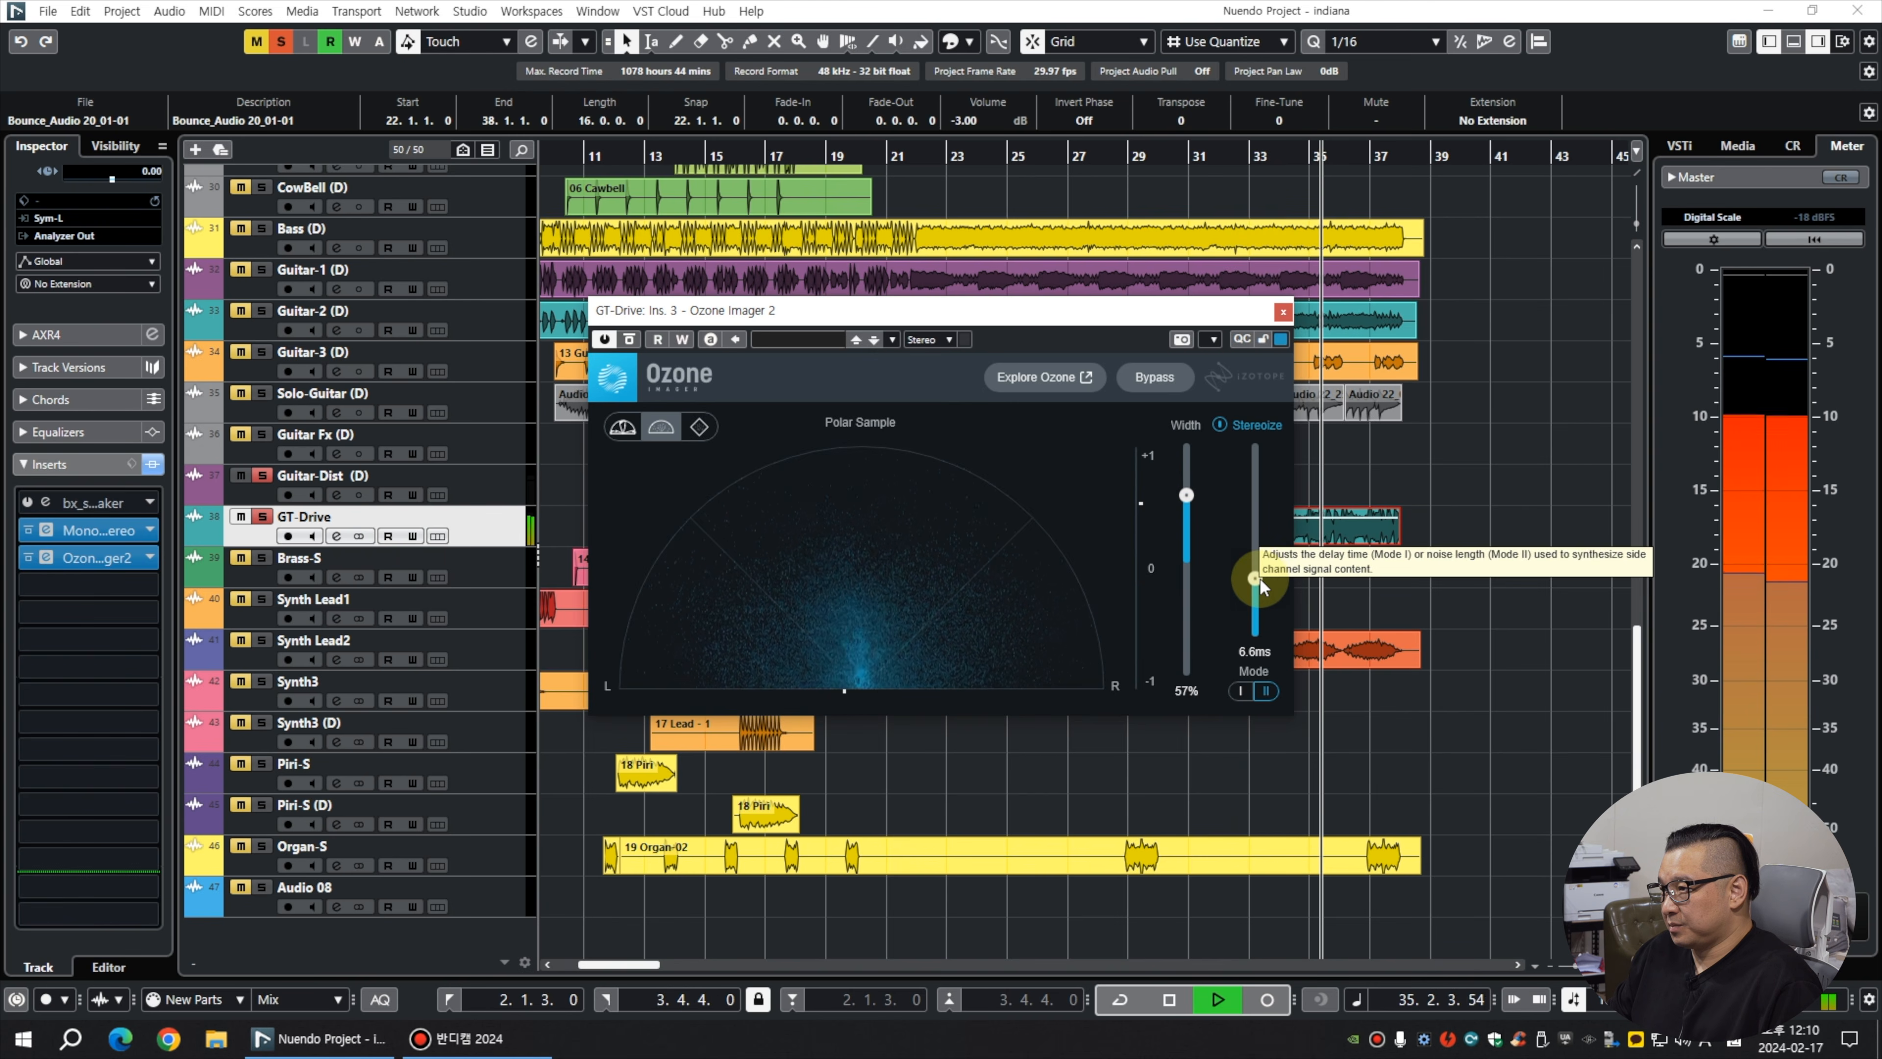
Turn off Stereoize in Ozone Imager 2, set Width to 36 %, then stop playback and close the plug-in.
{"action": "left_click", "coordinate": [1220, 424]}
{"action": "left_click_drag", "start_coordinate": [1187, 504], "coordinate": [1185, 519]}
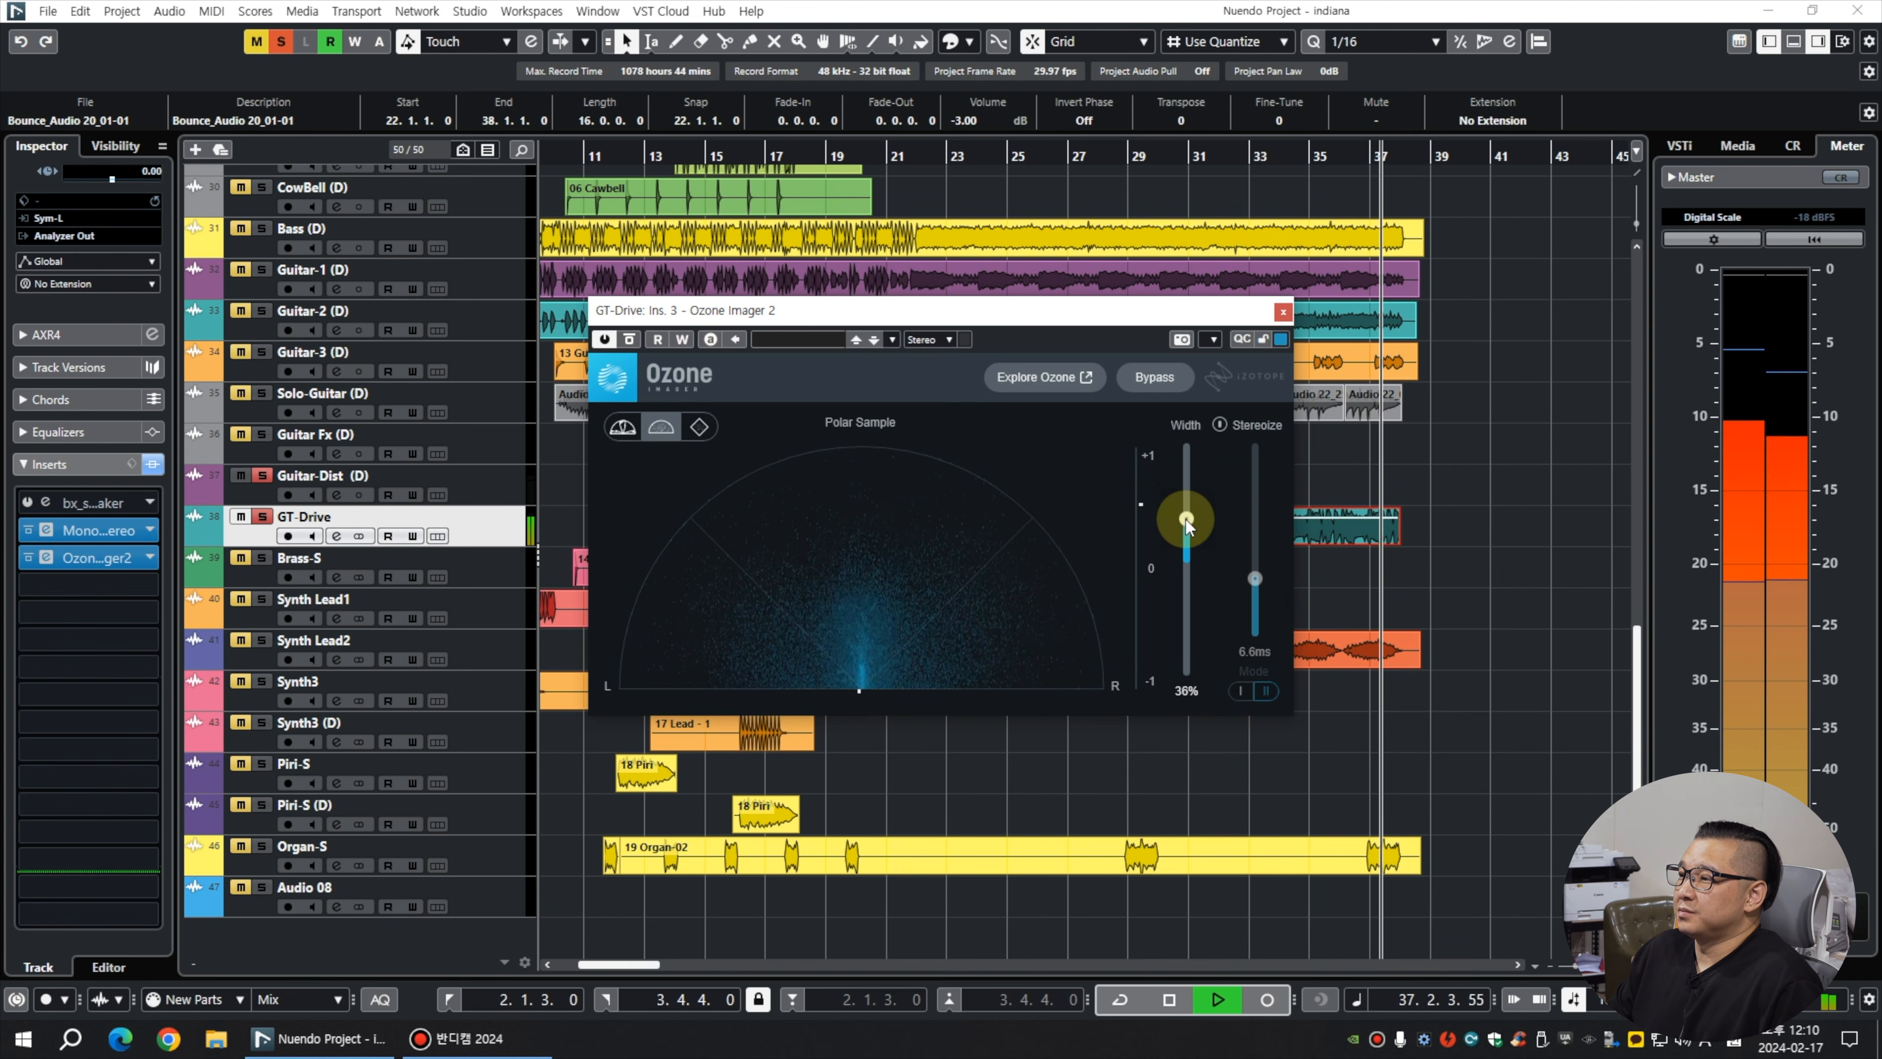
{"action": "key", "text": "space"}
{"action": "left_click", "coordinate": [1283, 313]}
Compare the dry and widened guitar by moving its clip to Guitar-Dist (D) and back to GT-Drive during playback.
{"action": "key", "text": "g"}
{"action": "left_click_drag", "start_coordinate": [916, 526], "coordinate": [924, 493]}
{"action": "key", "text": "space"}
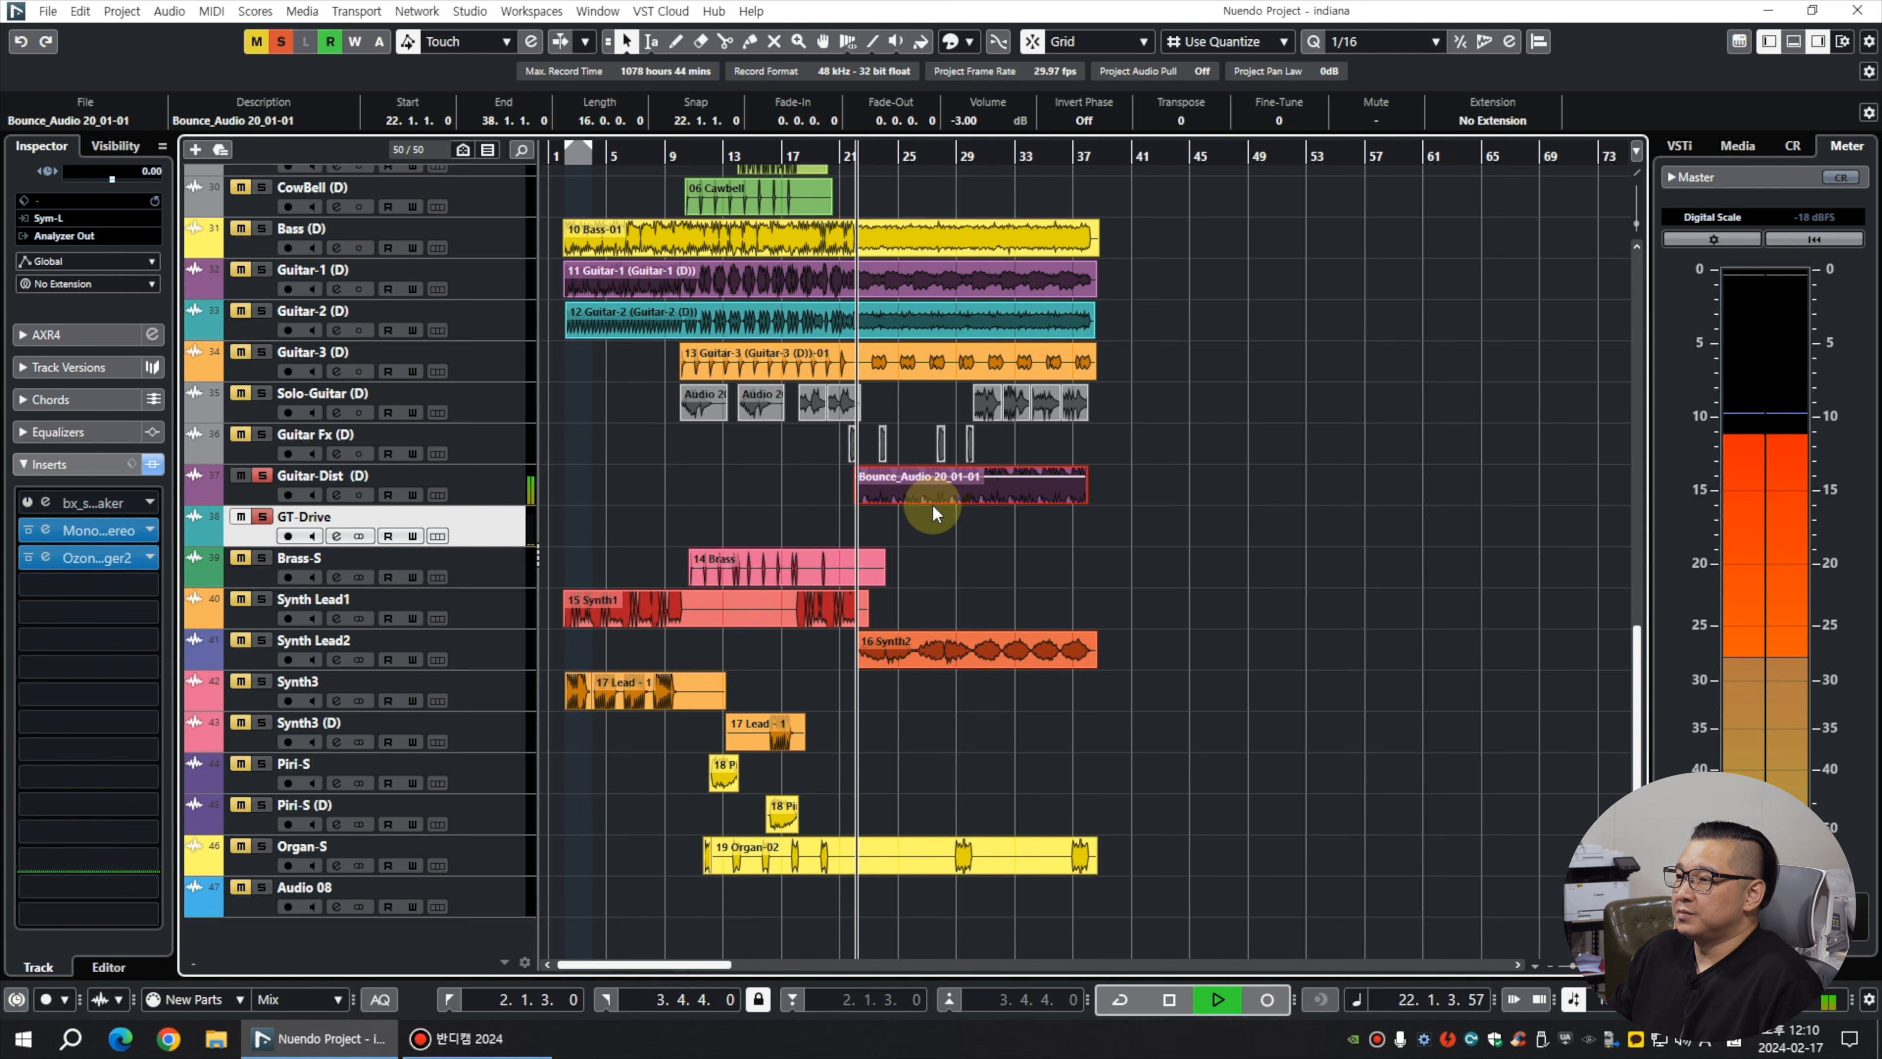
{"action": "mouse_move", "coordinate": [926, 498]}
{"action": "left_mouse_down"}
{"action": "mouse_move", "coordinate": [944, 541]}
{"action": "mouse_move", "coordinate": [938, 484]}
{"action": "left_mouse_up"}
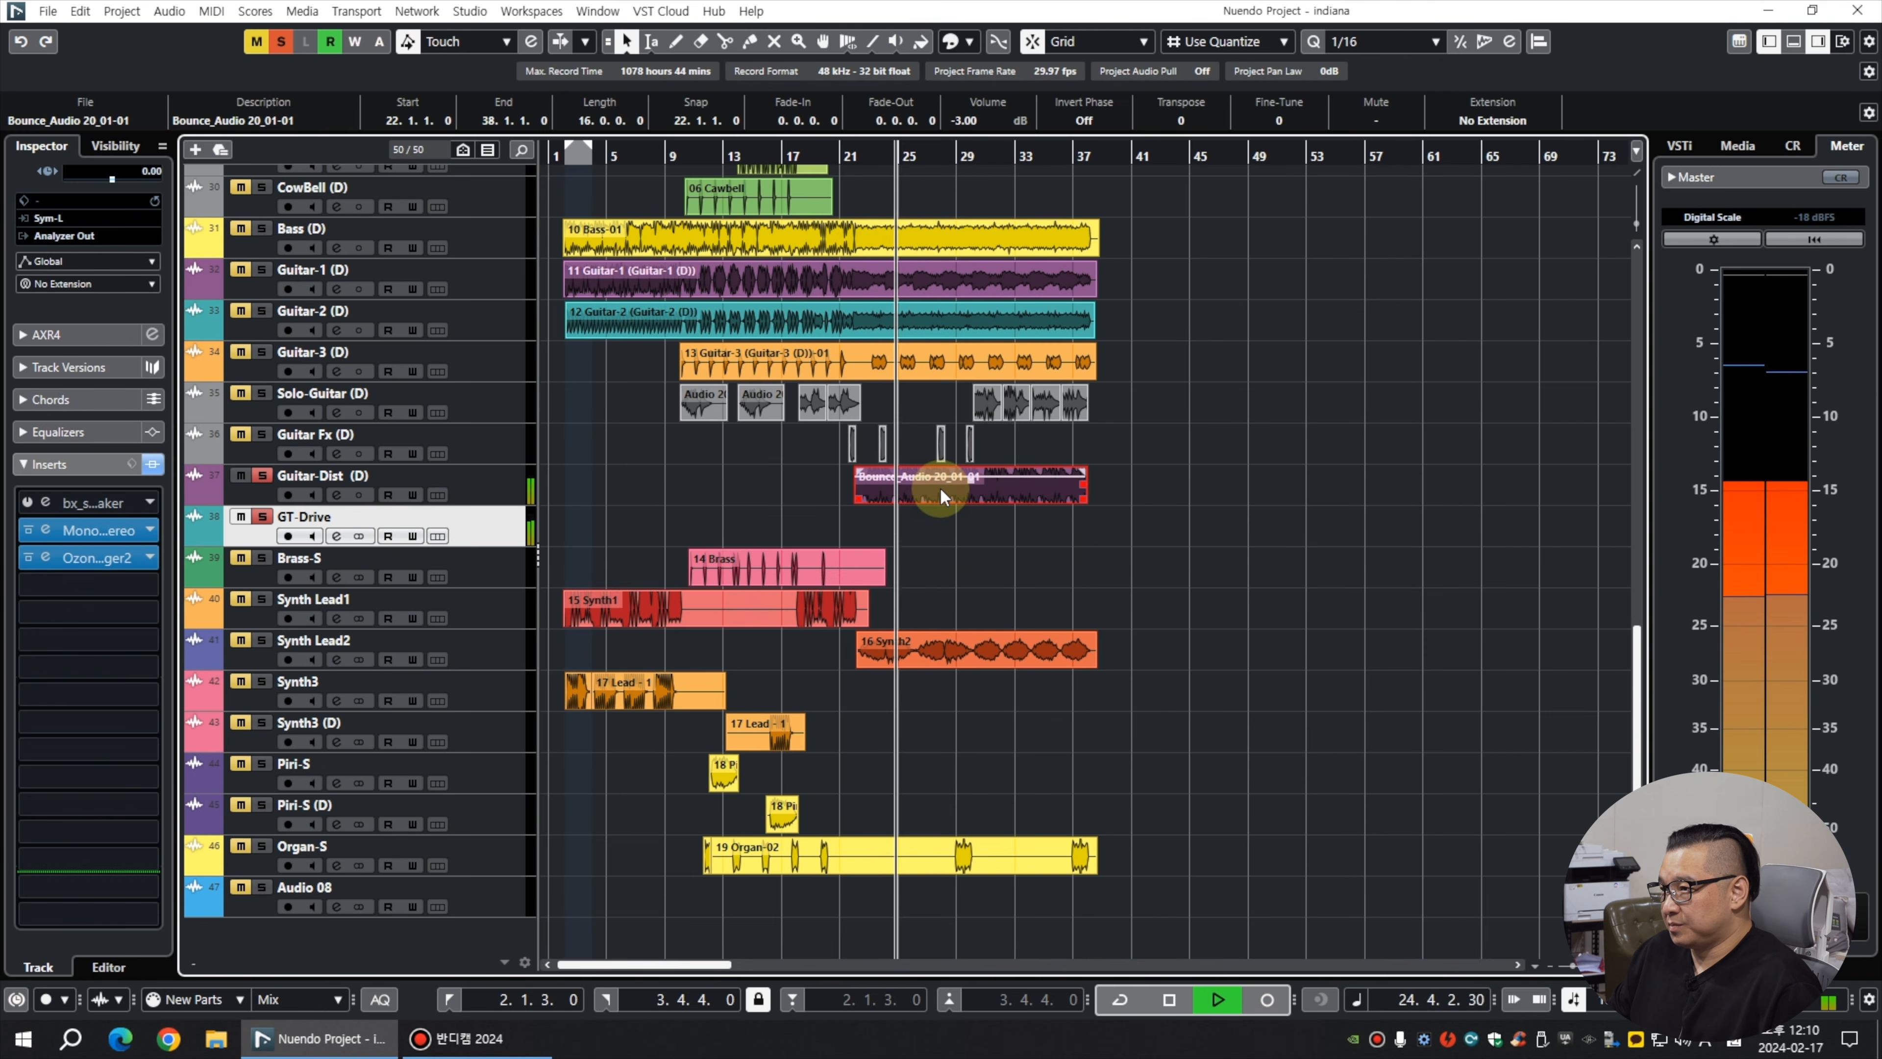
{"action": "left_click_drag", "start_coordinate": [942, 523], "coordinate": [942, 525]}
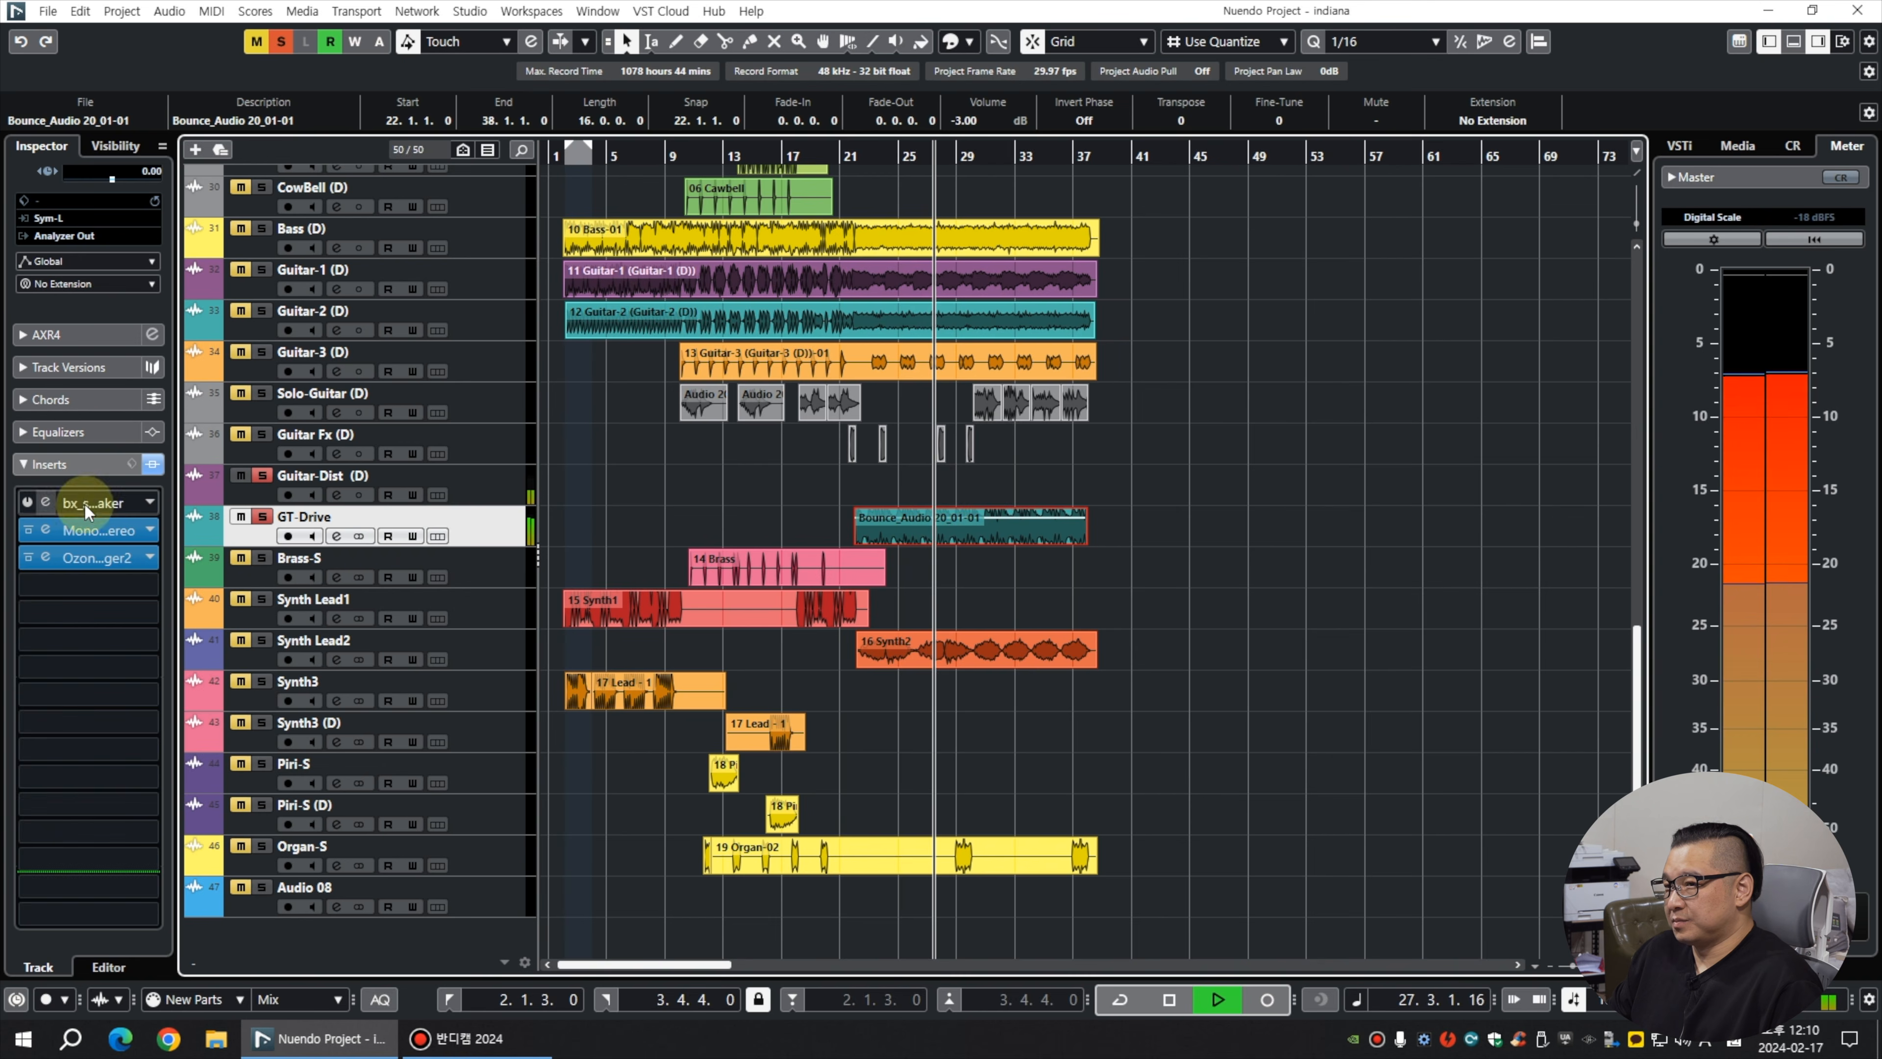
Stop playback and load UAD MDWEQ5-3B in the fourth insert slot of GT-Drive.
{"action": "key", "text": "space"}
{"action": "left_click", "coordinate": [128, 585]}
{"action": "type", "text": "mdw"}
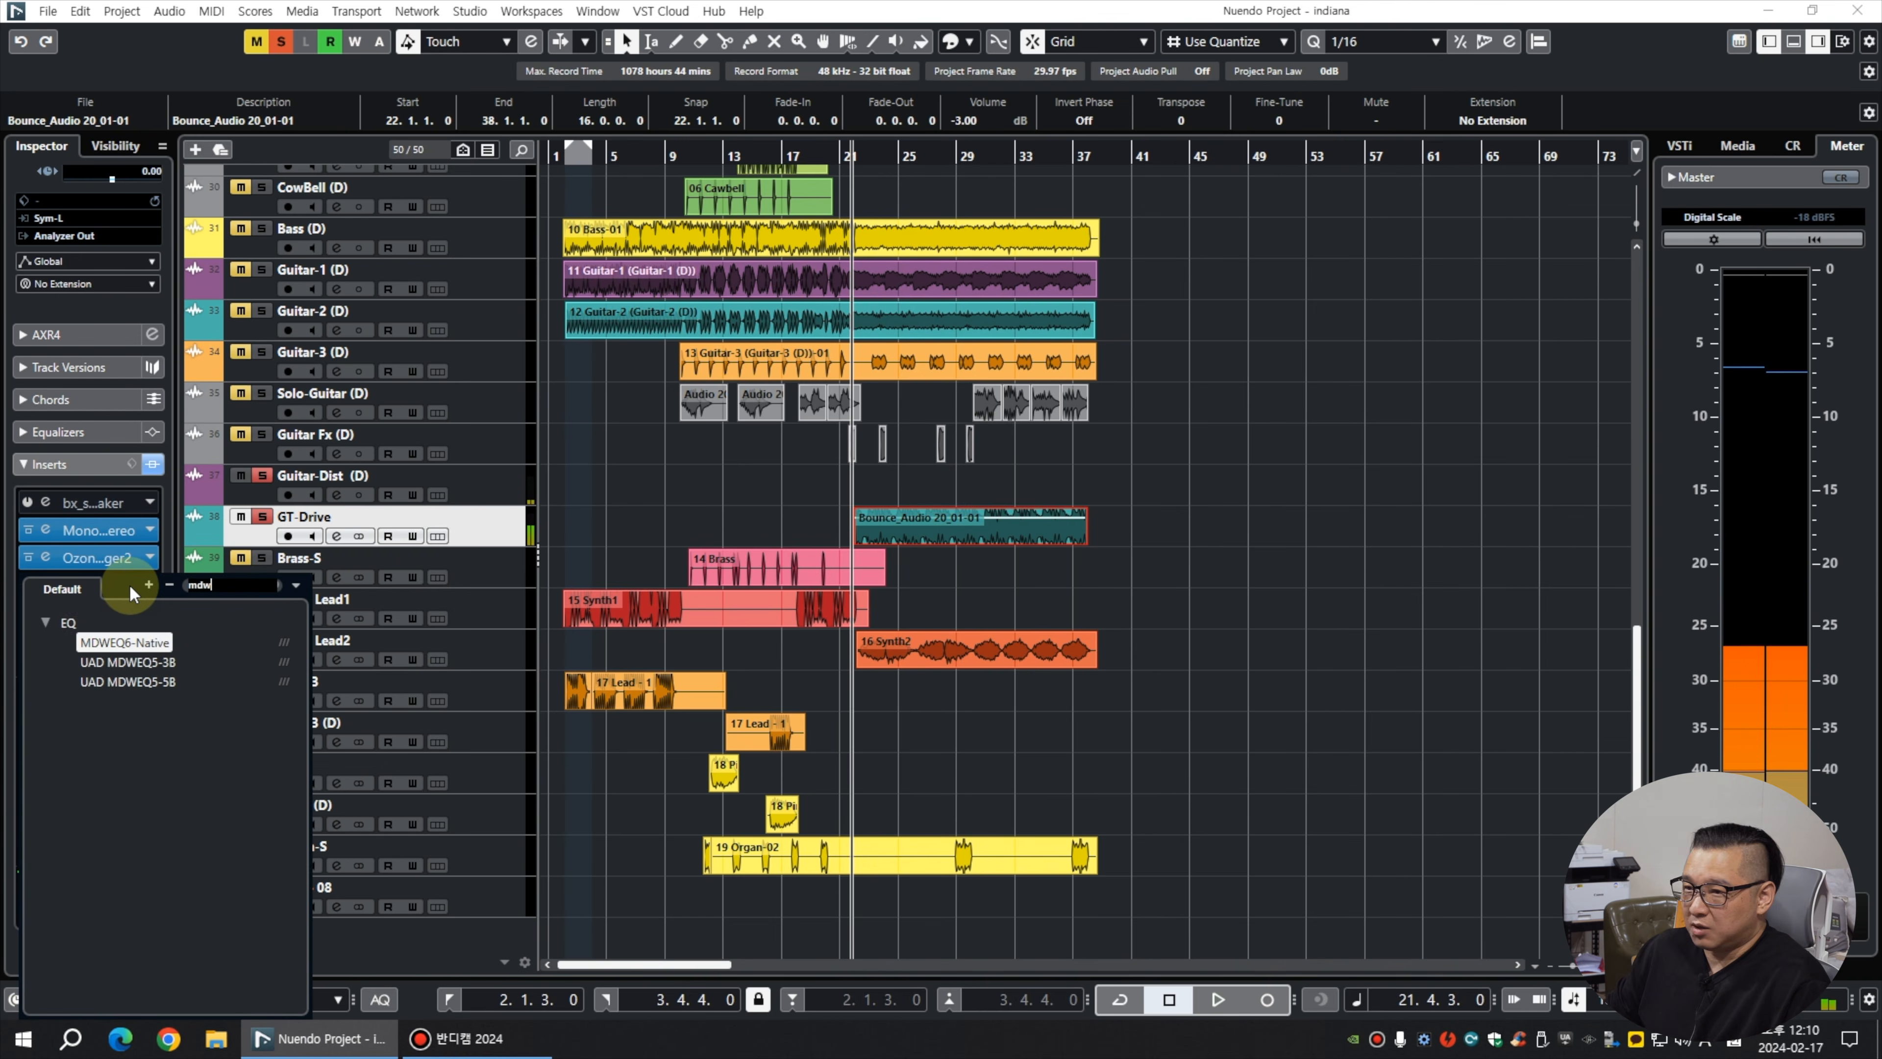
{"action": "left_click", "coordinate": [146, 666]}
Cut the EQ's middle Peak/Dip band by 5.8 dB at 2.89 kHz with a Q of 2.8 while the guitar plays.
{"action": "key", "text": "space"}
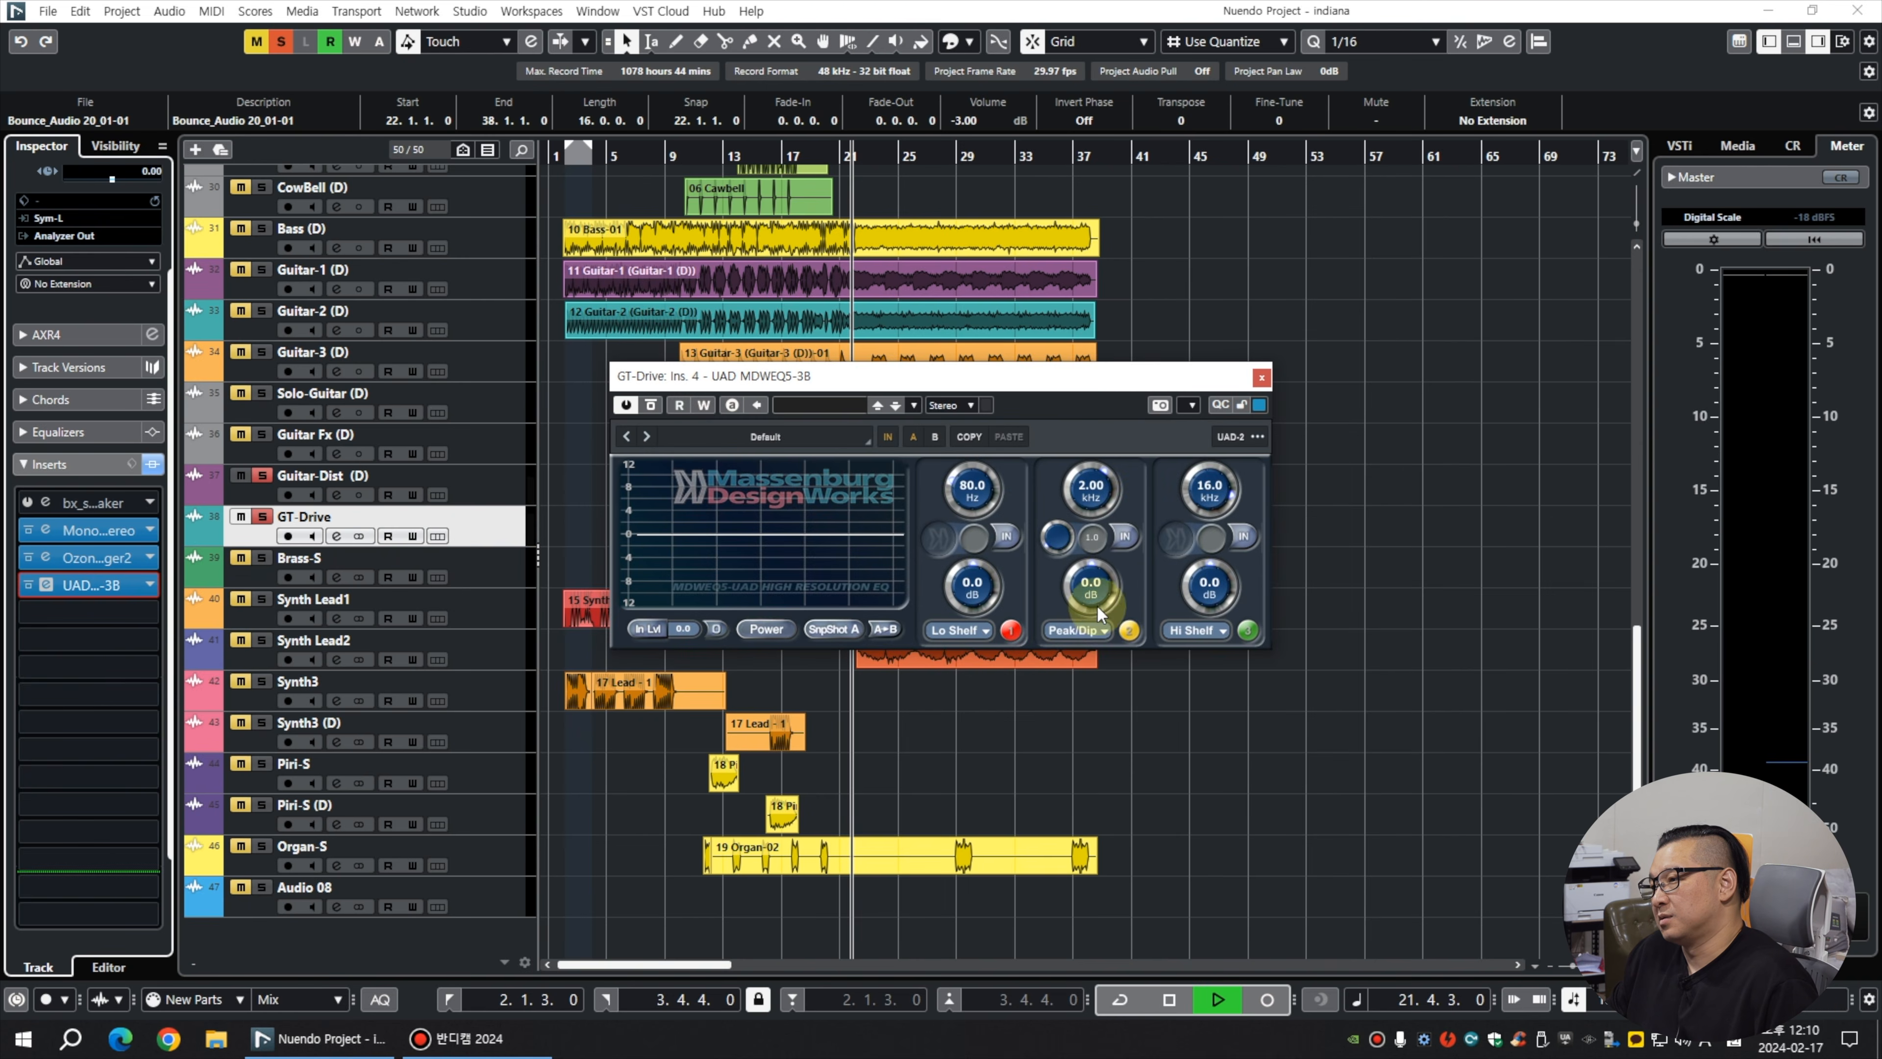
{"action": "left_click", "coordinate": [1128, 631]}
{"action": "left_click_drag", "start_coordinate": [1091, 489], "coordinate": [1091, 467]}
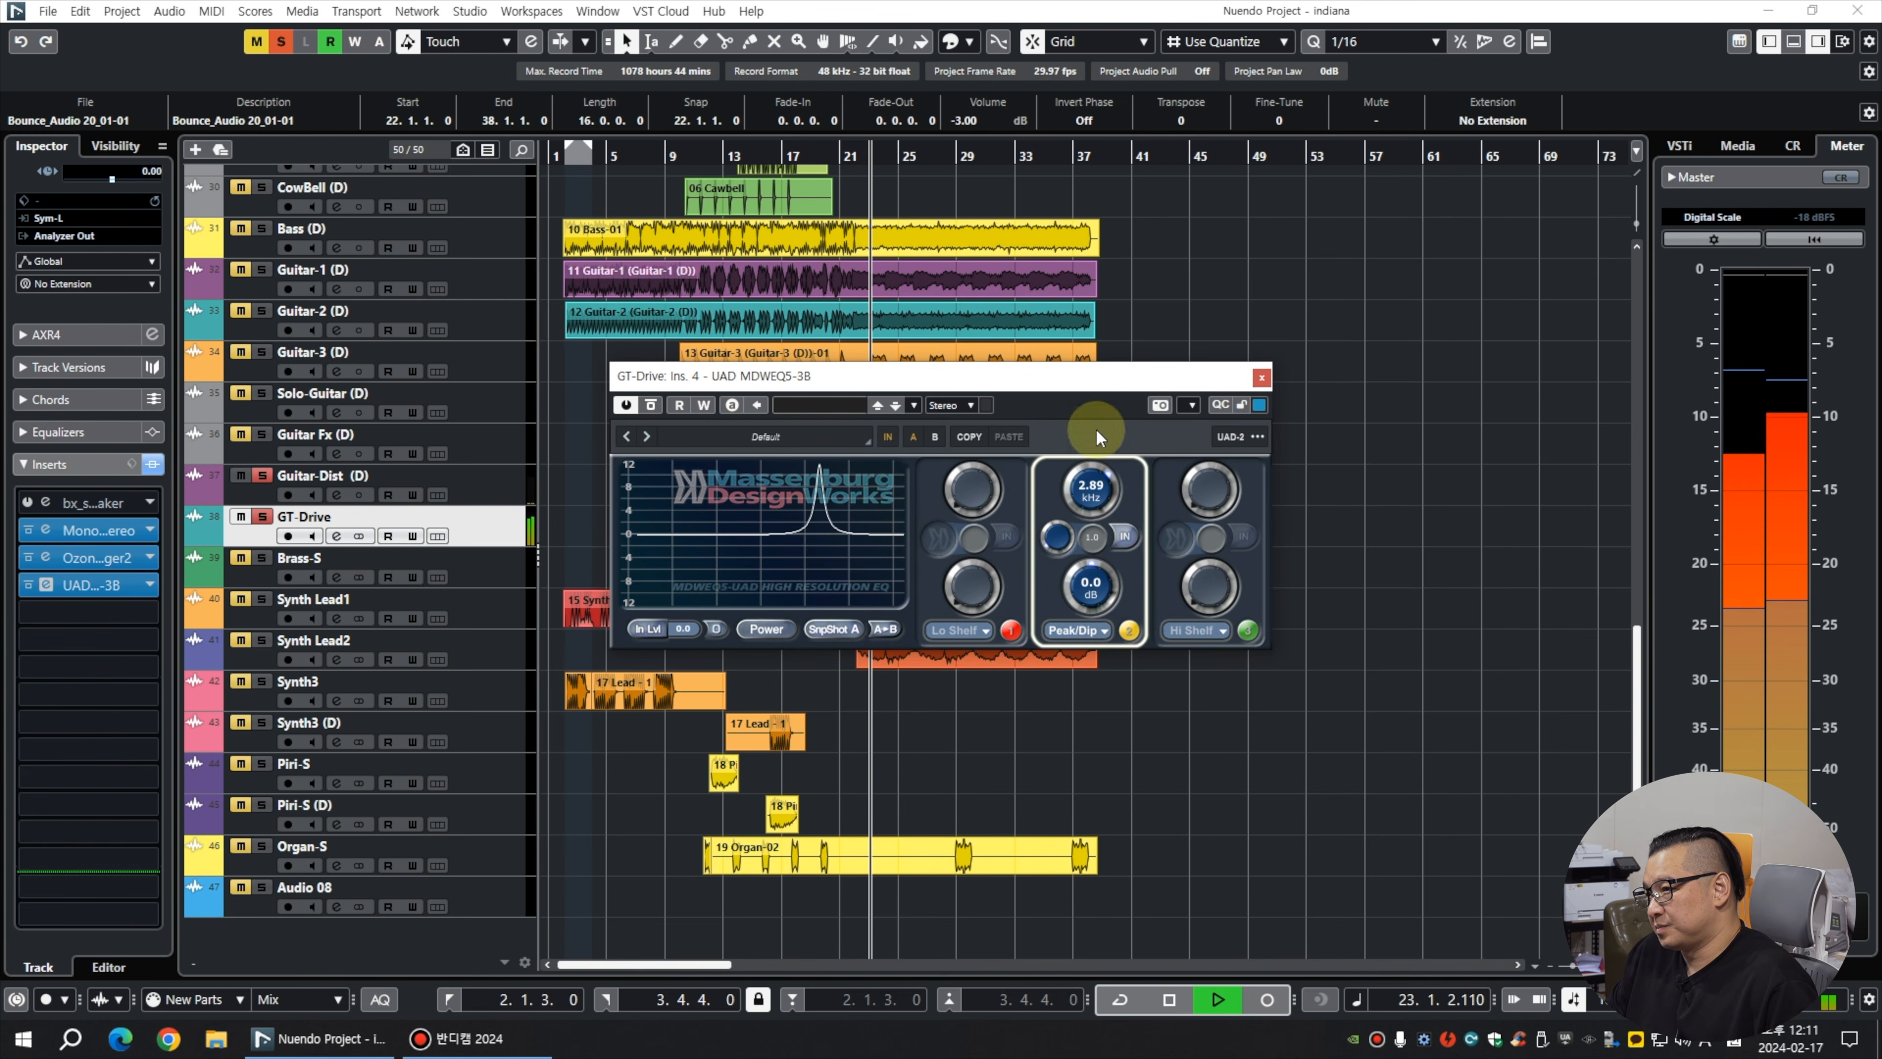
{"action": "left_click", "coordinate": [1129, 631]}
{"action": "left_click_drag", "start_coordinate": [1090, 585], "coordinate": [1095, 641]}
{"action": "left_click_drag", "start_coordinate": [1095, 540], "coordinate": [1095, 523]}
Change the EQ's low band to Peak/Dip with a 3.7 dB cut at 254 Hz, then close the plug-in and stop playback.
{"action": "left_click", "coordinate": [1010, 630]}
{"action": "left_click_drag", "start_coordinate": [972, 489], "coordinate": [972, 438]}
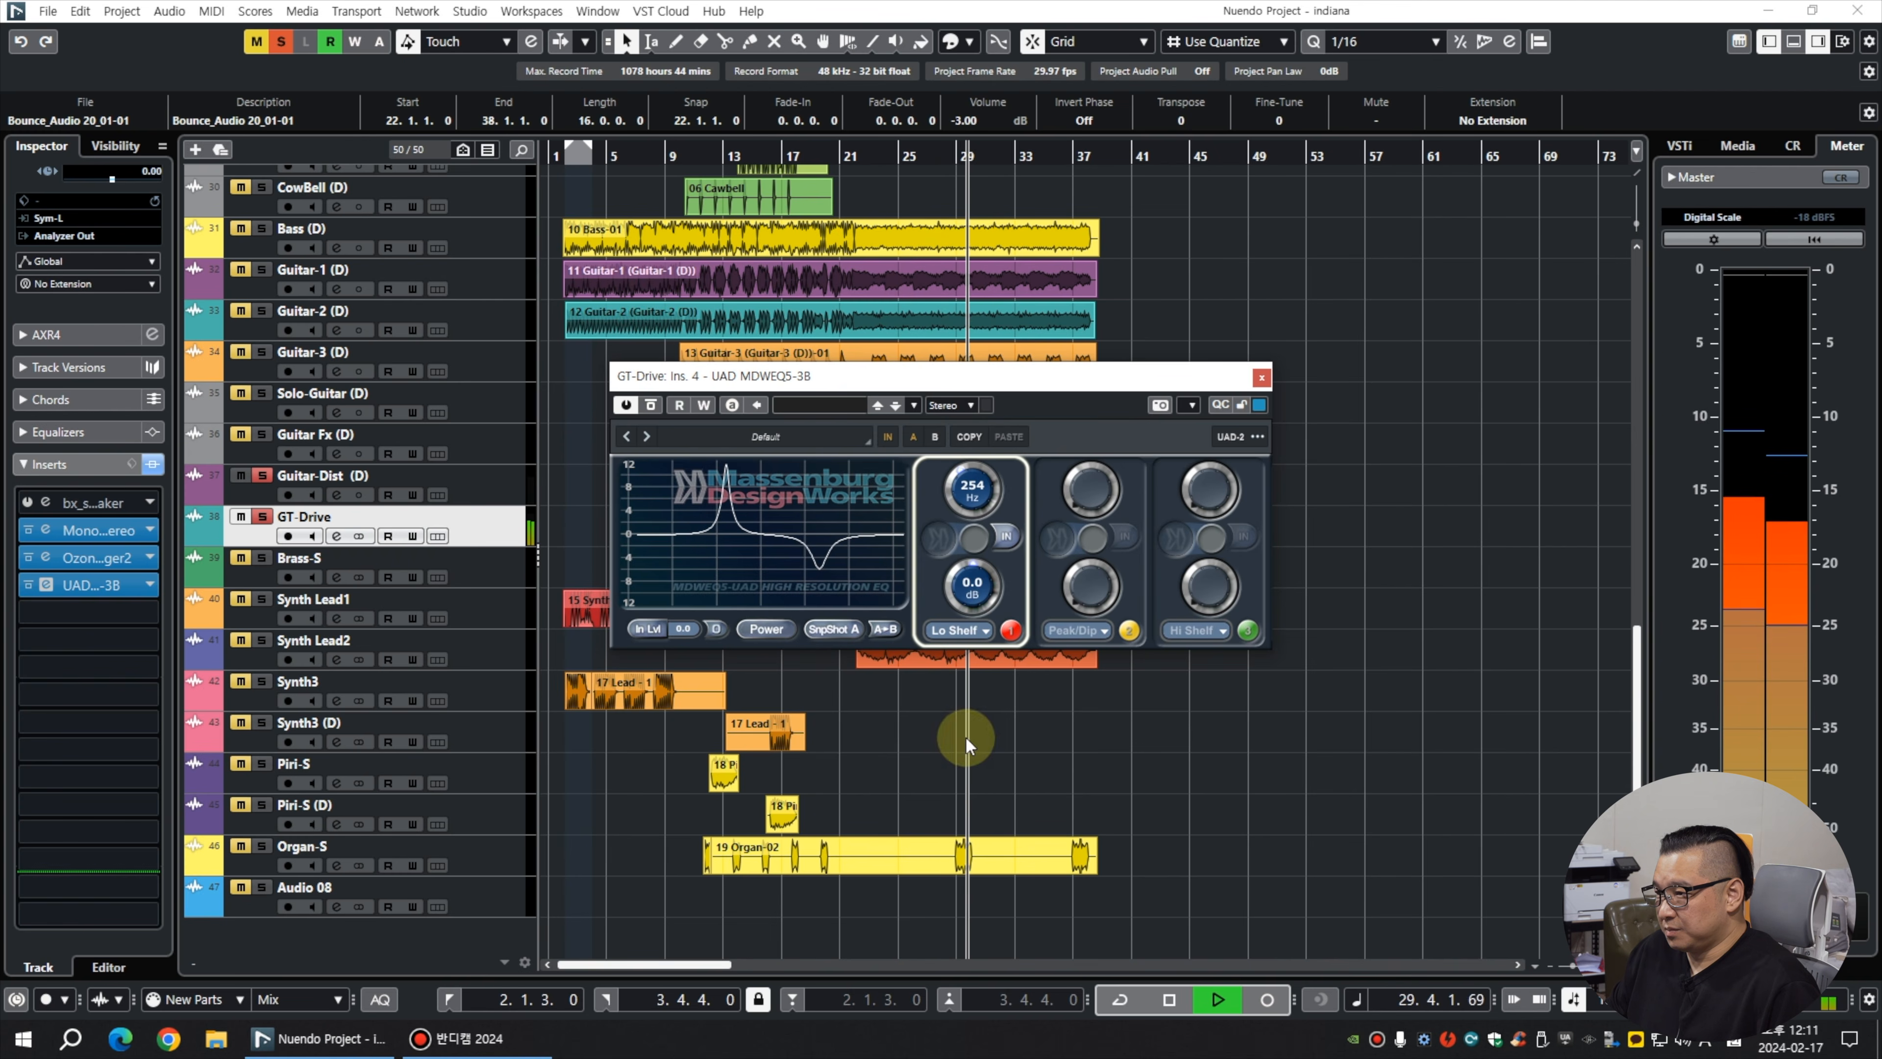
{"action": "left_click", "coordinate": [960, 631]}
{"action": "left_click", "coordinate": [971, 669]}
{"action": "mouse_move", "coordinate": [972, 584]}
{"action": "left_mouse_down"}
{"action": "mouse_move", "coordinate": [972, 600]}
{"action": "mouse_move", "coordinate": [971, 528]}
{"action": "mouse_move", "coordinate": [971, 551]}
{"action": "left_mouse_up"}
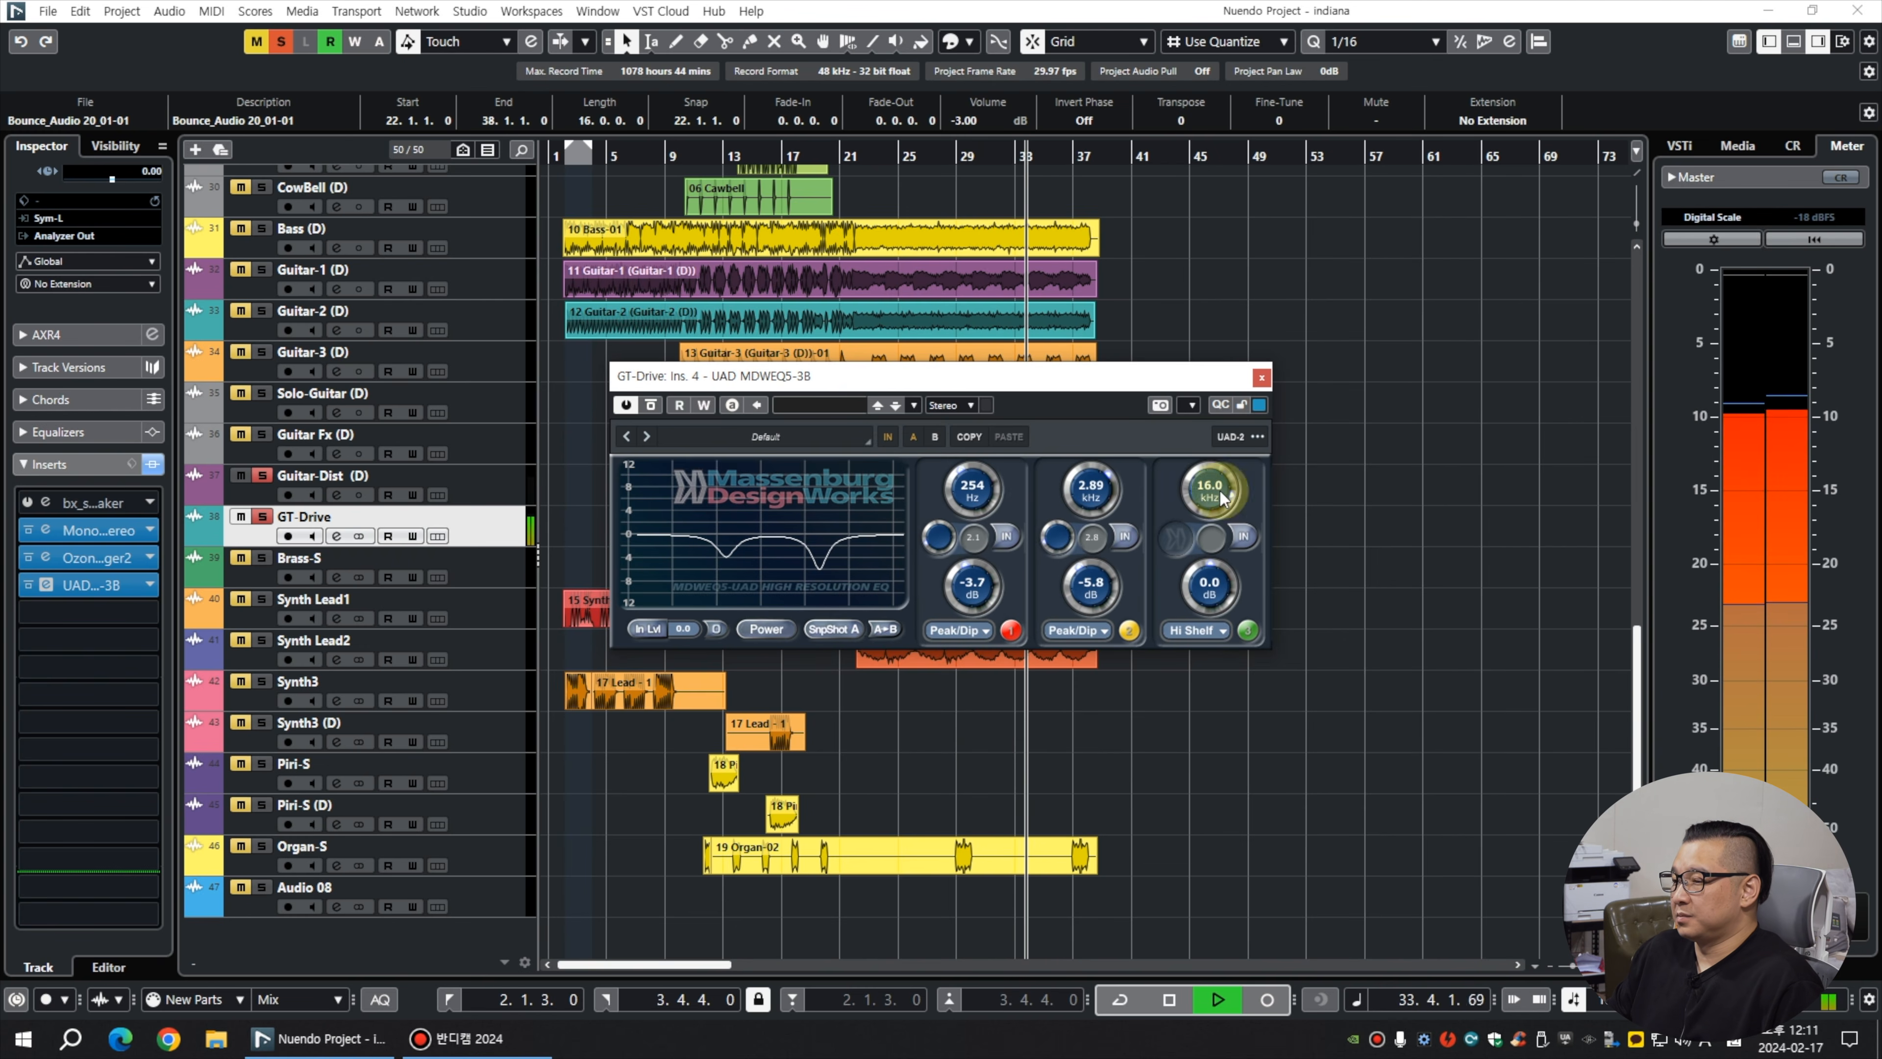
{"action": "left_click", "coordinate": [1260, 379]}
{"action": "key", "text": "space"}
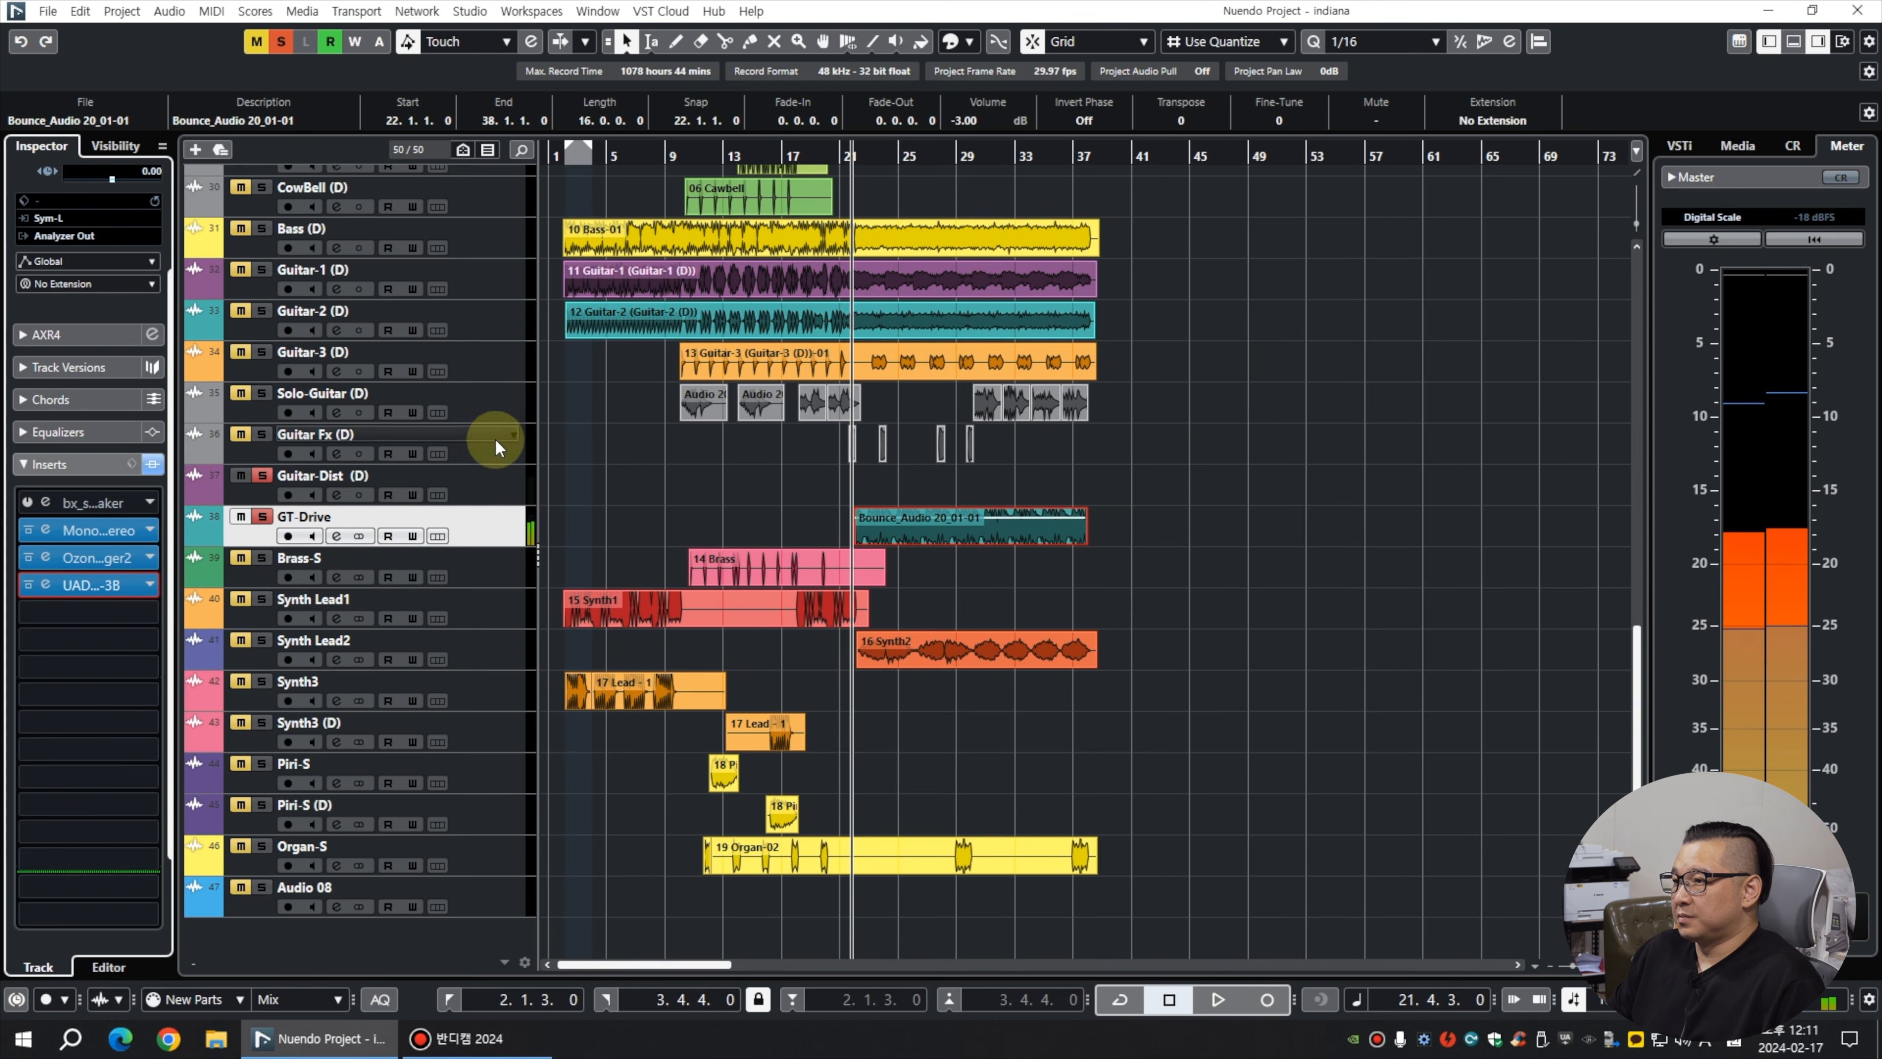
Remove the empty Guitar-Dist (D) track and deselect the guitar clip.
{"action": "right_click", "coordinate": [485, 492]}
{"action": "left_click", "coordinate": [563, 572]}
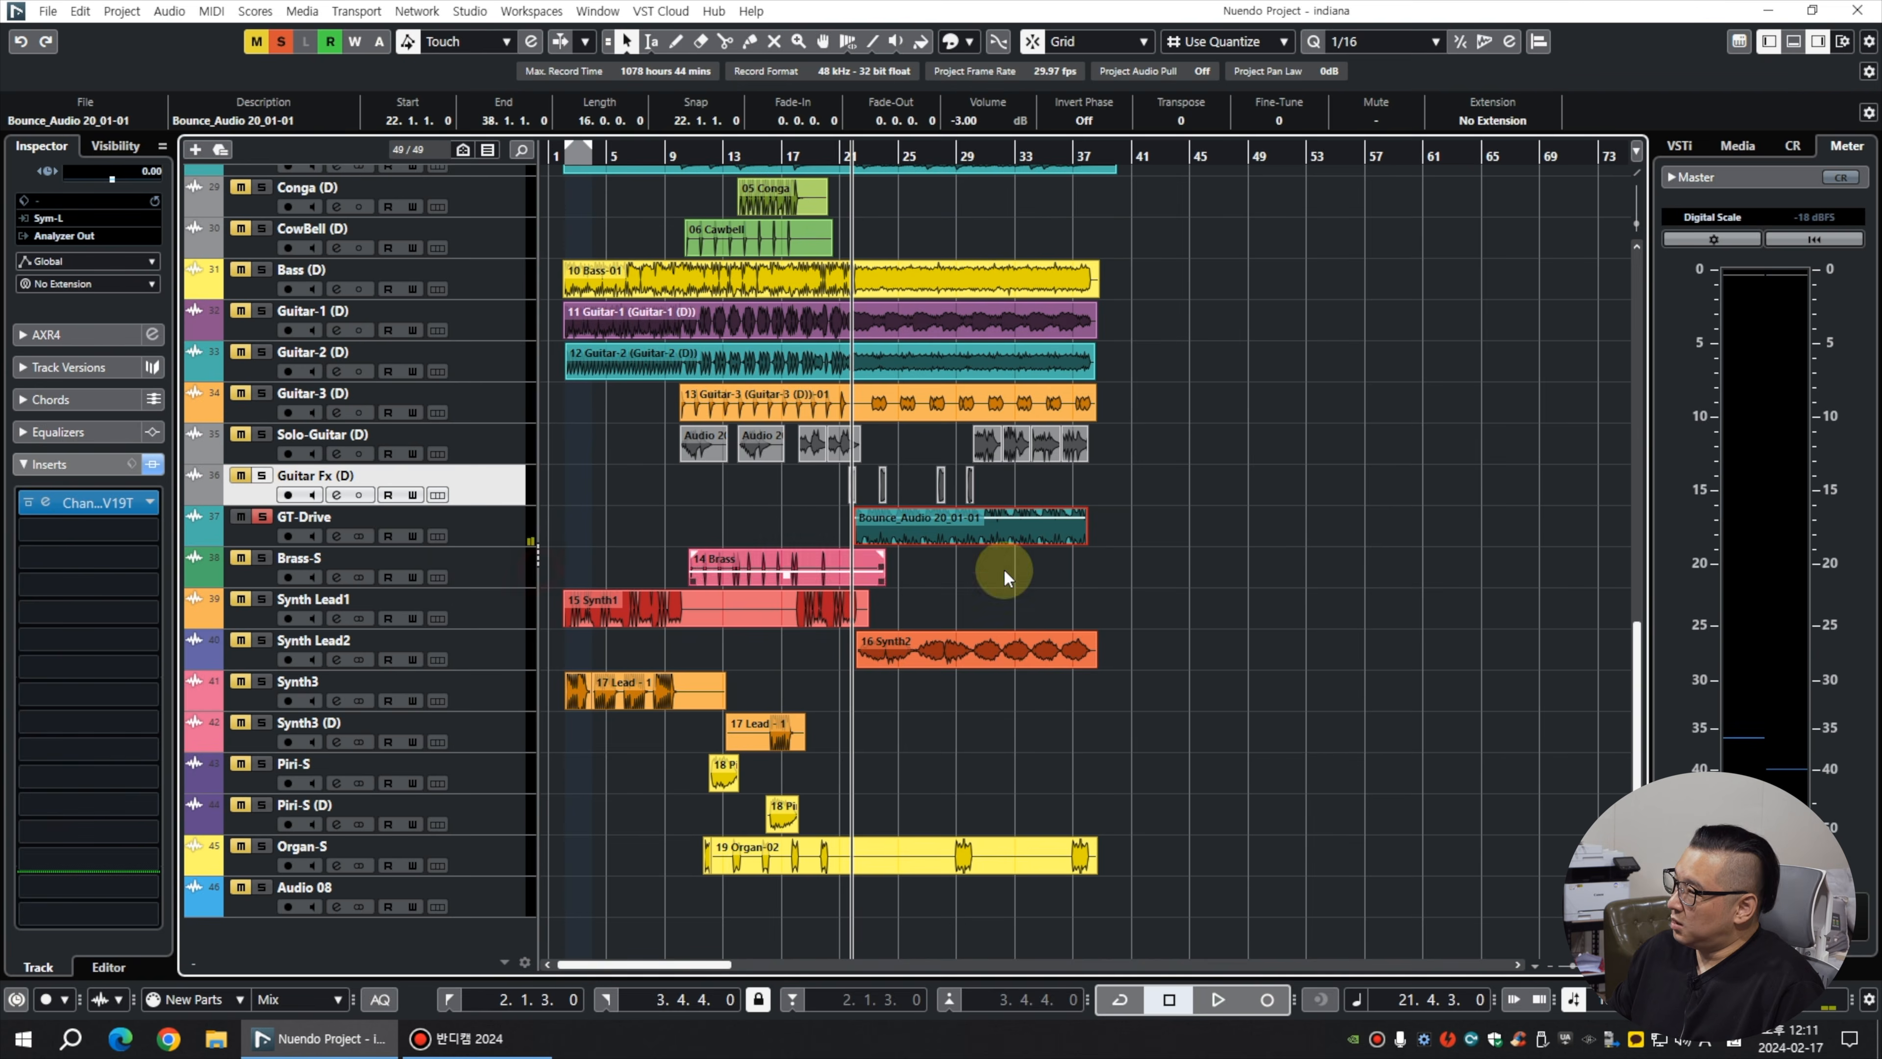
{"action": "left_click", "coordinate": [1345, 570]}
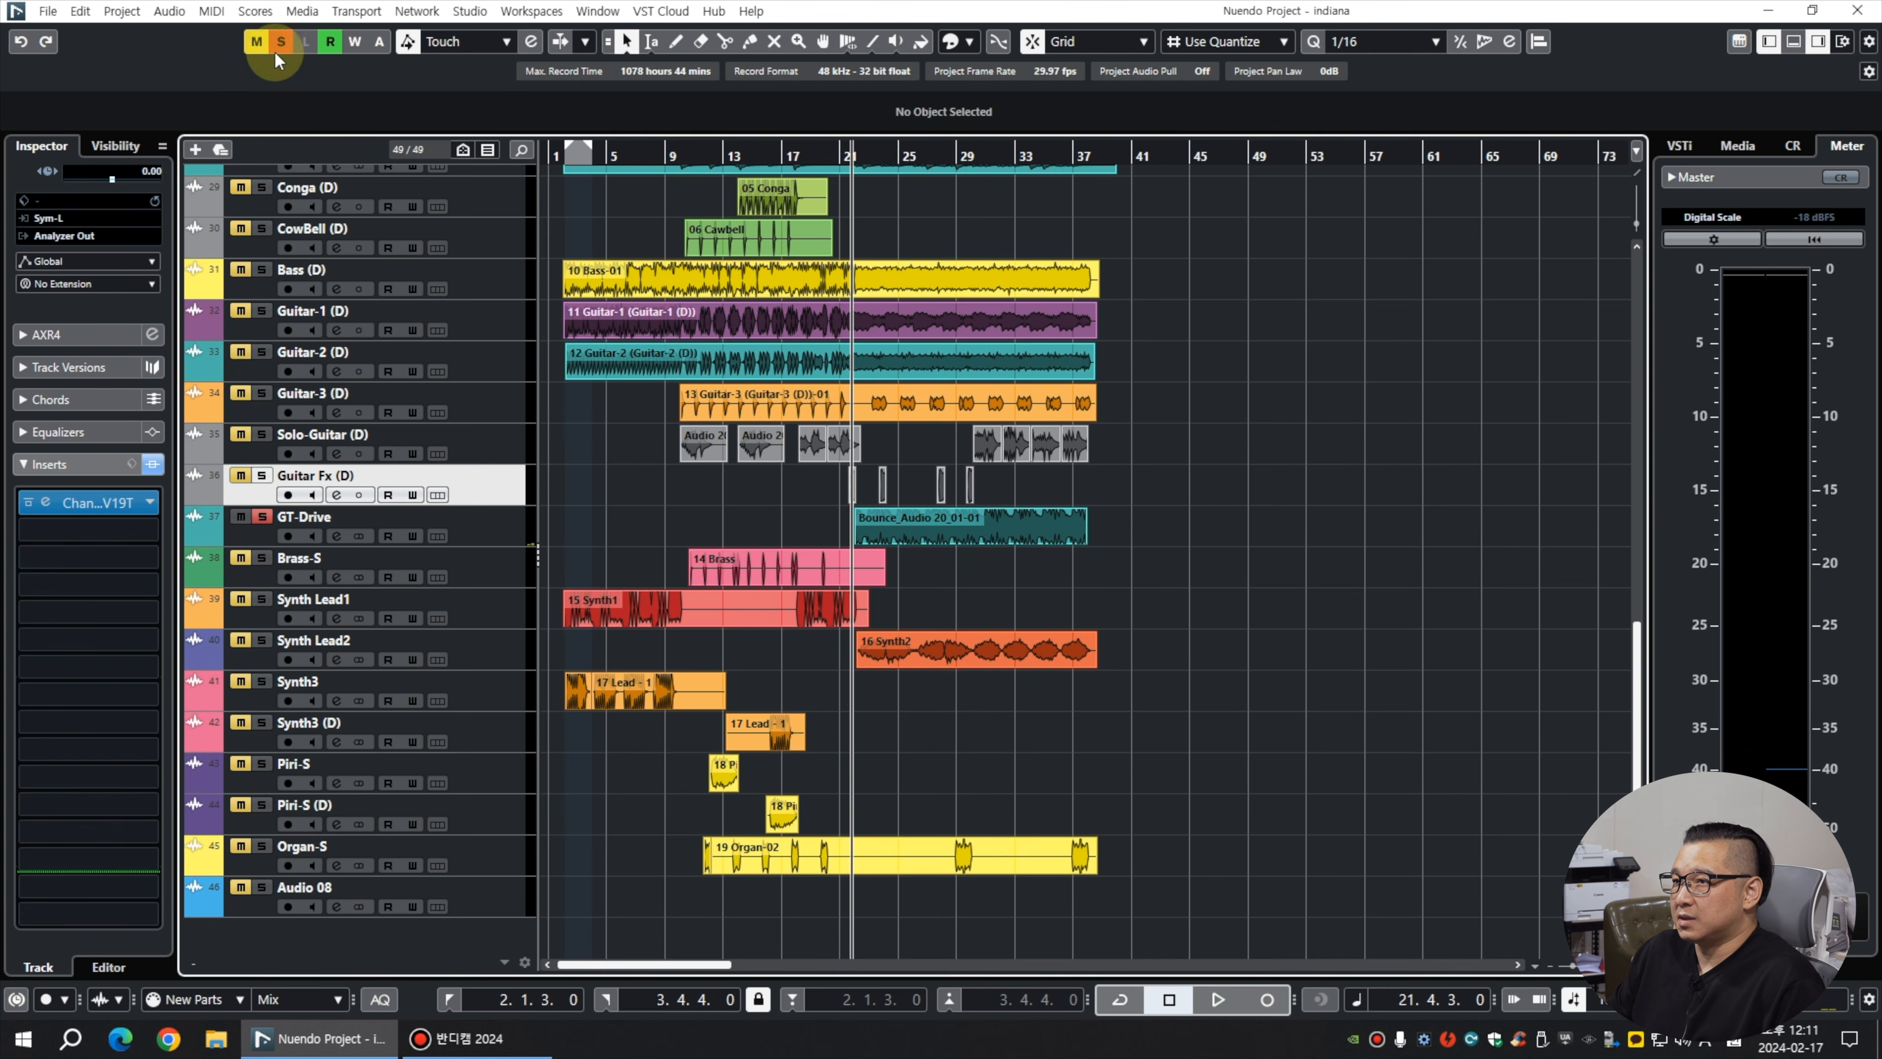
Play the mix with solo off and pan GT-Drive to L6 in the MixConsole.
{"action": "key", "text": "space"}
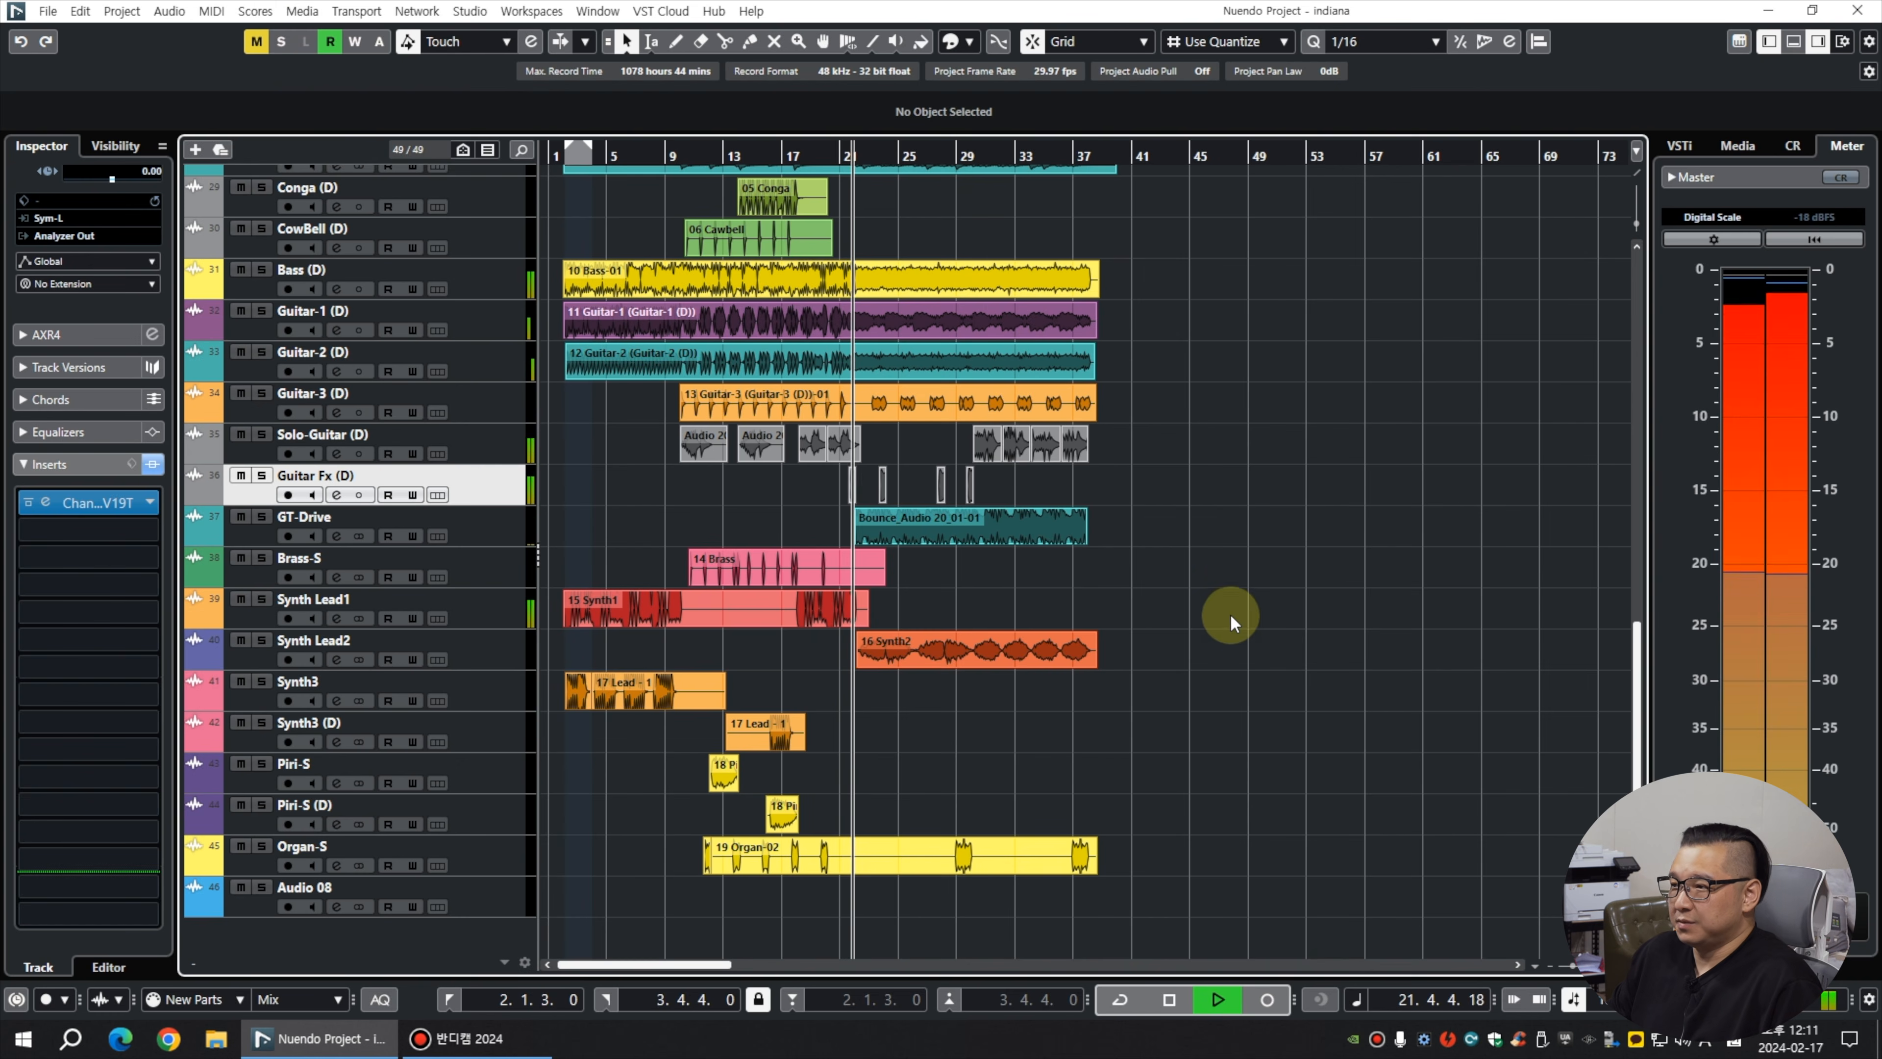
{"action": "left_click", "coordinate": [467, 537]}
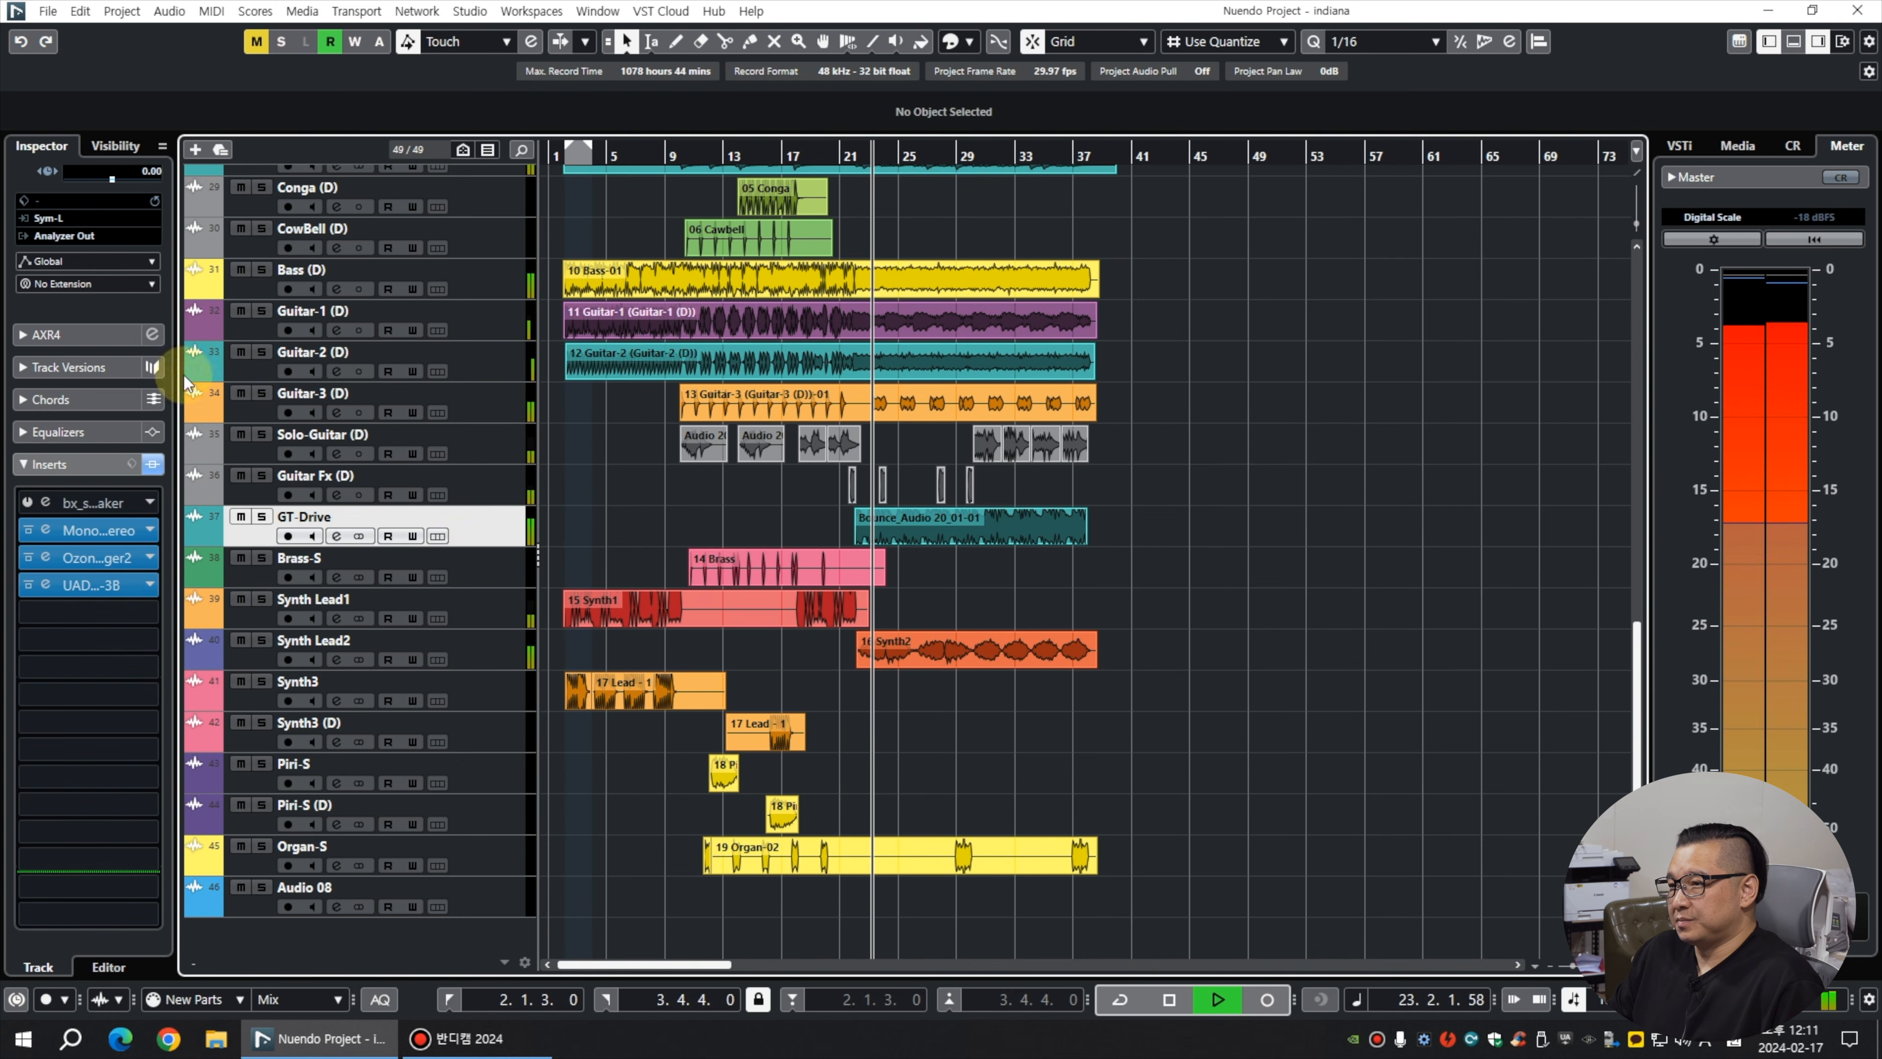
{"action": "key", "text": "F3"}
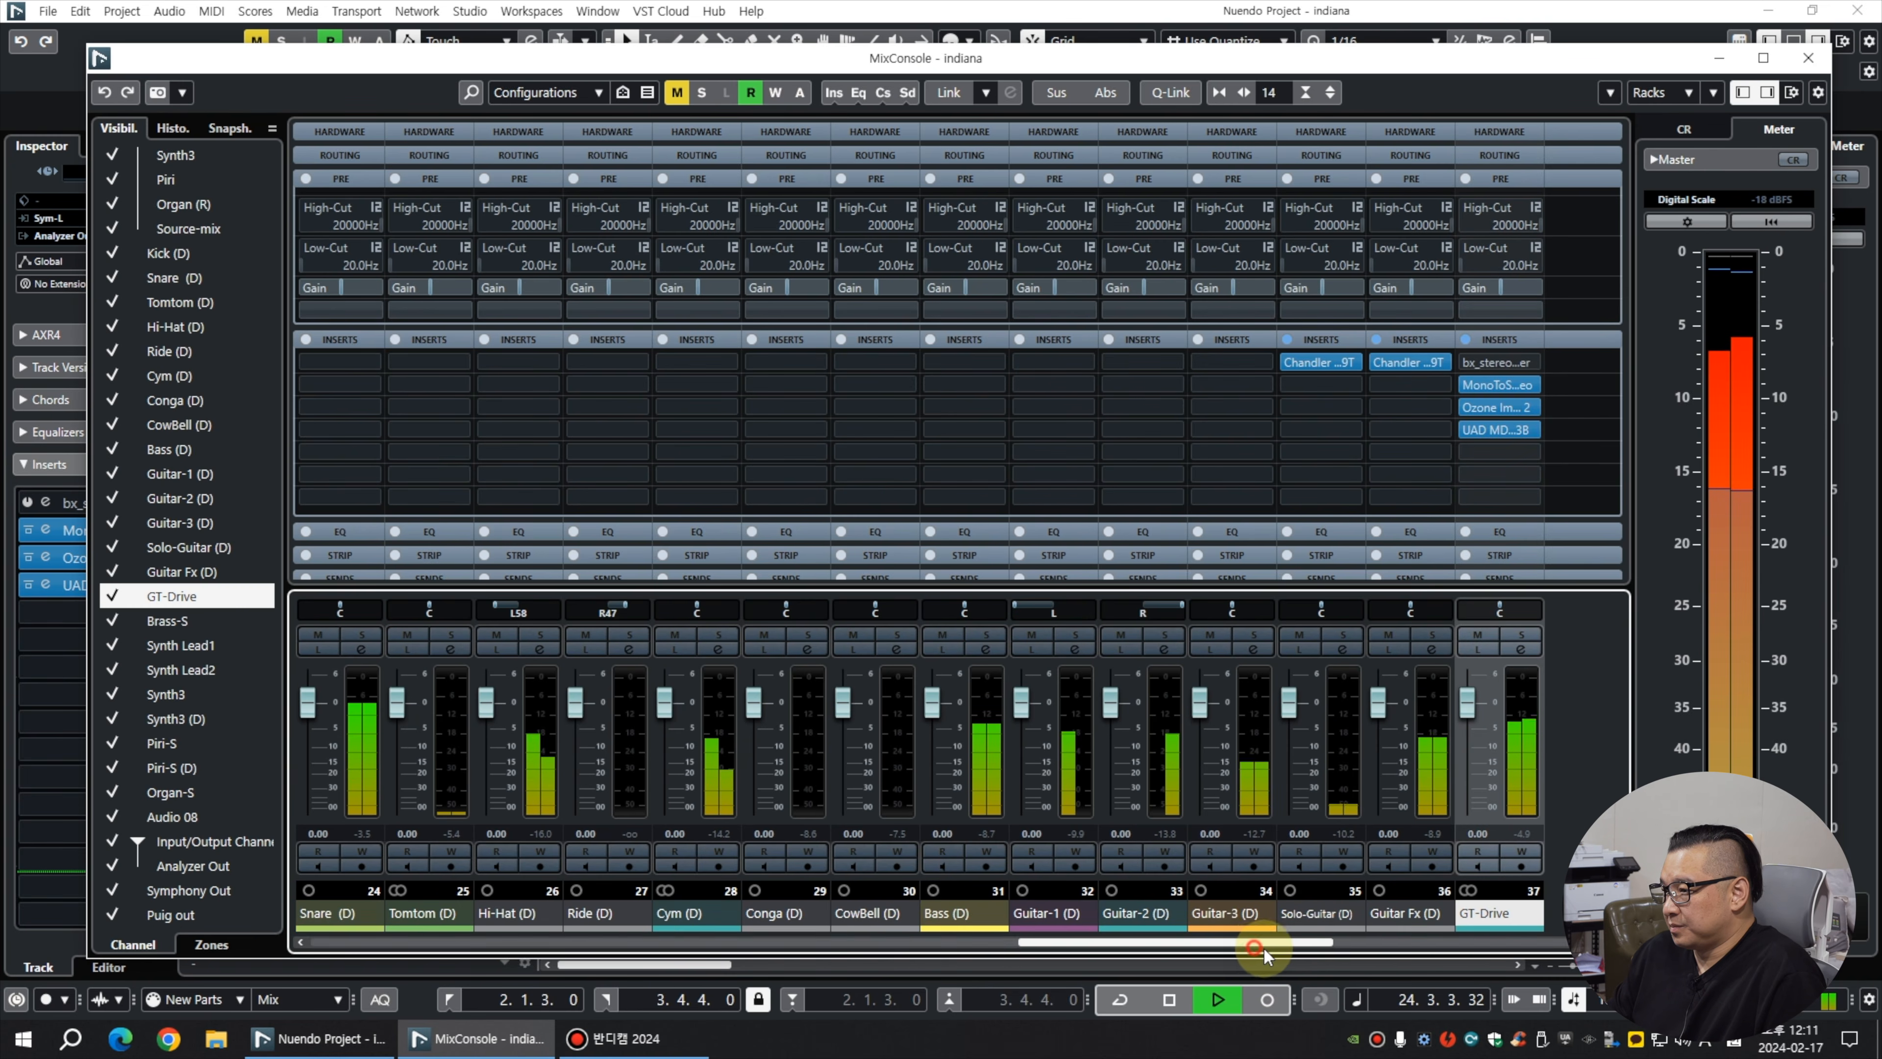
{"action": "left_click_drag", "start_coordinate": [1154, 603], "coordinate": [1152, 603]}
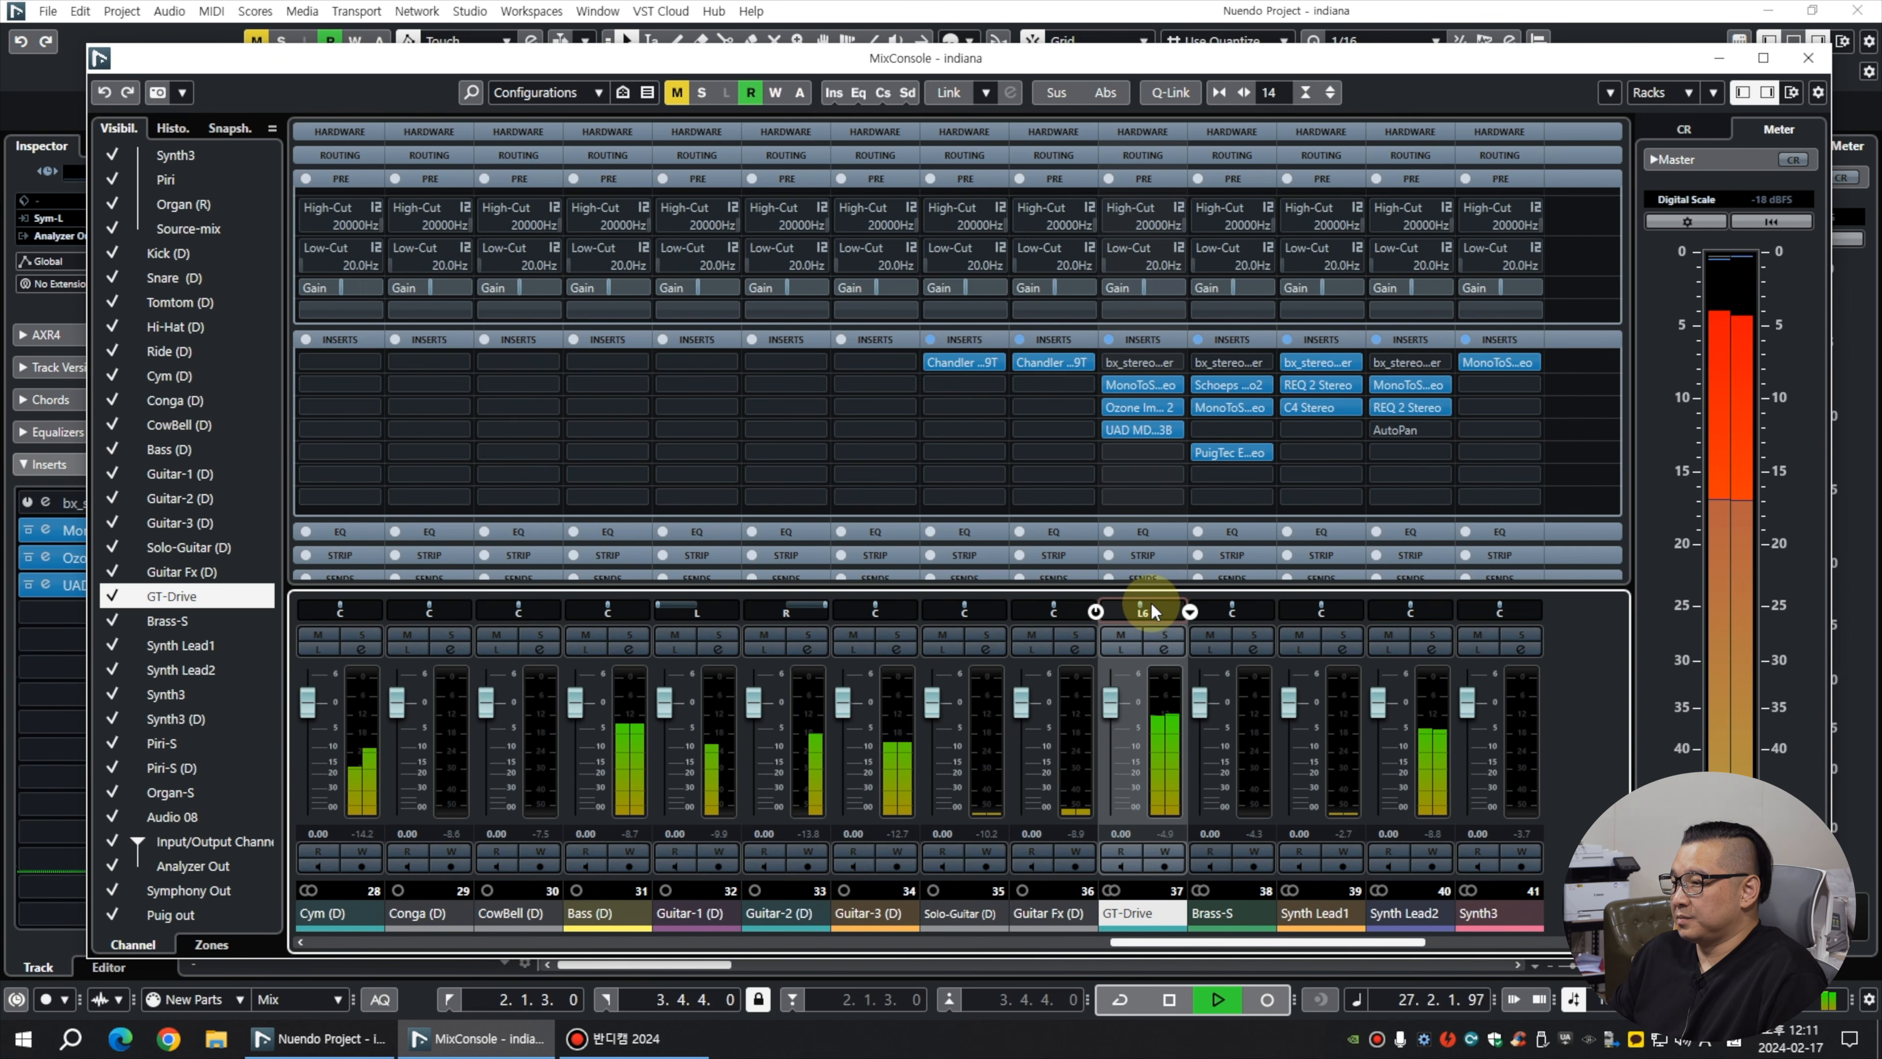
{"action": "left_click", "coordinate": [1806, 60]}
Shrink the track heights so the Source tracks and the processed tracks fit in view together, and stop playback.
{"action": "key", "text": "shift+h"}
{"action": "key", "text": "shift+g"}
{"action": "key", "text": "shift+g"}
{"action": "key", "text": "shift+g"}
{"action": "key", "text": "shift+h"}
{"action": "scroll", "coordinate": [1259, 602], "scroll_direction": "up", "scroll_amount": 5}
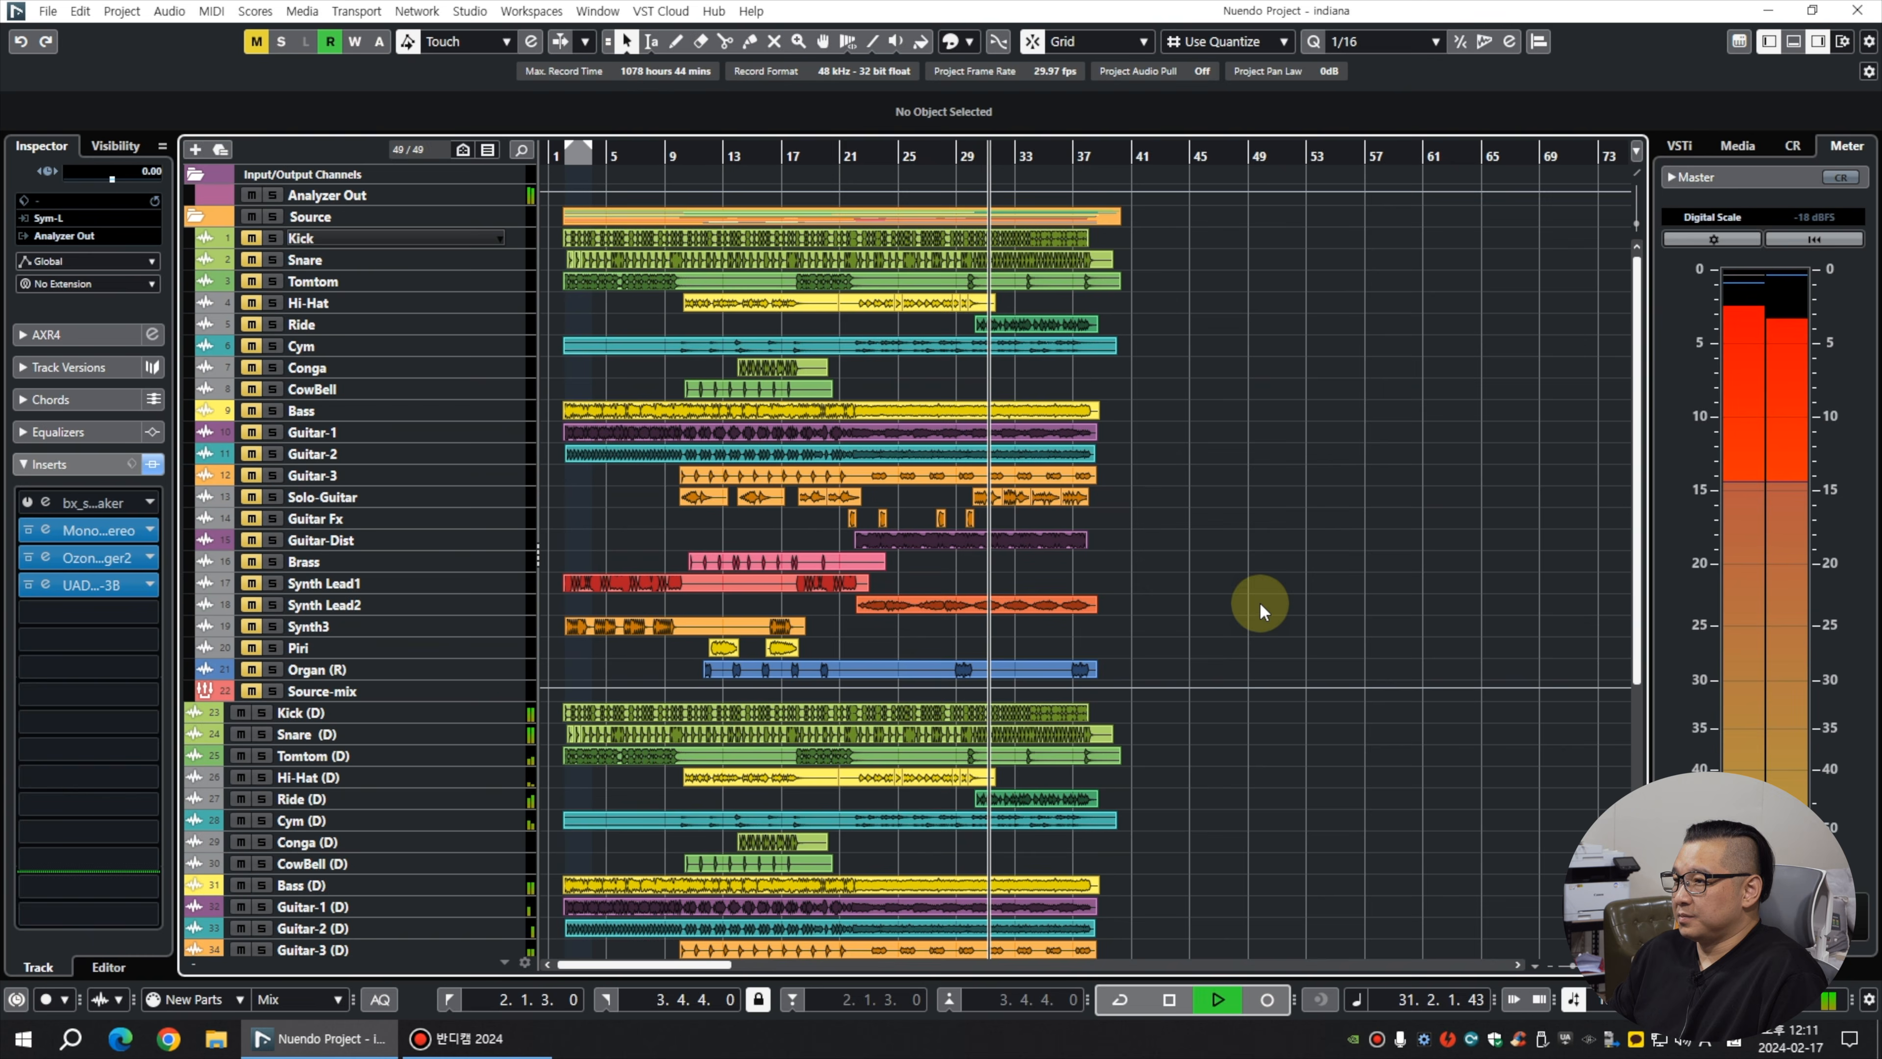
{"action": "key", "text": "space"}
{"action": "scroll", "coordinate": [1327, 471], "scroll_direction": "down", "scroll_amount": 5}
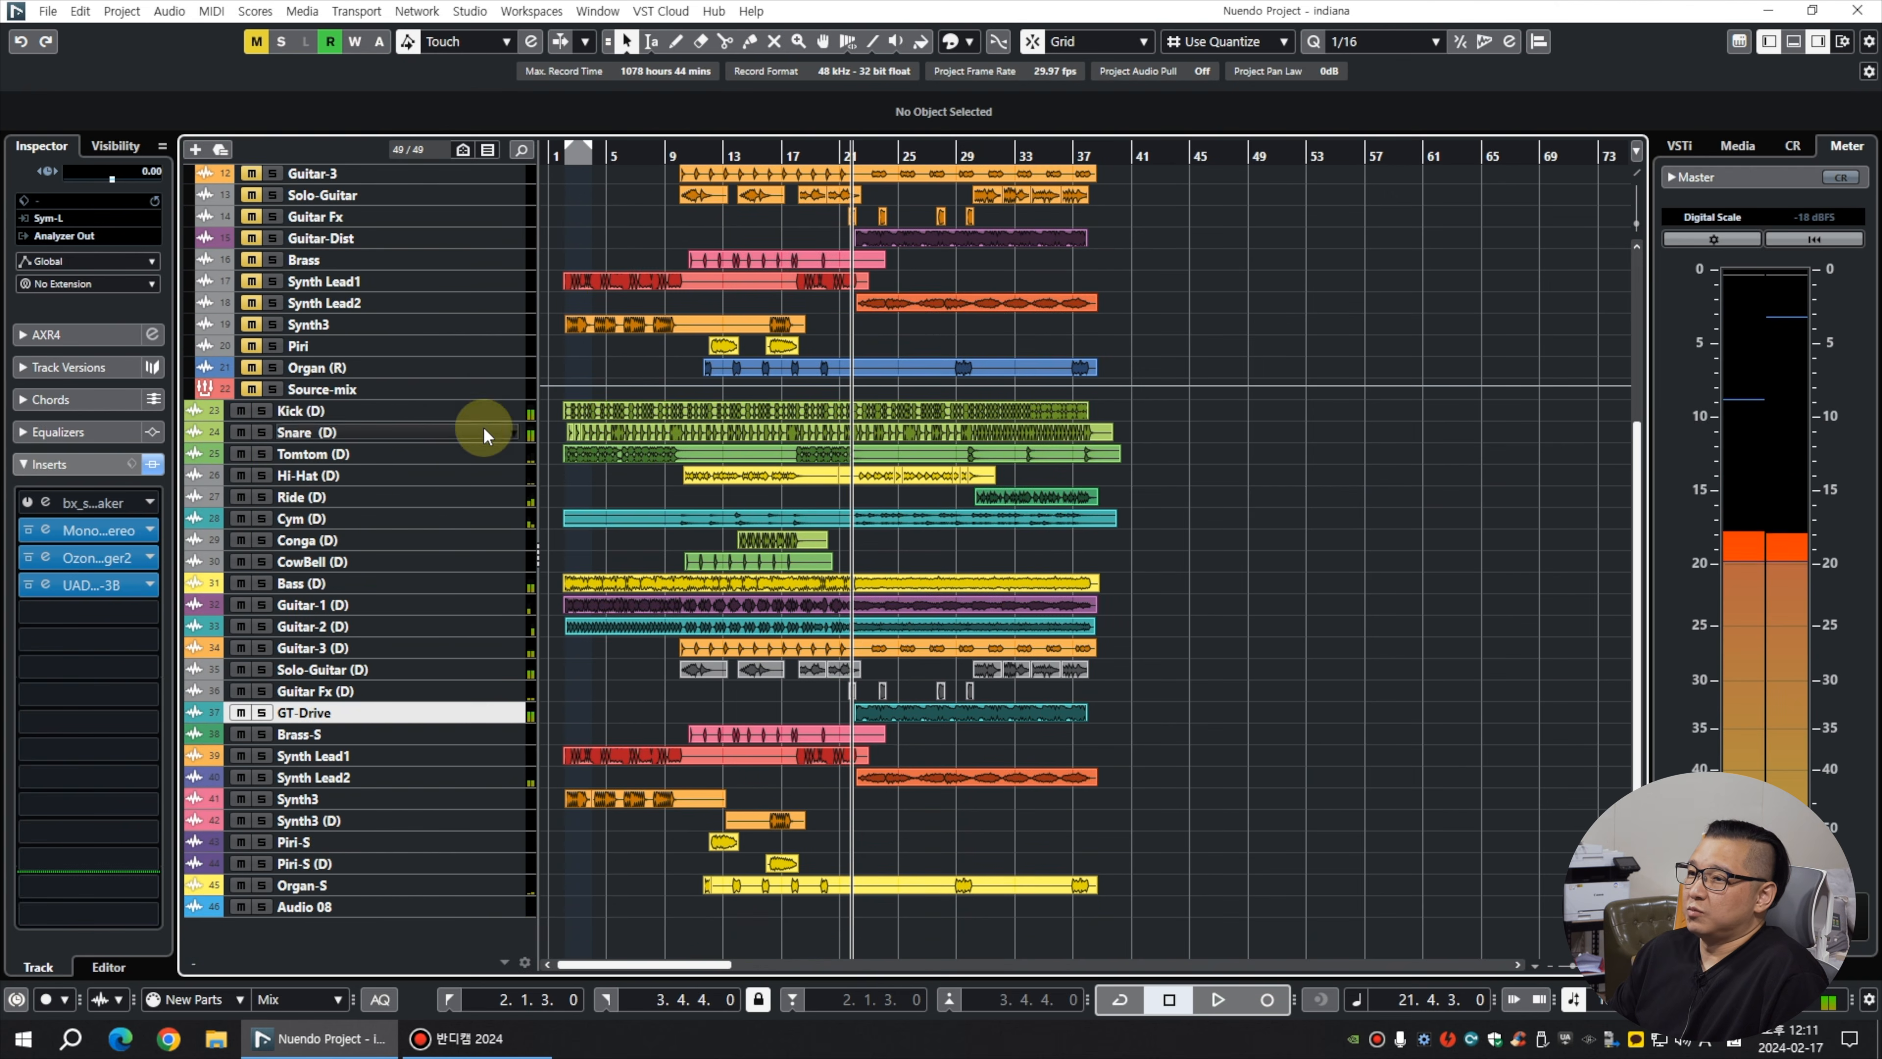
Solo the Source-mix track and play the original mix from bar 2.
{"action": "left_click", "coordinate": [439, 390]}
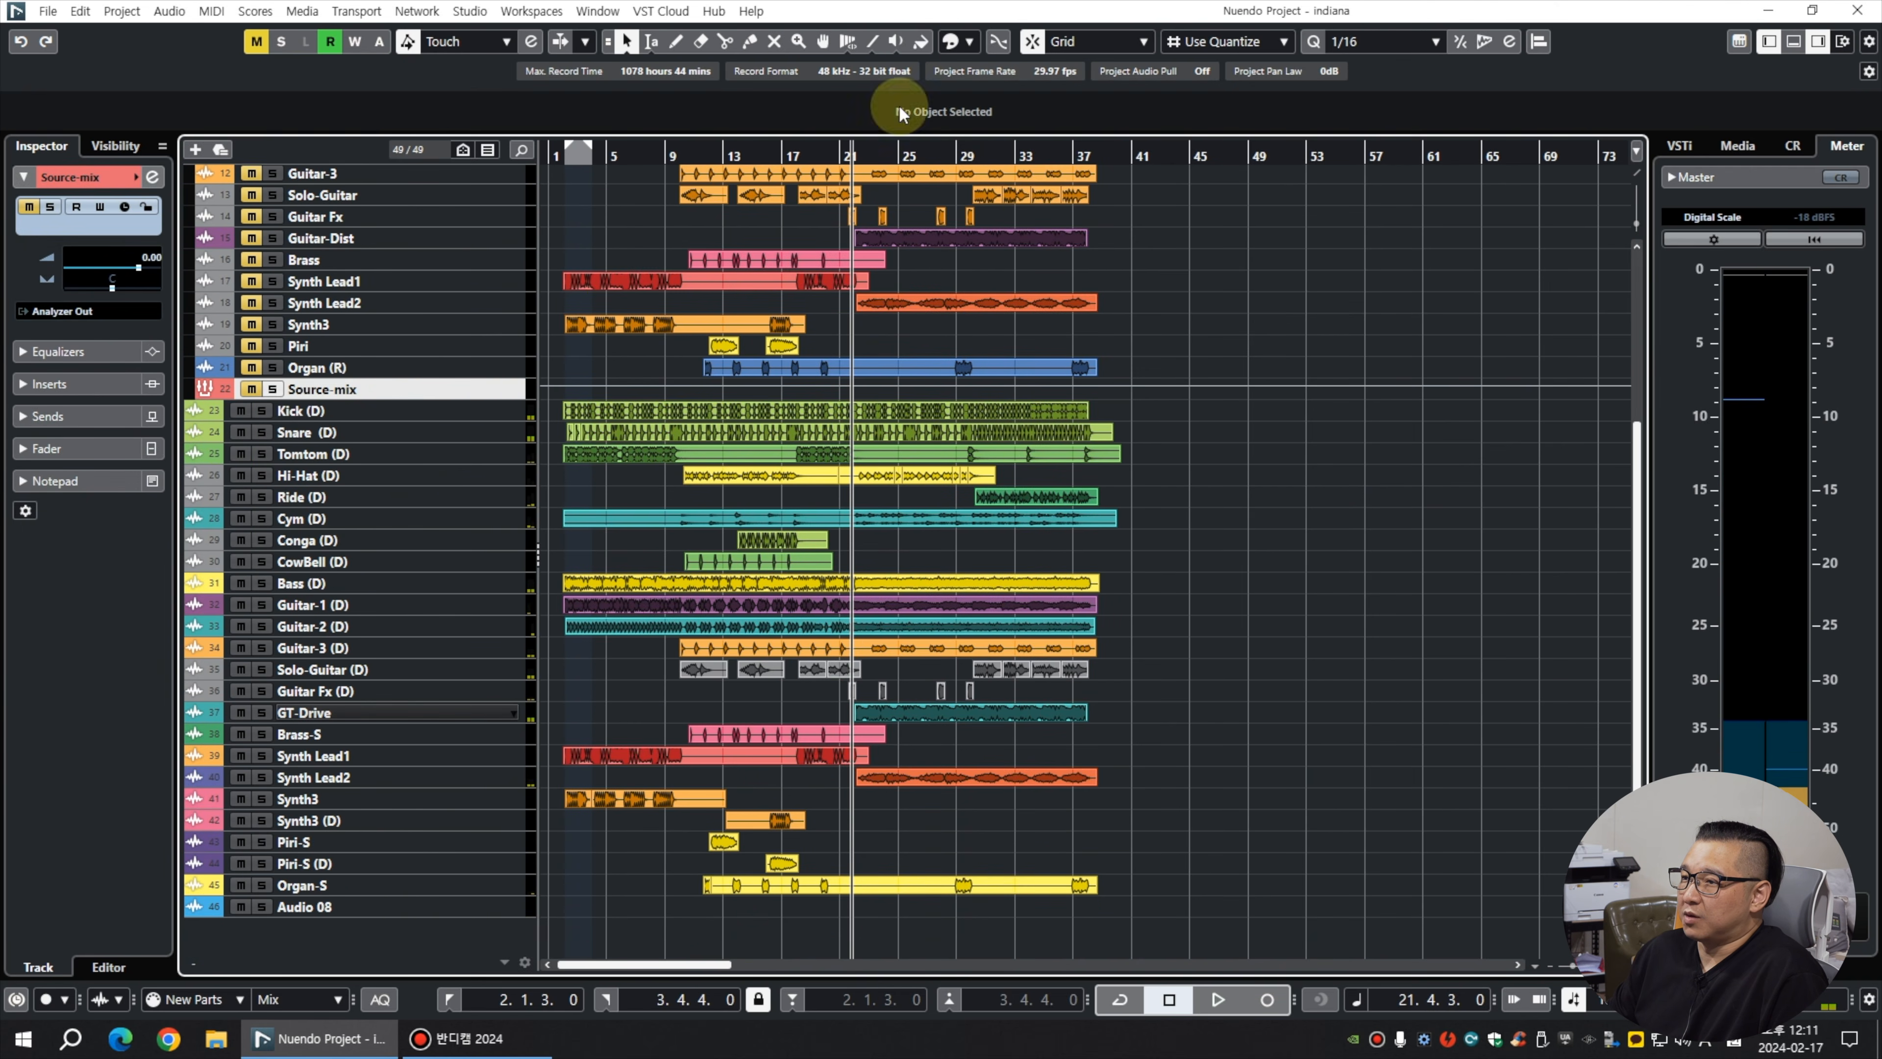
{"action": "left_click", "coordinate": [567, 153]}
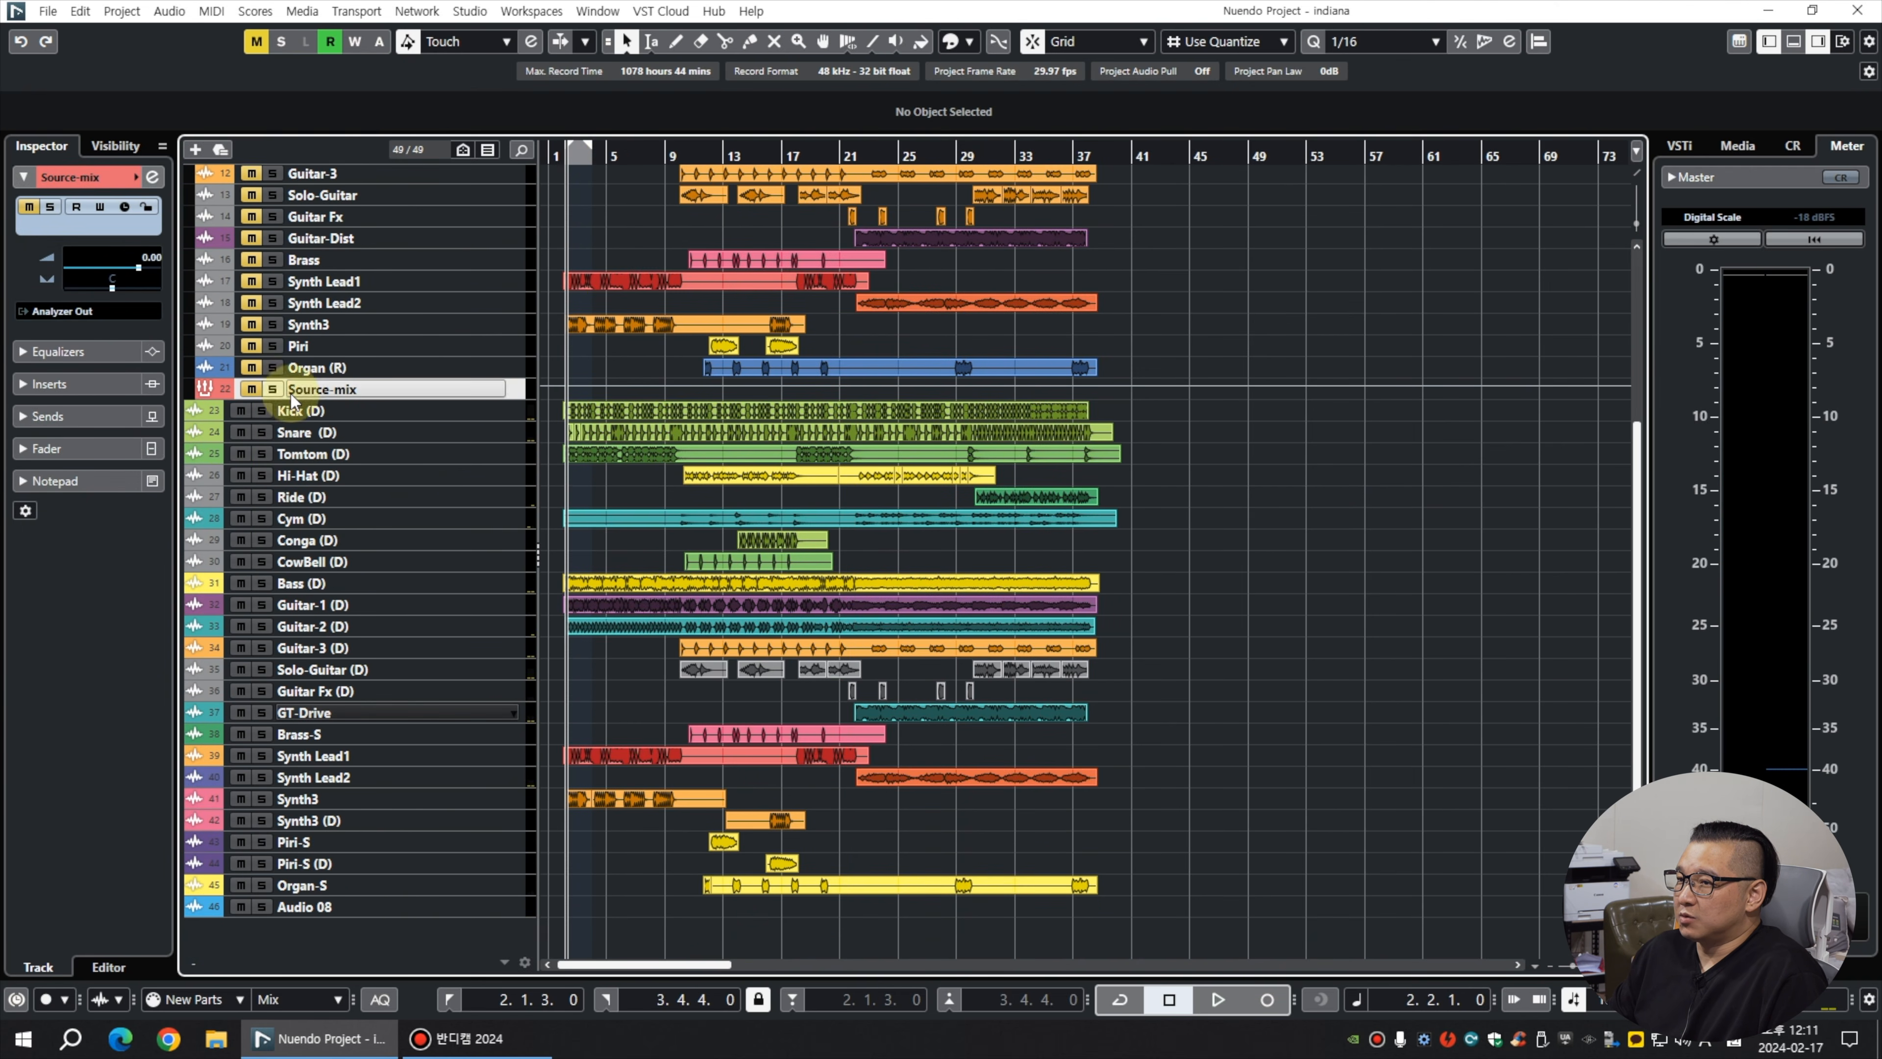
{"action": "left_click", "coordinate": [272, 388]}
{"action": "key", "text": "space"}
{"action": "scroll", "coordinate": [342, 674], "scroll_direction": "up", "scroll_amount": 5}
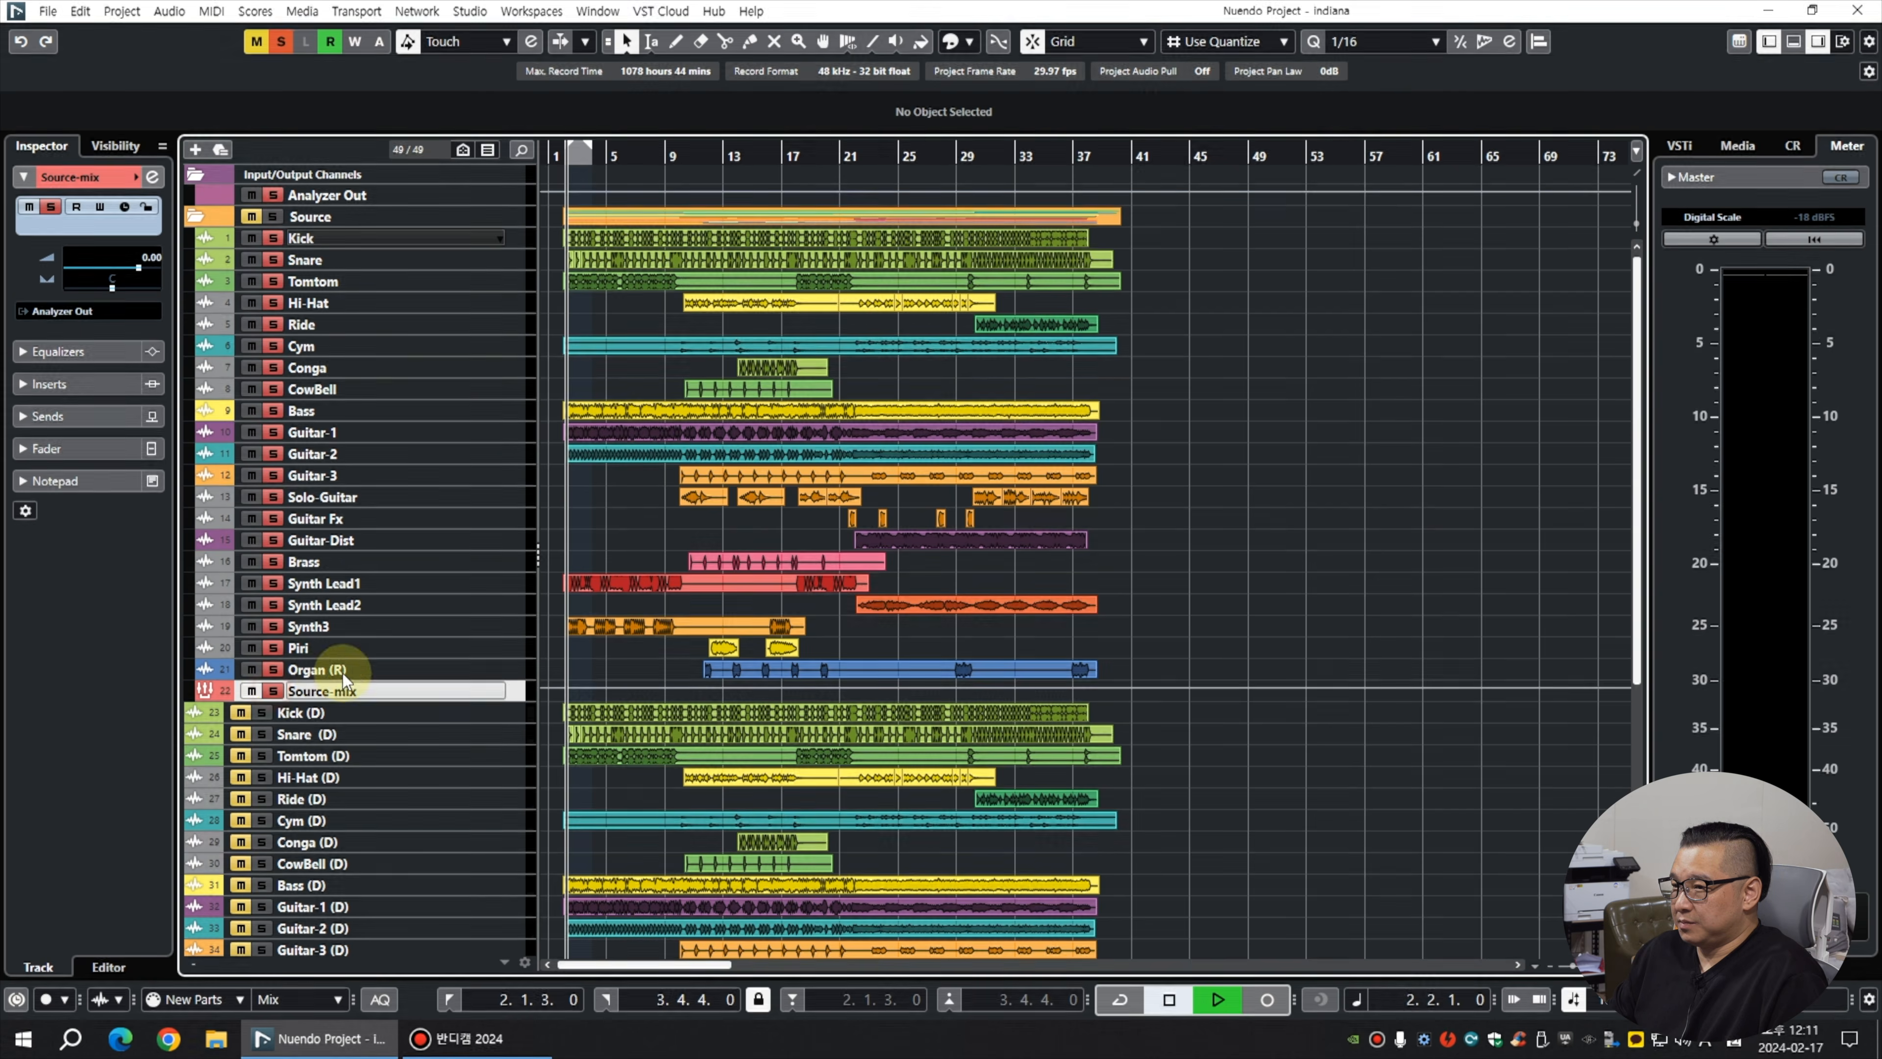
{"action": "key", "text": "h"}
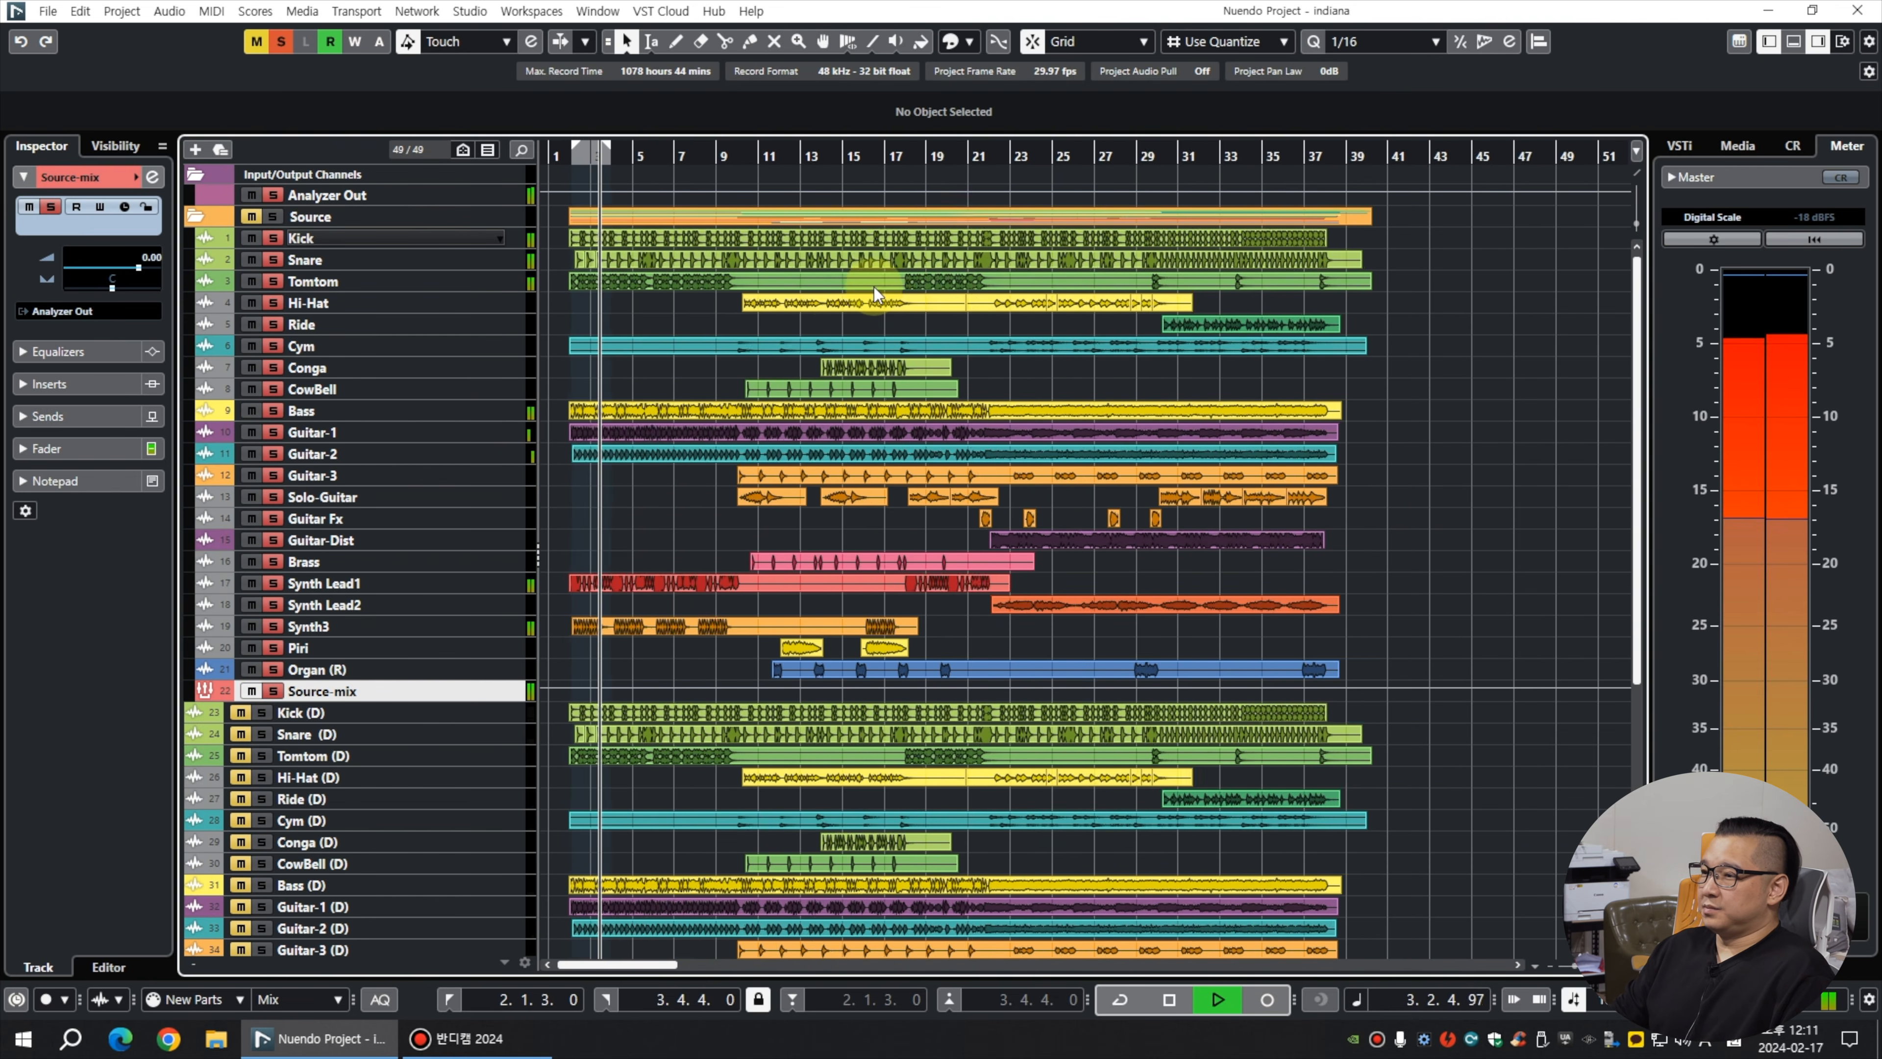
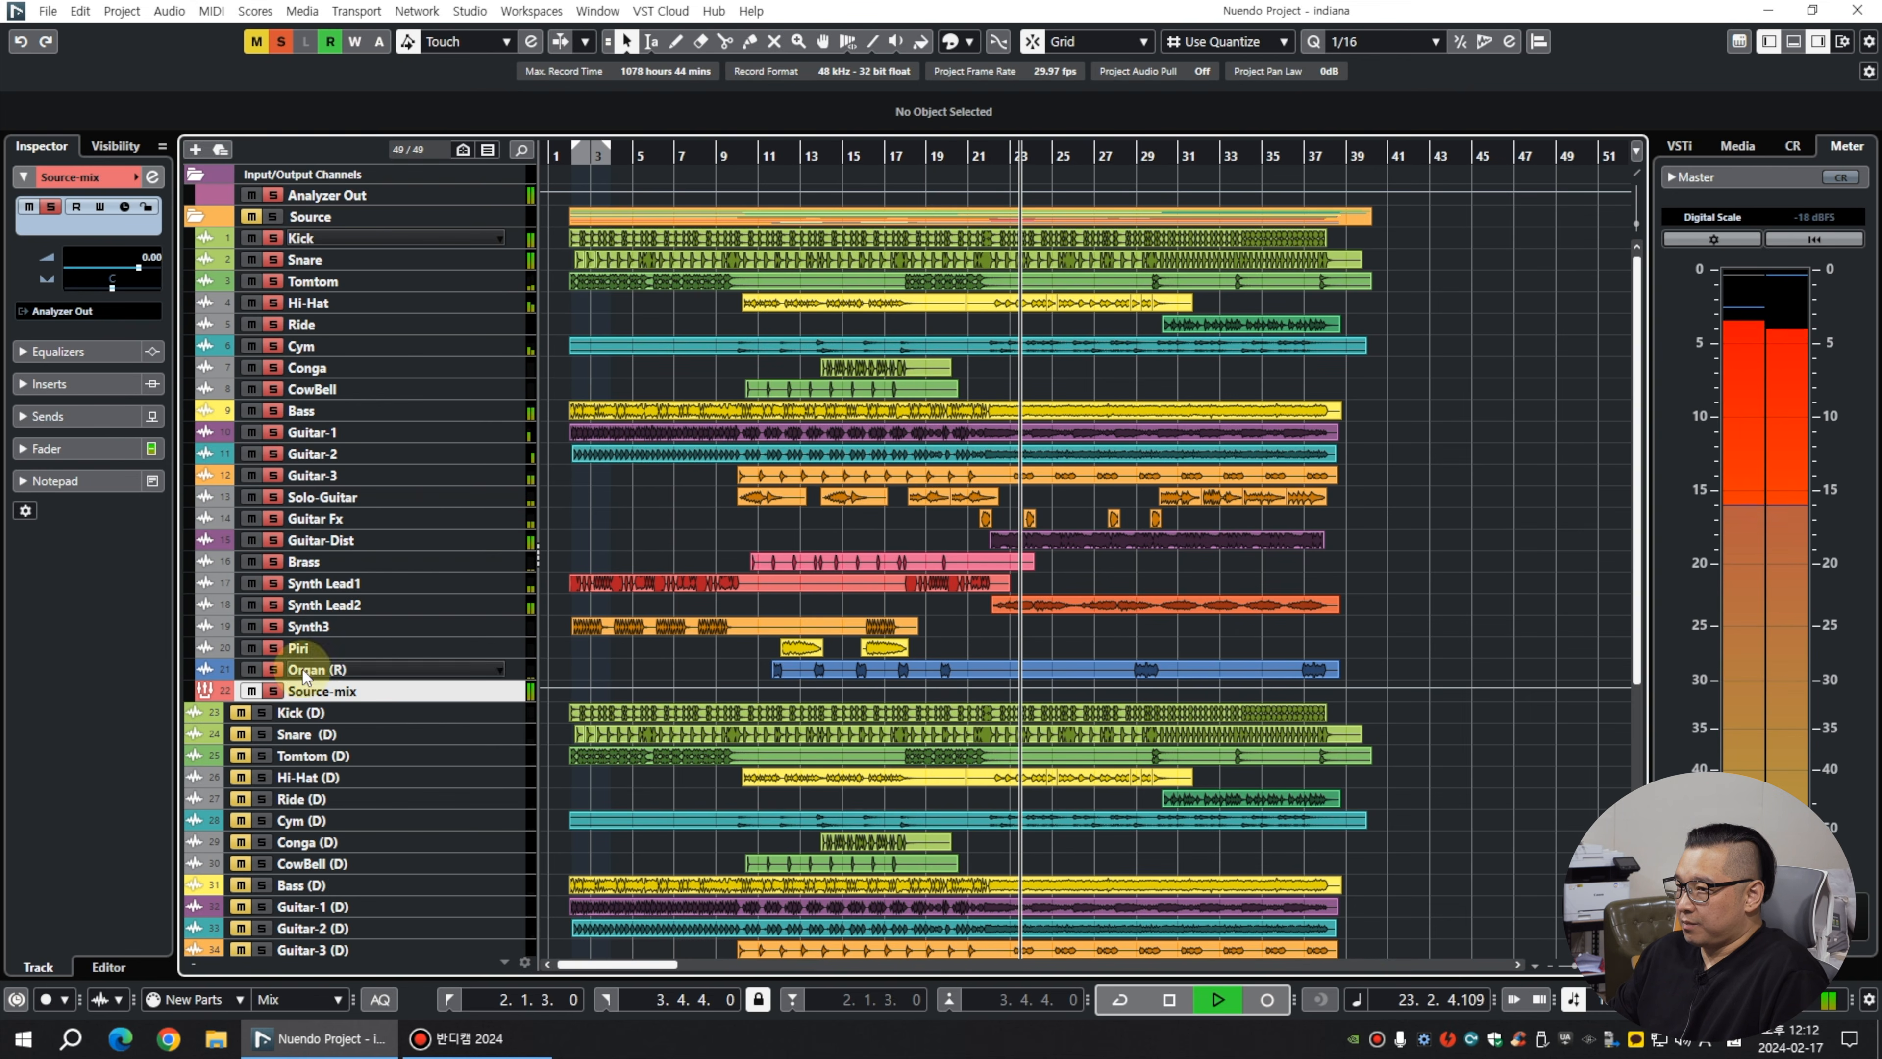
Unsolo Source-mix and play the processed mix from bar 2 to compare it with the original.
{"action": "key", "text": "space"}
{"action": "left_click", "coordinate": [275, 691]}
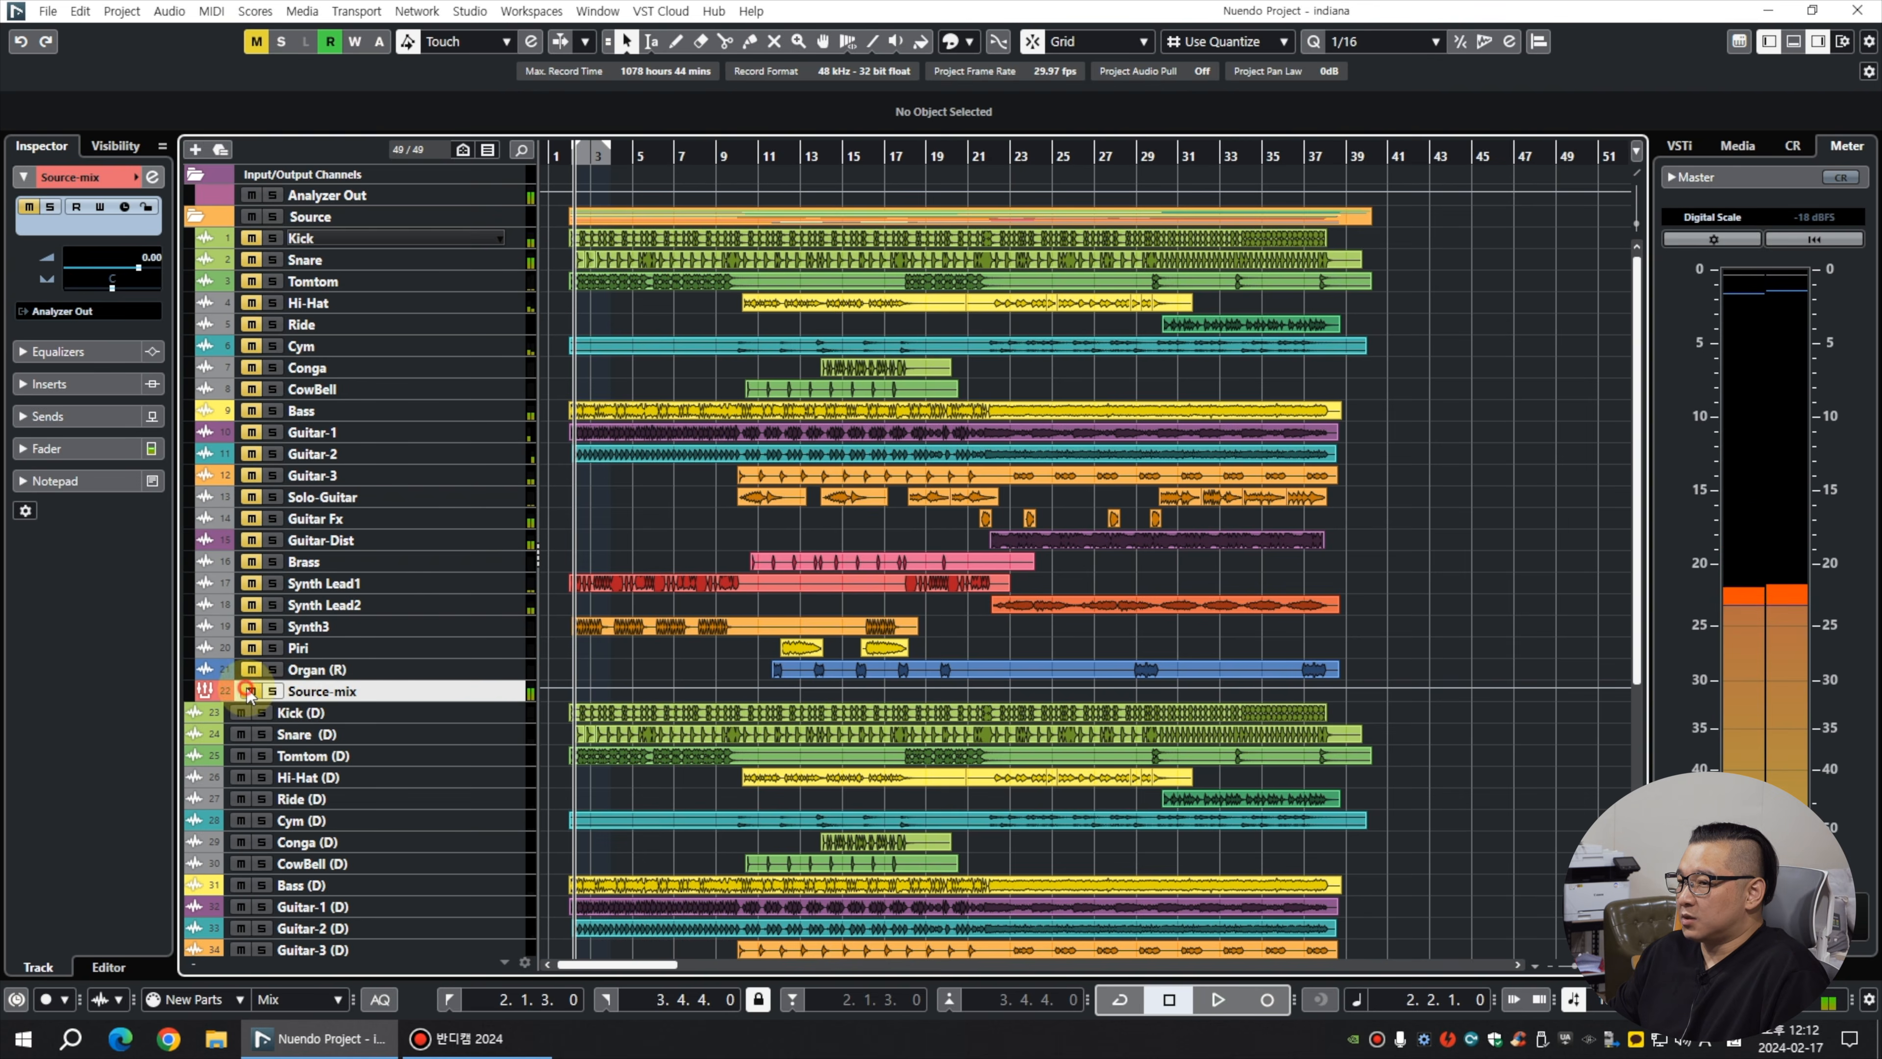
{"action": "scroll", "coordinate": [910, 619], "scroll_direction": "down", "scroll_amount": 3}
{"action": "scroll", "coordinate": [910, 619], "scroll_direction": "down", "scroll_amount": 3}
{"action": "key", "text": "space"}
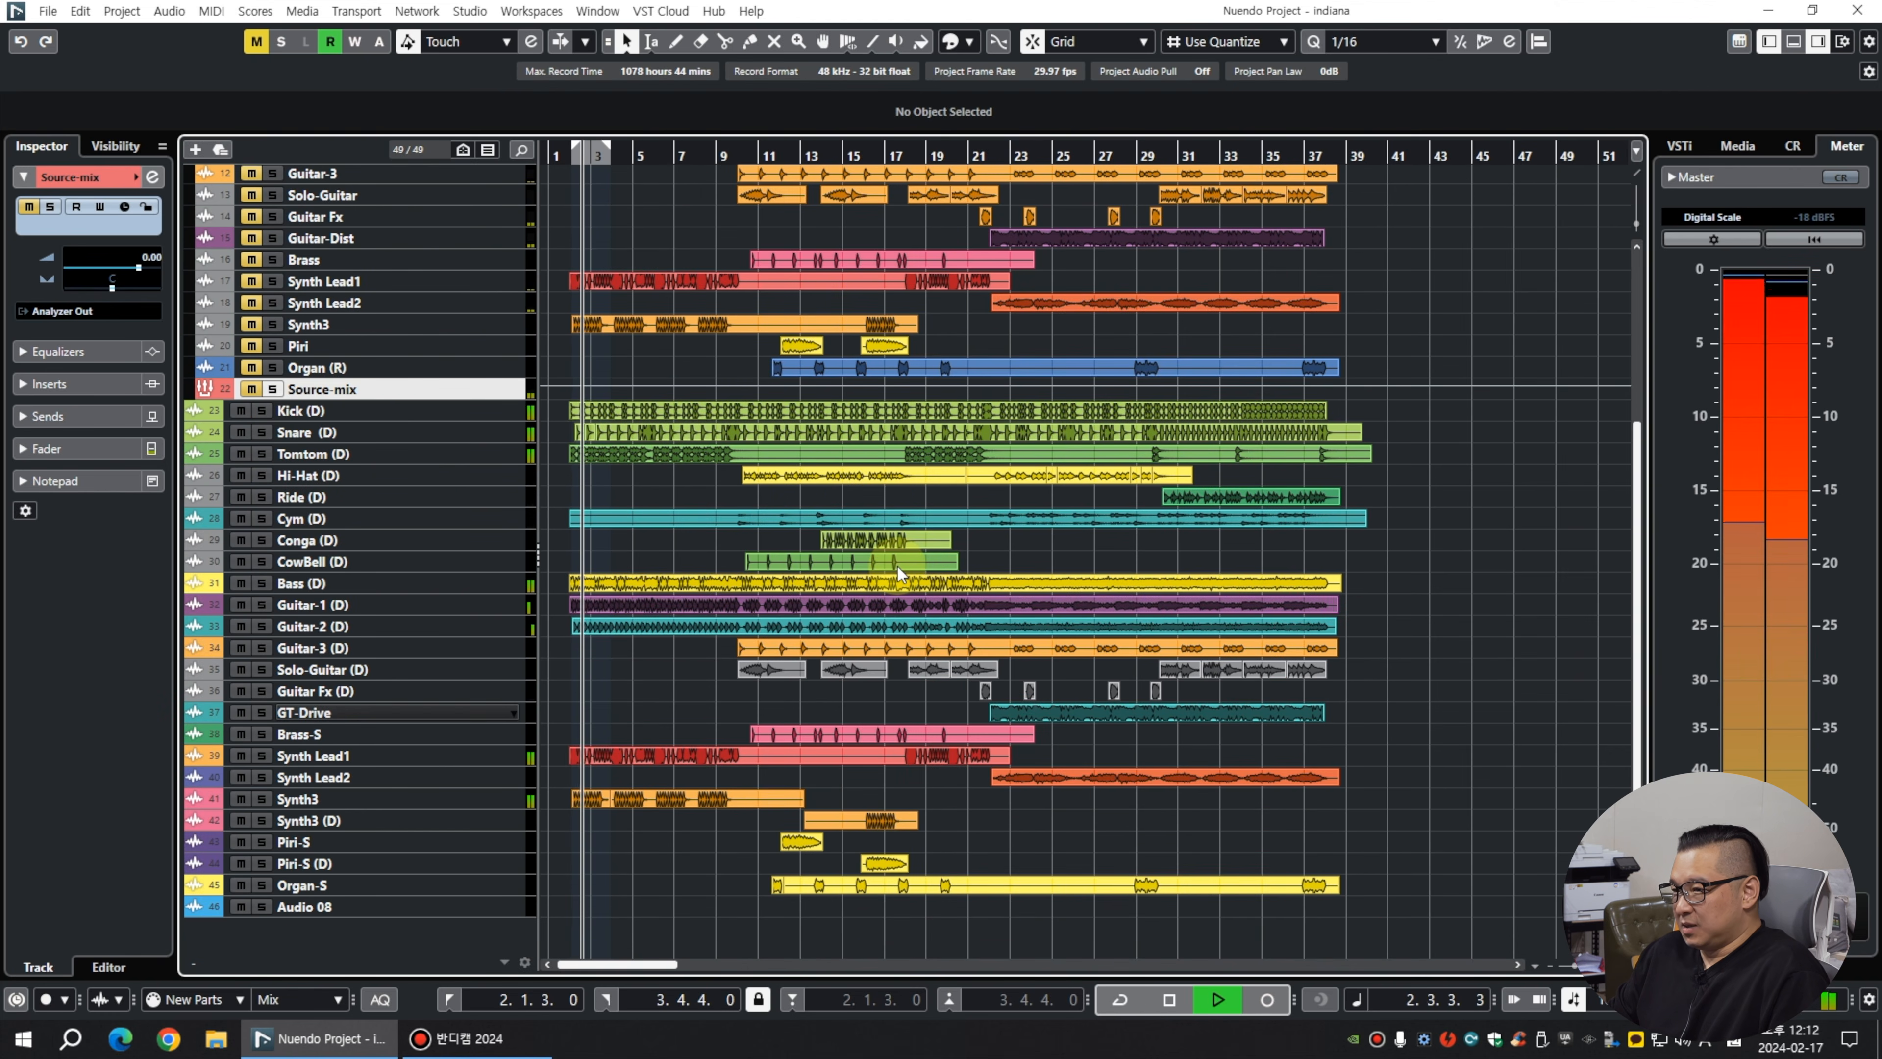
Lower the Synth Lead1 fader to -1.05 dB and pan it to L10 in the MixConsole.
{"action": "key", "text": "F3"}
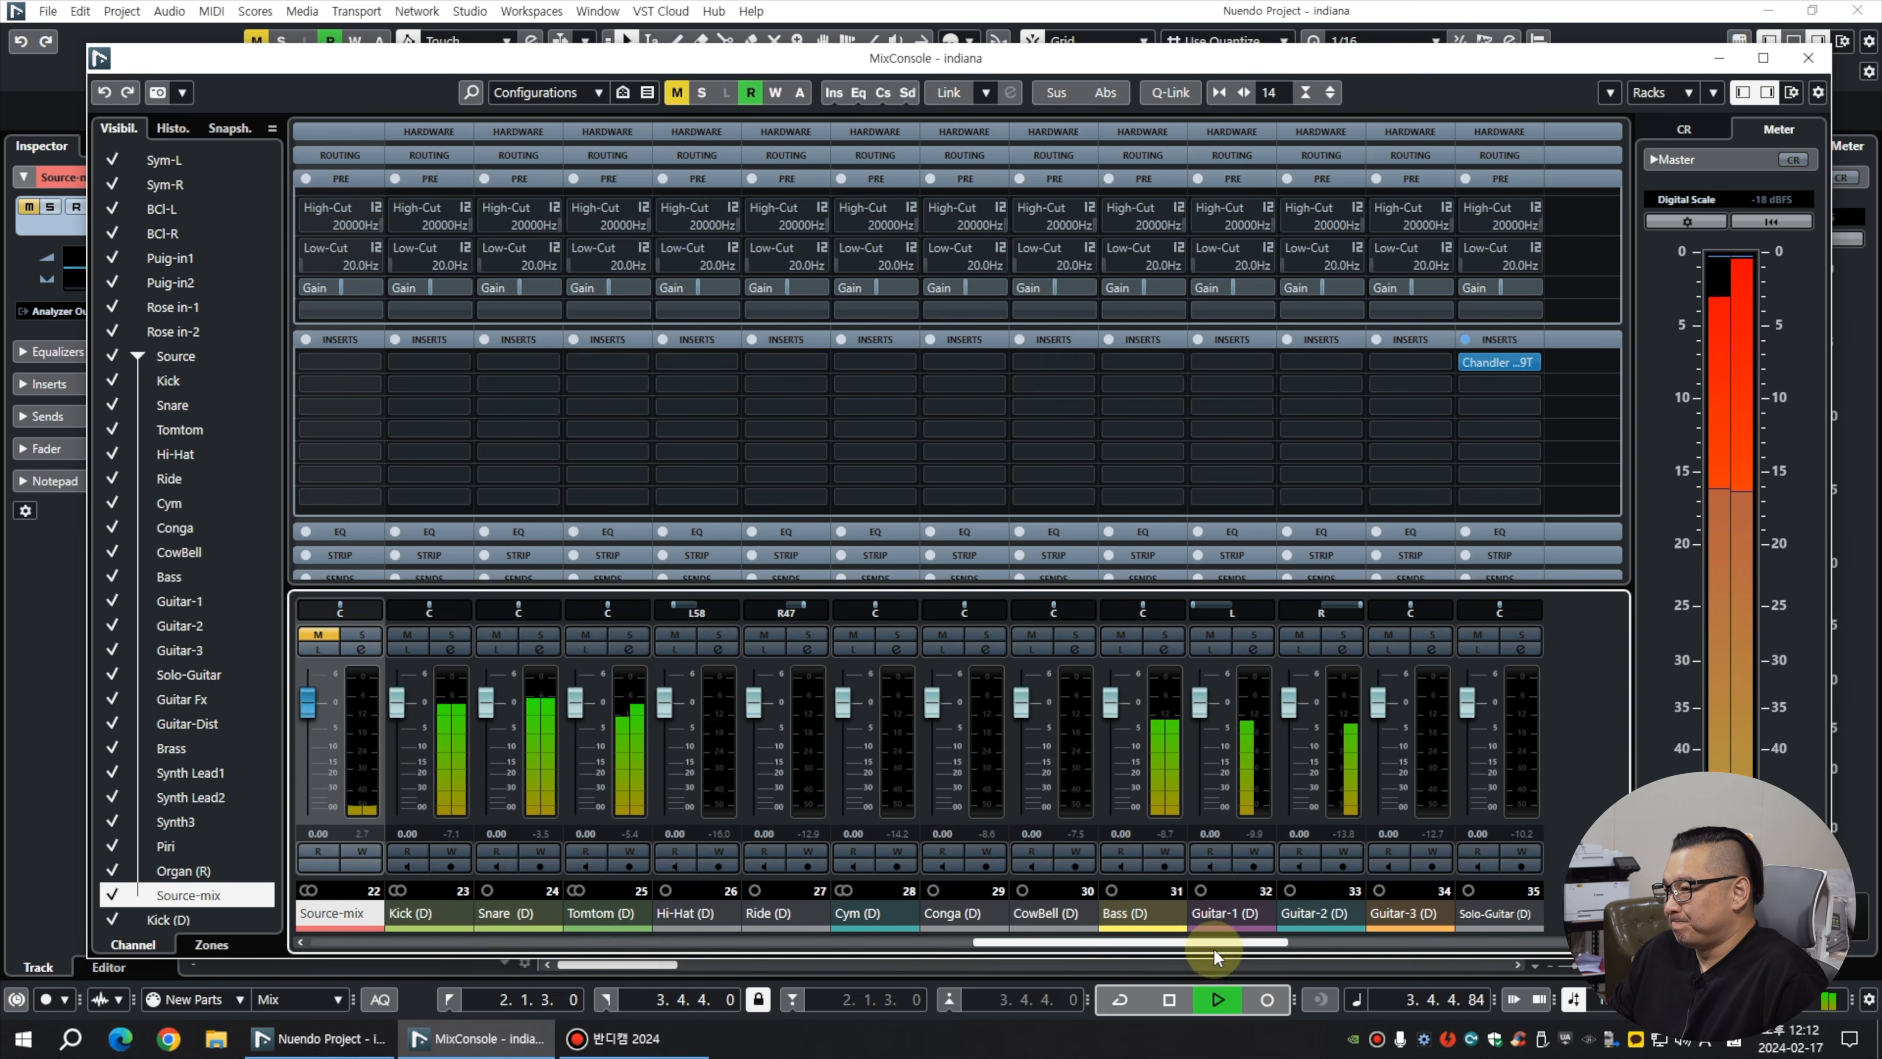
{"action": "left_click_drag", "start_coordinate": [1231, 948], "coordinate": [1469, 943]}
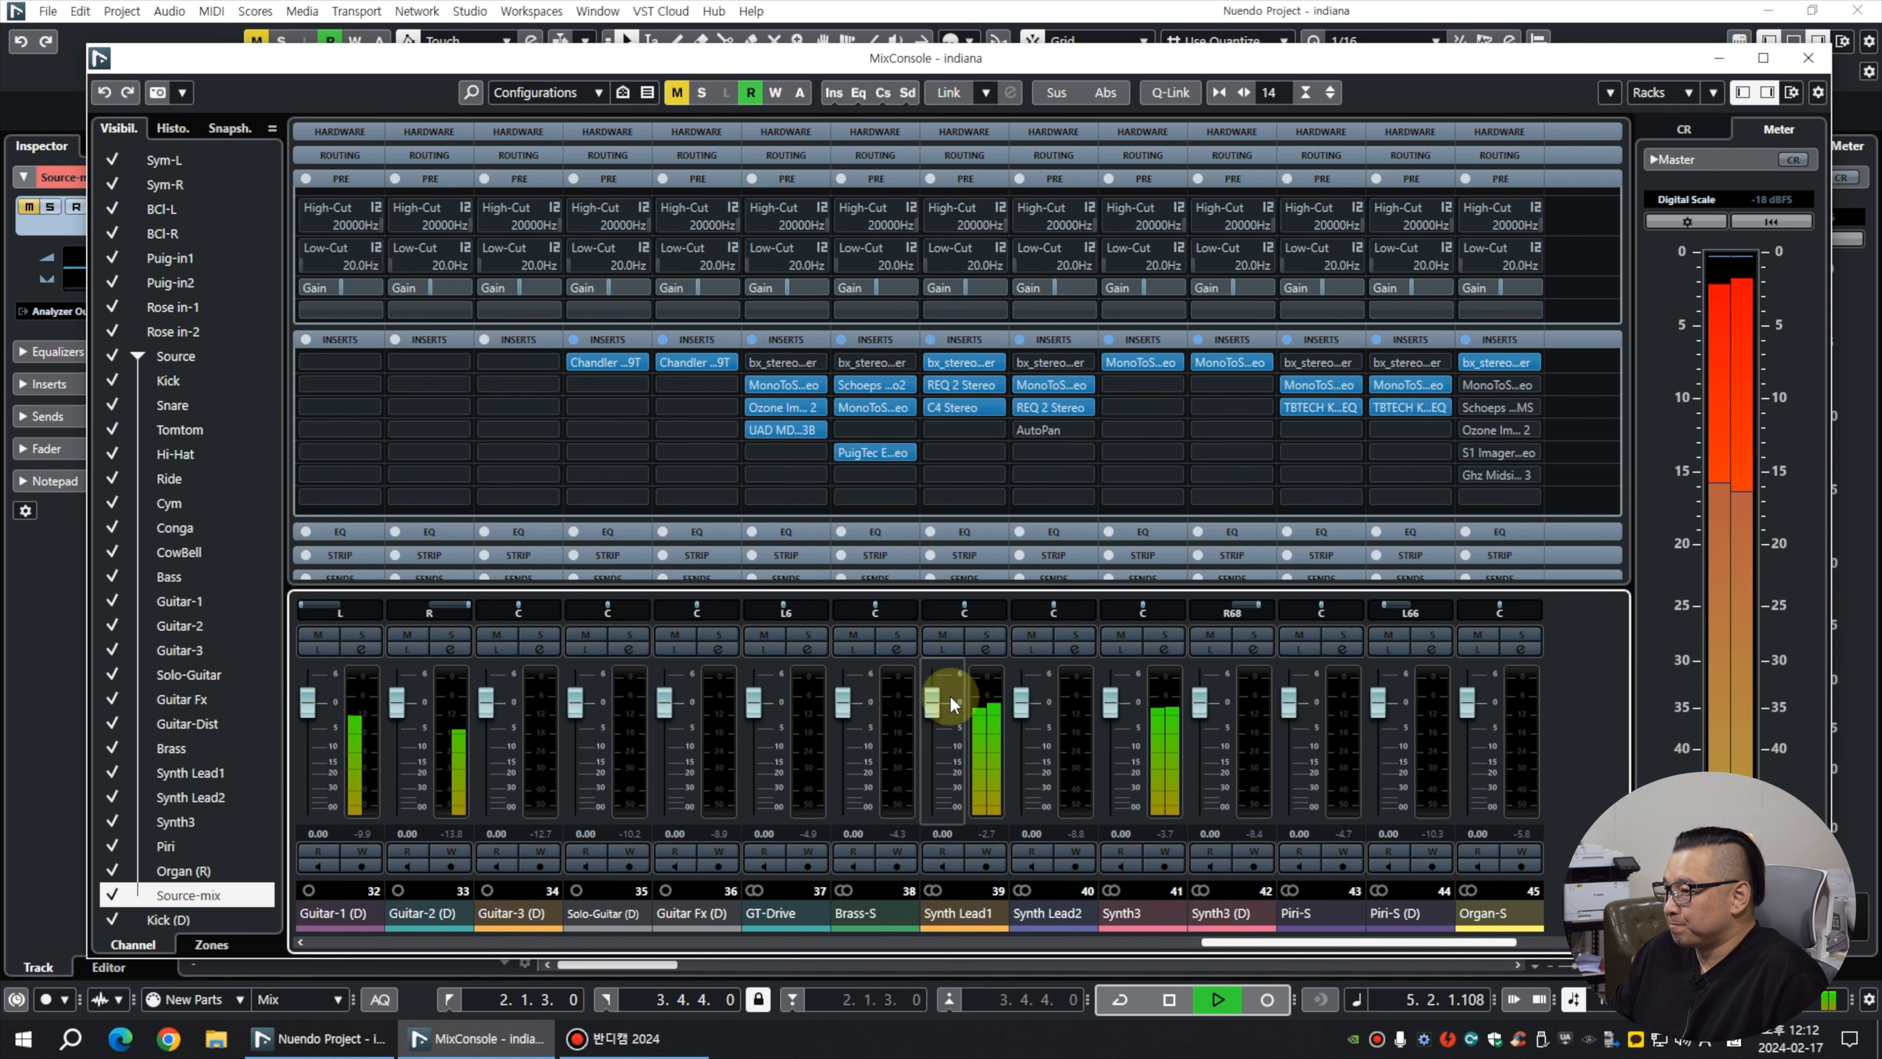
{"action": "scroll", "coordinate": [945, 696], "scroll_direction": "down", "scroll_amount": 3}
{"action": "scroll", "coordinate": [971, 611], "scroll_direction": "down", "scroll_amount": 5}
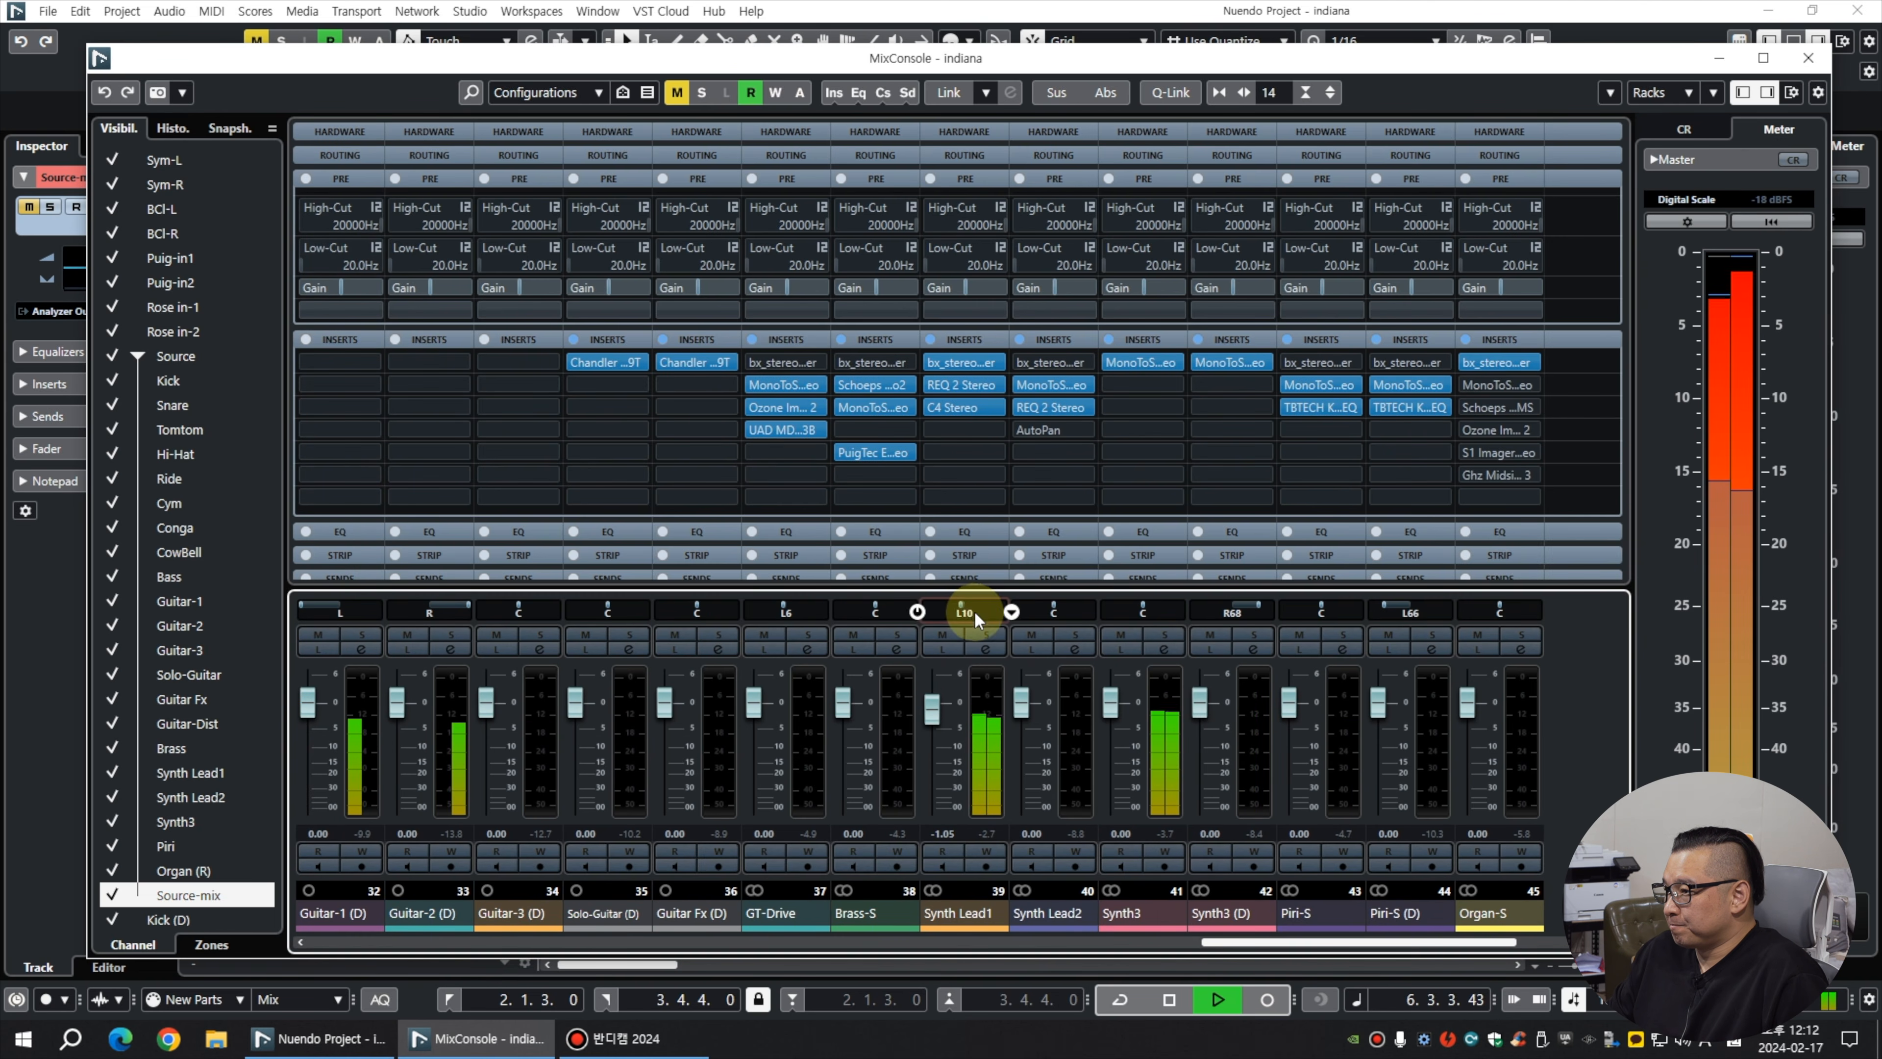
Pan Synth3 to R6 and lower its fader to -0.83 dB.
{"action": "scroll", "coordinate": [1144, 614], "scroll_direction": "up", "scroll_amount": 3}
{"action": "scroll", "coordinate": [1115, 708], "scroll_direction": "down", "scroll_amount": 3}
{"action": "scroll", "coordinate": [1115, 707], "scroll_direction": "down", "scroll_amount": 1}
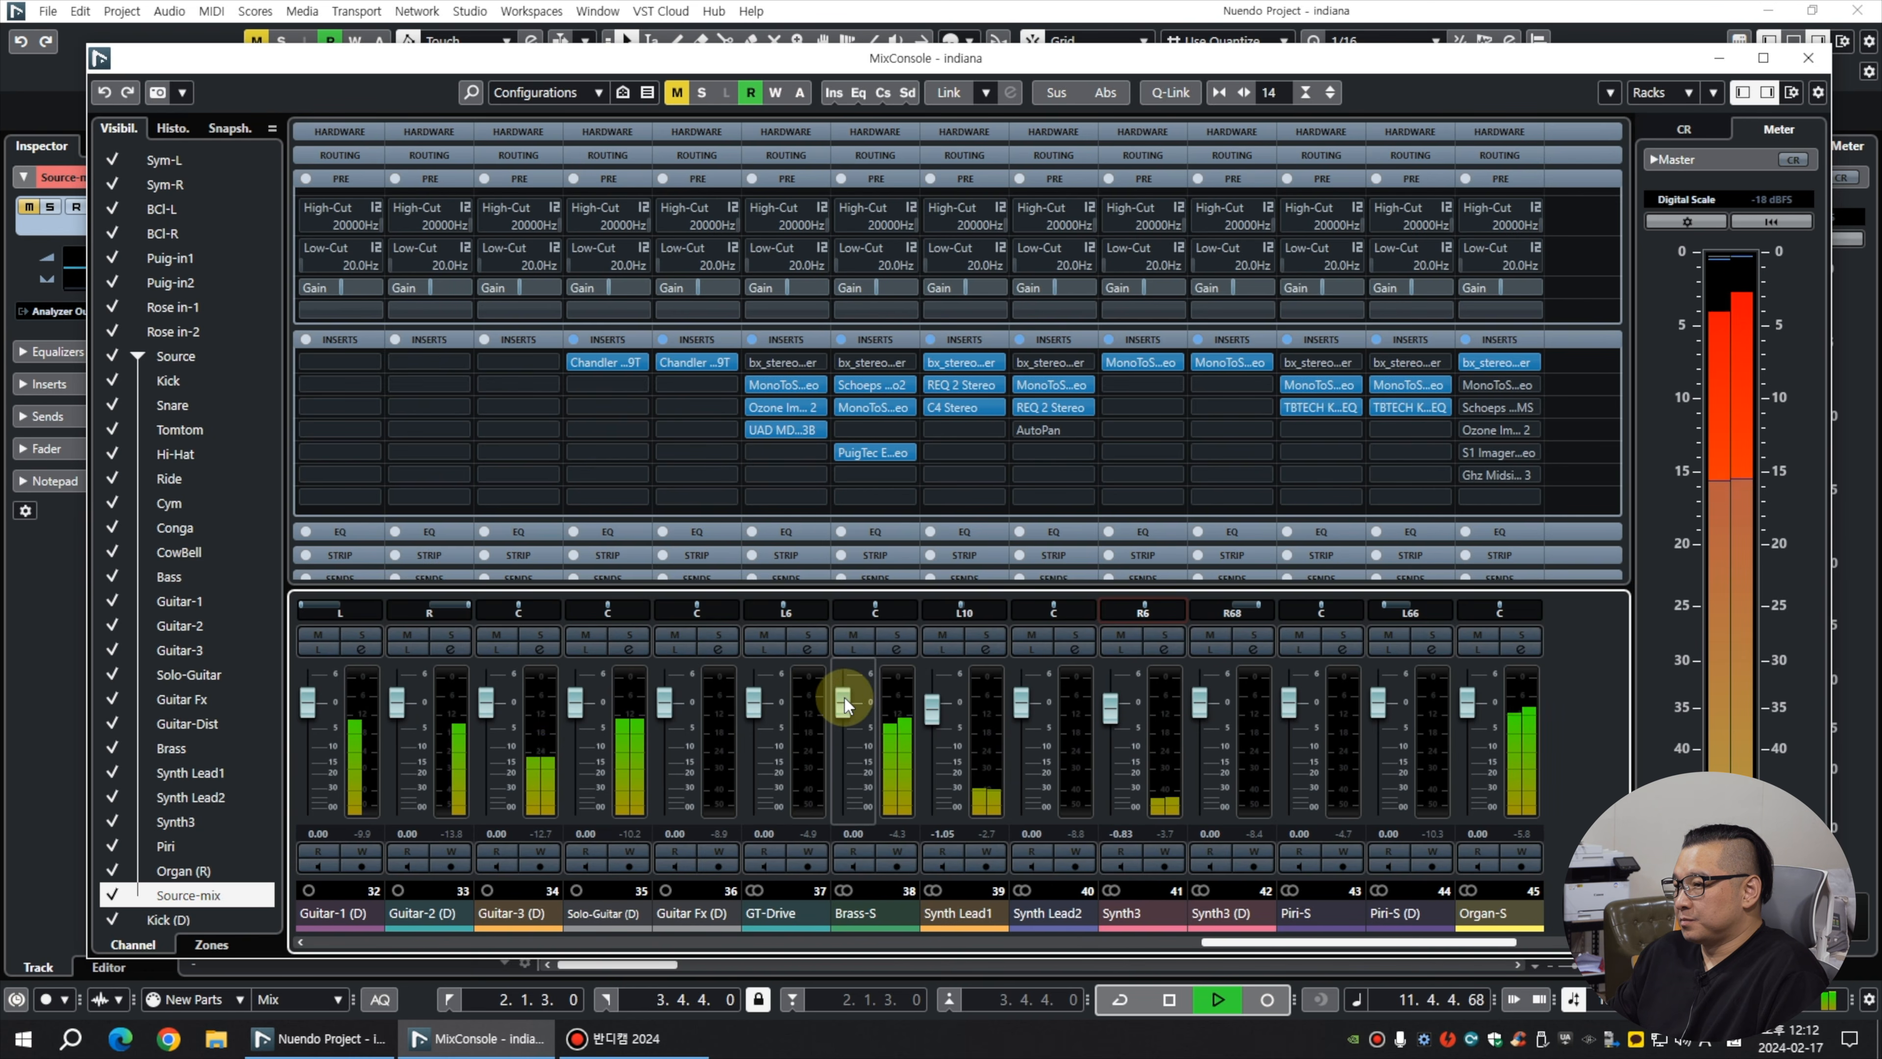
Lower the Brass-S and Piri-S faders to -0.83 dB each and close the MixConsole.
{"action": "scroll", "coordinate": [843, 705], "scroll_direction": "down", "scroll_amount": 3}
{"action": "scroll", "coordinate": [847, 703], "scroll_direction": "down", "scroll_amount": 1}
{"action": "scroll", "coordinate": [1305, 711], "scroll_direction": "down", "scroll_amount": 4}
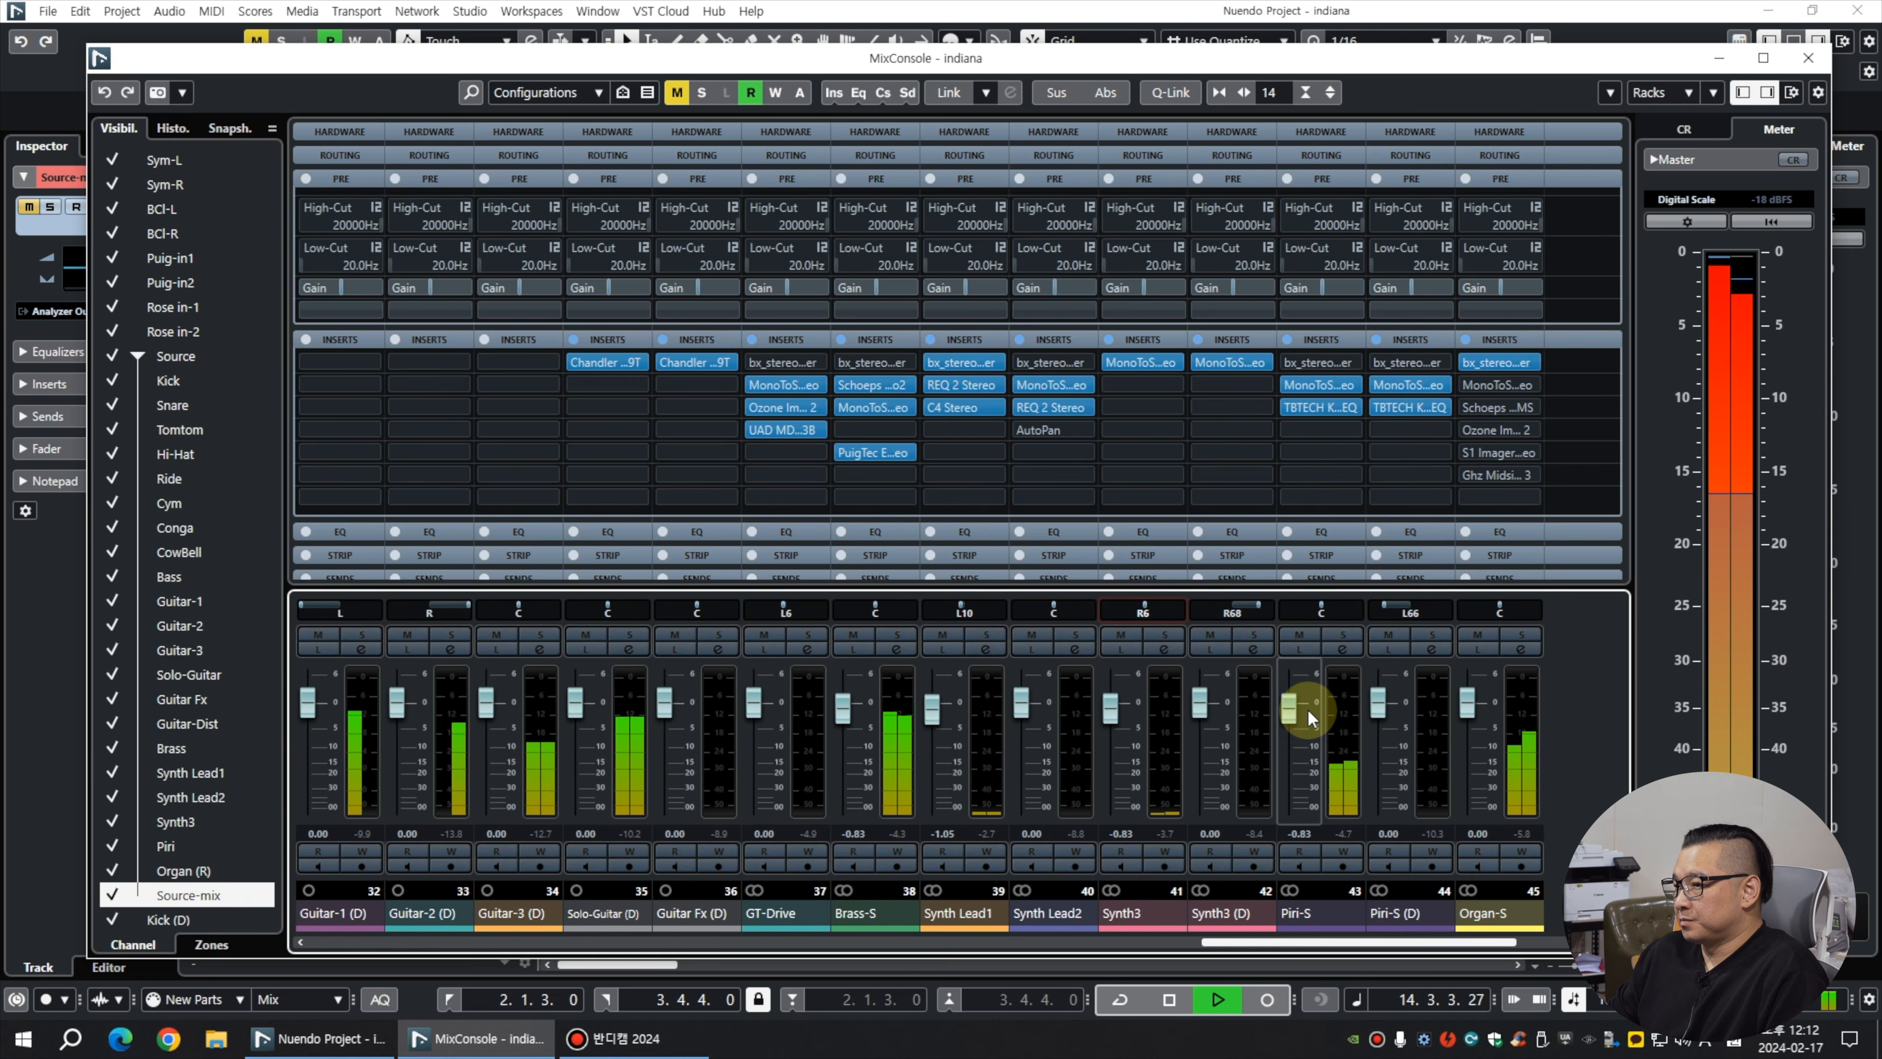
{"action": "key", "text": "F3"}
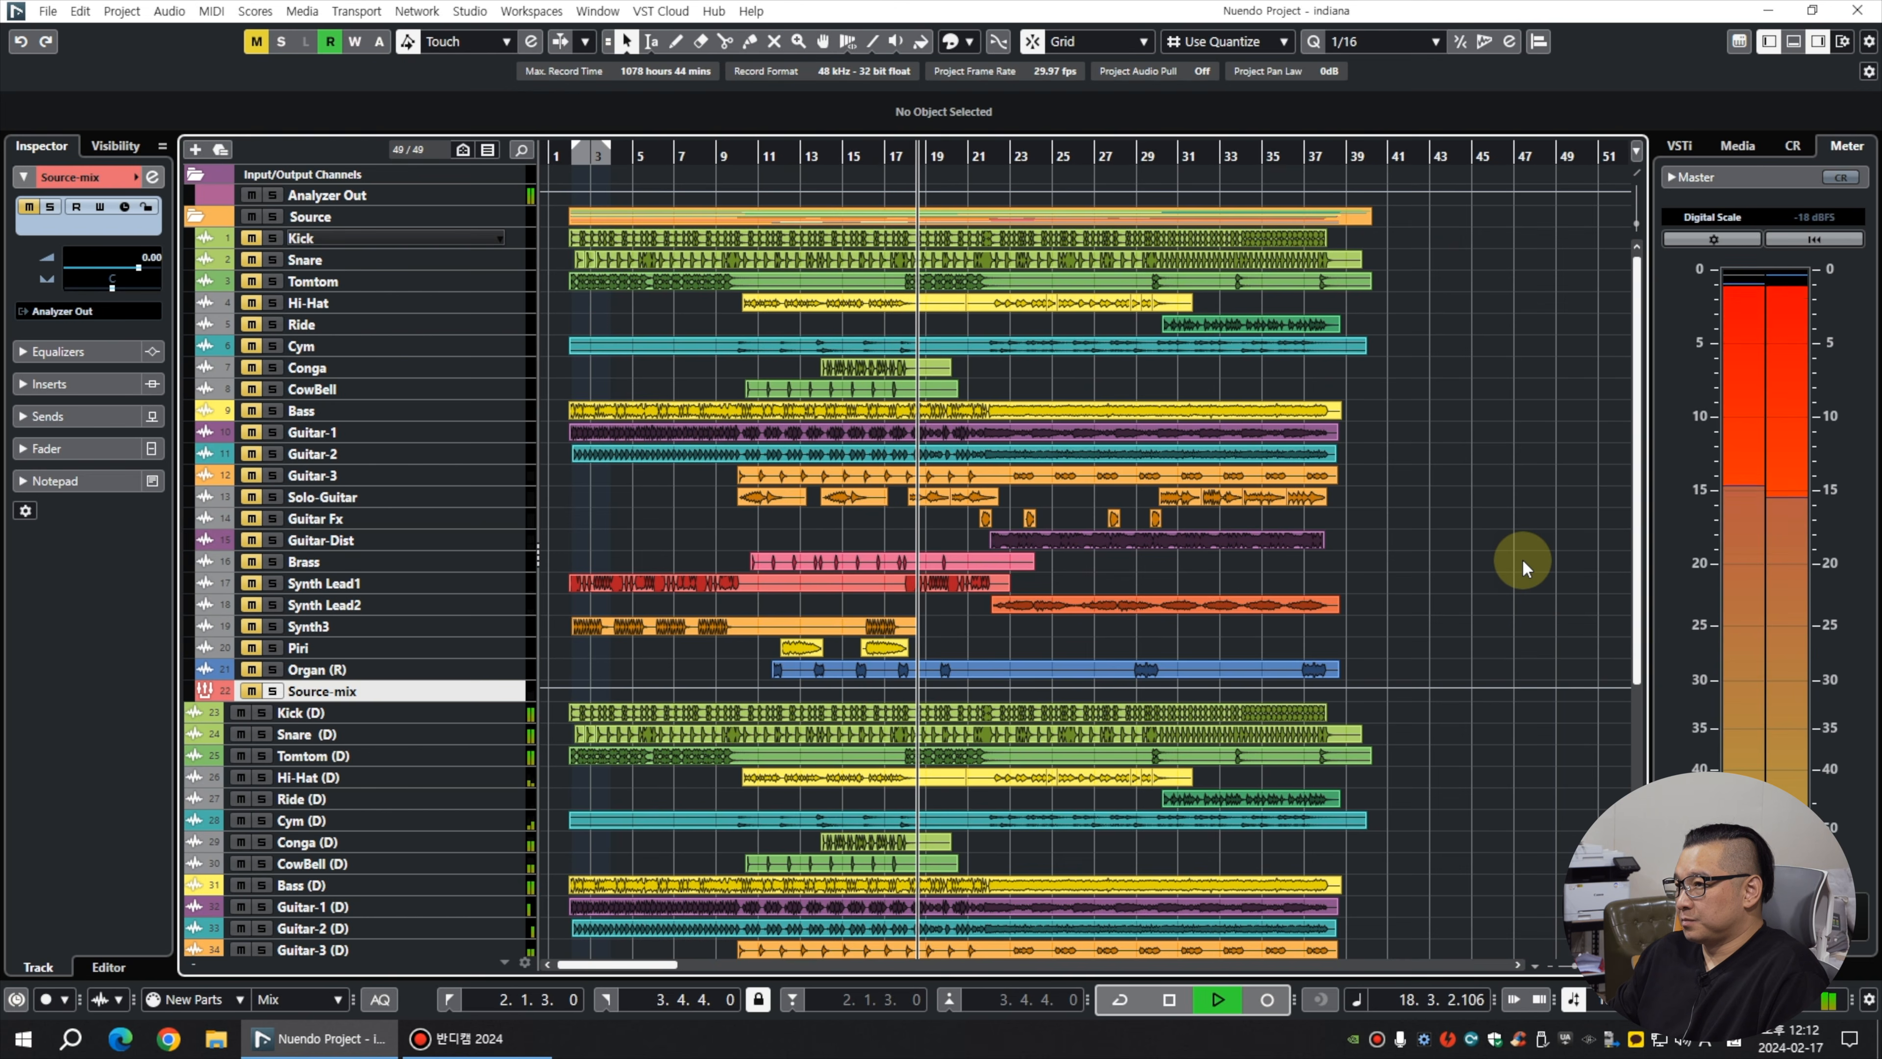
{"action": "key", "text": "shift+h"}
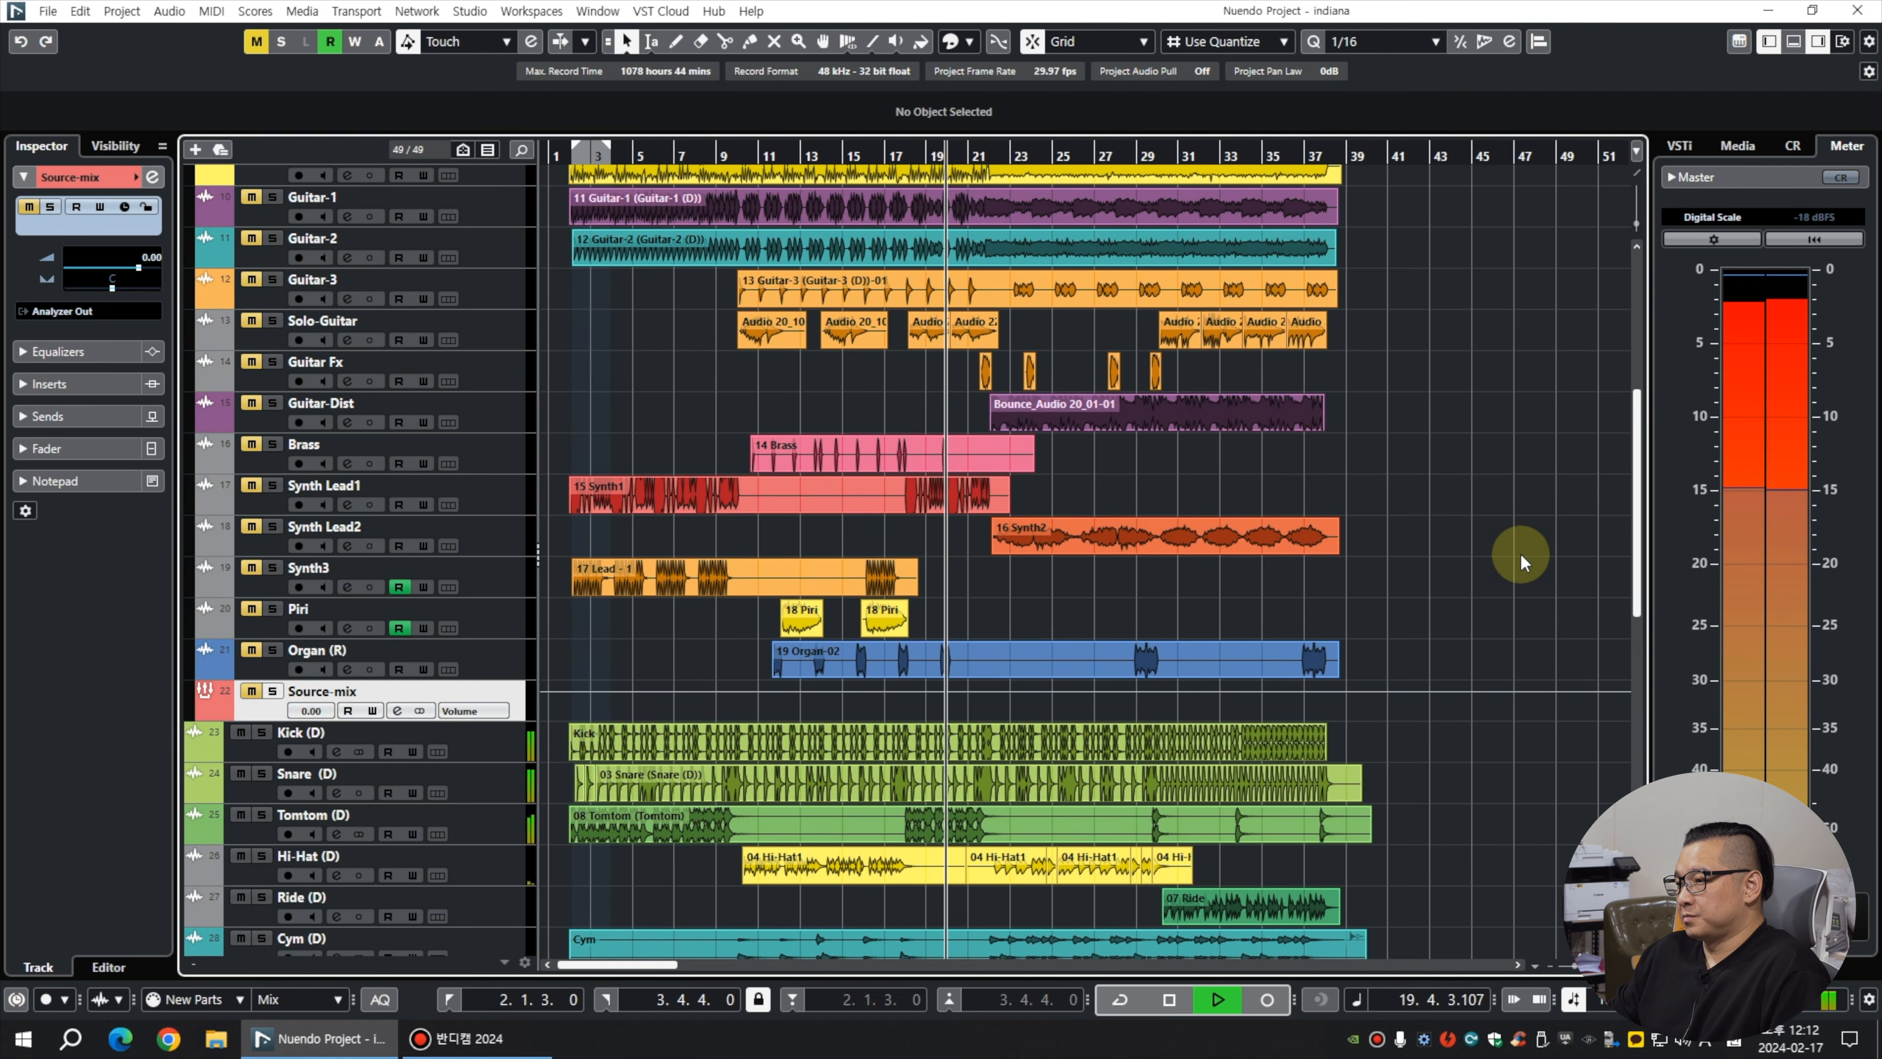
{"action": "key", "text": "shift+g"}
{"action": "key", "text": "shift+g"}
{"action": "key", "text": "shift+h"}
{"action": "key", "text": "shift+h"}
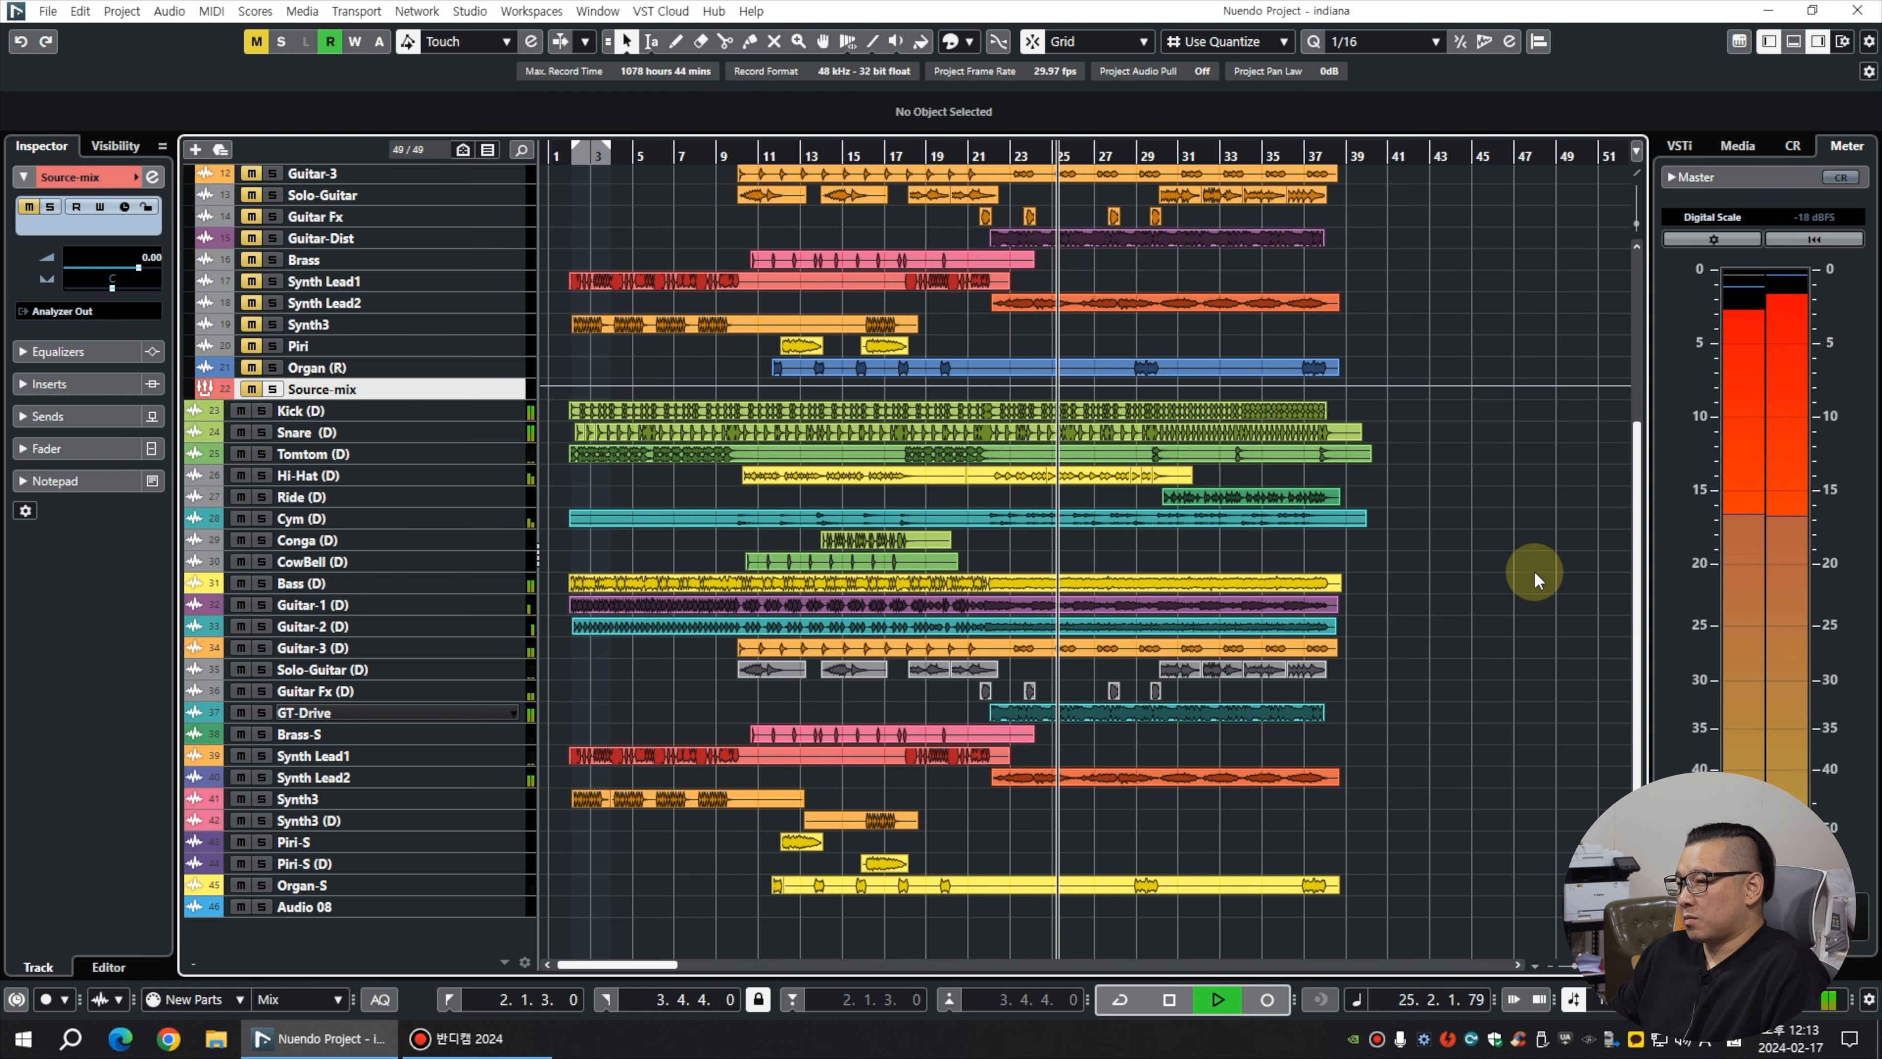
Stop the mix, solo the Ride (D) track and play it from about bar 30.
{"action": "scroll", "coordinate": [1526, 559], "scroll_direction": "up", "scroll_amount": 5}
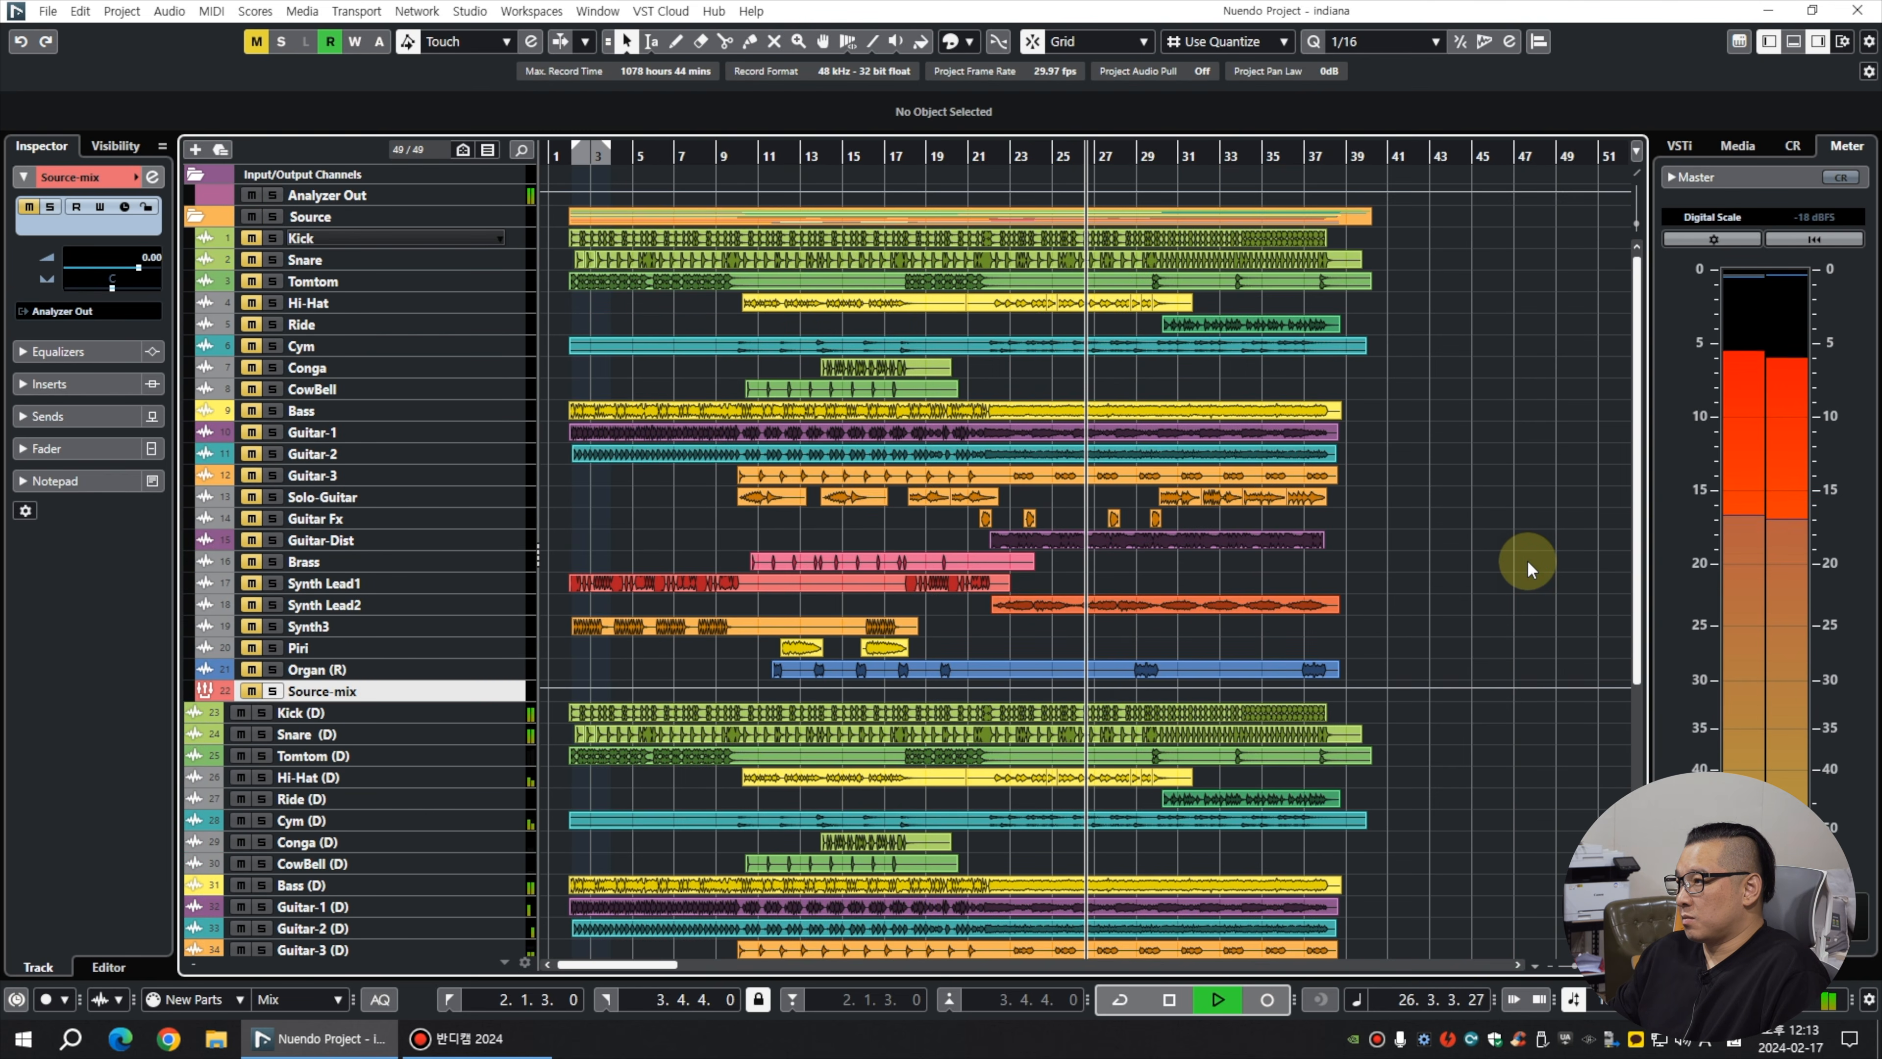
{"action": "key", "text": "space"}
{"action": "scroll", "coordinate": [1500, 512], "scroll_direction": "down", "scroll_amount": 5}
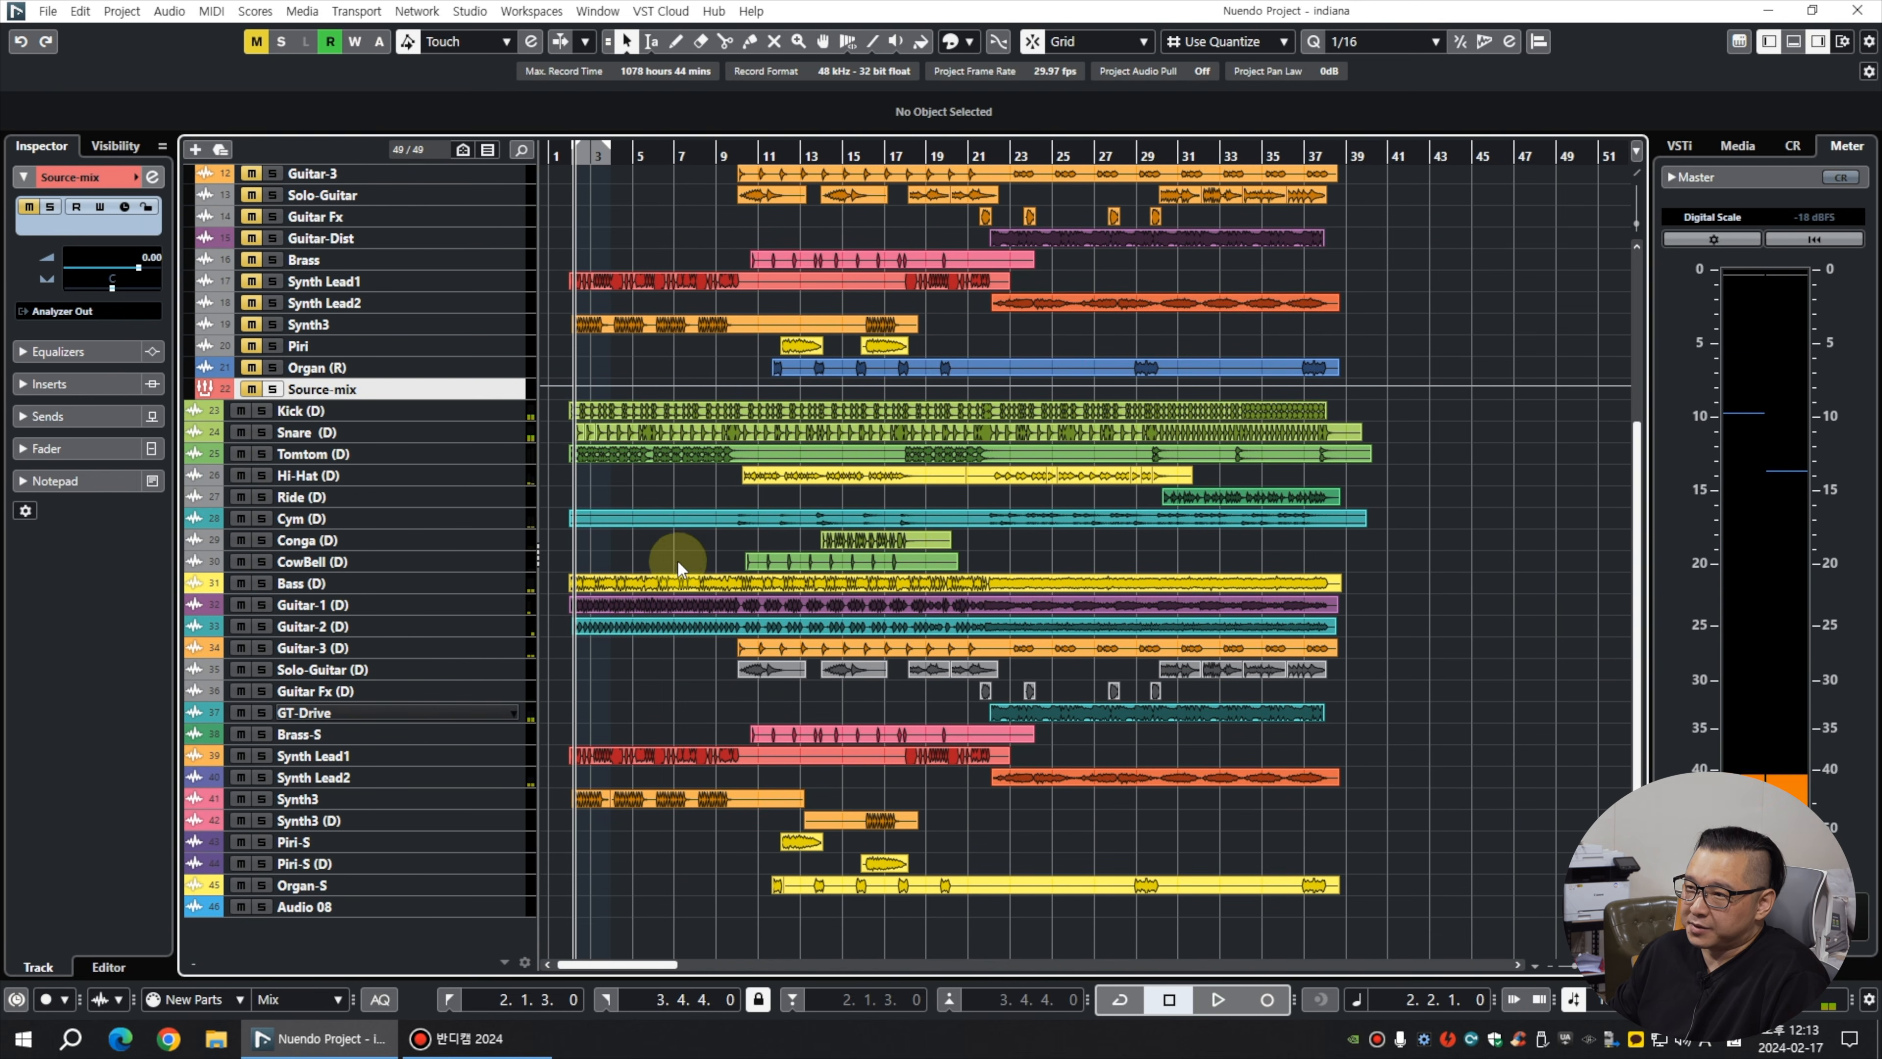
{"action": "left_click_drag", "start_coordinate": [816, 152], "coordinate": [816, 211]}
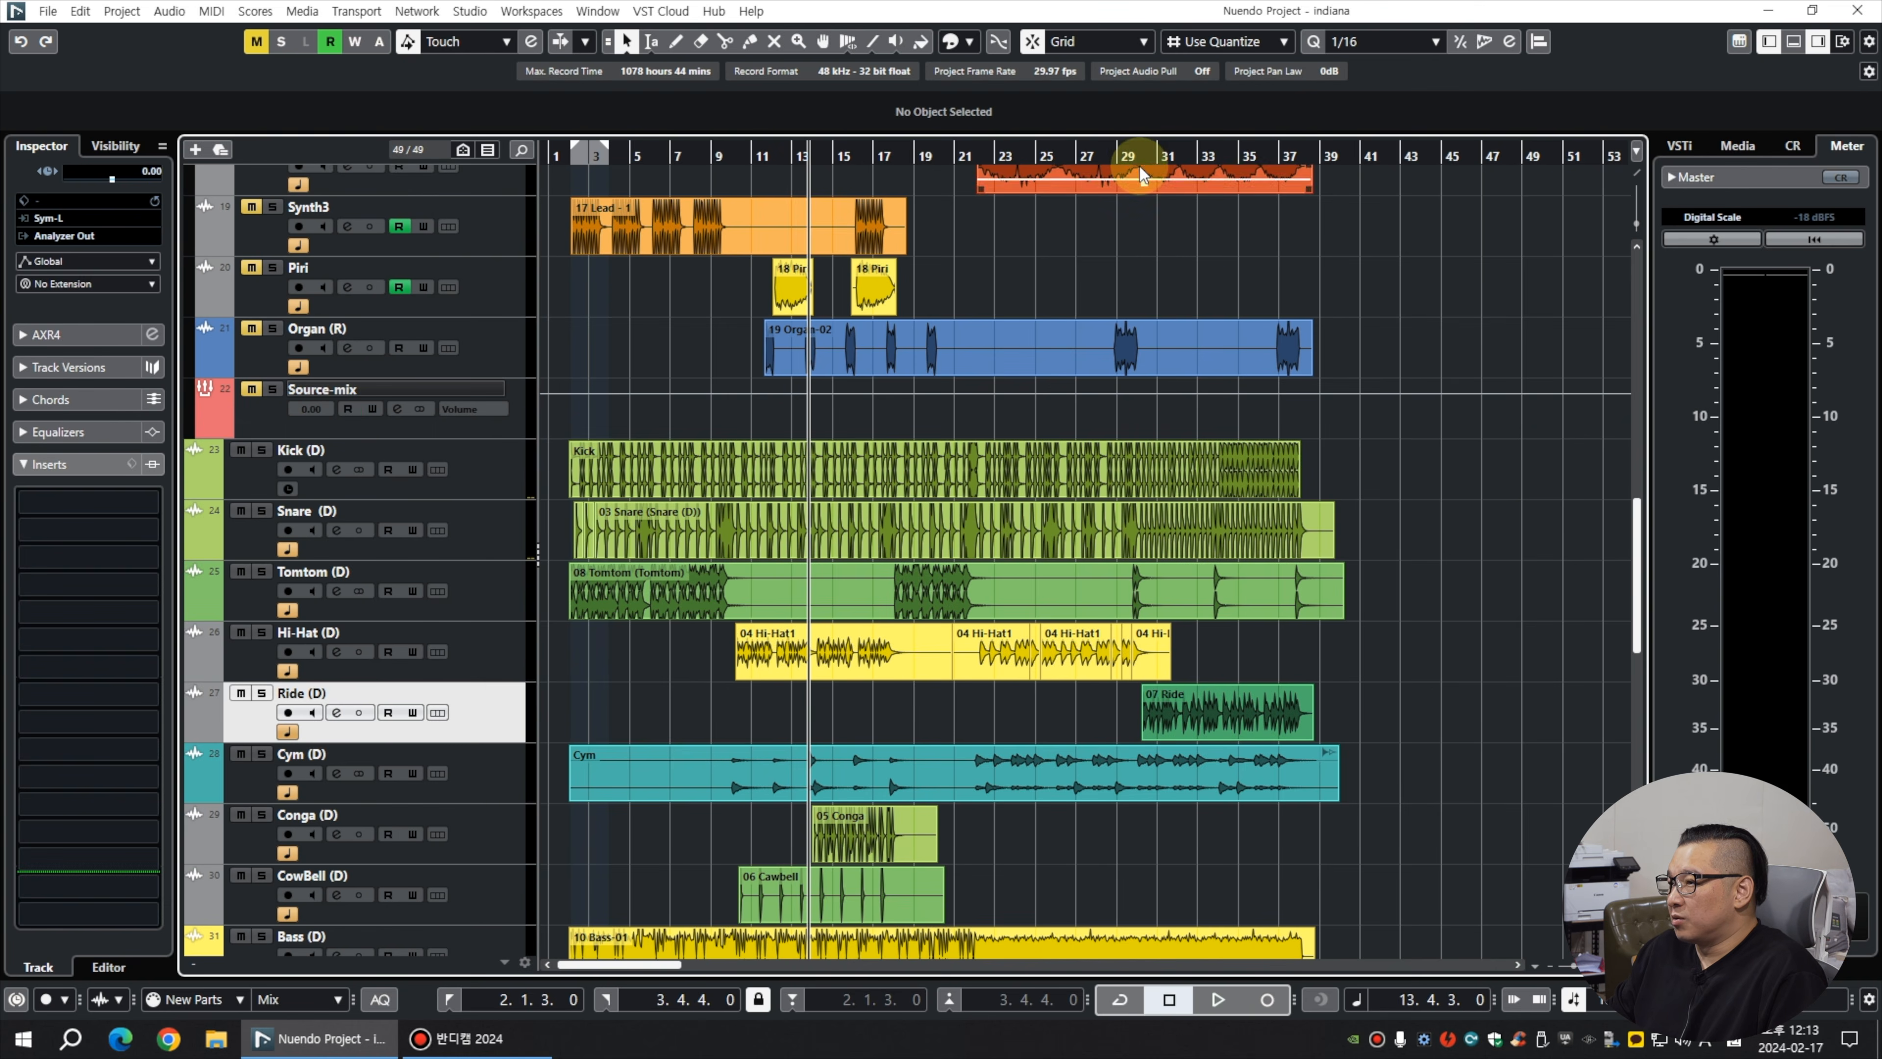
{"action": "left_click_drag", "start_coordinate": [1156, 153], "coordinate": [1094, 197]}
{"action": "key", "text": "s"}
{"action": "key", "text": "space"}
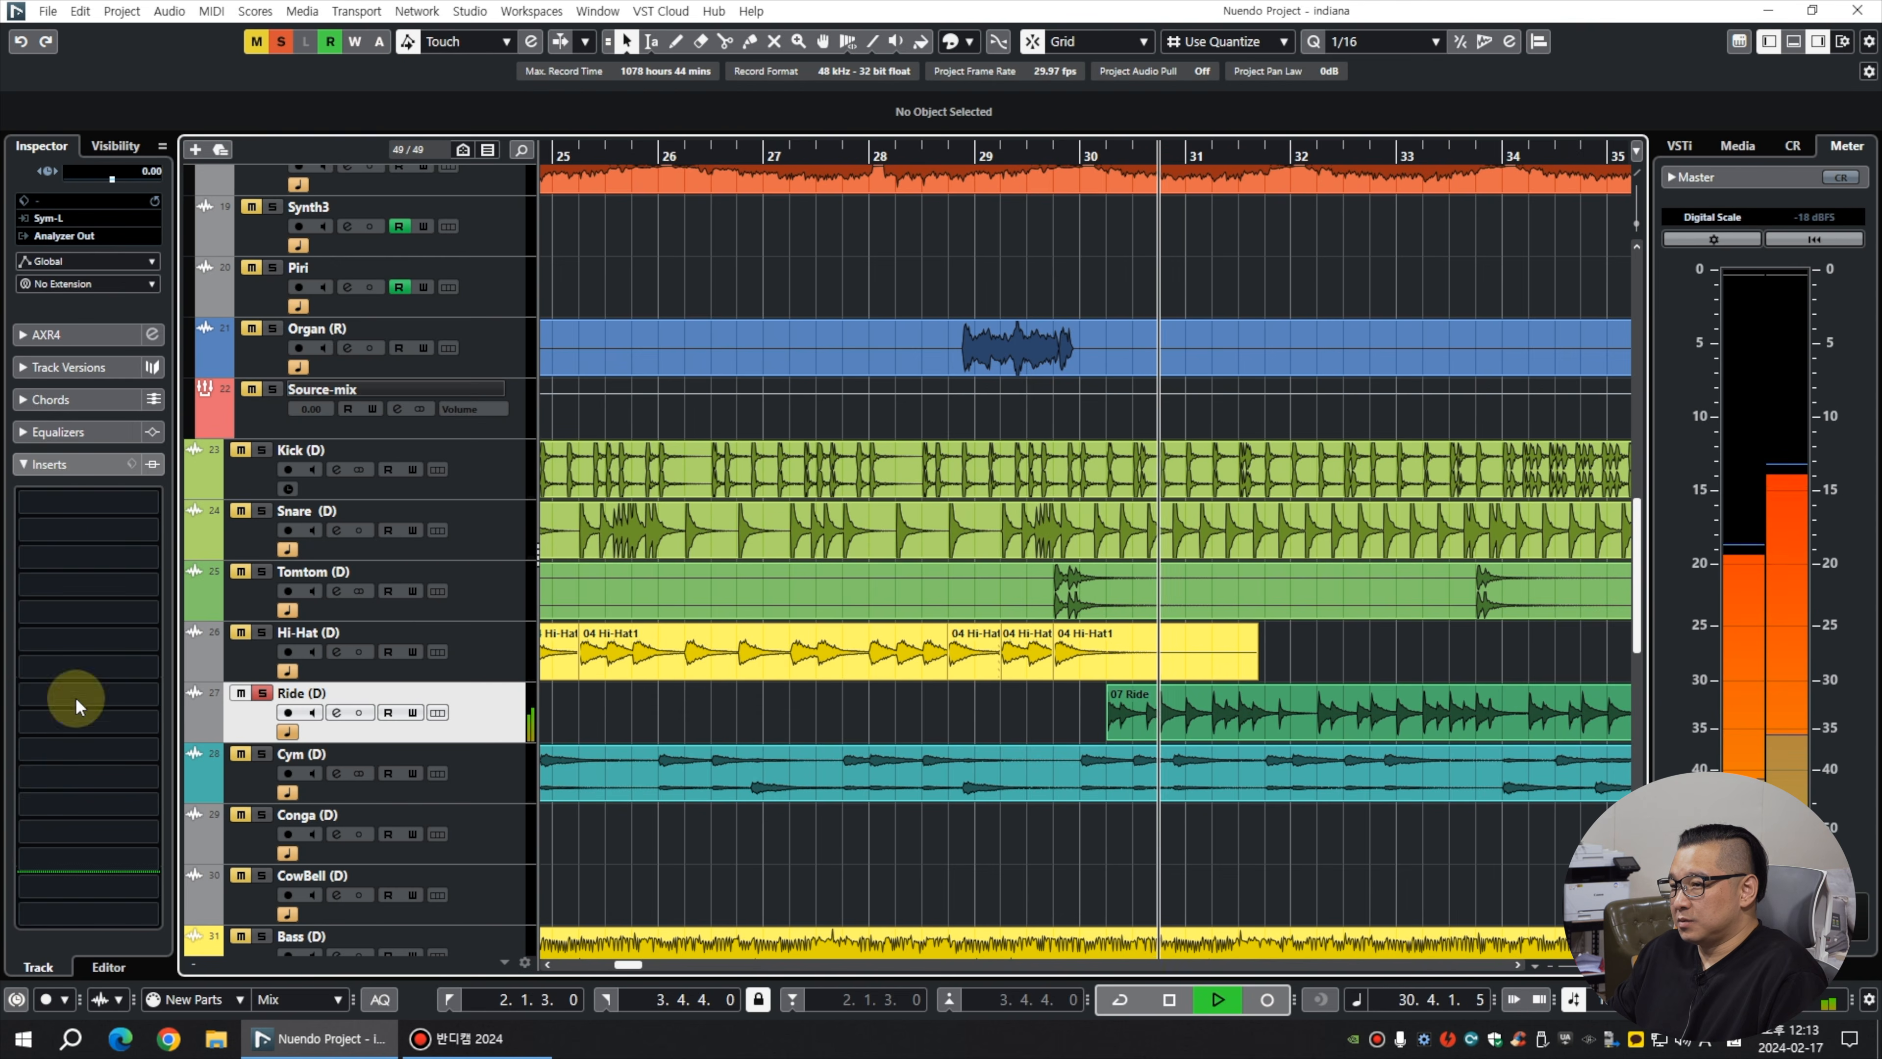
{"action": "left_click", "coordinate": [767, 734]}
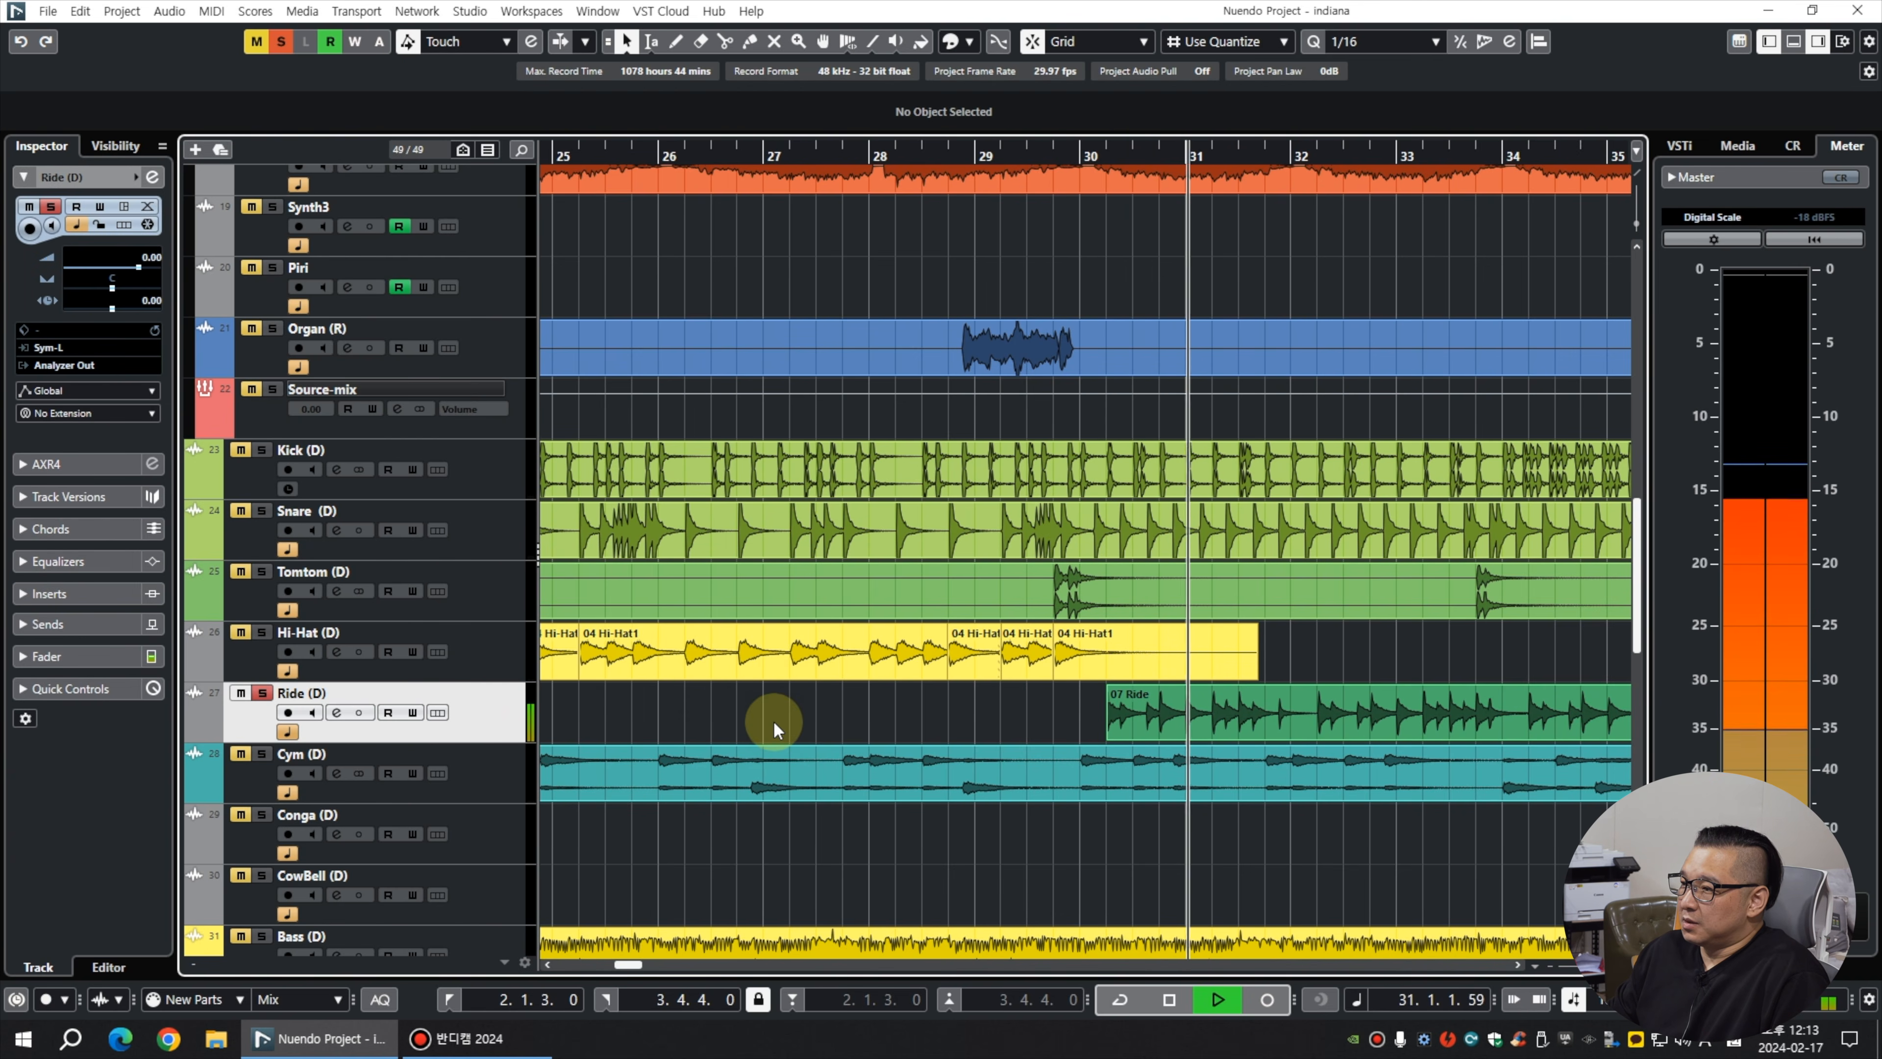
{"action": "key", "text": "space"}
Add a new audio track directly below Ride (D).
{"action": "left_click", "coordinate": [643, 730]}
{"action": "right_click", "coordinate": [475, 220]}
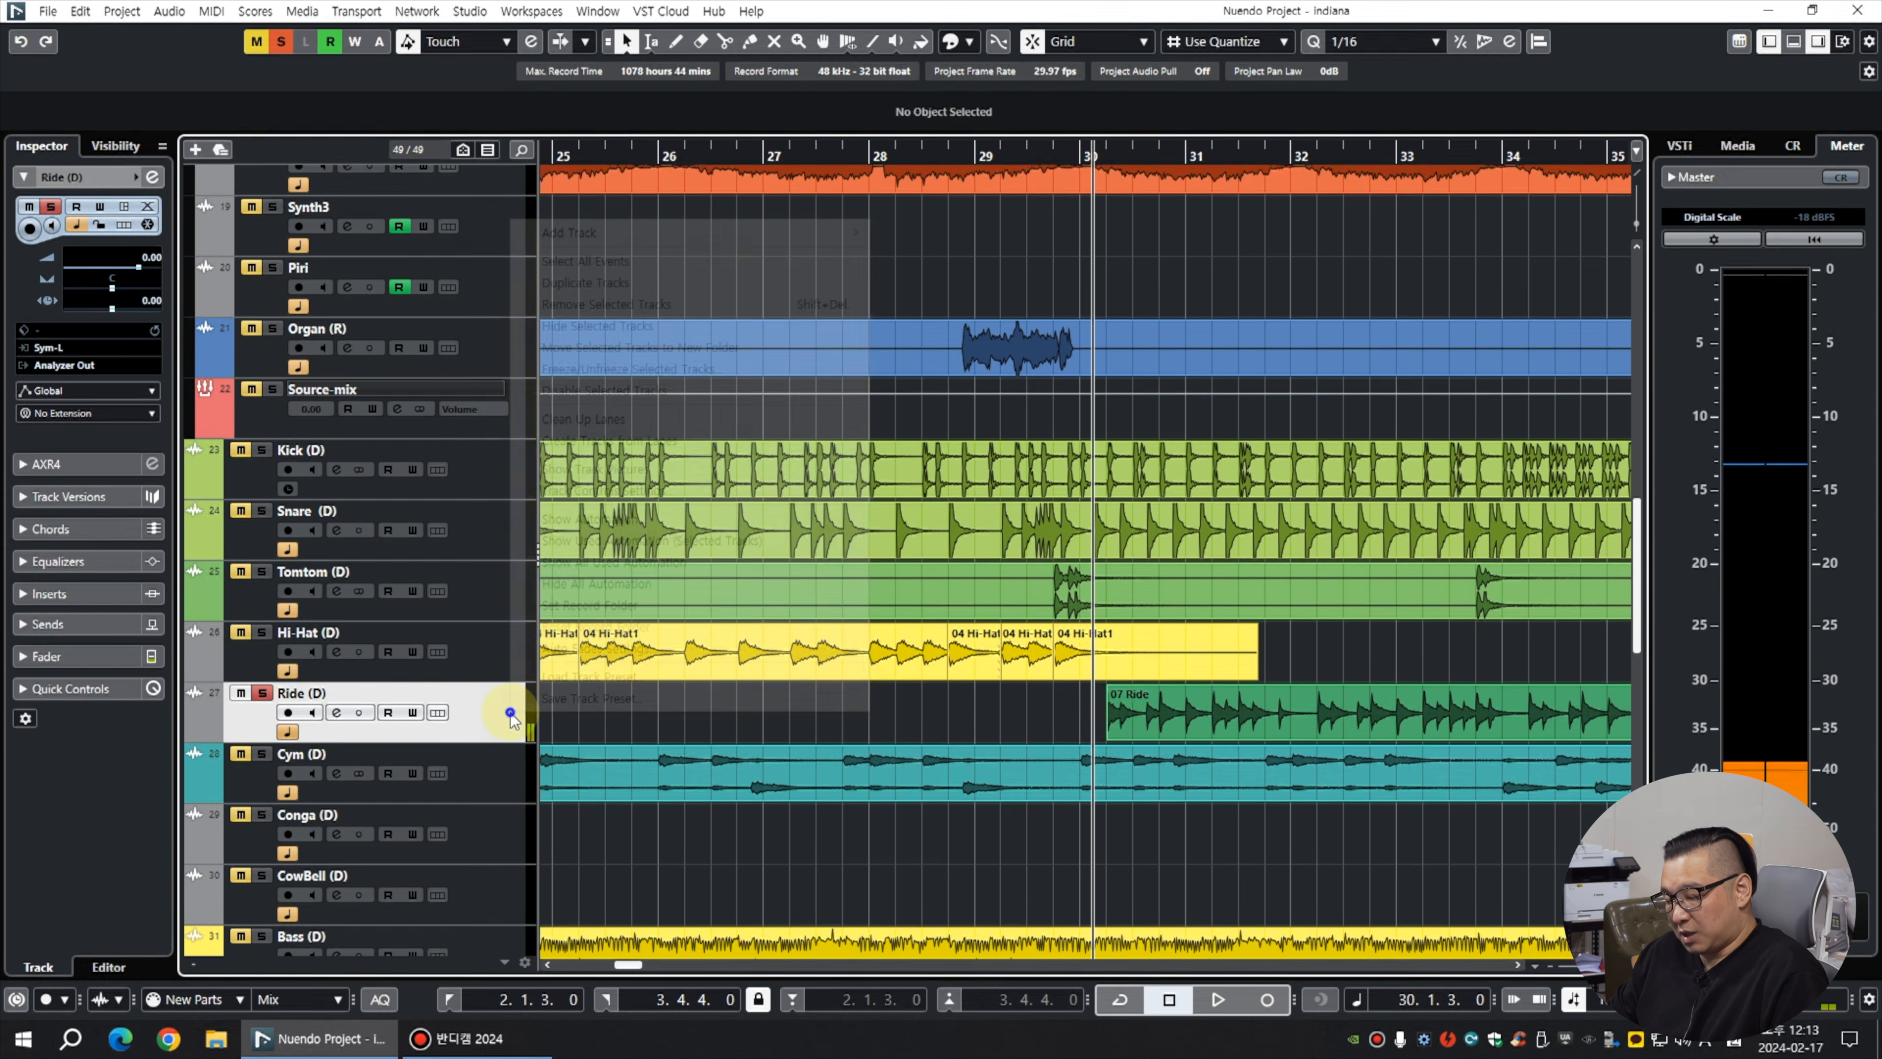
{"action": "mouse_move", "coordinate": [630, 236]}
{"action": "left_click", "coordinate": [951, 226]}
{"action": "key", "text": "Return"}
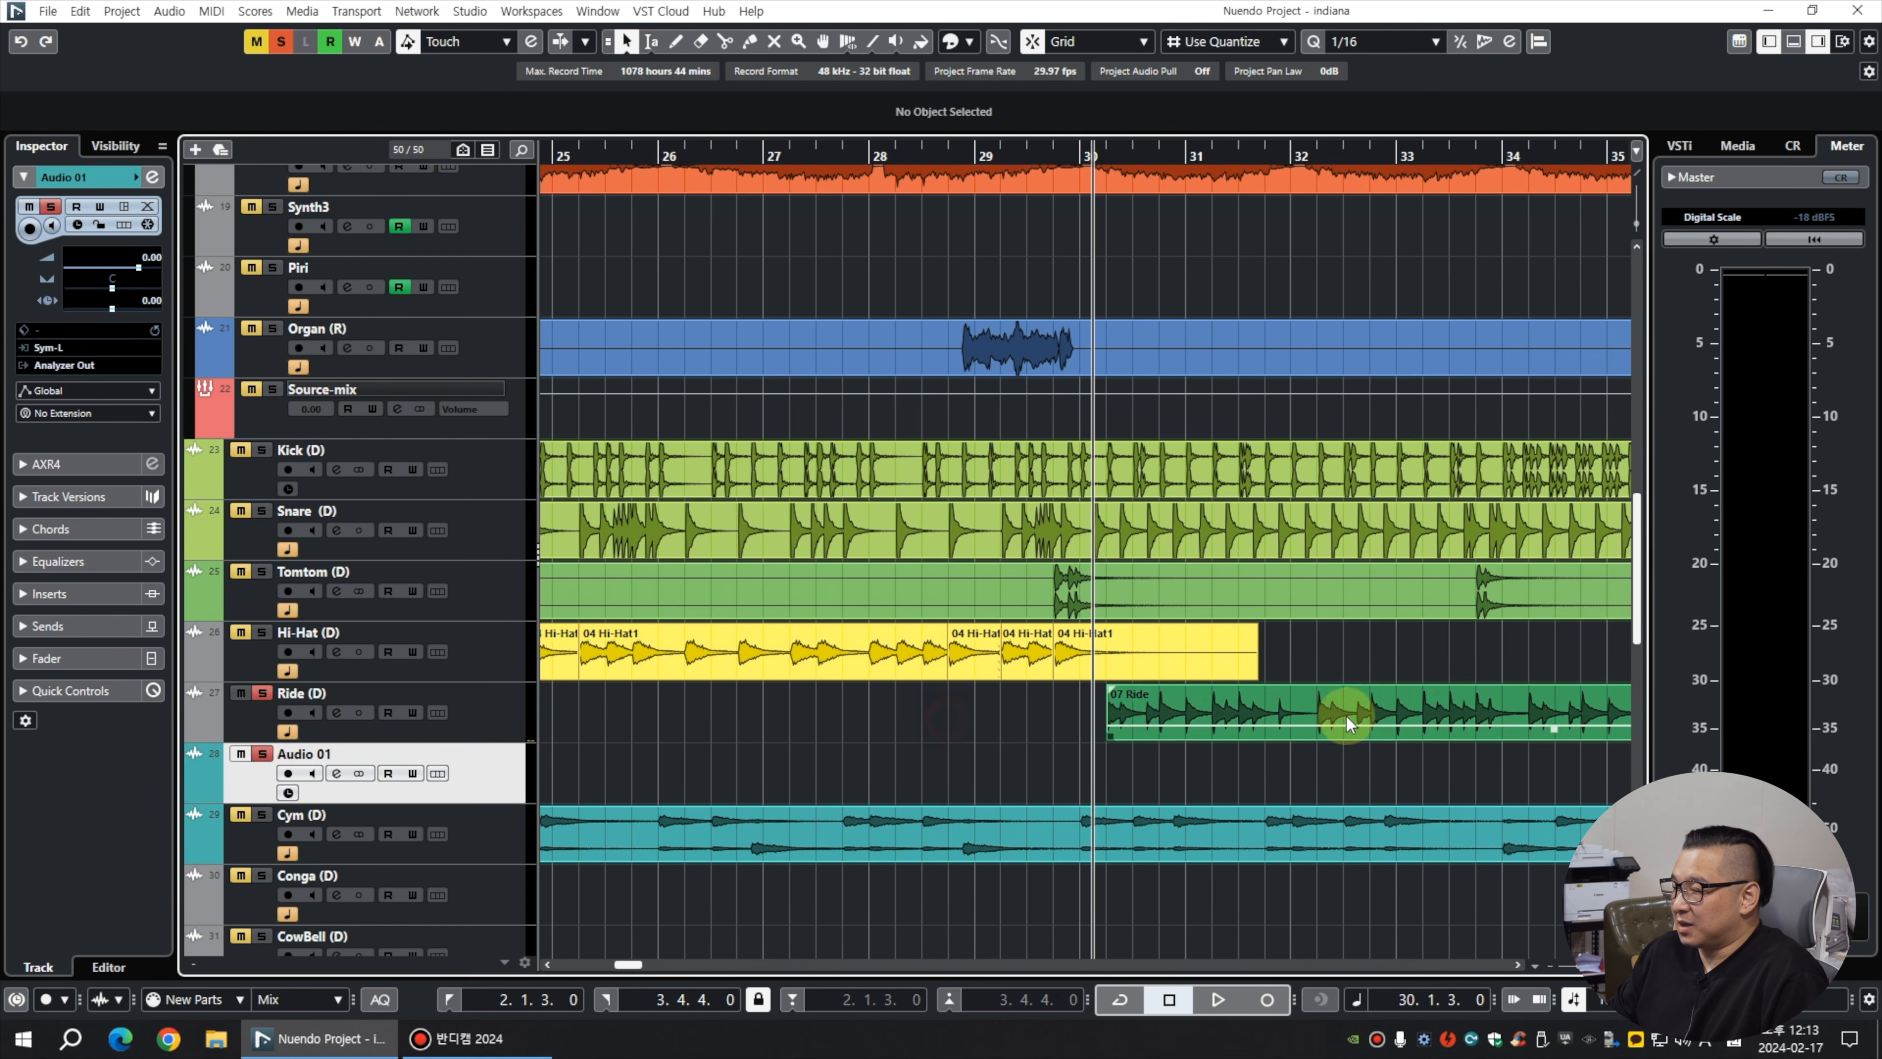
Move the 07 Ride event onto the new audio track and rename that track Ride-S.
{"action": "left_click_drag", "start_coordinate": [1347, 716], "coordinate": [1347, 777]}
{"action": "key", "text": "space"}
{"action": "left_click", "coordinate": [305, 771]}
{"action": "key", "text": "space"}
{"action": "double_click", "coordinate": [304, 753]}
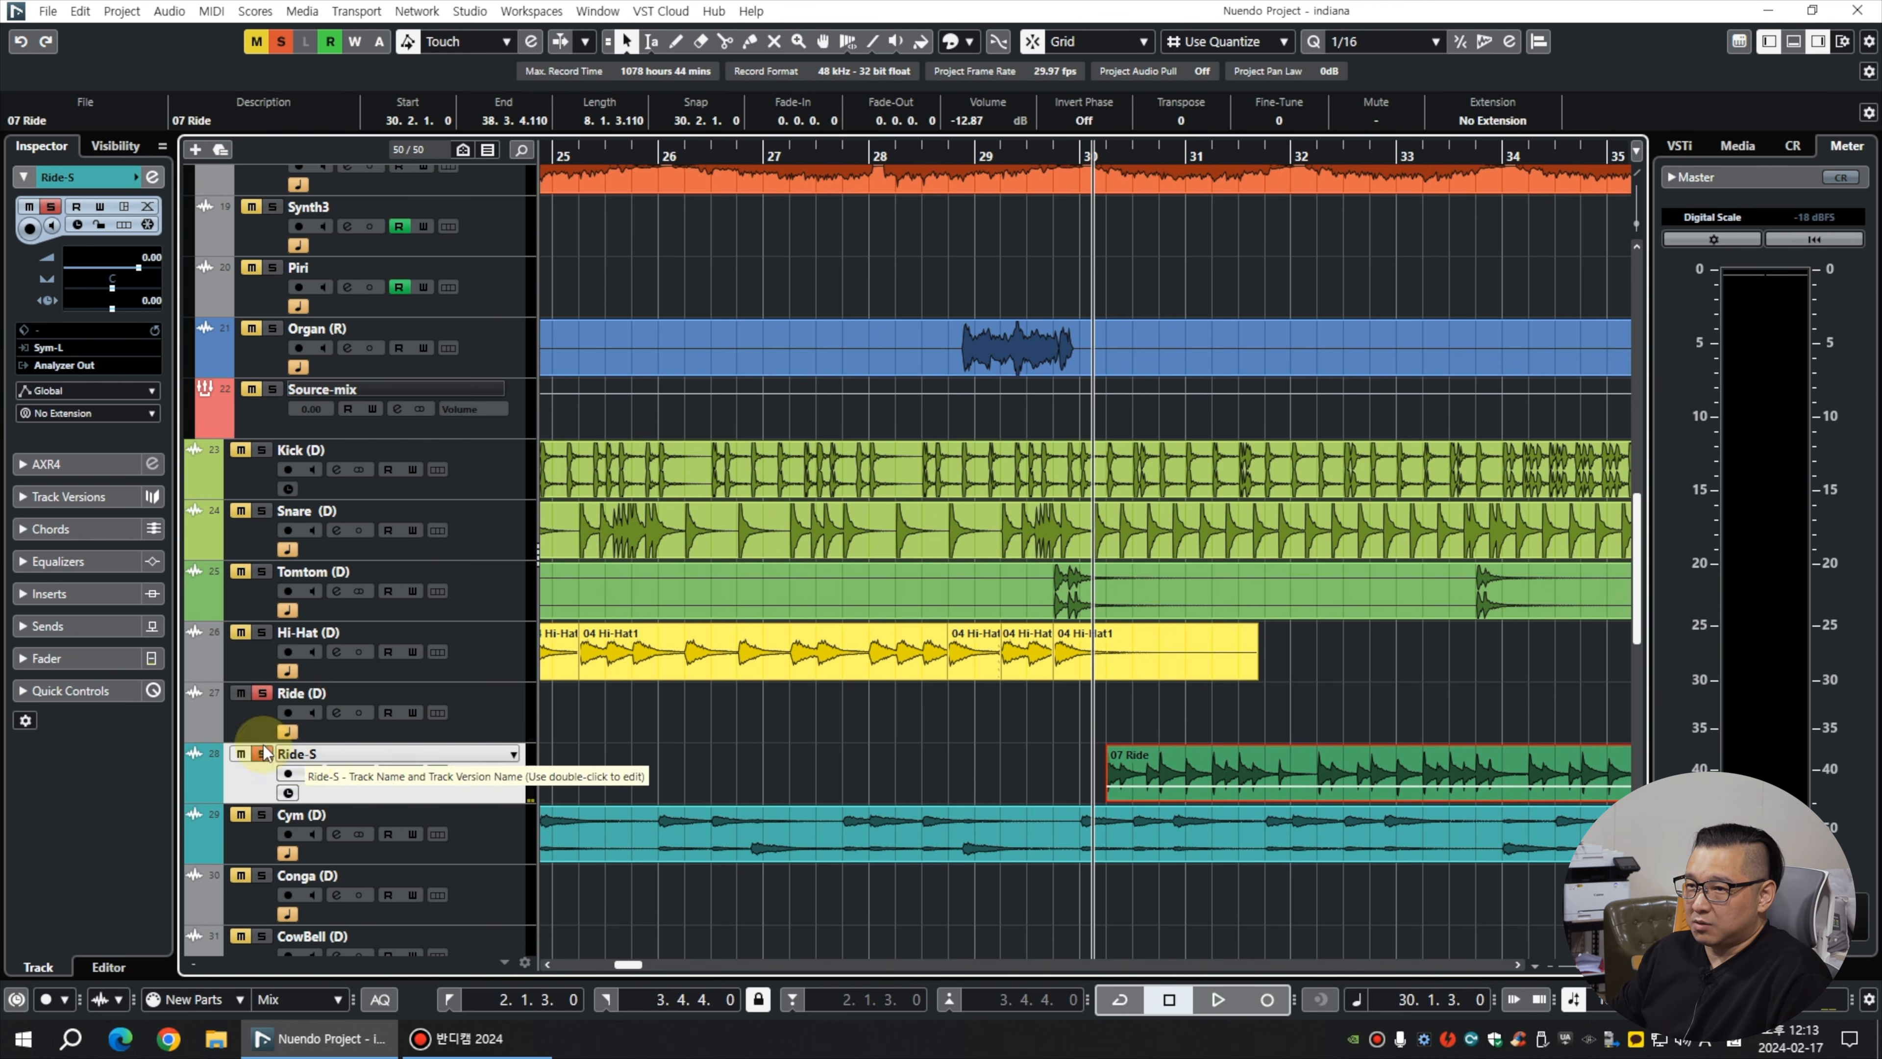
Insert the bx_stereomaker plug-in in the first insert slot of Ride-S.
{"action": "left_click", "coordinate": [61, 597]}
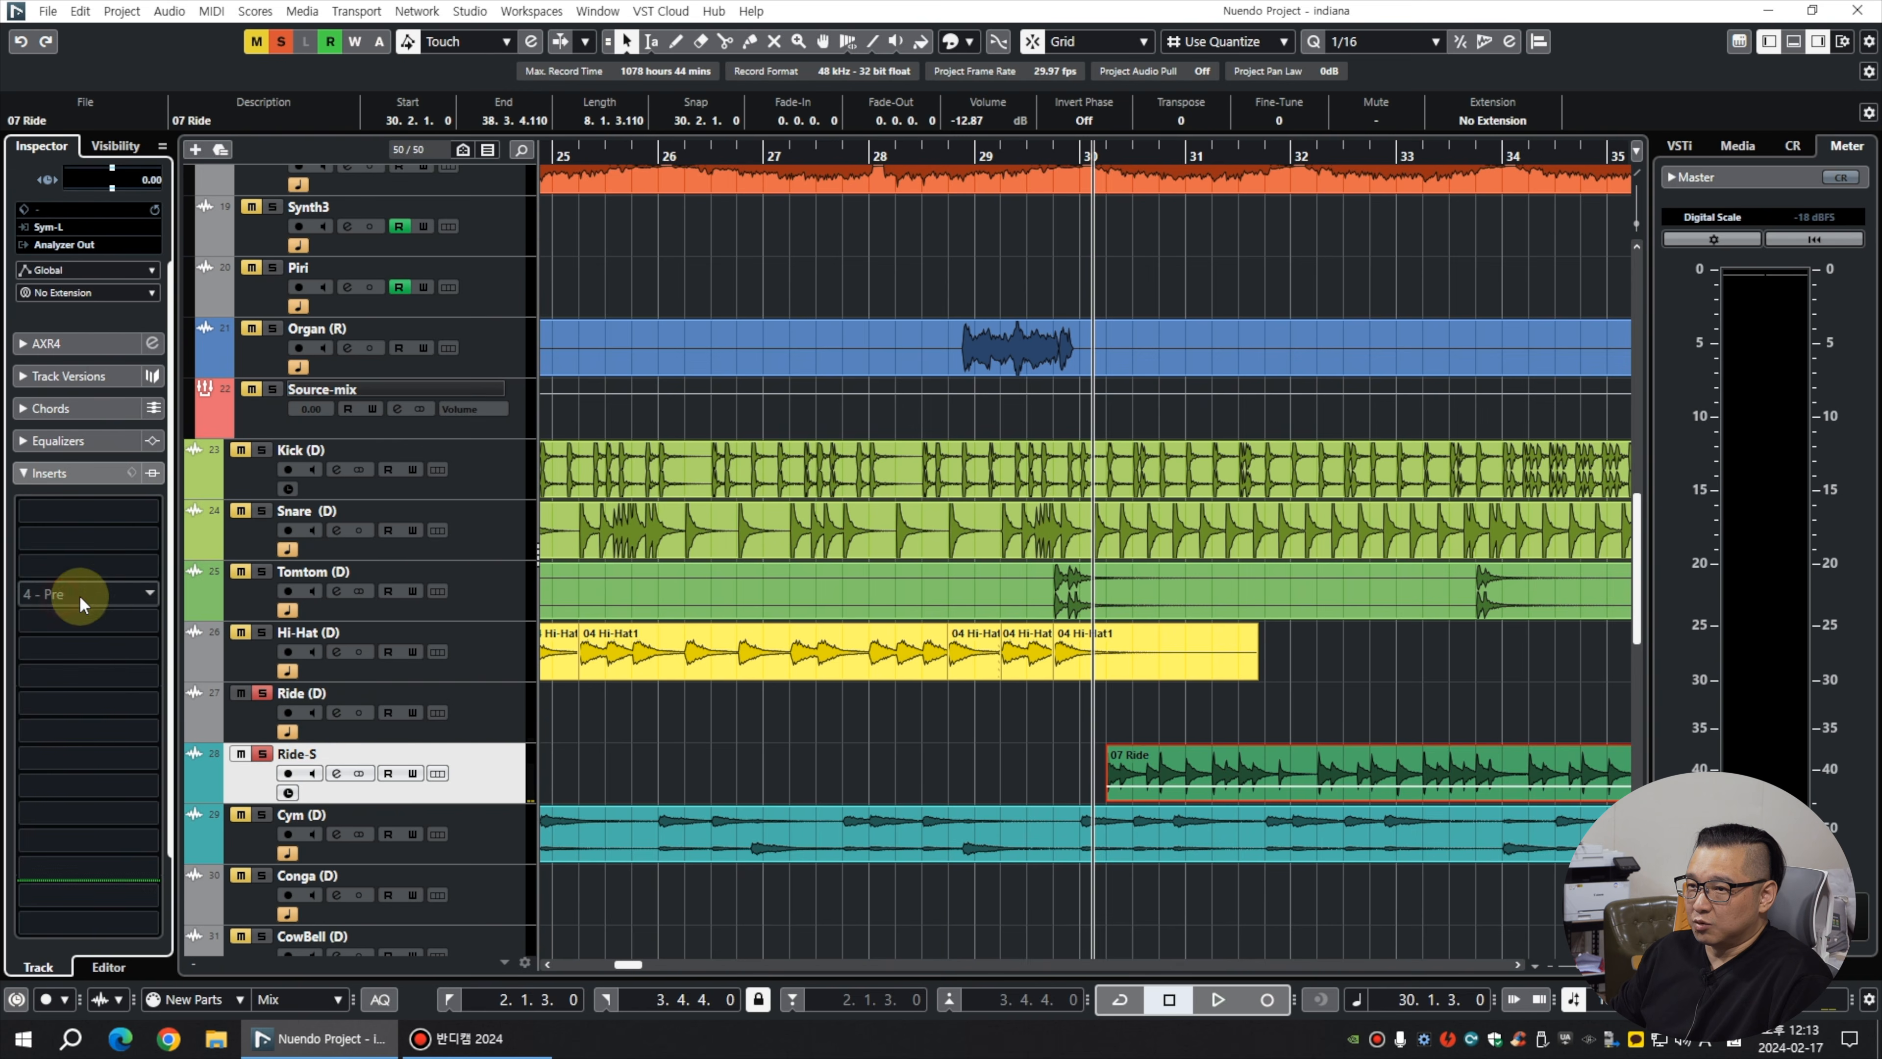
{"action": "left_click", "coordinate": [122, 512]}
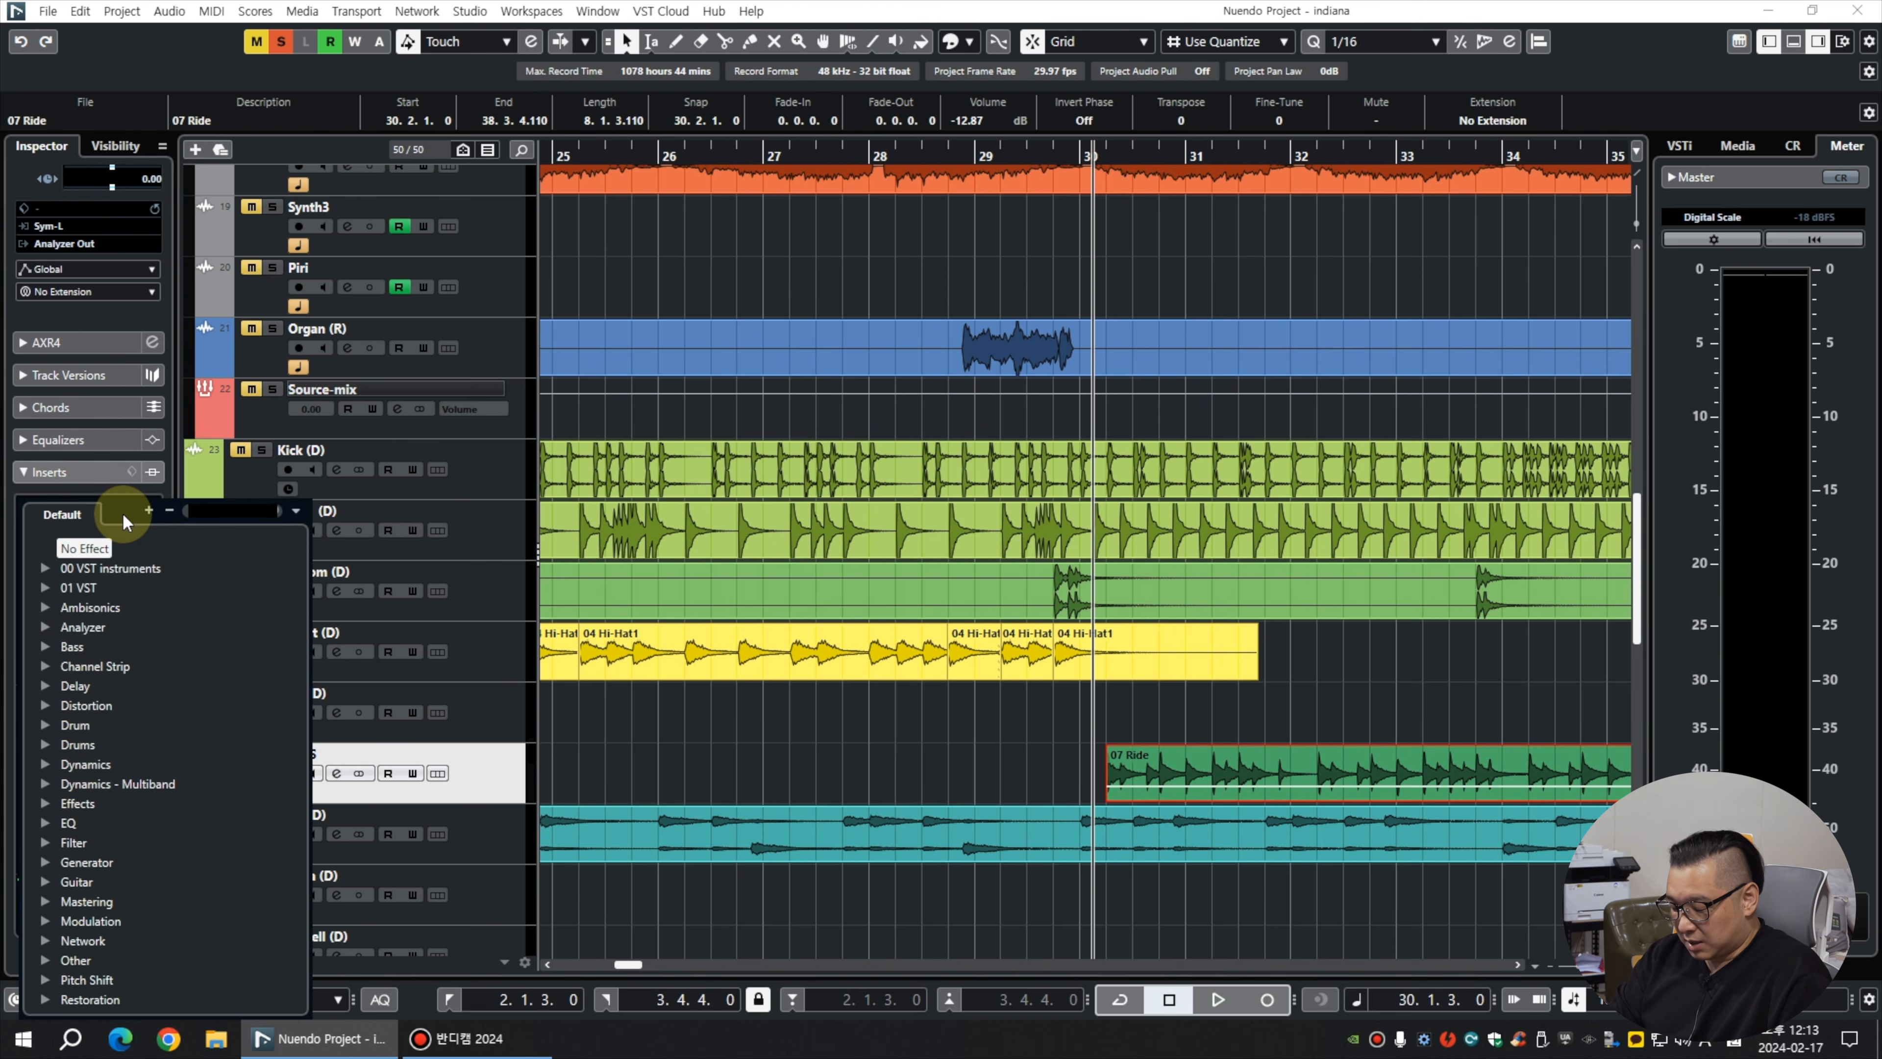
{"action": "type", "text": "ster"}
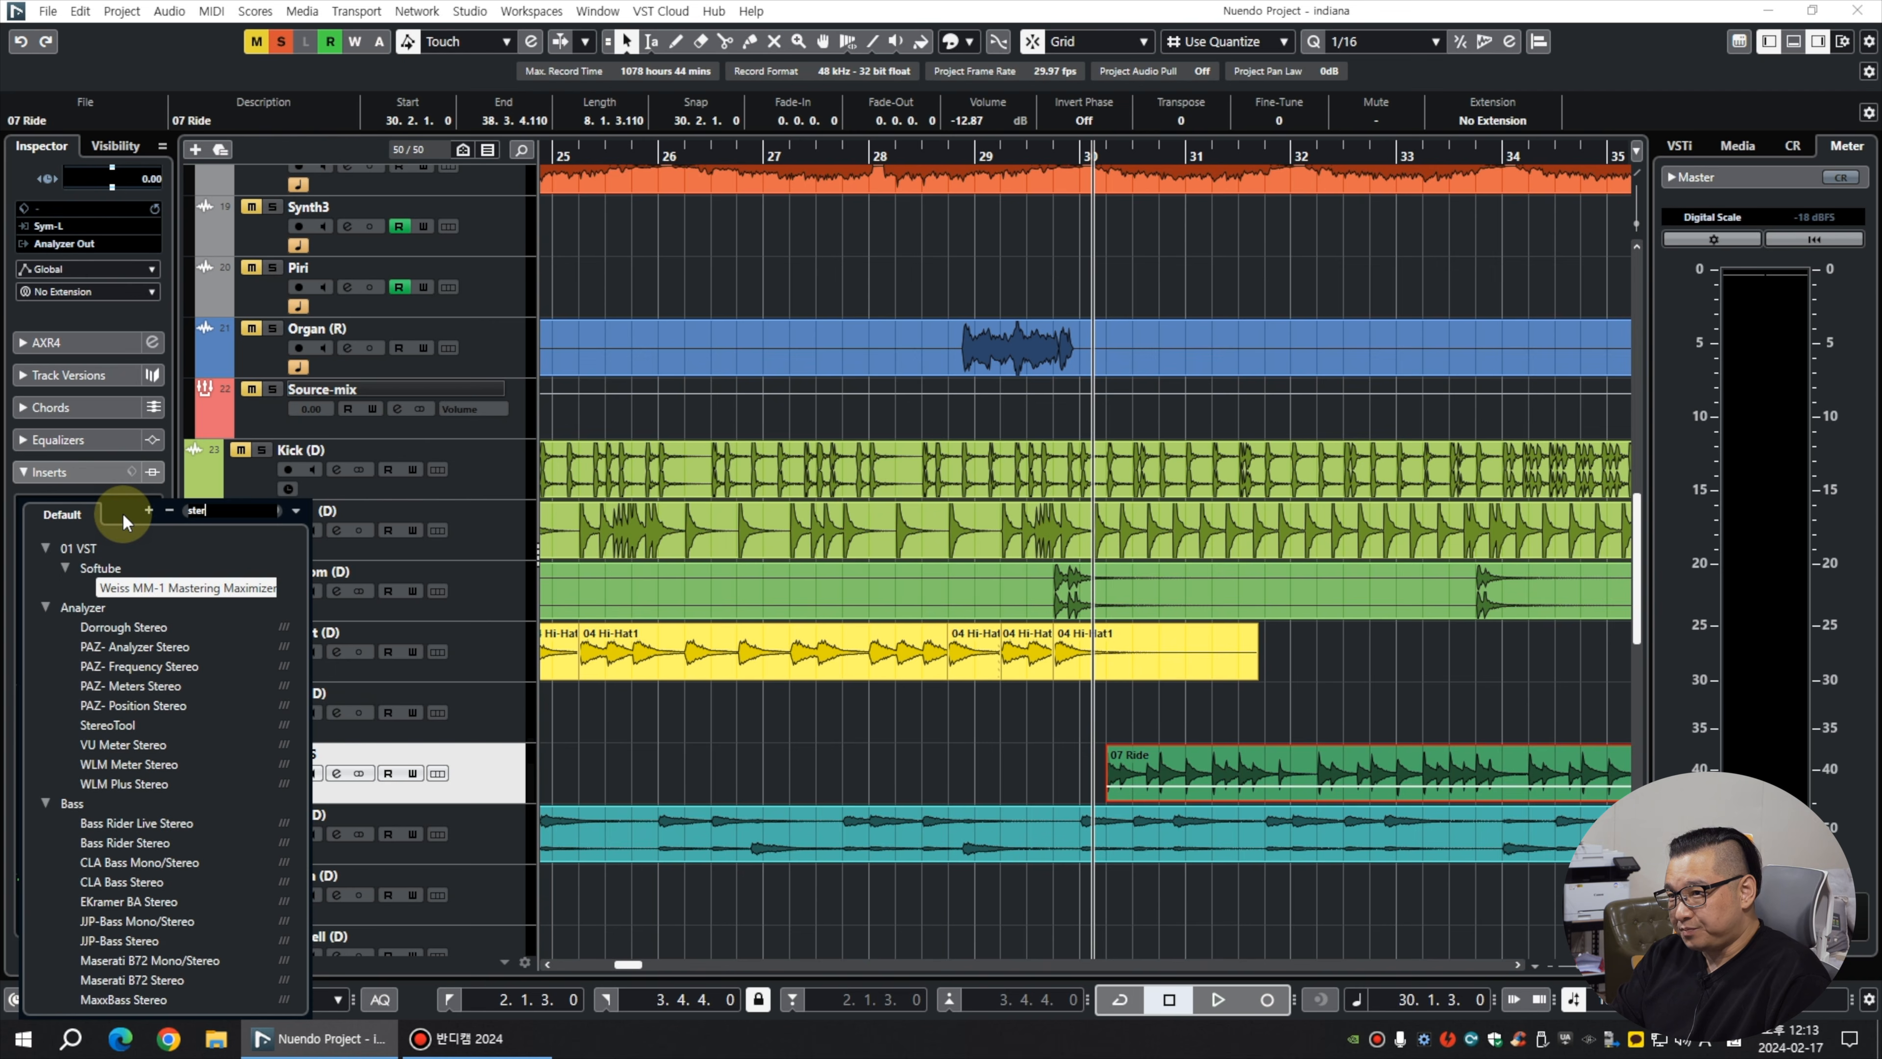
{"action": "type", "text": "eom"}
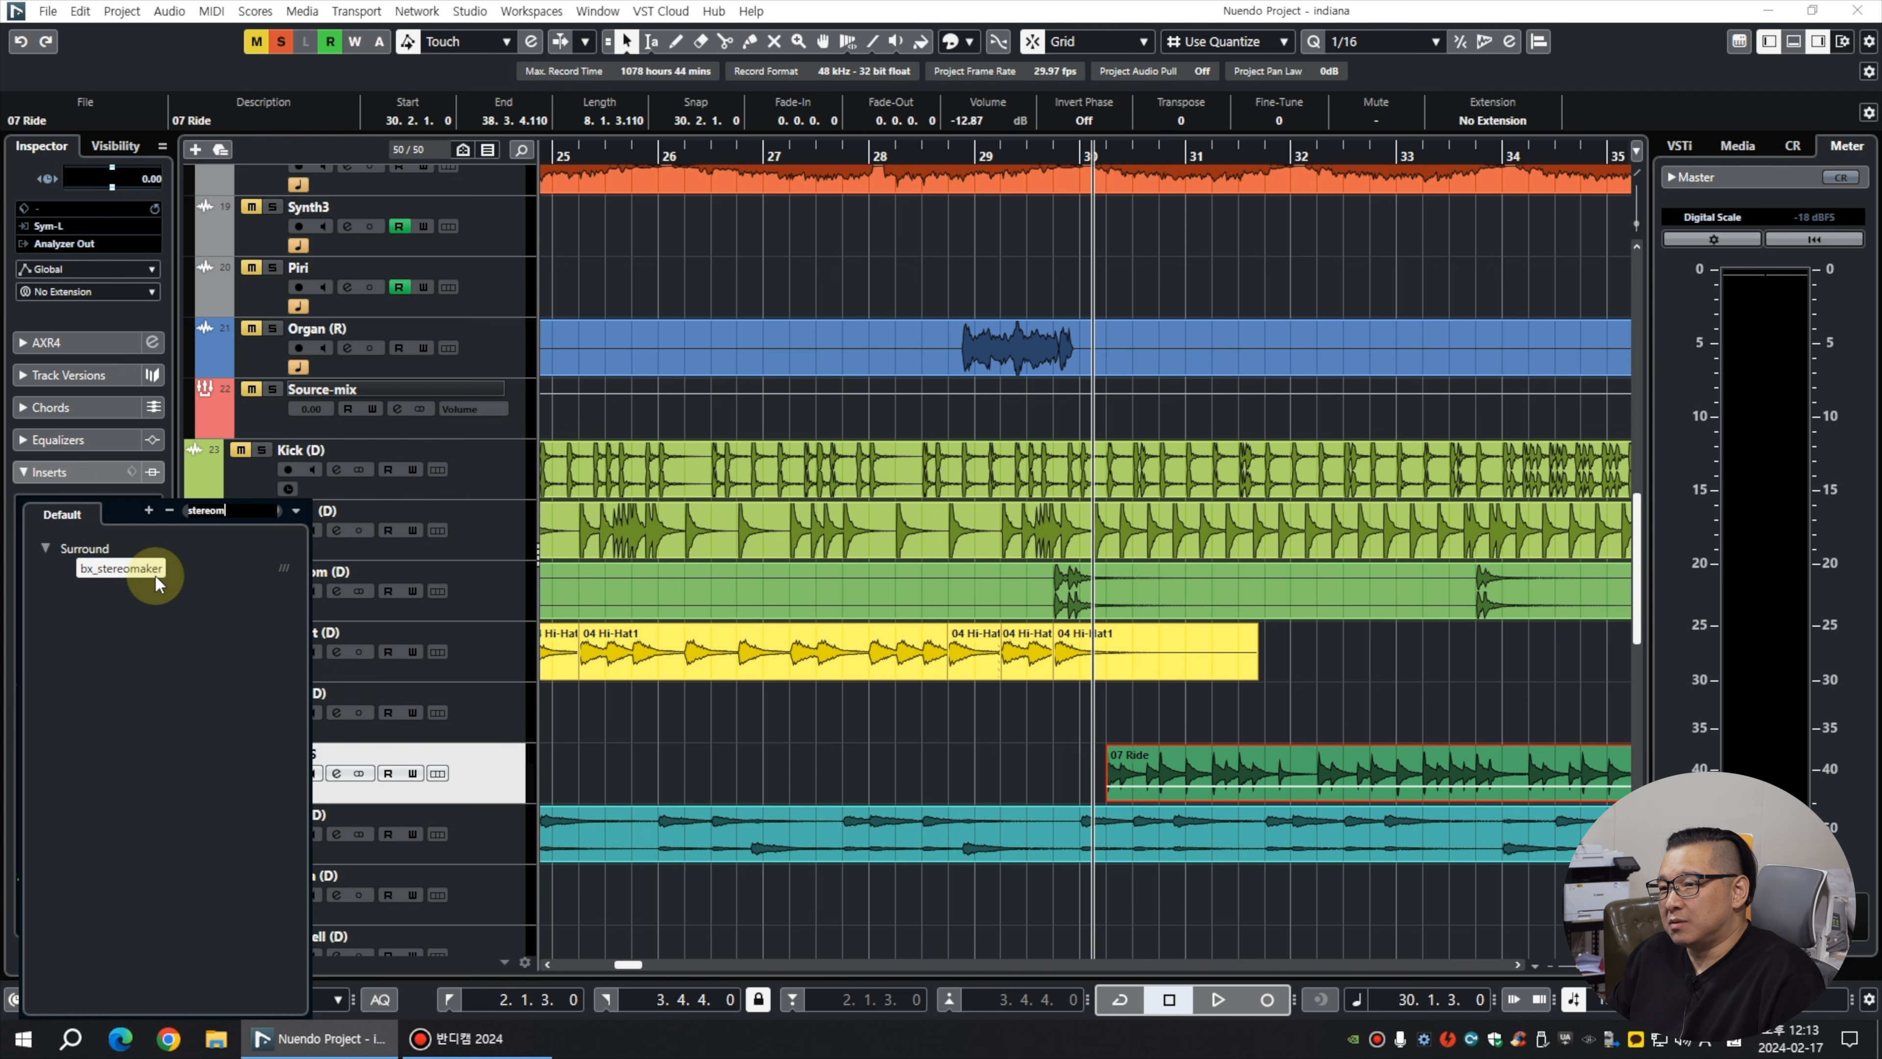
{"action": "left_click", "coordinate": [154, 573]}
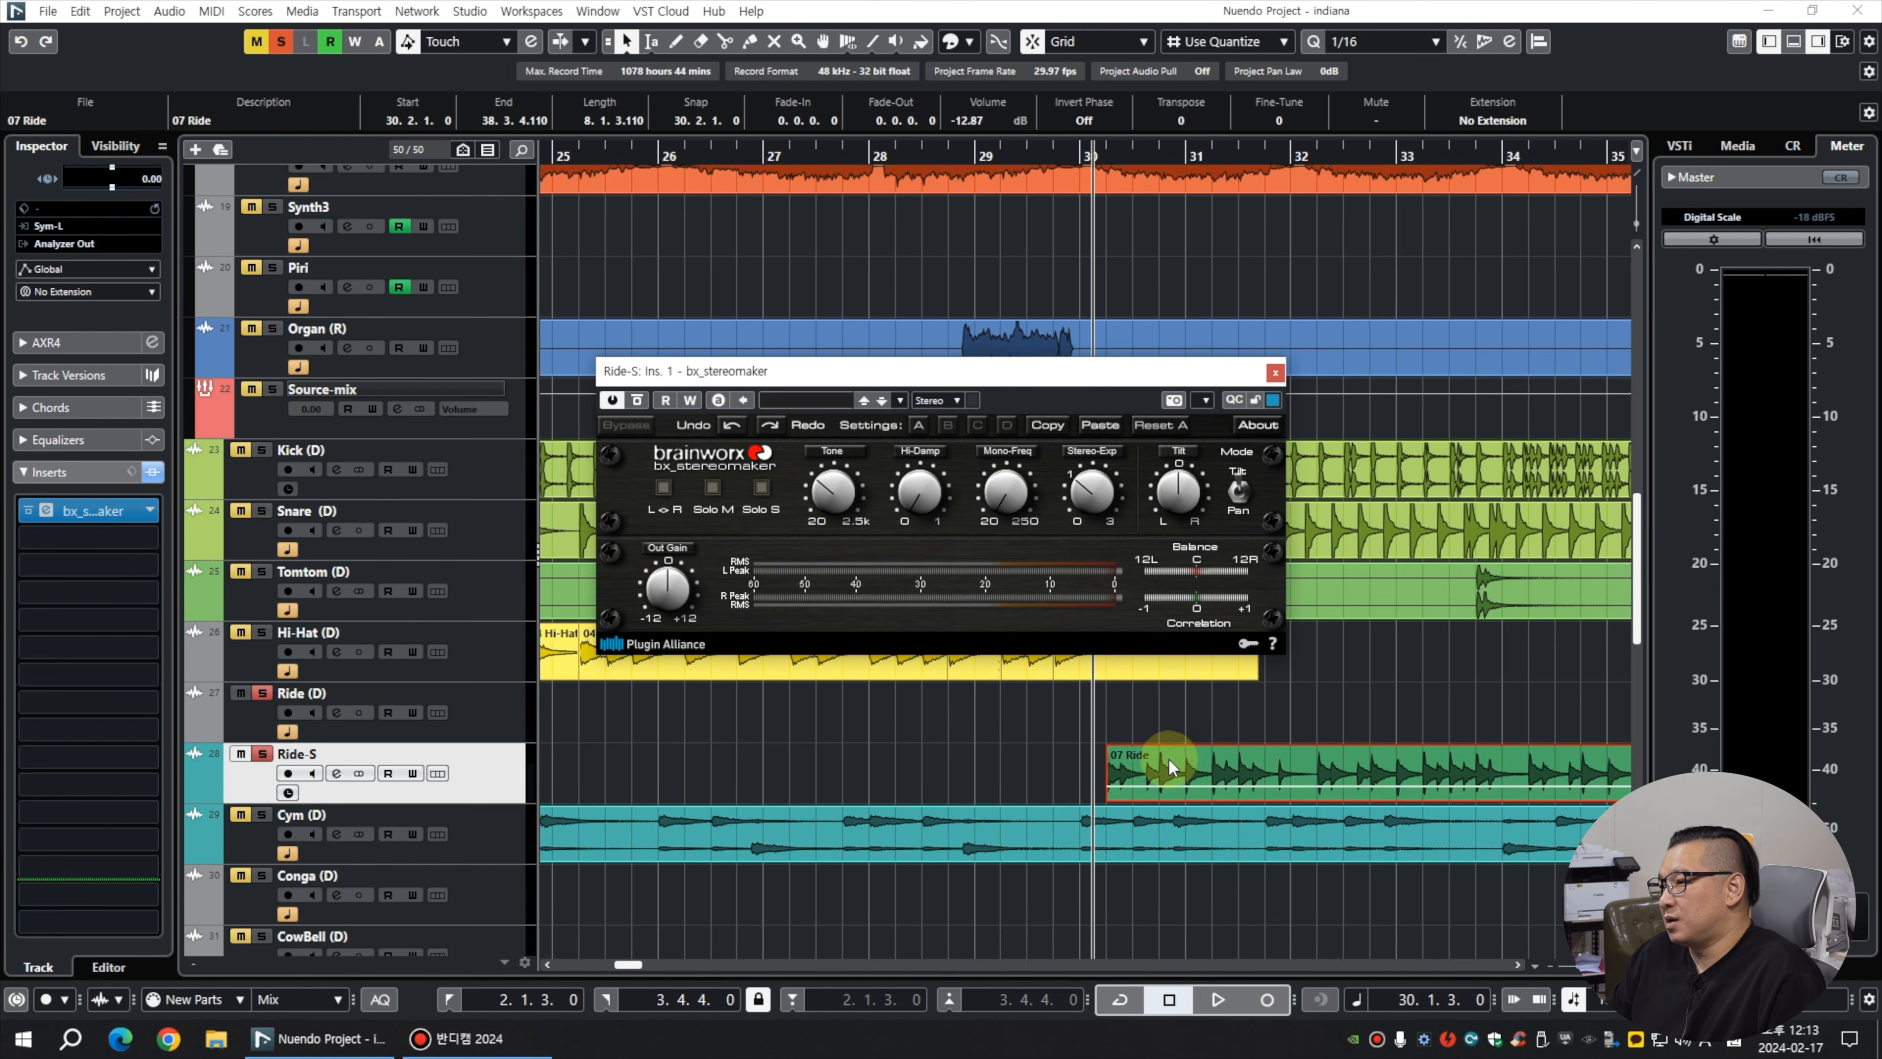
Raise bx_stereomaker's Stereo-Exp to about 230% and its Tone to about 500 Hz while auditioning the ride.
{"action": "key", "text": "space"}
{"action": "left_click_drag", "start_coordinate": [1068, 503], "coordinate": [1080, 495]}
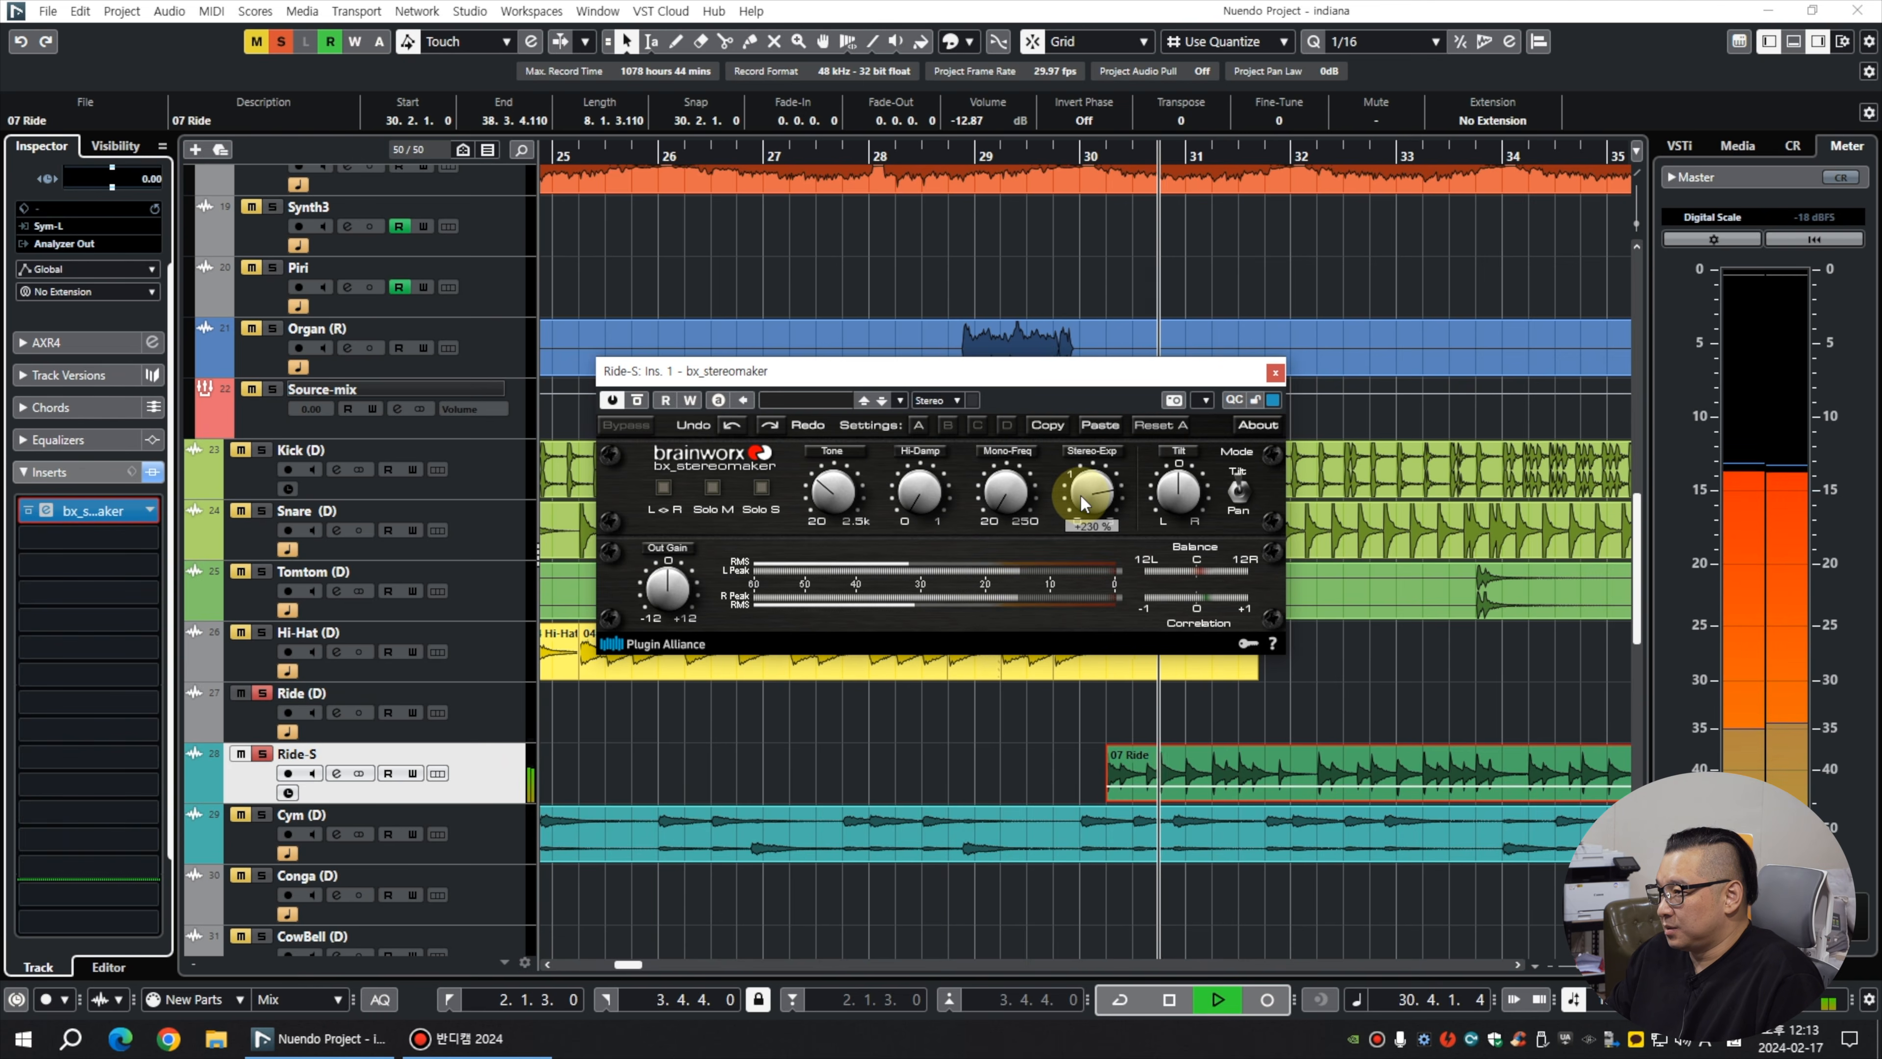
{"action": "key", "text": "space"}
{"action": "key", "text": "space"}
{"action": "scroll", "coordinate": [916, 494], "scroll_direction": "up", "scroll_amount": 2}
{"action": "scroll", "coordinate": [809, 487], "scroll_direction": "up", "scroll_amount": 5}
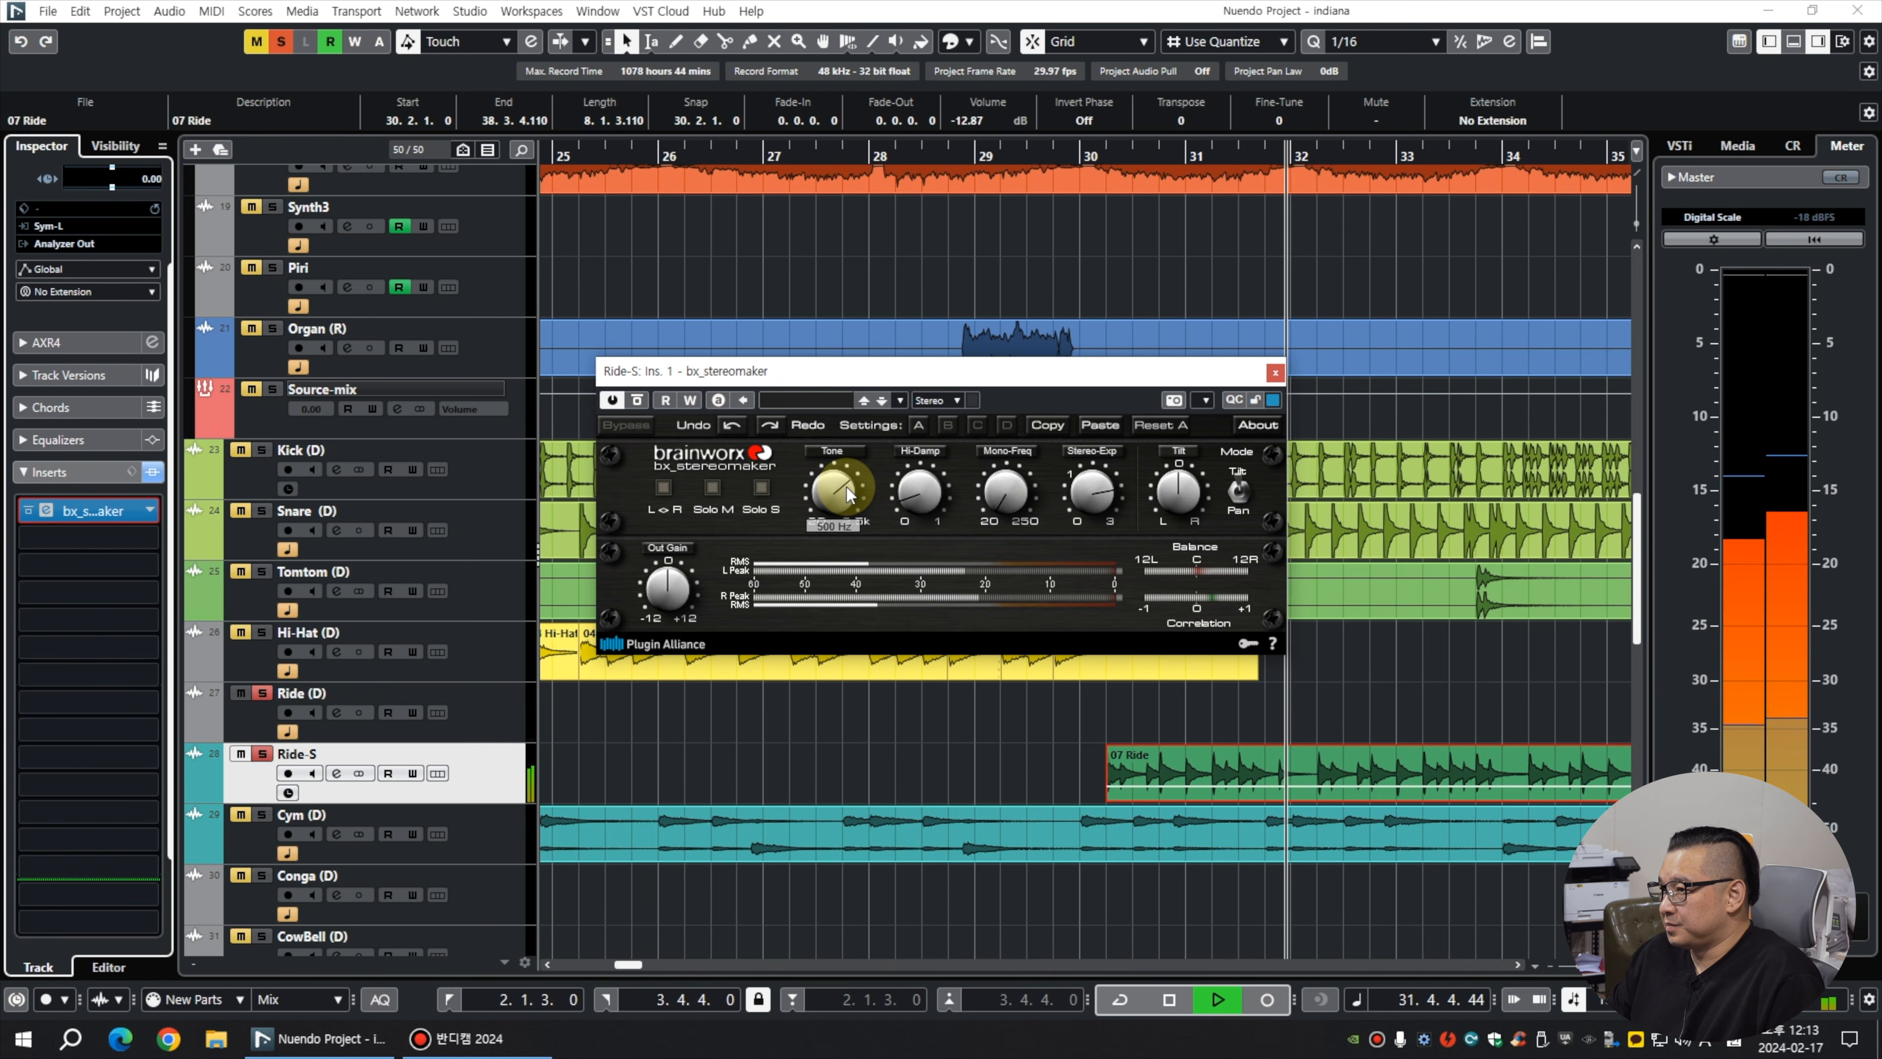
Replay the ride, raise Mono-Freq to about 73.7 Hz and adjust the Tilt in bx_stereomaker.
{"action": "key", "text": "space"}
{"action": "key", "text": "space"}
{"action": "scroll", "coordinate": [1001, 497], "scroll_direction": "up", "scroll_amount": 5}
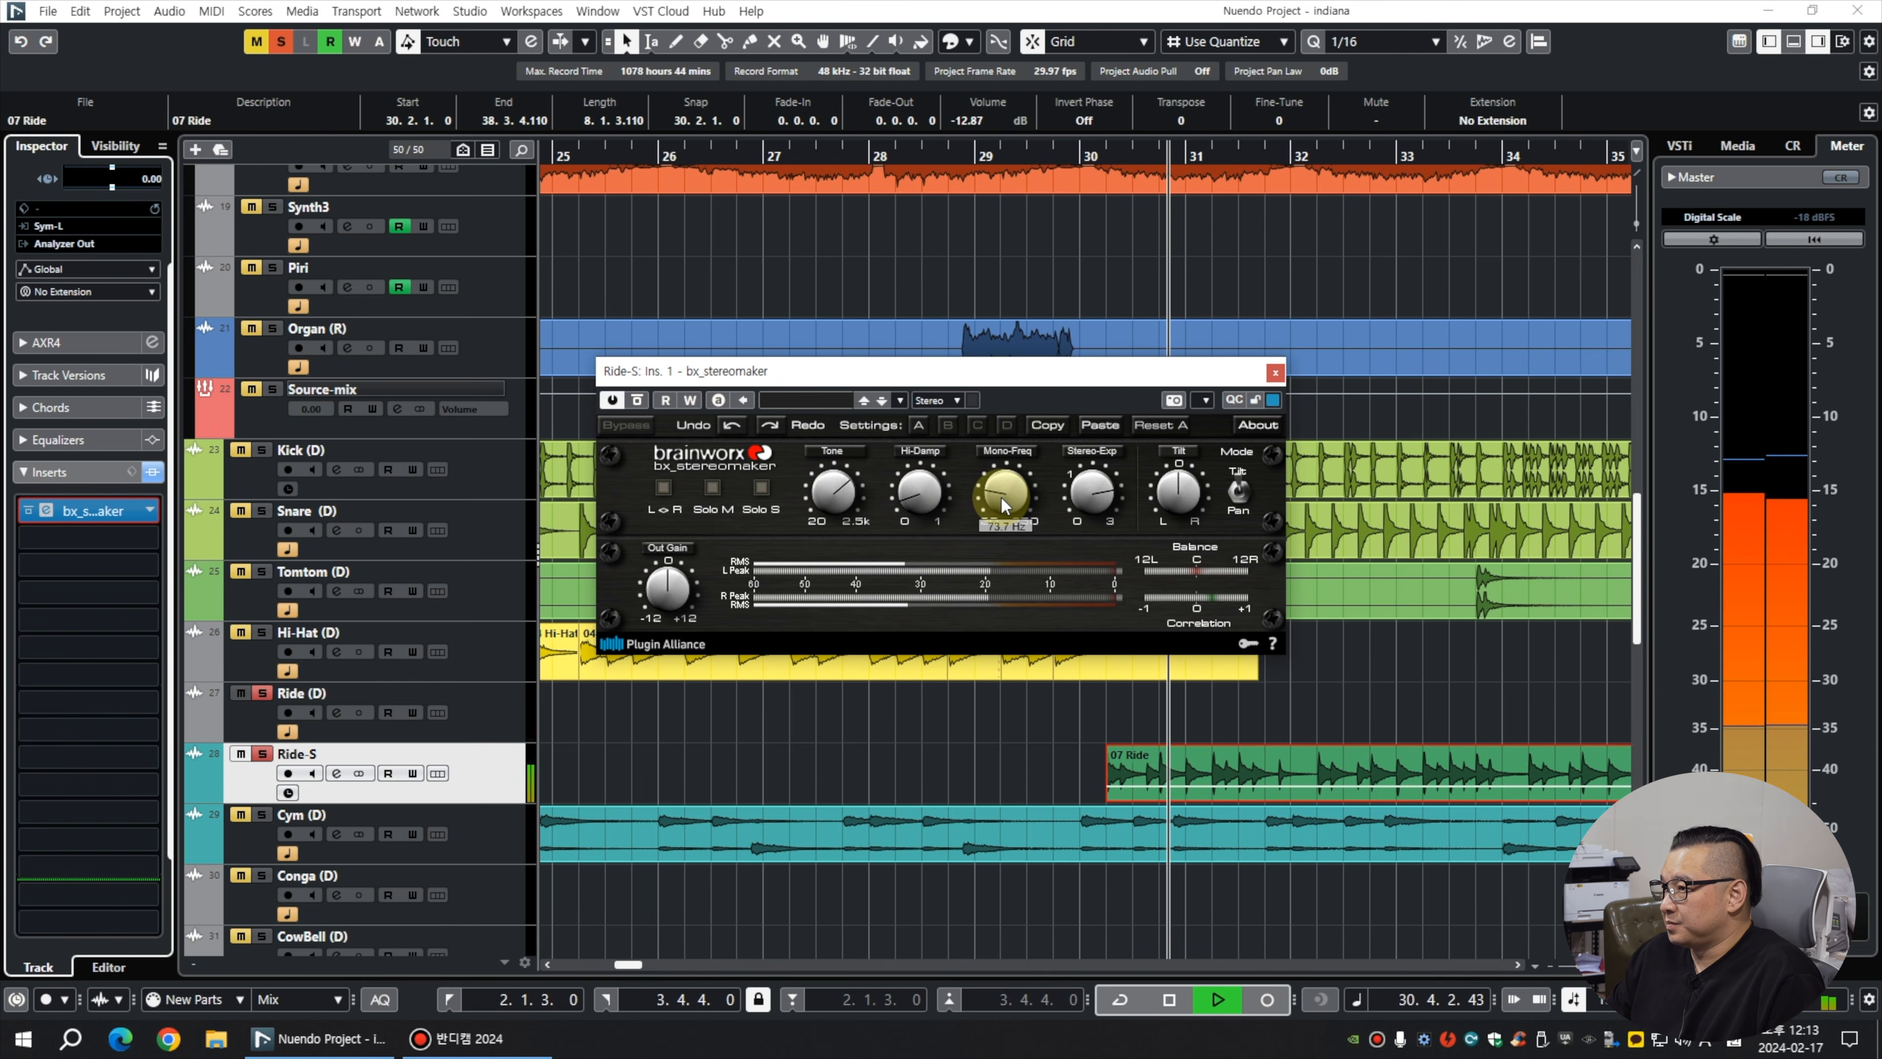
{"action": "scroll", "coordinate": [1186, 495], "scroll_direction": "up", "scroll_amount": 5}
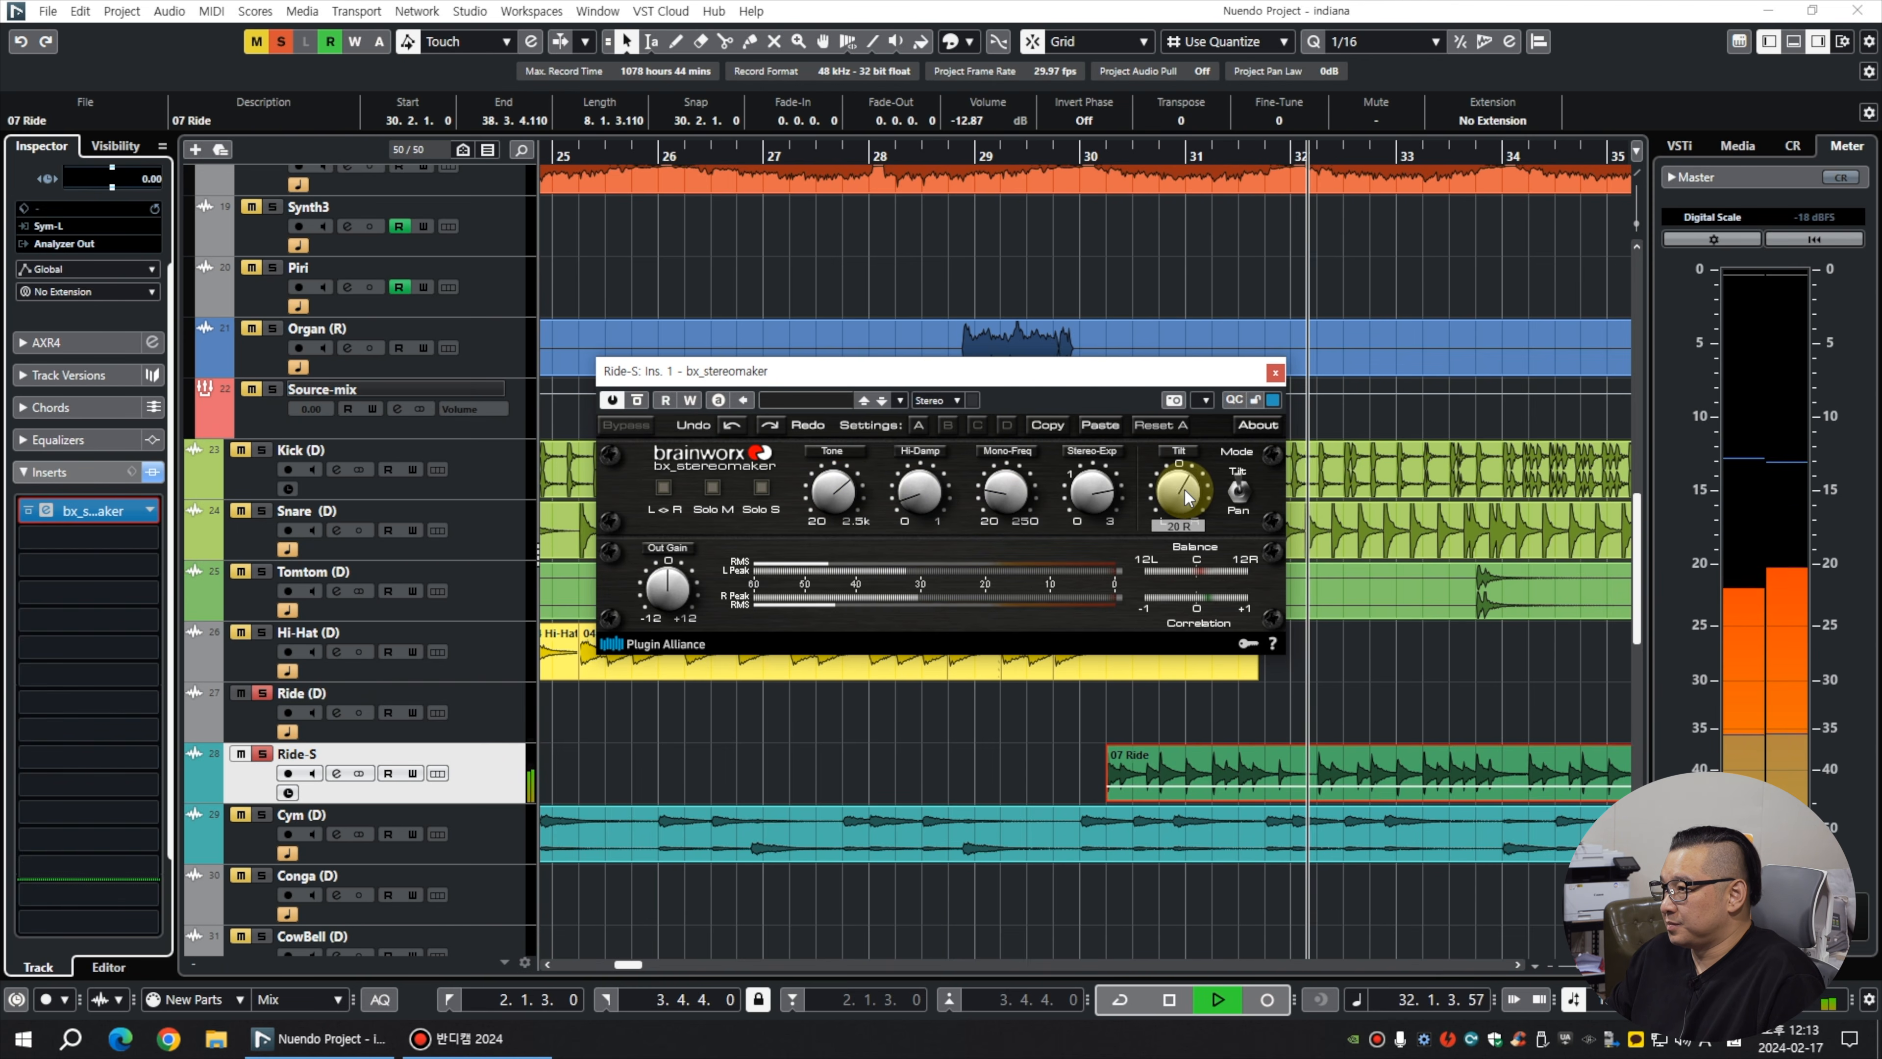
{"action": "scroll", "coordinate": [1185, 495], "scroll_direction": "up", "scroll_amount": 3}
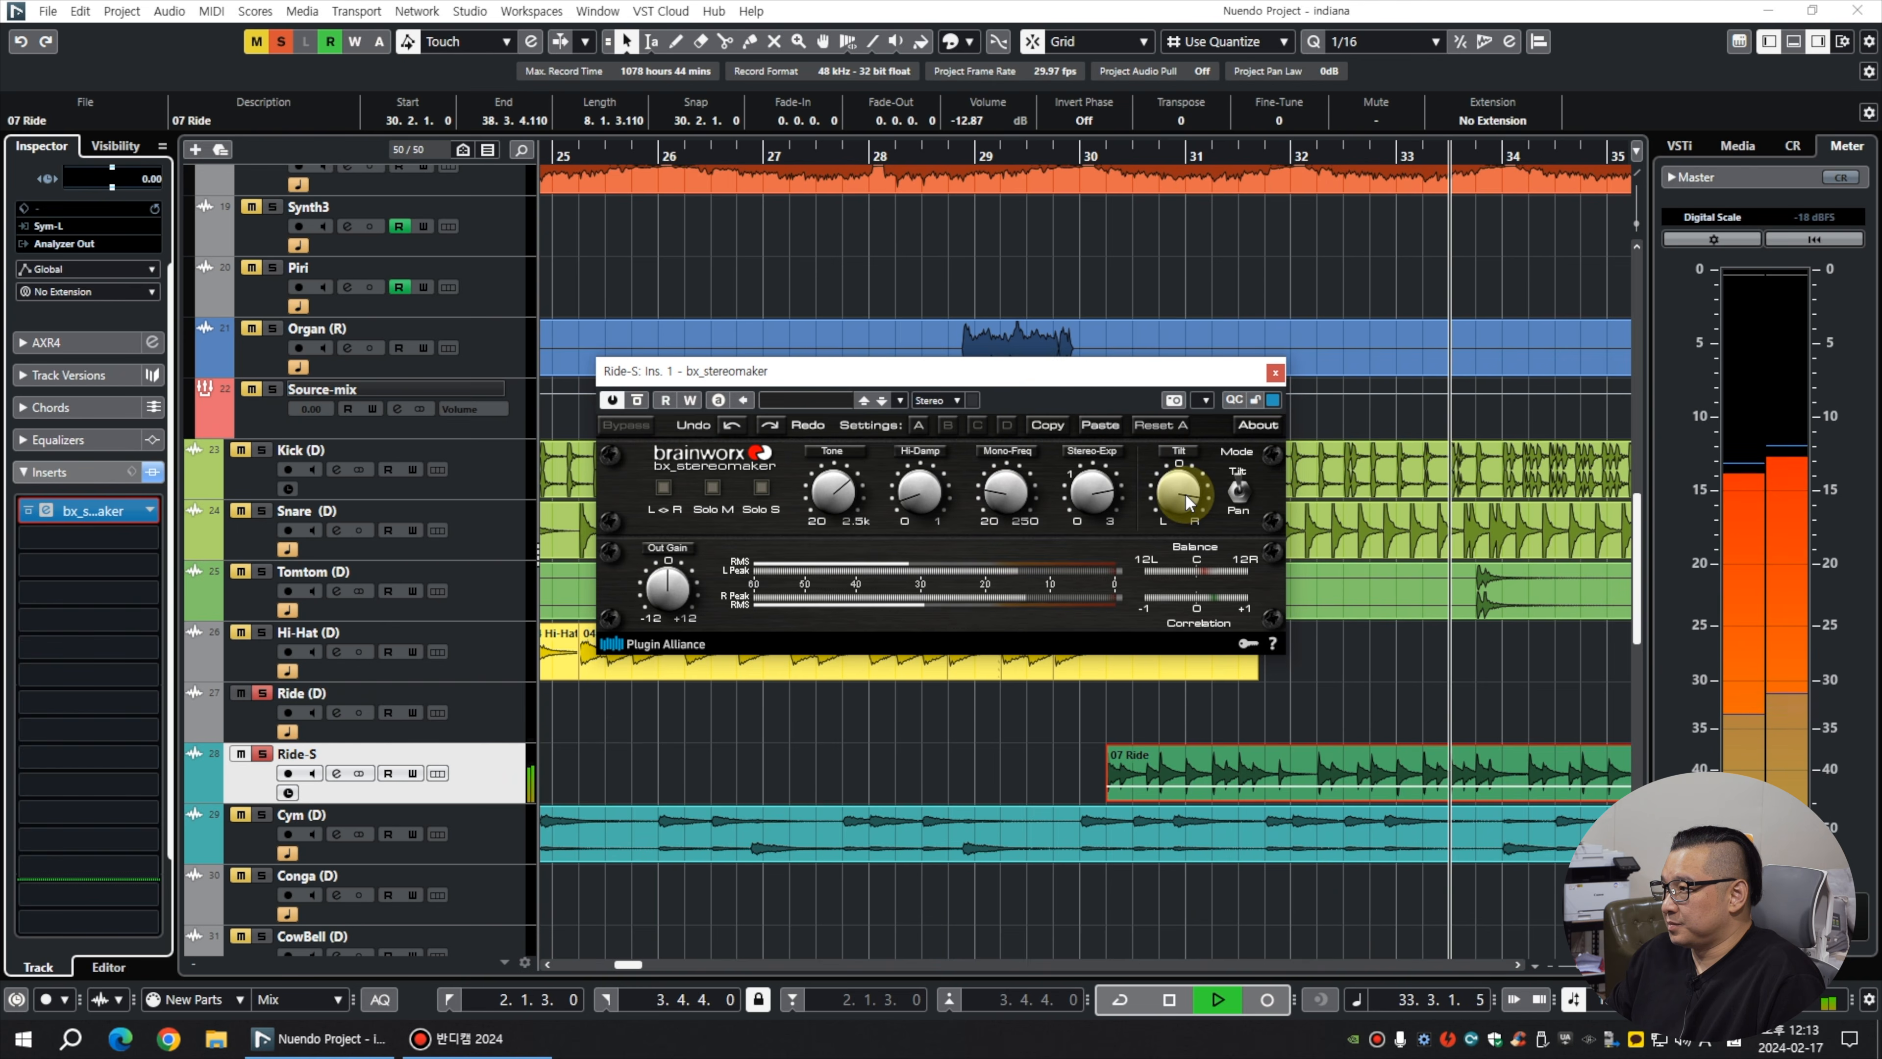
Close bx_stereomaker and compare the ride's sound by moving its event to Ride (D) and back to Ride-S.
{"action": "left_click", "coordinate": [1274, 372]}
{"action": "left_click_drag", "start_coordinate": [1144, 778], "coordinate": [1141, 721]}
{"action": "key", "text": "g"}
{"action": "key", "text": "g"}
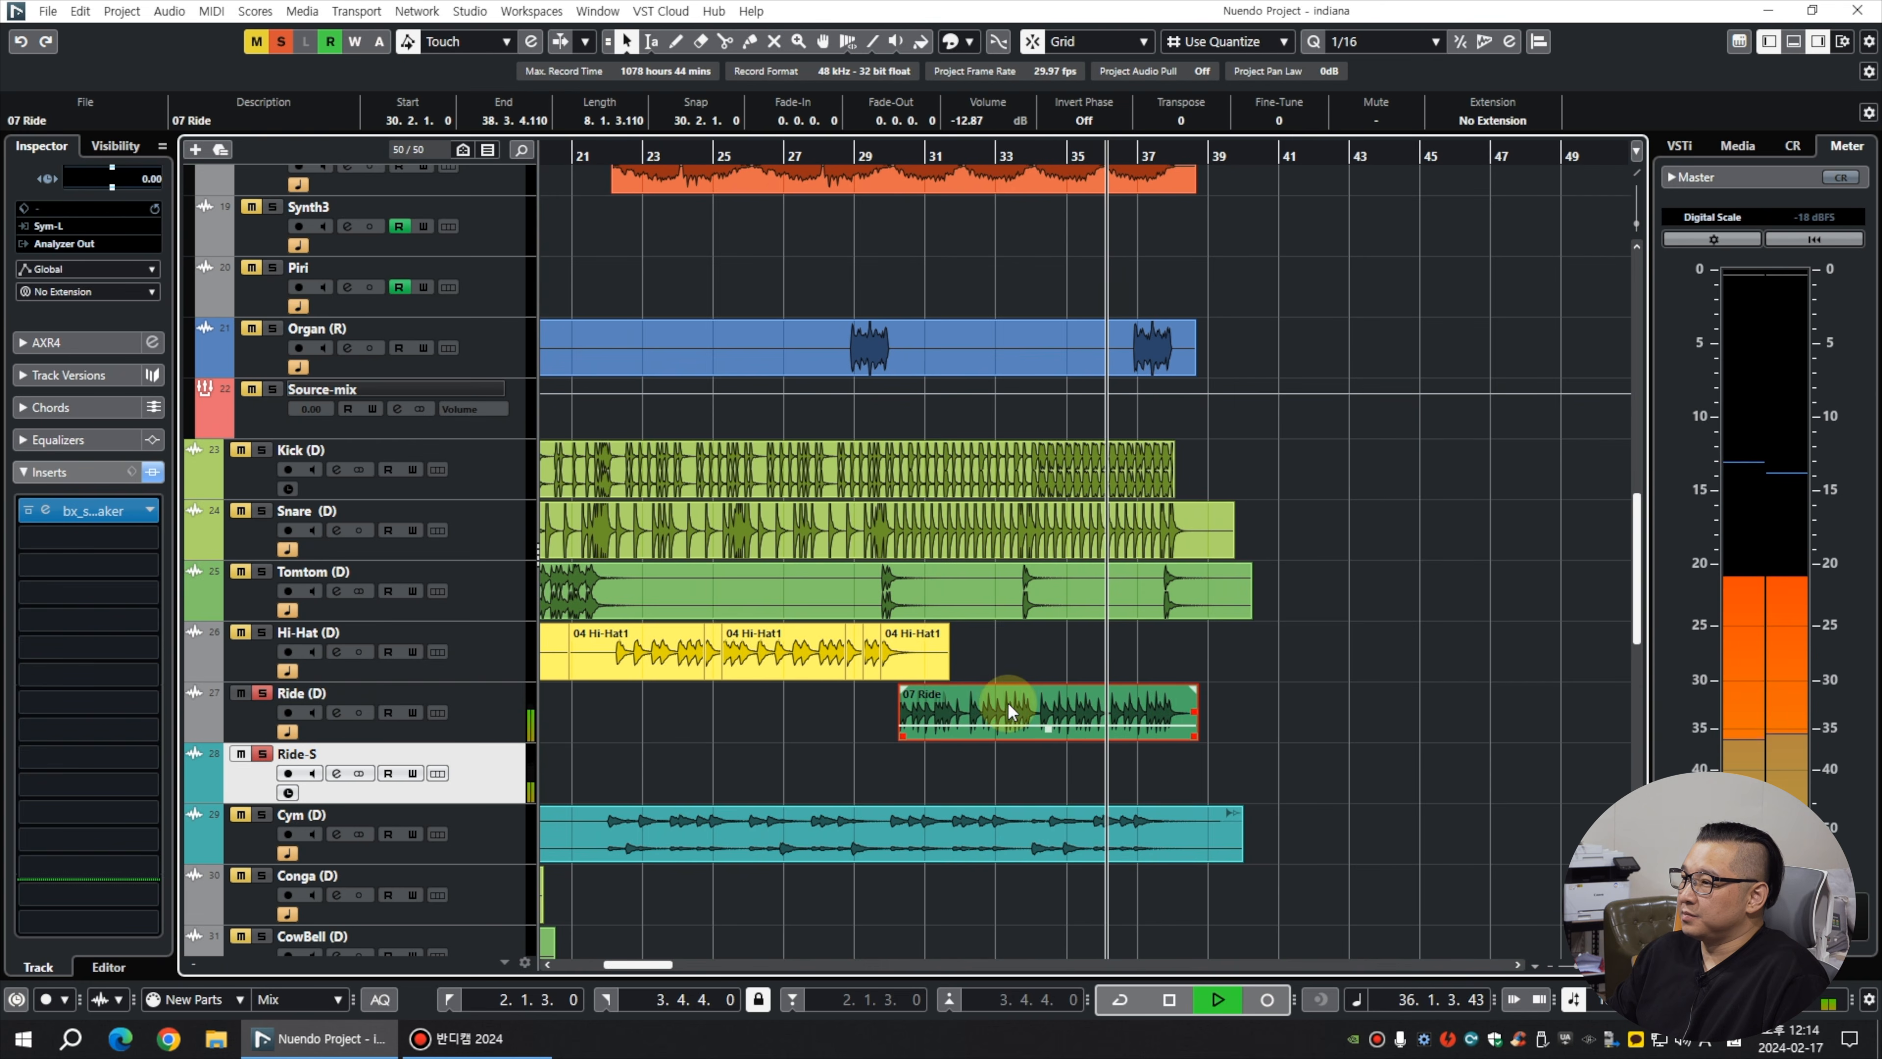
{"action": "left_click_drag", "start_coordinate": [977, 698], "coordinate": [980, 750]}
Lower bx_stereomaker's output gain slightly on Ride-S, close the plug-in and replay the ride.
{"action": "left_click", "coordinate": [46, 510]}
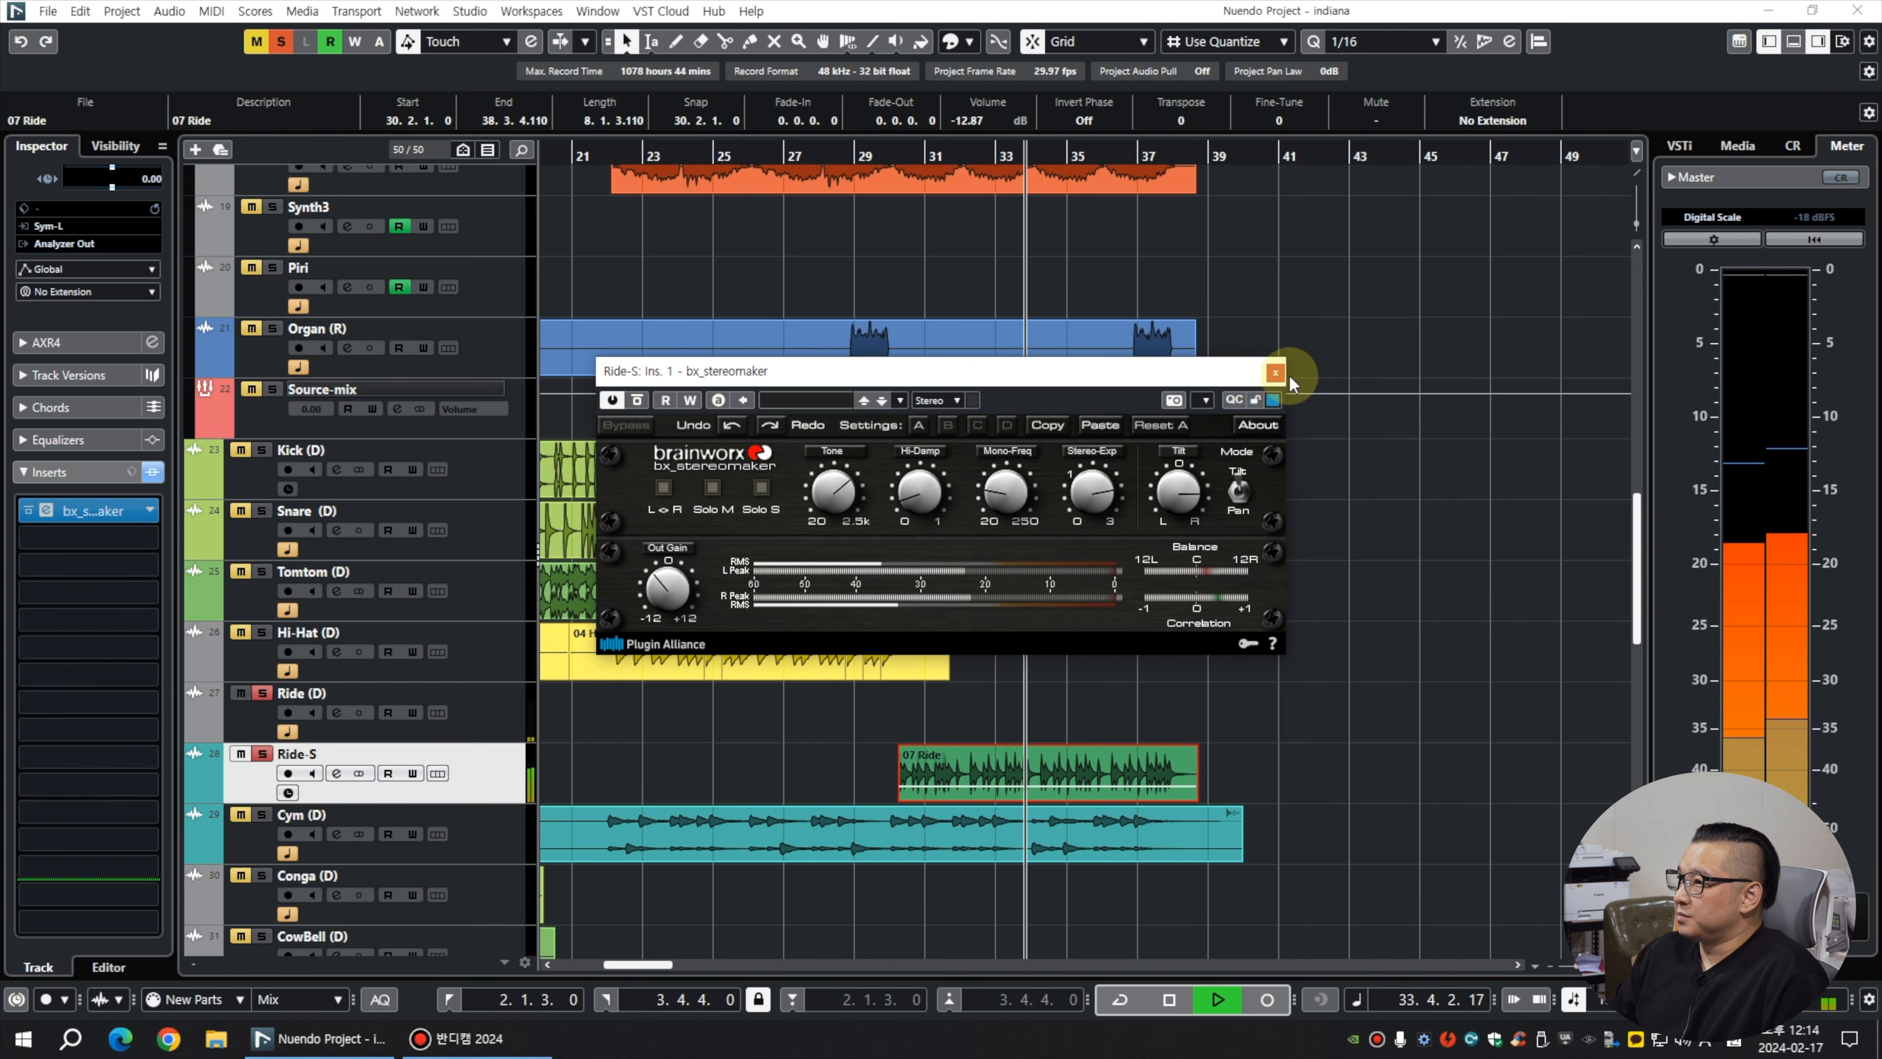
{"action": "left_click", "coordinate": [1276, 372]}
{"action": "mouse_move", "coordinate": [953, 756]}
{"action": "left_mouse_down"}
{"action": "mouse_move", "coordinate": [954, 702]}
{"action": "mouse_move", "coordinate": [954, 777]}
{"action": "left_mouse_up"}
{"action": "key", "text": "space"}
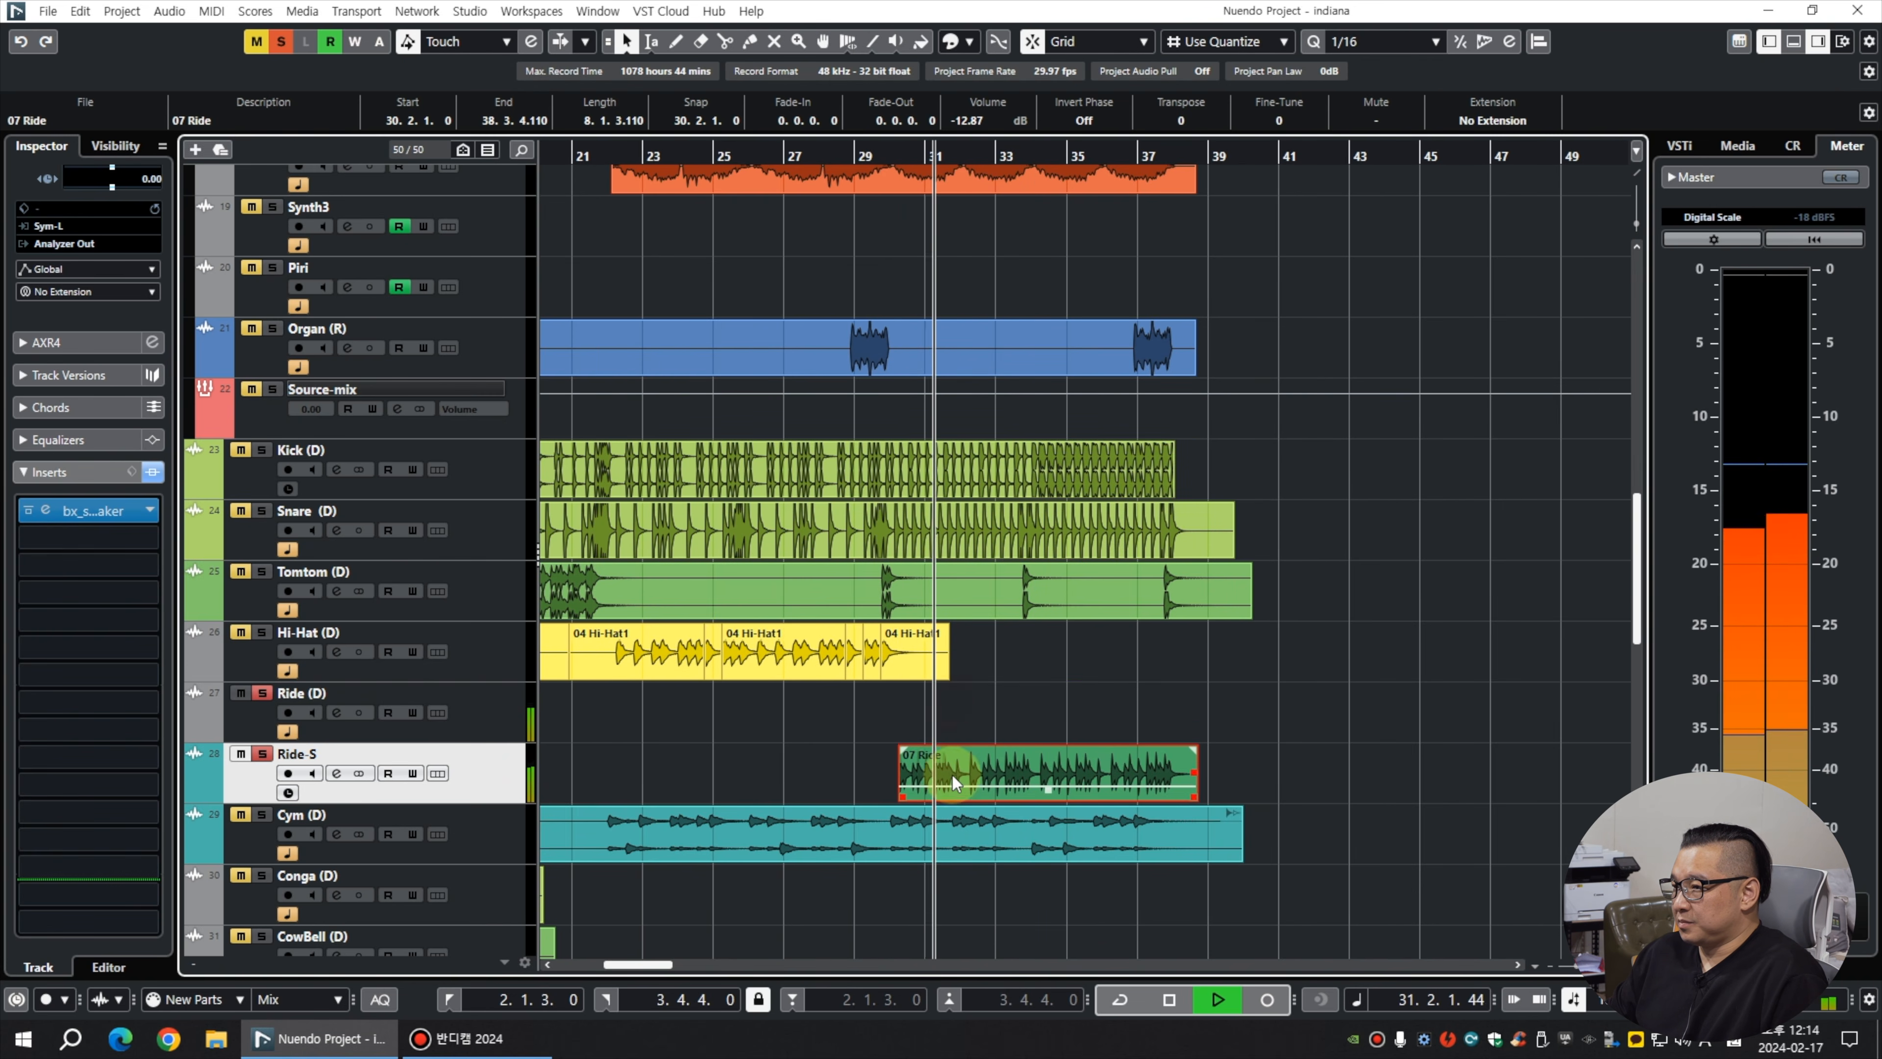
Stop playback and remove the emptied Ride (D) track.
{"action": "left_click", "coordinate": [500, 718]}
{"action": "key", "text": "space"}
{"action": "right_click", "coordinate": [495, 727]}
{"action": "left_click", "coordinate": [605, 310]}
Solo the Hi-Hat (D) track and audition it from about bar 10.
{"action": "key", "text": "g"}
{"action": "key", "text": "g"}
{"action": "key", "text": "g"}
{"action": "key", "text": "g"}
{"action": "key", "text": "g"}
{"action": "key", "text": "g"}
{"action": "key", "text": "g"}
{"action": "left_click", "coordinate": [640, 159]}
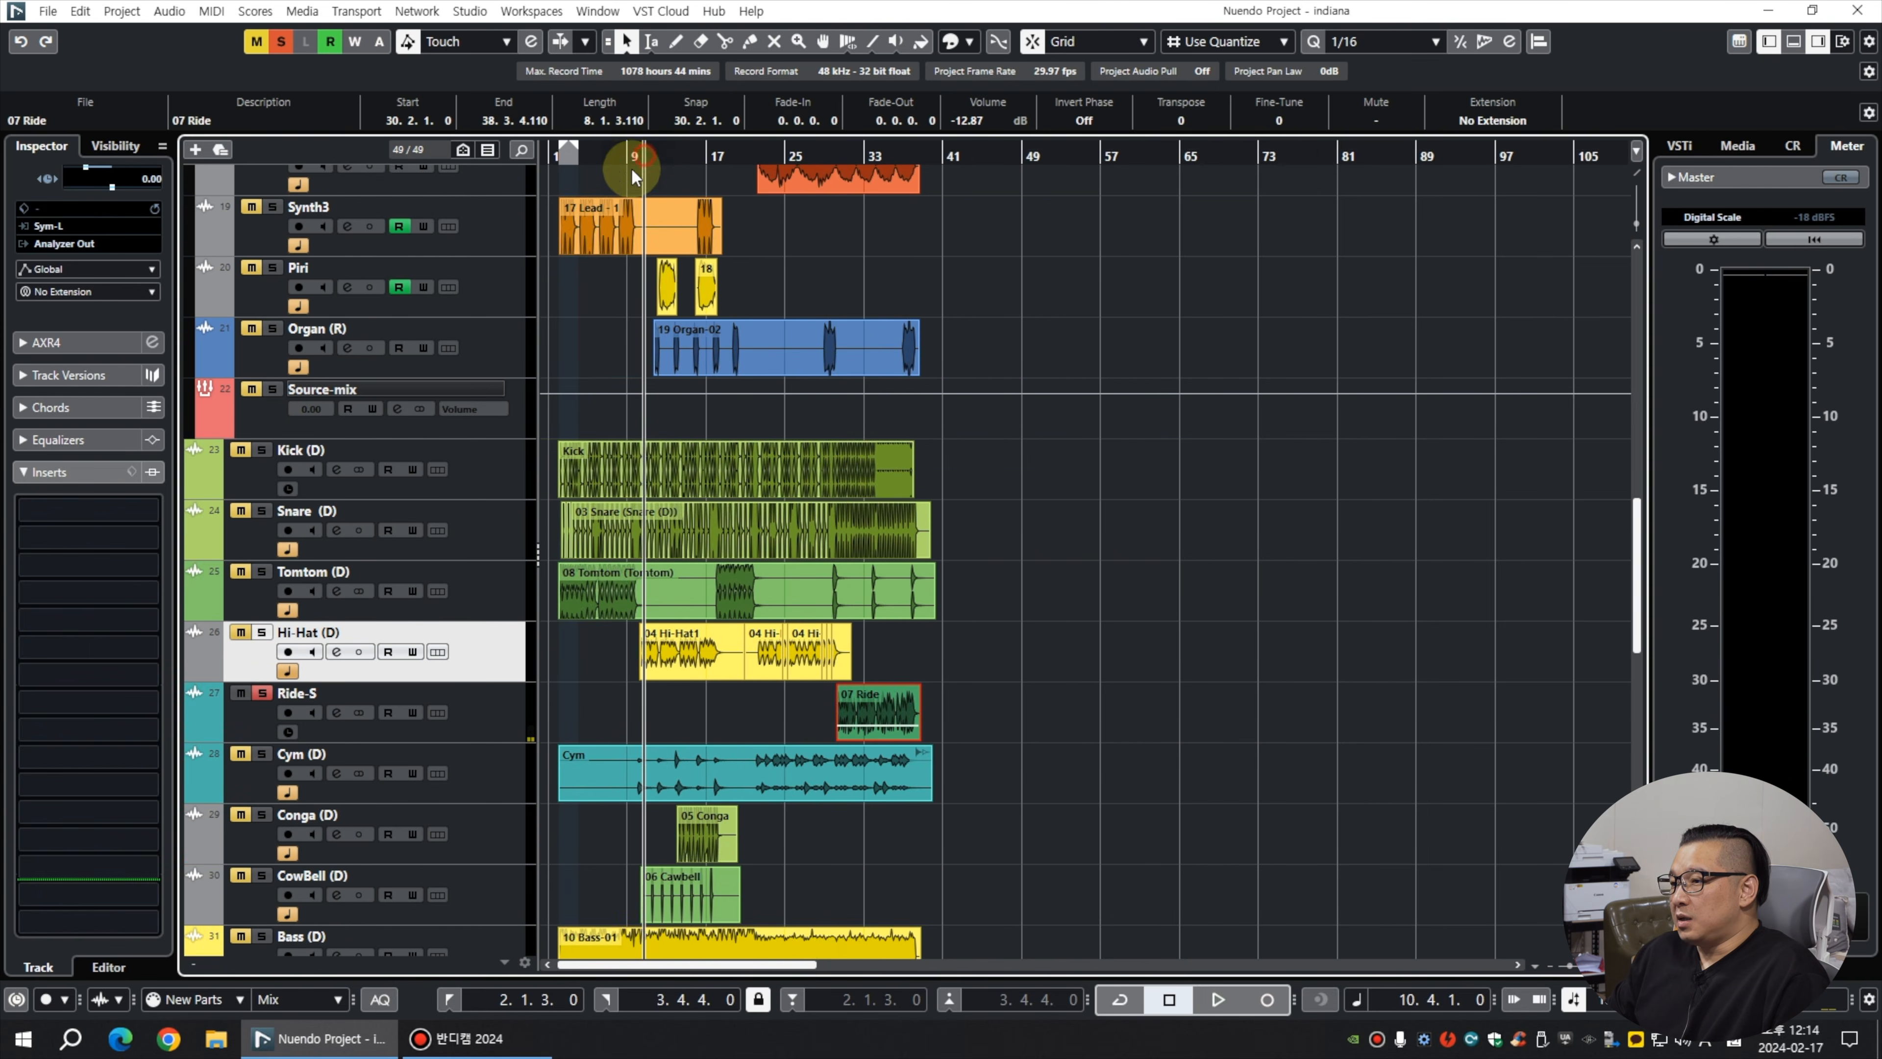
{"action": "key", "text": "h"}
{"action": "key", "text": "h"}
{"action": "key", "text": "h"}
{"action": "key", "text": "h"}
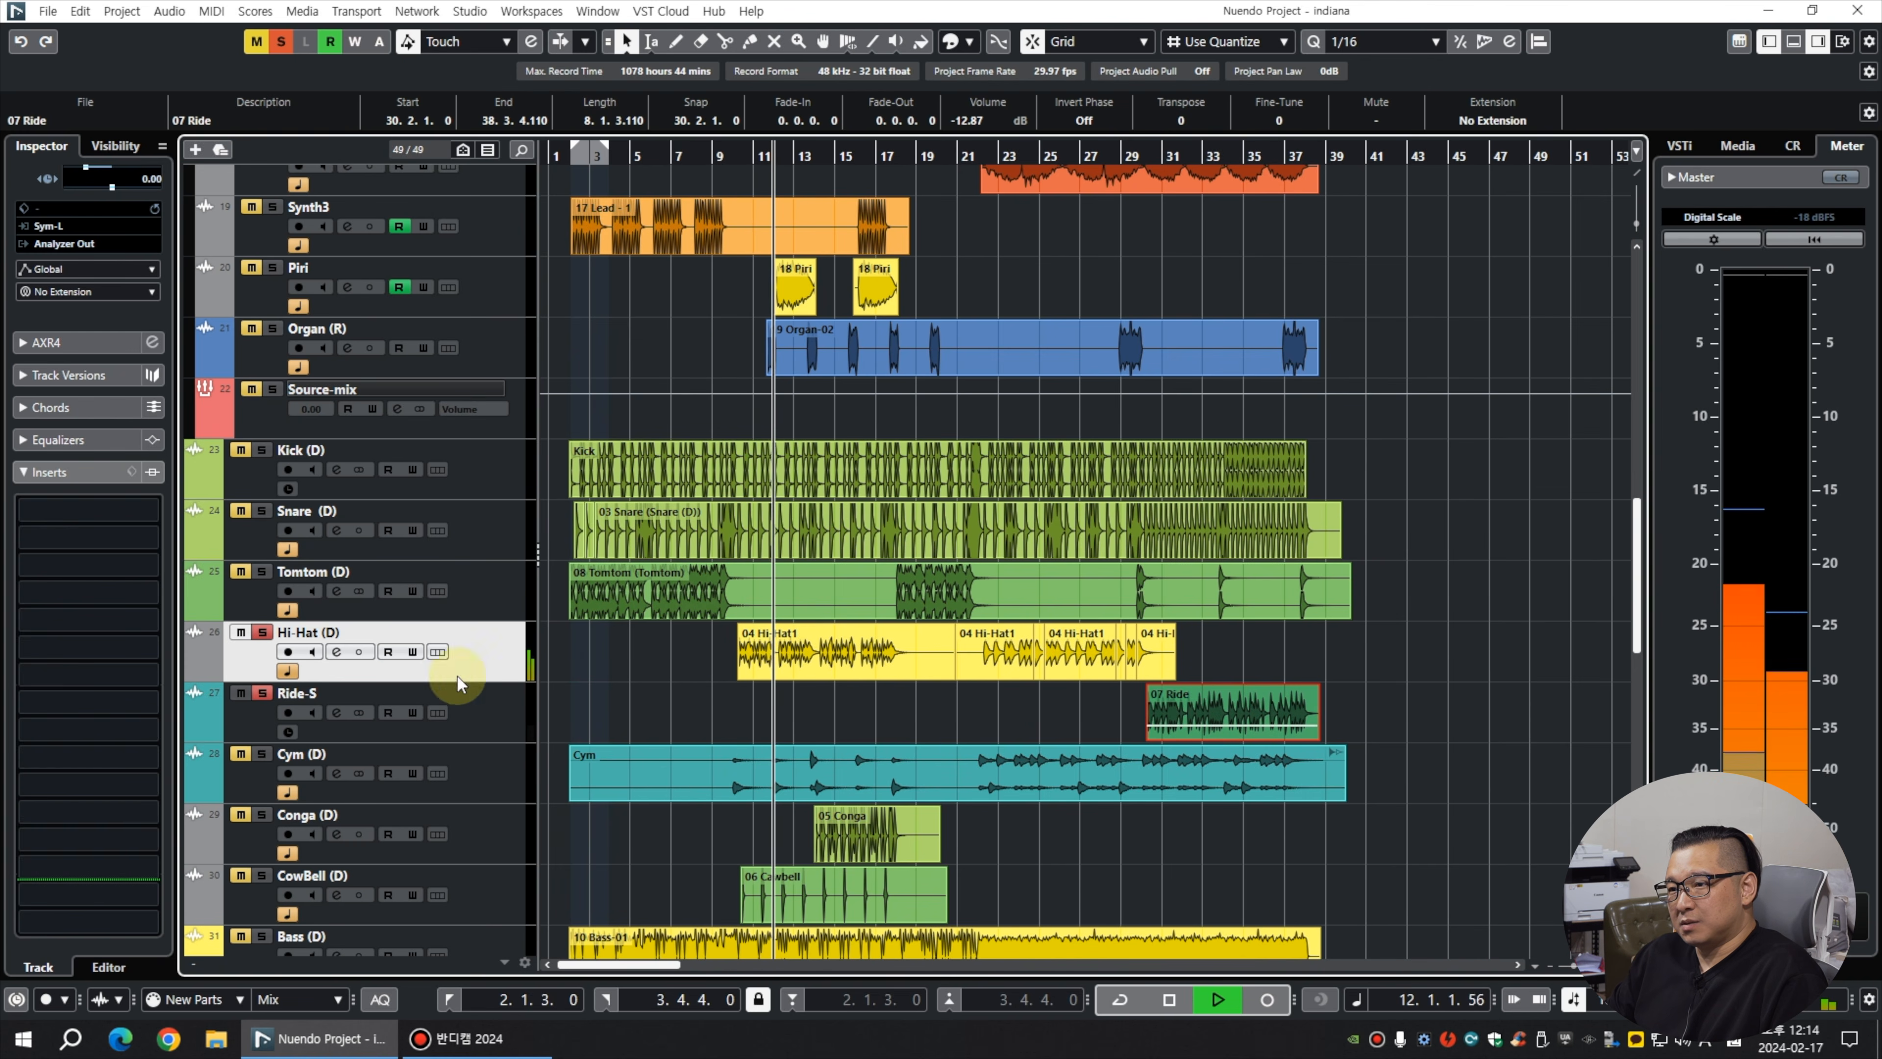
{"action": "left_click", "coordinate": [55, 472]}
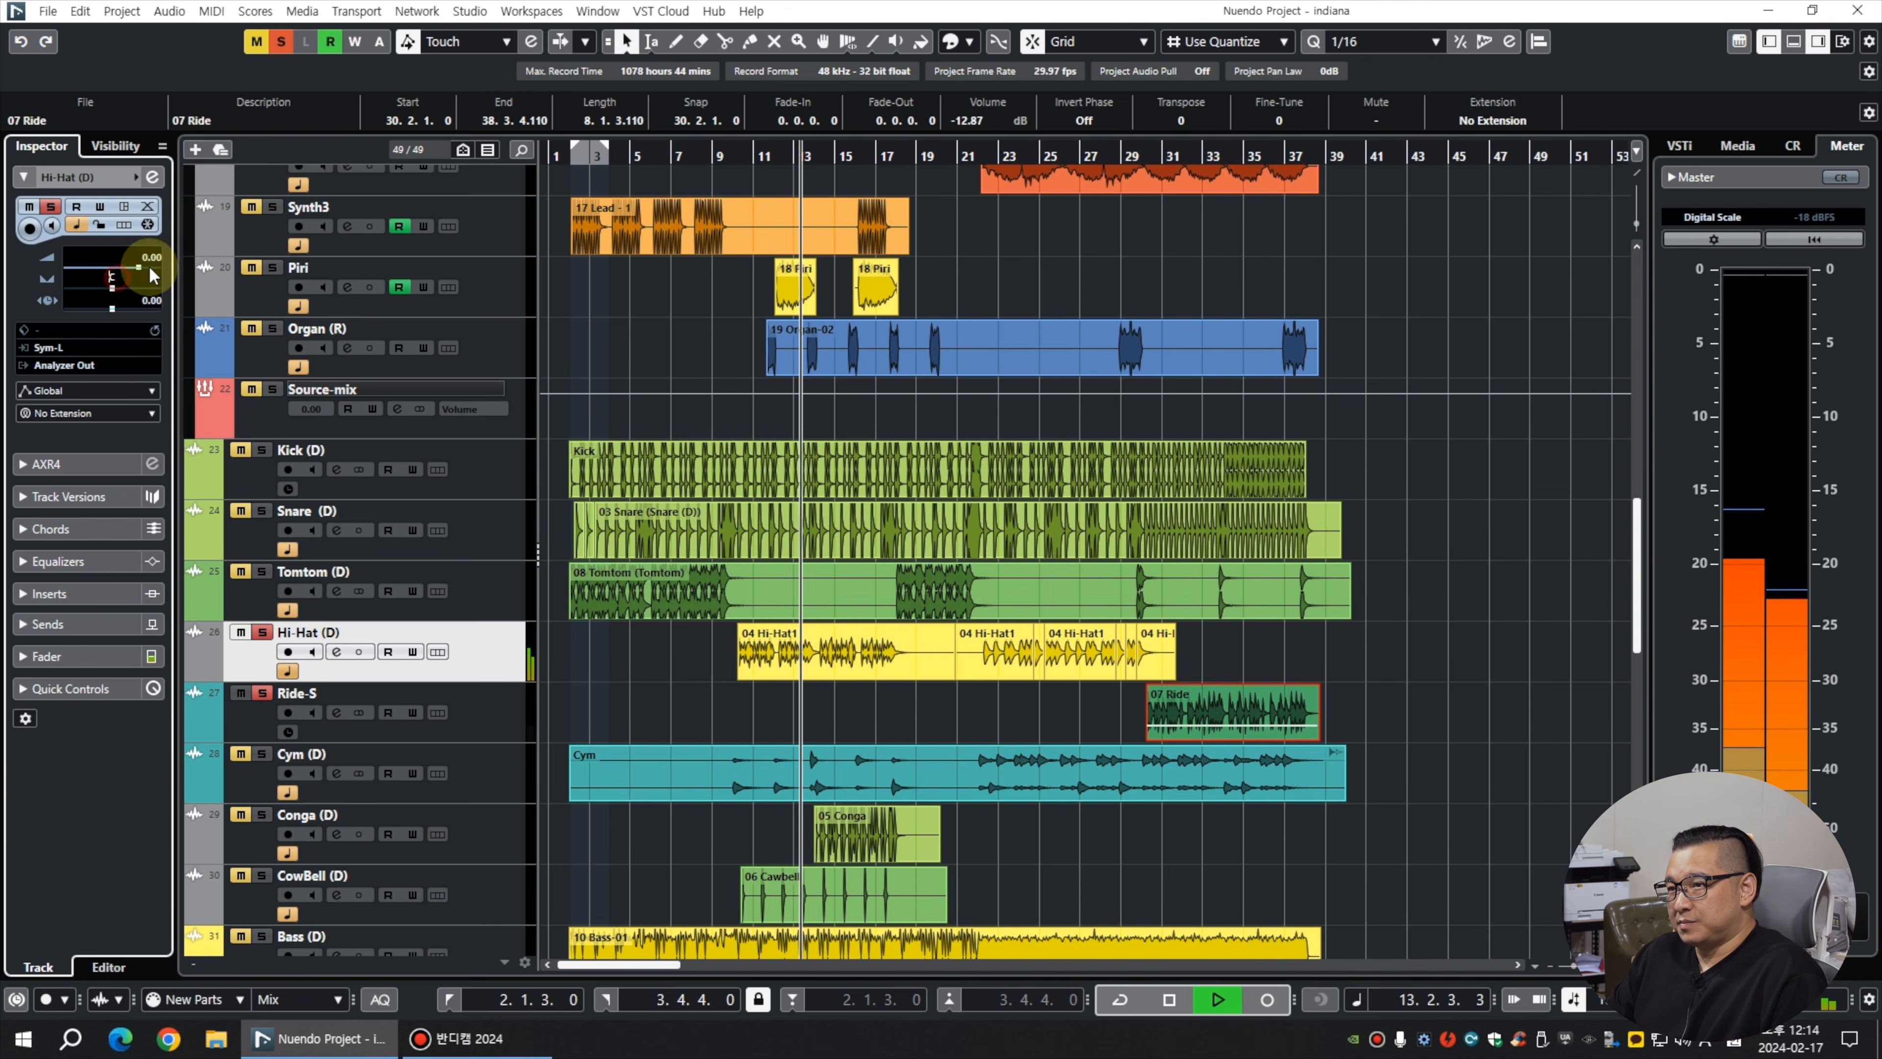
{"action": "left_click", "coordinate": [621, 655]}
{"action": "key", "text": "space"}
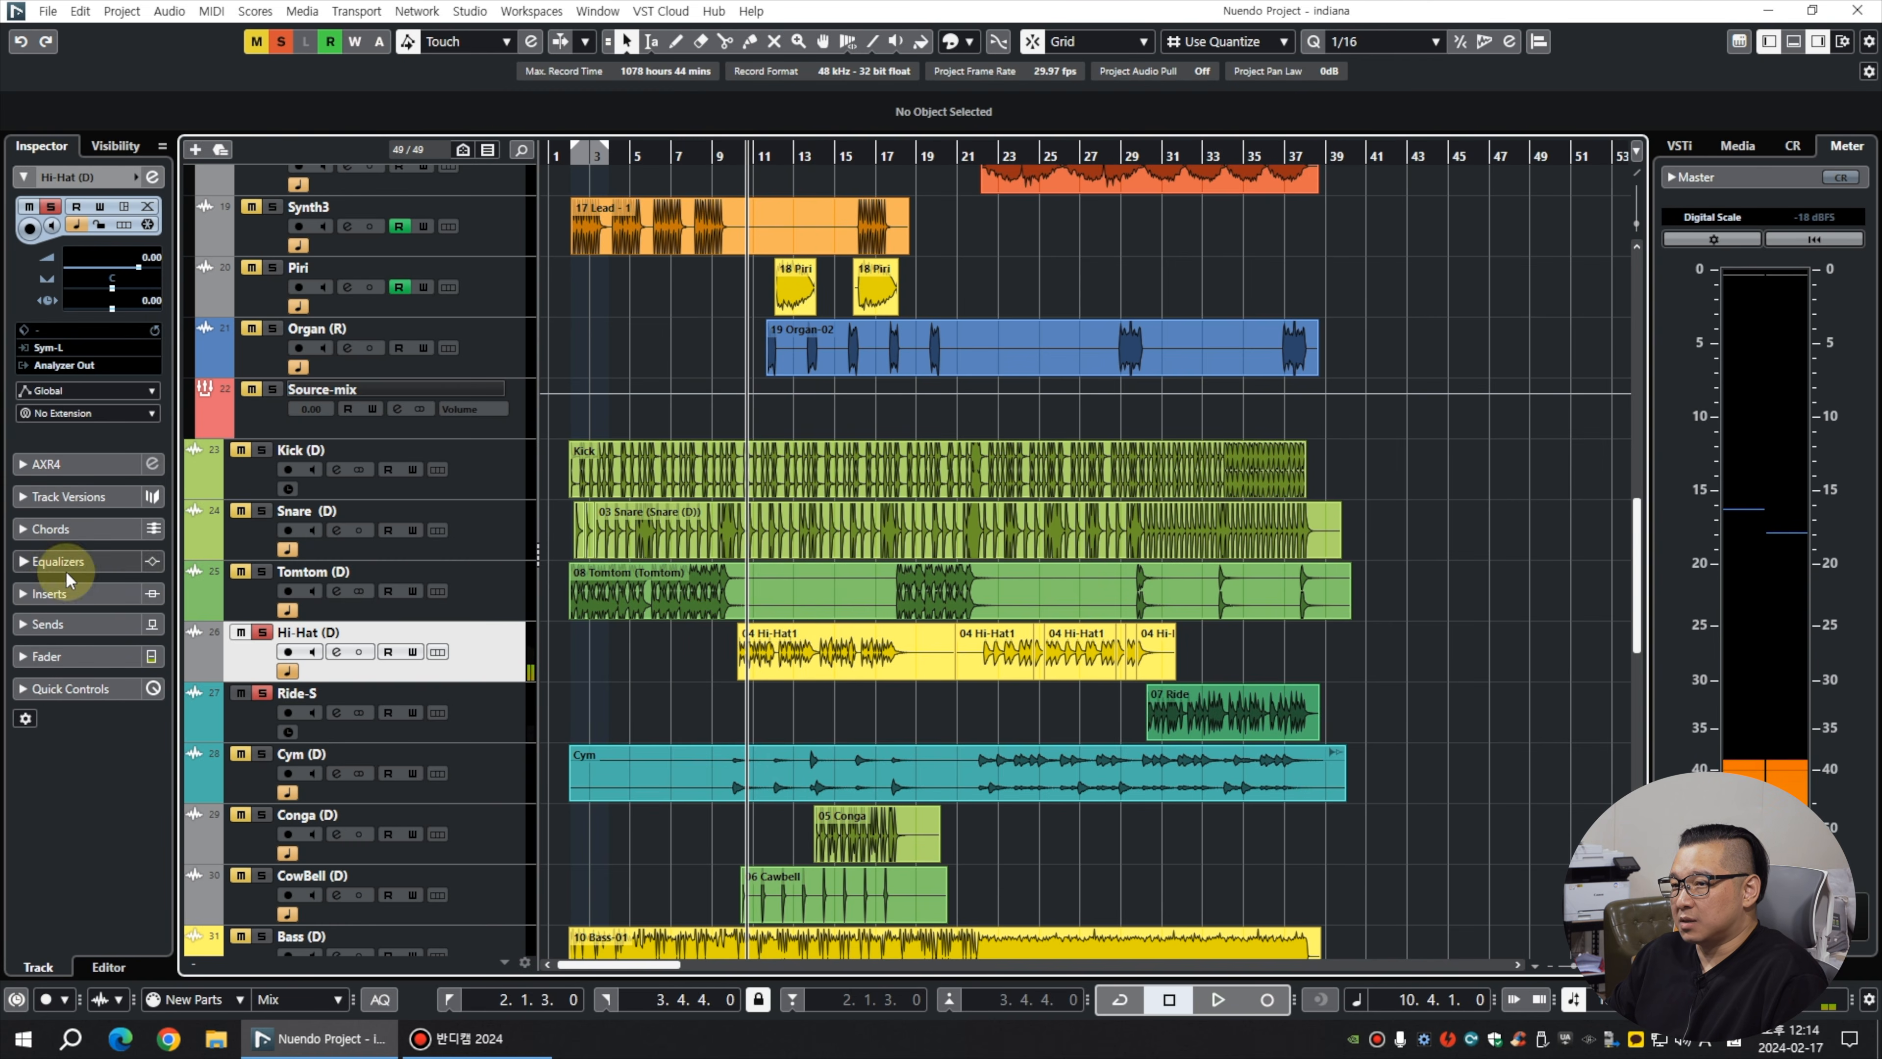
Move all Hi-Hat (D) events onto a new Hi-Hat-S track below it and insert PuigTec EQP1A Stereo there.
{"action": "left_click_drag", "start_coordinate": [1261, 652], "coordinate": [601, 643]}
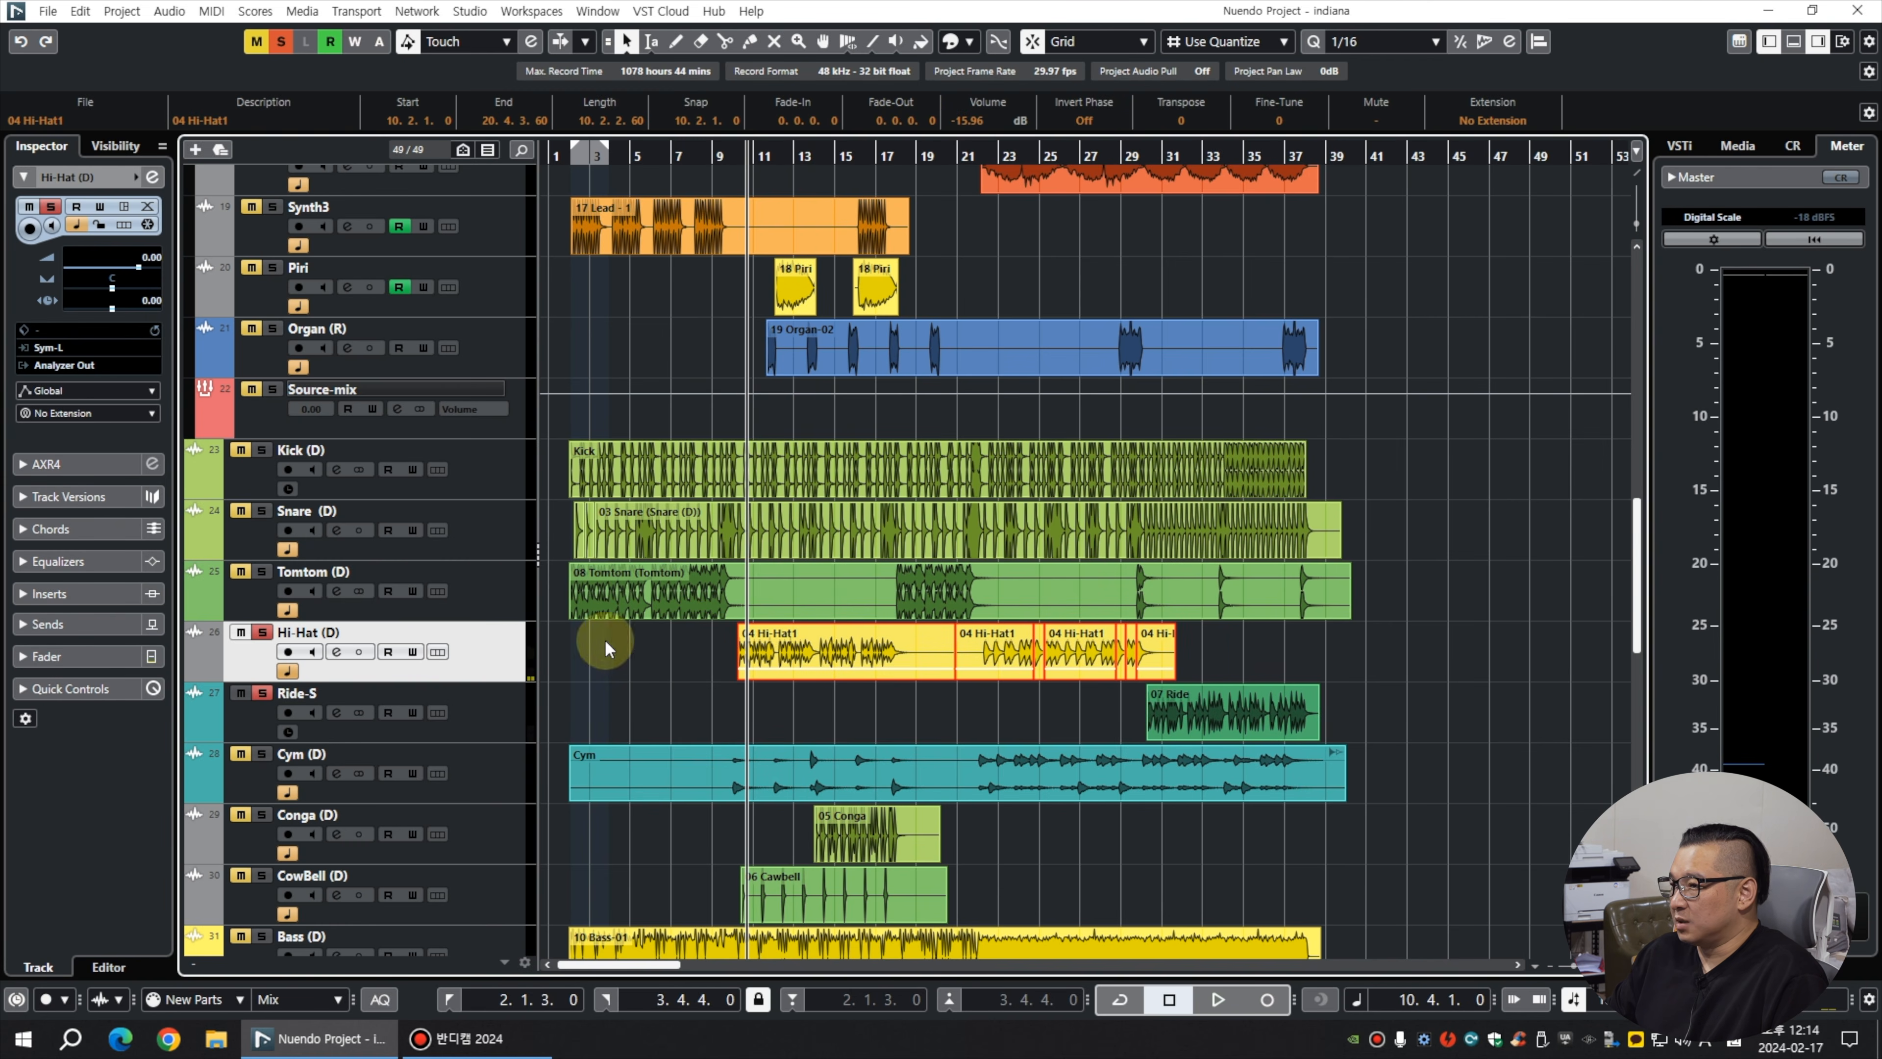
{"action": "left_click", "coordinate": [46, 595]}
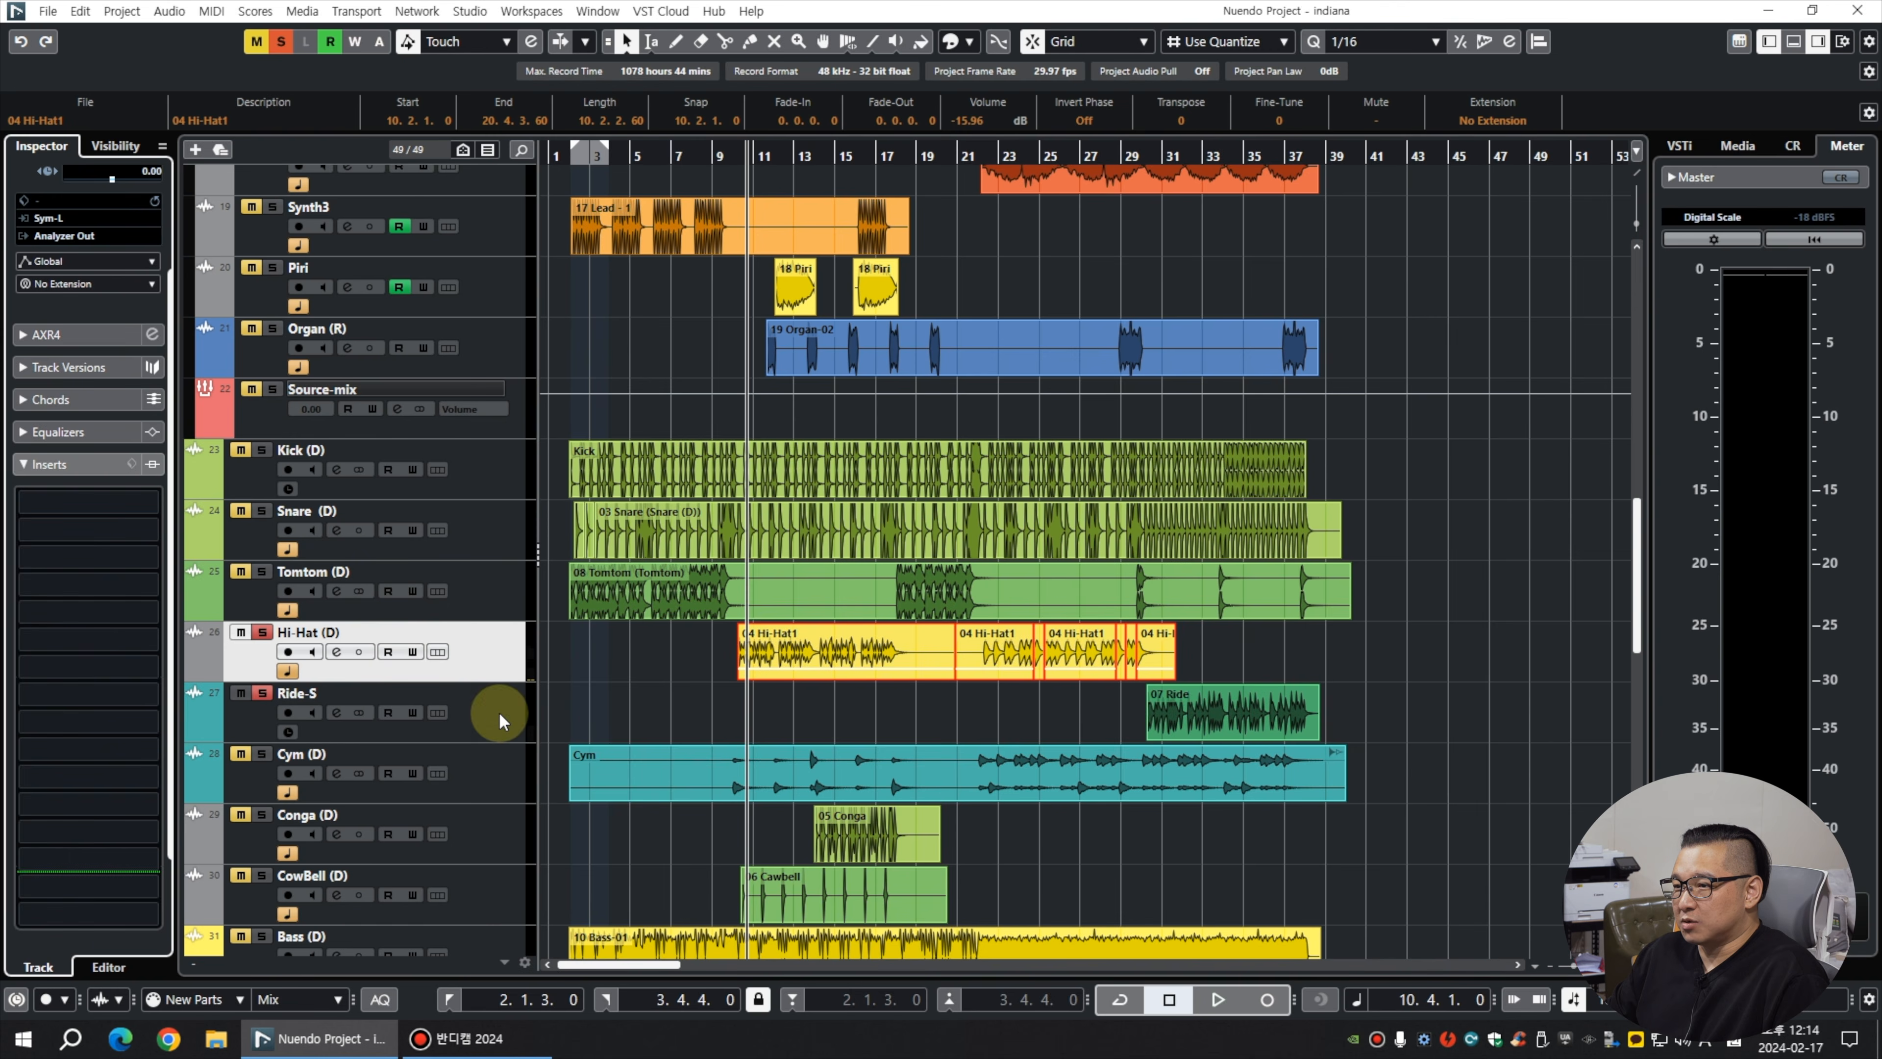
{"action": "right_click", "coordinate": [522, 663]}
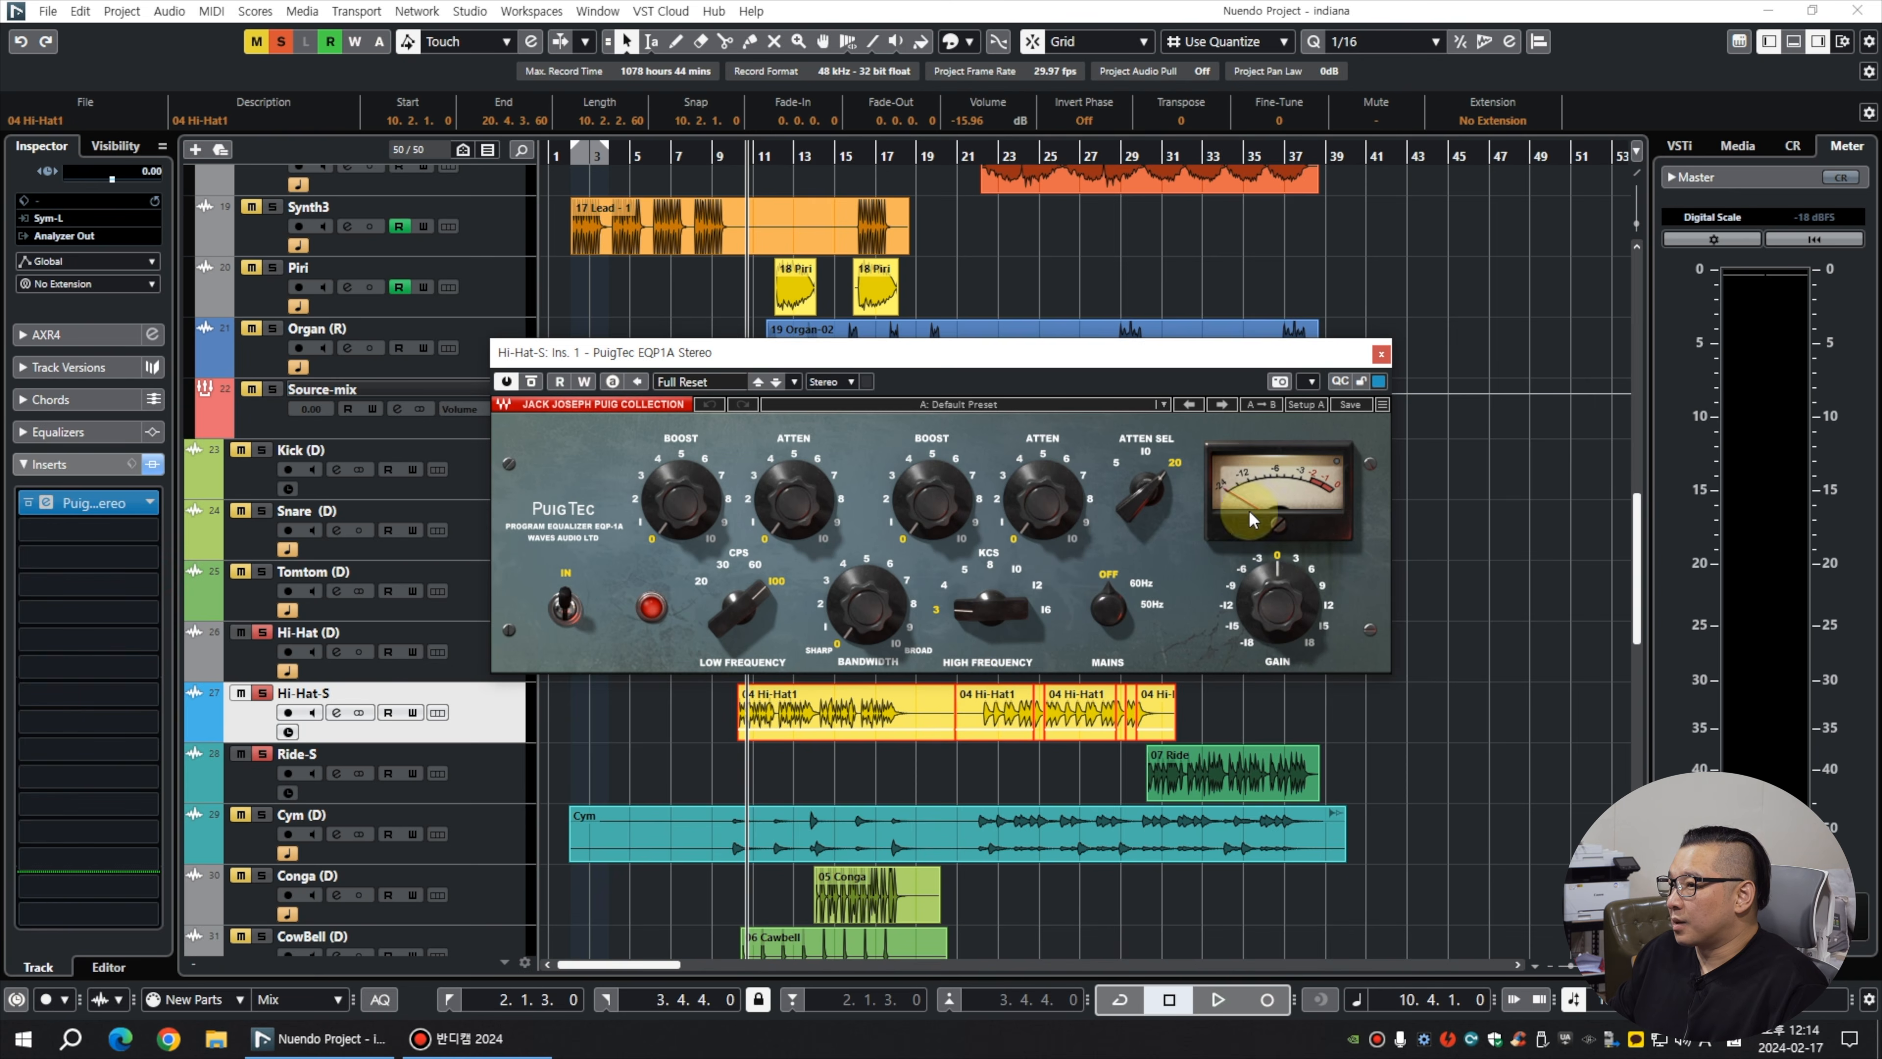
Set the PuigTec's low-frequency attenuation to 7.0 at 60 Hz while playing Hi-Hat-S.
{"action": "key", "text": "space"}
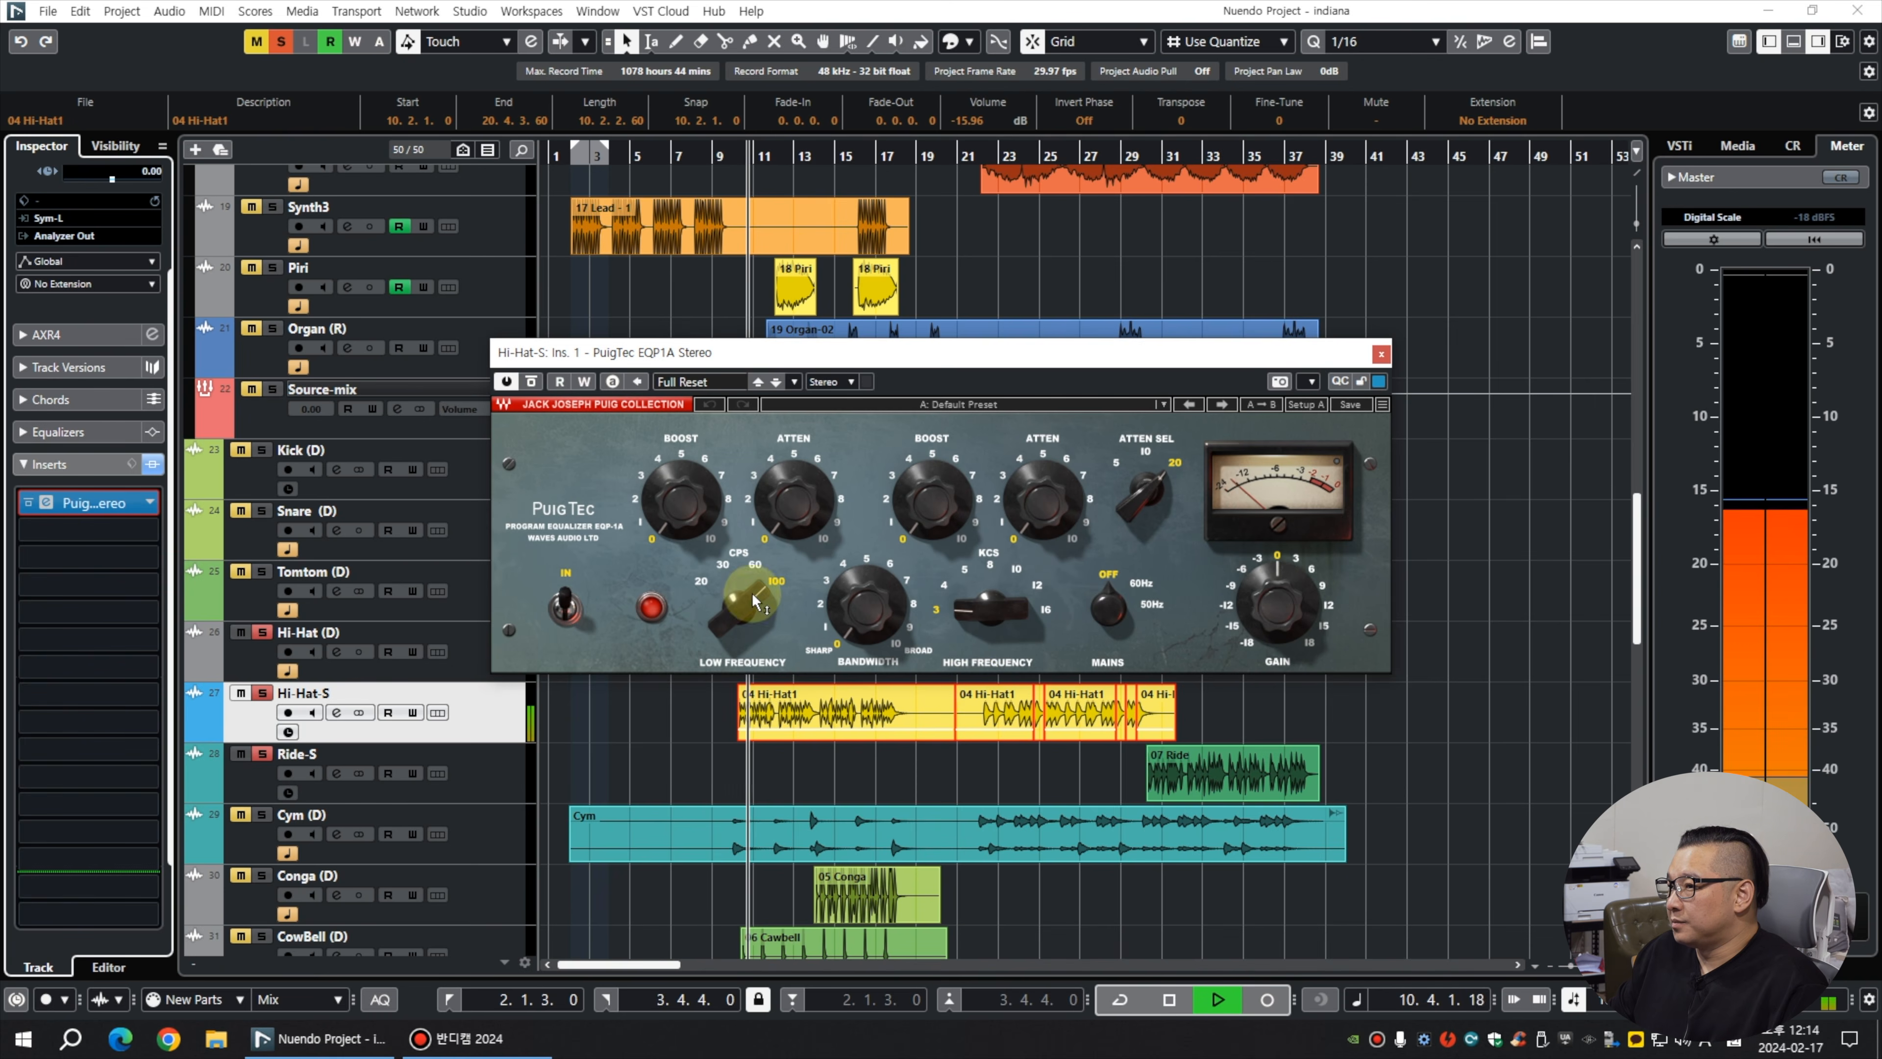
{"action": "left_click_drag", "start_coordinate": [772, 521], "coordinate": [767, 491]}
{"action": "scroll", "coordinate": [767, 490], "scroll_direction": "up", "scroll_amount": 1}
{"action": "scroll", "coordinate": [735, 612], "scroll_direction": "down", "scroll_amount": 1}
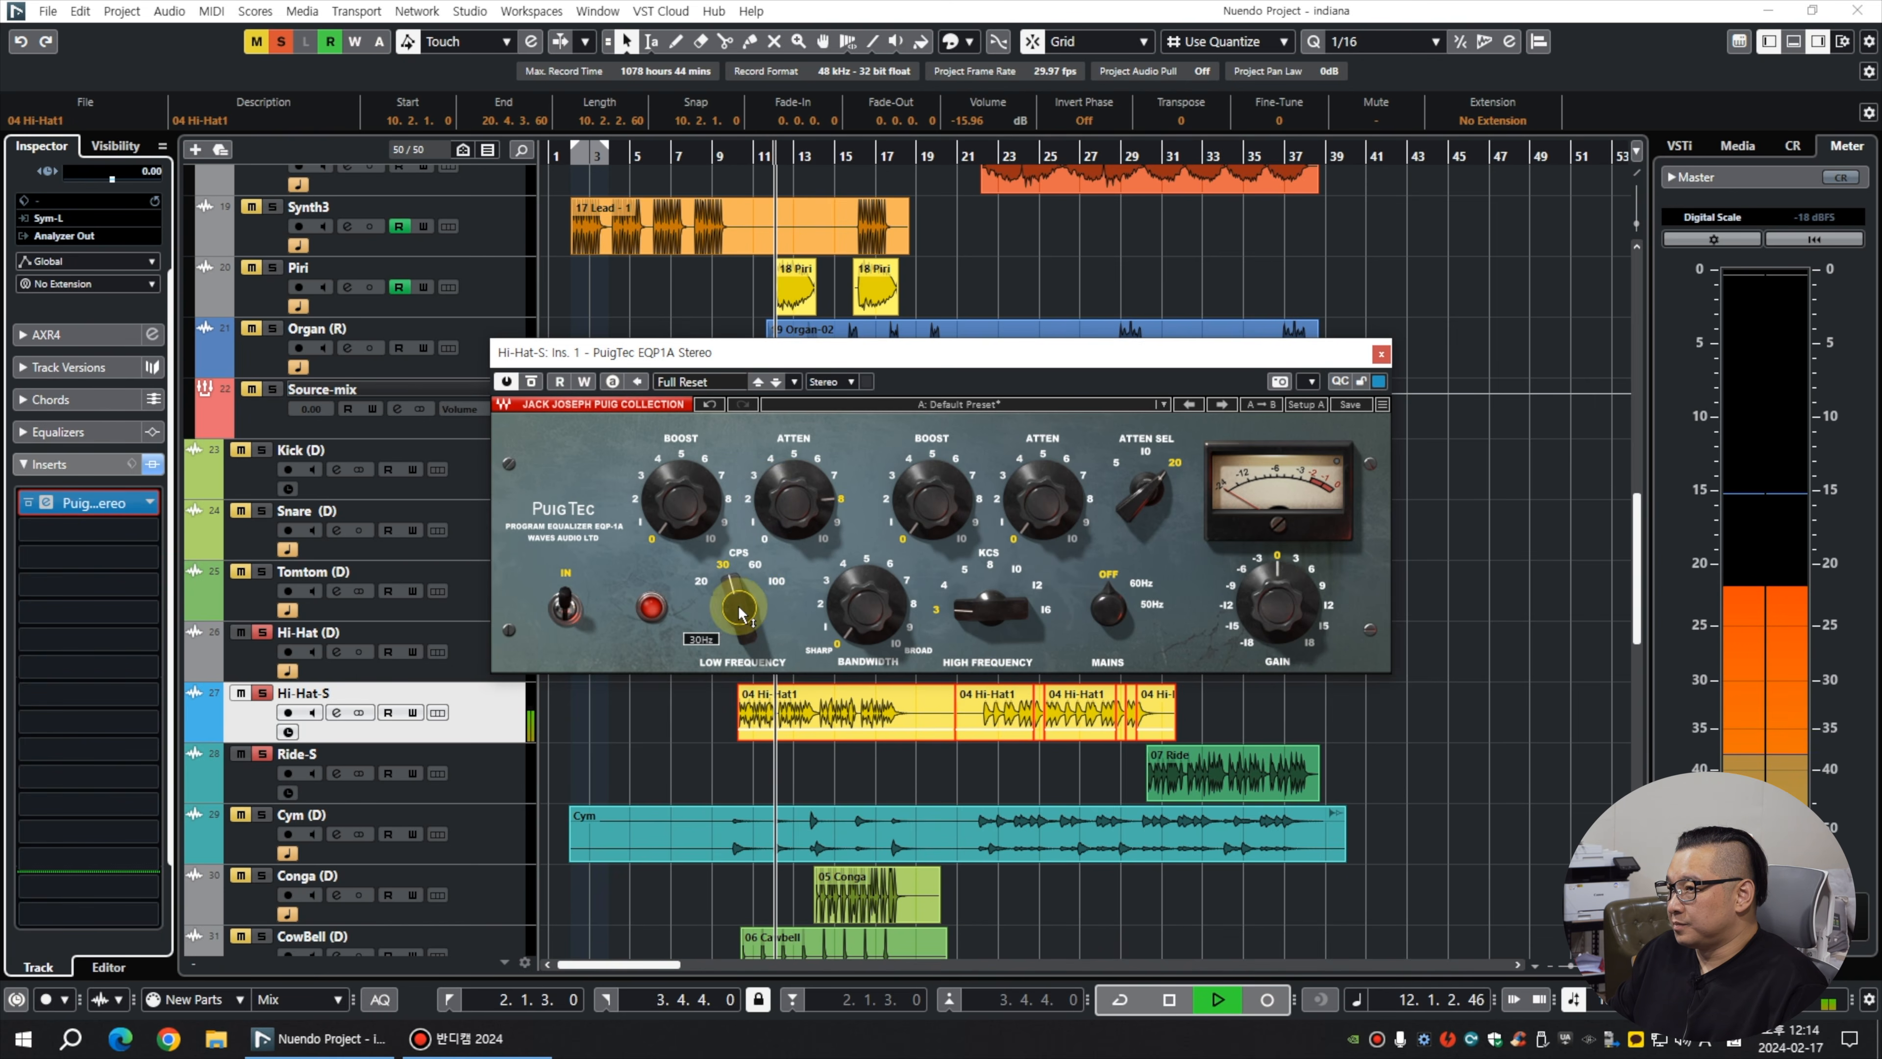
{"action": "scroll", "coordinate": [793, 496], "scroll_direction": "down", "scroll_amount": 2}
{"action": "scroll", "coordinate": [879, 604], "scroll_direction": "up", "scroll_amount": 10}
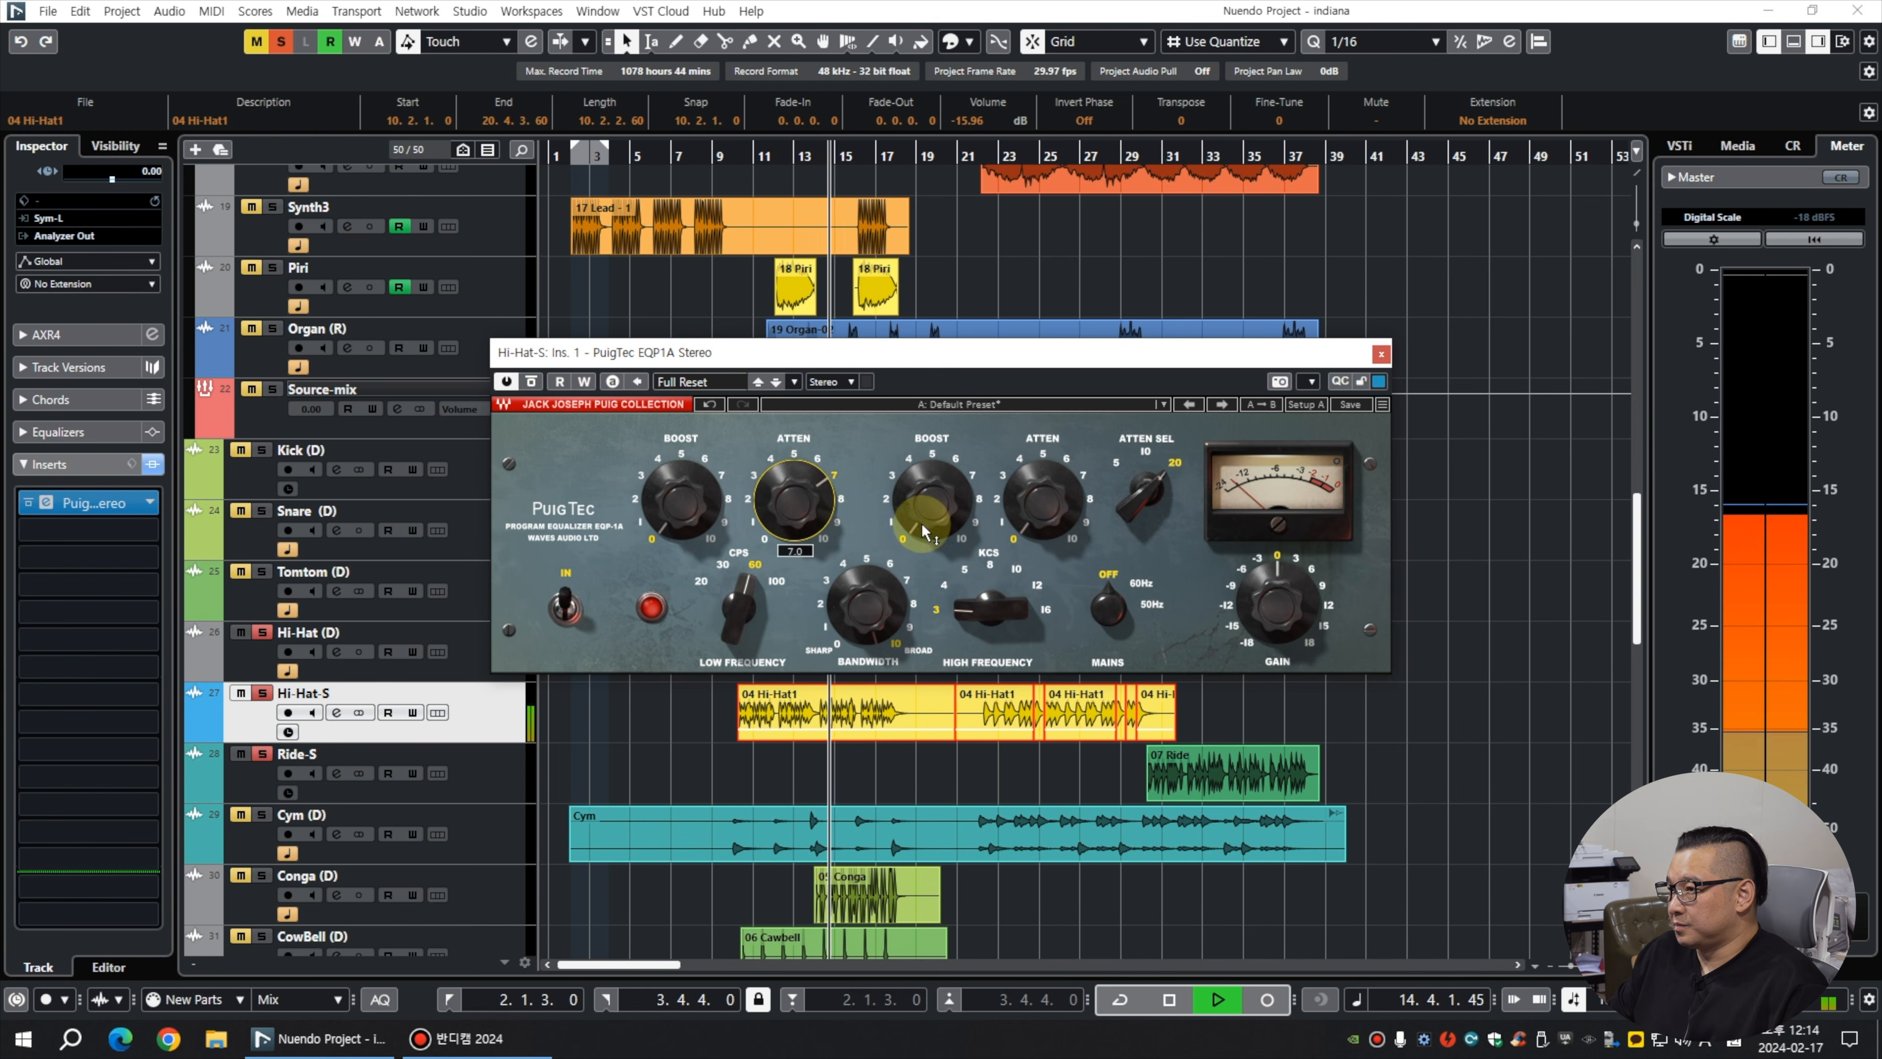
Boost the hi-hat's highs at 16 kHz, set the PuigTec's gain to -1.0 dB, and close it after replaying.
{"action": "scroll", "coordinate": [935, 499], "scroll_direction": "down", "scroll_amount": 6}
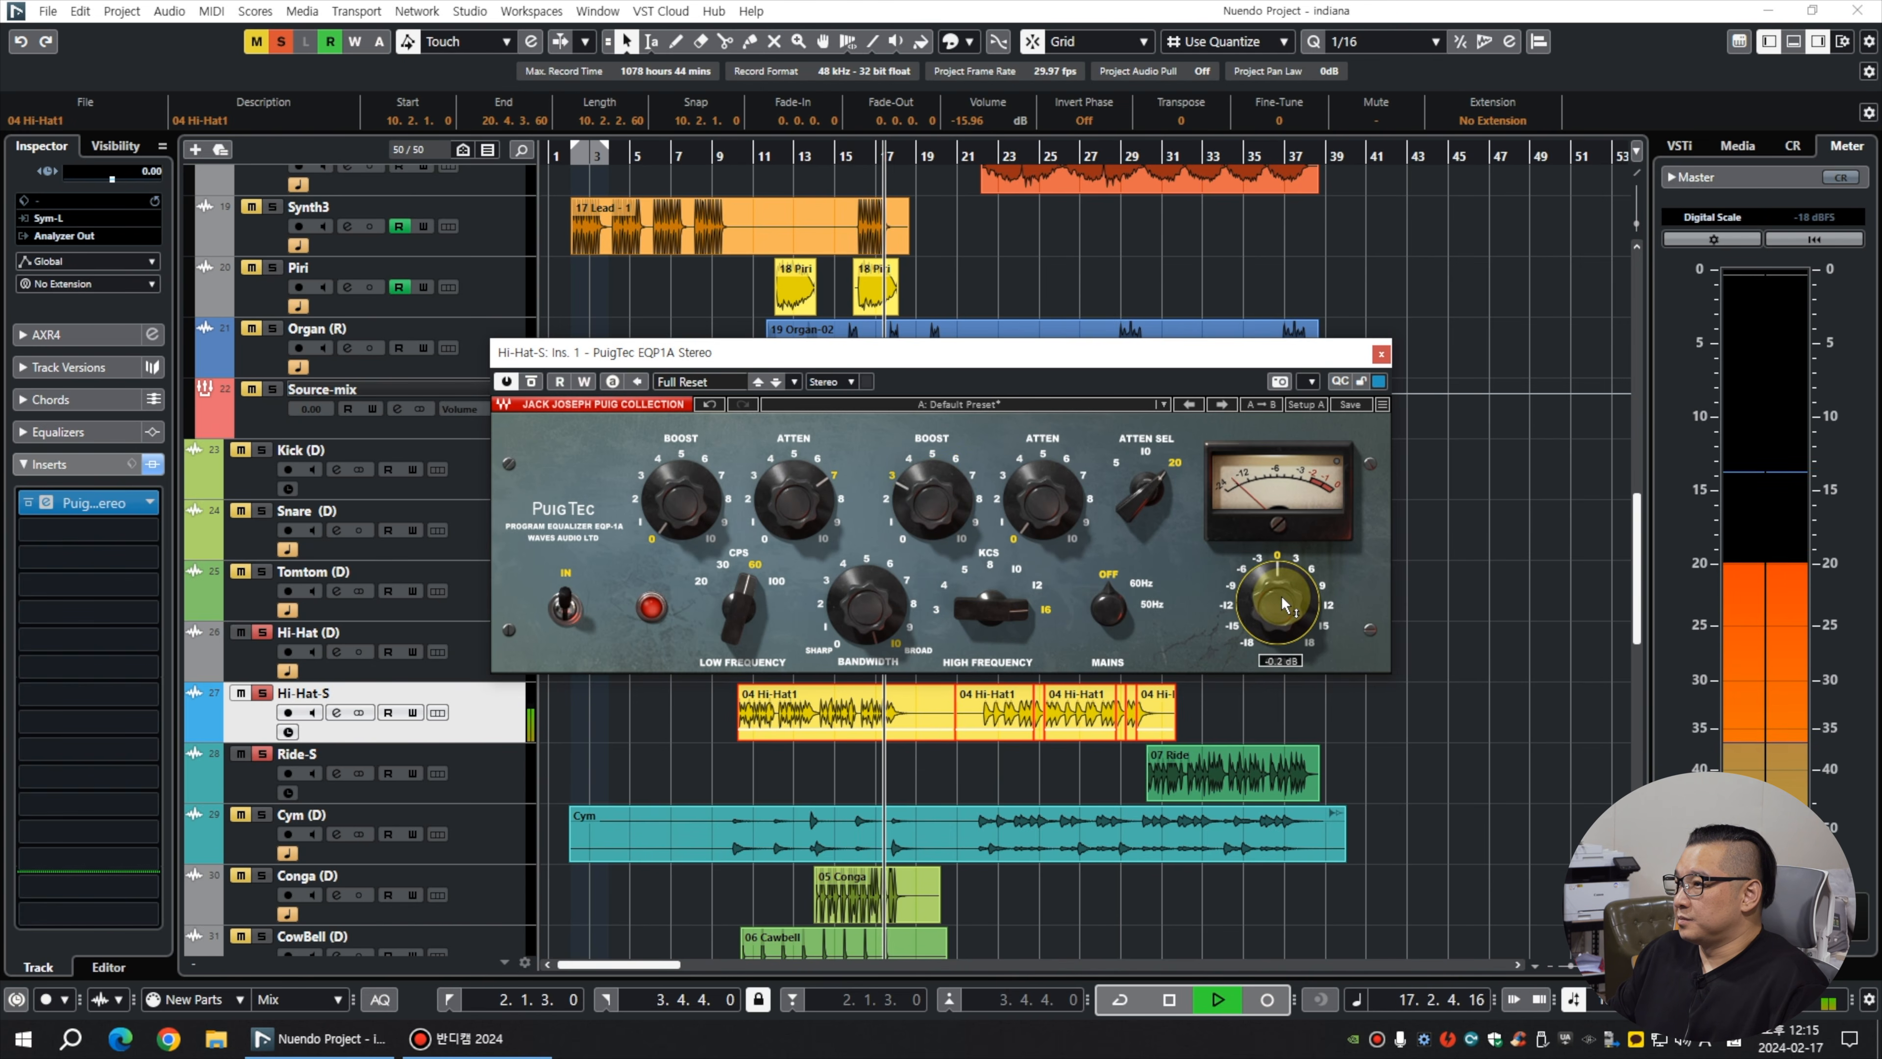
{"action": "left_click", "coordinate": [1280, 660]}
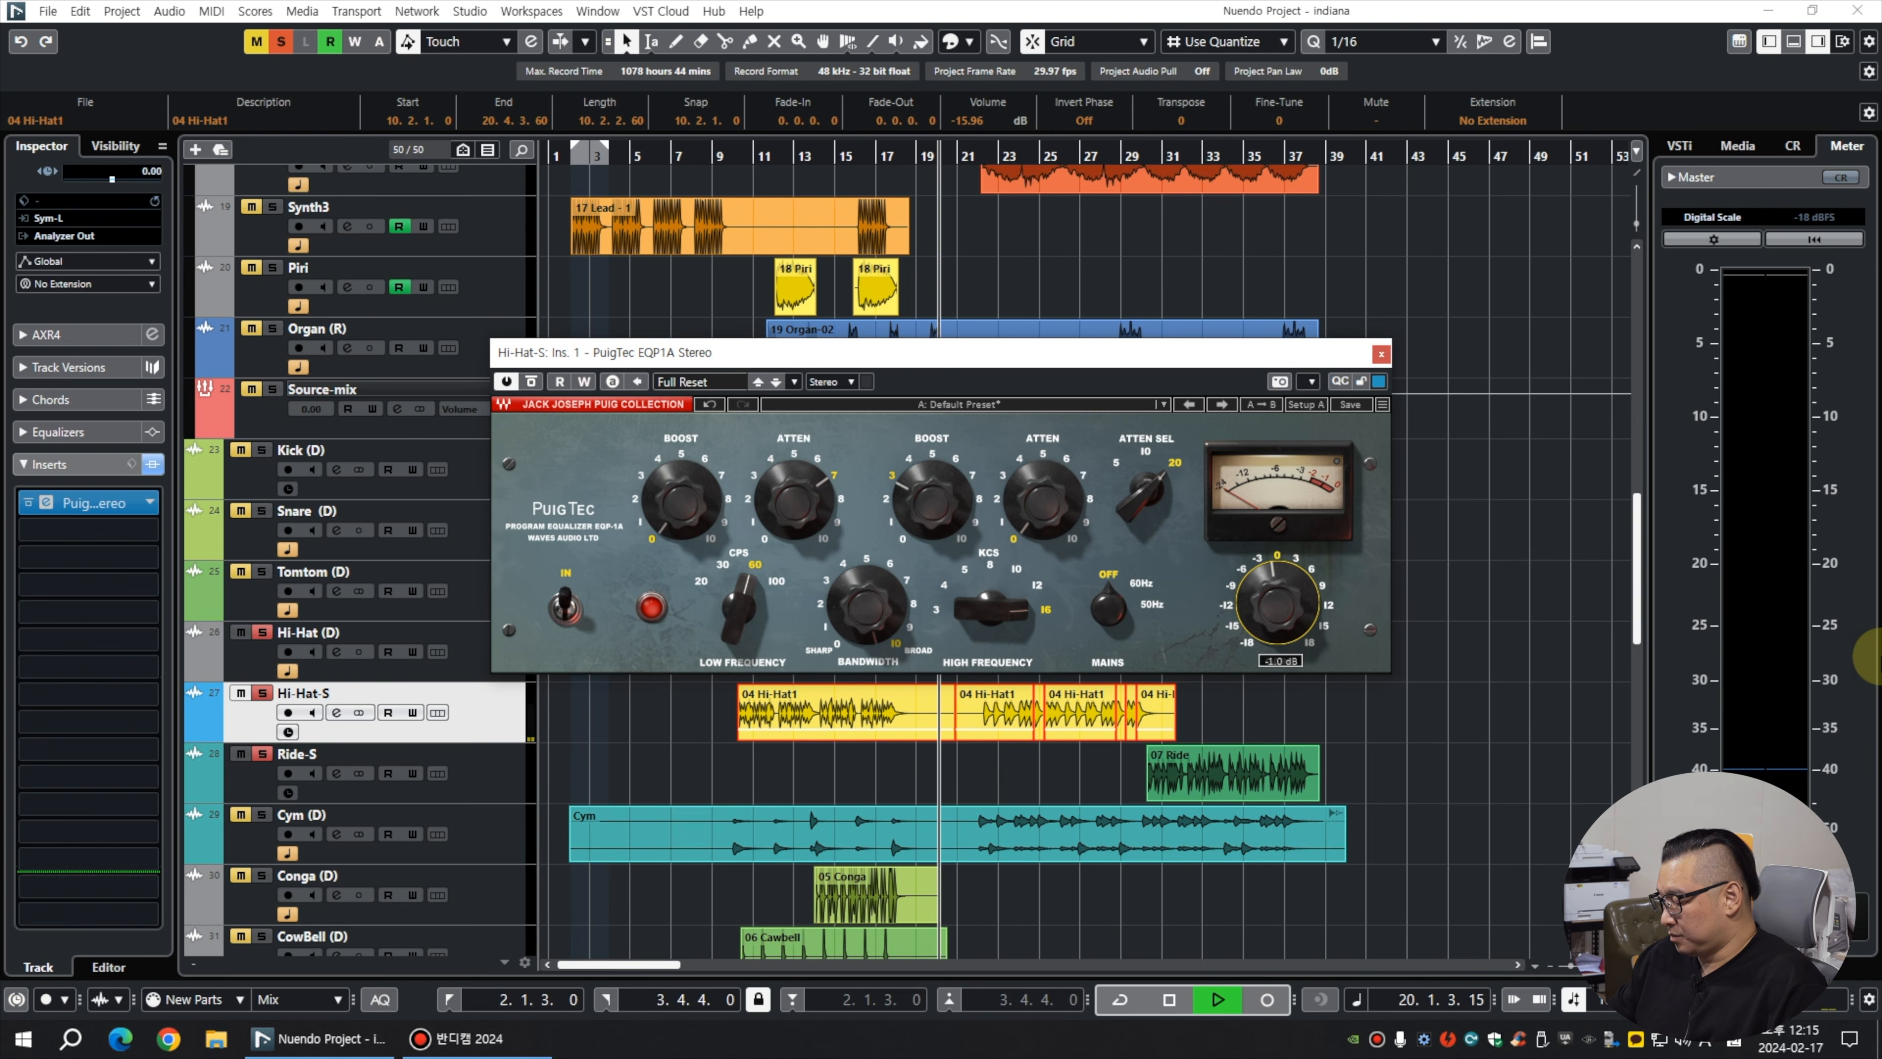
{"action": "key", "text": "space"}
{"action": "key", "text": "space"}
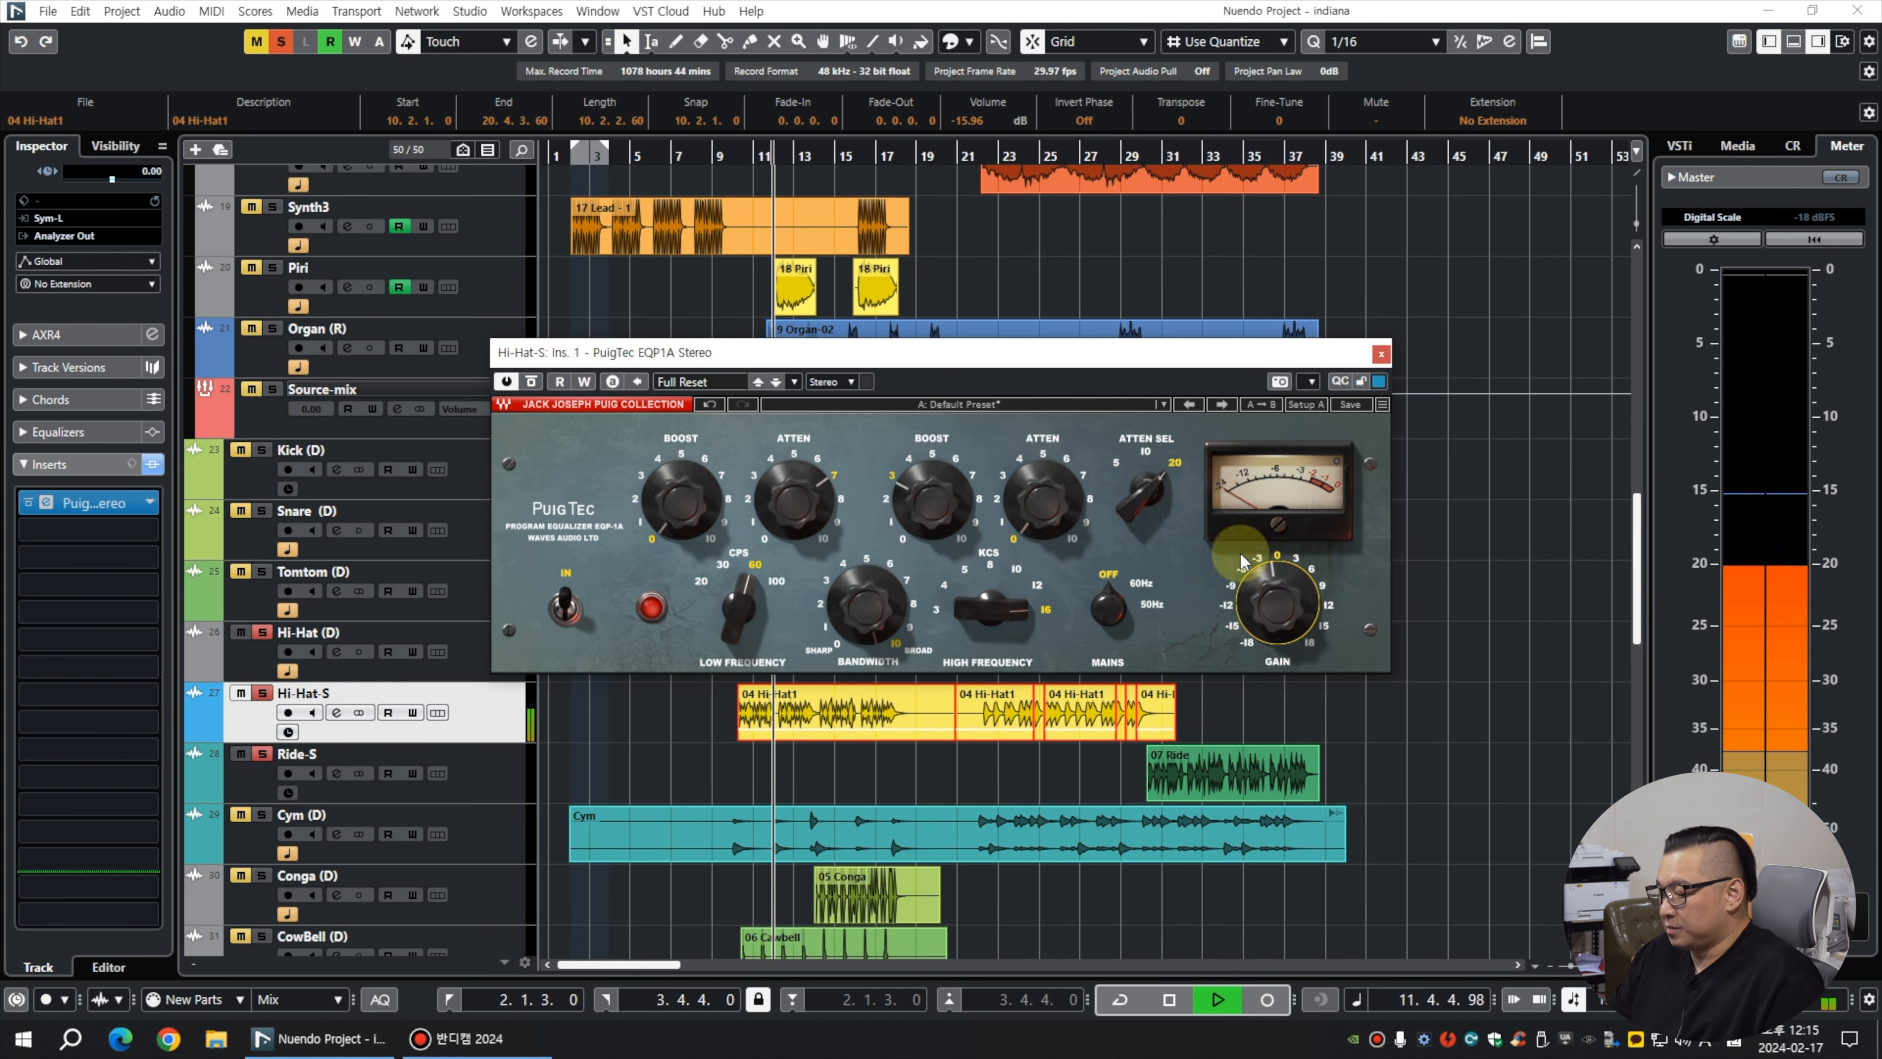
{"action": "left_click", "coordinate": [1381, 354]}
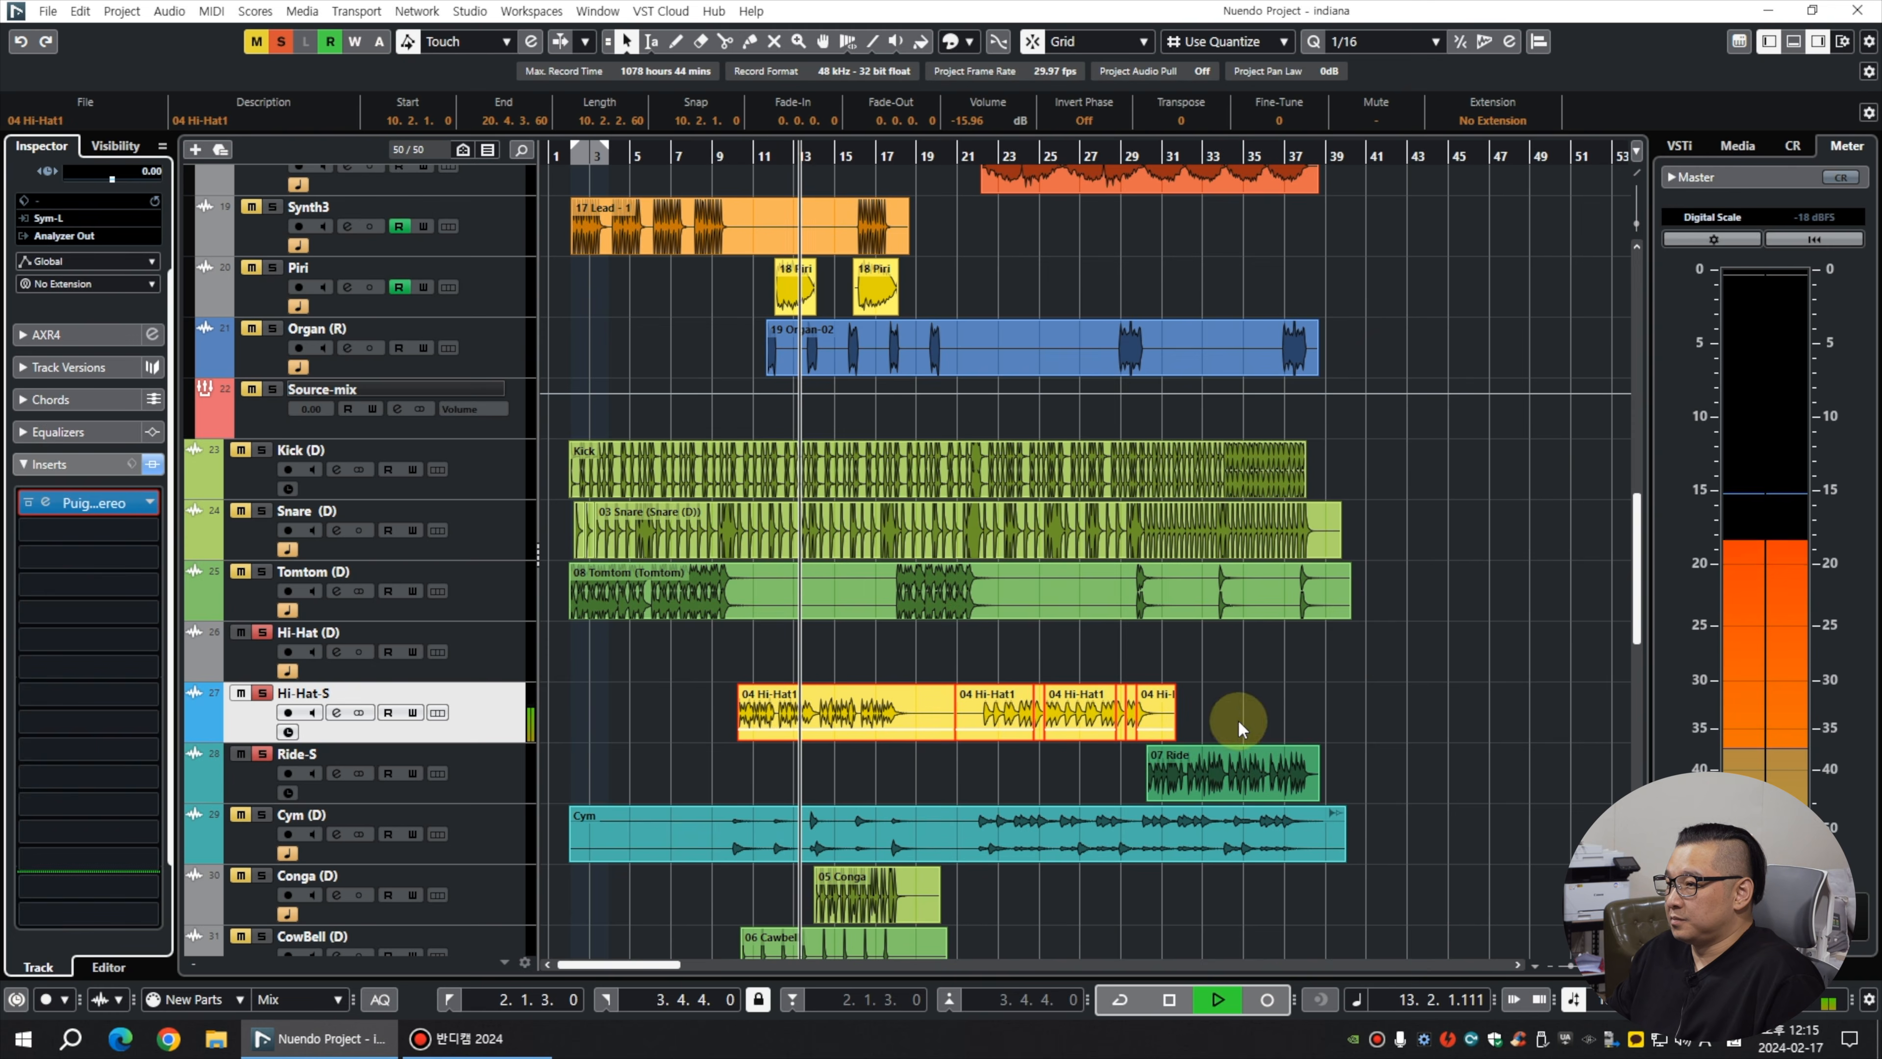
Compare the hi-hat events on Hi-Hat (D) with the EQ'd Hi-Hat-S track by moving them there and back during playback.
{"action": "left_click_drag", "start_coordinate": [810, 701], "coordinate": [806, 649]}
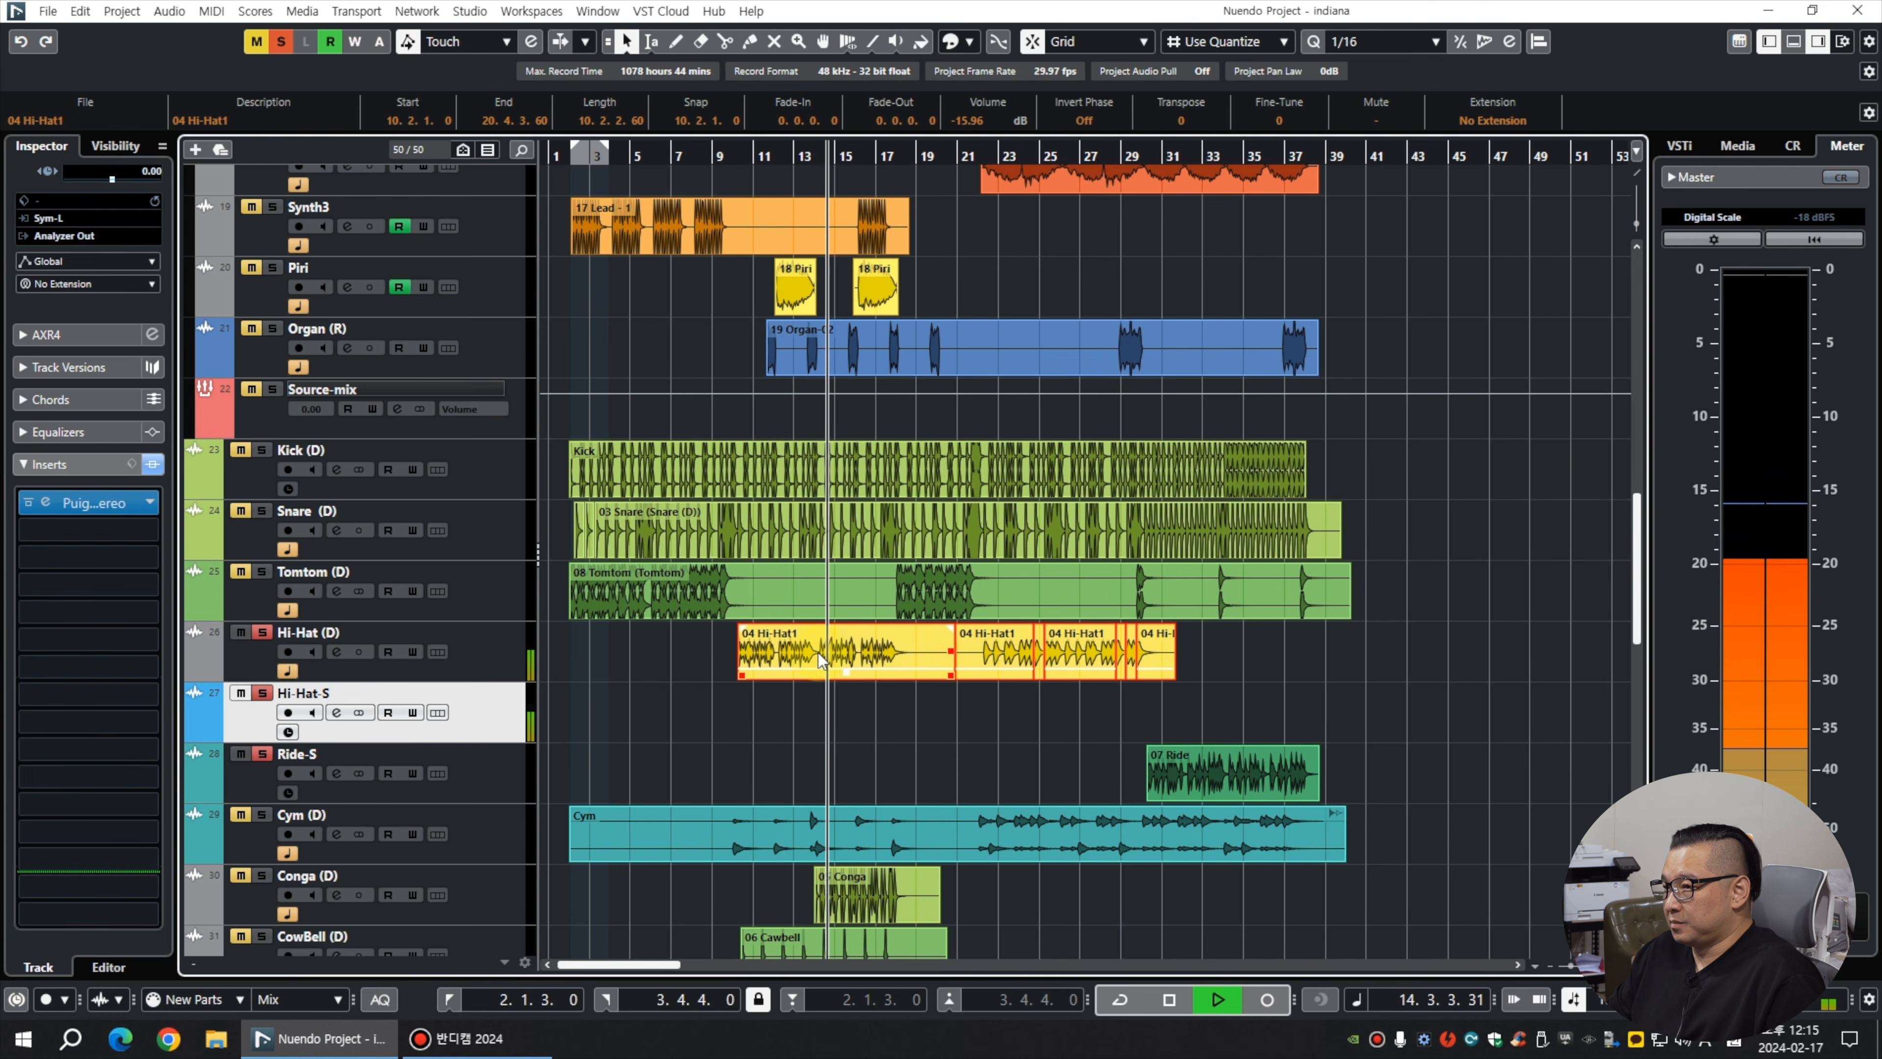
{"action": "left_click_drag", "start_coordinate": [808, 651], "coordinate": [808, 701]}
{"action": "key", "text": "space"}
Insert MonoToStereo in Hi-Hat-S's second insert slot and set its width to 133% and color to 19% during playback.
{"action": "left_click", "coordinate": [117, 534]}
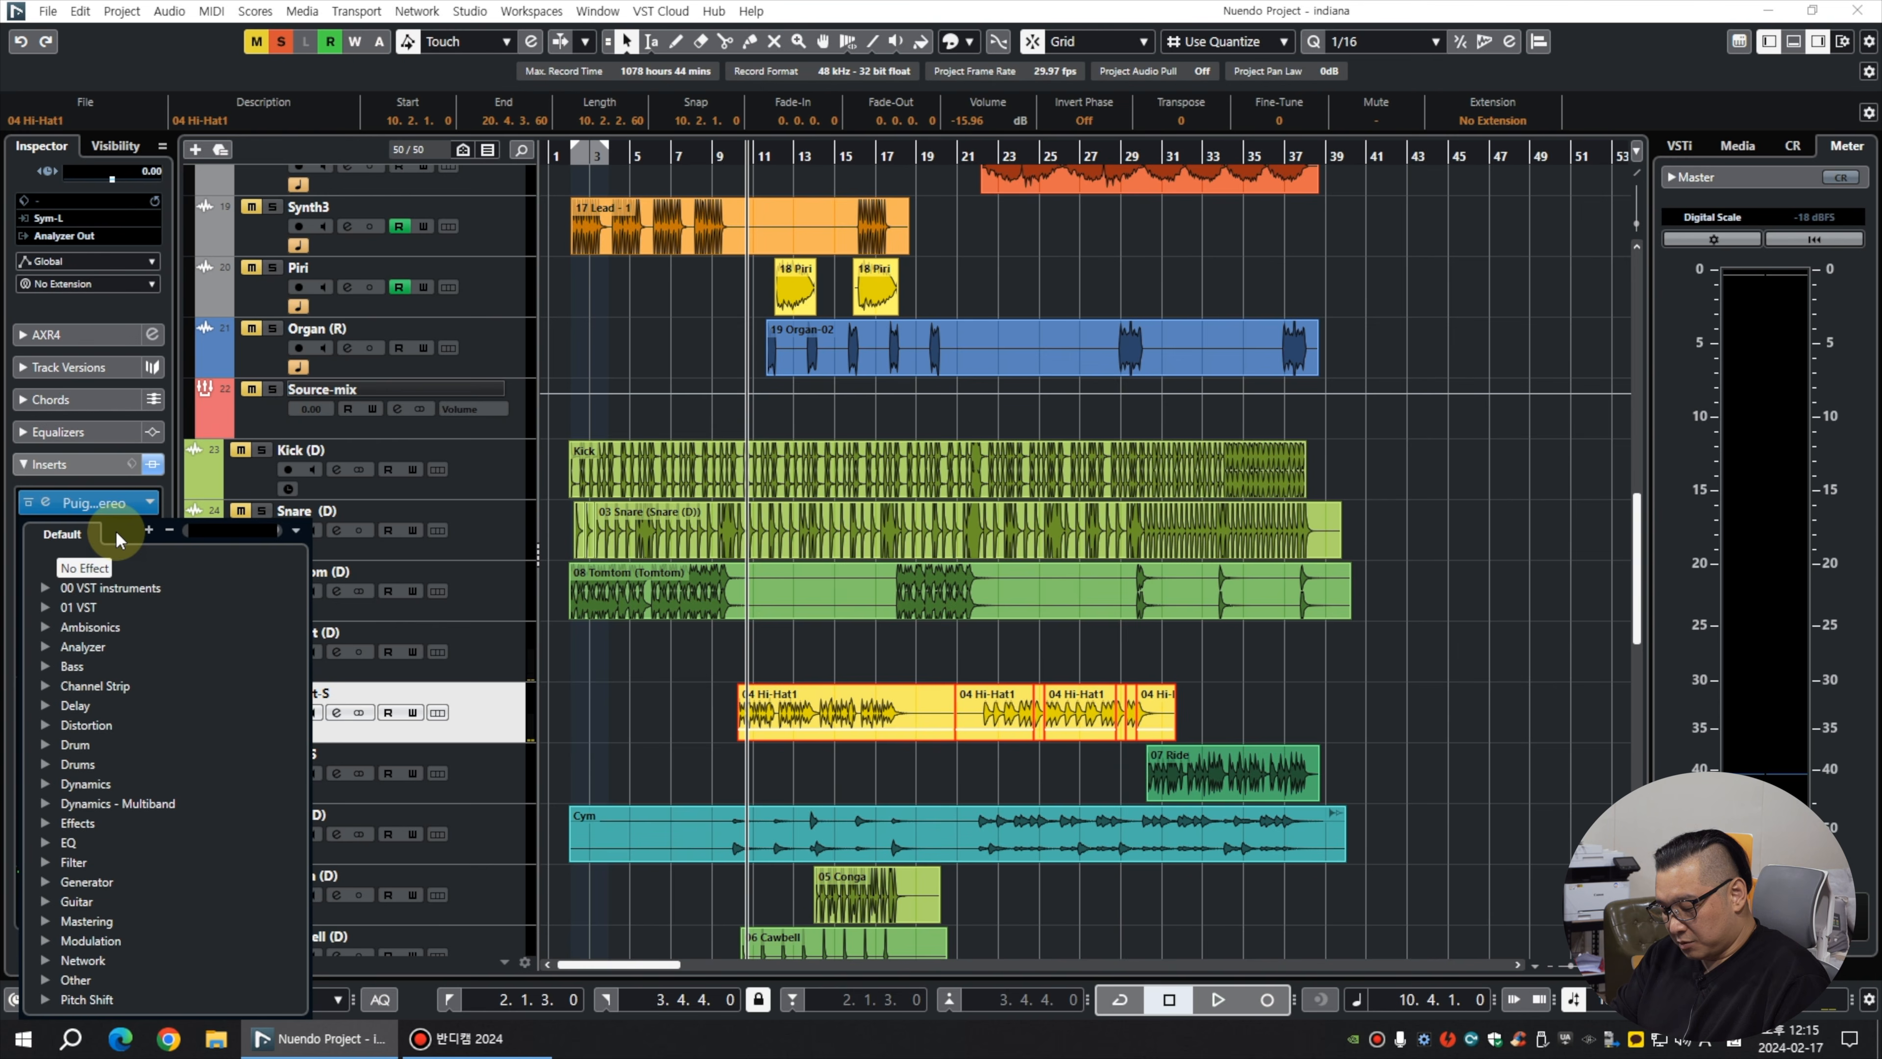
{"action": "type", "text": "monoto"}
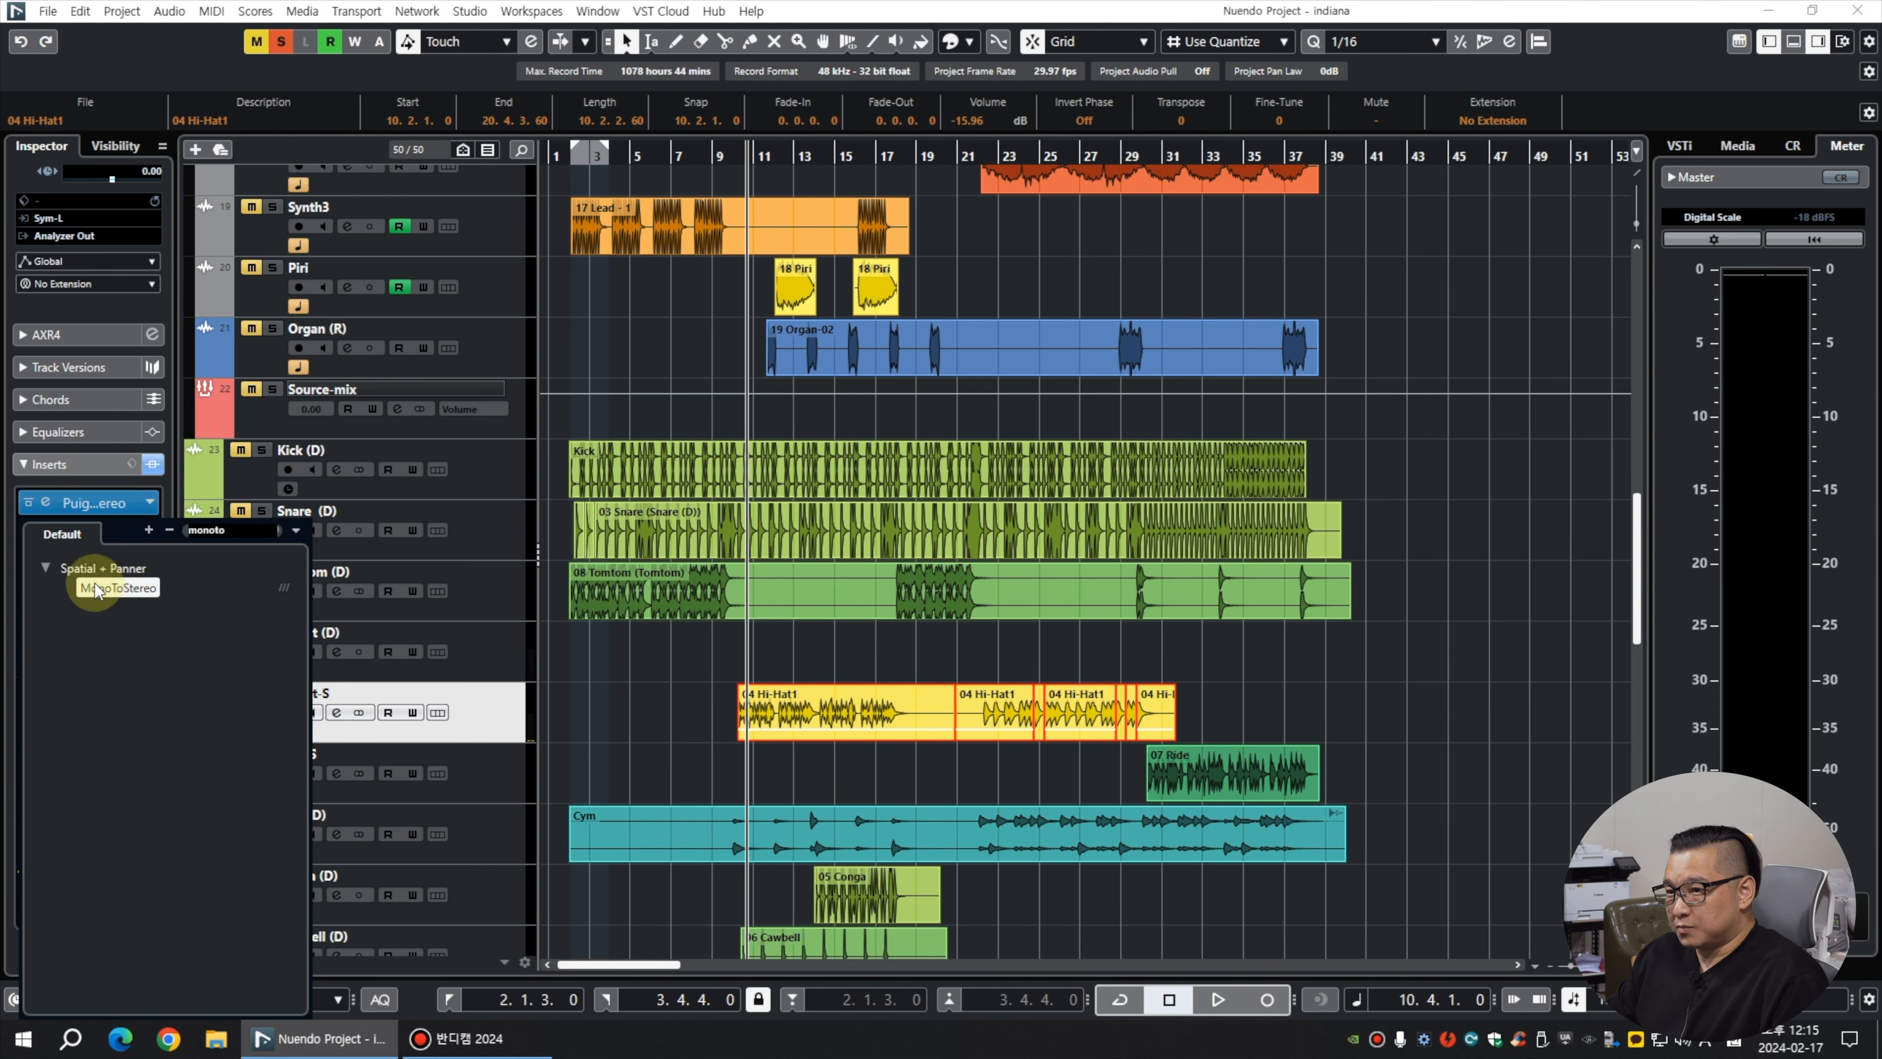
{"action": "left_click", "coordinate": [118, 589]}
{"action": "key", "text": "space"}
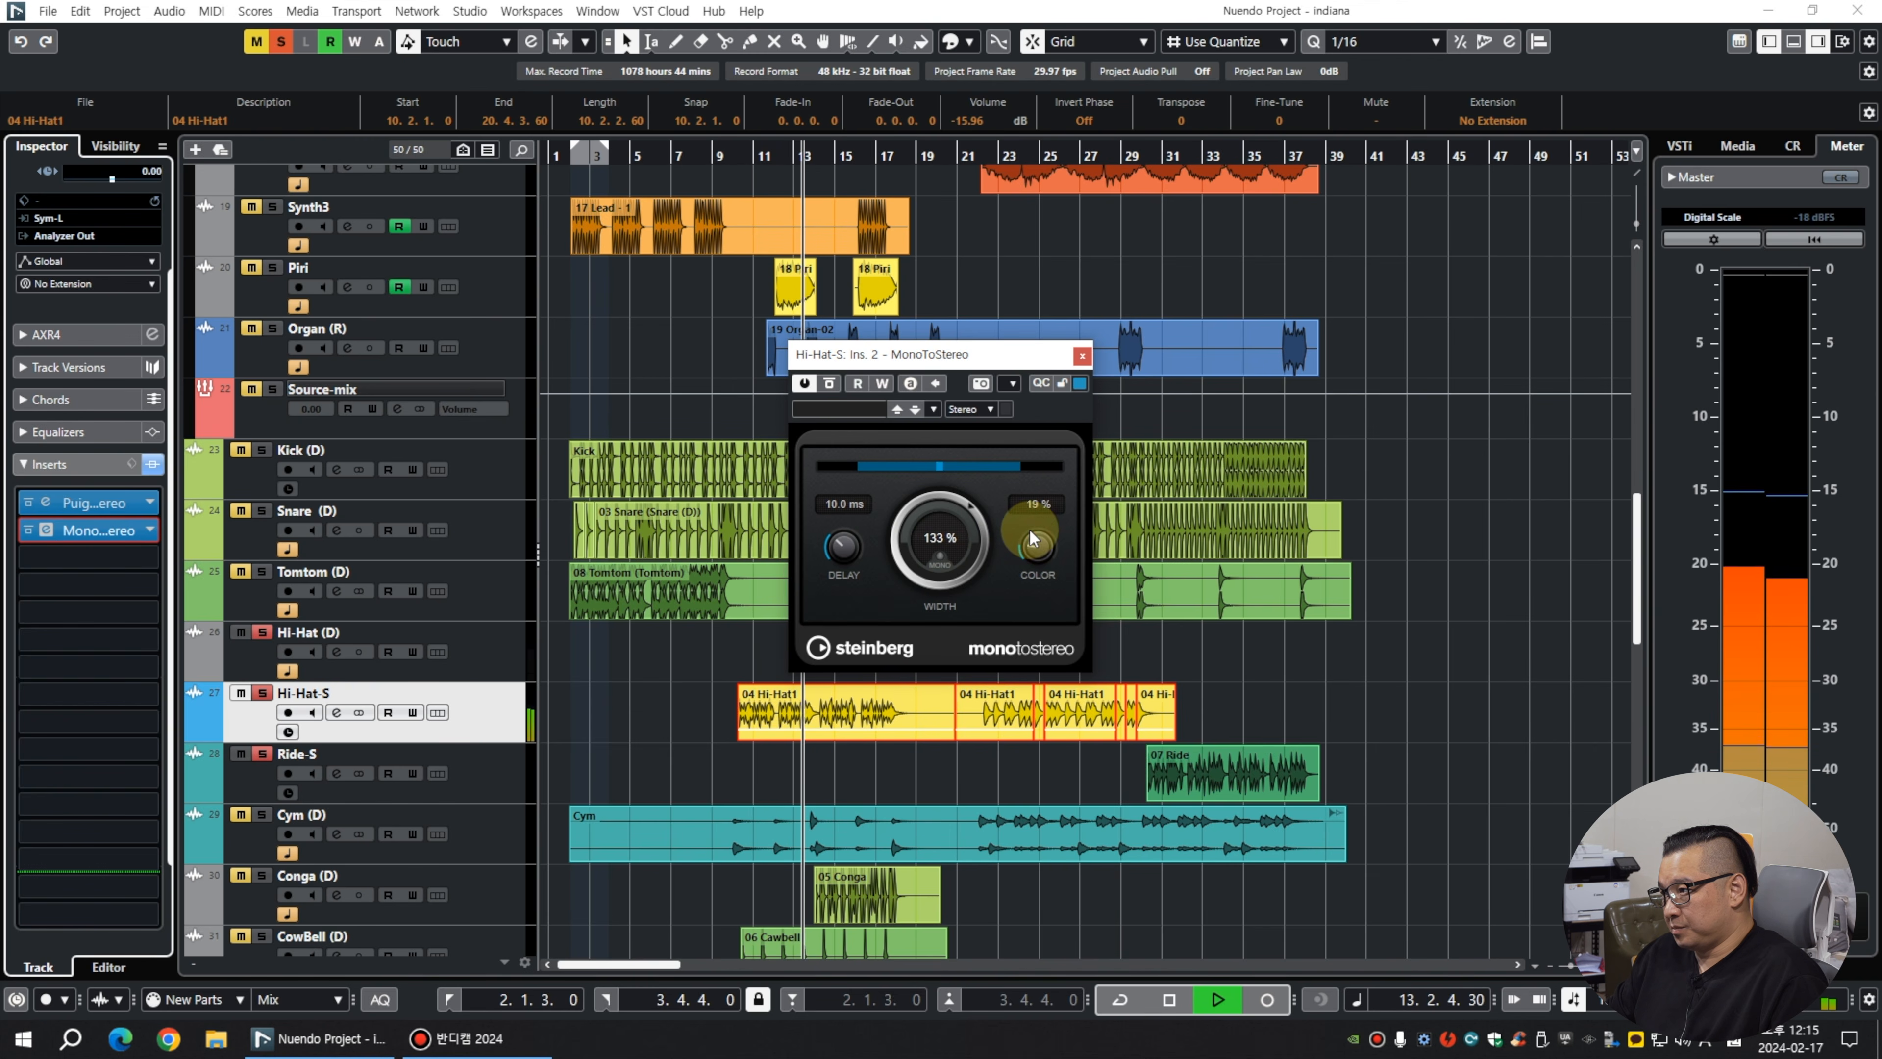
{"action": "left_click", "coordinate": [1082, 357]}
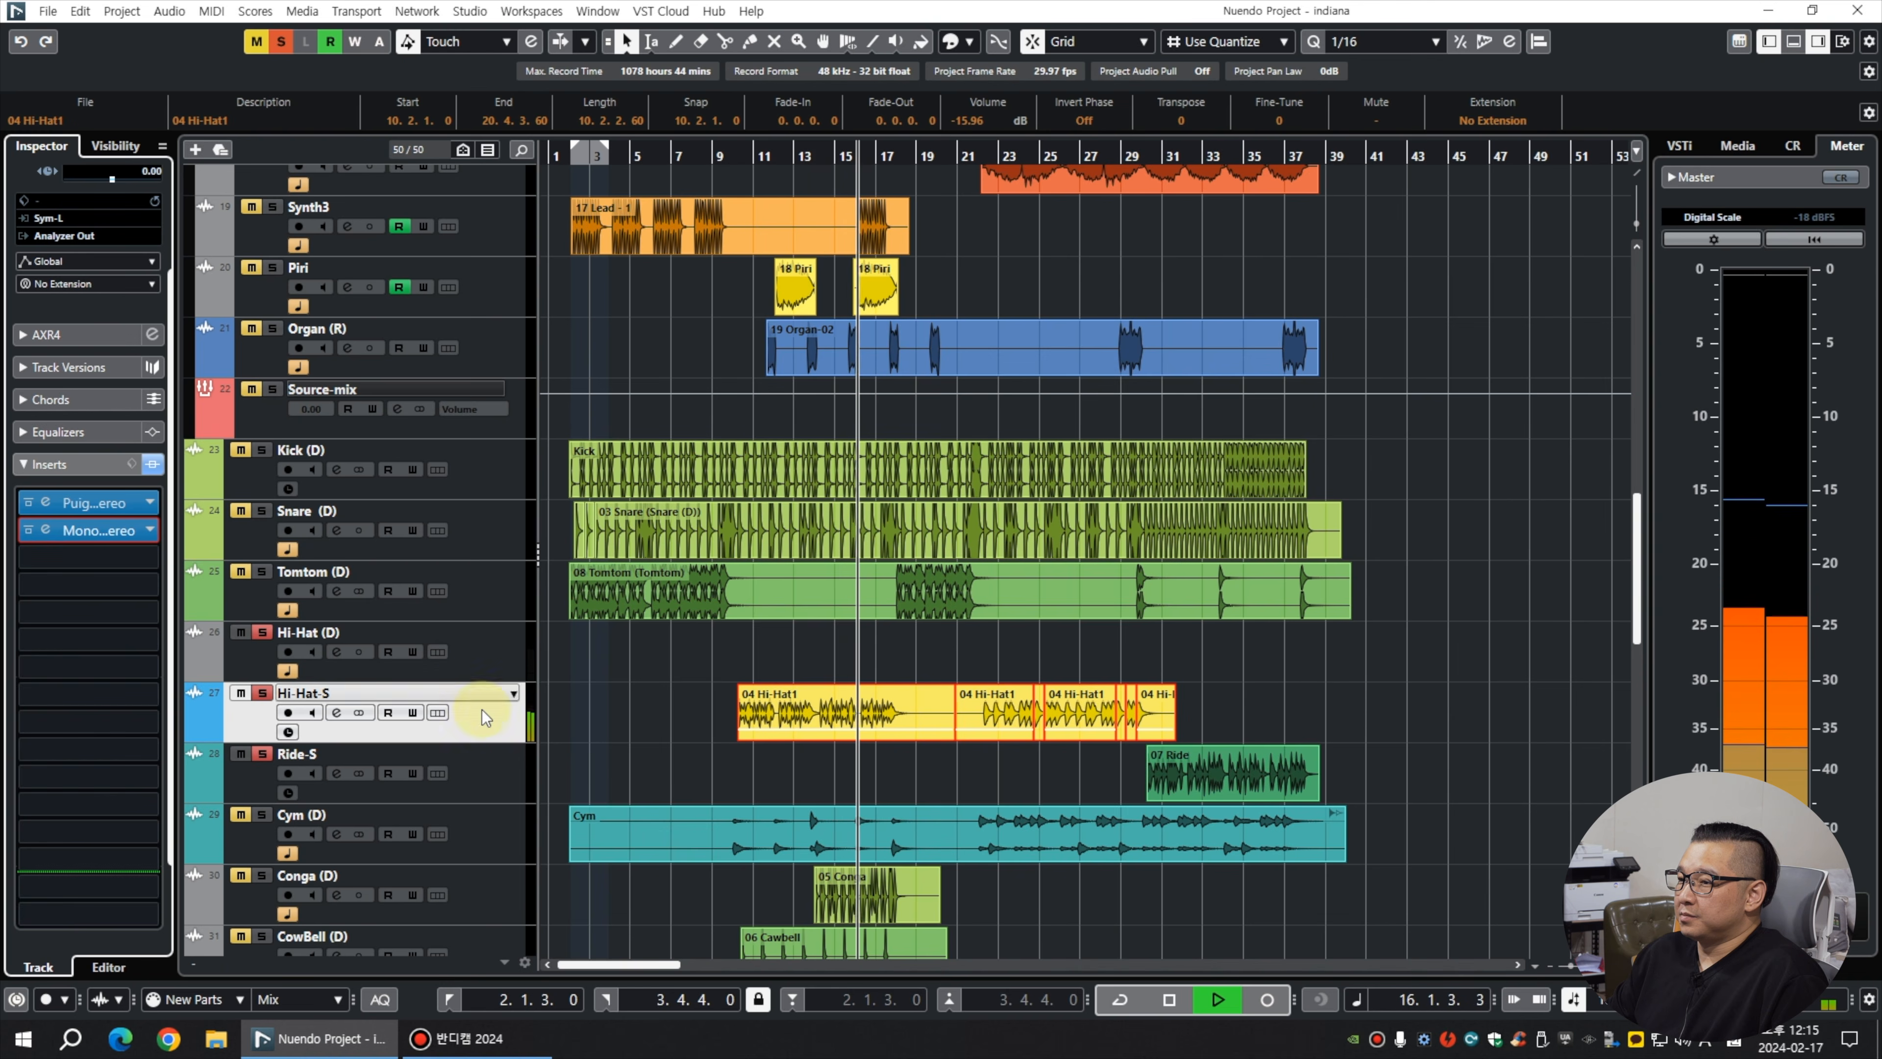
Compare the unprocessed hi-hat with the widened version by moving its events to Hi-Hat (D) and back to Hi-Hat-S.
{"action": "left_click", "coordinate": [791, 714]}
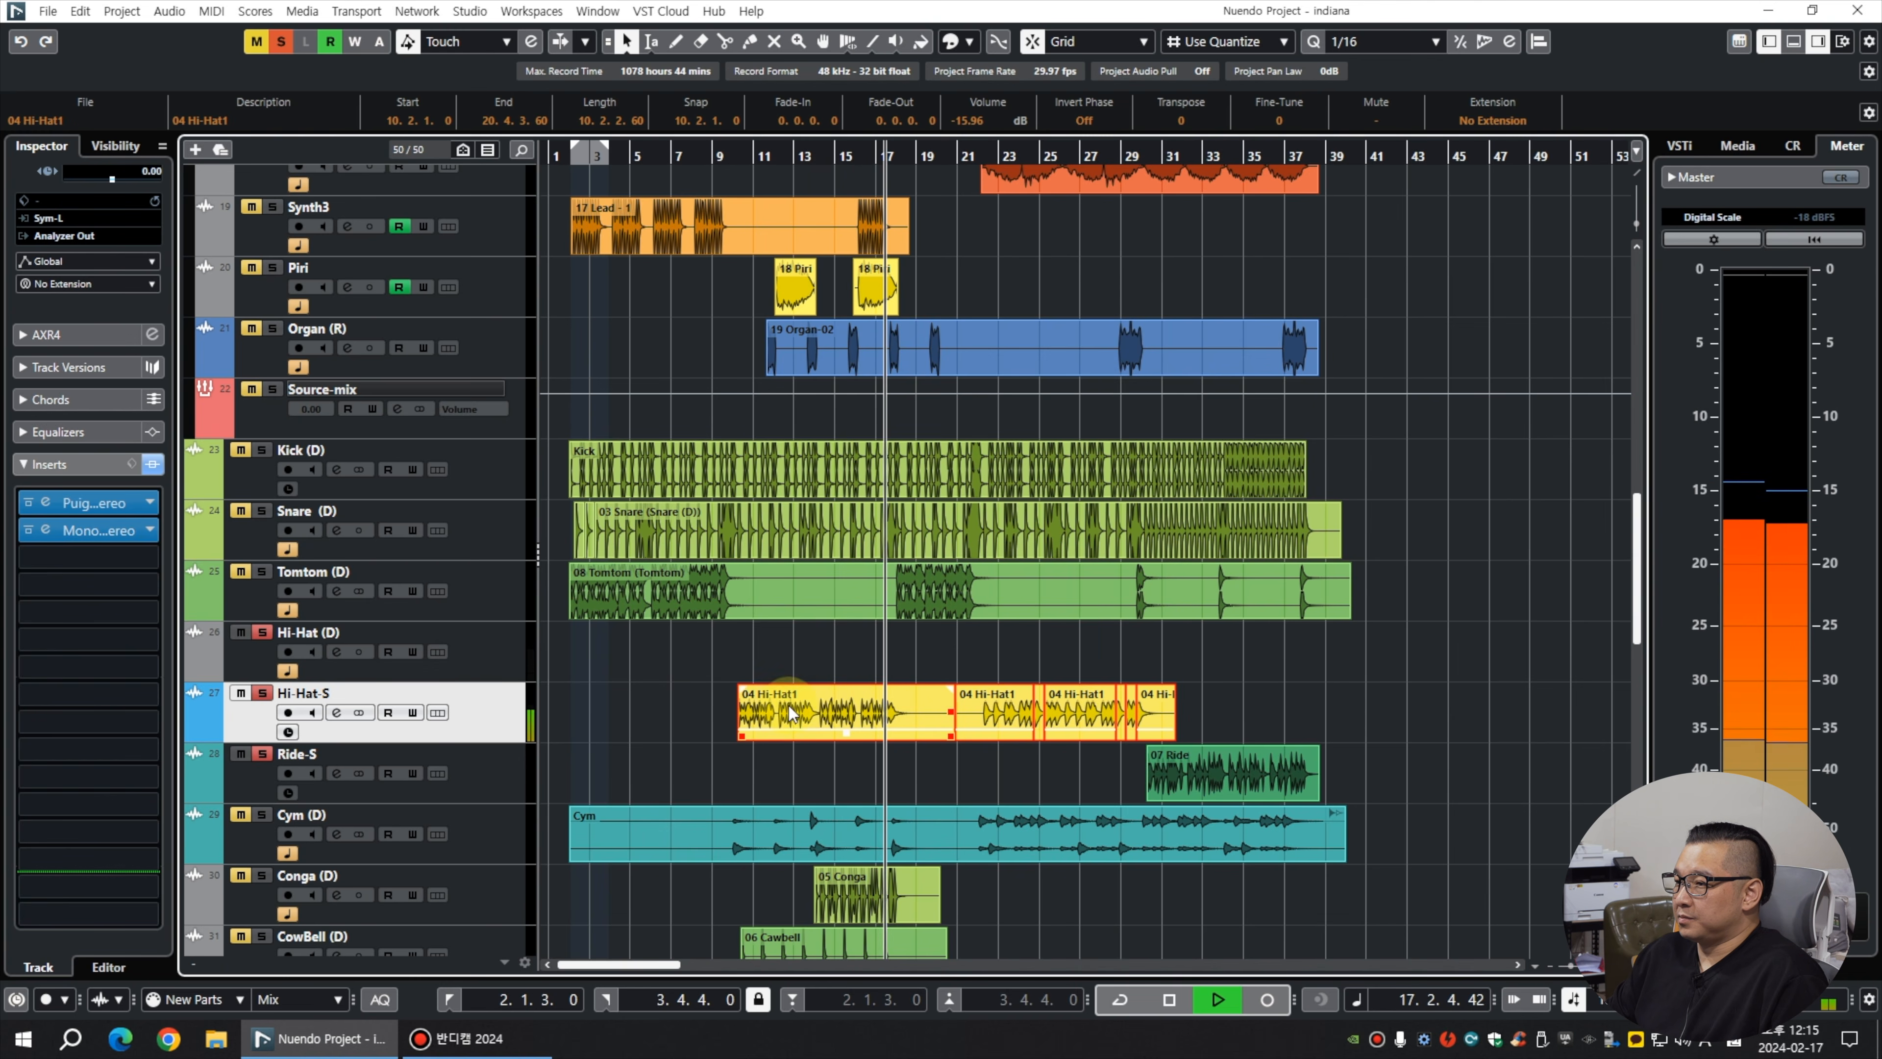
{"action": "left_click_drag", "start_coordinate": [791, 713], "coordinate": [801, 662]}
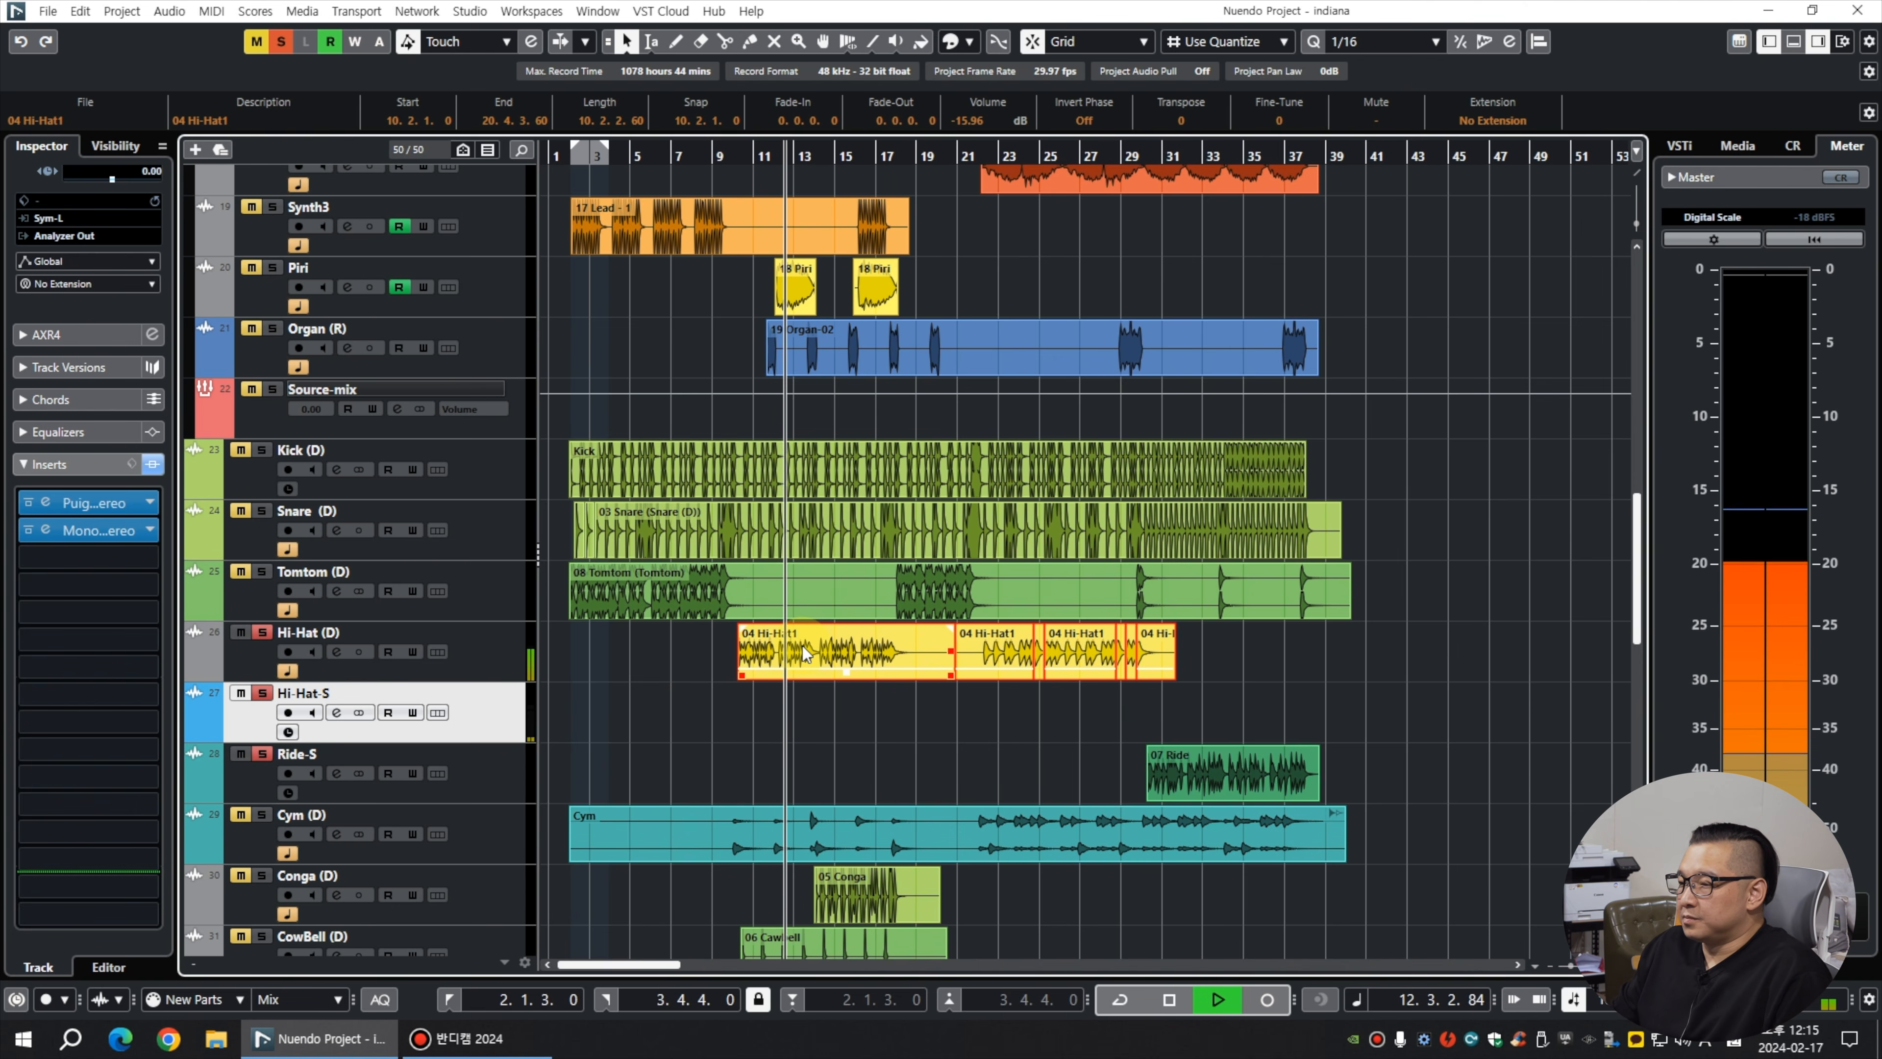
{"action": "left_click_drag", "start_coordinate": [805, 650], "coordinate": [807, 708]}
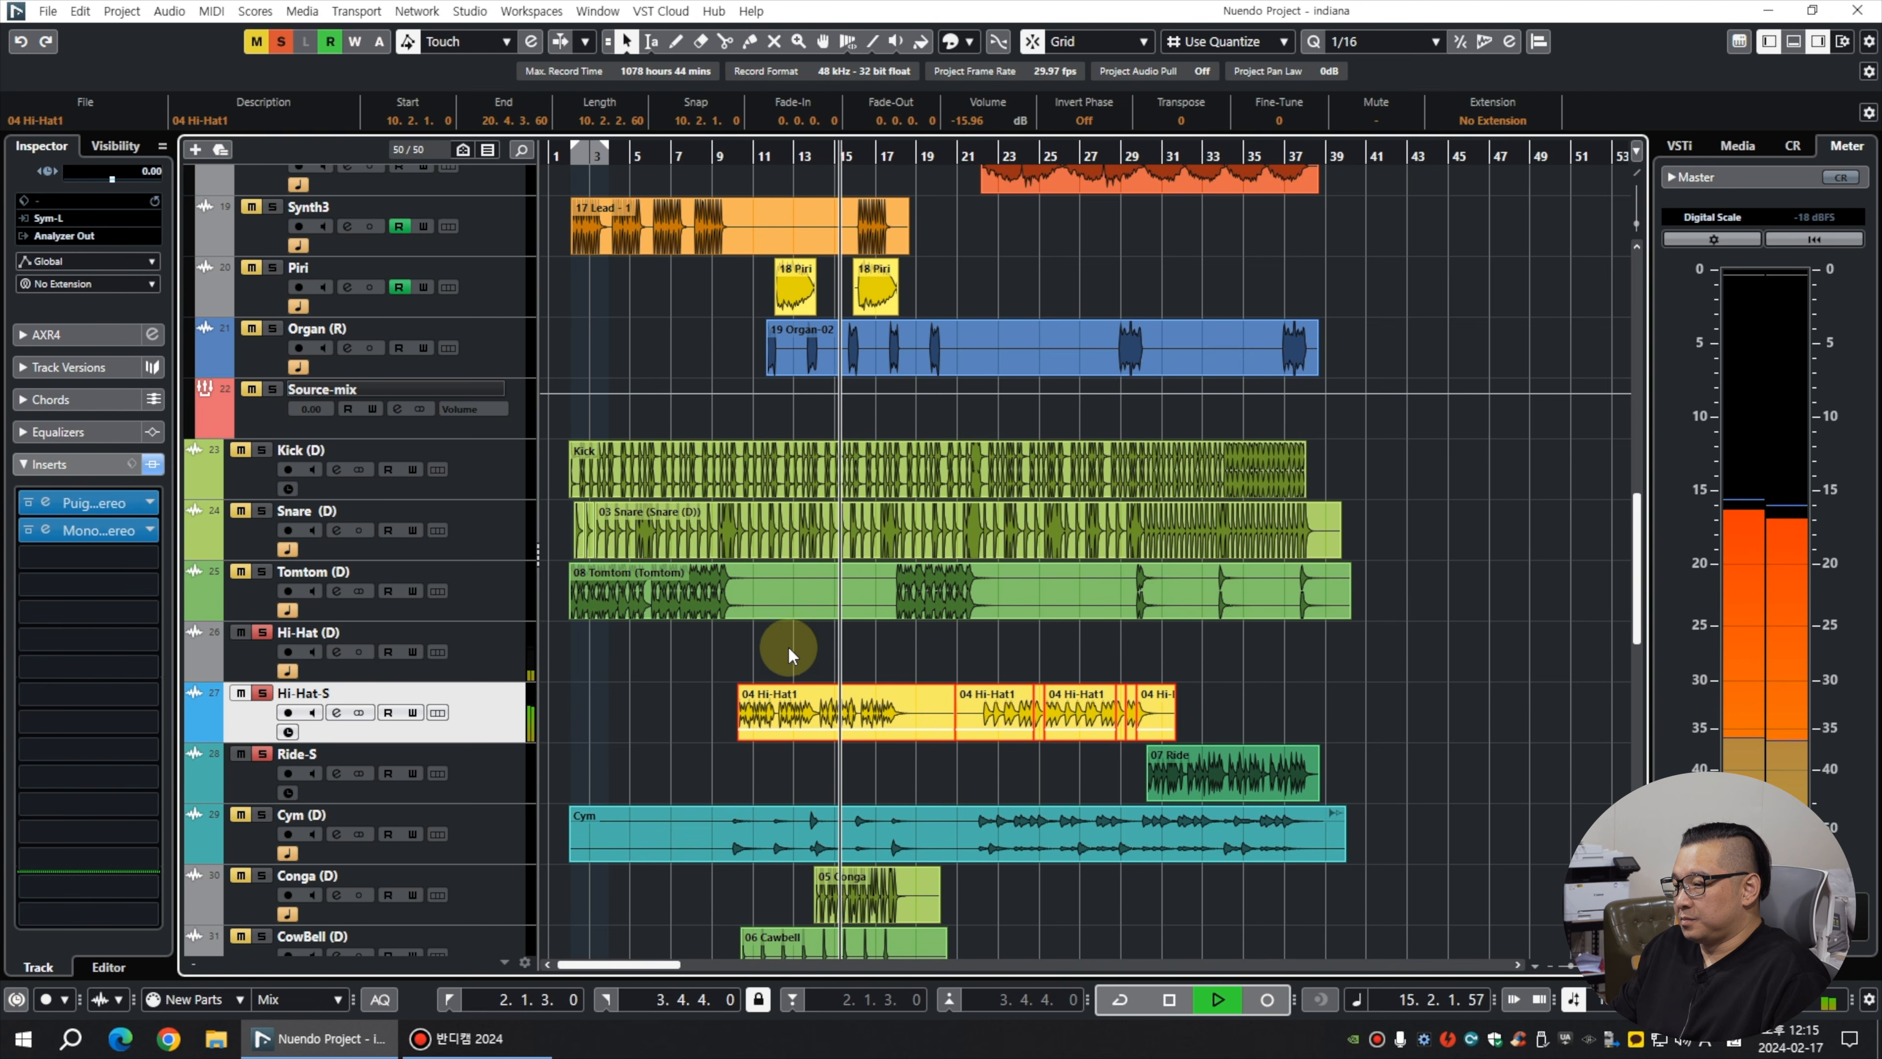
{"action": "left_click", "coordinate": [725, 652]}
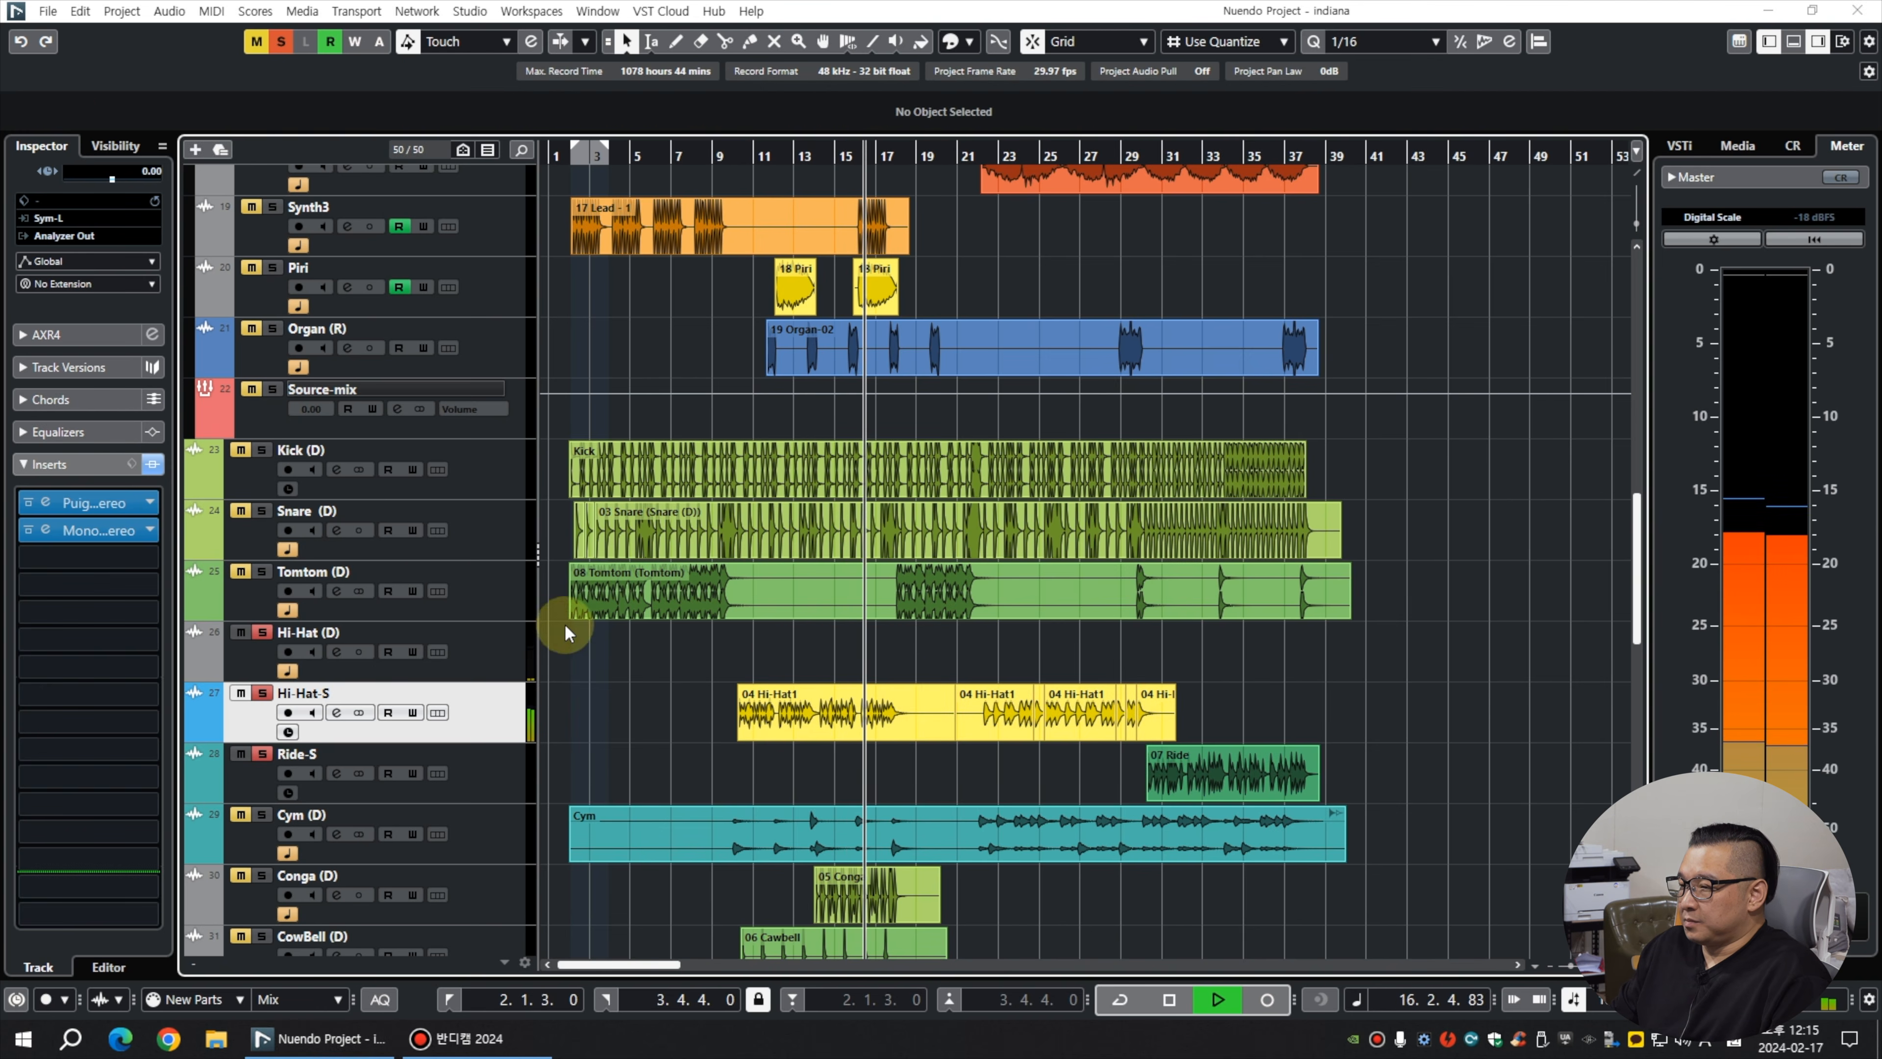
Stop playback and pan Hi-Hat-S to L40 in the MixConsole.
{"action": "key", "text": "F3"}
{"action": "key", "text": "space"}
{"action": "left_click_drag", "start_coordinate": [374, 617], "coordinate": [359, 616]}
{"action": "scroll", "coordinate": [358, 614], "scroll_direction": "down", "scroll_amount": 1}
{"action": "scroll", "coordinate": [442, 609], "scroll_direction": "up", "scroll_amount": 12}
{"action": "scroll", "coordinate": [336, 610], "scroll_direction": "up", "scroll_amount": 2}
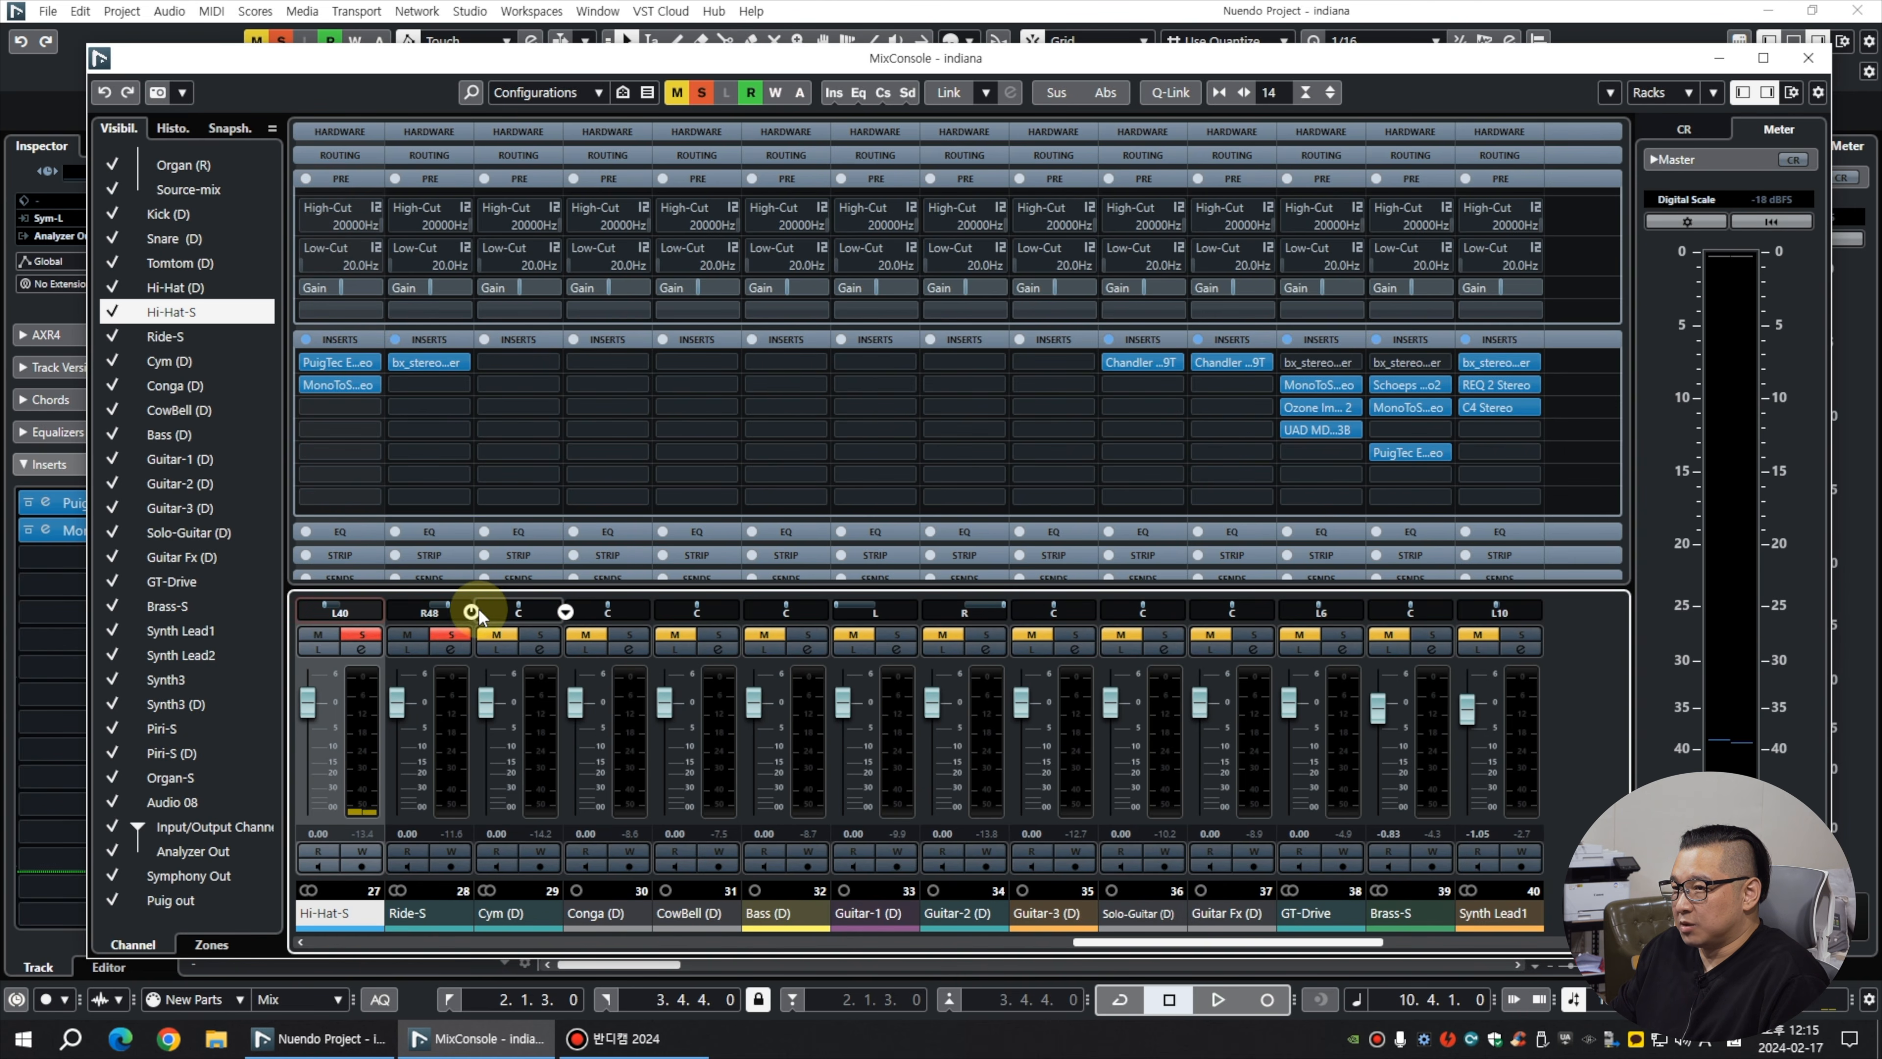
Clear all solos, close the MixConsole and audition the hi-hat in the full drum and band mix.
{"action": "left_click", "coordinate": [703, 98]}
{"action": "key", "text": "space"}
{"action": "key", "text": "F3"}
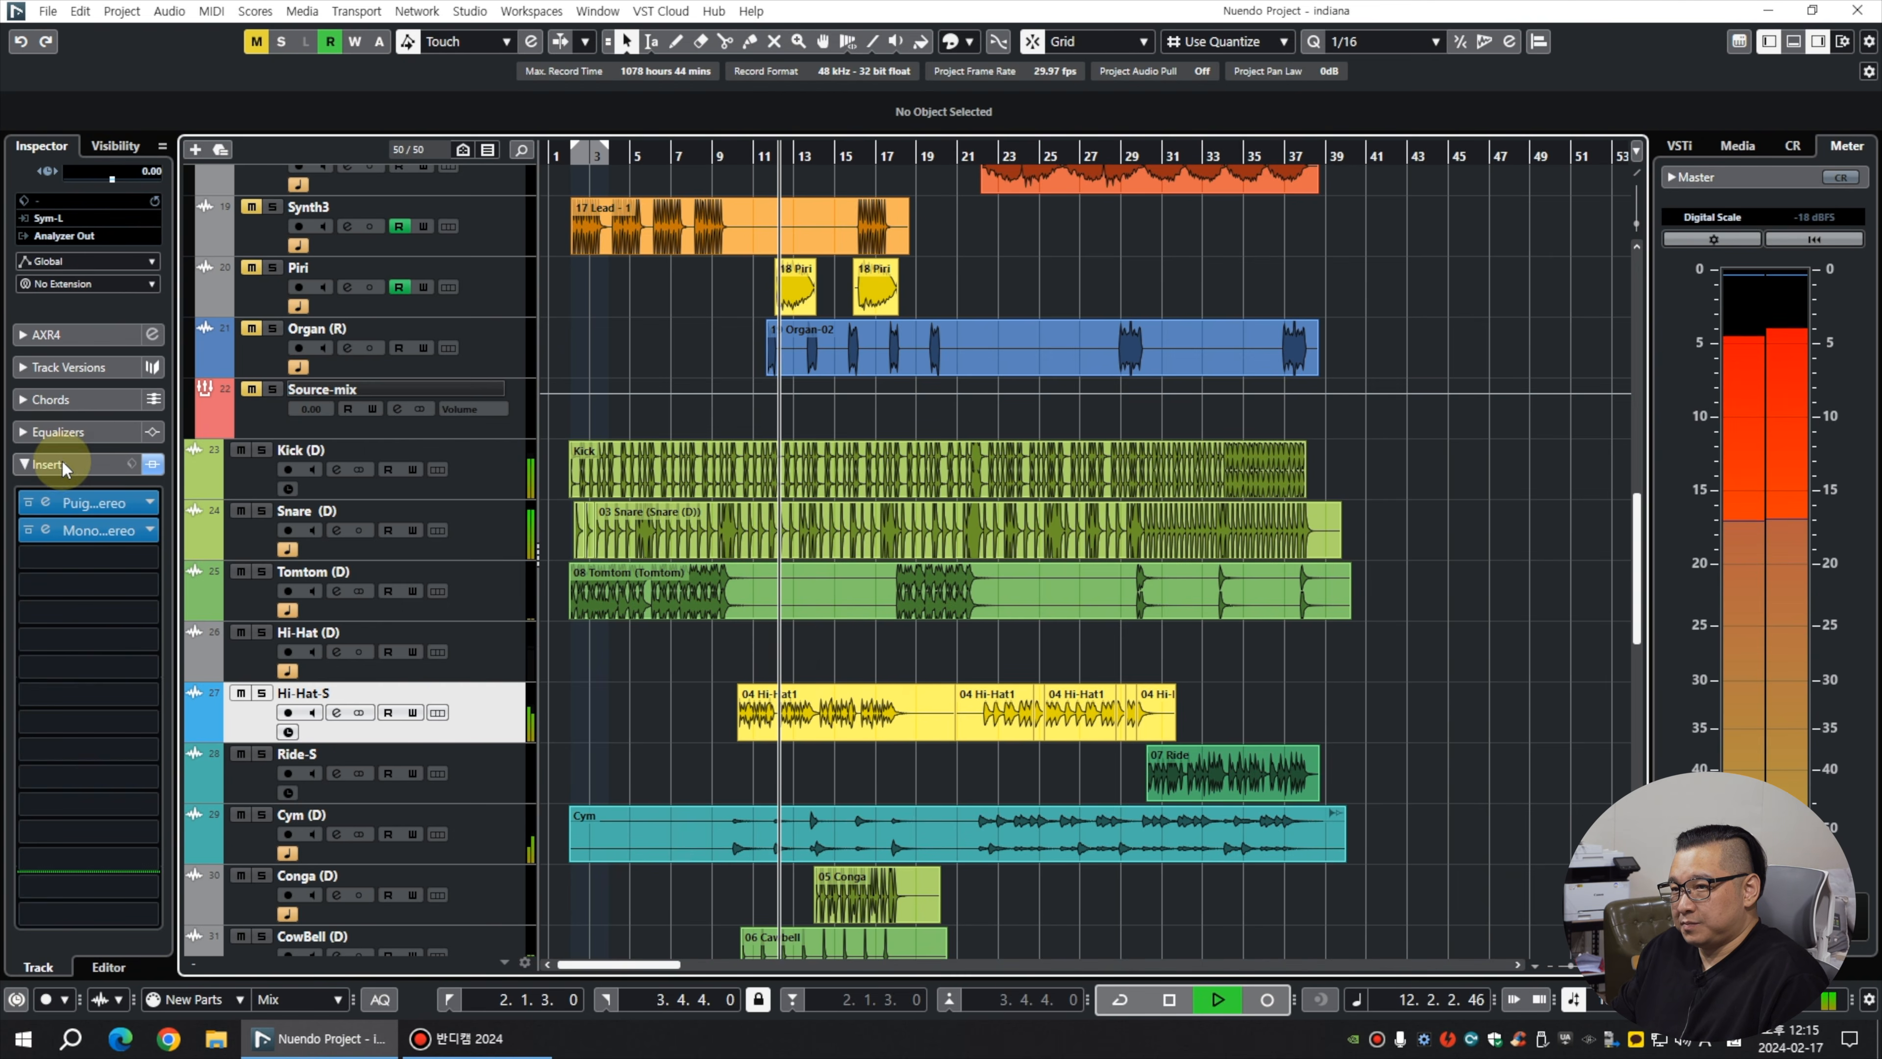
{"action": "left_click", "coordinate": [49, 464]}
{"action": "left_click", "coordinate": [504, 642]}
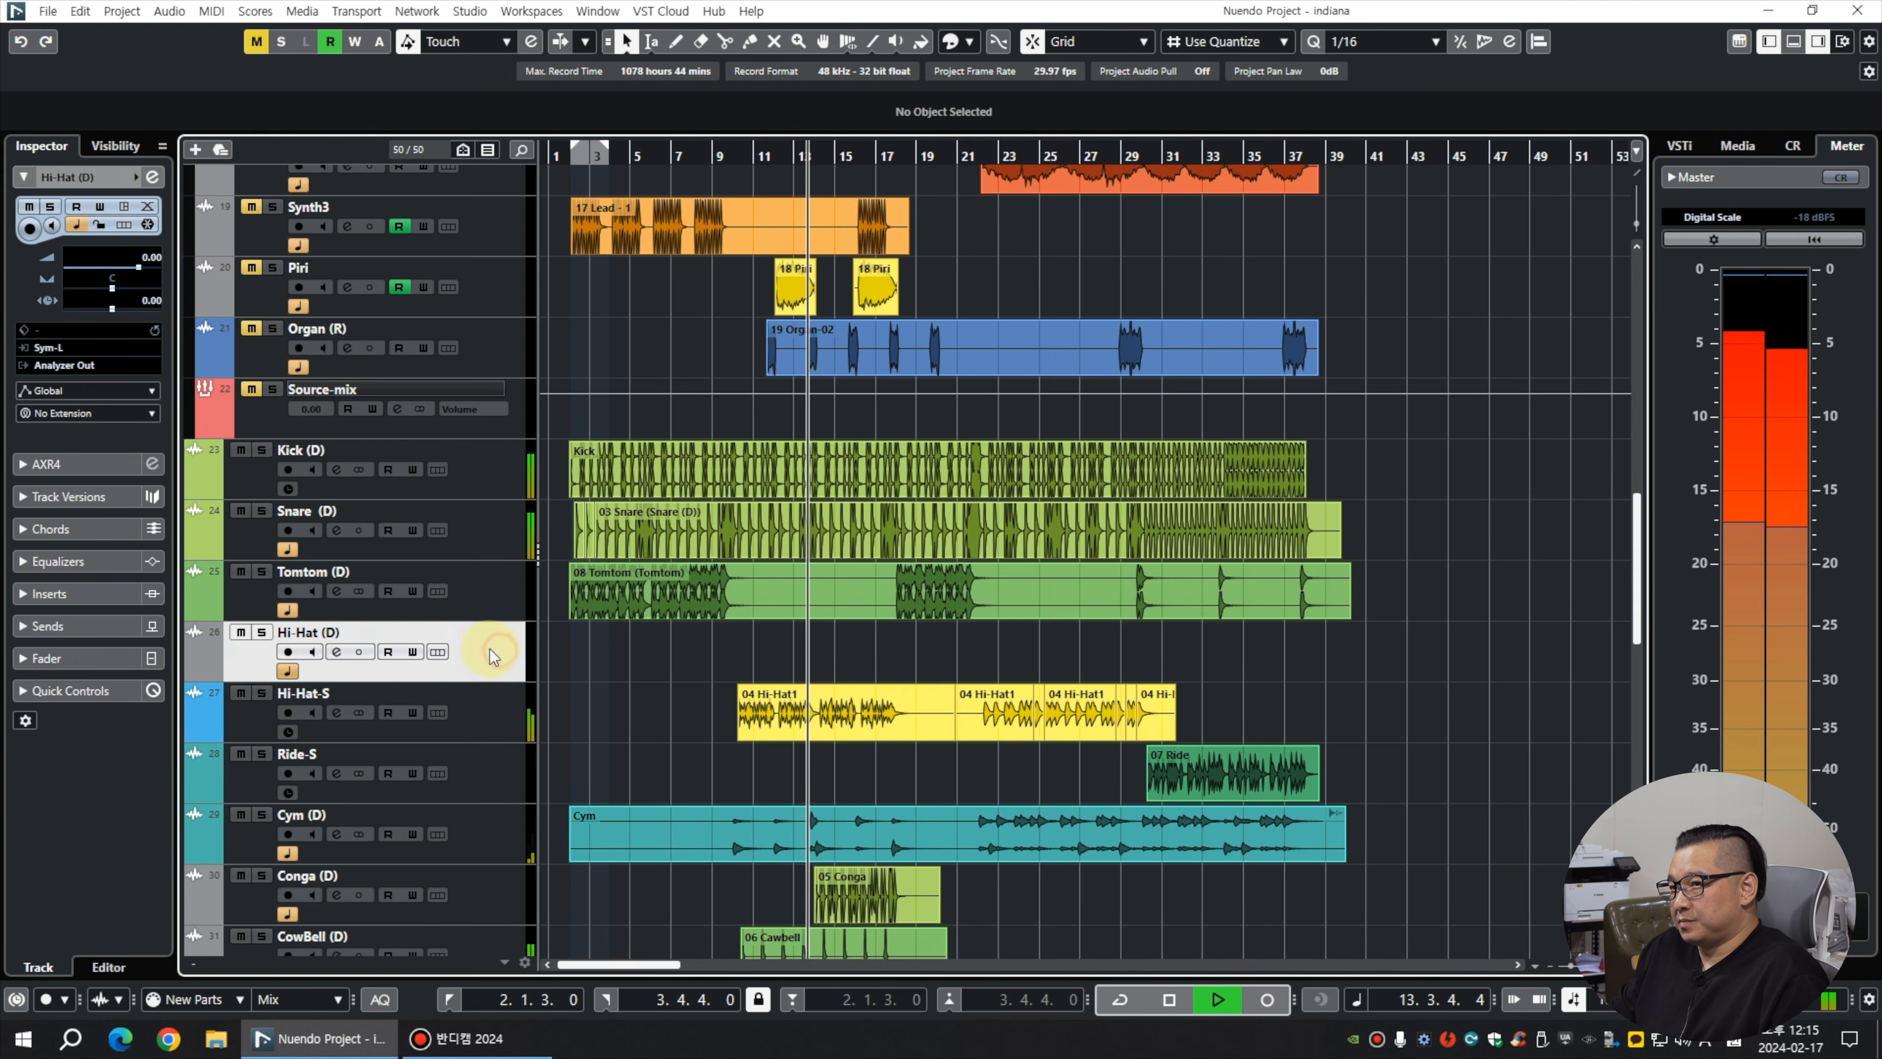
{"action": "scroll", "coordinate": [819, 652], "scroll_direction": "down", "scroll_amount": 5}
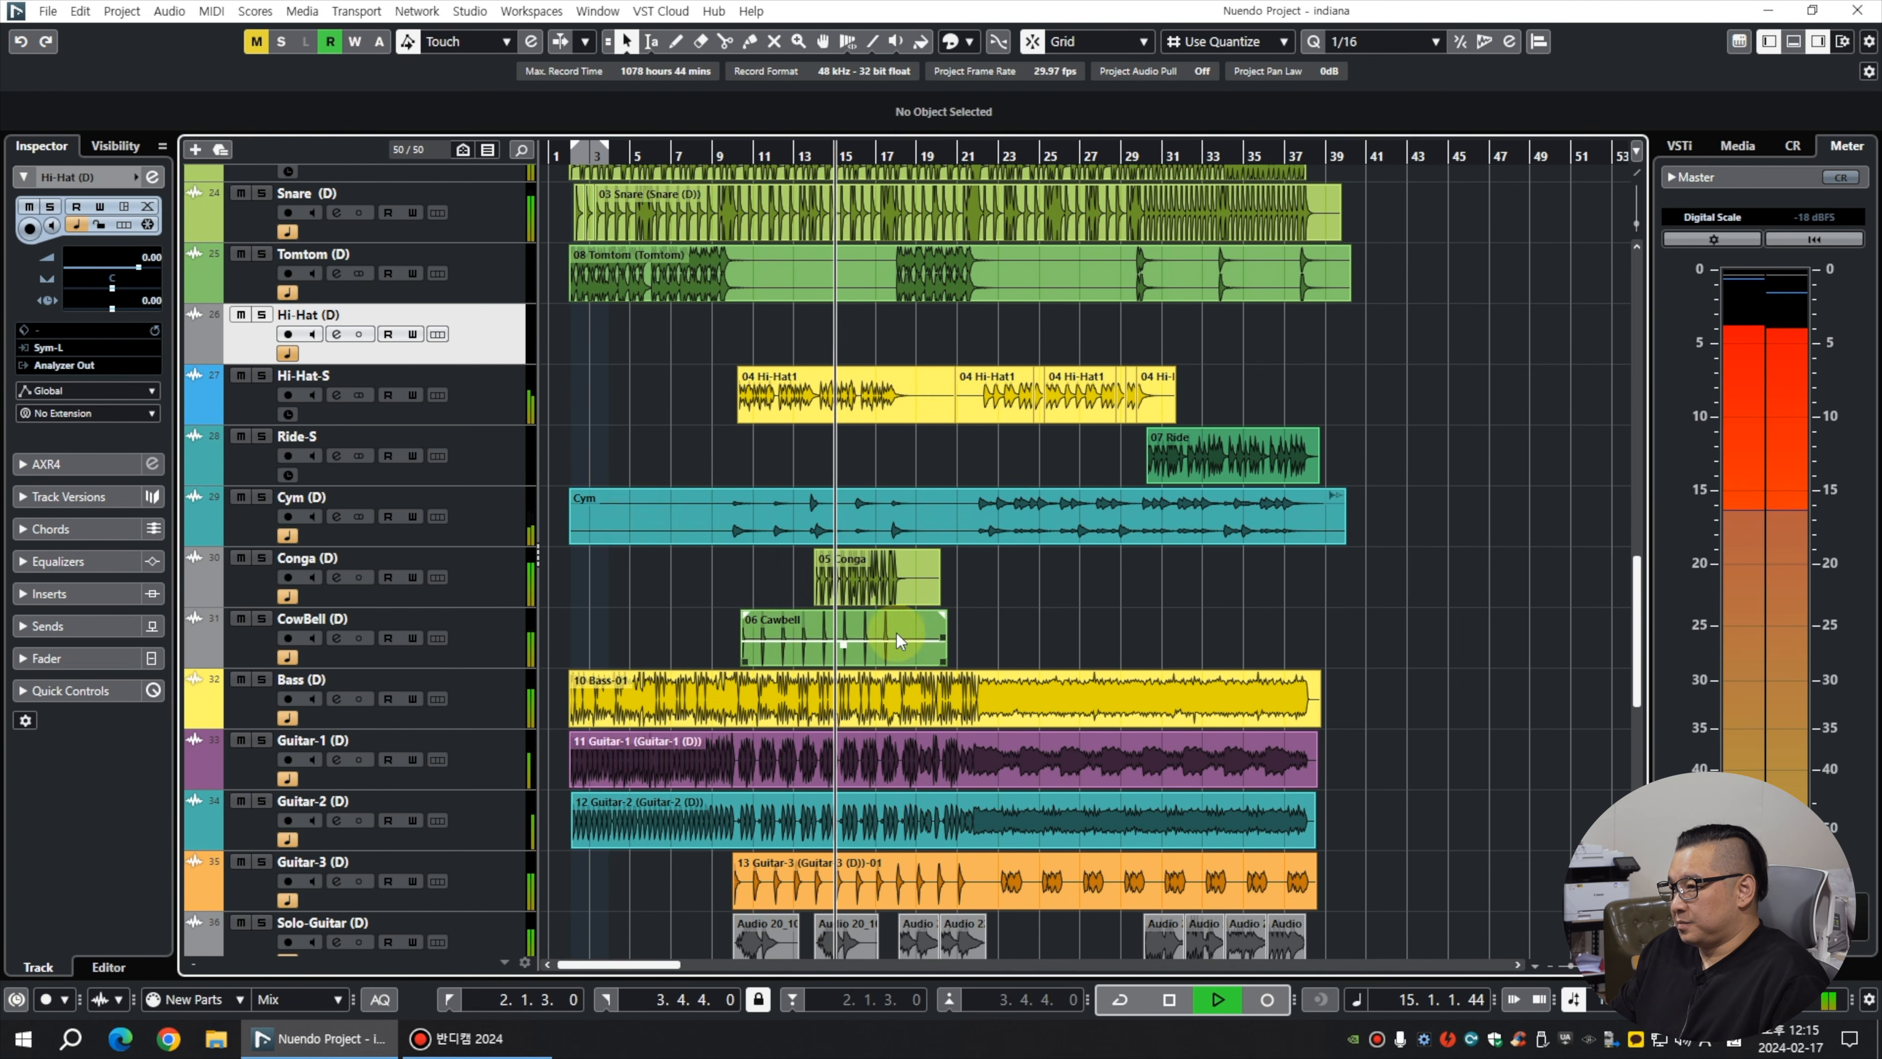
{"action": "key", "text": "space"}
Solo Conga (D), move its event onto a new Conga-S track below it, and play it from just before bar 14.
{"action": "left_click", "coordinate": [482, 597]}
{"action": "key", "text": "s"}
{"action": "right_click", "coordinate": [484, 594]}
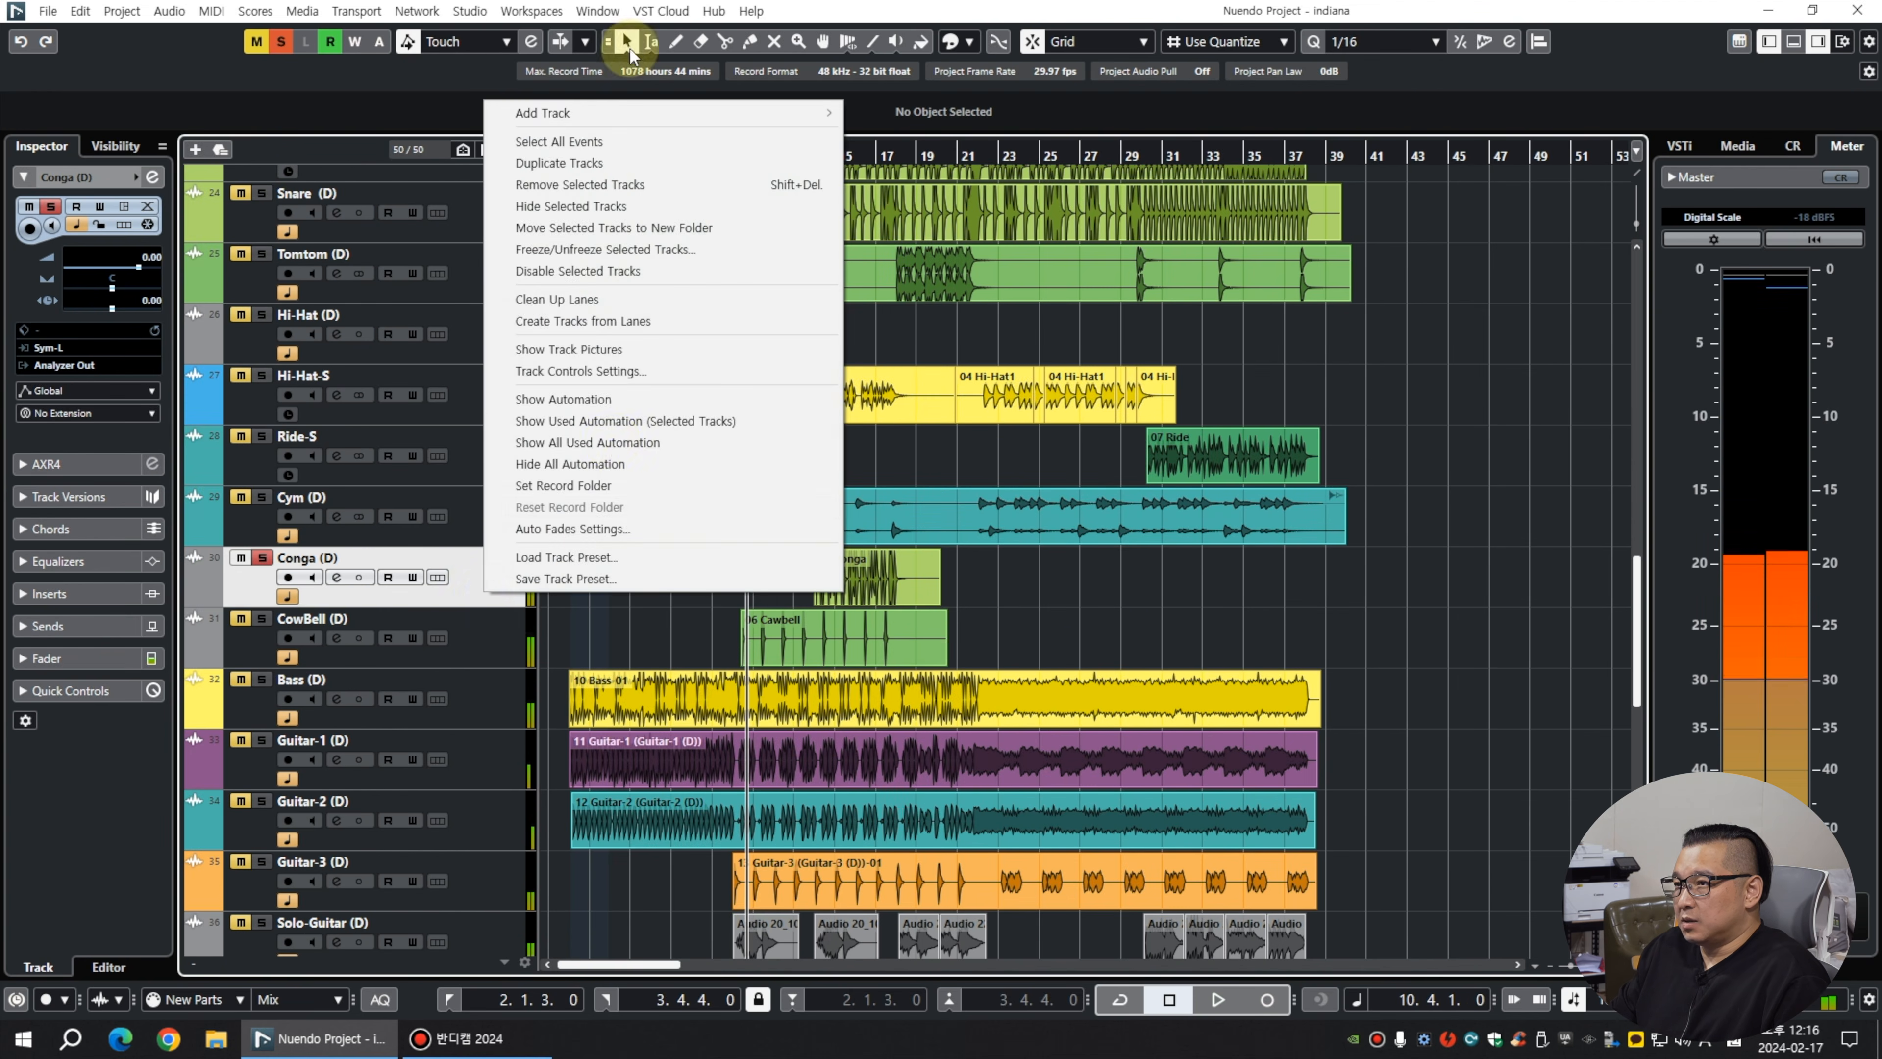
{"action": "left_click", "coordinate": [762, 154]}
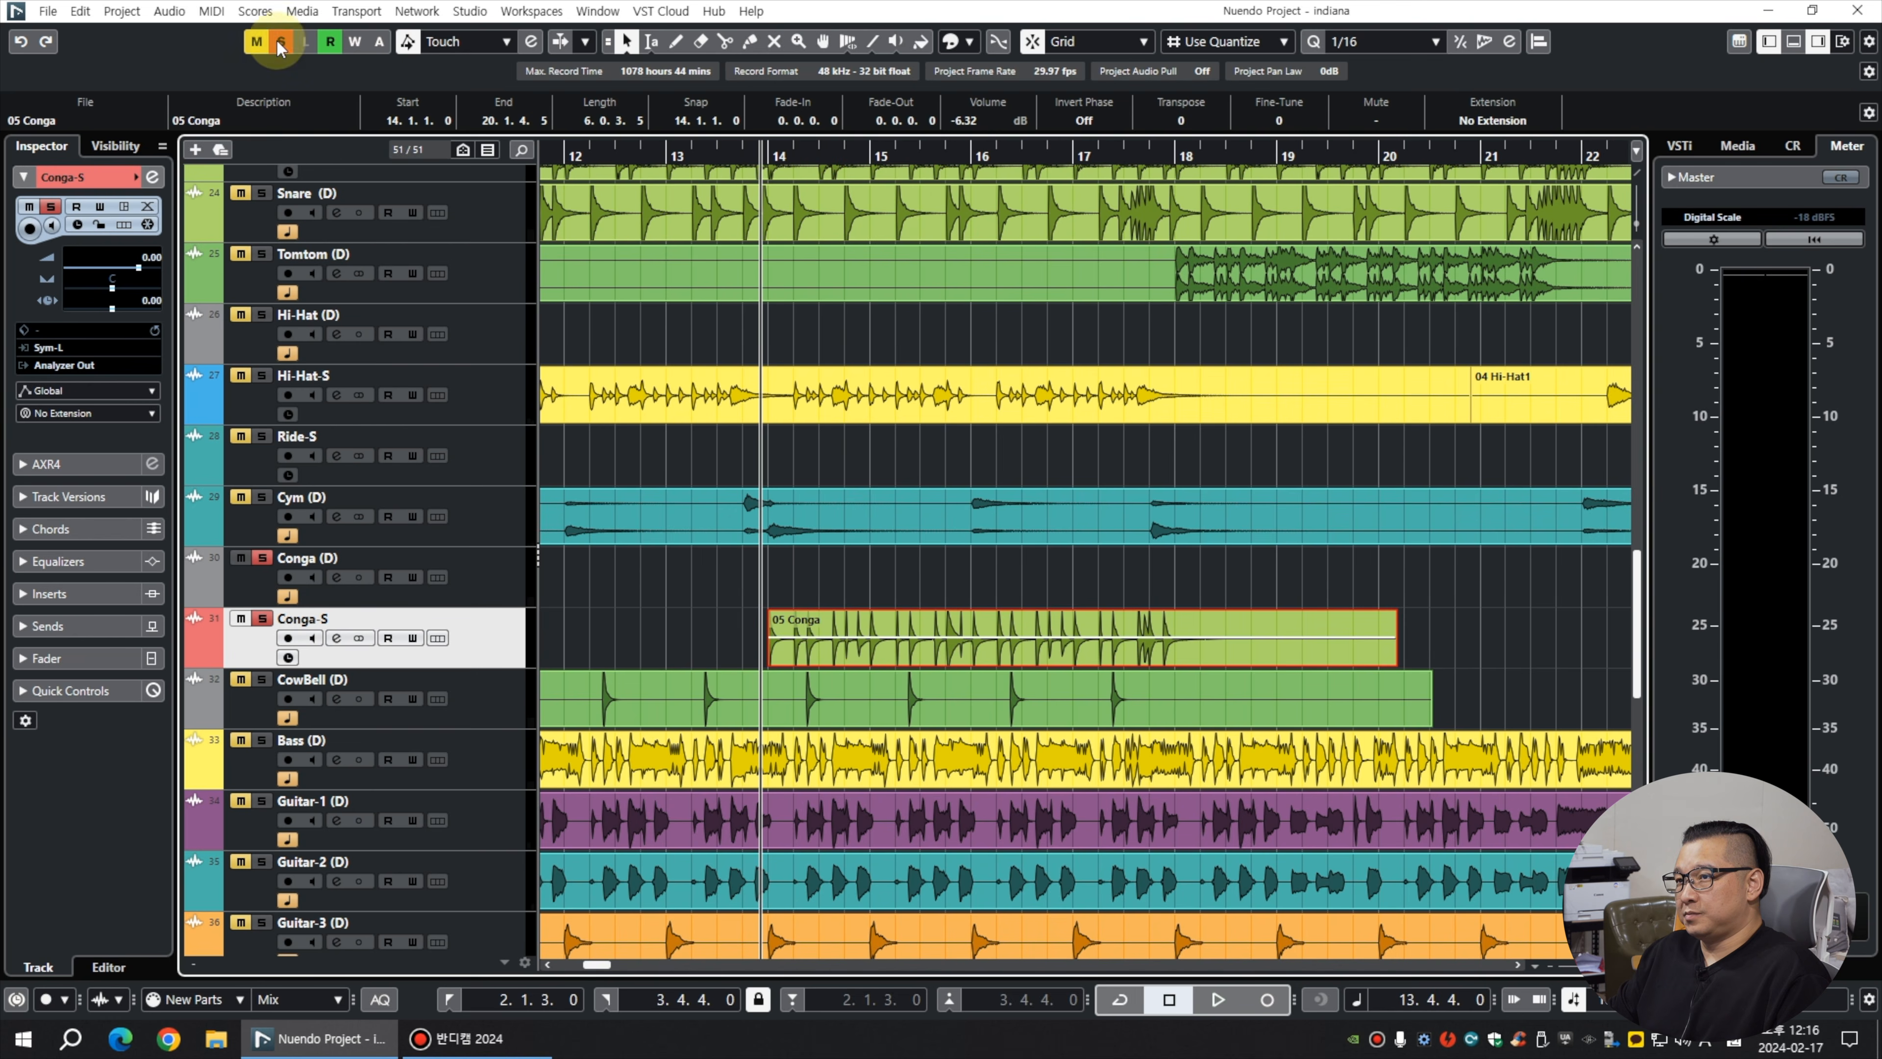
{"action": "key", "text": "space"}
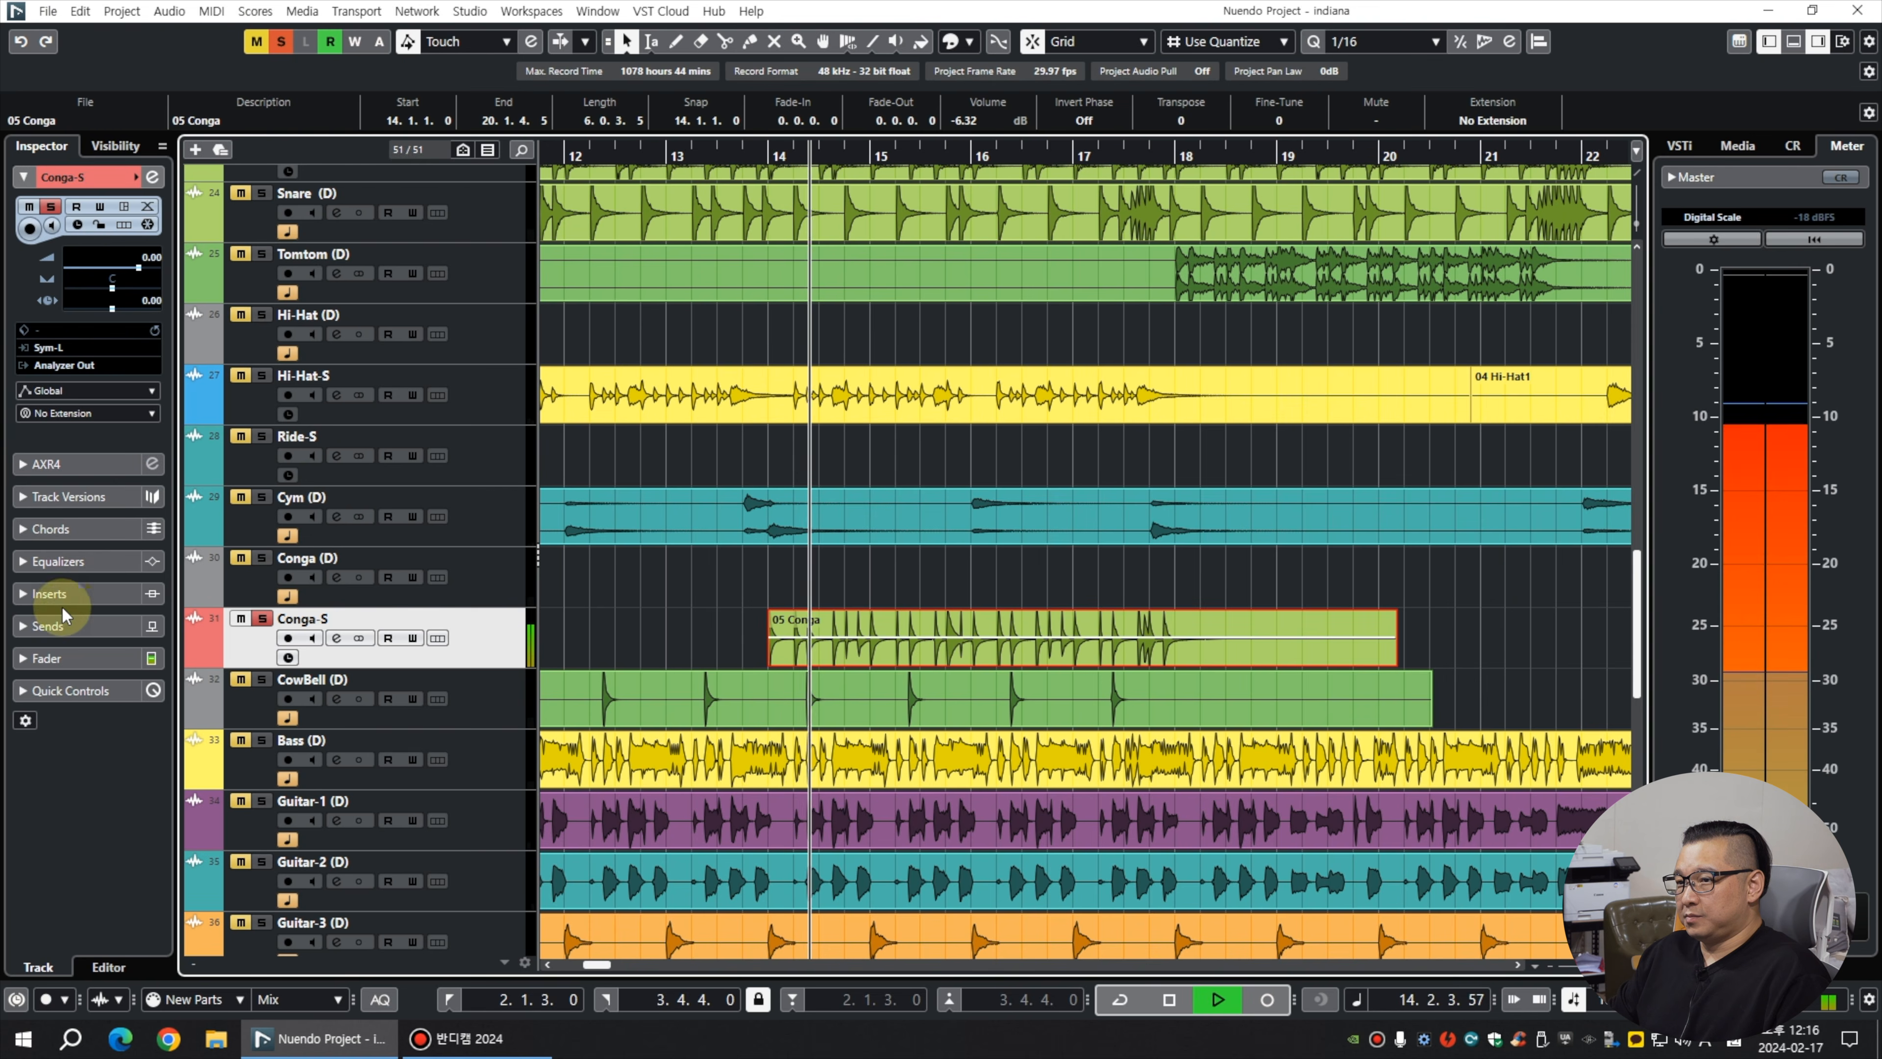
Insert MonoToStereo in Conga-S's first insert slot and start playback.
{"action": "left_click", "coordinate": [59, 593]}
{"action": "key", "text": "space"}
{"action": "left_click", "coordinate": [127, 509]}
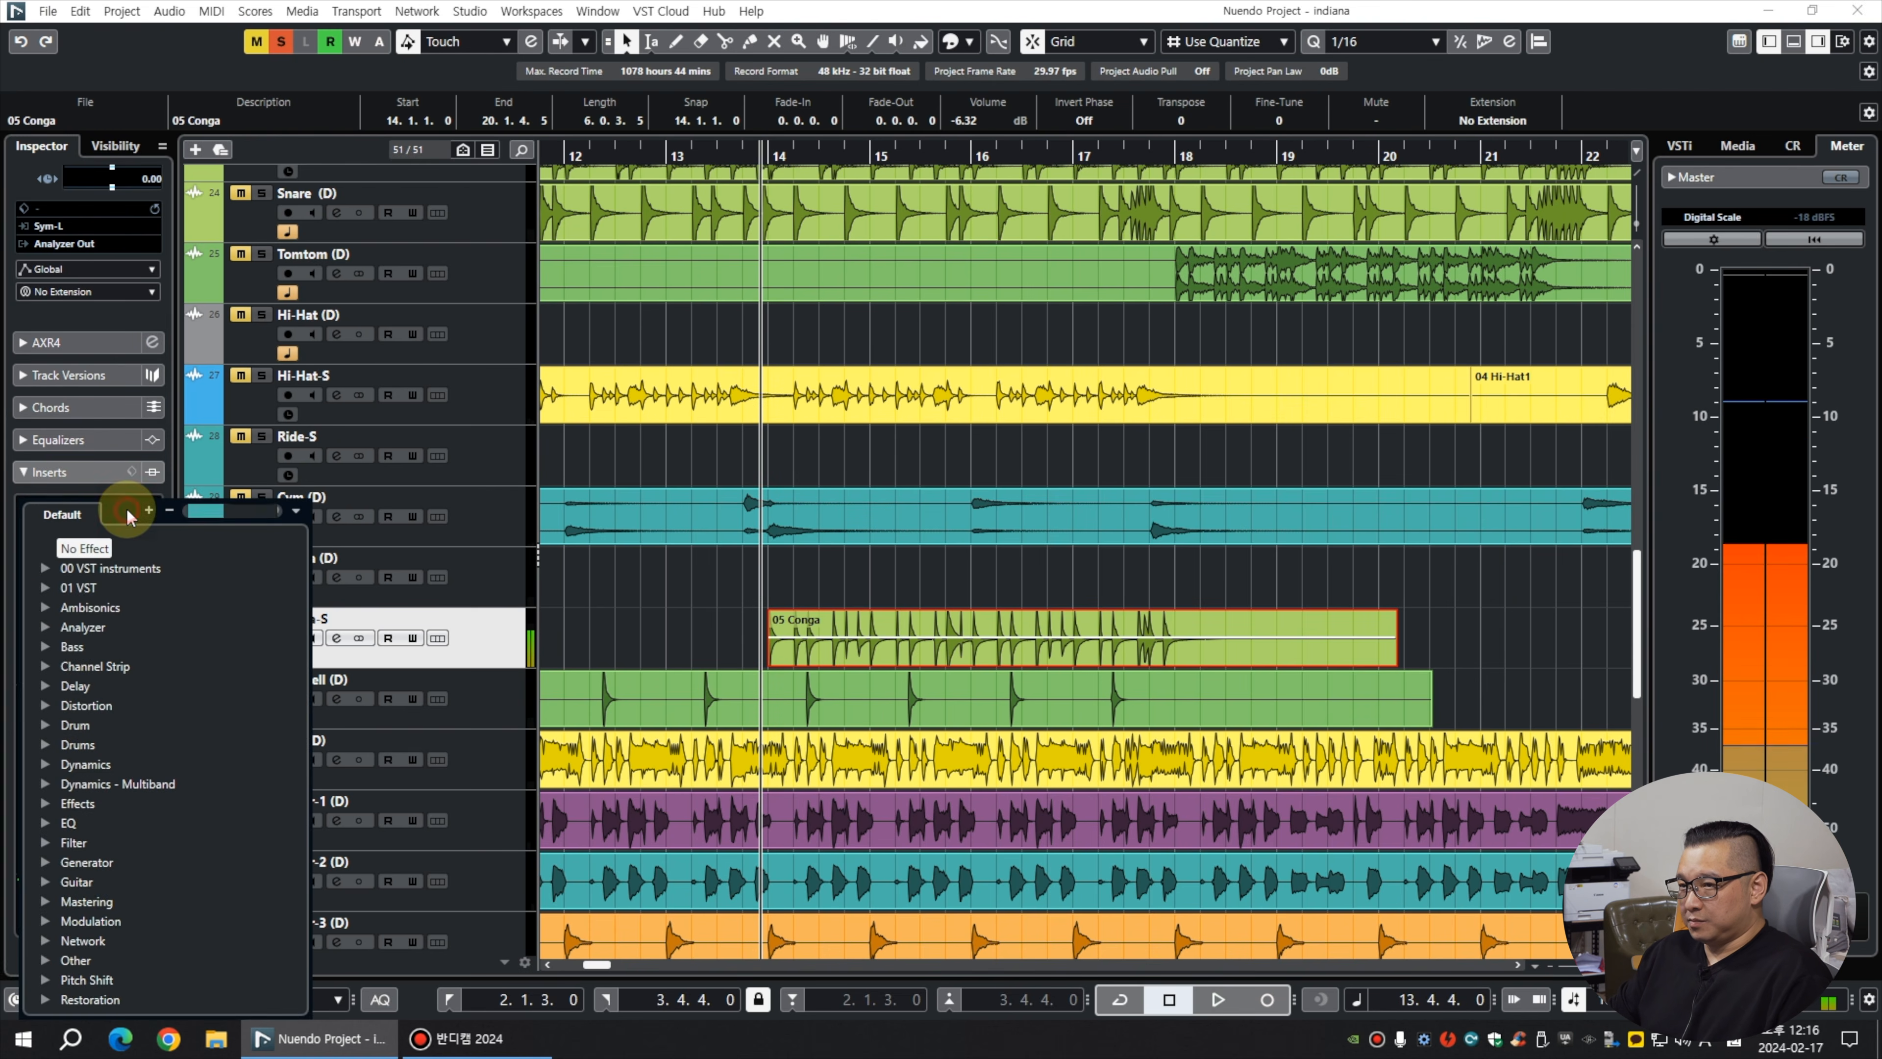
{"action": "left_click", "coordinate": [103, 574]}
{"action": "key", "text": "space"}
Set the conga's MonoToStereo color to 28% and width to 135% while replaying the part, and close the plug-in.
{"action": "left_click_drag", "start_coordinate": [1032, 512], "coordinate": [978, 609]}
{"action": "key", "text": "space"}
{"action": "key", "text": "space"}
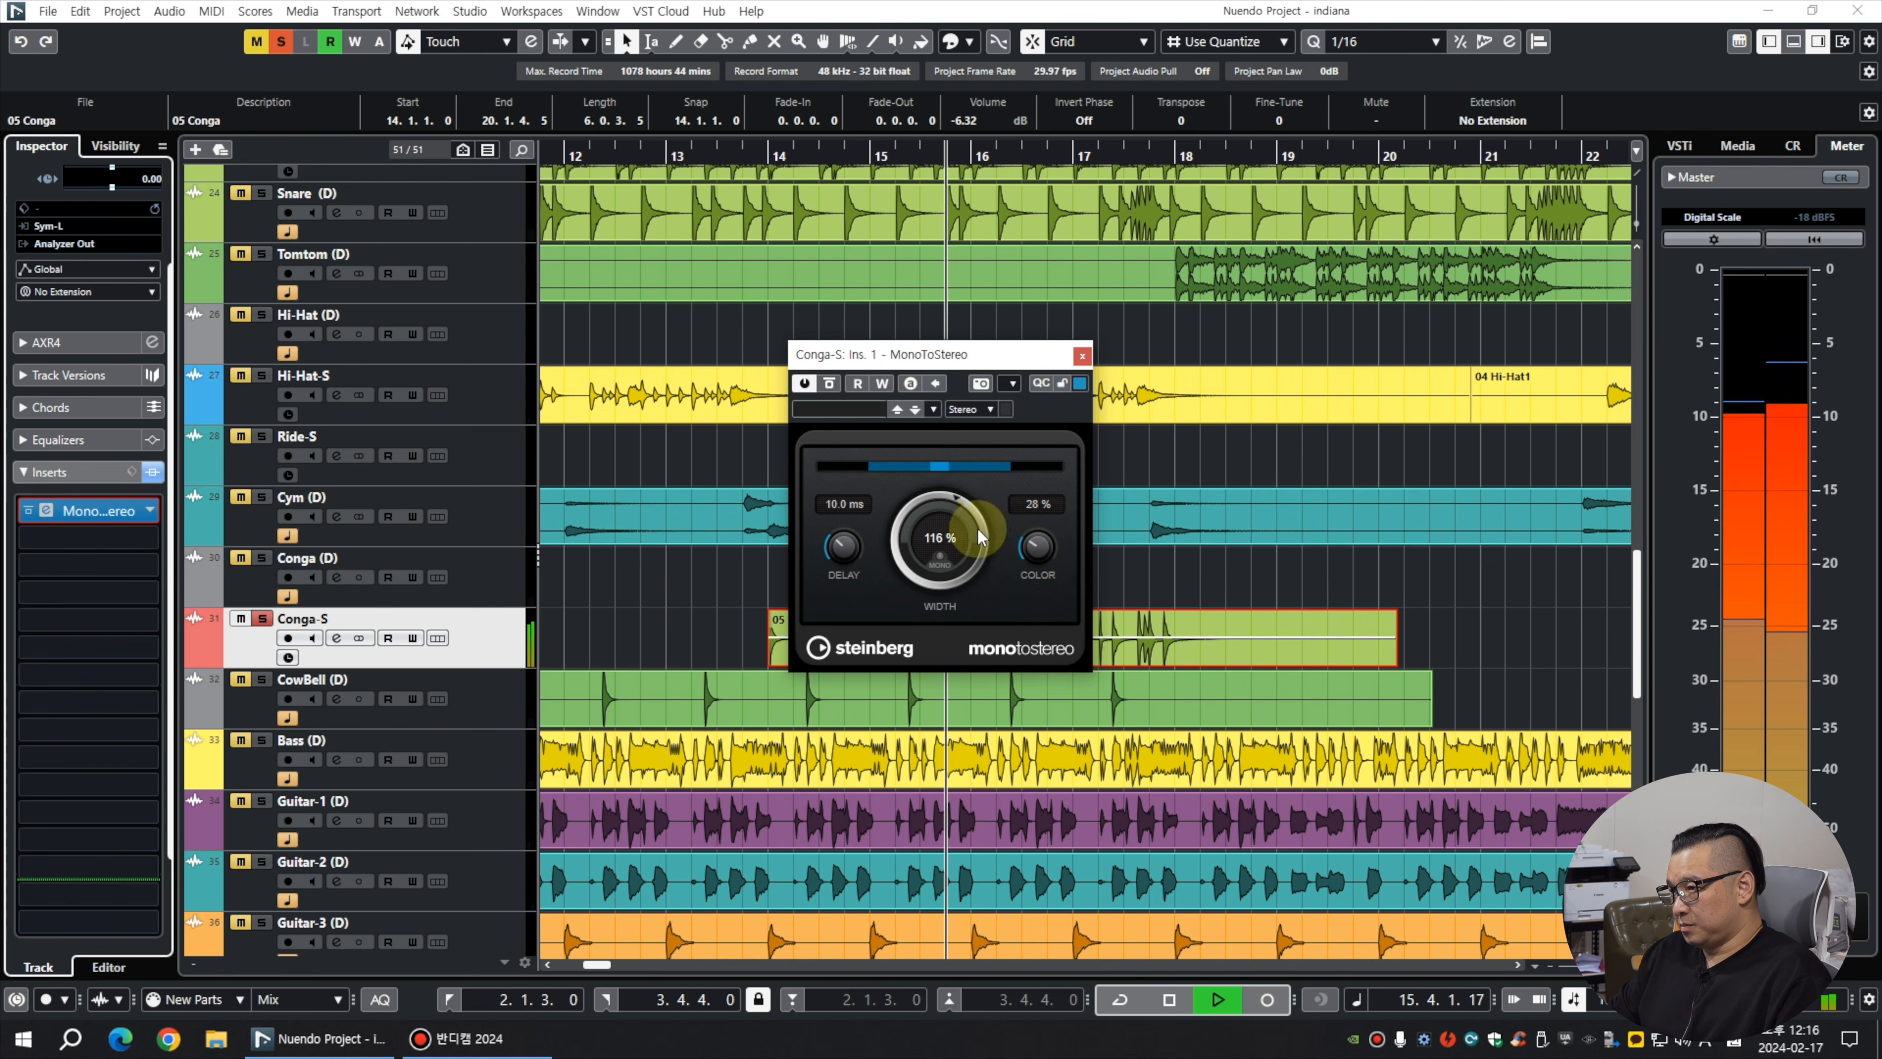
{"action": "left_click_drag", "start_coordinate": [977, 526], "coordinate": [953, 471]}
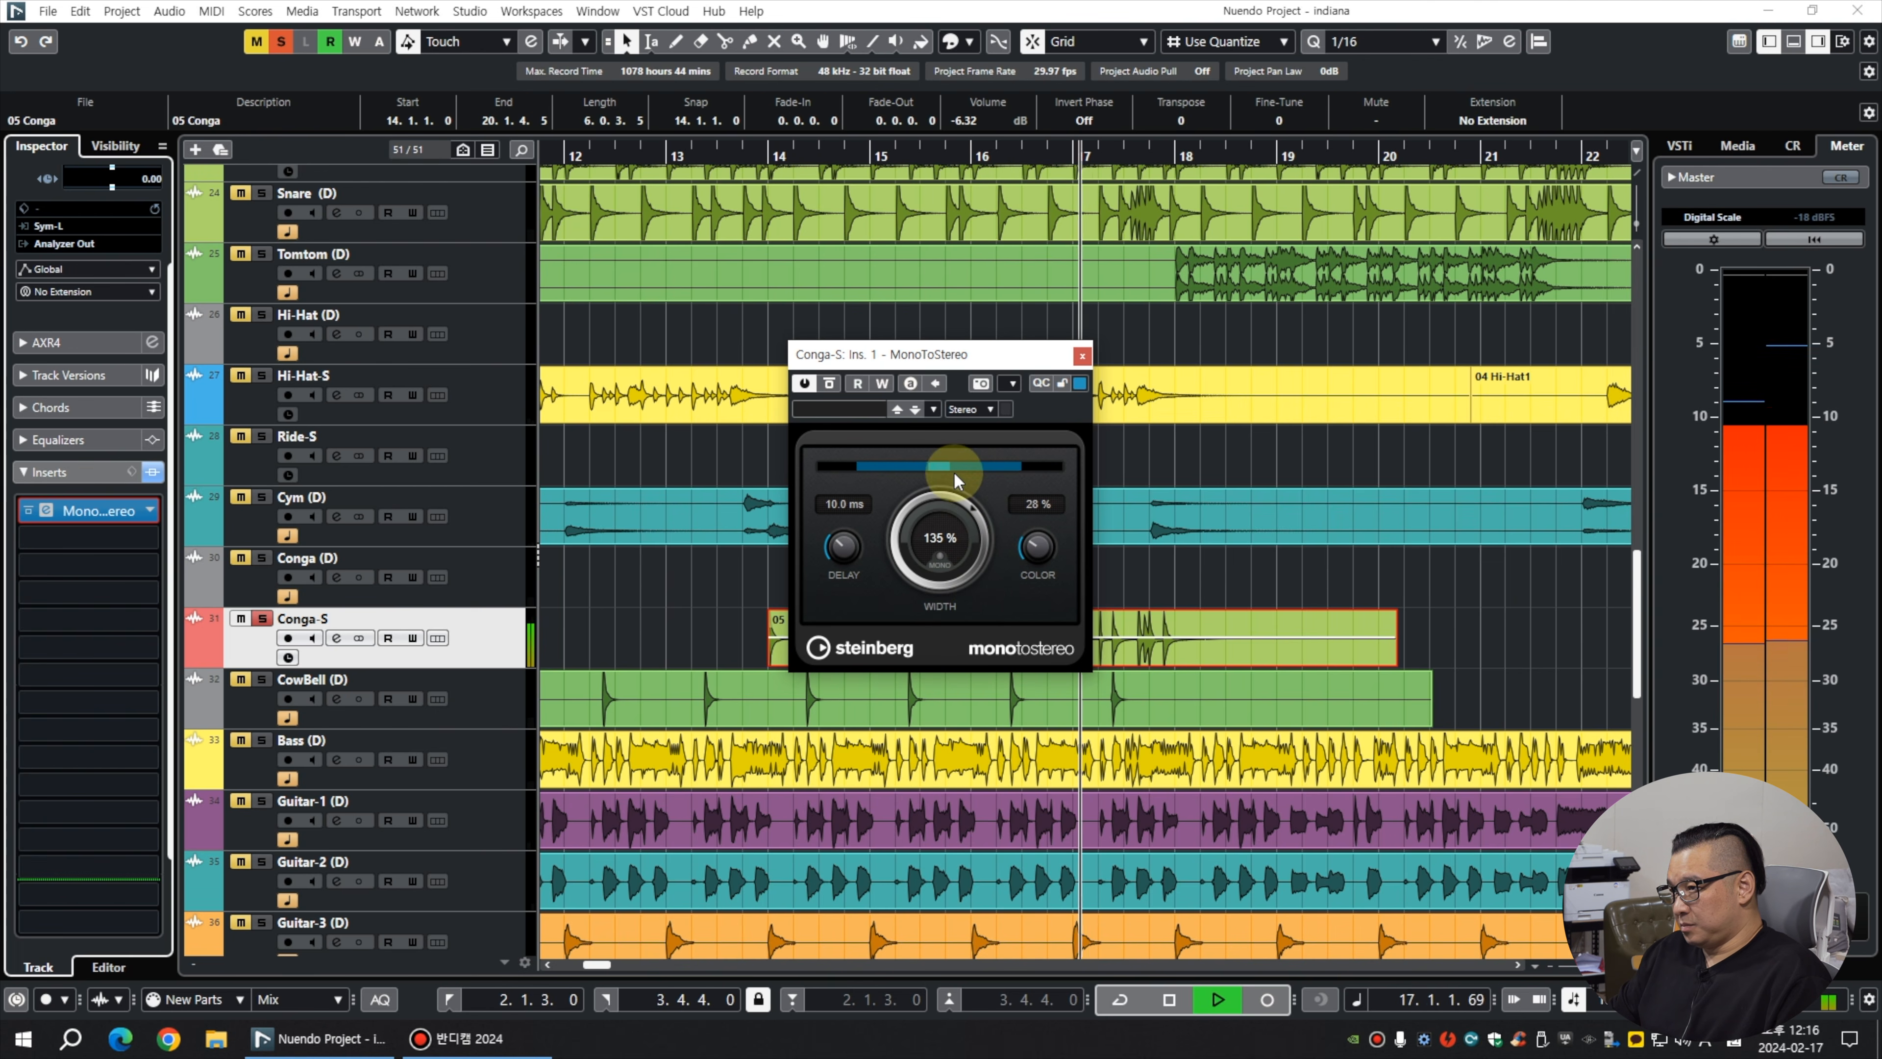
{"action": "key", "text": "space"}
{"action": "key", "text": "space"}
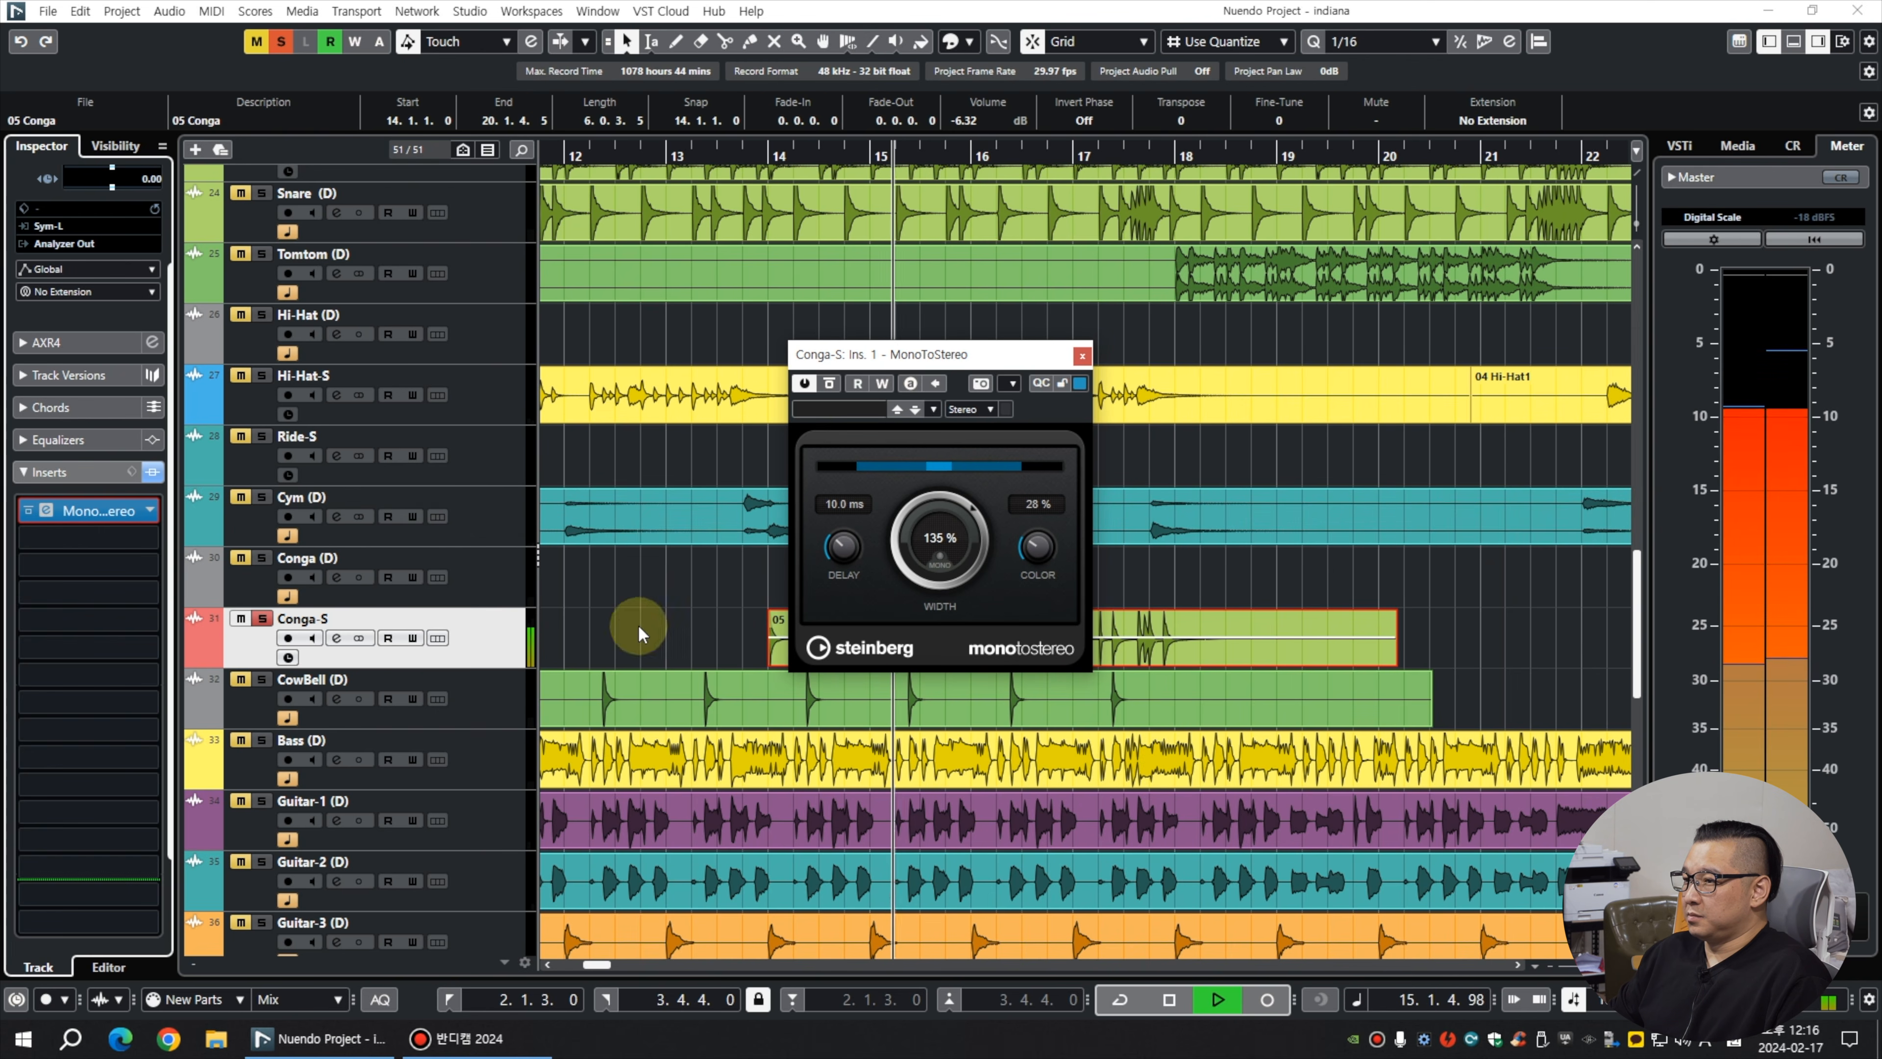
{"action": "left_click", "coordinate": [1082, 358]}
Compare the conga on Conga (D) with the widened Conga-S version by moving its event there and back.
{"action": "left_click", "coordinate": [262, 559]}
{"action": "key", "text": "space"}
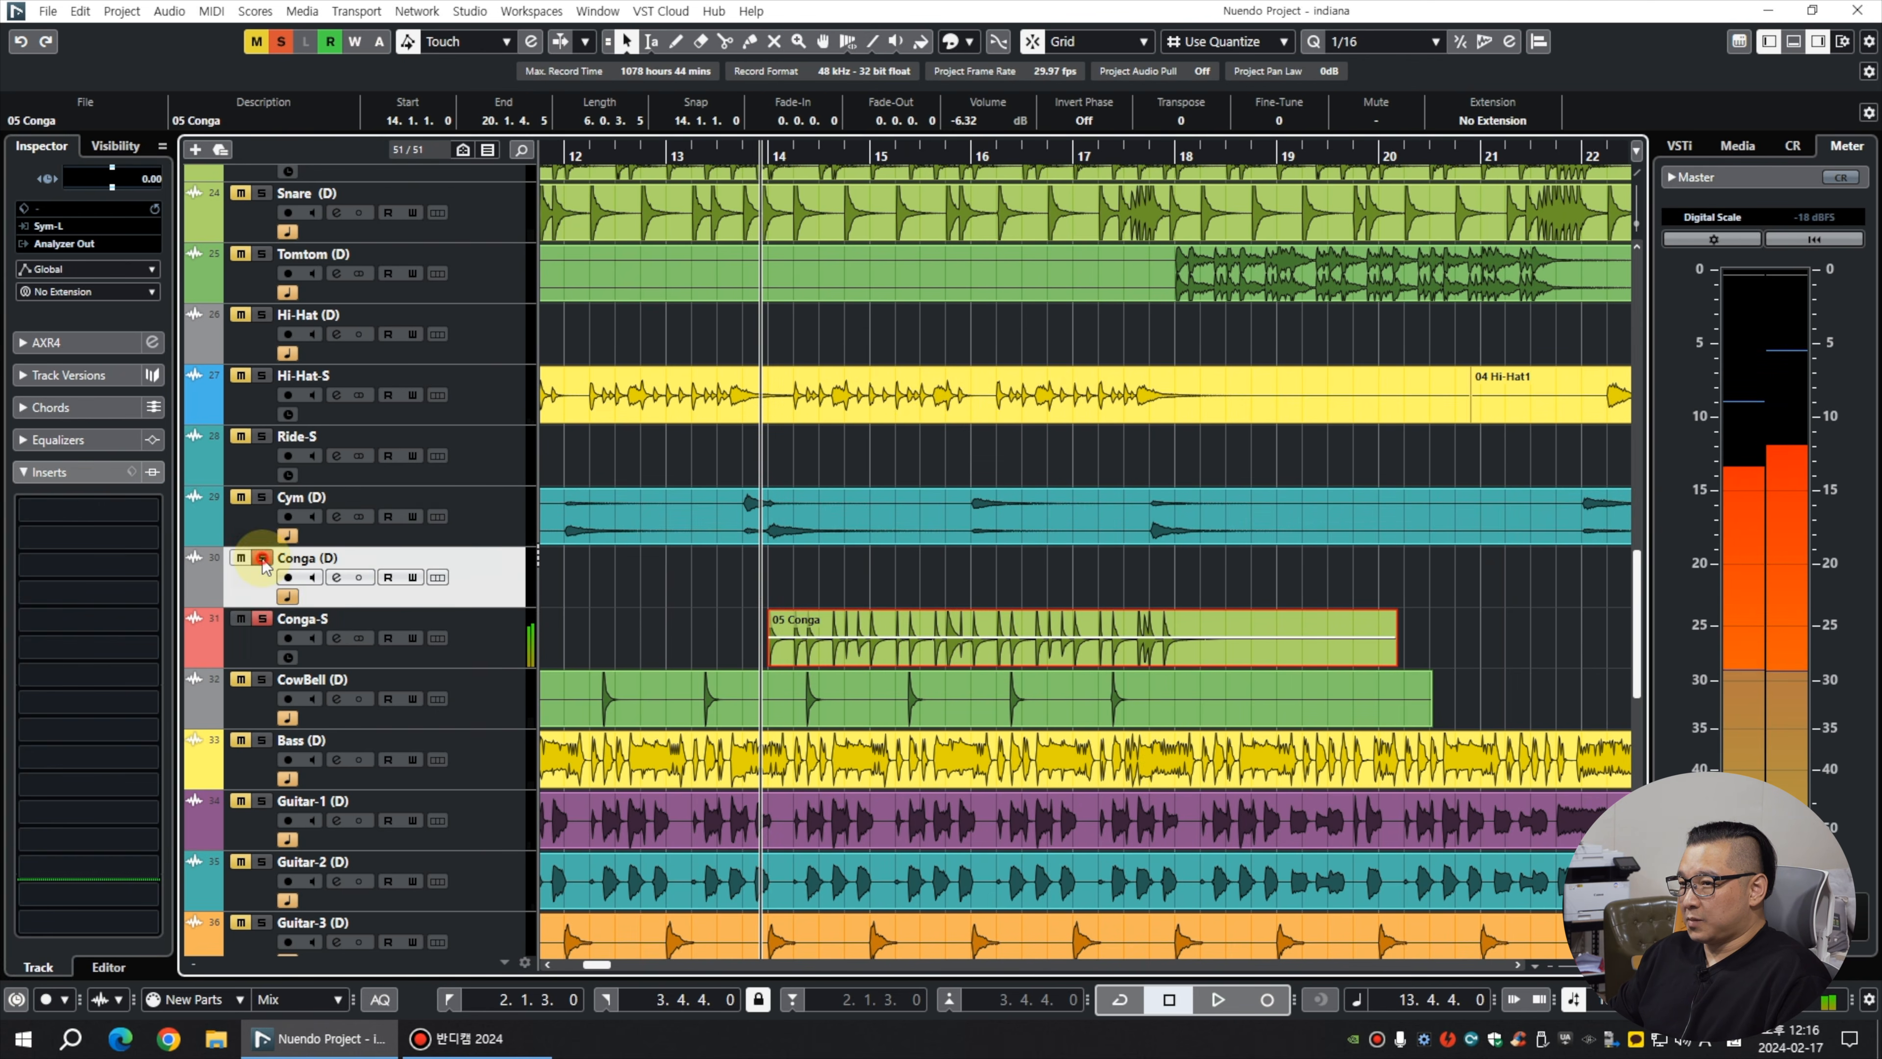
{"action": "left_click_drag", "start_coordinate": [766, 629], "coordinate": [803, 578]}
{"action": "key", "text": "space"}
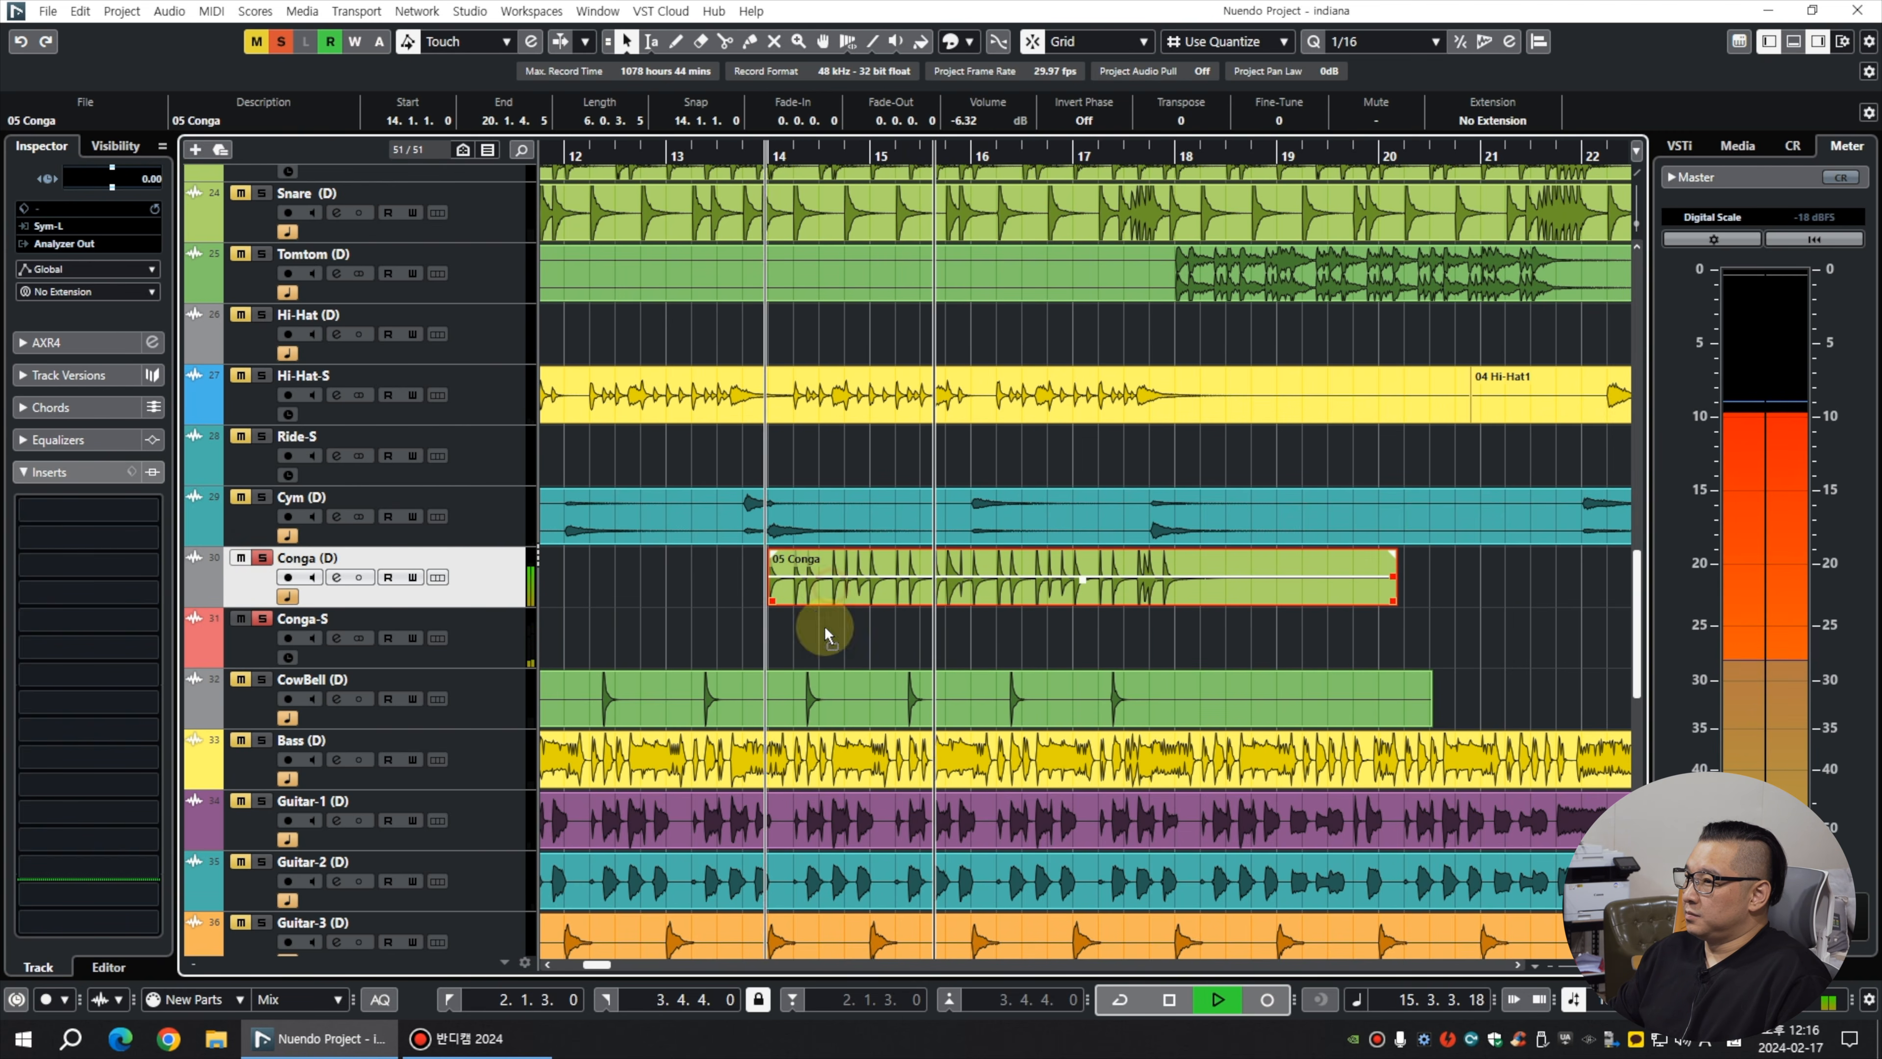
{"action": "left_click_drag", "start_coordinate": [829, 596], "coordinate": [827, 632]}
{"action": "left_click", "coordinate": [497, 656]}
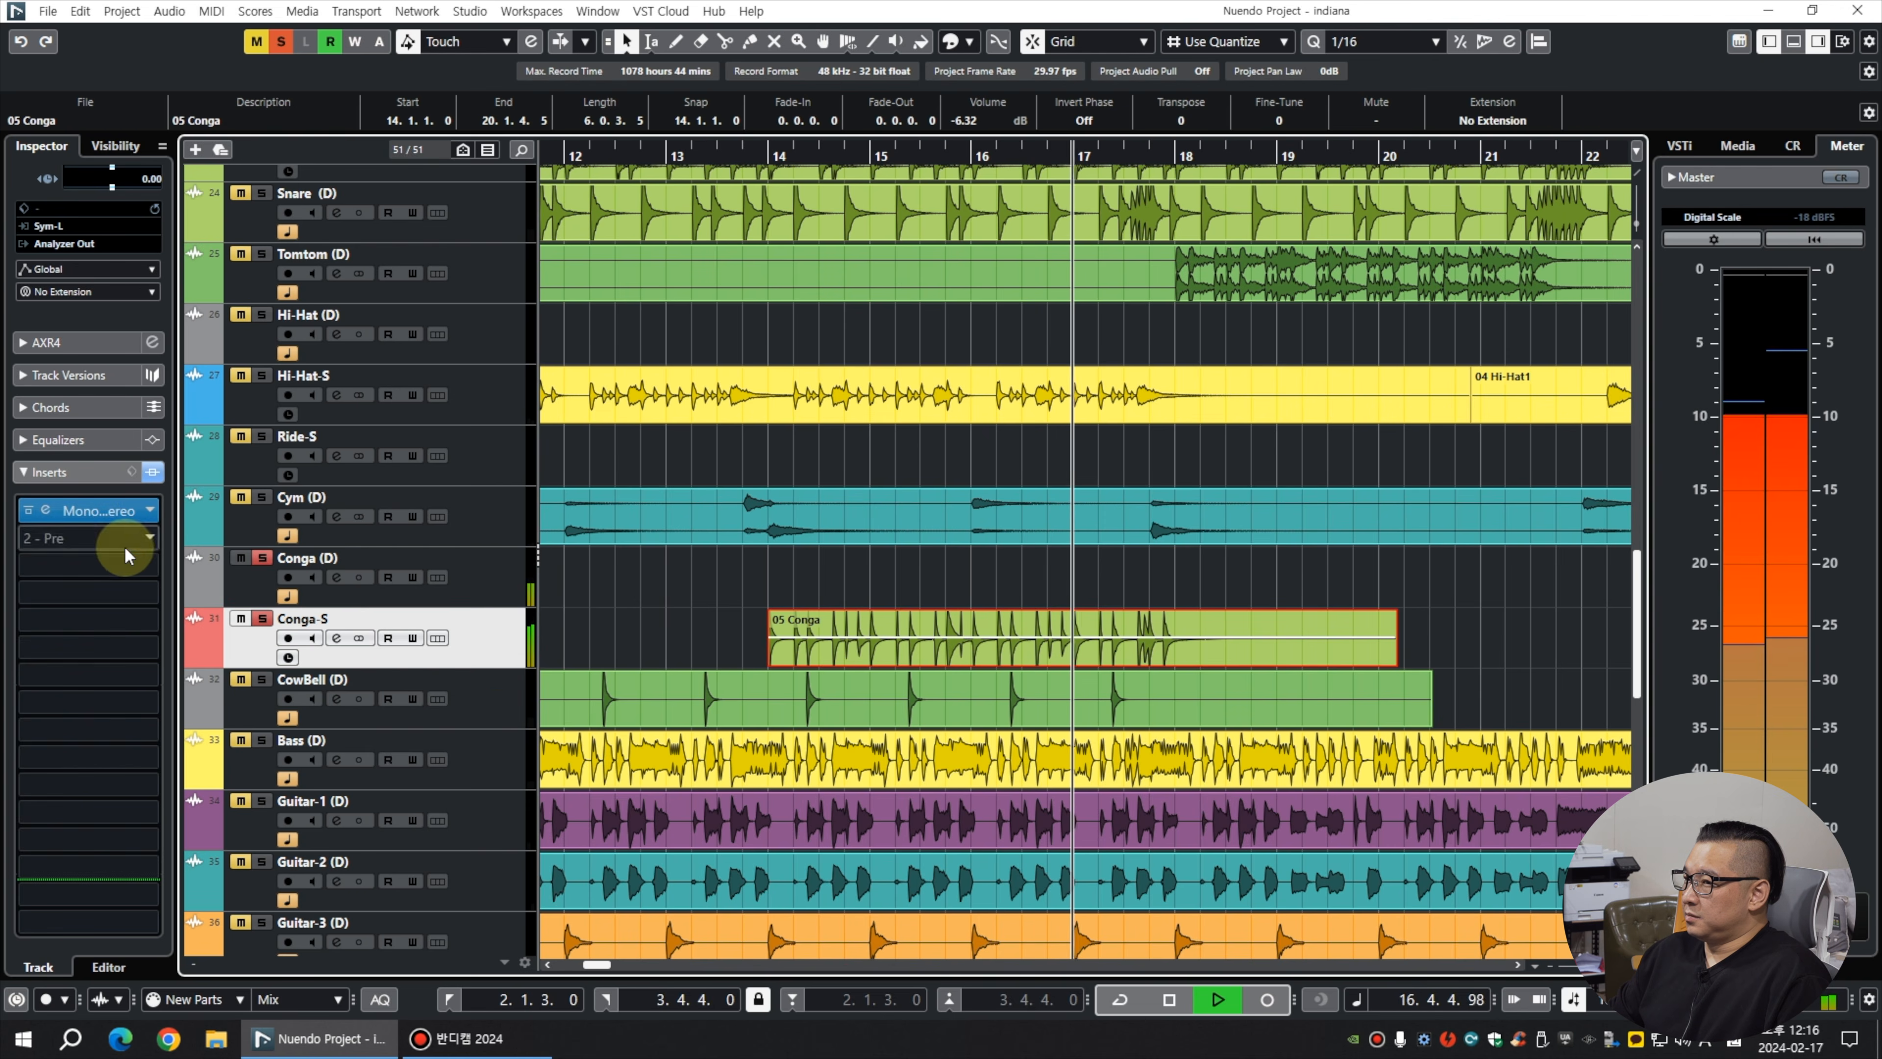
Move MonoToStereo to Conga-S's fourth insert slot and insert REQ 2 Stereo in the first slot.
{"action": "key", "text": "space"}
{"action": "left_click_drag", "start_coordinate": [89, 515], "coordinate": [74, 593]}
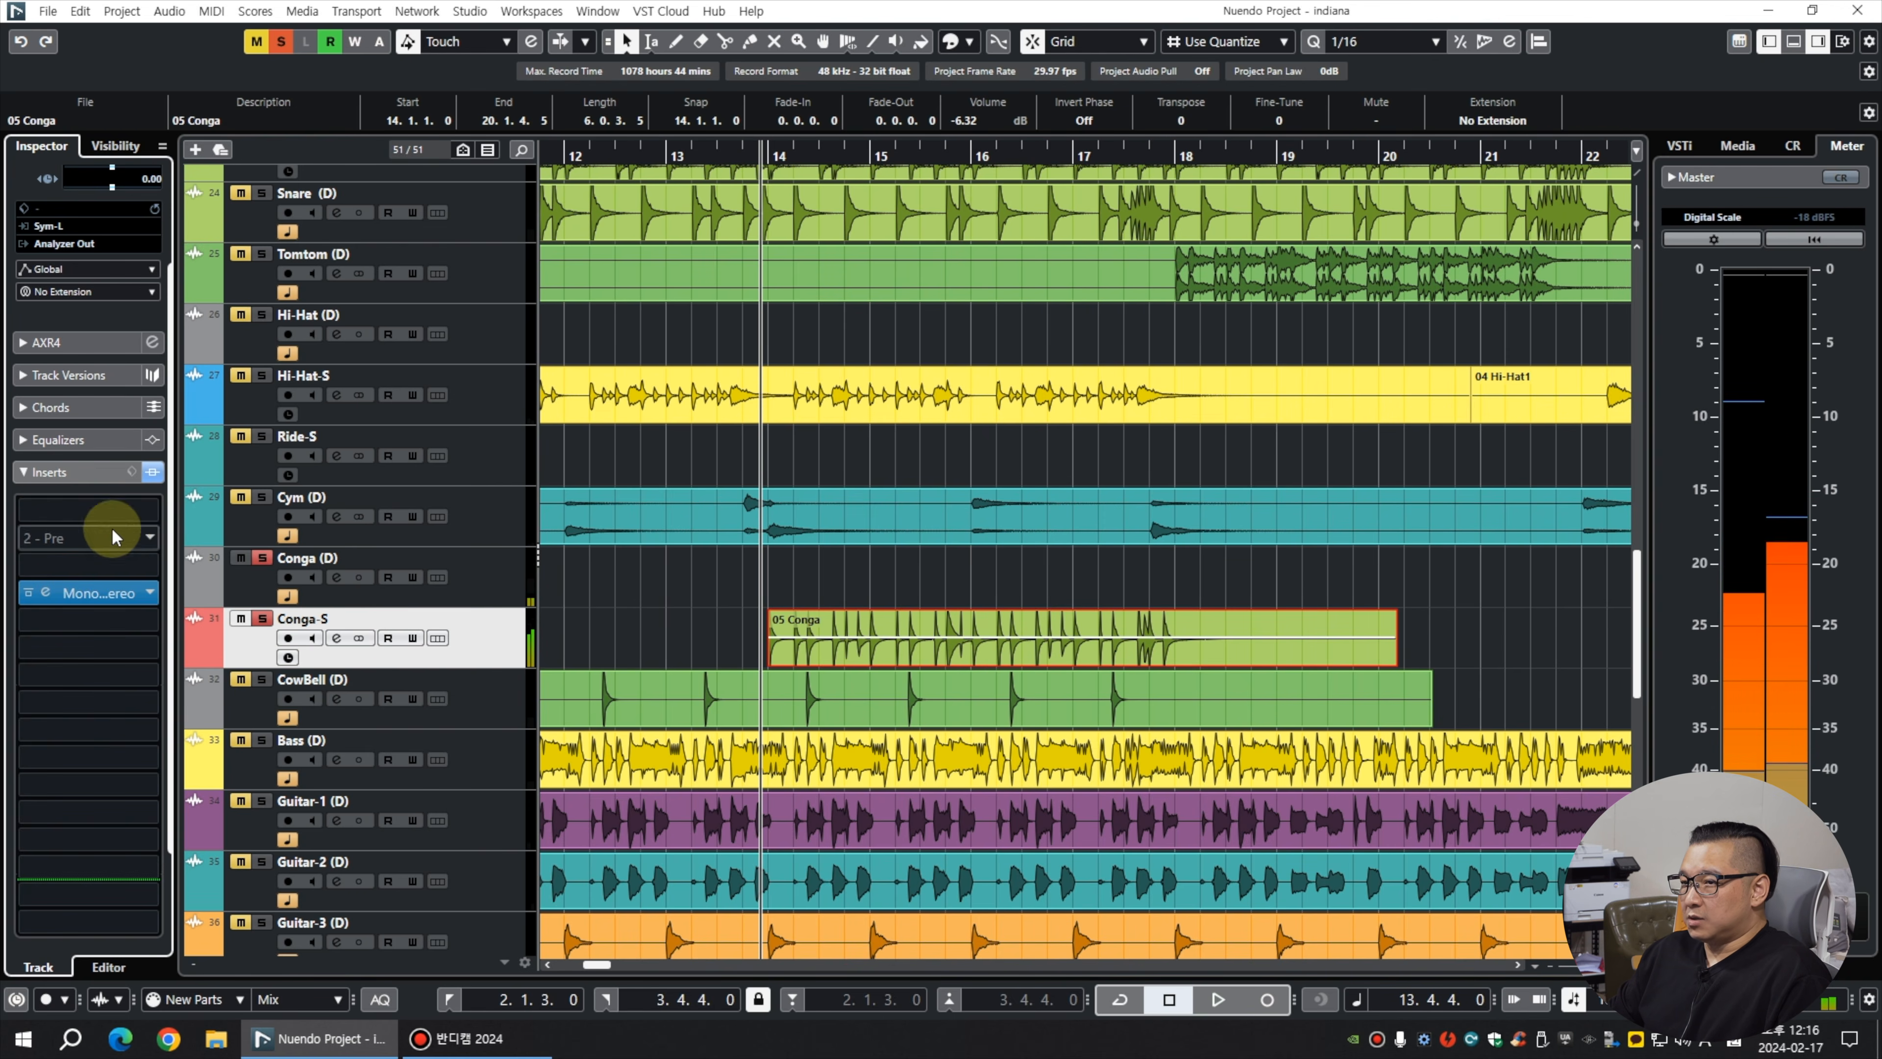
{"action": "left_click", "coordinate": [121, 512]}
{"action": "type", "text": "req"}
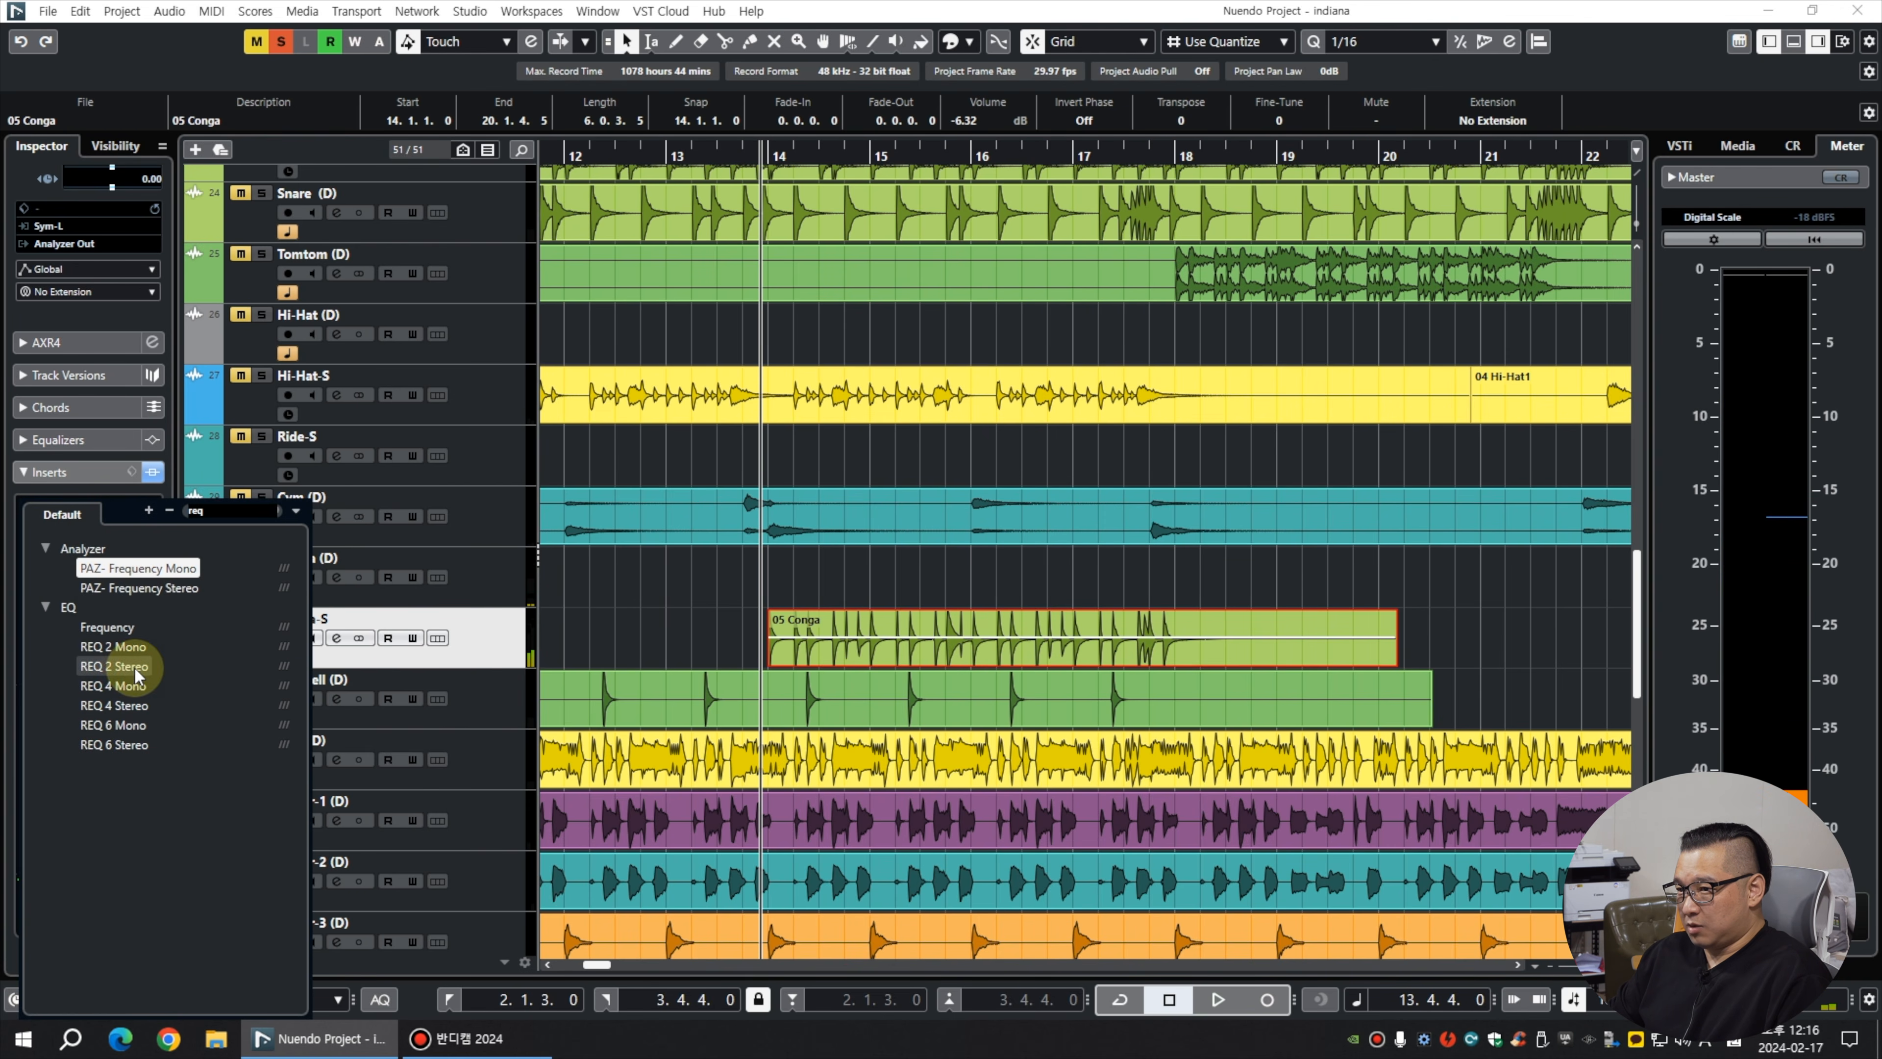
{"action": "left_click", "coordinate": [136, 671]}
Set REQ 2's band 1 low cut to 110 Hz with Q 1.41 while playing the conga, and close the plug-in.
{"action": "key", "text": "space"}
{"action": "left_click_drag", "start_coordinate": [1080, 697], "coordinate": [1081, 660]}
{"action": "left_click_drag", "start_coordinate": [987, 707], "coordinate": [987, 679]}
{"action": "left_click", "coordinate": [1235, 245]}
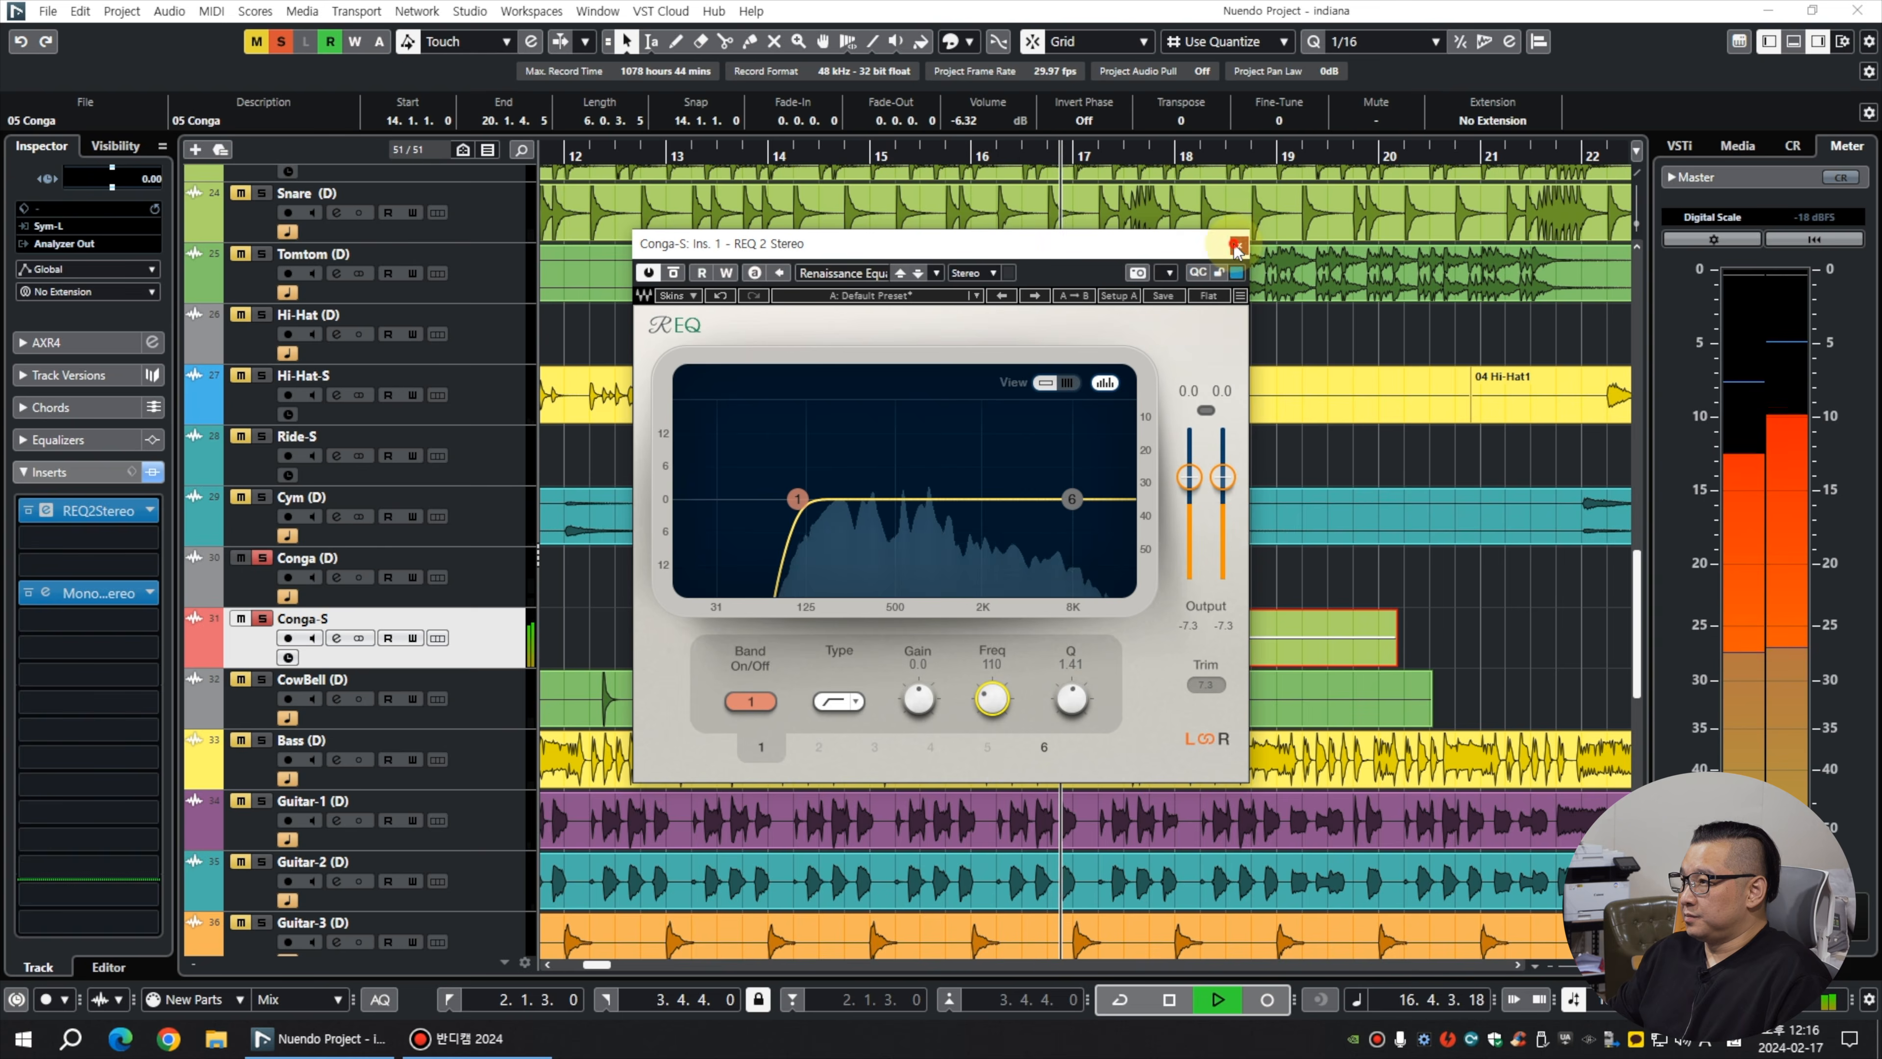
Audition the conga event on Conga (D), and return it to Conga-S to hear it with the EQ and widening.
{"action": "left_click_drag", "start_coordinate": [915, 628], "coordinate": [917, 569]}
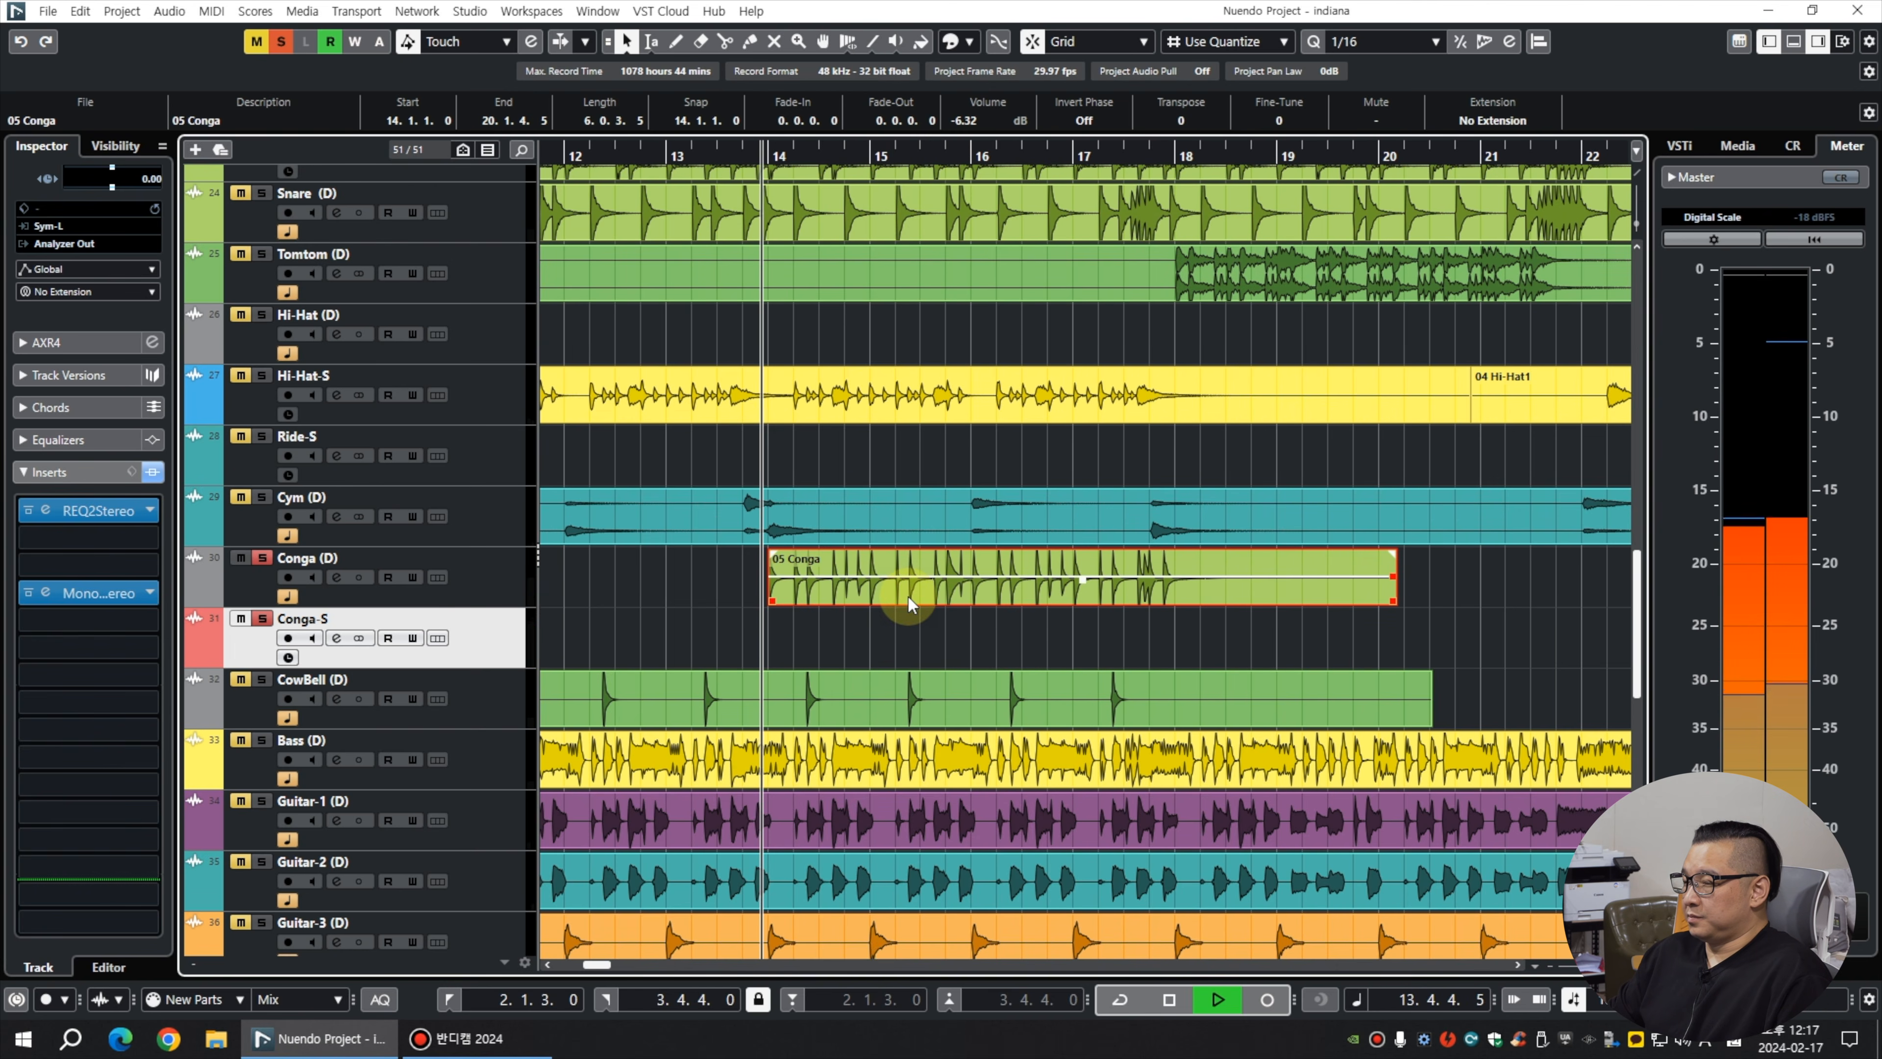
{"action": "left_click", "coordinate": [908, 618]}
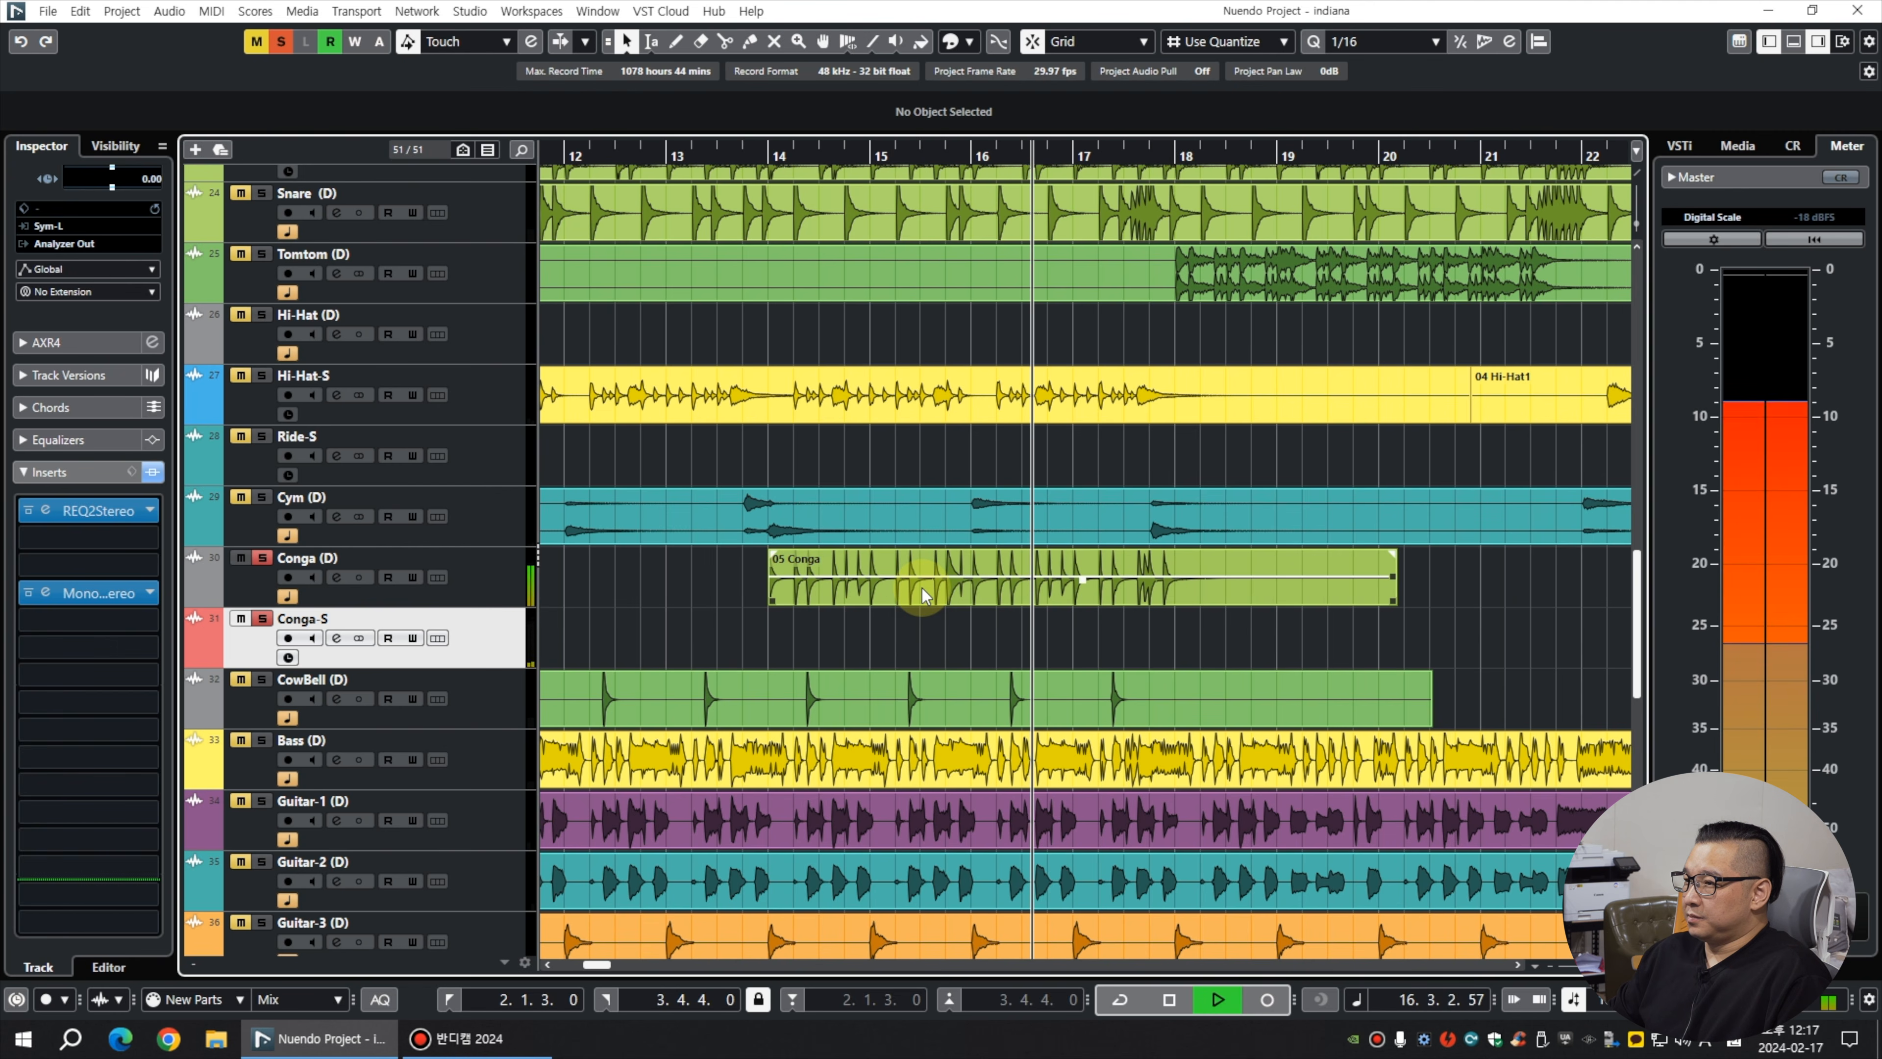
{"action": "key", "text": "space"}
{"action": "left_click_drag", "start_coordinate": [922, 588], "coordinate": [918, 616]}
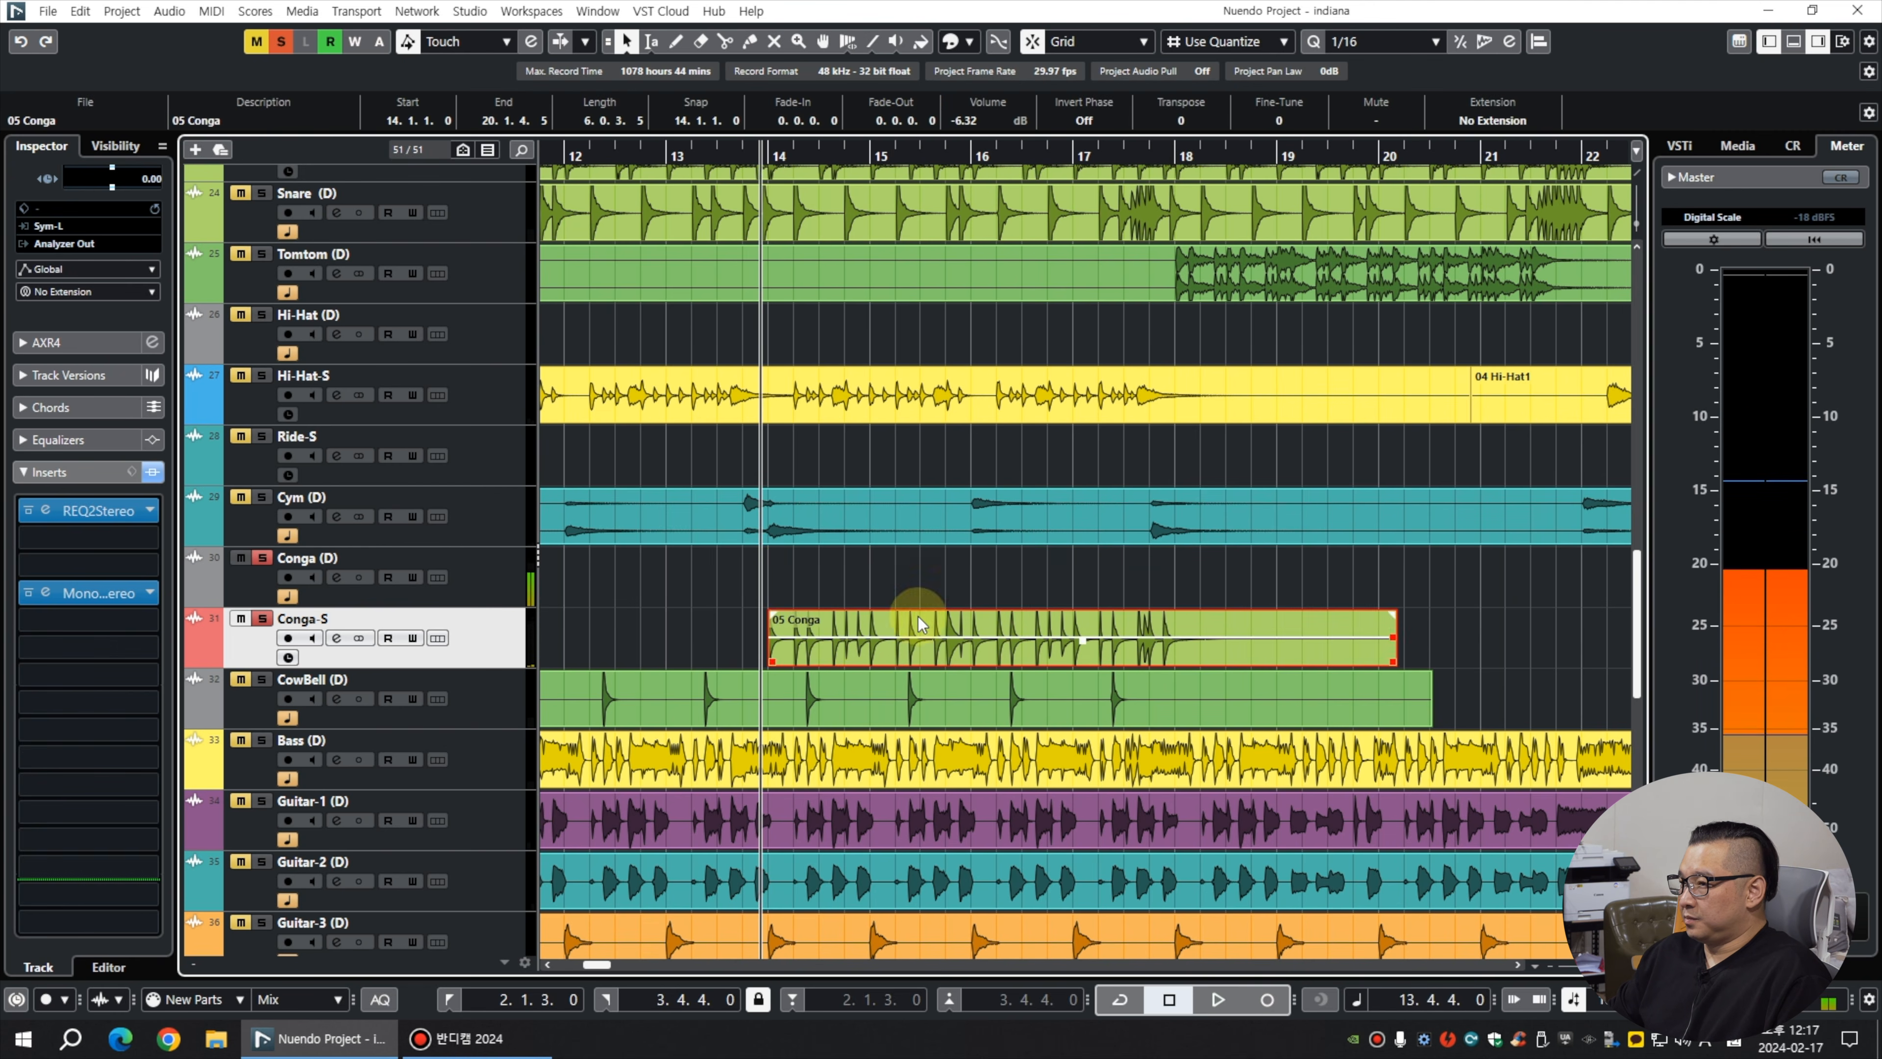
{"action": "key", "text": "space"}
{"action": "key", "text": "space"}
Turn off MonoToStereo on Conga-S and insert bx_stereomaker in the second slot.
{"action": "left_click", "coordinate": [28, 593], "text": "alt"}
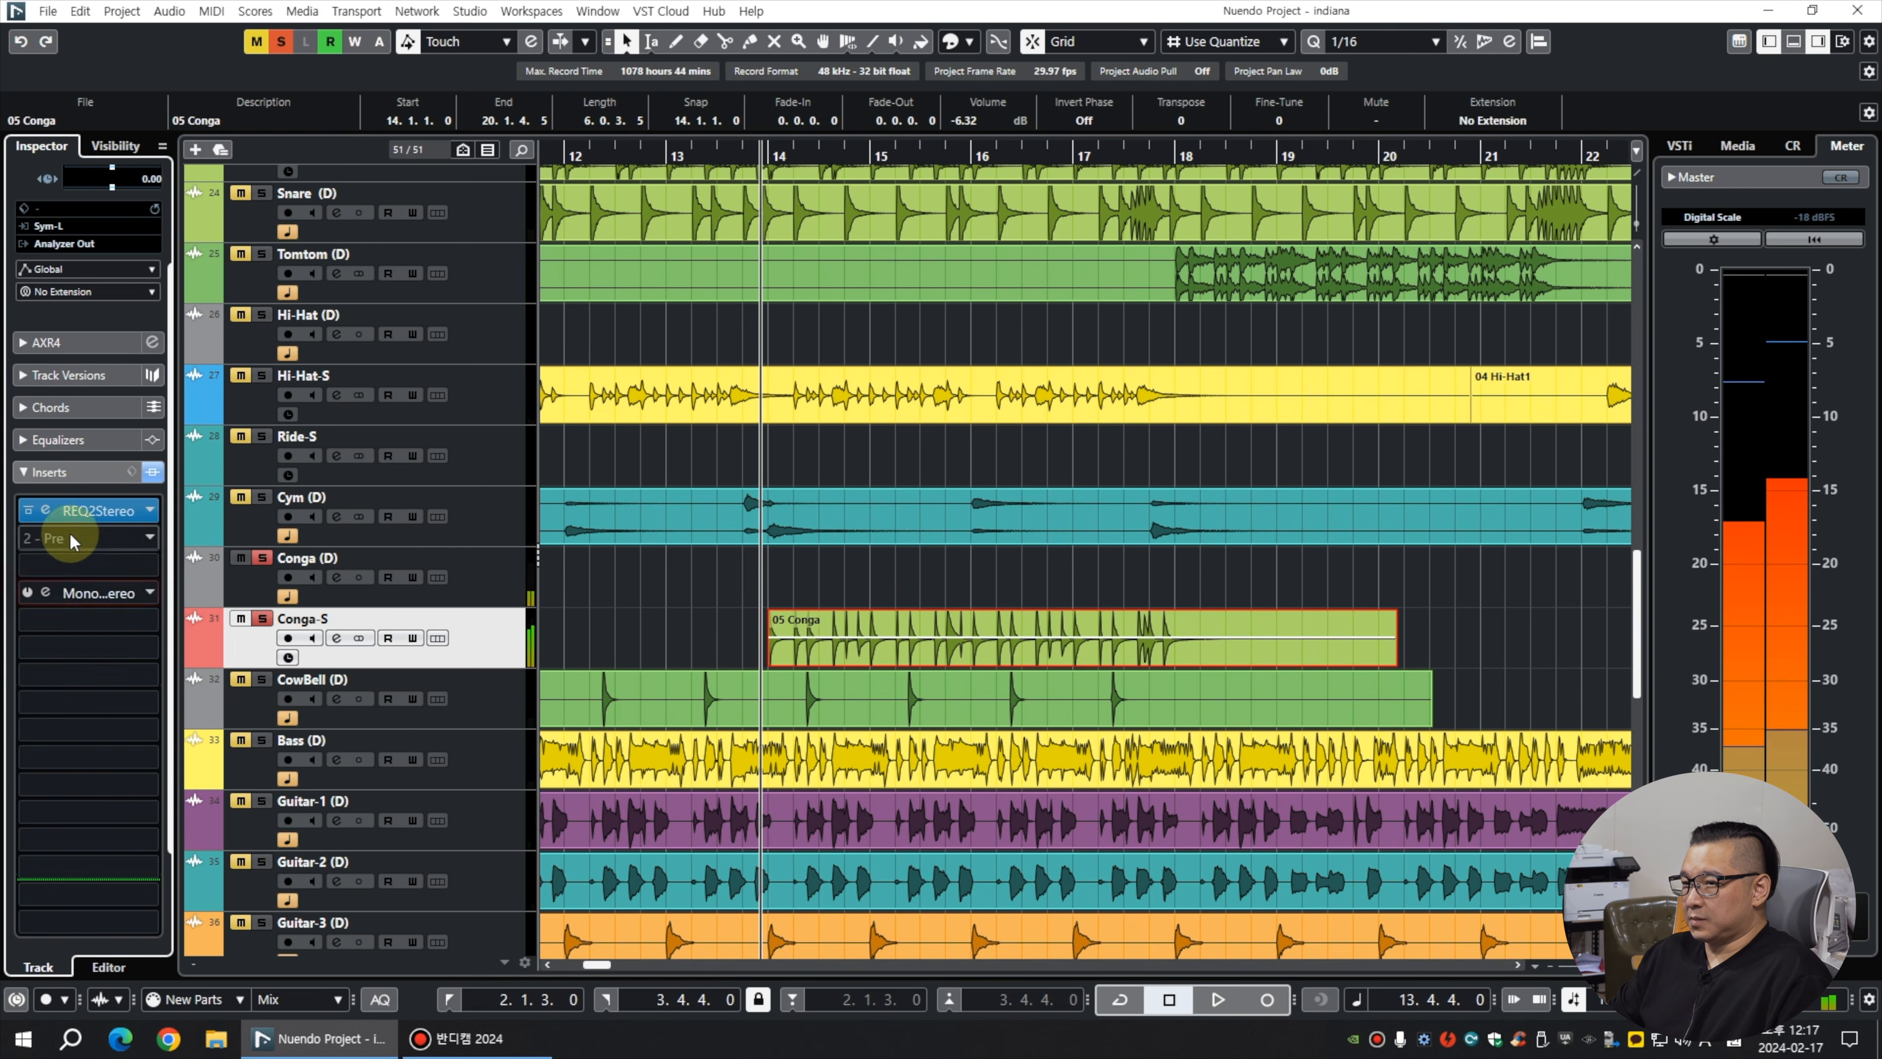
{"action": "left_click", "coordinate": [78, 513]}
{"action": "key", "text": "Escape"}
{"action": "left_click", "coordinate": [87, 540]}
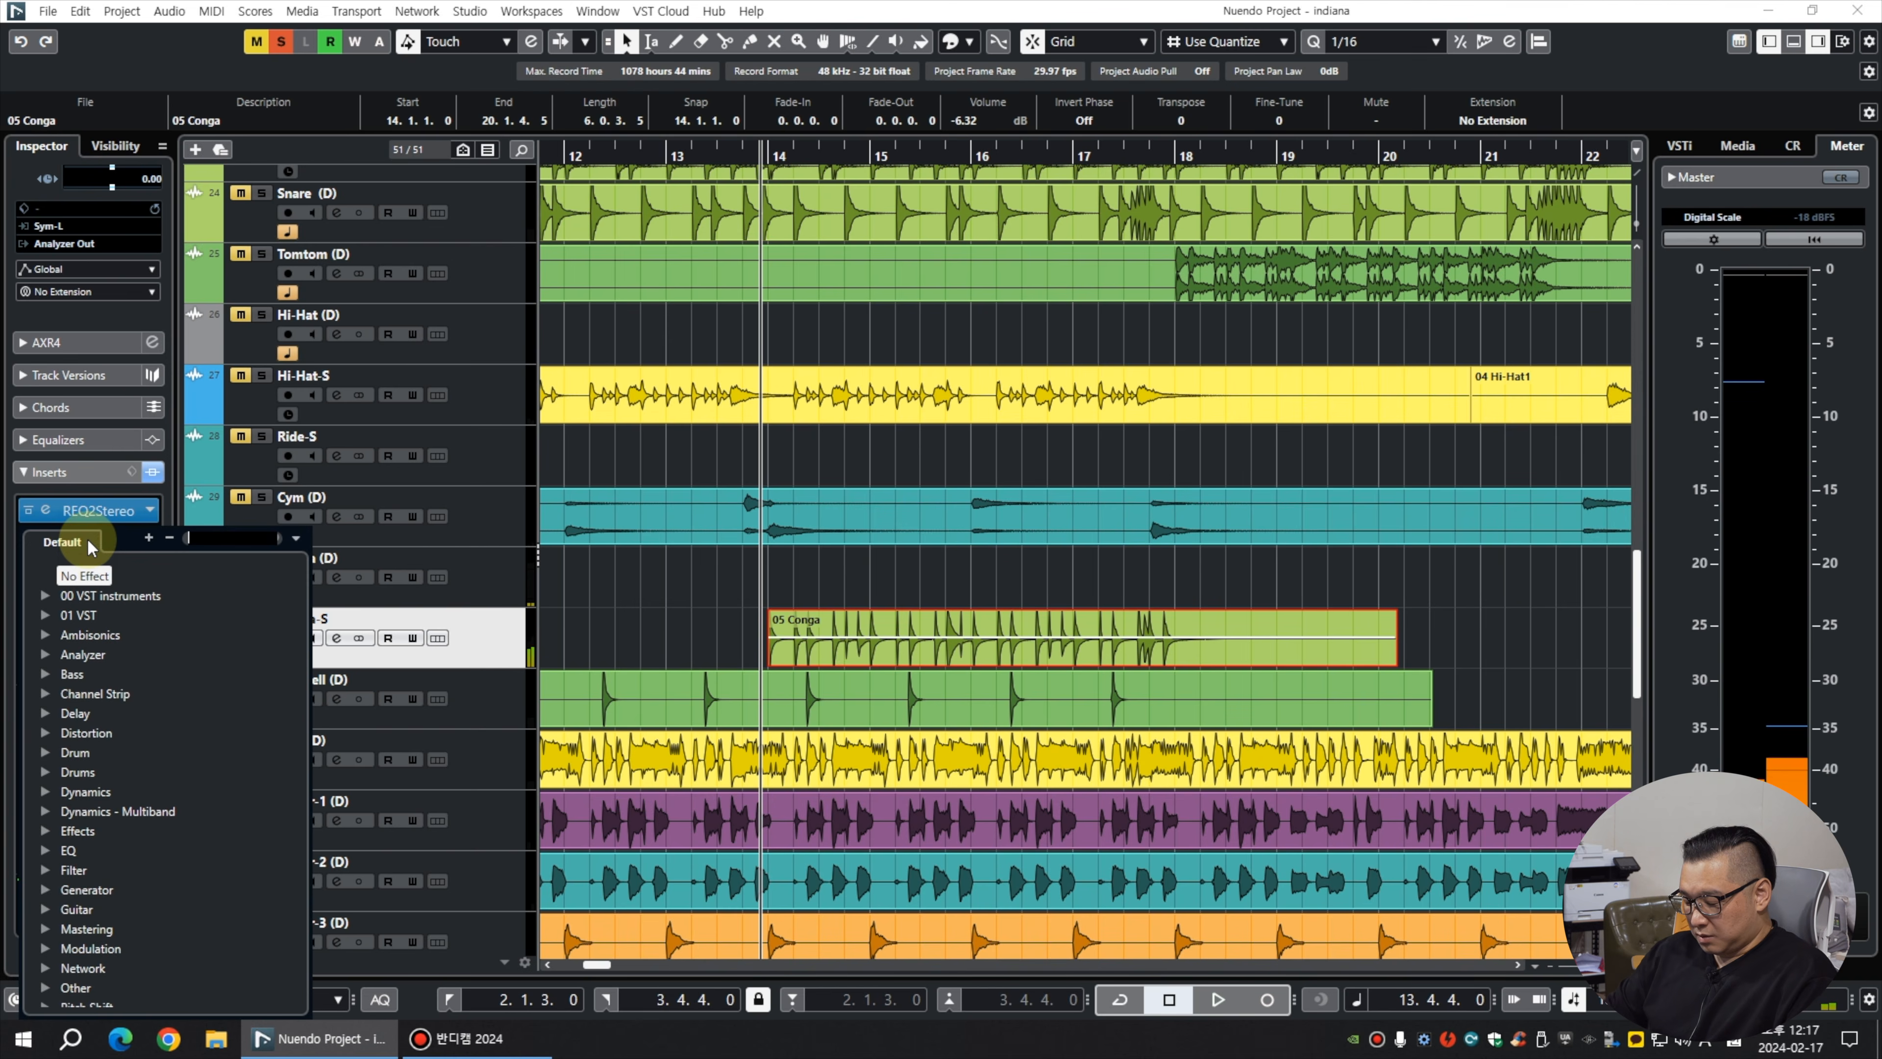
{"action": "type", "text": "stre"}
{"action": "key", "text": "BackSpace"}
{"action": "key", "text": "BackSpace"}
{"action": "type", "text": "ereom"}
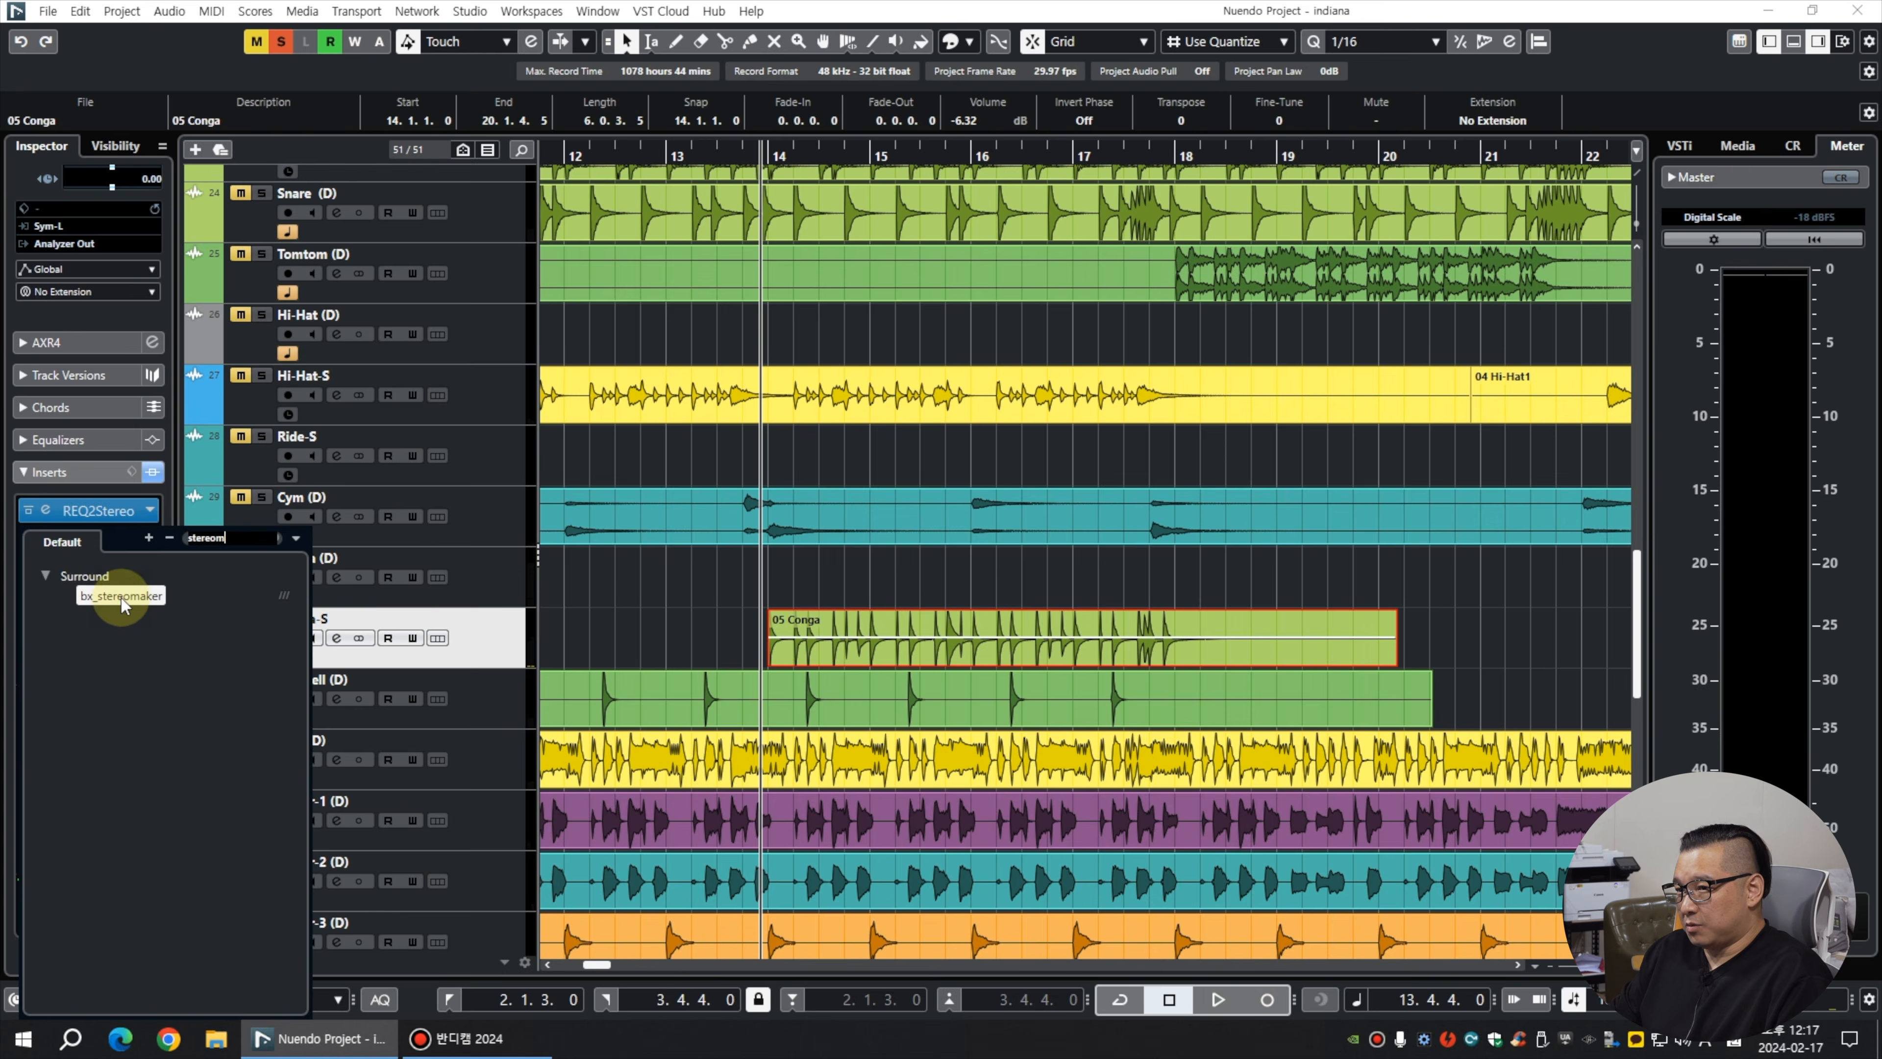
{"action": "left_click", "coordinate": [121, 598]}
Set bx_stereomaker's Stereo-Exp to 150% on Conga-S and raise Tone and Mono-Freq while playing the conga.
{"action": "key", "text": "space"}
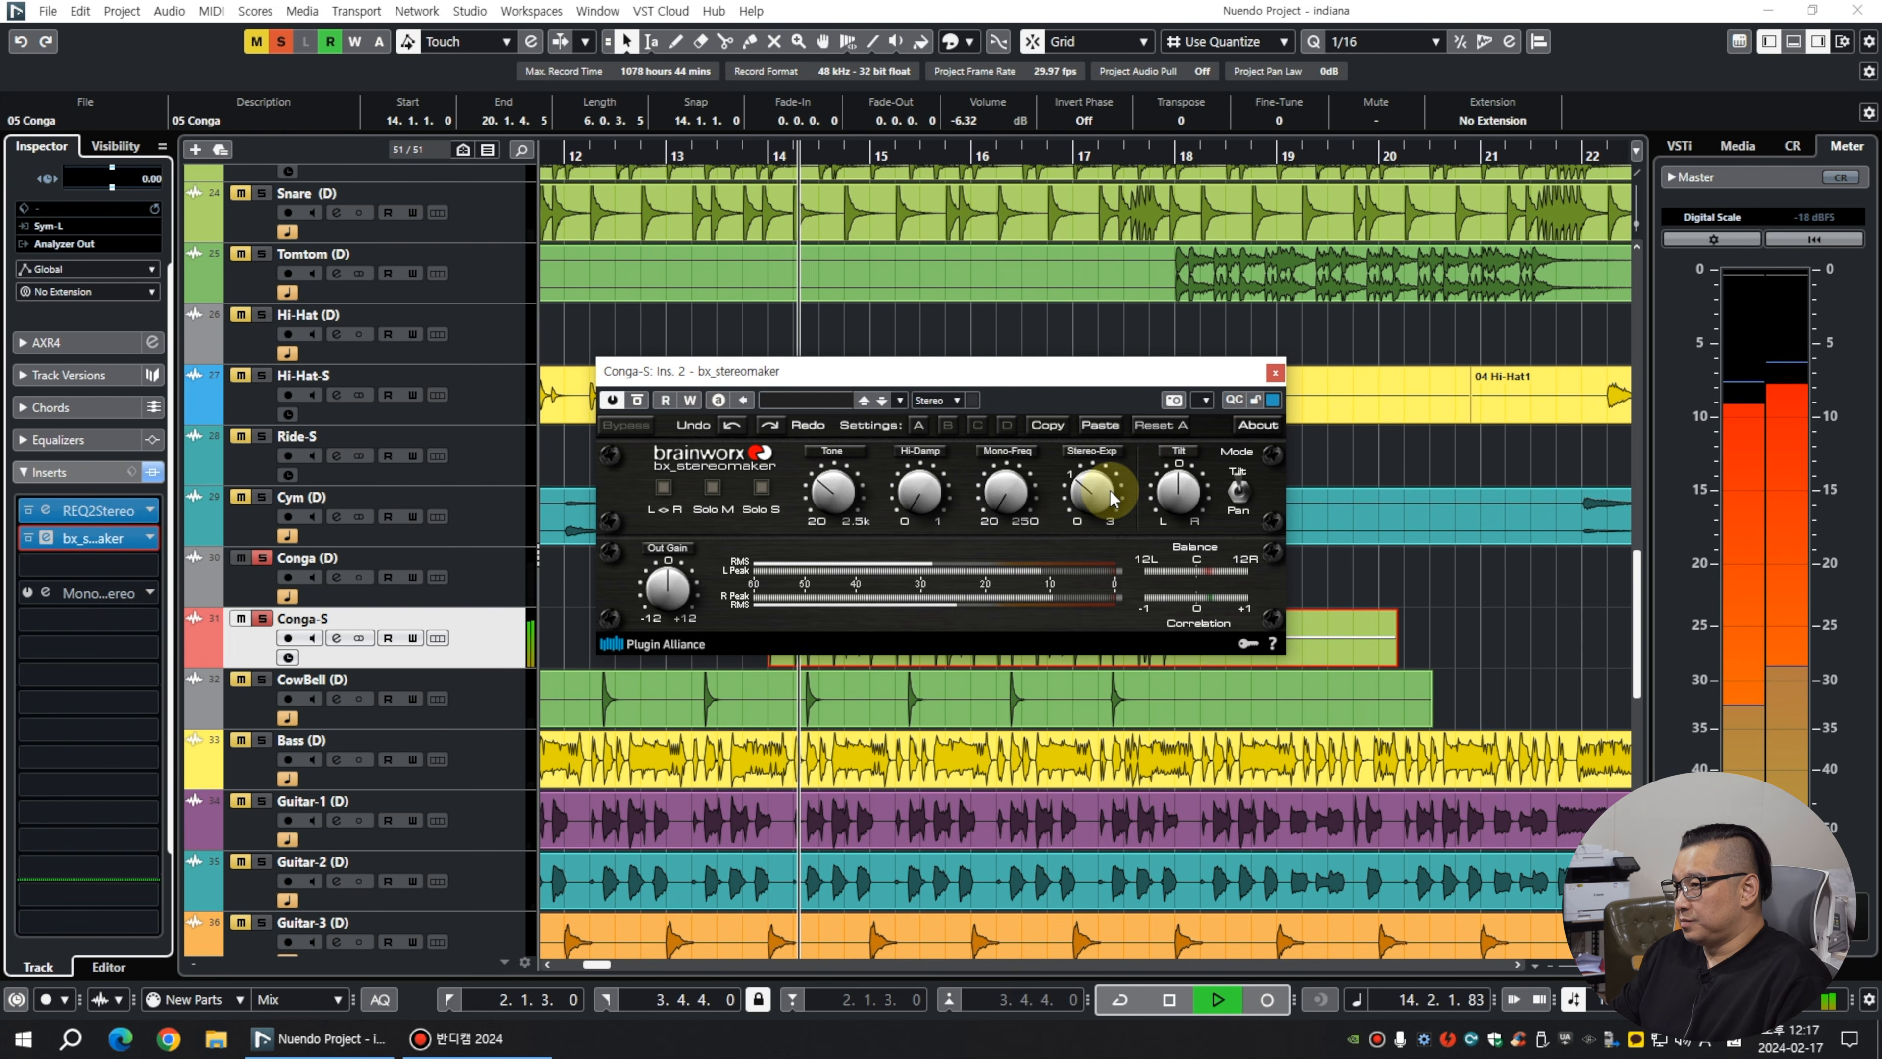
{"action": "left_click_drag", "start_coordinate": [1112, 498], "coordinate": [1064, 498]}
{"action": "scroll", "coordinate": [1068, 492], "scroll_direction": "down", "scroll_amount": 1}
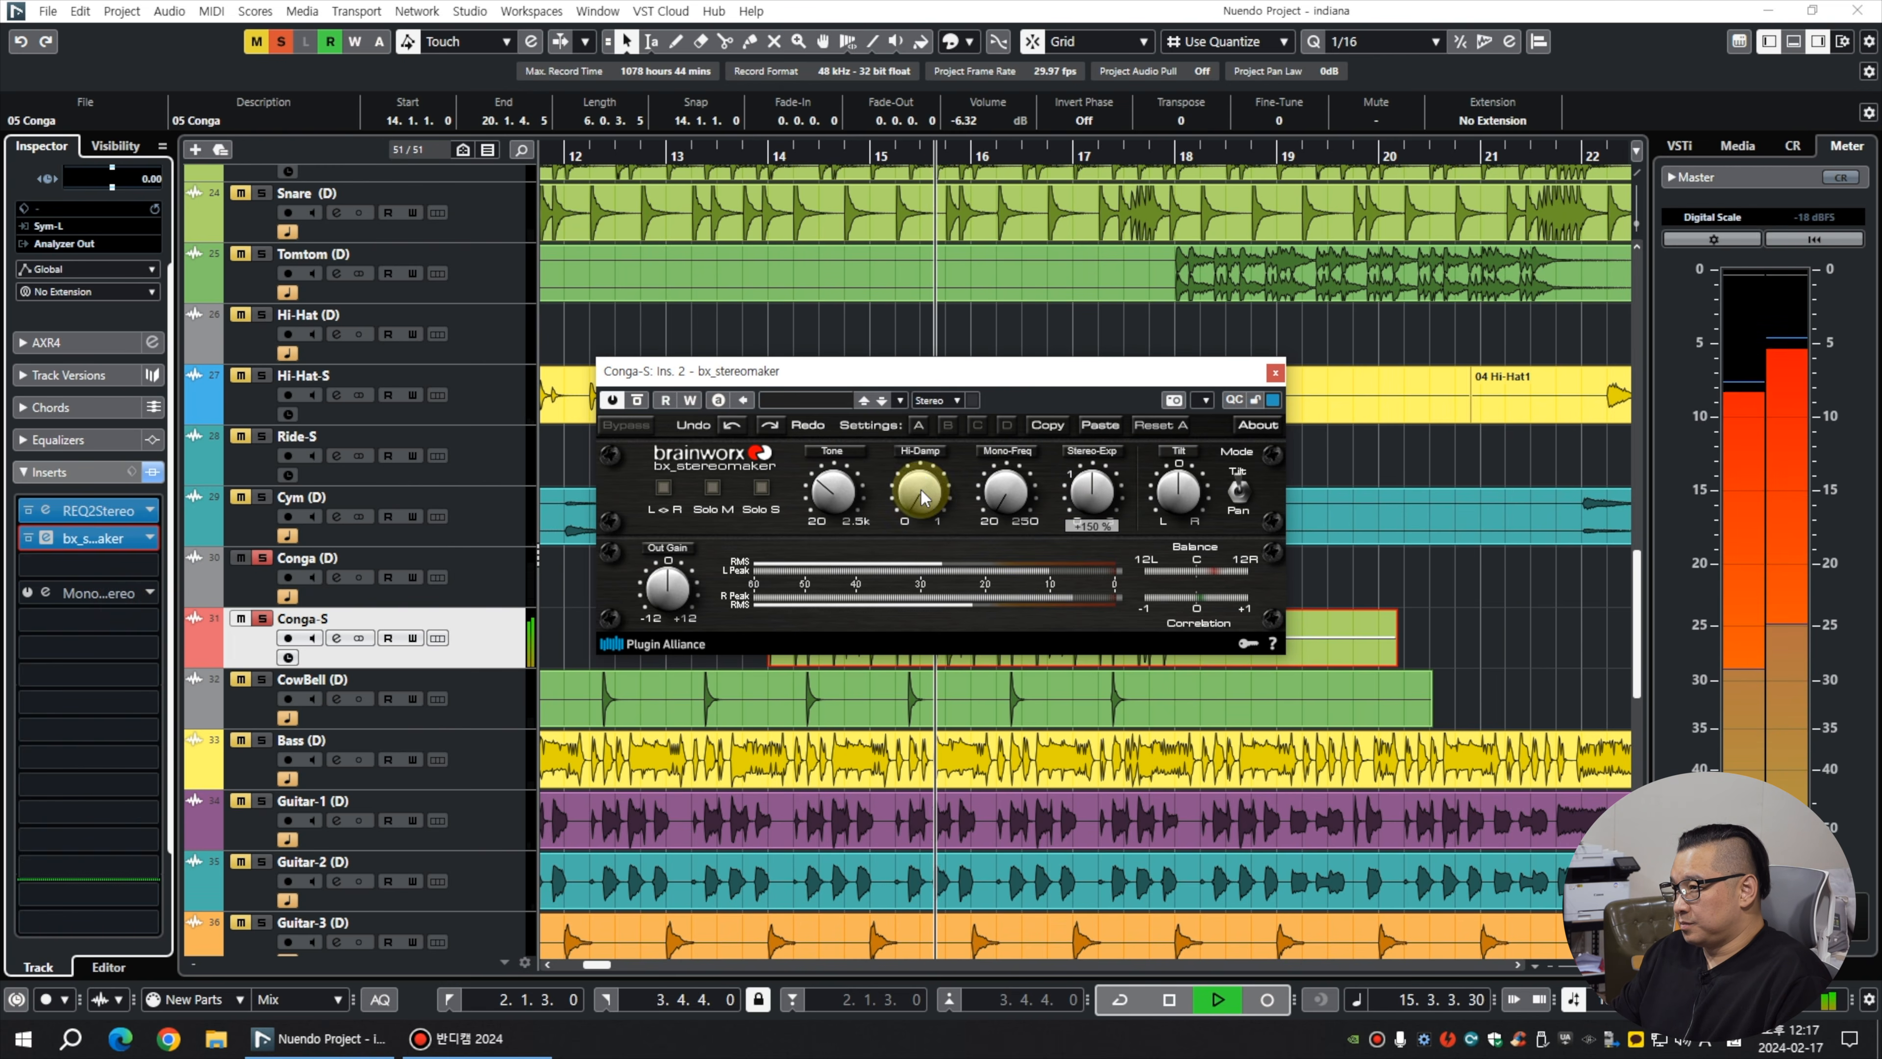
{"action": "scroll", "coordinate": [830, 496], "scroll_direction": "up", "scroll_amount": 10}
{"action": "scroll", "coordinate": [830, 498], "scroll_direction": "down", "scroll_amount": 2}
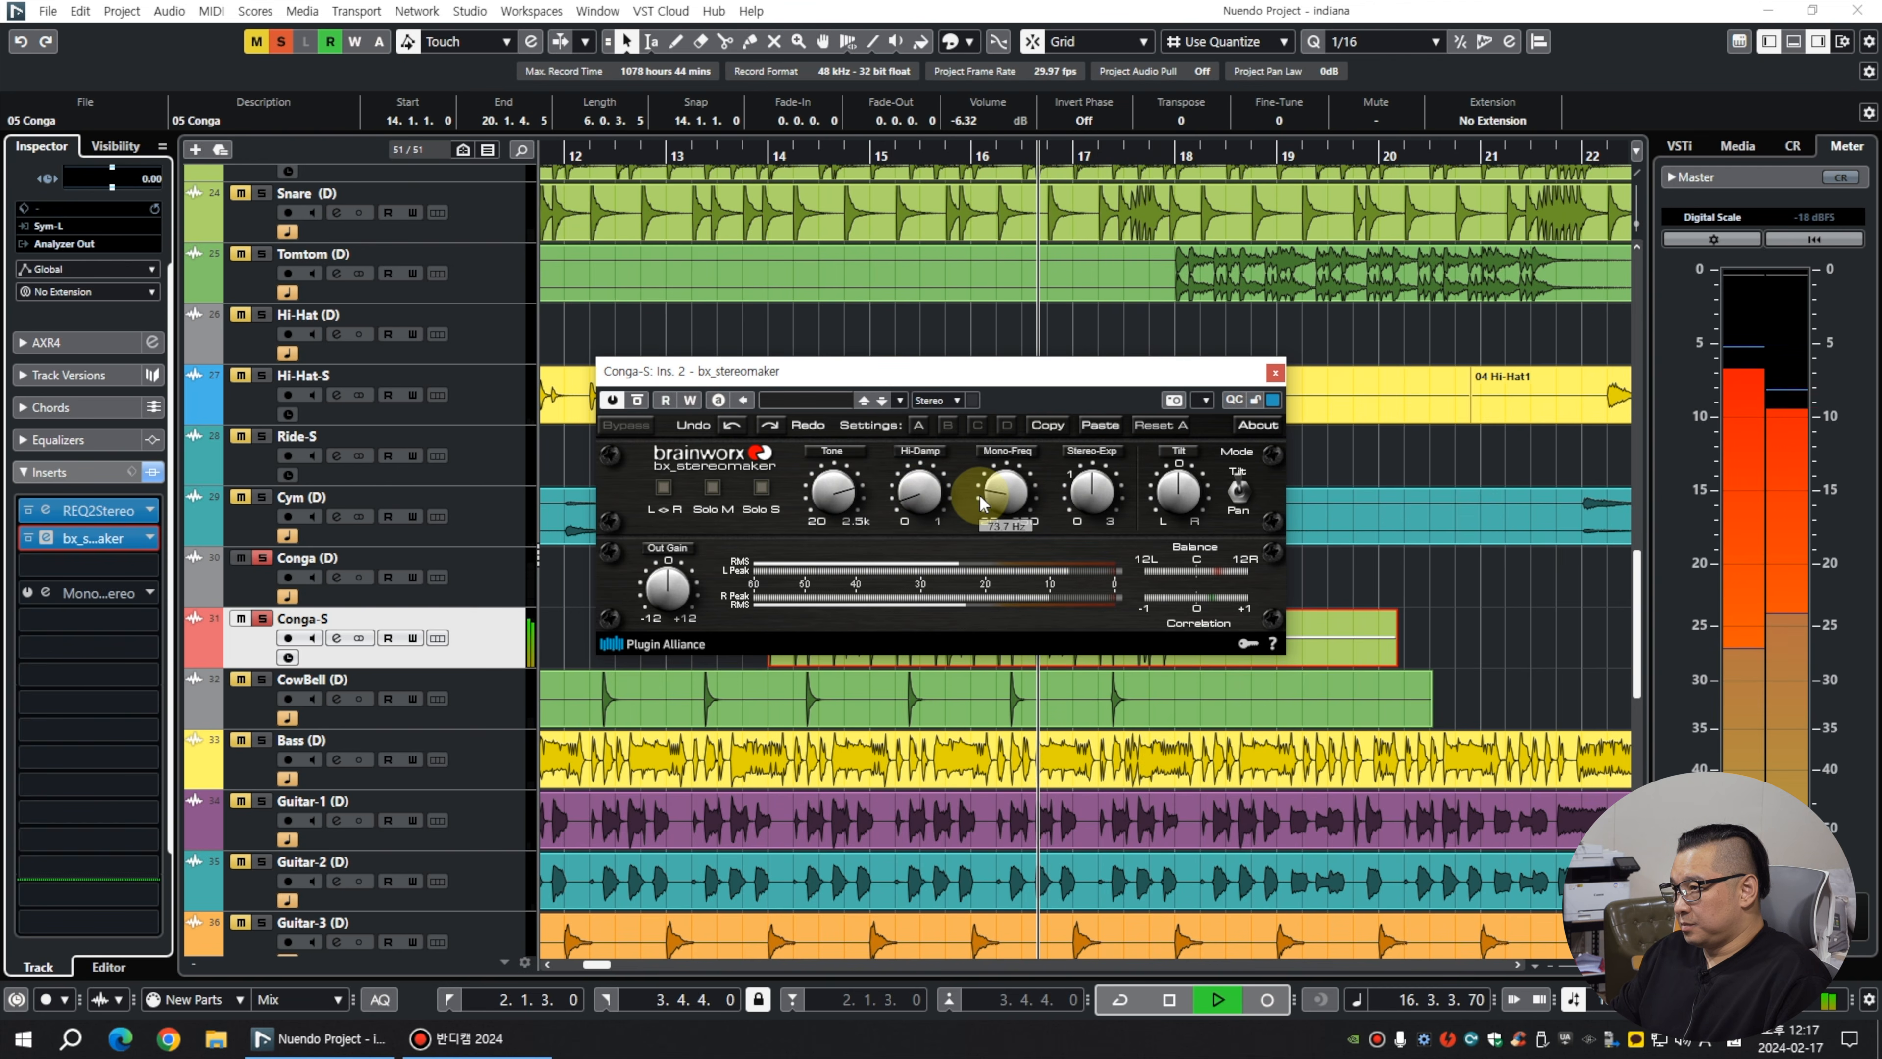
{"action": "left_click", "coordinate": [1274, 372]}
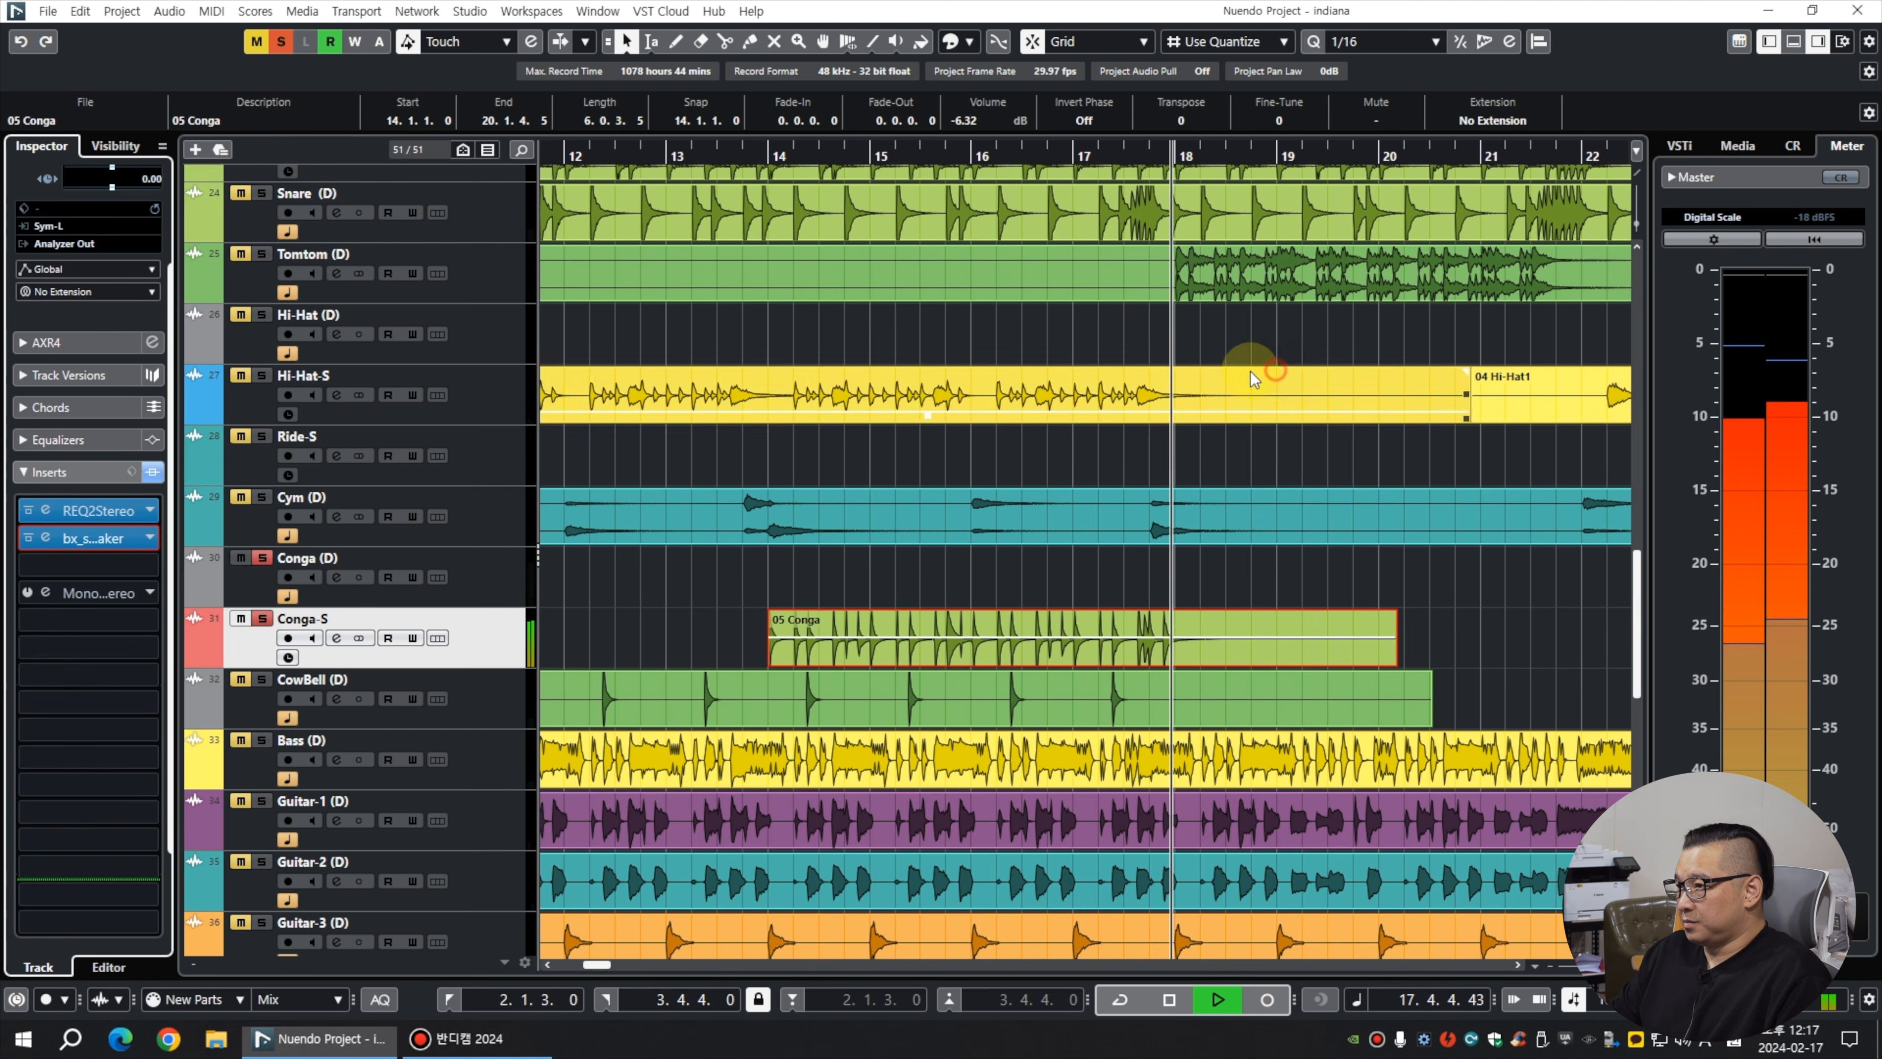
{"action": "key", "text": "space"}
Set bx_stereomaker's Tilt on Conga-S to 33 R while playing, and close the plug-in.
{"action": "left_click", "coordinate": [889, 581]}
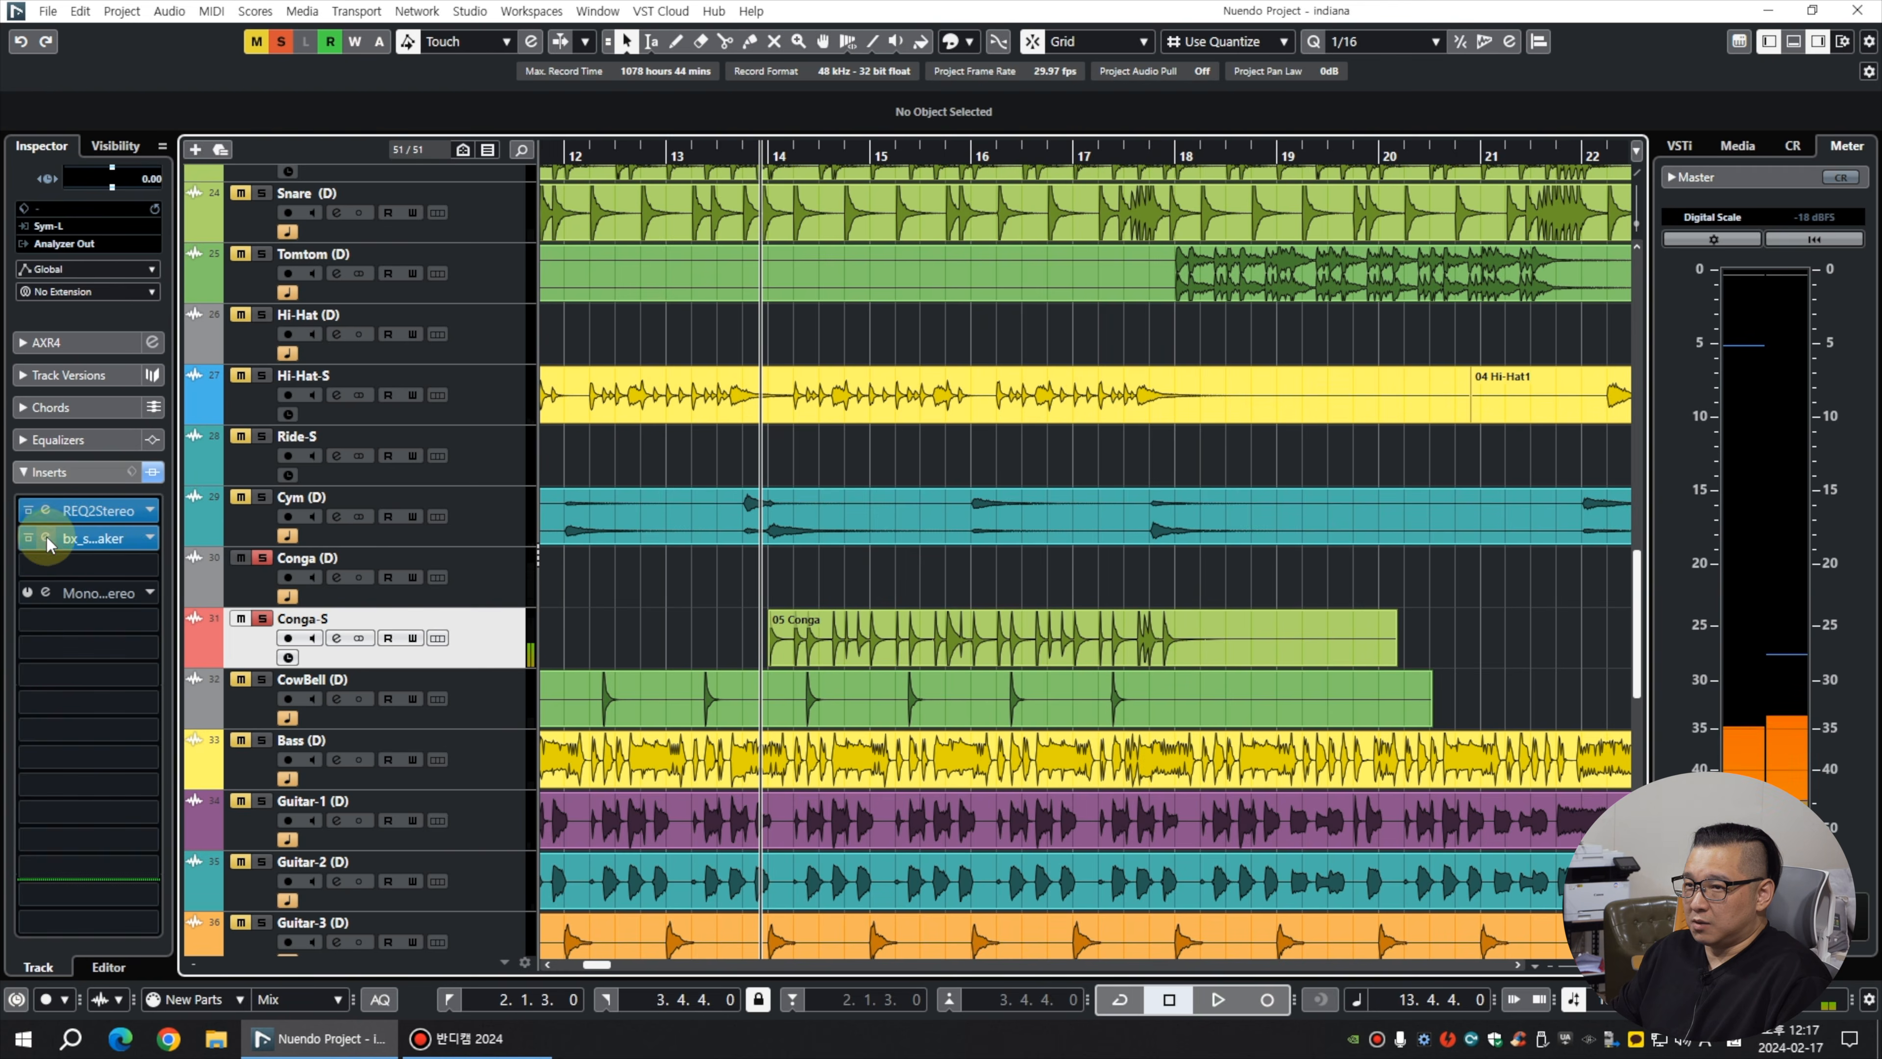
{"action": "left_click", "coordinate": [46, 538]}
{"action": "key", "text": "space"}
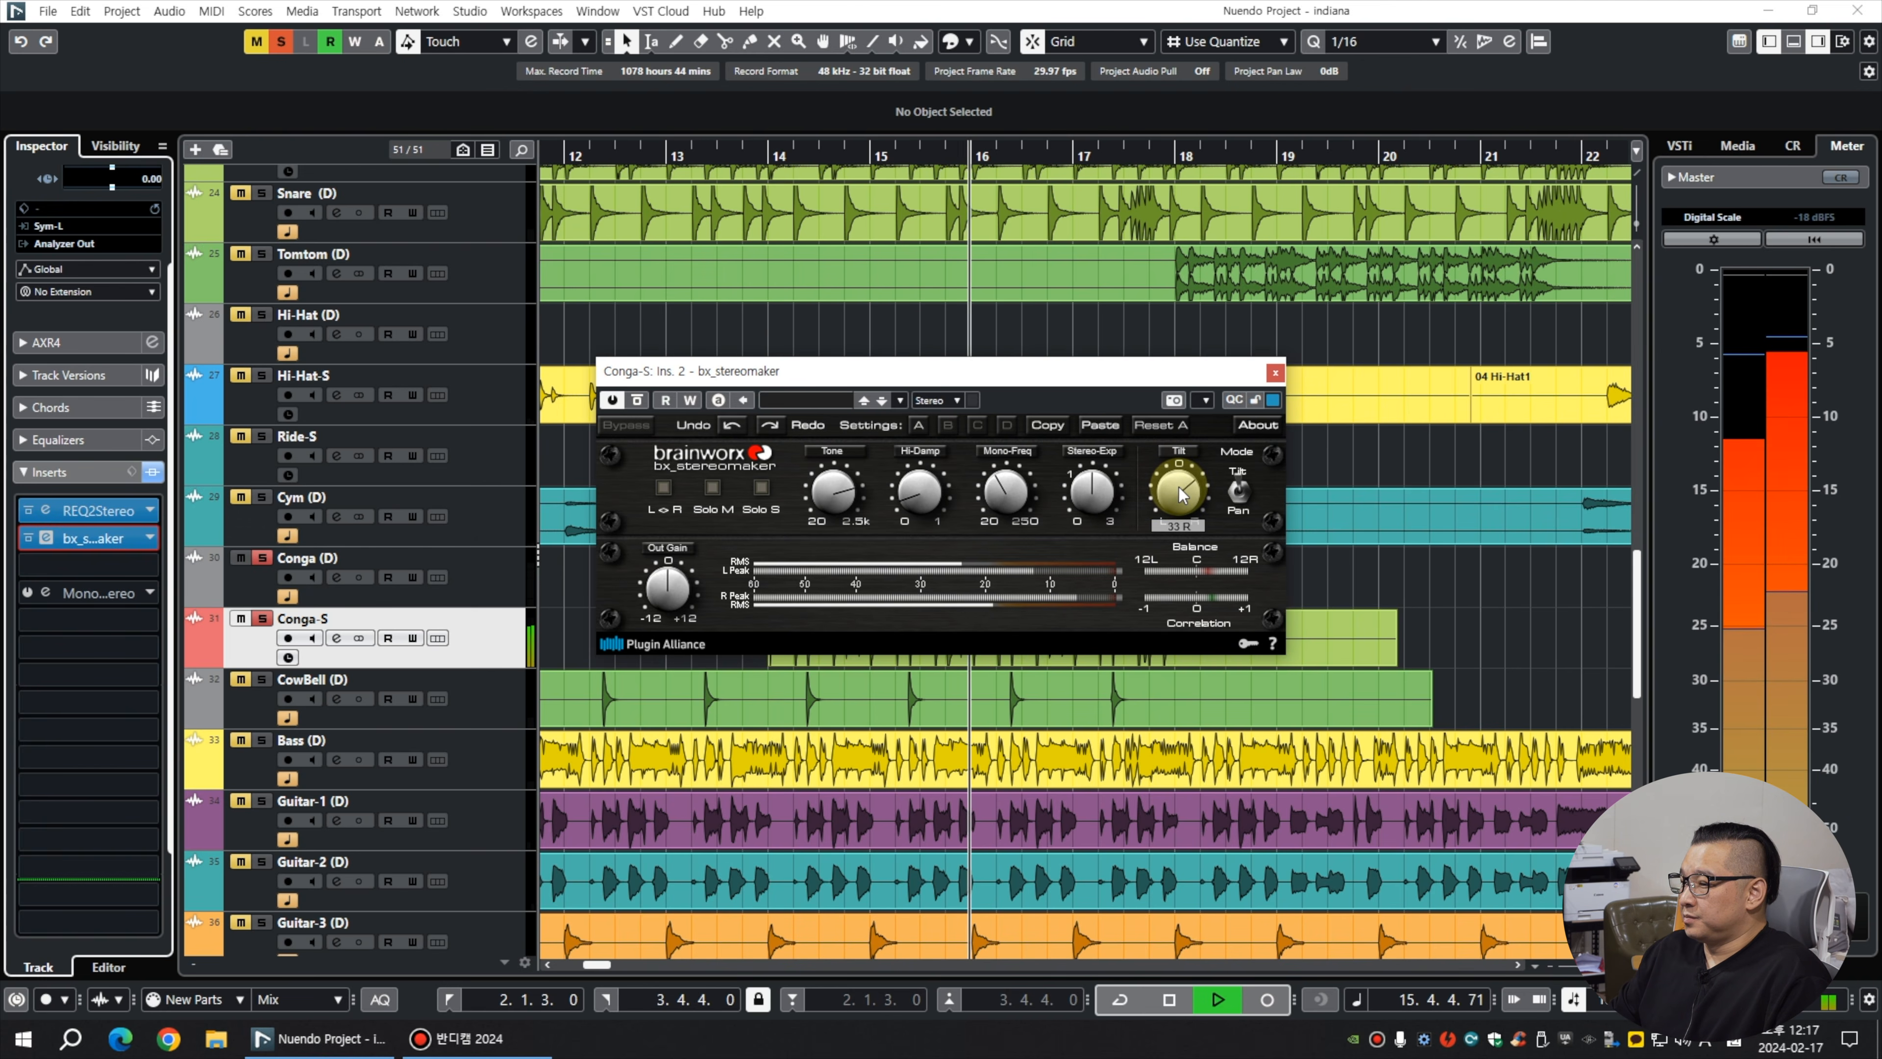
{"action": "key", "text": "space"}
{"action": "left_click", "coordinate": [1274, 373]}
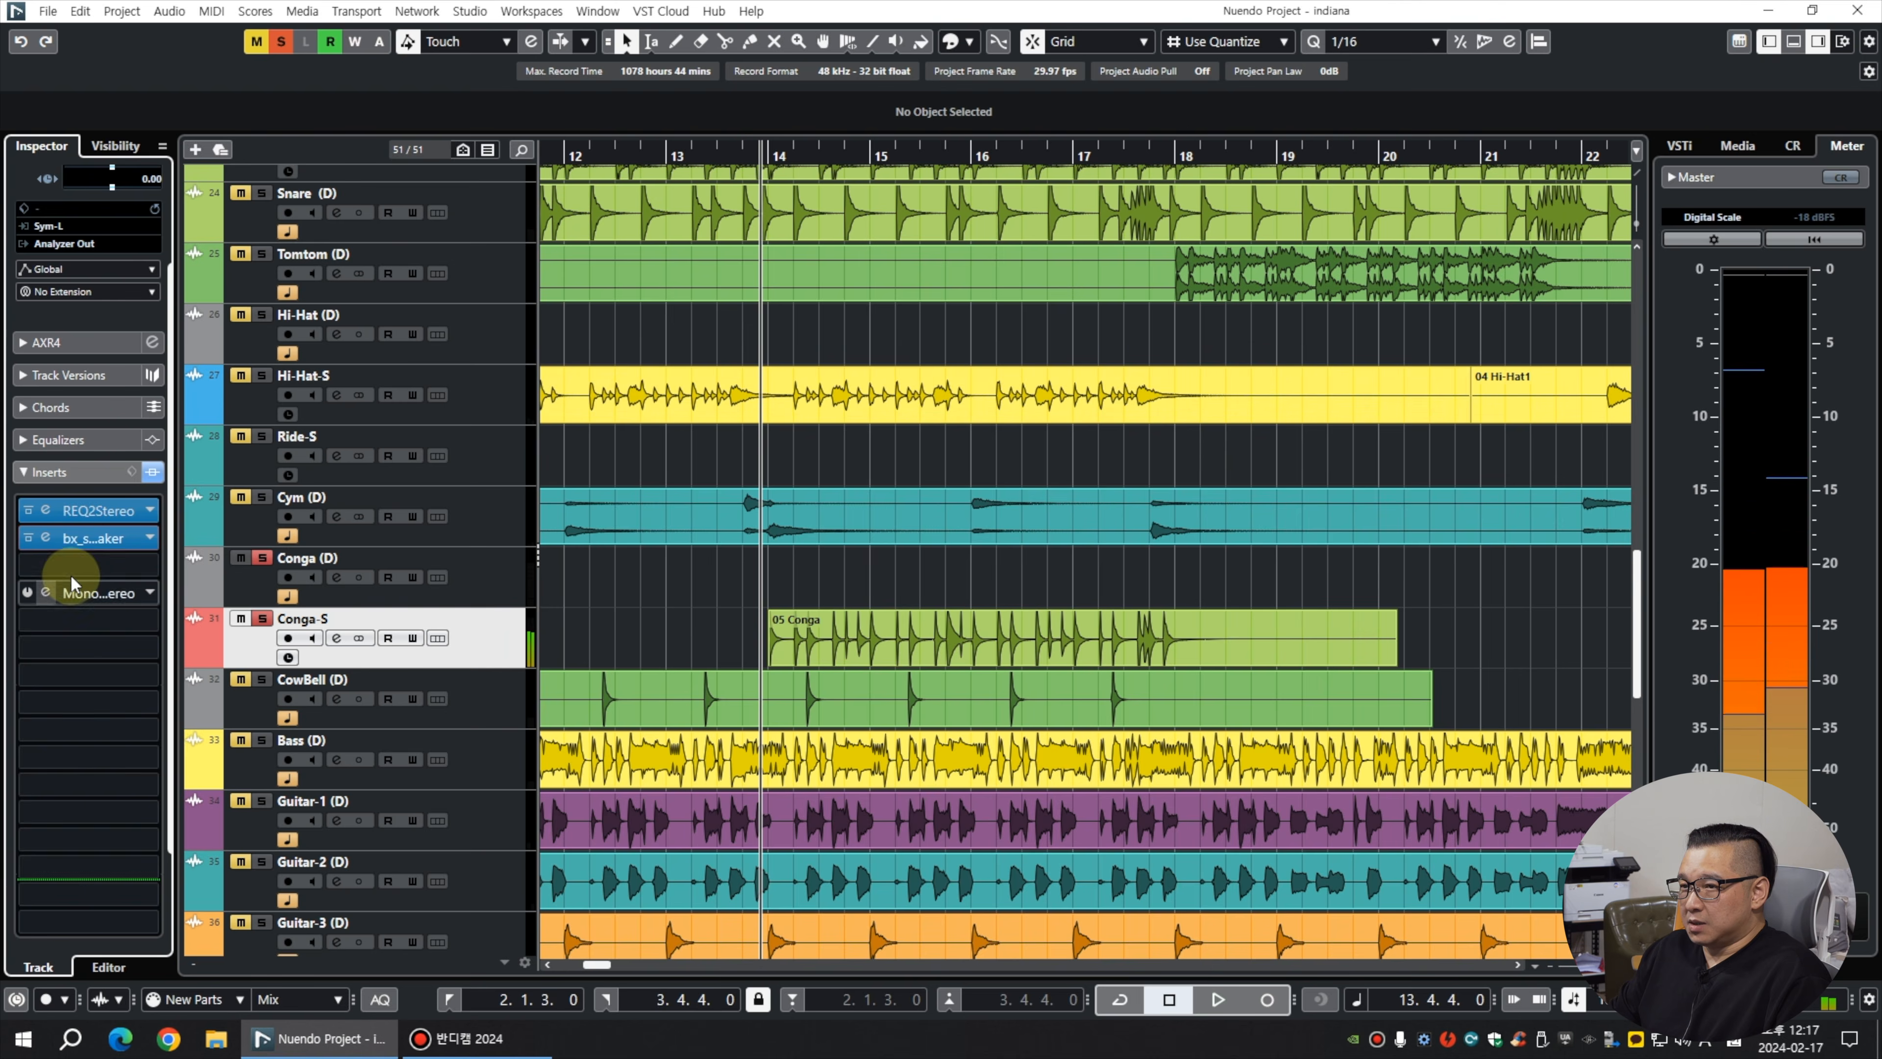
Enable REQ 2's band 6 on Conga-S as a -5.3 dB cut at 323 Hz with Q 0.75 while playing, and close it.
{"action": "left_click", "coordinate": [46, 510]}
{"action": "key", "text": "space"}
{"action": "left_click", "coordinate": [1044, 746]}
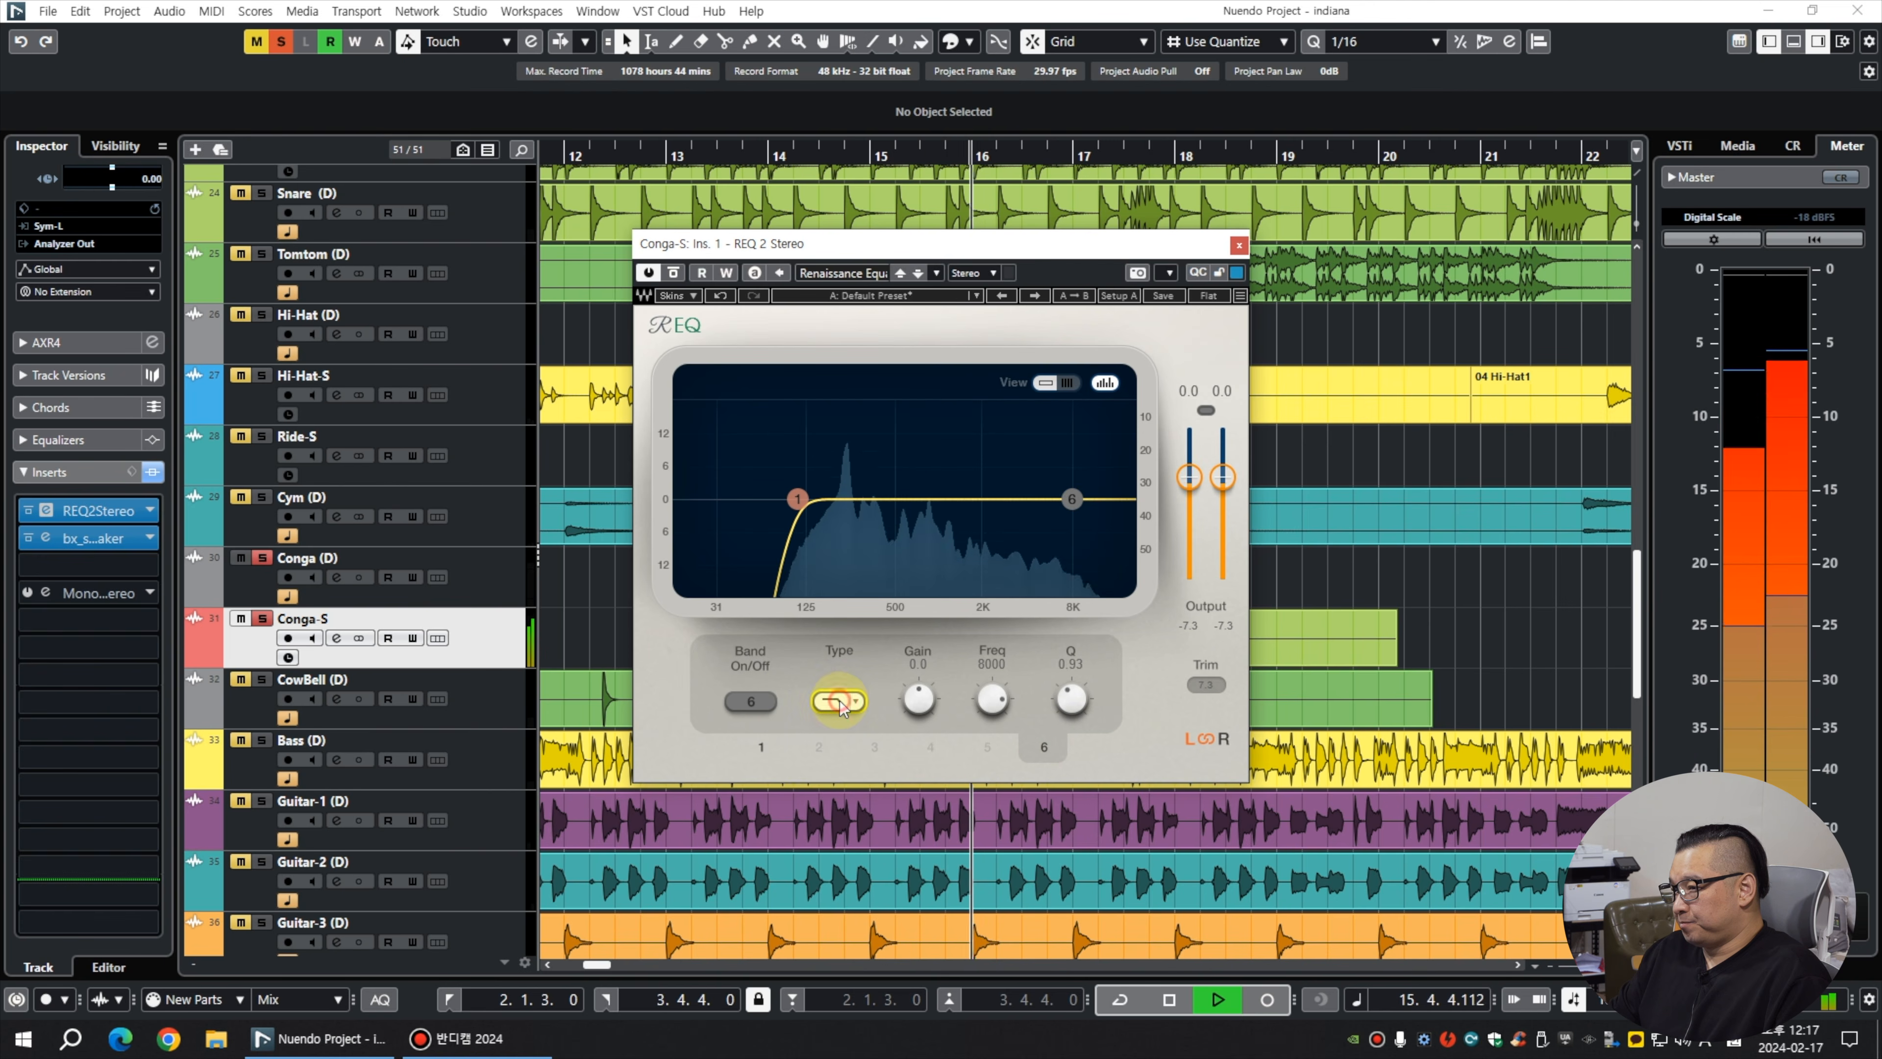
{"action": "left_click", "coordinate": [748, 702]}
{"action": "left_click_drag", "start_coordinate": [1070, 510], "coordinate": [867, 540]}
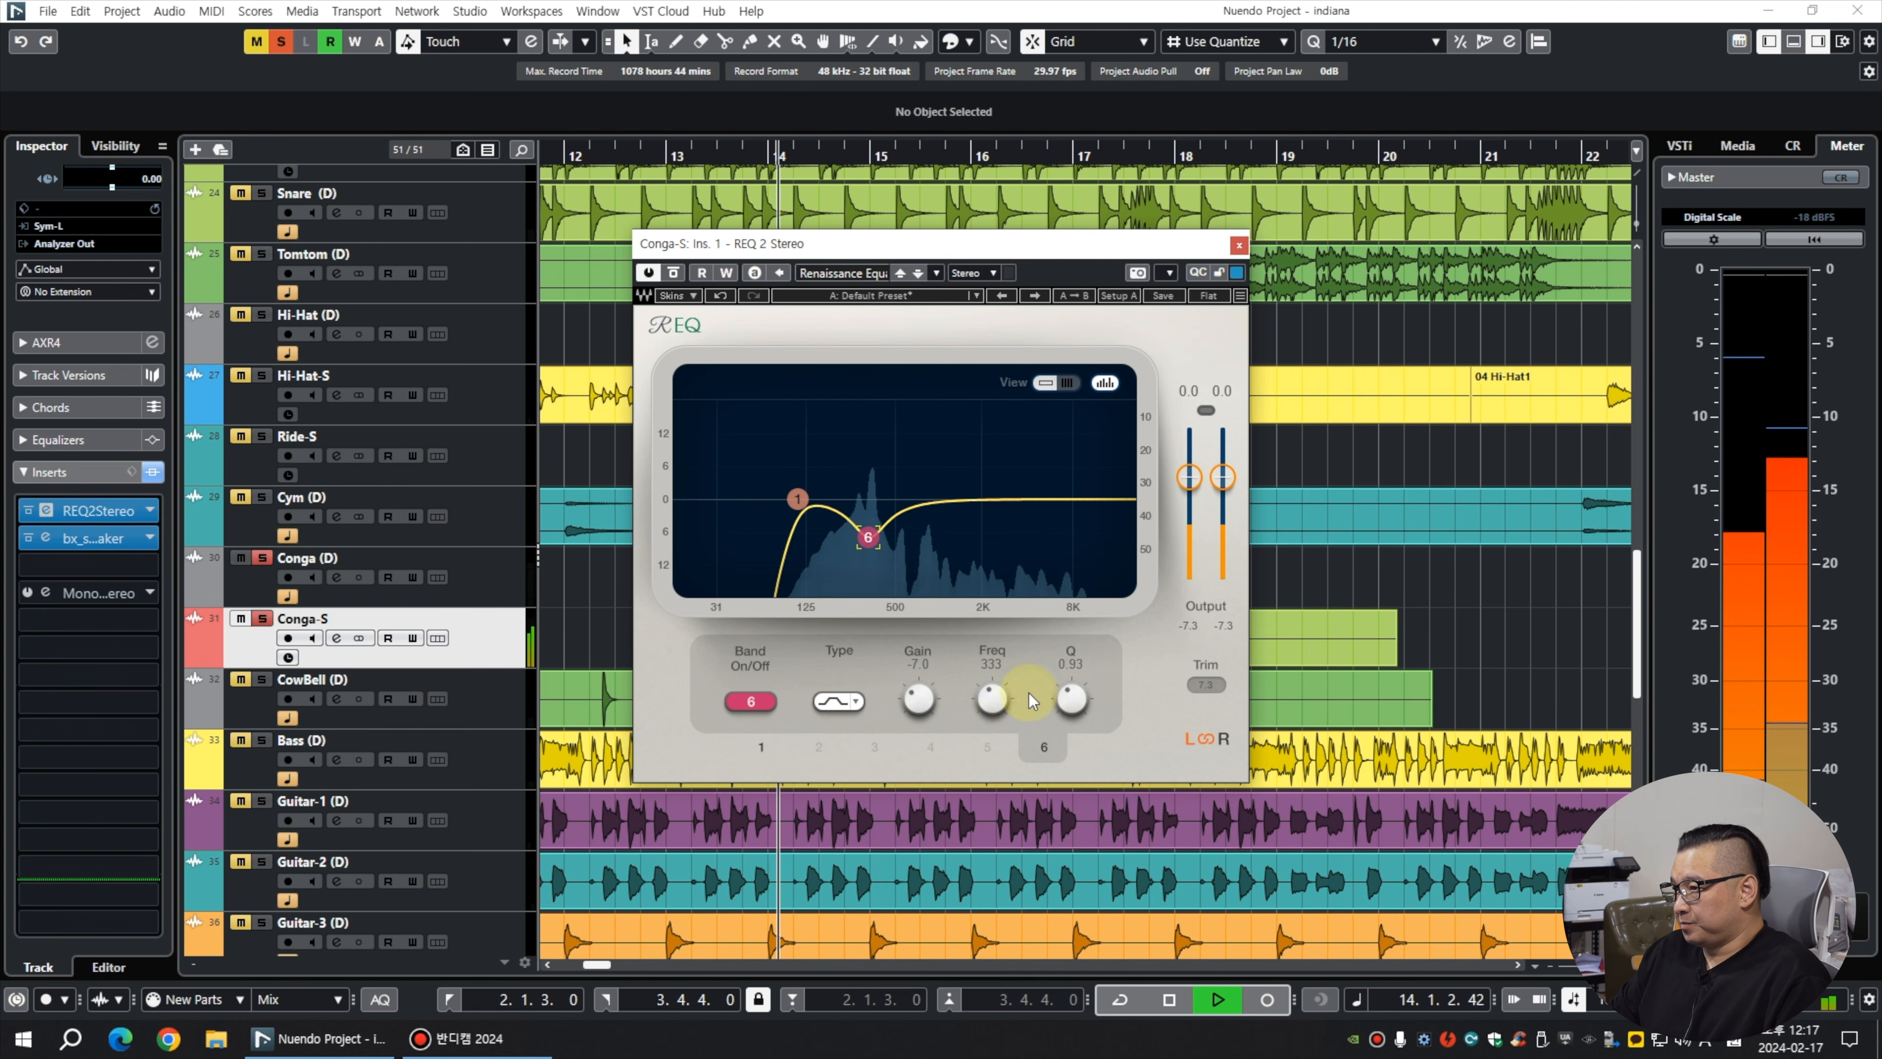
{"action": "left_click_drag", "start_coordinate": [1073, 697], "coordinate": [1074, 705]}
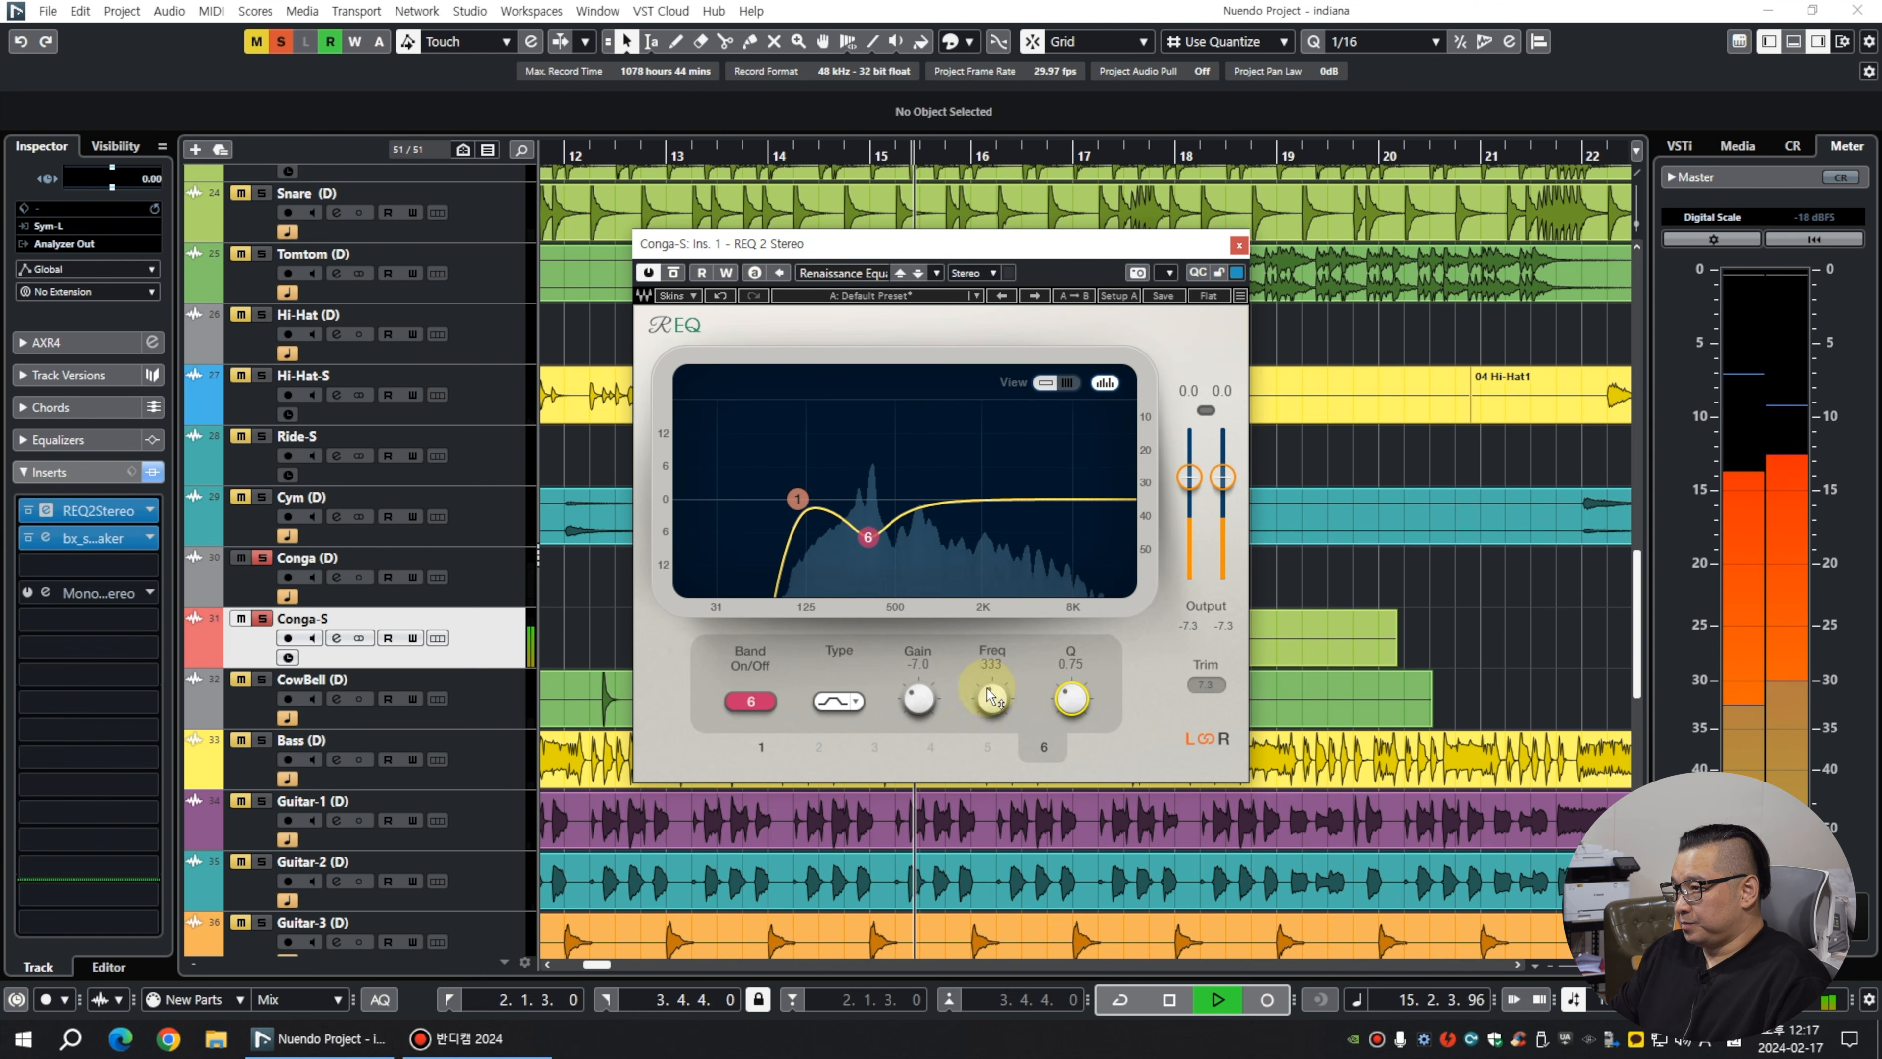
{"action": "left_click_drag", "start_coordinate": [920, 698], "coordinate": [920, 688]}
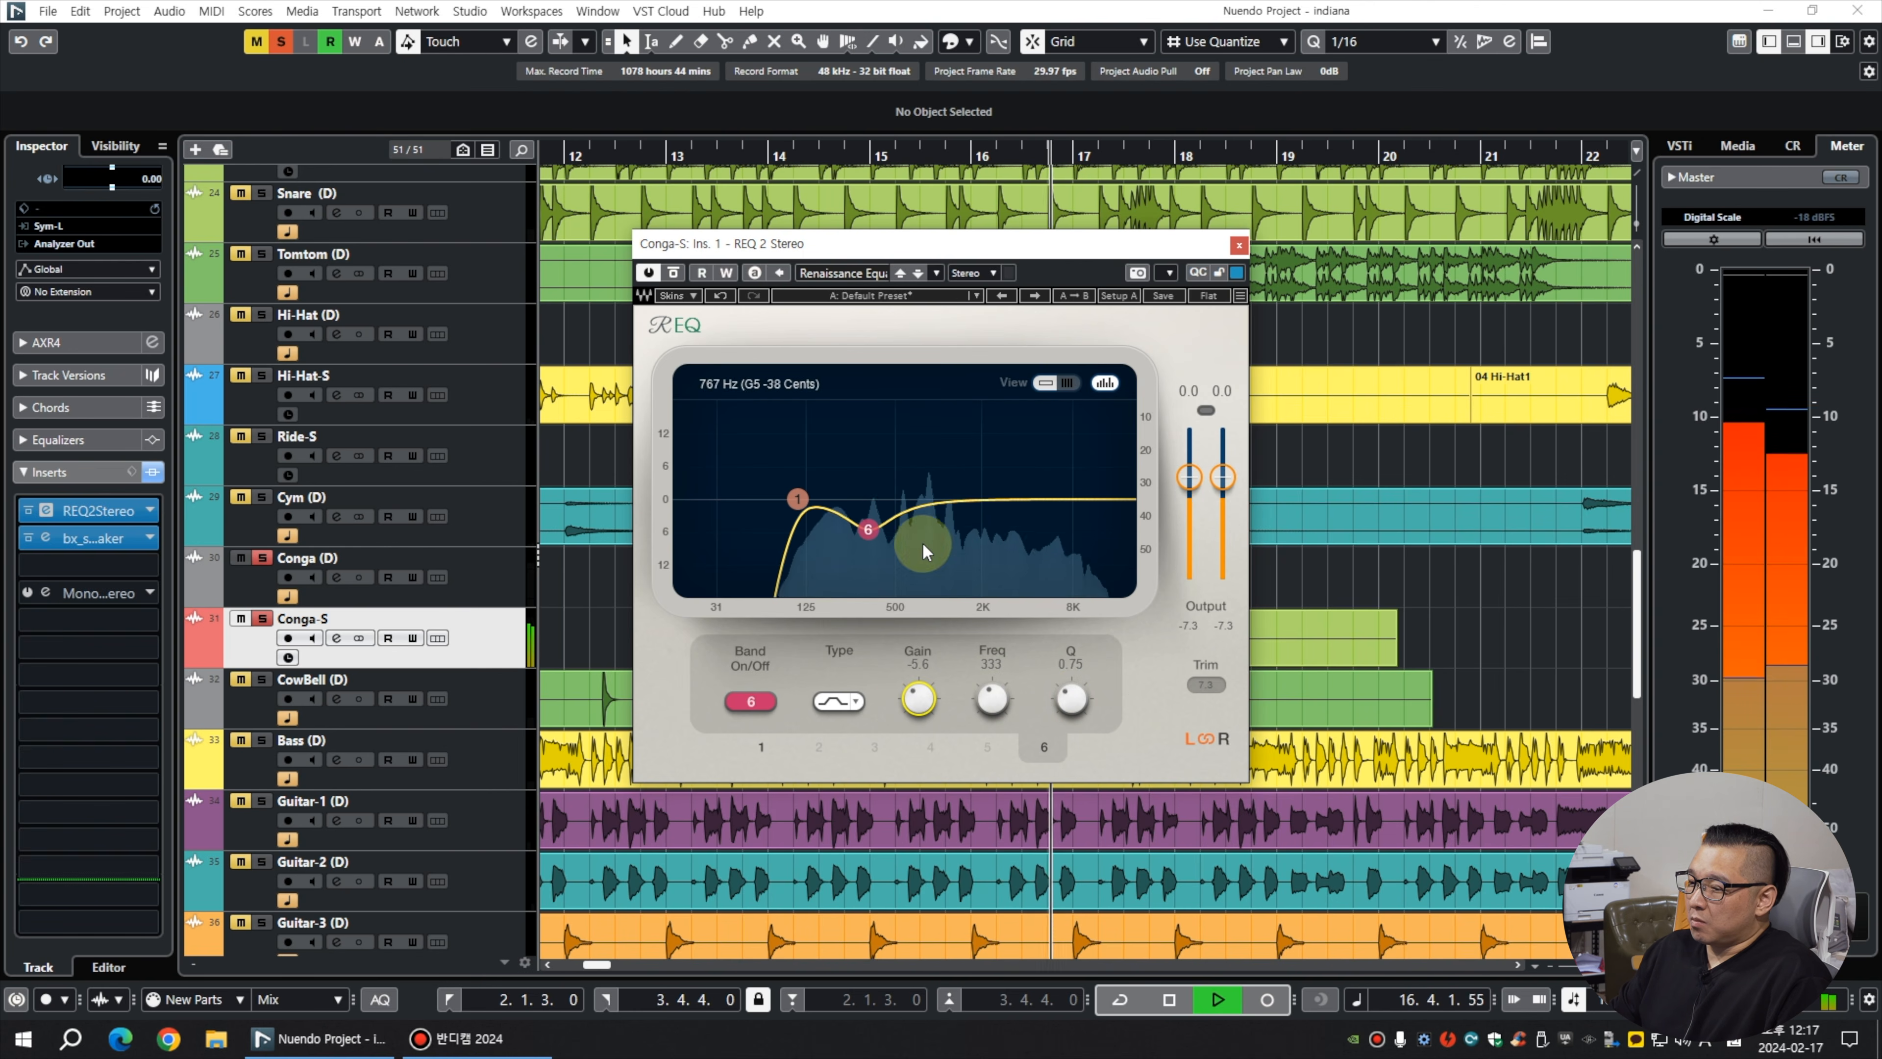
{"action": "left_click_drag", "start_coordinate": [868, 530], "coordinate": [867, 527]}
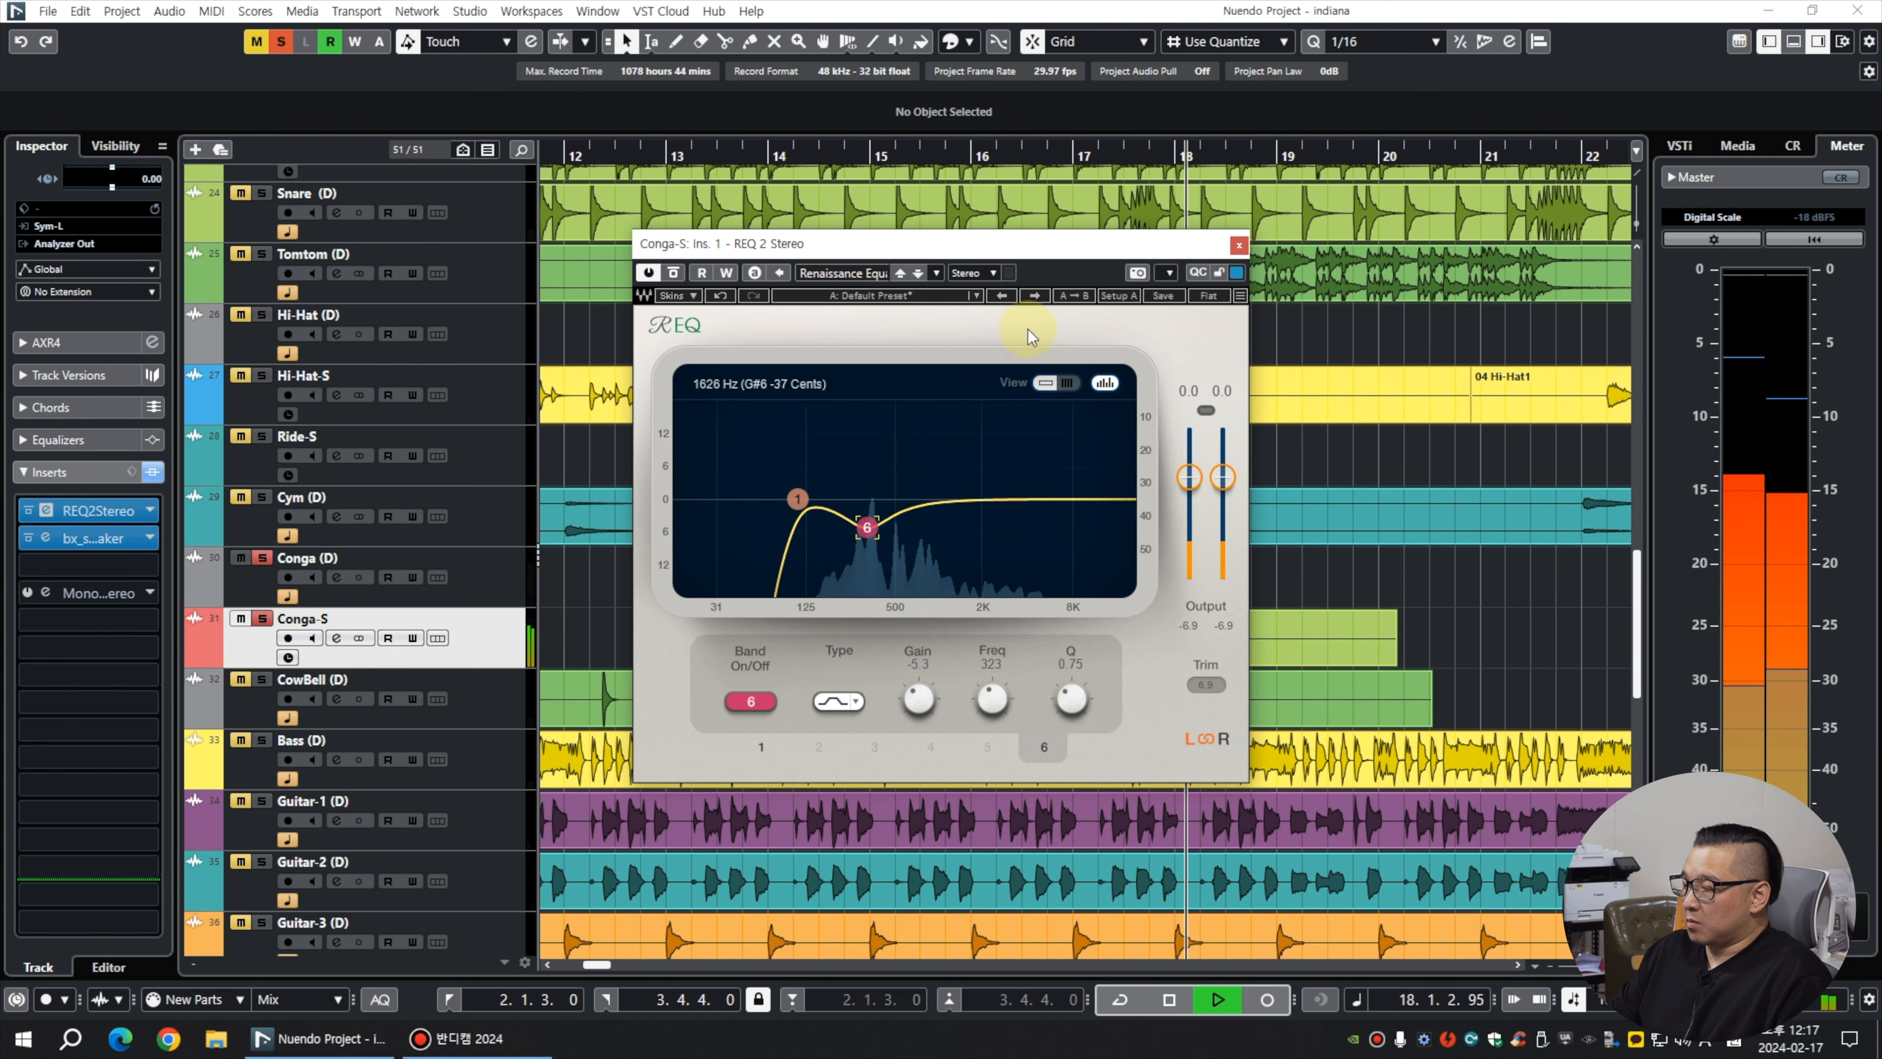
{"action": "key", "text": "space"}
{"action": "left_click", "coordinate": [1240, 246]}
Compare the conga event on Conga (D) with the processed Conga-S track during playback.
{"action": "left_click_drag", "start_coordinate": [778, 634], "coordinate": [815, 600]}
{"action": "key", "text": "space"}
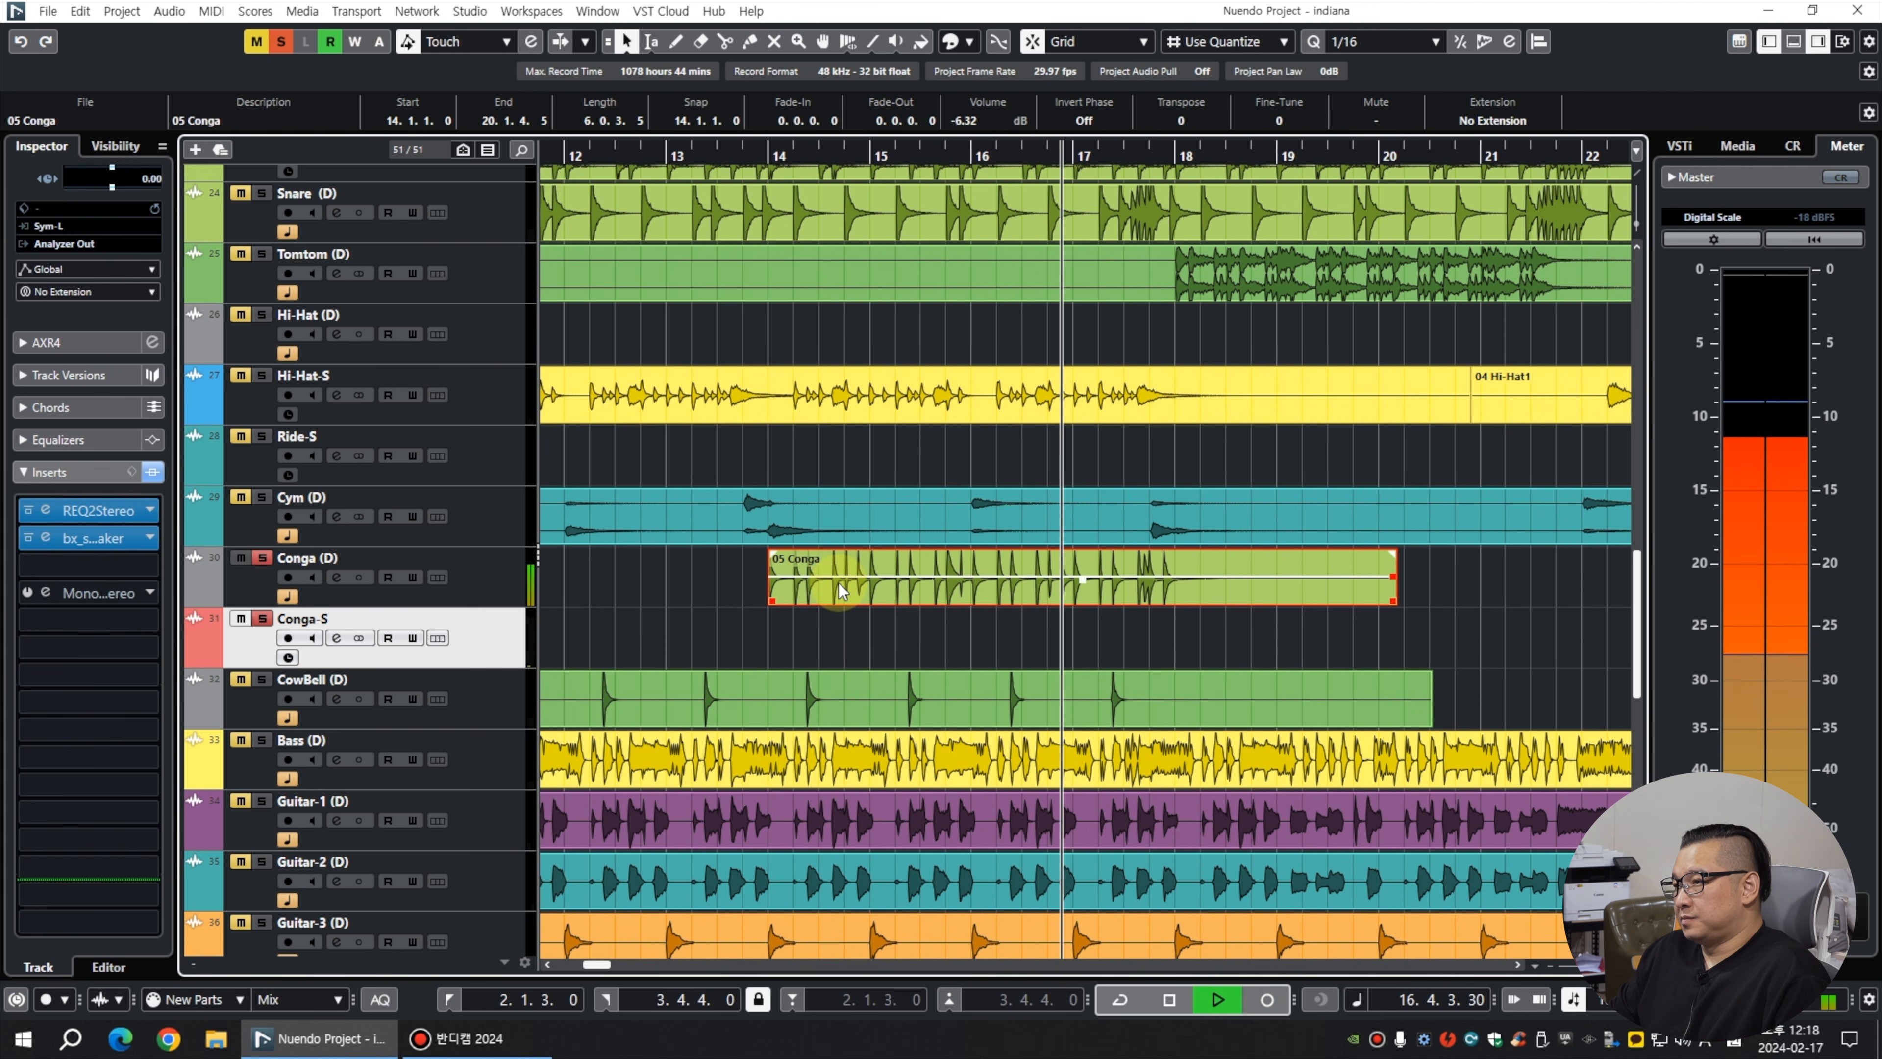
{"action": "left_click_drag", "start_coordinate": [839, 586], "coordinate": [838, 617]}
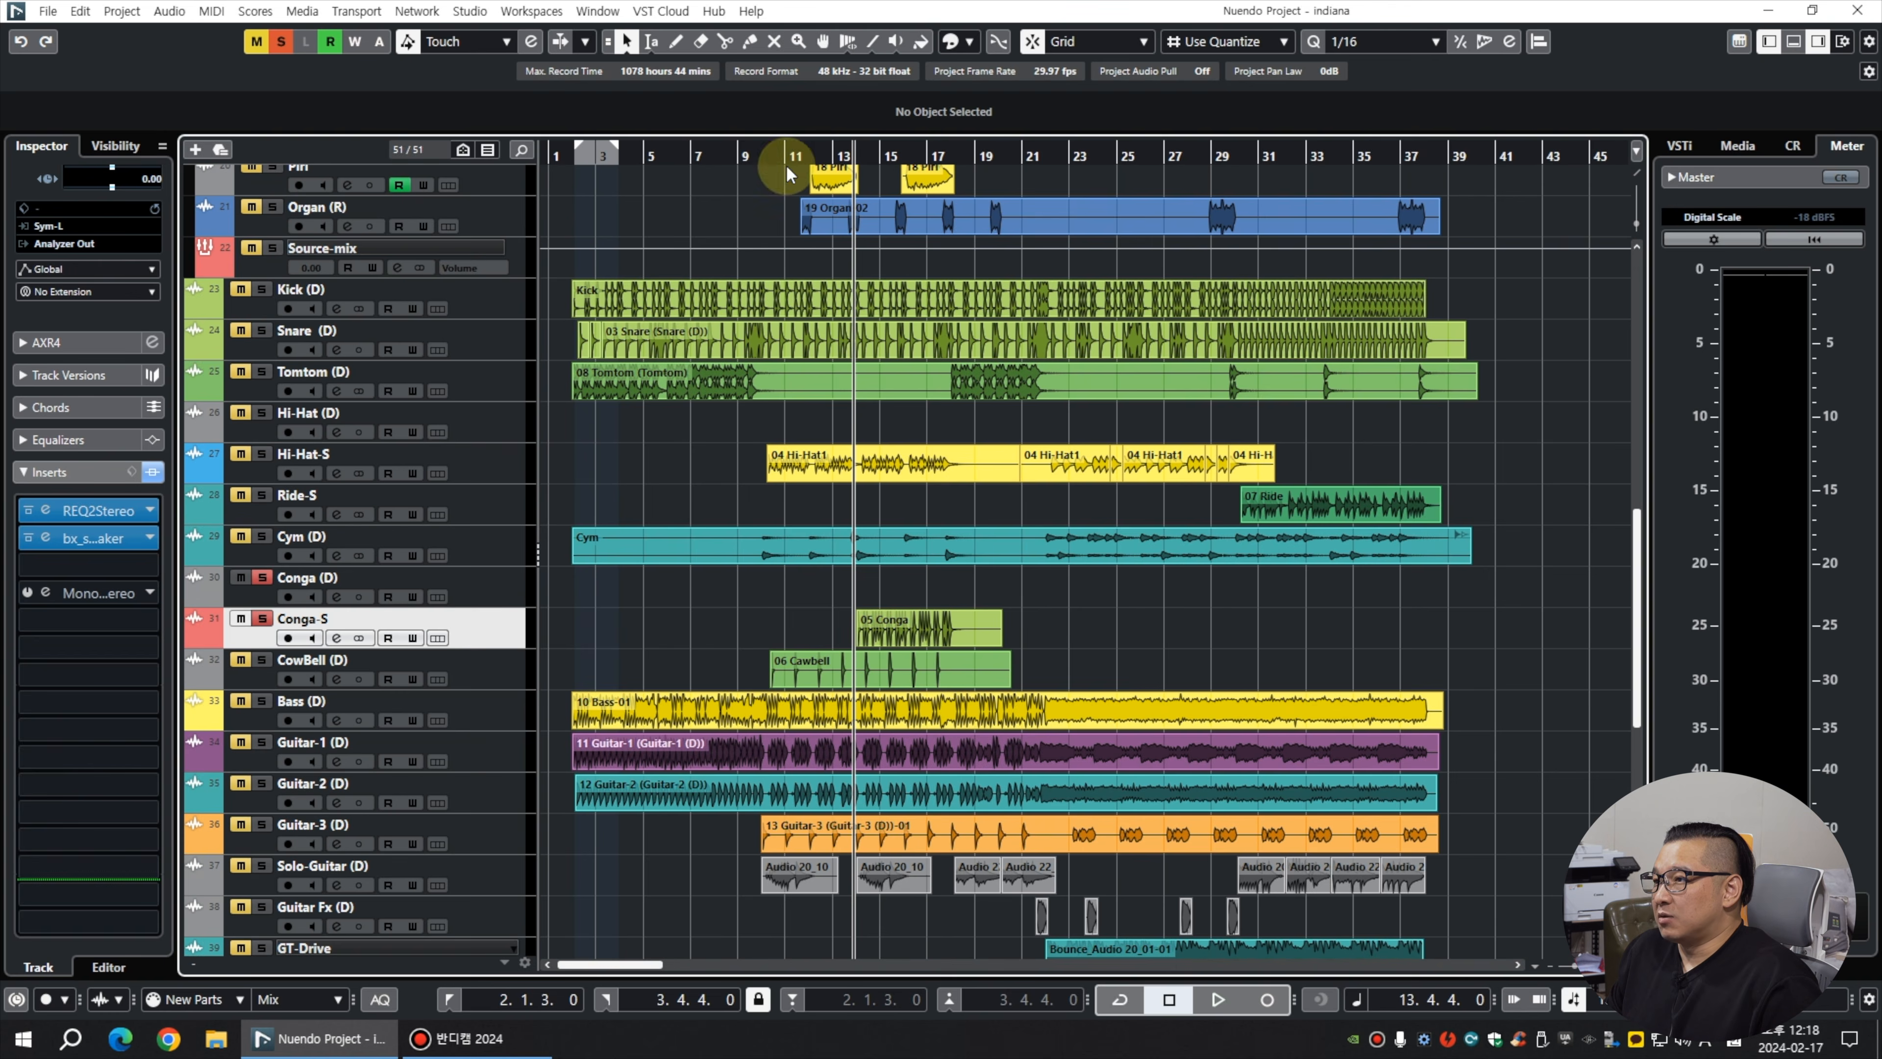
Clear all solos and play the processed mix from bar 10.
{"action": "left_click", "coordinate": [766, 157]}
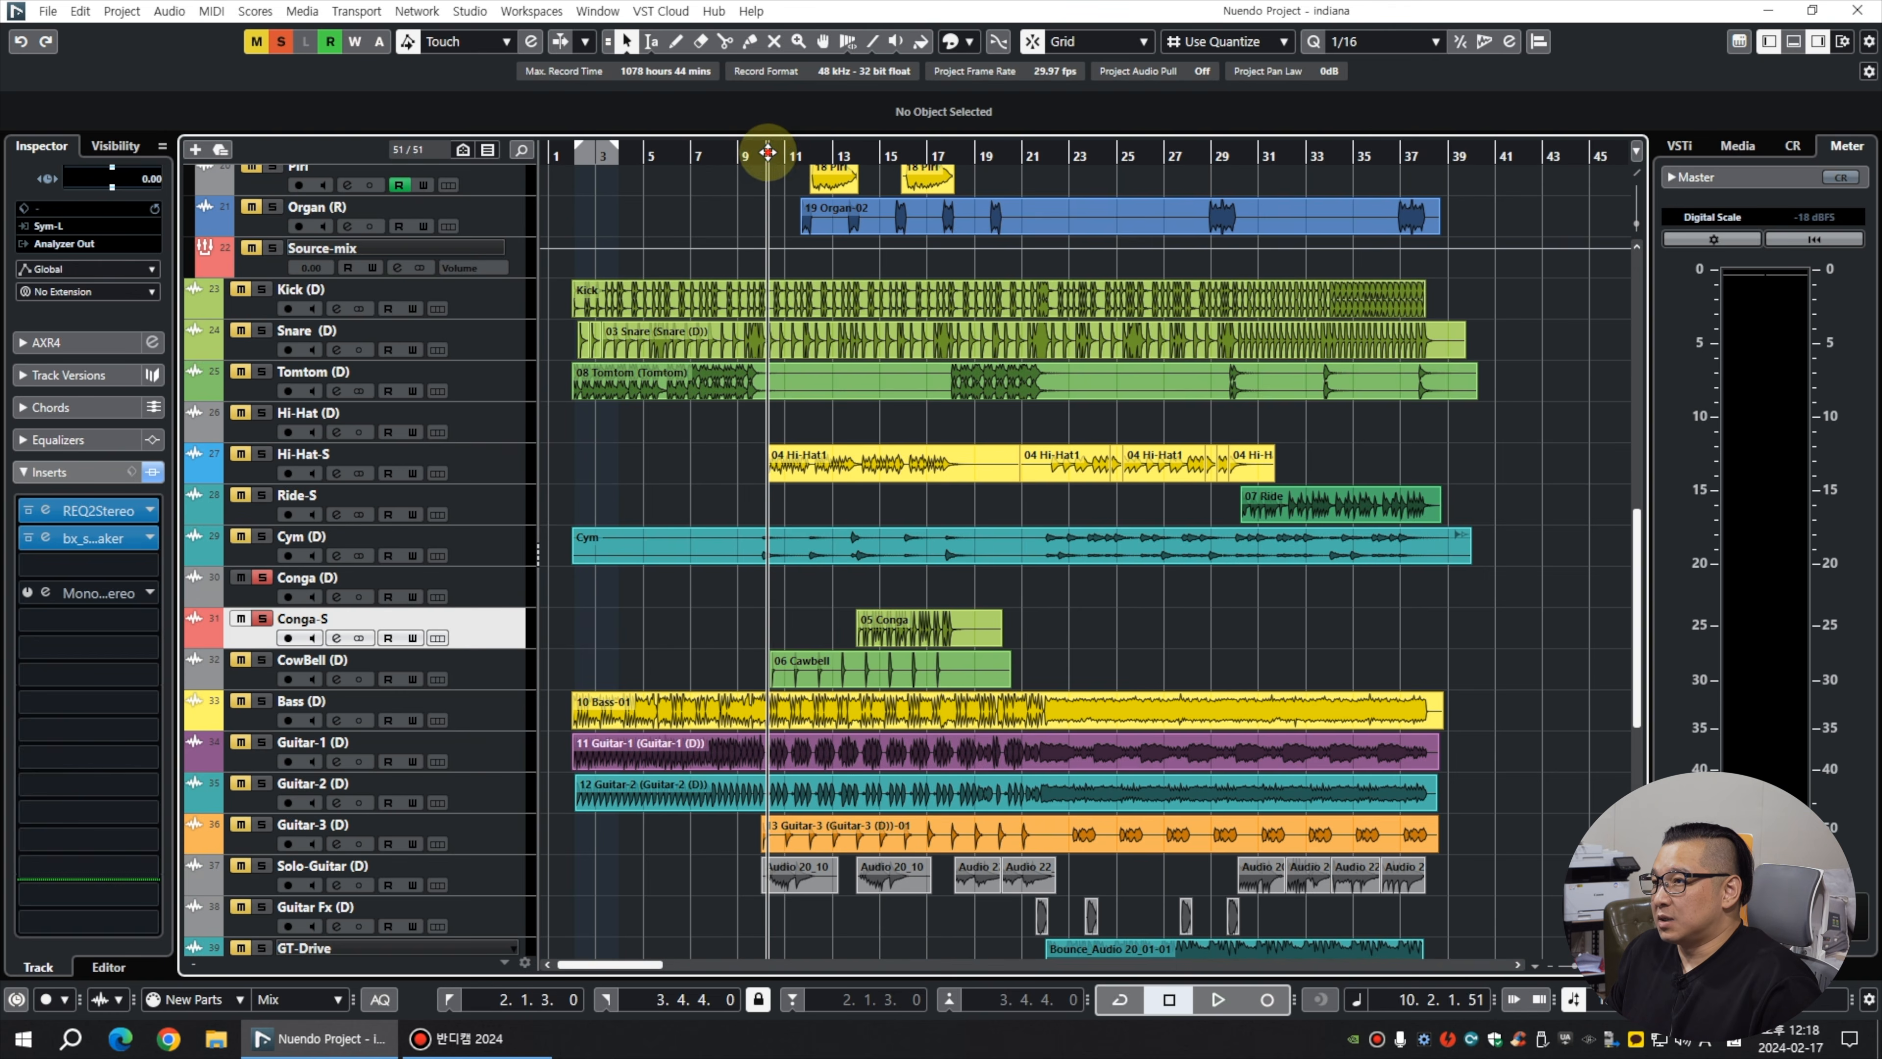
{"action": "left_click", "coordinate": [282, 45]}
{"action": "key", "text": "space"}
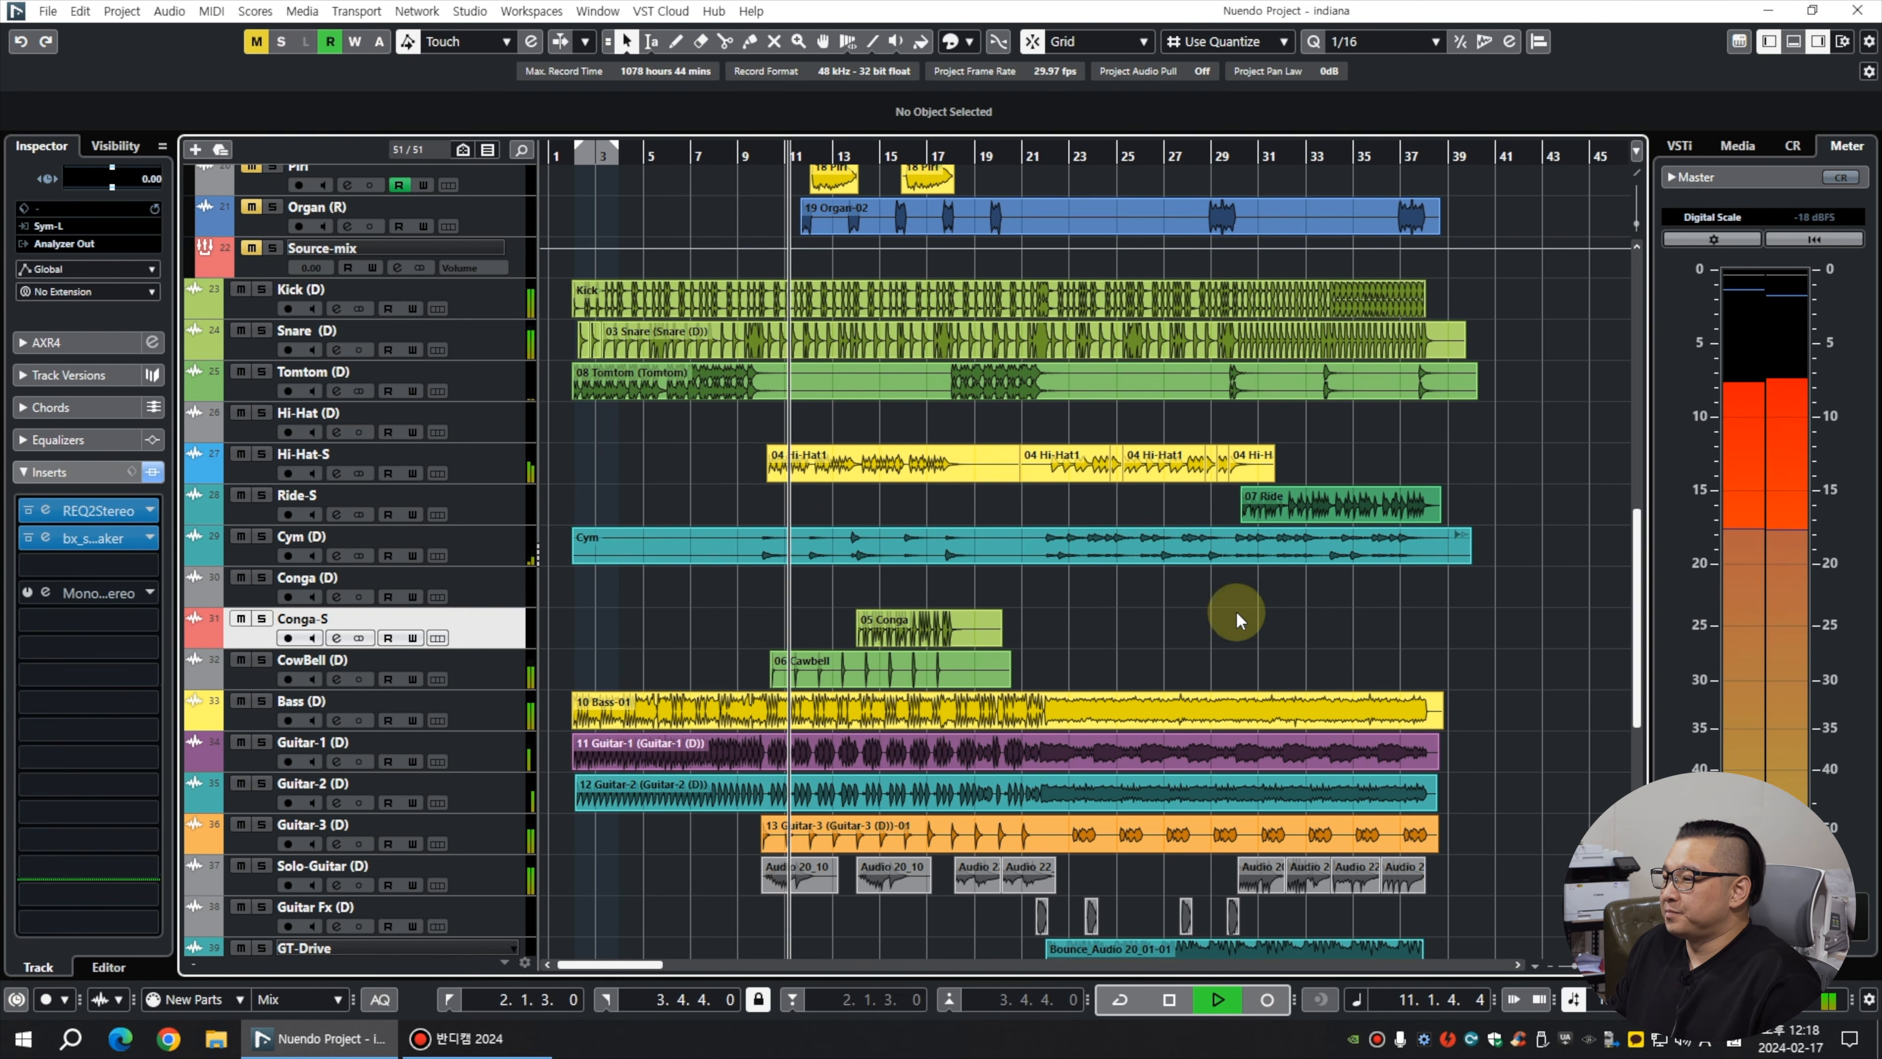
{"action": "scroll", "coordinate": [1236, 611], "scroll_direction": "down", "scroll_amount": 5}
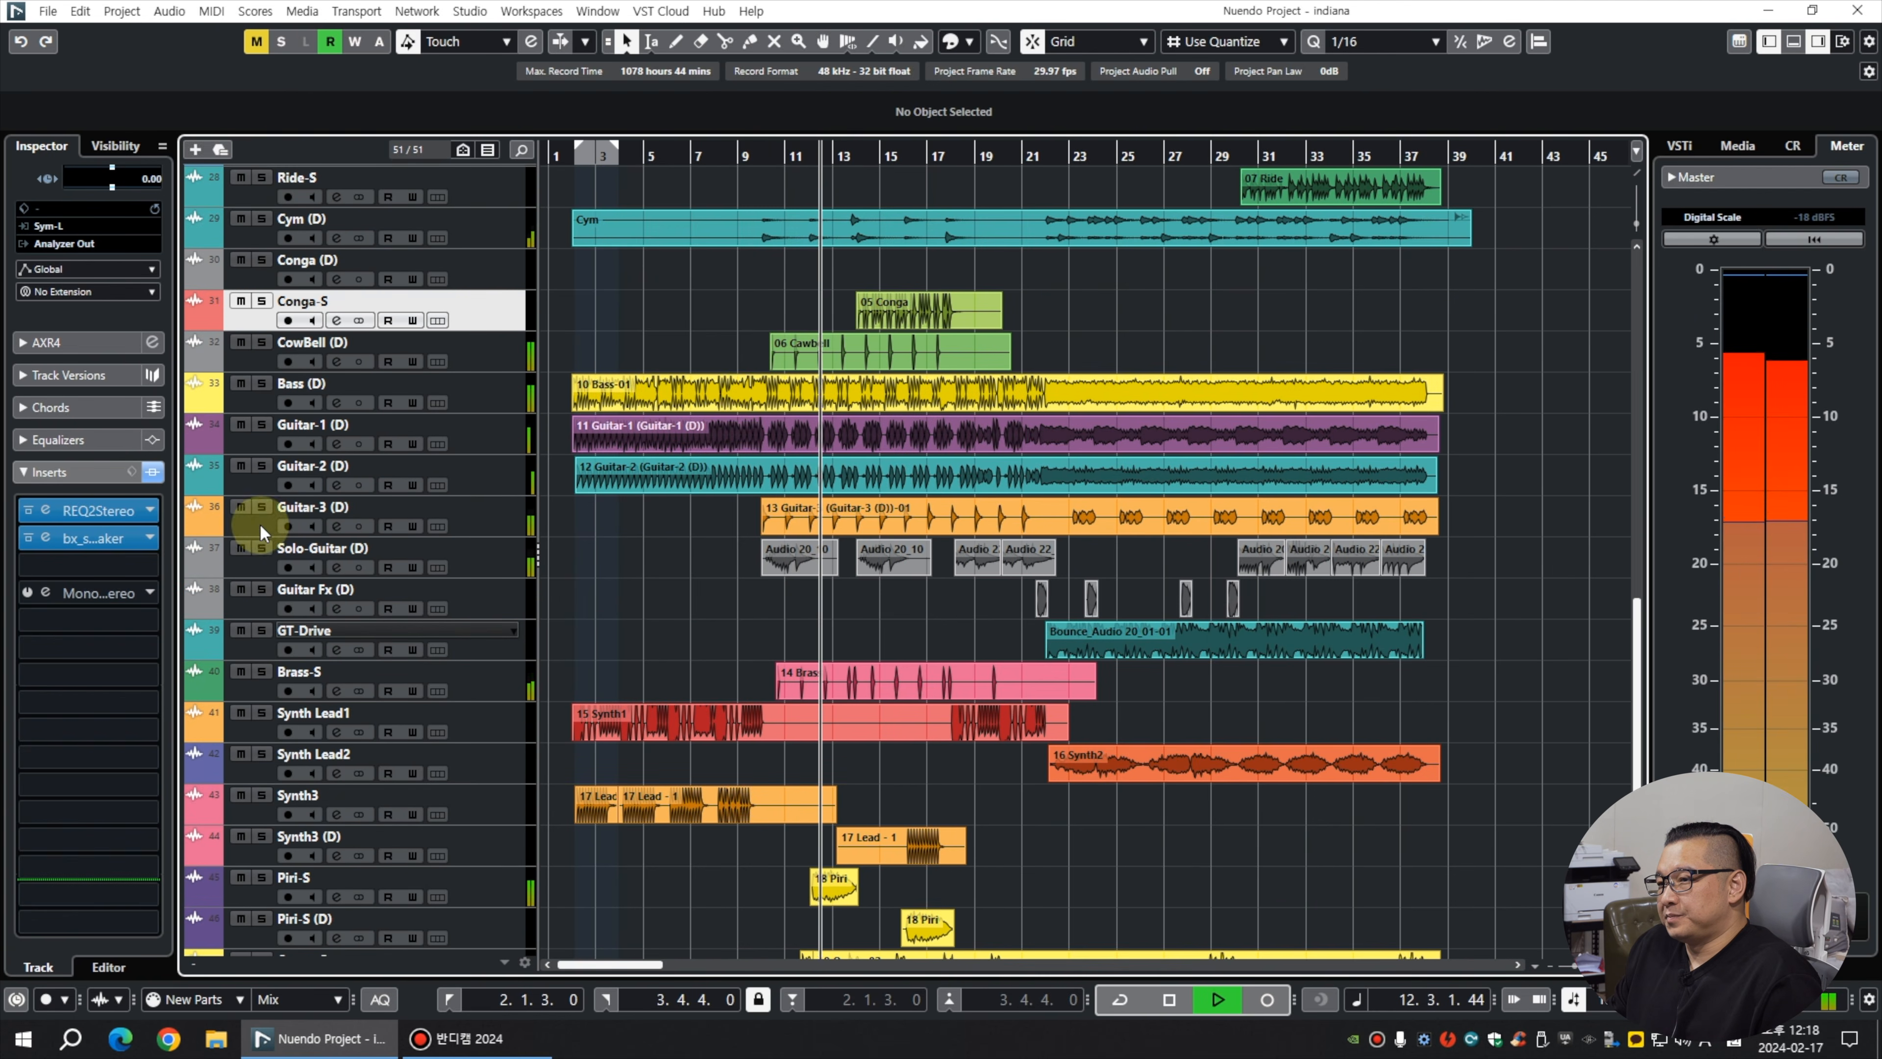
Mute Solo-Guitar (D) and Guitar Fx (D), and listen to the mix up to about bar 20.
{"action": "left_click", "coordinate": [240, 548]}
{"action": "left_click", "coordinate": [240, 589]}
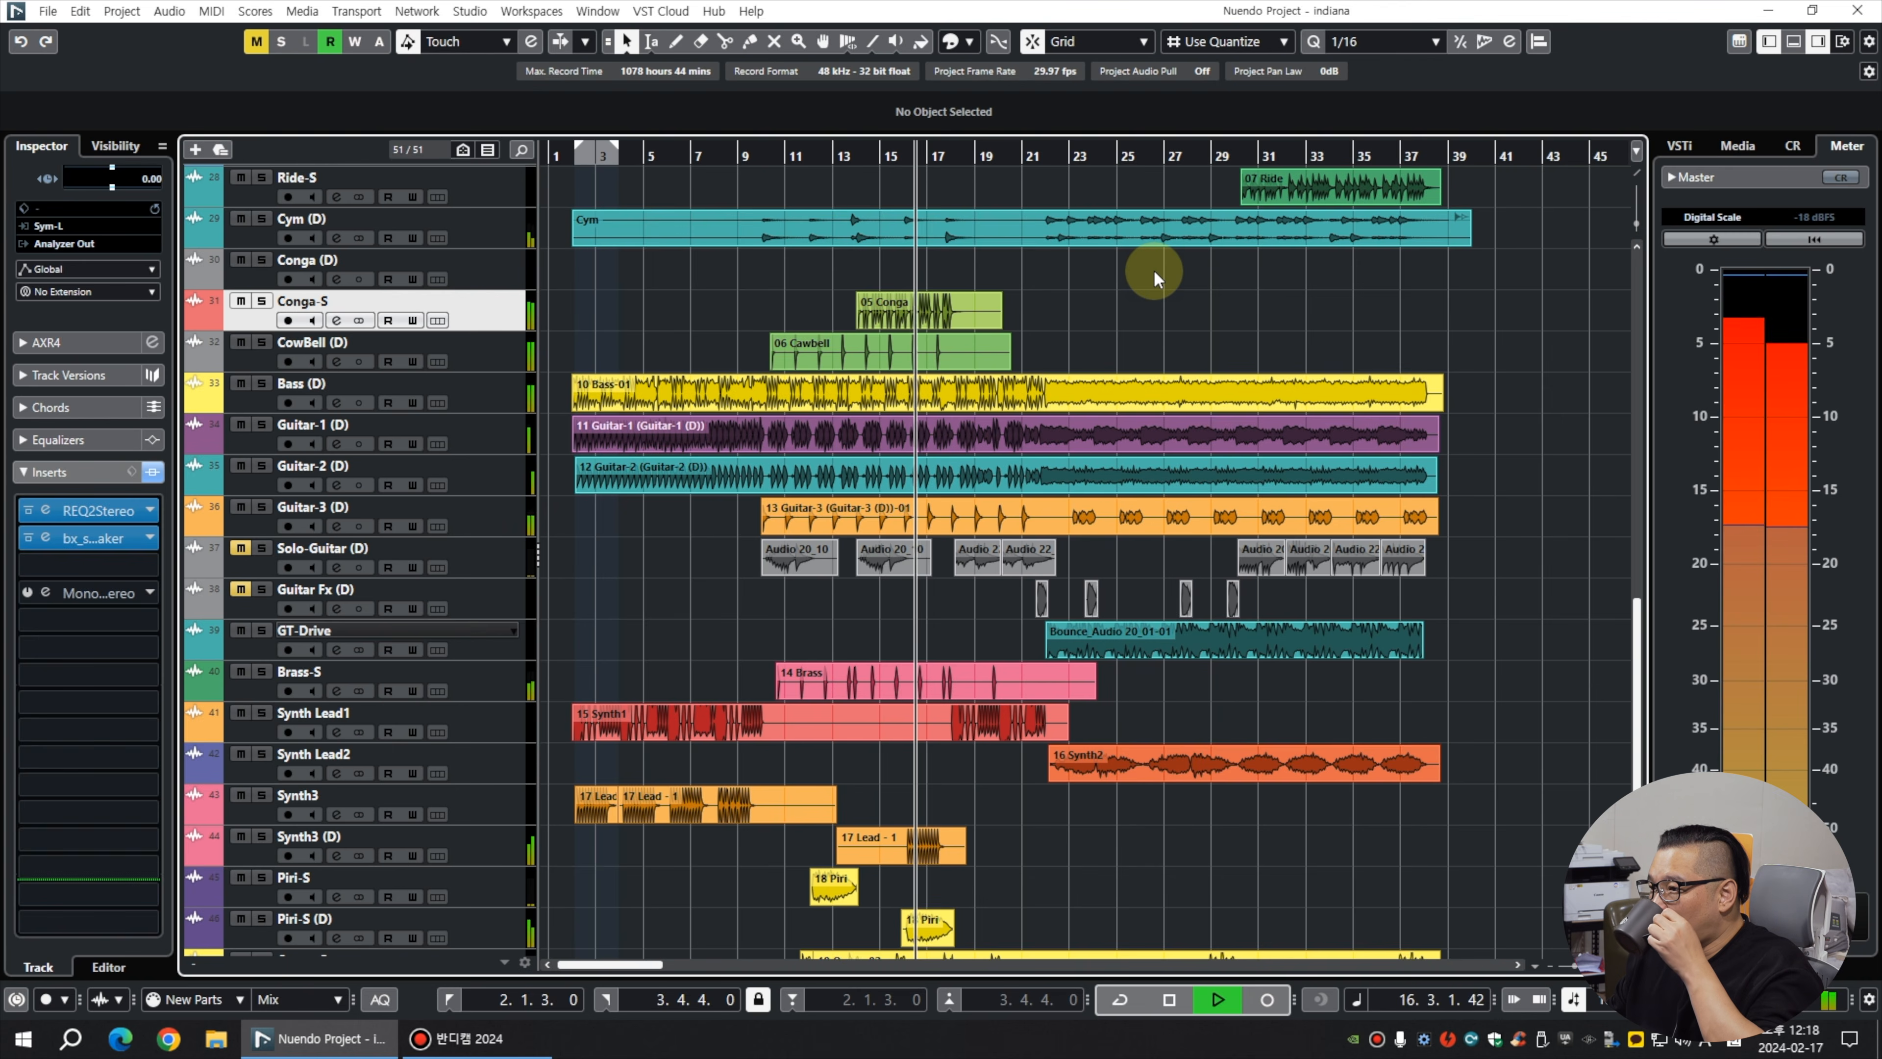
{"action": "scroll", "coordinate": [1153, 270], "scroll_direction": "down", "scroll_amount": 3}
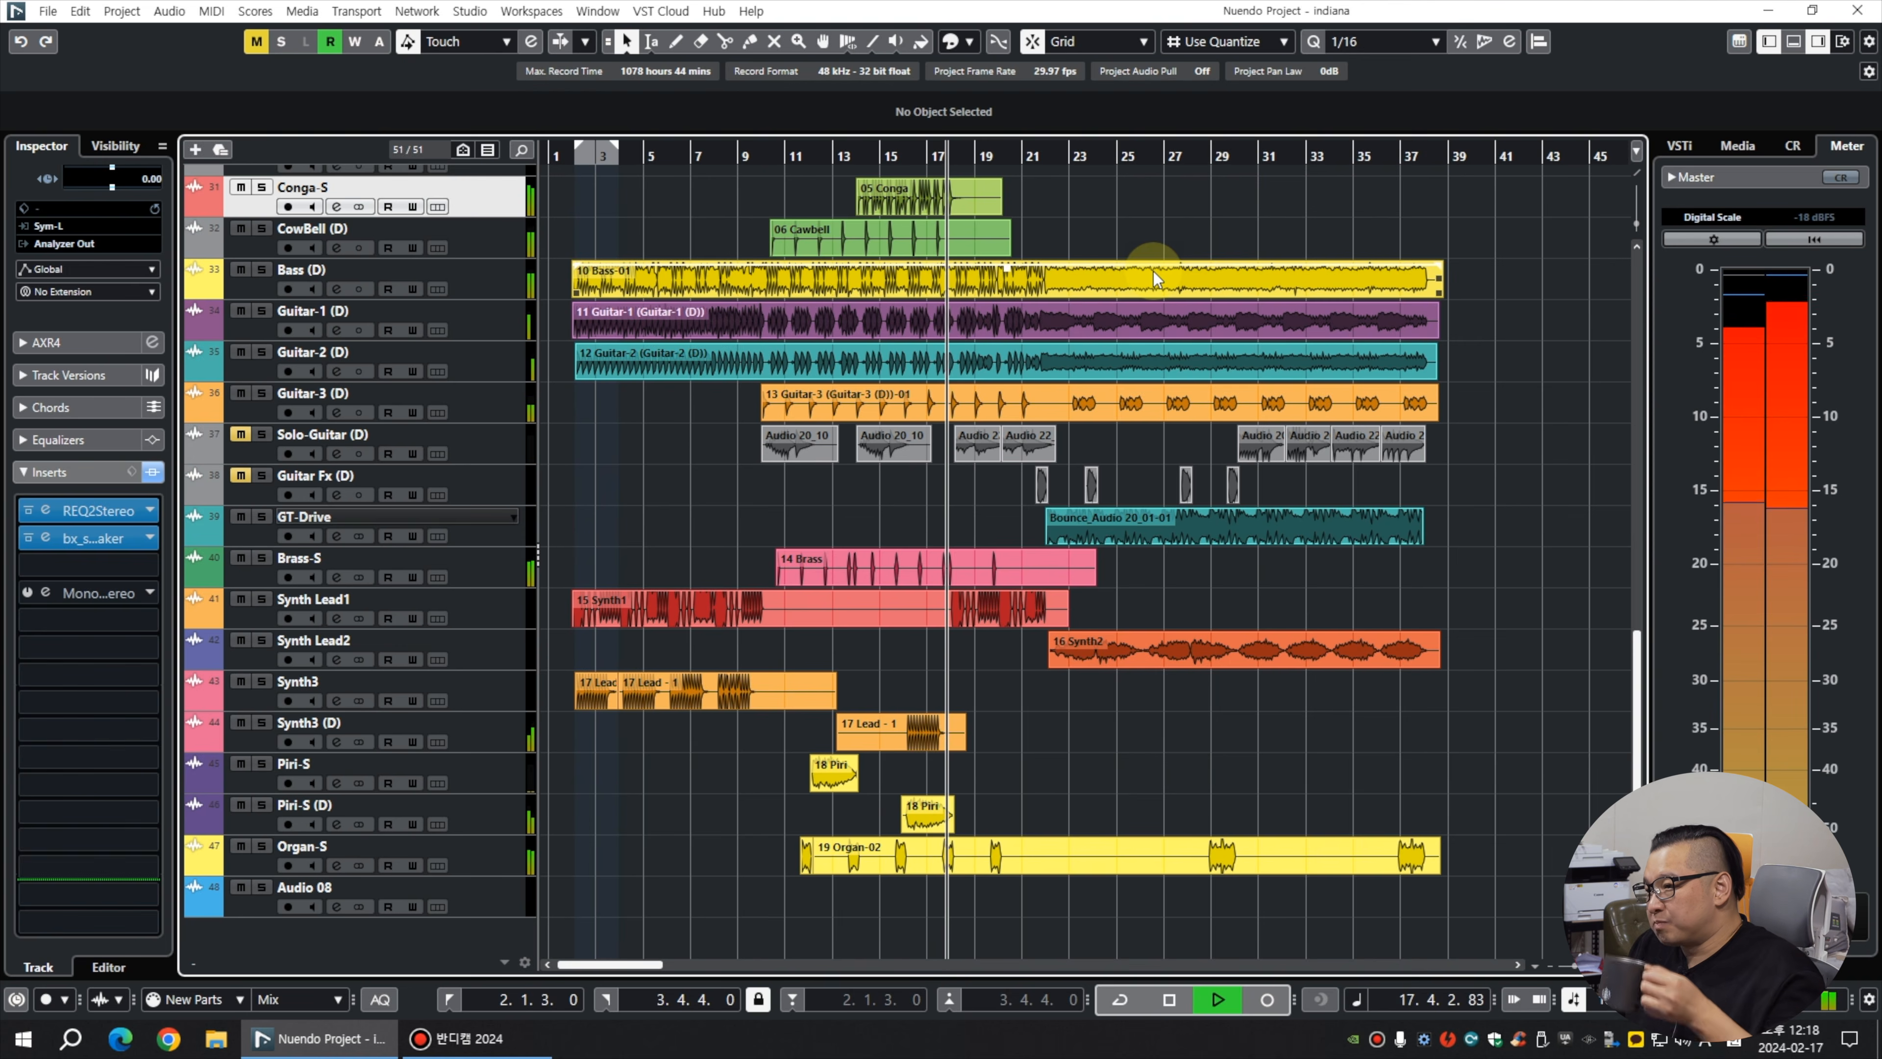
{"action": "scroll", "coordinate": [1150, 281], "scroll_direction": "up", "scroll_amount": 15}
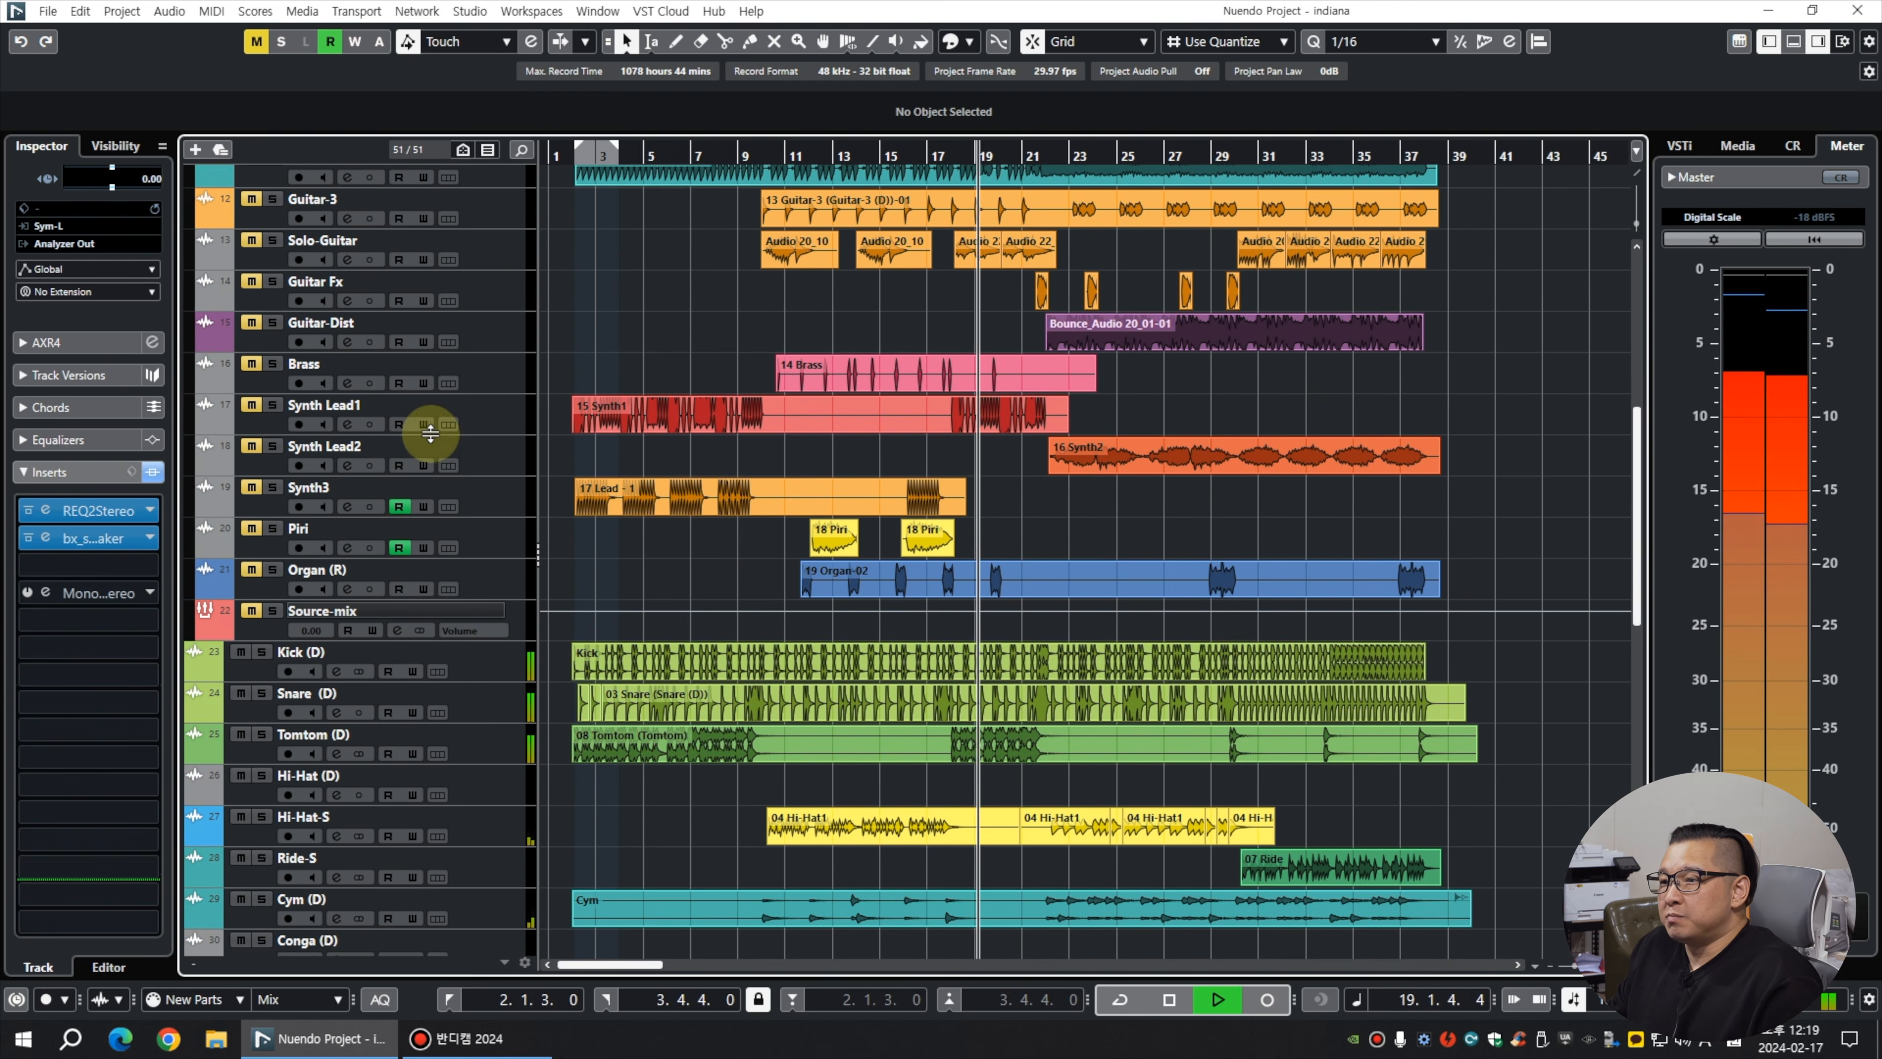
{"action": "scroll", "coordinate": [1115, 482], "scroll_direction": "down", "scroll_amount": 12}
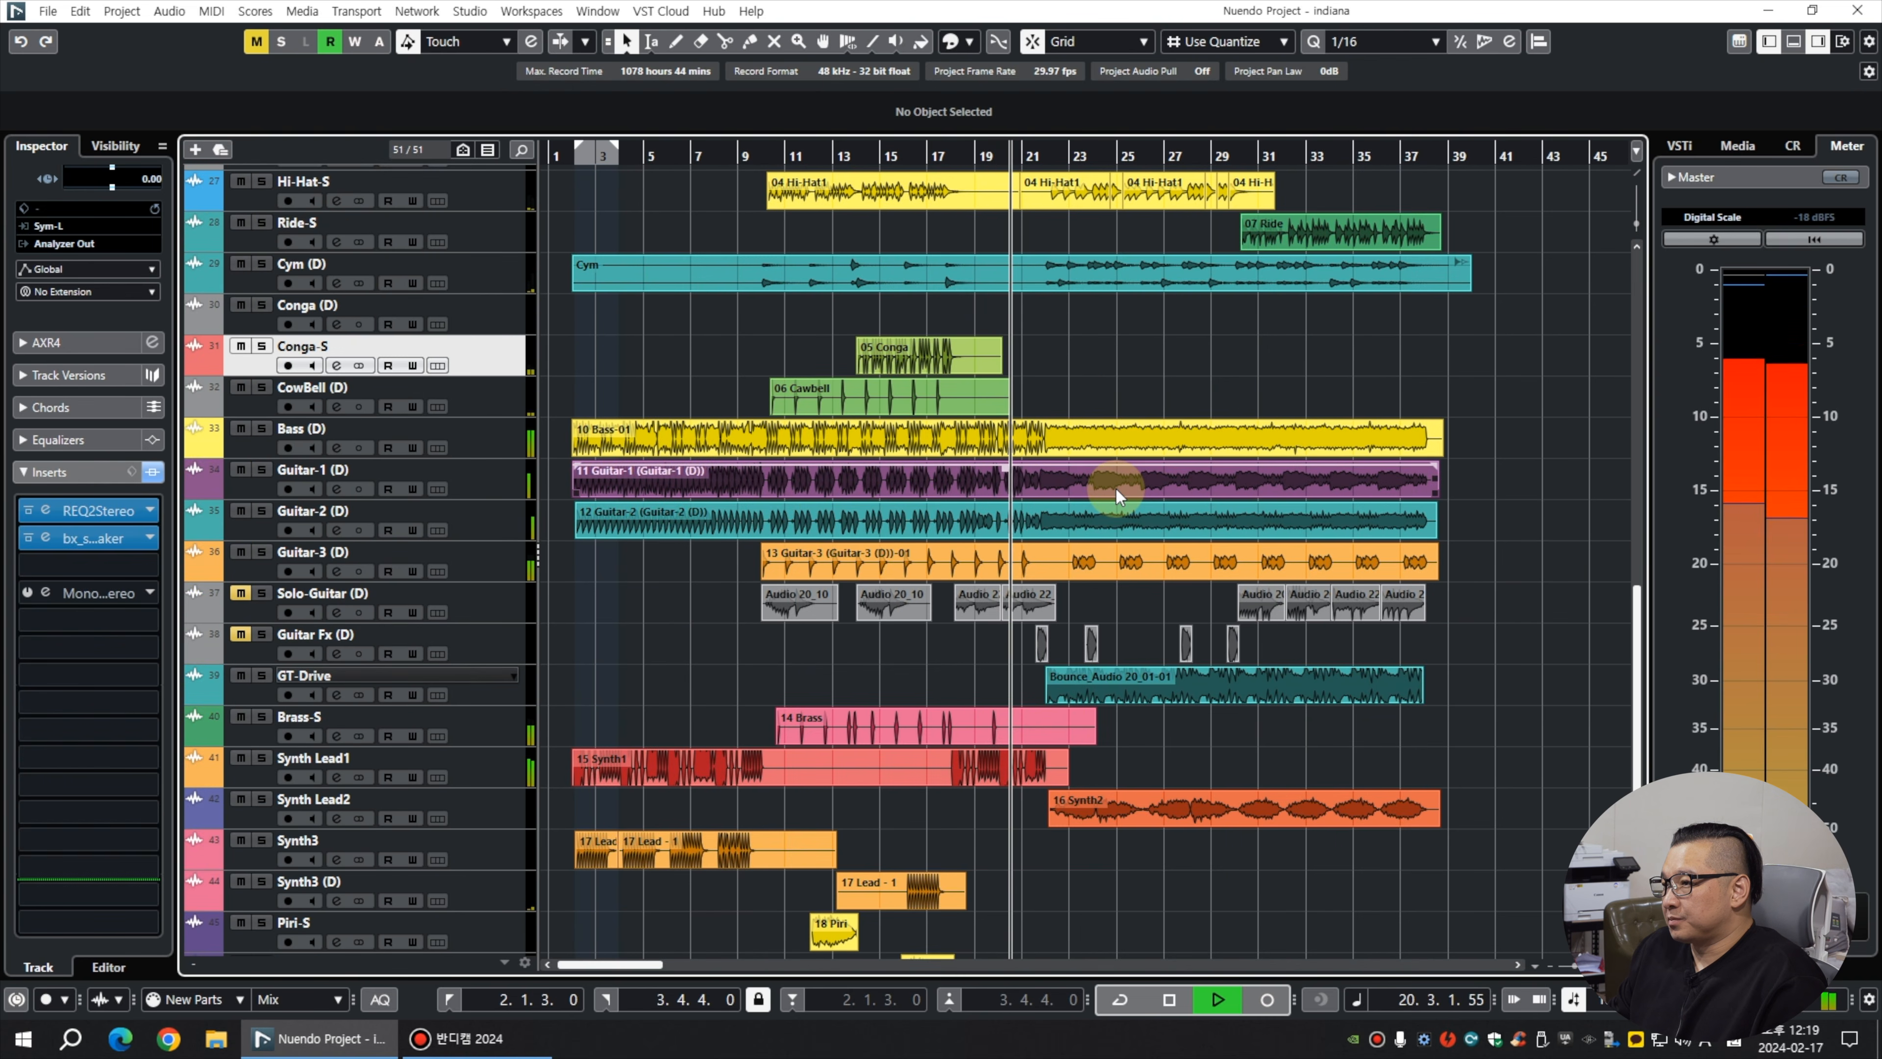
{"action": "key", "text": "space"}
Solo Guitar-3 (D) and play it from bar 10.
{"action": "left_click", "coordinate": [503, 571]}
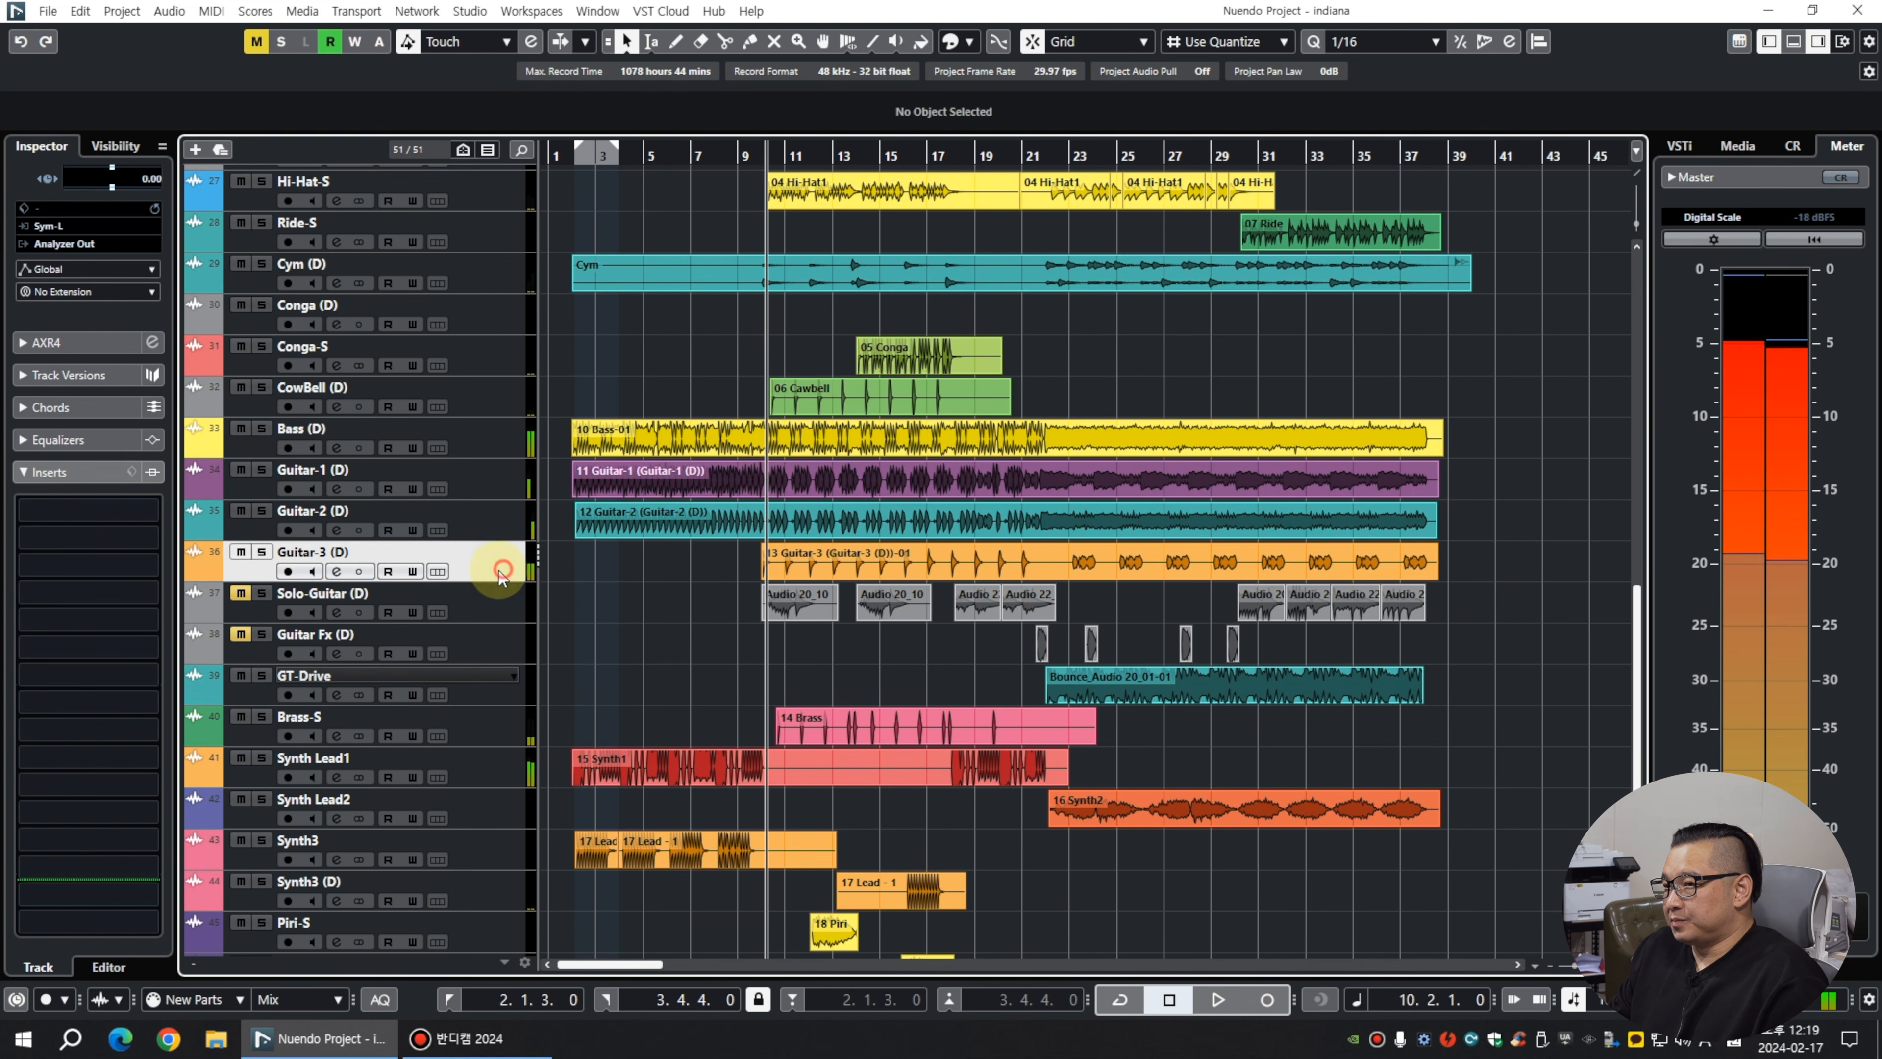
{"action": "key", "text": "s"}
{"action": "key", "text": "space"}
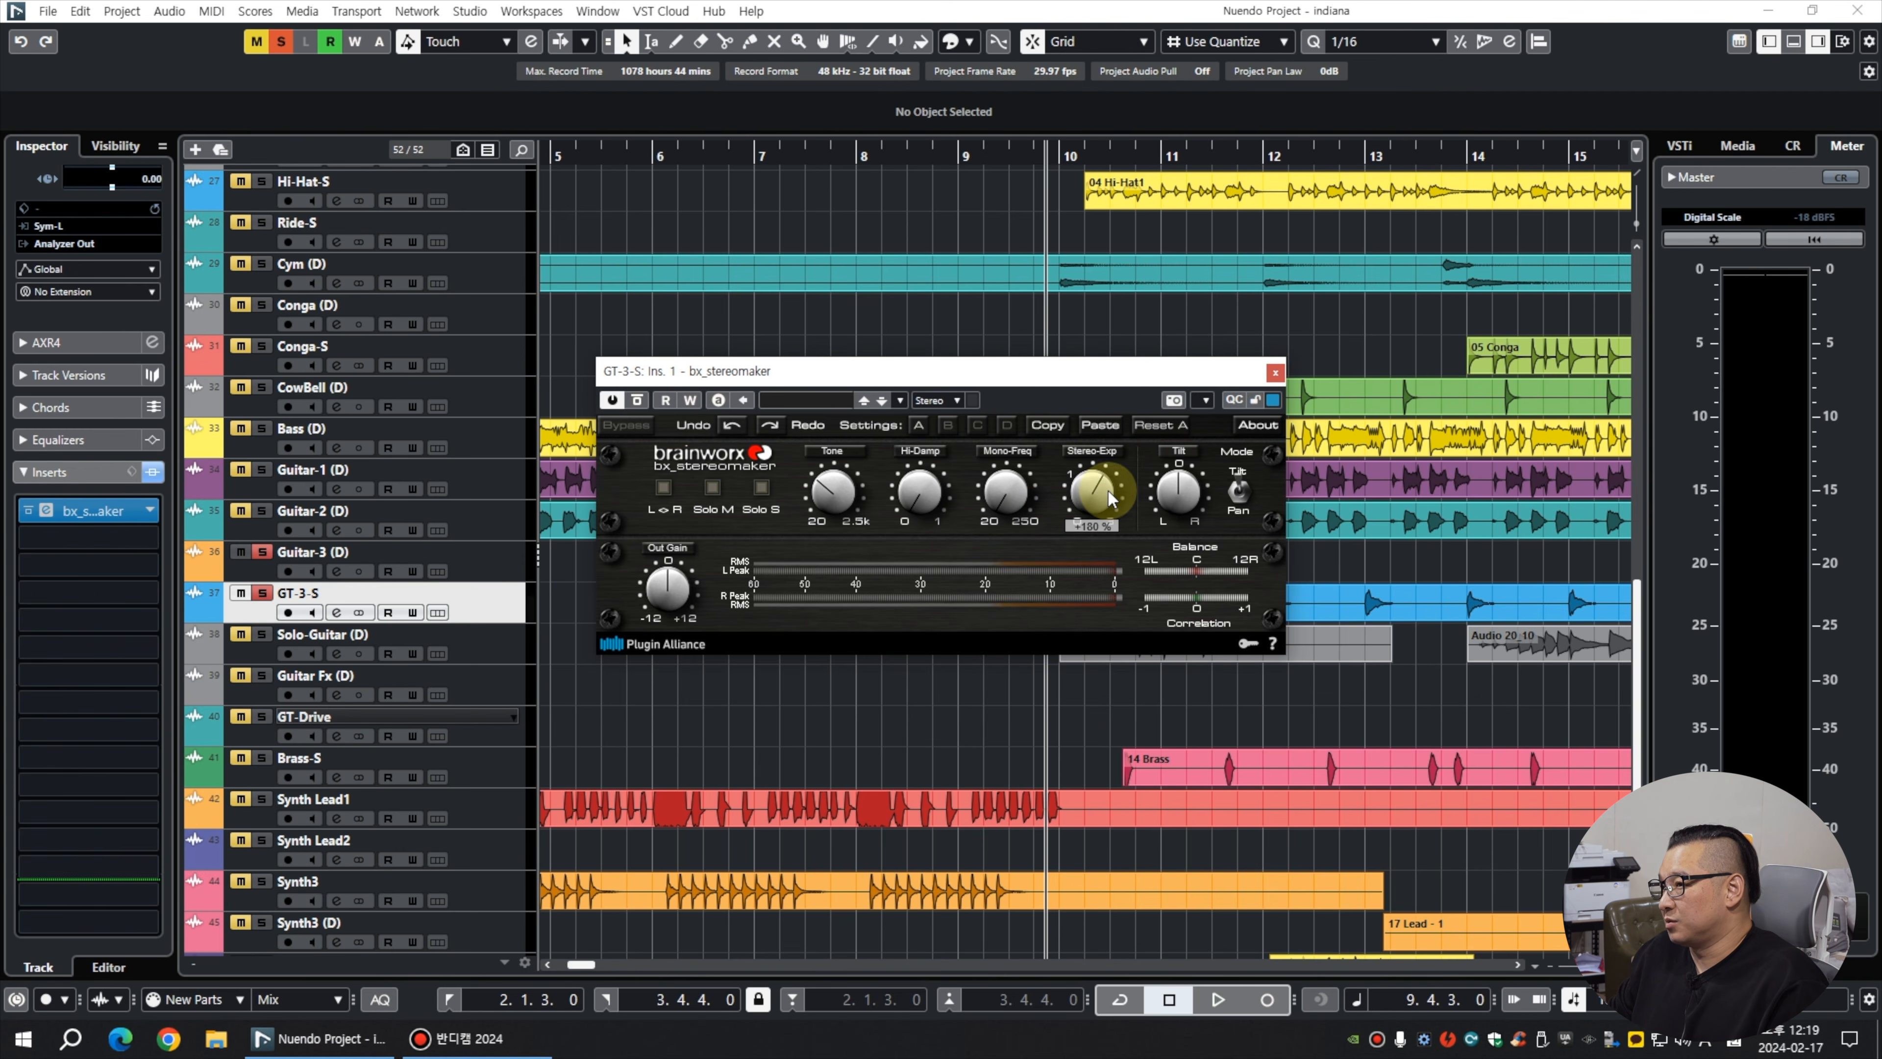
Set bx_stereomaker on GT-3-S to Stereo-Exp 230%, Tilt 6 R and Tone 530 Hz while playing, and close it.
{"action": "key", "text": "space"}
{"action": "scroll", "coordinate": [1104, 490], "scroll_direction": "up", "scroll_amount": 5}
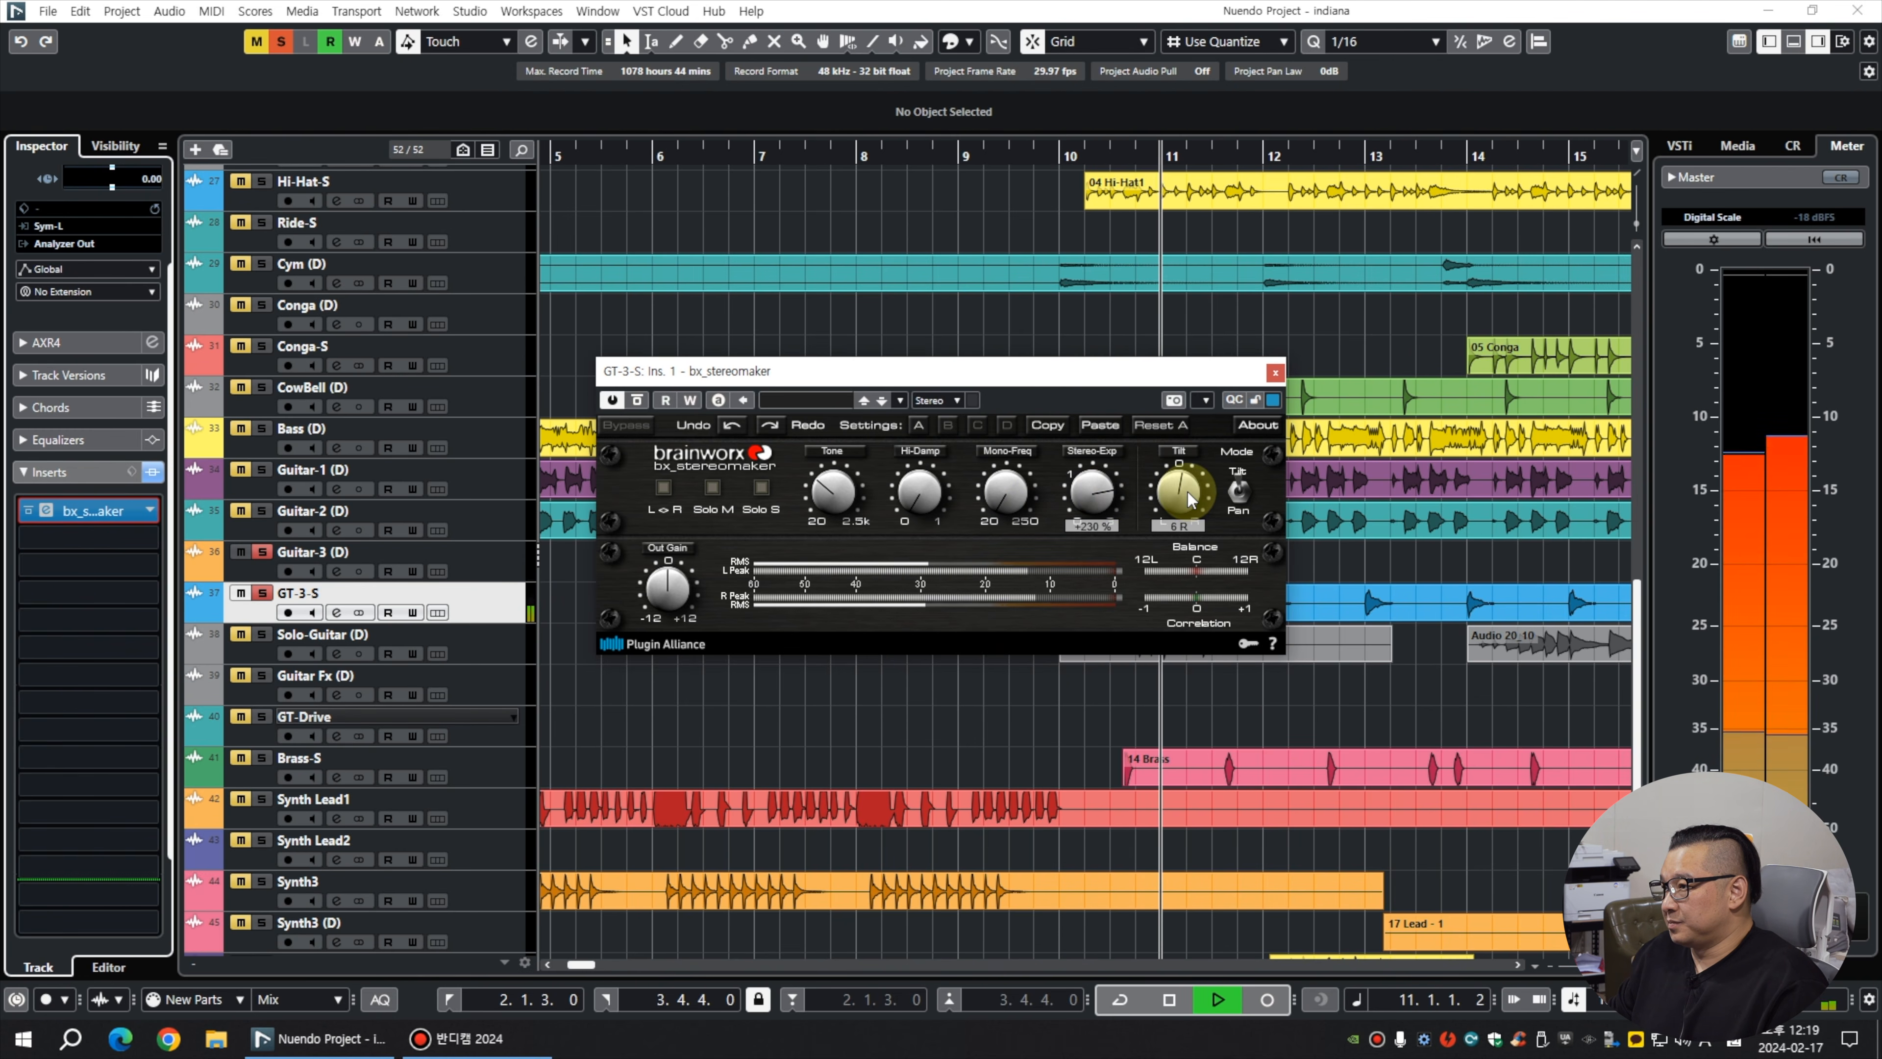
{"action": "scroll", "coordinate": [822, 497], "scroll_direction": "up", "scroll_amount": 5}
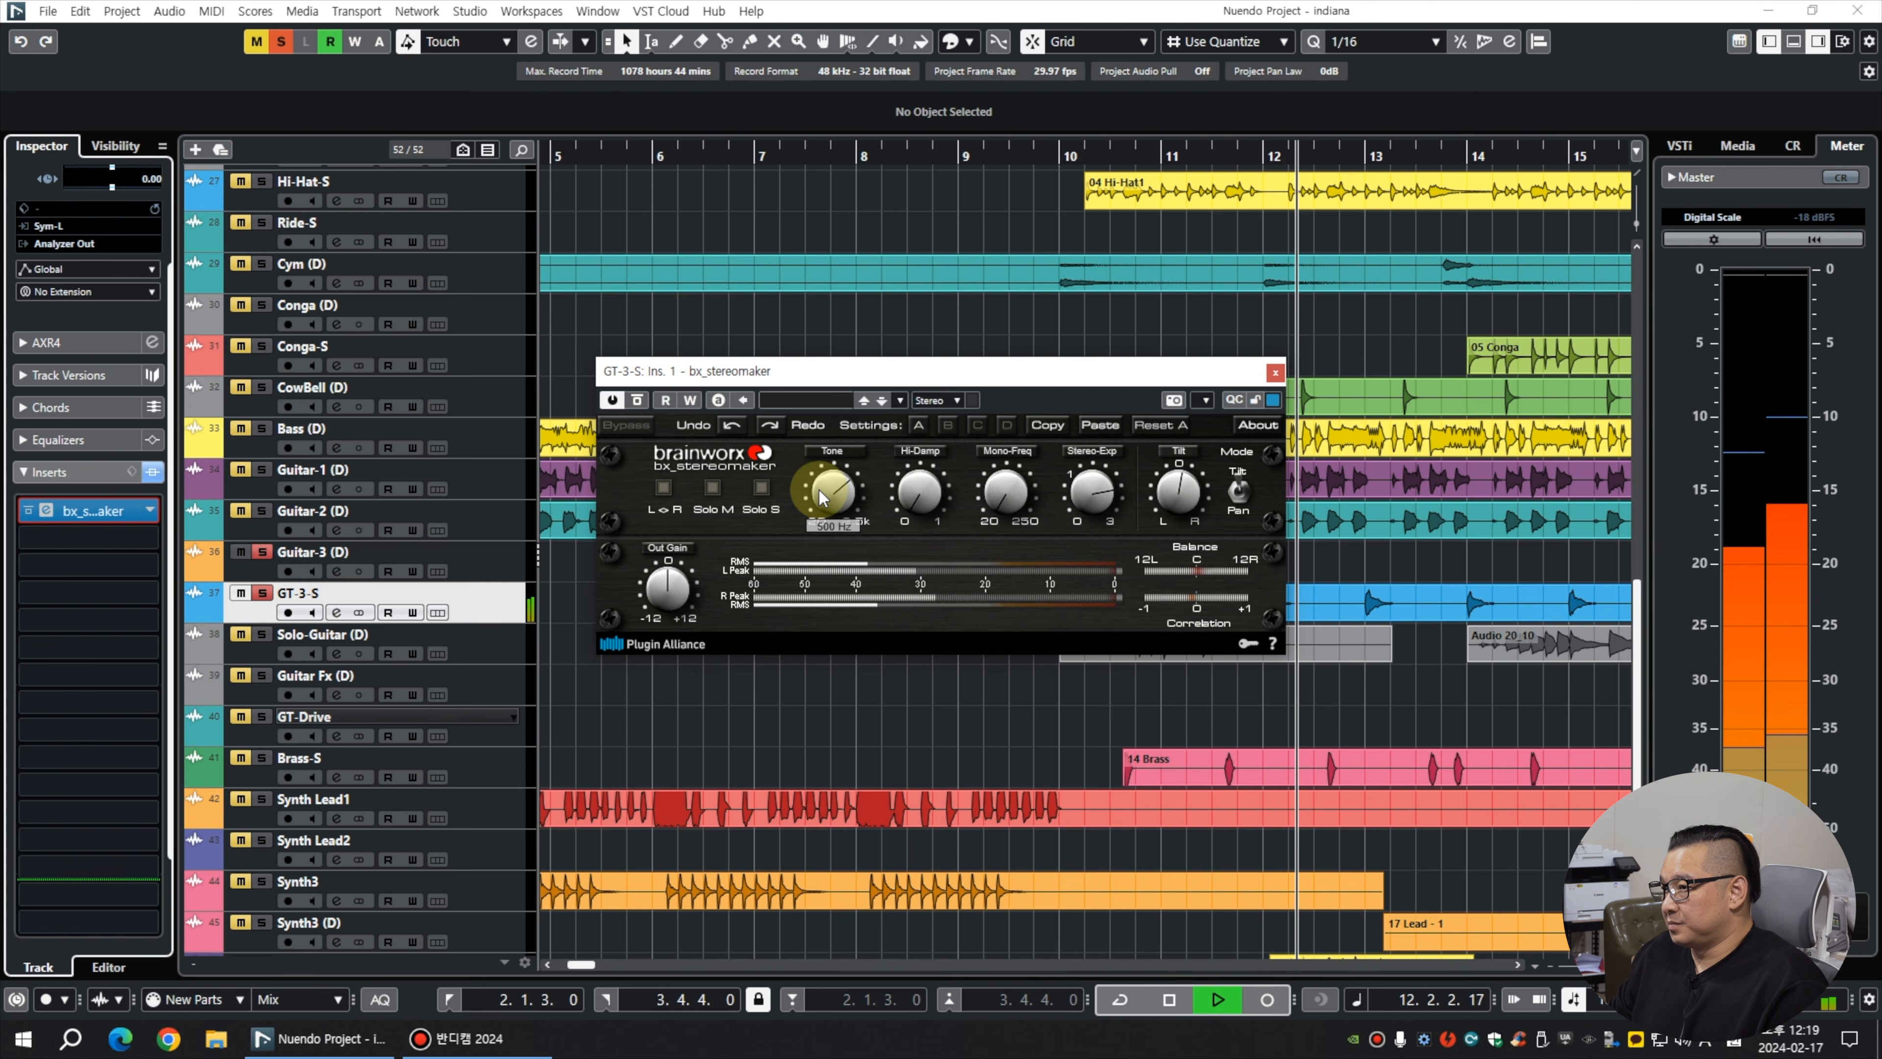
{"action": "scroll", "coordinate": [824, 497], "scroll_direction": "down", "scroll_amount": 3}
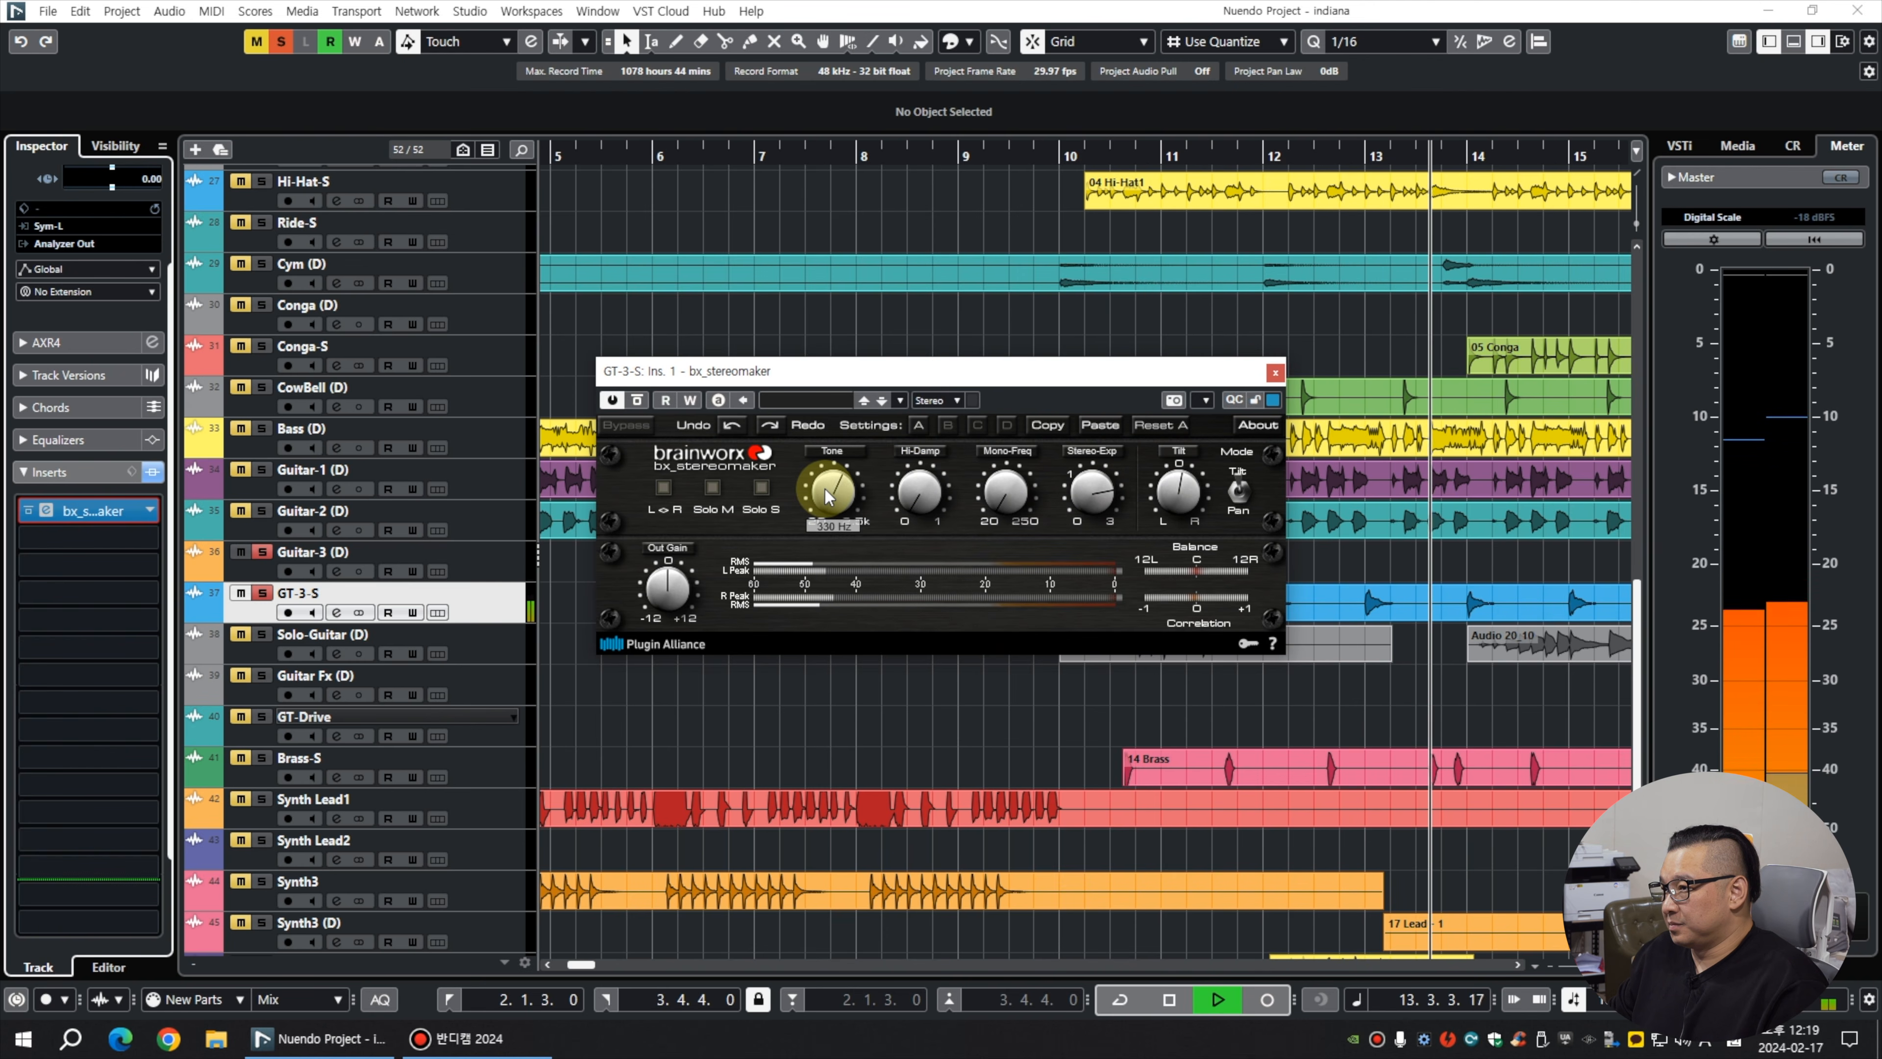
{"action": "left_click", "coordinate": [1274, 372]}
Play GT-3-S from bar 23, reset bx_stereomaker's Tilt to C, and close the plug-in.
{"action": "key", "text": "g"}
{"action": "key", "text": "g"}
{"action": "key", "text": "g"}
{"action": "key", "text": "g"}
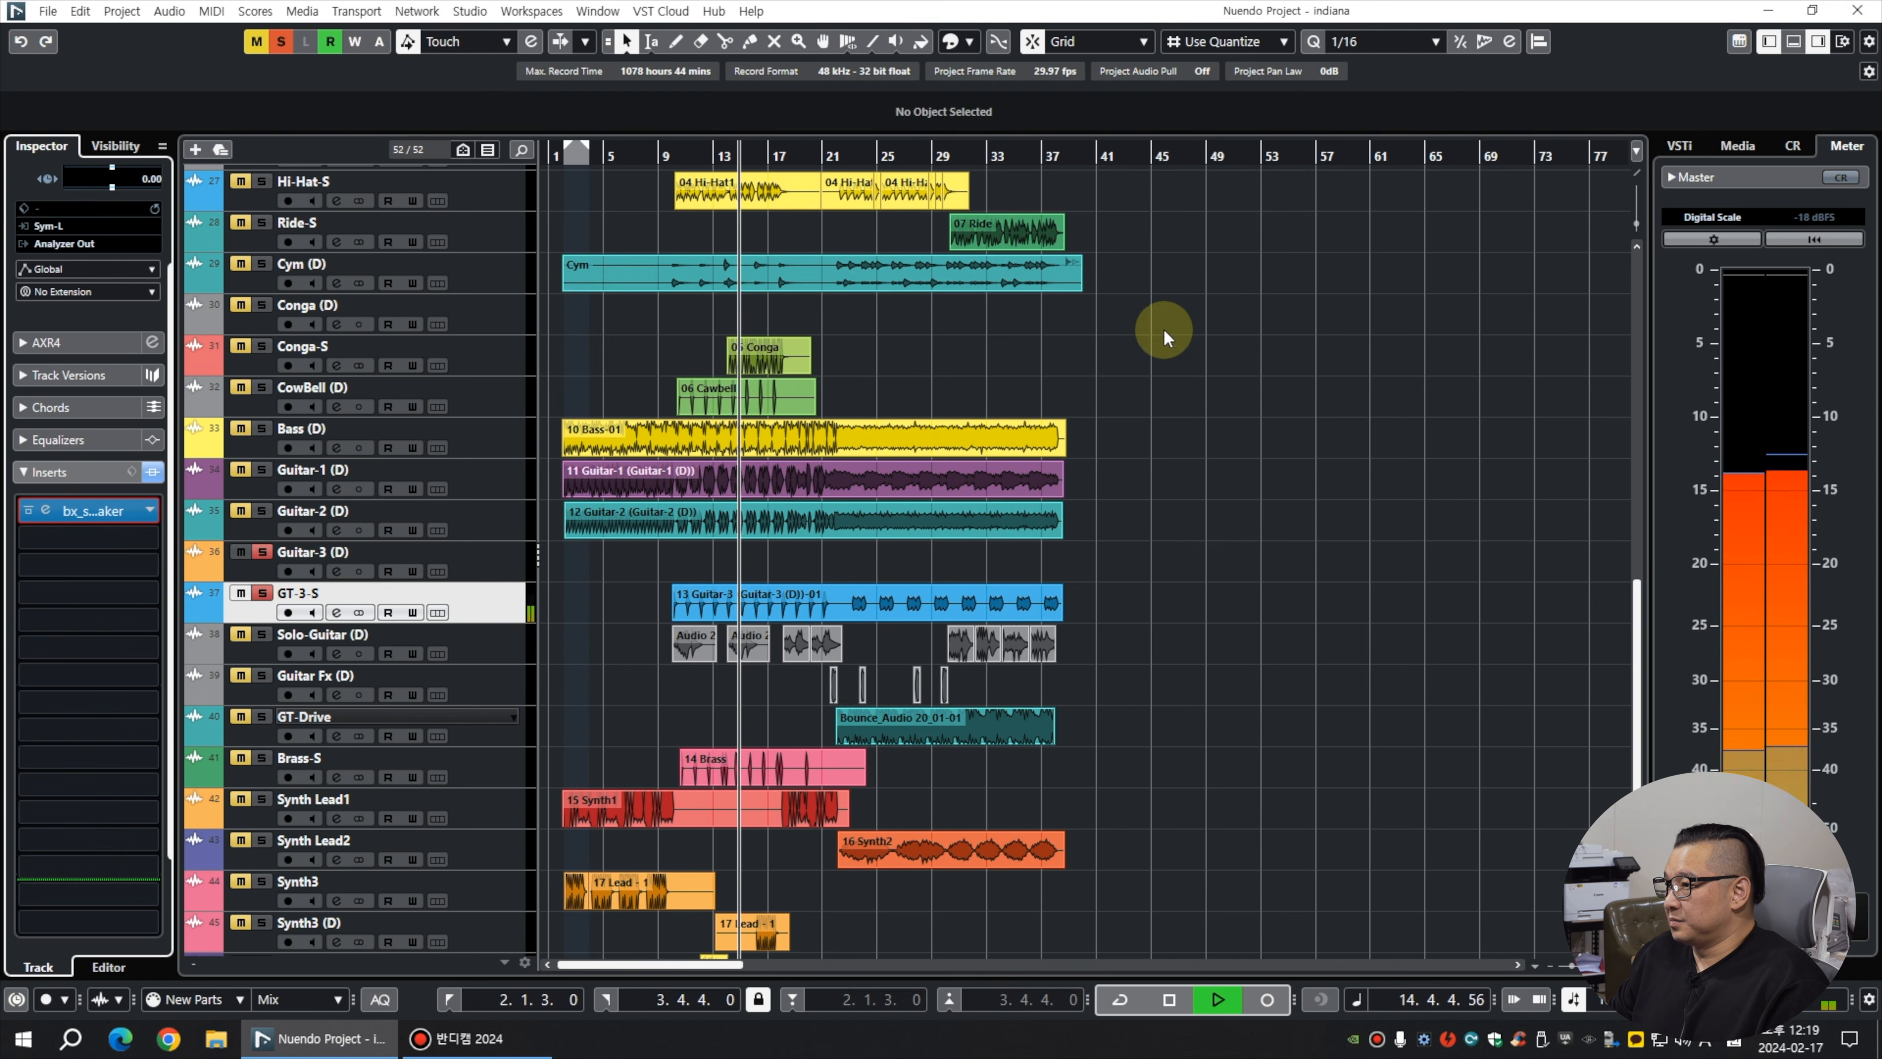
{"action": "left_click_drag", "start_coordinate": [851, 156], "coordinate": [840, 244]}
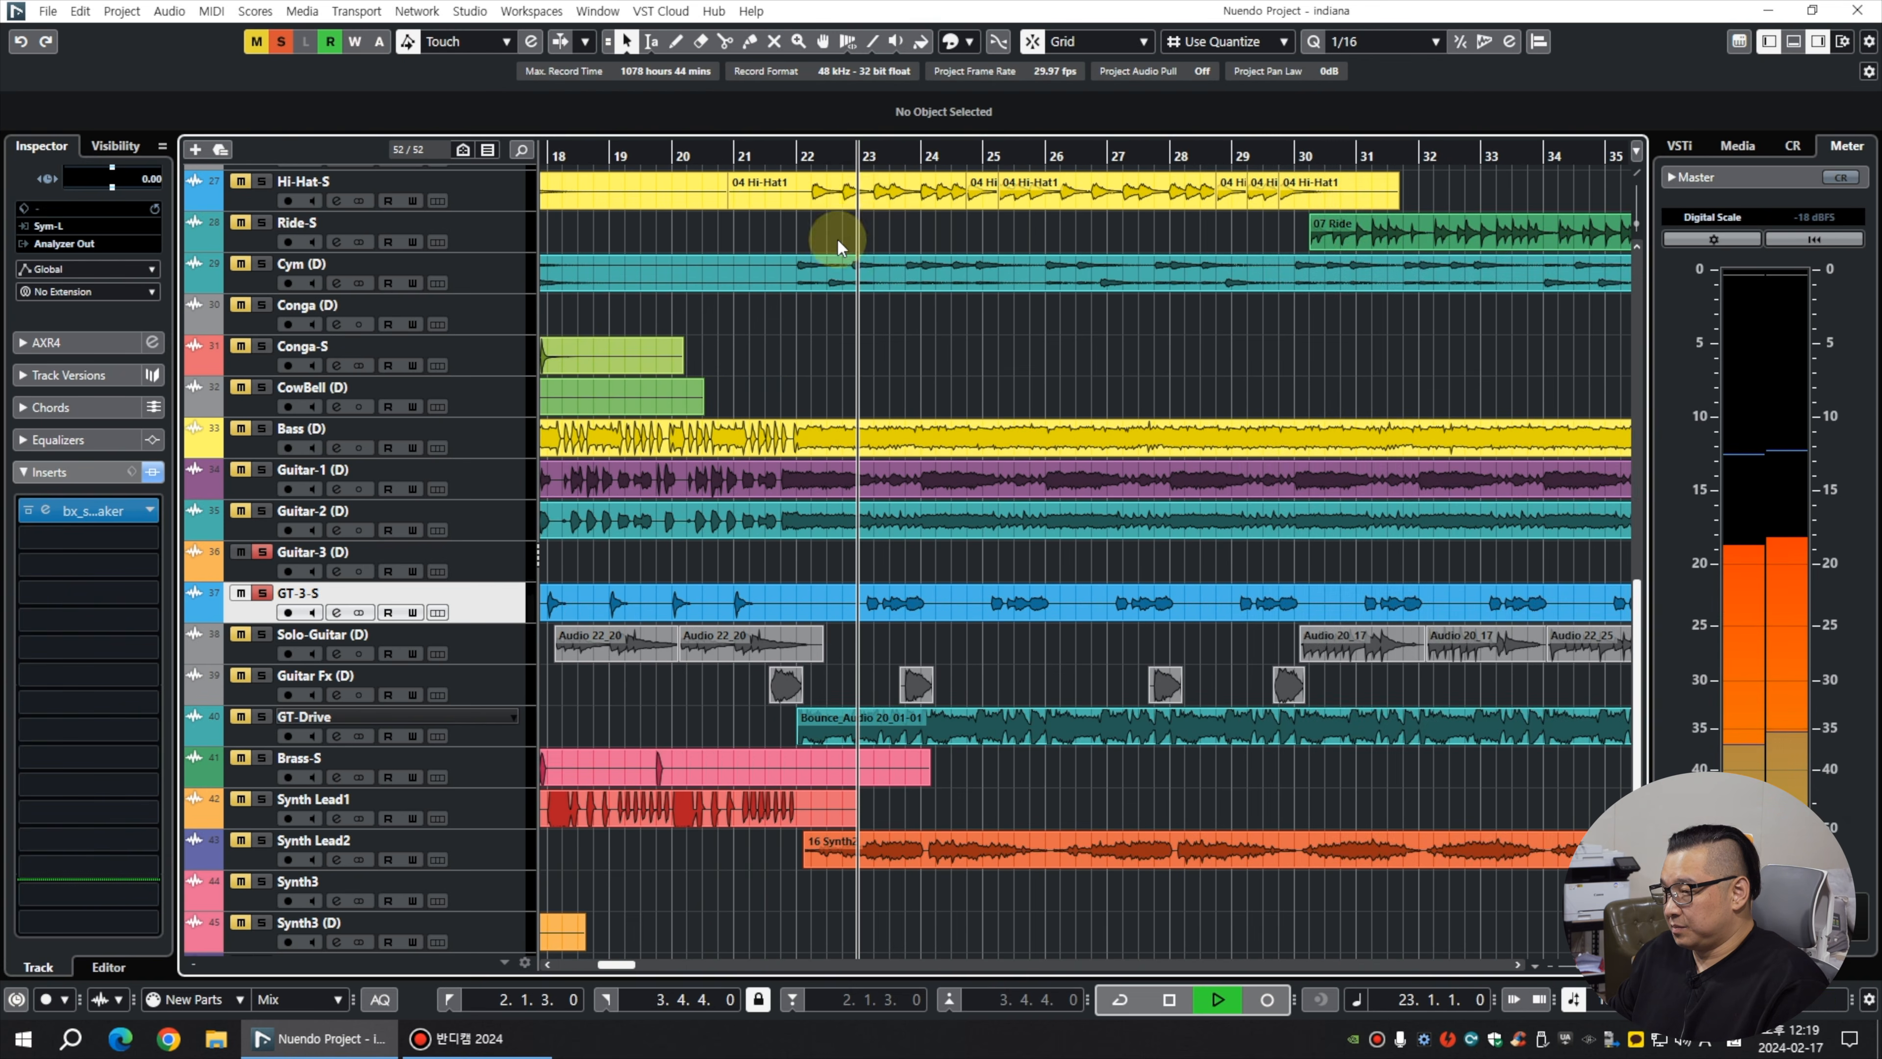
{"action": "key", "text": "g"}
{"action": "key", "text": "g"}
{"action": "key", "text": "g"}
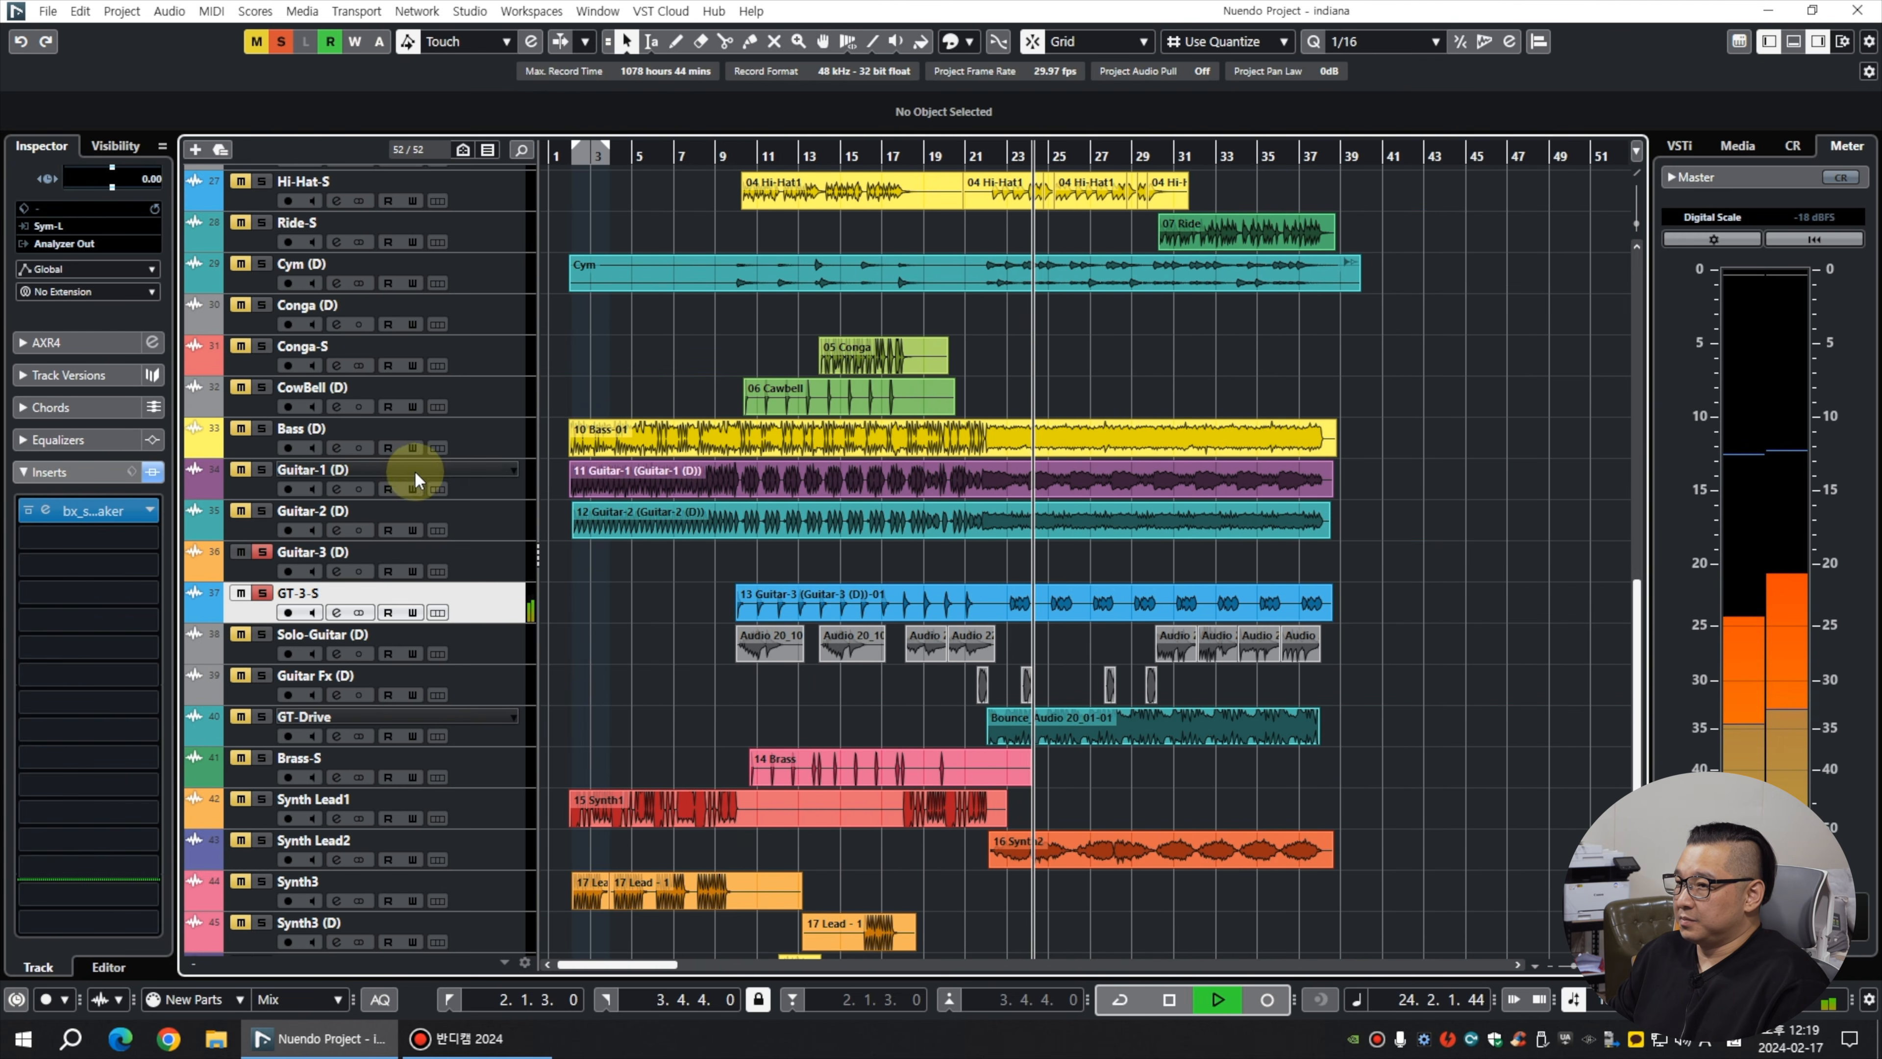
{"action": "left_click", "coordinate": [67, 510]}
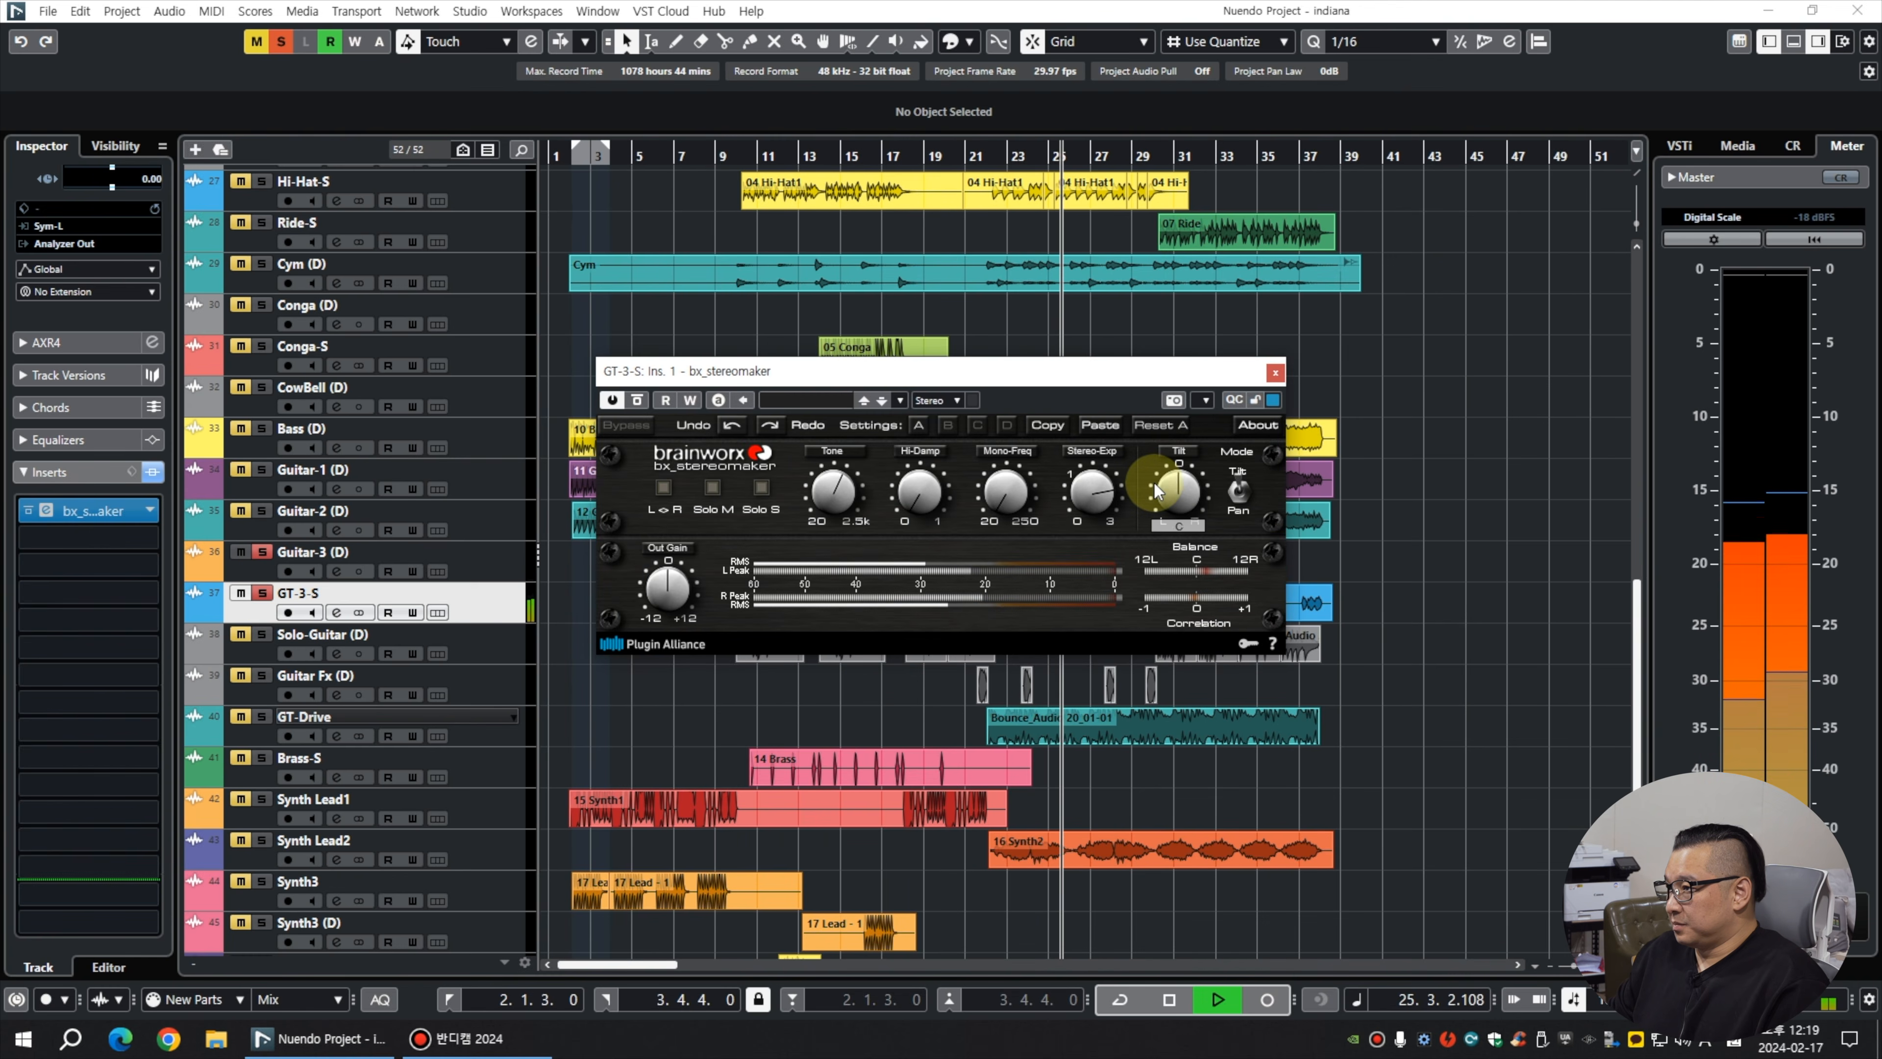
{"action": "left_click_drag", "start_coordinate": [1157, 484], "coordinate": [1171, 485]}
{"action": "key", "text": "space"}
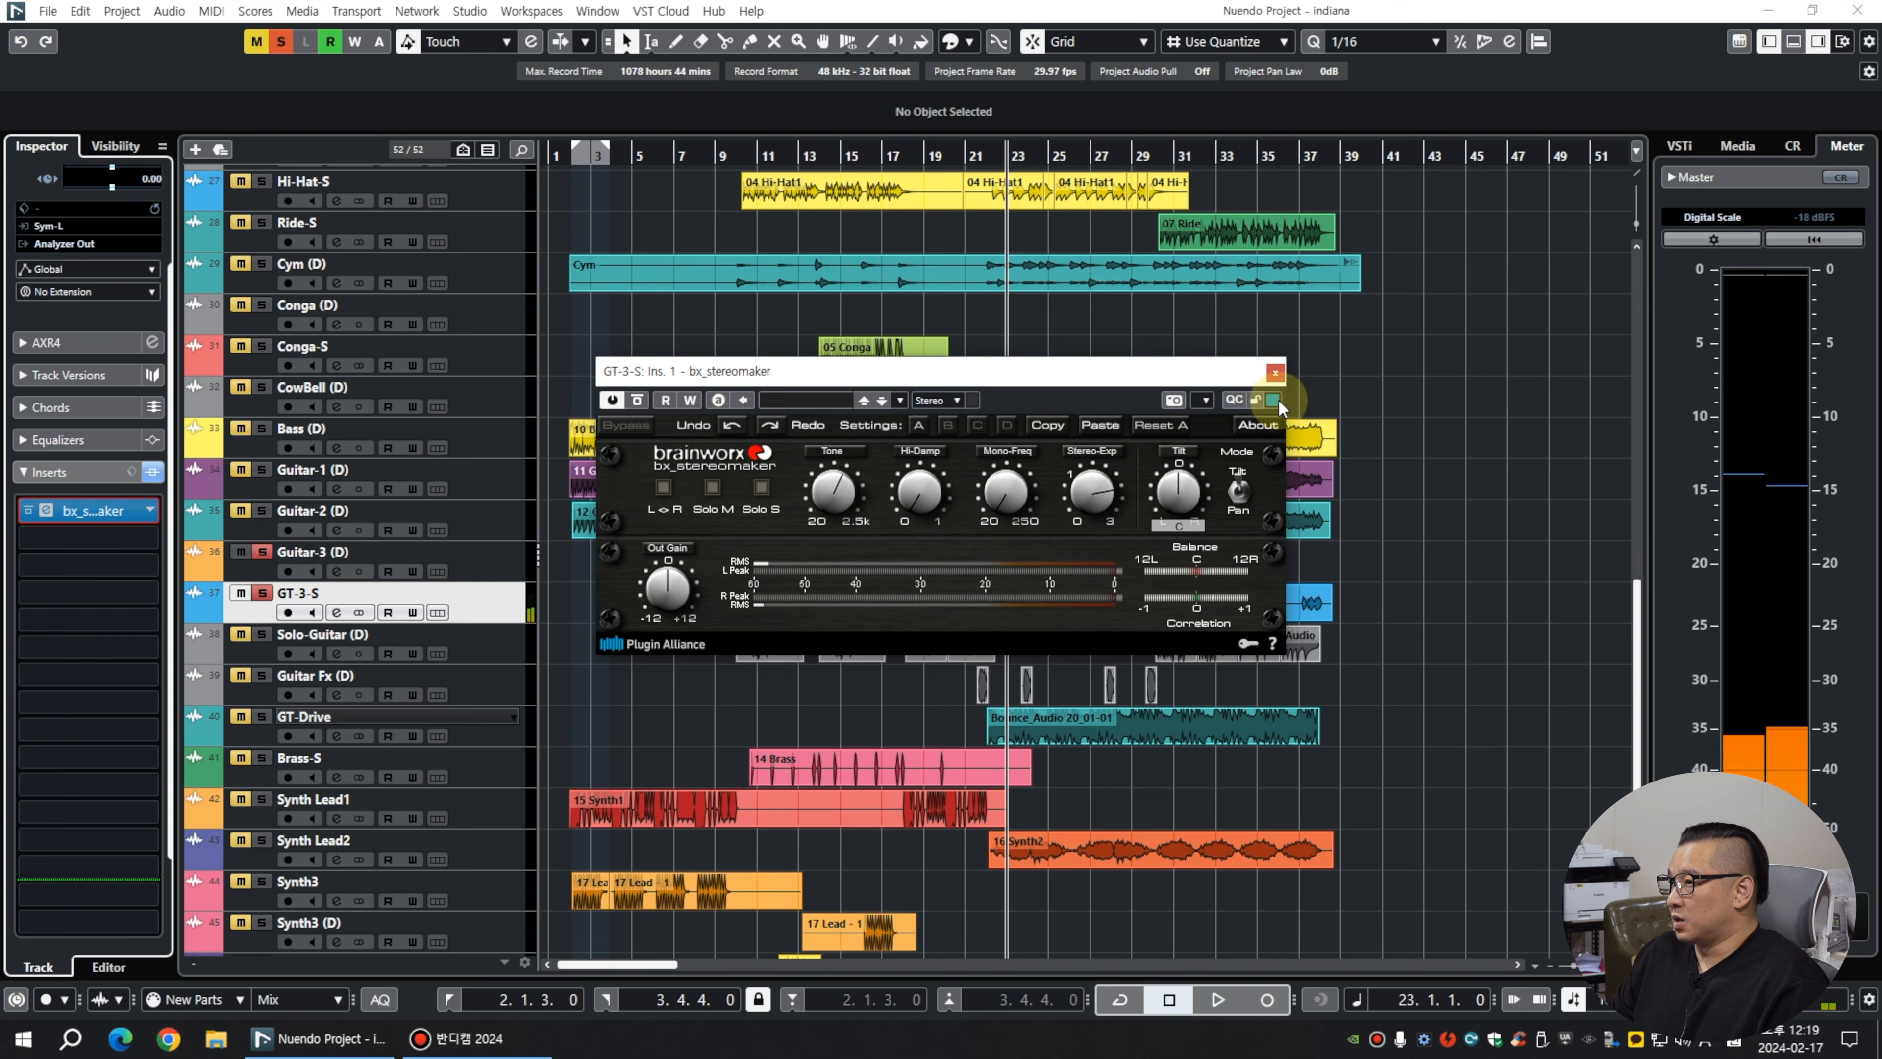
{"action": "left_click", "coordinate": [1276, 373]}
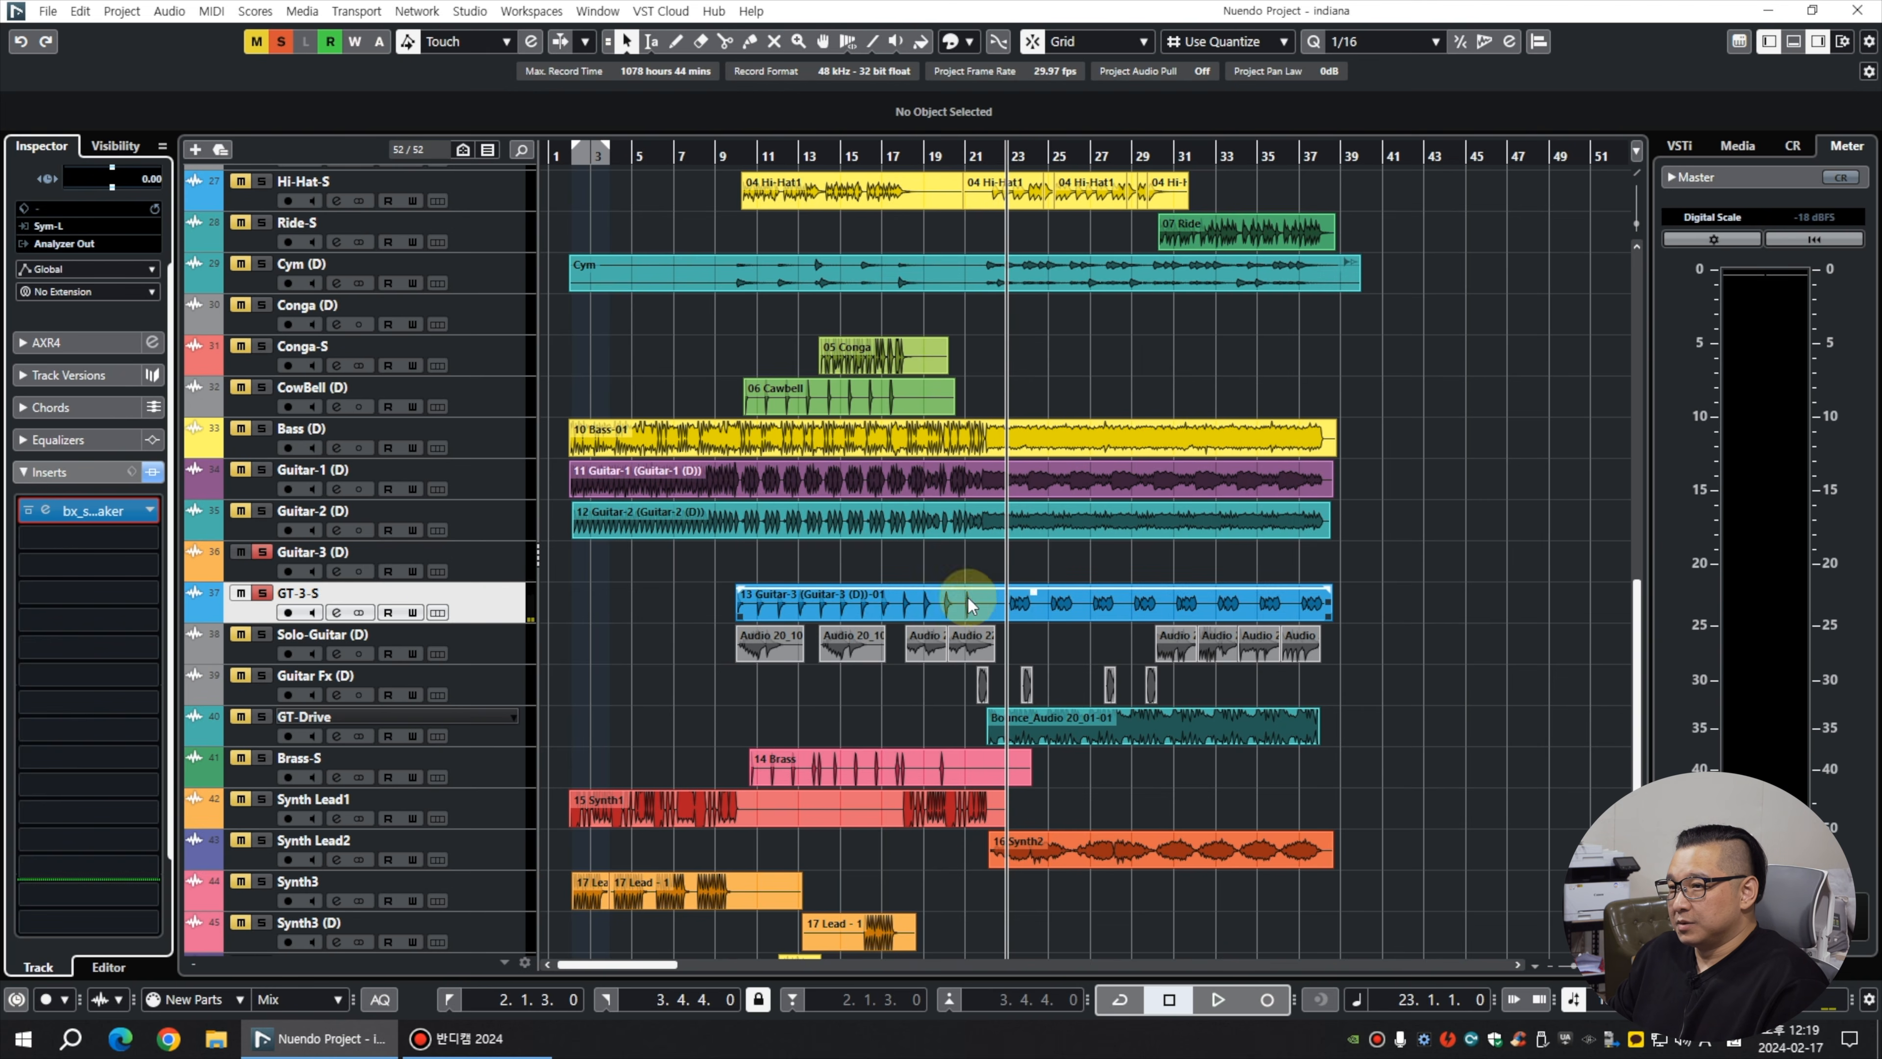
Duplicate the GT-3-S track twice and clear the copied guitar events from both duplicates.
{"action": "right_click", "coordinate": [462, 603]}
{"action": "left_click", "coordinate": [585, 174]}
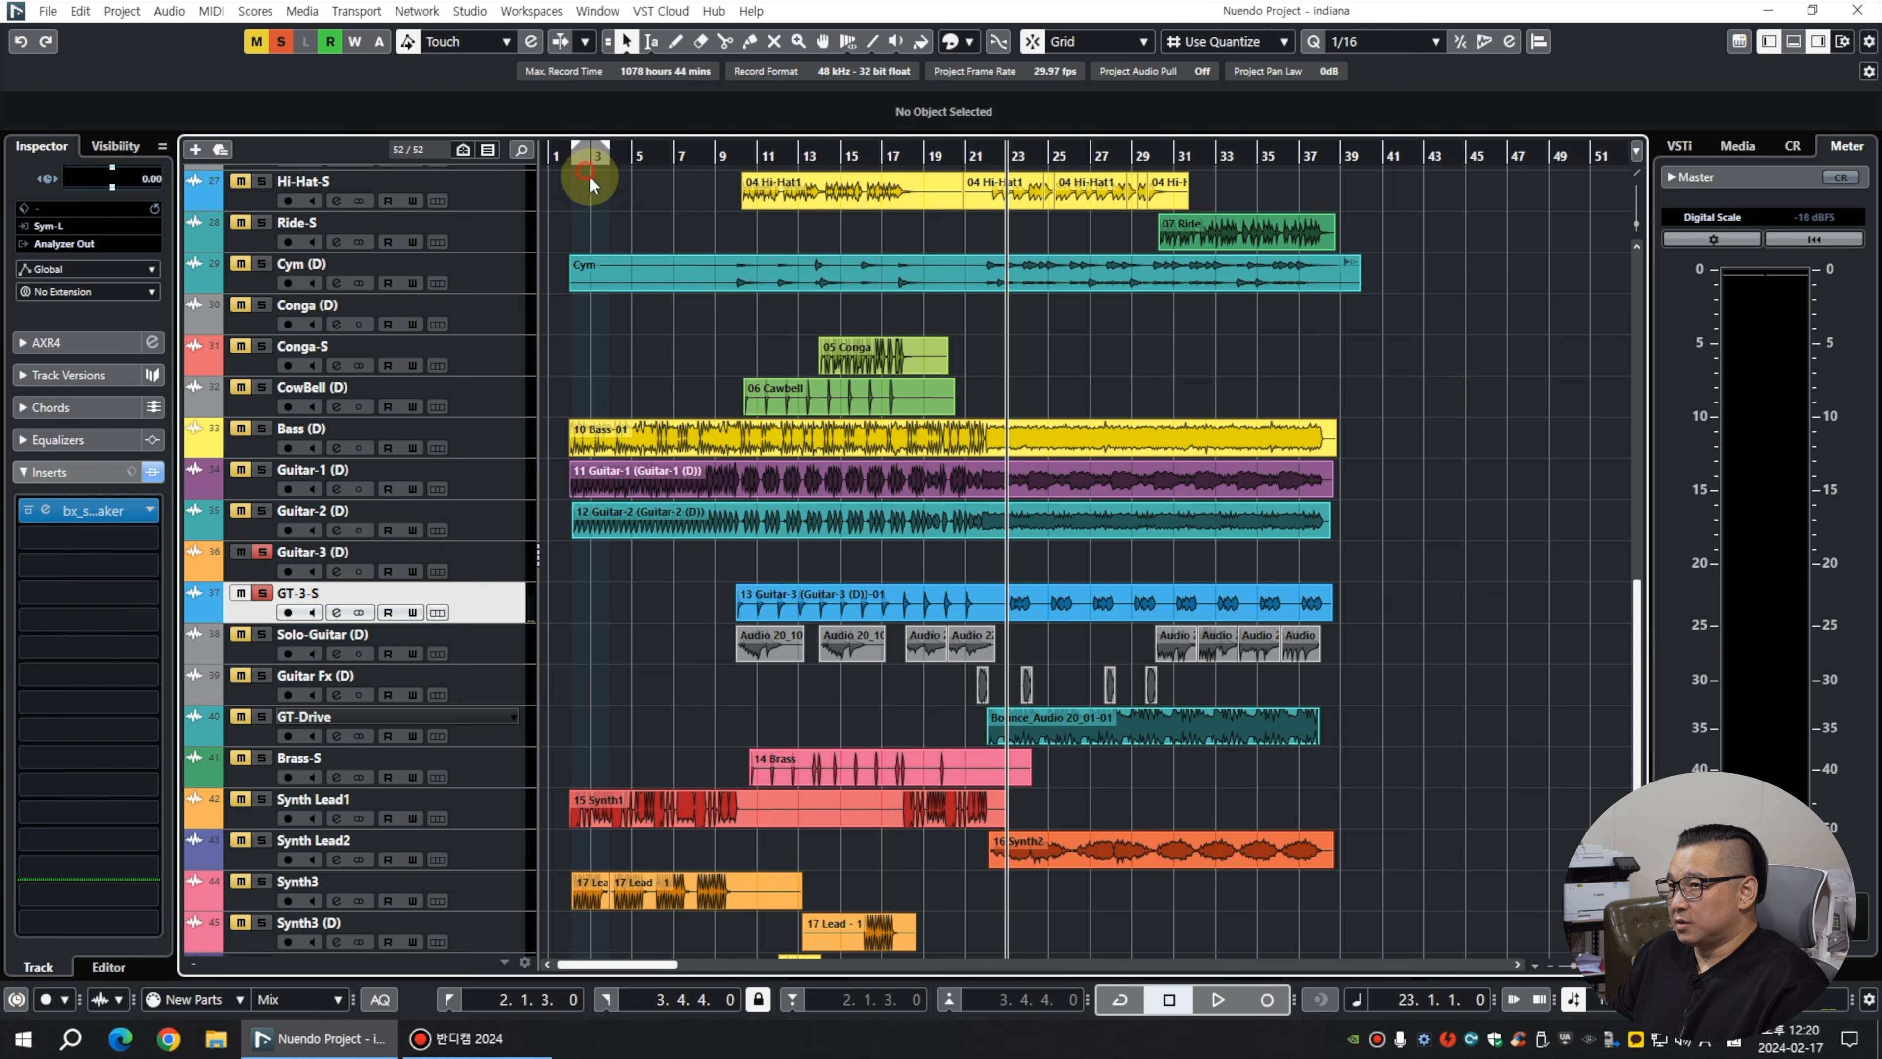
{"action": "key", "text": "ctrl+d"}
{"action": "scroll", "coordinate": [1461, 673], "scroll_direction": "down", "scroll_amount": 3}
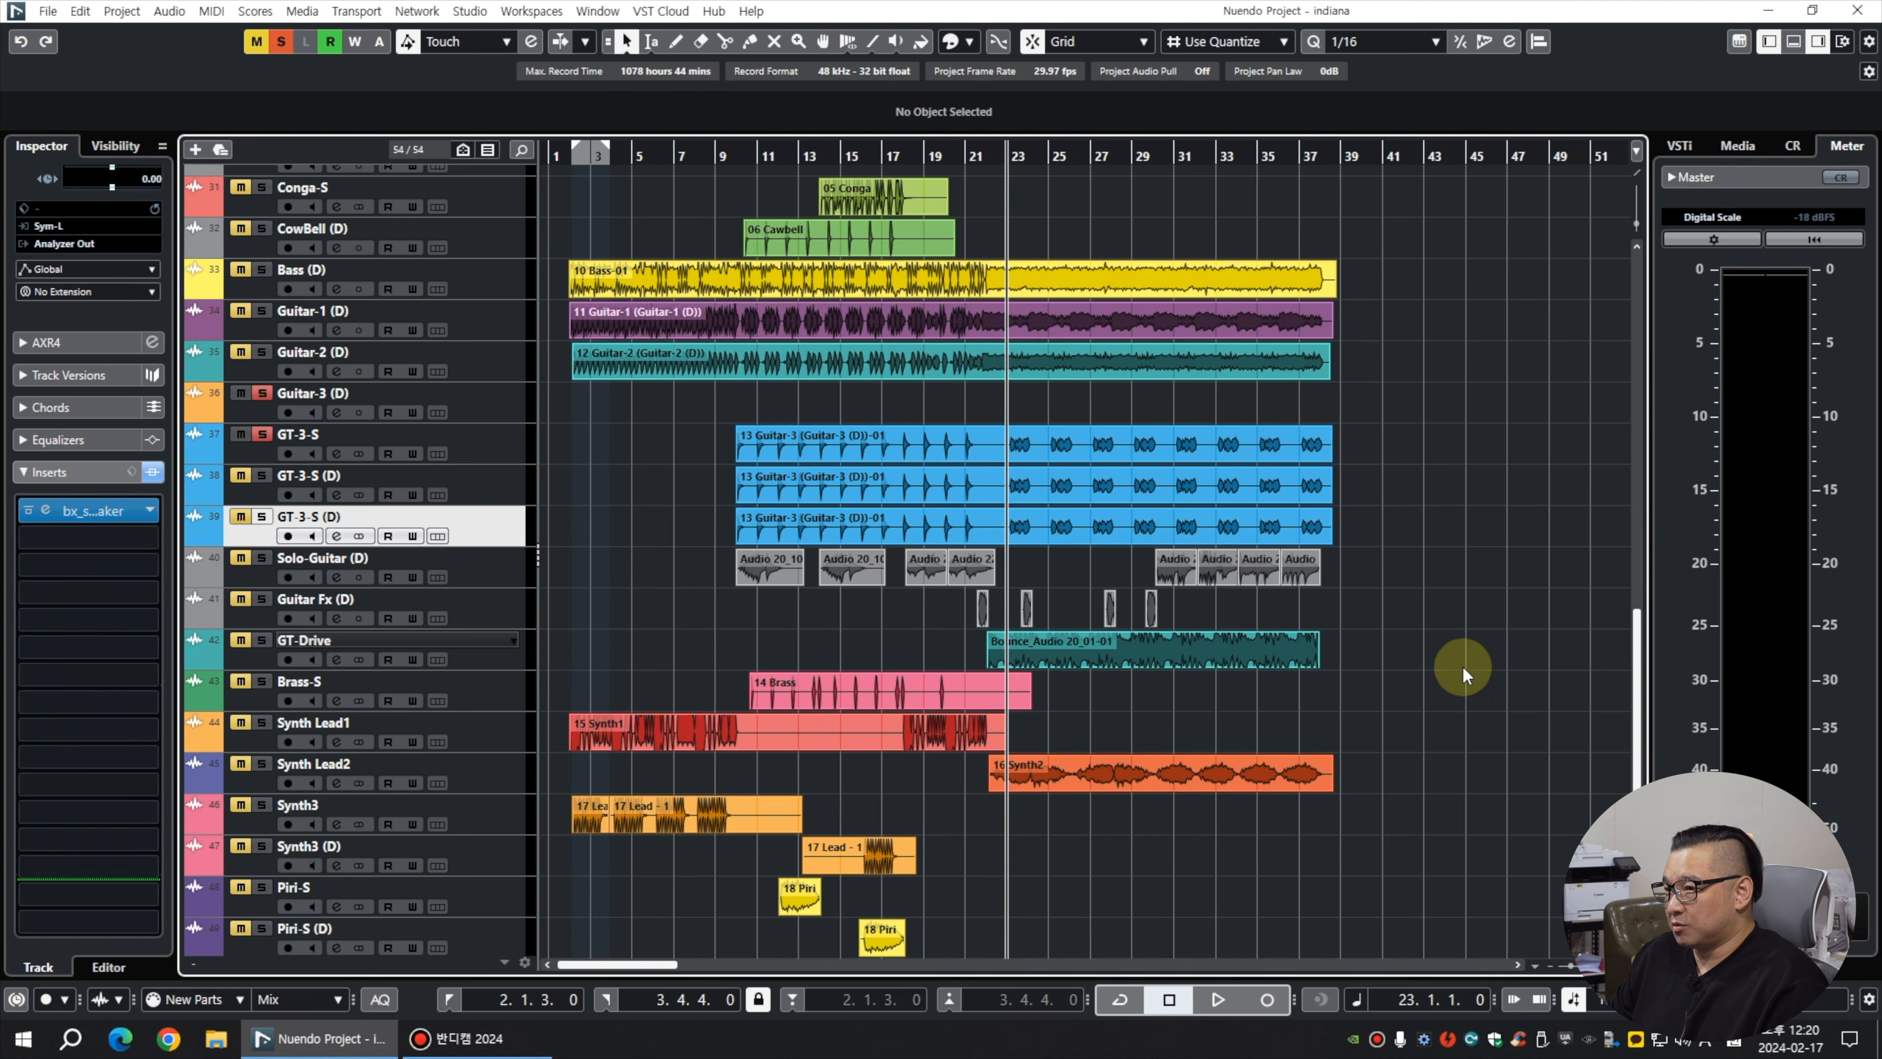
{"action": "left_click_drag", "start_coordinate": [995, 451], "coordinate": [992, 450]}
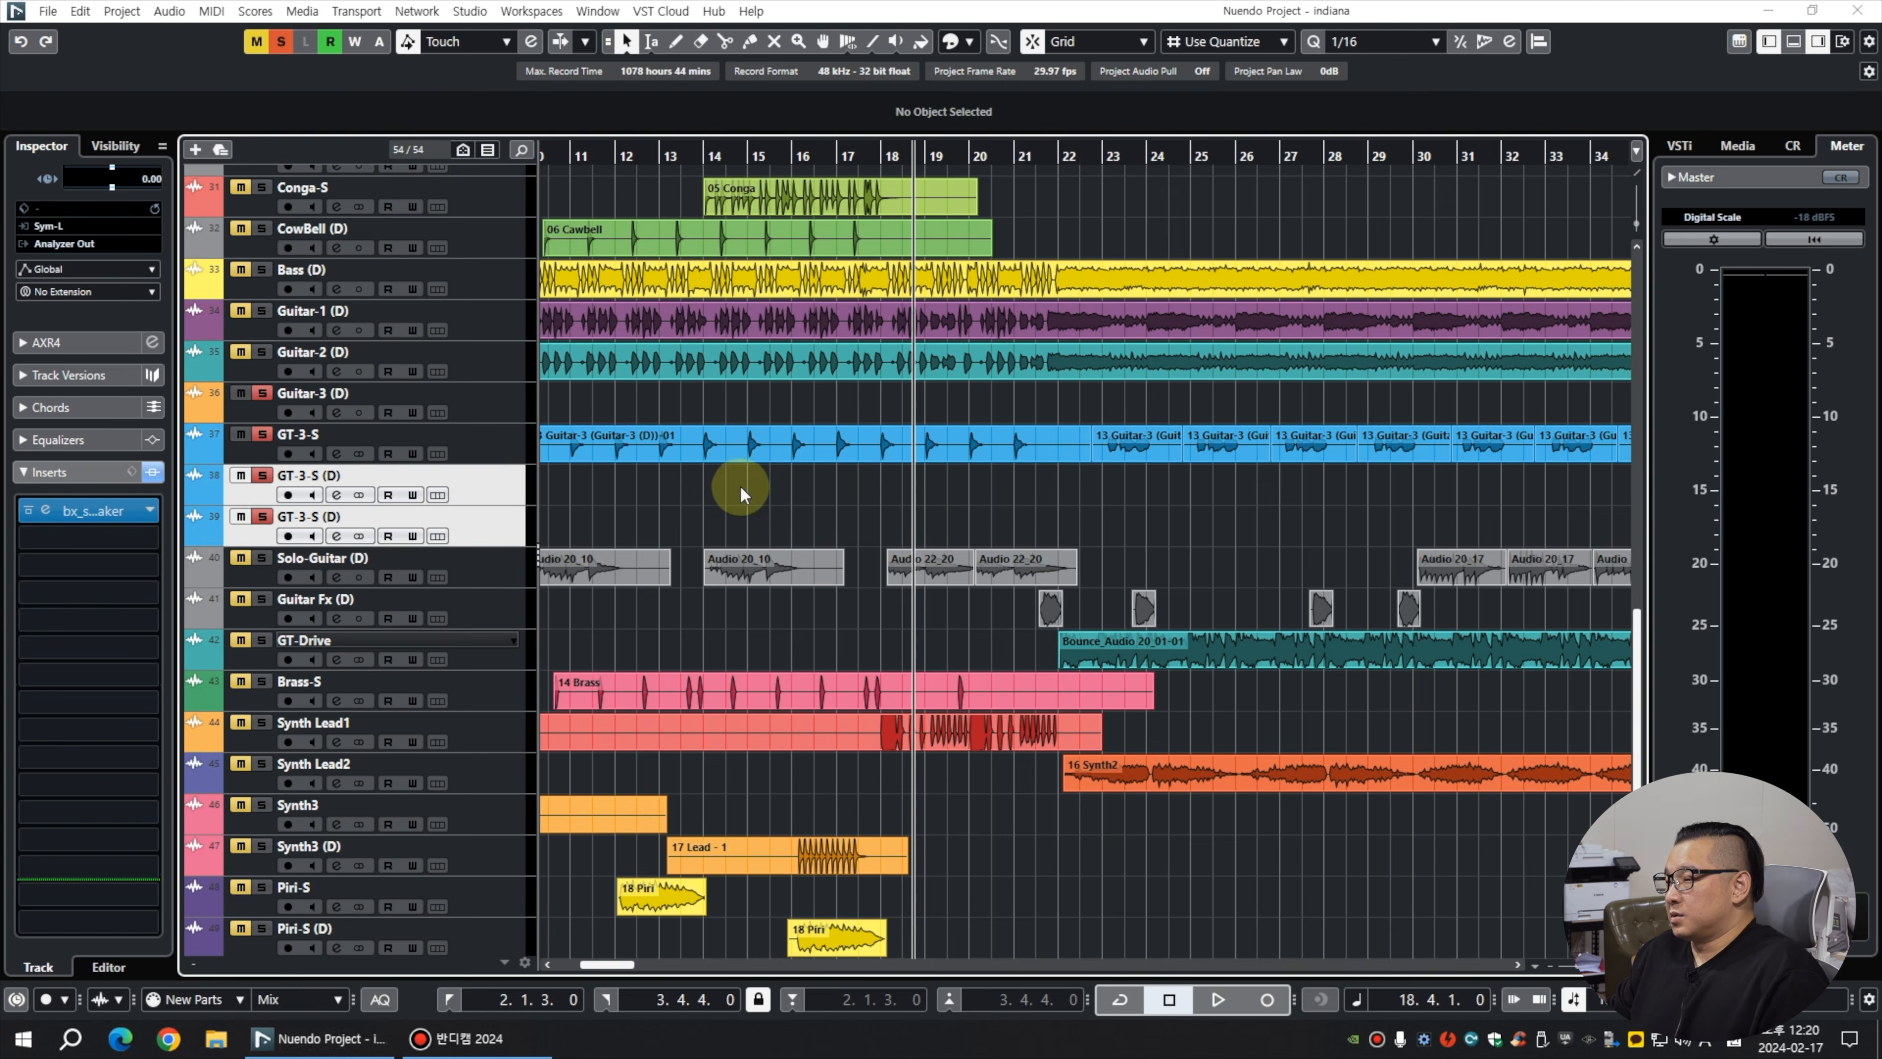
Pan the first GT-3-S (D) duplicate to L60 and the second to R60.
{"action": "key", "text": "F3"}
{"action": "left_click", "coordinate": [1338, 796]}
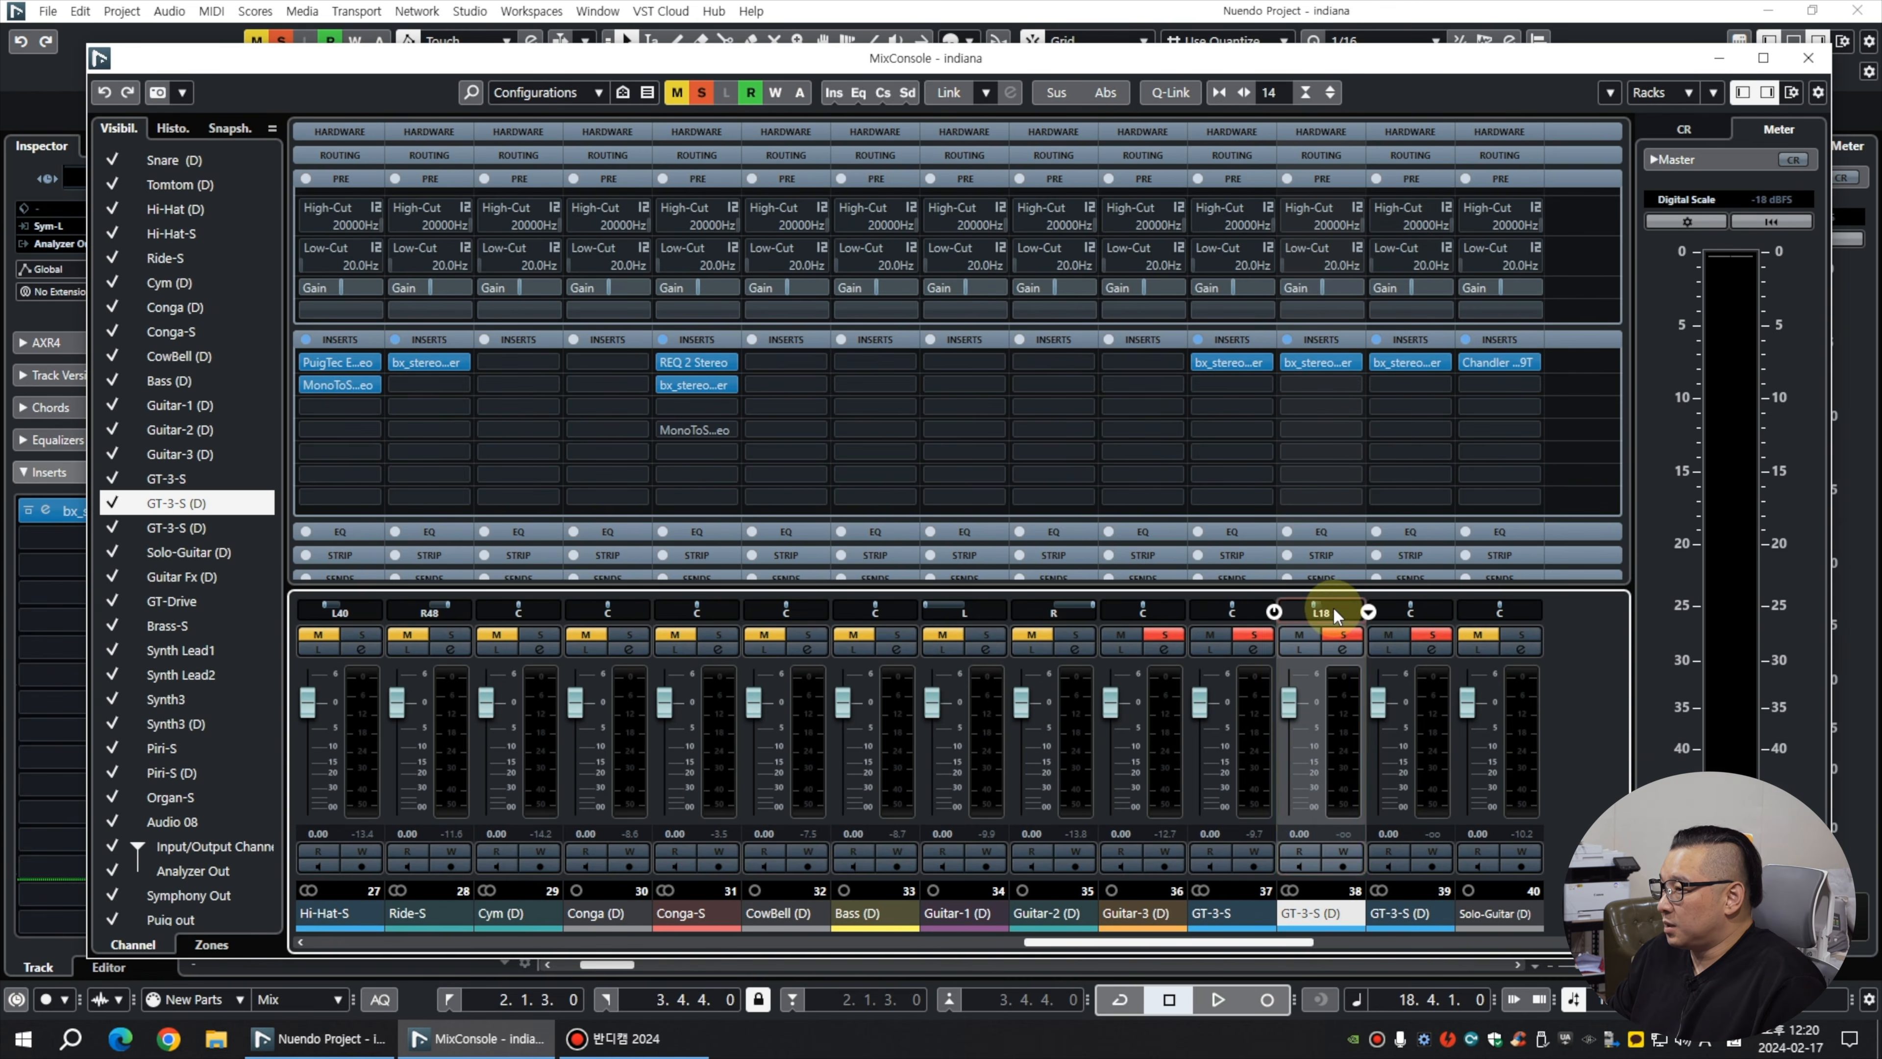
{"action": "scroll", "coordinate": [1332, 610], "scroll_direction": "down", "scroll_amount": 5}
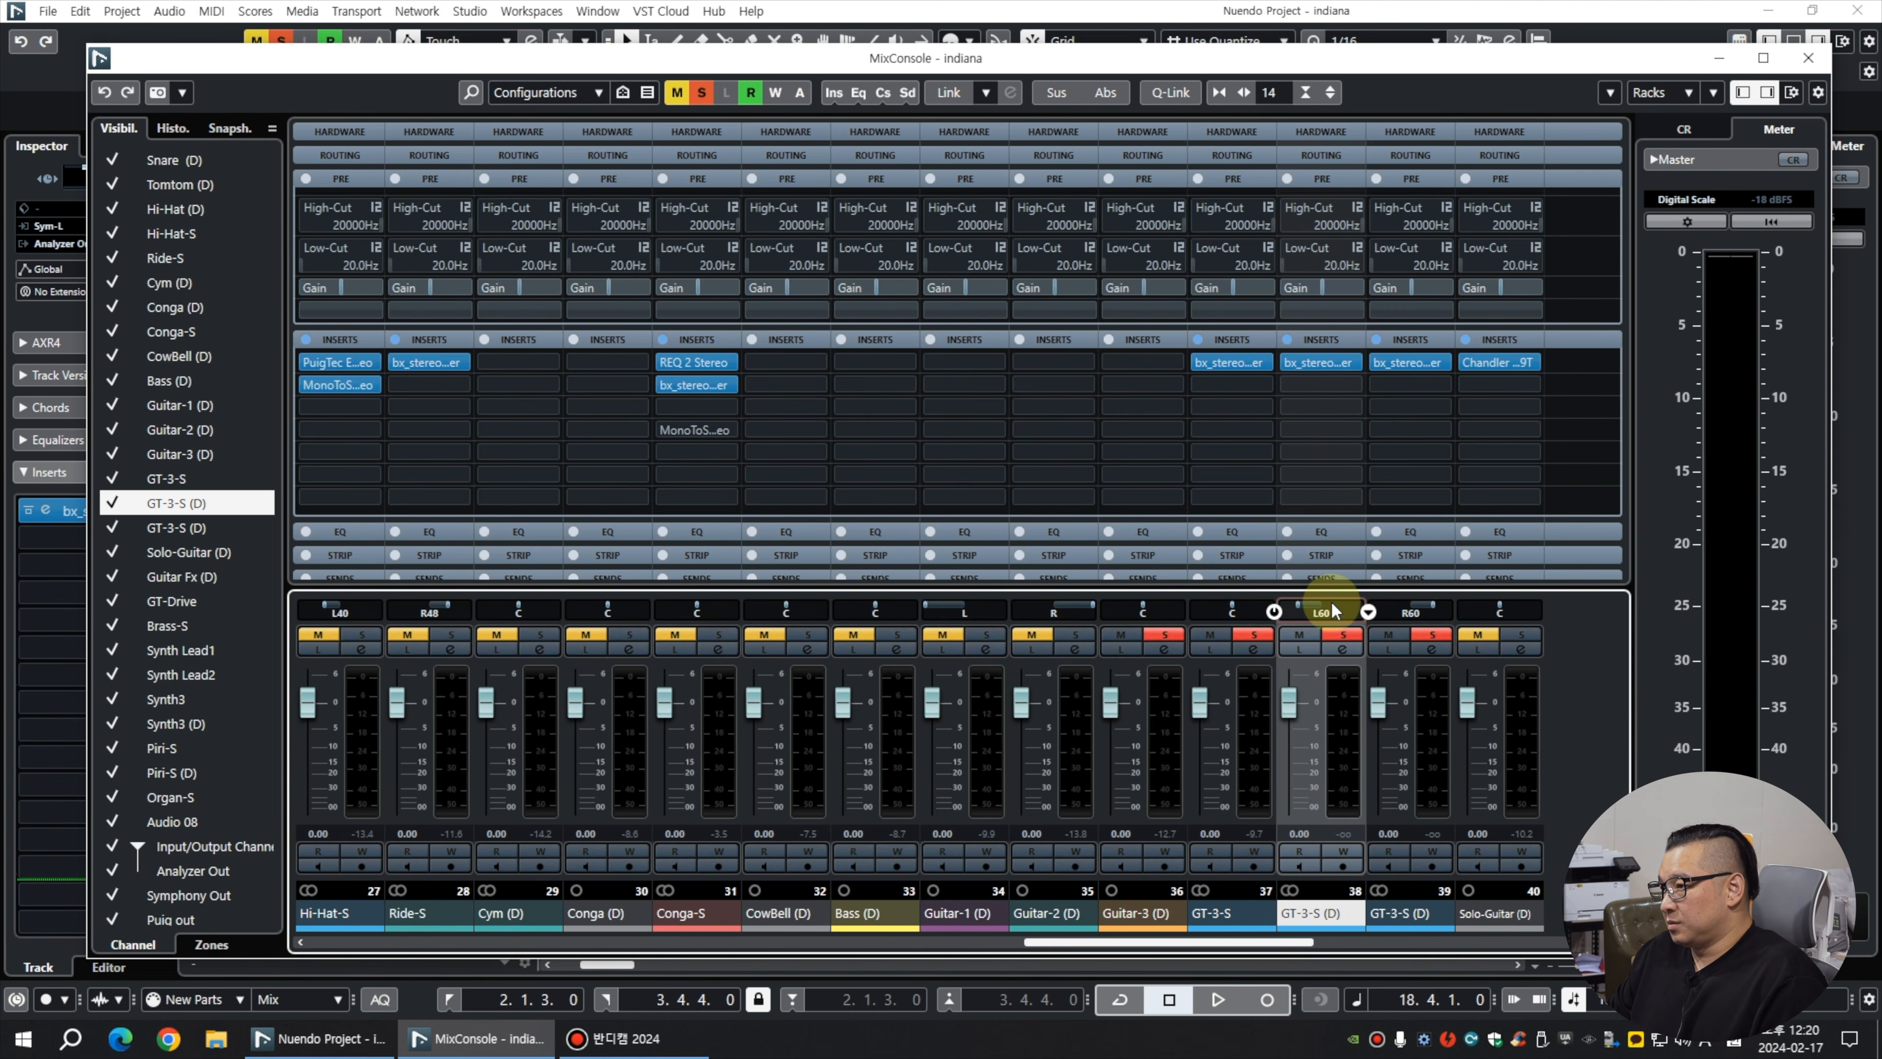
{"action": "key", "text": "F3"}
Distribute the repeated GT-3-S guitar events from about bar 24 onward across GT-3-S and its two panned duplicates, alternating phrase by phrase.
{"action": "key", "text": "h"}
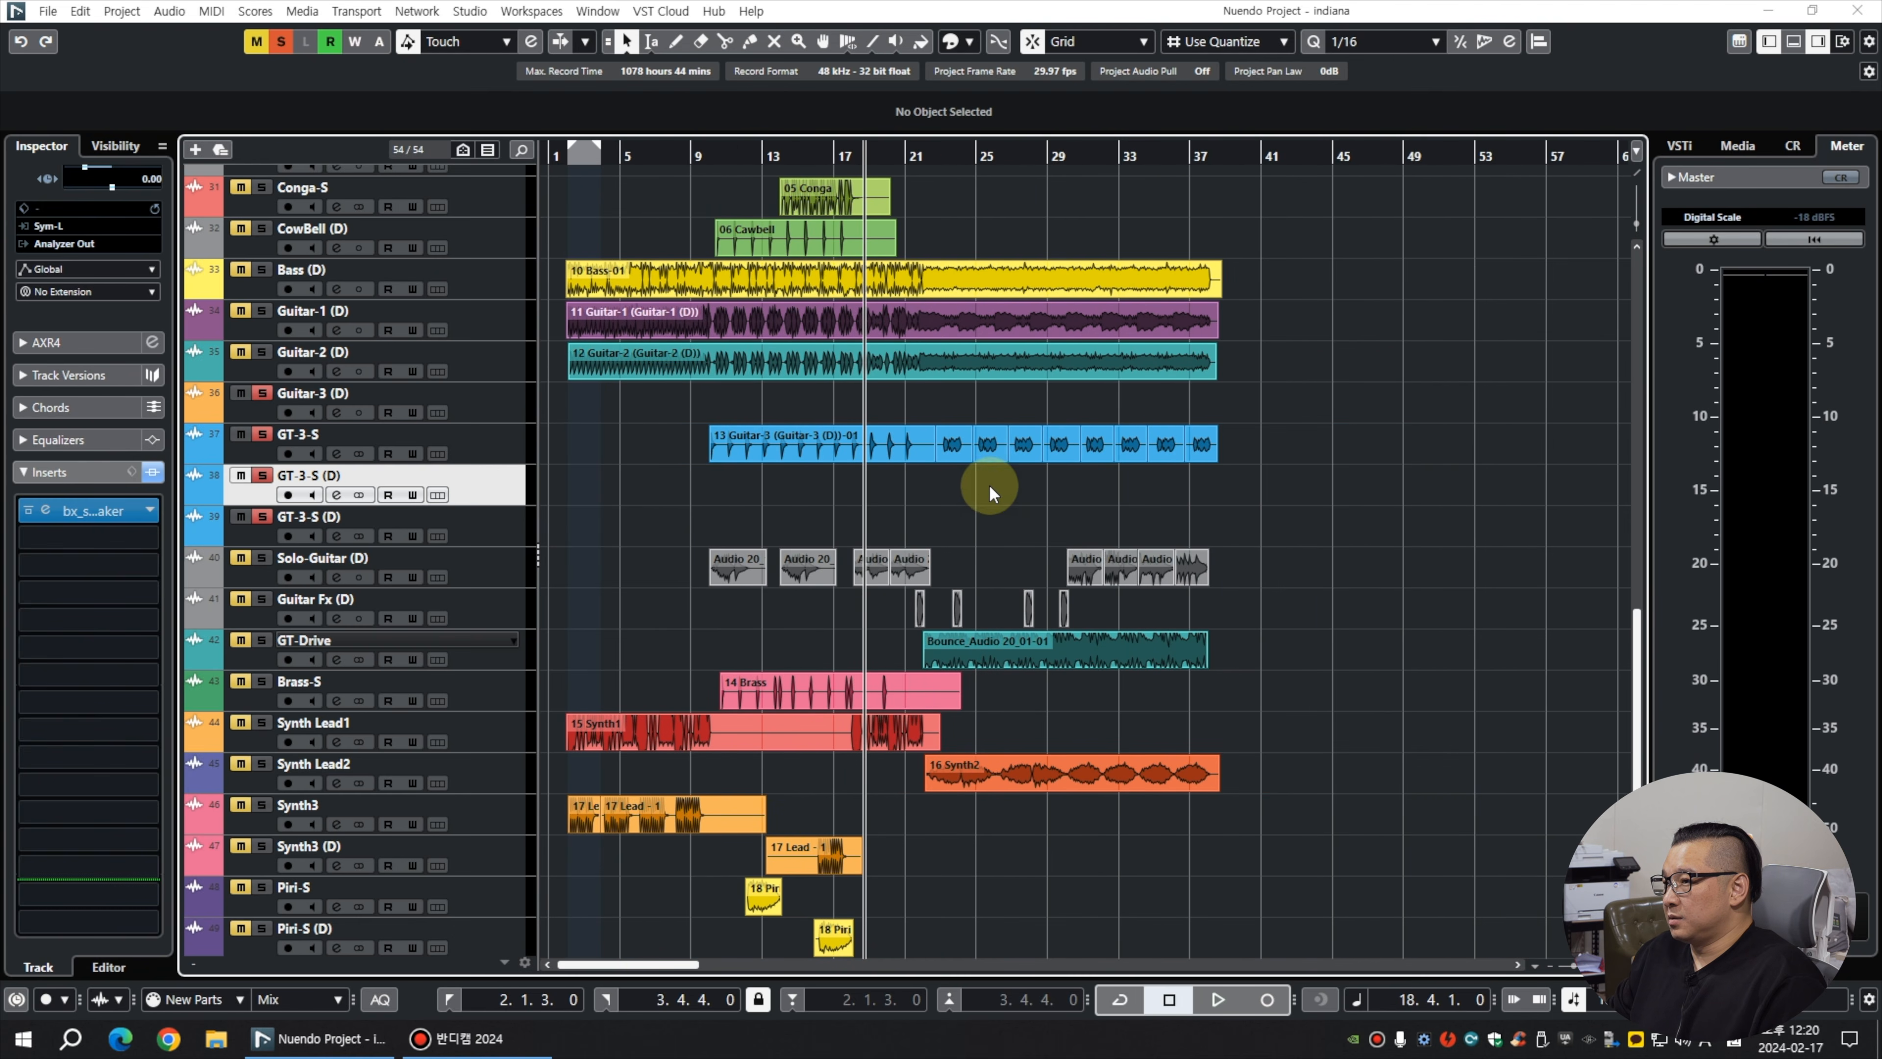
{"action": "left_click", "coordinate": [995, 452]}
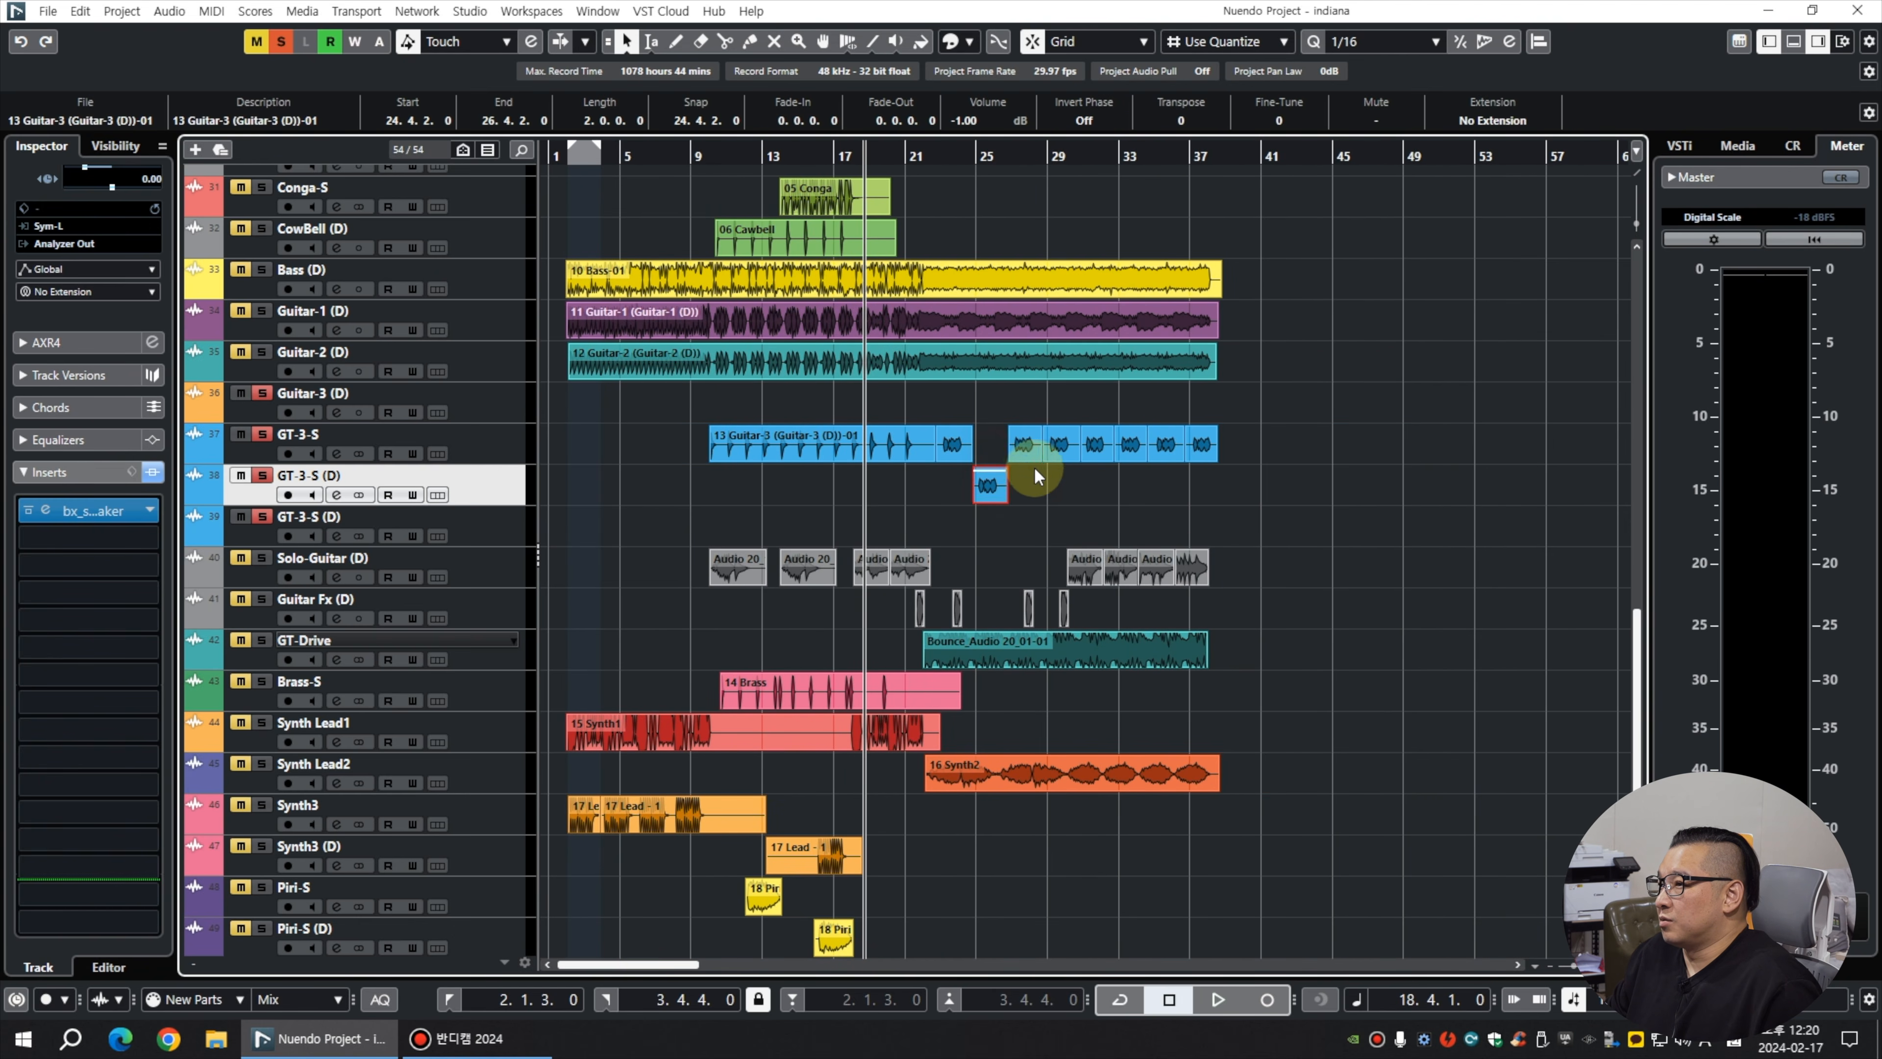
{"action": "left_click_drag", "start_coordinate": [1028, 460], "coordinate": [1027, 530]}
{"action": "left_click_drag", "start_coordinate": [1060, 449], "coordinate": [1219, 505]}
{"action": "left_click", "coordinate": [1171, 456]}
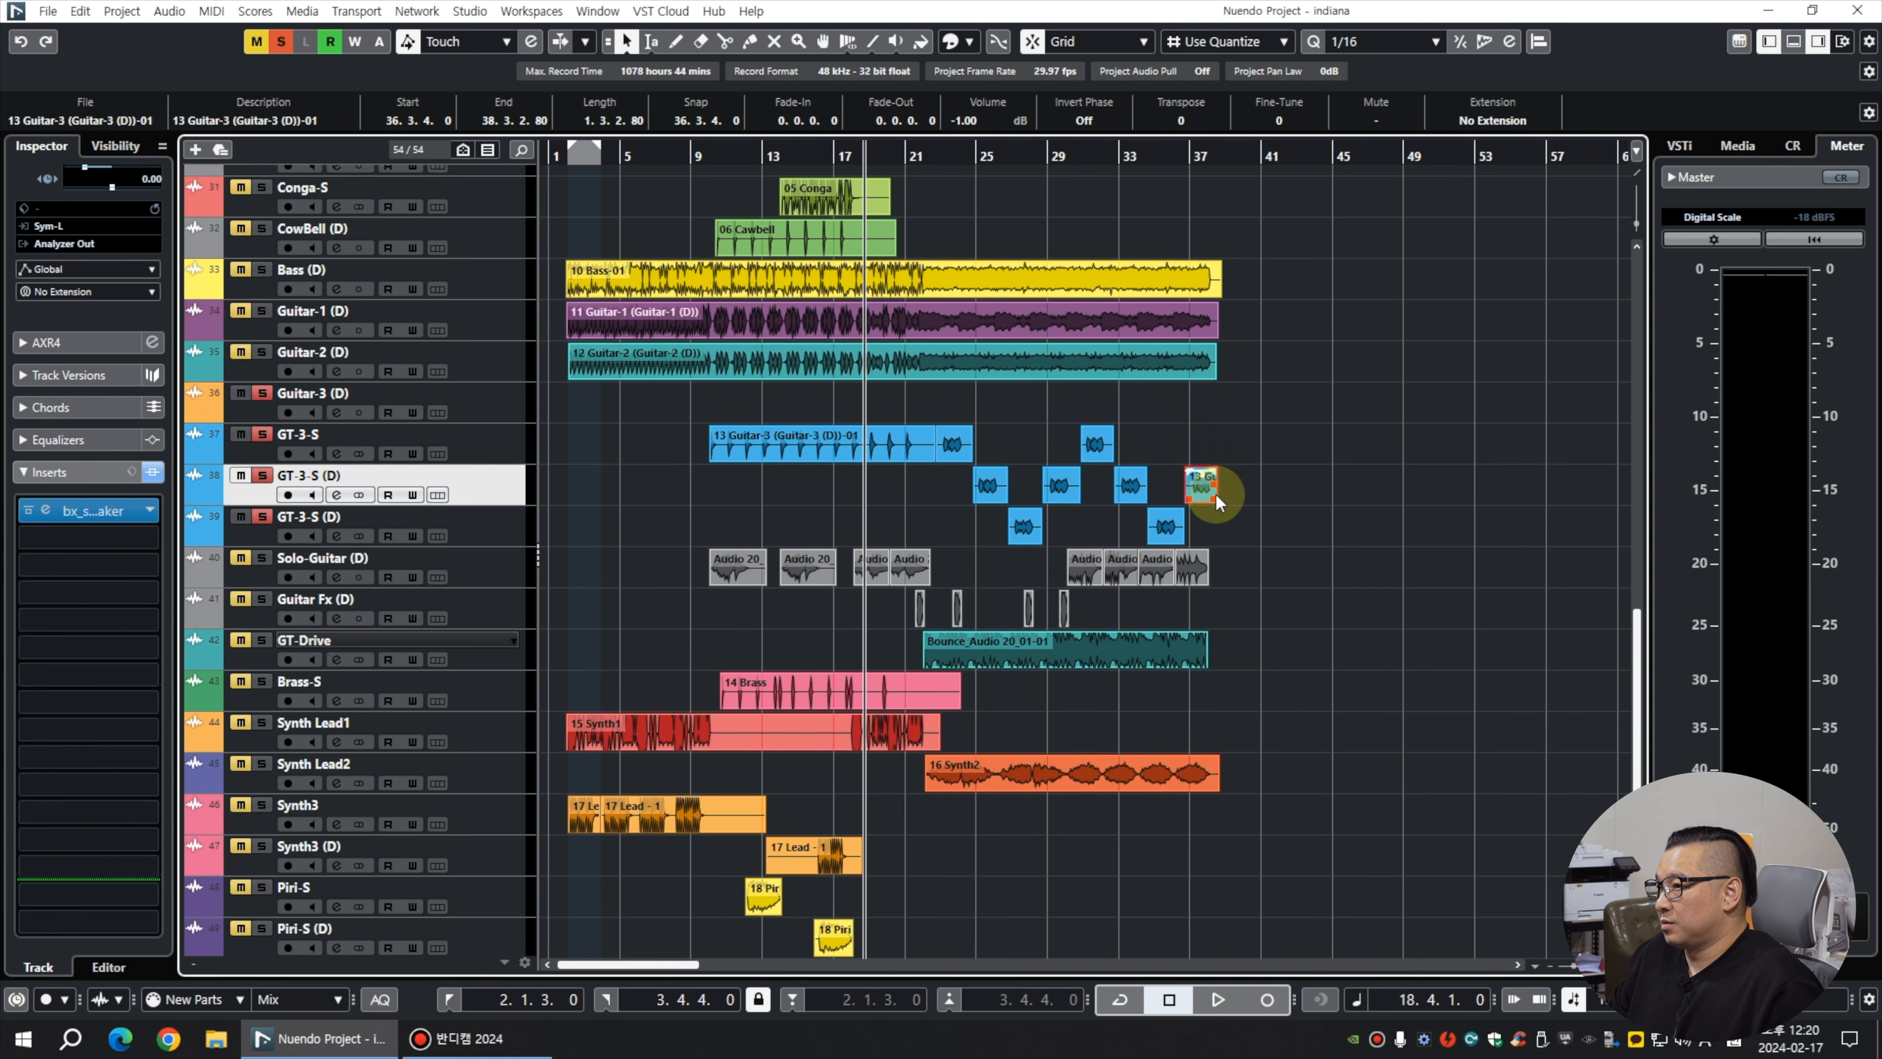
{"action": "left_click", "coordinate": [1184, 422]}
Play the soloed GT-3-S tracks from bar 18 to check the alternating guitar panning.
{"action": "key", "text": "space"}
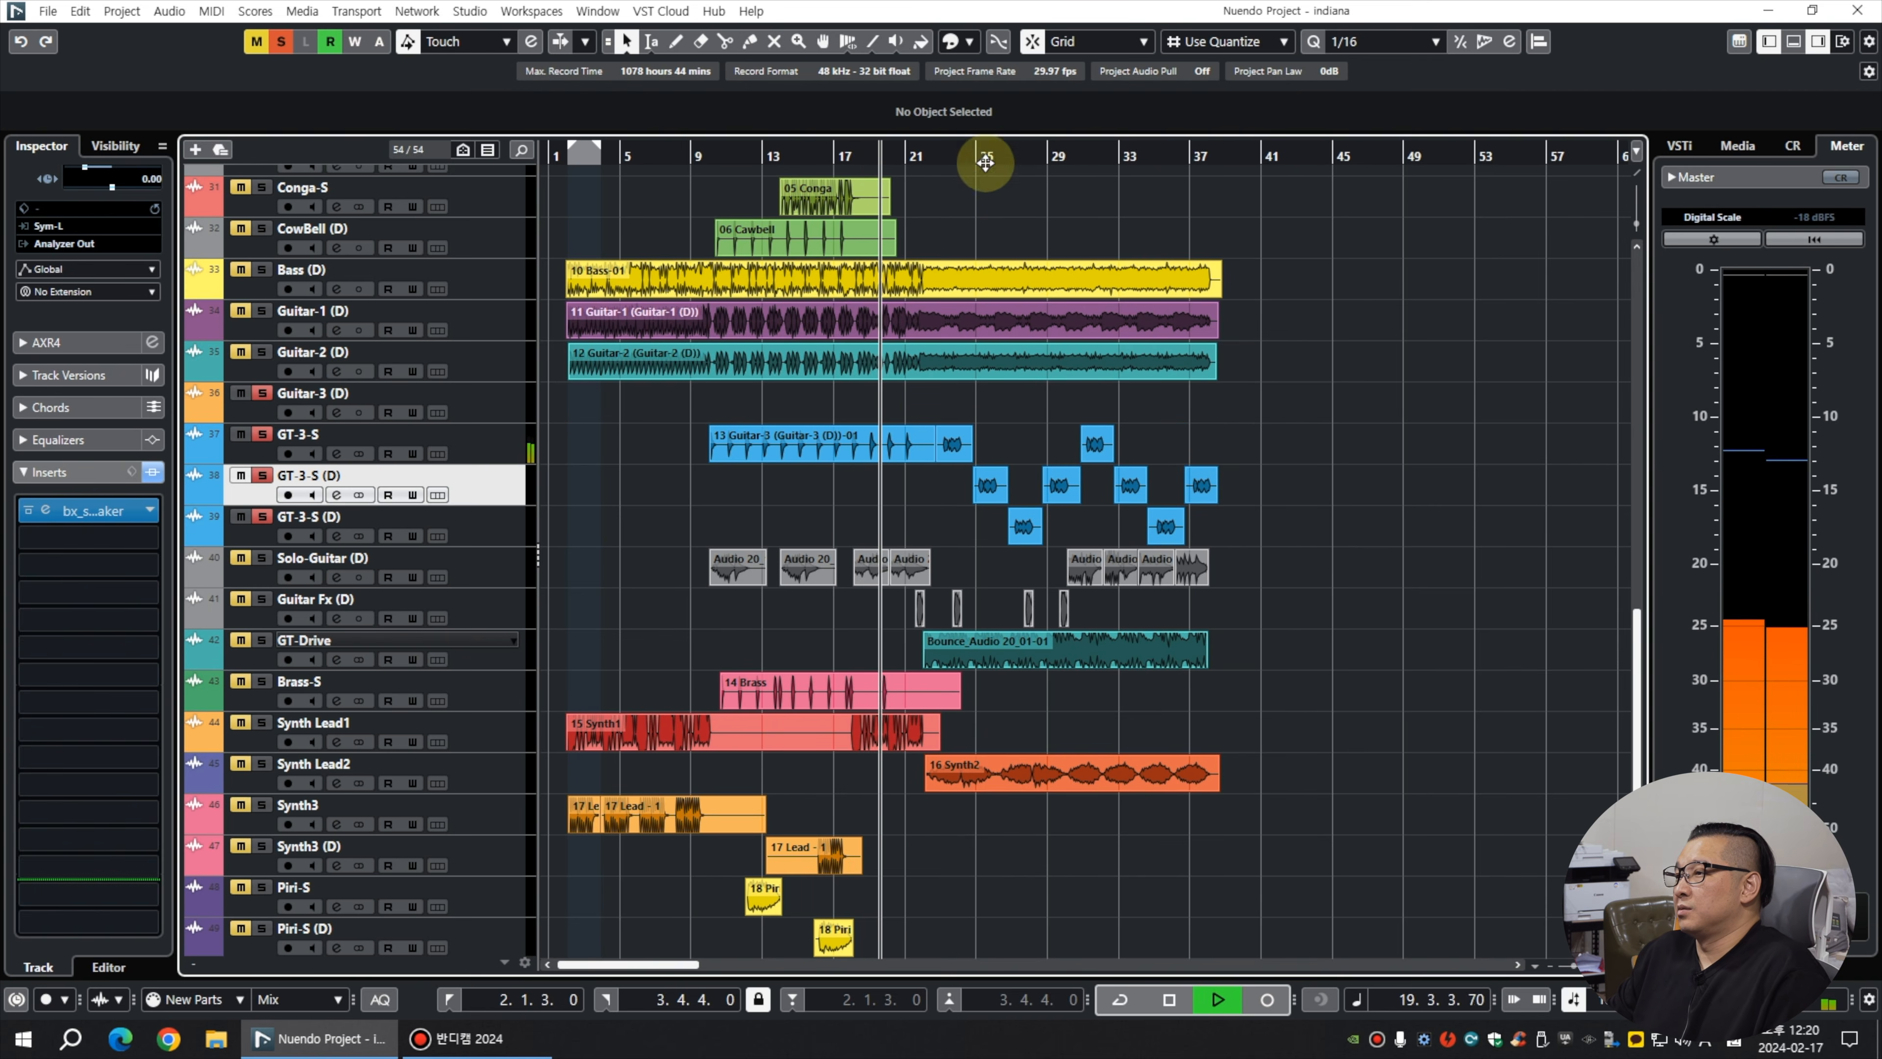
{"action": "key", "text": "h"}
{"action": "key", "text": "h"}
{"action": "key", "text": "h"}
{"action": "key", "text": "h"}
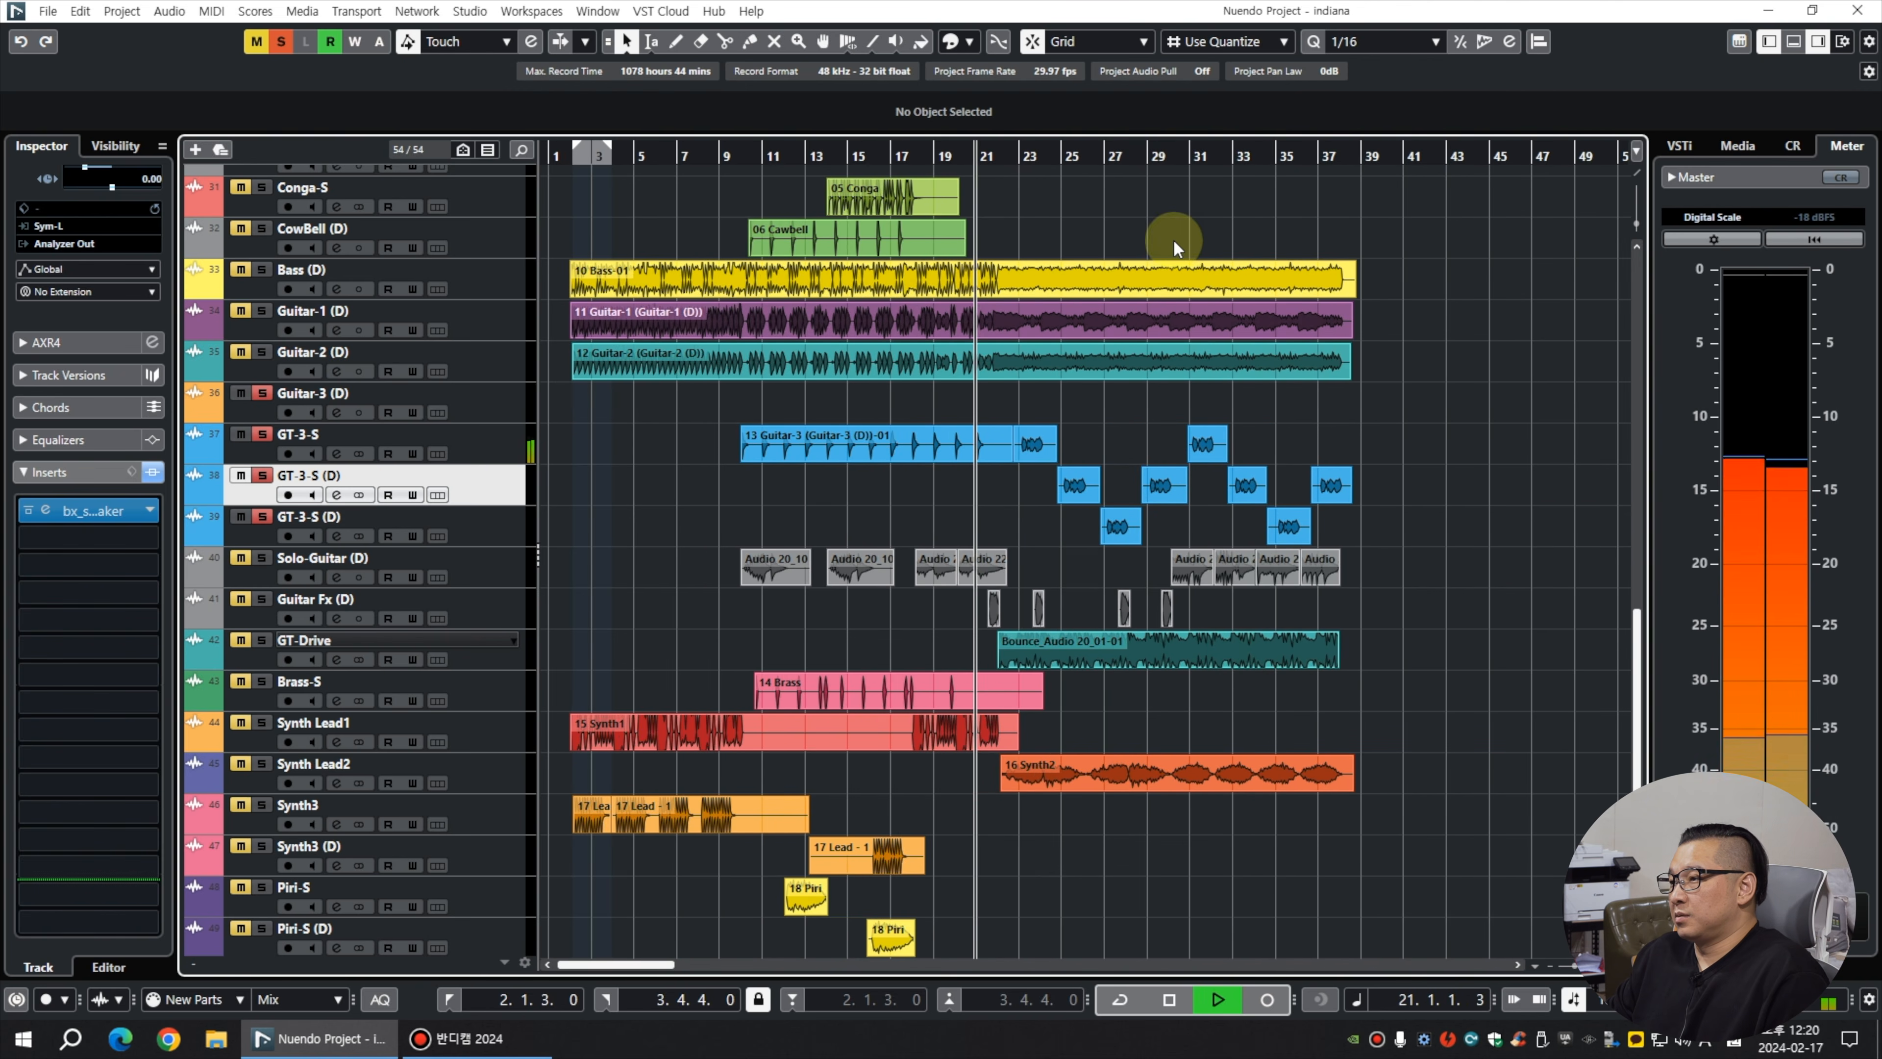
{"action": "key", "text": "g"}
{"action": "key", "text": "g"}
{"action": "key", "text": "g"}
{"action": "key", "text": "g"}
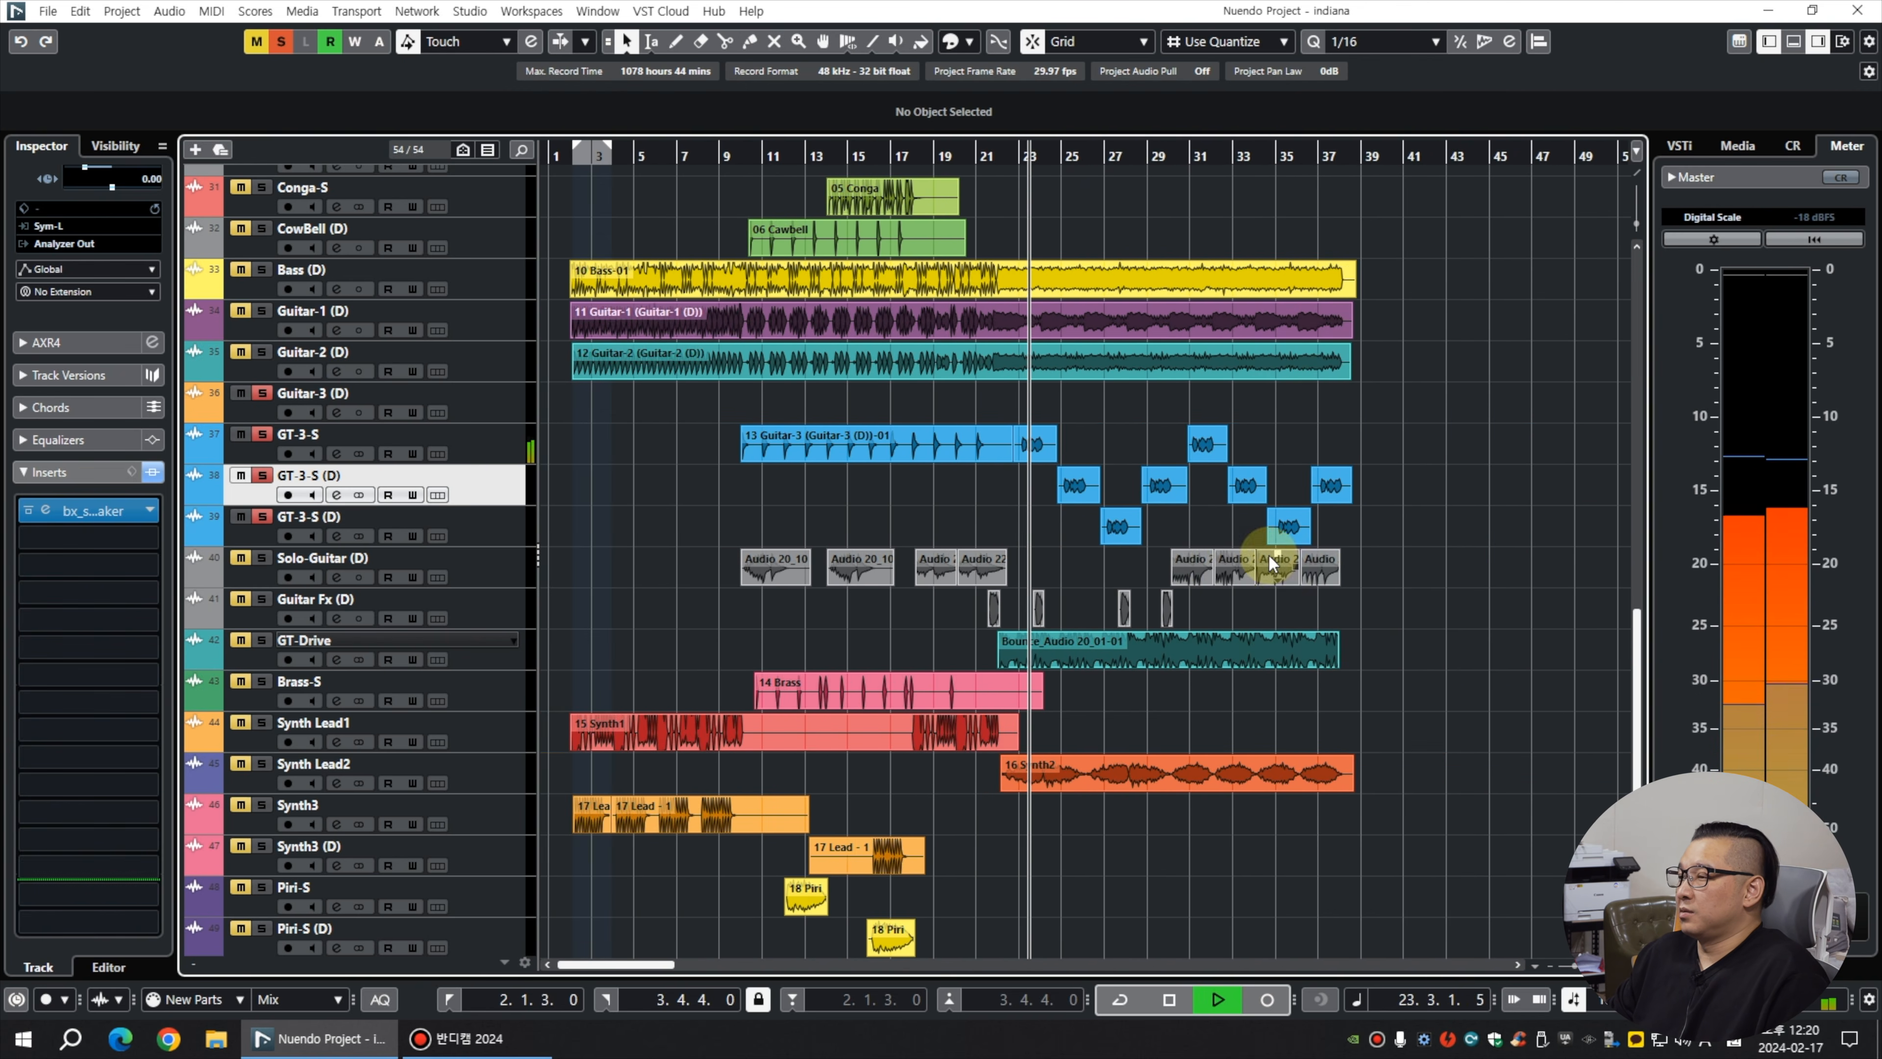
{"action": "key", "text": "h"}
{"action": "key", "text": "h"}
{"action": "key", "text": "g"}
{"action": "key", "text": "g"}
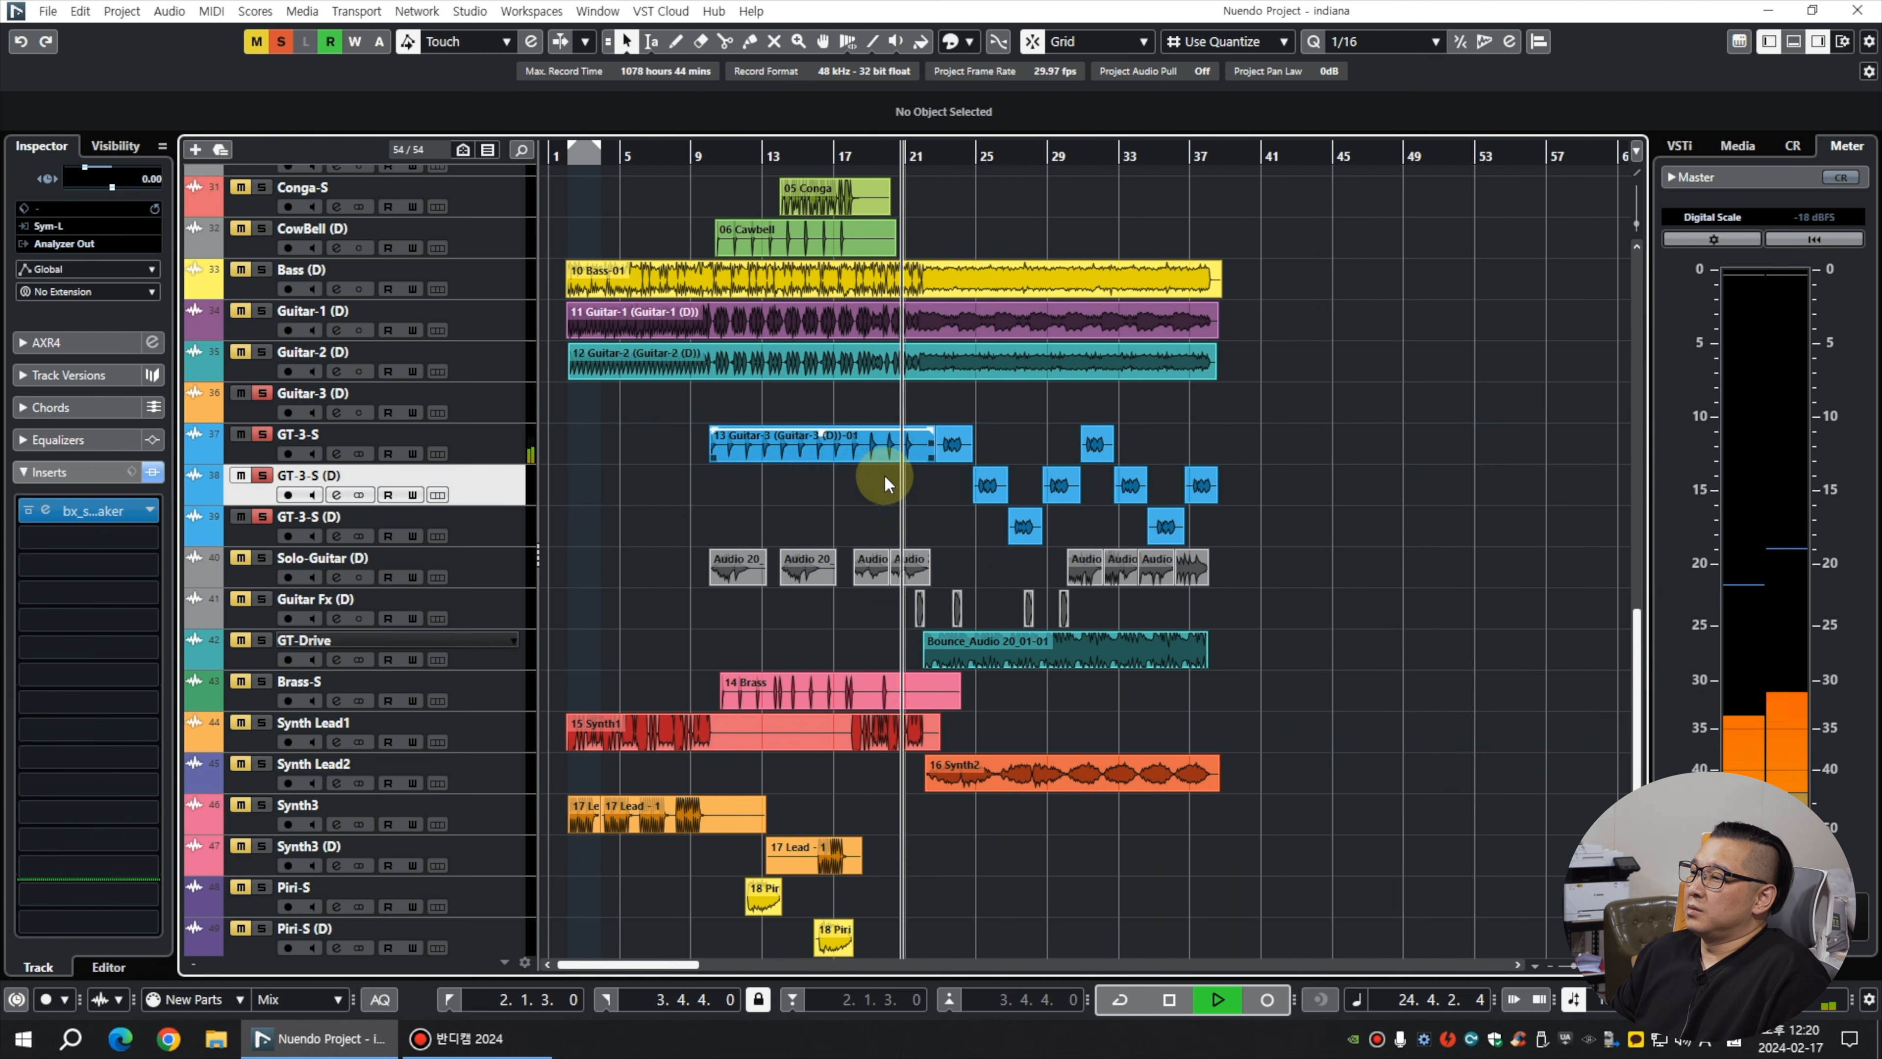
{"action": "key", "text": "h"}
{"action": "key", "text": "h"}
{"action": "key", "text": "h"}
{"action": "key", "text": "h"}
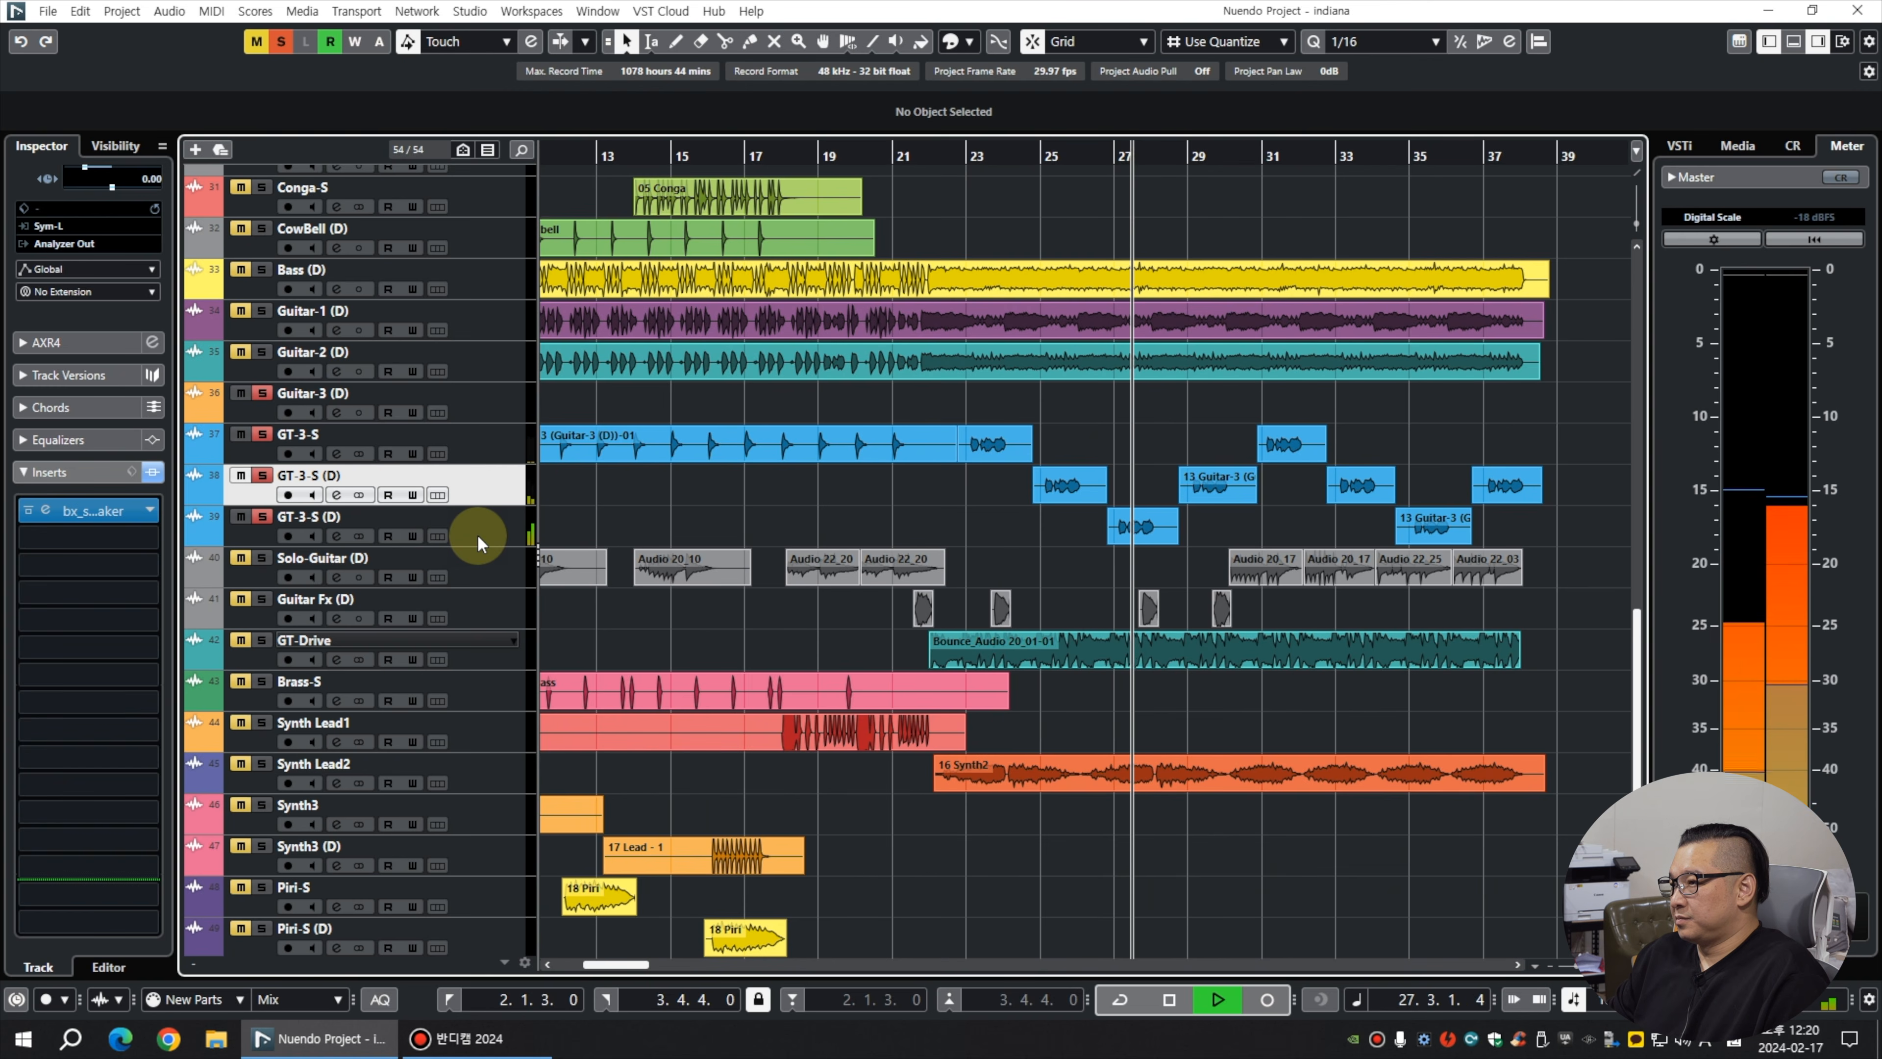
Raise both GT-3-S (D) duplicates to 3.00 dB during playback and close the mixer.
{"action": "key", "text": "F3"}
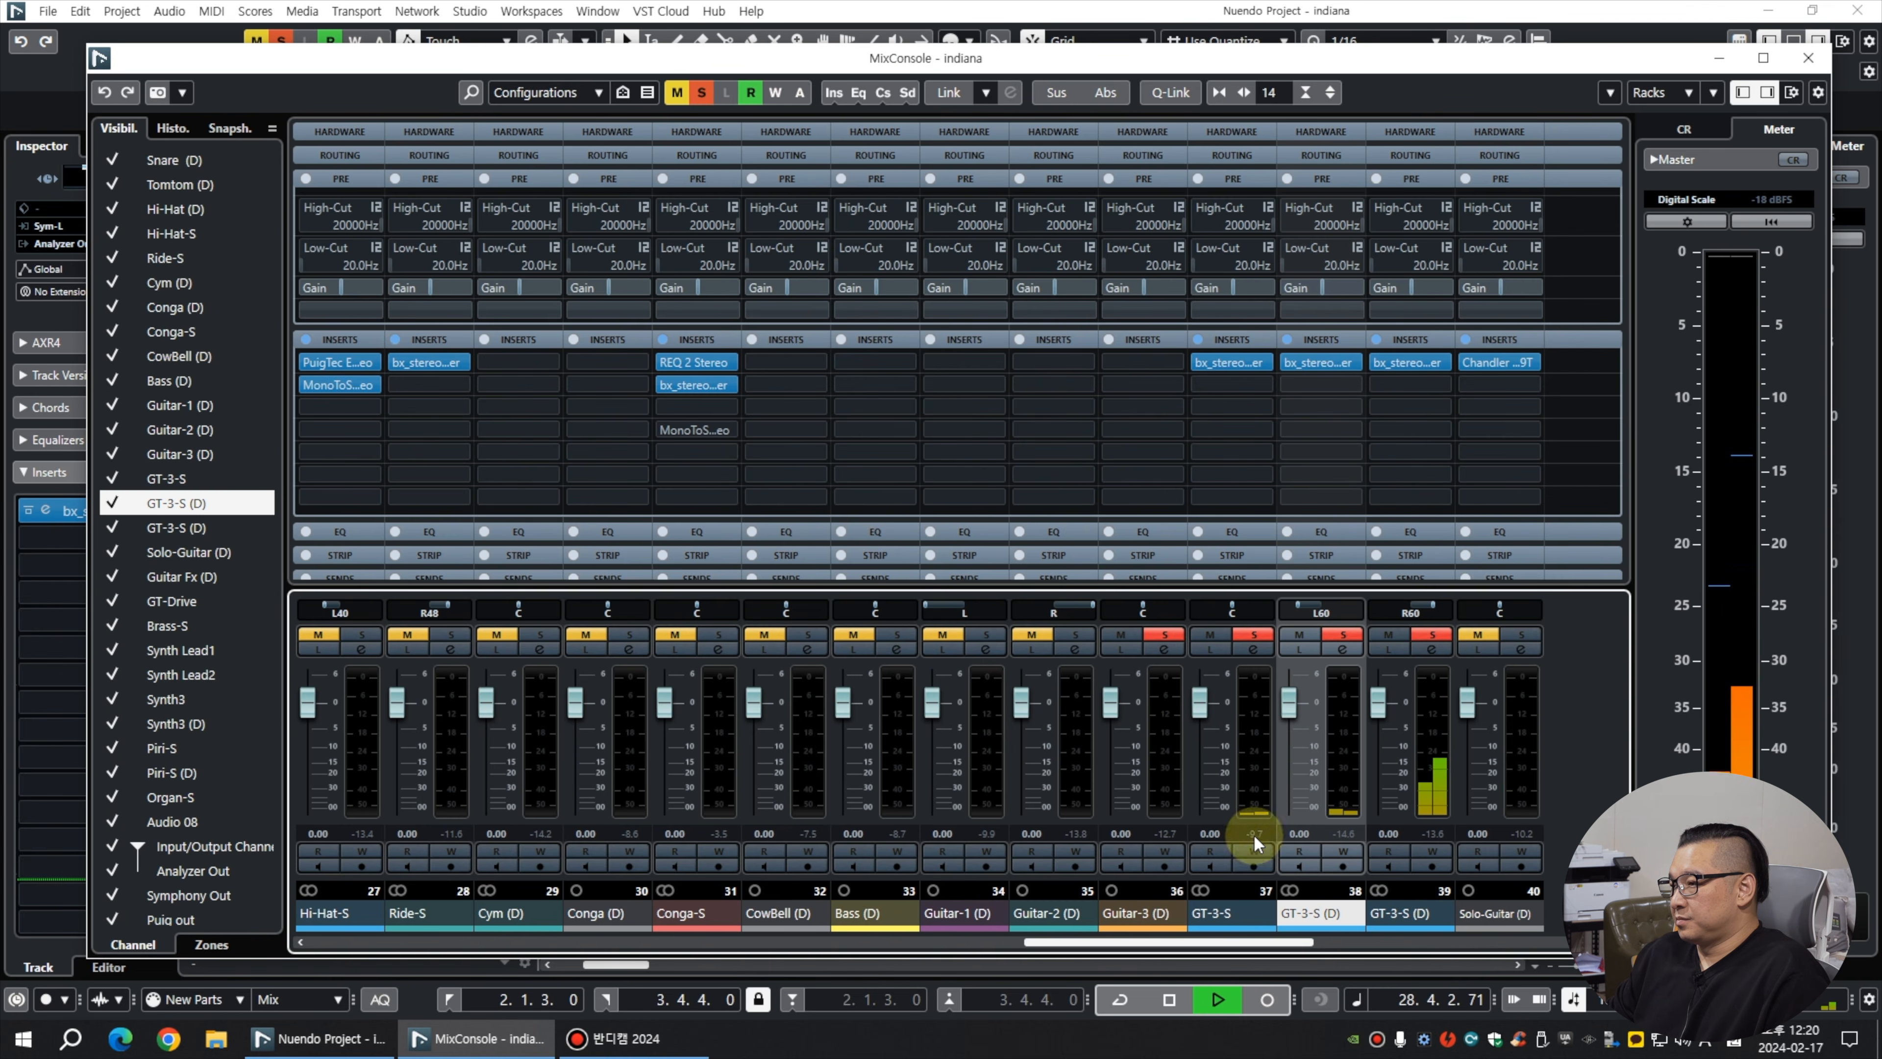
{"action": "left_click", "coordinate": [1425, 763], "text": "ctrl"}
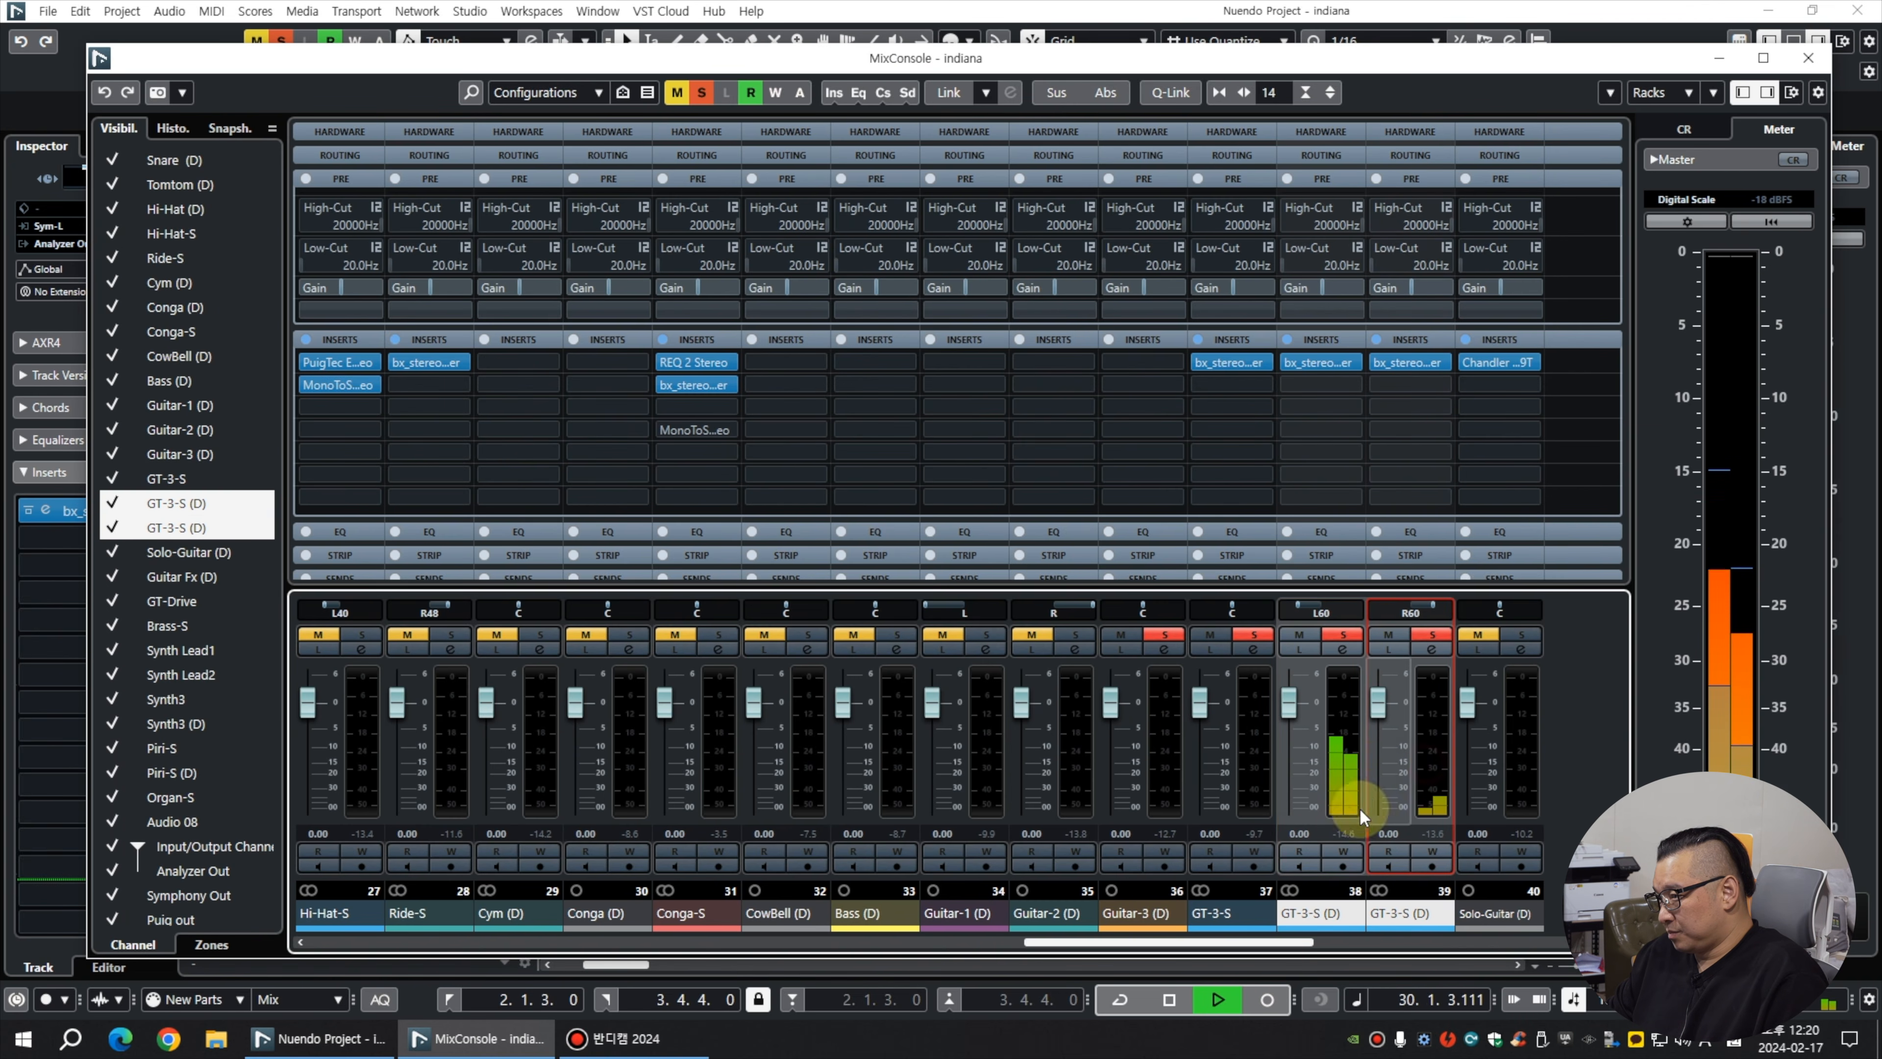
{"action": "type", "text": "3"}
{"action": "key", "text": "Return"}
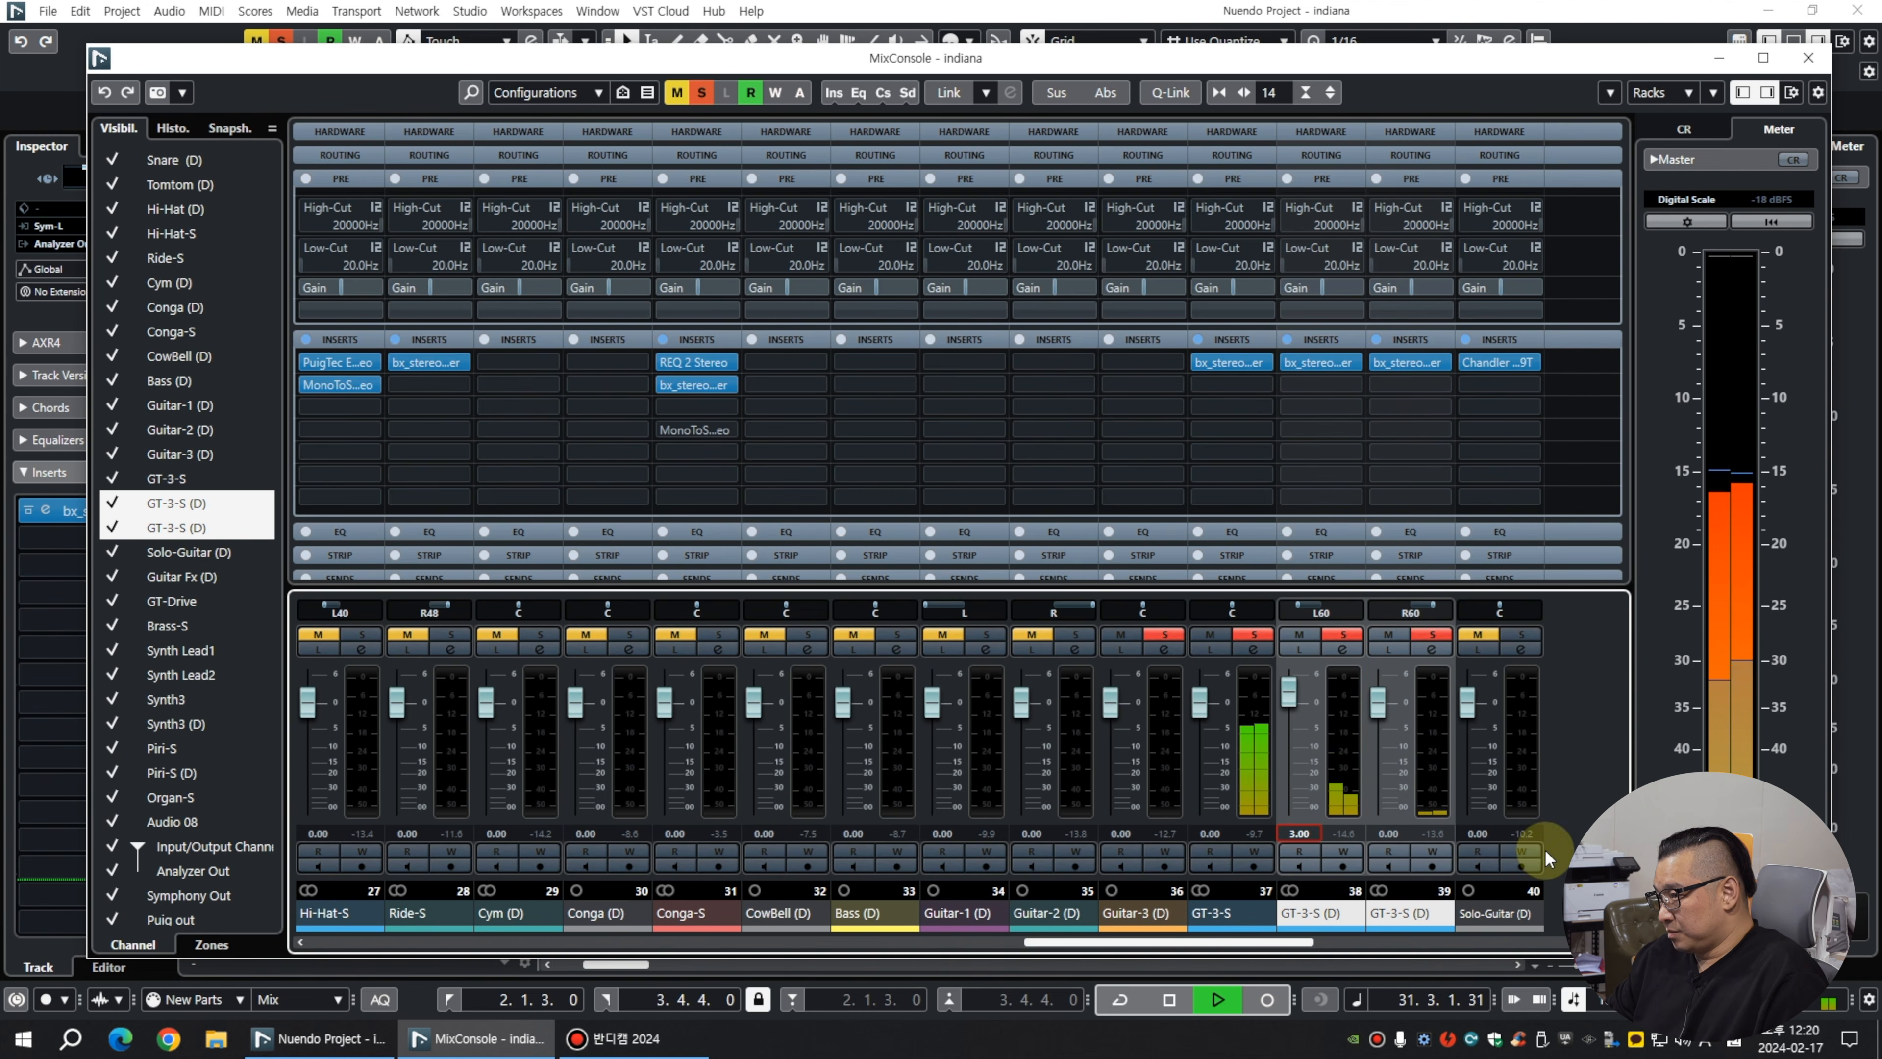
{"action": "left_click", "coordinate": [1388, 832]}
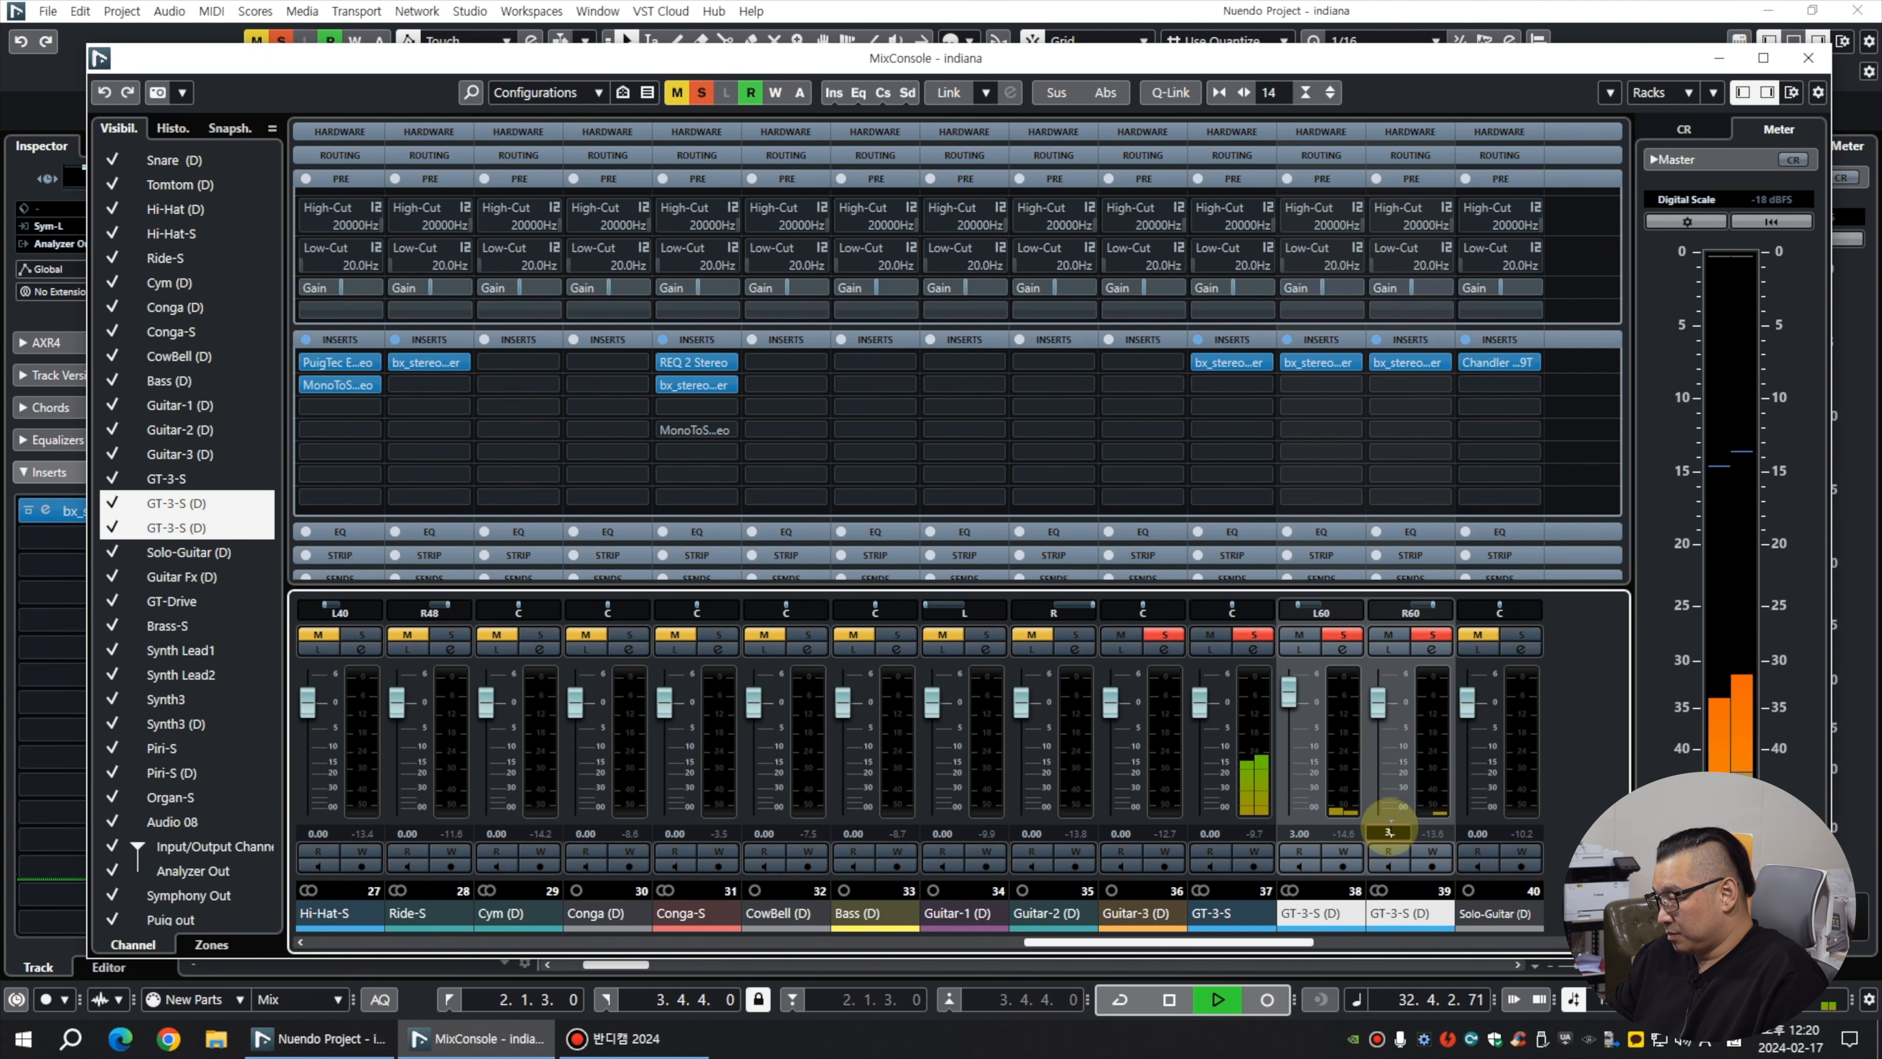
{"action": "left_click", "coordinate": [1337, 742]}
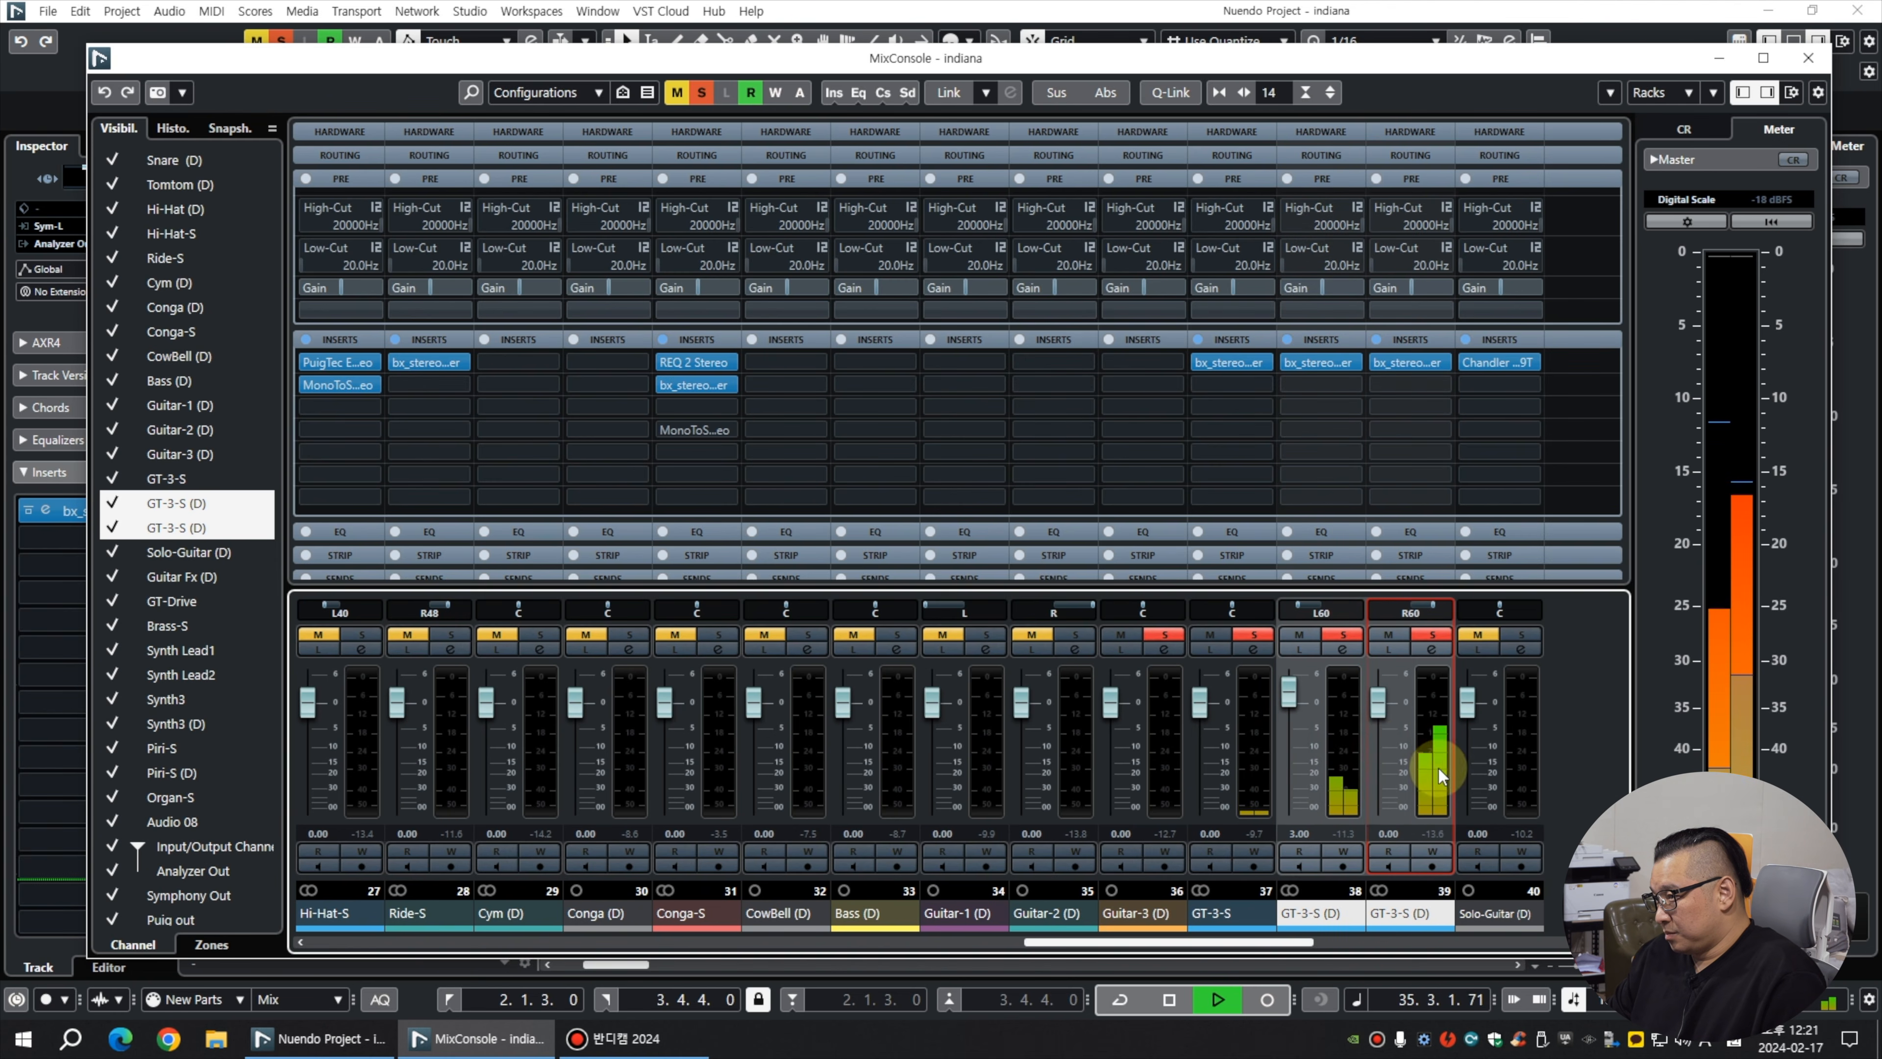
{"action": "left_click", "coordinate": [1397, 725]}
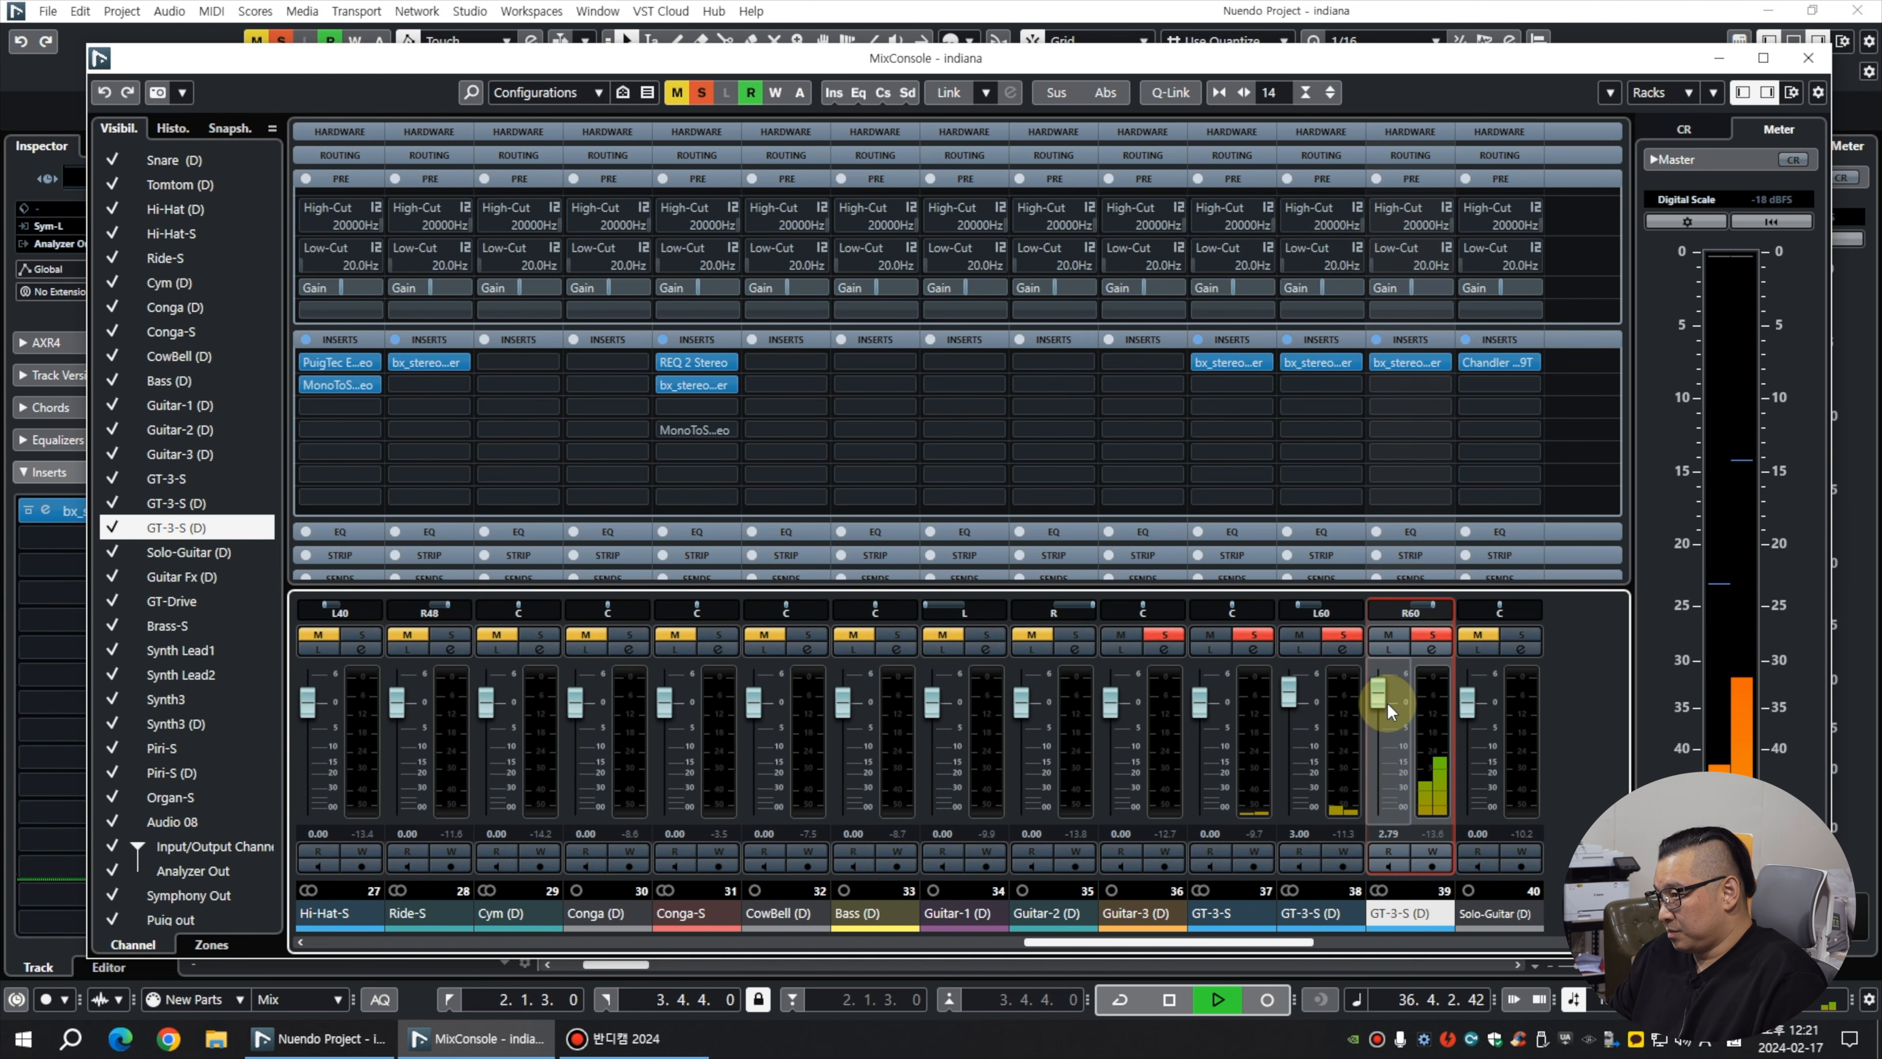
{"action": "scroll", "coordinate": [1388, 702], "scroll_direction": "up", "scroll_amount": 1}
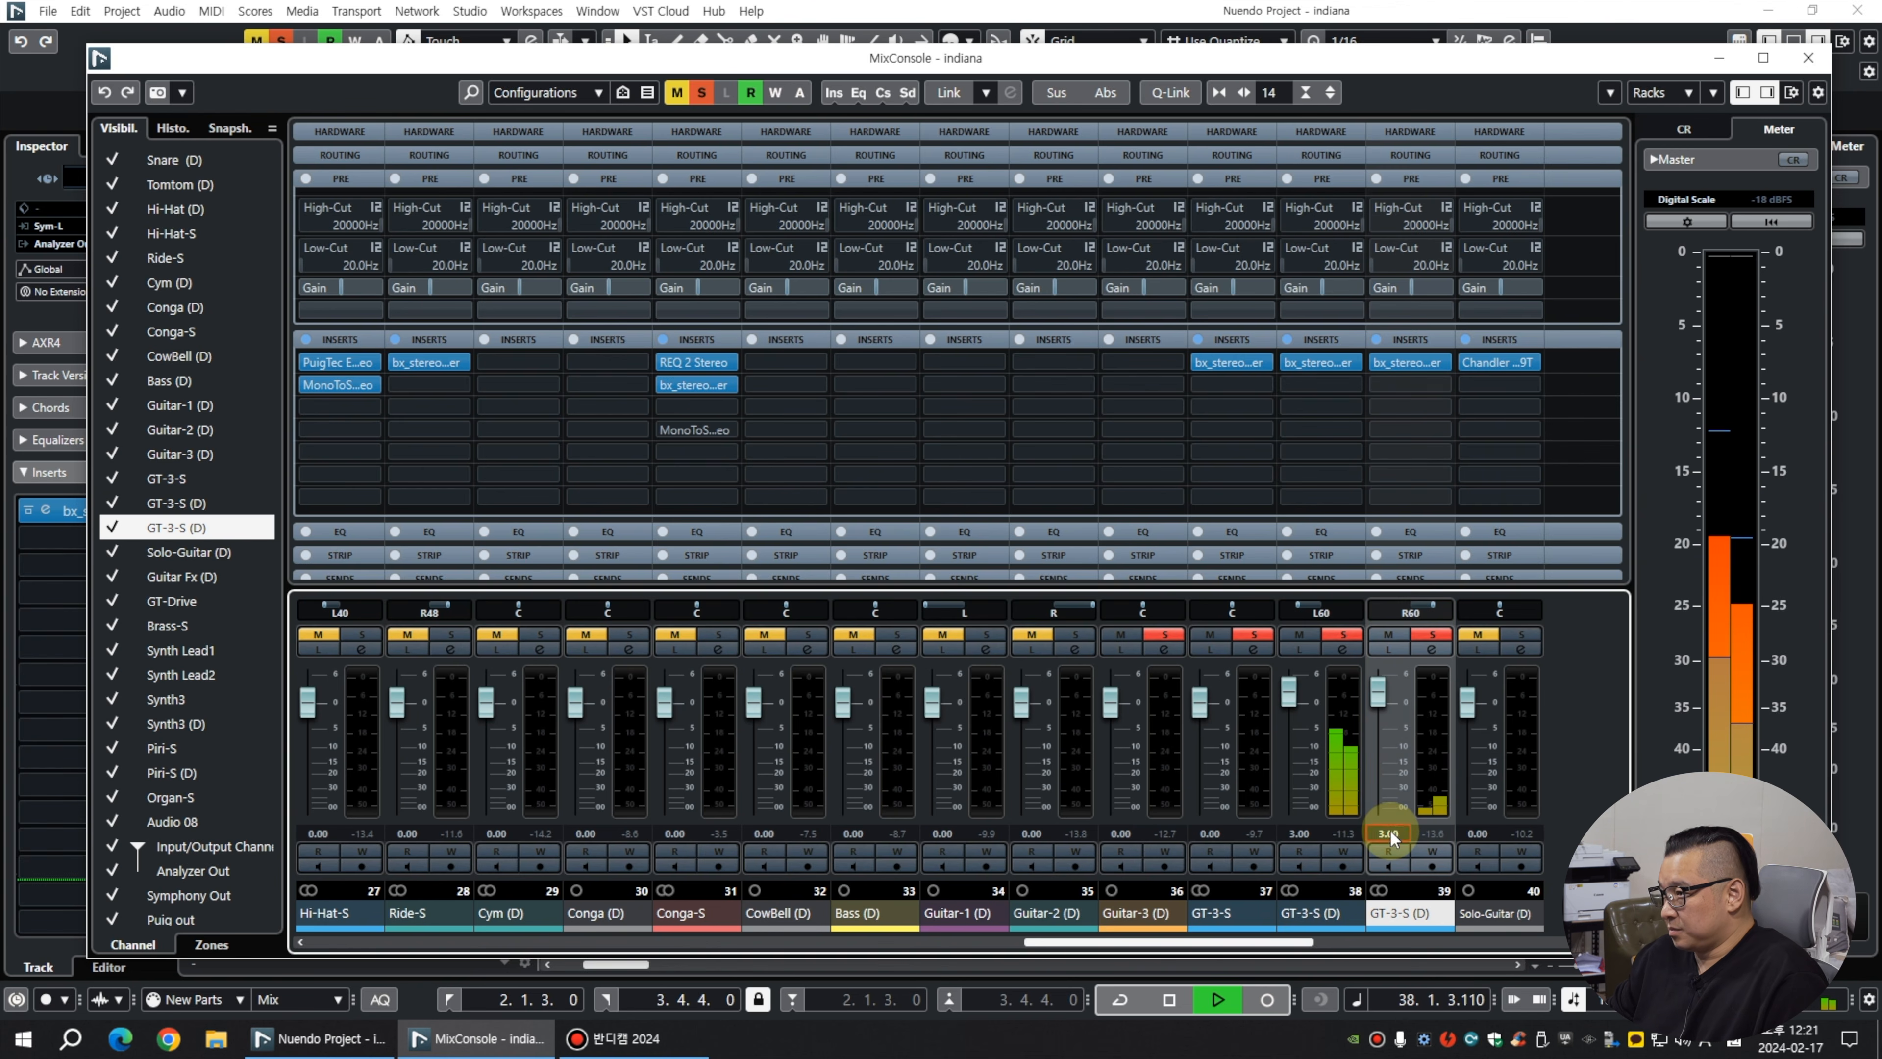
{"action": "key", "text": "F3"}
Clear all track solos and play the full mix from bar 23.
{"action": "key", "text": "space"}
{"action": "key", "text": "g"}
{"action": "key", "text": "g"}
{"action": "key", "text": "g"}
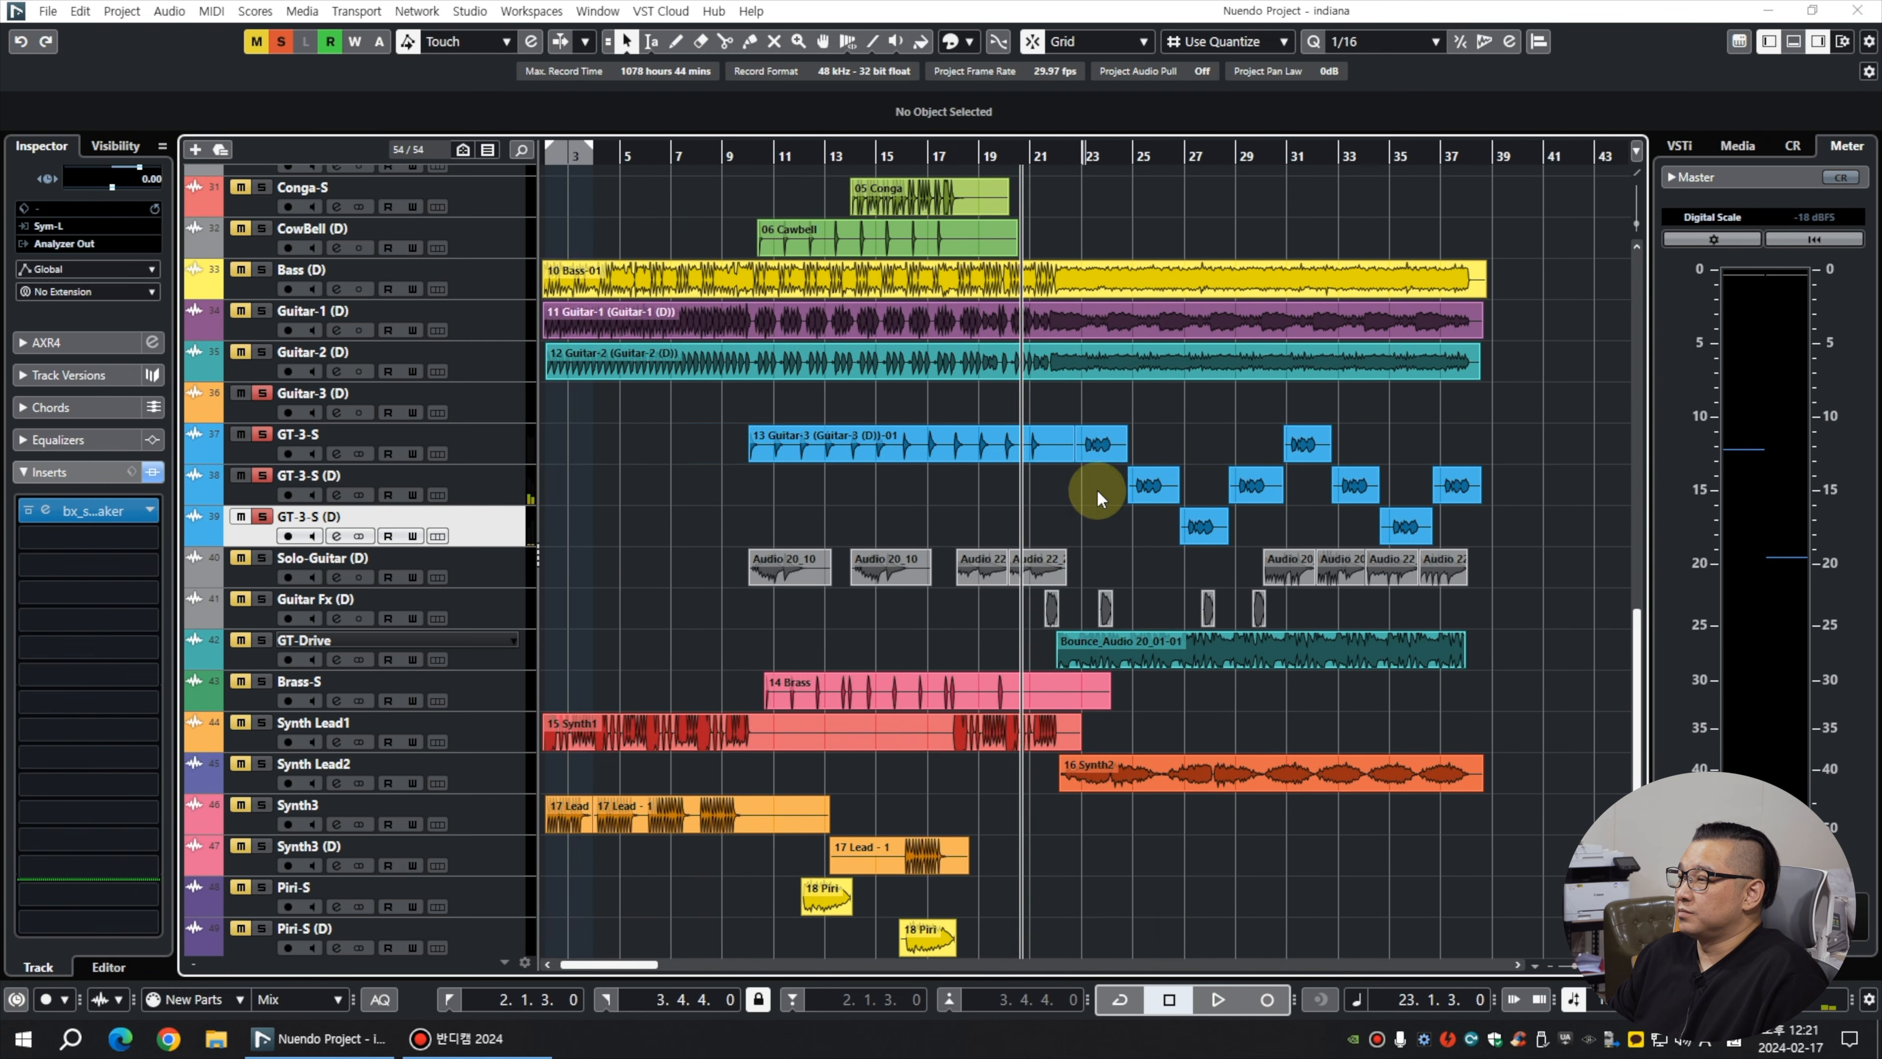
{"action": "left_click", "coordinate": [278, 42]}
{"action": "key", "text": "h"}
{"action": "key", "text": "h"}
{"action": "key", "text": "h"}
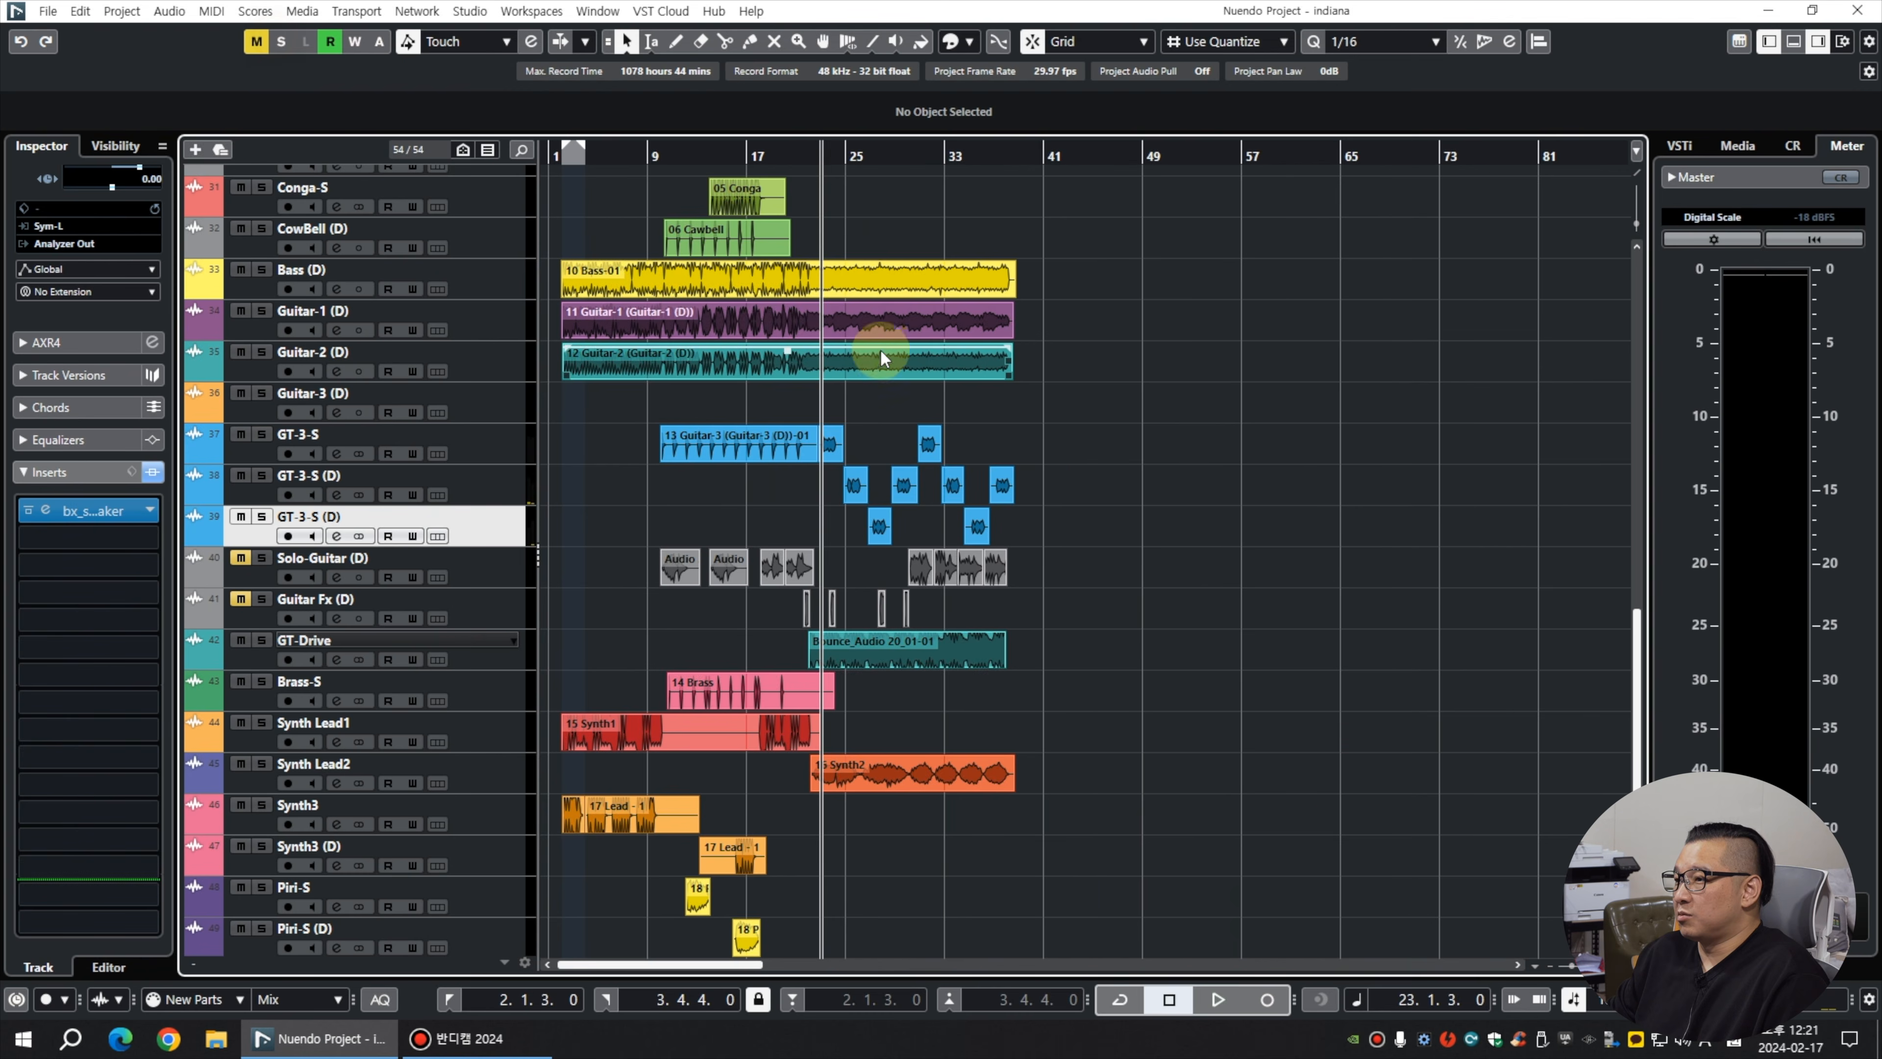
{"action": "key", "text": "space"}
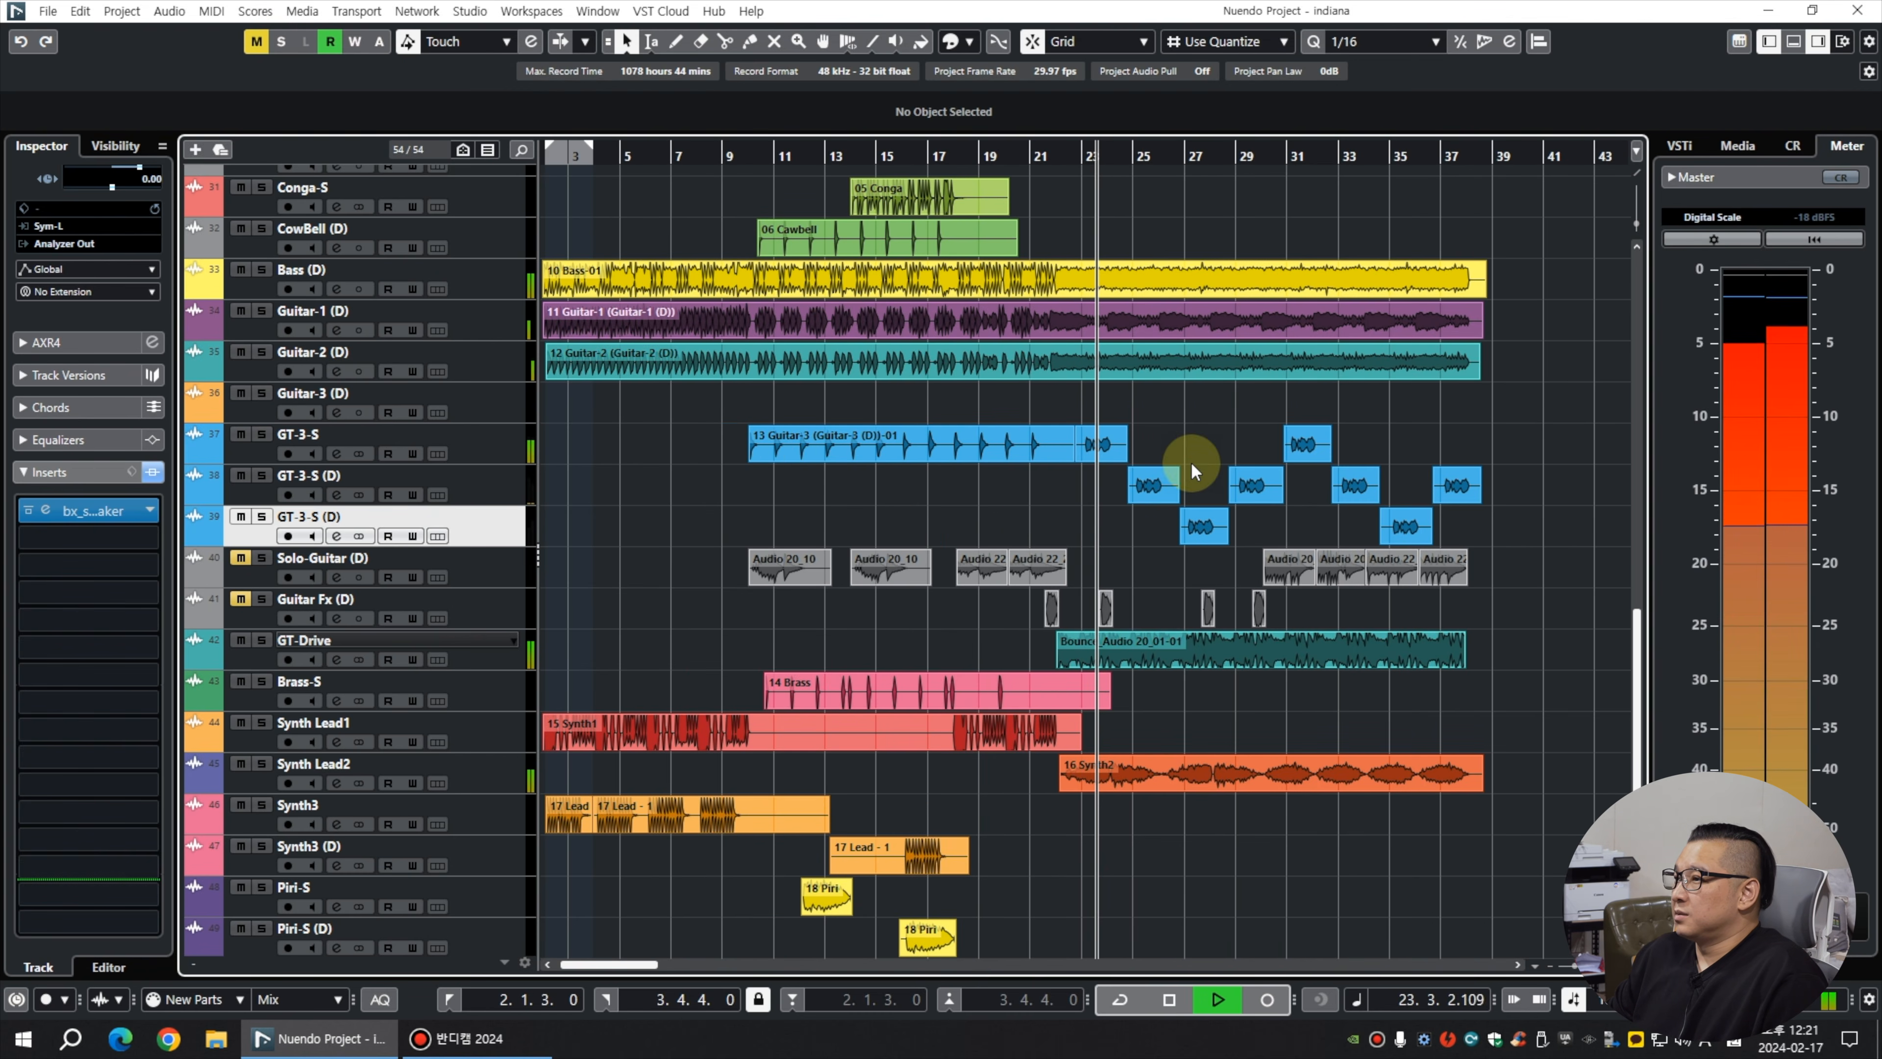
{"action": "left_click", "coordinate": [834, 459]}
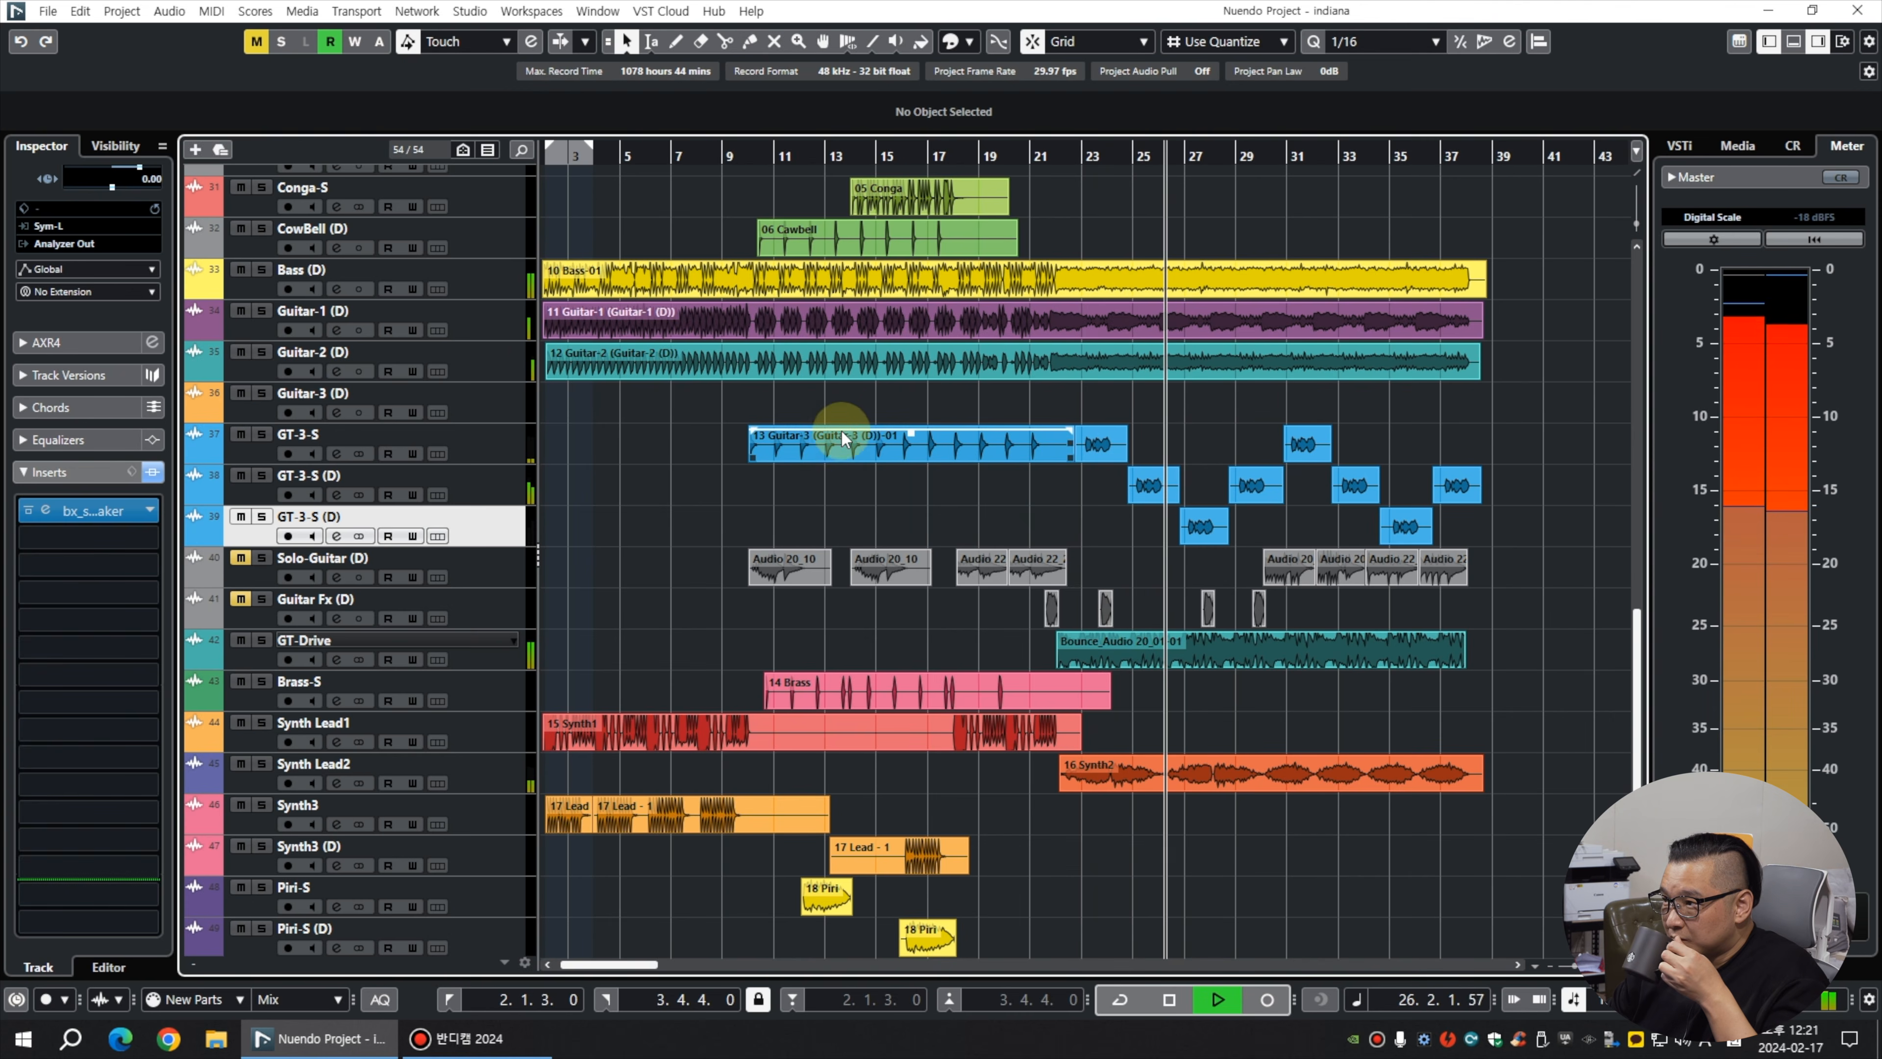
{"action": "left_click", "coordinate": [849, 417]}
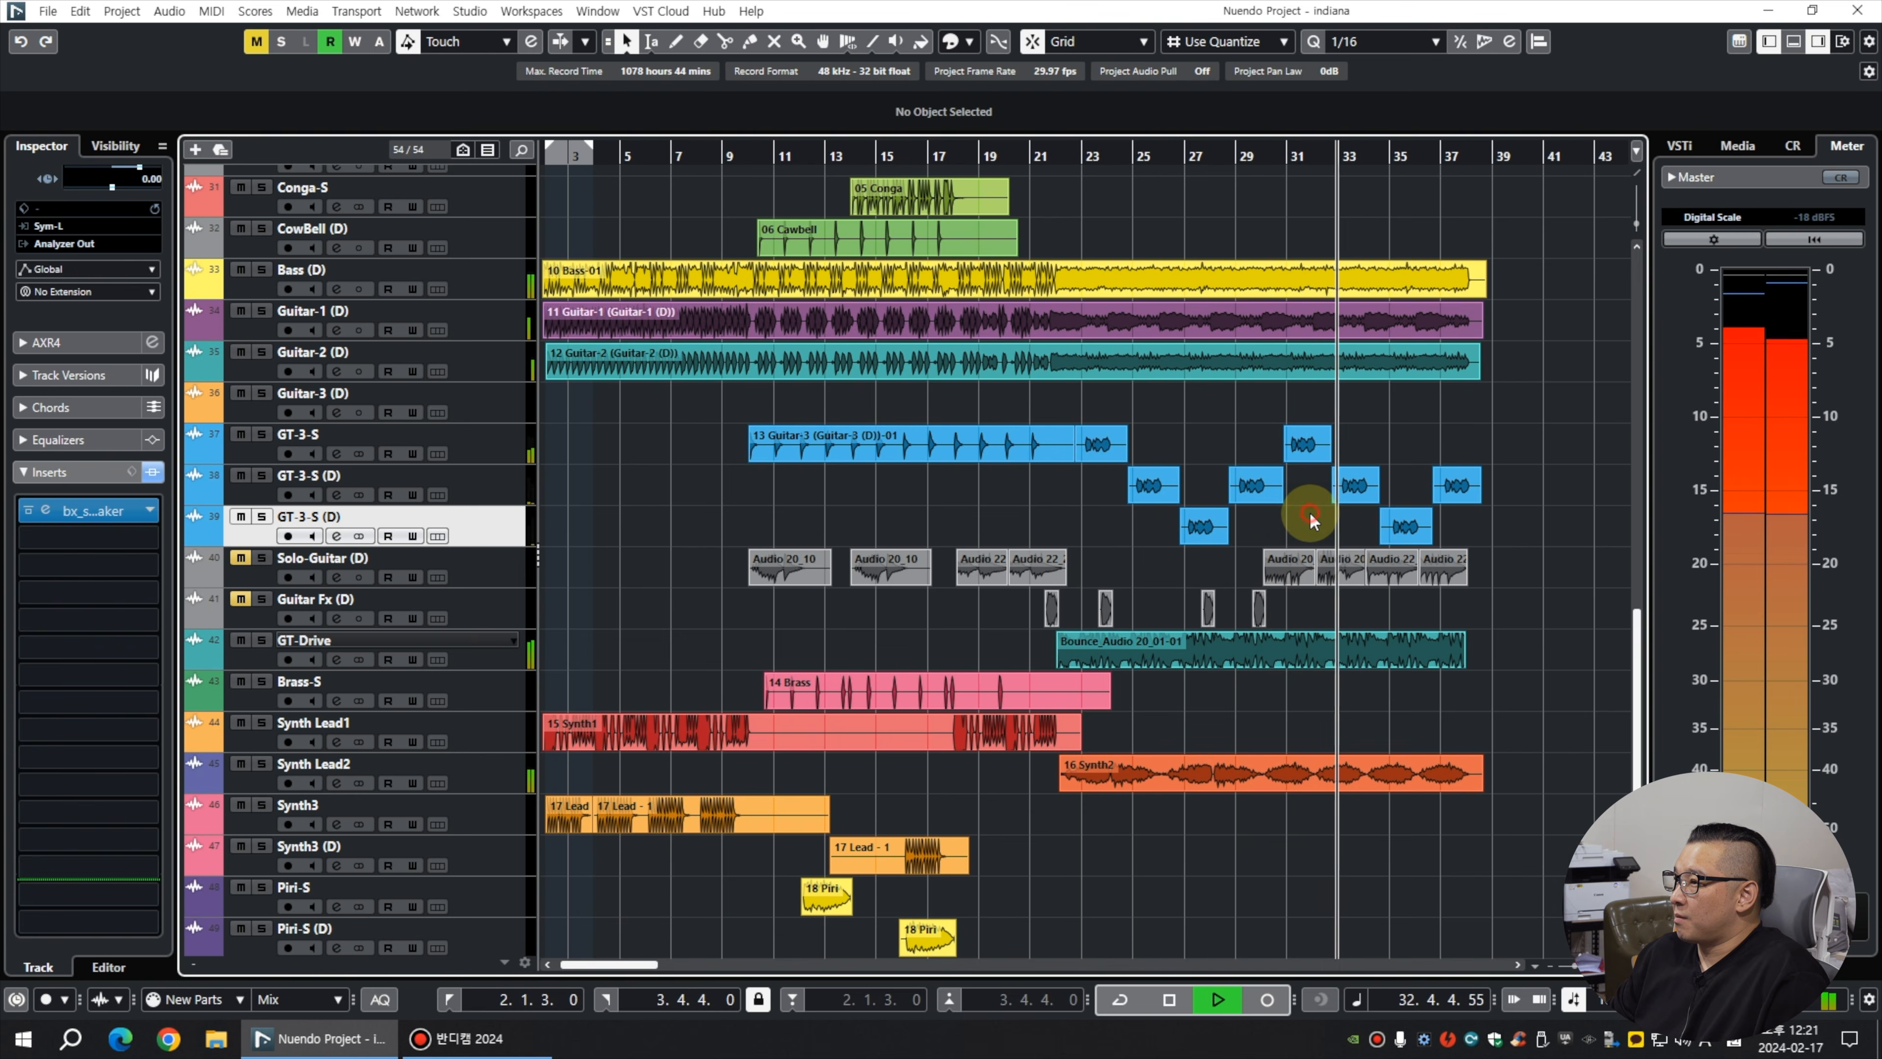
{"action": "key", "text": "g"}
{"action": "key", "text": "g"}
{"action": "key", "text": "shift+g"}
{"action": "key", "text": "shift+h"}
{"action": "key", "text": "shift+h"}
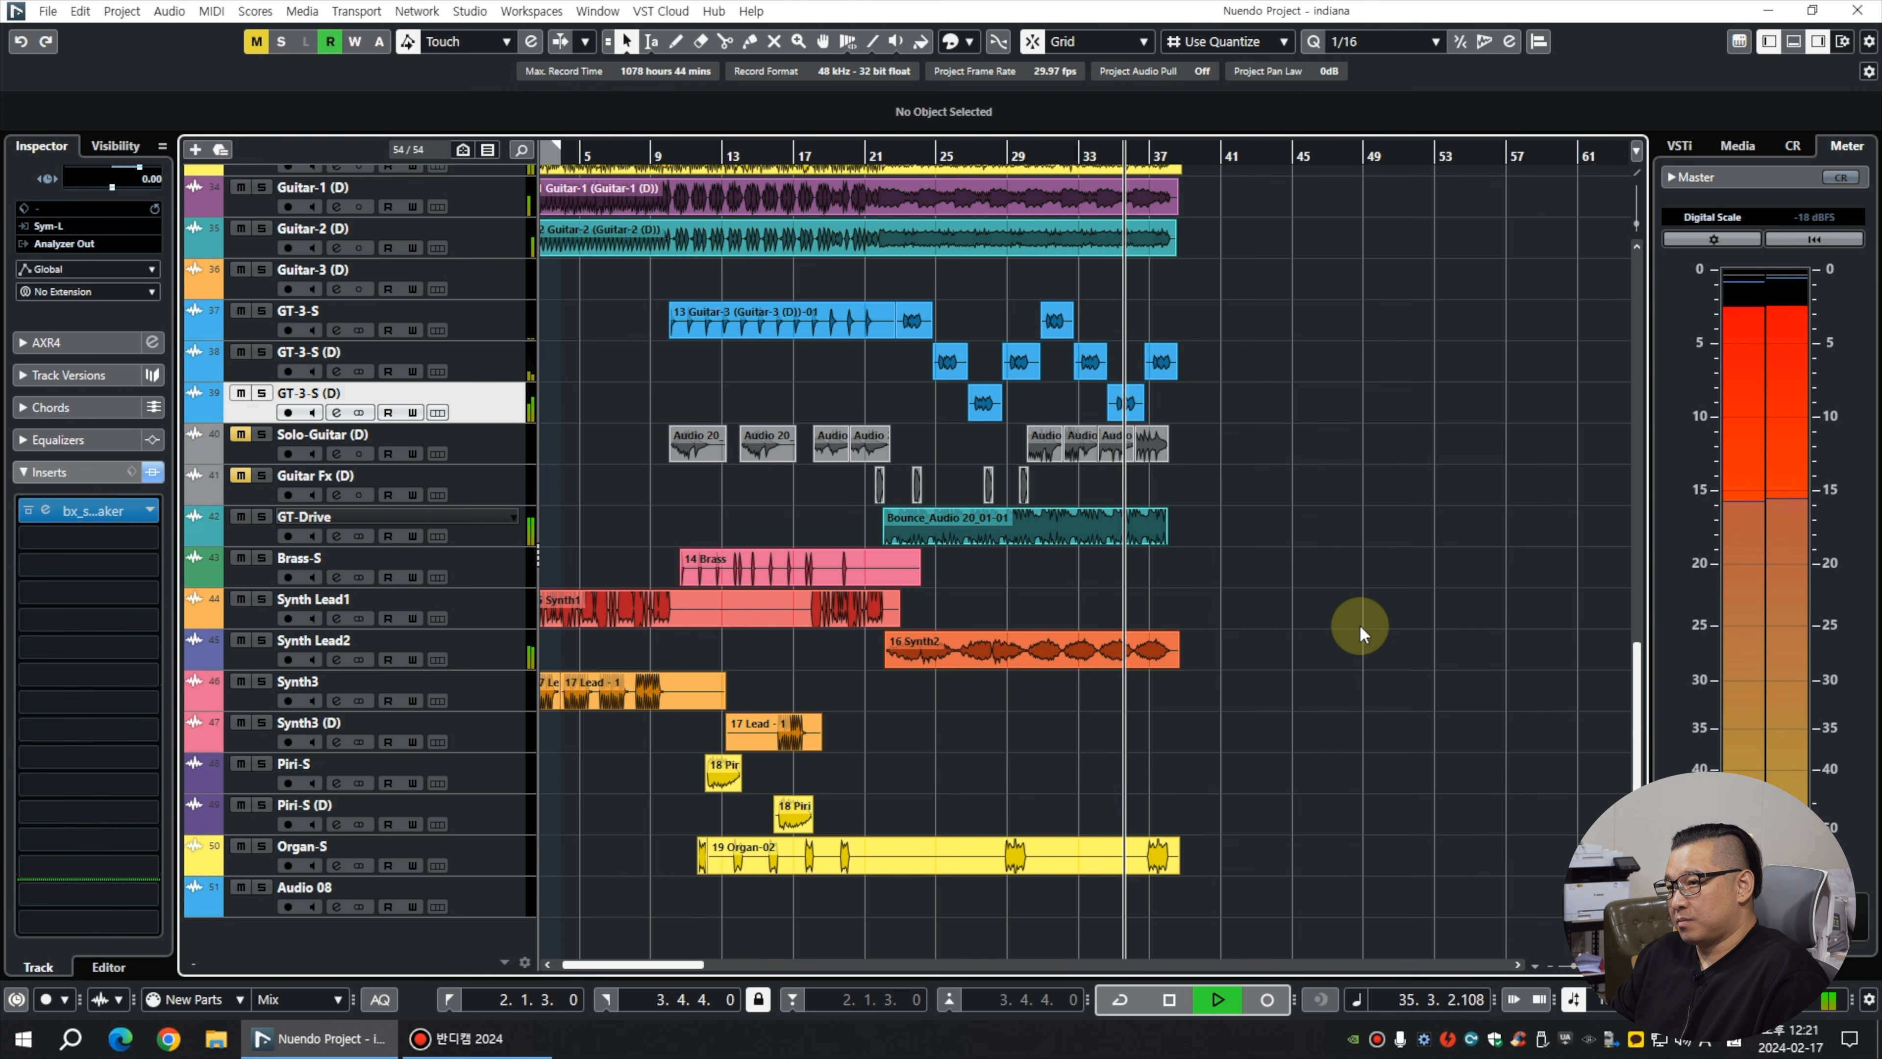
Load a fresh AutoPan in Synth Lead2's fourth insert slot and set Smooth to 99%.
{"action": "left_click", "coordinate": [482, 655]}
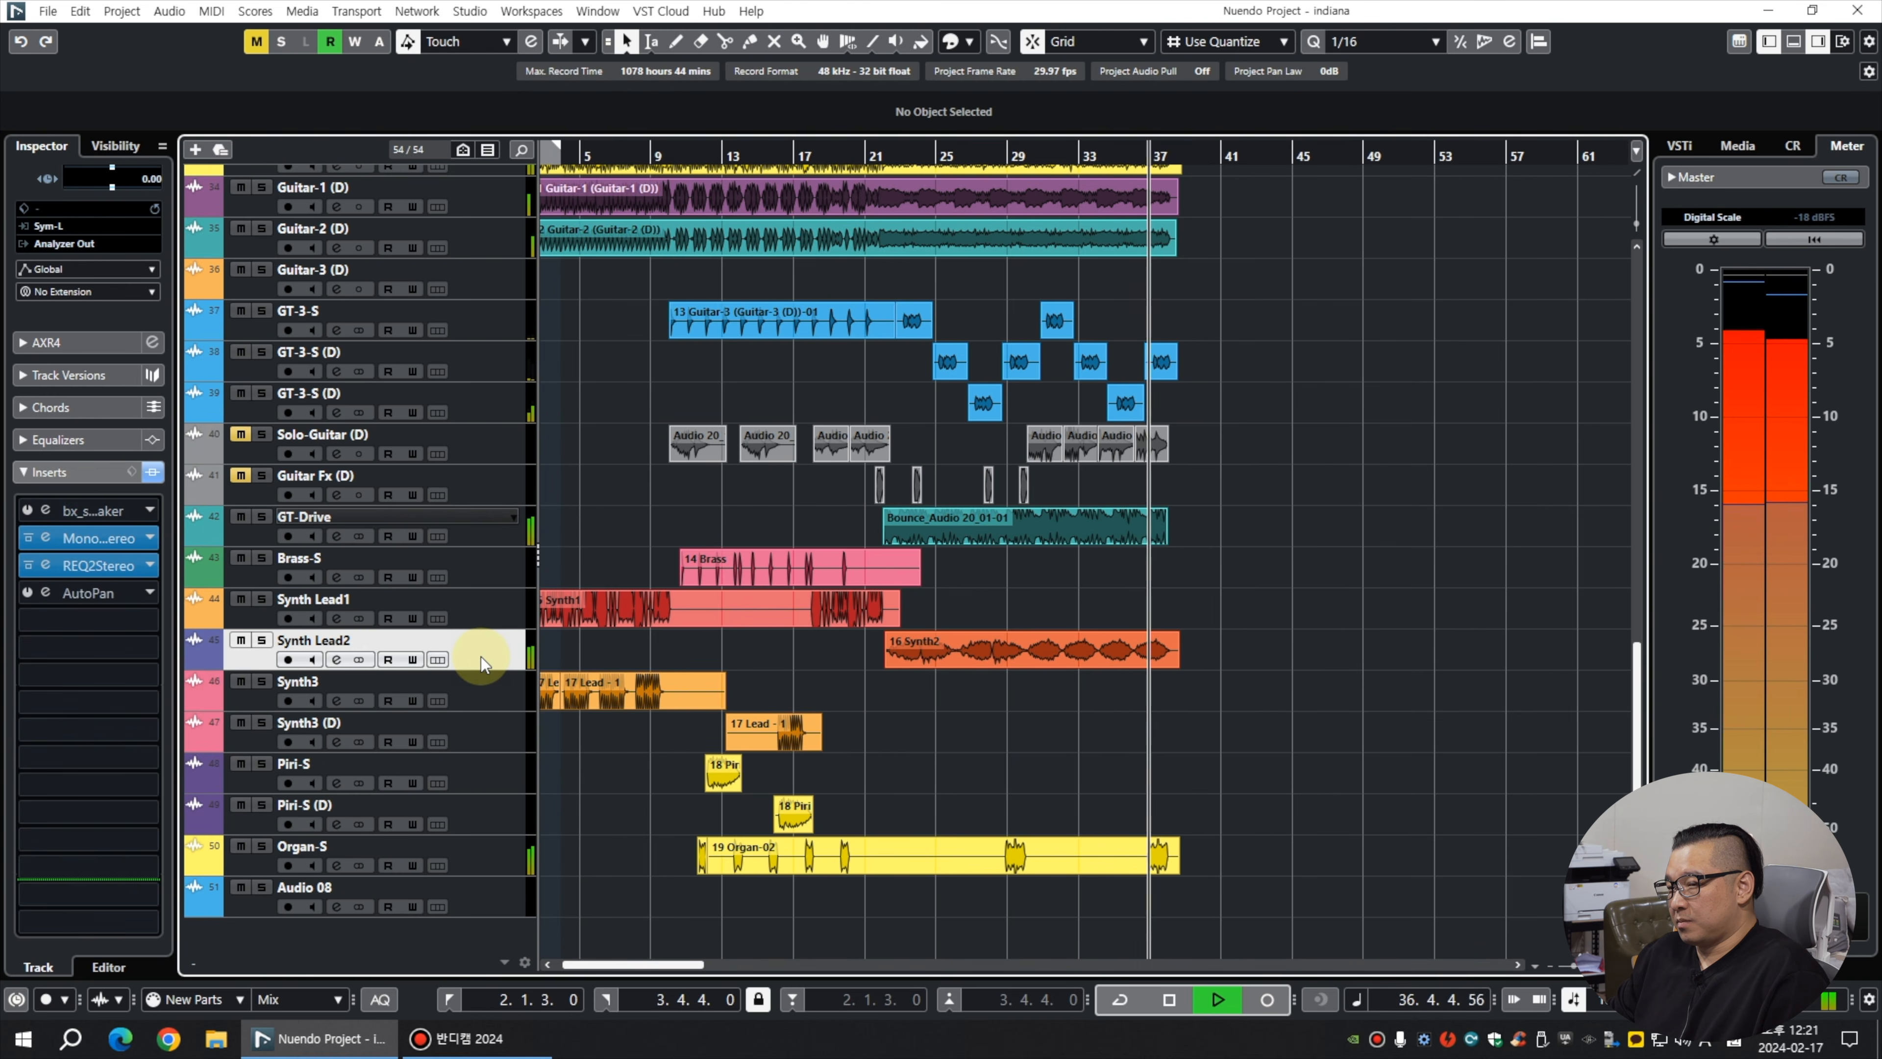
{"action": "key", "text": "space"}
{"action": "left_click", "coordinate": [45, 593]}
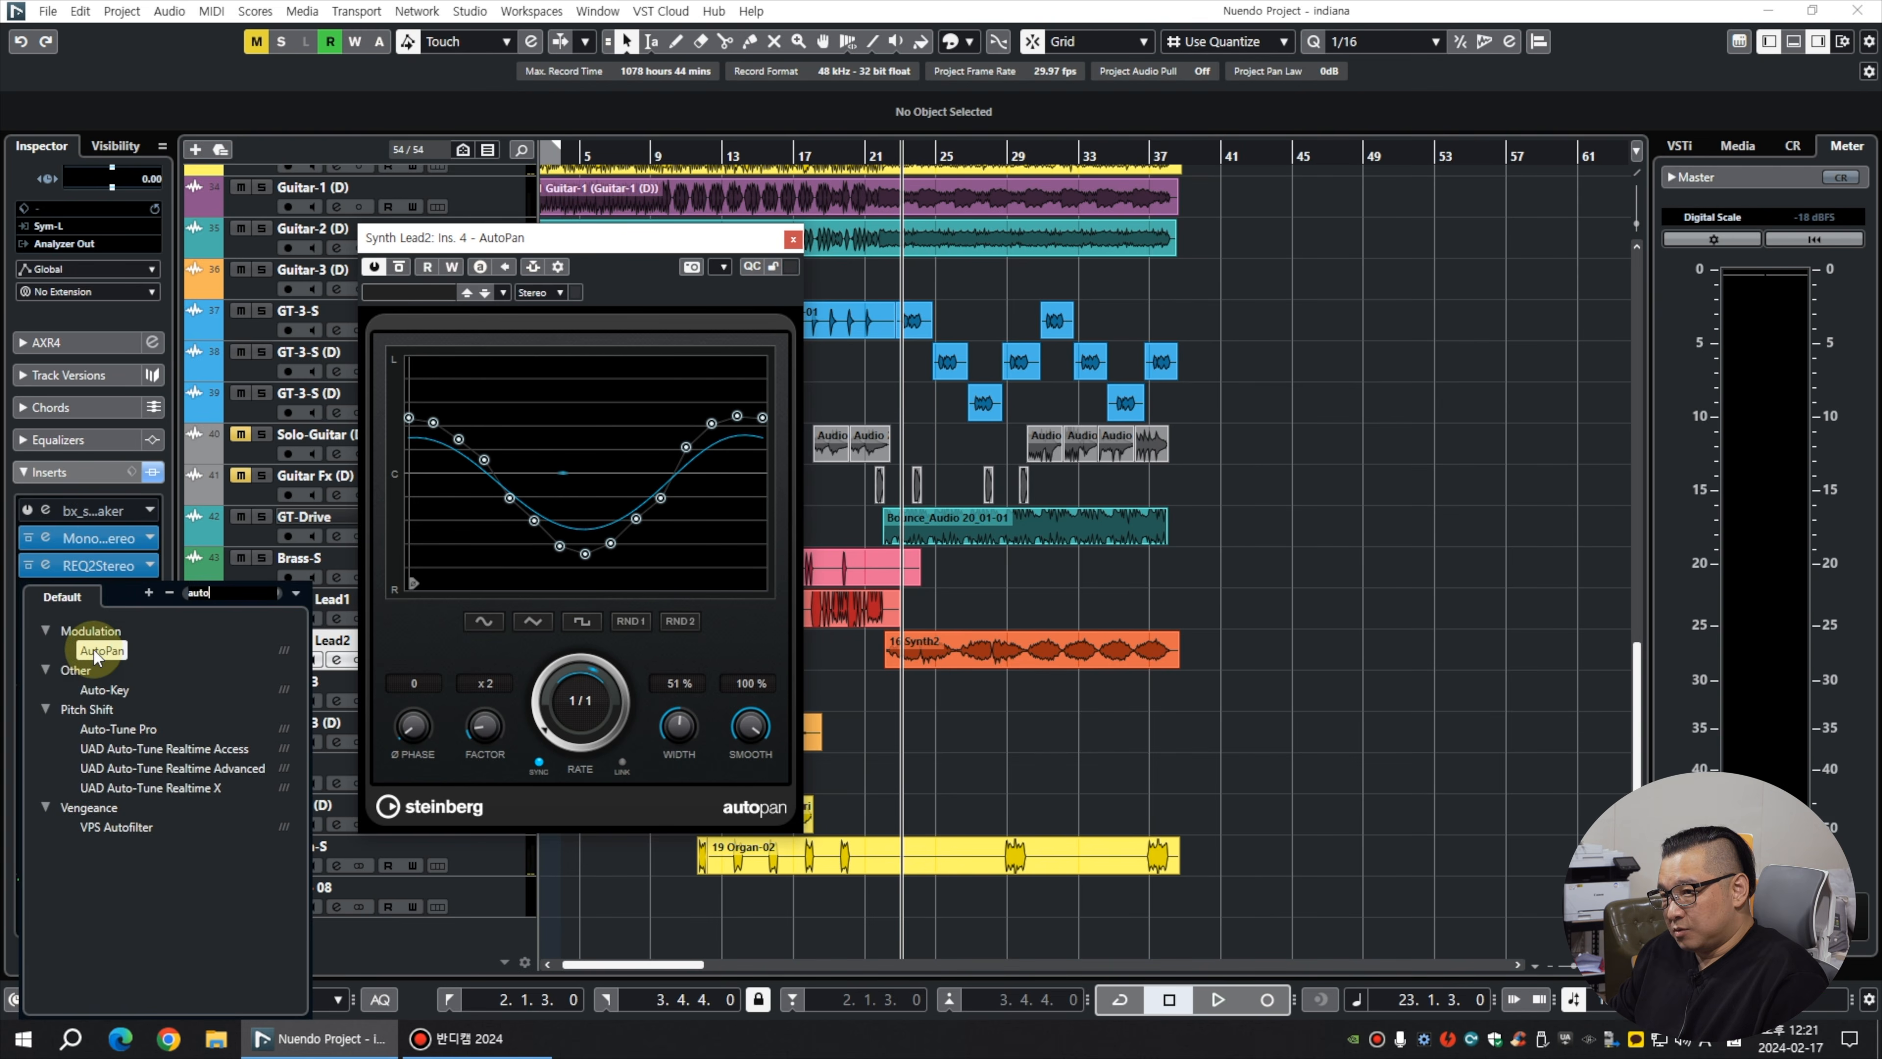
{"action": "left_click", "coordinate": [99, 651]}
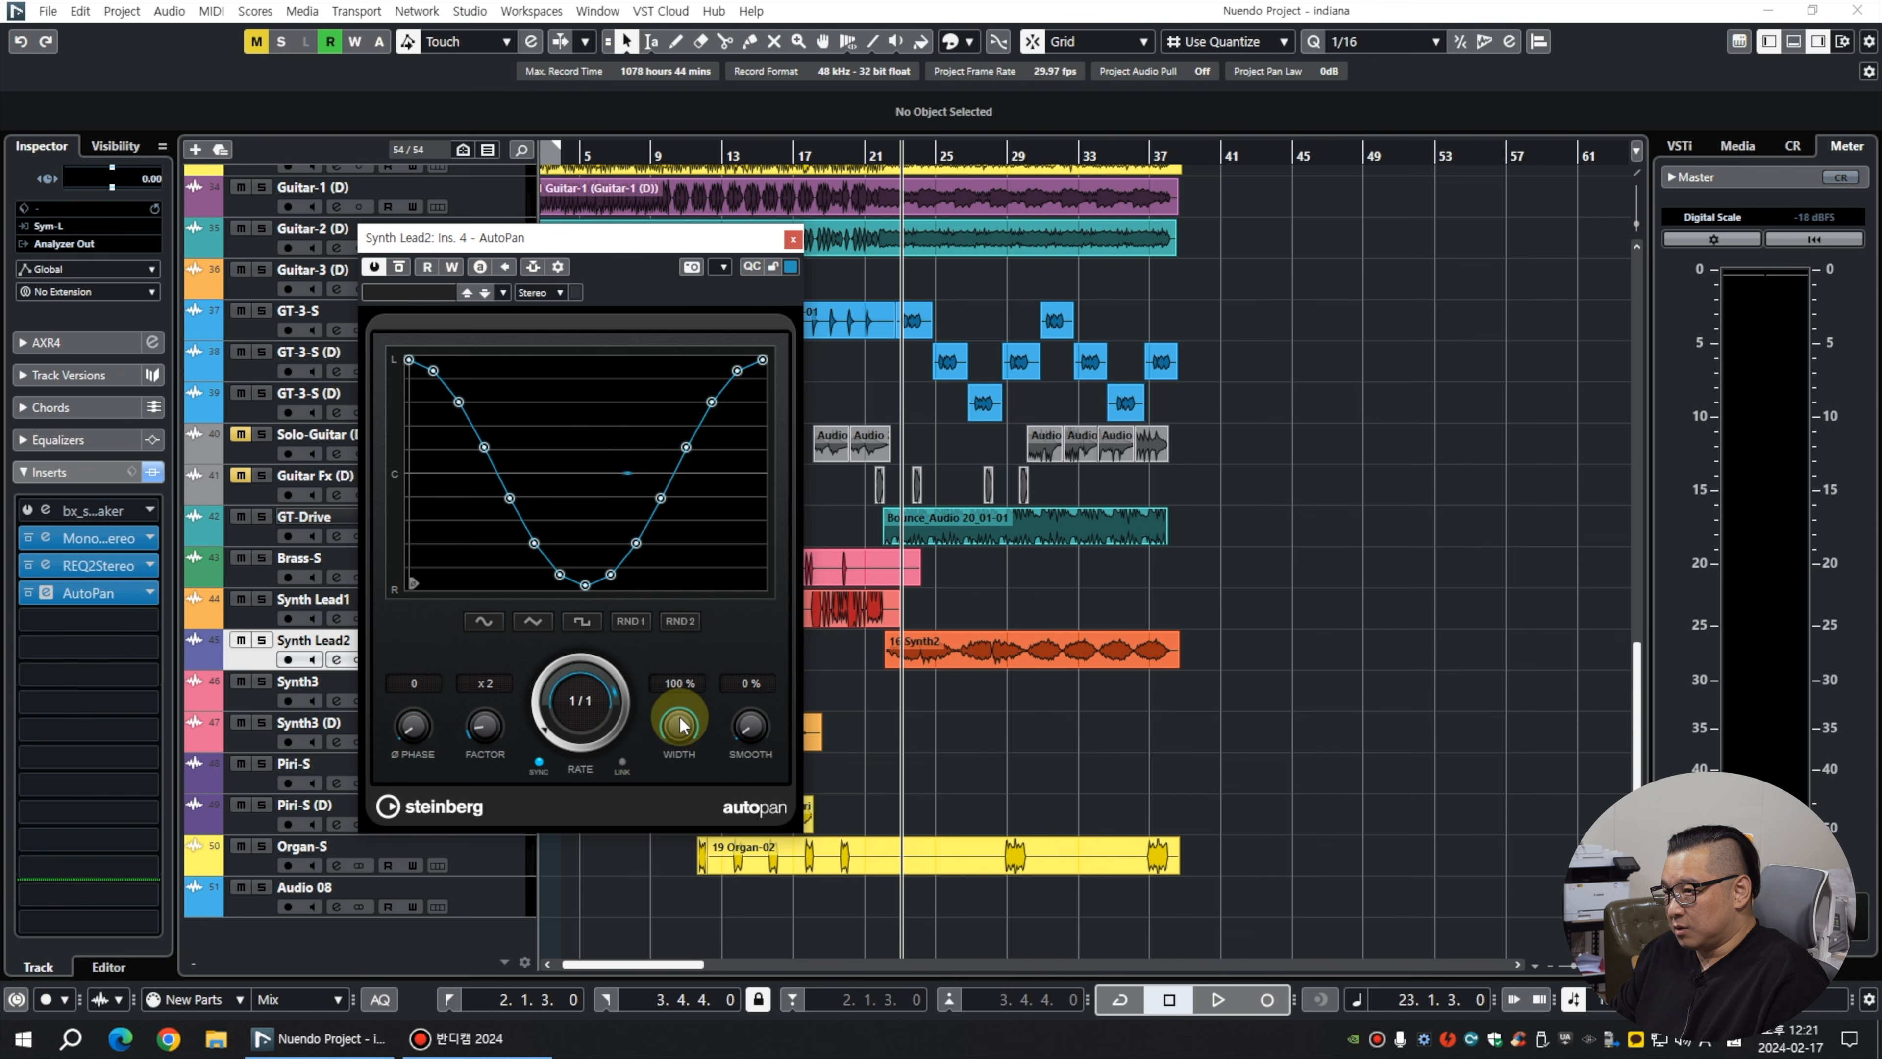
{"action": "left_click_drag", "start_coordinate": [768, 727], "coordinate": [781, 749]}
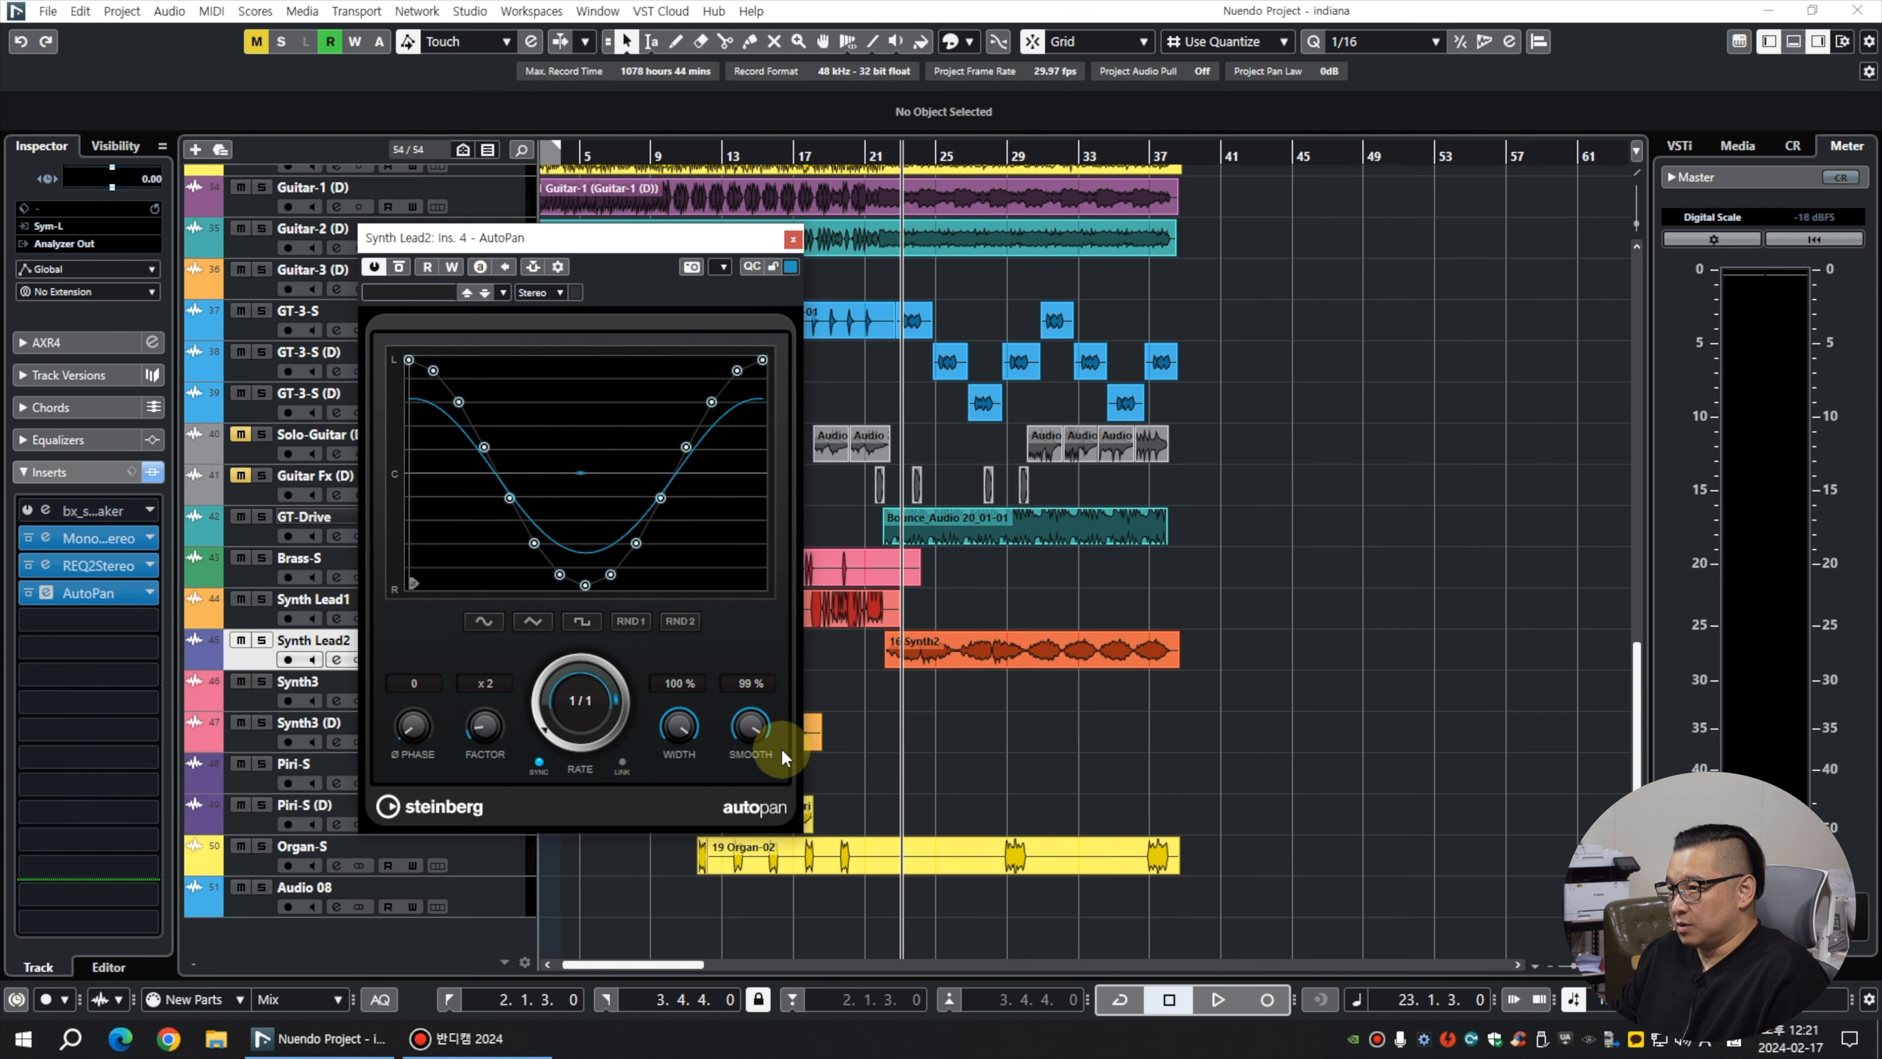
Play the mix from bar 23 to check Synth Lead2's auto-panning, and close AutoPan.
{"action": "key", "text": "space"}
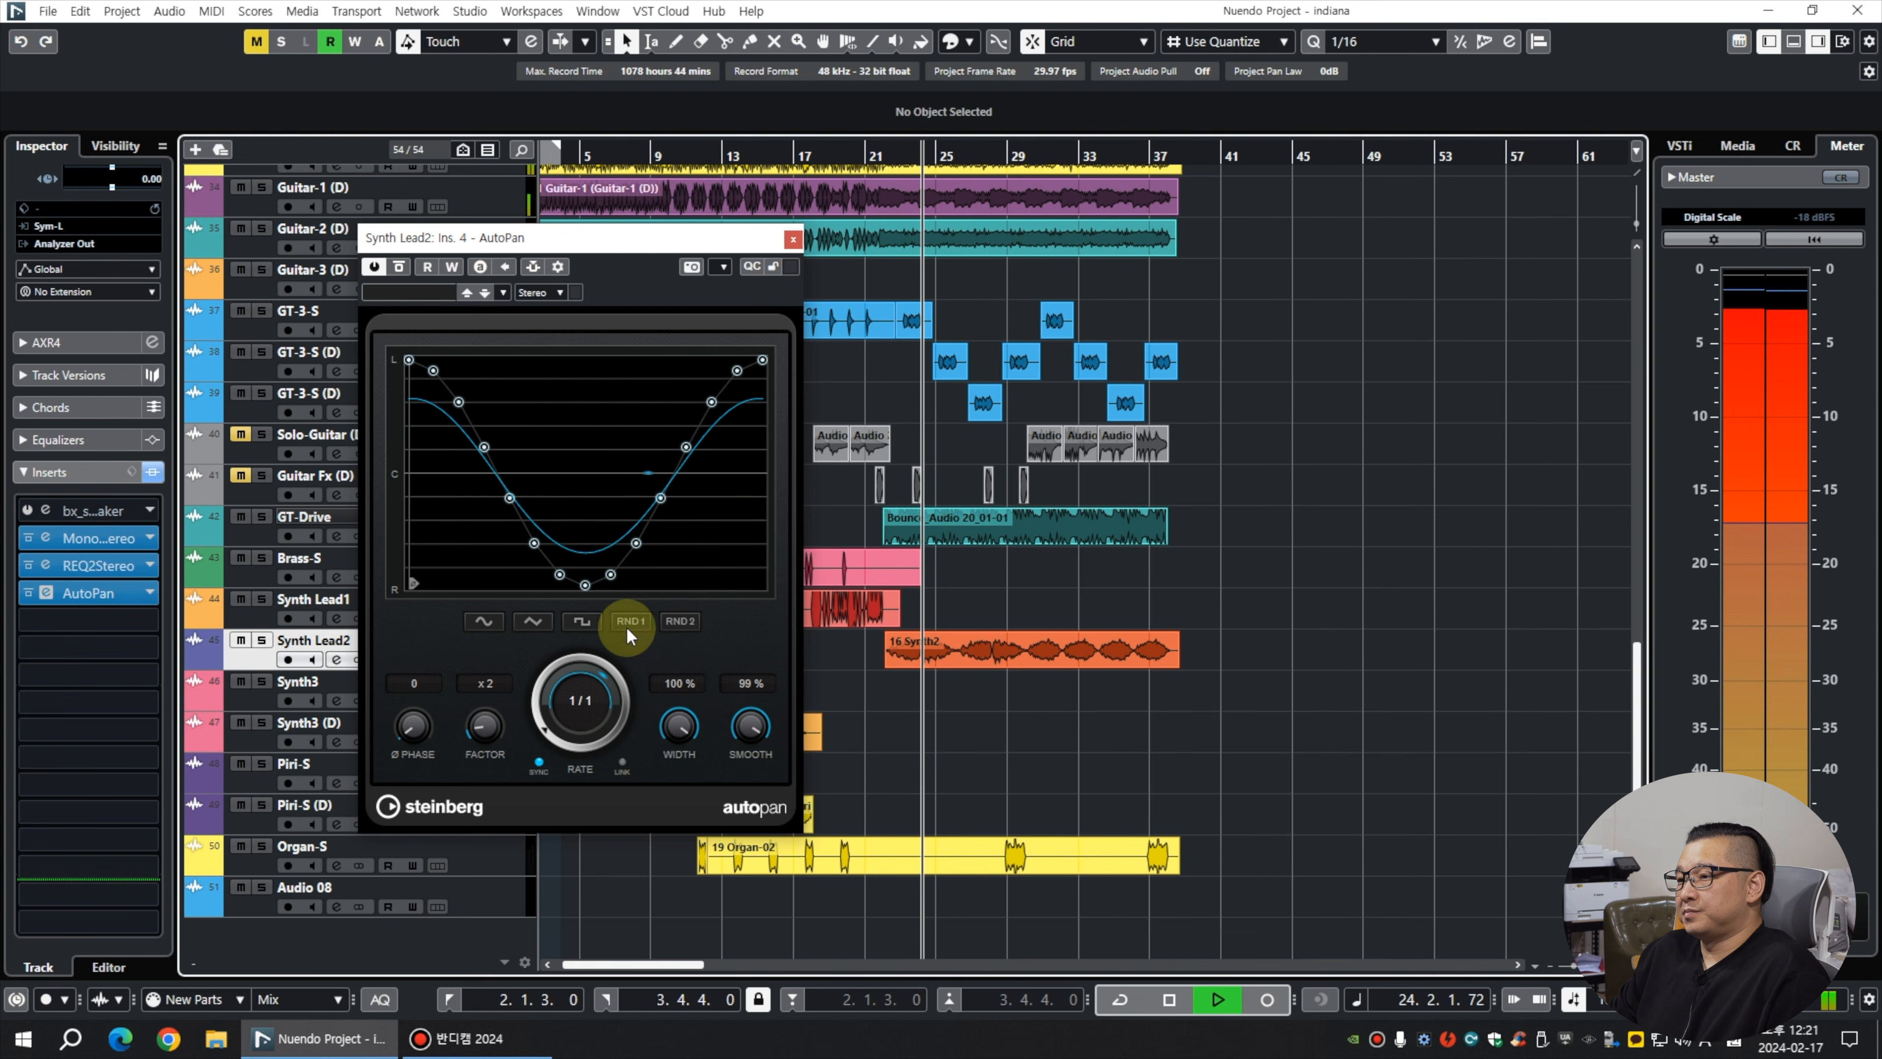
{"action": "left_click", "coordinate": [59, 471]}
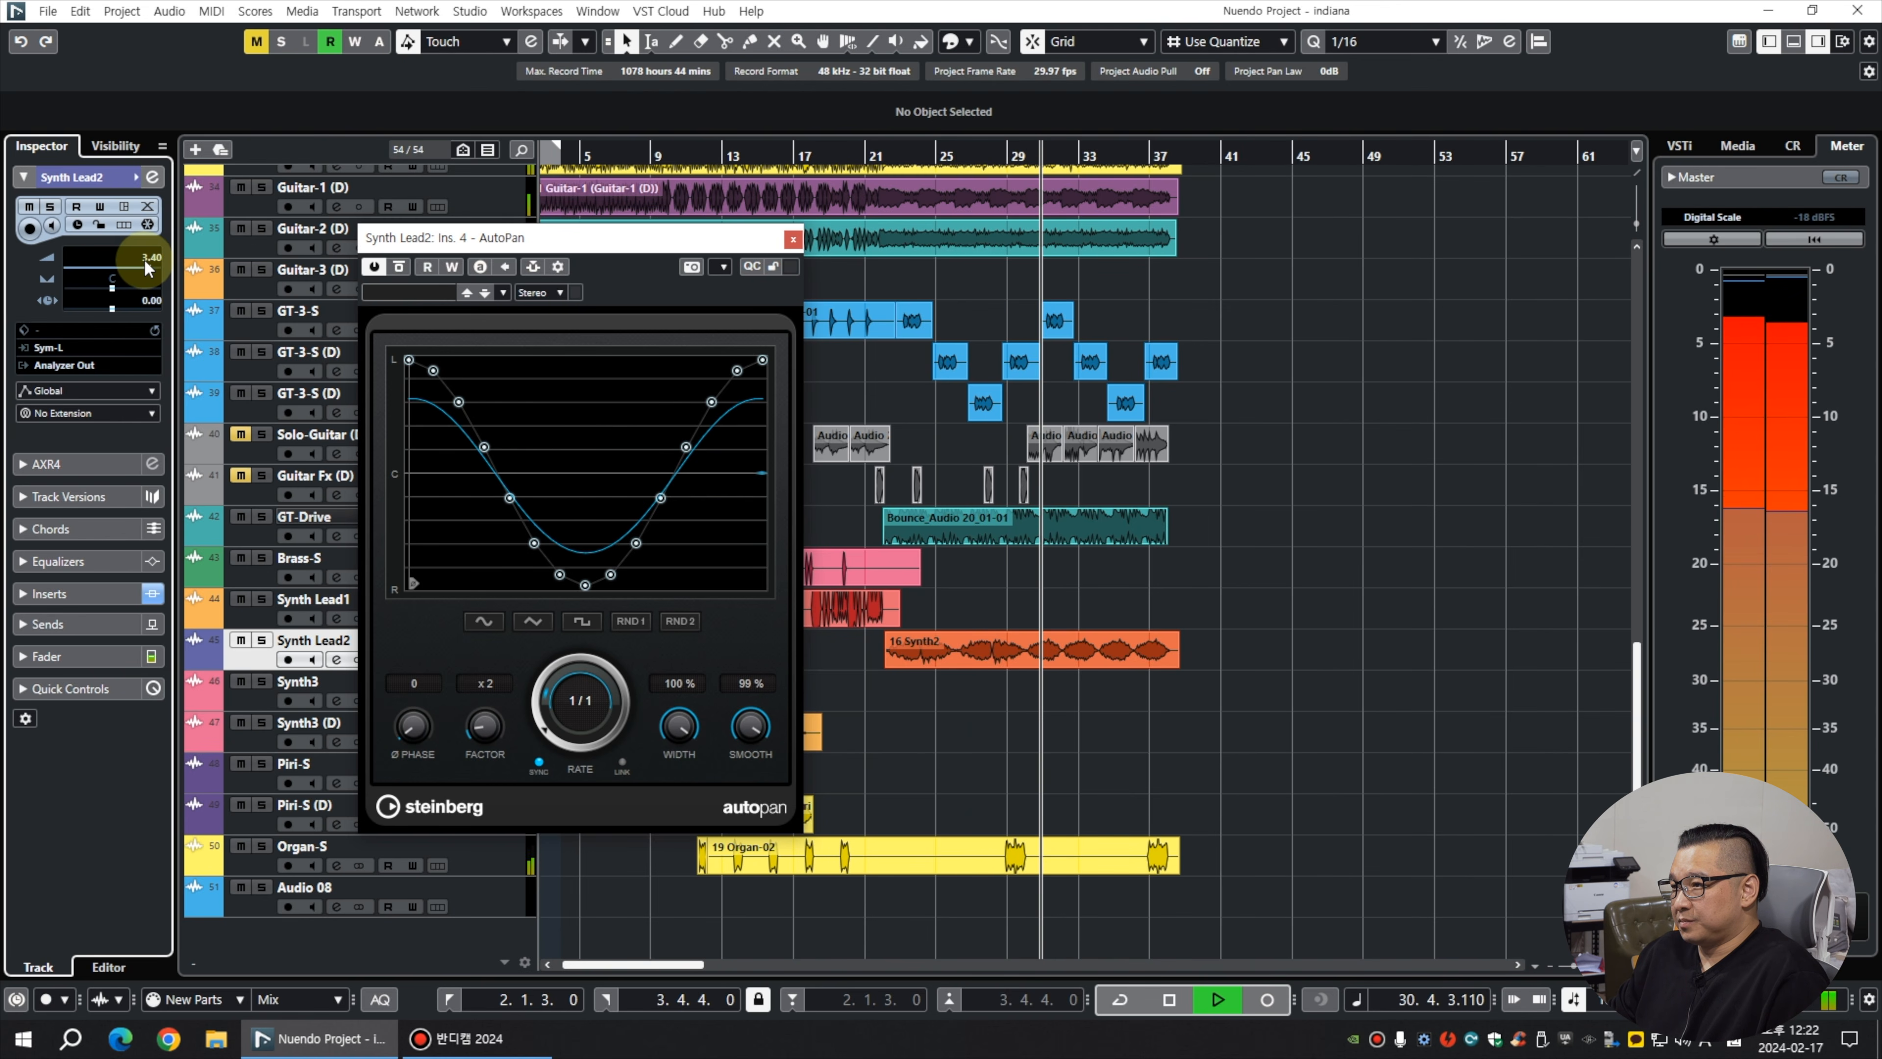
{"action": "left_click", "coordinate": [794, 238]}
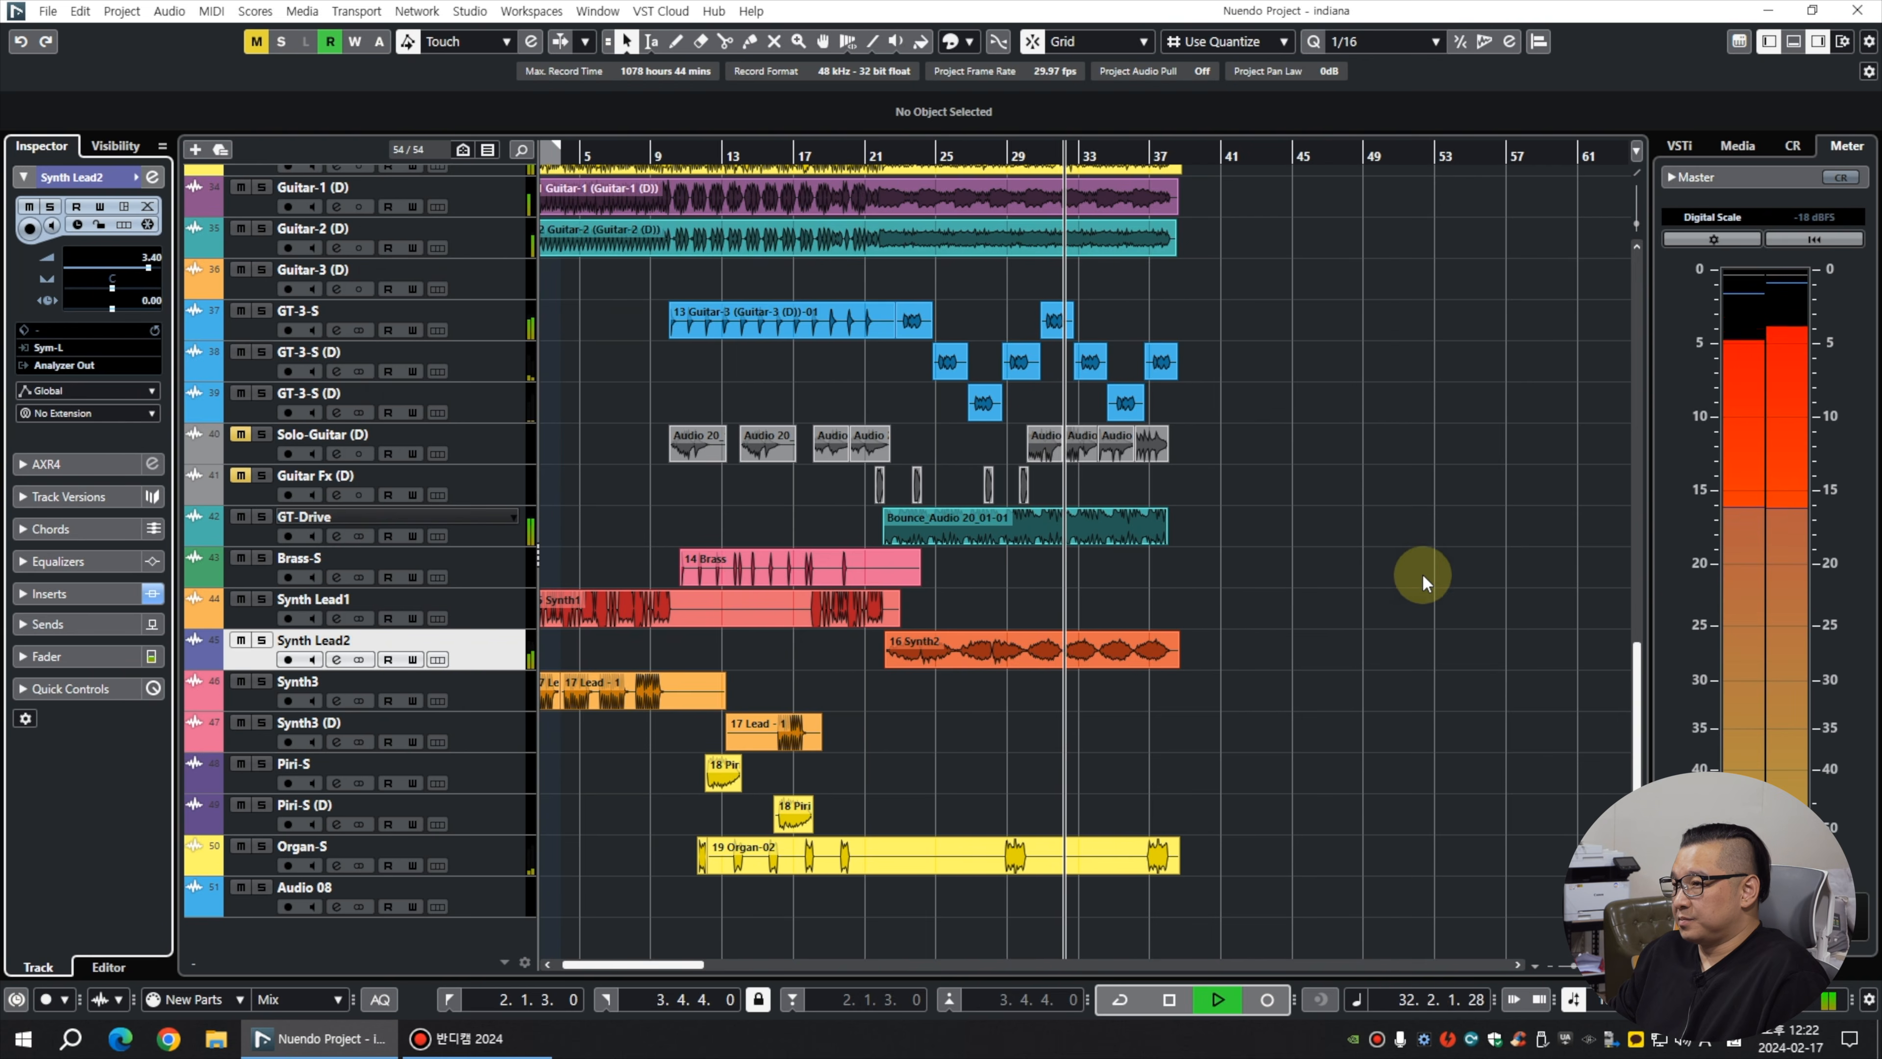
Unmute Solo-Guitar (D) and Guitar Fx (D), play the mix from bar 23, and select Guitar Fx (D).
{"action": "key", "text": "g"}
{"action": "key", "text": "g"}
{"action": "key", "text": "h"}
{"action": "key", "text": "g"}
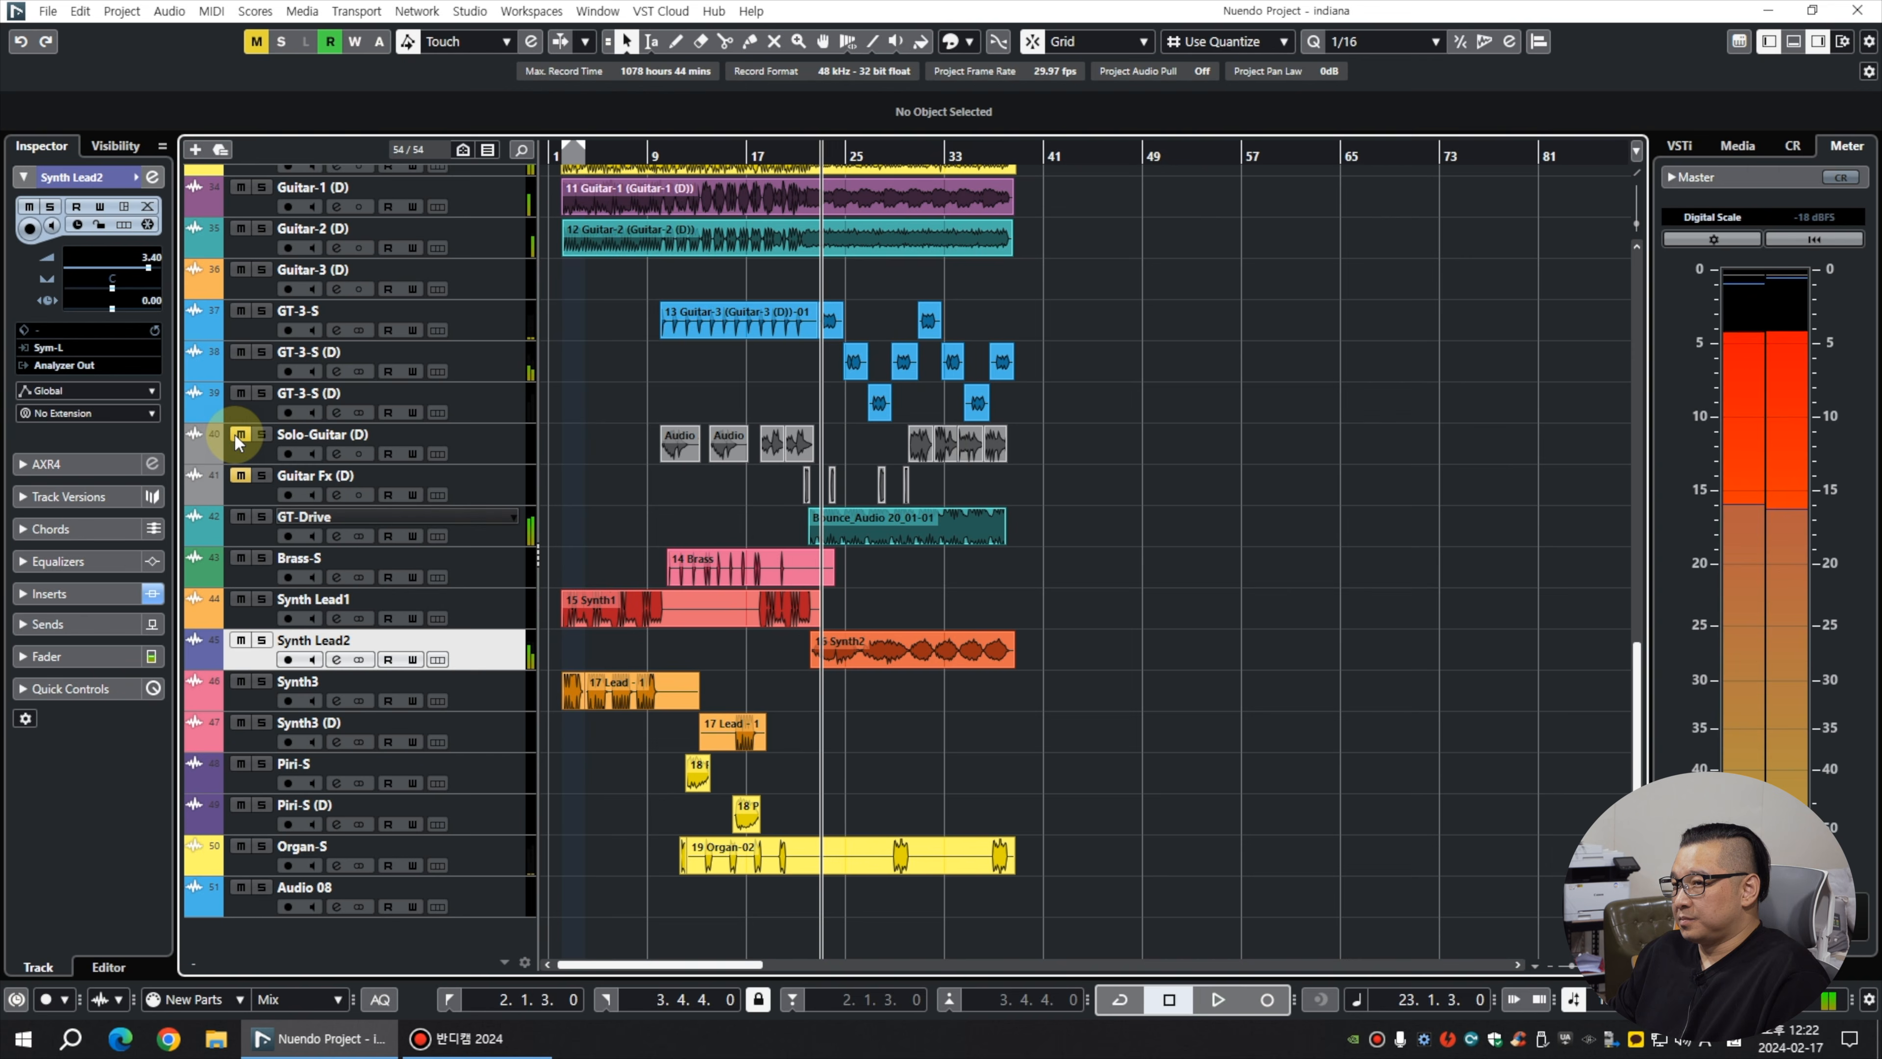
{"action": "left_click", "coordinate": [505, 496]}
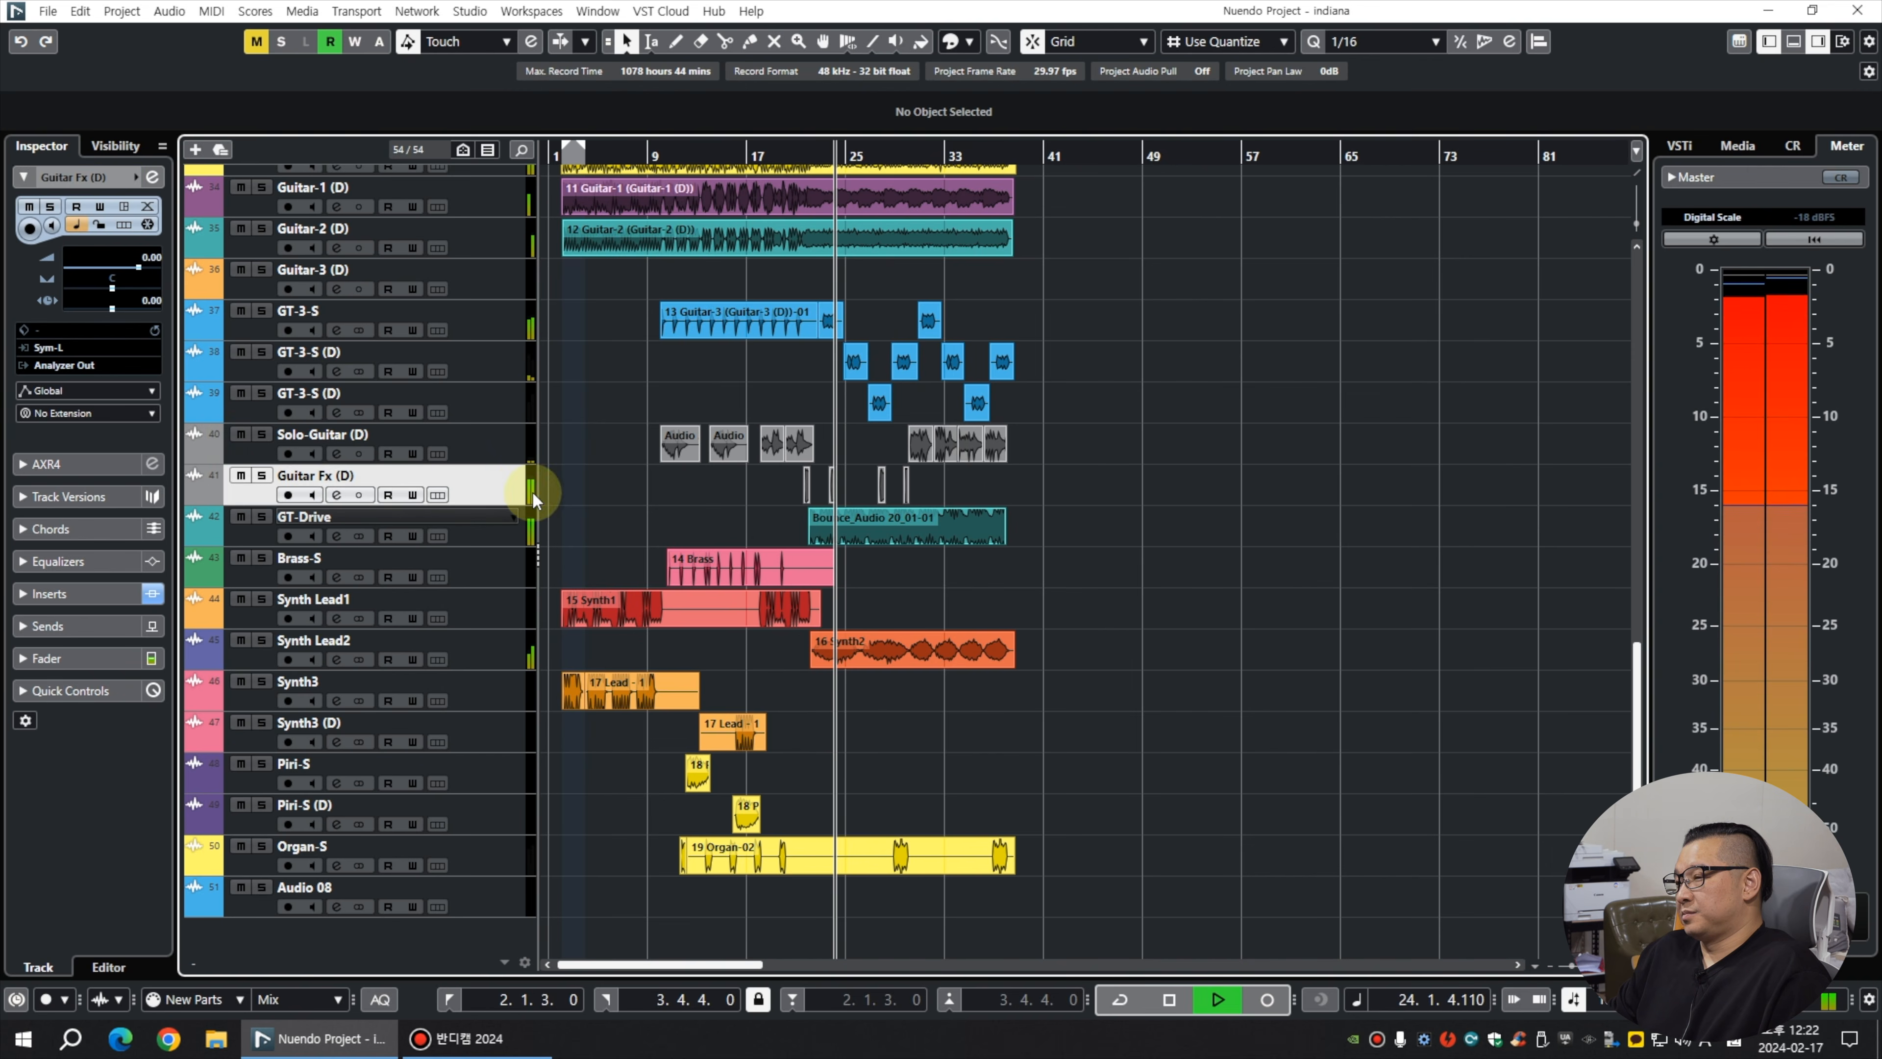
{"action": "key", "text": "shift+g"}
{"action": "key", "text": "shift+g"}
{"action": "key", "text": "shift+h"}
{"action": "key", "text": "shift+h"}
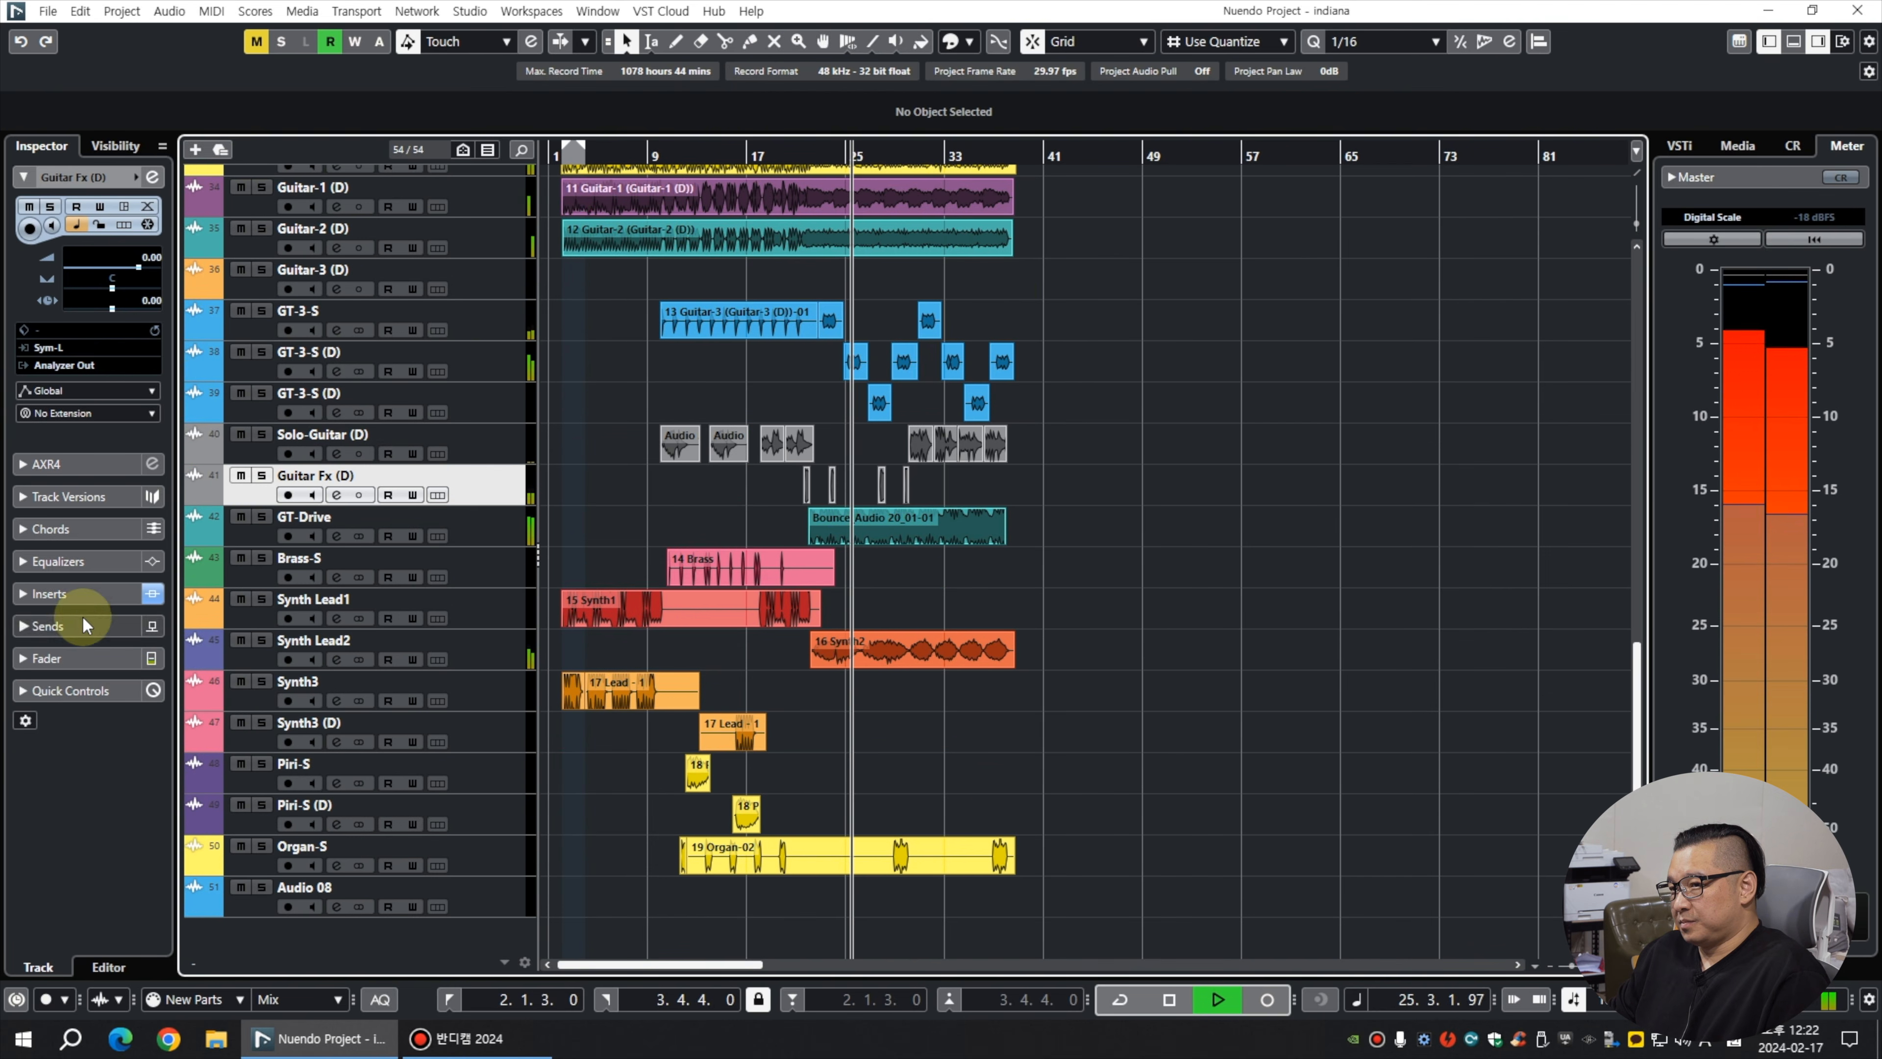
Try to add H-Delay Stereo to the second insert slot of Guitar Fx (D).
{"action": "left_click", "coordinate": [87, 593]}
{"action": "left_click", "coordinate": [114, 531]}
{"action": "type", "text": "h-de"}
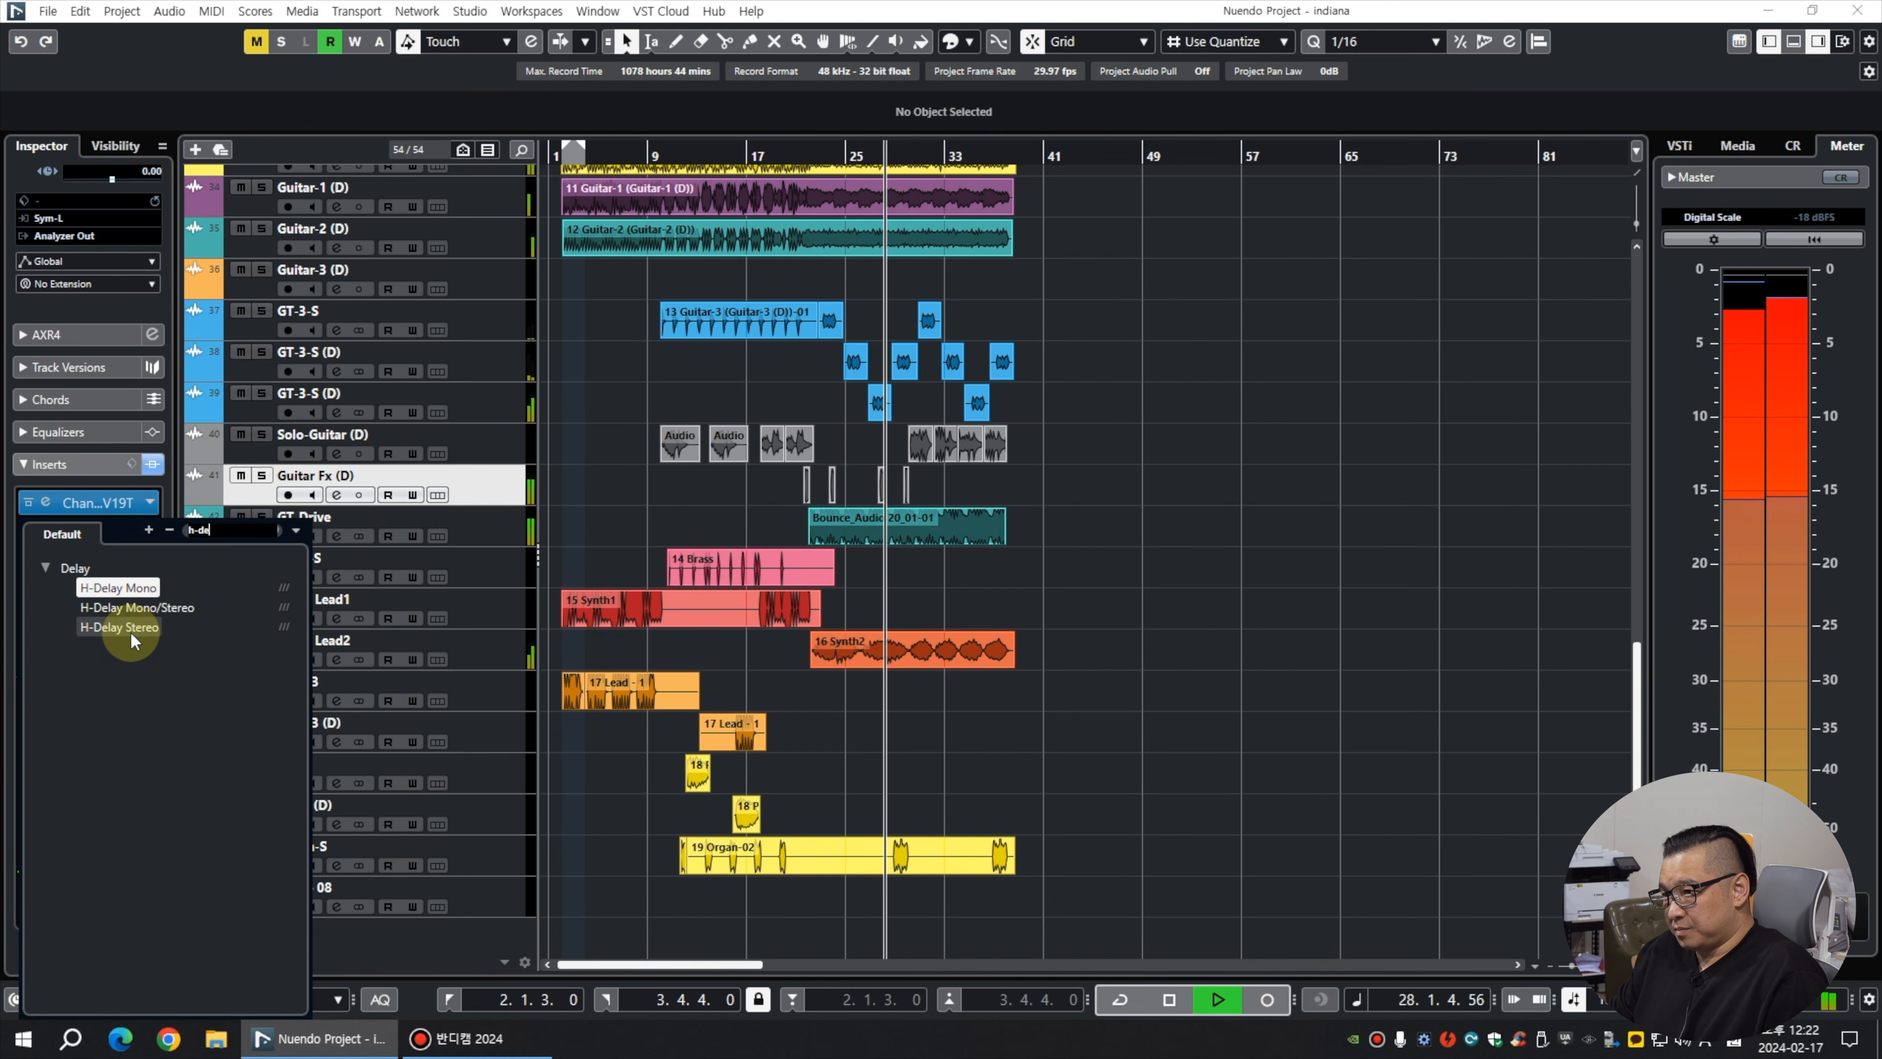
{"action": "double_click", "coordinate": [130, 631]}
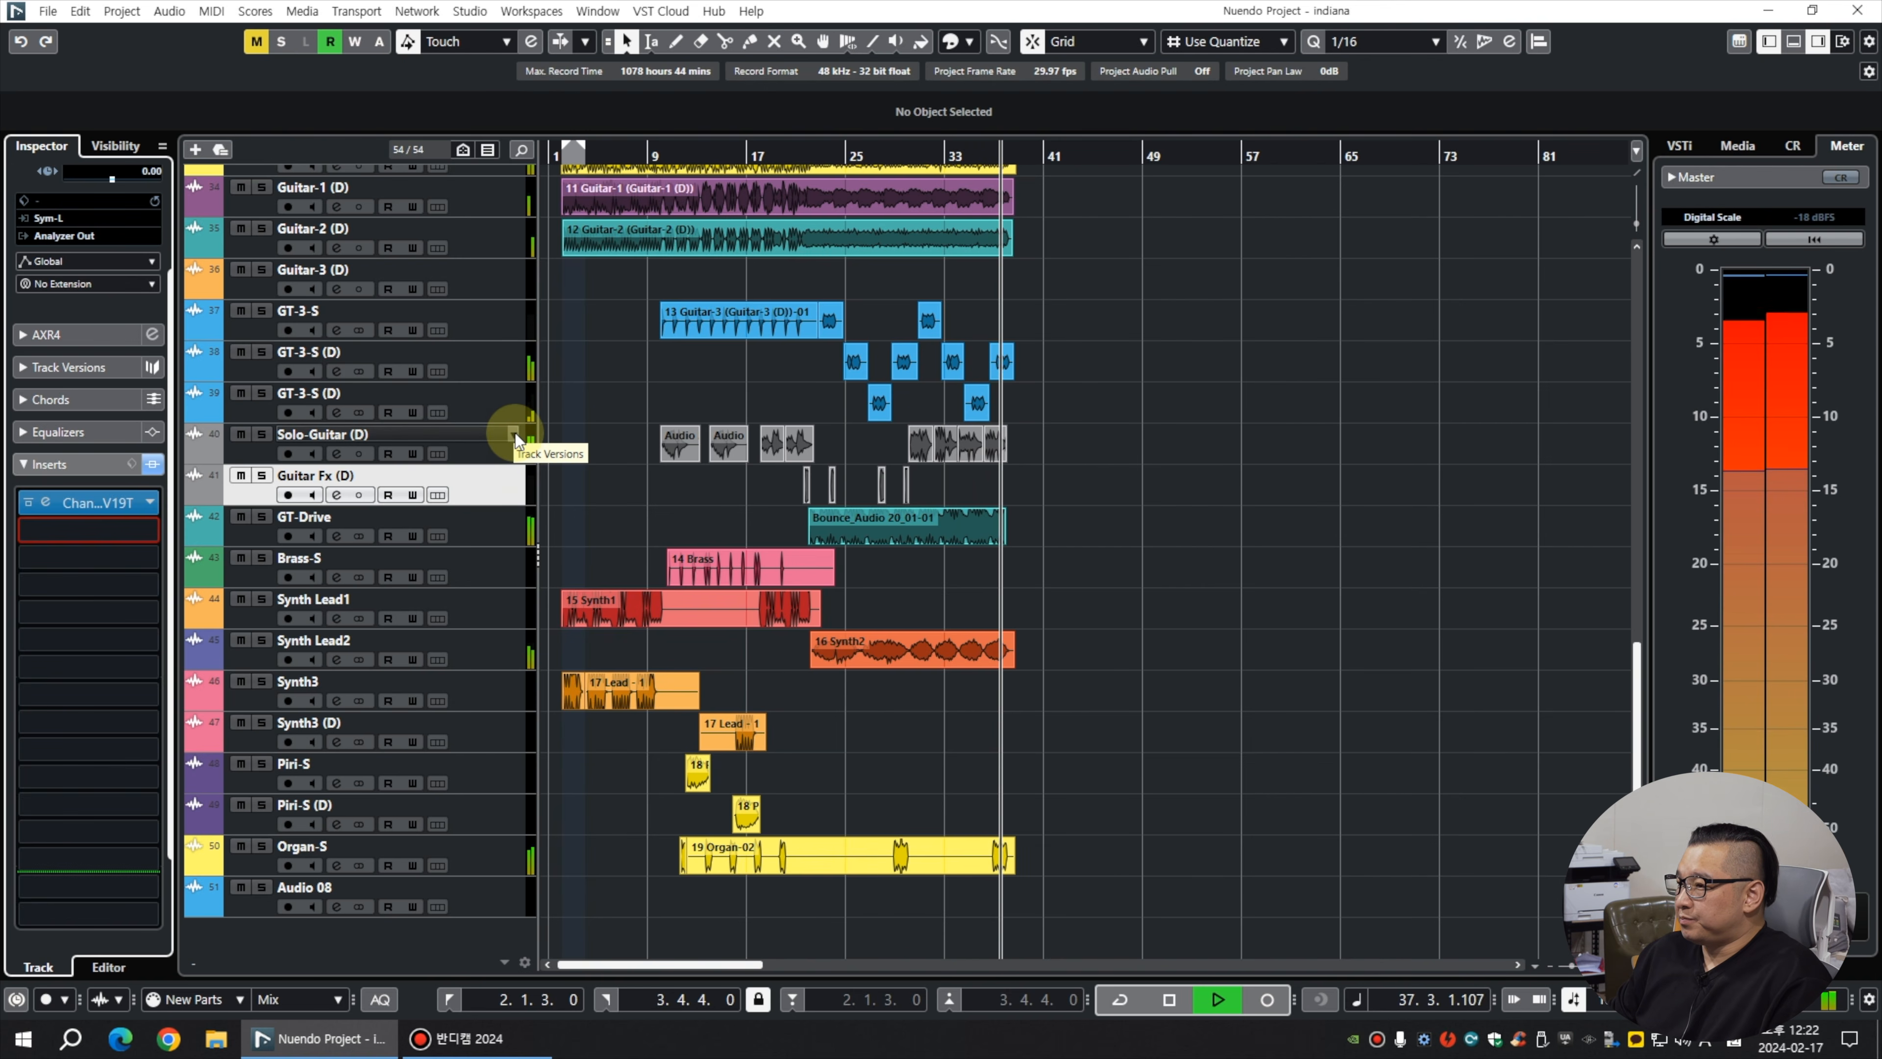
Stop playback, solo Organ-S and place the playhead at the organ phrase just before bar 29.
{"action": "key", "text": "space"}
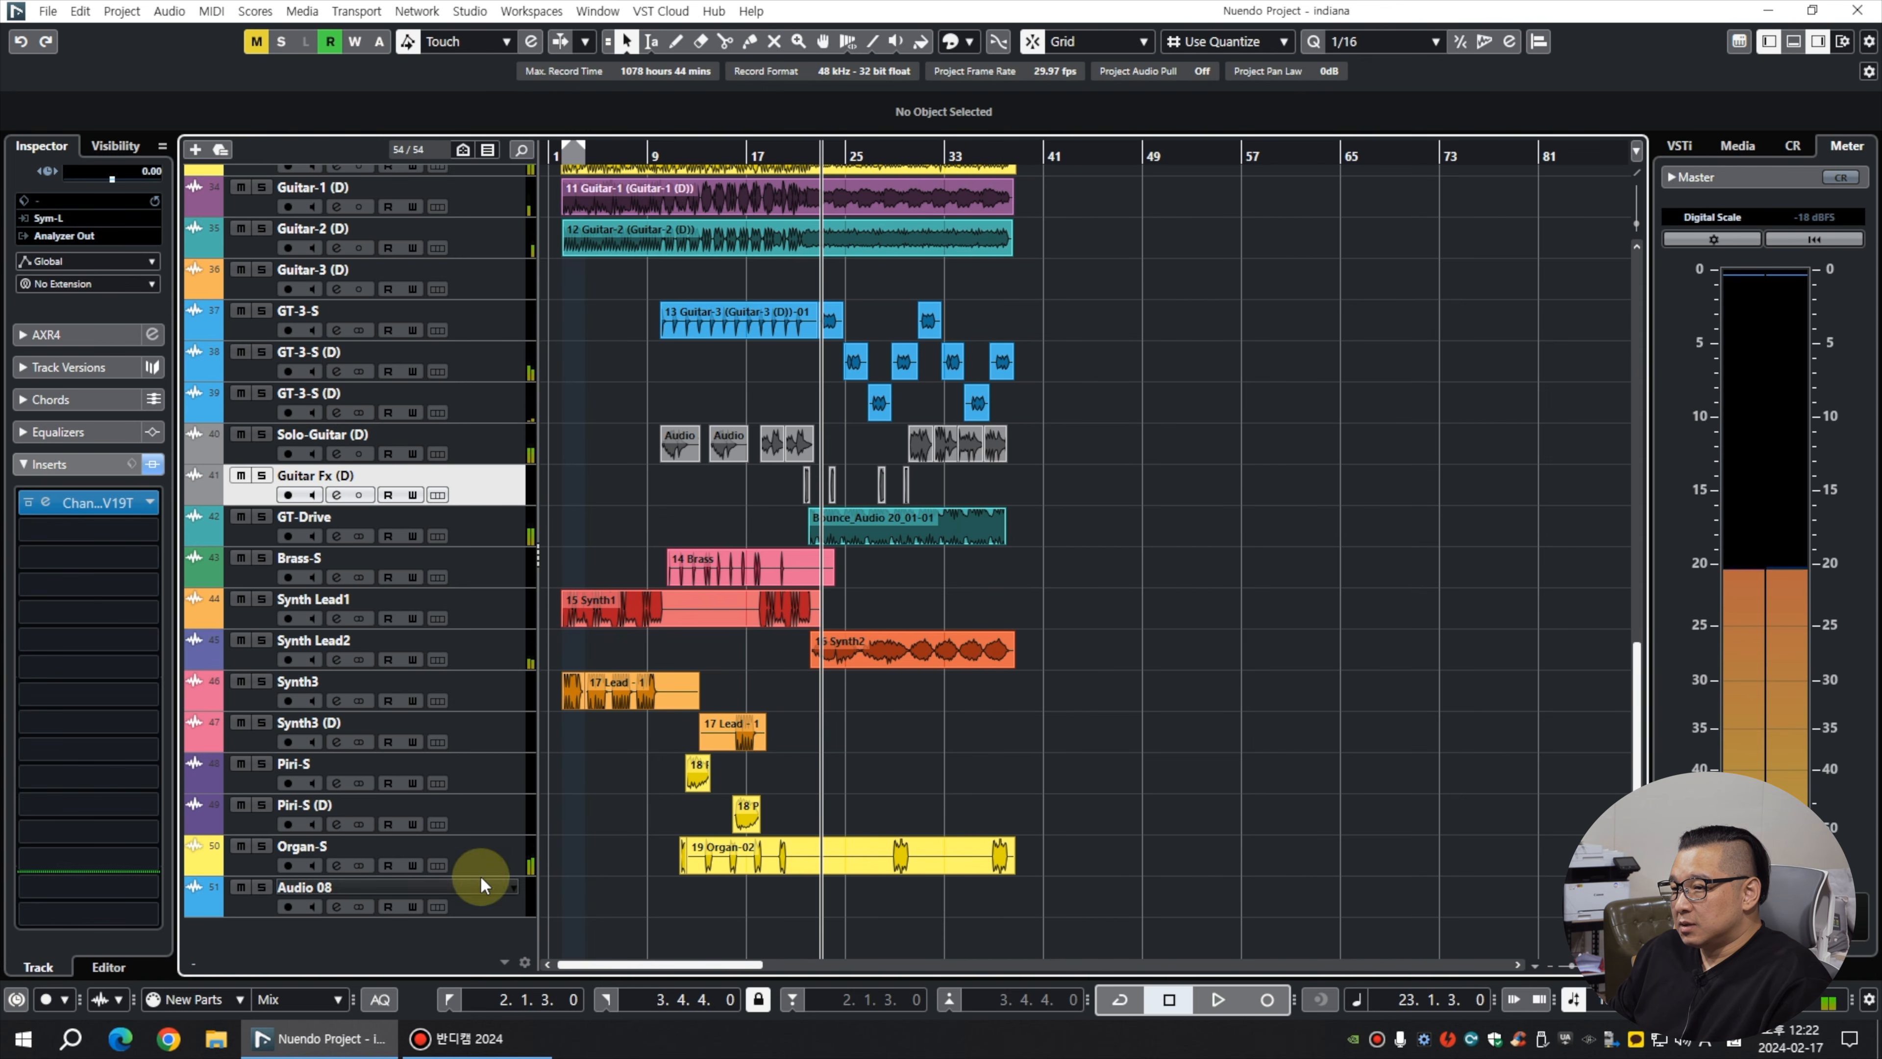
{"action": "left_click", "coordinate": [489, 859]}
{"action": "left_click_drag", "start_coordinate": [894, 154], "coordinate": [895, 183]}
{"action": "key", "text": "s"}
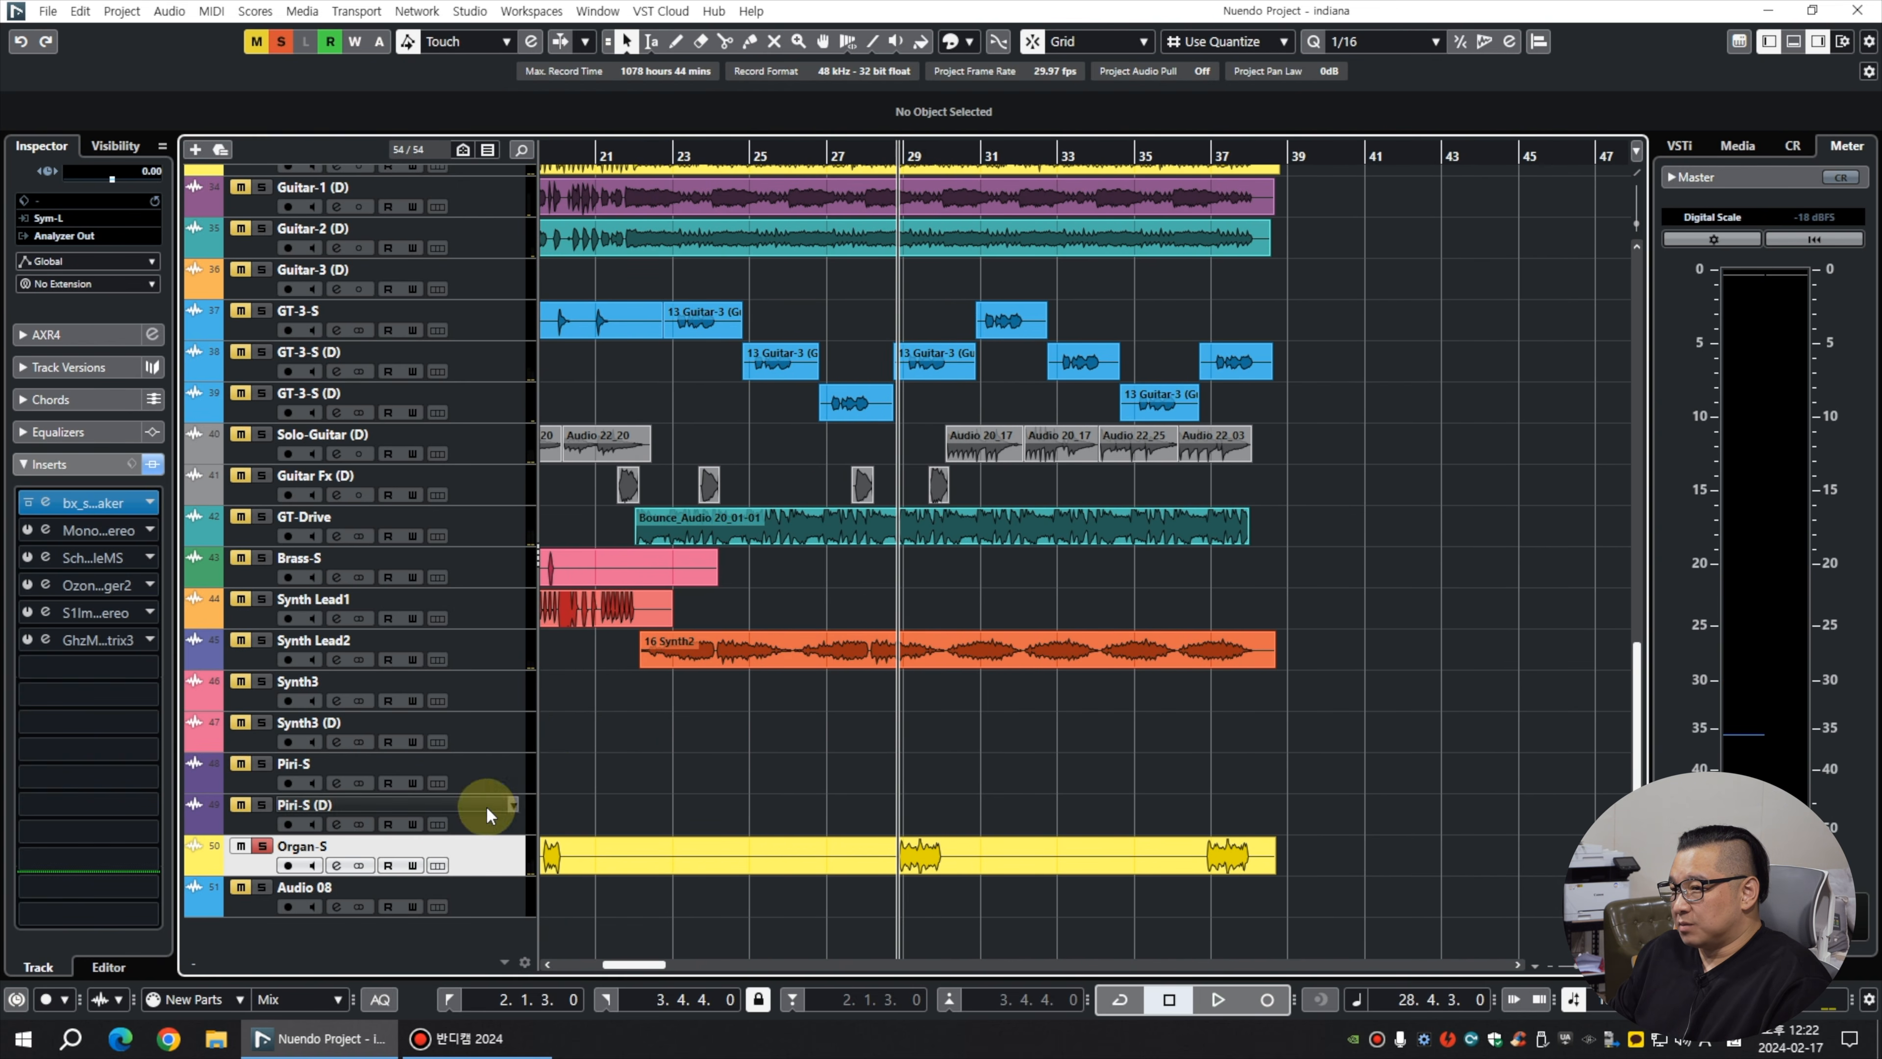
Replace the plug-in in Organ-S's second insert slot with UAD MDWEQ5-3B and play the organ phrase.
{"action": "left_click", "coordinate": [148, 503]}
{"action": "type", "text": "mdw"}
{"action": "left_click", "coordinate": [152, 608]}
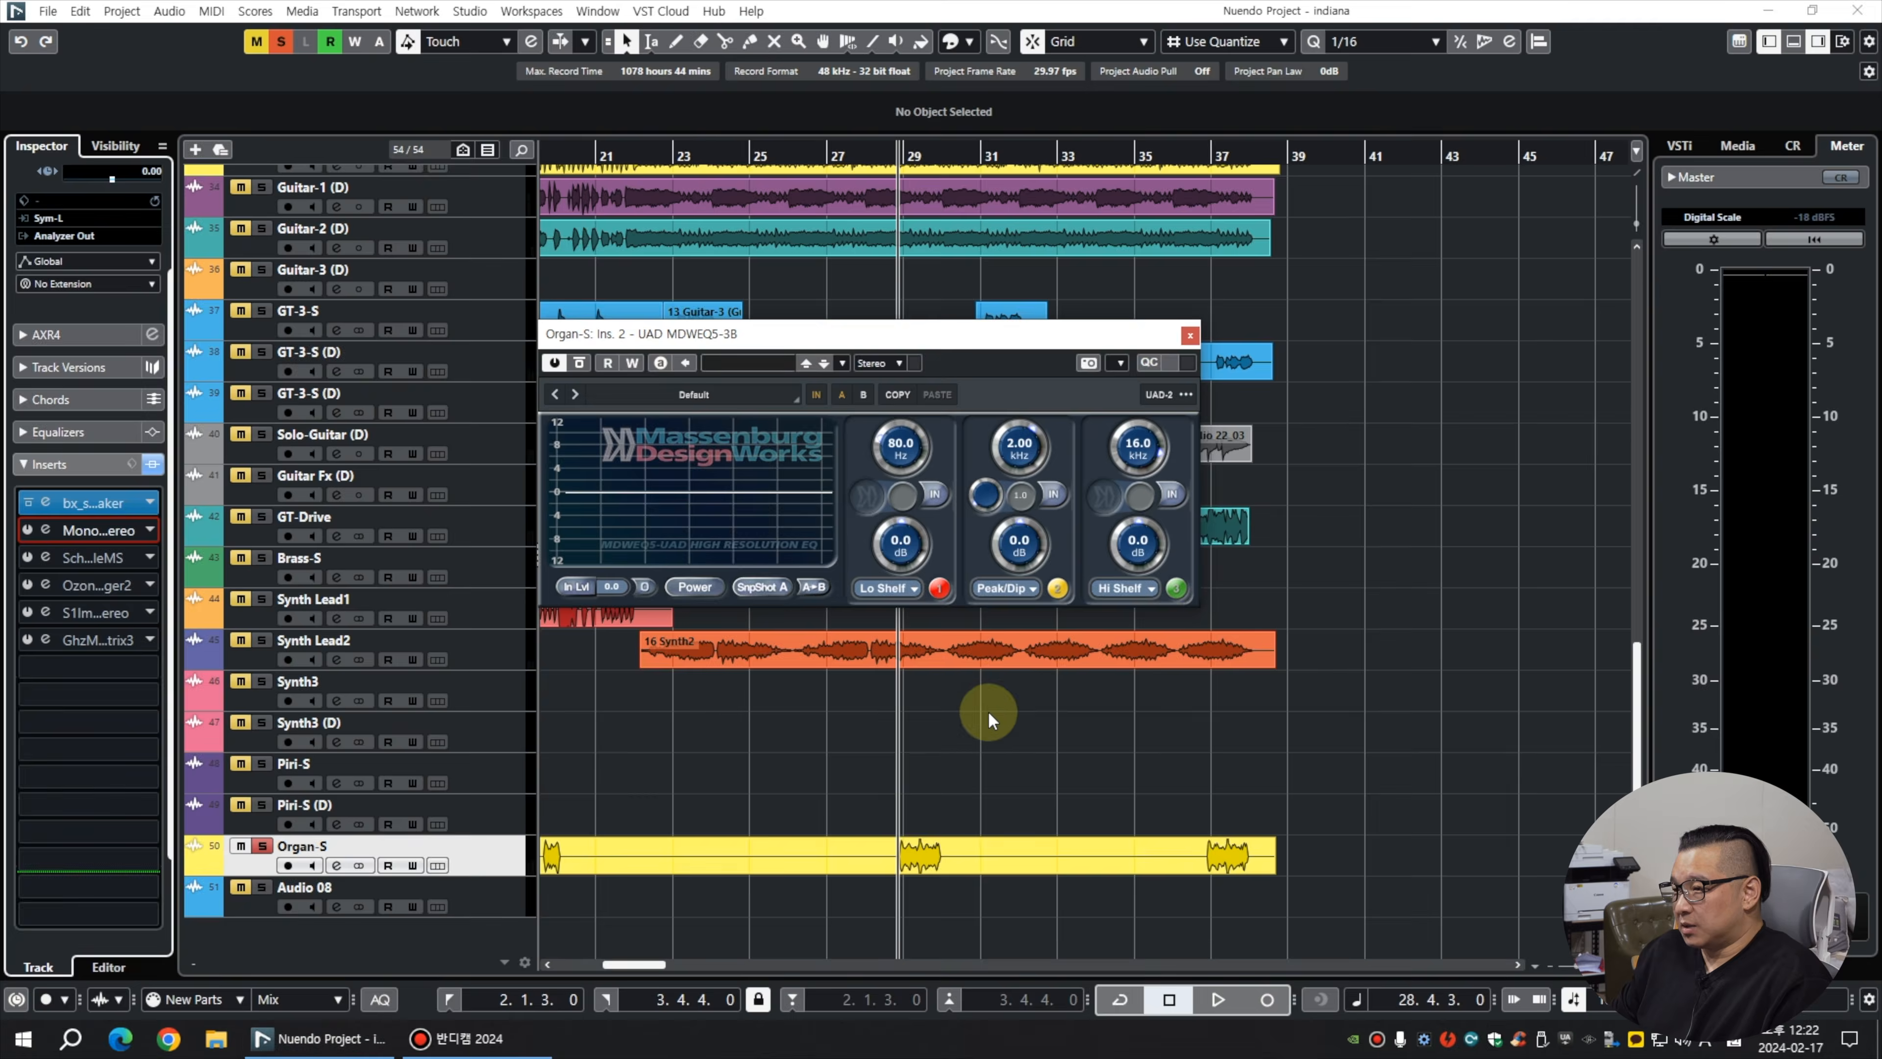
{"action": "key", "text": "space"}
{"action": "key", "text": "s"}
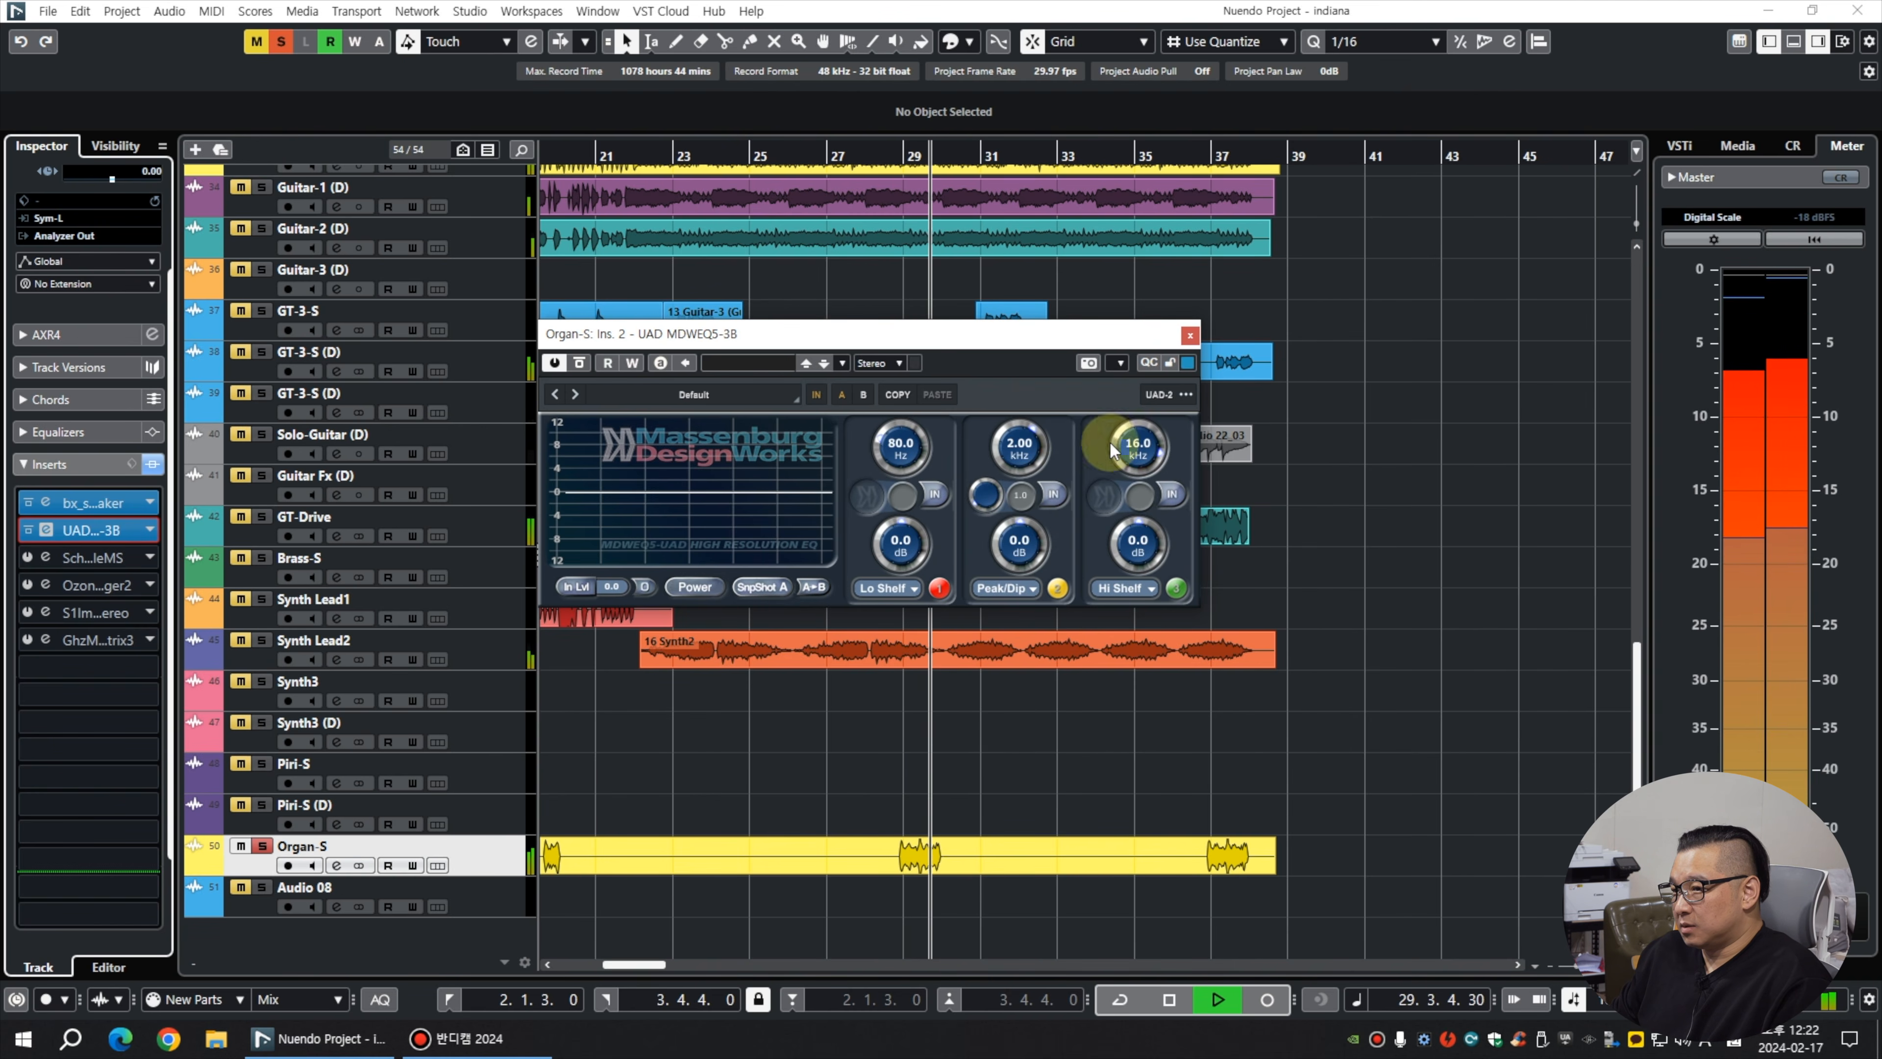
{"action": "key", "text": "space"}
{"action": "key", "text": "space"}
Set the organ EQ's Peak/Dip band to 641 Hz, gain -3.8 dB and Q 0.5 while listening, and end the solo.
{"action": "left_click", "coordinate": [1057, 587]}
{"action": "left_click_drag", "start_coordinate": [1023, 454], "coordinate": [1036, 614]}
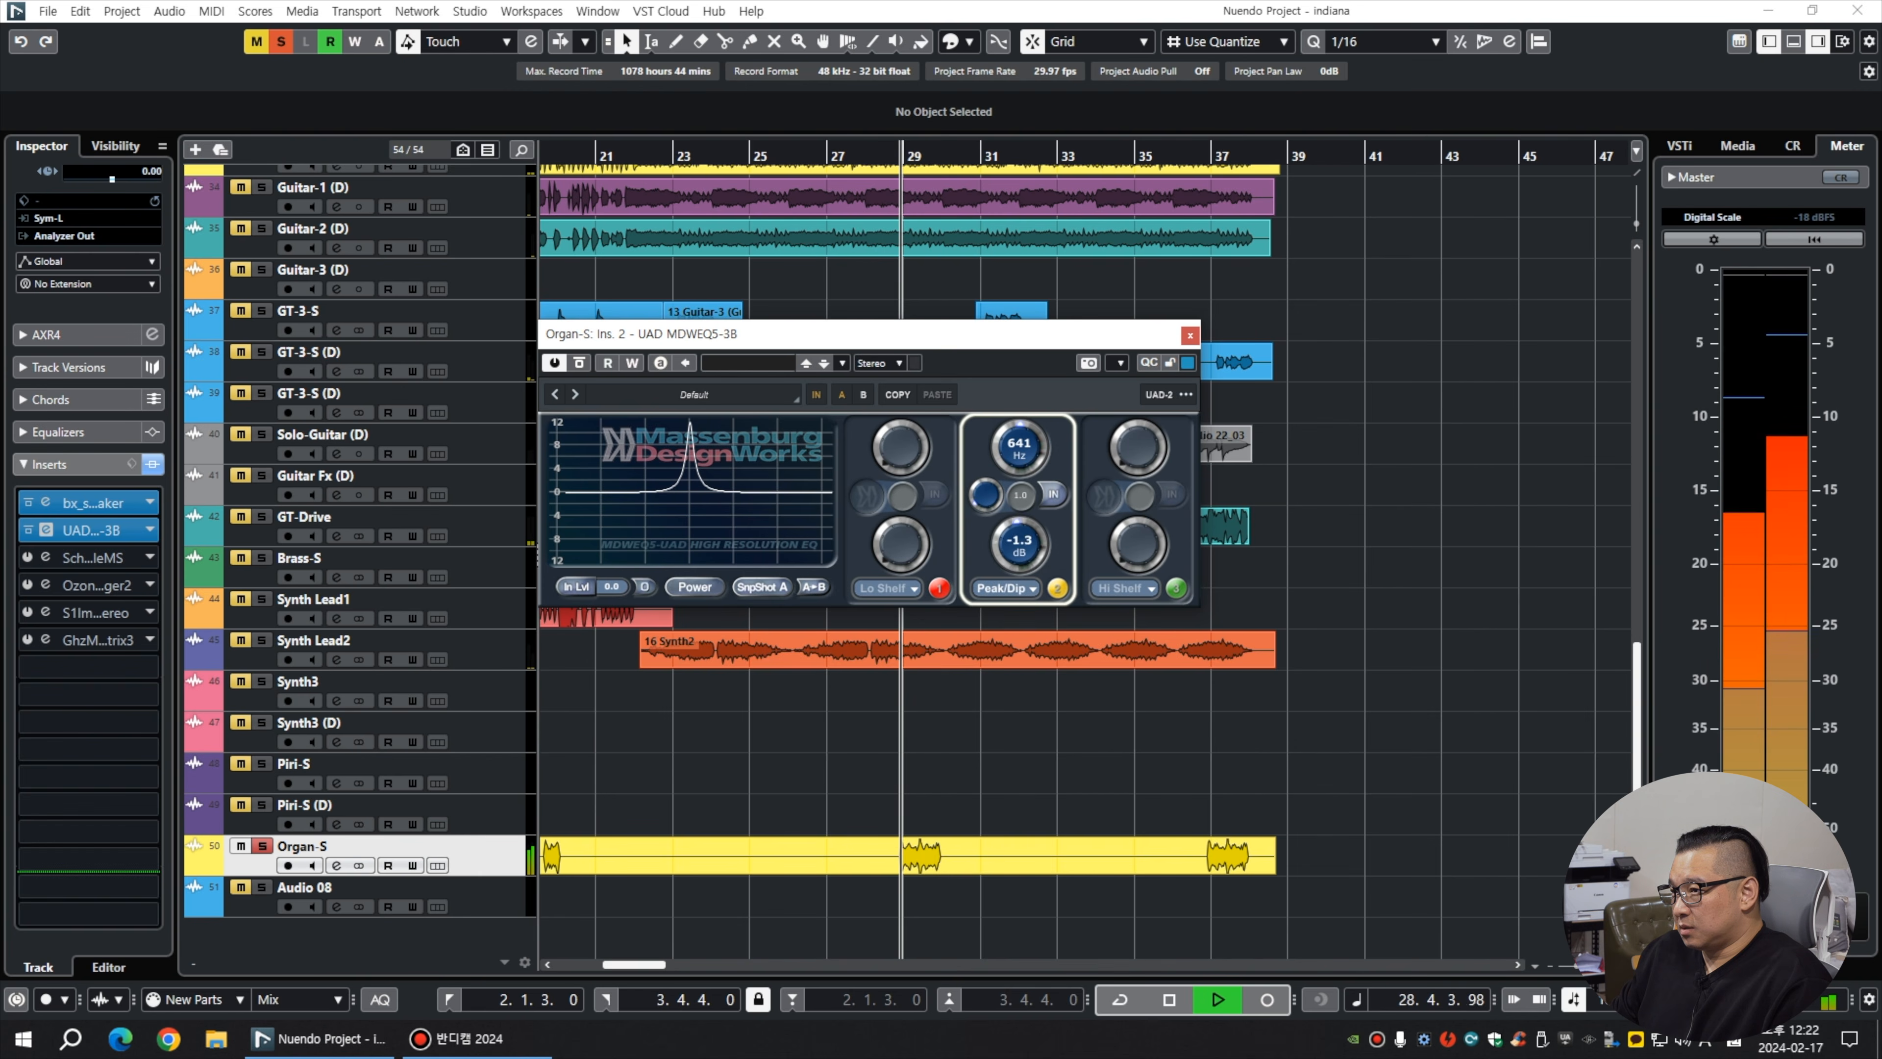
{"action": "left_click", "coordinate": [1058, 588]}
{"action": "key", "text": "space"}
{"action": "key", "text": "space"}
{"action": "left_click_drag", "start_coordinate": [1027, 500], "coordinate": [1002, 492]}
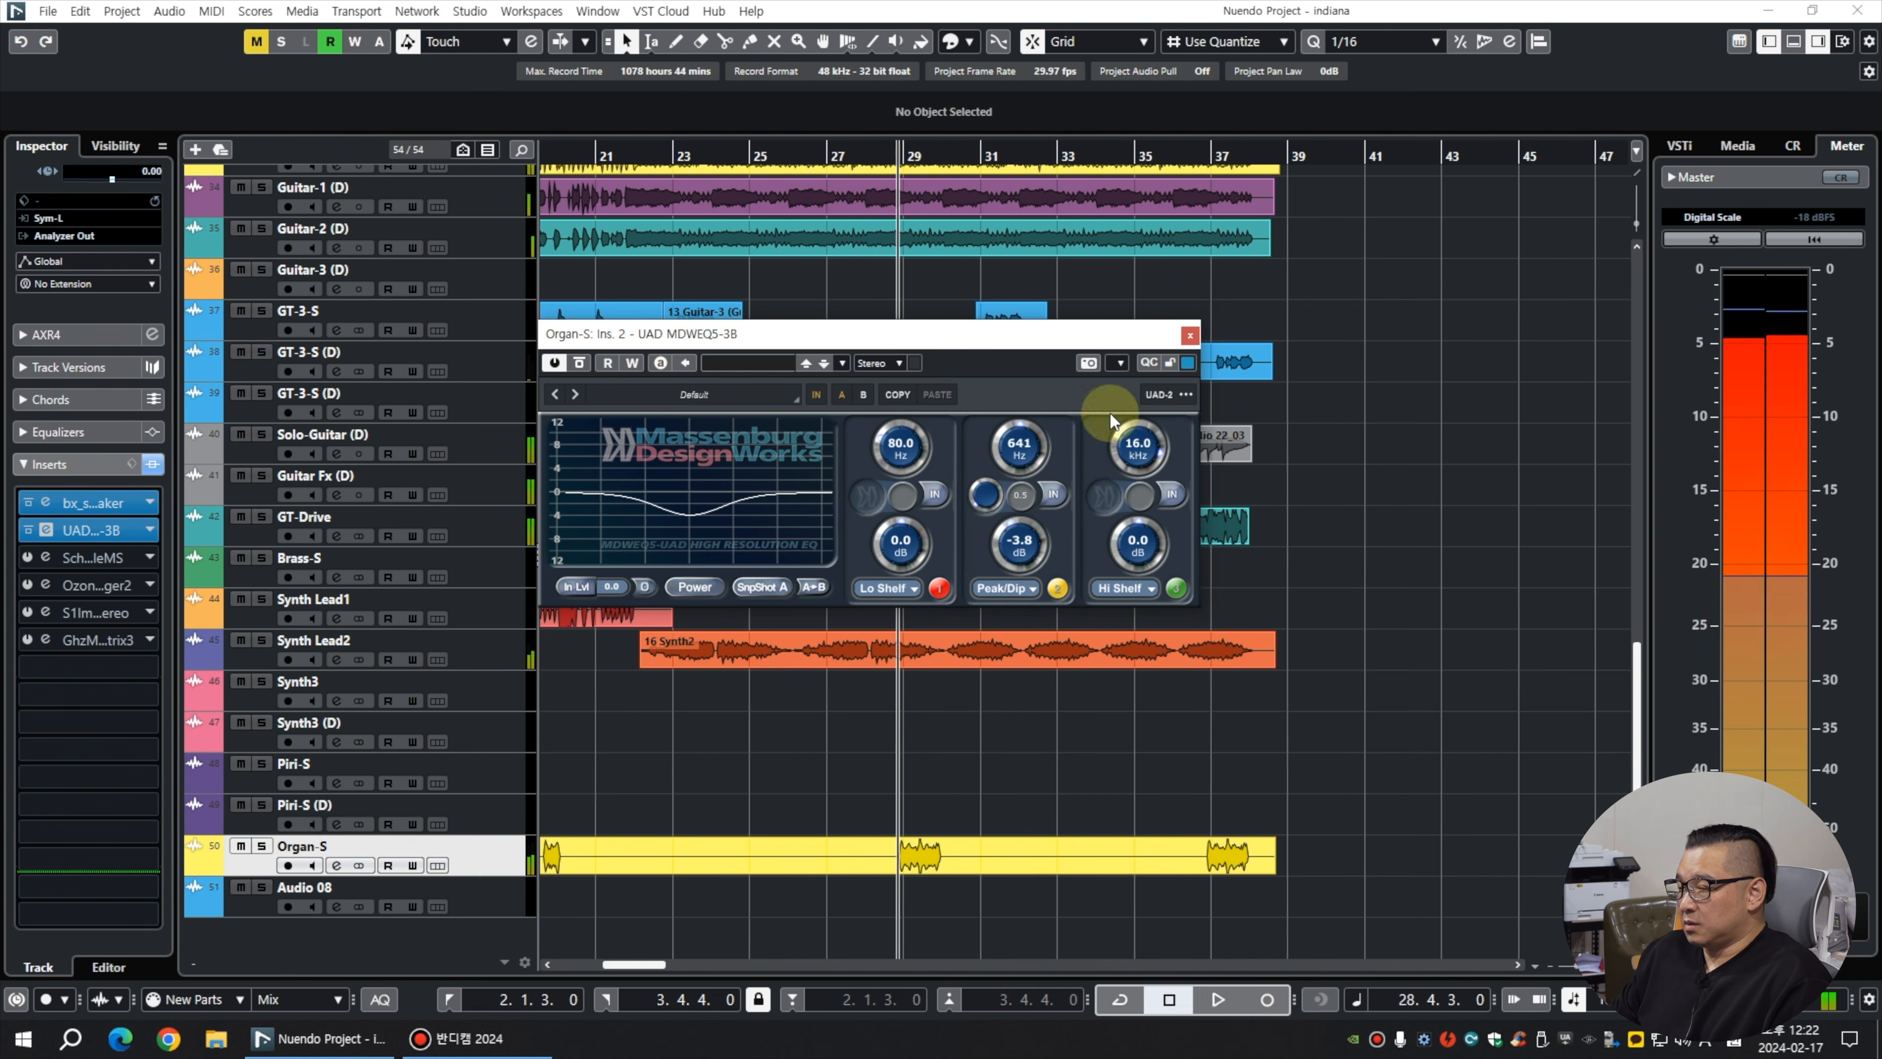
Close the organ EQ and examine the channel levels in the MixConsole while the mix plays from bar 28.
{"action": "left_click", "coordinate": [1190, 335]}
{"action": "left_click", "coordinate": [798, 651]}
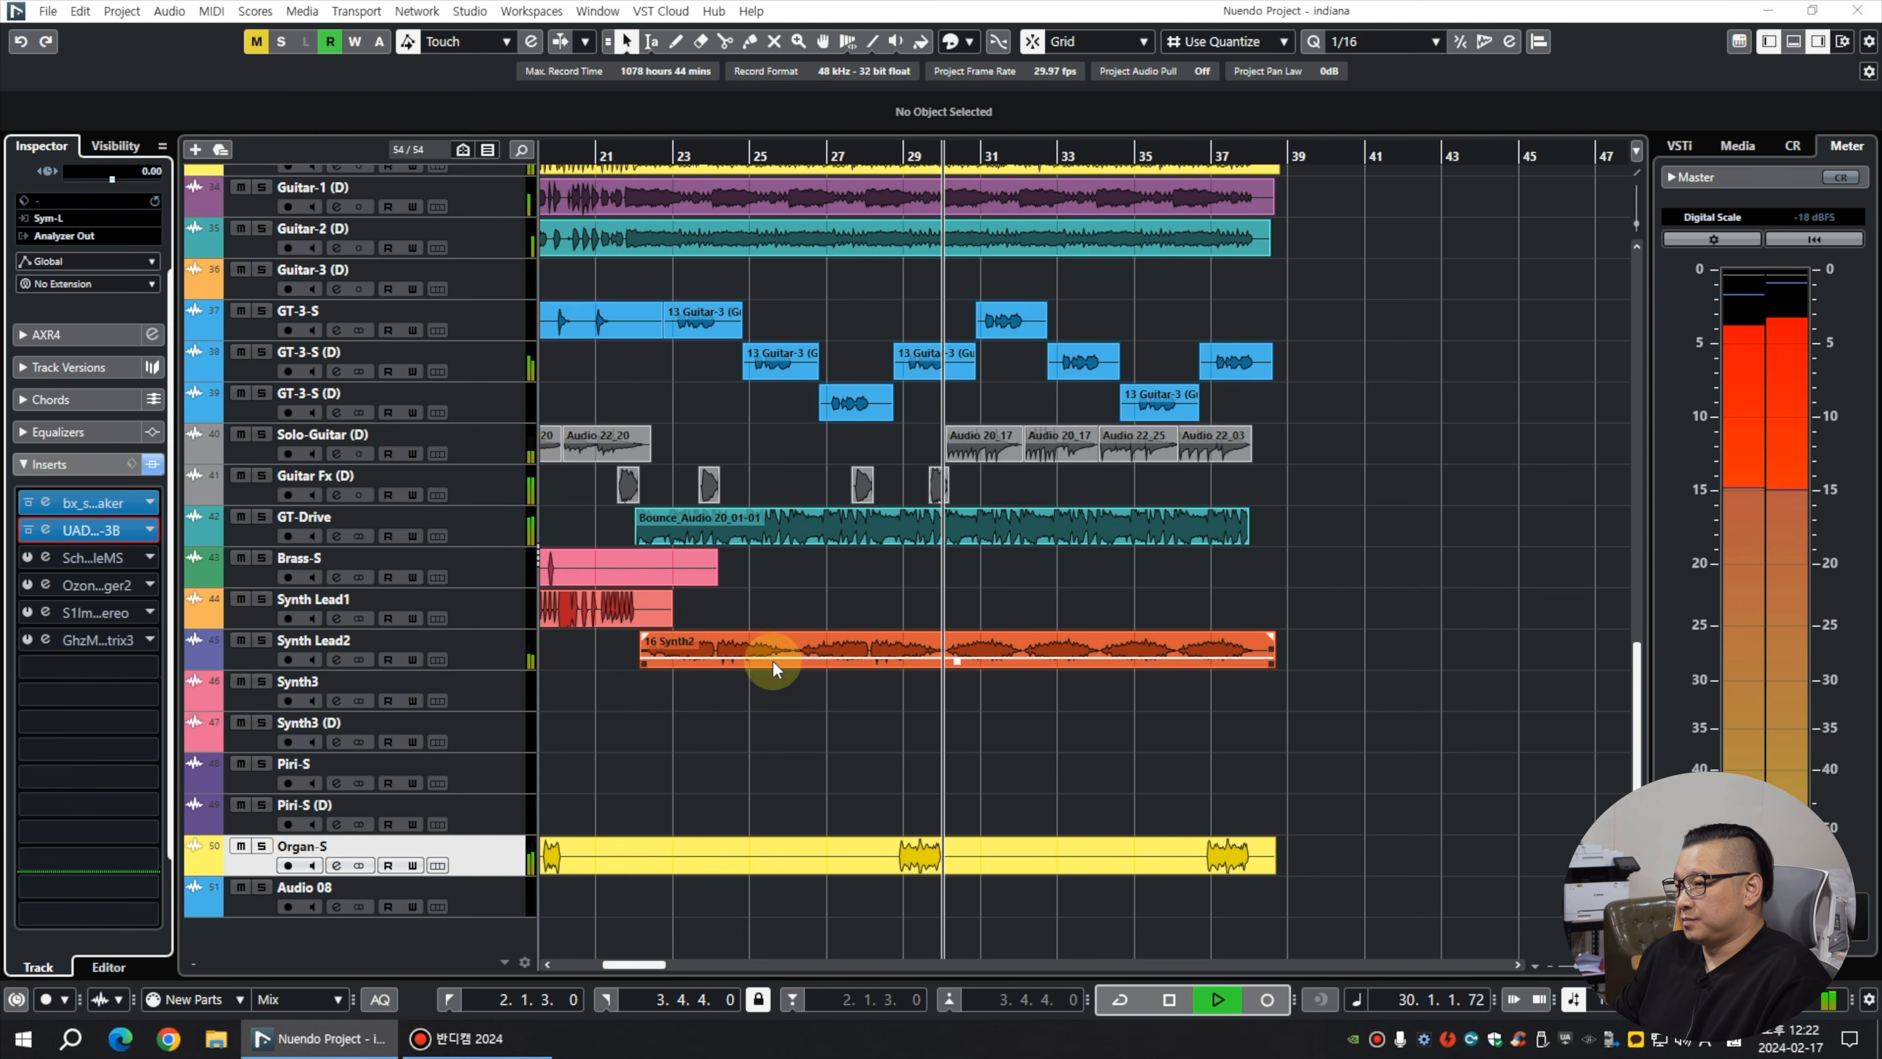
{"action": "key", "text": "F3"}
{"action": "left_click_drag", "start_coordinate": [1254, 951], "coordinate": [1022, 939]}
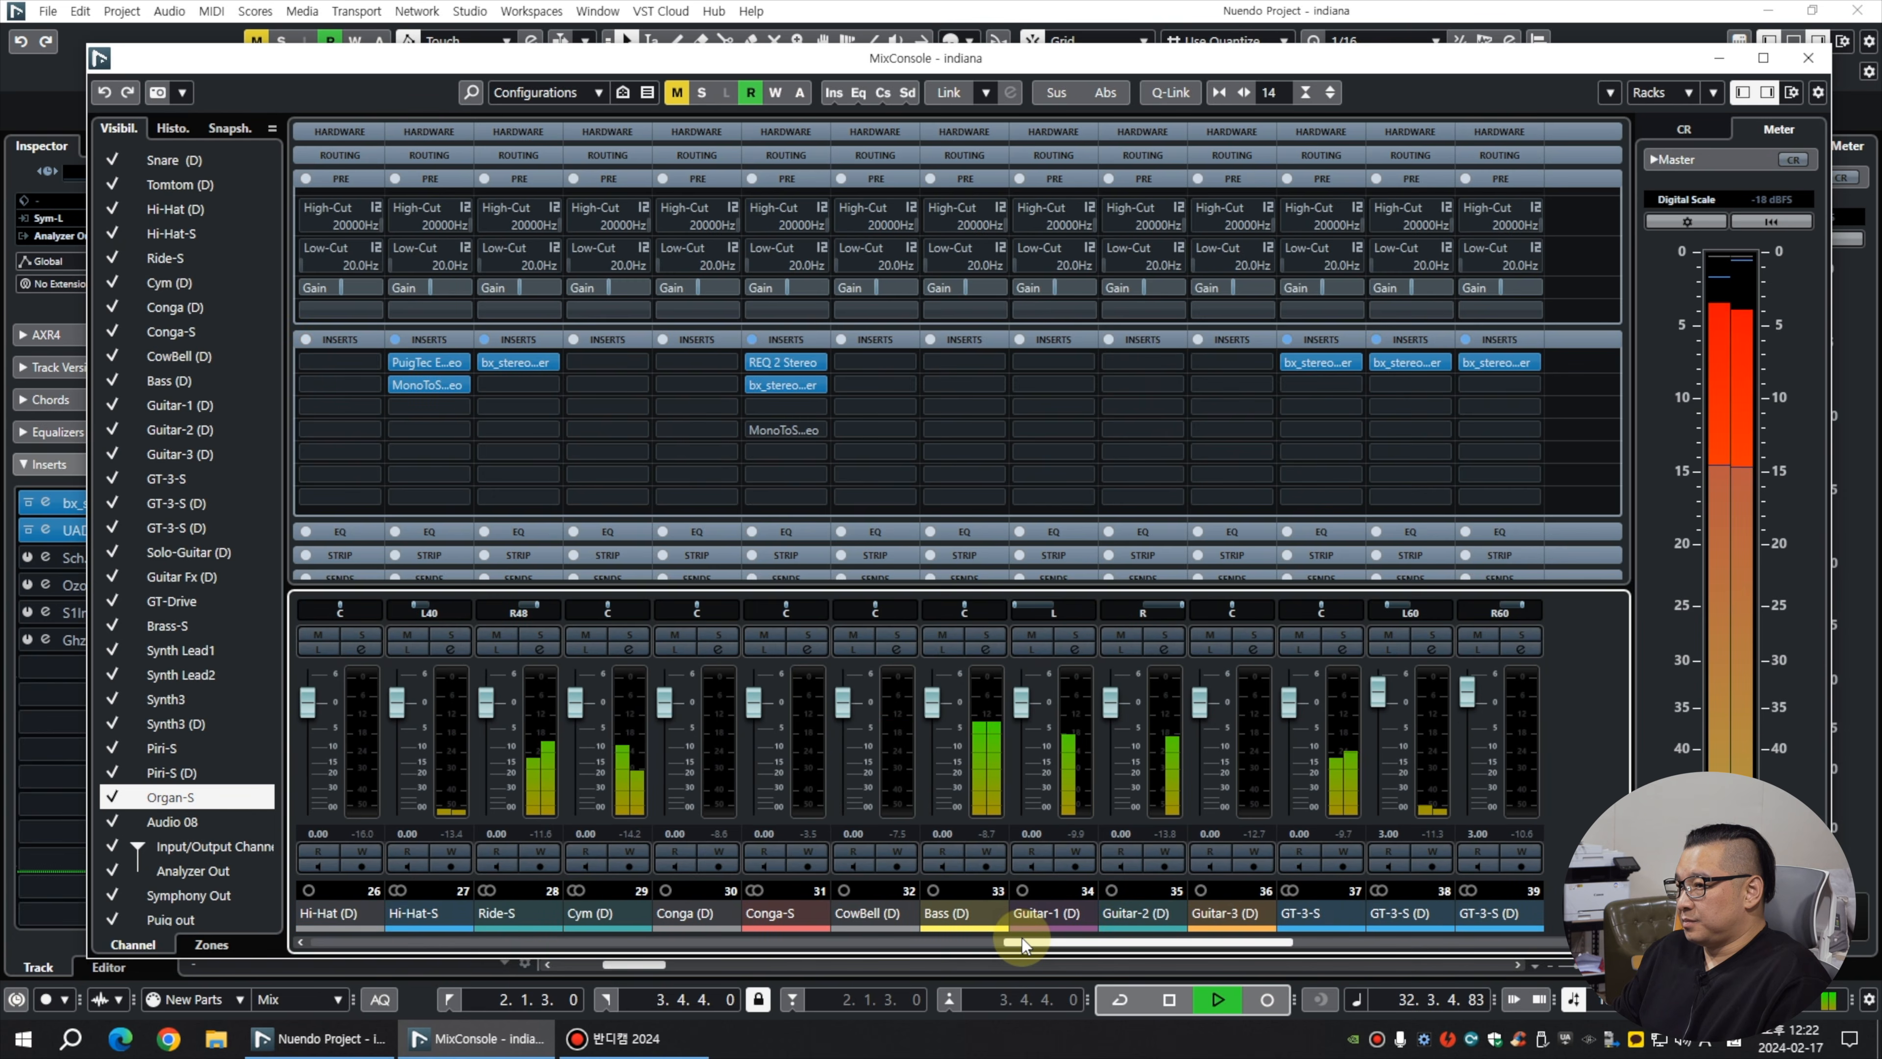
{"action": "key", "text": "F3"}
{"action": "left_click", "coordinate": [1185, 597]}
{"action": "key", "text": "space"}
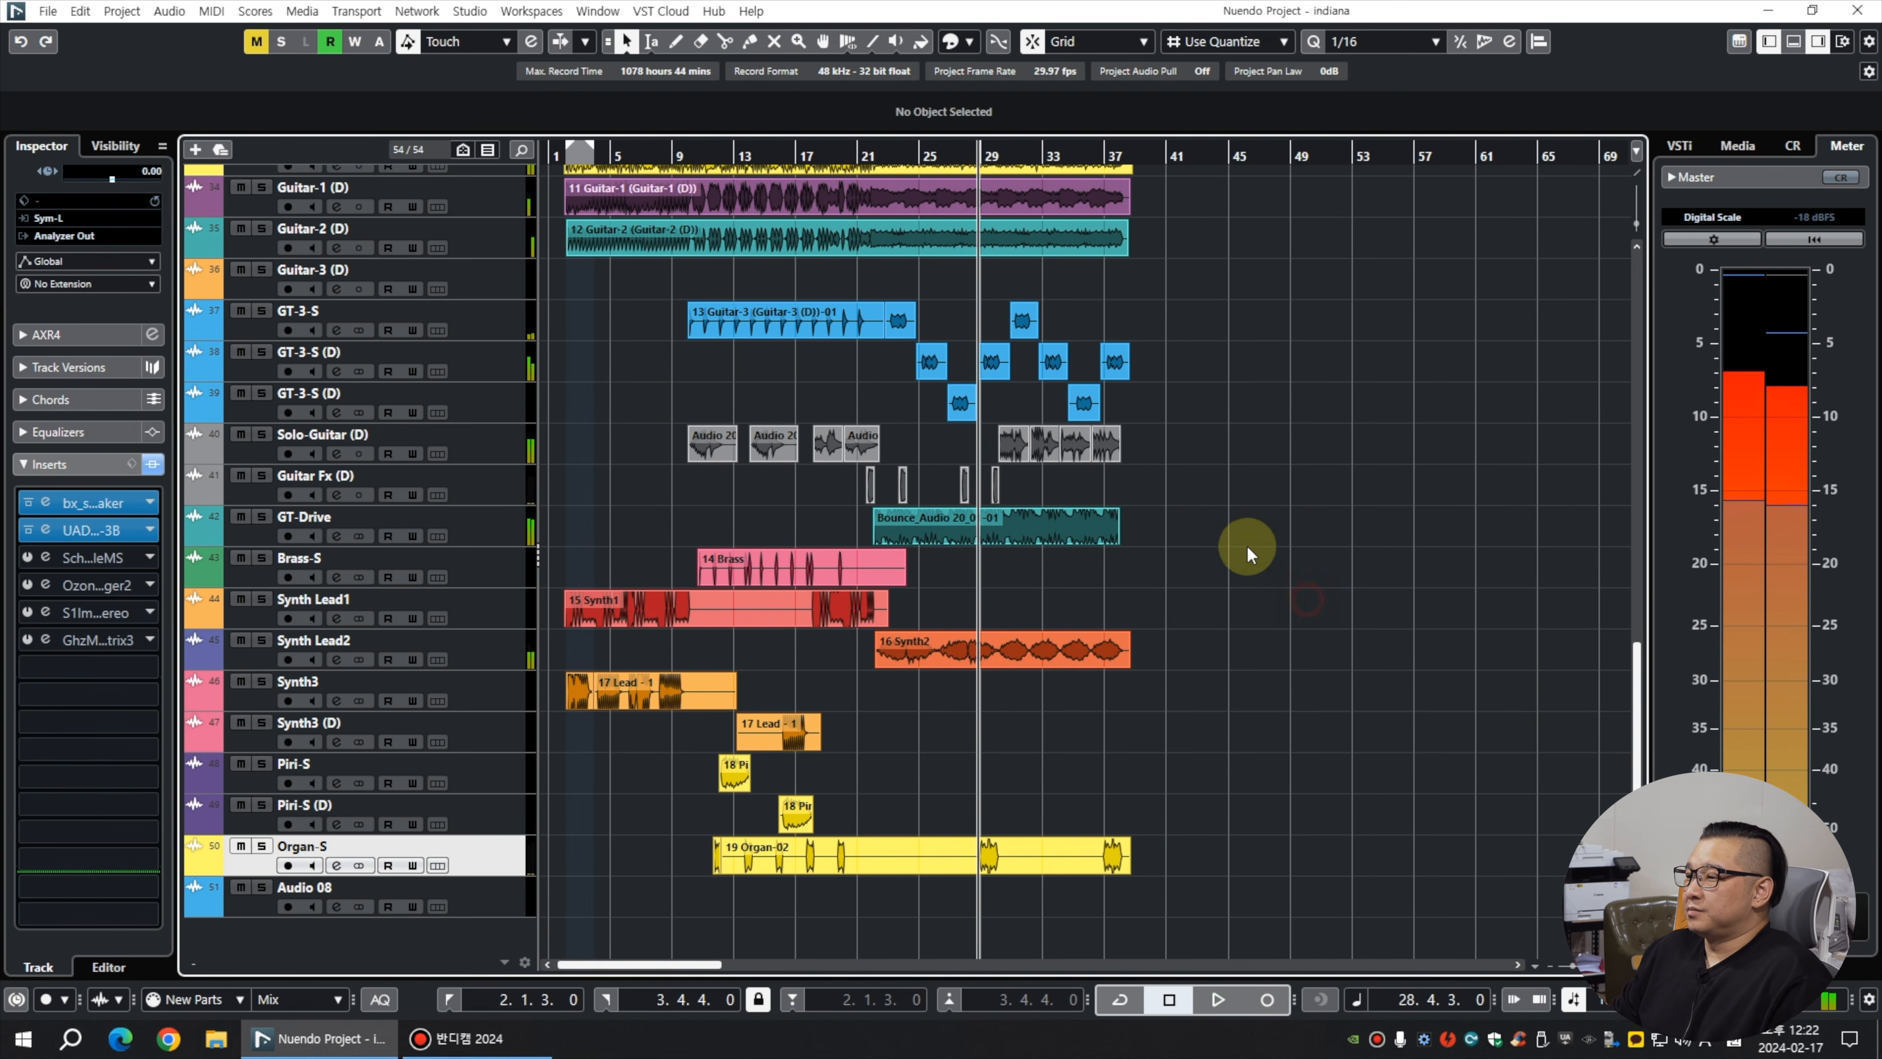
Solo Source-mix and play the unprocessed source mix from the start of the song.
{"action": "key", "text": "shift+g"}
{"action": "key", "text": "shift+g"}
{"action": "key", "text": "shift+h"}
{"action": "key", "text": "shift+h"}
{"action": "key", "text": "g"}
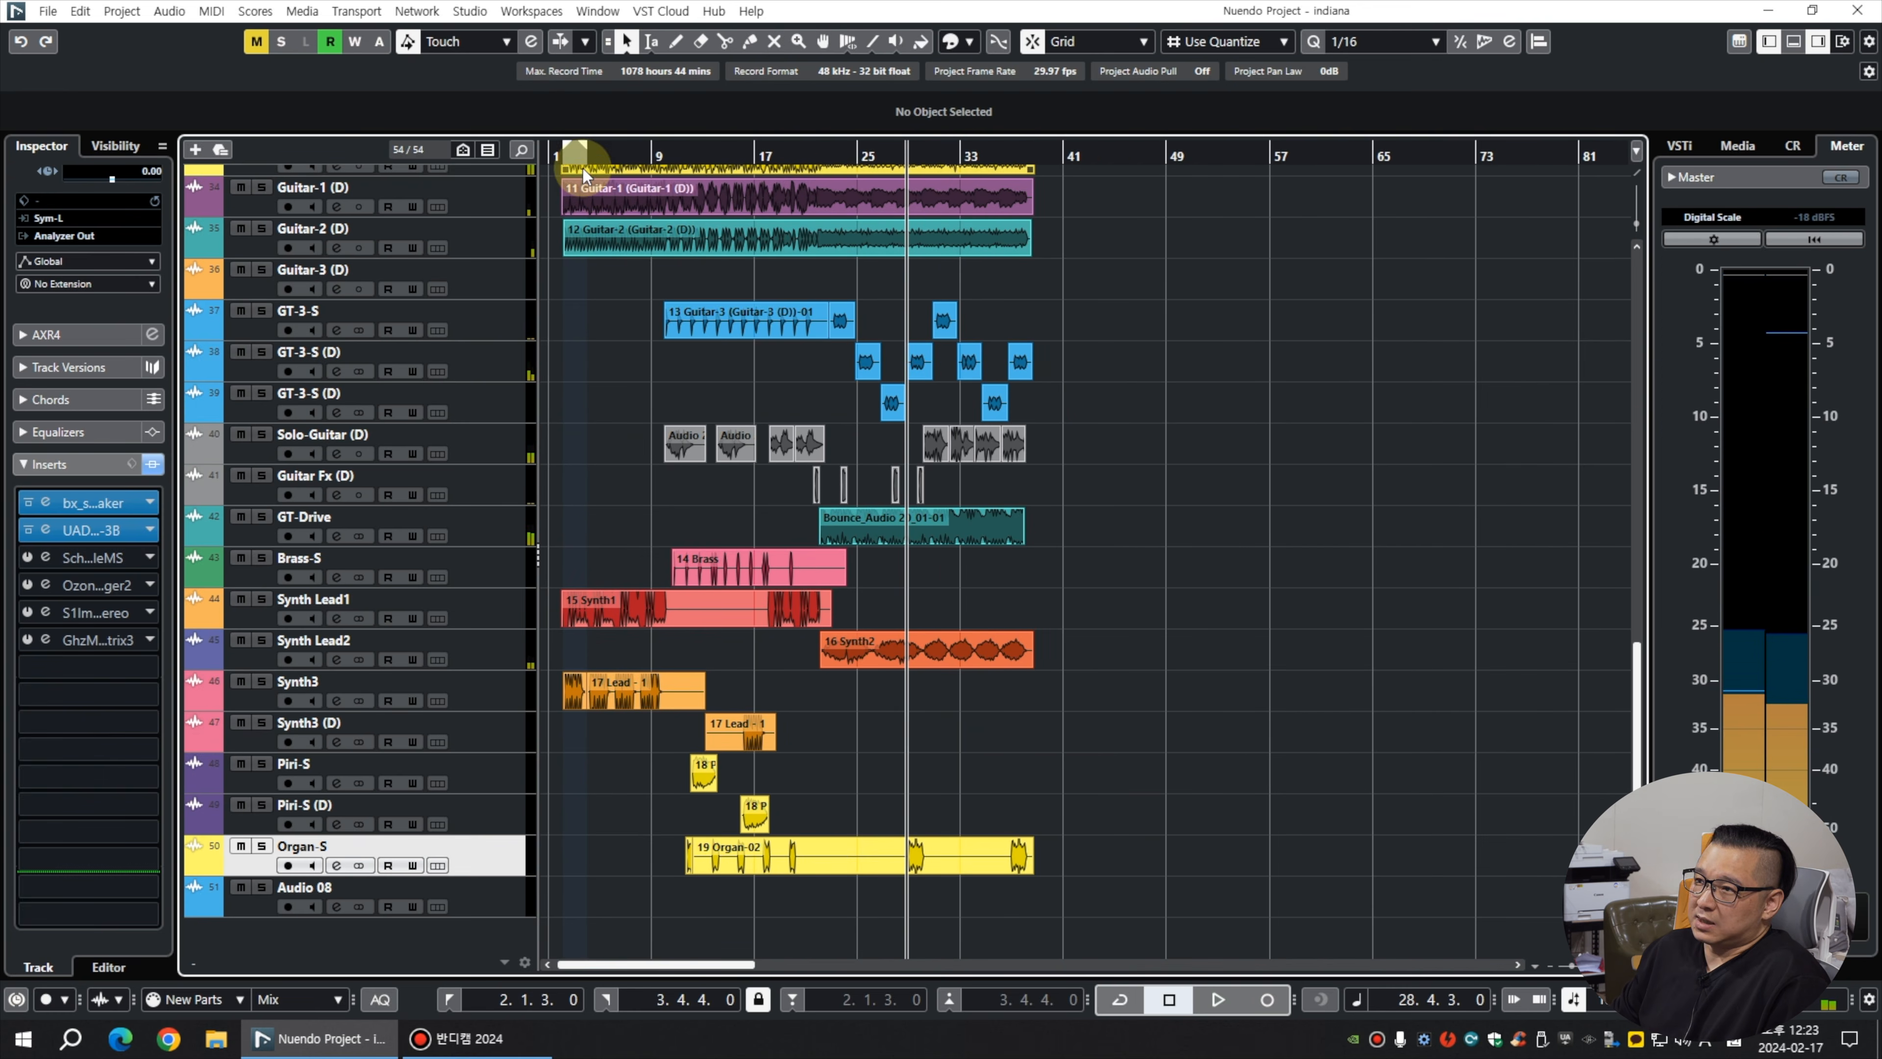
{"action": "left_click", "coordinate": [570, 156]}
{"action": "key", "text": "h"}
{"action": "key", "text": "h"}
{"action": "key", "text": "h"}
{"action": "key", "text": "h"}
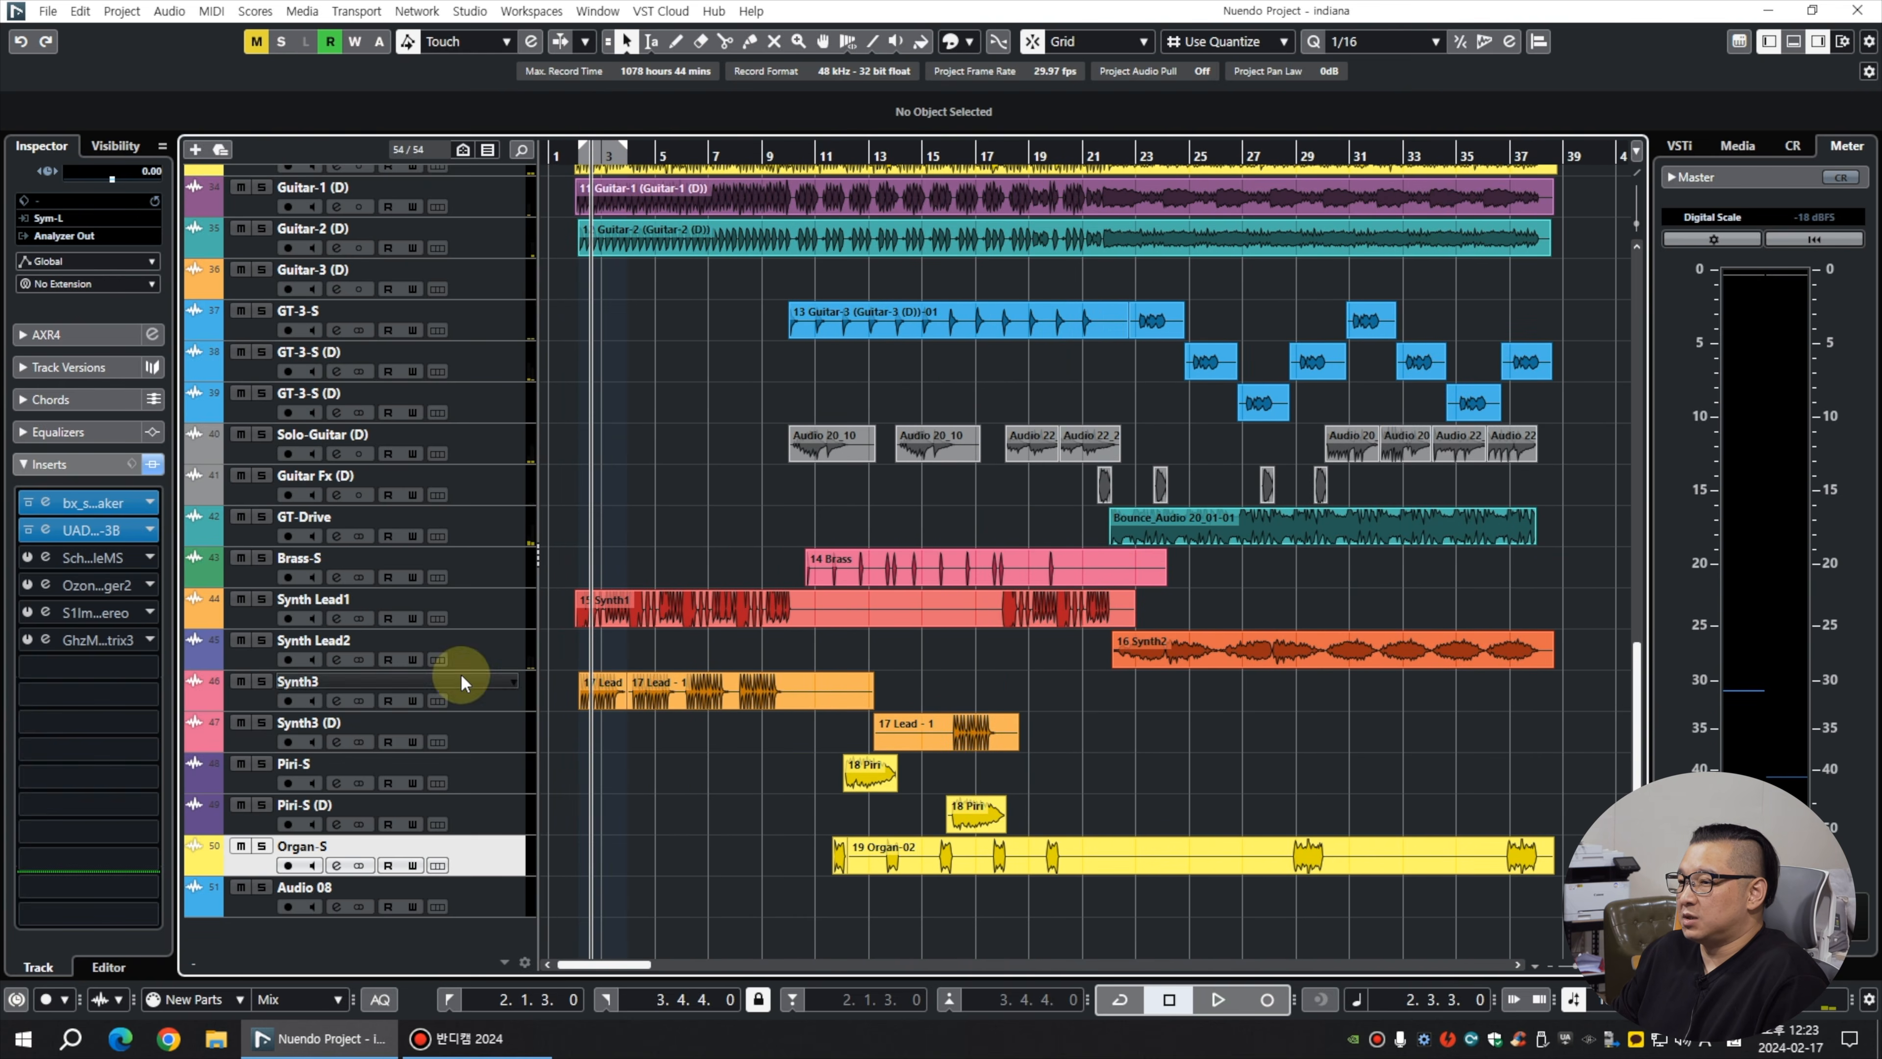
{"action": "left_click", "coordinate": [494, 711]}
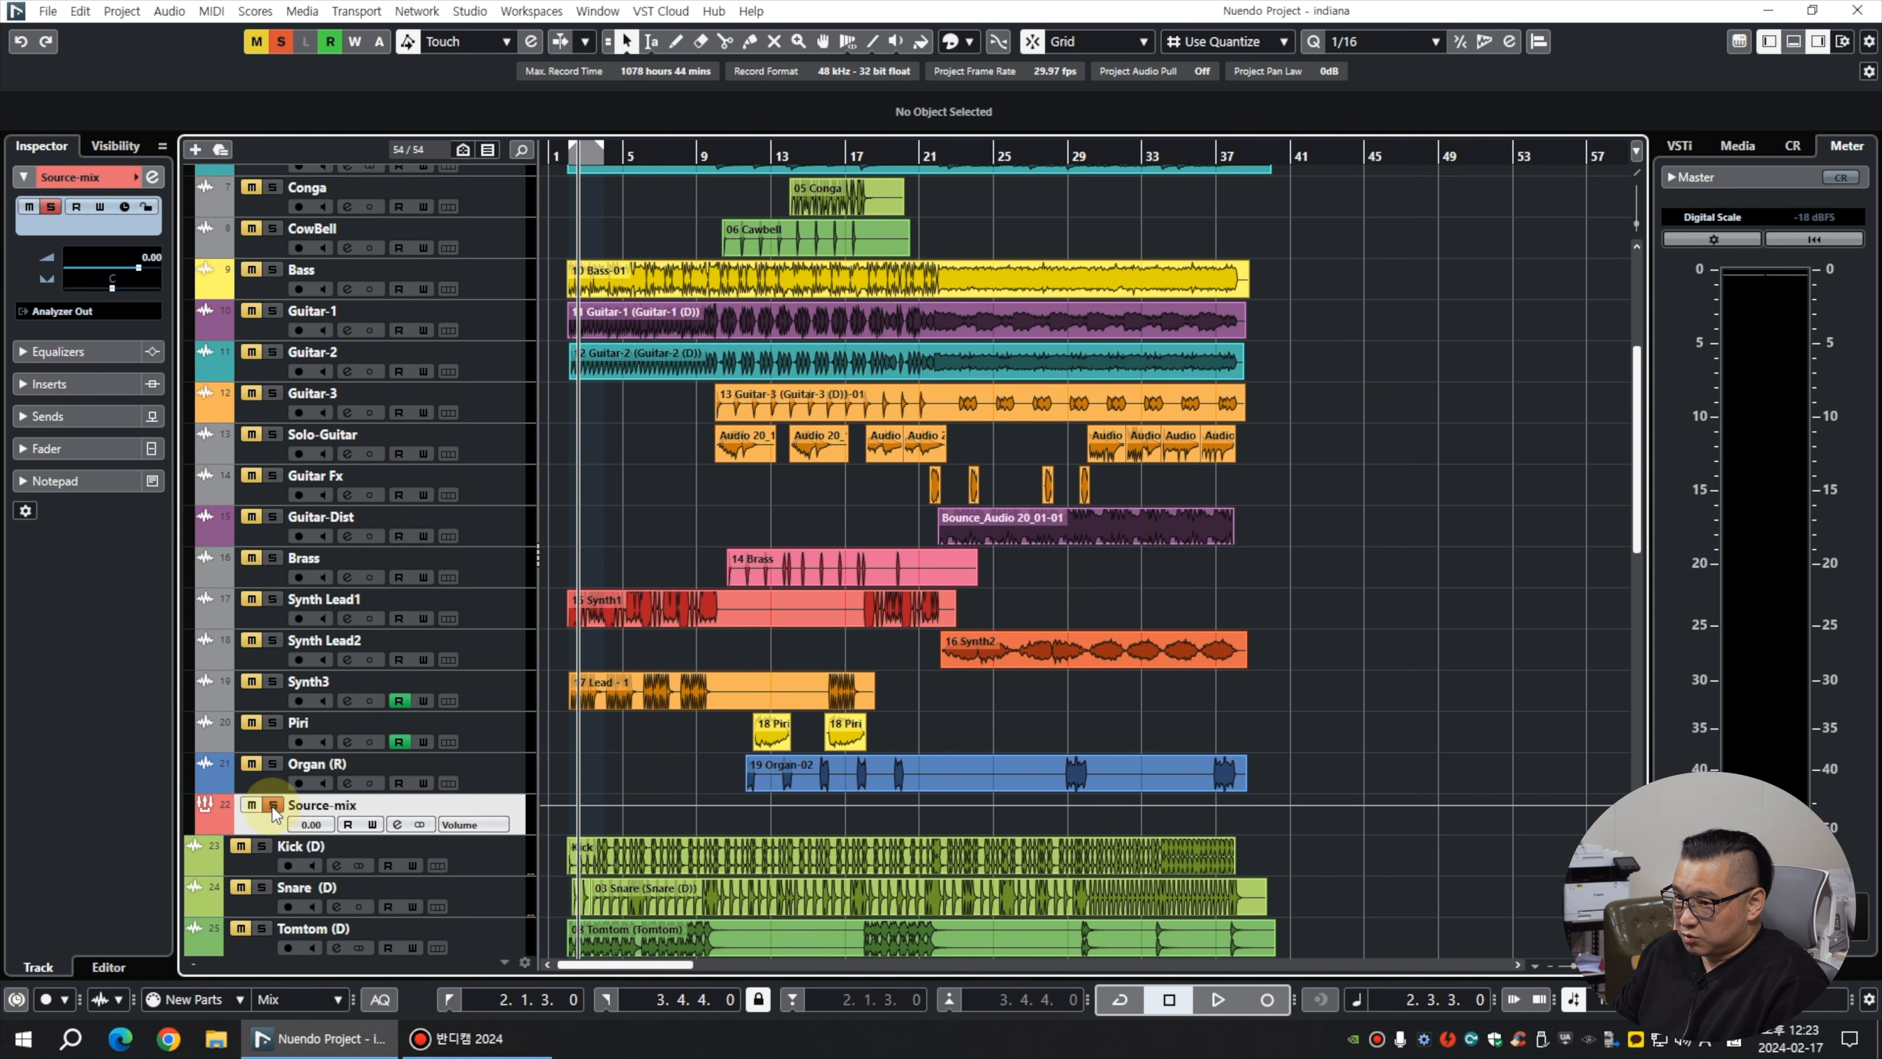
{"action": "left_click", "coordinate": [272, 804]}
{"action": "key", "text": "space"}
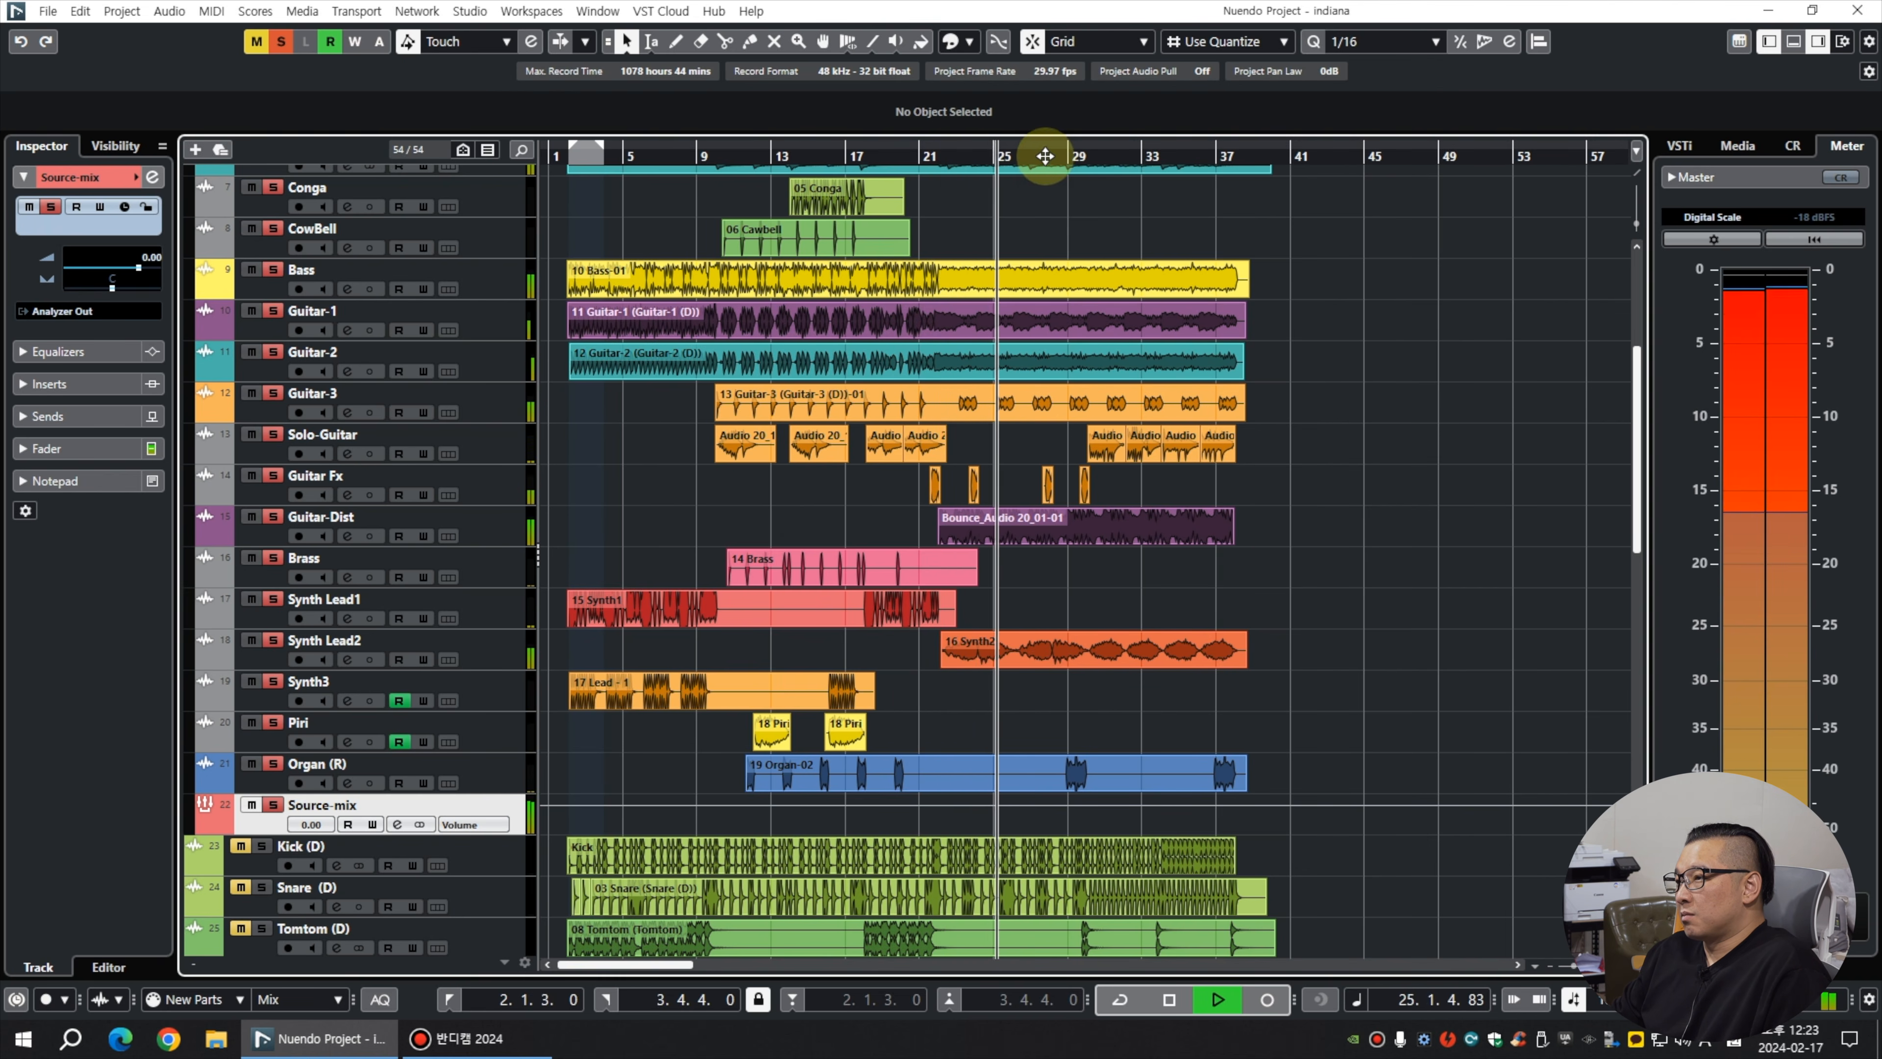
Listen to the source mix from bar 29 and stop playback.
{"action": "left_click", "coordinate": [1070, 153]}
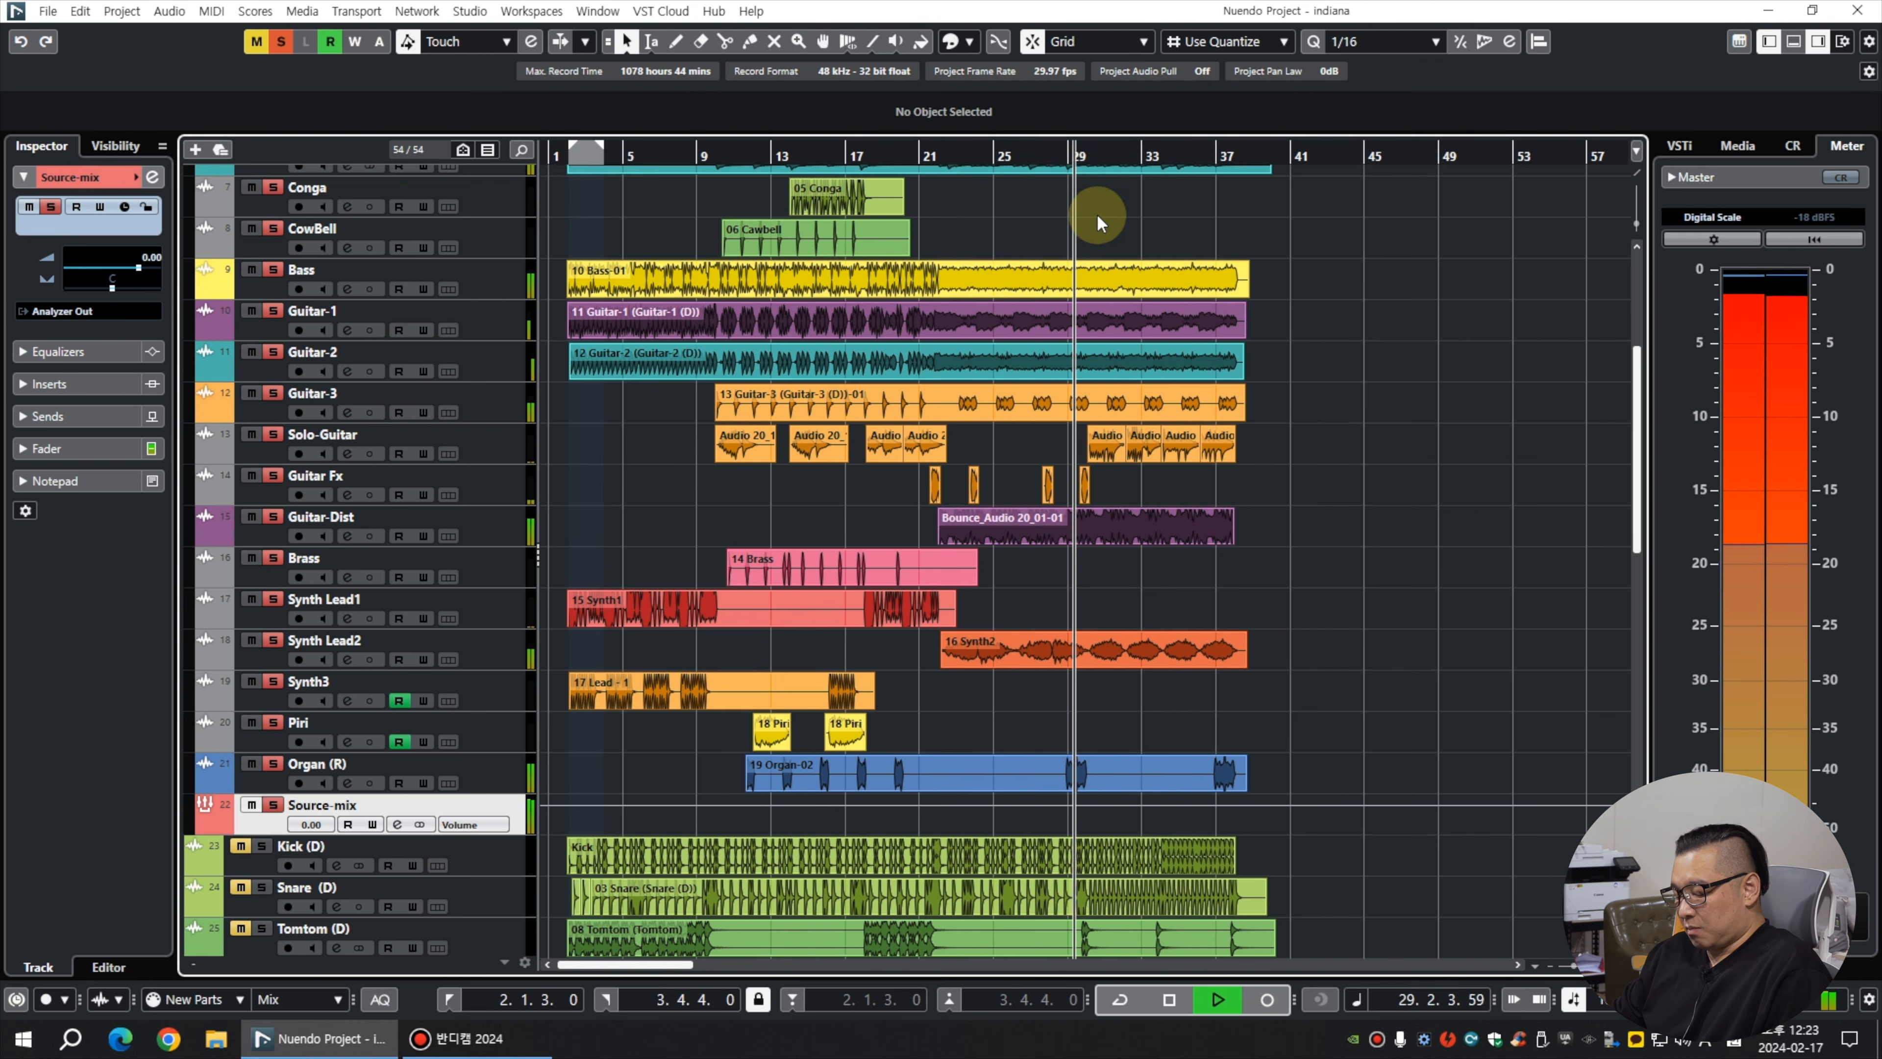
{"action": "key", "text": "h"}
{"action": "key", "text": "g"}
{"action": "key", "text": "g"}
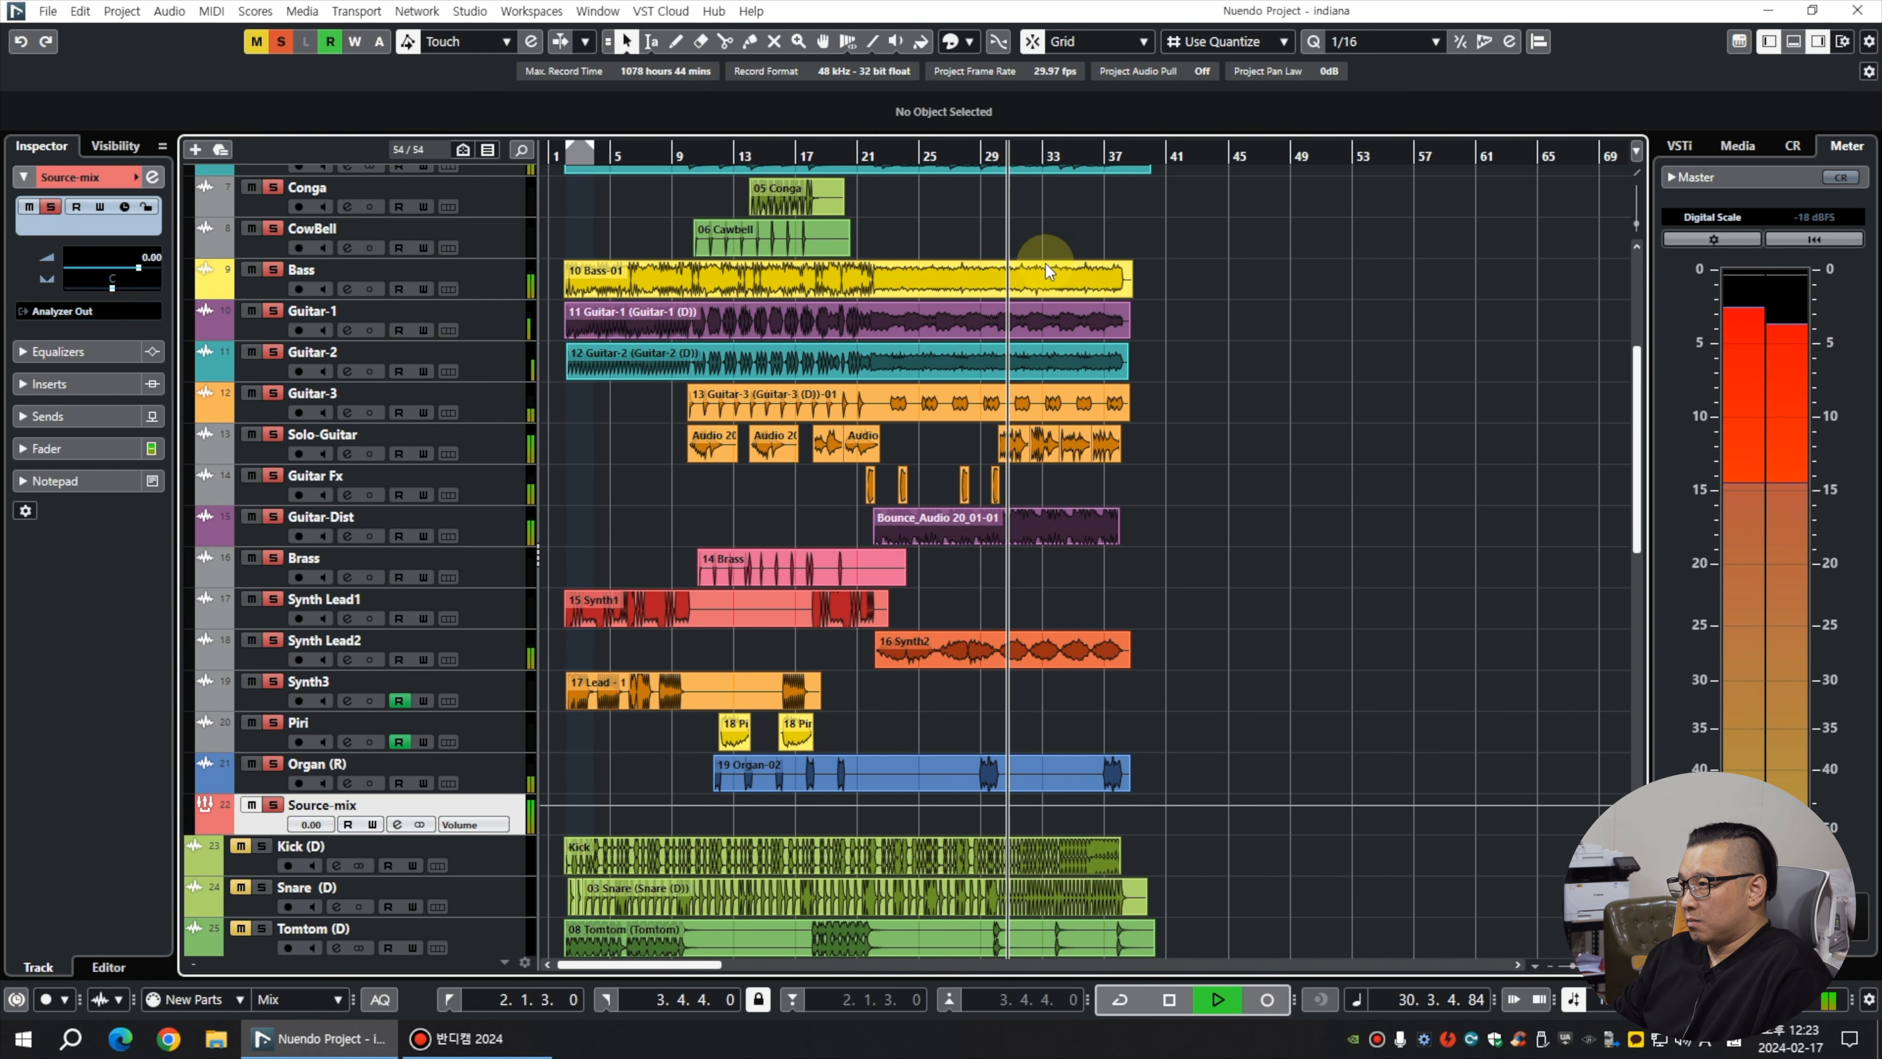
{"action": "key", "text": "space"}
Unsolo Source-mix and play the processed mix from the start for comparison.
{"action": "scroll", "coordinate": [1300, 498], "scroll_direction": "down", "scroll_amount": 6}
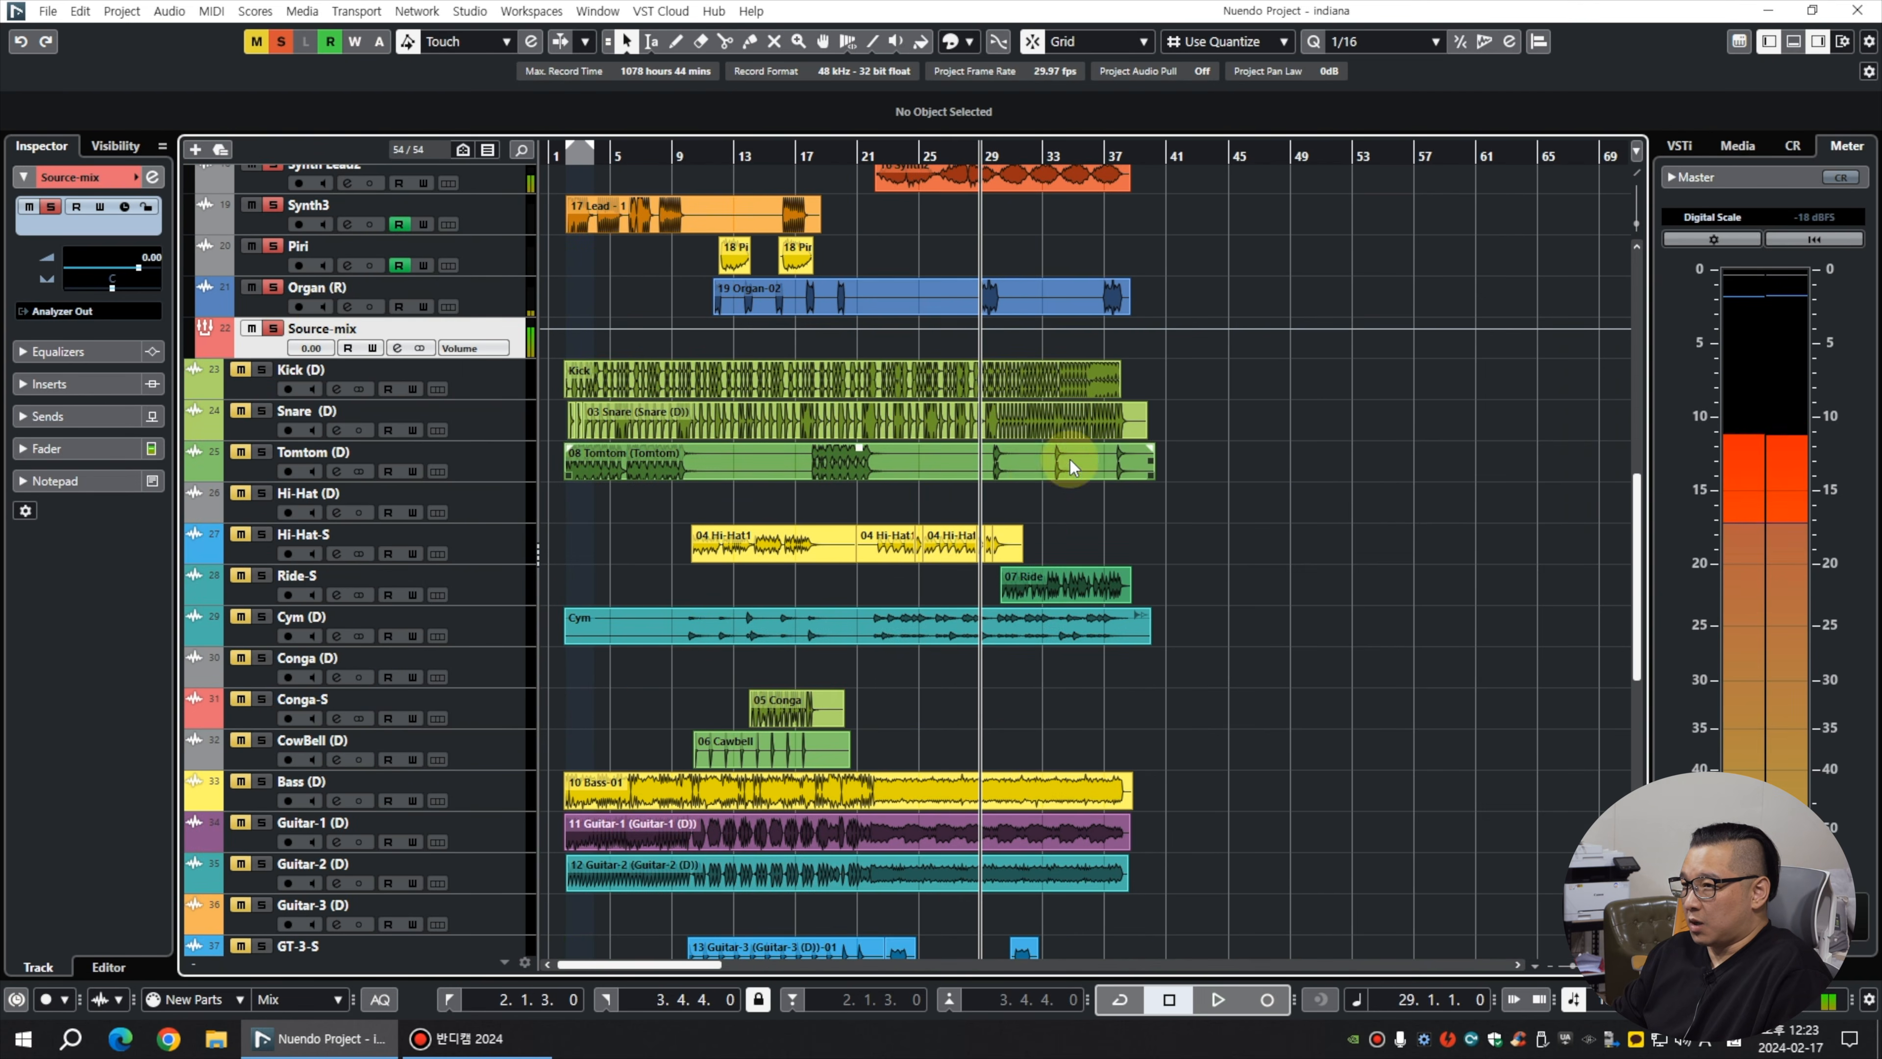
{"action": "left_click", "coordinate": [272, 328]}
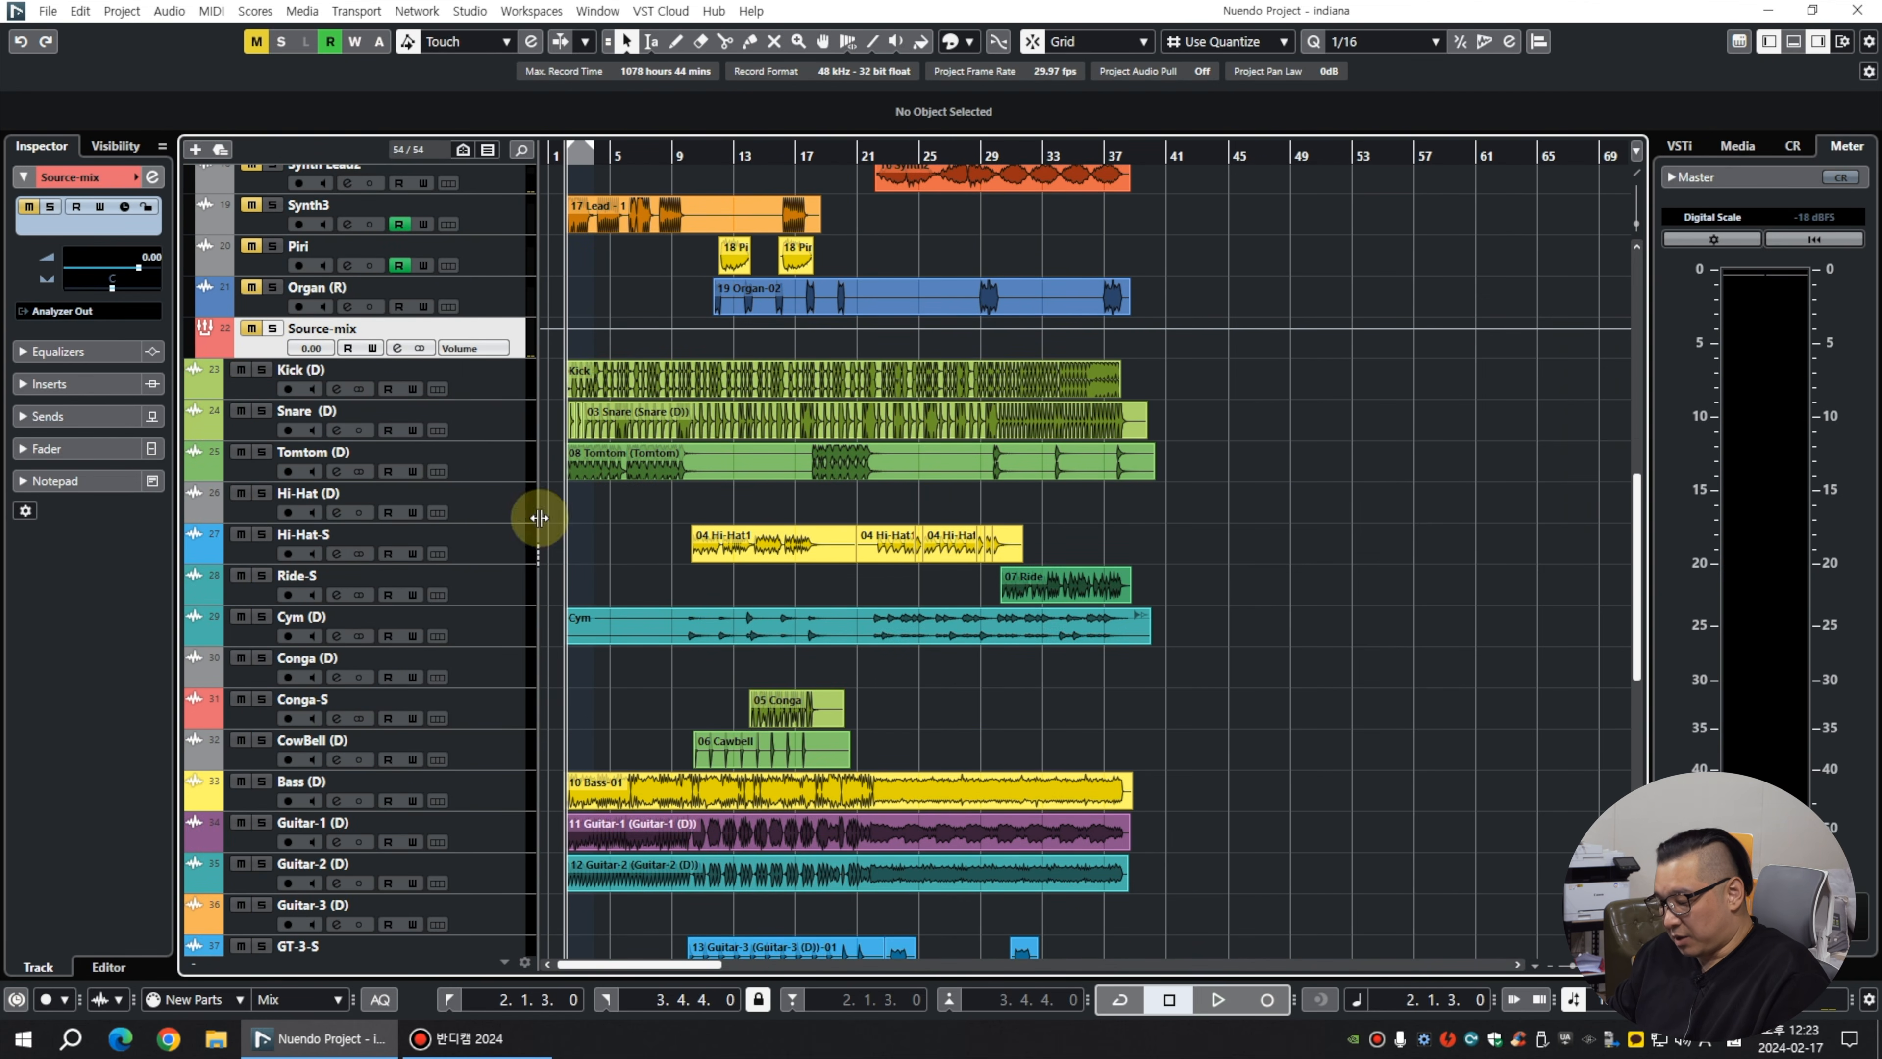
{"action": "key", "text": "h"}
{"action": "key", "text": "h"}
{"action": "key", "text": "h"}
{"action": "key", "text": "space"}
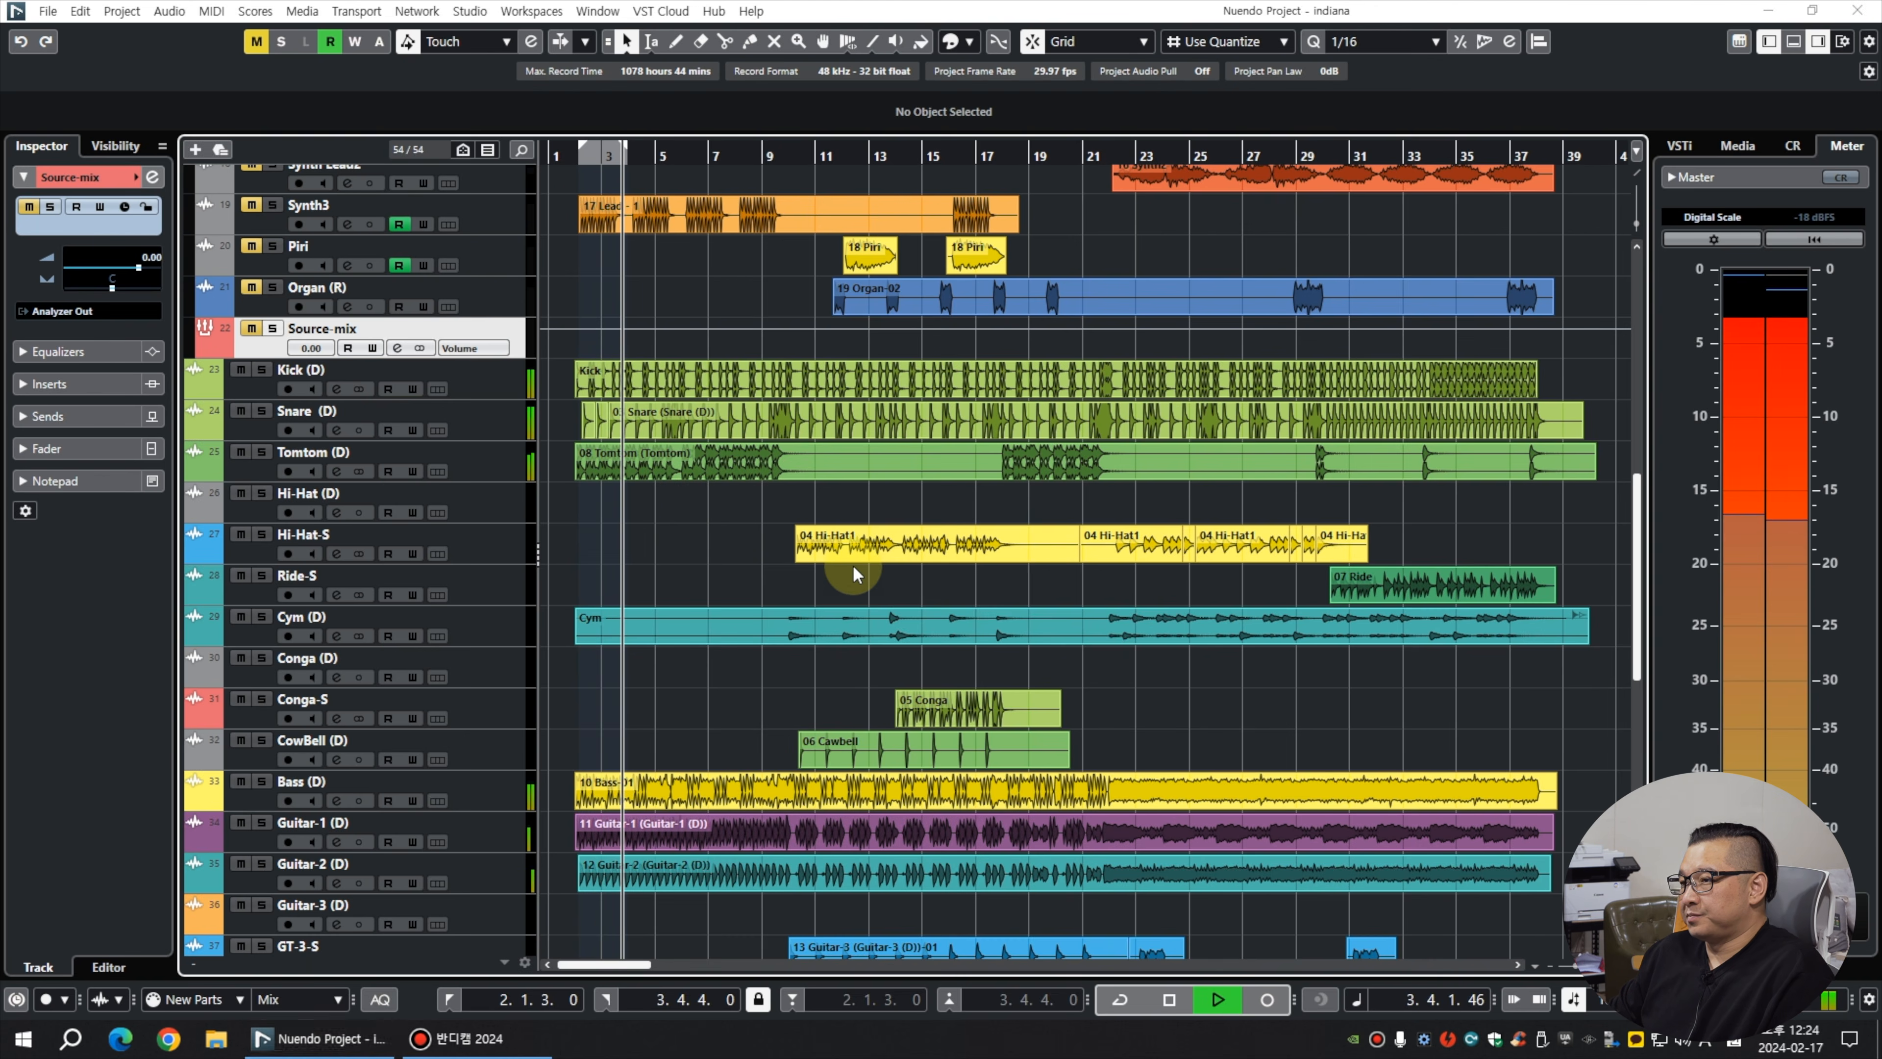
Pan the Synth3 channel to R12 in the MixConsole.
{"action": "key", "text": "F3"}
{"action": "left_click_drag", "start_coordinate": [1089, 943], "coordinate": [1346, 937]}
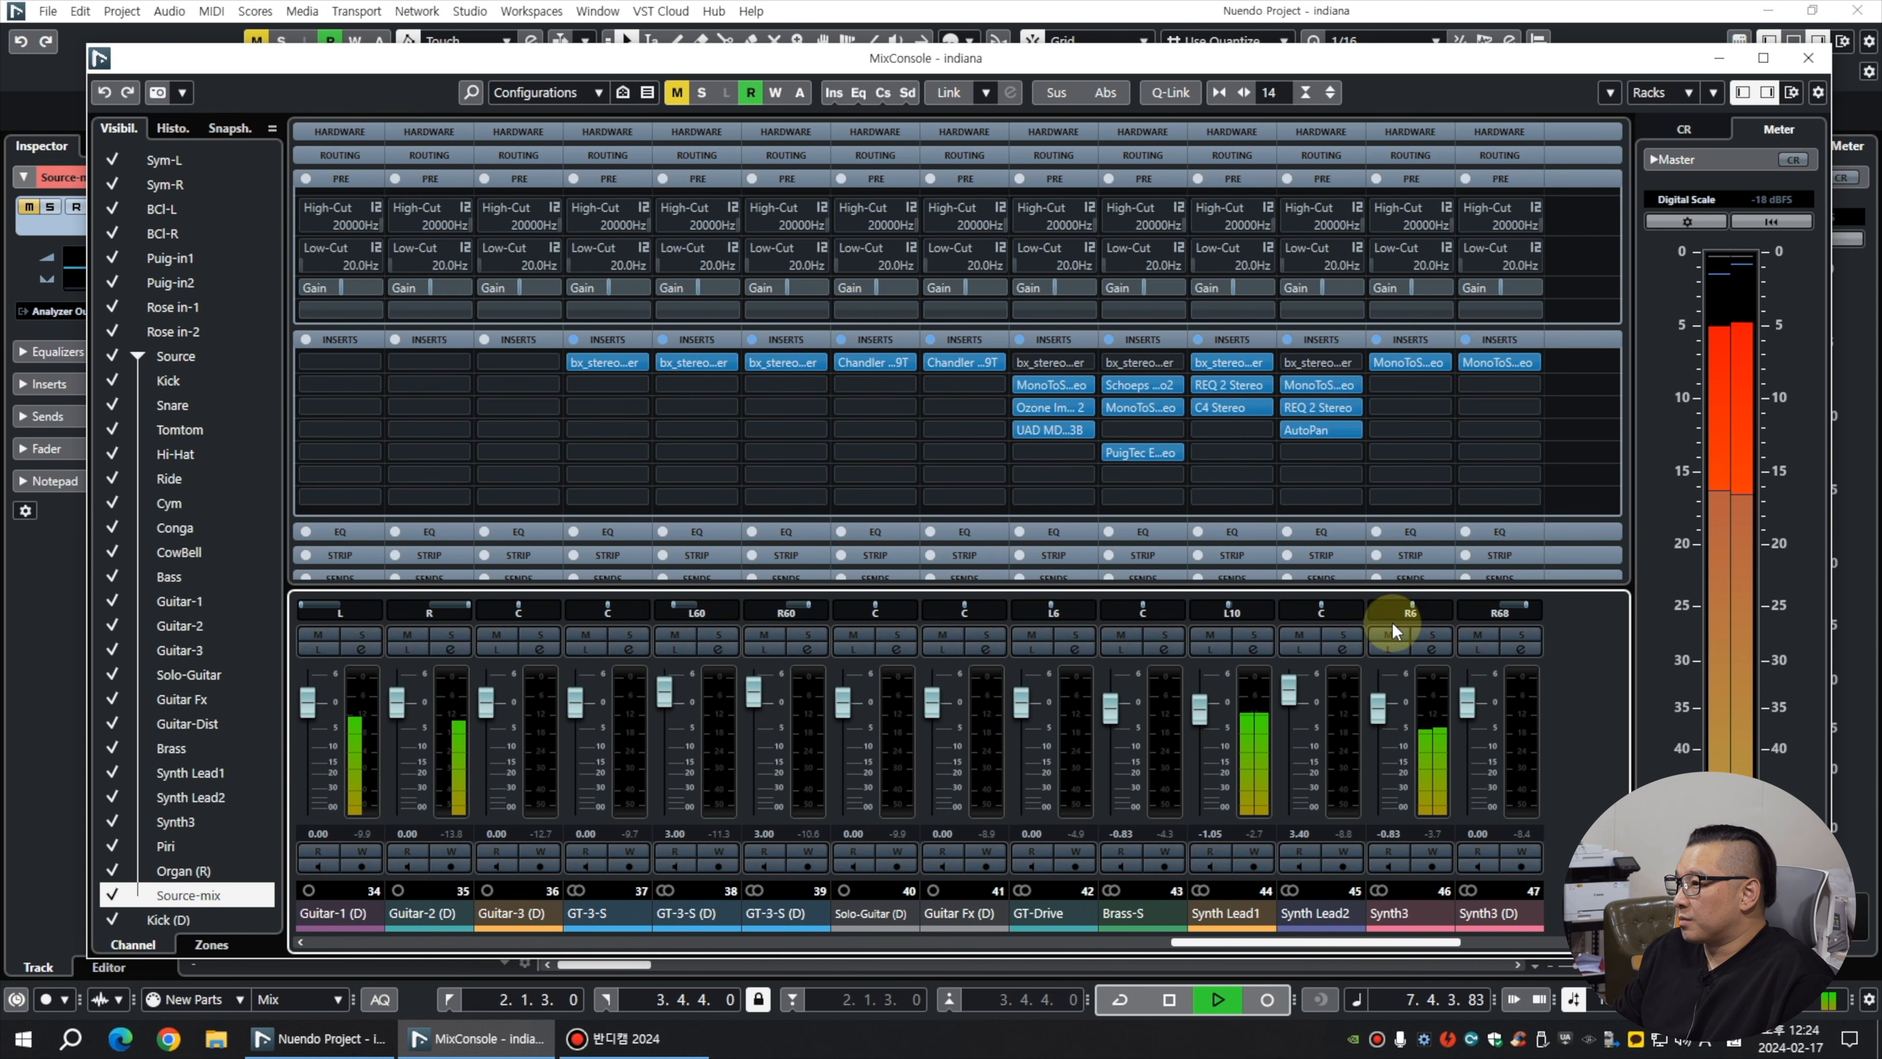
{"action": "scroll", "coordinate": [1414, 613], "scroll_direction": "up", "scroll_amount": 6}
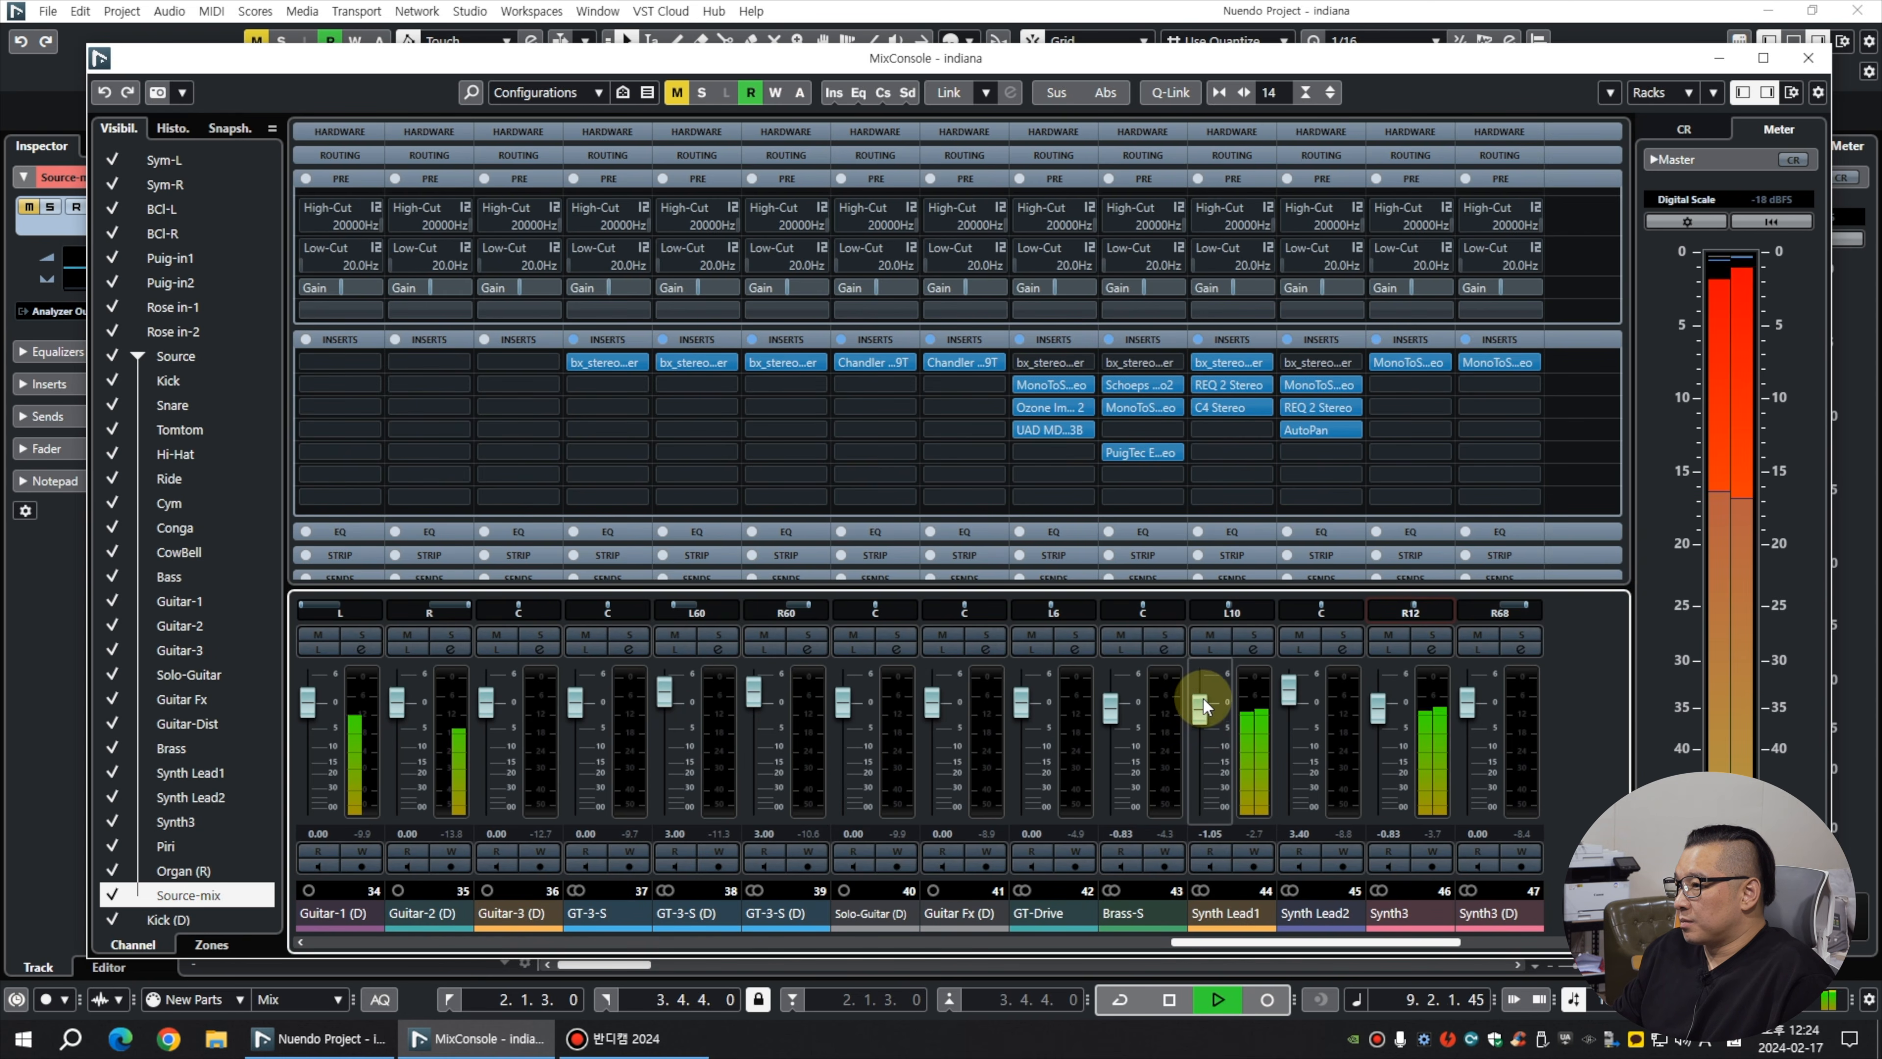
Lower Synth Lead1 to -1.51 dB, and set Brass-S to -1.28 dB panned to R4.
{"action": "scroll", "coordinate": [1203, 702], "scroll_direction": "down", "scroll_amount": 1}
{"action": "scroll", "coordinate": [1384, 707], "scroll_direction": "up", "scroll_amount": 1}
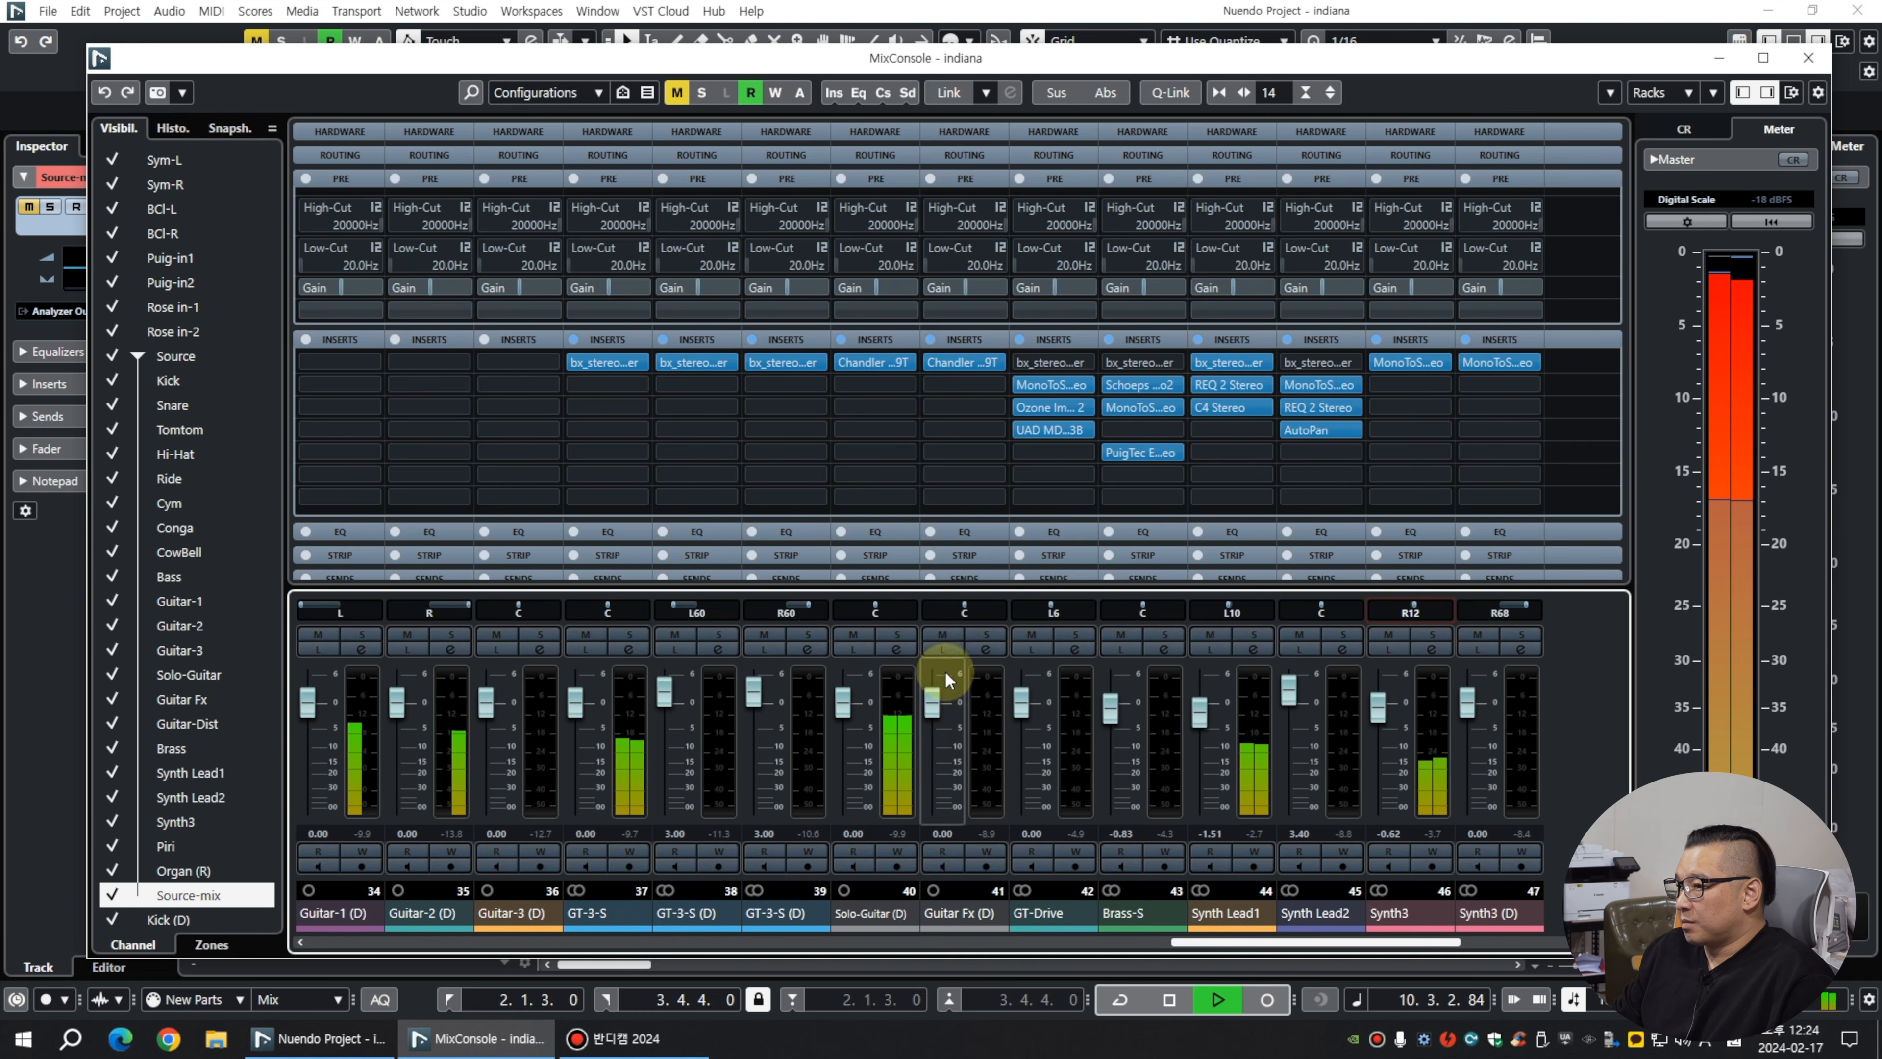
{"action": "scroll", "coordinate": [1119, 706], "scroll_direction": "down", "scroll_amount": 2}
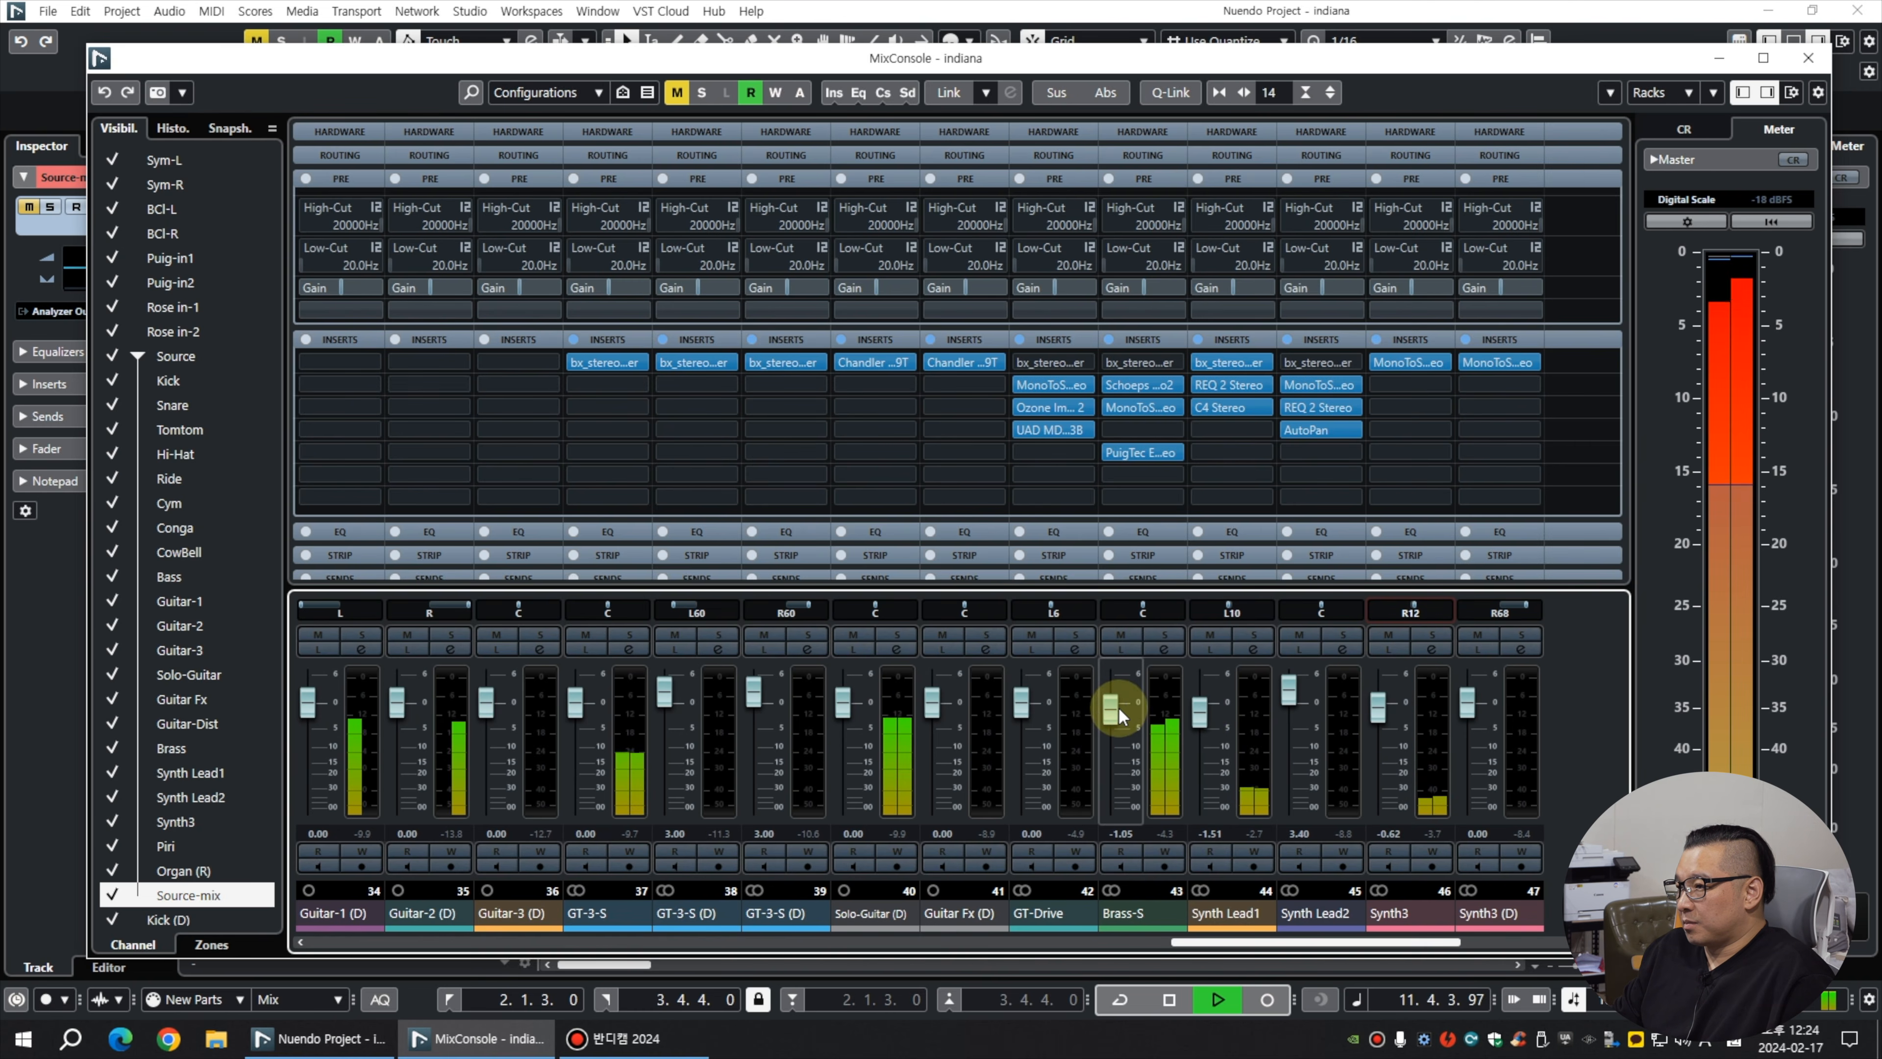
{"action": "scroll", "coordinate": [1156, 611], "scroll_direction": "up", "scroll_amount": 4}
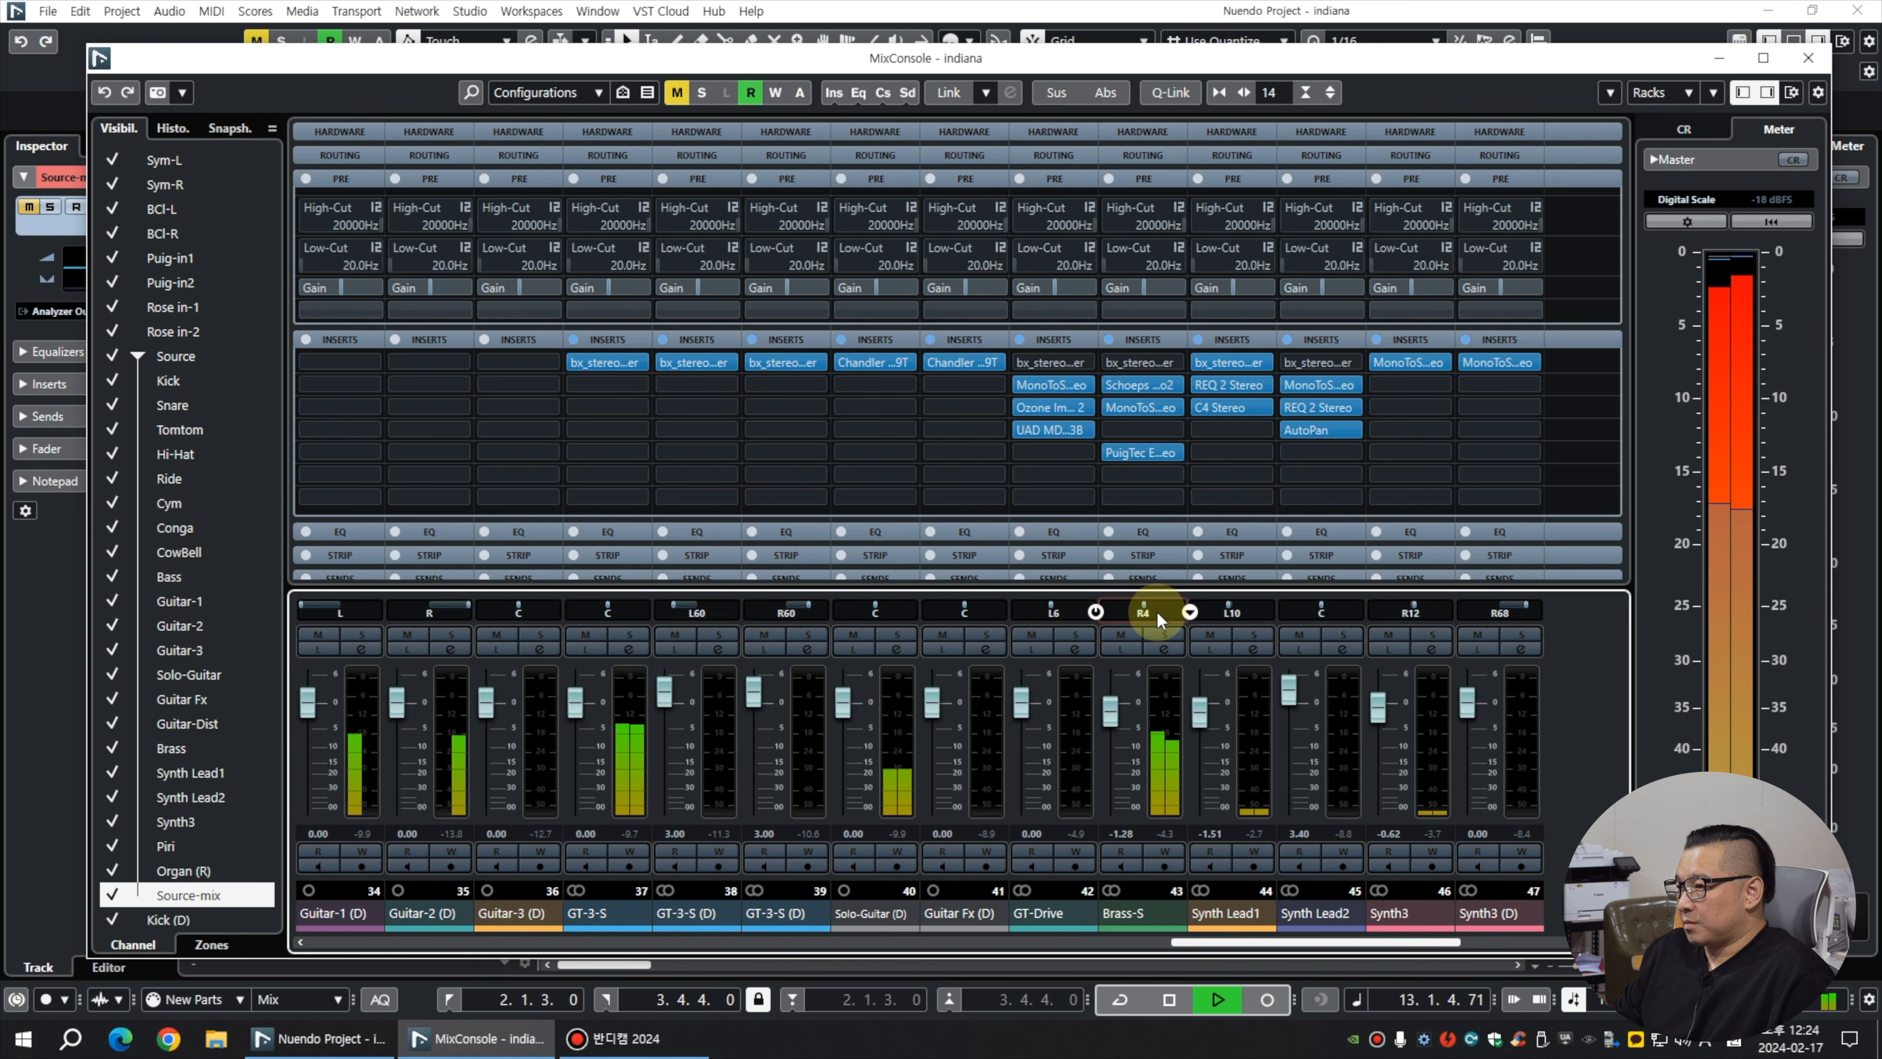
Lower the Conga-S fader to -1.28 dB and close the MixConsole.
{"action": "left_click_drag", "start_coordinate": [1276, 939], "coordinate": [1150, 943]}
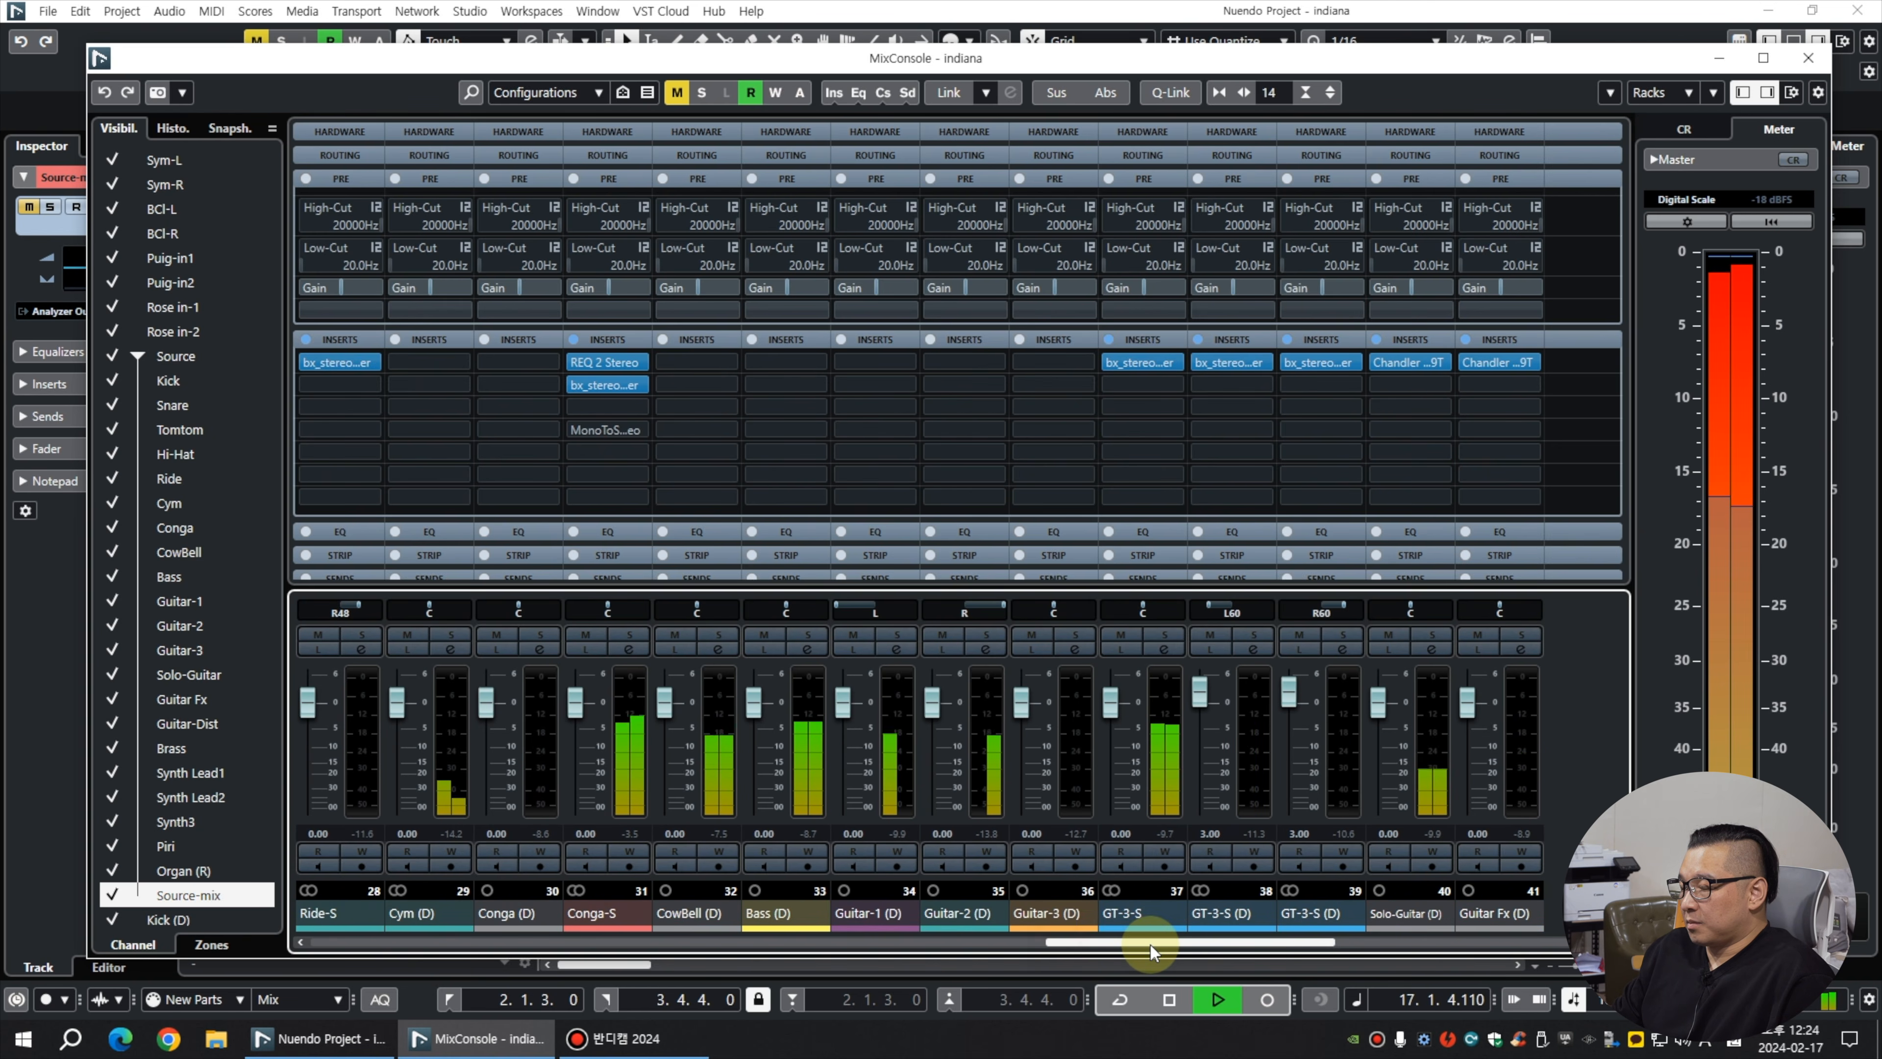
{"action": "left_click_drag", "start_coordinate": [576, 728], "coordinate": [578, 716]}
{"action": "scroll", "coordinate": [578, 716], "scroll_direction": "down", "scroll_amount": 2}
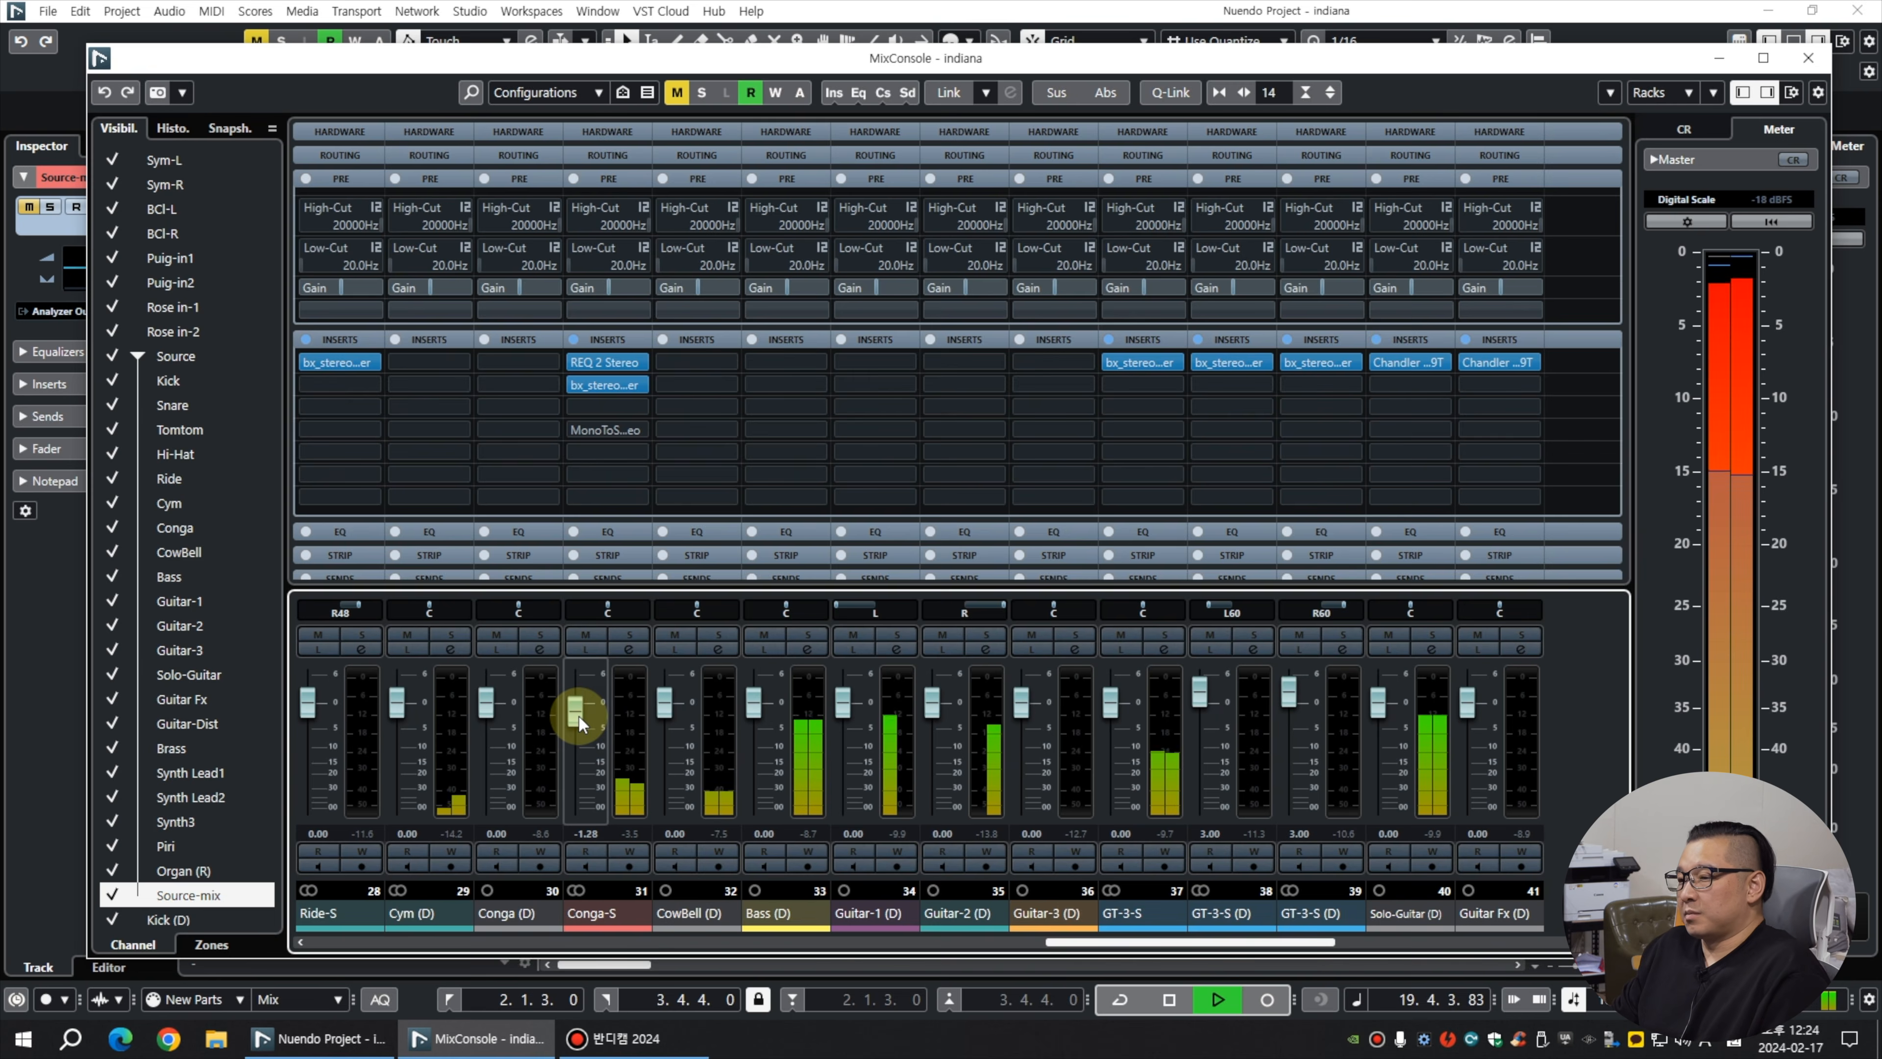
{"action": "key", "text": "F3"}
Listen to the processed mix from bar 21 onward while examining the guitar, synth, brass and organ tracks in the arrangement.
{"action": "key", "text": "g"}
{"action": "key", "text": "g"}
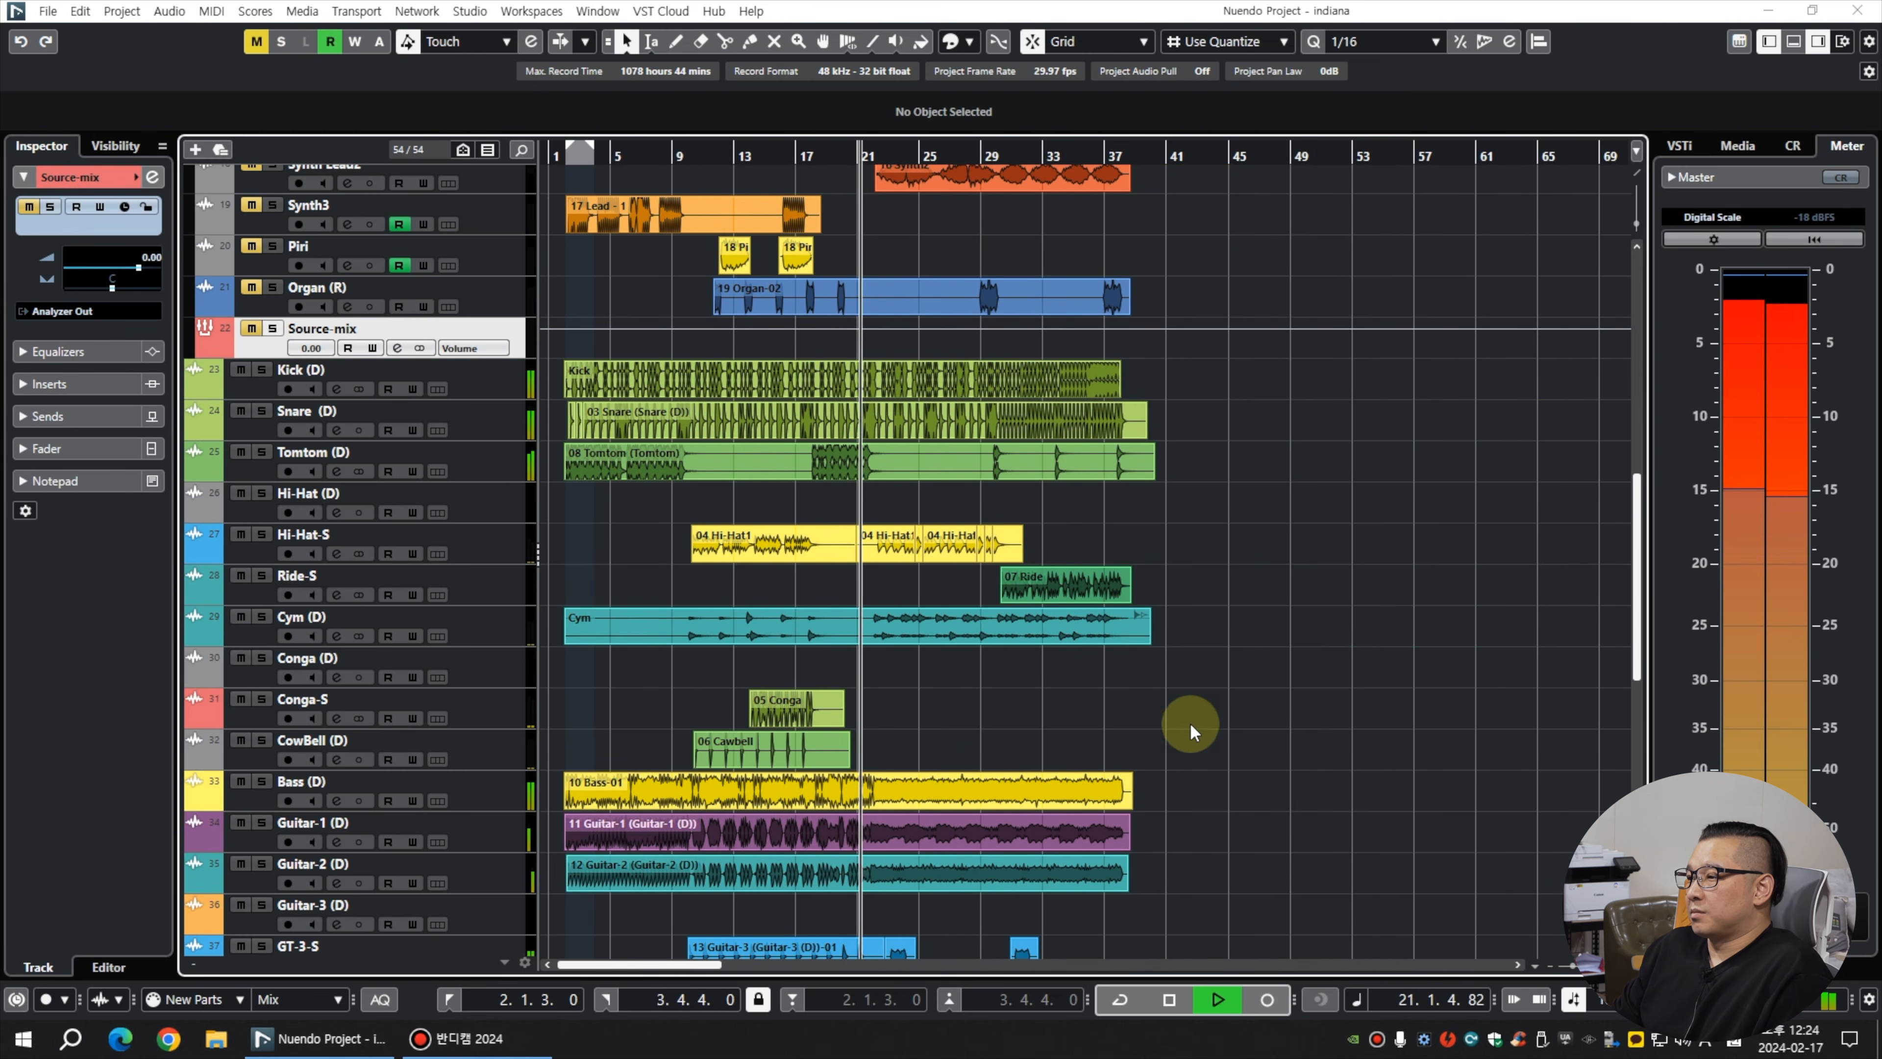
{"action": "left_click", "coordinate": [1107, 691]}
{"action": "scroll", "coordinate": [1186, 675], "scroll_direction": "down", "scroll_amount": 5}
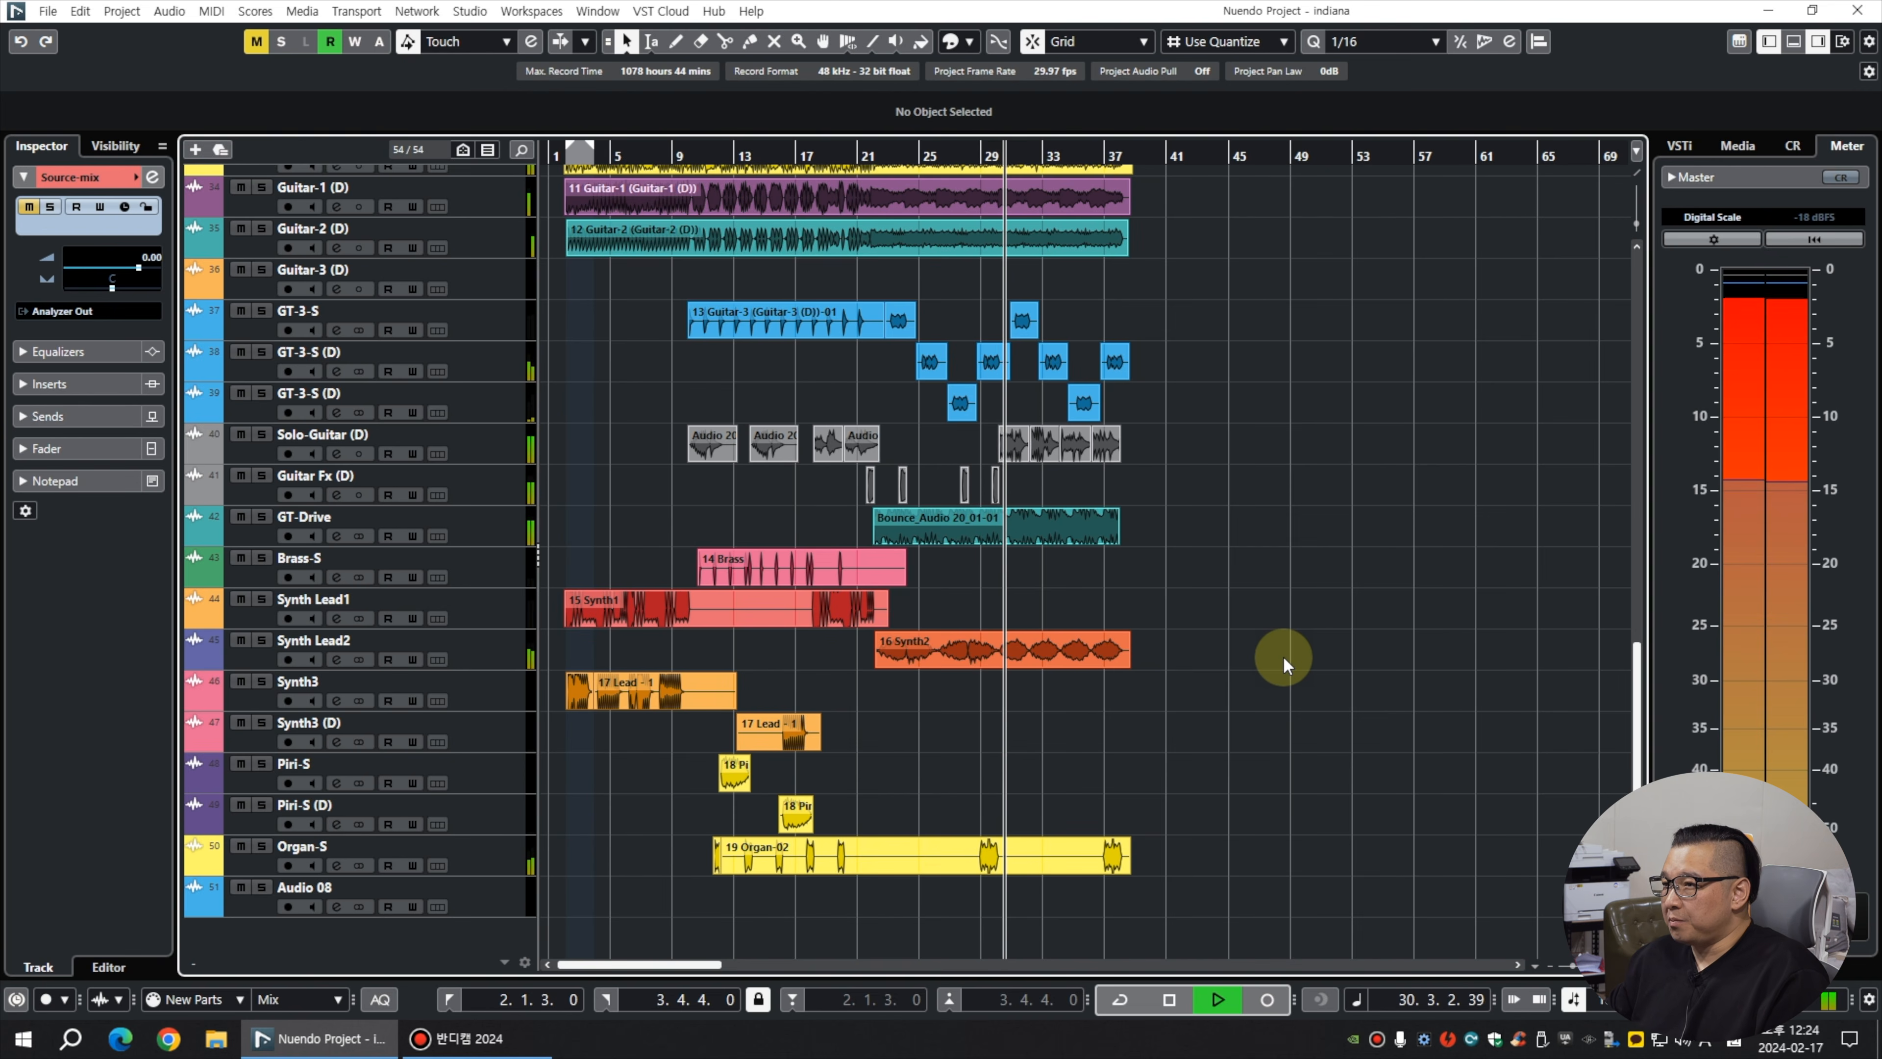
{"action": "key", "text": "shift+g"}
{"action": "key", "text": "shift+g"}
{"action": "key", "text": "shift+h"}
{"action": "key", "text": "shift+h"}
{"action": "key", "text": "h"}
{"action": "key", "text": "g"}
{"action": "key", "text": "g"}
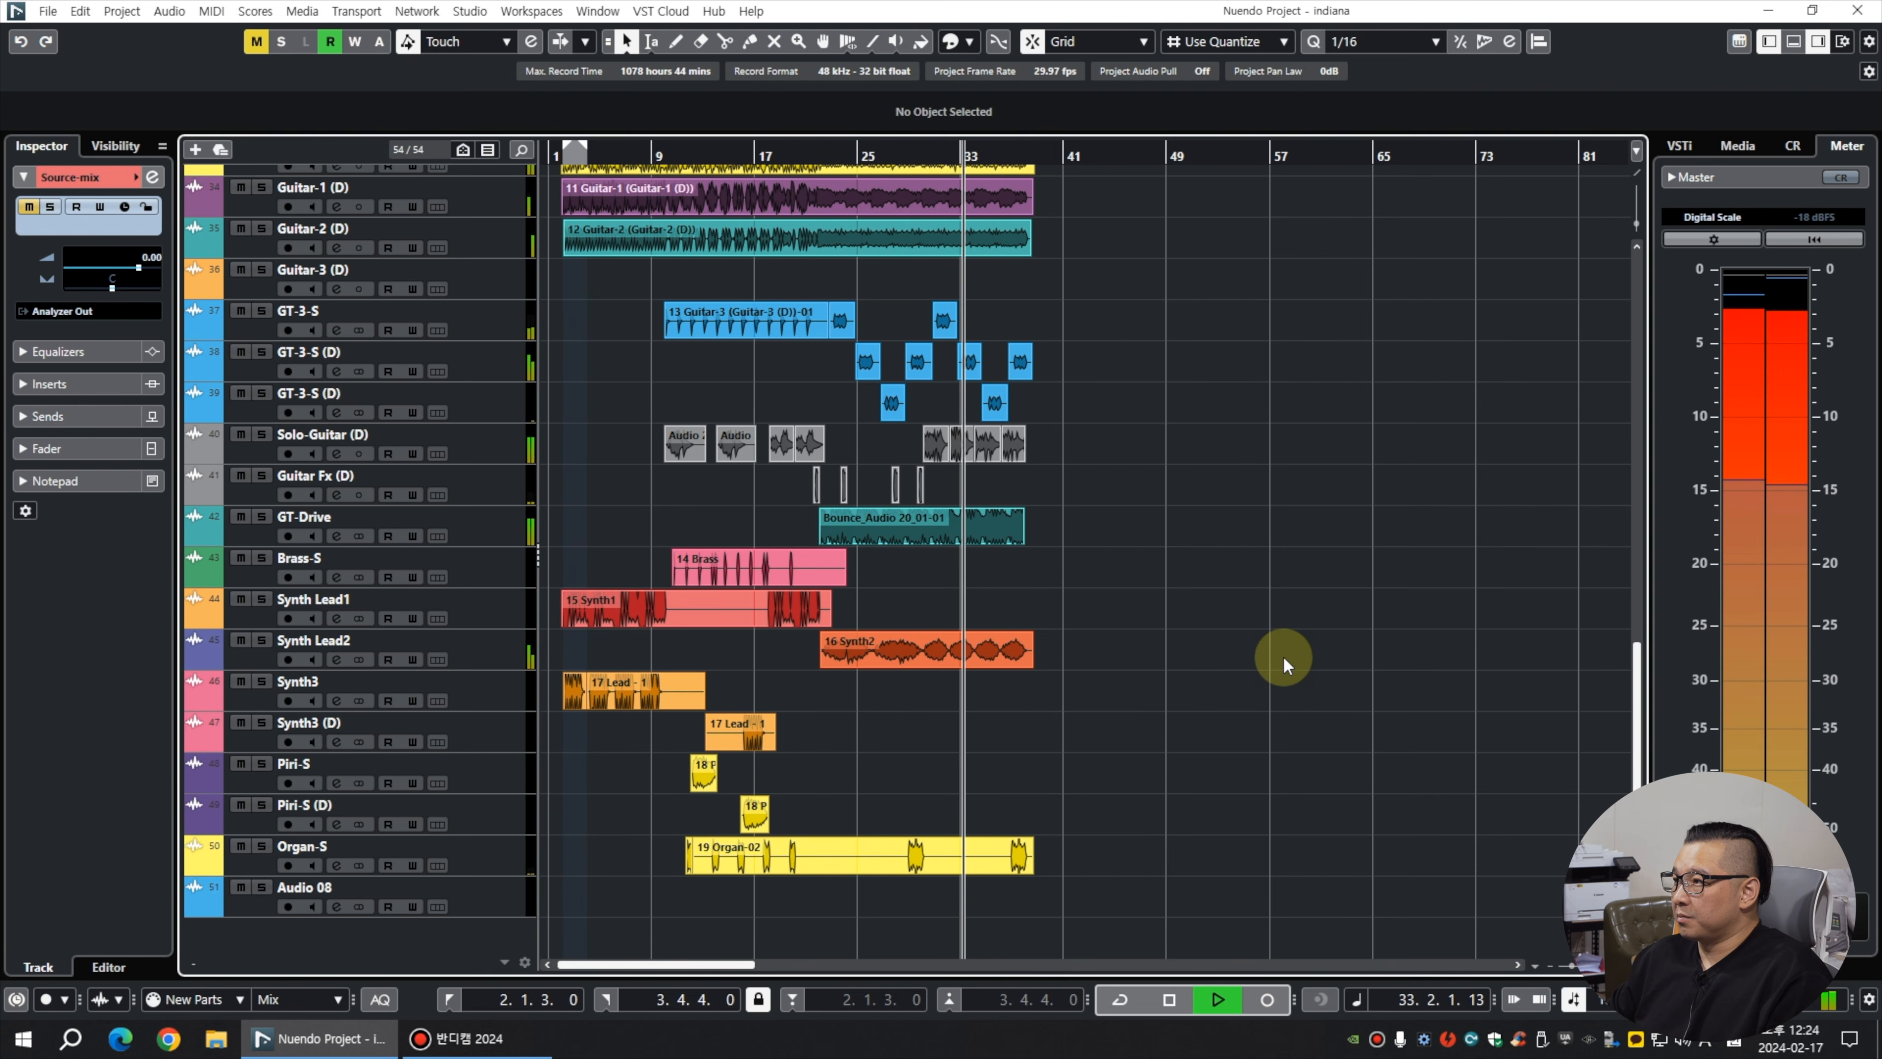